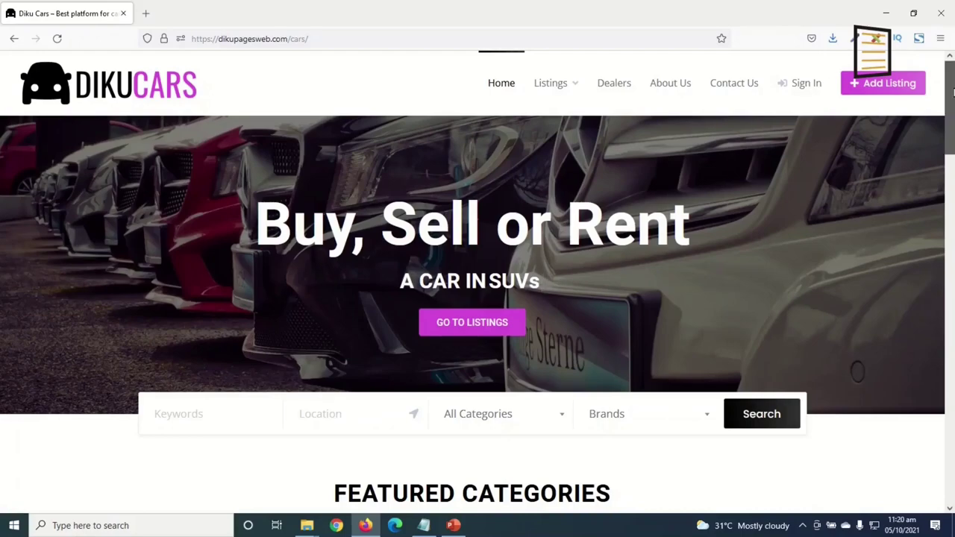
Send the listing owner a message asking whether the Black Sports Car 2020 Model is available
{"action": "scroll", "coordinate": [953, 90], "scroll_direction": "down", "scroll_amount": 4}
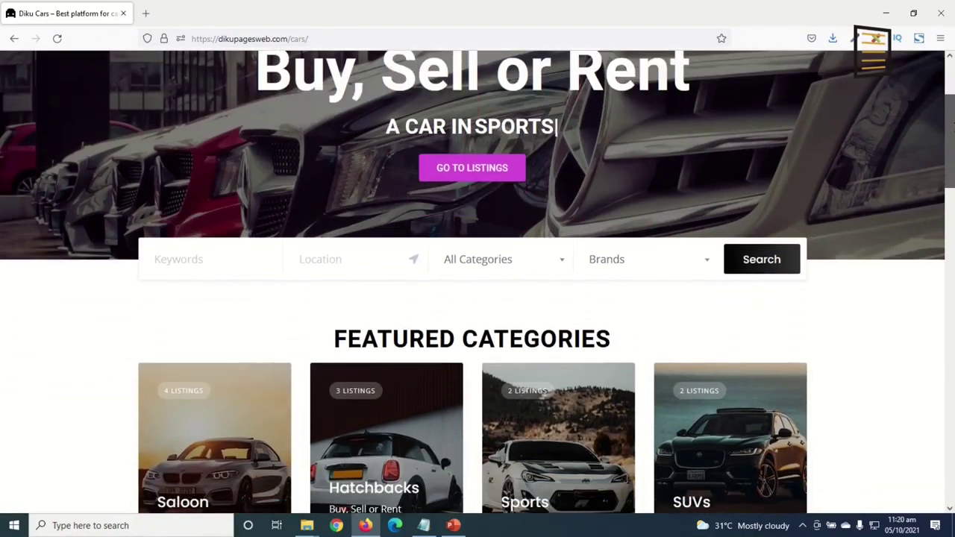
{"action": "scroll", "coordinate": [953, 208], "scroll_direction": "down", "scroll_amount": 5}
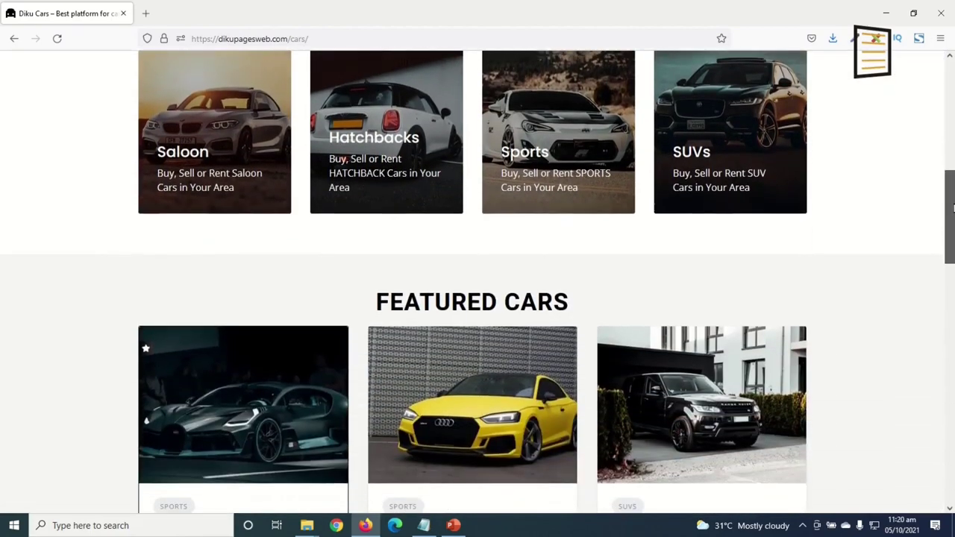
{"action": "left_click_drag", "start_coordinate": [953, 208], "coordinate": [945, 80]}
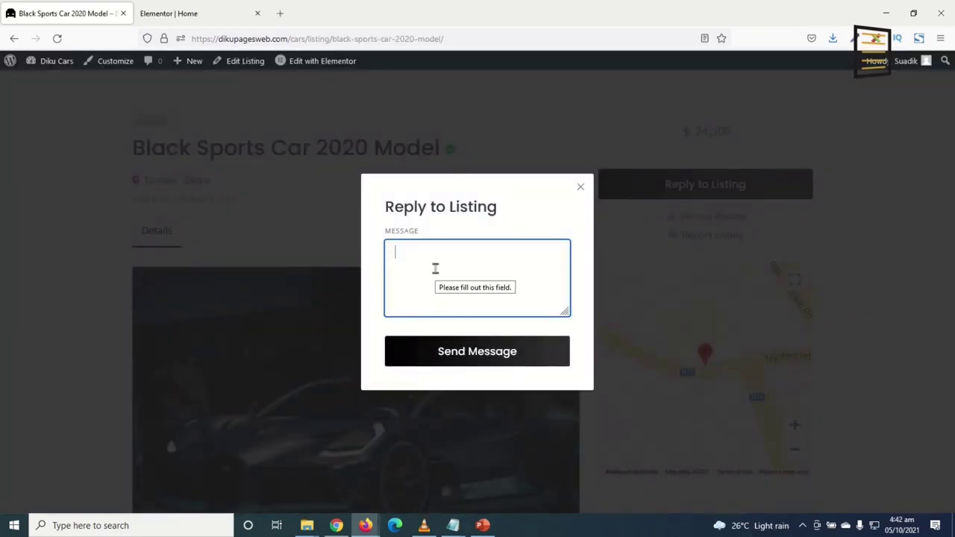
{"action": "type", "text": "Is this car still available?"}
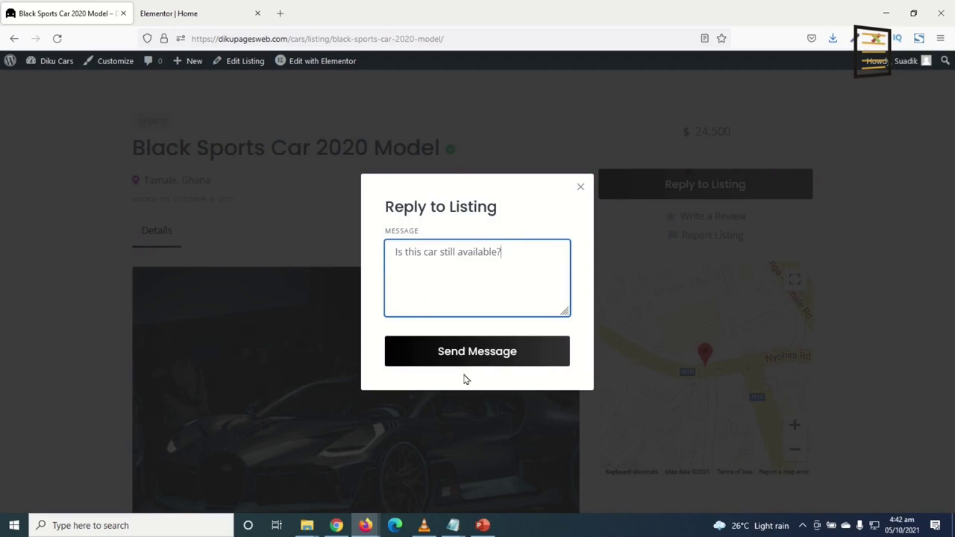
{"action": "left_click", "coordinate": [462, 356]}
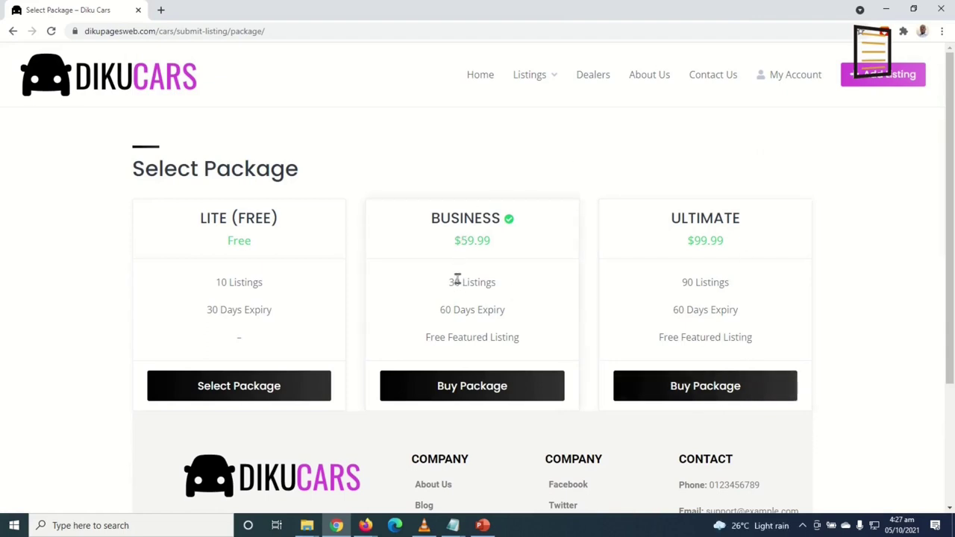
Buy the Ultimate package and enter the domain name dikupagesvveb
{"action": "left_click", "coordinate": [703, 390]}
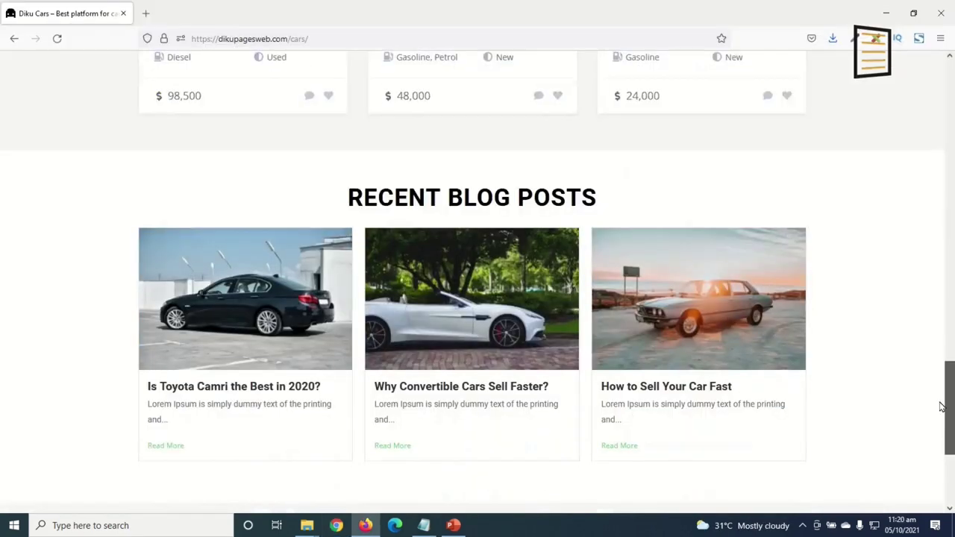
{"action": "scroll", "coordinate": [941, 416], "scroll_direction": "down", "scroll_amount": 2}
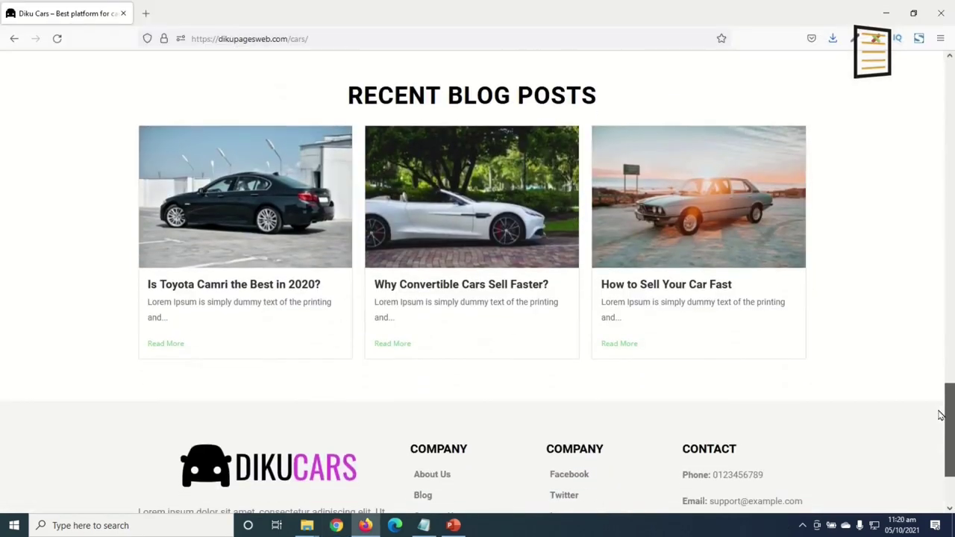
{"action": "scroll", "coordinate": [947, 415], "scroll_direction": "up", "scroll_amount": 1}
{"action": "scroll", "coordinate": [942, 416], "scroll_direction": "down", "scroll_amount": 1}
{"action": "scroll", "coordinate": [946, 416], "scroll_direction": "up", "scroll_amount": 2}
{"action": "scroll", "coordinate": [947, 416], "scroll_direction": "down", "scroll_amount": 2}
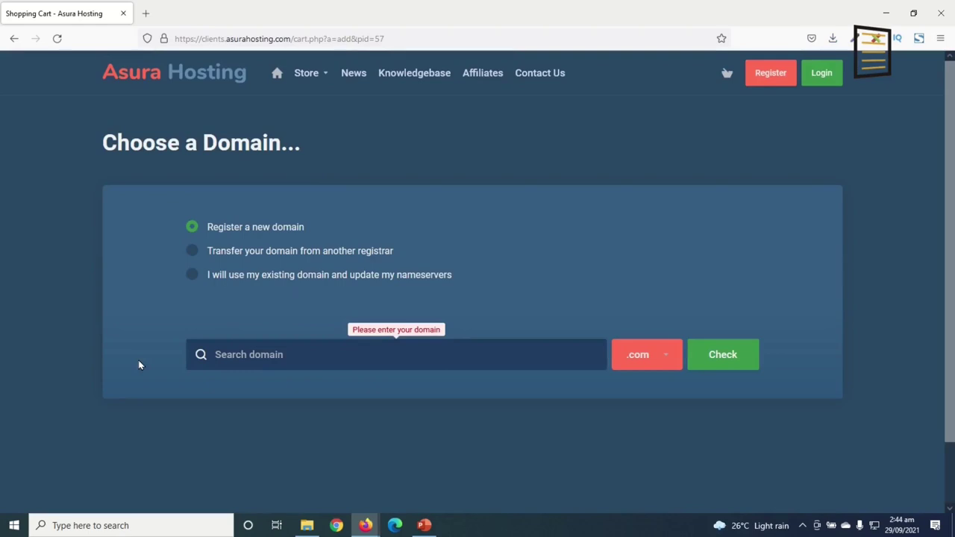
{"action": "type", "text": "dikupages"}
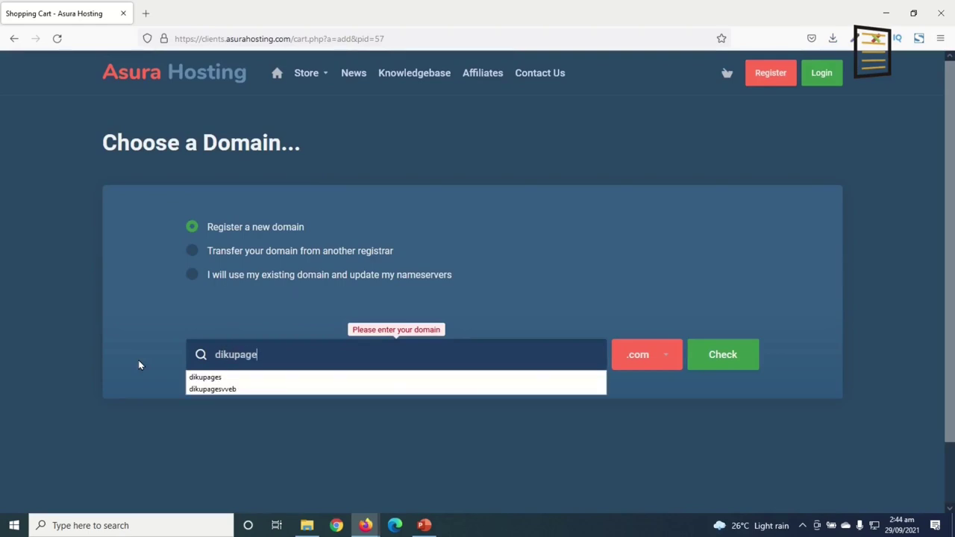
{"action": "type", "text": "vve"}
{"action": "key", "text": "BackSpace"}
{"action": "type", "text": "eb"}
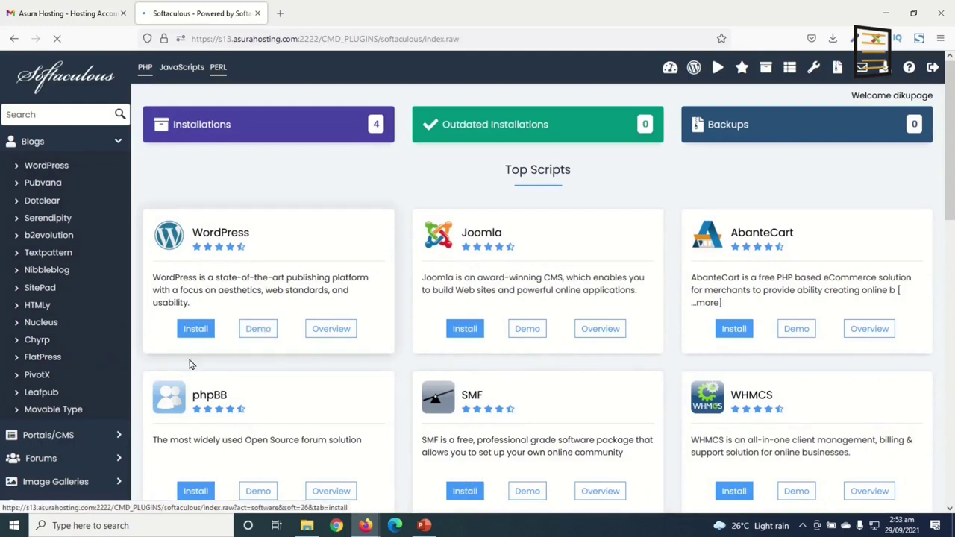
Start the WordPress installation from Softaculous Top Scripts
{"action": "left_click", "coordinate": [196, 328]}
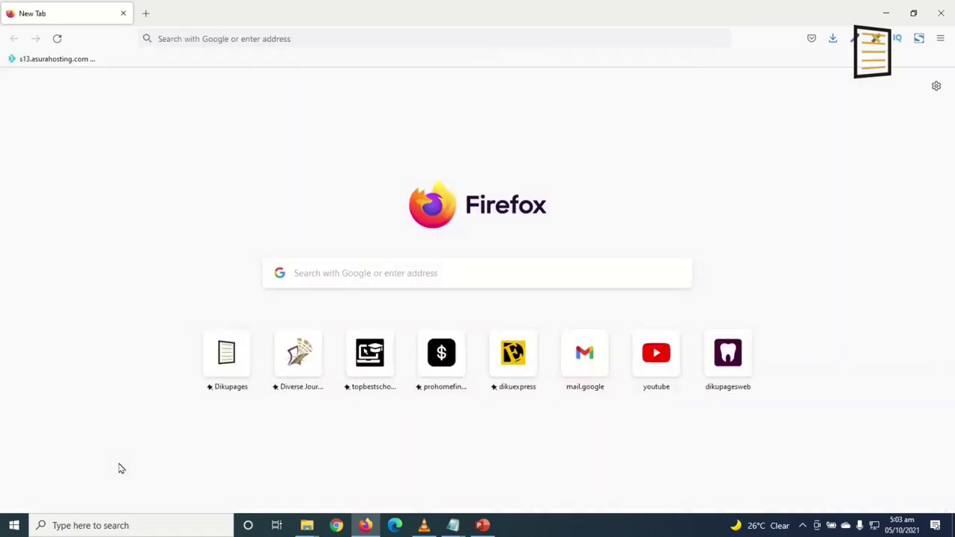
Load dikupages.com/asura from the Dikupages address suggestion
{"action": "left_click", "coordinate": [240, 39]}
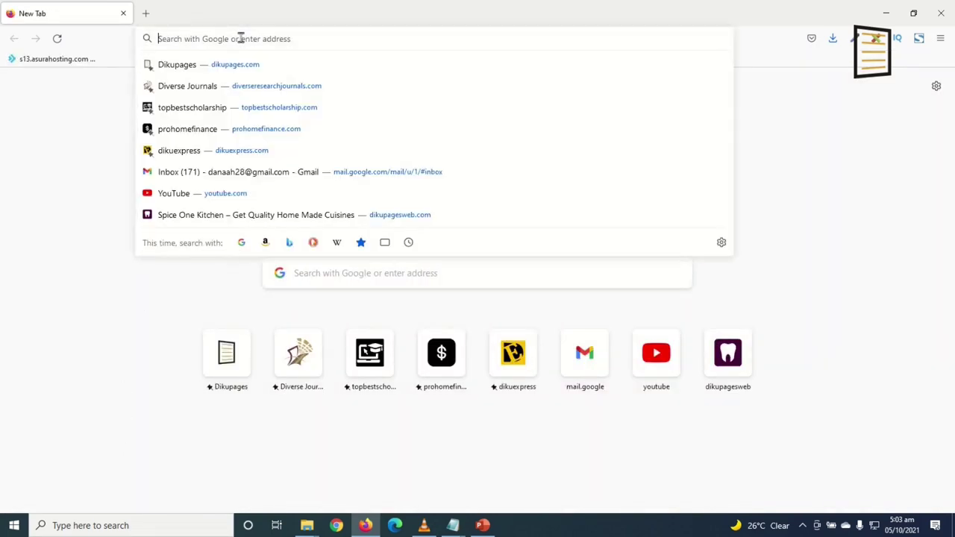
{"action": "key", "text": "Down"}
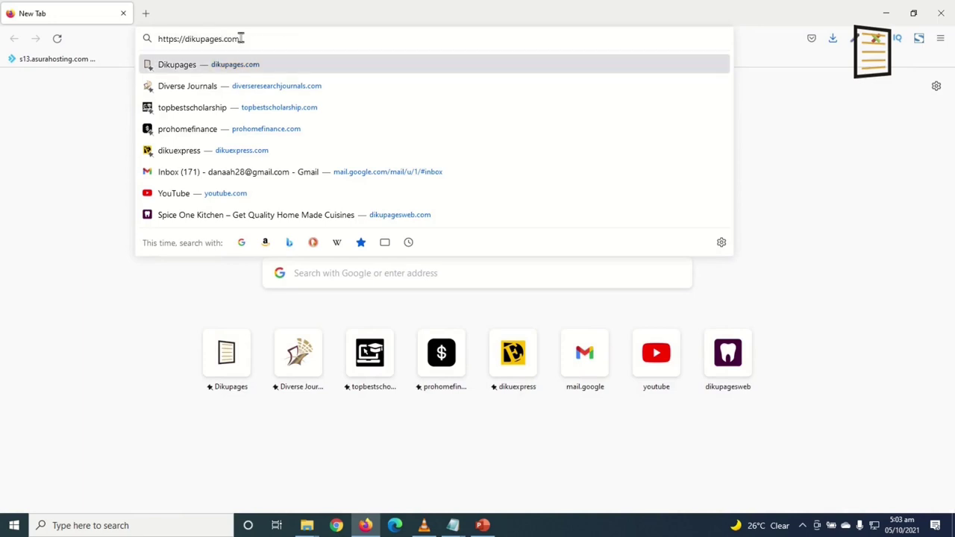
{"action": "type", "text": "/asura"}
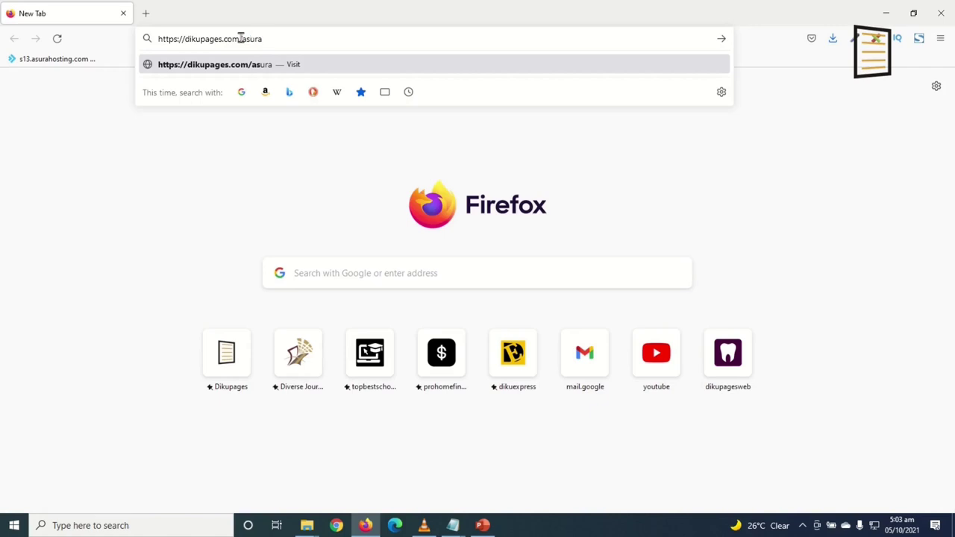
{"action": "key", "text": "Return"}
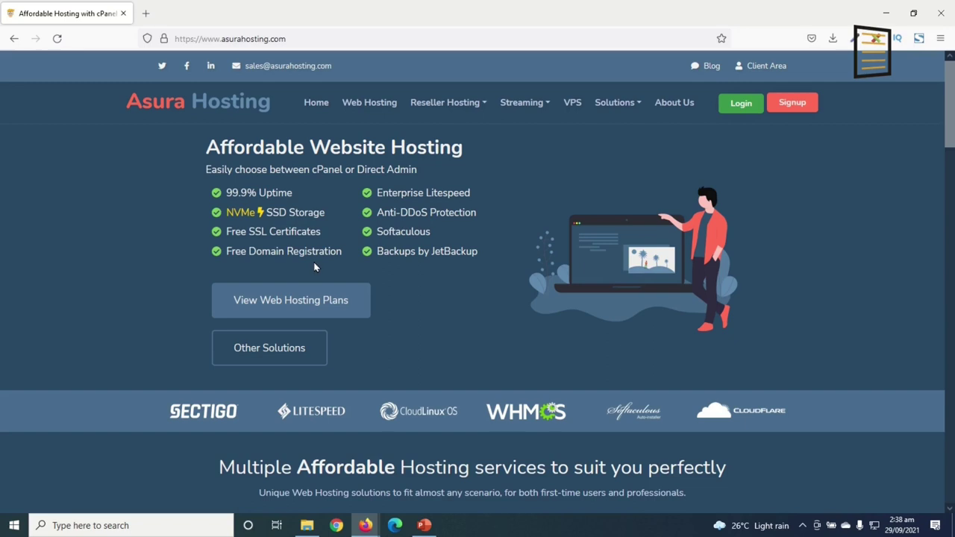
Open the Website Hosting plans from the hosting services section
{"action": "scroll", "coordinate": [418, 273], "scroll_direction": "down", "scroll_amount": 4}
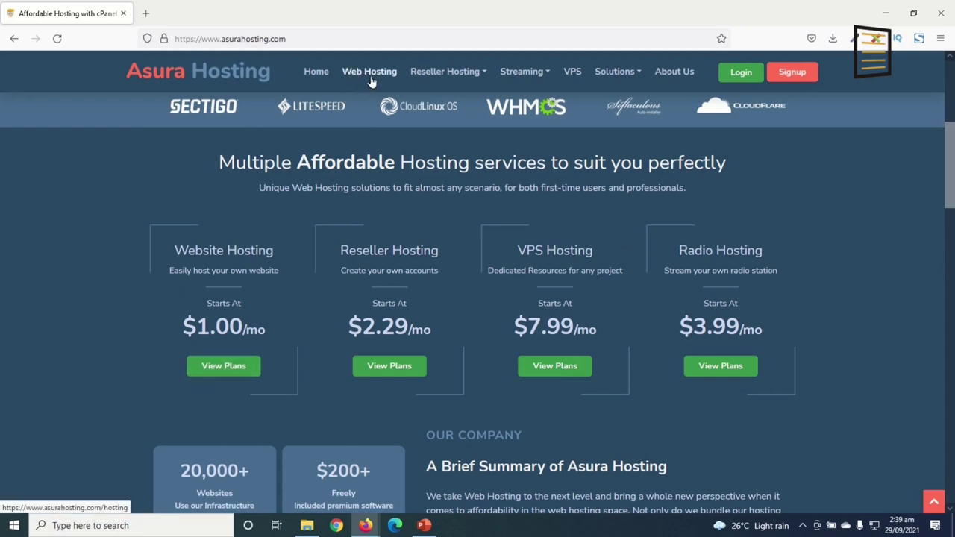
{"action": "left_click", "coordinate": [210, 373]}
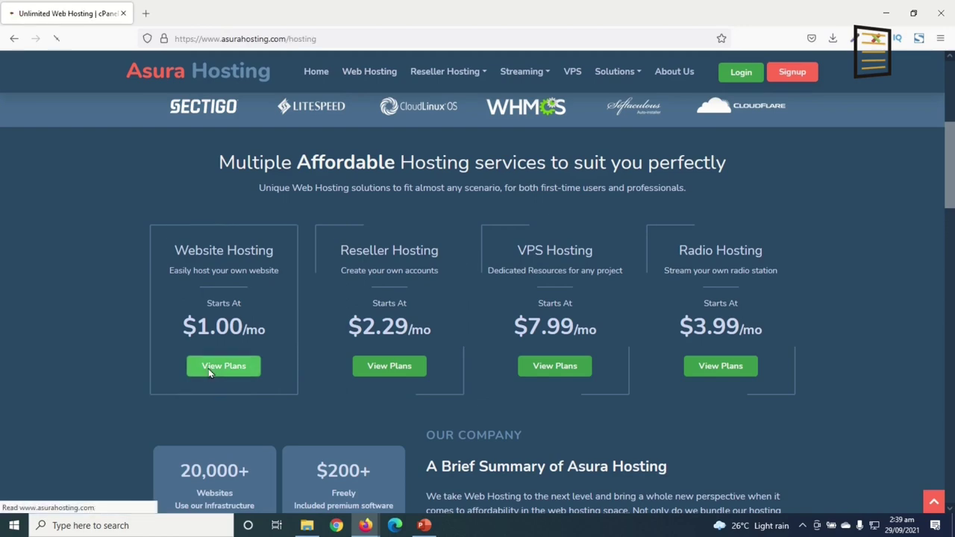
Compare cPanel and Direct Admin prices, ending on Direct Admin ($1.00, $2.79, $4.99)
{"action": "scroll", "coordinate": [224, 315], "scroll_direction": "down", "scroll_amount": 5}
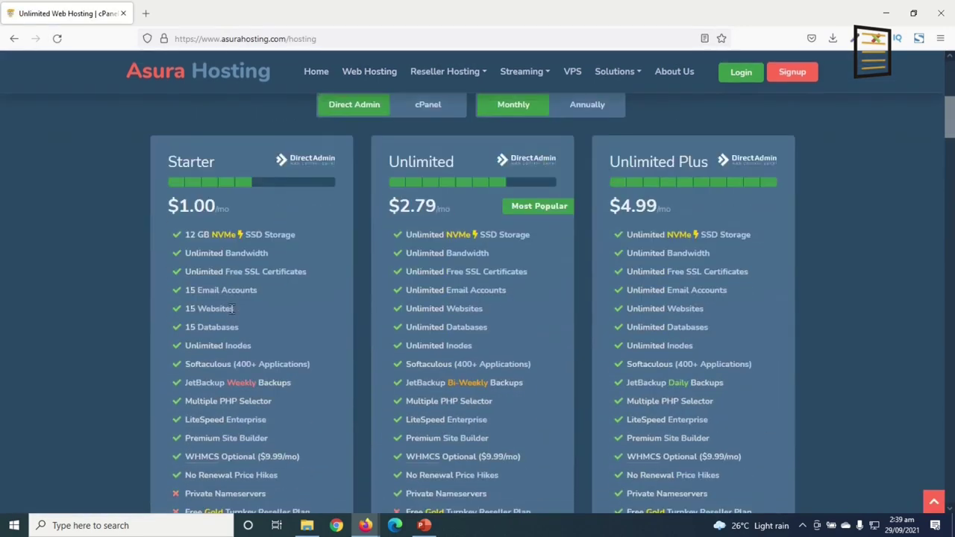
{"action": "scroll", "coordinate": [267, 359], "scroll_direction": "down", "scroll_amount": 1}
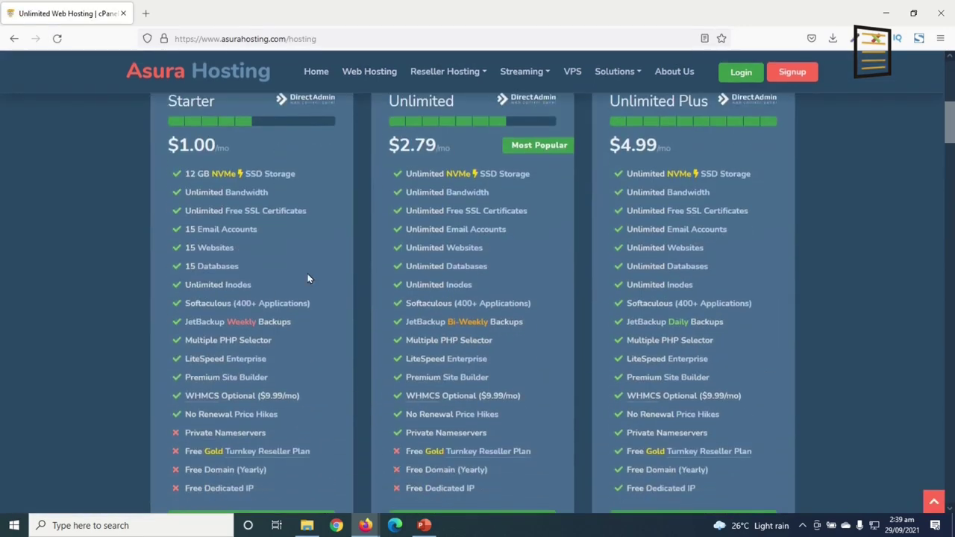
{"action": "scroll", "coordinate": [304, 393], "scroll_direction": "up", "scroll_amount": 1}
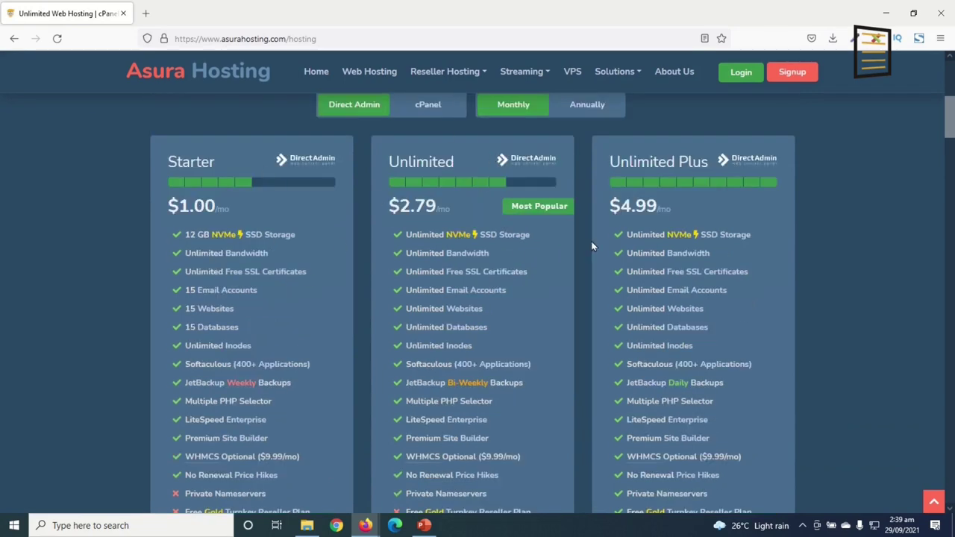
{"action": "scroll", "coordinate": [356, 397], "scroll_direction": "up", "scroll_amount": 1}
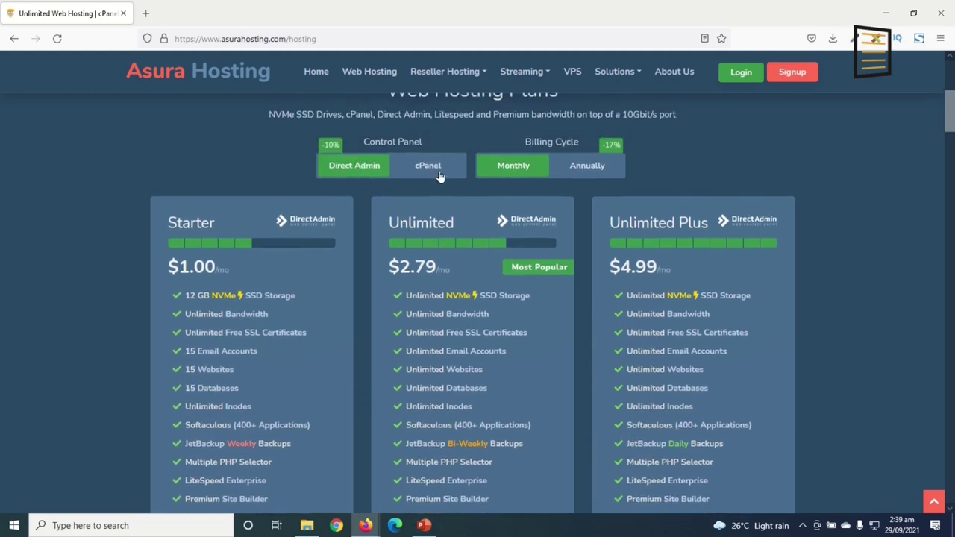
{"action": "left_click", "coordinate": [439, 173]}
{"action": "left_click", "coordinate": [357, 175]}
{"action": "left_click", "coordinate": [433, 166]}
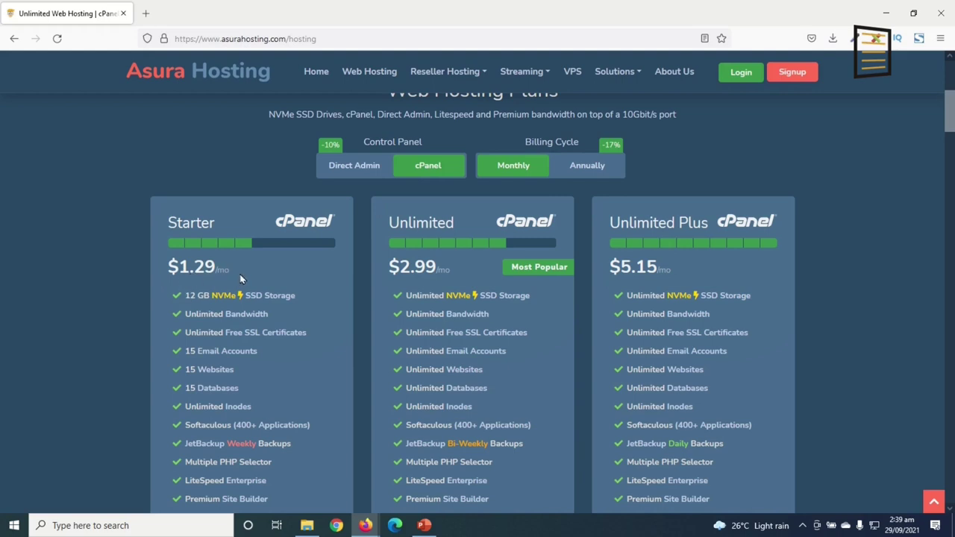
{"action": "left_click", "coordinate": [336, 172]}
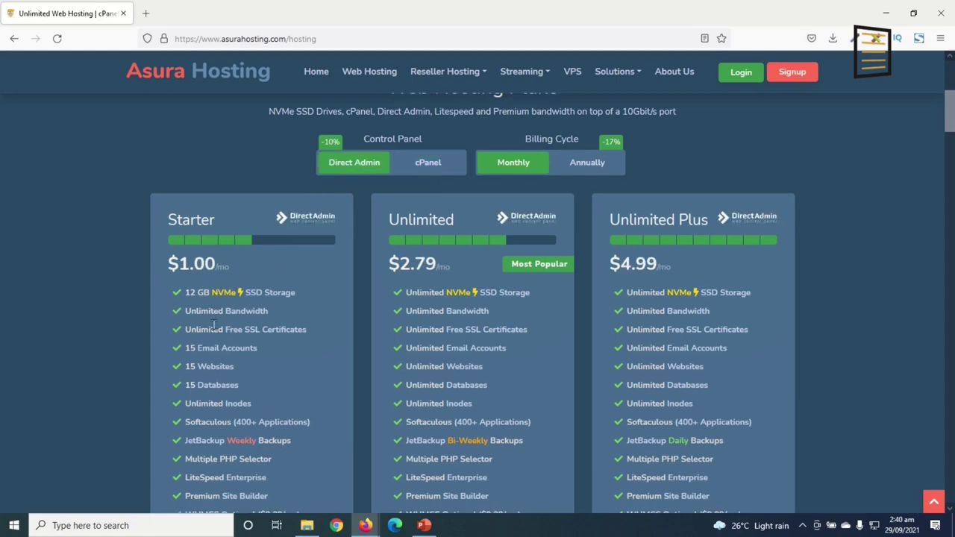
Order the first plan listed on the Web Hosting Plans page
{"action": "scroll", "coordinate": [219, 359], "scroll_direction": "down", "scroll_amount": 2}
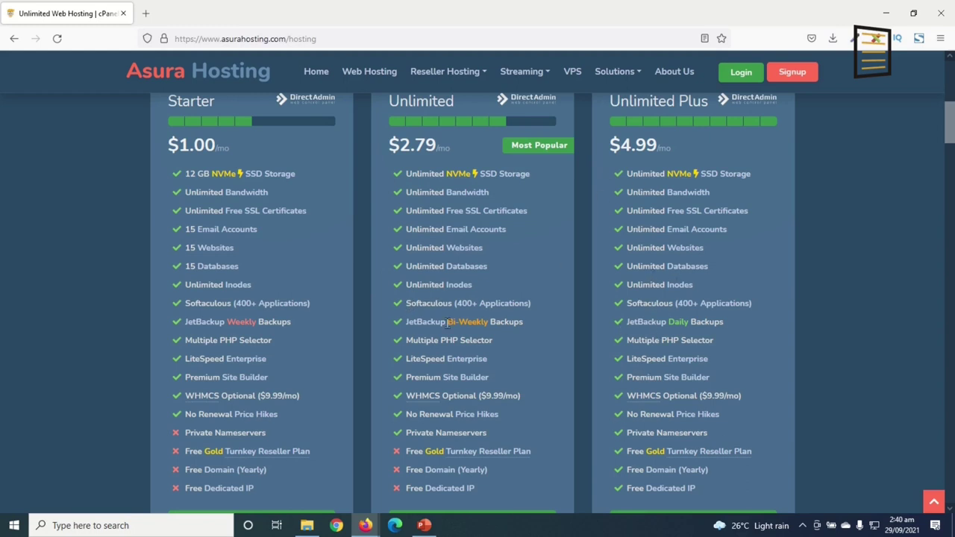
{"action": "scroll", "coordinate": [218, 374], "scroll_direction": "down", "scroll_amount": 1}
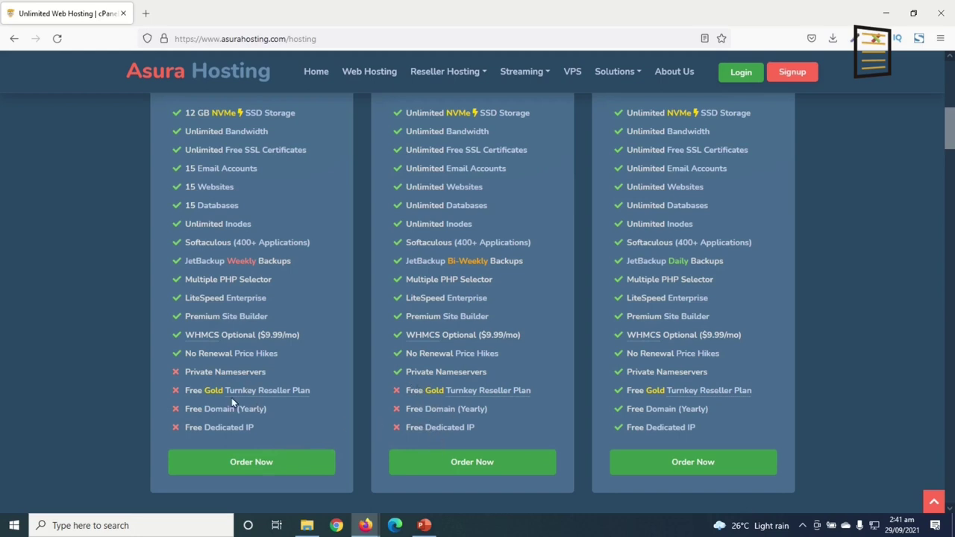
{"action": "scroll", "coordinate": [607, 224], "scroll_direction": "up", "scroll_amount": 3}
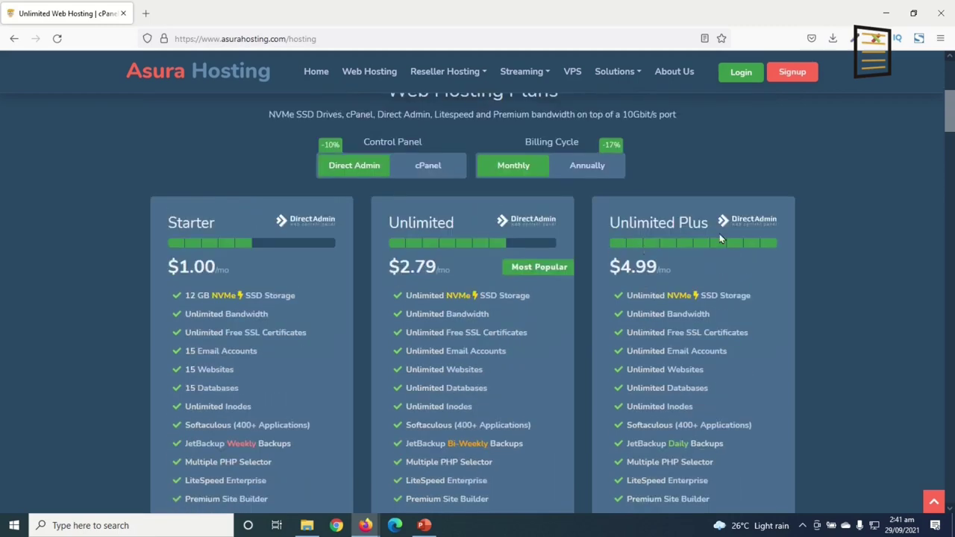
{"action": "scroll", "coordinate": [700, 254], "scroll_direction": "down", "scroll_amount": 2}
{"action": "scroll", "coordinate": [693, 259], "scroll_direction": "down", "scroll_amount": 1}
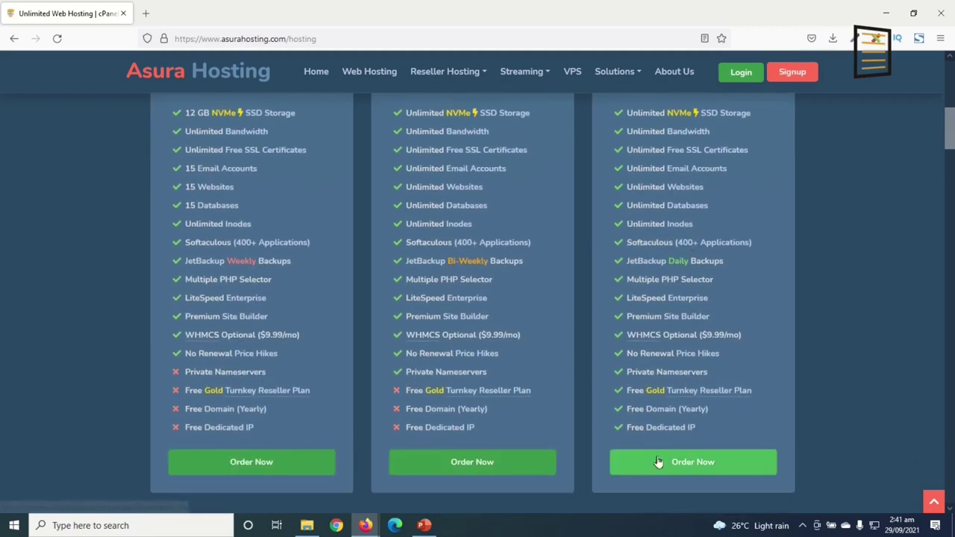
{"action": "scroll", "coordinate": [489, 272], "scroll_direction": "up", "scroll_amount": 3}
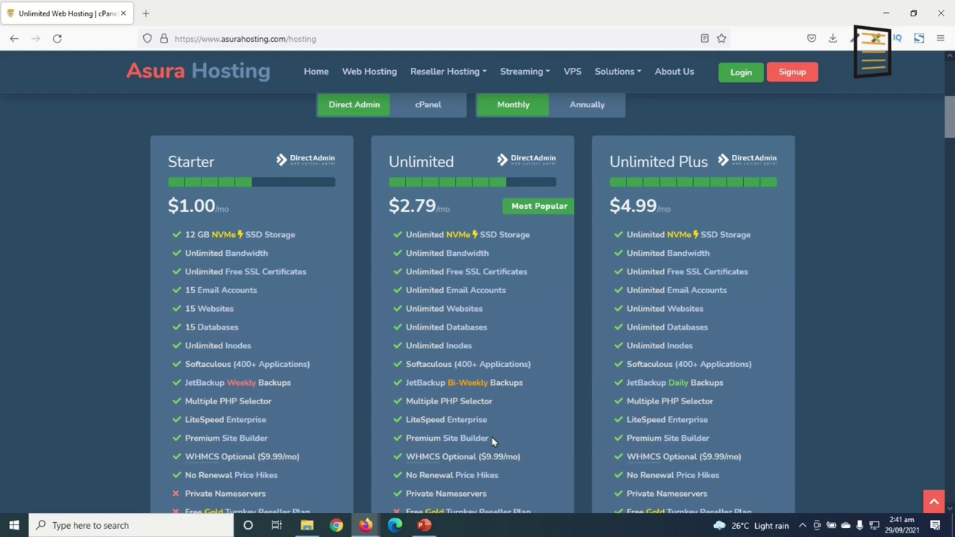
{"action": "scroll", "coordinate": [397, 377], "scroll_direction": "down", "scroll_amount": 3}
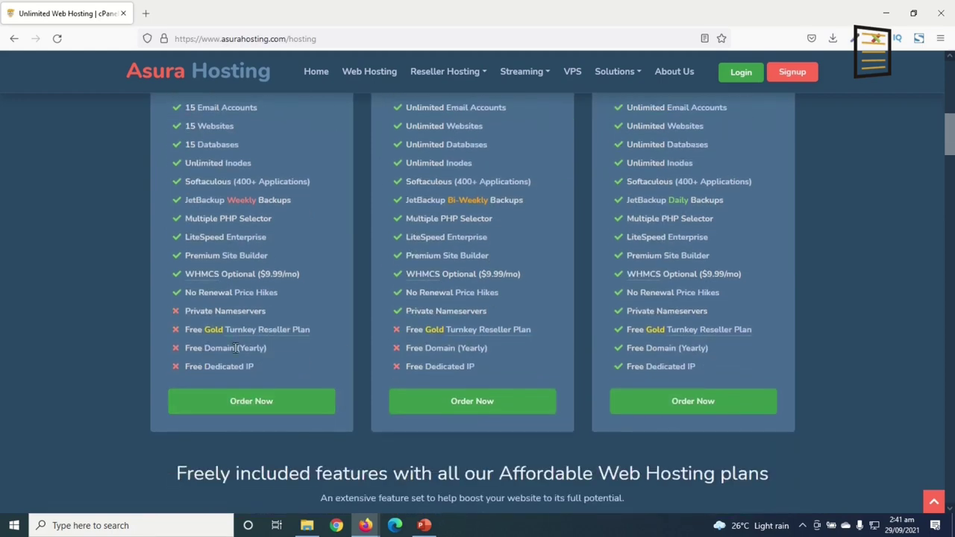
{"action": "scroll", "coordinate": [452, 428], "scroll_direction": "down", "scroll_amount": 6}
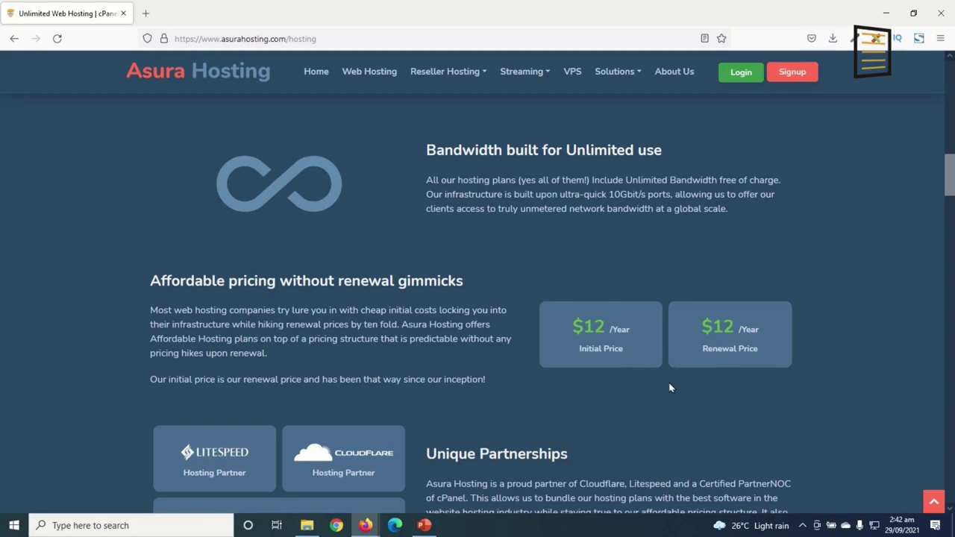
{"action": "scroll", "coordinate": [537, 418], "scroll_direction": "up", "scroll_amount": 5}
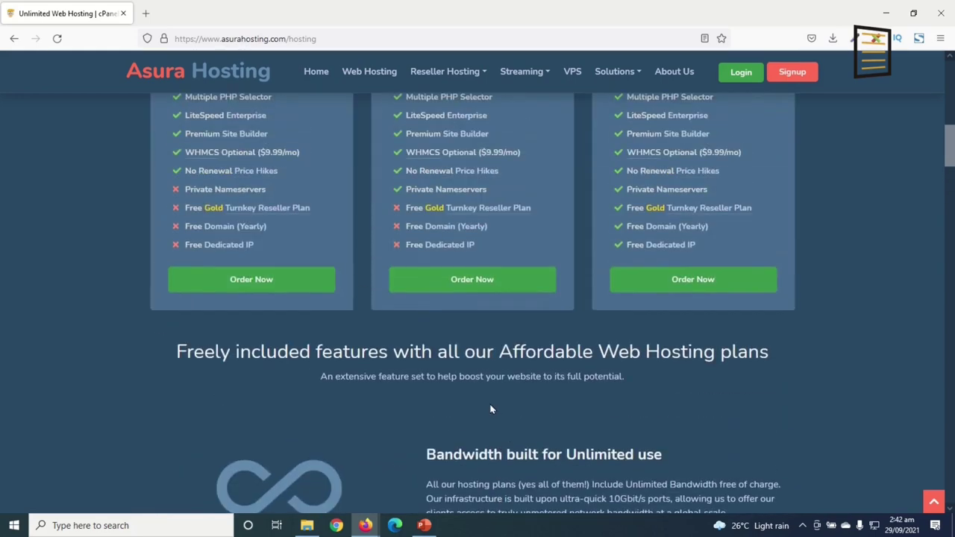
{"action": "left_click", "coordinate": [257, 283]}
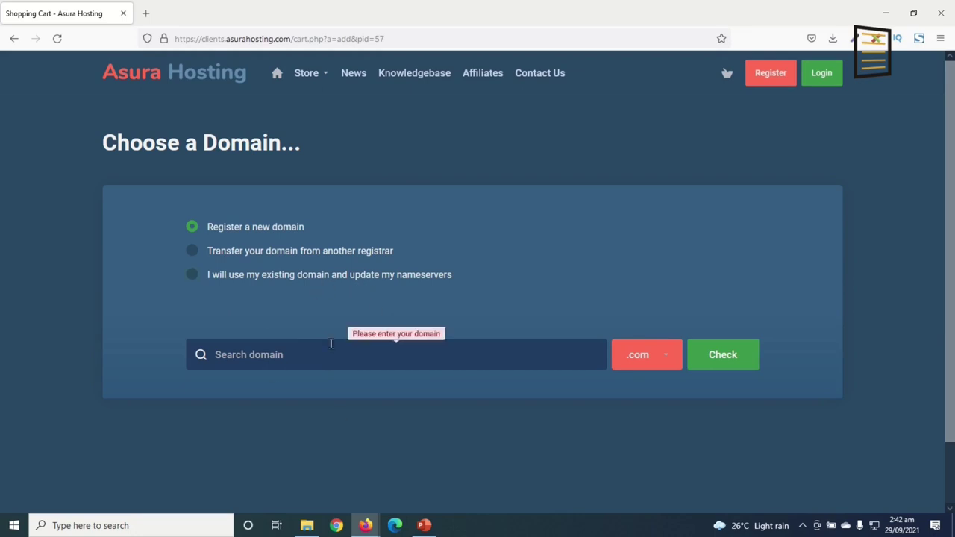
Choose Register a new domain and enter the name dikupagesvveb
{"action": "left_click", "coordinate": [192, 276]}
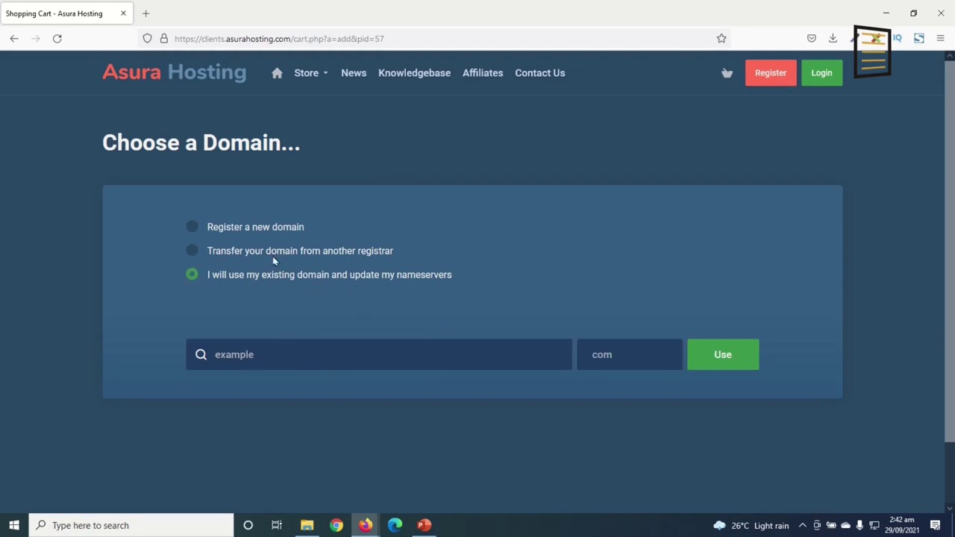
{"action": "left_click", "coordinate": [213, 231]}
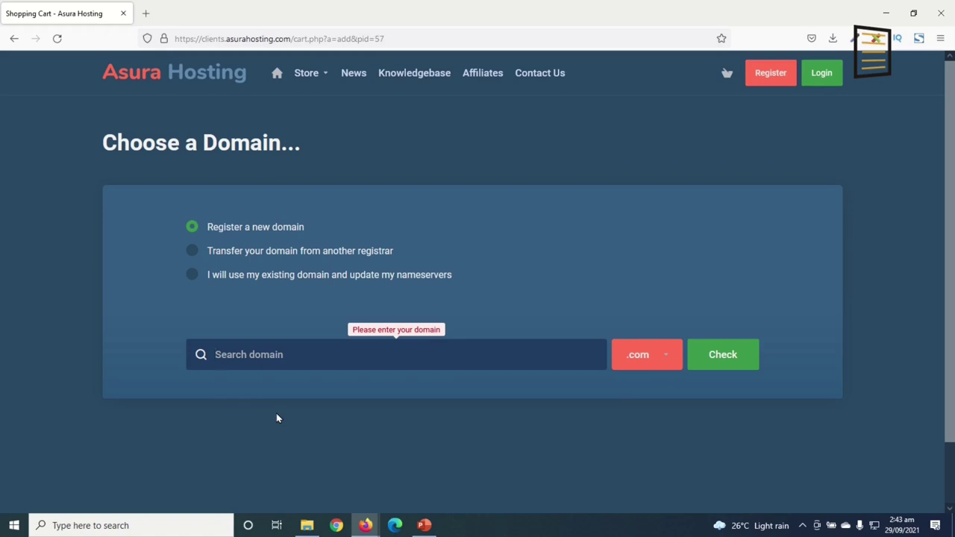
{"action": "type", "text": "diku"}
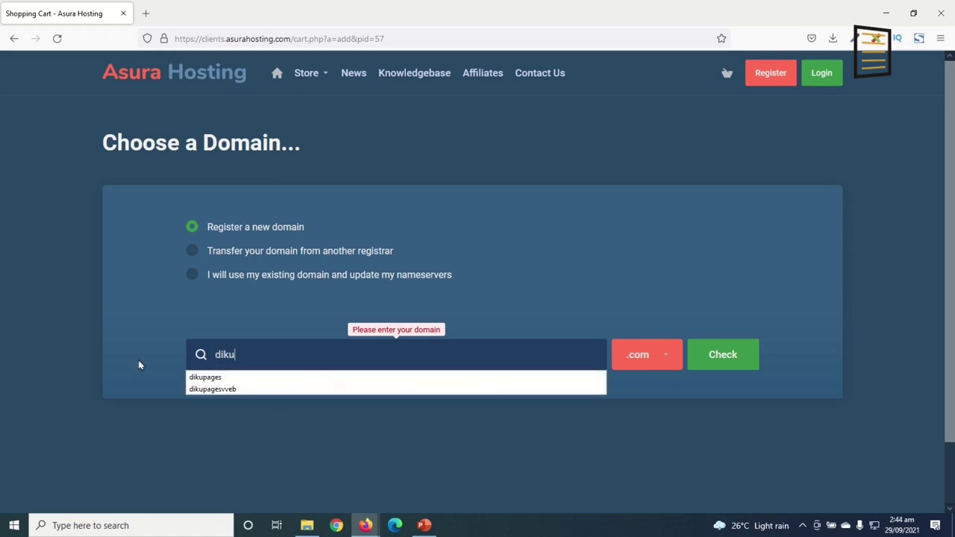
{"action": "type", "text": "pagesvvwe"}
{"action": "key", "text": "BackSpace"}
{"action": "key", "text": "BackSpace"}
{"action": "type", "text": "eb"}
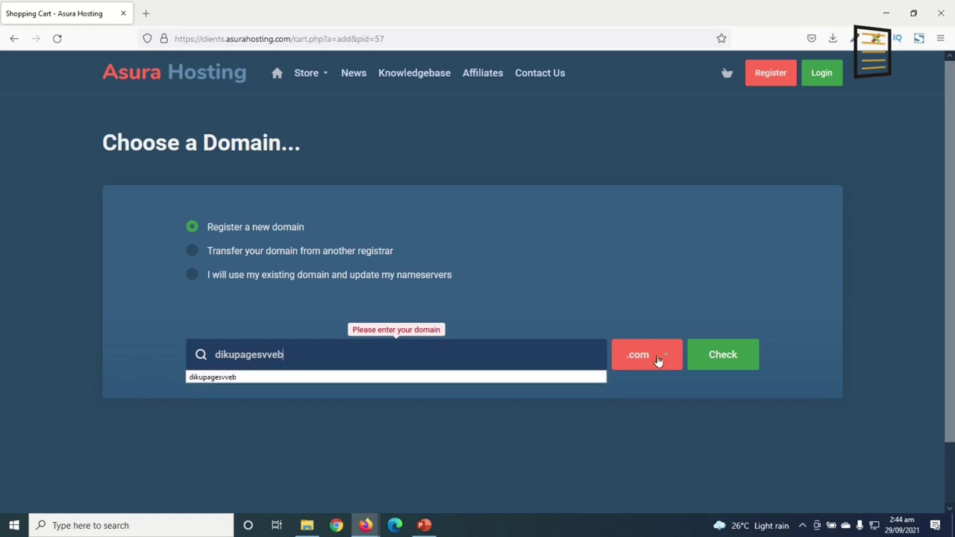
Keep .com, confirm dikupagesvveb.com is available at $9.99 USD, and continue
{"action": "left_click", "coordinate": [658, 360]}
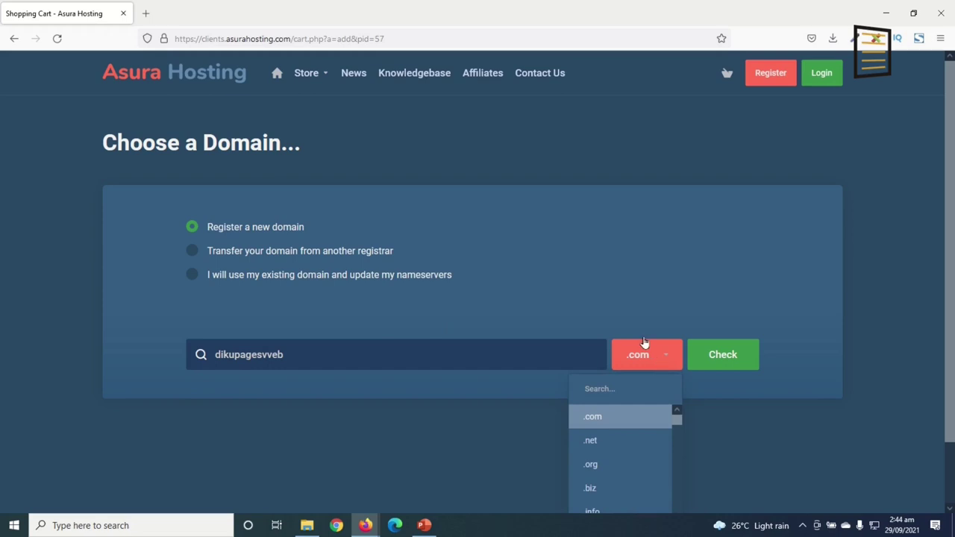
{"action": "scroll", "coordinate": [648, 365], "scroll_direction": "down", "scroll_amount": 1}
{"action": "scroll", "coordinate": [632, 396], "scroll_direction": "down", "scroll_amount": 3}
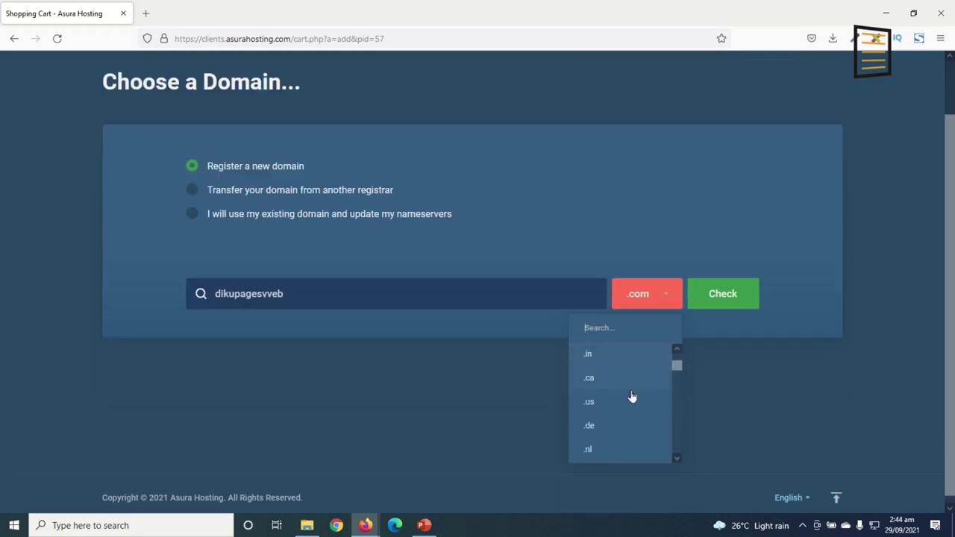
{"action": "scroll", "coordinate": [629, 429], "scroll_direction": "up", "scroll_amount": 3}
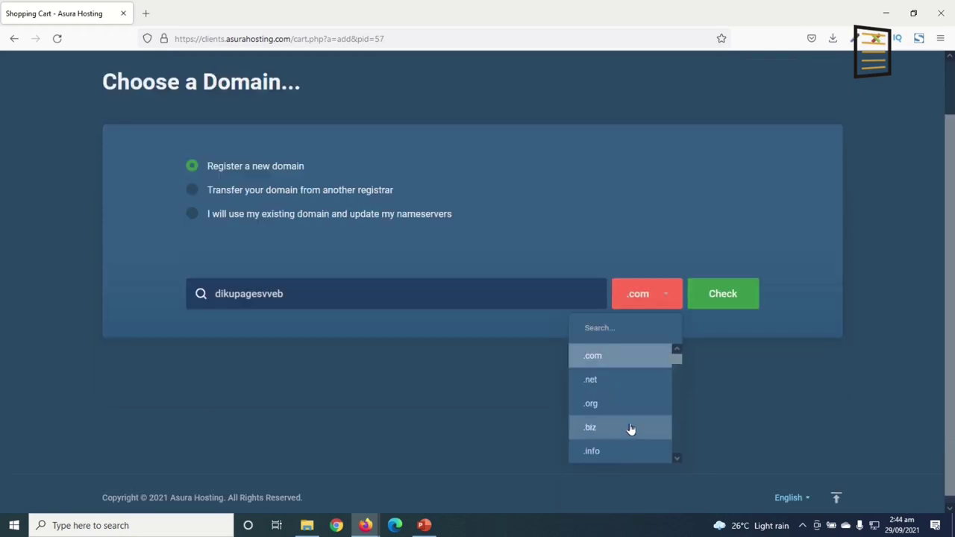
{"action": "left_click", "coordinate": [607, 359]}
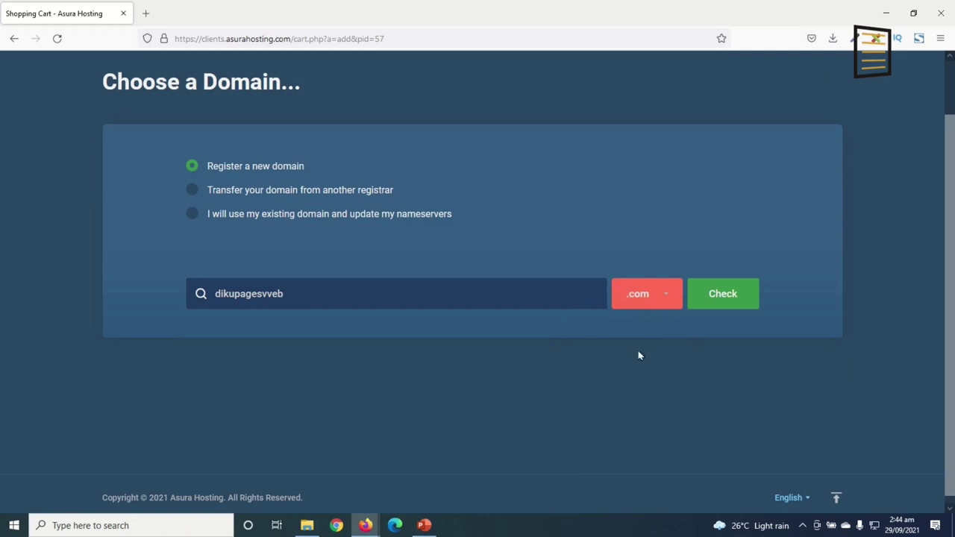
{"action": "left_click", "coordinate": [635, 300]}
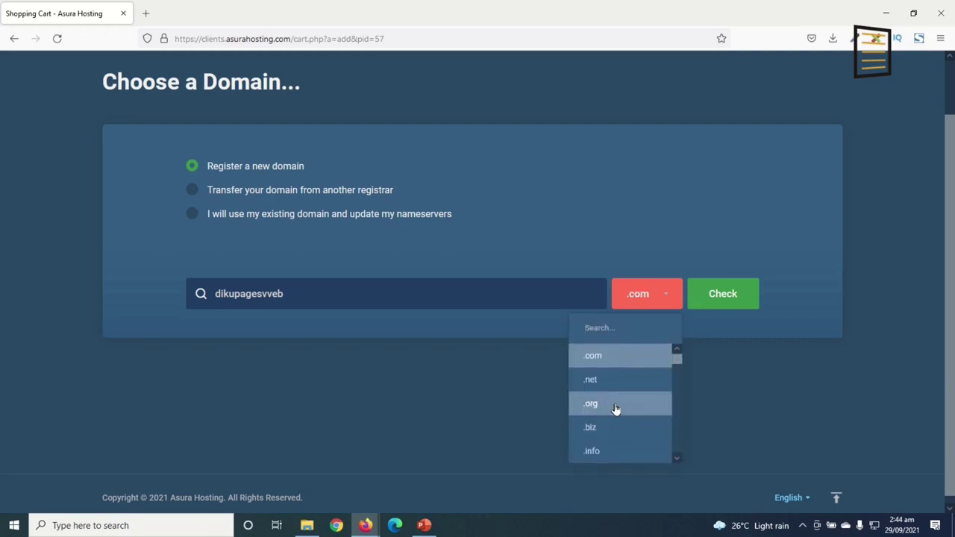
{"action": "left_click", "coordinate": [627, 300]}
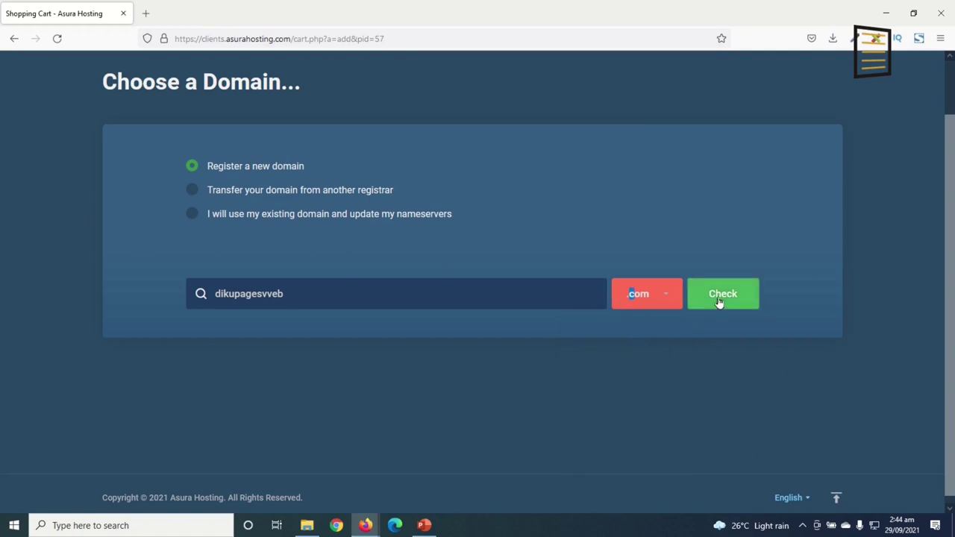
{"action": "left_click", "coordinate": [719, 305]}
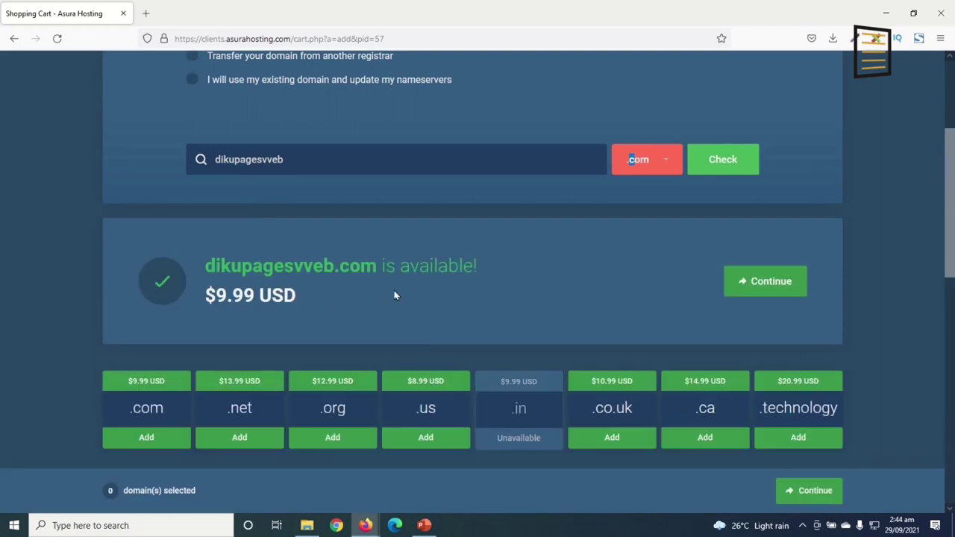
{"action": "left_click_drag", "start_coordinate": [205, 295], "coordinate": [299, 307]}
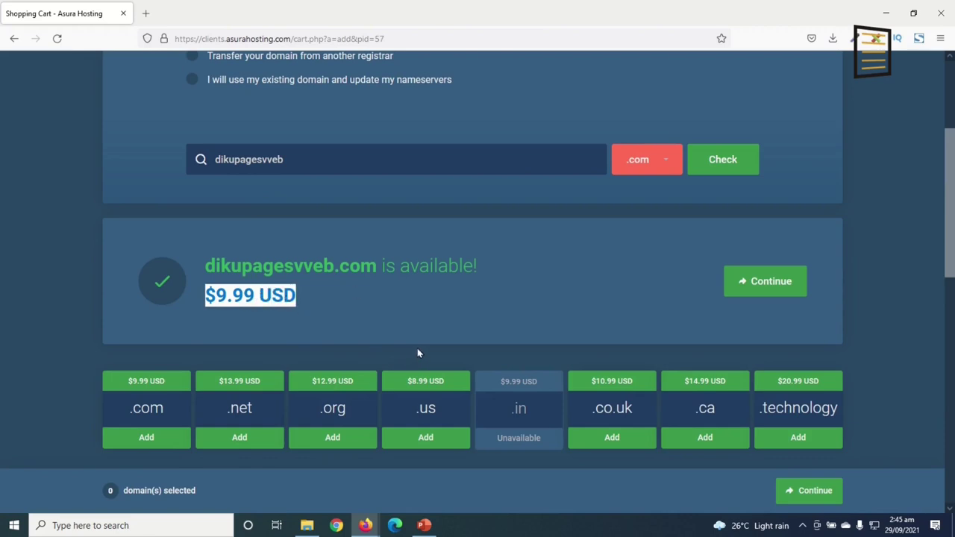
{"action": "left_click", "coordinate": [776, 284]}
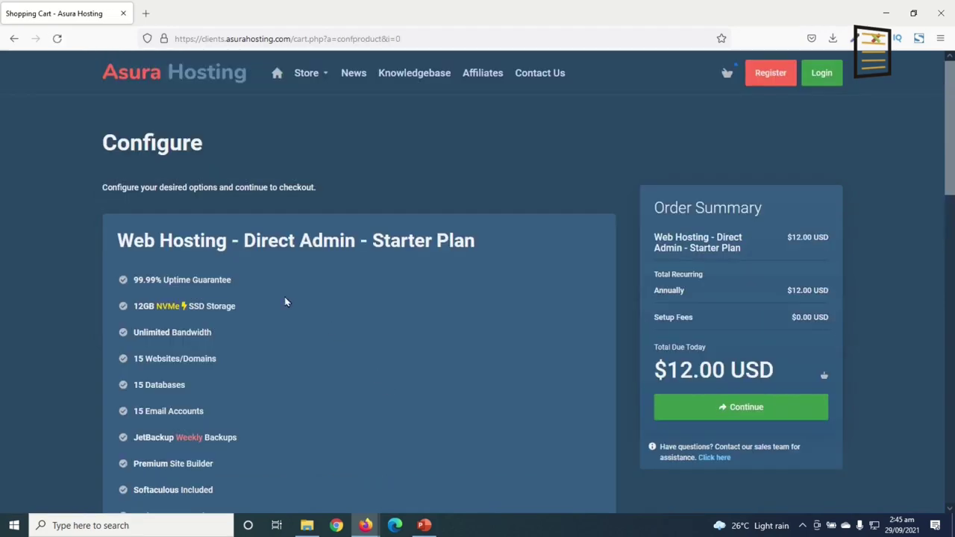
Keep the Starter Plan on Annually at $12.00 USD with no add-ons and continue
{"action": "scroll", "coordinate": [215, 276], "scroll_direction": "down", "scroll_amount": 3}
{"action": "scroll", "coordinate": [279, 323], "scroll_direction": "up", "scroll_amount": 2}
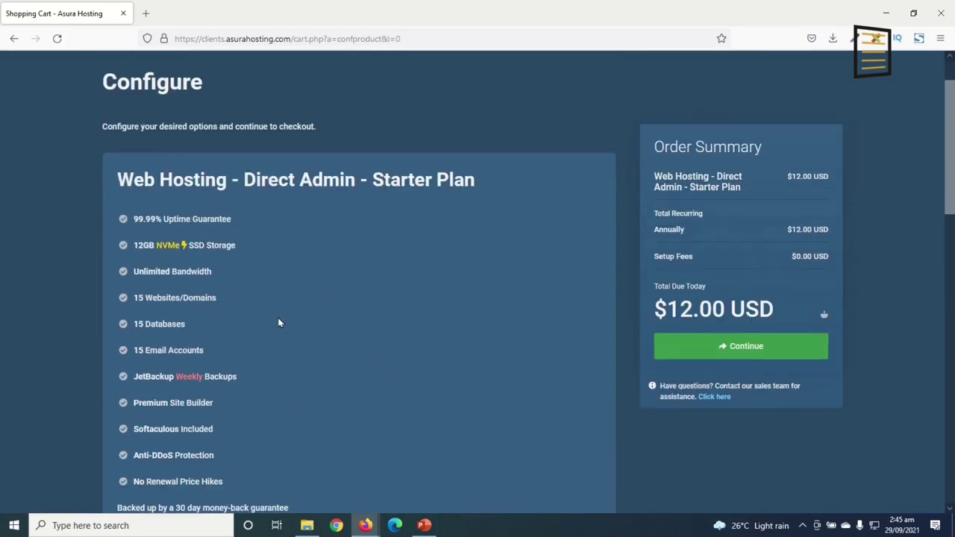
{"action": "scroll", "coordinate": [257, 302], "scroll_direction": "down", "scroll_amount": 3}
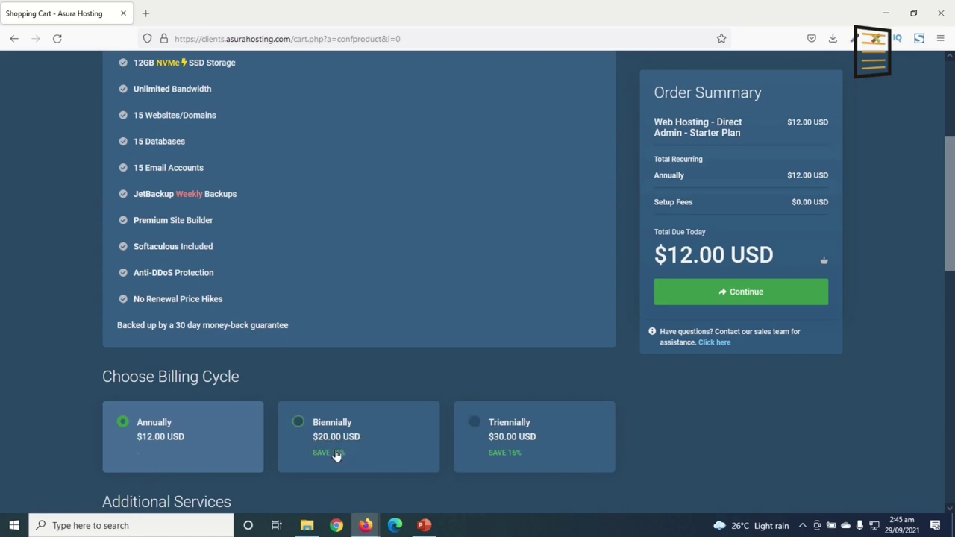
{"action": "scroll", "coordinate": [353, 470], "scroll_direction": "down", "scroll_amount": 6}
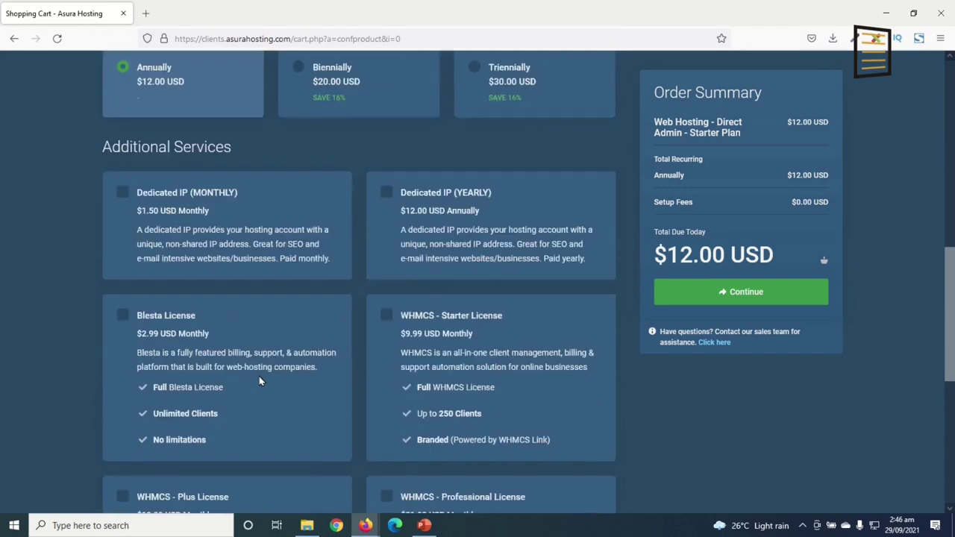
{"action": "scroll", "coordinate": [331, 378], "scroll_direction": "down", "scroll_amount": 4}
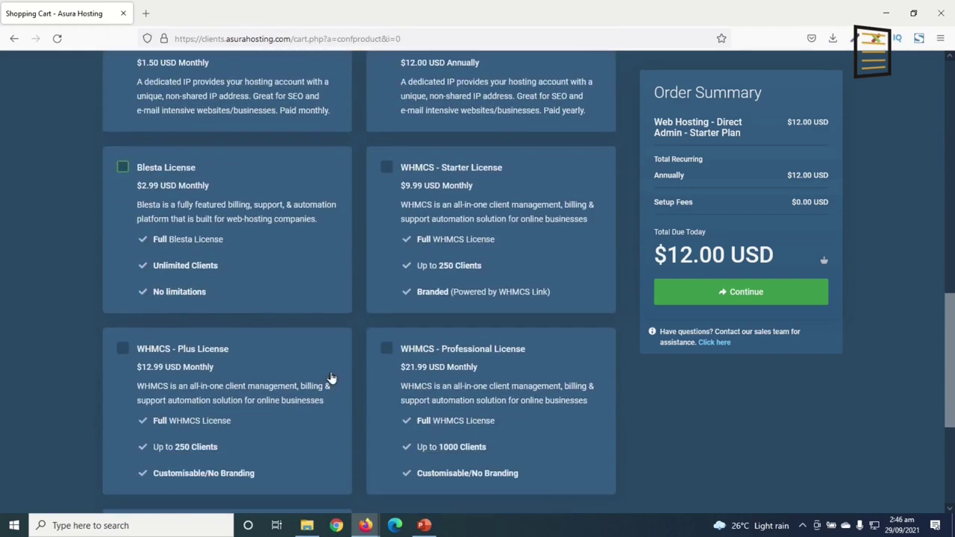
{"action": "scroll", "coordinate": [340, 384], "scroll_direction": "up", "scroll_amount": 10}
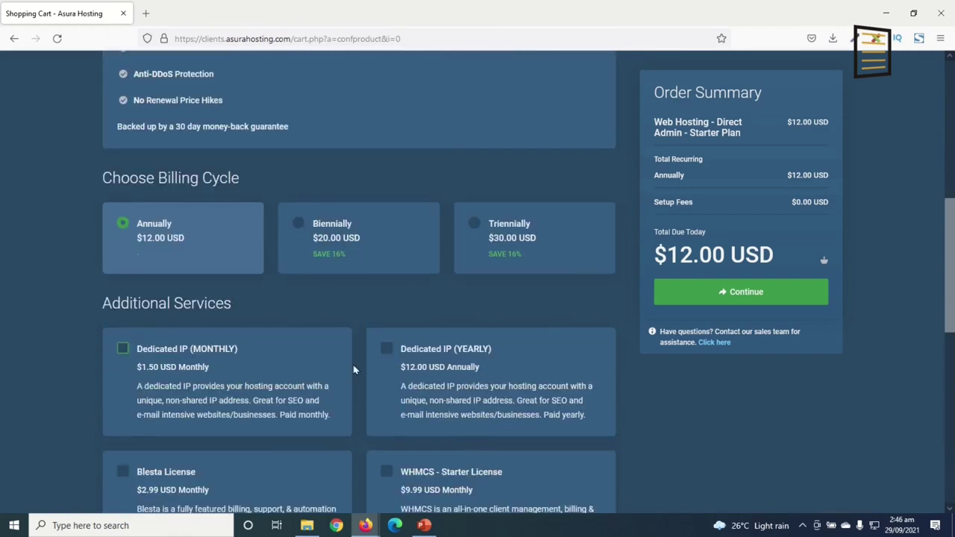
{"action": "left_click", "coordinate": [739, 296]}
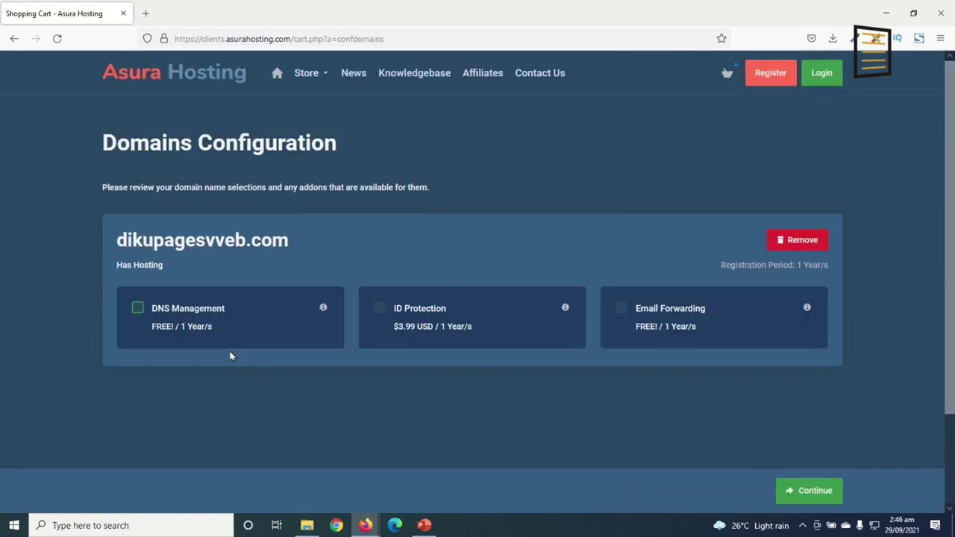
Add DNS Management and Email Forwarding to dikupagesvveb.com and proceed to checkout
{"action": "left_click", "coordinate": [137, 308]}
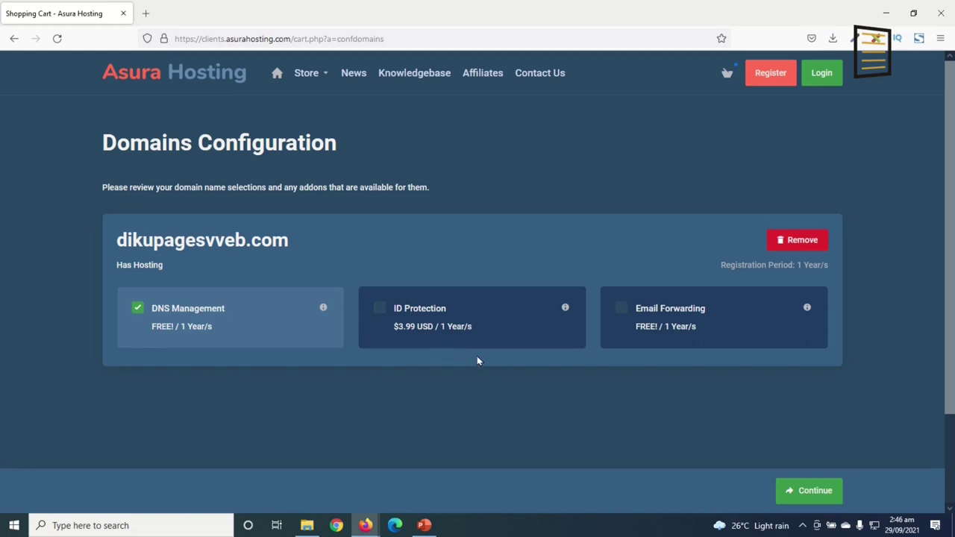
{"action": "left_click", "coordinate": [621, 311]}
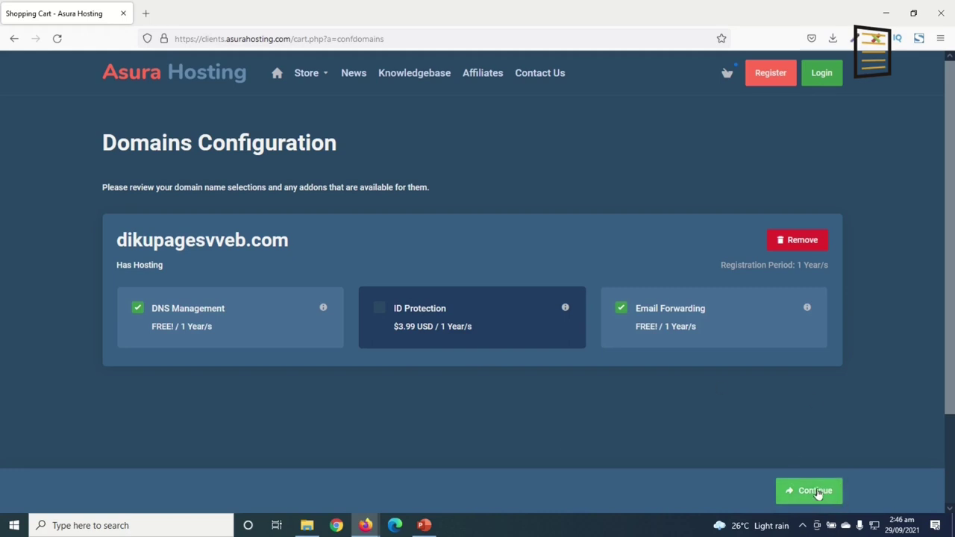
{"action": "left_click", "coordinate": [831, 493]}
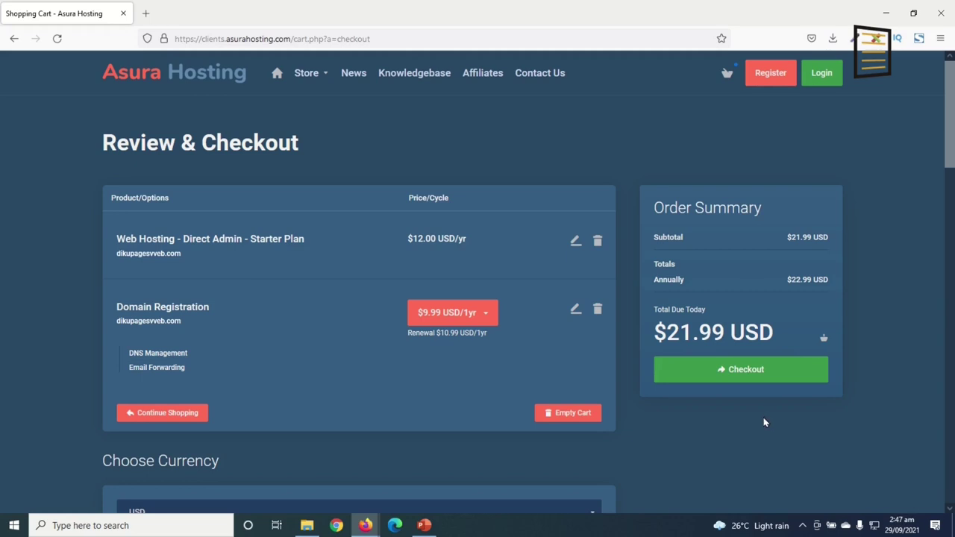
Keep the checkout currency as USD and open the promo code field
{"action": "scroll", "coordinate": [753, 432], "scroll_direction": "down", "scroll_amount": 2}
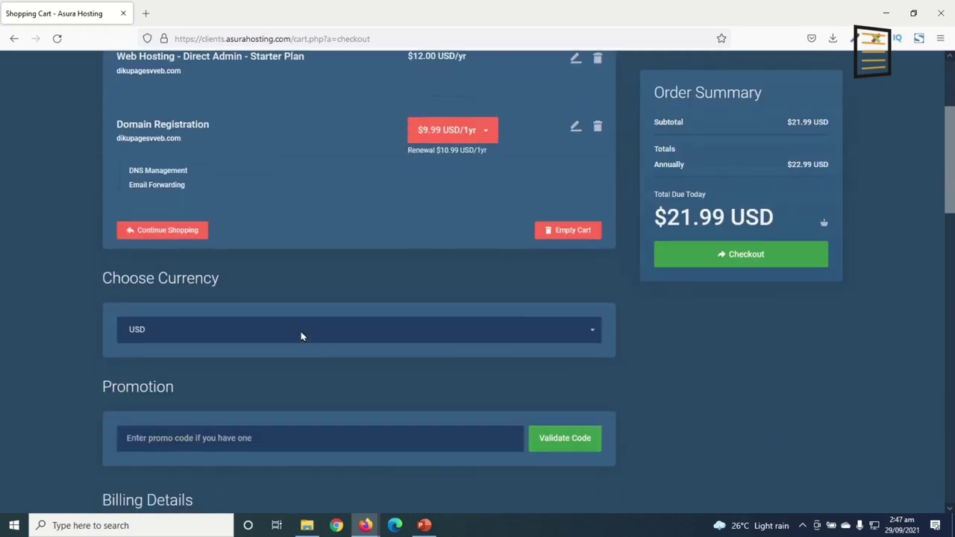
{"action": "left_click", "coordinate": [292, 337]}
{"action": "left_click", "coordinate": [293, 337]}
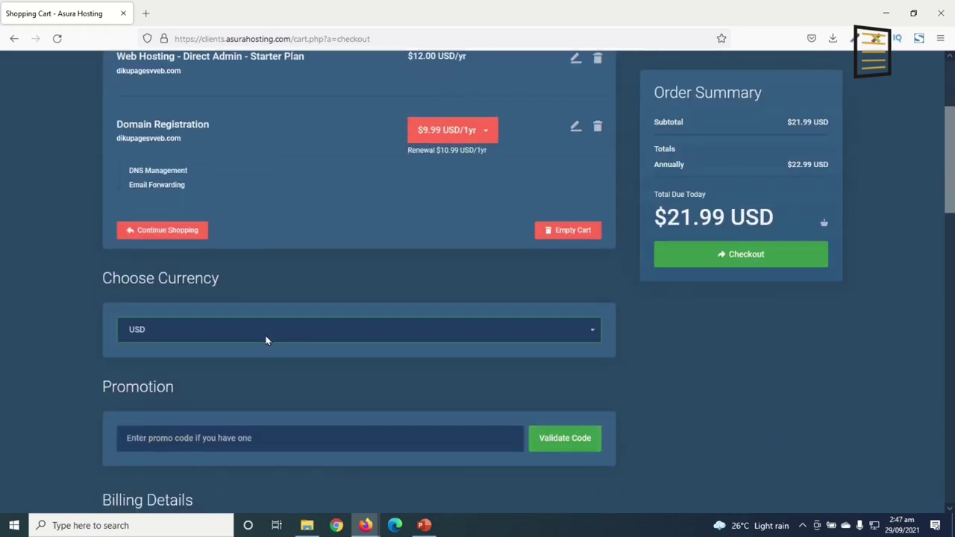
{"action": "scroll", "coordinate": [219, 377], "scroll_direction": "down", "scroll_amount": 2}
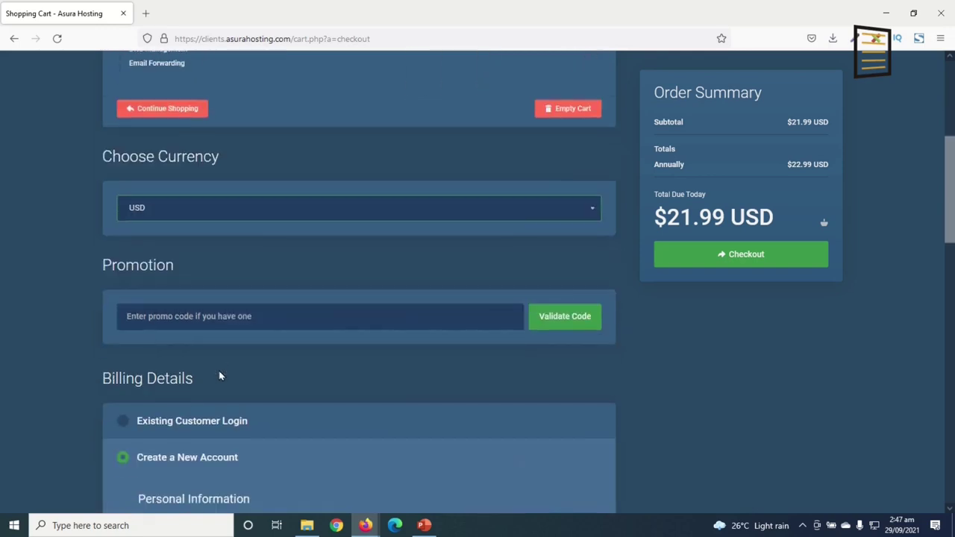
{"action": "left_click", "coordinate": [220, 323]}
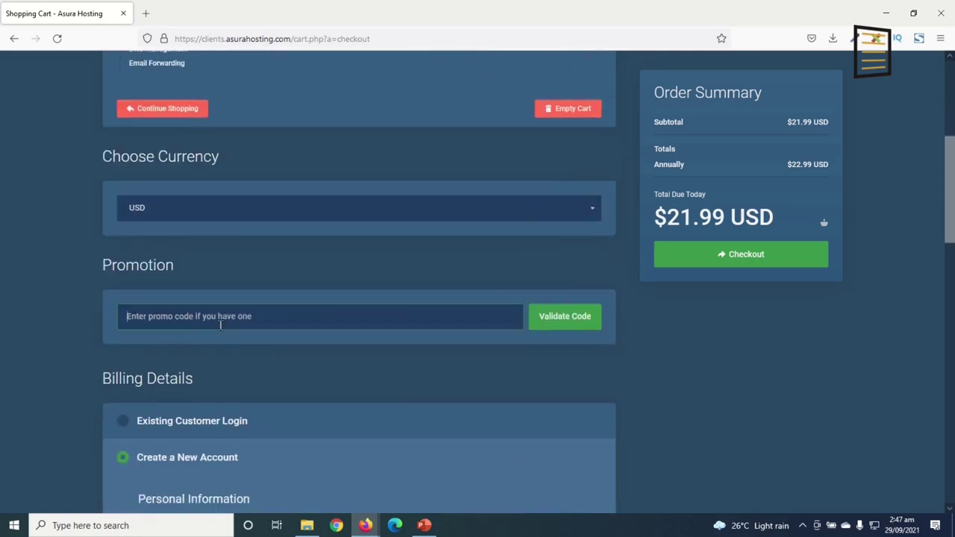
{"action": "scroll", "coordinate": [272, 388], "scroll_direction": "down", "scroll_amount": 2}
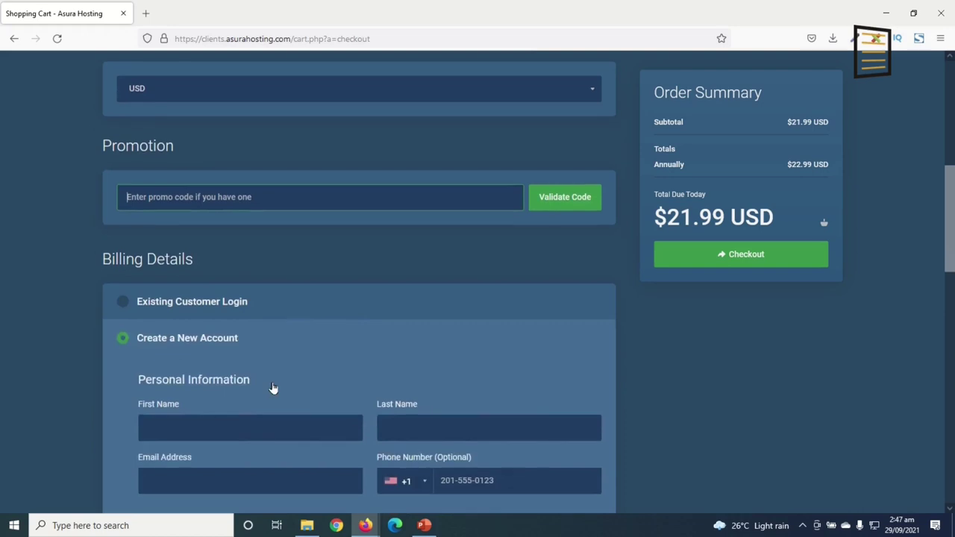
{"action": "scroll", "coordinate": [273, 388], "scroll_direction": "down", "scroll_amount": 1}
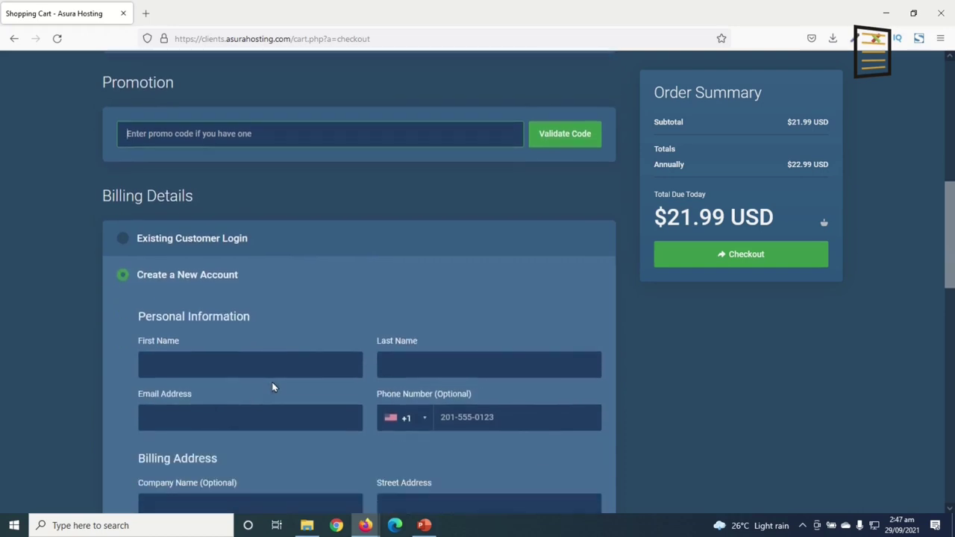
Choose Create a New Account and Direct Credit / Debit Card - Stripe payment
{"action": "left_click", "coordinate": [160, 246]}
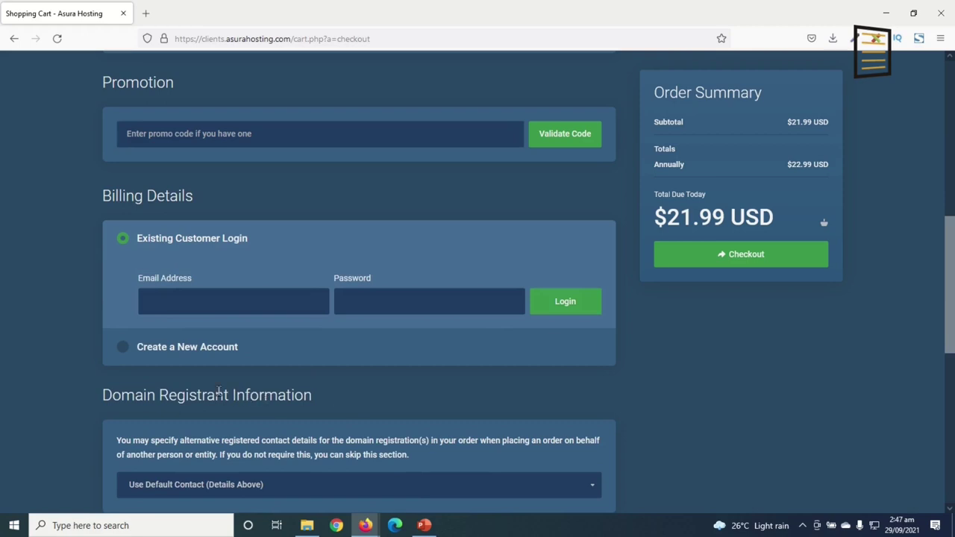
{"action": "left_click", "coordinate": [143, 349]}
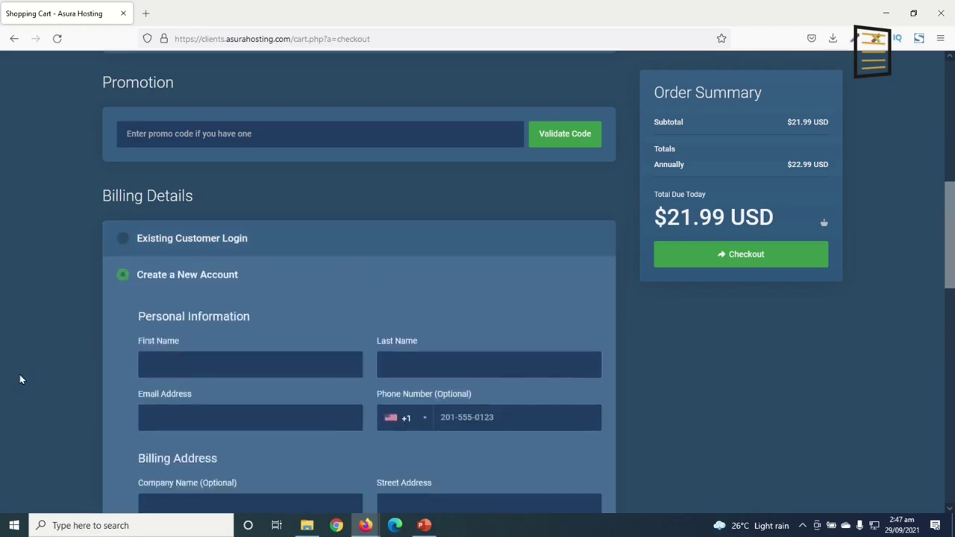
{"action": "scroll", "coordinate": [106, 305], "scroll_direction": "down", "scroll_amount": 3}
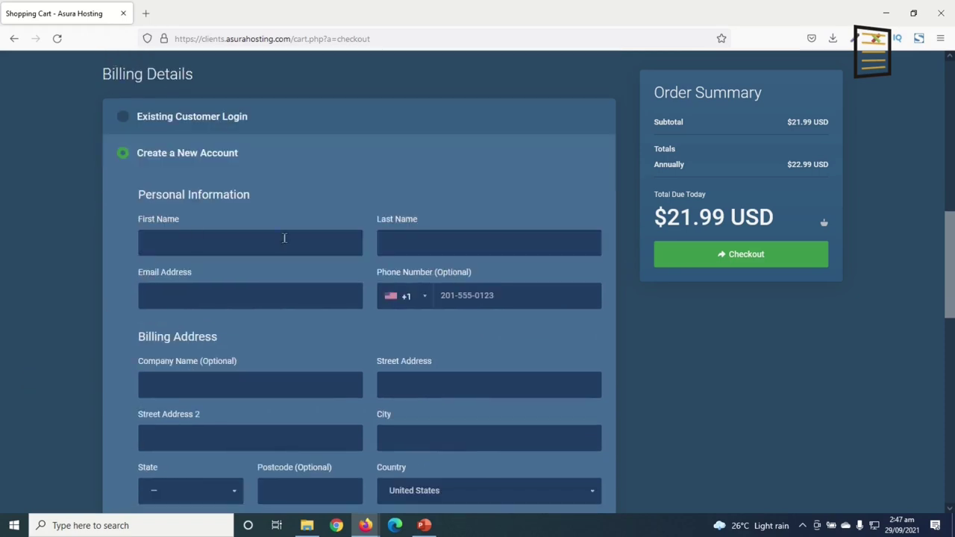
{"action": "scroll", "coordinate": [404, 359], "scroll_direction": "down", "scroll_amount": 14}
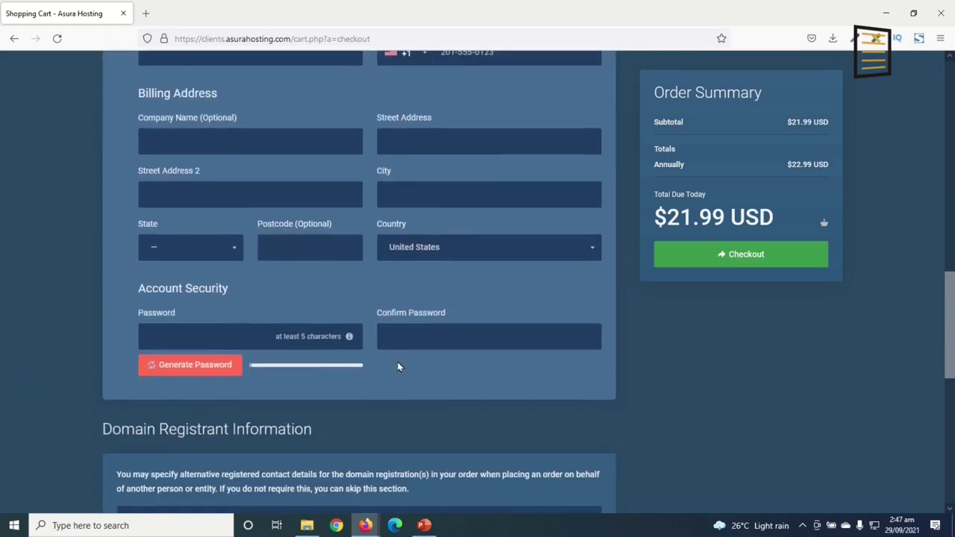
{"action": "scroll", "coordinate": [406, 368], "scroll_direction": "down", "scroll_amount": 2}
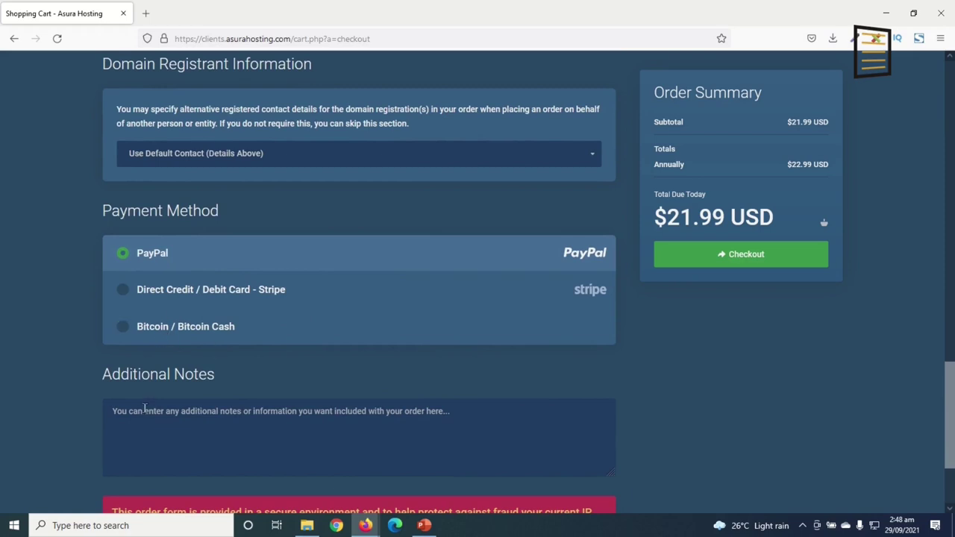
{"action": "left_click", "coordinate": [145, 291]}
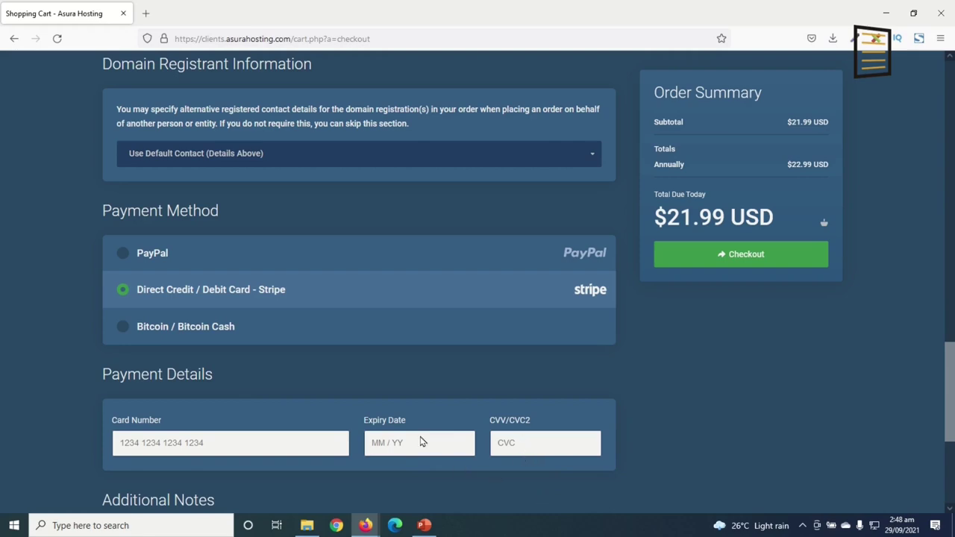
{"action": "scroll", "coordinate": [428, 438], "scroll_direction": "up", "scroll_amount": 10}
{"action": "scroll", "coordinate": [403, 375], "scroll_direction": "down", "scroll_amount": 10}
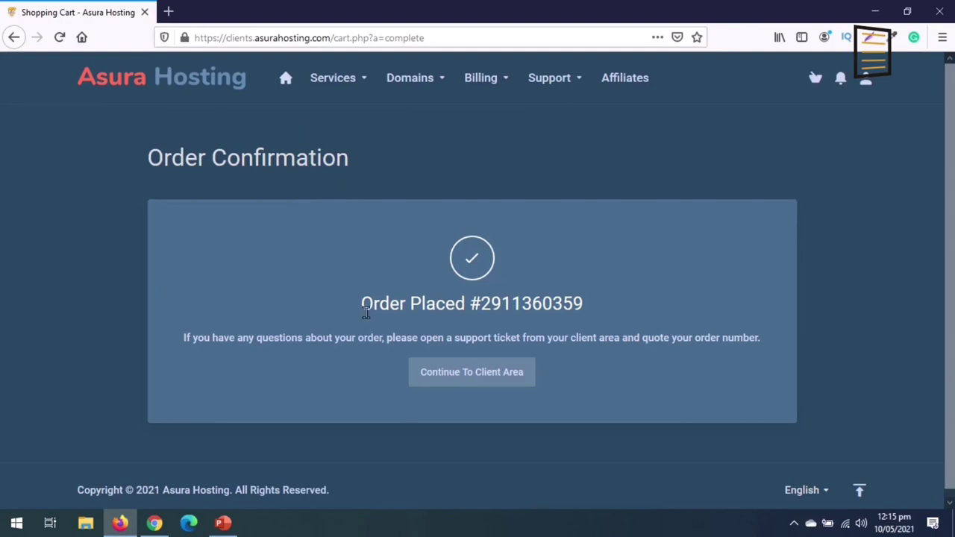
Continue from the order confirmation page to the Asura Hosting client area
{"action": "left_click", "coordinate": [473, 379]}
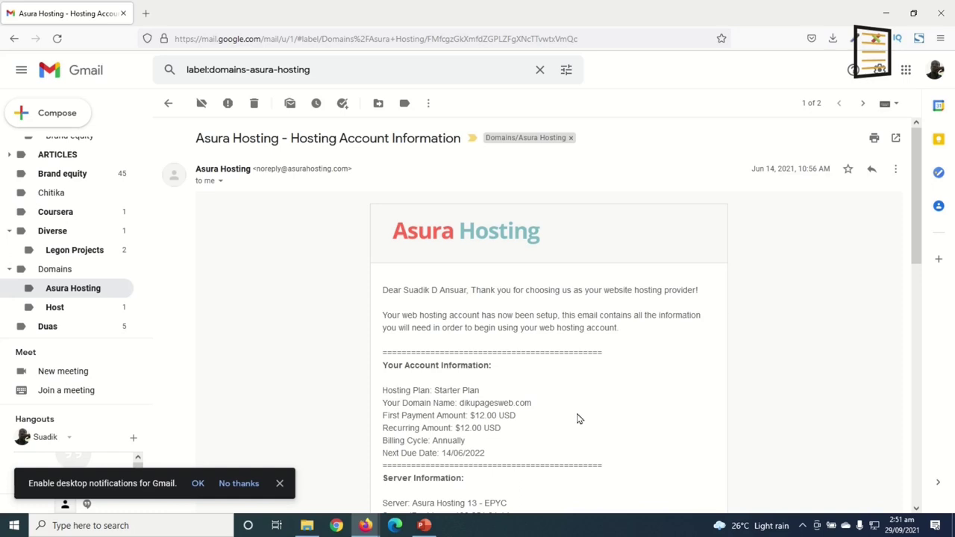
Open the email's Server Login URL (s13.asurahosting.com:2222) in a new tab and switch to it
{"action": "scroll", "coordinate": [581, 418], "scroll_direction": "down", "scroll_amount": 3}
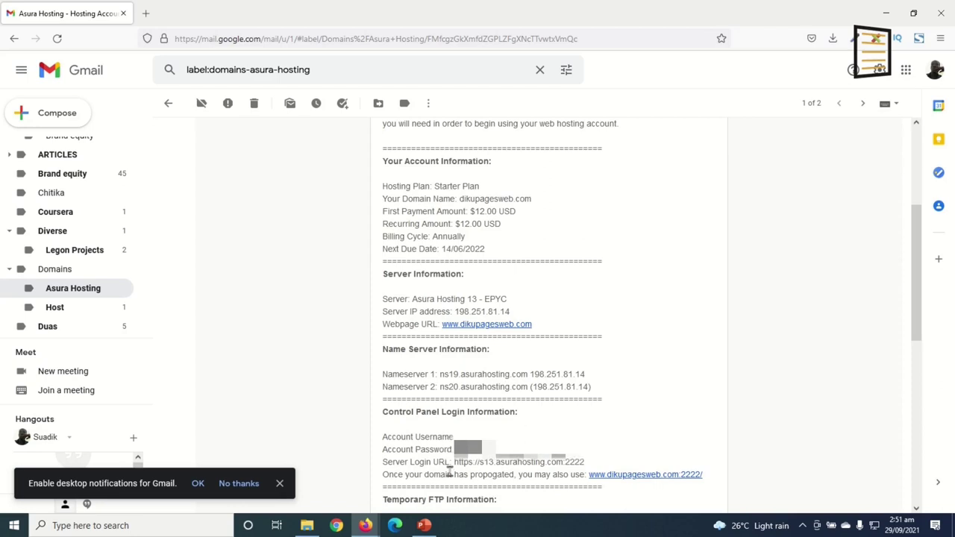
{"action": "left_click_drag", "start_coordinate": [453, 463], "coordinate": [590, 471]}
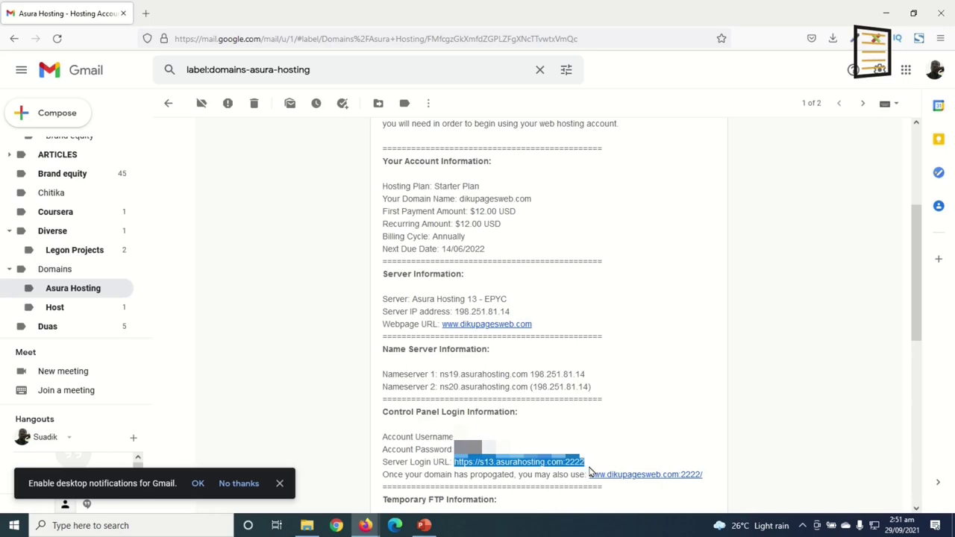
{"action": "right_click", "coordinate": [545, 469]}
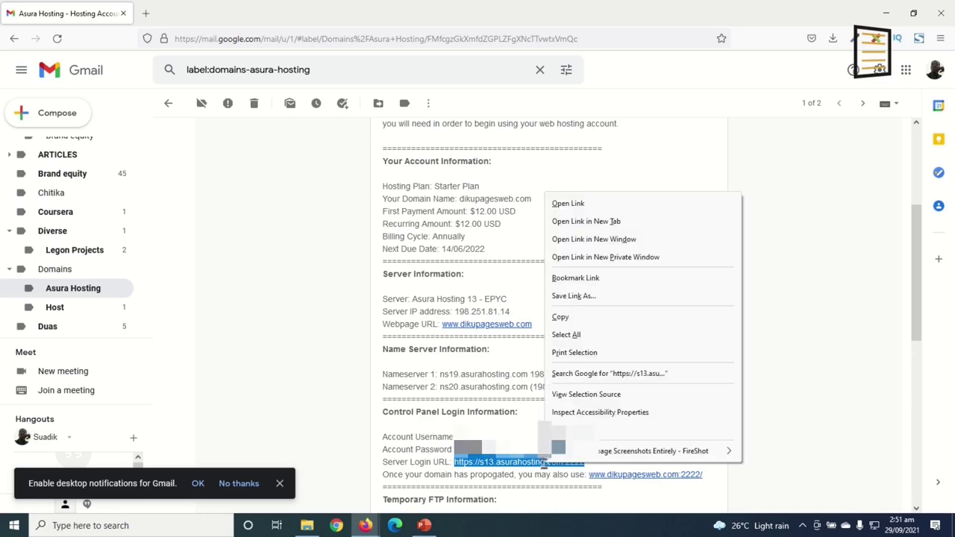
{"action": "left_click", "coordinate": [617, 221]}
{"action": "key", "text": "ctrl+Tab"}
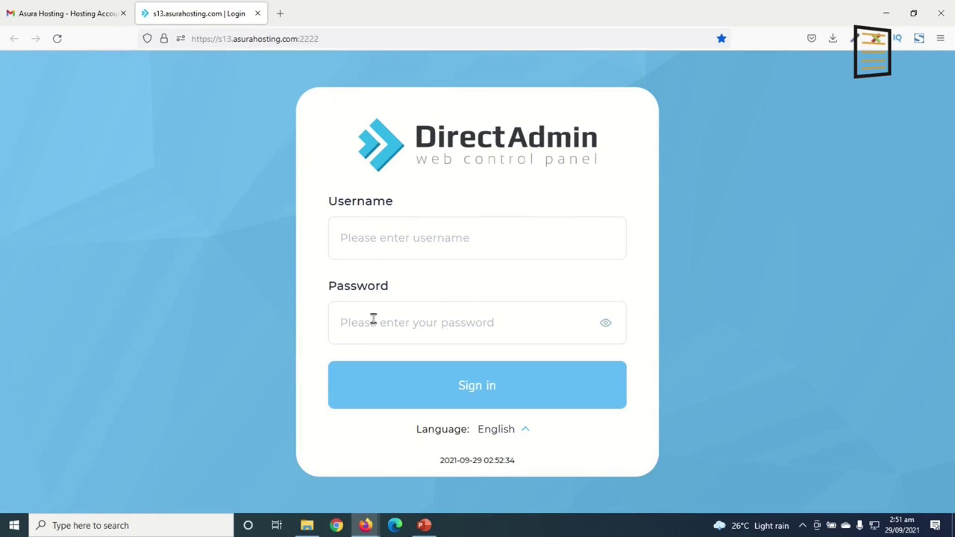
Sign in to DirectAdmin with the saved username and account password, declining to save the login
{"action": "left_click", "coordinate": [393, 239]}
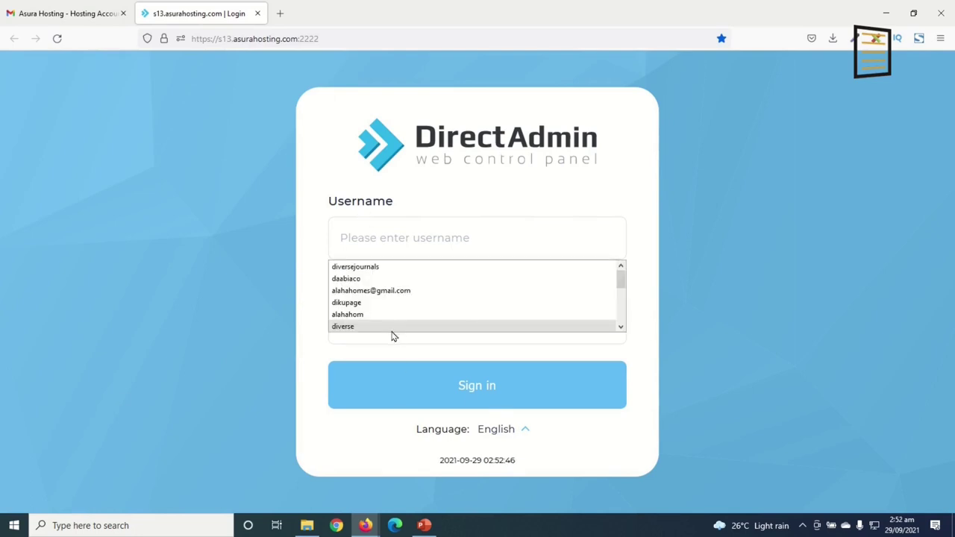
{"action": "left_click", "coordinate": [347, 302]}
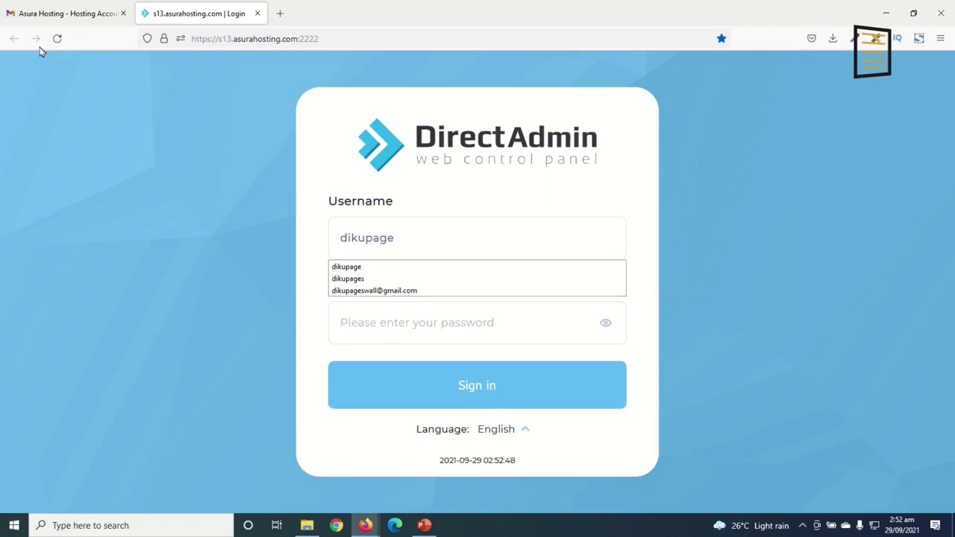
{"action": "left_click", "coordinate": [398, 331]}
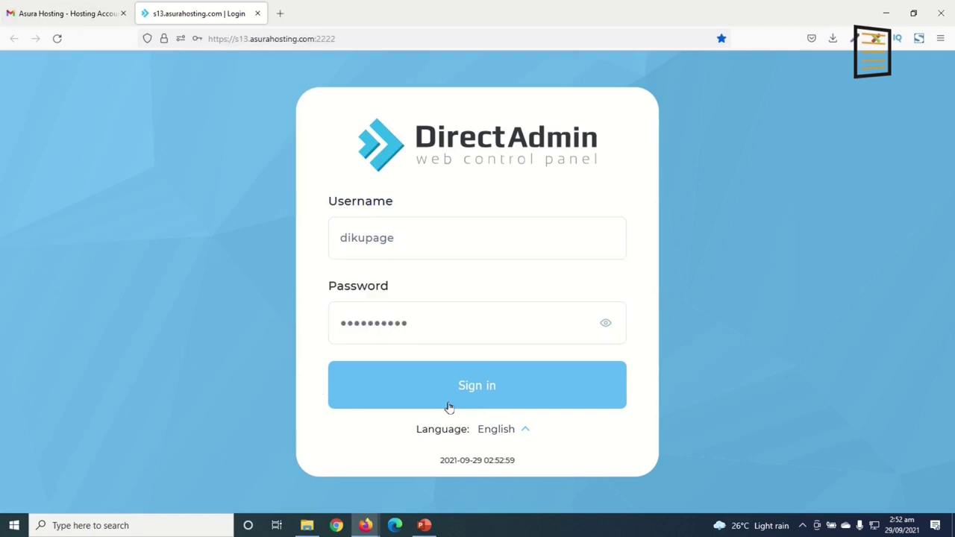
{"action": "left_click", "coordinate": [466, 395]}
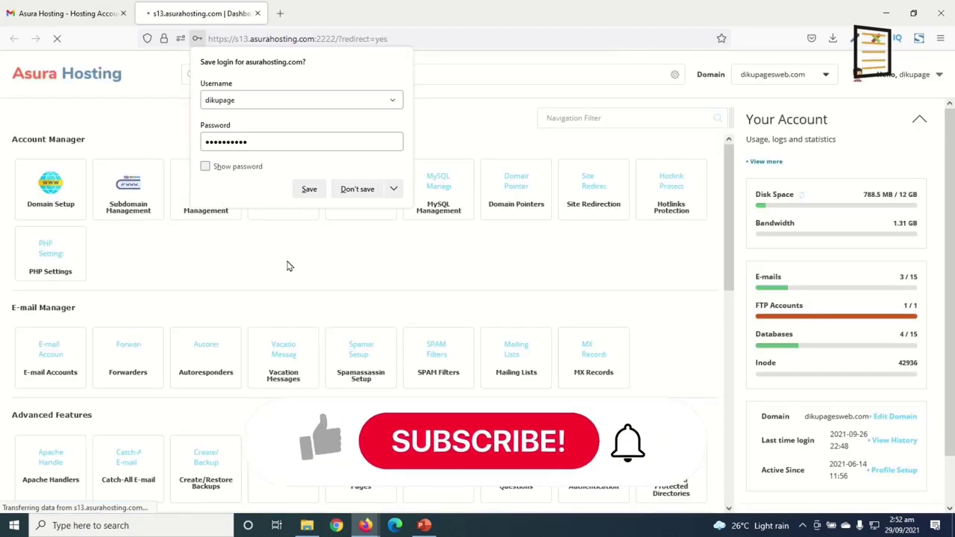
{"action": "left_click", "coordinate": [290, 266]}
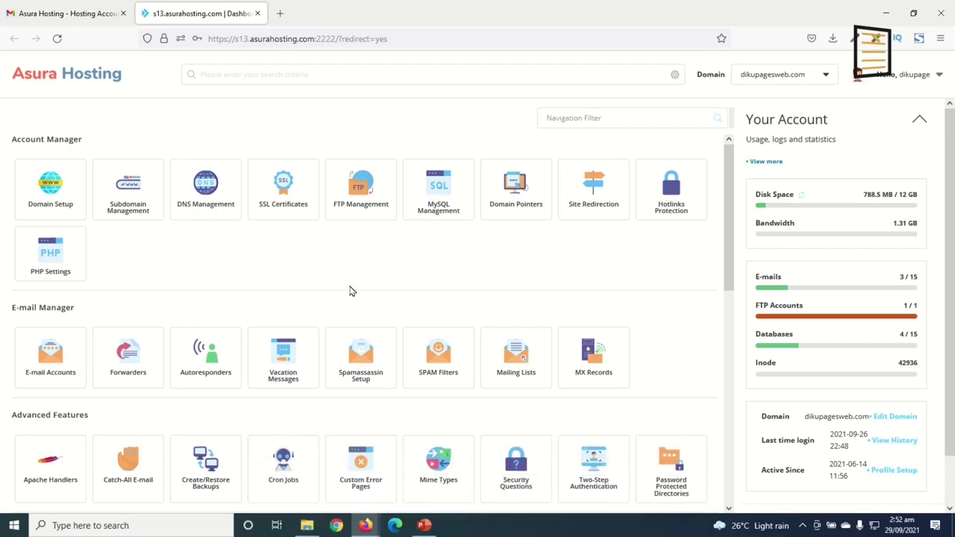
Launch the Softaculous Auto Installer from DirectAdmin's Extra Features section
{"action": "scroll", "coordinate": [353, 290], "scroll_direction": "down", "scroll_amount": 5}
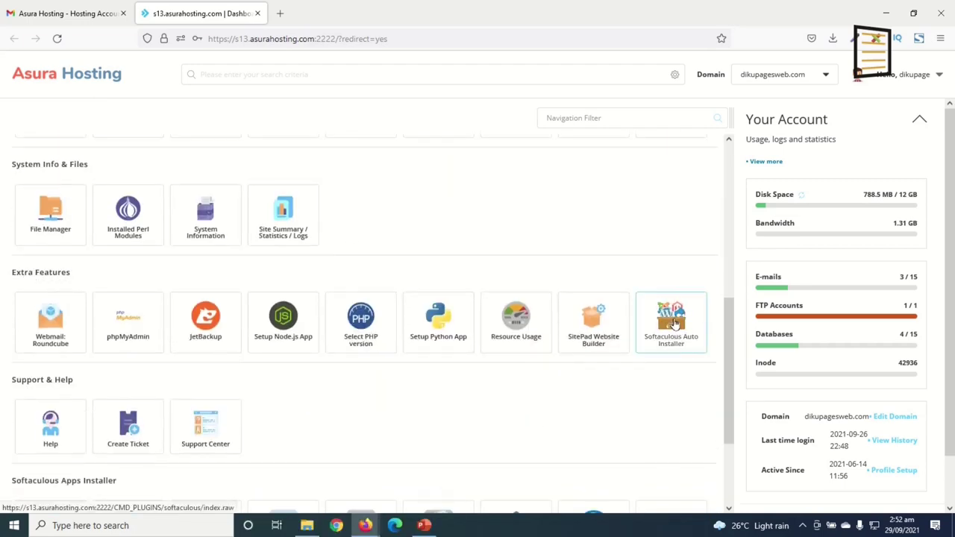
{"action": "left_click", "coordinate": [670, 344]}
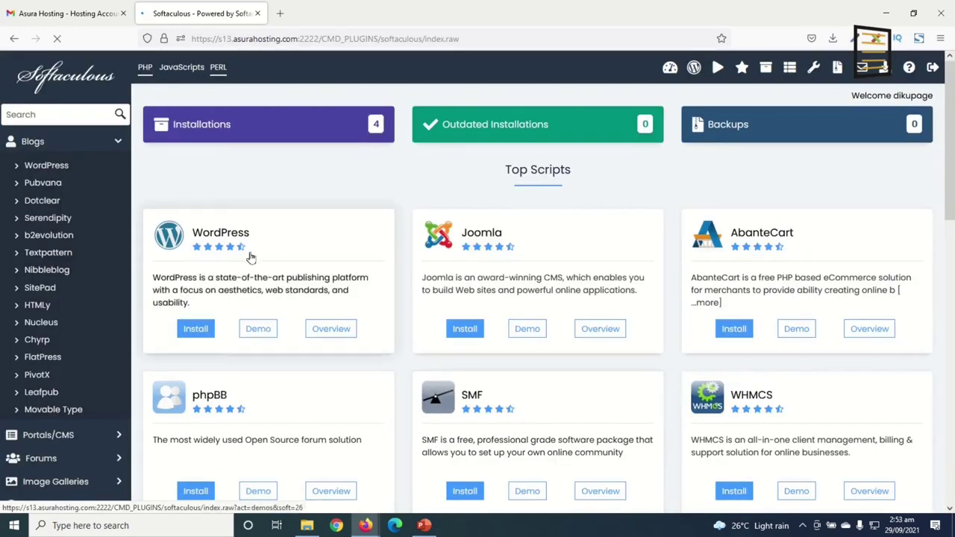
Start a WordPress install and clear 'wp' from In Directory so it installs at the root
{"action": "left_click", "coordinate": [196, 330]}
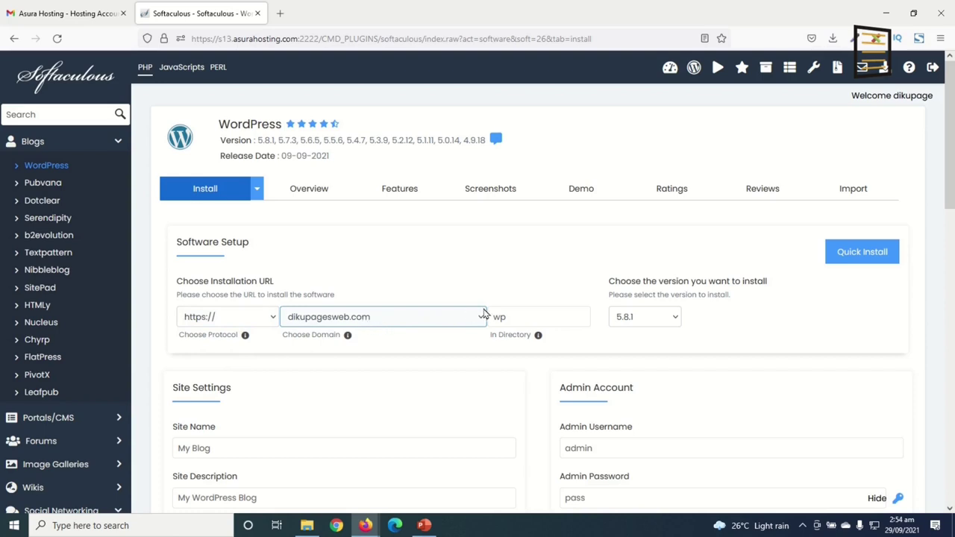
{"action": "left_click_drag", "start_coordinate": [516, 320], "coordinate": [471, 321]}
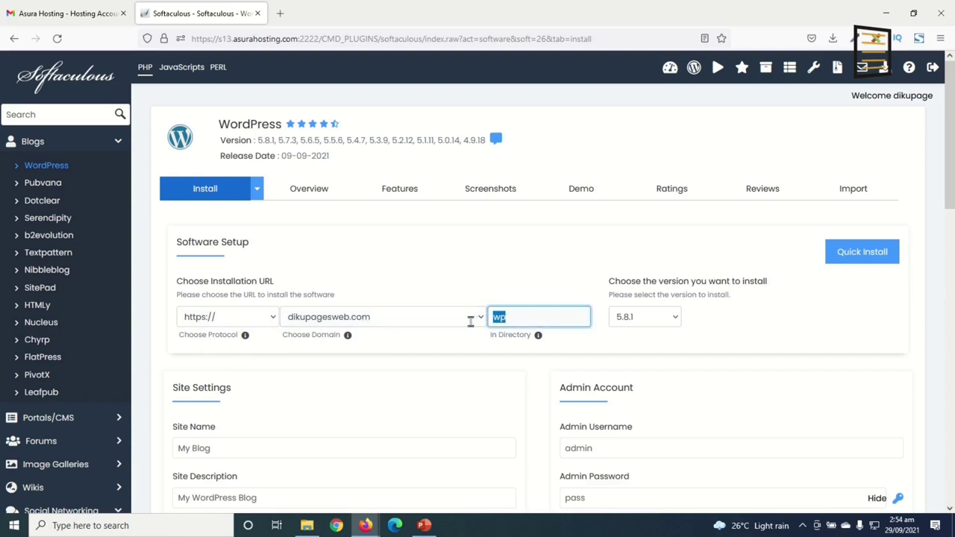
{"action": "key", "text": "BackSpace"}
Review the My Blog site name and the site description fields
{"action": "scroll", "coordinate": [429, 343], "scroll_direction": "down", "scroll_amount": 1}
{"action": "scroll", "coordinate": [420, 340], "scroll_direction": "down", "scroll_amount": 1}
{"action": "left_click", "coordinate": [218, 329]}
{"action": "left_click", "coordinate": [224, 332]}
{"action": "left_click_drag", "start_coordinate": [224, 332], "coordinate": [171, 332]}
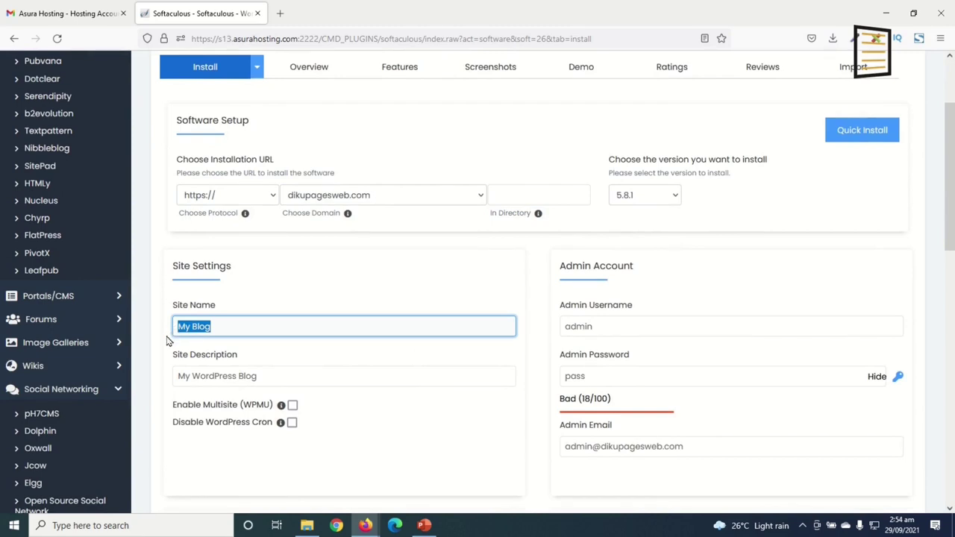
{"action": "left_click_drag", "start_coordinate": [286, 382], "coordinate": [159, 382]}
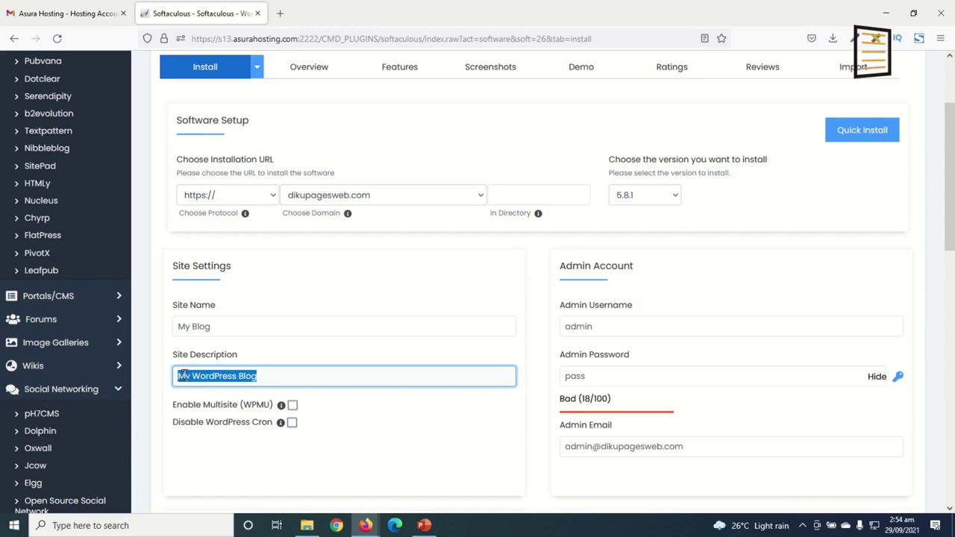
{"action": "left_click", "coordinate": [237, 326]}
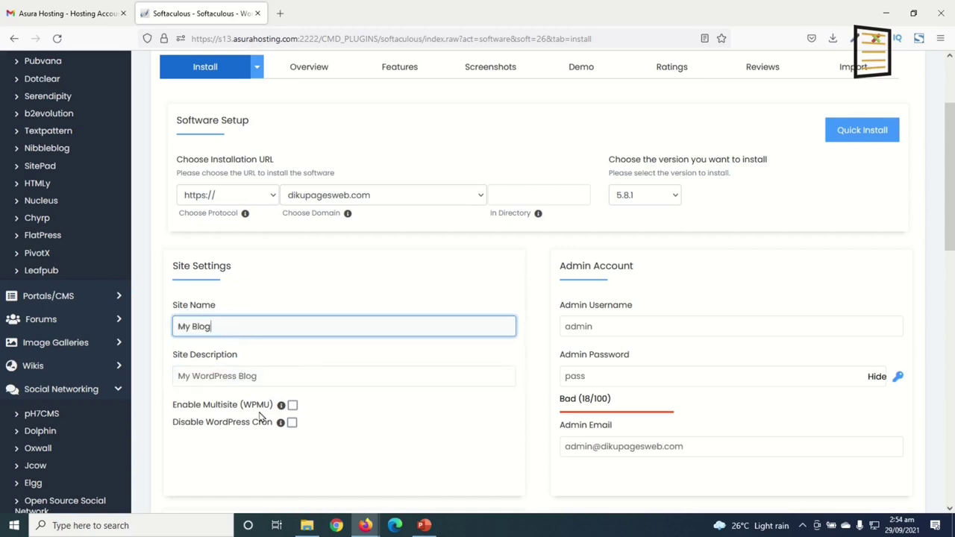
{"action": "key", "text": "Tab"}
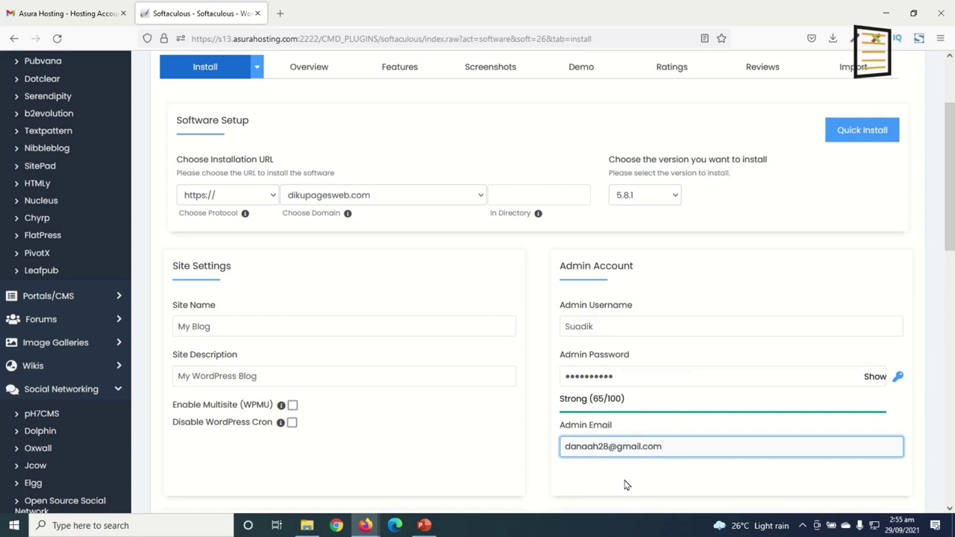
{"action": "scroll", "coordinate": [613, 456], "scroll_direction": "down", "scroll_amount": 15}
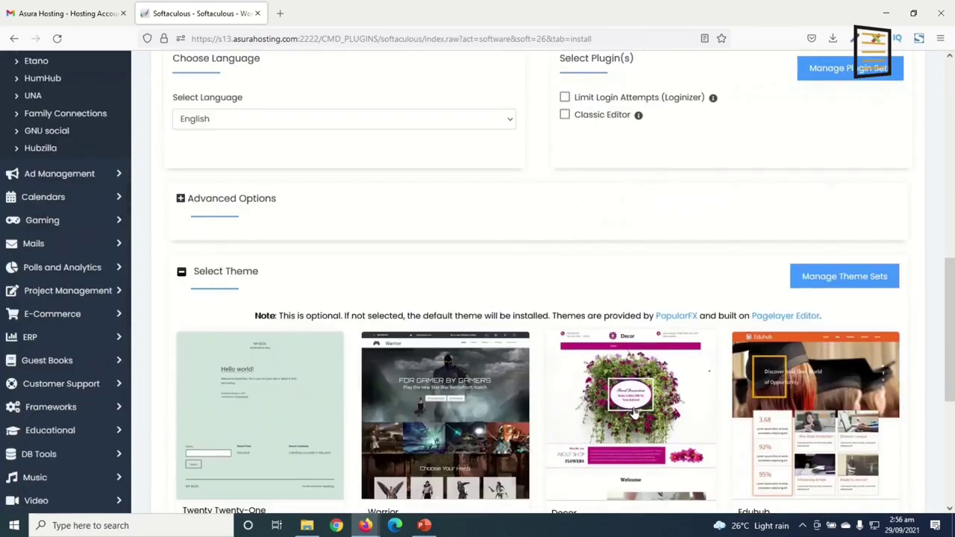
{"action": "left_click", "coordinate": [540, 352]}
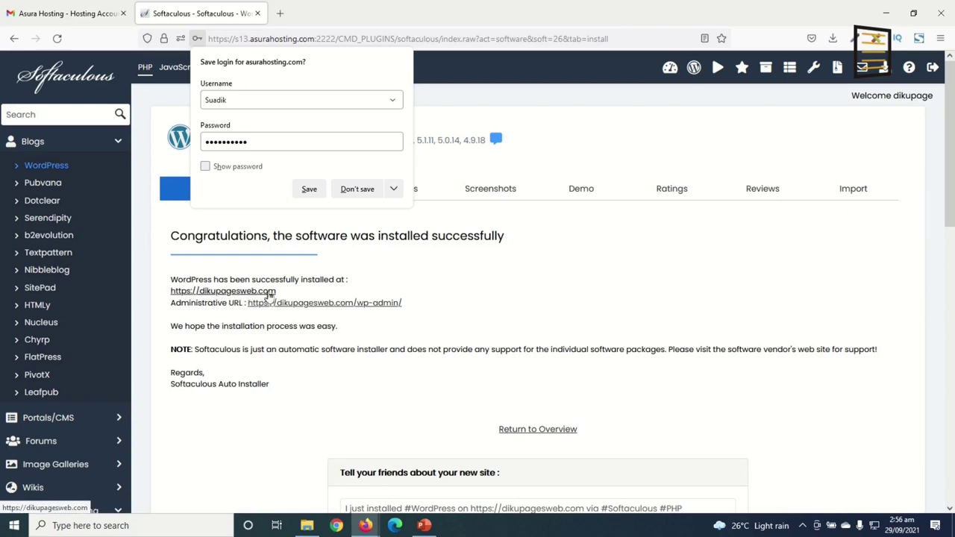
Open the installed dikupagesweb.com site from the success page in a new tab
{"action": "left_click", "coordinate": [223, 292]}
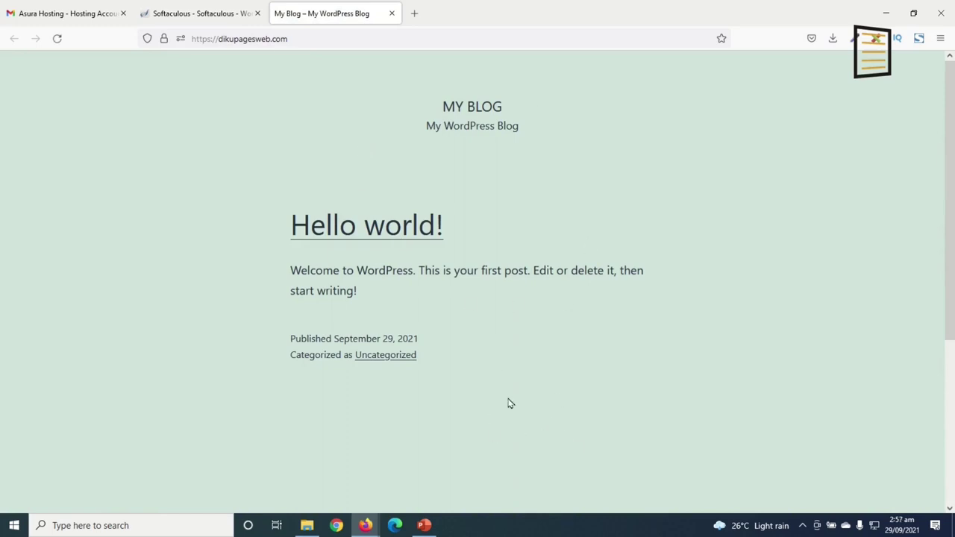
{"action": "left_click", "coordinate": [298, 39]}
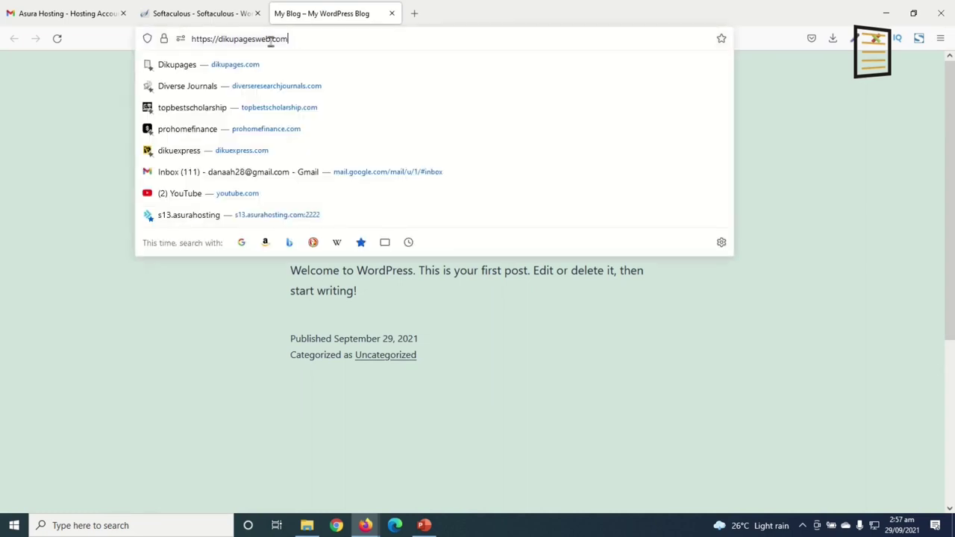
{"action": "left_click", "coordinate": [70, 209]}
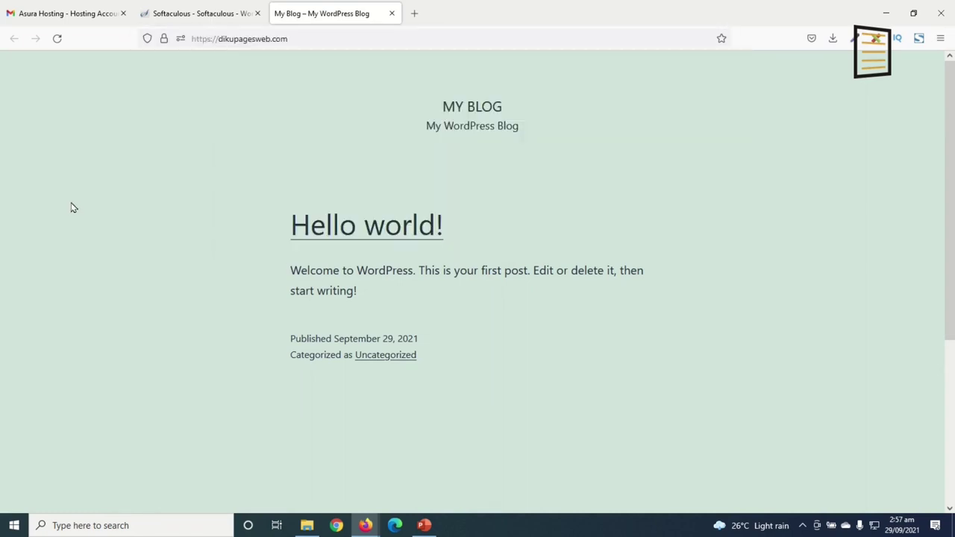
{"action": "left_click", "coordinate": [200, 19]}
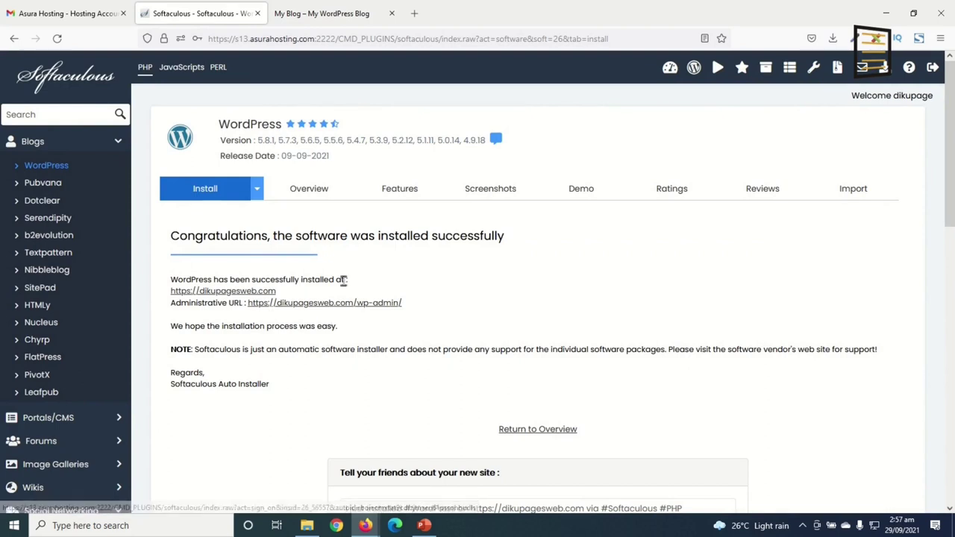
{"action": "left_click", "coordinate": [312, 18]}
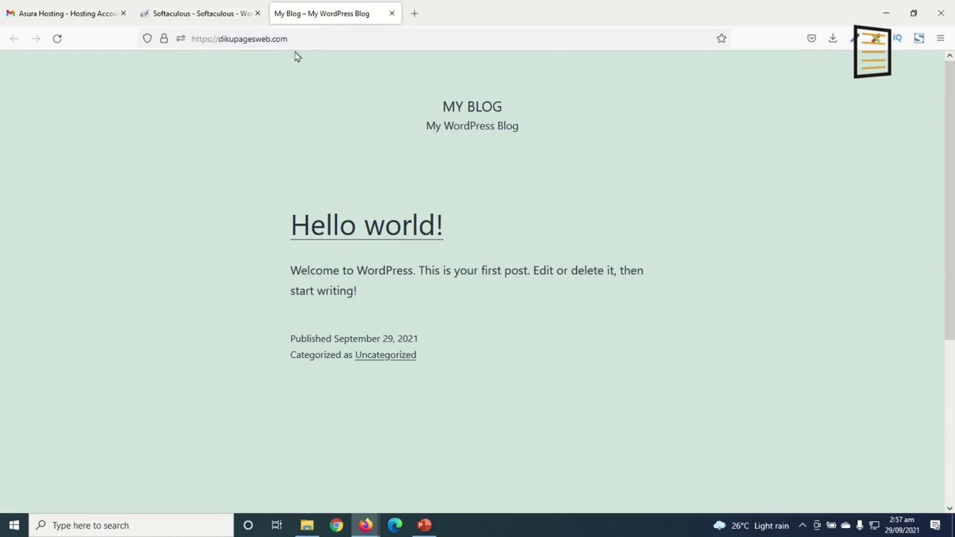
Go to dikupagesweb.com/wp-admin and log in with the saved username and password
{"action": "left_click", "coordinate": [331, 42]}
{"action": "left_click", "coordinate": [331, 42]}
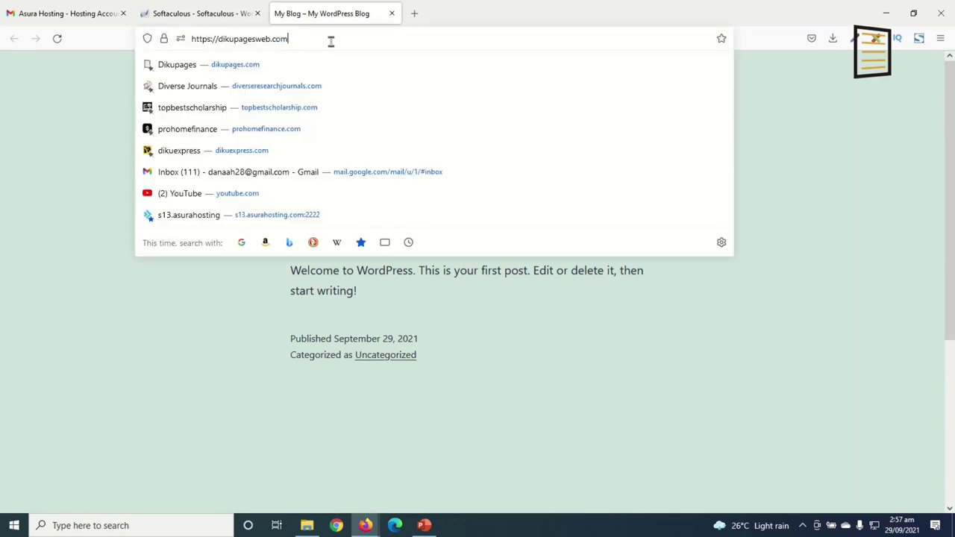
{"action": "type", "text": "/"}
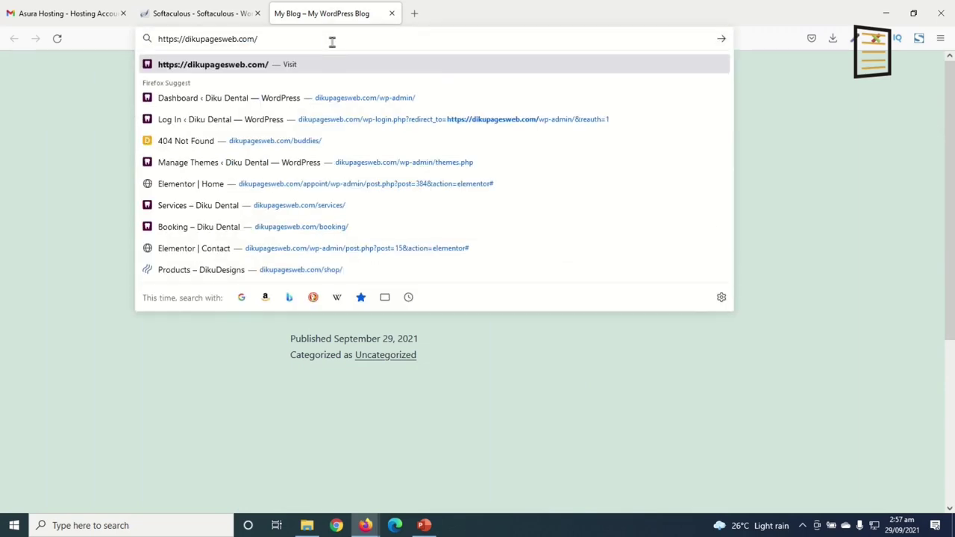
{"action": "type", "text": "wp-admin/"}
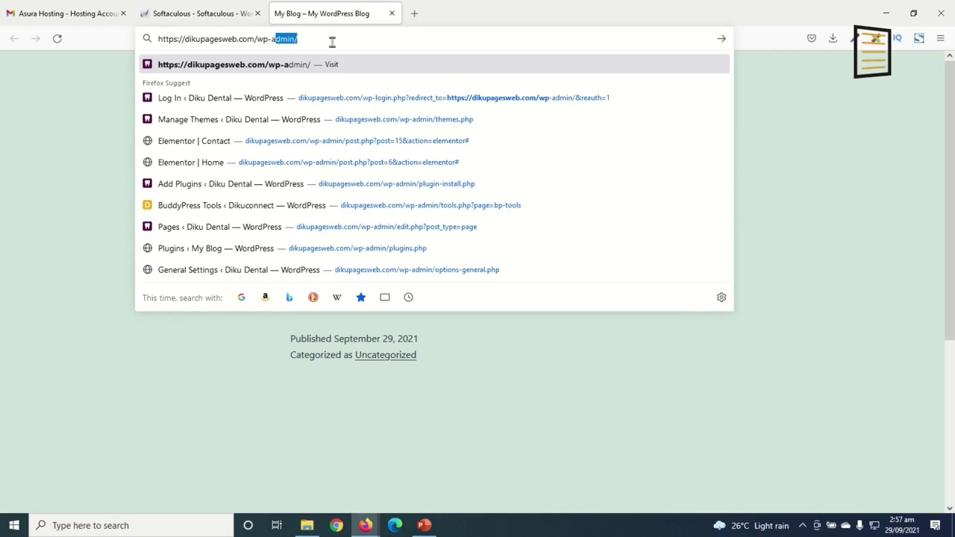
{"action": "key", "text": "Return"}
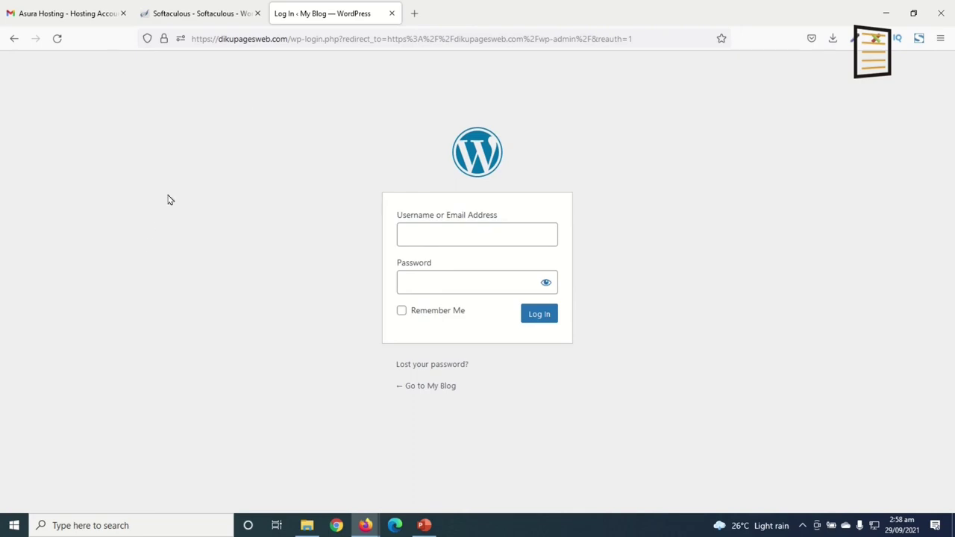
{"action": "key", "text": "ctrl+shift+l"}
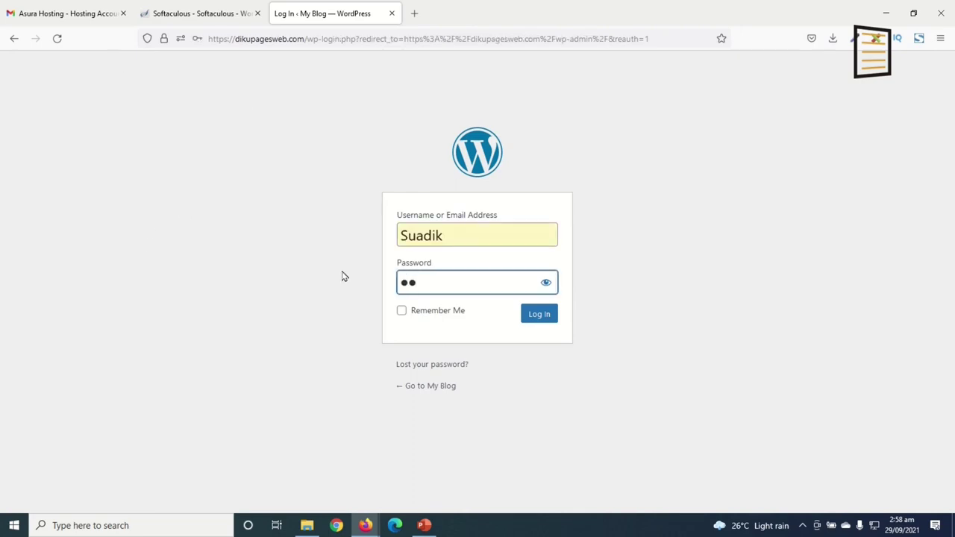
{"action": "type", "text": "**"}
{"action": "key", "text": "Return"}
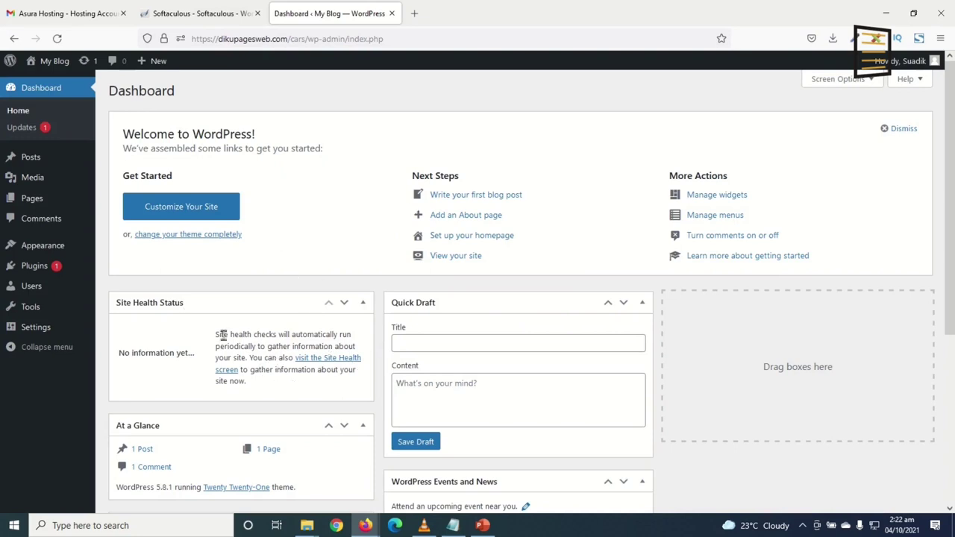
View the My Blog front page in a new tab, then return to the Dashboard tab
{"action": "right_click", "coordinate": [52, 65]}
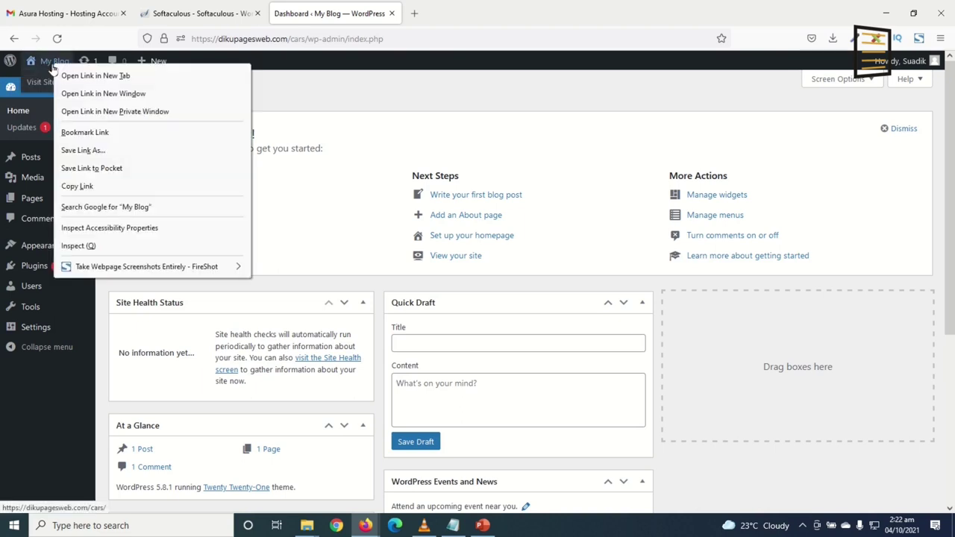
{"action": "left_click", "coordinate": [128, 76]}
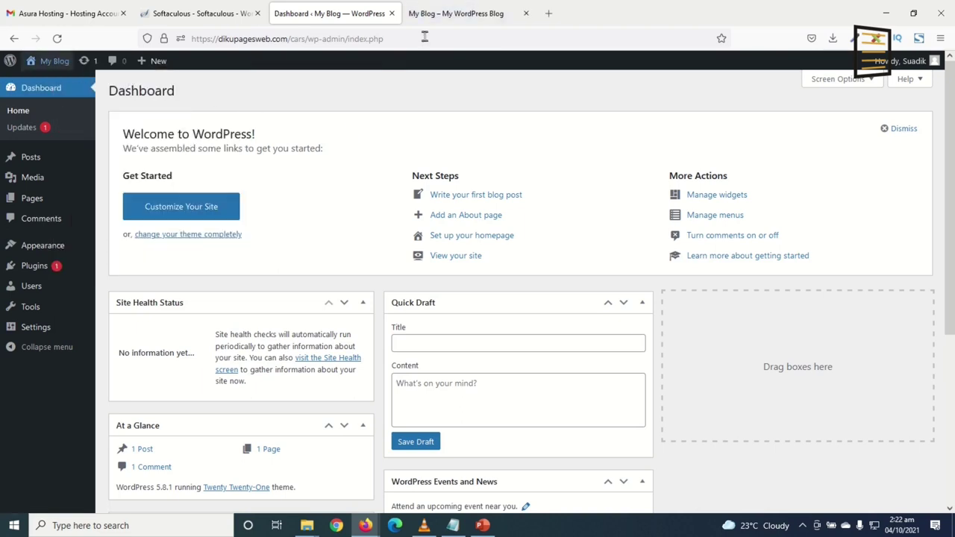
{"action": "left_click", "coordinate": [438, 15]}
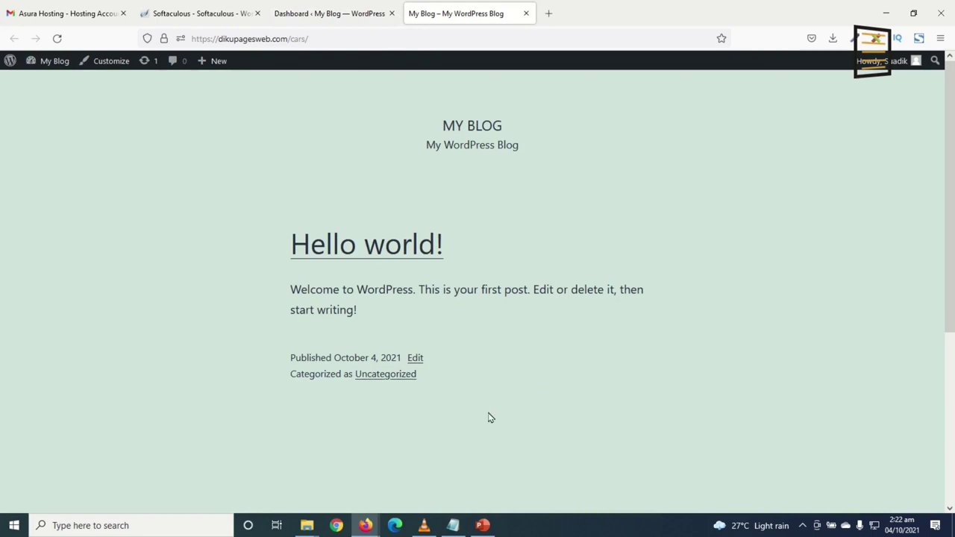
{"action": "left_click", "coordinate": [323, 14]}
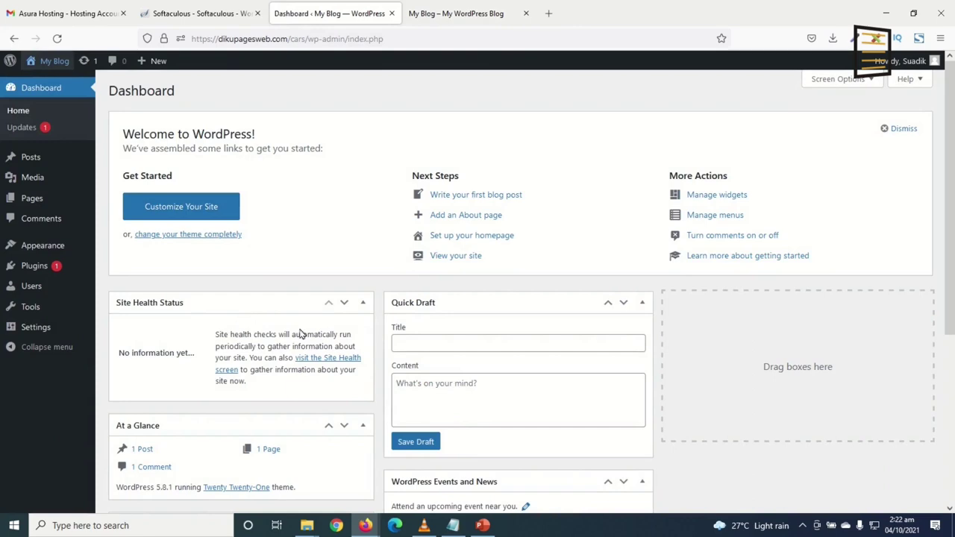
{"action": "scroll", "coordinate": [520, 382], "scroll_direction": "down", "scroll_amount": 4}
{"action": "scroll", "coordinate": [260, 269], "scroll_direction": "up", "scroll_amount": 4}
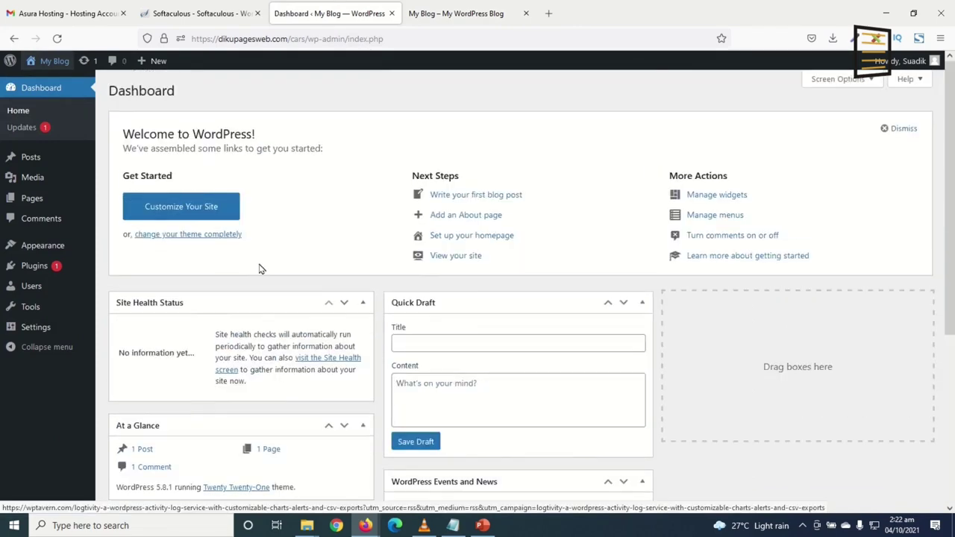
Hide the Welcome, Events and News, Quick Draft, Activity, At a Glance and Site Health boxes, then open Posts
{"action": "left_click", "coordinate": [843, 80]}
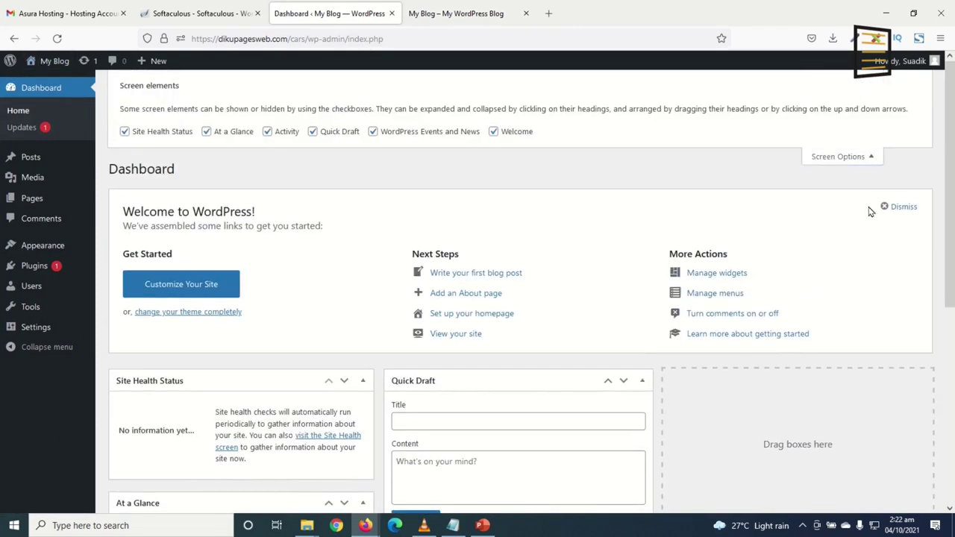
{"action": "left_click", "coordinate": [513, 136]}
{"action": "left_click", "coordinate": [373, 133]}
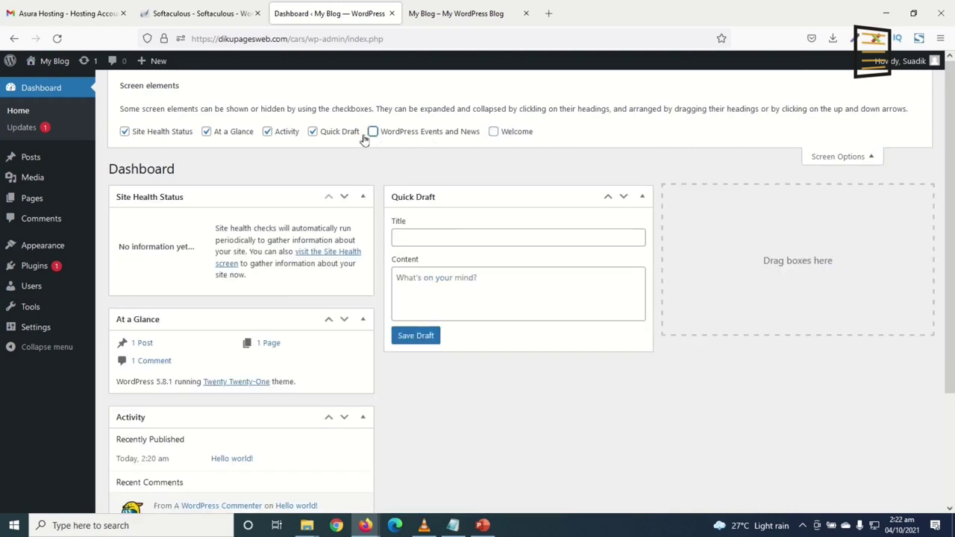
{"action": "left_click", "coordinate": [330, 139]}
{"action": "left_click", "coordinate": [273, 135]}
{"action": "left_click", "coordinate": [234, 133]}
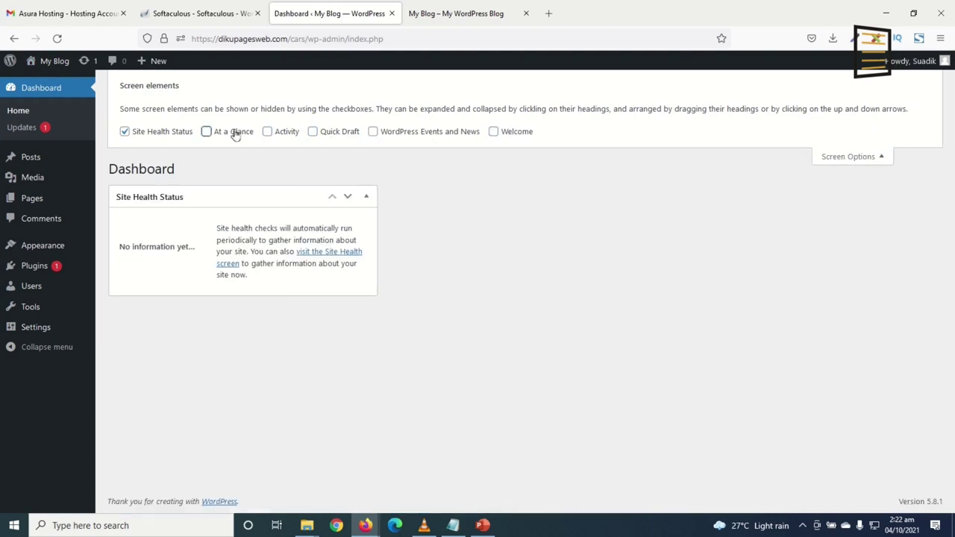
{"action": "left_click", "coordinate": [163, 138]}
{"action": "left_click", "coordinate": [833, 157]}
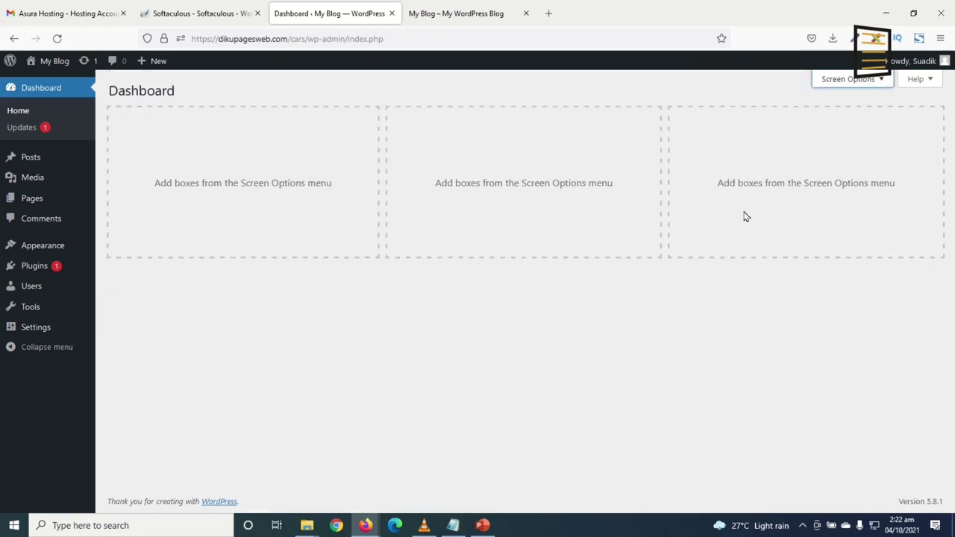
{"action": "left_click", "coordinate": [34, 159]}
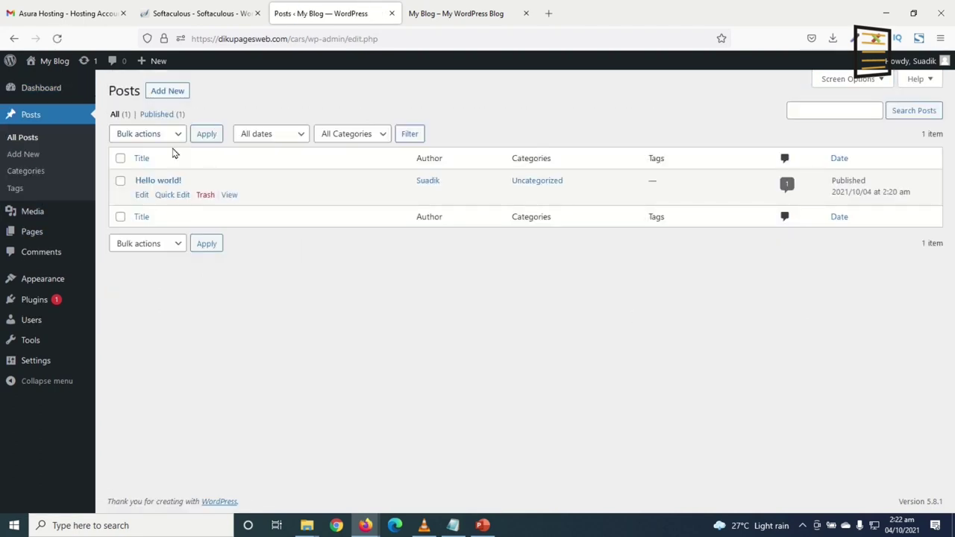
Trash the Hello world! post and permanently empty the posts trash
{"action": "mouse_move", "coordinate": [153, 194]}
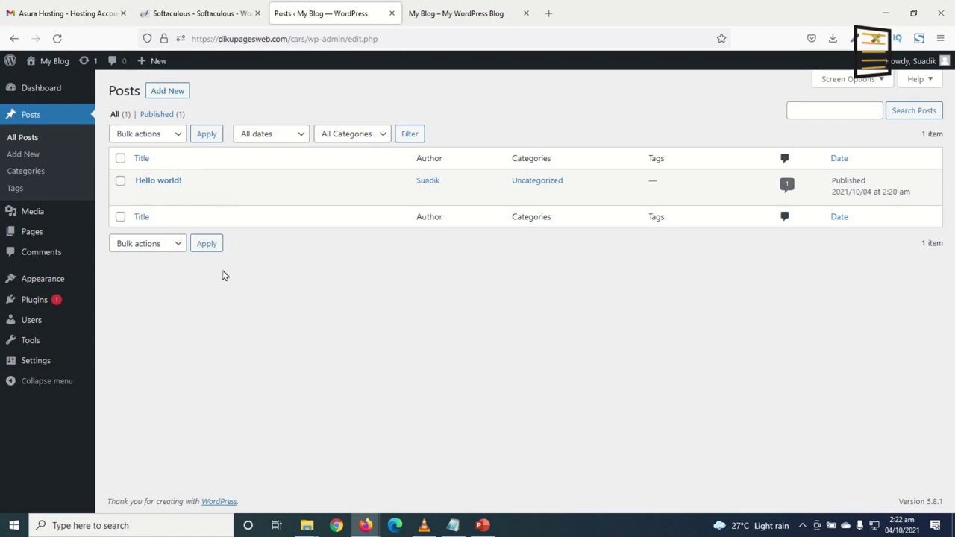
{"action": "left_click", "coordinate": [203, 195]}
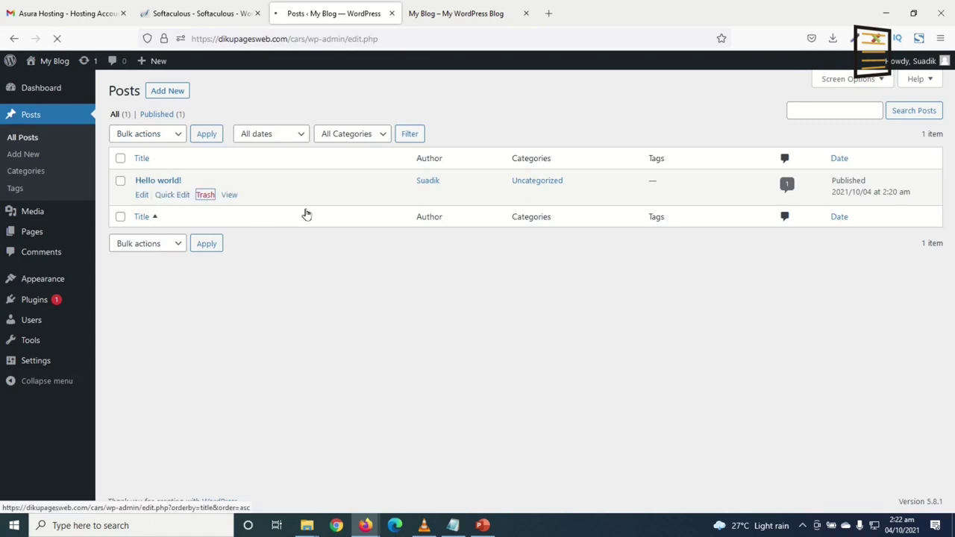
{"action": "left_click", "coordinate": [146, 153]}
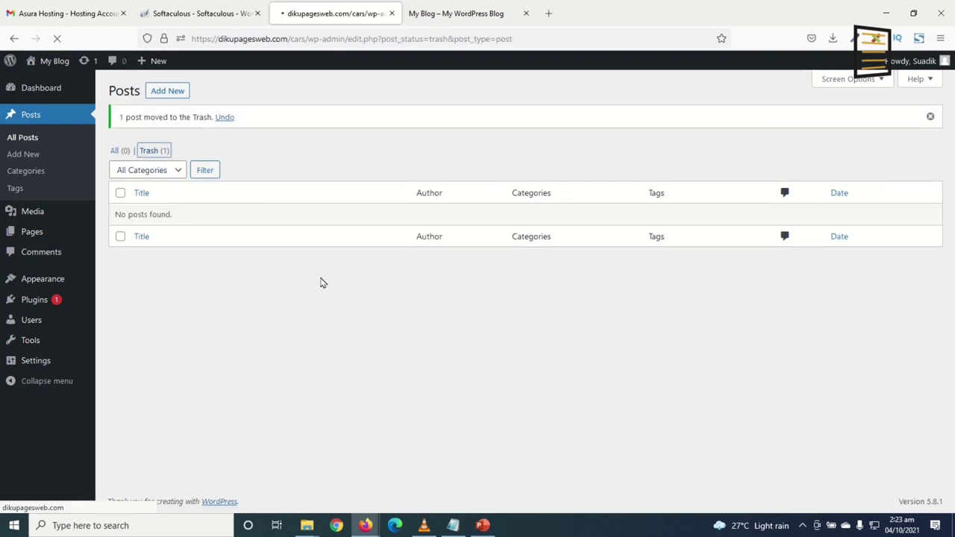
{"action": "left_click", "coordinate": [483, 134]}
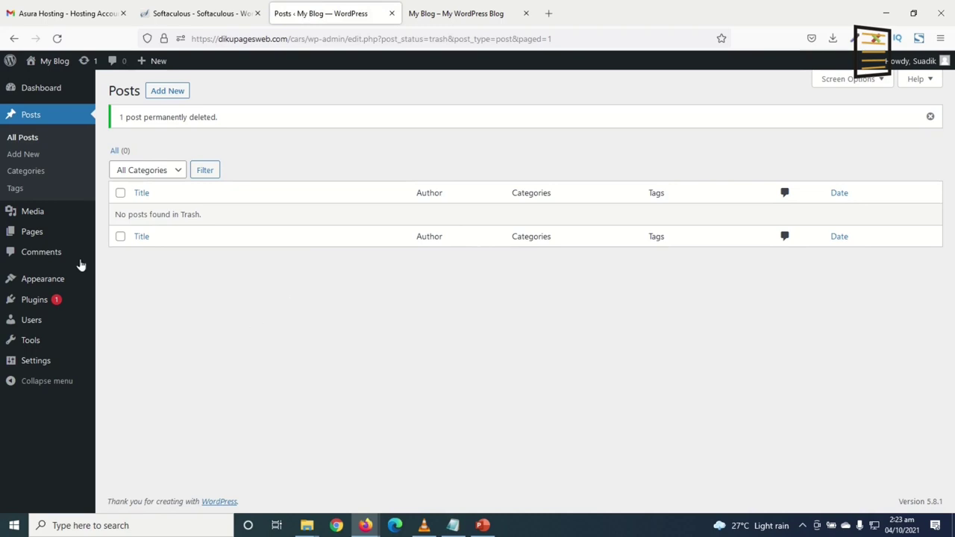
Bulk-trash both default pages, permanently delete them, and go to the Themes screen
{"action": "left_click", "coordinate": [35, 236]}
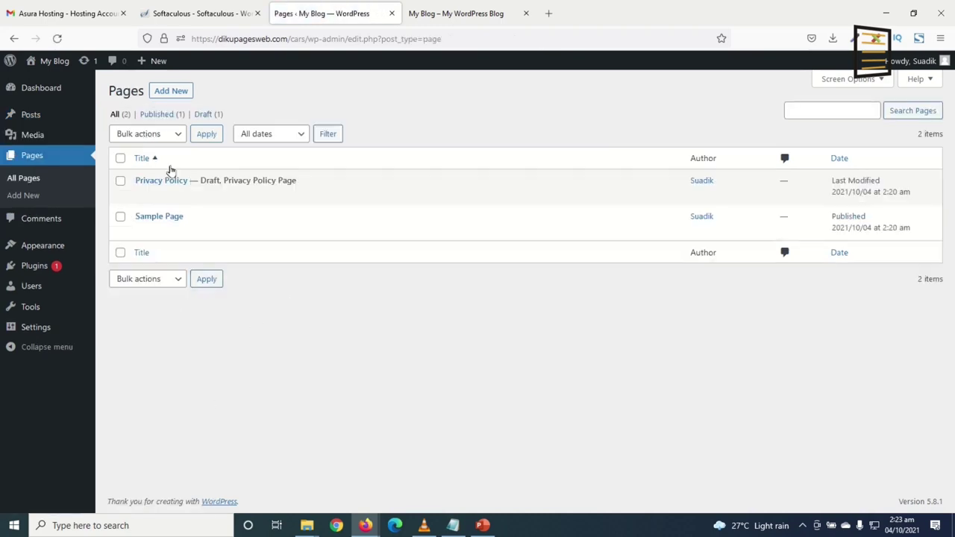
{"action": "left_click", "coordinate": [120, 159]}
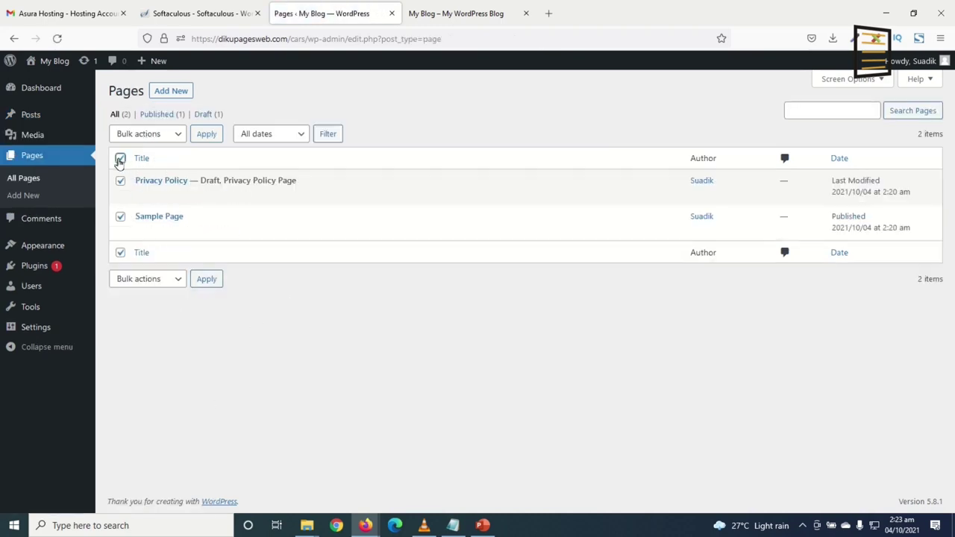
{"action": "left_click", "coordinate": [156, 135]}
{"action": "left_click", "coordinate": [161, 192]}
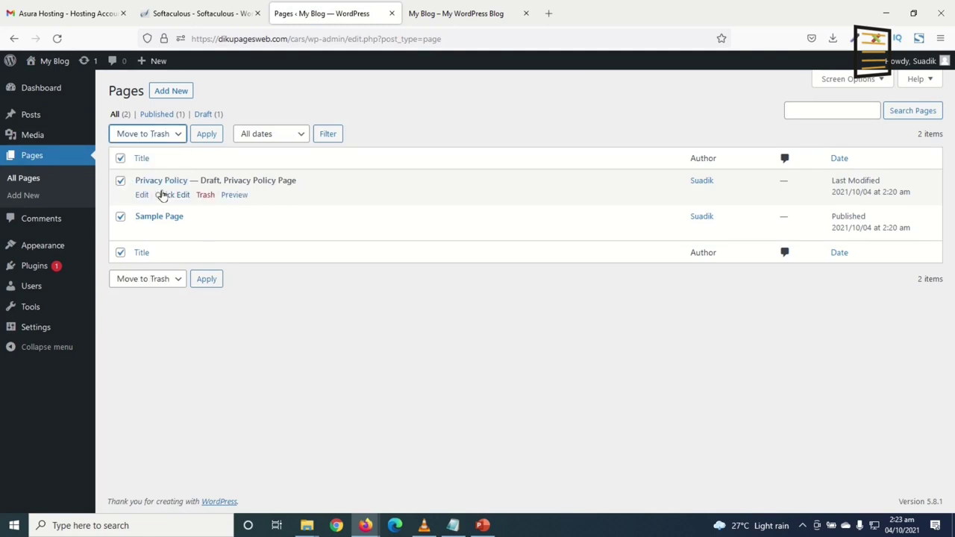
{"action": "left_click", "coordinate": [204, 135]}
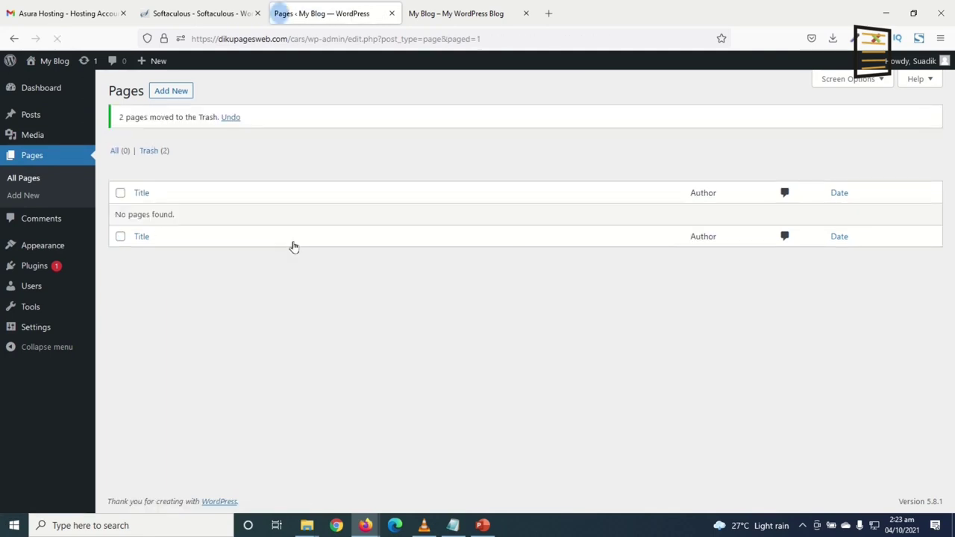
{"action": "left_click", "coordinate": [153, 151]}
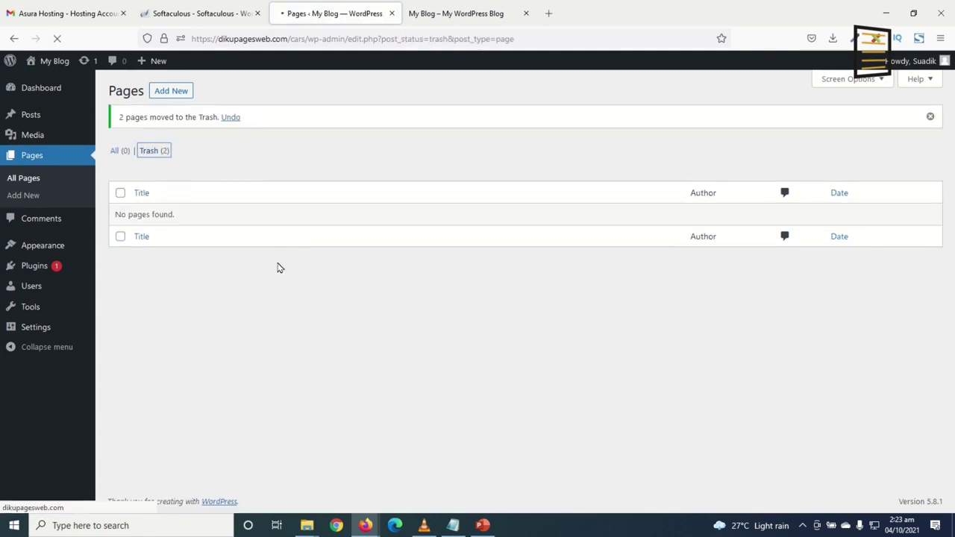
{"action": "left_click", "coordinate": [394, 135]}
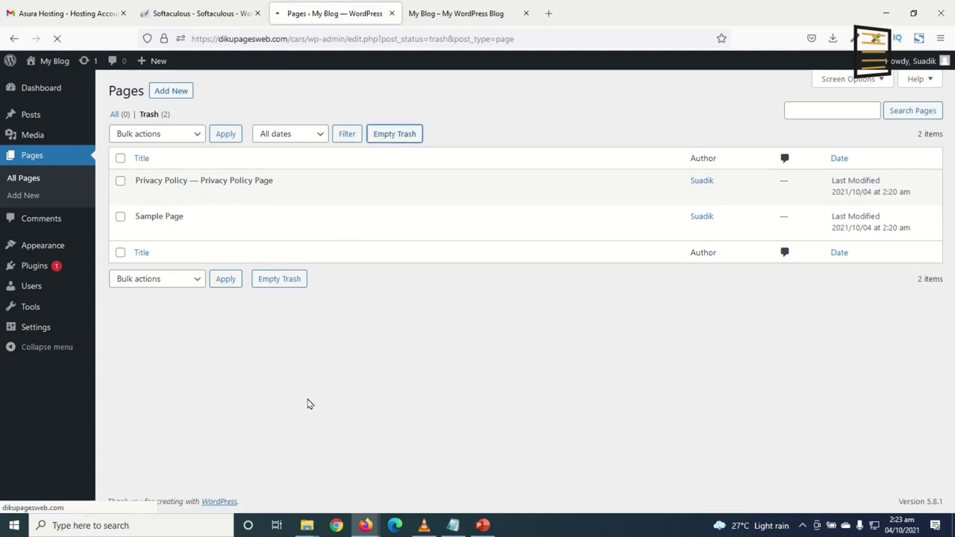
{"action": "left_click", "coordinate": [52, 249]}
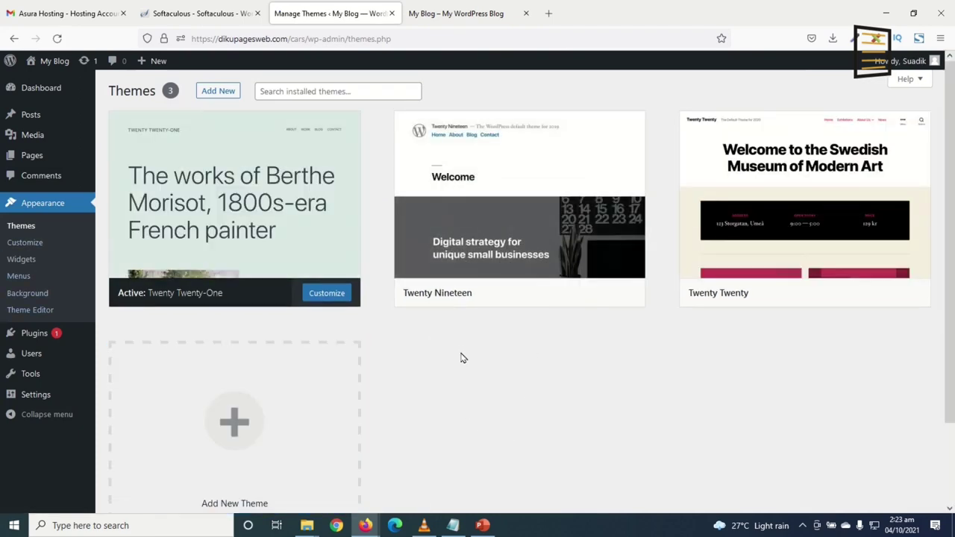
Activate the Twenty Nineteen theme and reload the blog front page to see its new look
{"action": "left_click", "coordinate": [455, 17]}
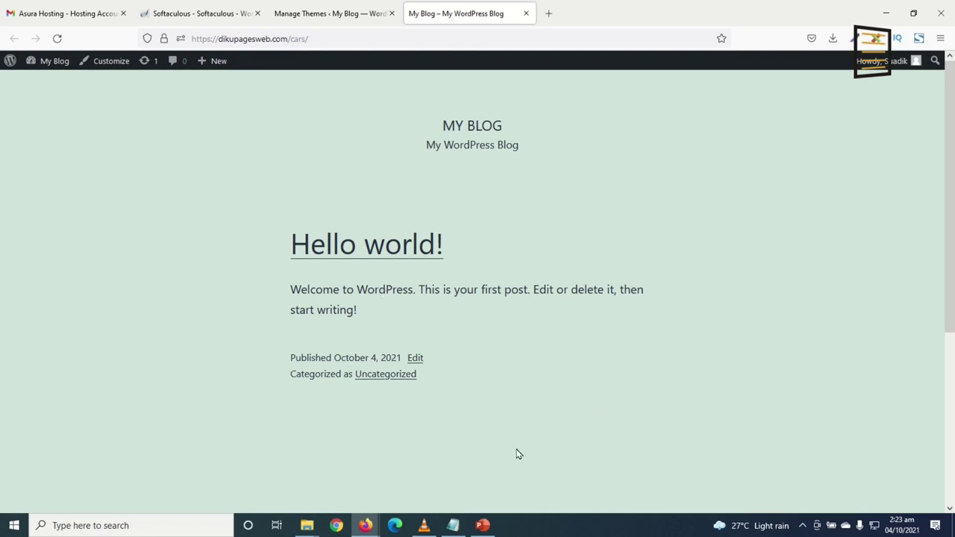
{"action": "left_click", "coordinate": [324, 13]}
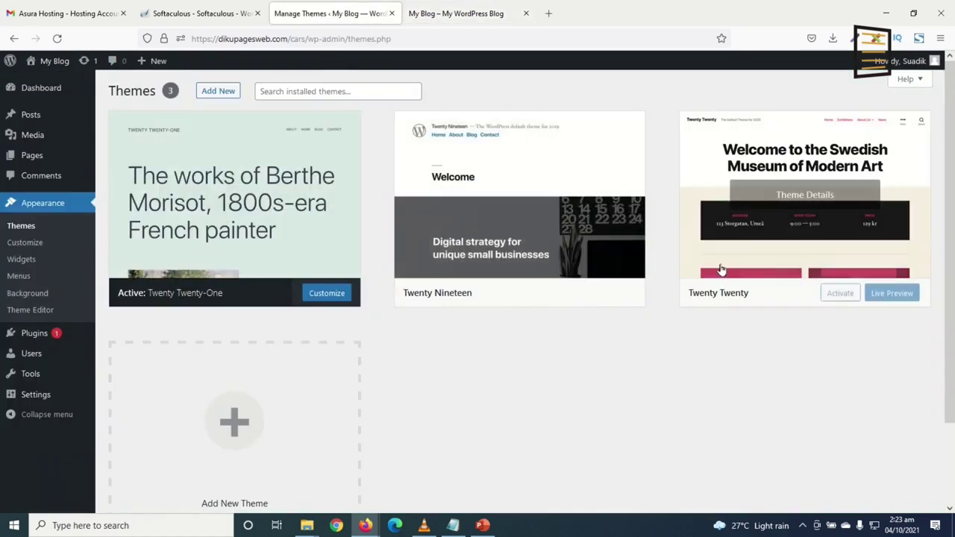
{"action": "mouse_move", "coordinate": [224, 231]}
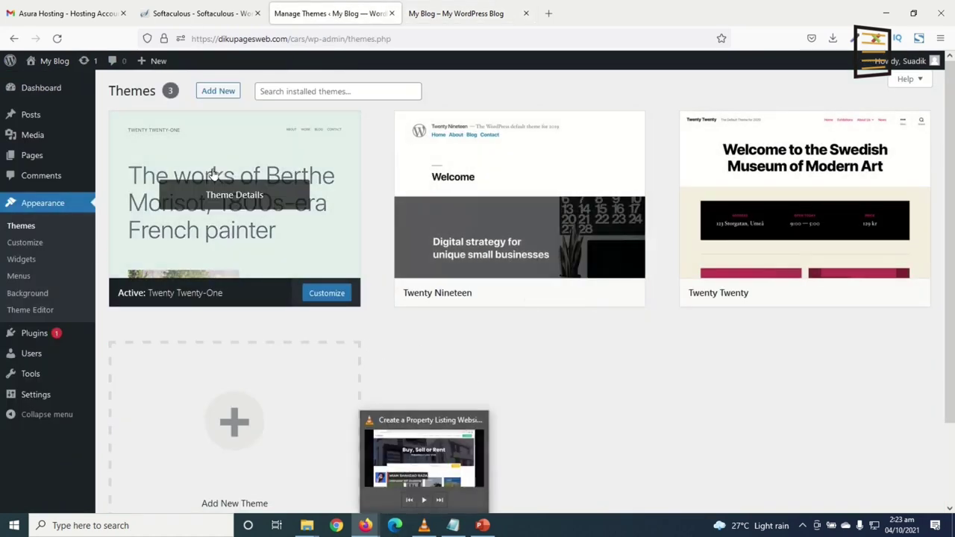
{"action": "left_click", "coordinate": [448, 14]}
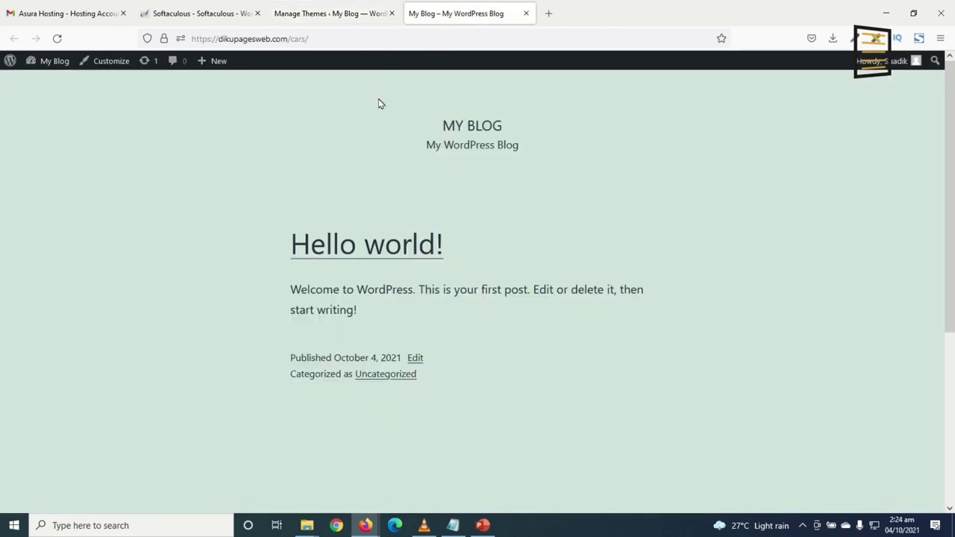
{"action": "left_click", "coordinate": [317, 15]}
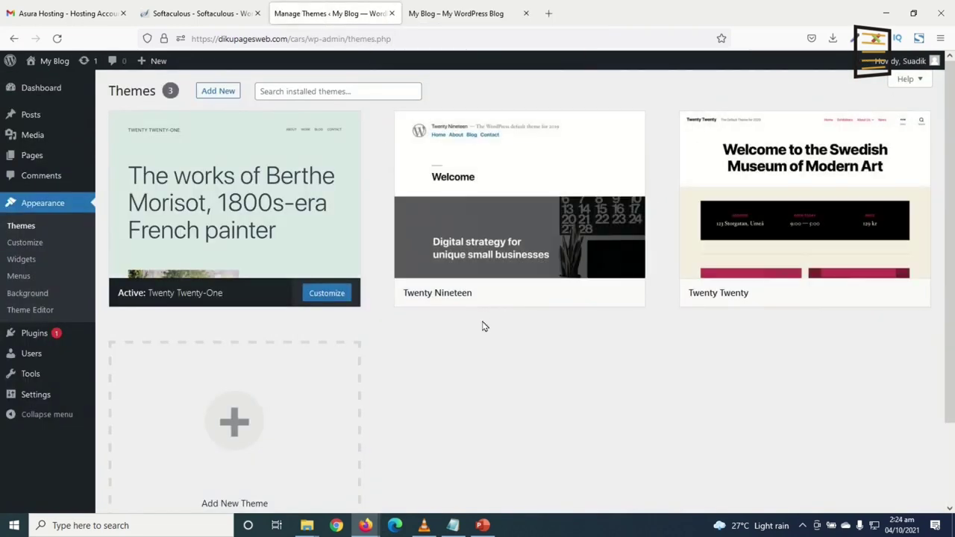
{"action": "mouse_move", "coordinate": [558, 294]}
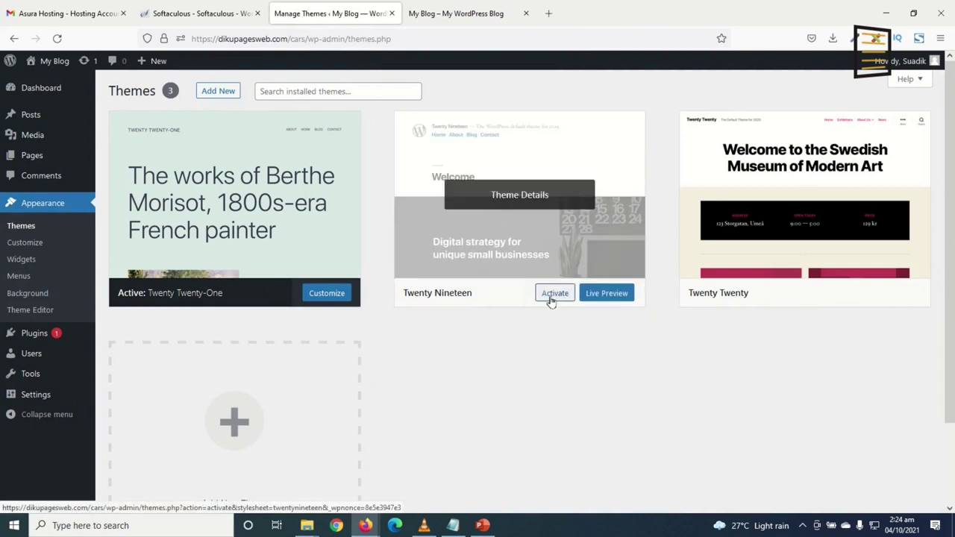
{"action": "left_click", "coordinate": [554, 294]}
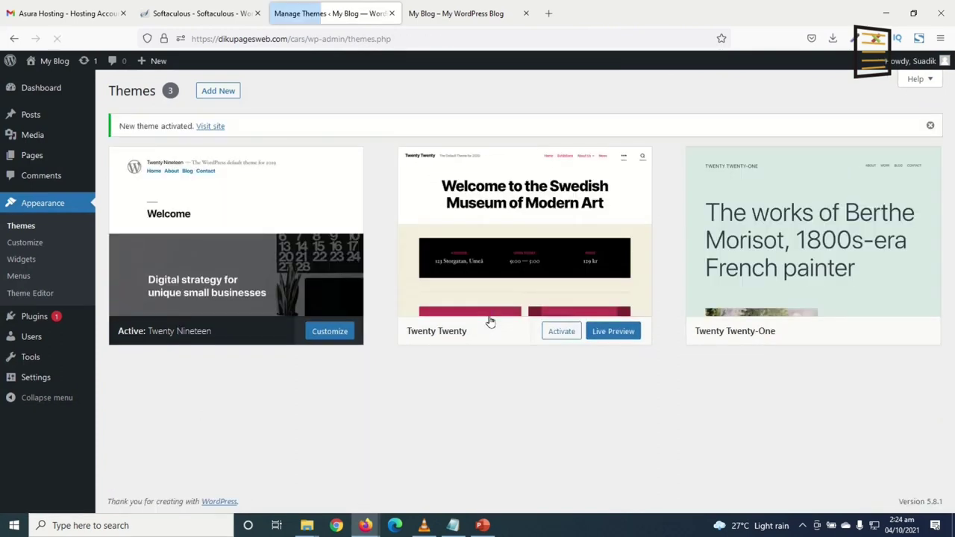
{"action": "mouse_move", "coordinate": [254, 250]}
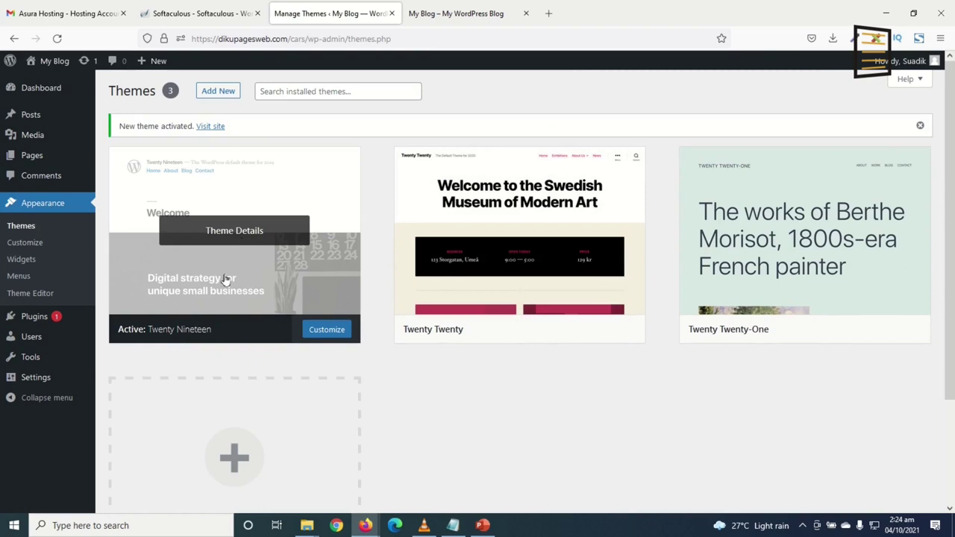
{"action": "left_click", "coordinate": [468, 14]}
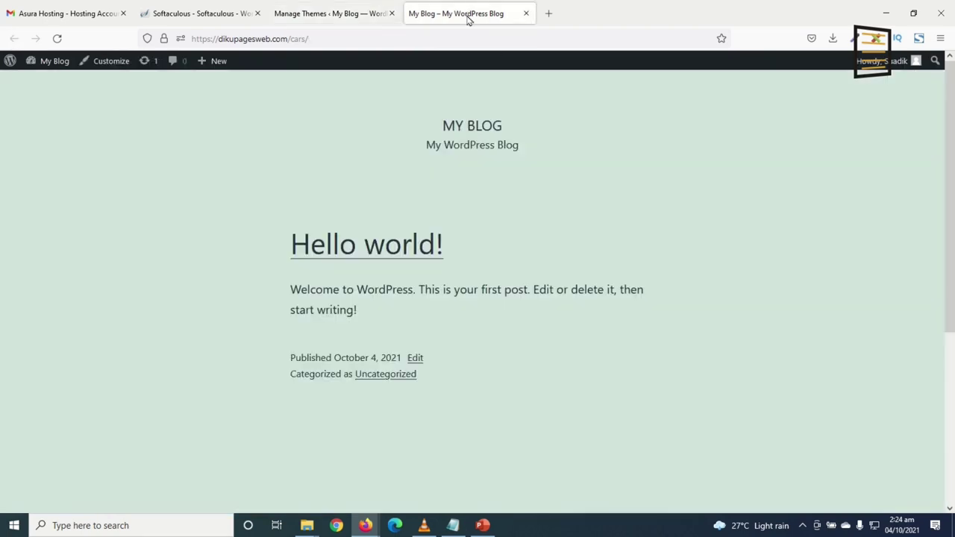
{"action": "left_click", "coordinate": [57, 38]}
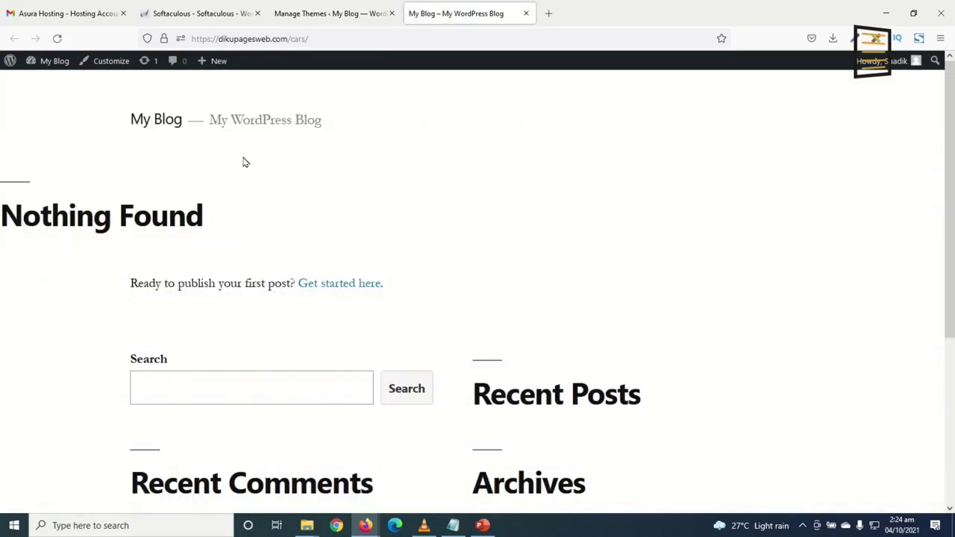
{"action": "scroll", "coordinate": [669, 226], "scroll_direction": "down", "scroll_amount": 3}
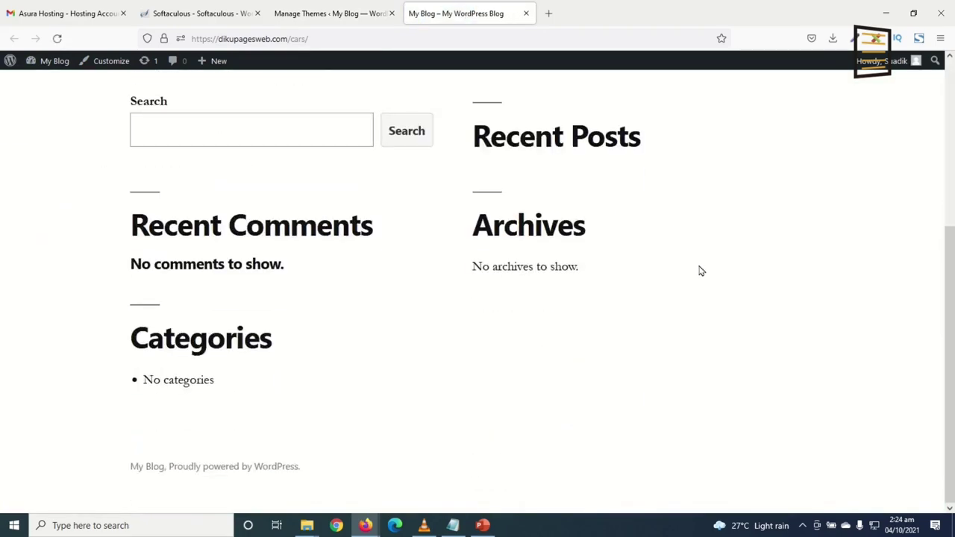
Delete the Twenty Twenty and Twenty Twenty-One themes from their Theme Details panels
{"action": "scroll", "coordinate": [699, 269], "scroll_direction": "up", "scroll_amount": 3}
{"action": "left_click", "coordinate": [331, 13]}
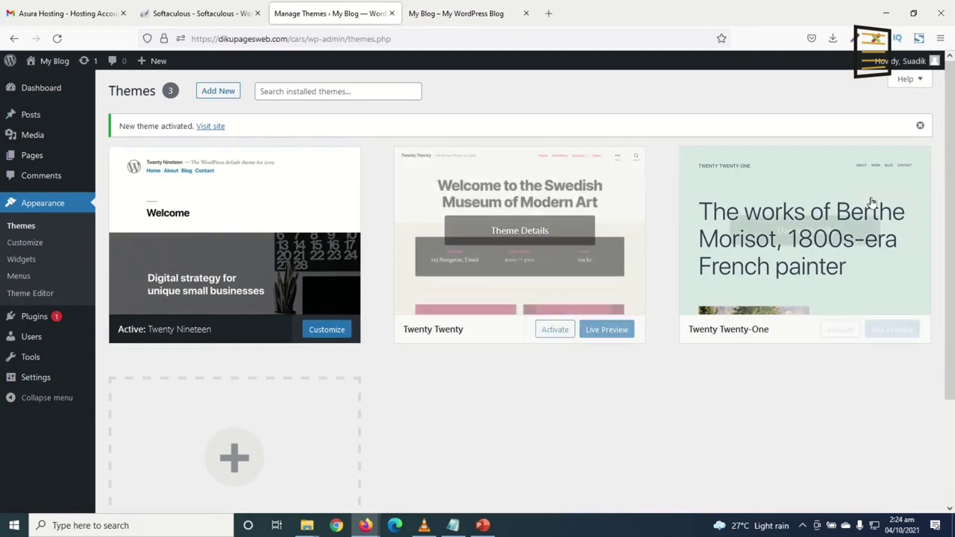
{"action": "left_click", "coordinate": [510, 231]}
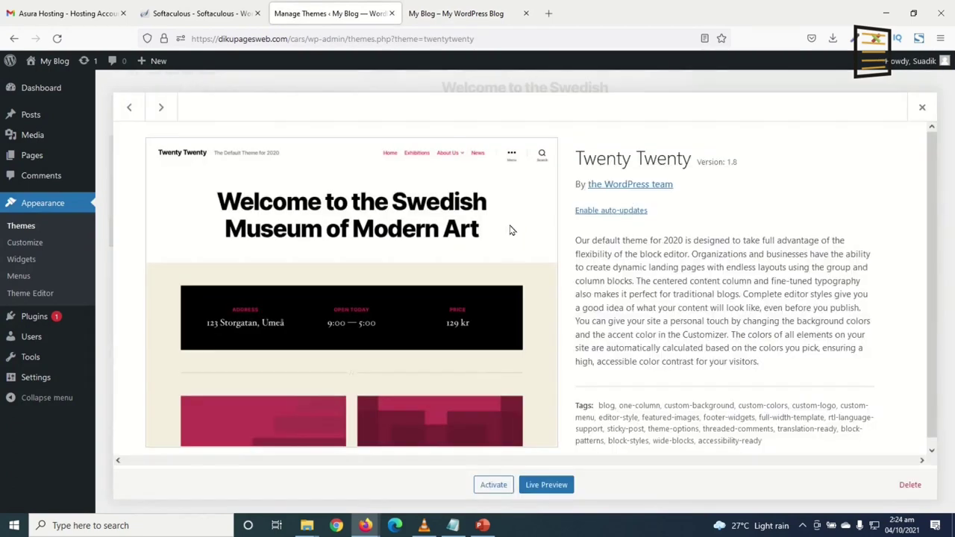
{"action": "left_click", "coordinate": [912, 486]}
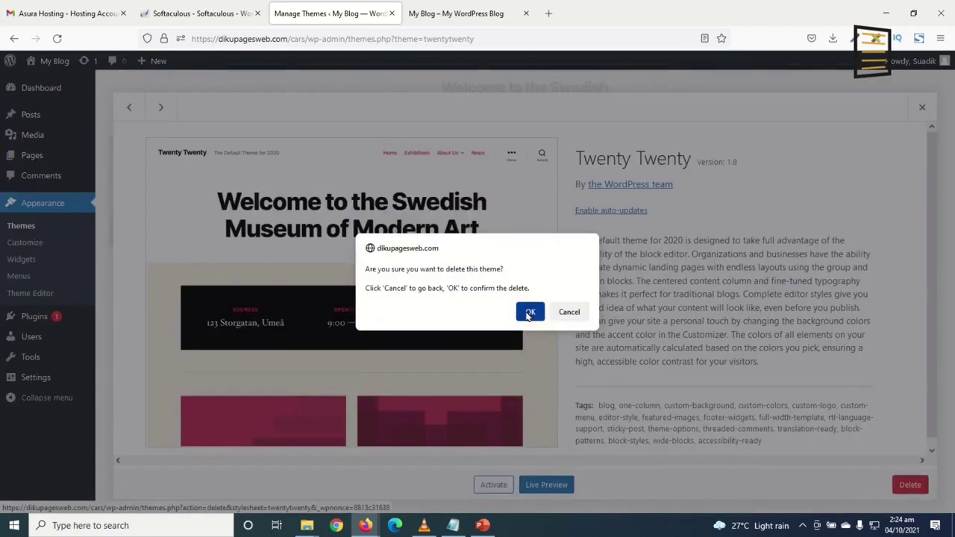
{"action": "left_click", "coordinate": [528, 314]}
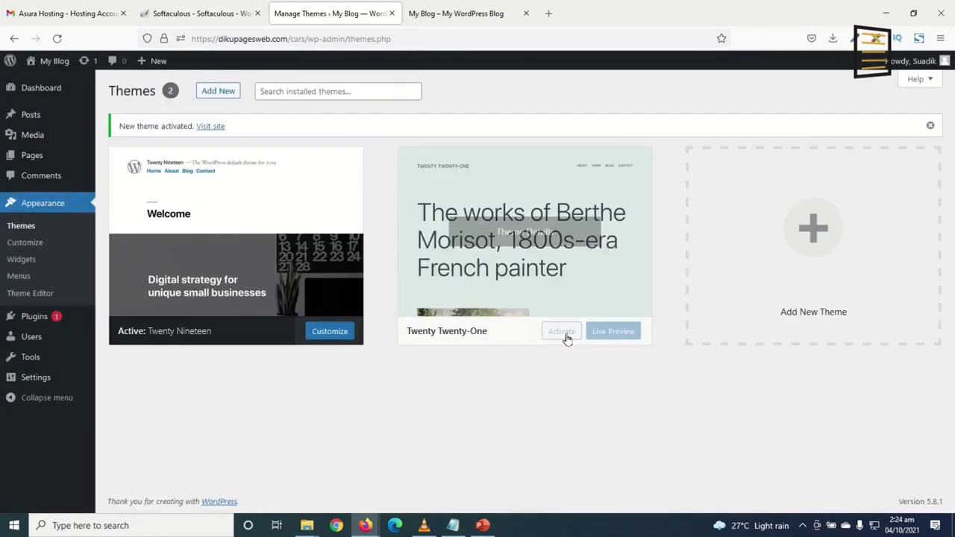
{"action": "left_click", "coordinate": [524, 237]}
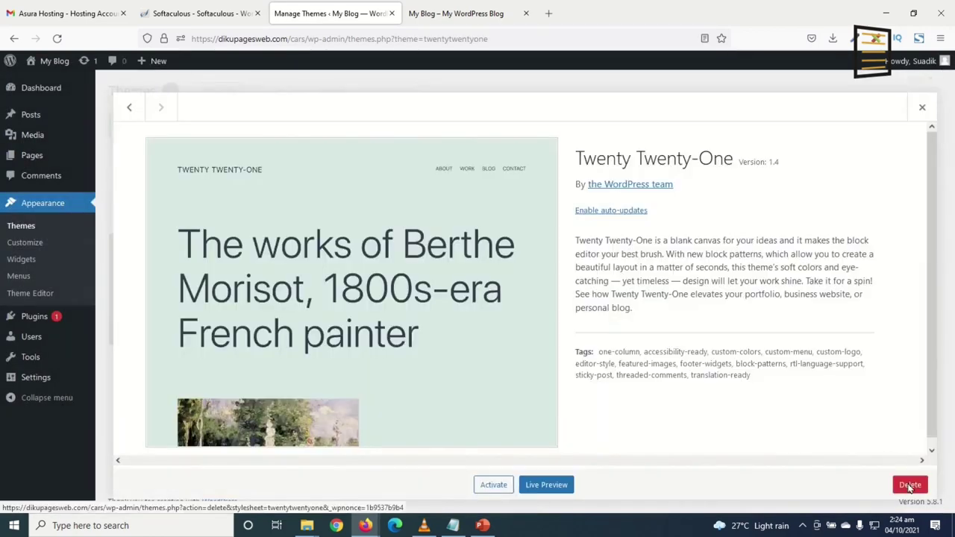
{"action": "left_click", "coordinate": [910, 484]}
{"action": "left_click", "coordinate": [528, 314]}
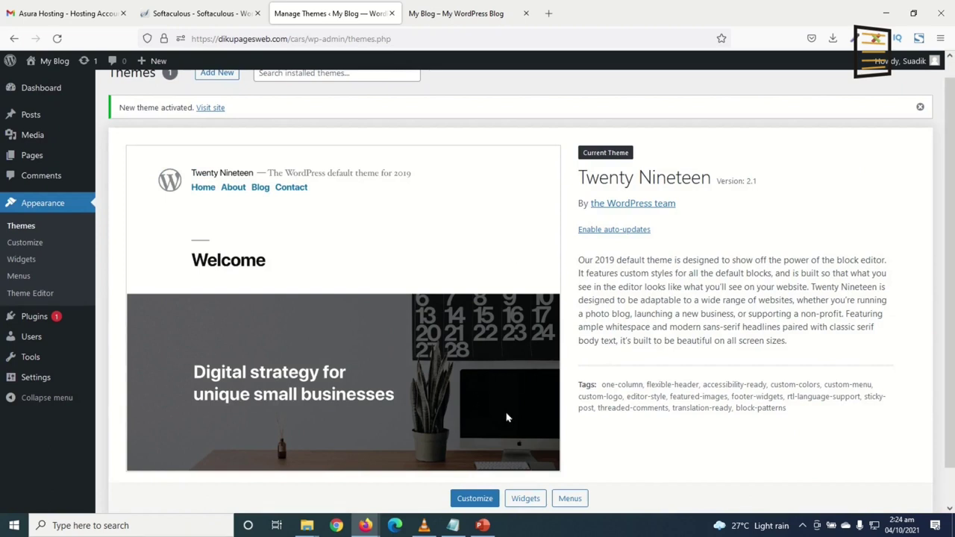
{"action": "left_click", "coordinate": [47, 318]}
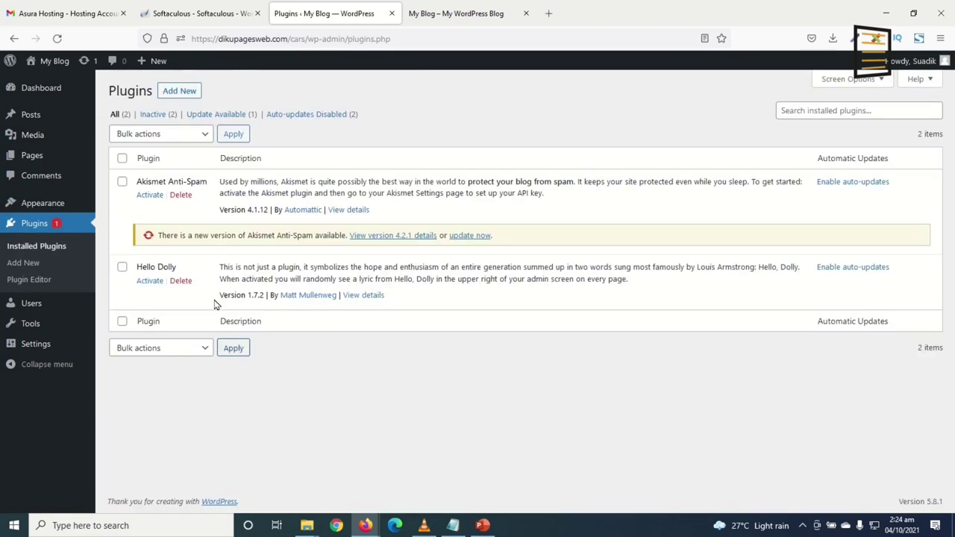
Select all plugins and bulk-delete Akismet Anti-Spam and Hello Dolly, confirming the deletion
{"action": "left_click", "coordinate": [121, 158]}
{"action": "left_click", "coordinate": [164, 141]}
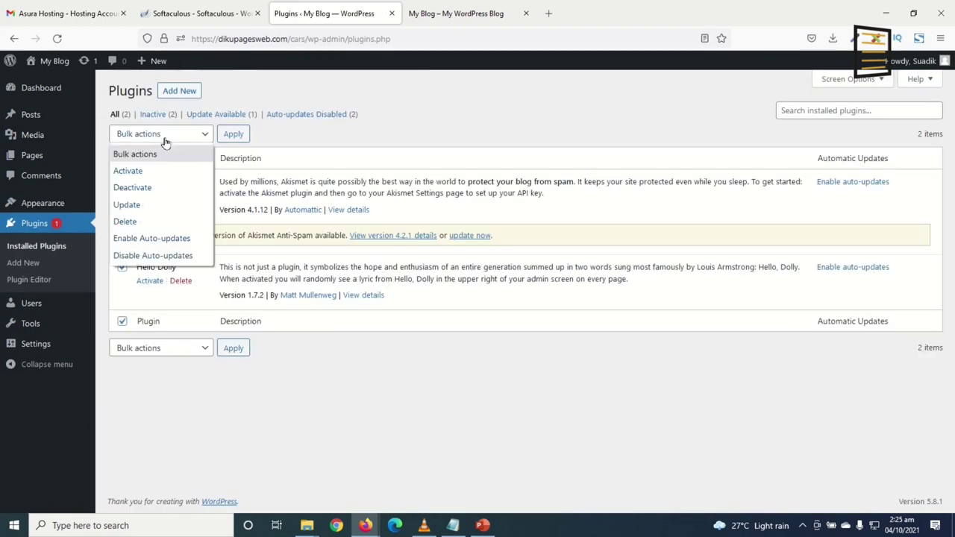
{"action": "left_click", "coordinate": [142, 221]}
{"action": "left_click", "coordinate": [240, 138]}
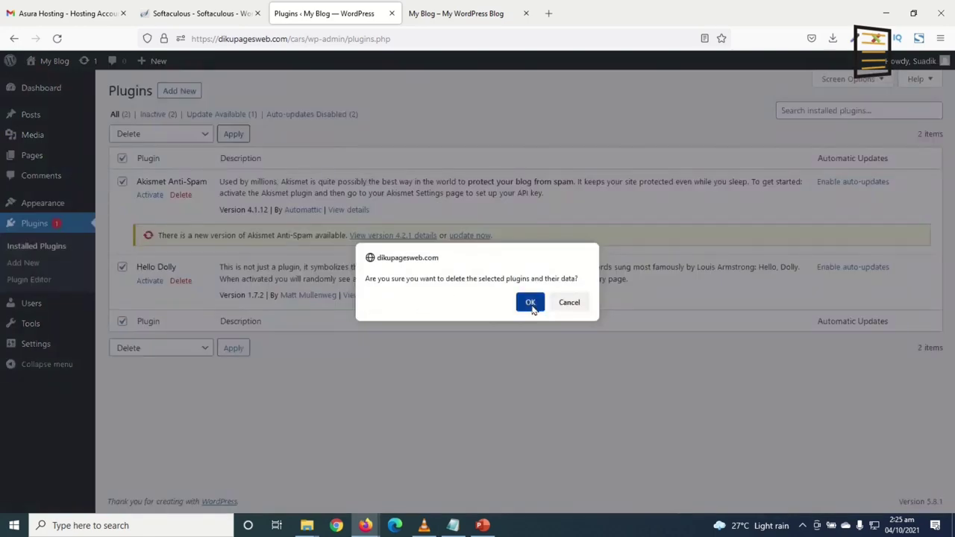
{"action": "left_click", "coordinate": [530, 303]}
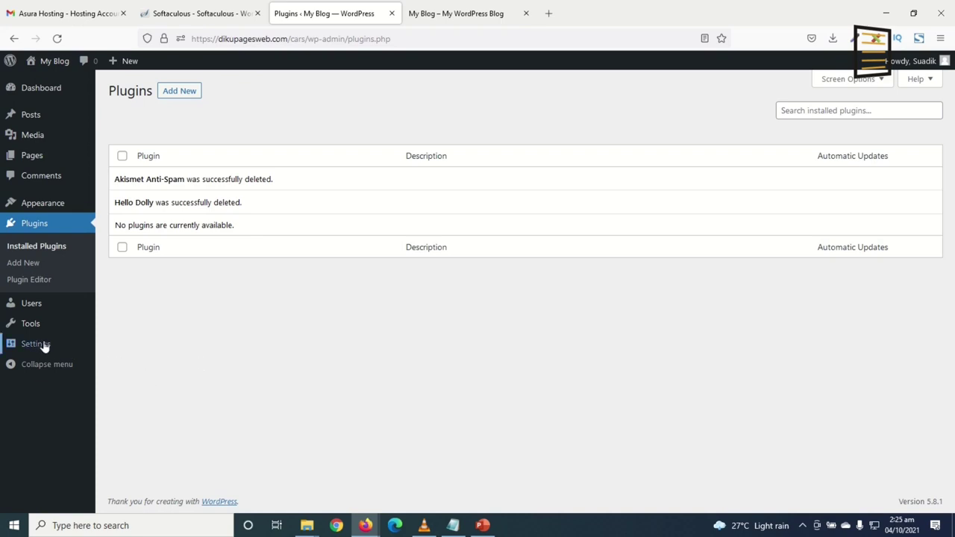
In General Settings, set the site title 'Diku Cars' and tagline 'Best platform for cars'
{"action": "mouse_move", "coordinate": [30, 347]}
{"action": "left_click", "coordinate": [135, 348]}
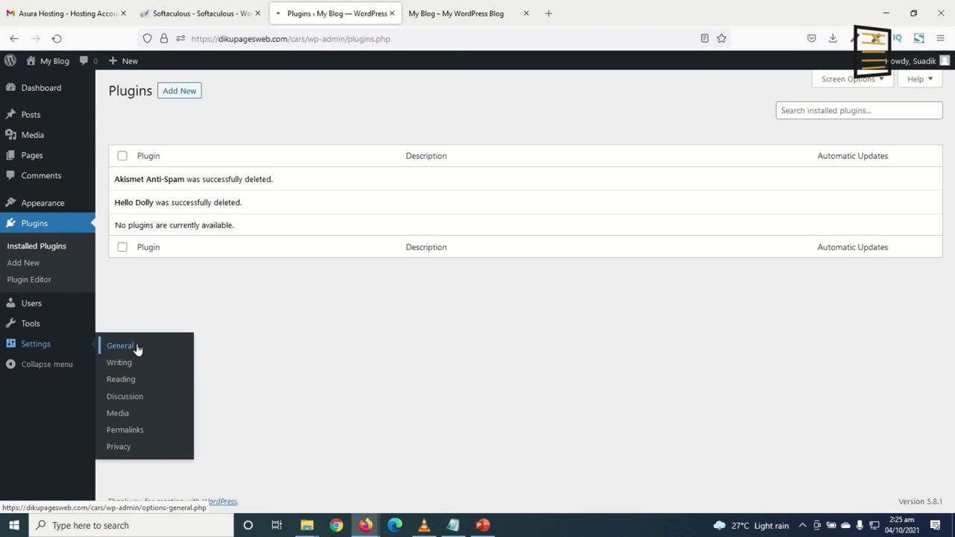
{"action": "left_click_drag", "start_coordinate": [292, 125], "coordinate": [237, 121]}
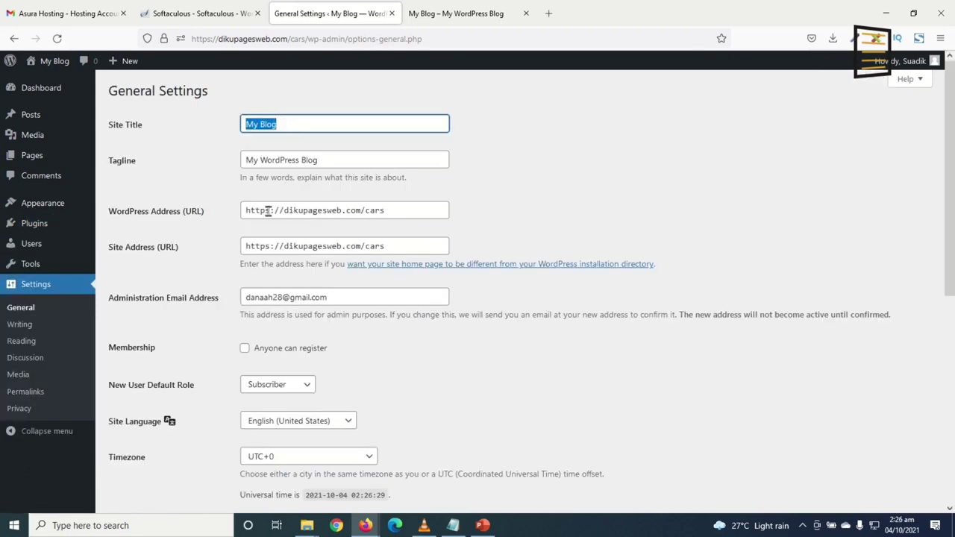
{"action": "left_click_drag", "start_coordinate": [345, 162], "coordinate": [231, 172]}
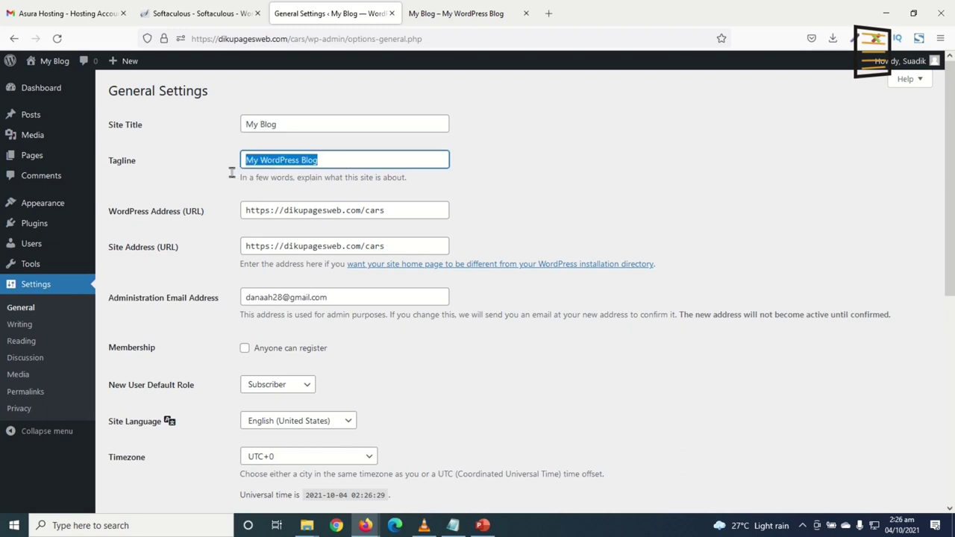
{"action": "left_click_drag", "start_coordinate": [293, 124], "coordinate": [229, 126]}
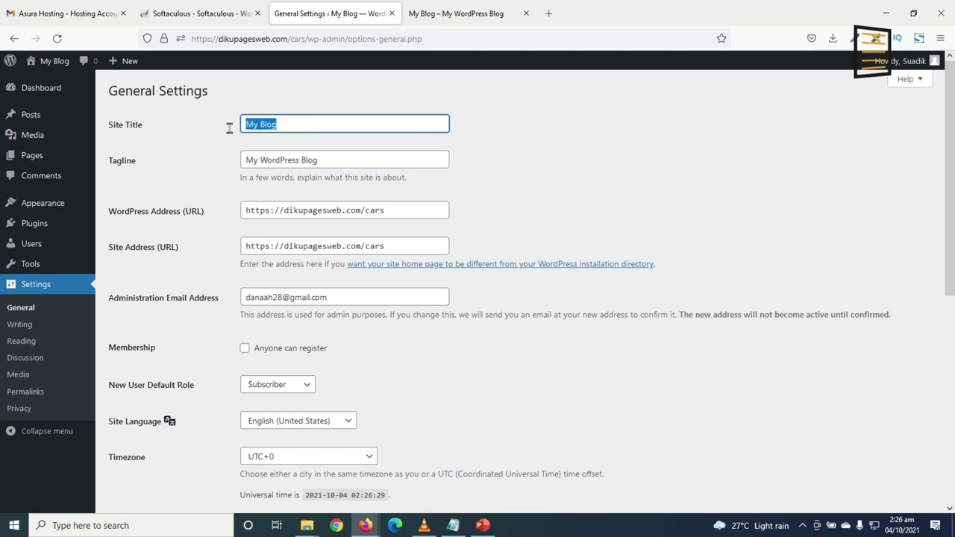
{"action": "left_click", "coordinate": [283, 124]}
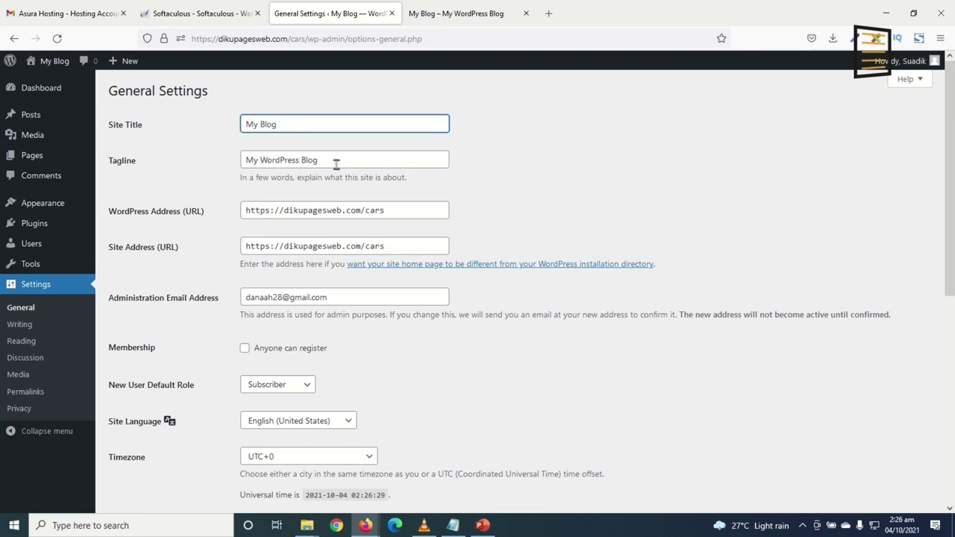
{"action": "left_click", "coordinate": [350, 161]}
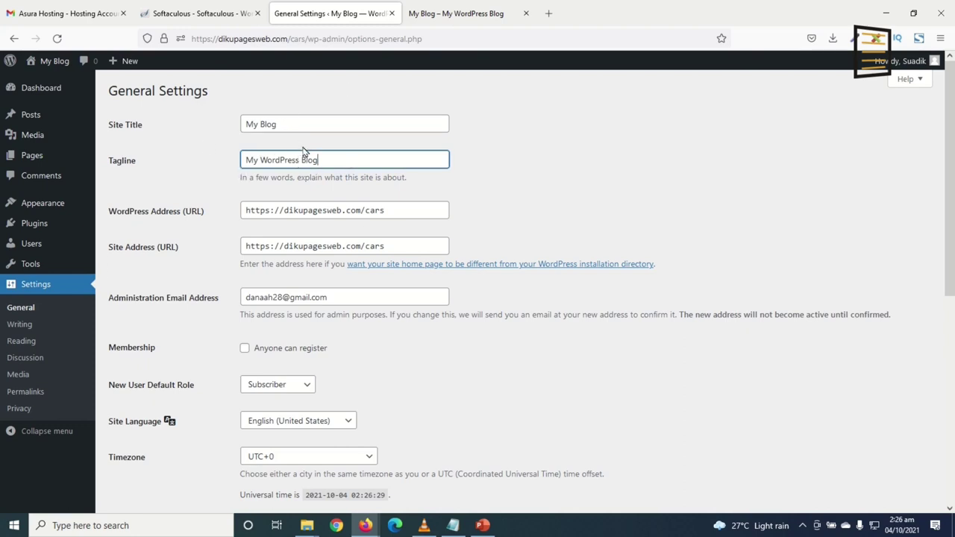
{"action": "left_click_drag", "start_coordinate": [286, 124], "coordinate": [236, 125]}
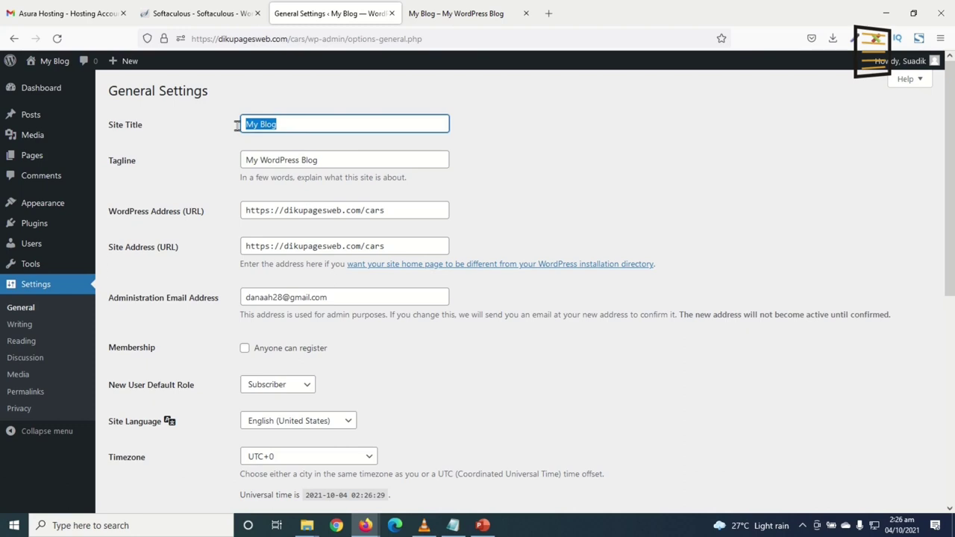
{"action": "type", "text": "Diku Cars"}
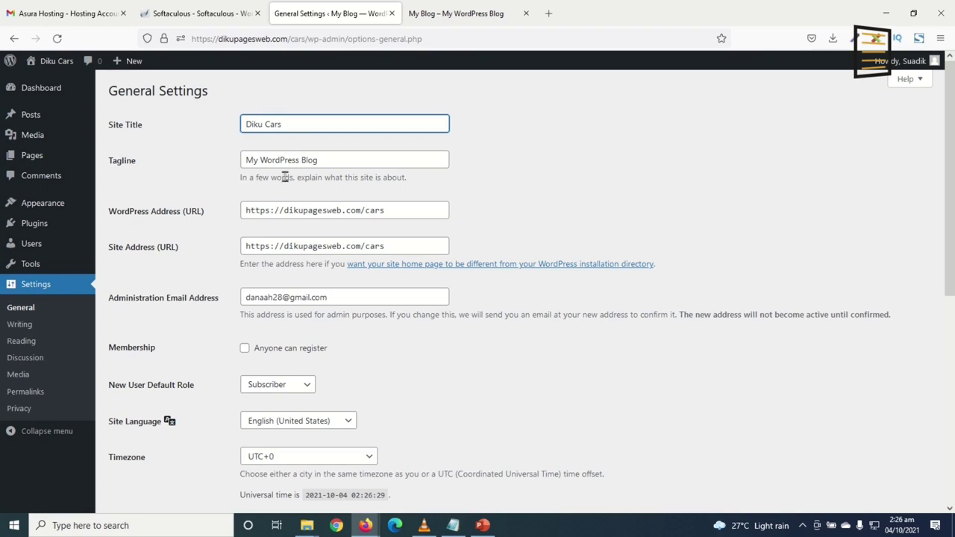
{"action": "key", "text": "Tab"}
{"action": "type", "text": "Be"}
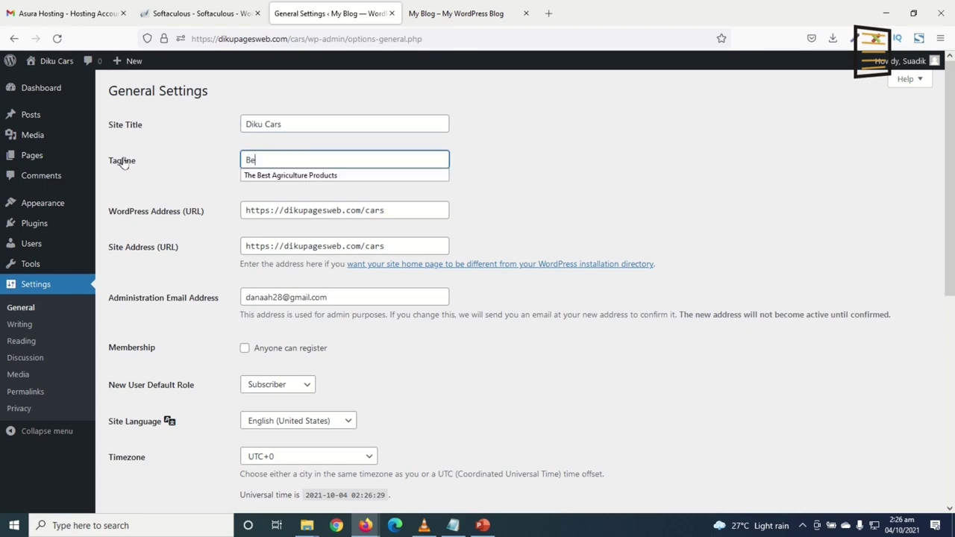
{"action": "type", "text": "st platform for cars"}
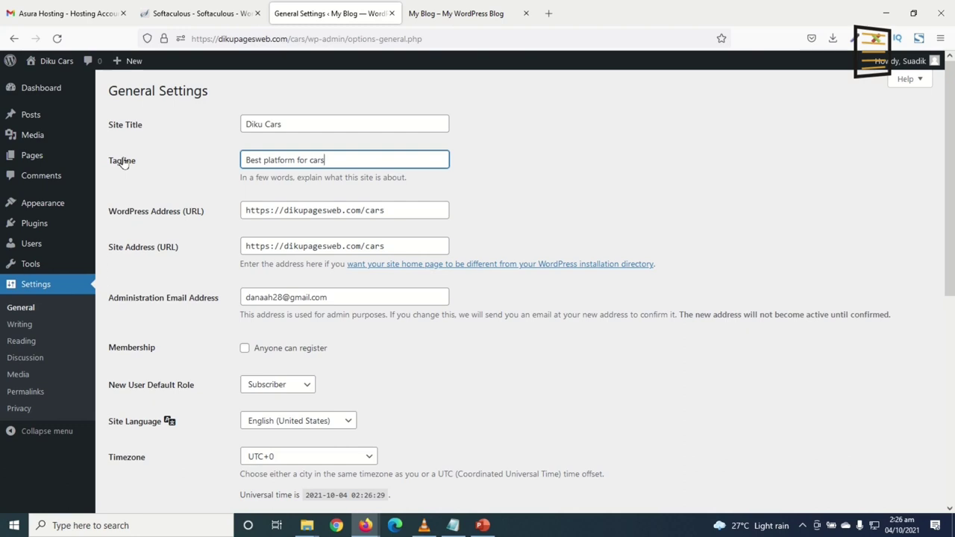
Enable 'Anyone can register' and save the general settings
{"action": "left_click", "coordinate": [264, 209]}
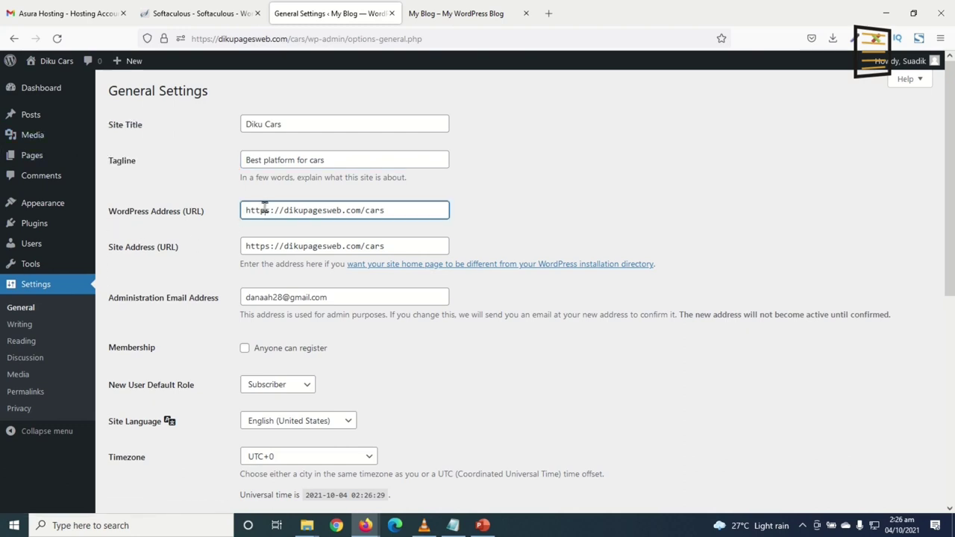
{"action": "left_click", "coordinate": [274, 246]}
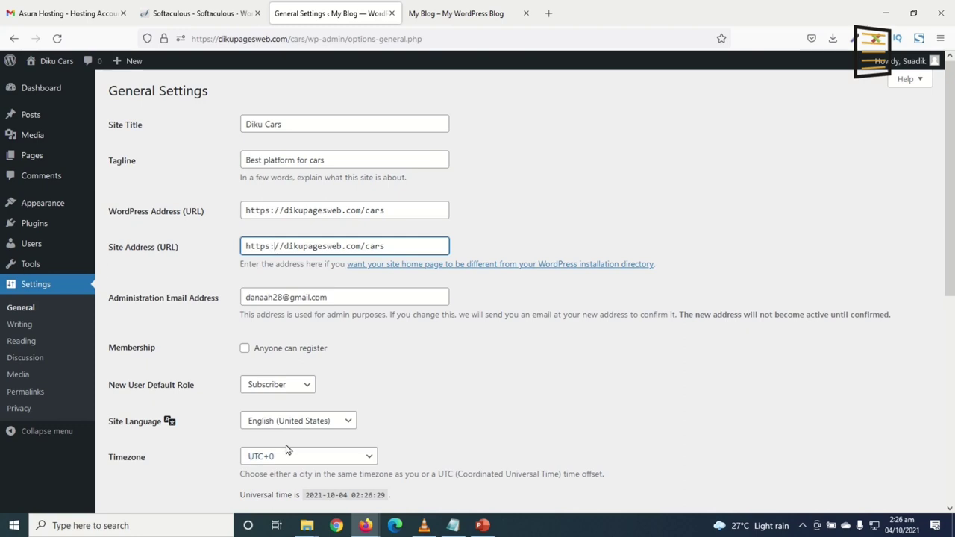
{"action": "left_click", "coordinate": [329, 297]}
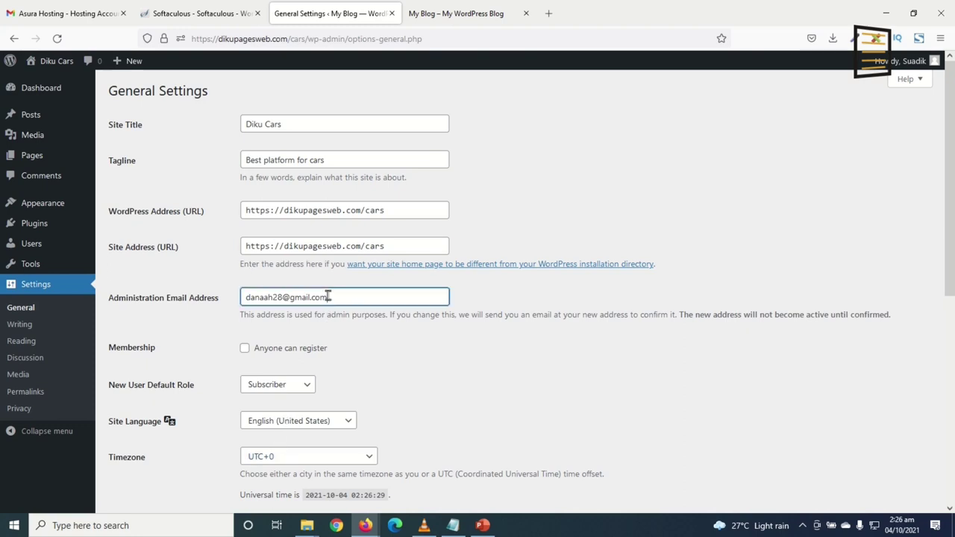
{"action": "left_click_drag", "start_coordinate": [328, 297], "coordinate": [227, 289]}
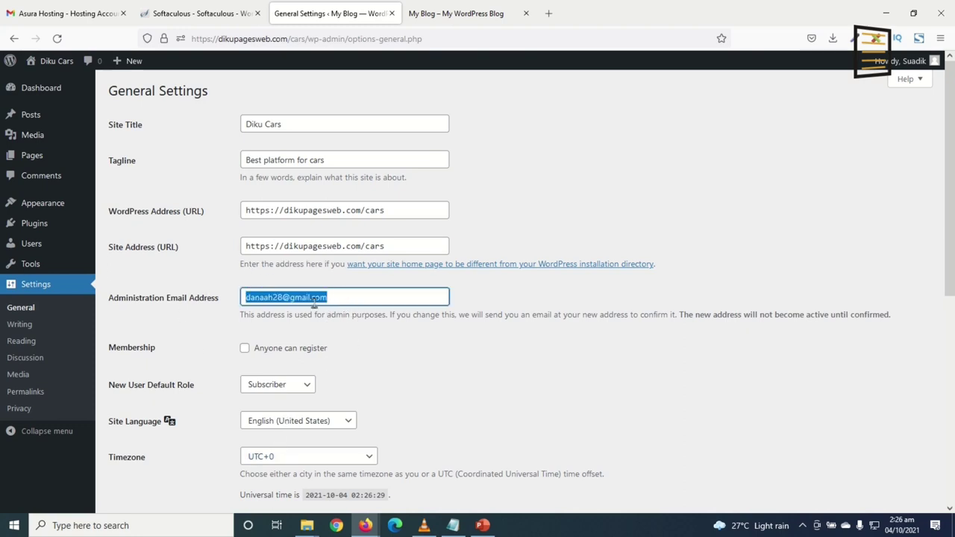
{"action": "left_click", "coordinate": [336, 296]}
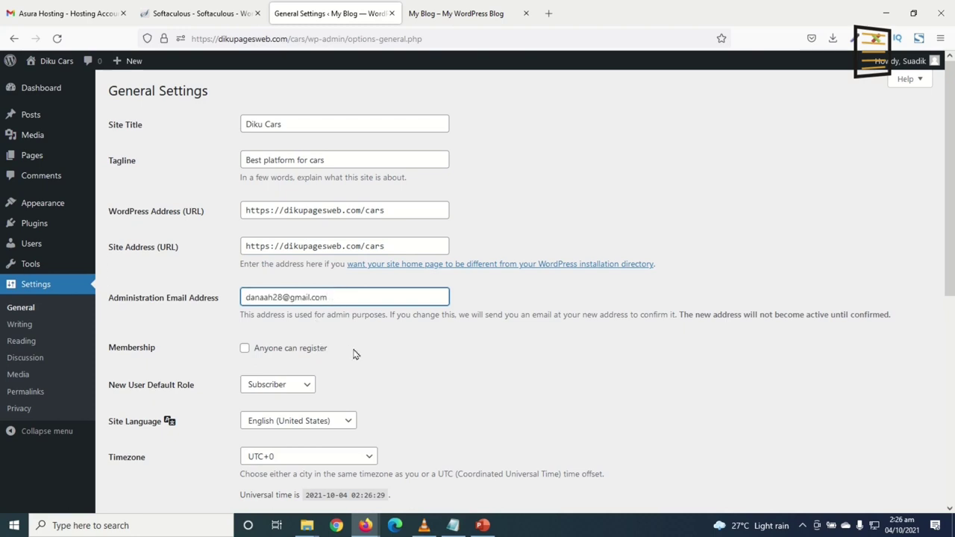
{"action": "scroll", "coordinate": [355, 355], "scroll_direction": "down", "scroll_amount": 3}
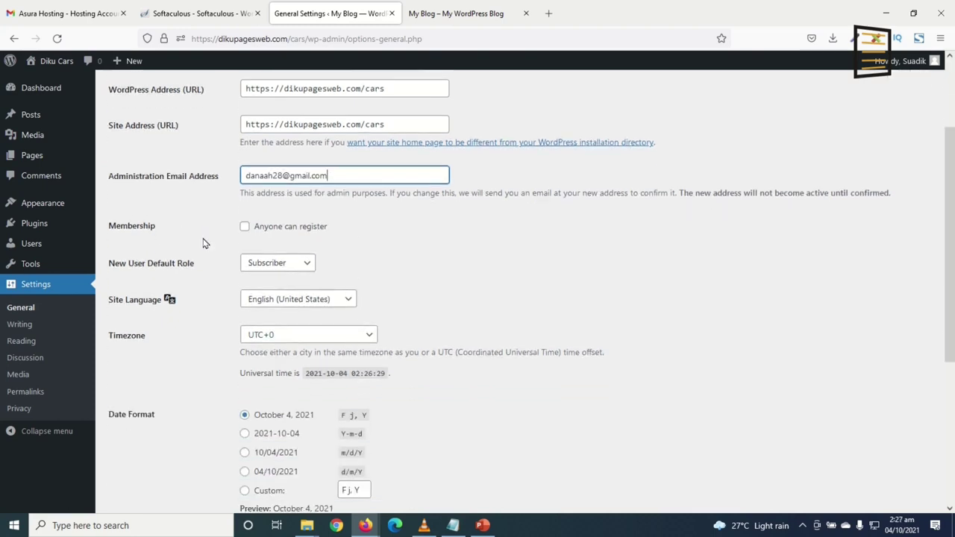
{"action": "left_click", "coordinate": [257, 230]}
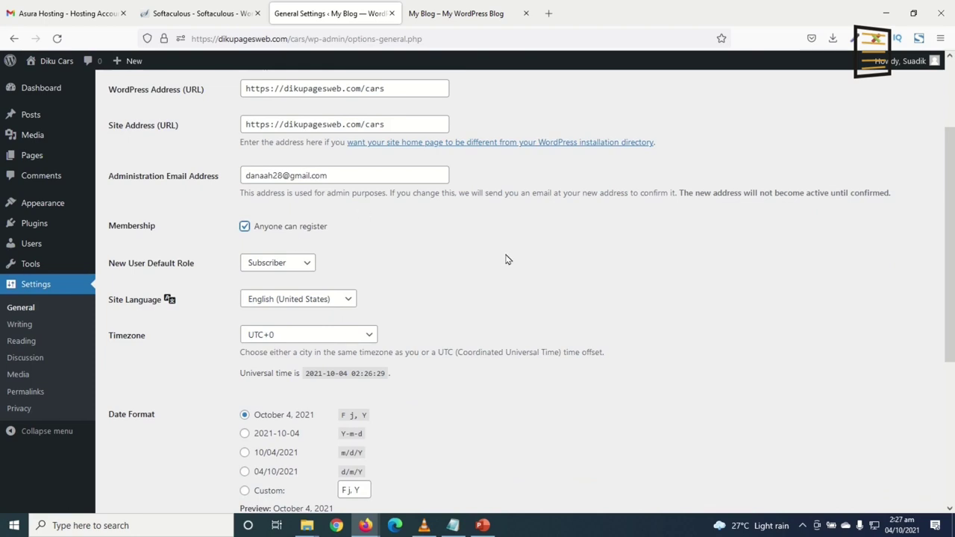
{"action": "scroll", "coordinate": [489, 272], "scroll_direction": "down", "scroll_amount": 4}
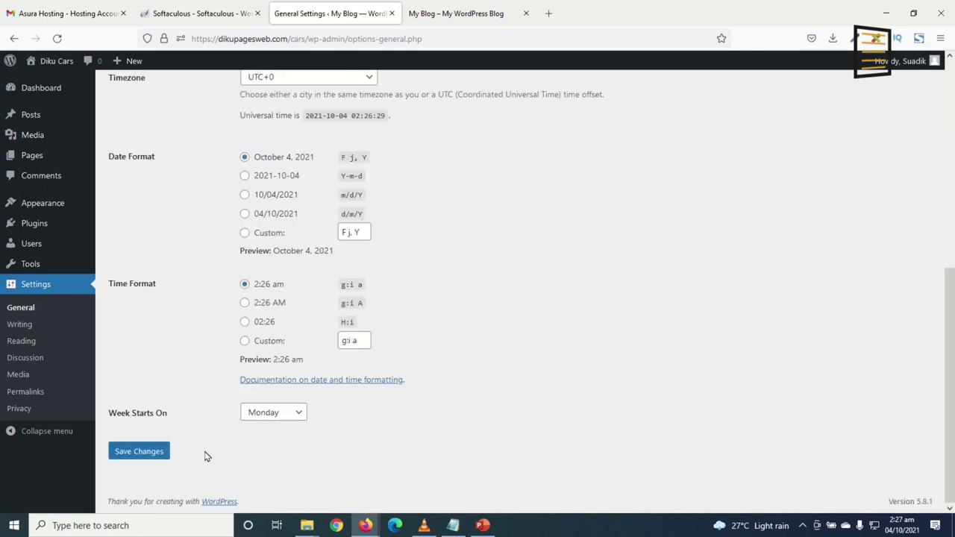
{"action": "left_click", "coordinate": [141, 453]}
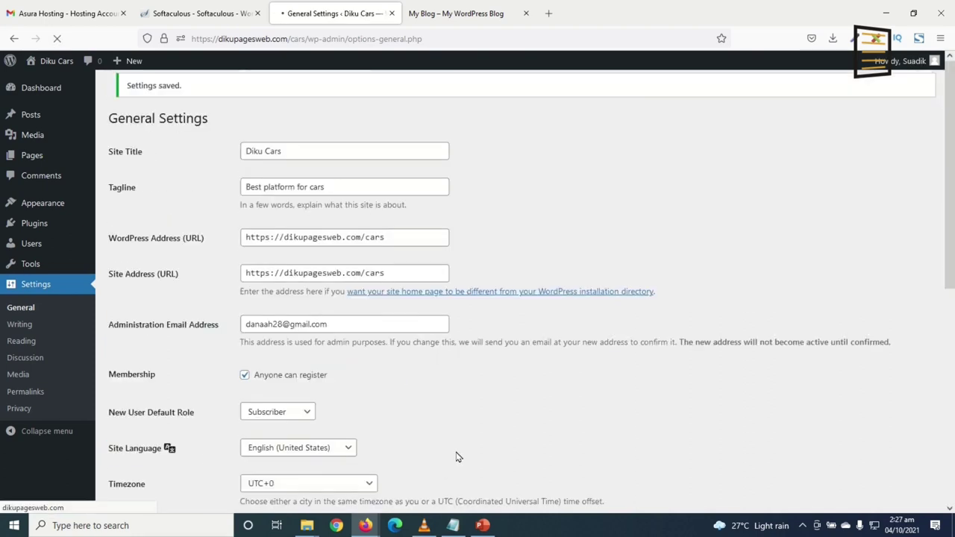
Choose Post name permalinks, like dikupagesweb.com/cars/sample-post/, and save the setting
{"action": "left_click", "coordinate": [30, 396]}
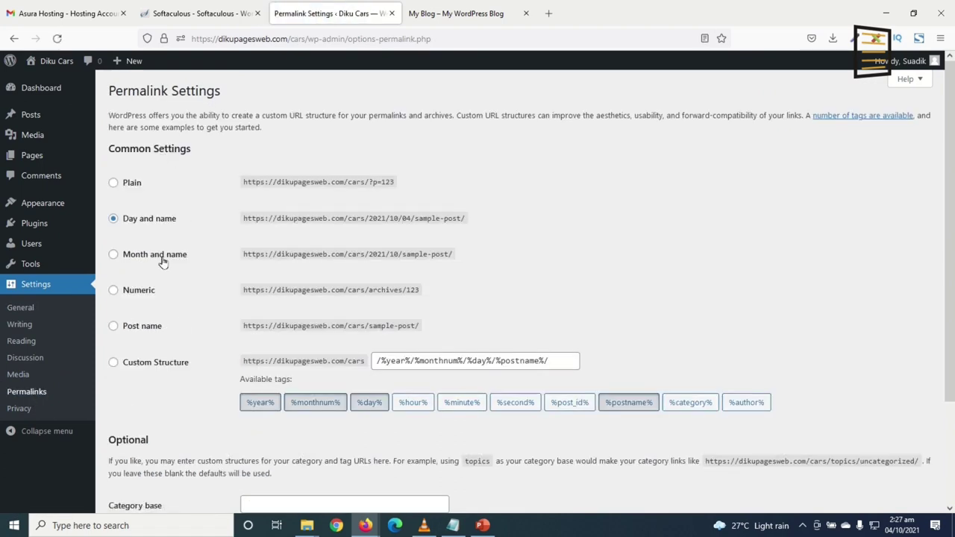
{"action": "left_click", "coordinate": [131, 327]}
{"action": "left_click_drag", "start_coordinate": [296, 328], "coordinate": [417, 337]}
{"action": "left_click", "coordinate": [376, 328]}
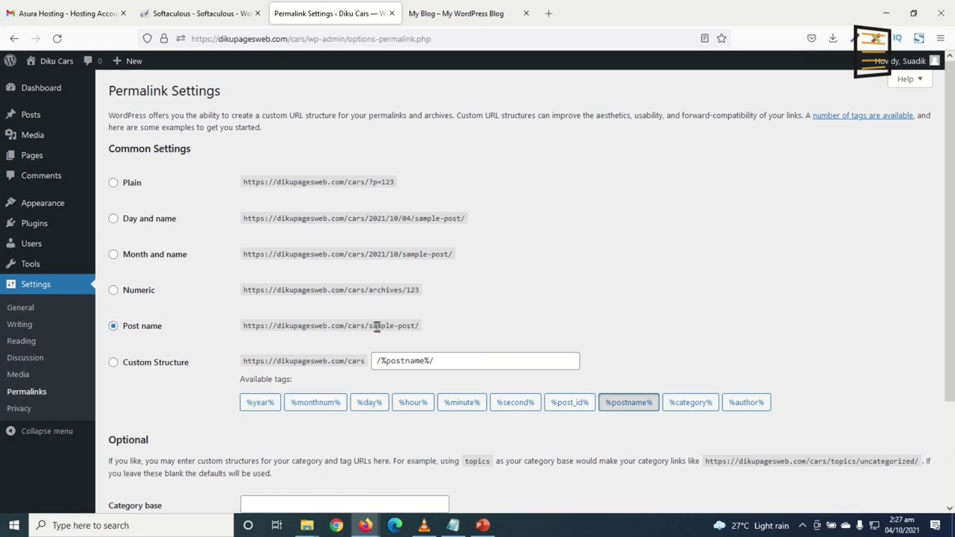
{"action": "left_click_drag", "start_coordinate": [322, 329], "coordinate": [411, 328]}
{"action": "left_click_drag", "start_coordinate": [365, 223], "coordinate": [388, 218]}
{"action": "left_click", "coordinate": [396, 218]}
{"action": "left_click", "coordinate": [134, 332]}
{"action": "scroll", "coordinate": [172, 433], "scroll_direction": "down", "scroll_amount": 3}
{"action": "left_click", "coordinate": [140, 452]}
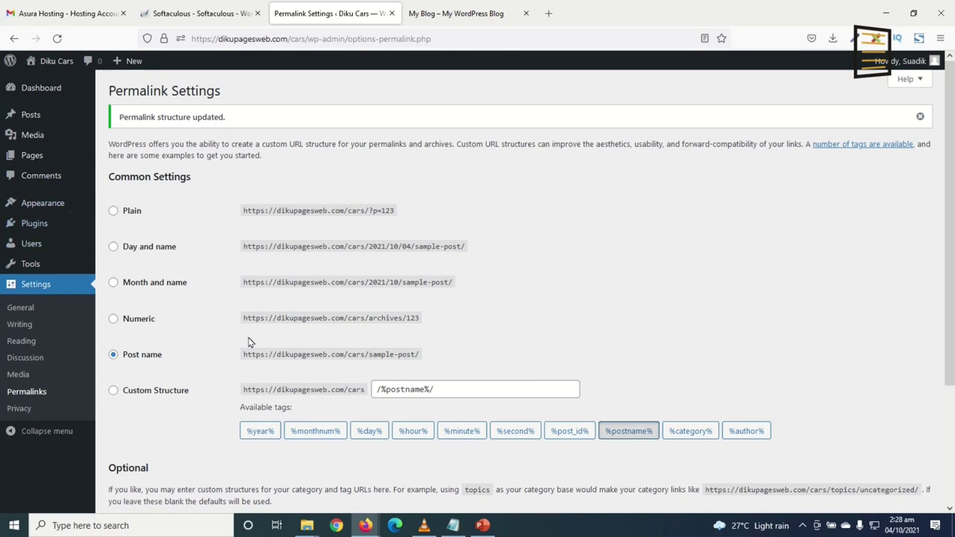
{"action": "mouse_move", "coordinate": [39, 227]}
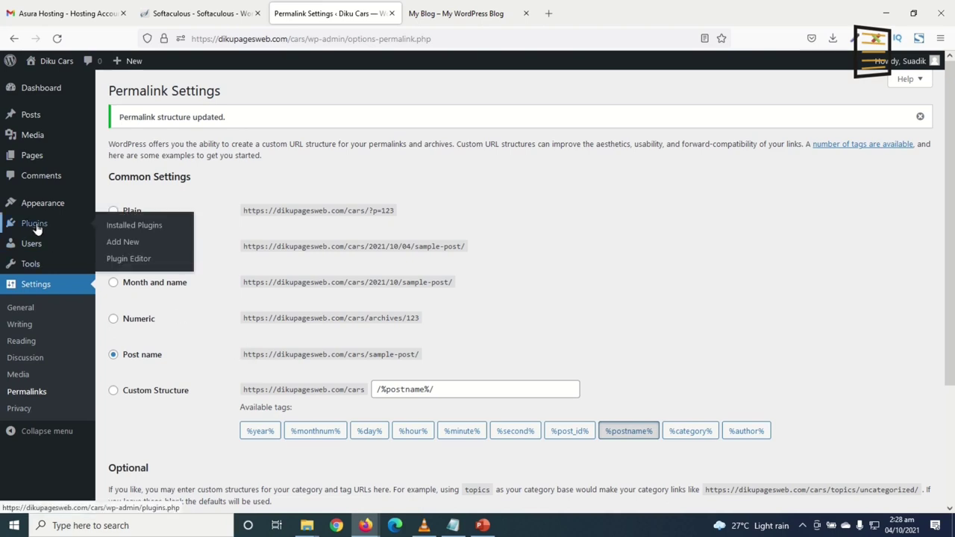
Go to the Add Plugins page and close the Softaculous and Asura Hosting tabs
{"action": "left_click", "coordinate": [123, 247]}
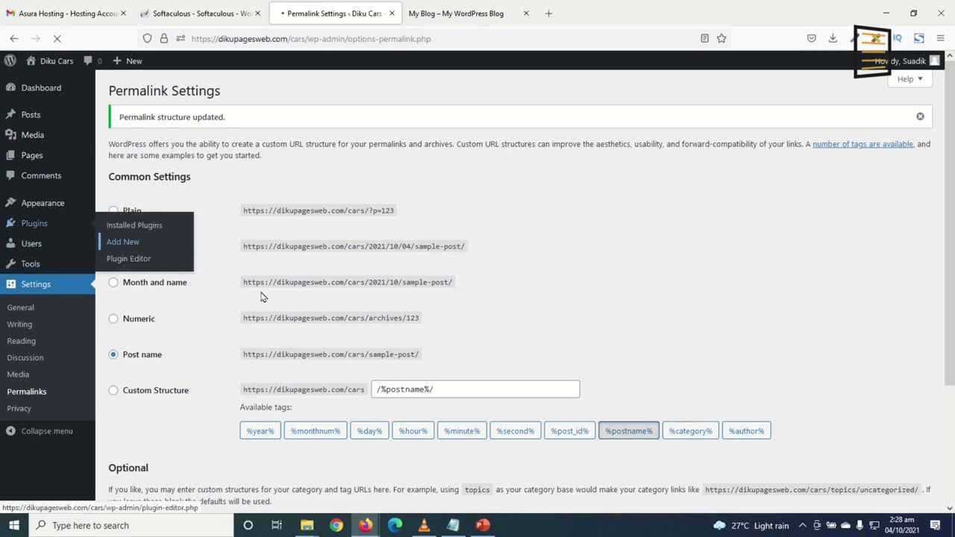
{"action": "left_click", "coordinate": [257, 14]}
{"action": "left_click", "coordinate": [123, 14]}
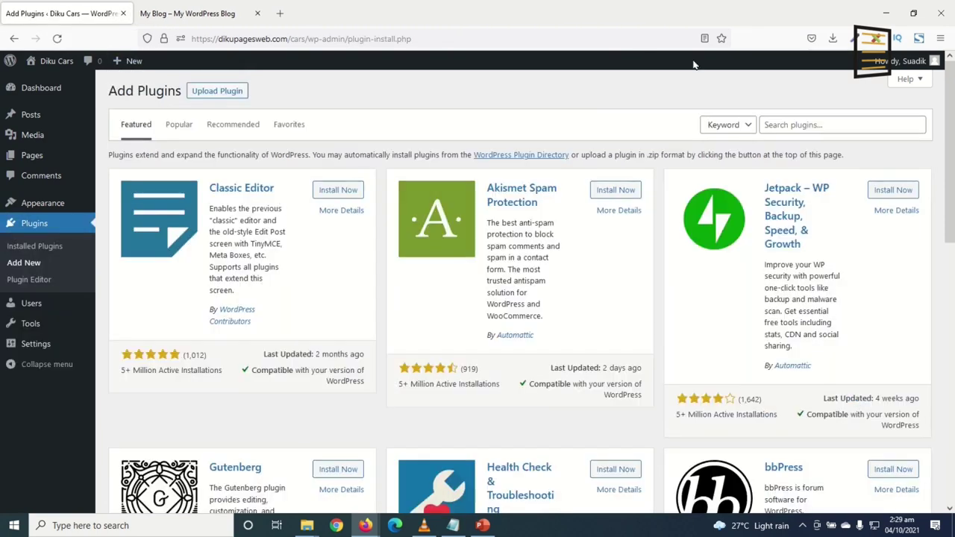
Search the plugin directory for 'hivepress' and look through the results
{"action": "left_click", "coordinate": [806, 124]}
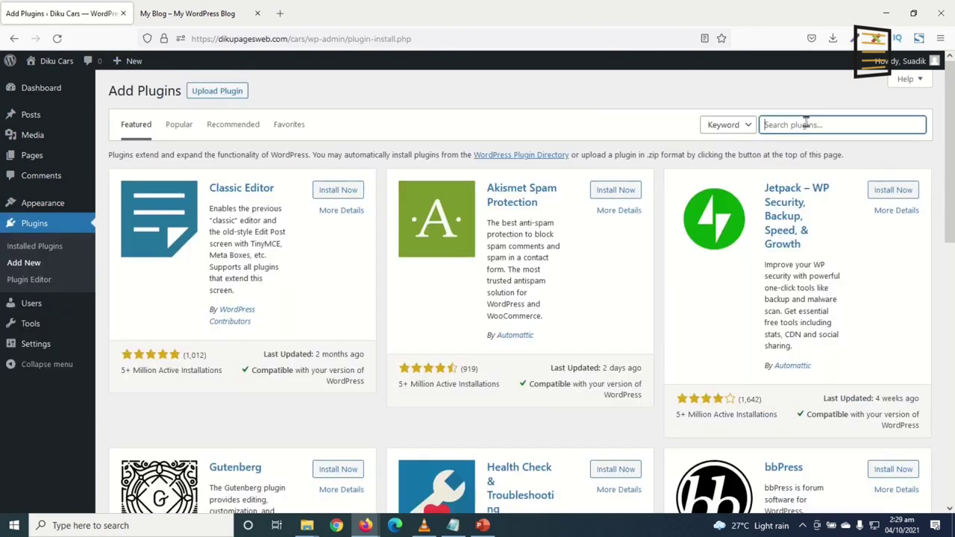
{"action": "type", "text": "hivepress"}
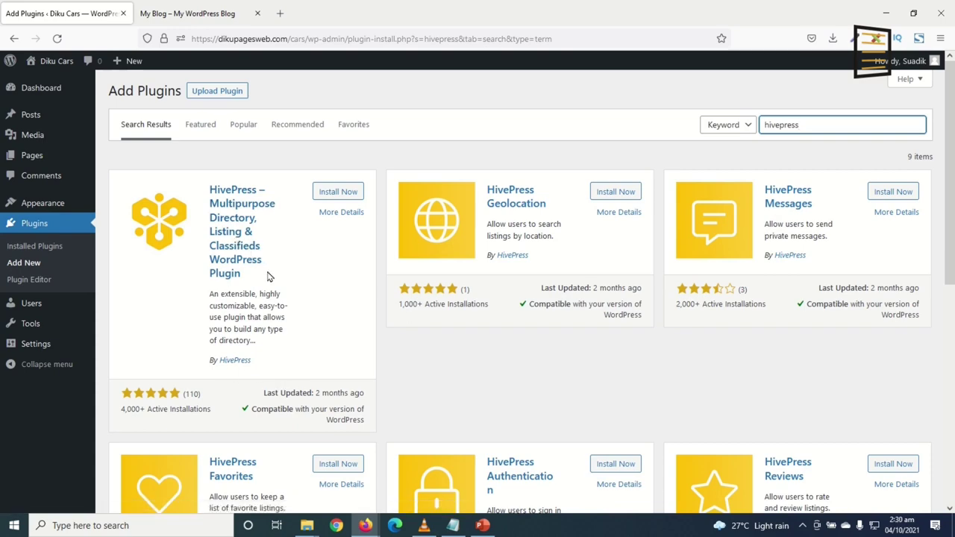
{"action": "scroll", "coordinate": [360, 265], "scroll_direction": "down", "scroll_amount": 5}
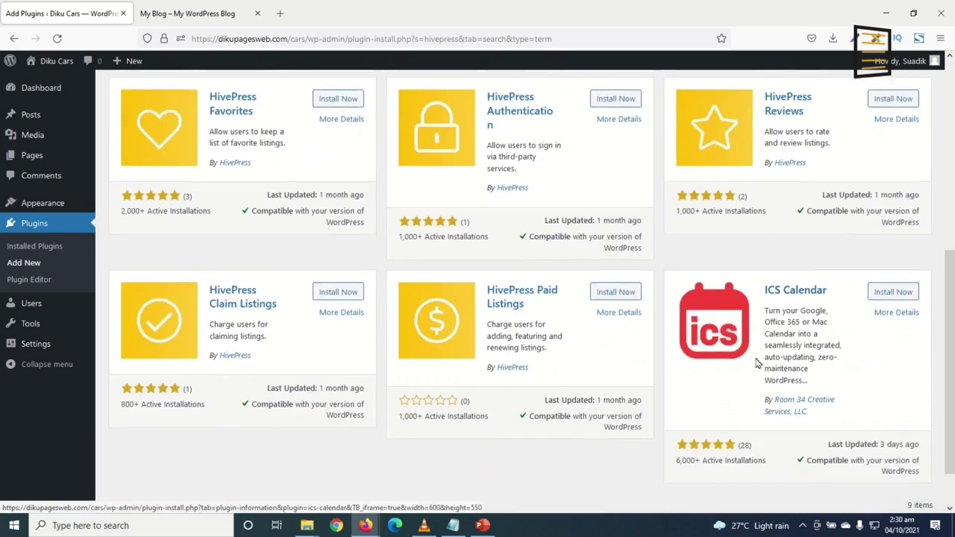
{"action": "scroll", "coordinate": [755, 362], "scroll_direction": "down", "scroll_amount": 1}
{"action": "scroll", "coordinate": [497, 355], "scroll_direction": "up", "scroll_amount": 6}
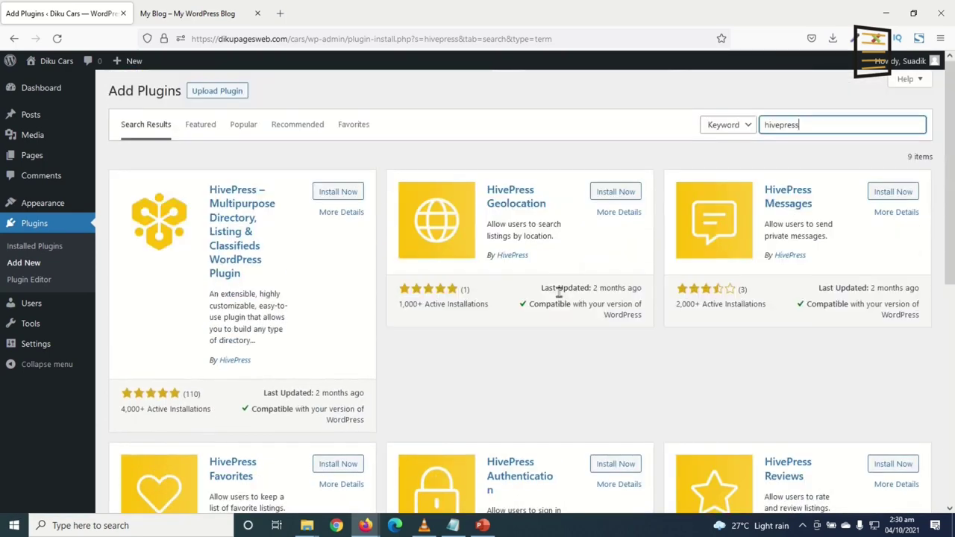
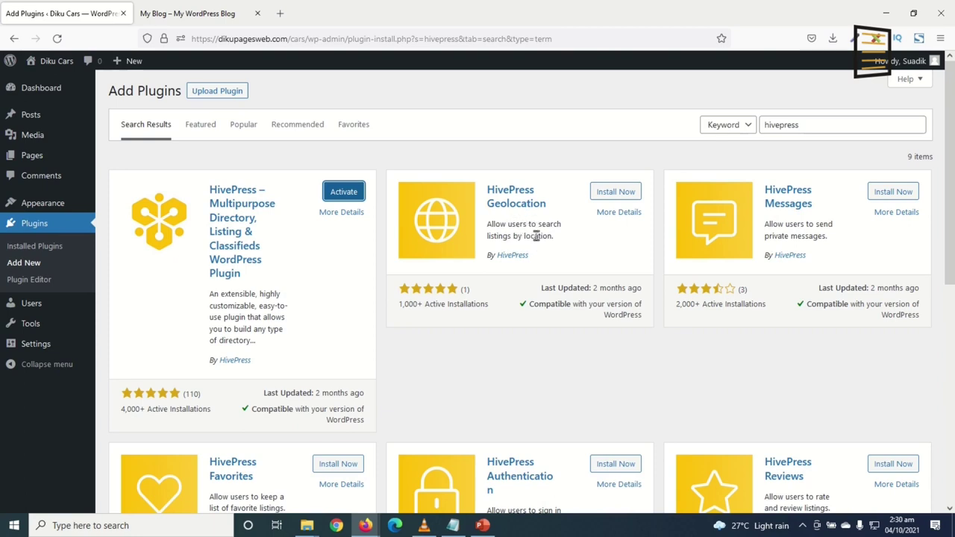
Install the HivePress Geolocation, Messages, Favorites and Reviews add-ons from the search results
{"action": "left_click", "coordinate": [617, 194]}
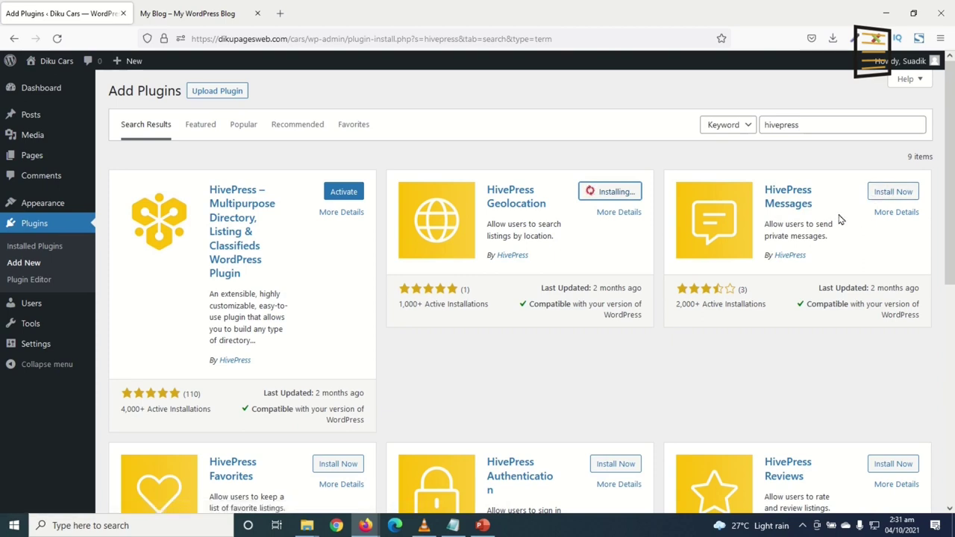
{"action": "left_click", "coordinate": [881, 196]}
{"action": "scroll", "coordinate": [246, 362], "scroll_direction": "down", "scroll_amount": 3}
{"action": "left_click", "coordinate": [328, 345]}
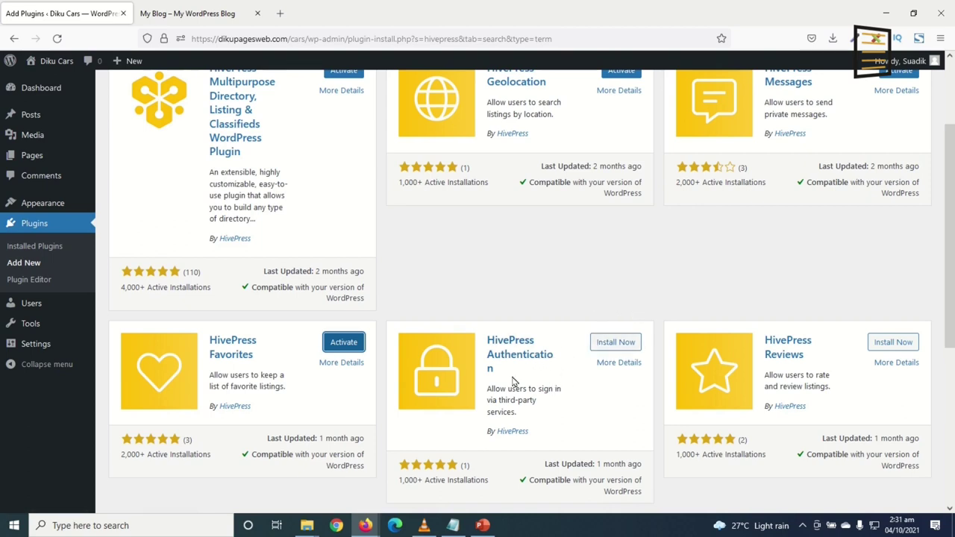
{"action": "left_click", "coordinate": [894, 342]}
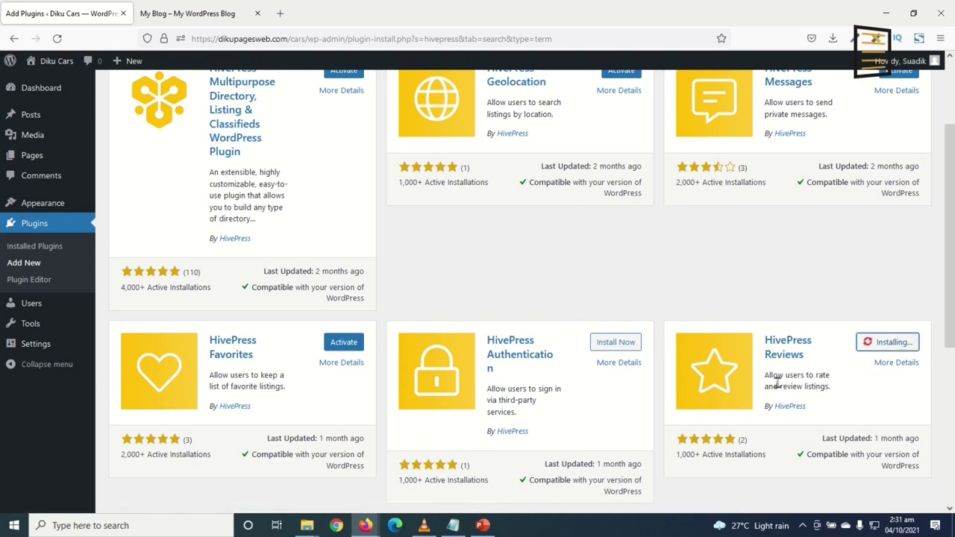
Install the HivePress Paid Listings add-on and look over the Claim Listings description
{"action": "scroll", "coordinate": [776, 382], "scroll_direction": "down", "scroll_amount": 1}
{"action": "scroll", "coordinate": [765, 369], "scroll_direction": "down", "scroll_amount": 2}
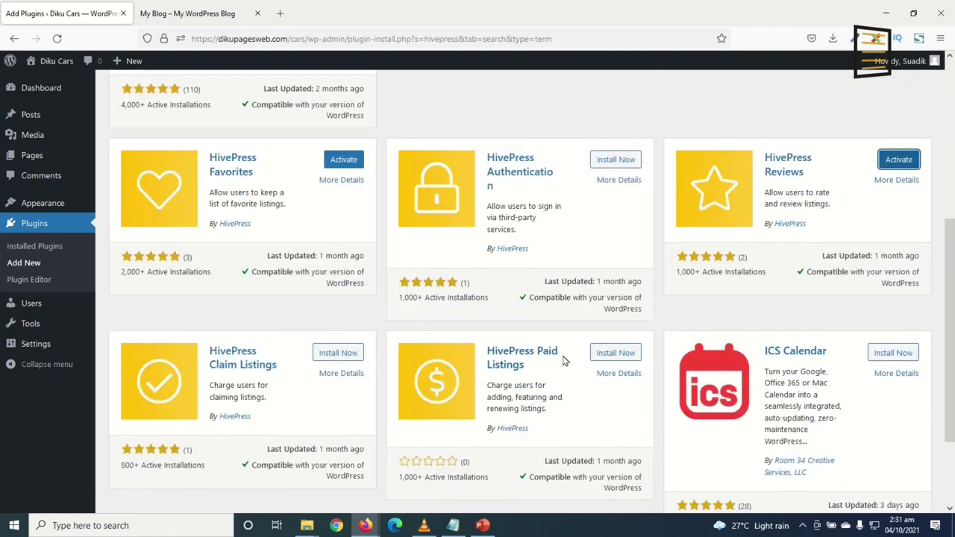
{"action": "left_click", "coordinate": [609, 356]}
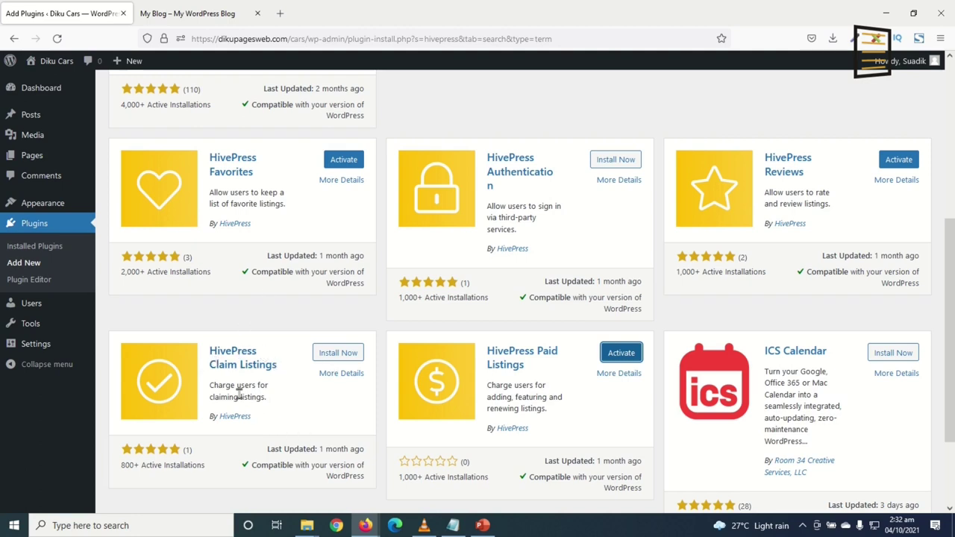
{"action": "left_click_drag", "start_coordinate": [211, 387], "coordinate": [265, 400]}
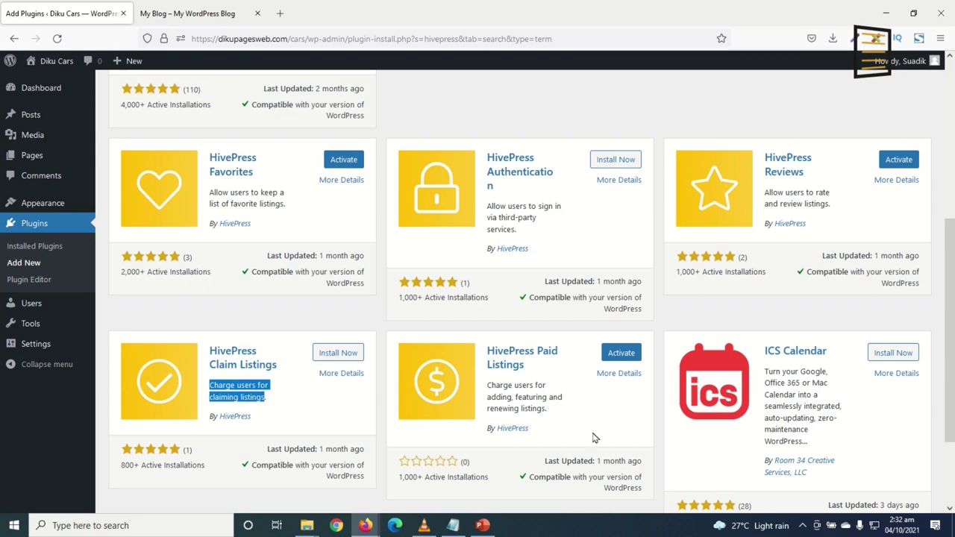
{"action": "scroll", "coordinate": [600, 422], "scroll_direction": "up", "scroll_amount": 4}
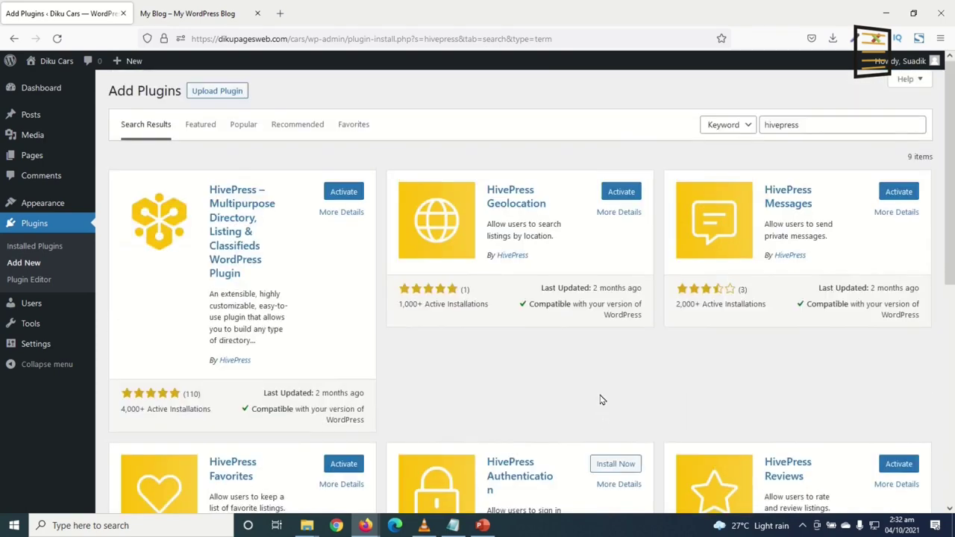
{"action": "scroll", "coordinate": [599, 400], "scroll_direction": "down", "scroll_amount": 1}
{"action": "scroll", "coordinate": [582, 396], "scroll_direction": "up", "scroll_amount": 1}
Bulk-activate all six HivePress plugins from the Installed Plugins list
{"action": "left_click", "coordinate": [41, 246]}
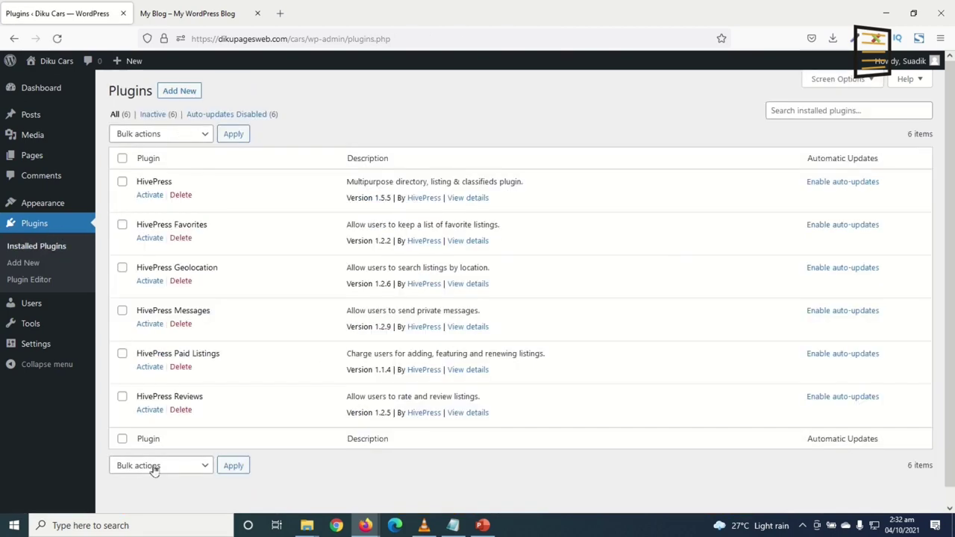
{"action": "left_click", "coordinate": [122, 159]}
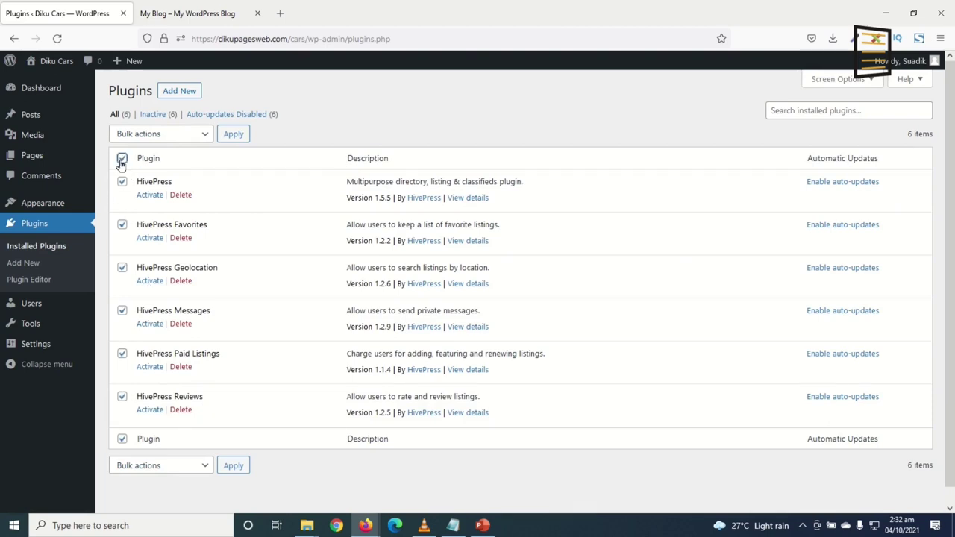
{"action": "left_click", "coordinate": [178, 138]}
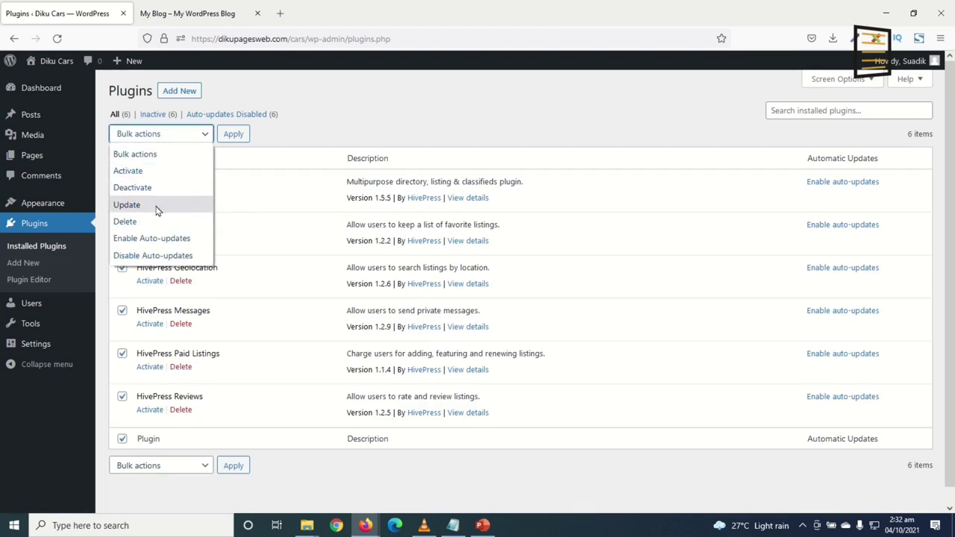
{"action": "left_click", "coordinate": [155, 170]}
{"action": "left_click", "coordinate": [233, 135]}
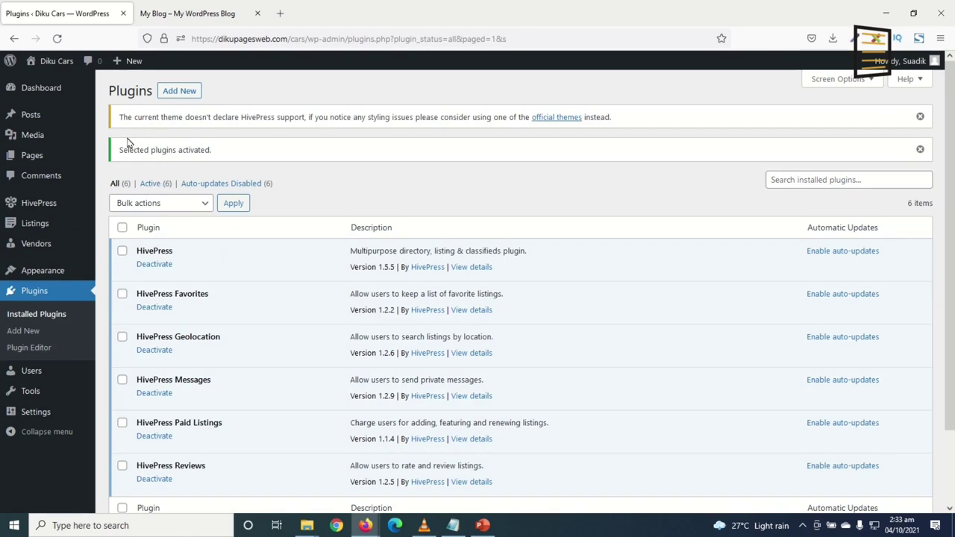
{"action": "left_click_drag", "start_coordinate": [119, 114], "coordinate": [398, 141]}
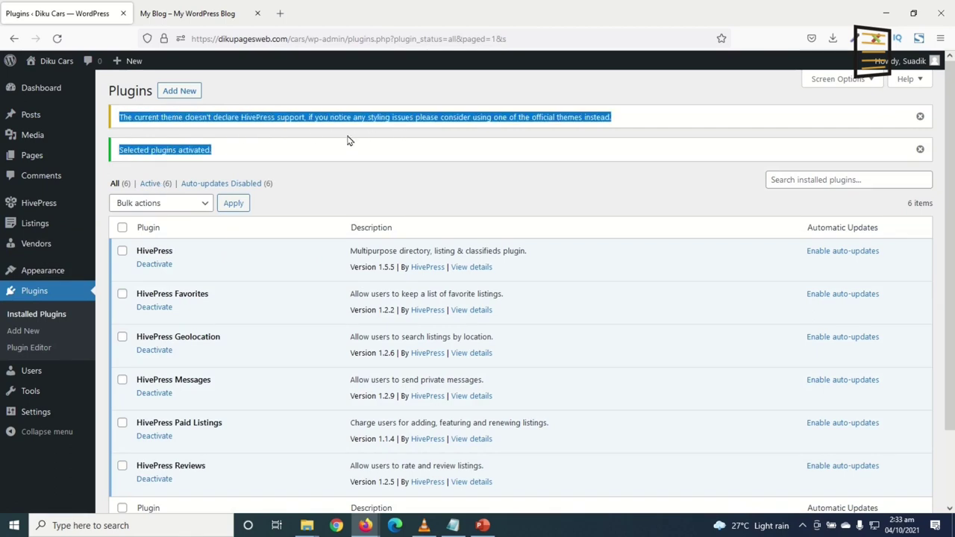
{"action": "left_click", "coordinate": [177, 133]}
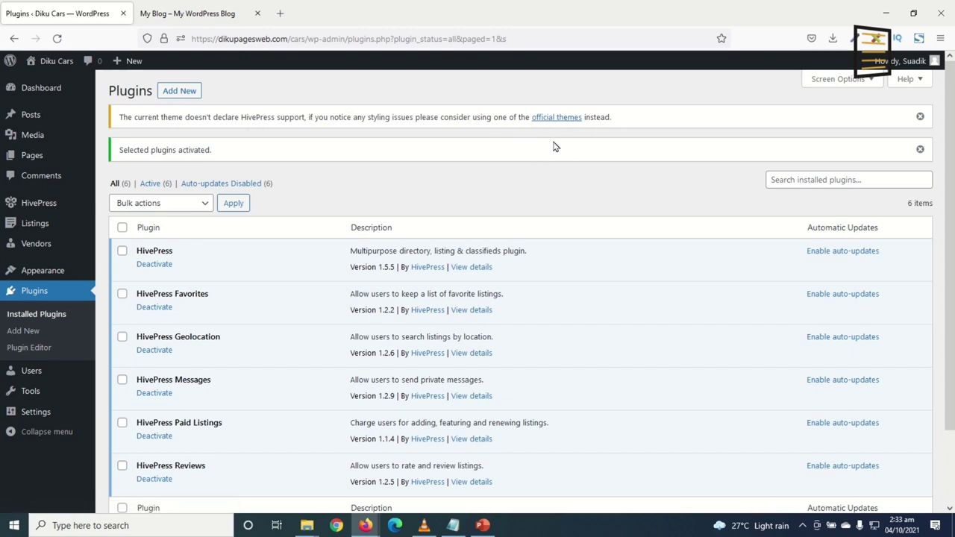
Install the free ListingHive theme from the official HivePress themes page and activate it
{"action": "left_click", "coordinate": [556, 117]}
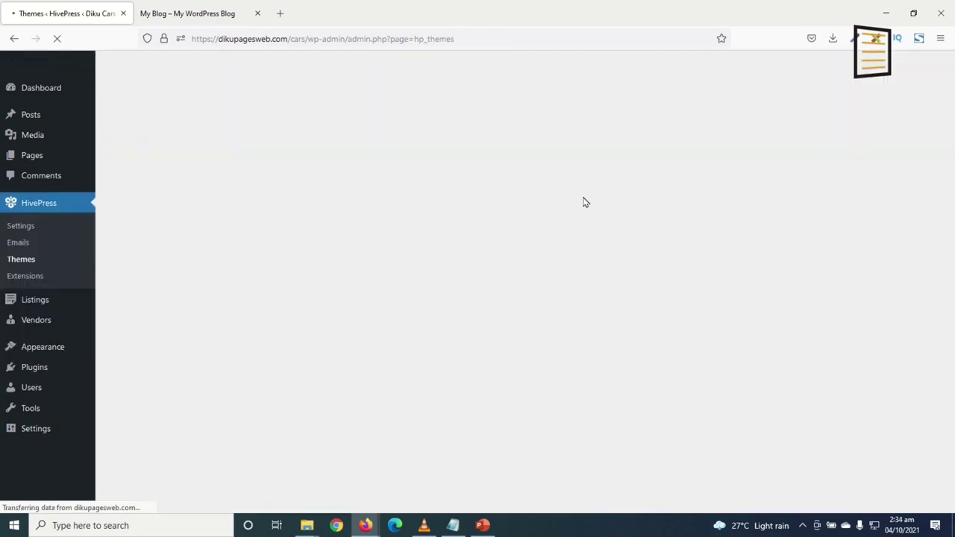
{"action": "scroll", "coordinate": [831, 324], "scroll_direction": "down", "scroll_amount": 1}
{"action": "scroll", "coordinate": [831, 323], "scroll_direction": "down", "scroll_amount": 2}
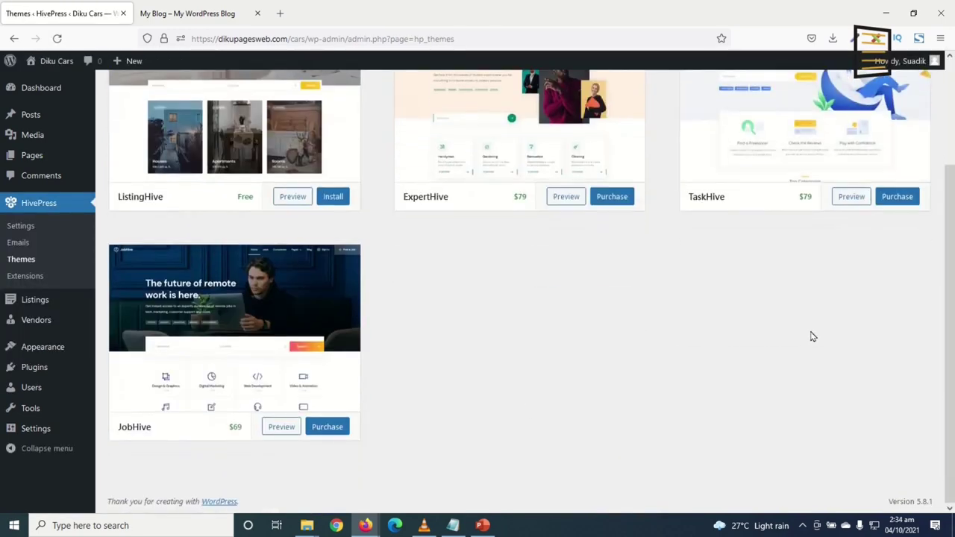
{"action": "scroll", "coordinate": [700, 332], "scroll_direction": "up", "scroll_amount": 3}
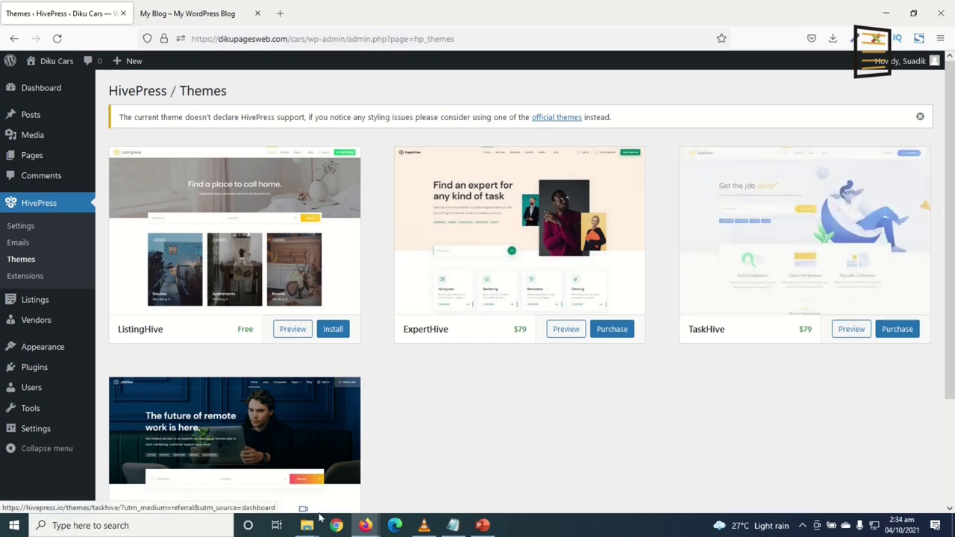
{"action": "scroll", "coordinate": [316, 431], "scroll_direction": "down", "scroll_amount": 3}
{"action": "scroll", "coordinate": [512, 452], "scroll_direction": "up", "scroll_amount": 3}
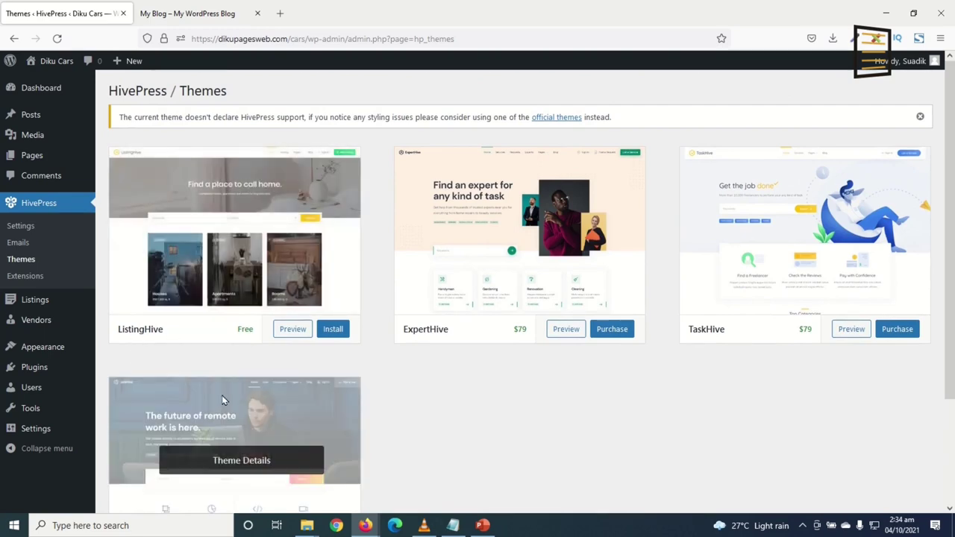
{"action": "left_click", "coordinate": [333, 330]}
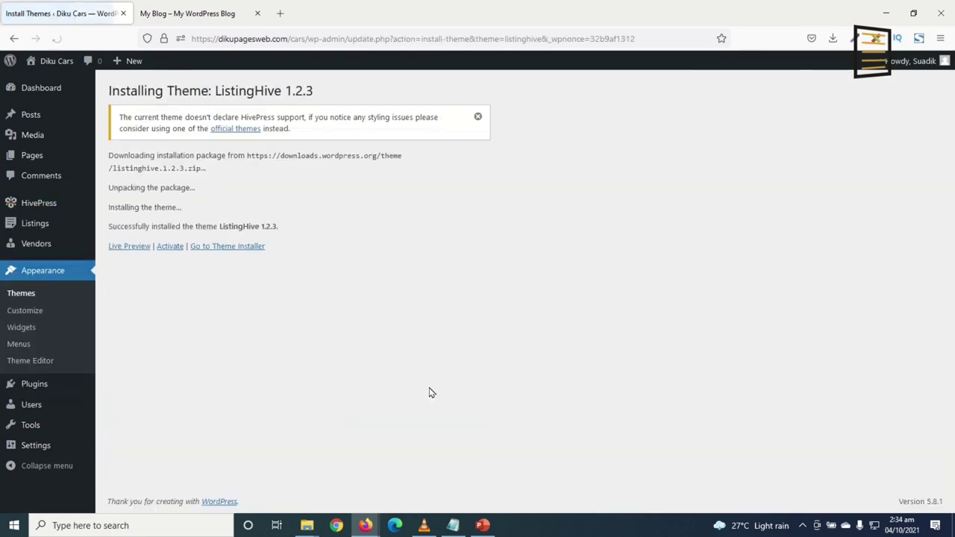
{"action": "left_click", "coordinate": [170, 246]}
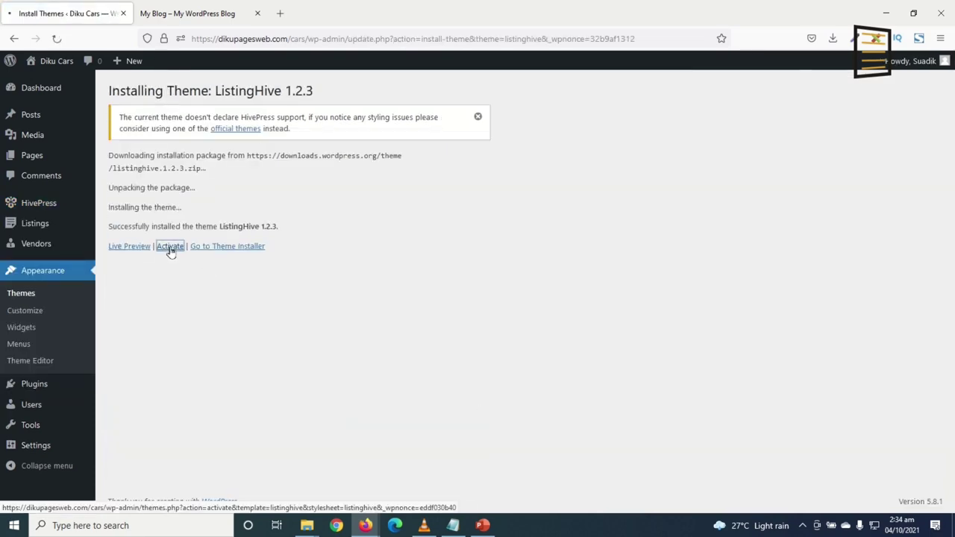
{"action": "mouse_move", "coordinate": [213, 327]}
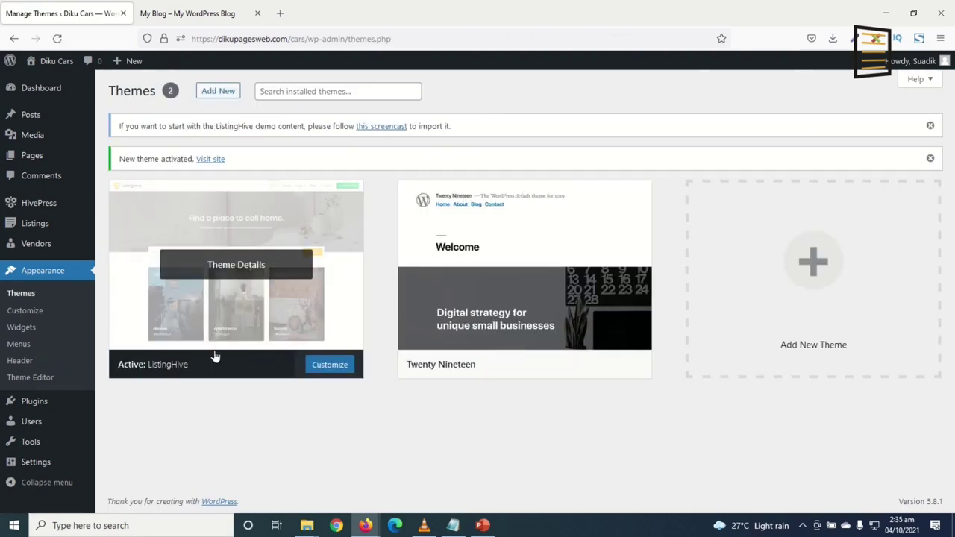
Reload the live site and check its new ListingHive appearance
{"action": "left_click", "coordinate": [200, 17]}
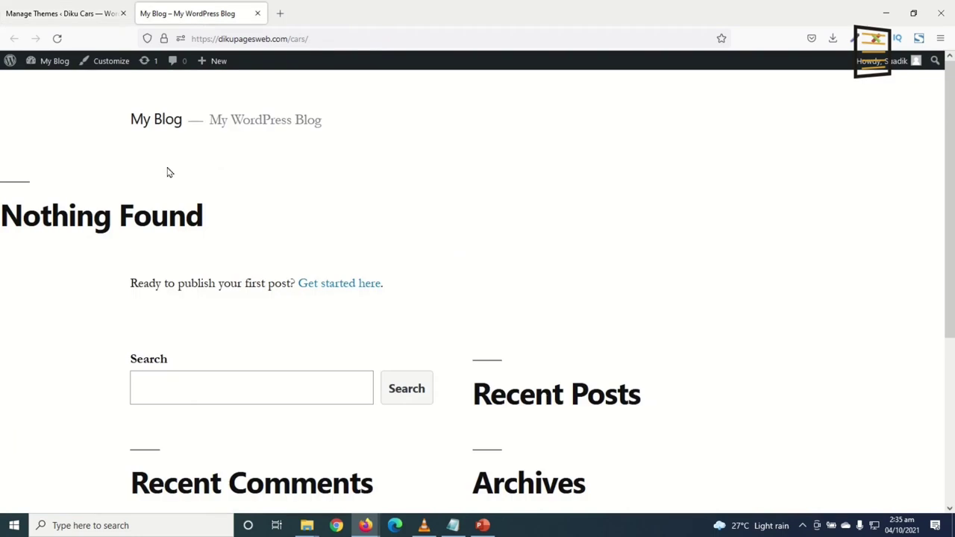
{"action": "left_click", "coordinate": [57, 38]}
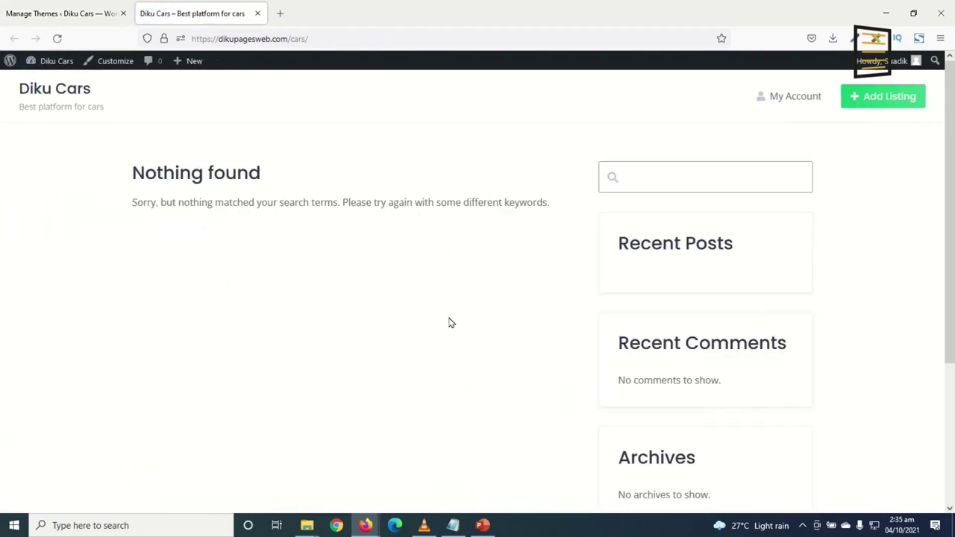
{"action": "scroll", "coordinate": [478, 280], "scroll_direction": "down", "scroll_amount": 3}
{"action": "scroll", "coordinate": [485, 273], "scroll_direction": "up", "scroll_amount": 3}
{"action": "scroll", "coordinate": [358, 239], "scroll_direction": "down", "scroll_amount": 3}
{"action": "scroll", "coordinate": [359, 239], "scroll_direction": "up", "scroll_amount": 3}
Delete the Twenty Nineteen theme from its Theme Details
{"action": "left_click", "coordinate": [60, 14]}
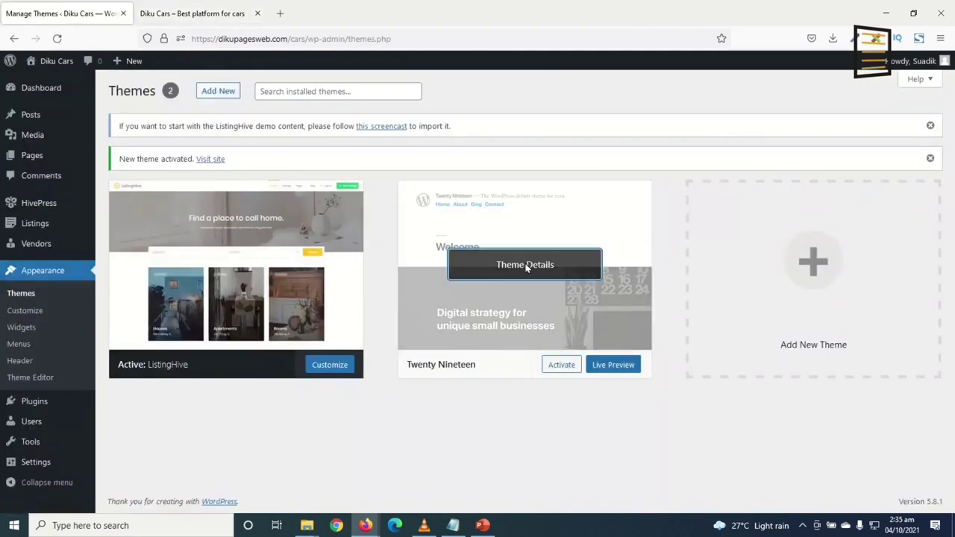
{"action": "left_click", "coordinate": [530, 267]}
{"action": "left_click", "coordinate": [911, 485]}
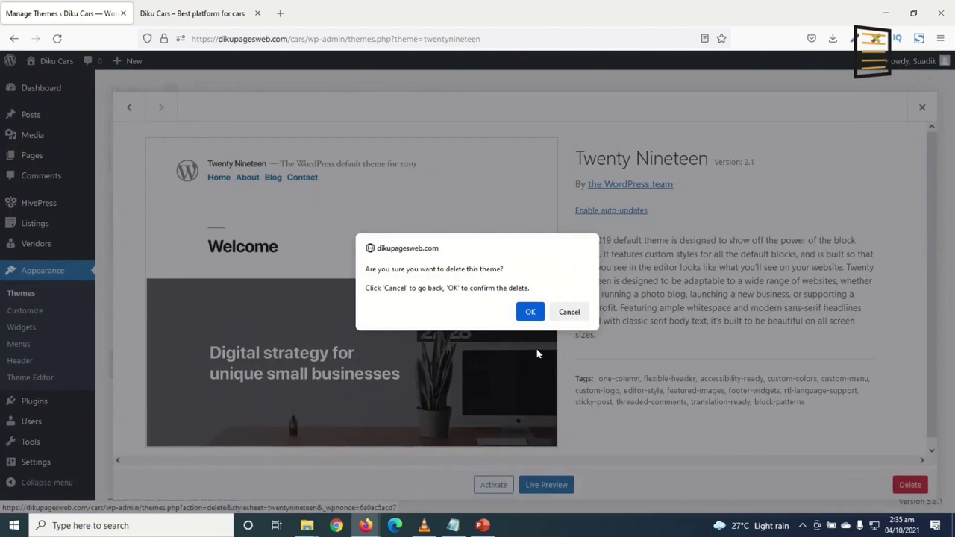
{"action": "left_click", "coordinate": [527, 312]}
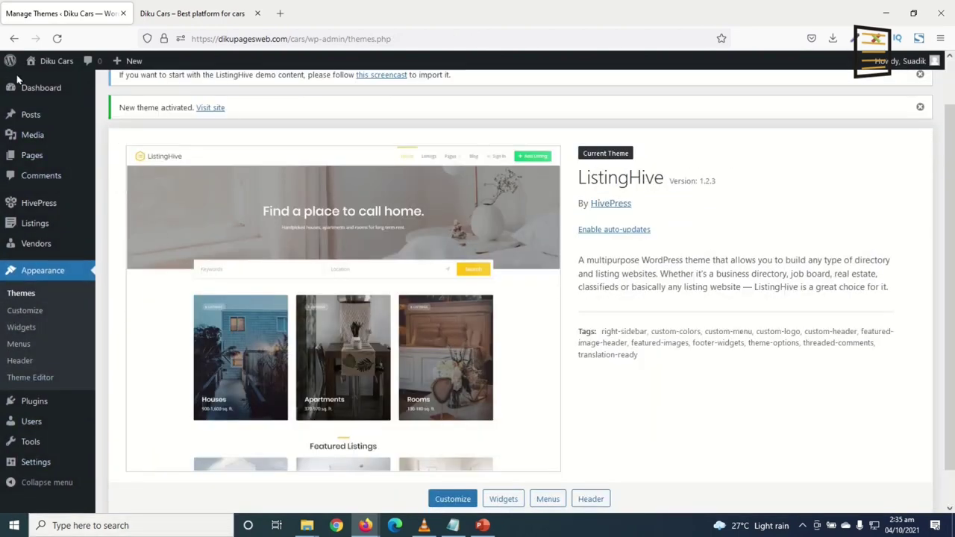
{"action": "mouse_move", "coordinate": [41, 207]}
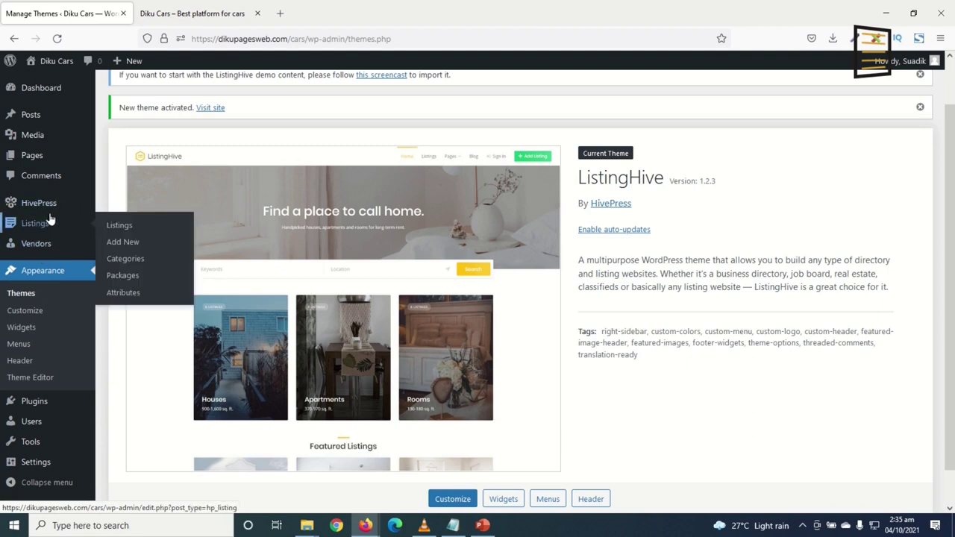
{"action": "mouse_move", "coordinate": [37, 226]}
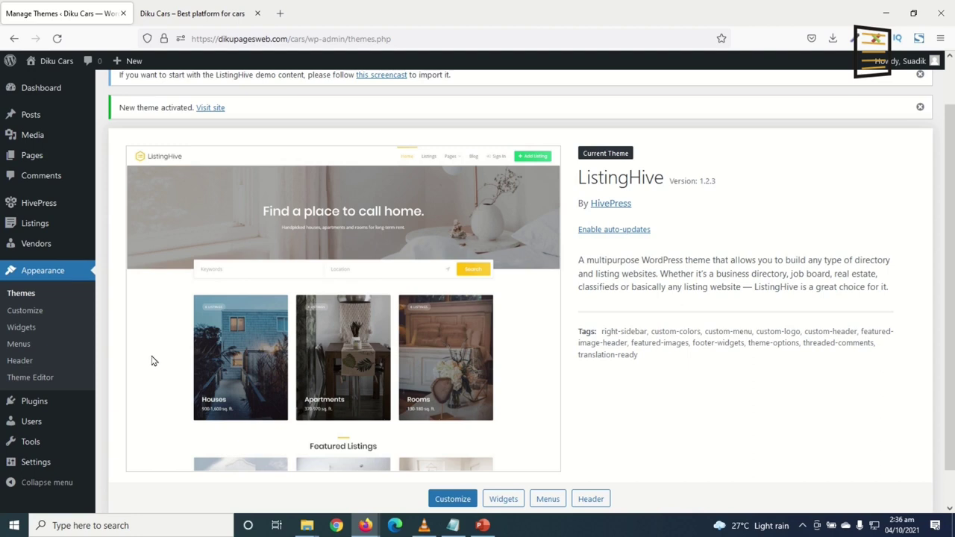
Search Add Plugins for 'woocommerce', install WooCommerce, and select the search term for replacing
{"action": "mouse_move", "coordinate": [25, 400]}
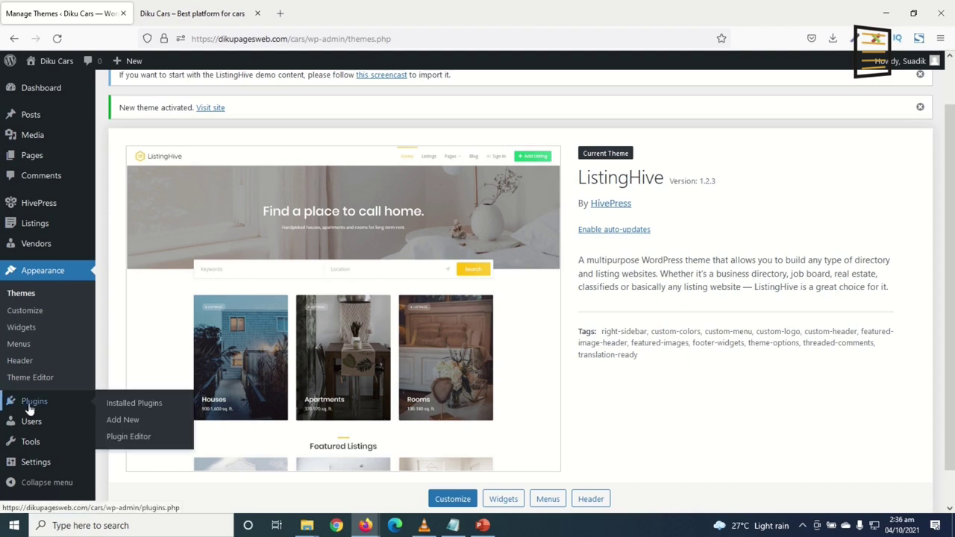
{"action": "left_click", "coordinate": [123, 421]}
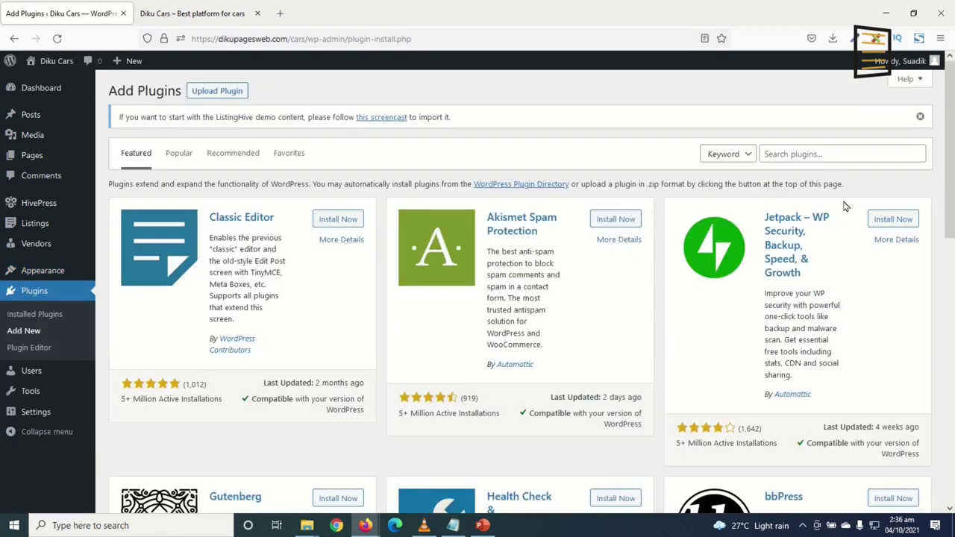
{"action": "left_click", "coordinate": [821, 152]}
{"action": "type", "text": "wo"}
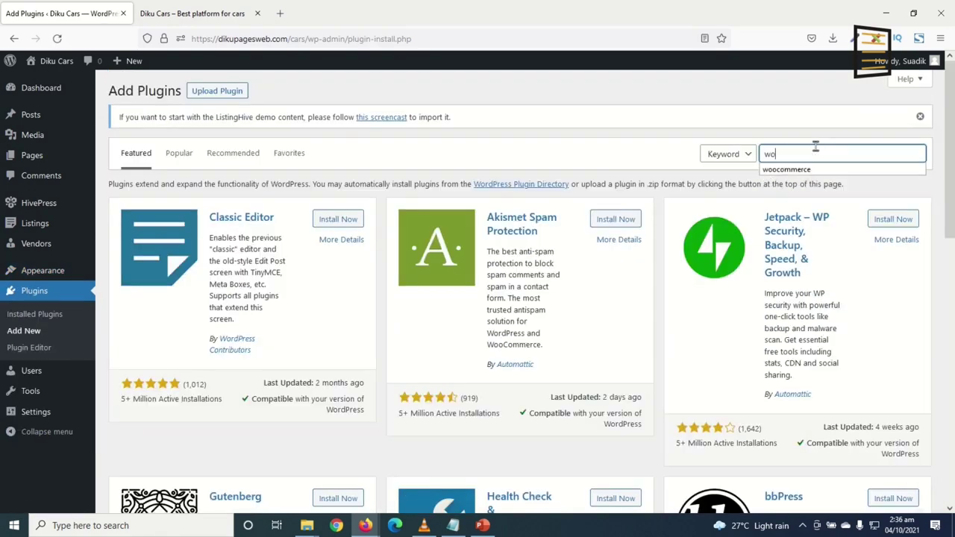
{"action": "type", "text": "o"}
{"action": "key", "text": "Down"}
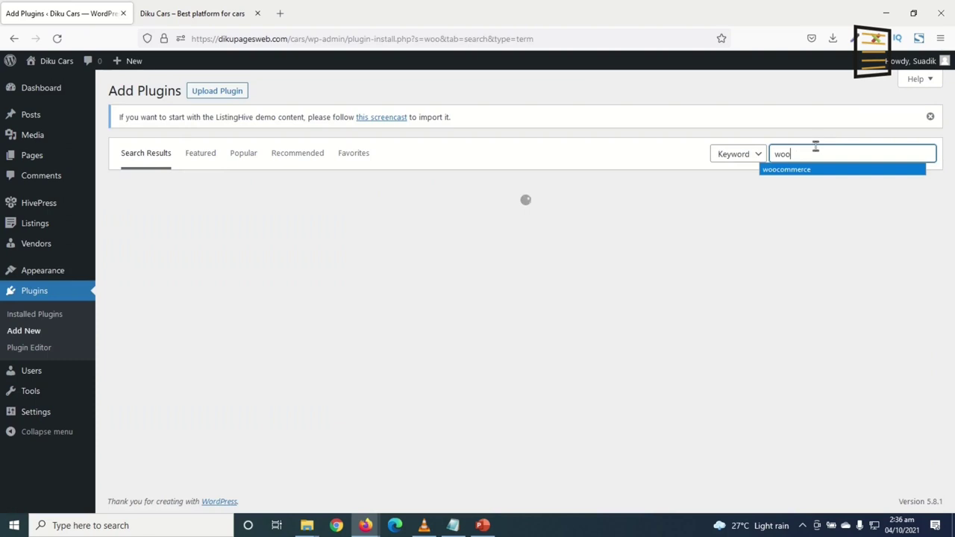
{"action": "key", "text": "Return"}
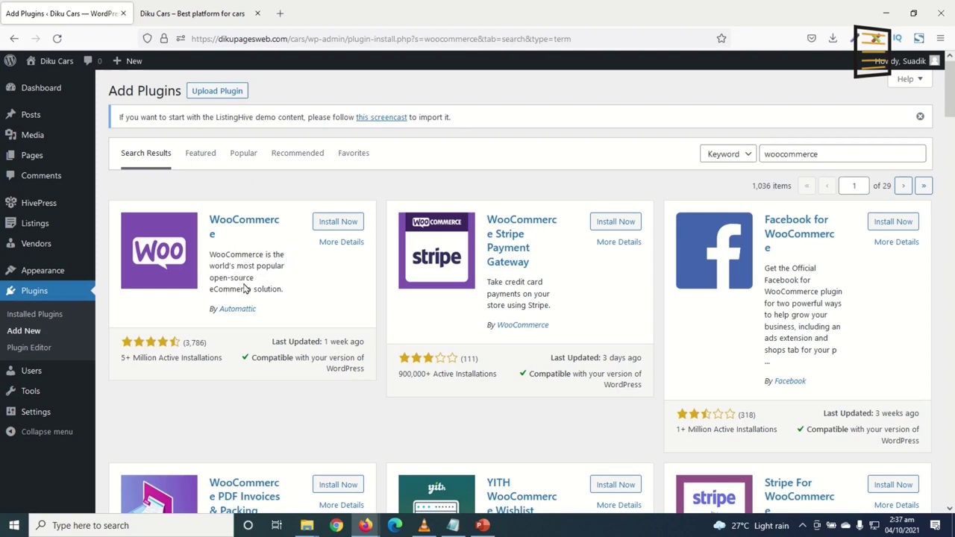
{"action": "left_click", "coordinate": [336, 221]}
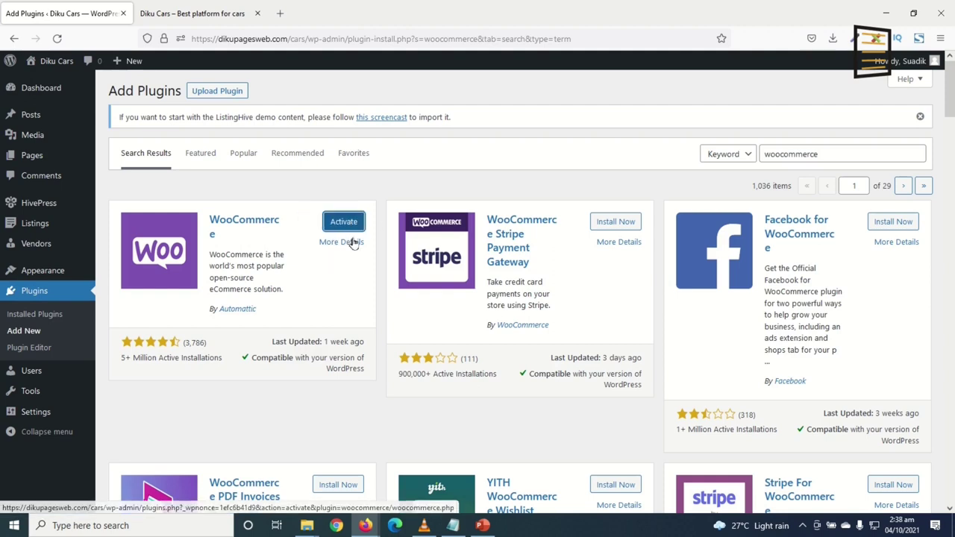
{"action": "left_click_drag", "start_coordinate": [832, 157], "coordinate": [752, 158]}
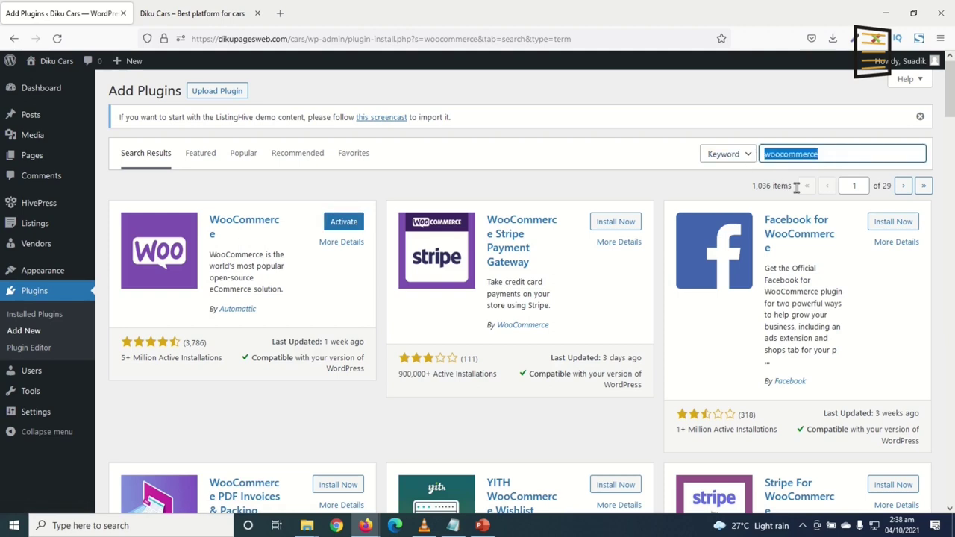
Search 'elementor' and install Elementor, Essential Addons and Elementor Header & Footer Builder
{"action": "type", "text": "elementor"}
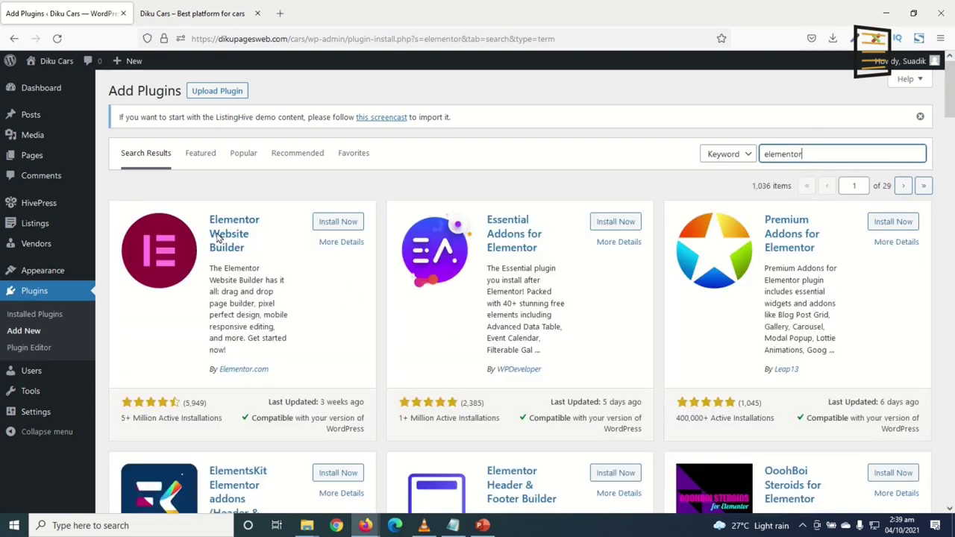
{"action": "left_click", "coordinate": [338, 222]}
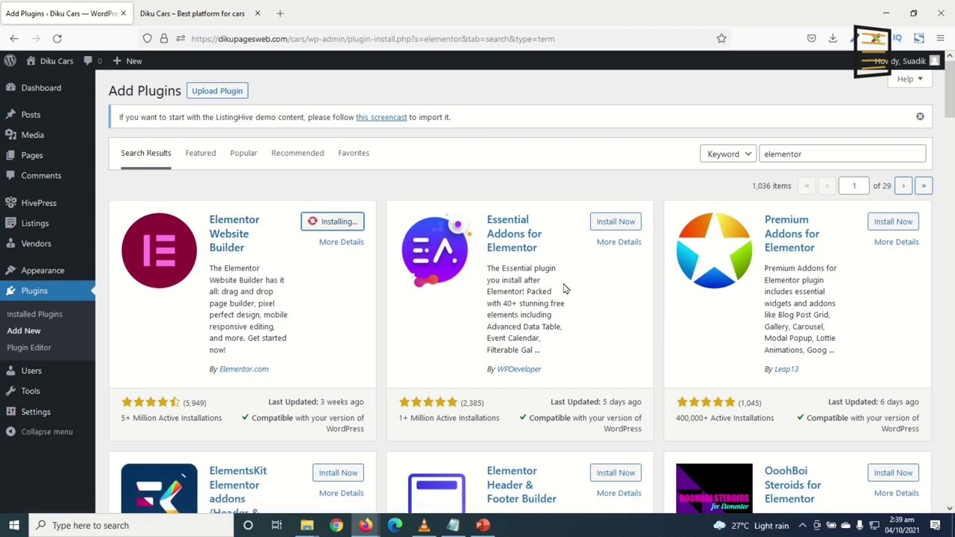
{"action": "left_click", "coordinate": [615, 222]}
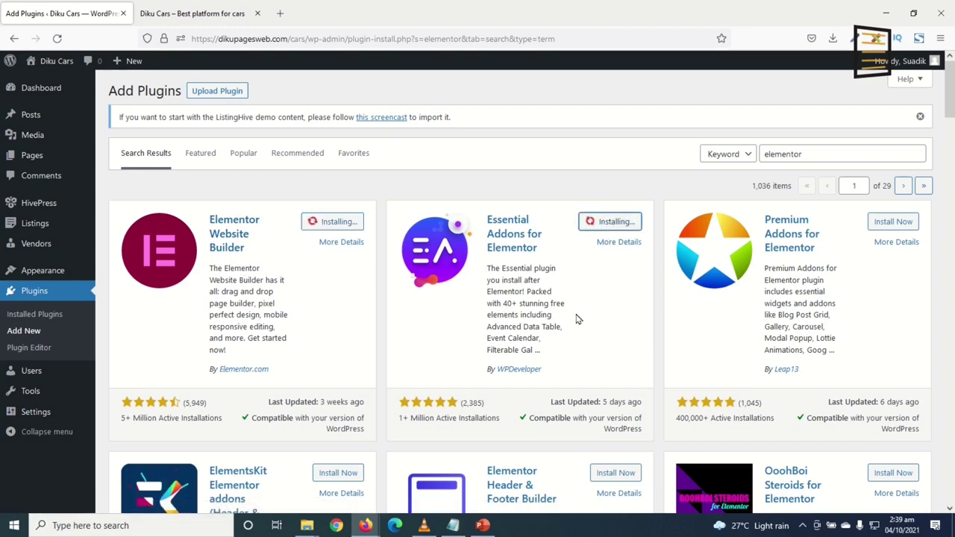
{"action": "scroll", "coordinate": [556, 283], "scroll_direction": "down", "scroll_amount": 3}
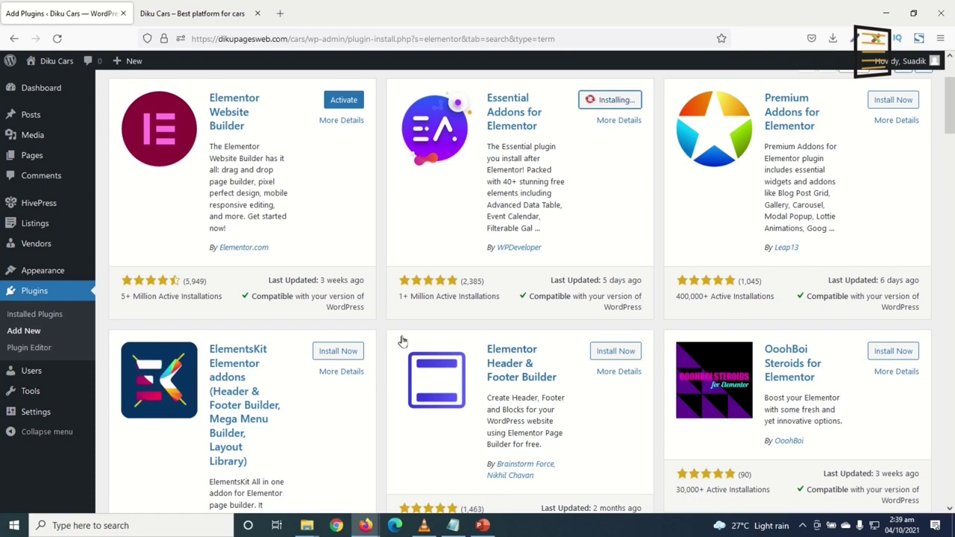
{"action": "left_click", "coordinate": [615, 350]}
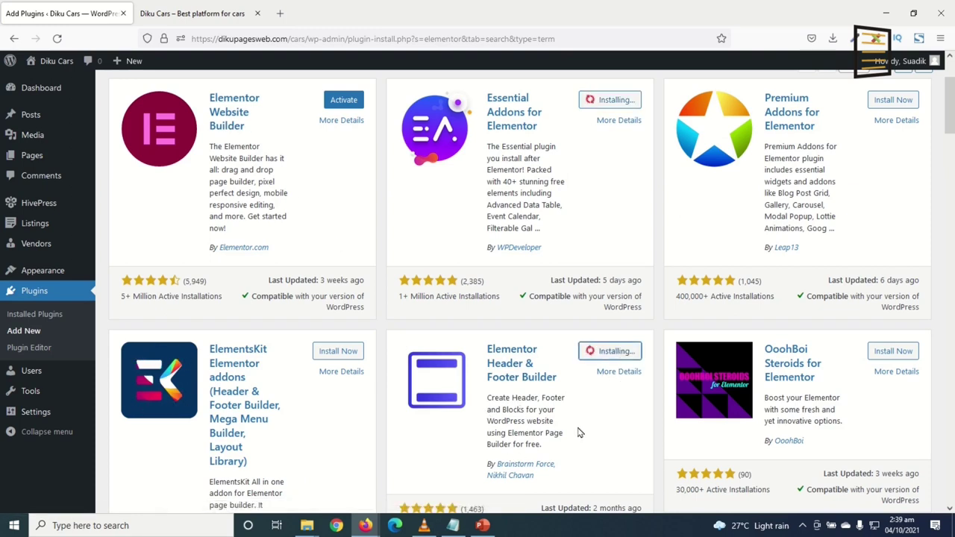
{"action": "scroll", "coordinate": [581, 433], "scroll_direction": "up", "scroll_amount": 1}
{"action": "scroll", "coordinate": [543, 404], "scroll_direction": "up", "scroll_amount": 1}
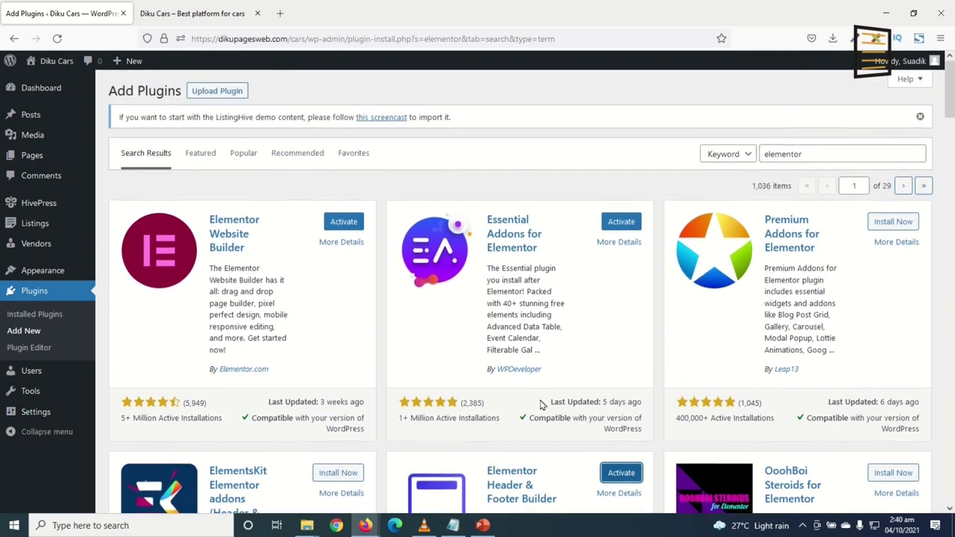
{"action": "left_click", "coordinate": [59, 316]}
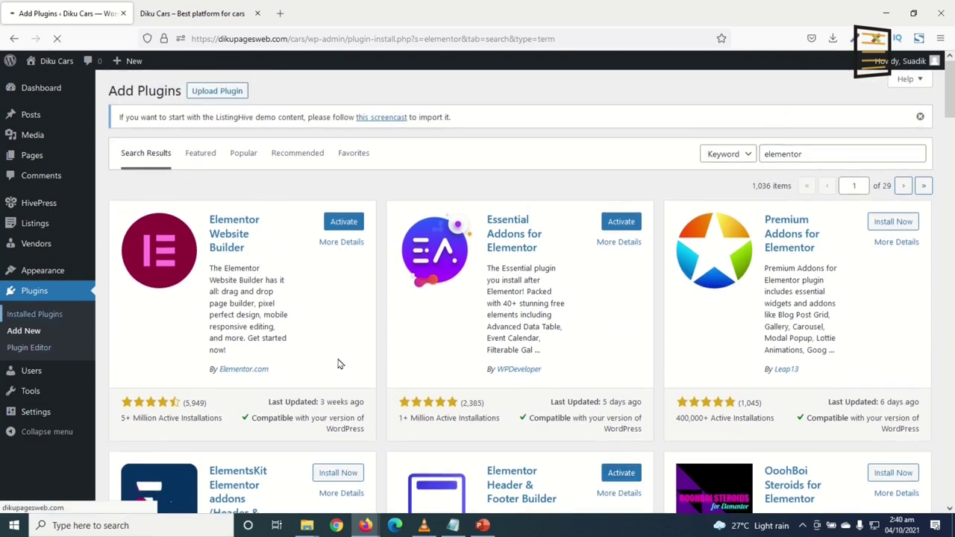
Tick Elementor, Header & Footer Builder, Essential Addons and WooCommerce, then bulk-activate them
{"action": "scroll", "coordinate": [151, 216], "scroll_direction": "down", "scroll_amount": 3}
{"action": "scroll", "coordinate": [150, 244], "scroll_direction": "up", "scroll_amount": 3}
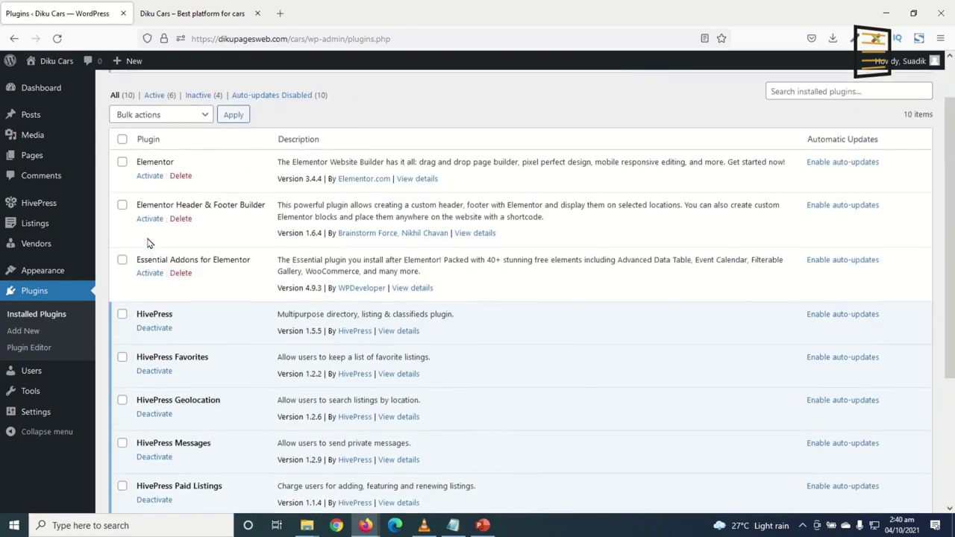
{"action": "left_click", "coordinate": [122, 219]}
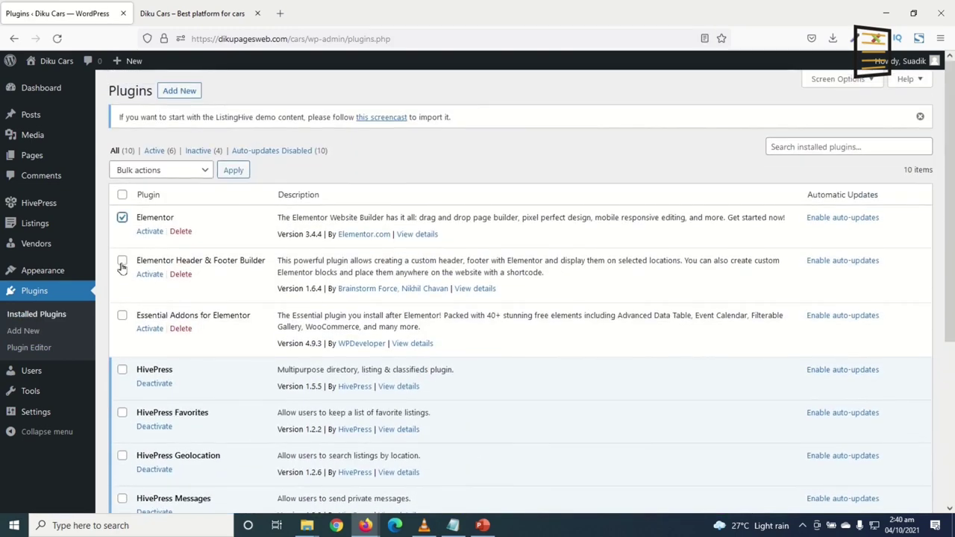
{"action": "left_click", "coordinate": [122, 262]}
{"action": "left_click", "coordinate": [122, 317]}
{"action": "scroll", "coordinate": [267, 327], "scroll_direction": "down", "scroll_amount": 5}
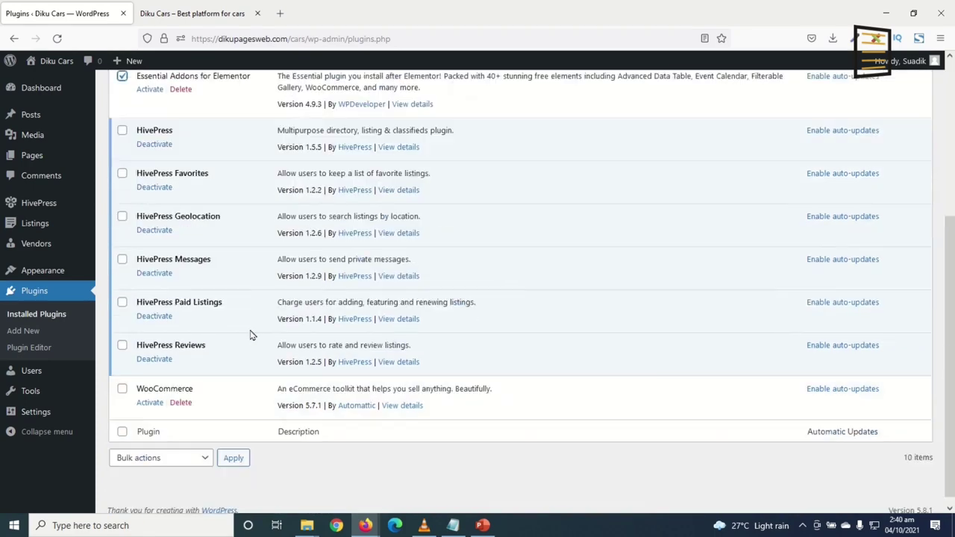
{"action": "left_click", "coordinate": [122, 381]}
{"action": "scroll", "coordinate": [358, 419], "scroll_direction": "up", "scroll_amount": 5}
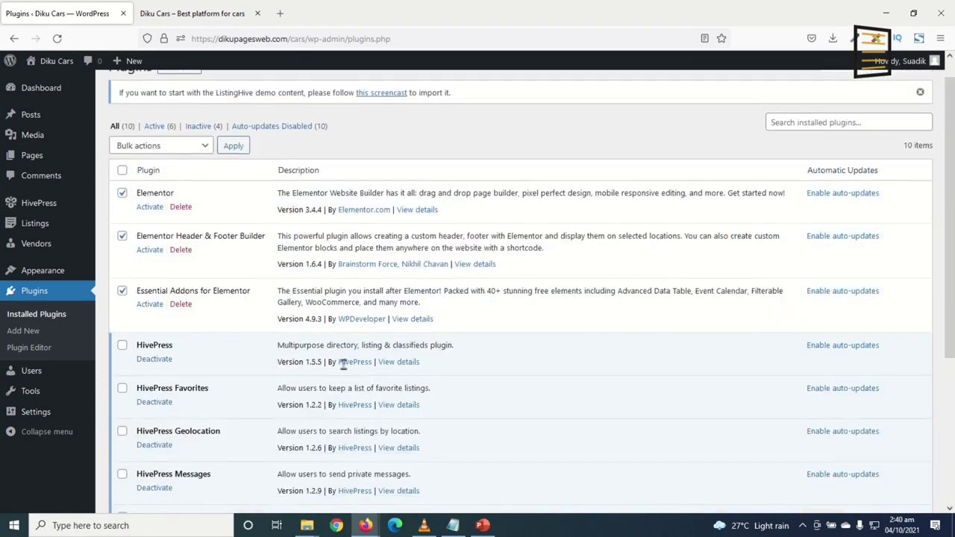
{"action": "left_click", "coordinate": [183, 172]}
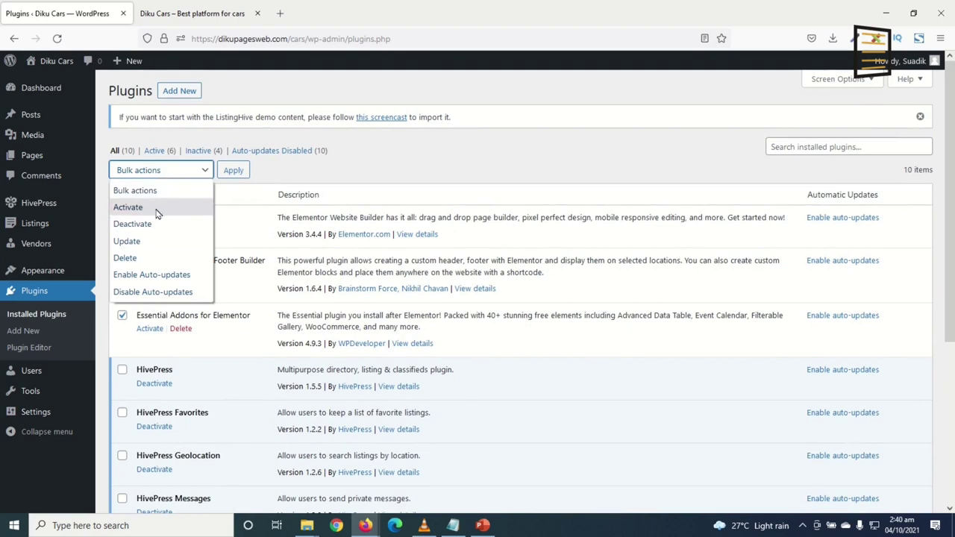
{"action": "left_click", "coordinate": [160, 207]}
{"action": "left_click", "coordinate": [232, 170]}
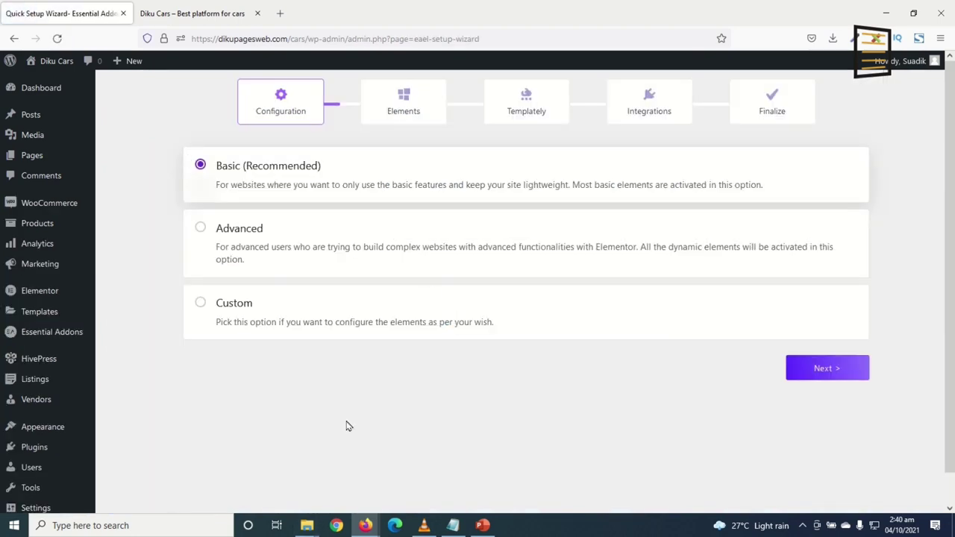
Leave the Essential Addons wizard and go to HivePress Settings via the sidebar flyout
{"action": "mouse_move", "coordinate": [50, 209]}
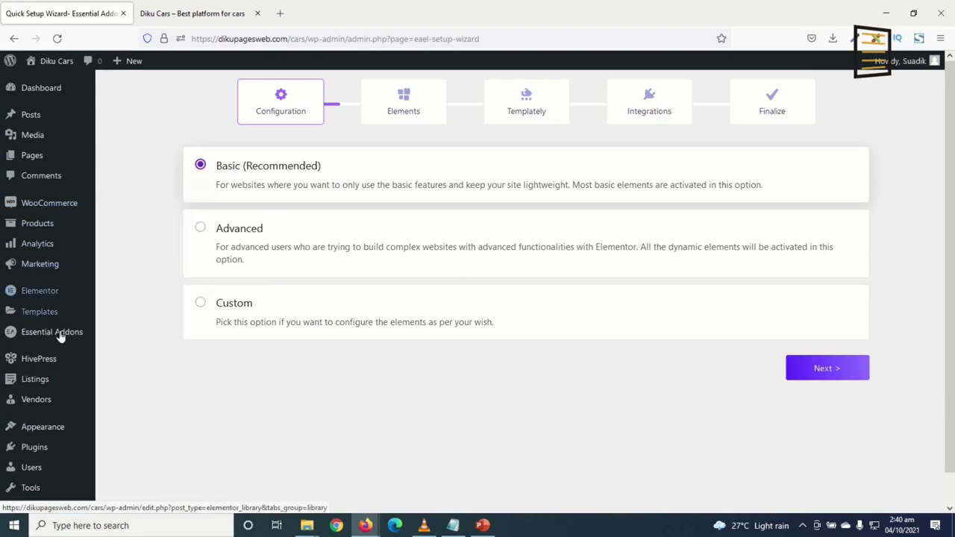
{"action": "mouse_move", "coordinate": [41, 299]}
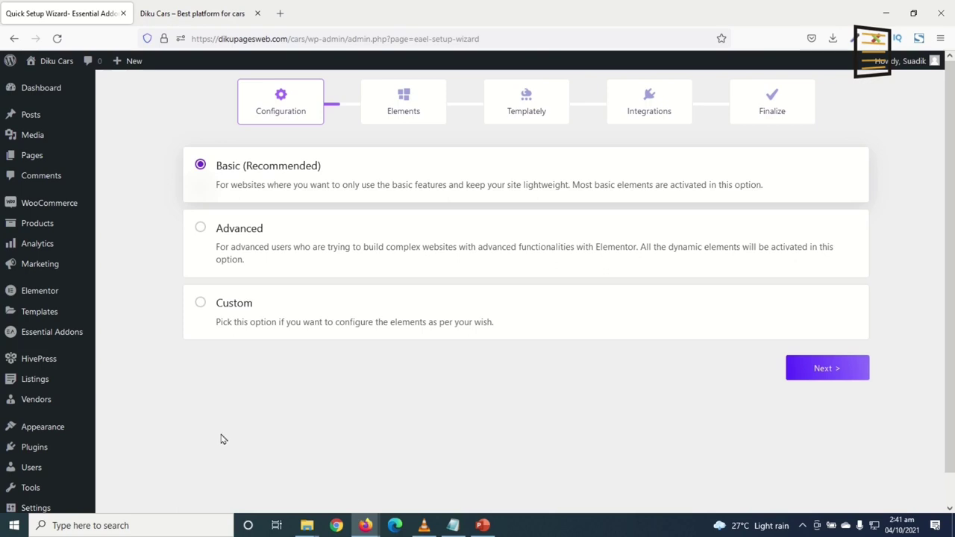
{"action": "mouse_move", "coordinate": [60, 367]}
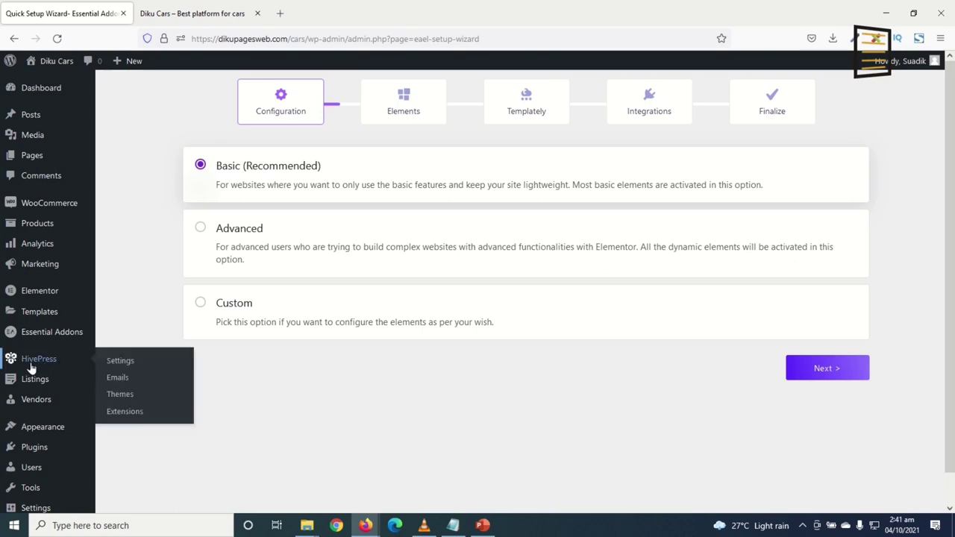
{"action": "left_click", "coordinate": [145, 371]}
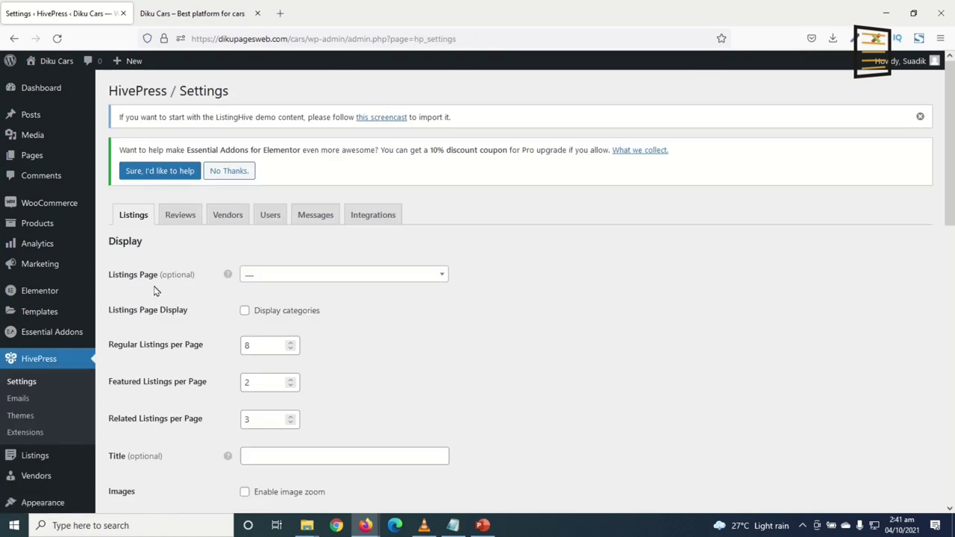
Review the Listings Page options and toggle the Display categories setting
{"action": "left_click", "coordinate": [284, 276]}
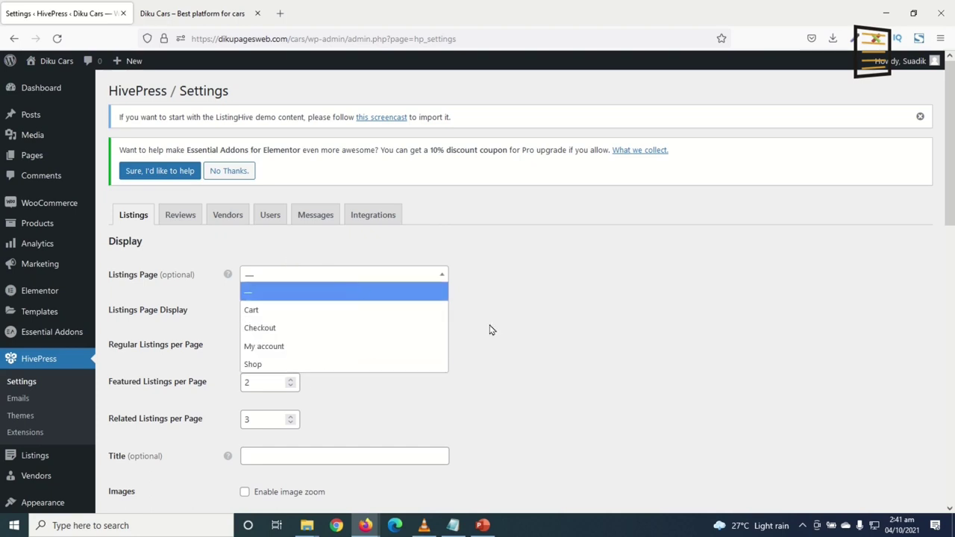
{"action": "left_click", "coordinate": [575, 340]}
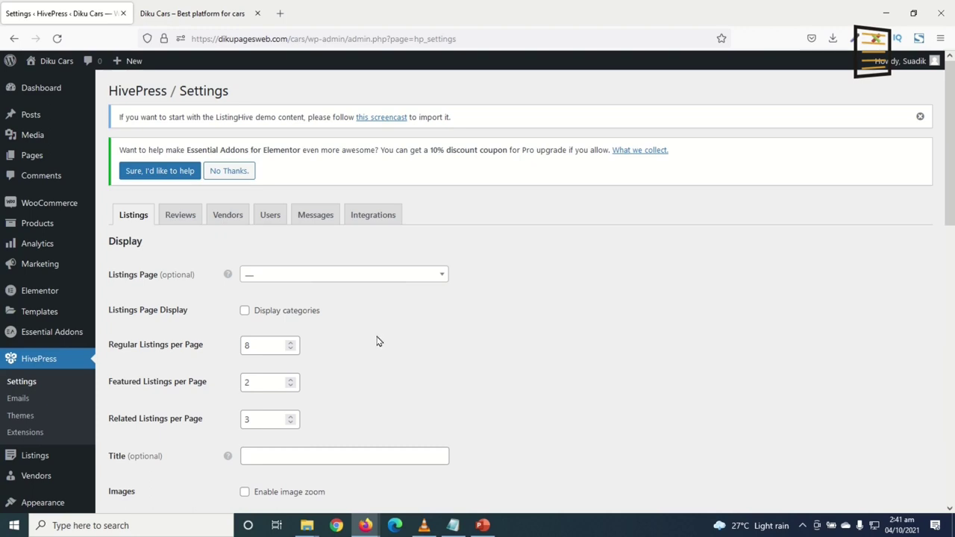
{"action": "left_click_drag", "start_coordinate": [115, 309], "coordinate": [198, 311]}
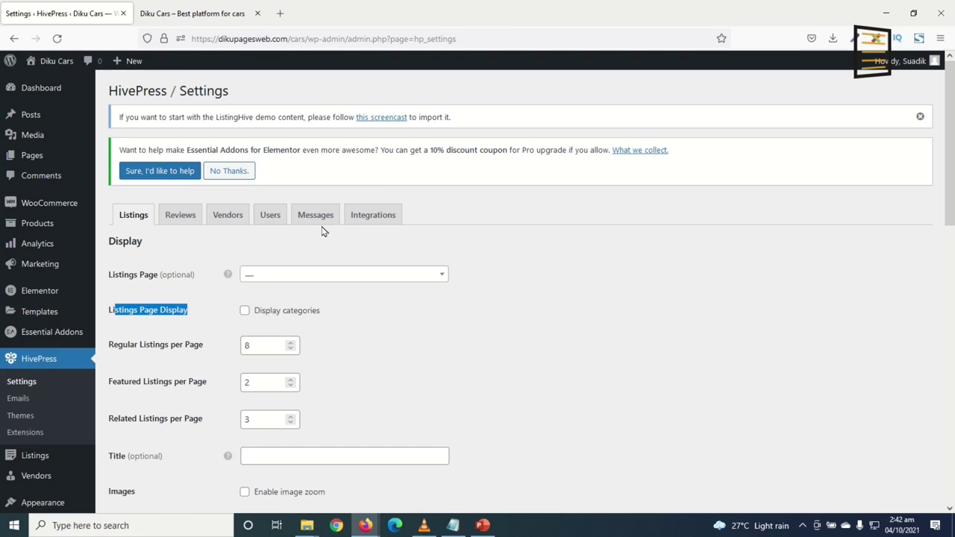
{"action": "left_click", "coordinate": [244, 312]}
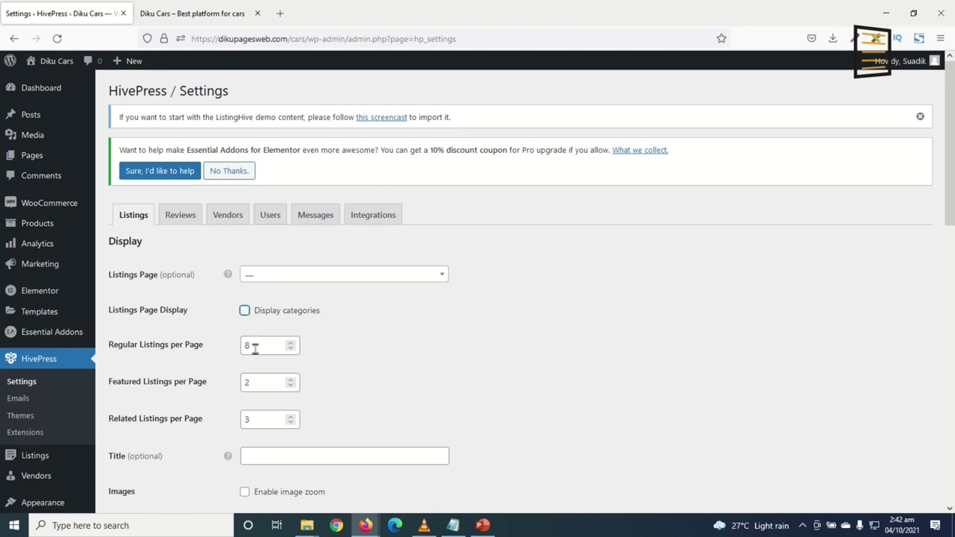
Change Featured Listings per Page from 2 to 4, keeping Regular 8 and Related 3
{"action": "left_click_drag", "start_coordinate": [256, 344], "coordinate": [204, 344]}
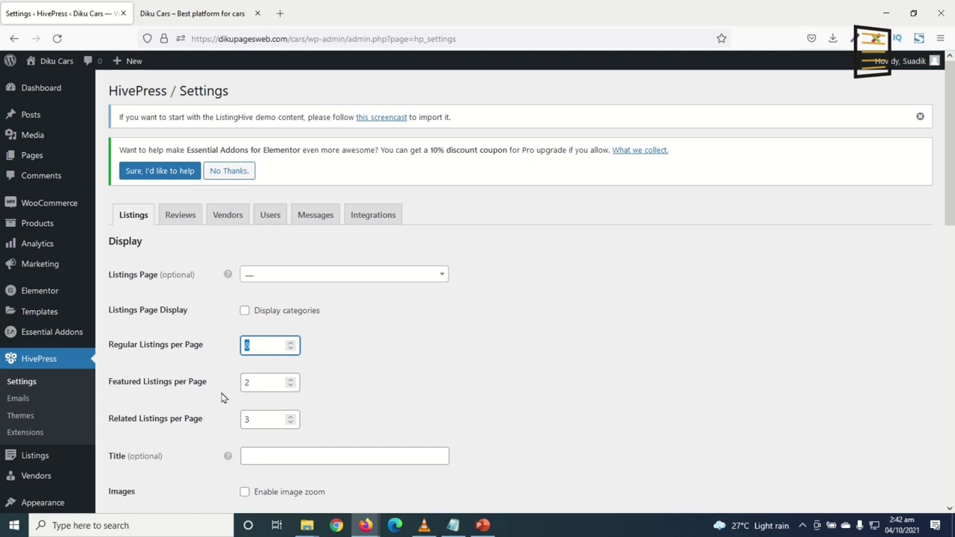
{"action": "left_click_drag", "start_coordinate": [266, 384], "coordinate": [198, 388]}
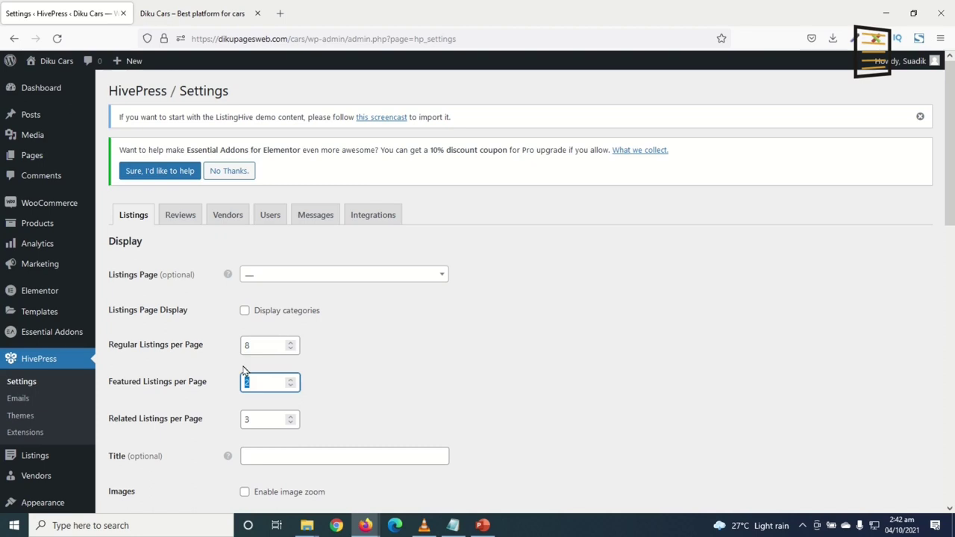
{"action": "left_click", "coordinate": [233, 365]}
{"action": "left_click", "coordinate": [261, 419]}
{"action": "scroll", "coordinate": [335, 412], "scroll_direction": "down", "scroll_amount": 3}
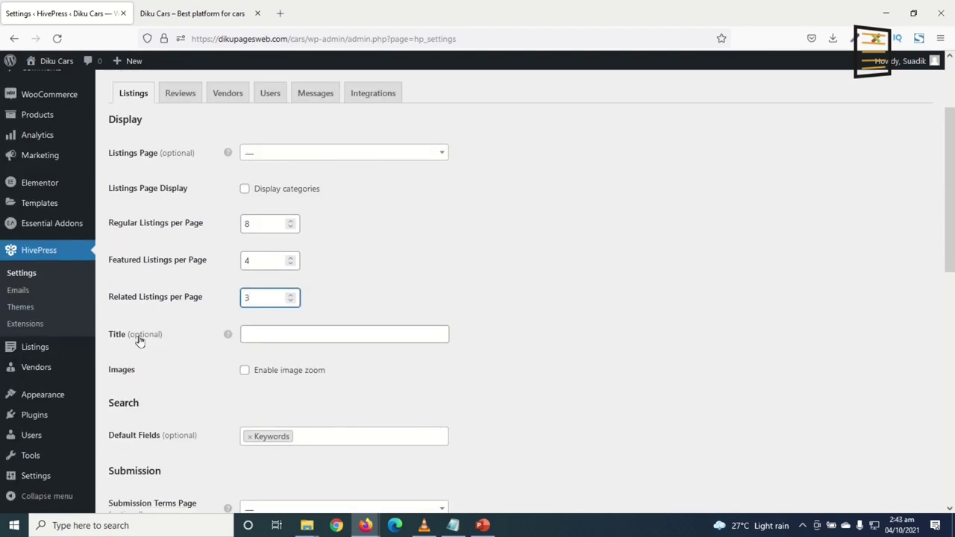
{"action": "mouse_move", "coordinate": [230, 338]}
{"action": "left_click", "coordinate": [295, 338]}
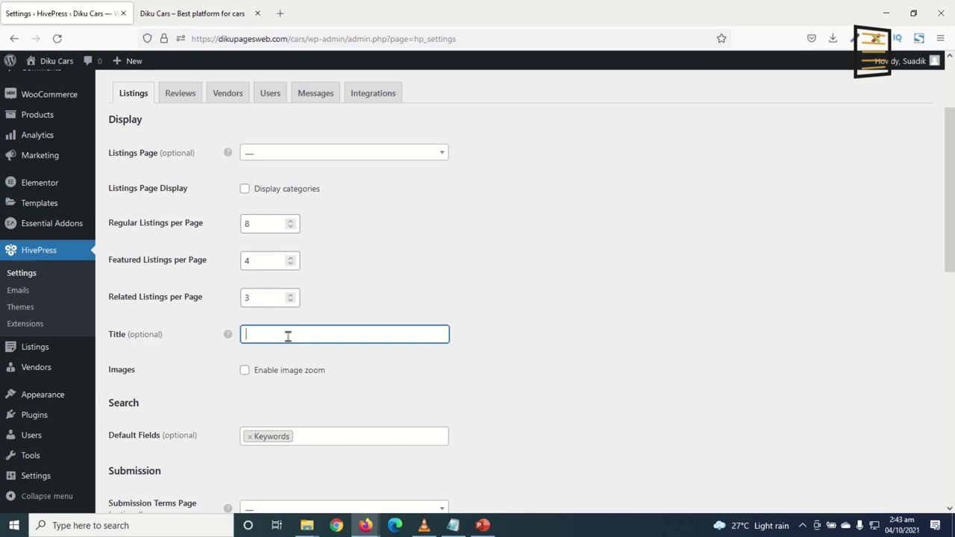
{"action": "left_click", "coordinate": [200, 14]}
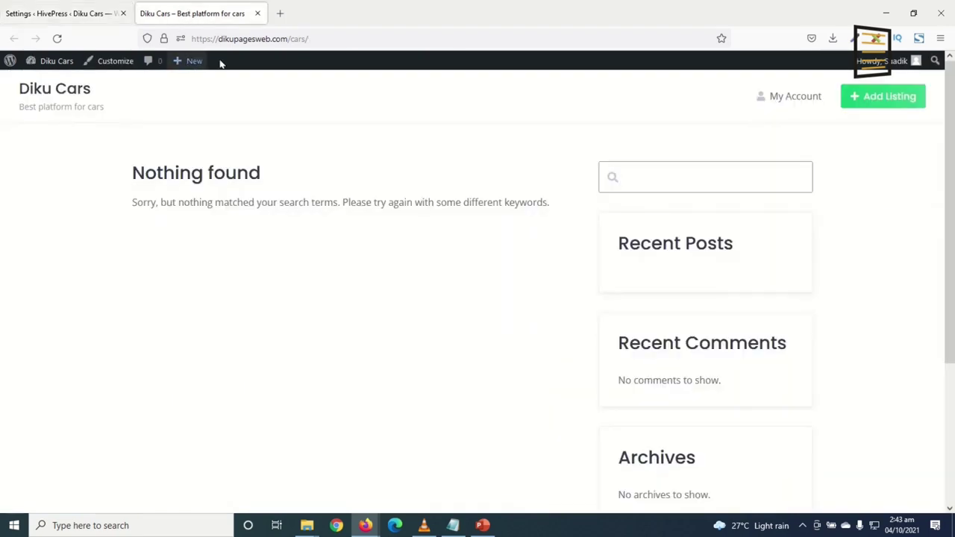
{"action": "left_click", "coordinate": [327, 38]}
{"action": "left_click", "coordinate": [329, 38]}
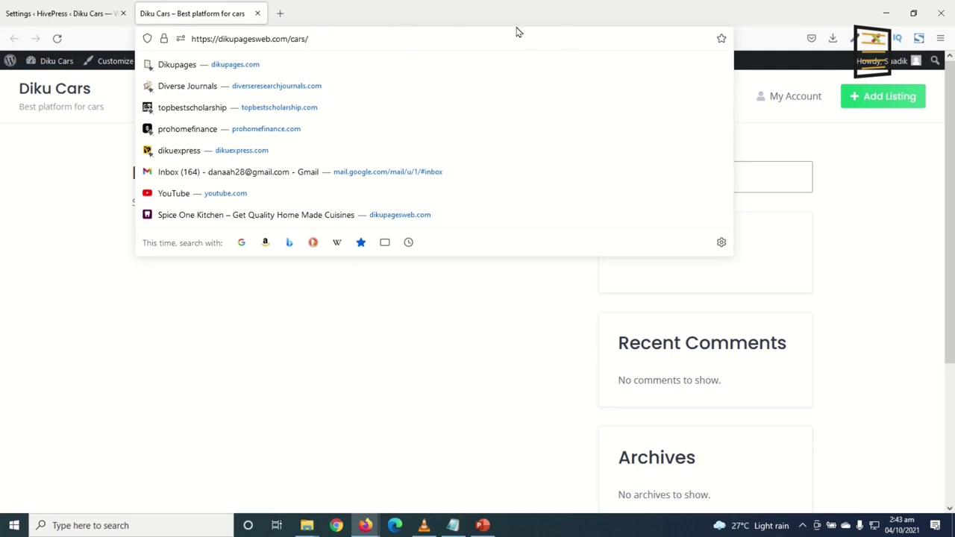
{"action": "left_click", "coordinate": [56, 12]}
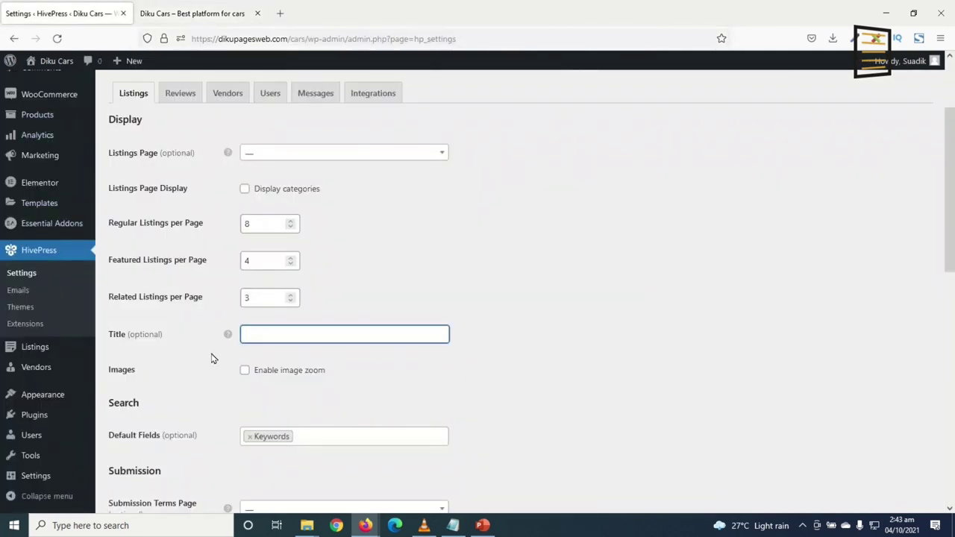
Turn on image zoom for listing images
{"action": "mouse_move", "coordinate": [229, 335]}
{"action": "left_click", "coordinate": [244, 373]}
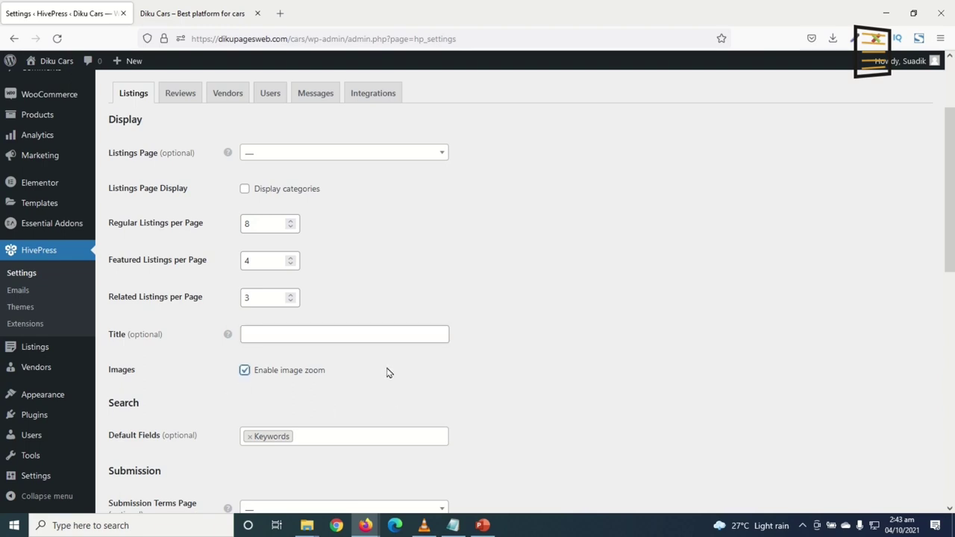
{"action": "scroll", "coordinate": [221, 351], "scroll_direction": "down", "scroll_amount": 2}
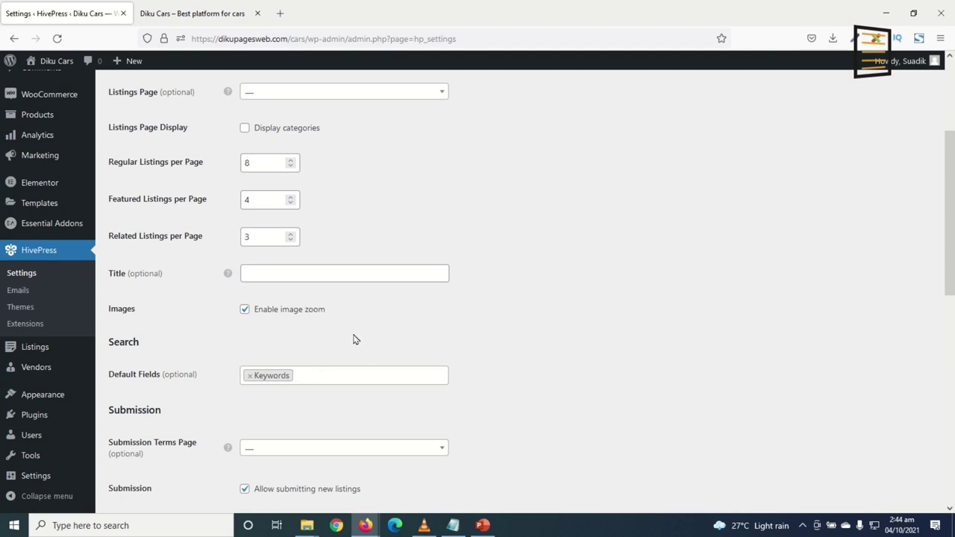
Add Categories to the search Default Fields alongside Keywords, leaving the submission terms page unset
{"action": "left_click", "coordinate": [328, 377]}
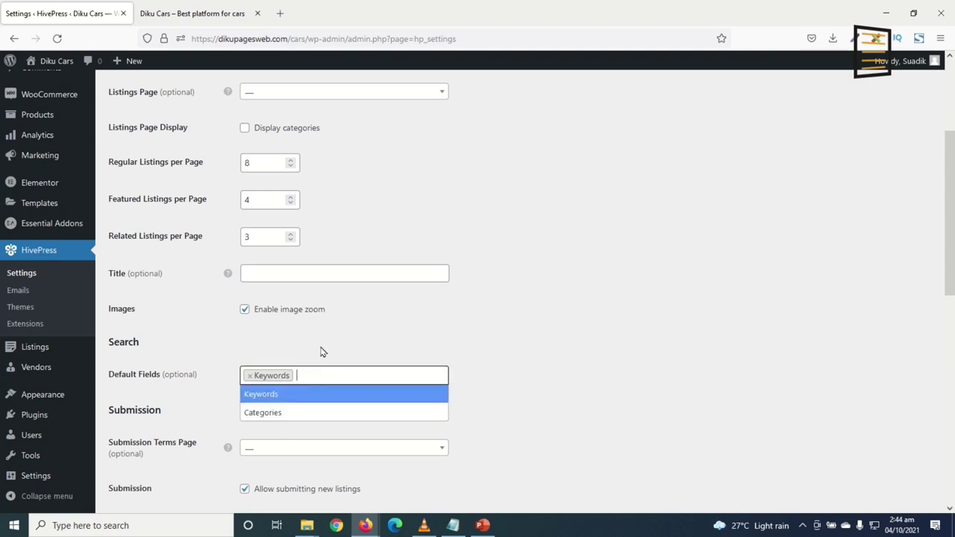
{"action": "left_click", "coordinate": [271, 417]}
{"action": "scroll", "coordinate": [321, 418], "scroll_direction": "down", "scroll_amount": 3}
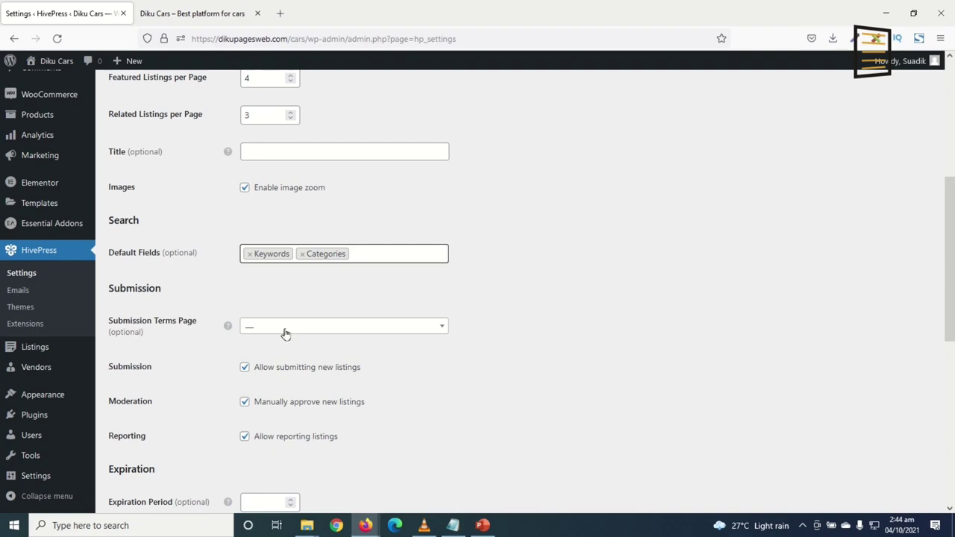
{"action": "left_click", "coordinate": [257, 329]}
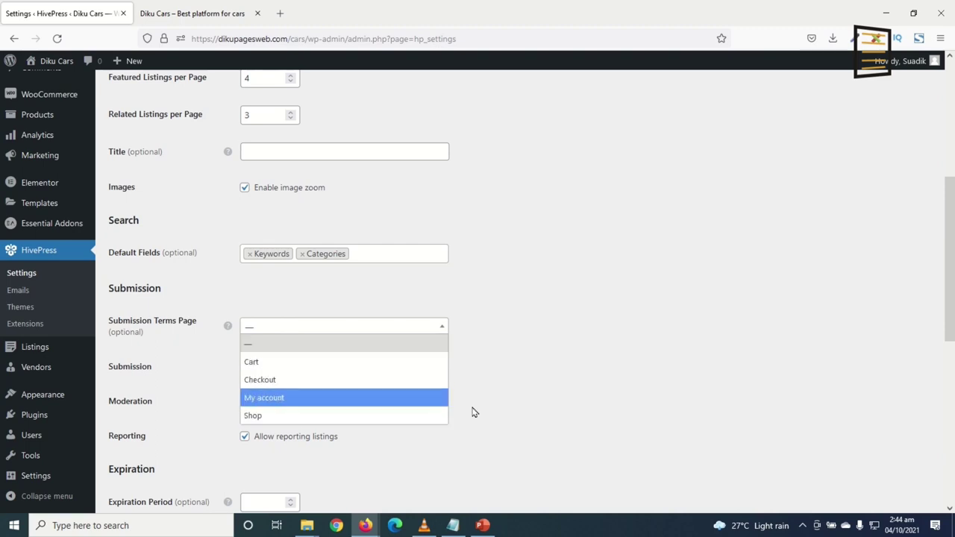
{"action": "left_click", "coordinate": [541, 382]}
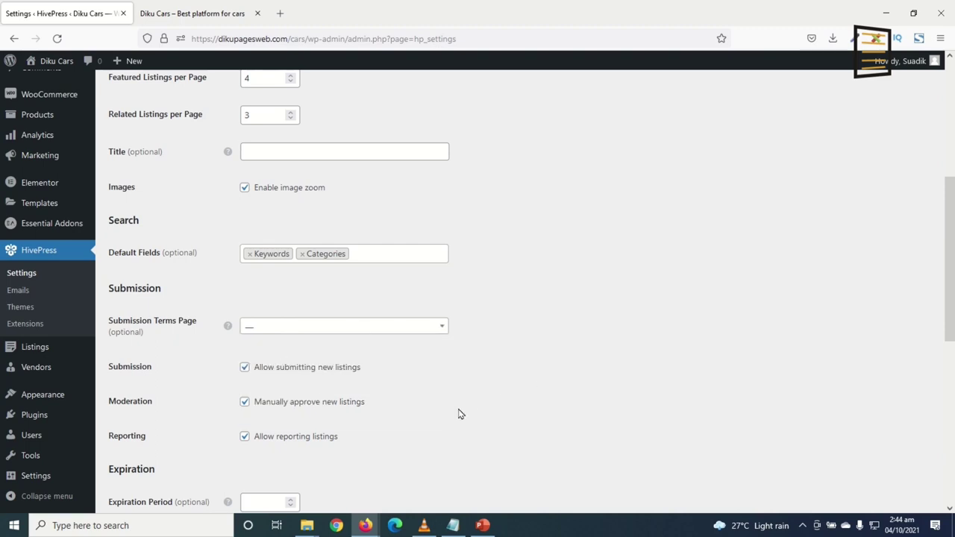
{"action": "scroll", "coordinate": [456, 416], "scroll_direction": "down", "scroll_amount": 3}
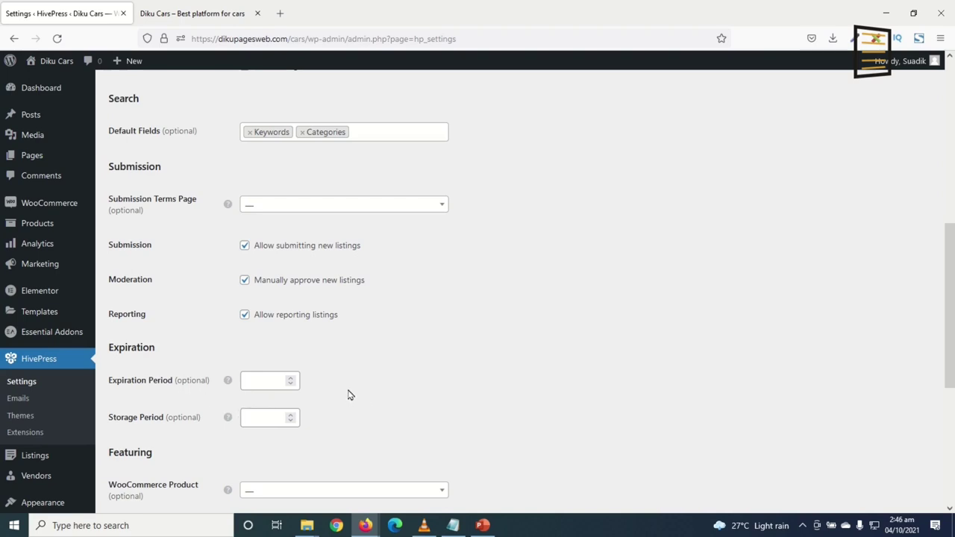
Enter a 30-day Expiration Period and 45-day Storage Period; the WooCommerce product list is empty
{"action": "left_click", "coordinate": [266, 383]}
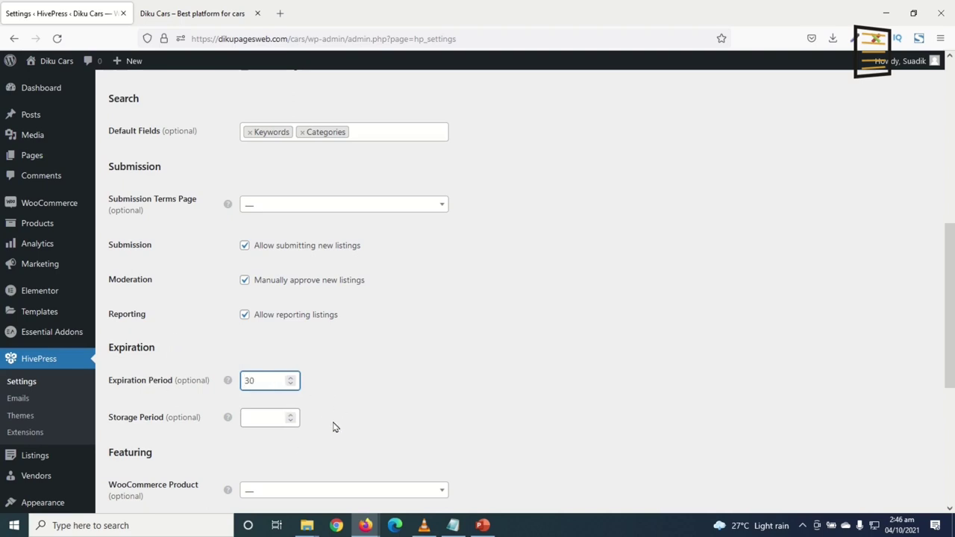
{"action": "left_click", "coordinate": [264, 420]}
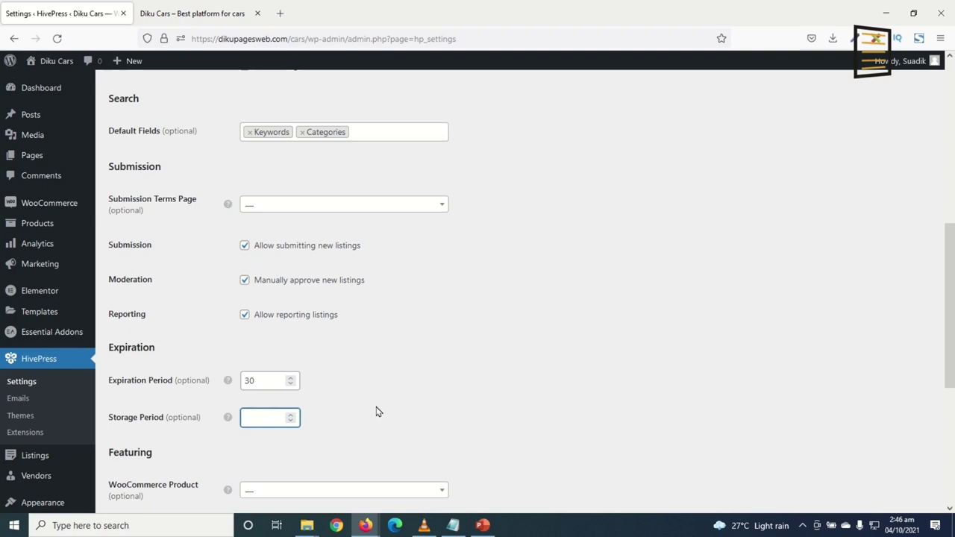
{"action": "scroll", "coordinate": [377, 410], "scroll_direction": "down", "scroll_amount": 3}
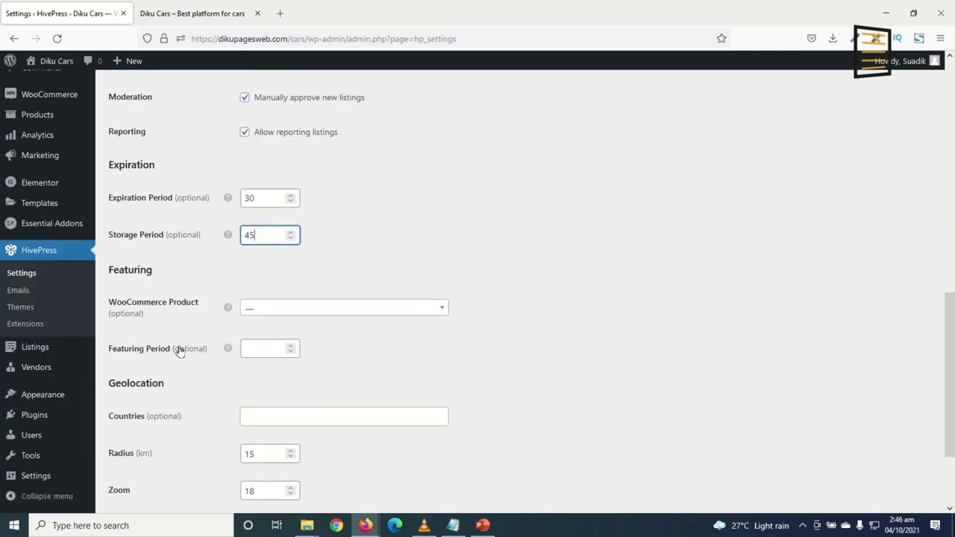
{"action": "scroll", "coordinate": [180, 347], "scroll_direction": "up", "scroll_amount": 7}
{"action": "scroll", "coordinate": [179, 351], "scroll_direction": "up", "scroll_amount": 3}
{"action": "scroll", "coordinate": [154, 329], "scroll_direction": "down", "scroll_amount": 1}
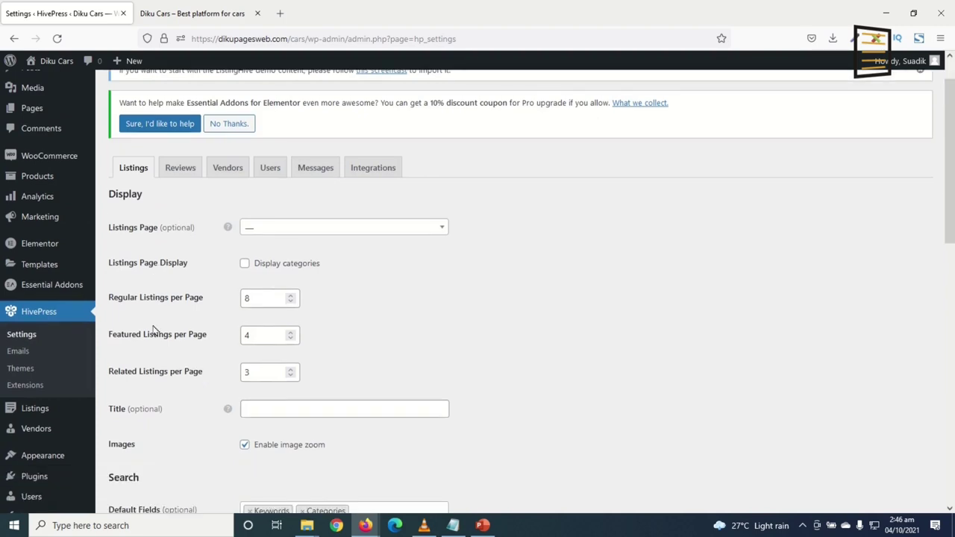
{"action": "scroll", "coordinate": [206, 344], "scroll_direction": "down", "scroll_amount": 8}
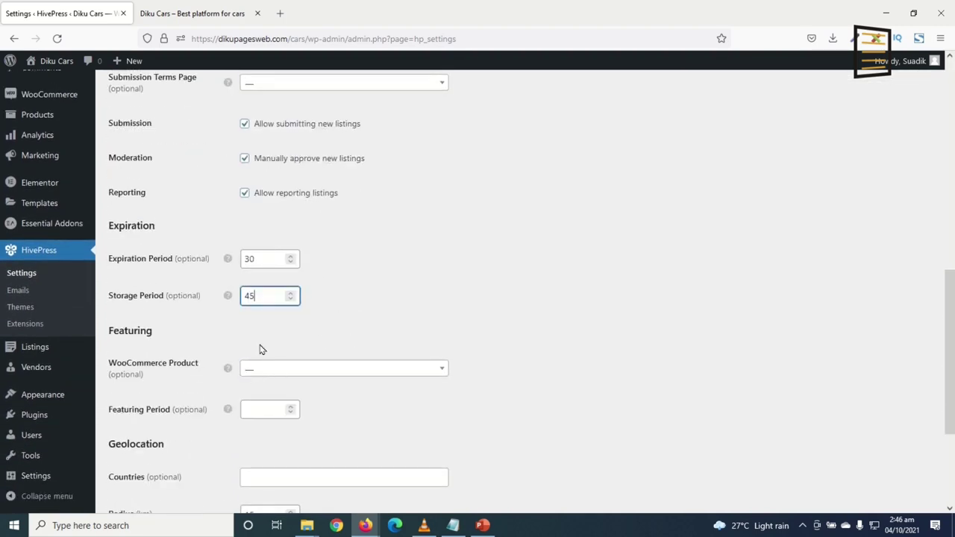
{"action": "scroll", "coordinate": [237, 375], "scroll_direction": "down", "scroll_amount": 1}
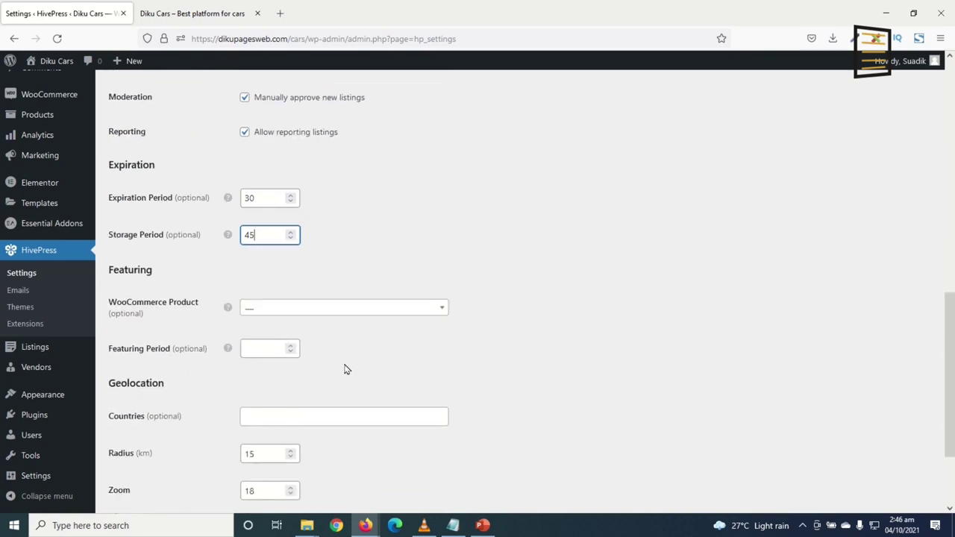
{"action": "left_click", "coordinate": [278, 315]}
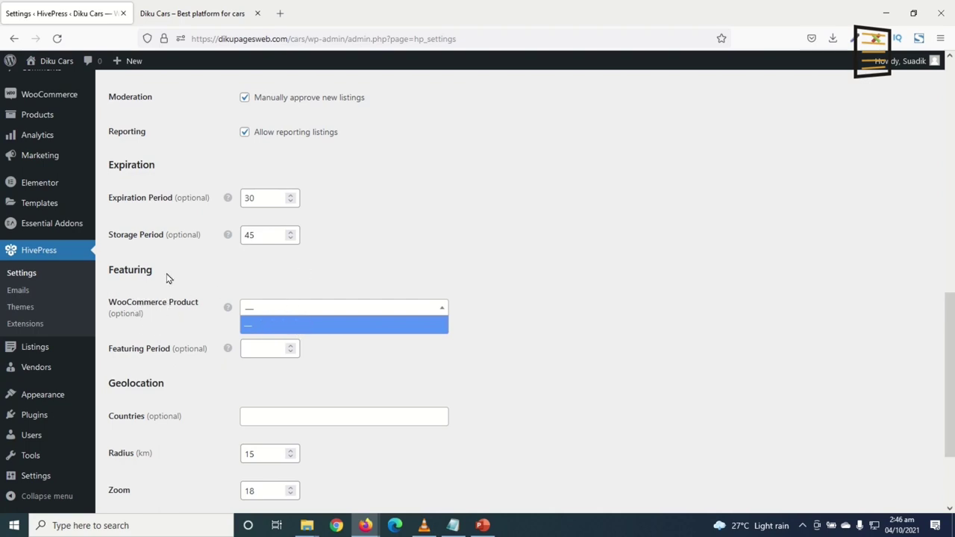
{"action": "left_click", "coordinate": [494, 245]}
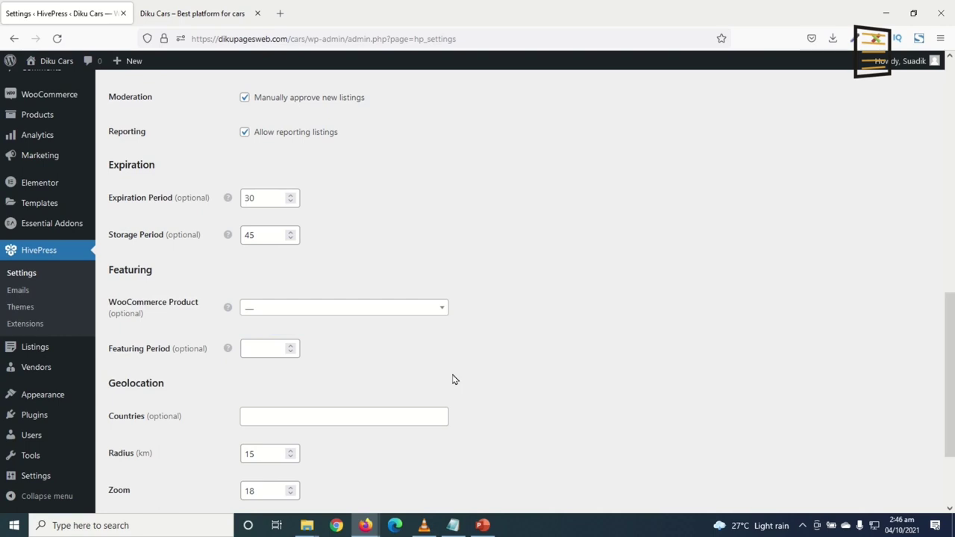
Add Ghana as the only geolocation country
{"action": "scroll", "coordinate": [280, 381], "scroll_direction": "down", "scroll_amount": 3}
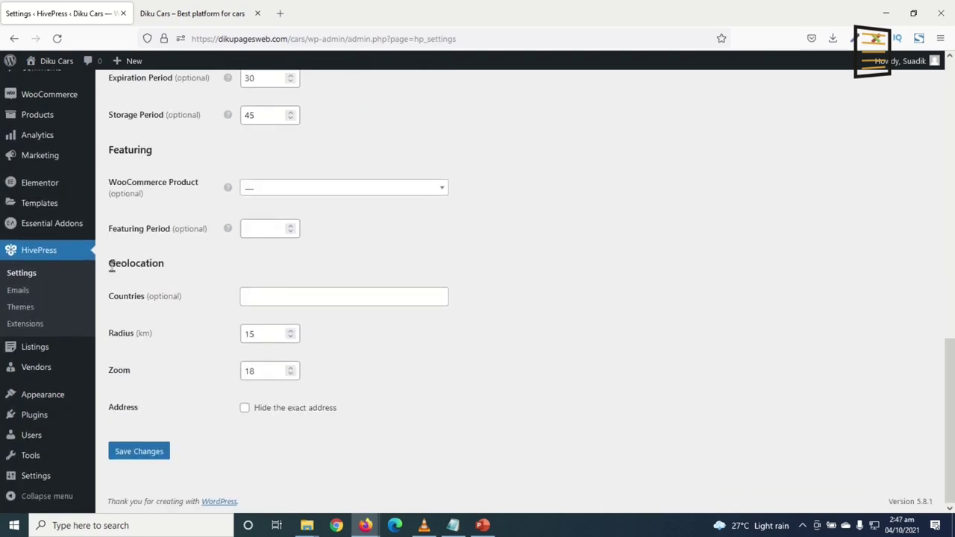
{"action": "left_click", "coordinate": [262, 297]}
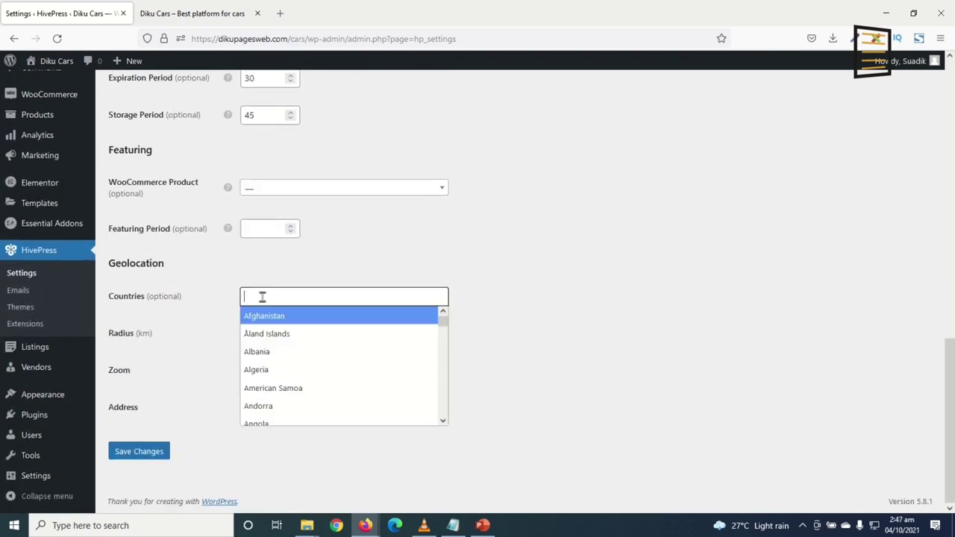
{"action": "scroll", "coordinate": [342, 358], "scroll_direction": "down", "scroll_amount": 5}
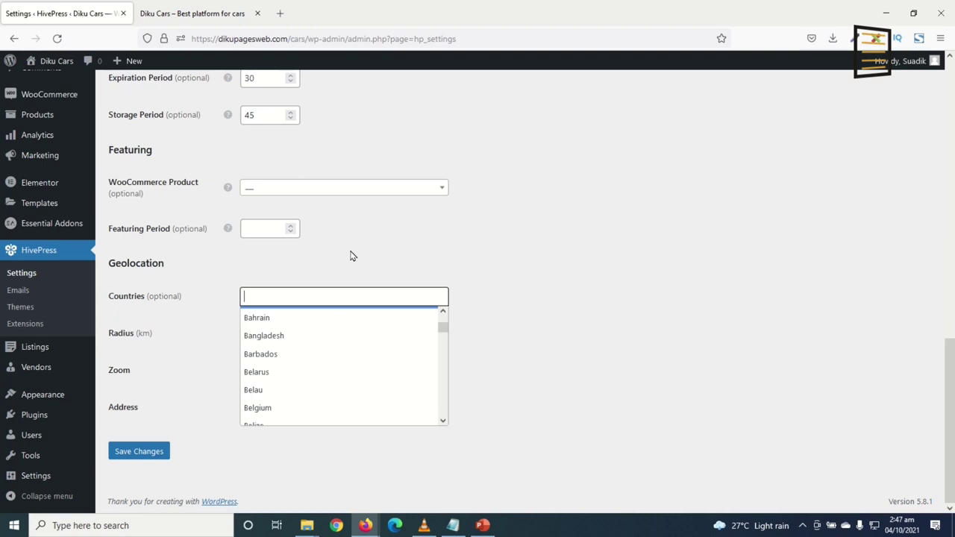
{"action": "type", "text": "ghana"}
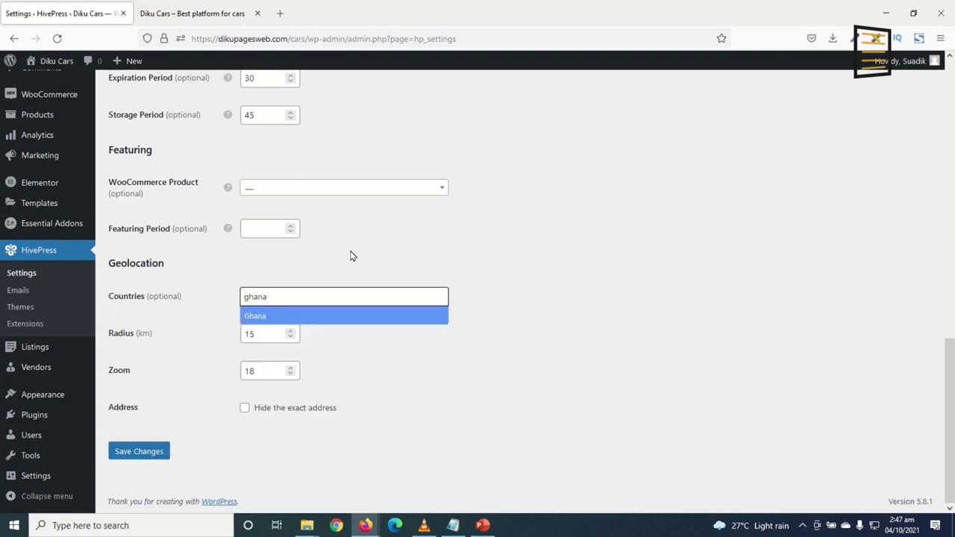
{"action": "left_click", "coordinate": [276, 319]}
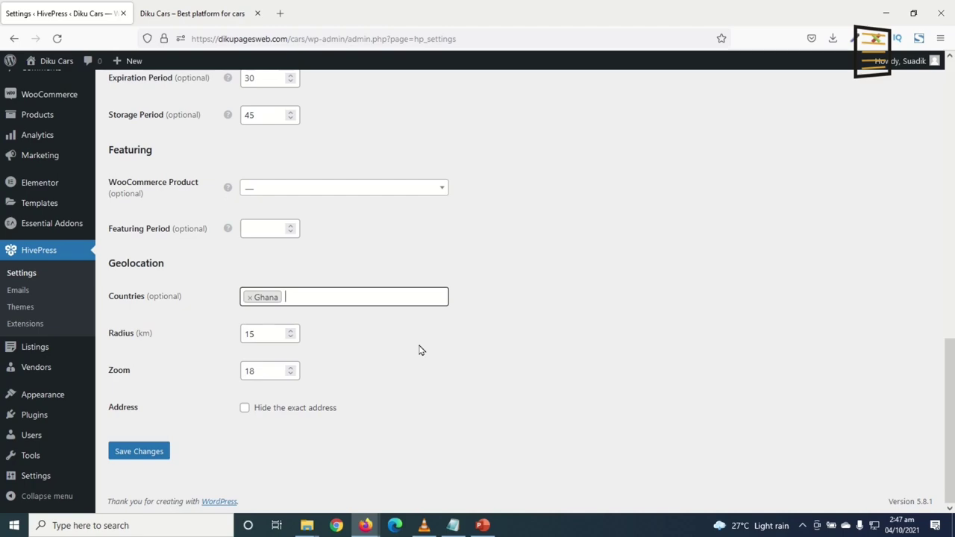
Save the listing settings and bring up the Reviews settings
{"action": "scroll", "coordinate": [512, 385], "scroll_direction": "up", "scroll_amount": 15}
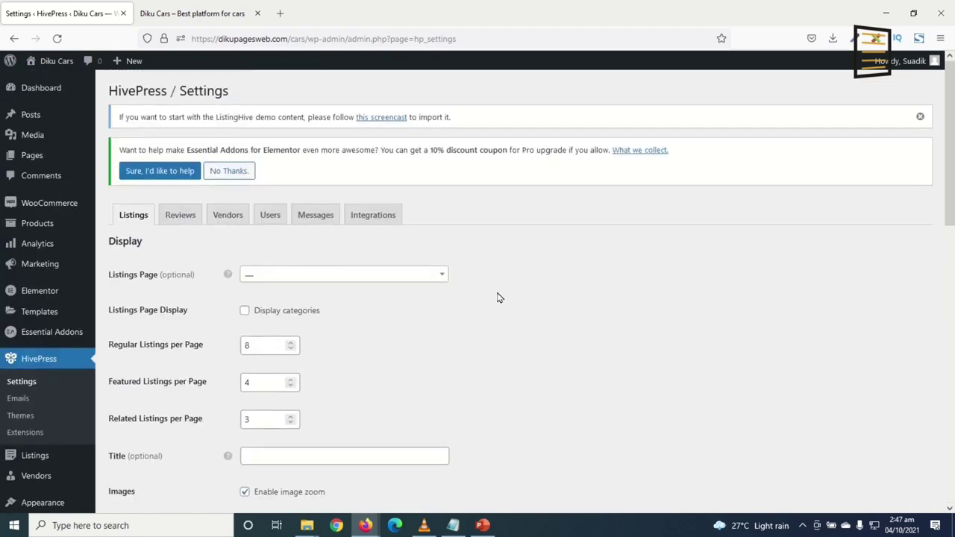
{"action": "scroll", "coordinate": [499, 292], "scroll_direction": "down", "scroll_amount": 15}
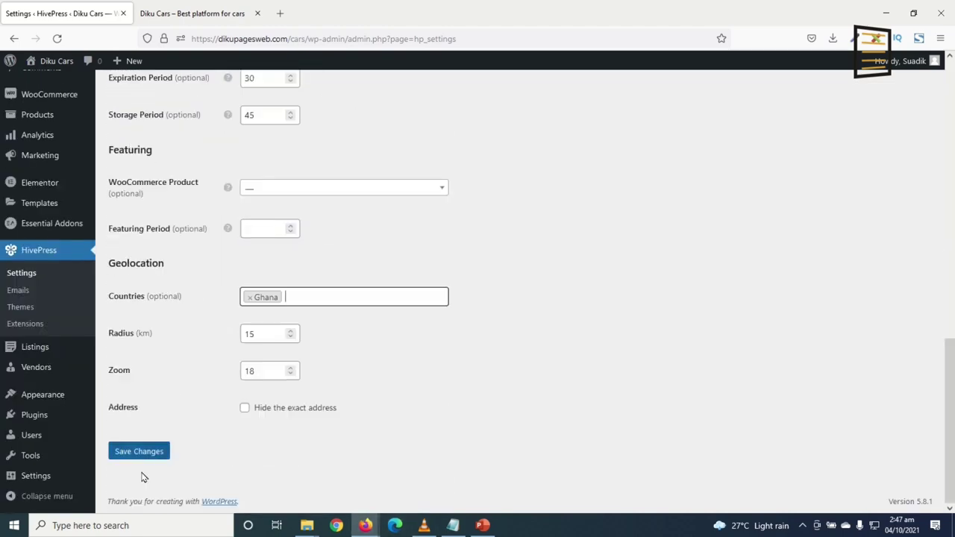
{"action": "left_click", "coordinate": [135, 451]}
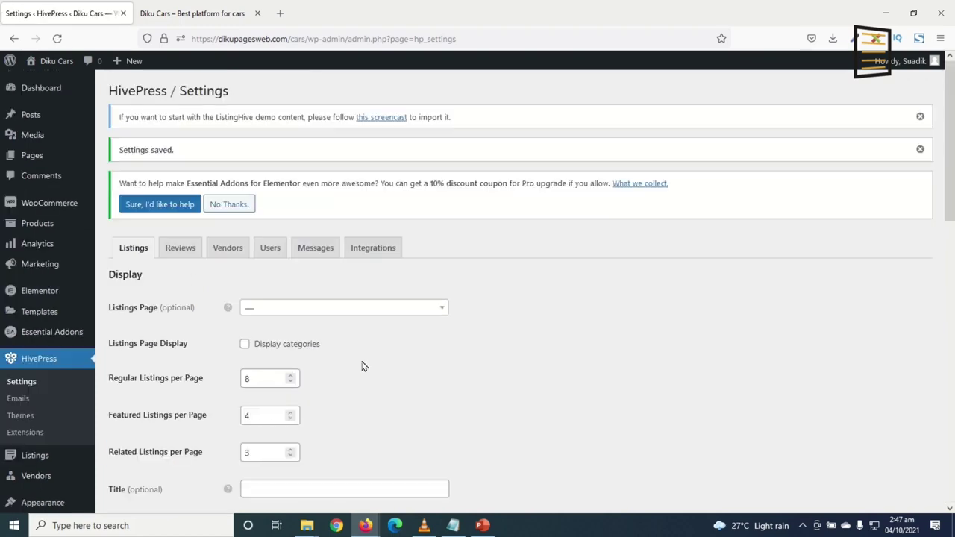
{"action": "left_click", "coordinate": [183, 251]}
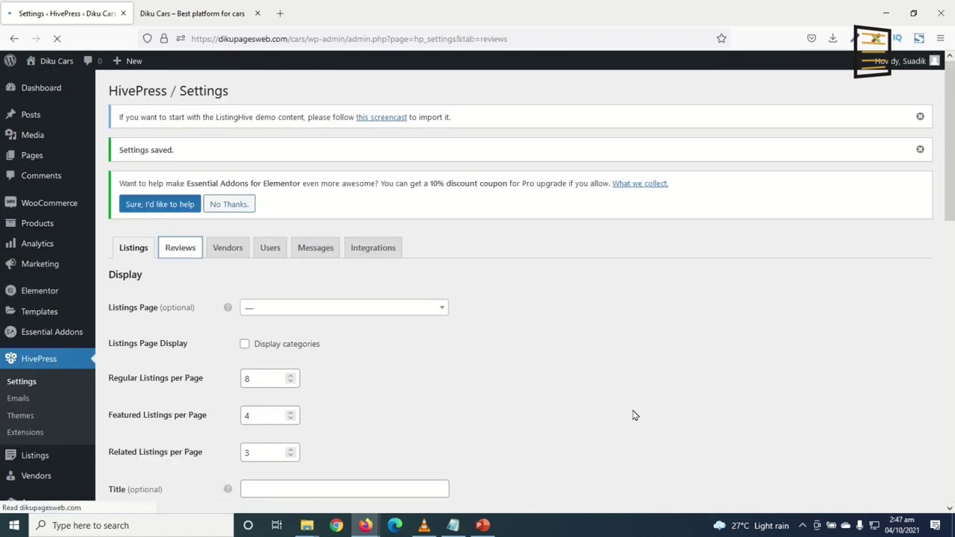
Allow users to submit multiple reviews and save the review settings
{"action": "left_click", "coordinate": [278, 277]}
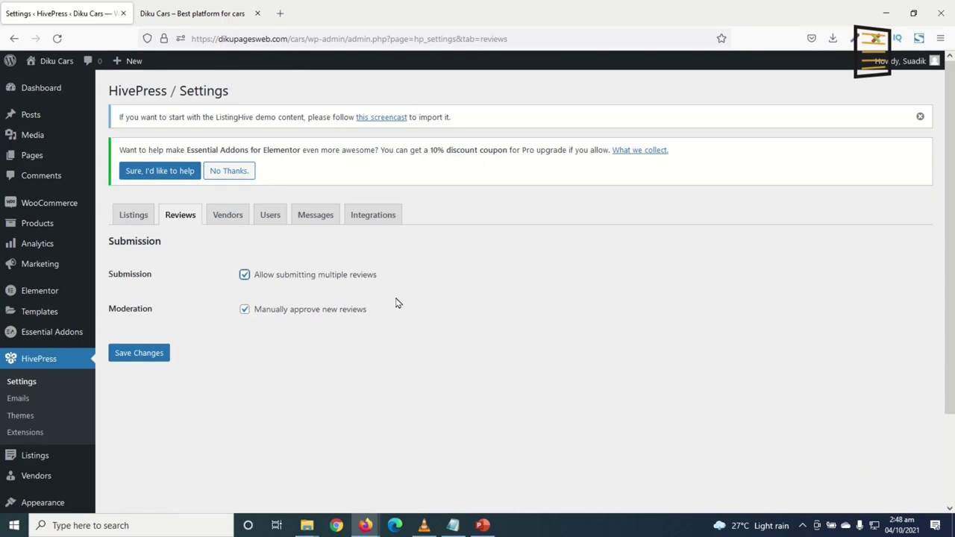
{"action": "left_click", "coordinate": [142, 356]}
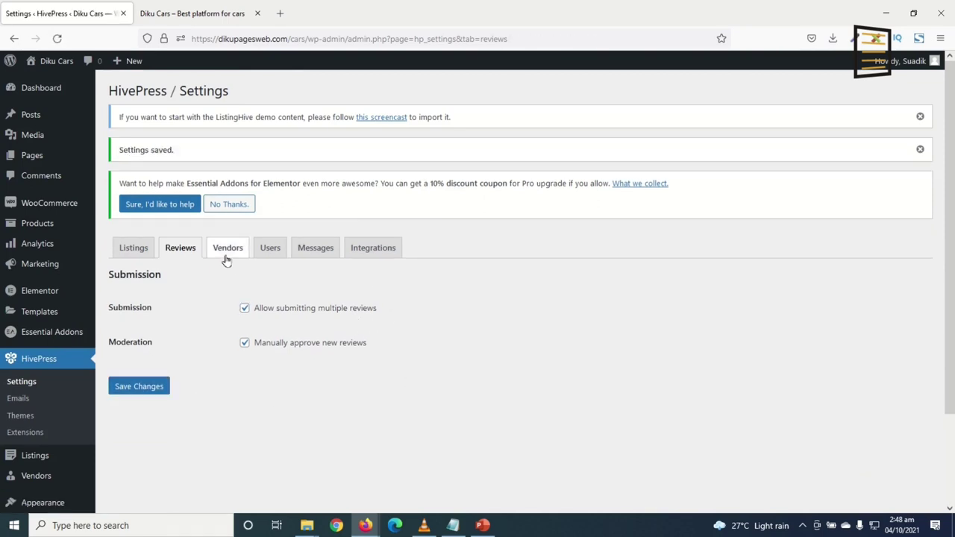
{"action": "left_click", "coordinate": [226, 252]}
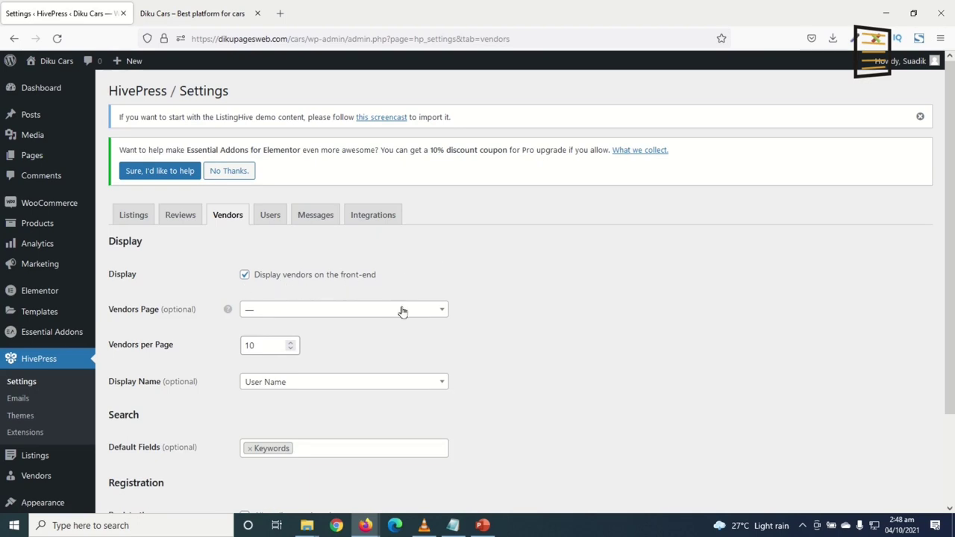
Inspect the vendors page, vendors-per-page (10), display name and search field options, leaving them unchanged
{"action": "left_click", "coordinate": [347, 312]}
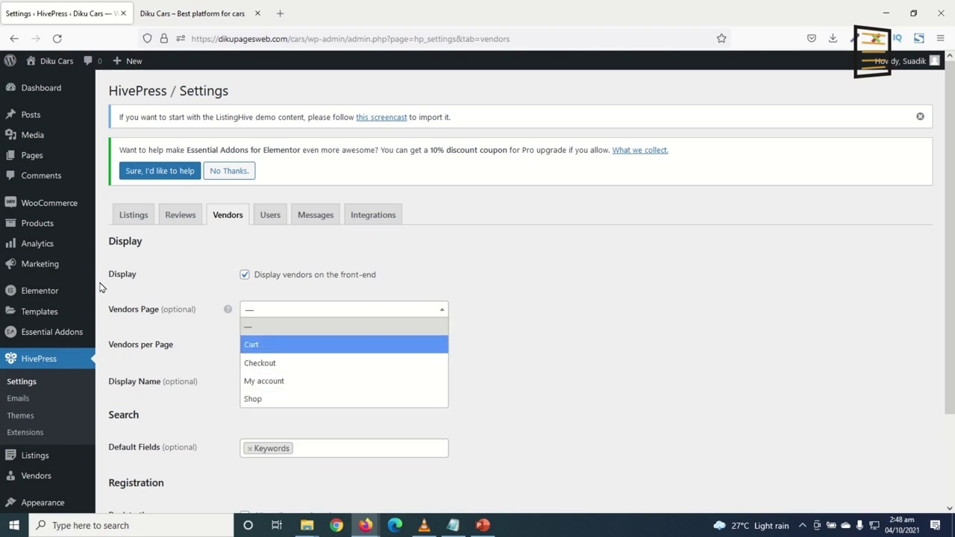
{"action": "mouse_move", "coordinate": [228, 308]}
{"action": "left_click", "coordinate": [177, 271]}
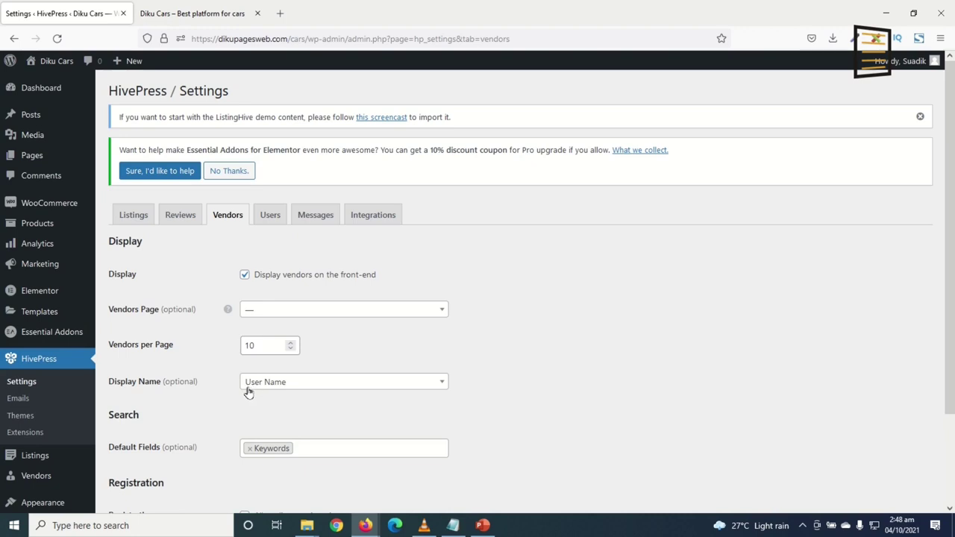
{"action": "double_click", "coordinate": [270, 344]}
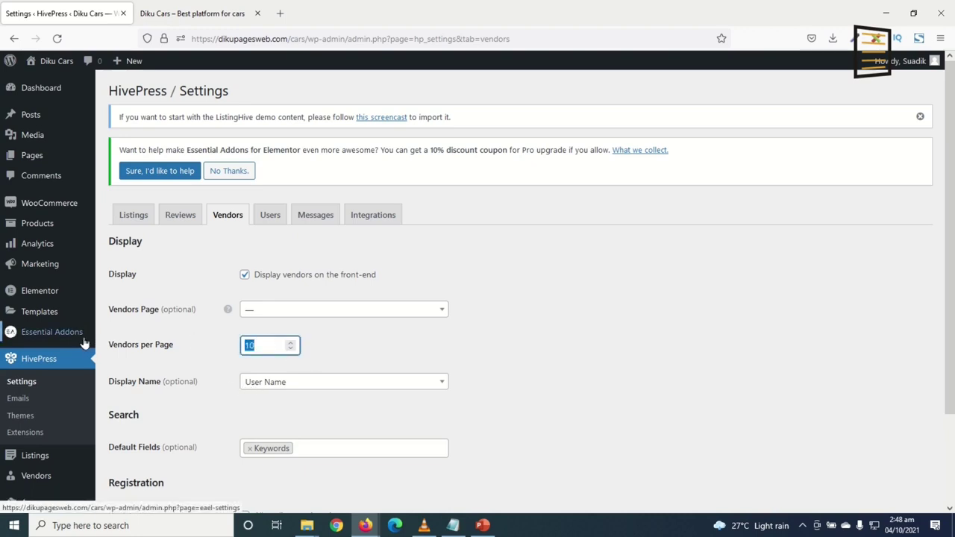
{"action": "left_click", "coordinate": [272, 344]}
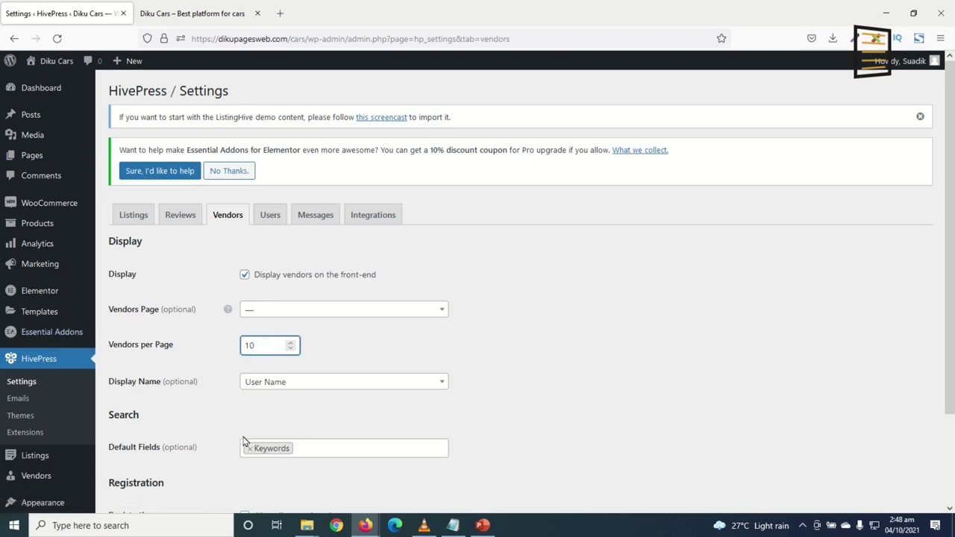
{"action": "left_click", "coordinate": [317, 386]}
{"action": "left_click", "coordinate": [317, 387]}
{"action": "left_click", "coordinate": [317, 387]}
{"action": "left_click", "coordinate": [317, 386]}
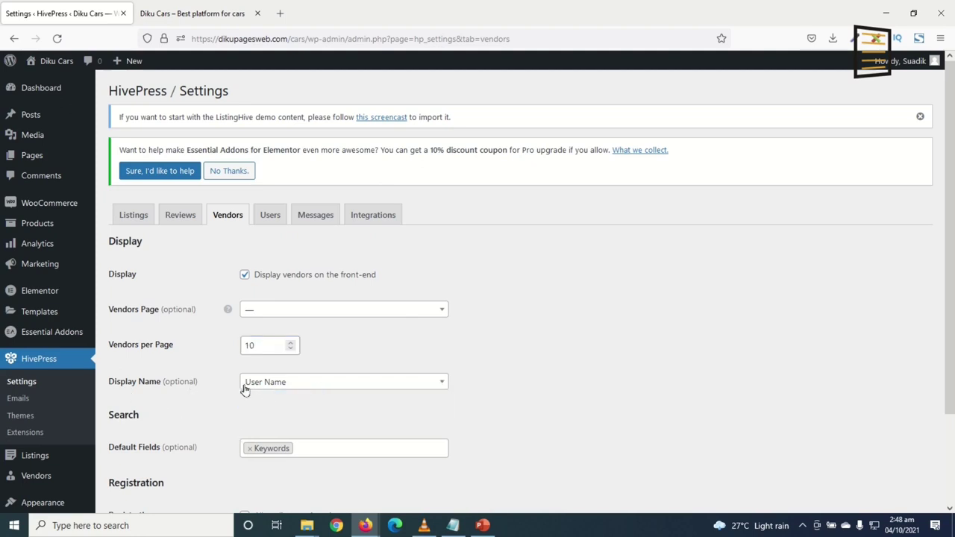
{"action": "scroll", "coordinate": [185, 448], "scroll_direction": "down", "scroll_amount": 3}
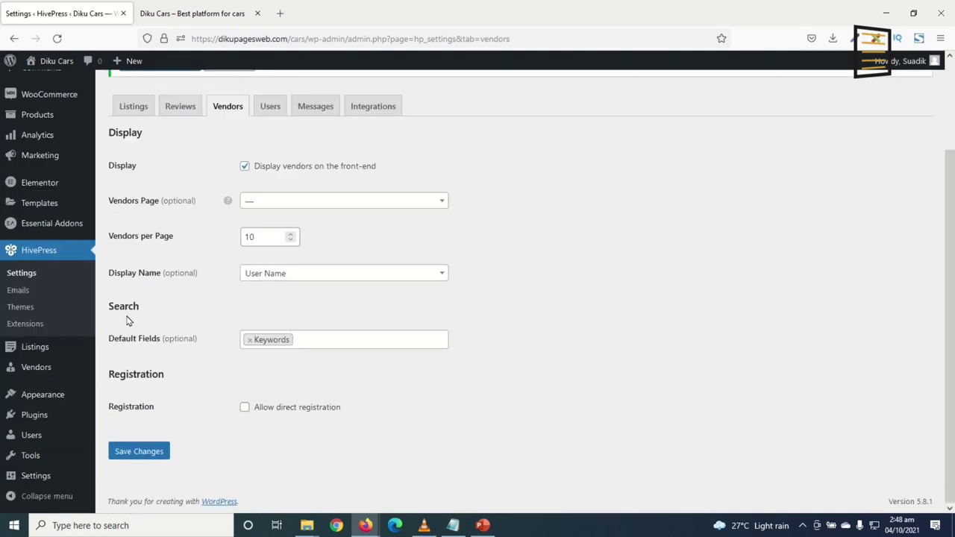
{"action": "left_click", "coordinate": [340, 340]}
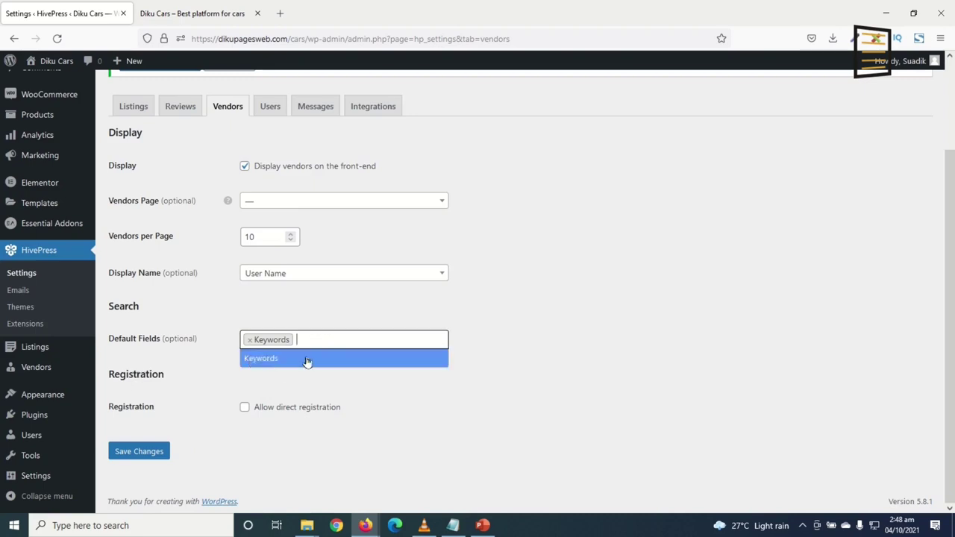
{"action": "left_click", "coordinate": [355, 459]}
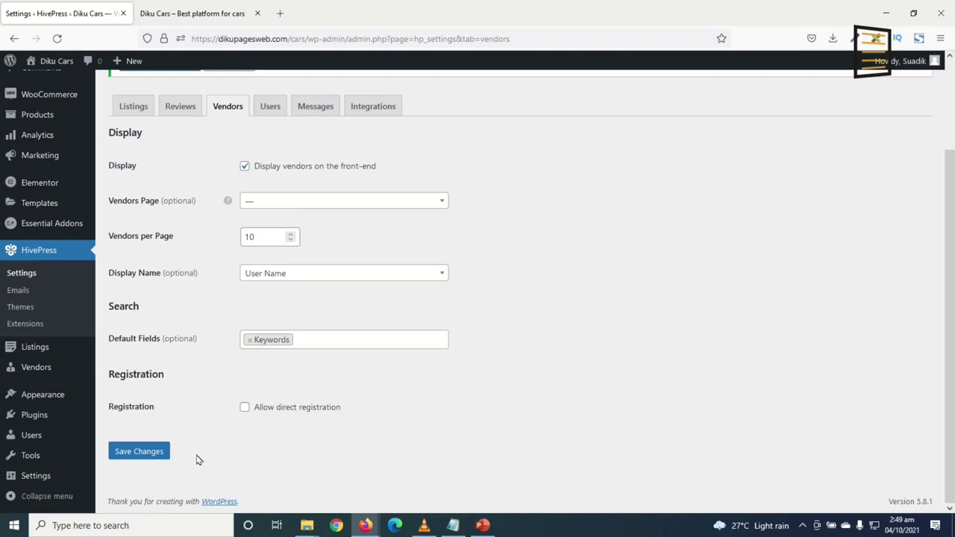
Enable direct vendor registration and save the vendor settings
{"action": "left_click", "coordinate": [245, 407]}
{"action": "left_click", "coordinate": [146, 455]}
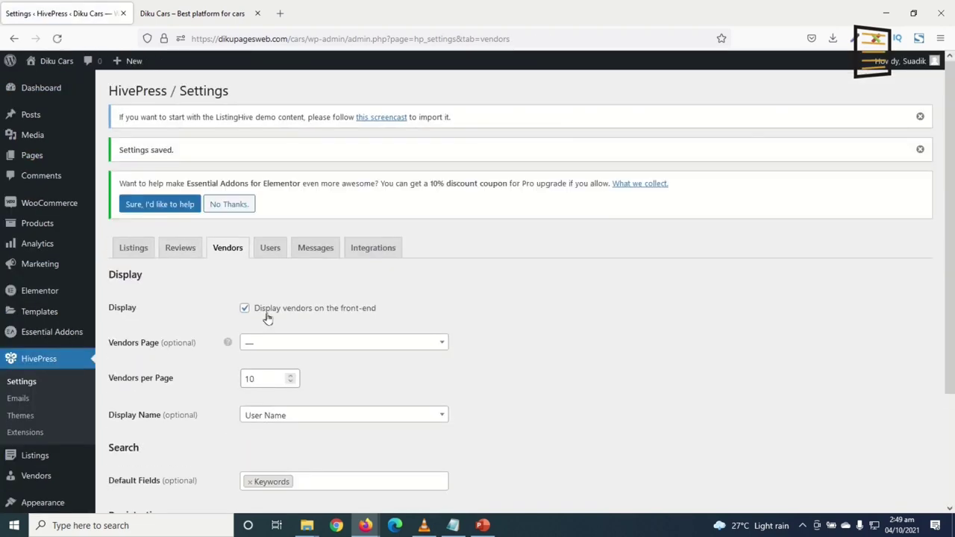
{"action": "left_click", "coordinate": [270, 249]}
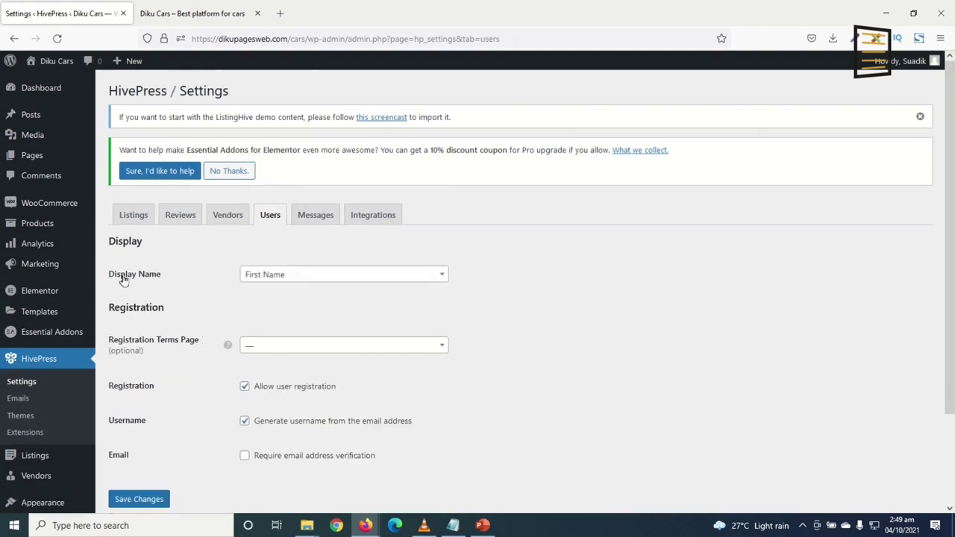
Review the user display name and terms page options, keeping First Name as the display name
{"action": "left_click", "coordinate": [292, 275]}
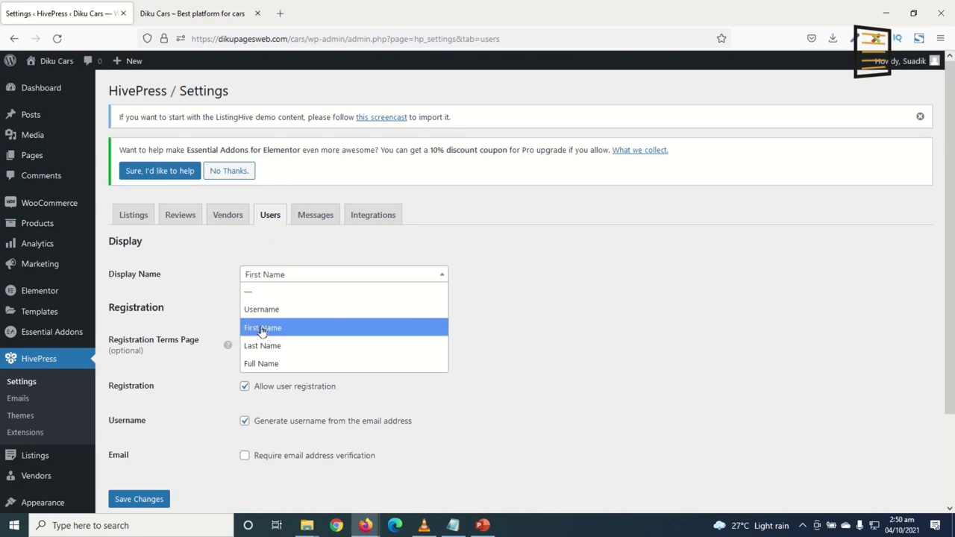
{"action": "left_click", "coordinate": [300, 366]}
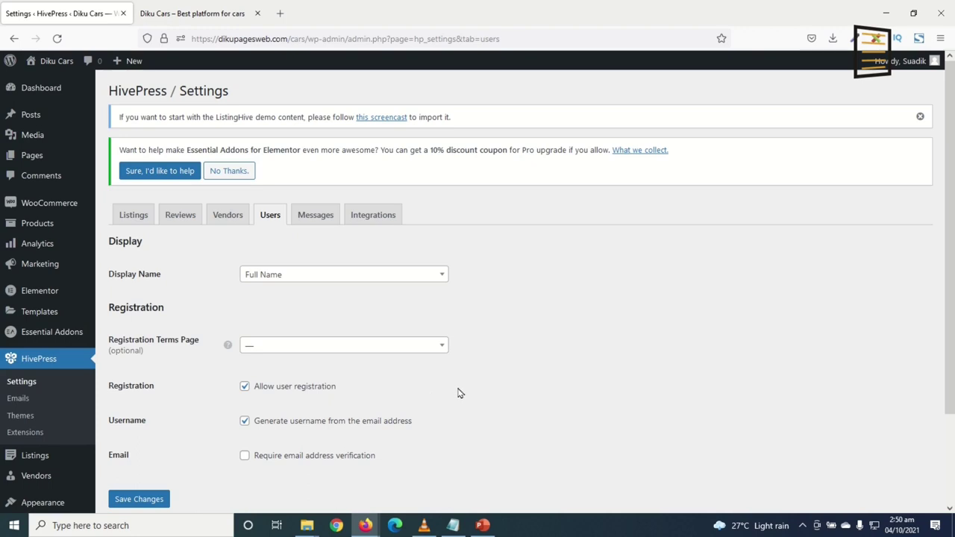
{"action": "left_click", "coordinate": [304, 277]}
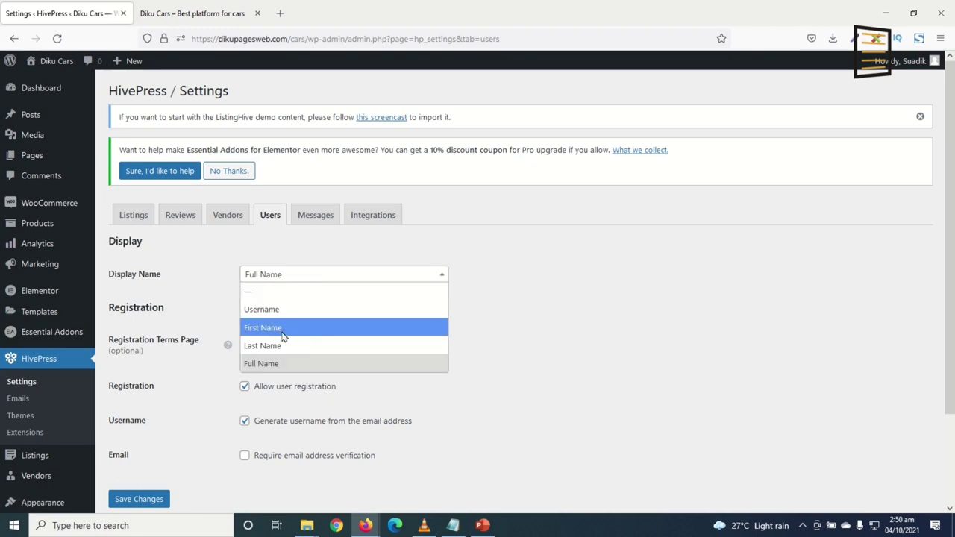
{"action": "left_click", "coordinate": [282, 333]}
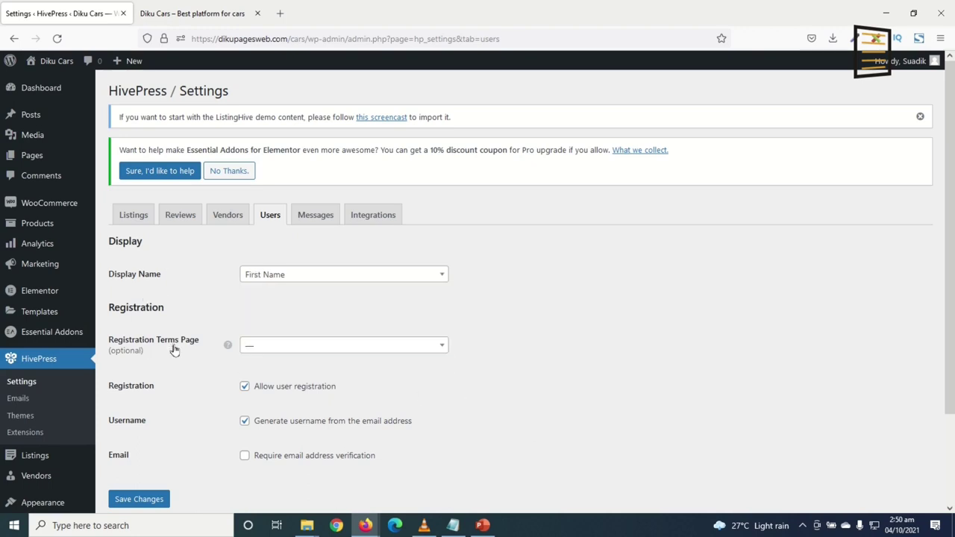
{"action": "left_click", "coordinate": [282, 351]}
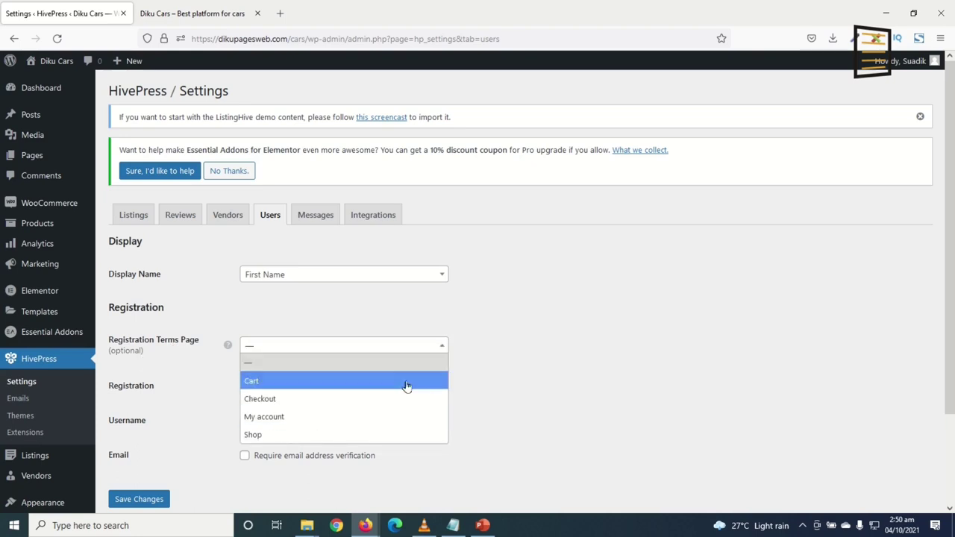
{"action": "left_click", "coordinate": [511, 337]}
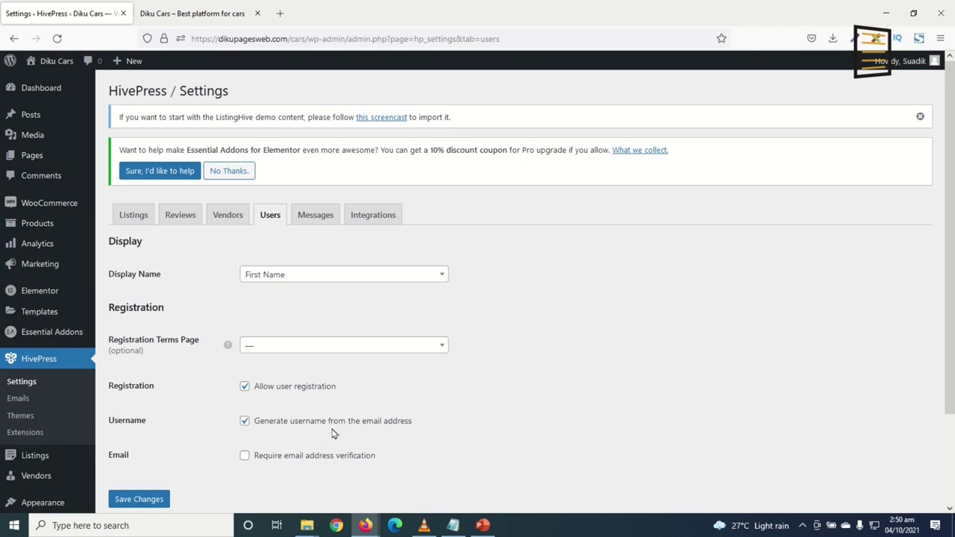
Stop generating usernames from email, require email verification, and save the user settings
{"action": "left_click", "coordinate": [274, 422]}
{"action": "left_click", "coordinate": [272, 457]}
{"action": "scroll", "coordinate": [448, 465], "scroll_direction": "down", "scroll_amount": 3}
{"action": "left_click", "coordinate": [141, 394]}
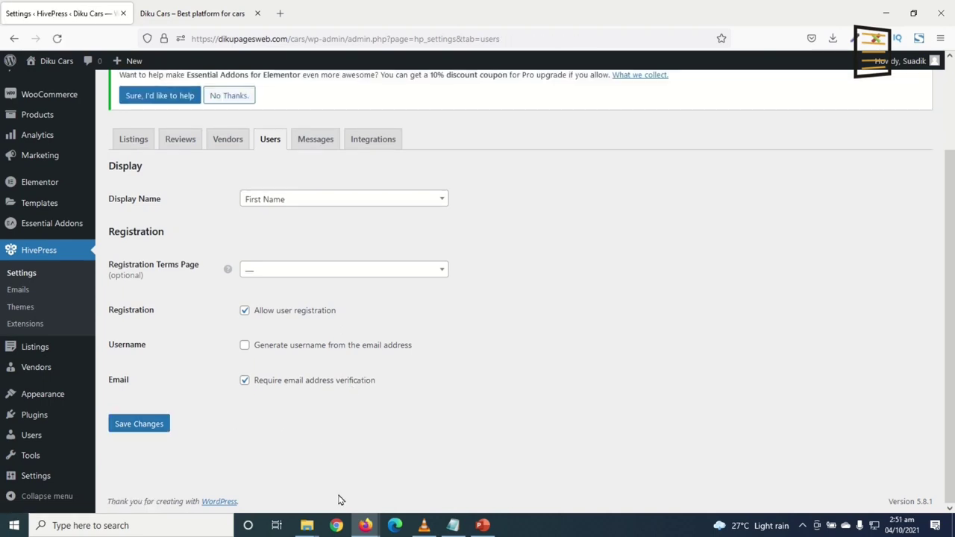
{"action": "left_click", "coordinate": [316, 140]}
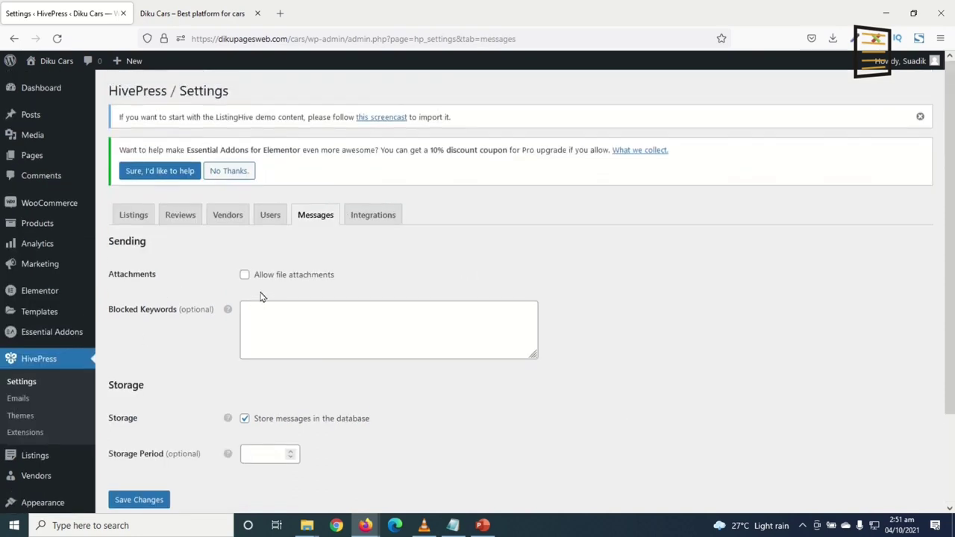
Keep message file attachments off and database storage on, then save the Messages settings
{"action": "left_click", "coordinate": [266, 278]}
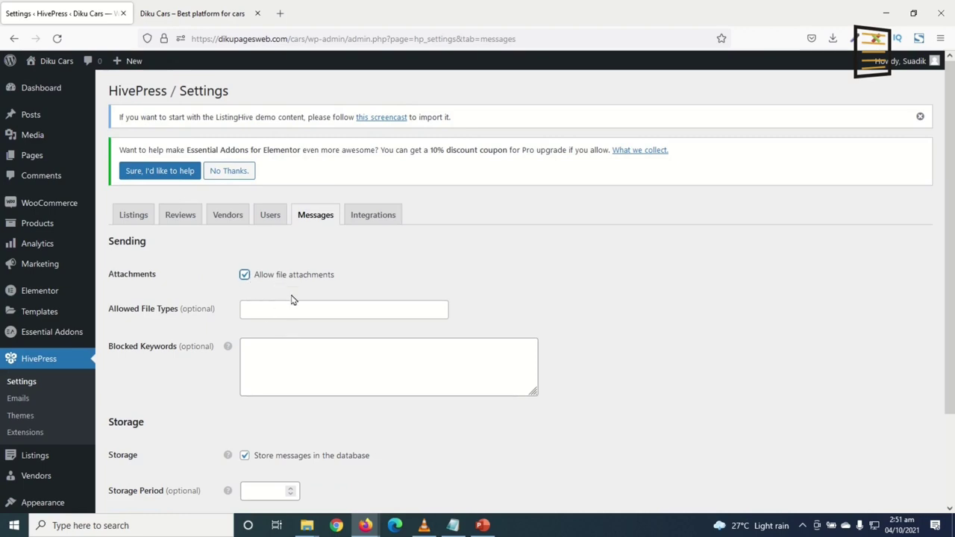
{"action": "scroll", "coordinate": [316, 403], "scroll_direction": "down", "scroll_amount": 2}
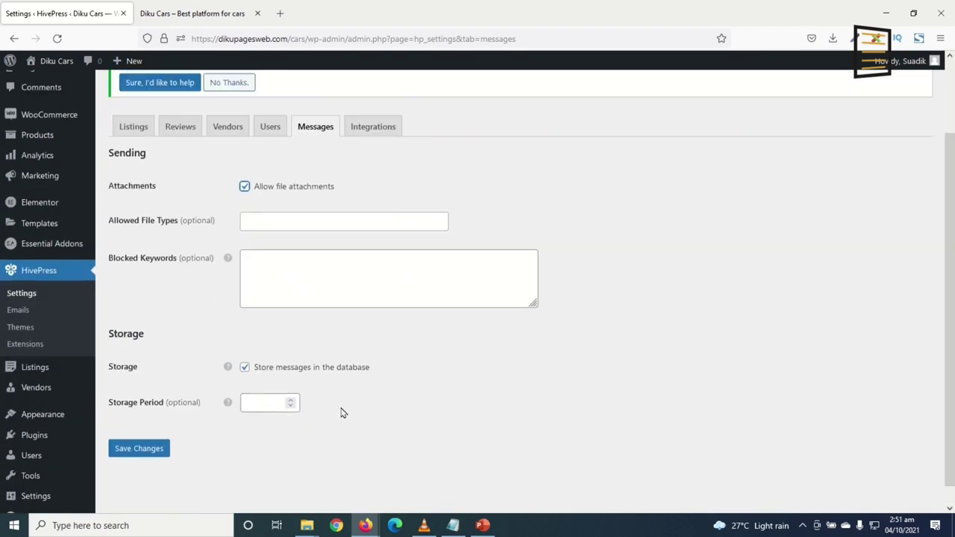
{"action": "scroll", "coordinate": [338, 364], "scroll_direction": "up", "scroll_amount": 2}
{"action": "left_click", "coordinate": [264, 274]}
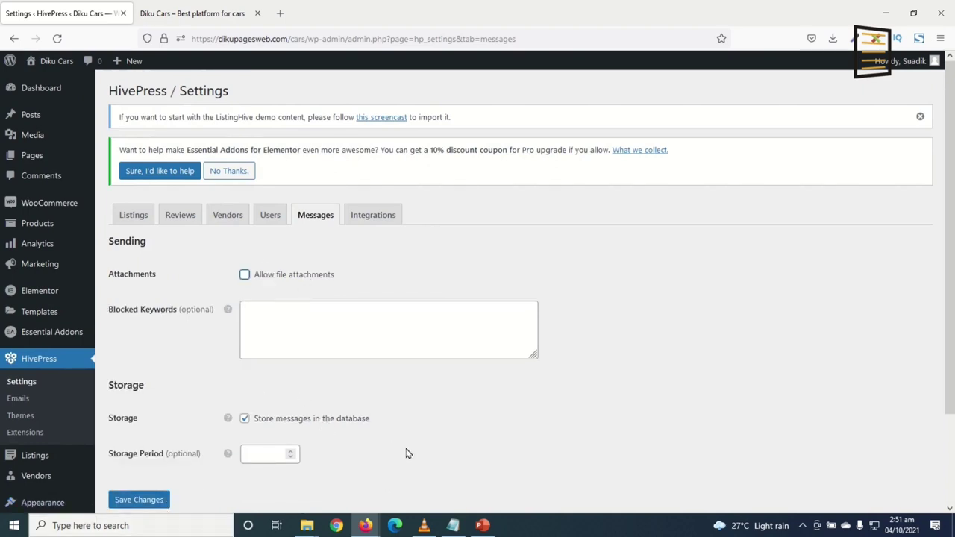
{"action": "scroll", "coordinate": [405, 452], "scroll_direction": "down", "scroll_amount": 1}
{"action": "mouse_move", "coordinate": [228, 359]}
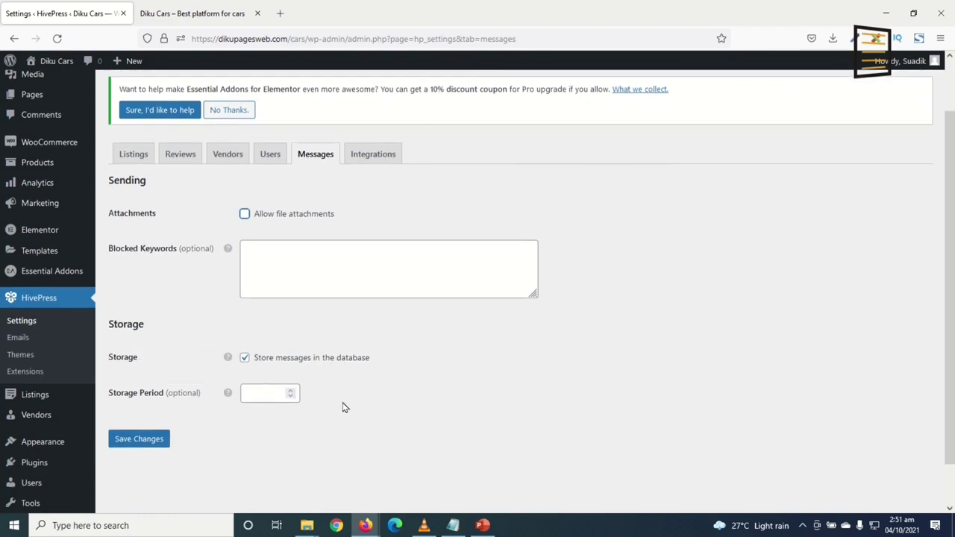
{"action": "scroll", "coordinate": [313, 415], "scroll_direction": "up", "scroll_amount": 1}
{"action": "left_click", "coordinate": [245, 419]}
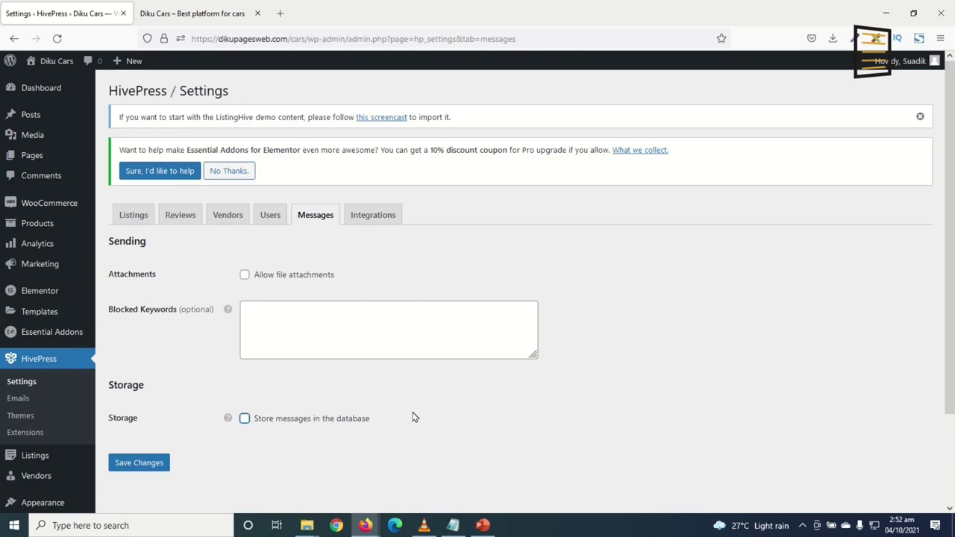
{"action": "left_click", "coordinate": [245, 419]}
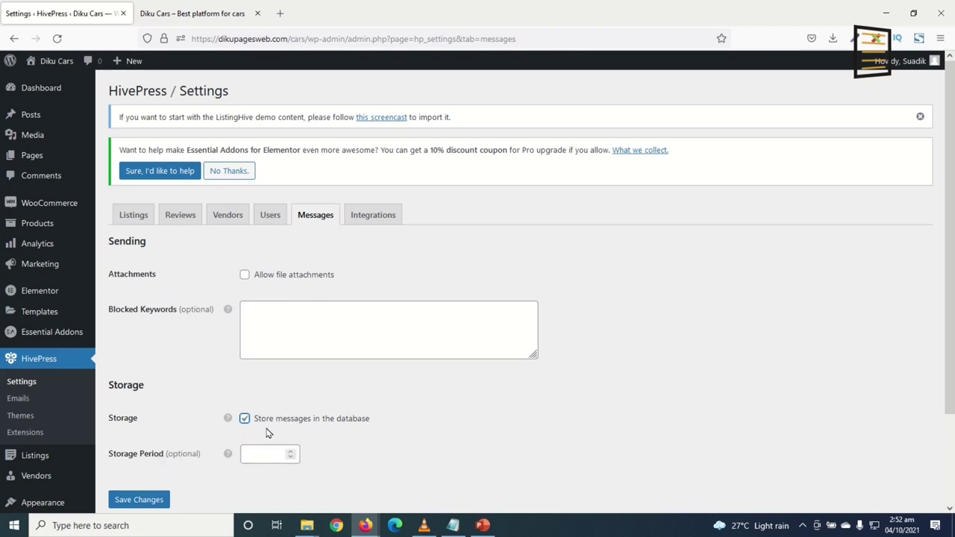
{"action": "left_click", "coordinate": [140, 500]}
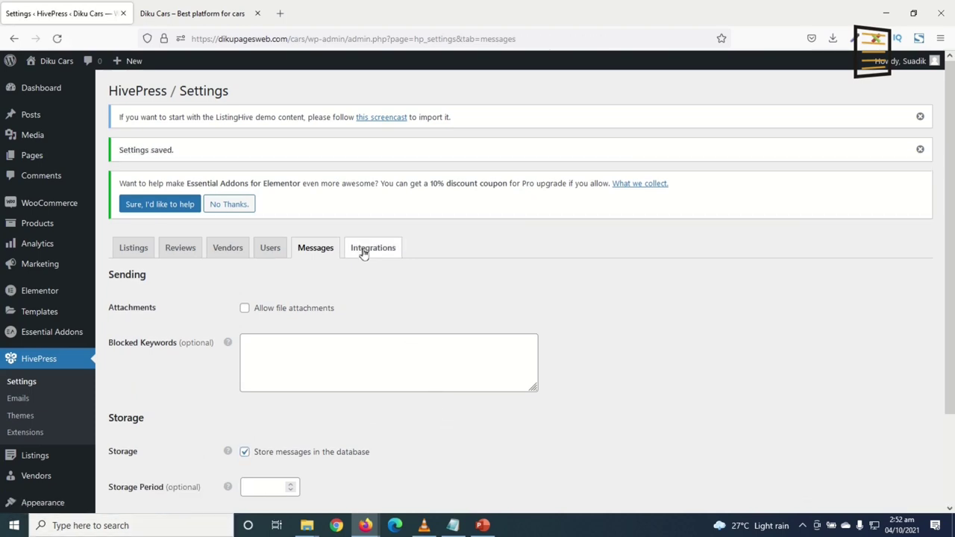
{"action": "left_click", "coordinate": [364, 252]}
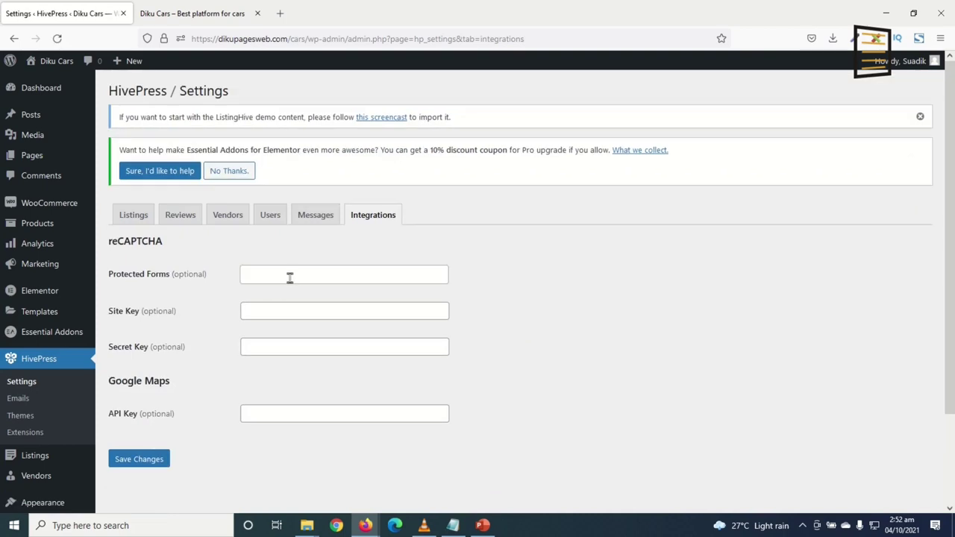
Paste the Google Maps API key into its field and save, leaving reCAPTCHA unset
{"action": "left_click", "coordinate": [289, 274]}
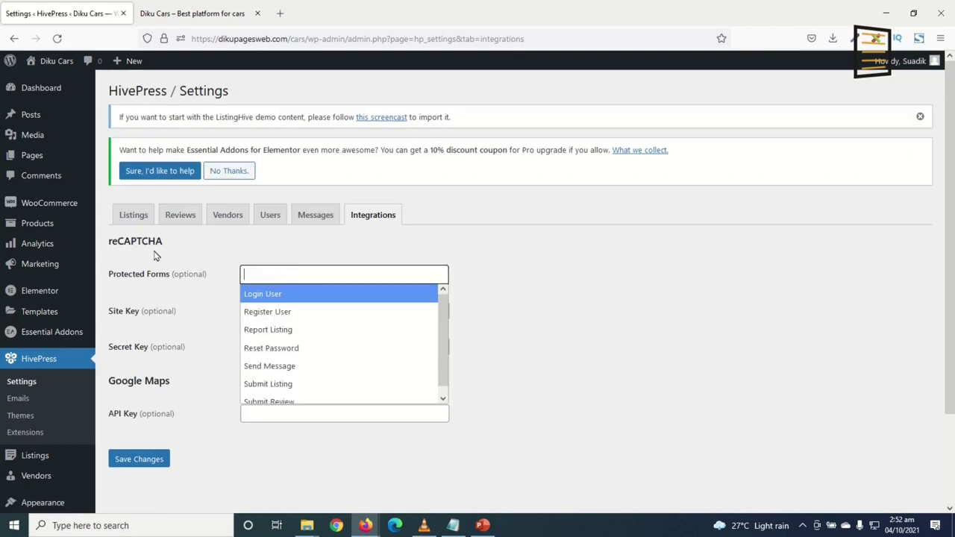
{"action": "left_click", "coordinate": [508, 293]}
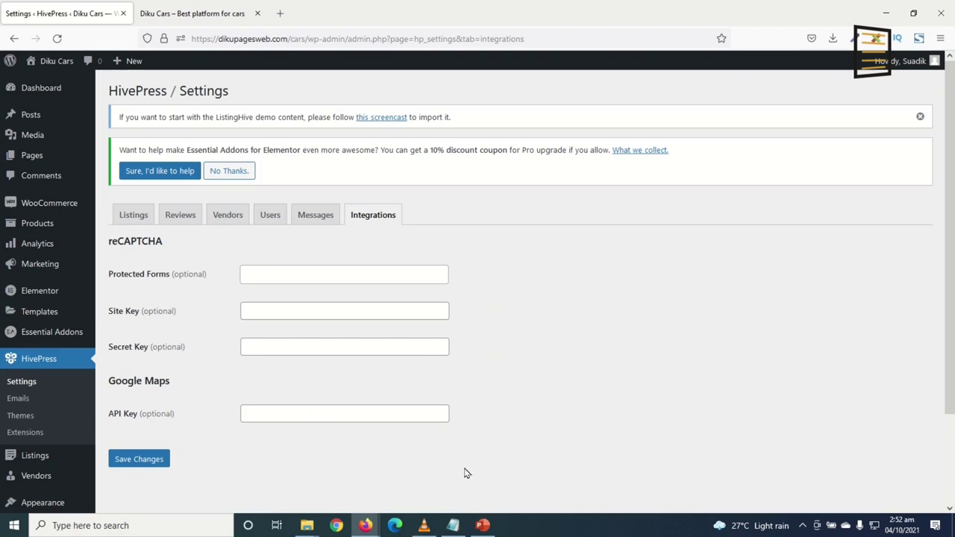
{"action": "double_click", "coordinate": [132, 383]}
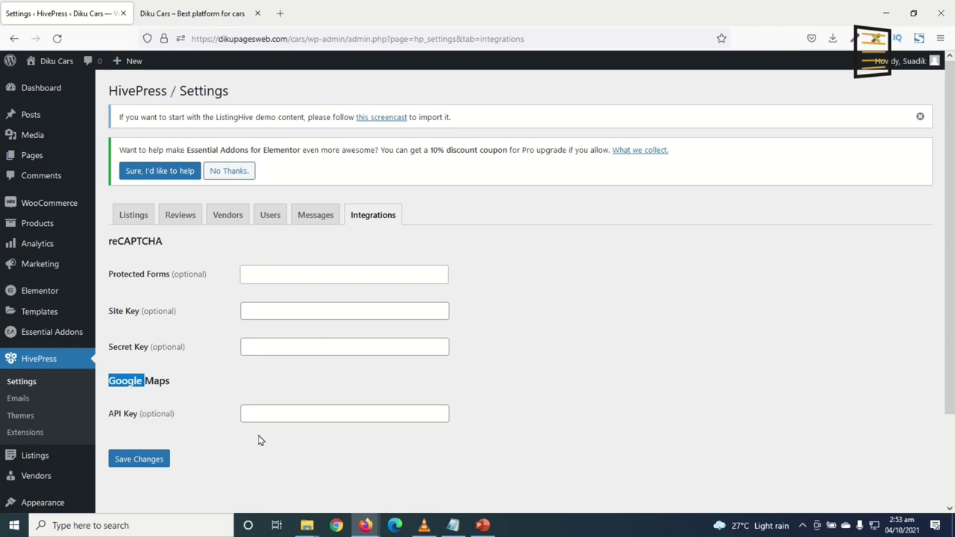
{"action": "left_click", "coordinate": [266, 414]}
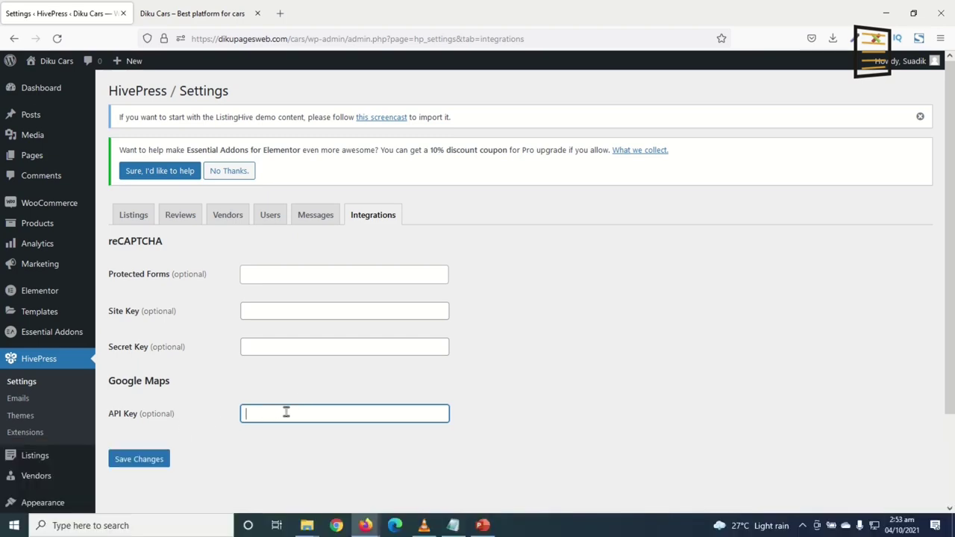
{"action": "key", "text": "ctrl+v"}
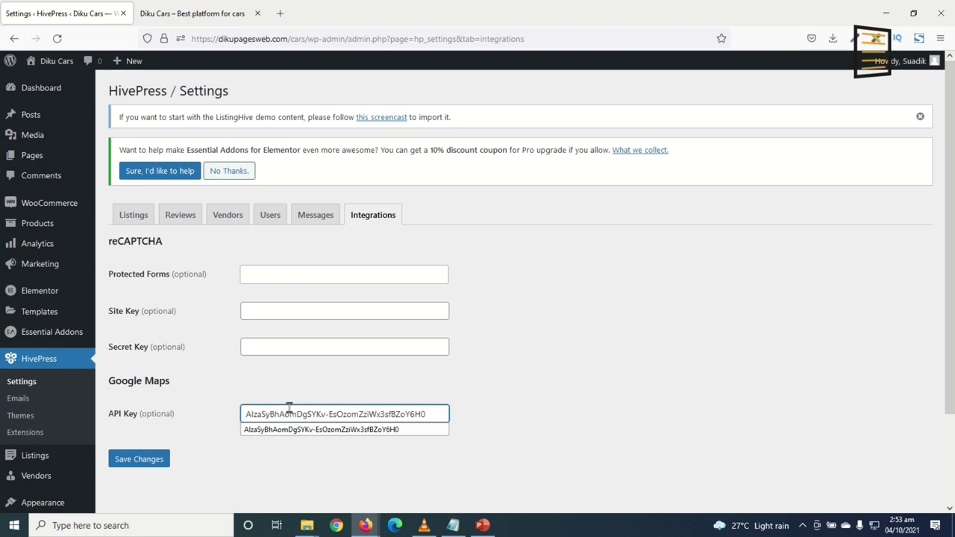
{"action": "left_click", "coordinate": [346, 385]}
{"action": "left_click", "coordinate": [132, 463]}
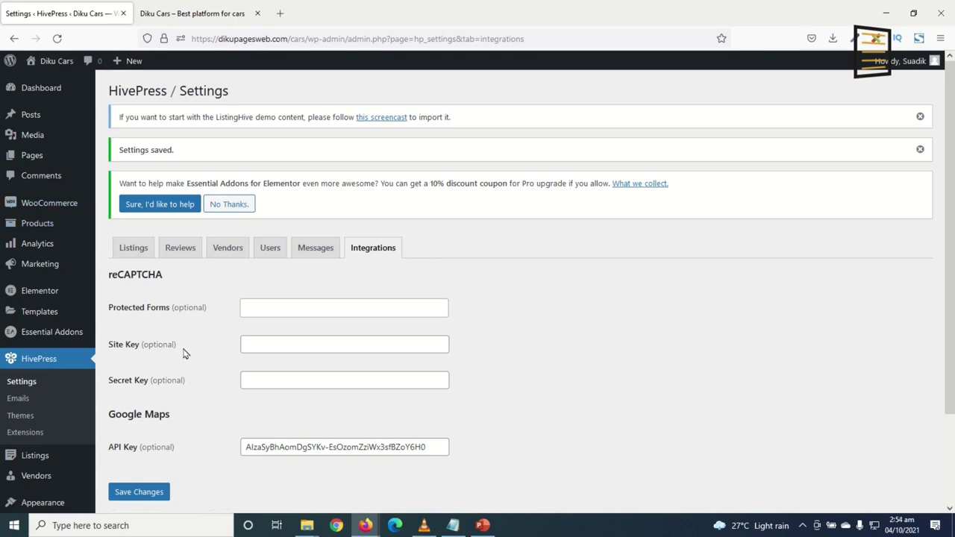
{"action": "mouse_move", "coordinate": [37, 162]}
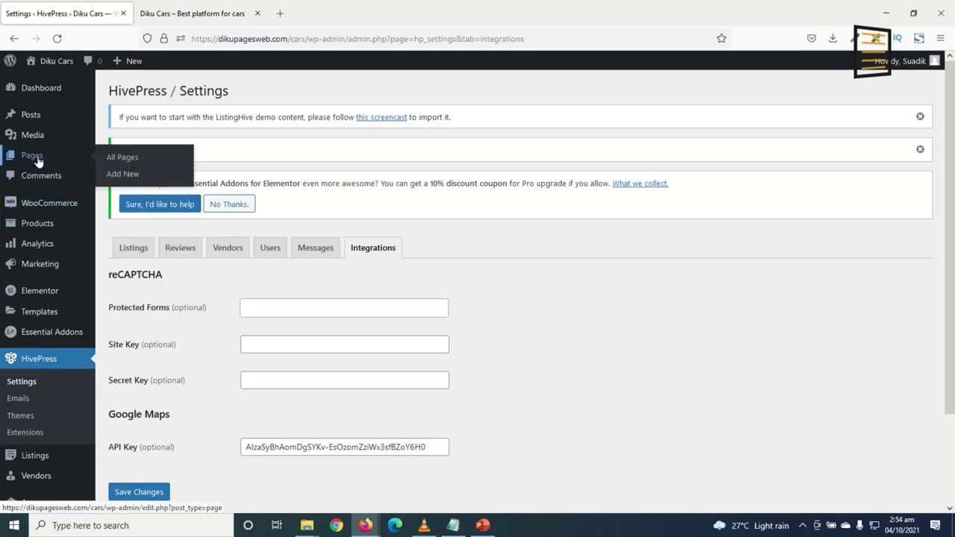
Start a new page and turn off fullscreen editing in the editor
{"action": "left_click", "coordinate": [128, 176]}
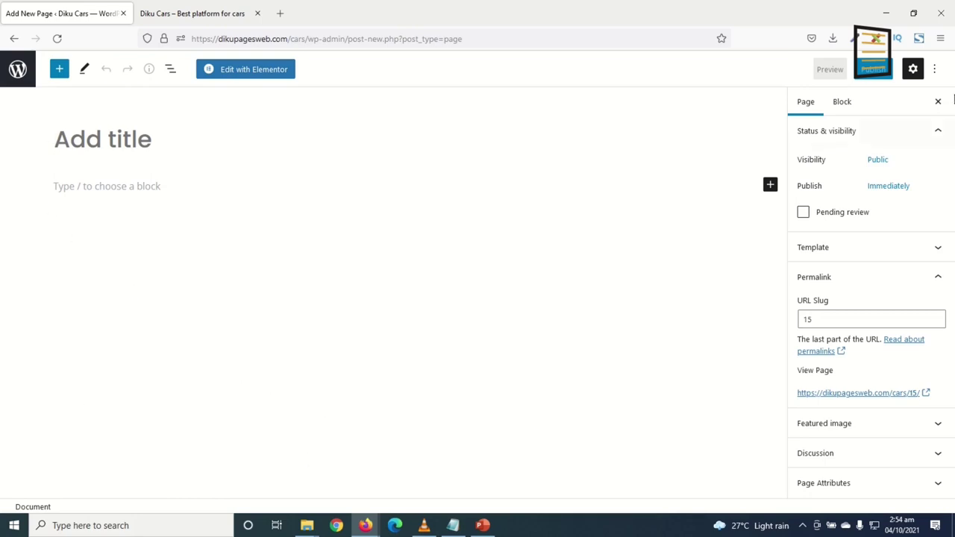
{"action": "left_click", "coordinate": [937, 71]}
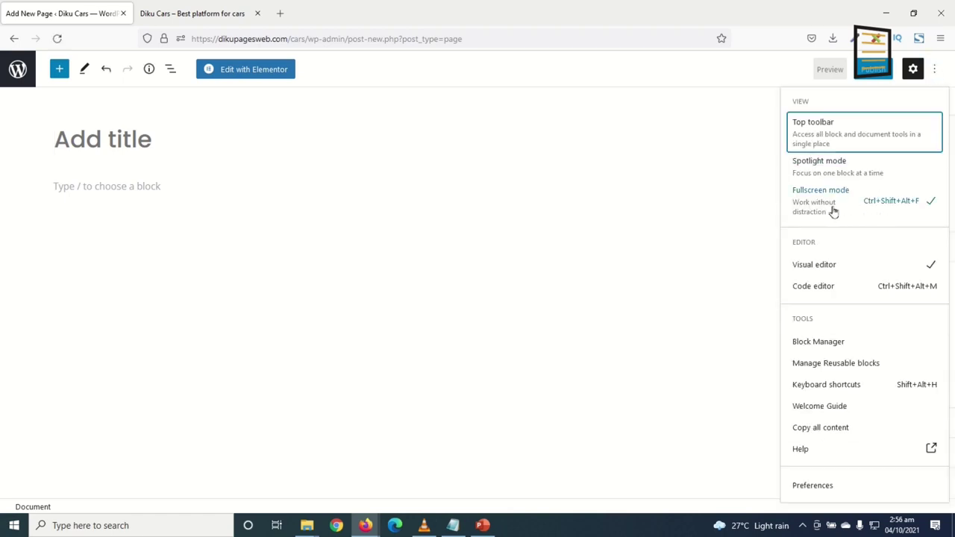
{"action": "left_click", "coordinate": [818, 210]}
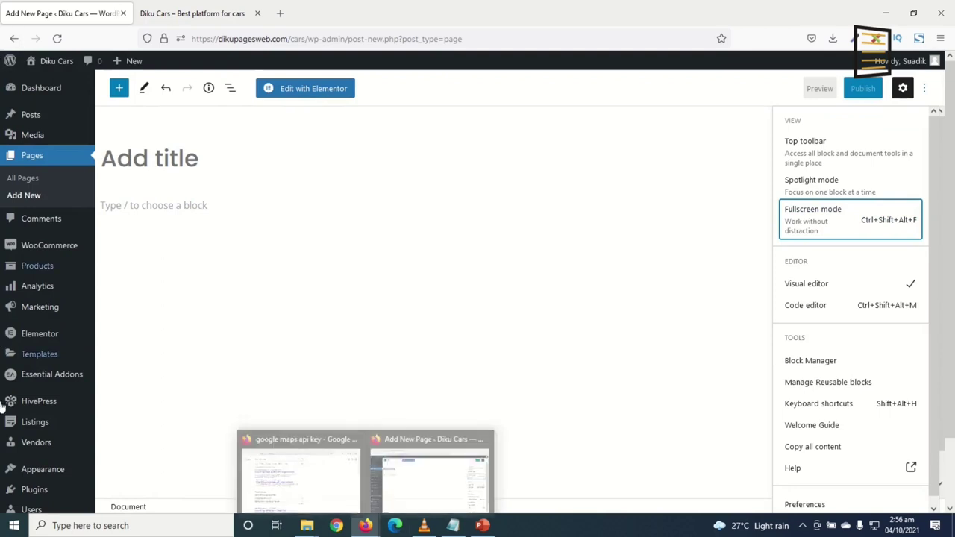
{"action": "left_click", "coordinate": [328, 255]}
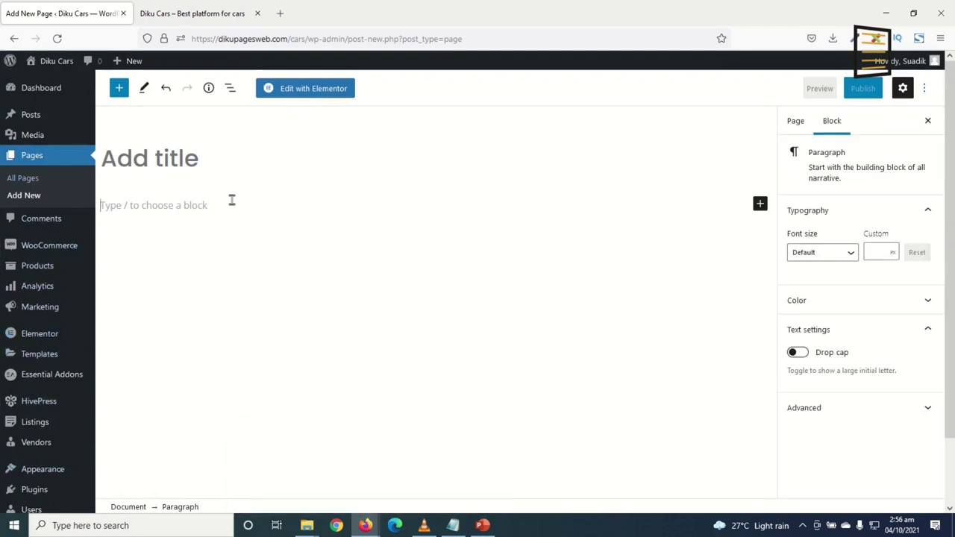
Title the page 'Home' and publish it
{"action": "left_click", "coordinate": [177, 162]}
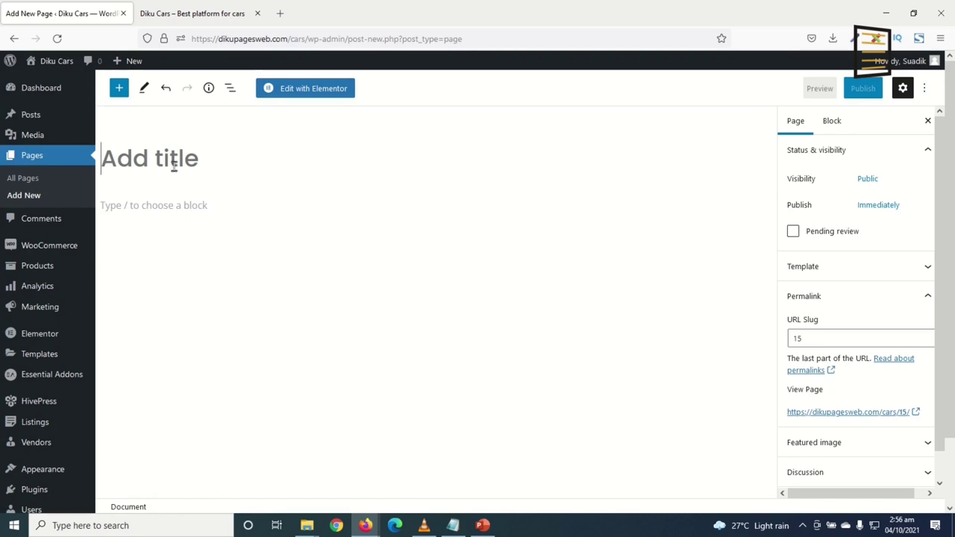
{"action": "type", "text": "Home"}
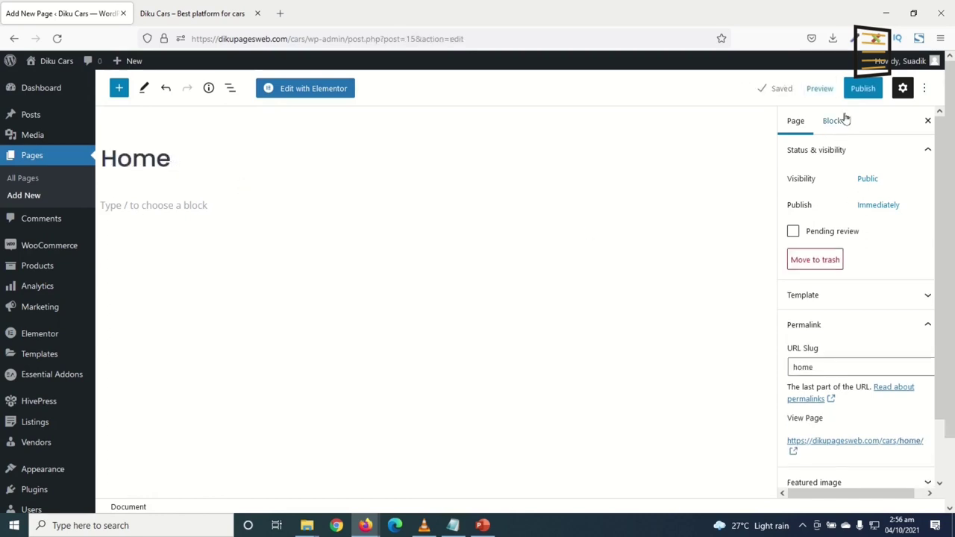
{"action": "left_click", "coordinate": [863, 89]}
{"action": "left_click", "coordinate": [823, 91]}
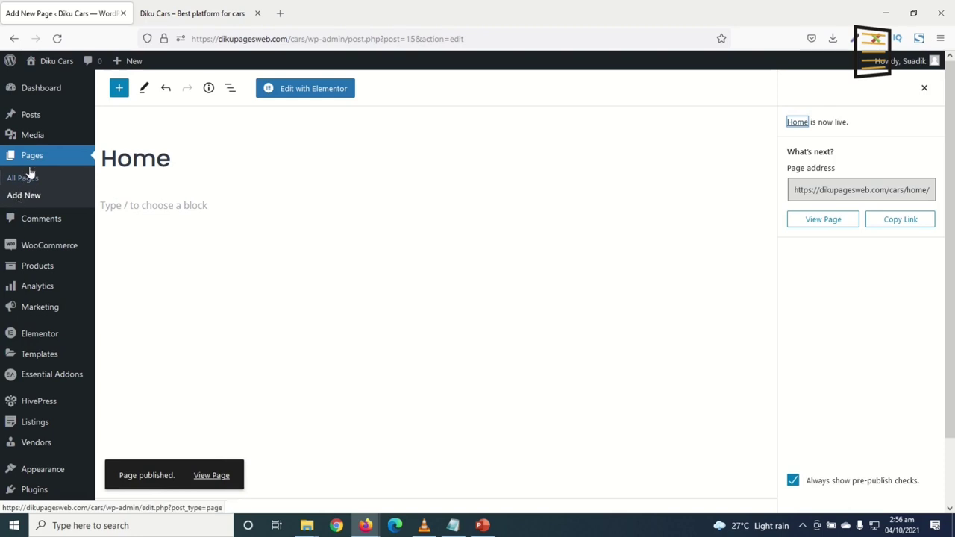
Create and publish a page titled 'Listings'
{"action": "left_click", "coordinate": [25, 197]}
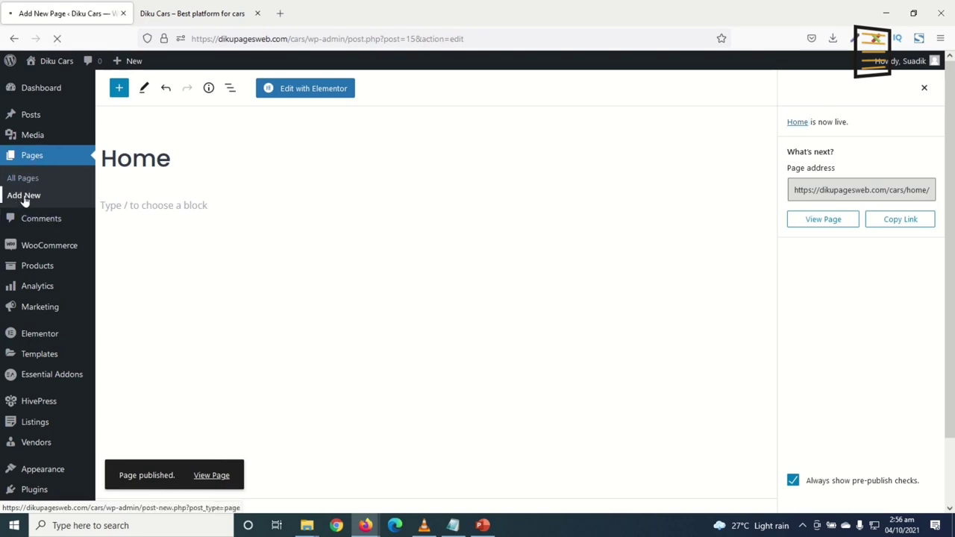
{"action": "type", "text": "L"}
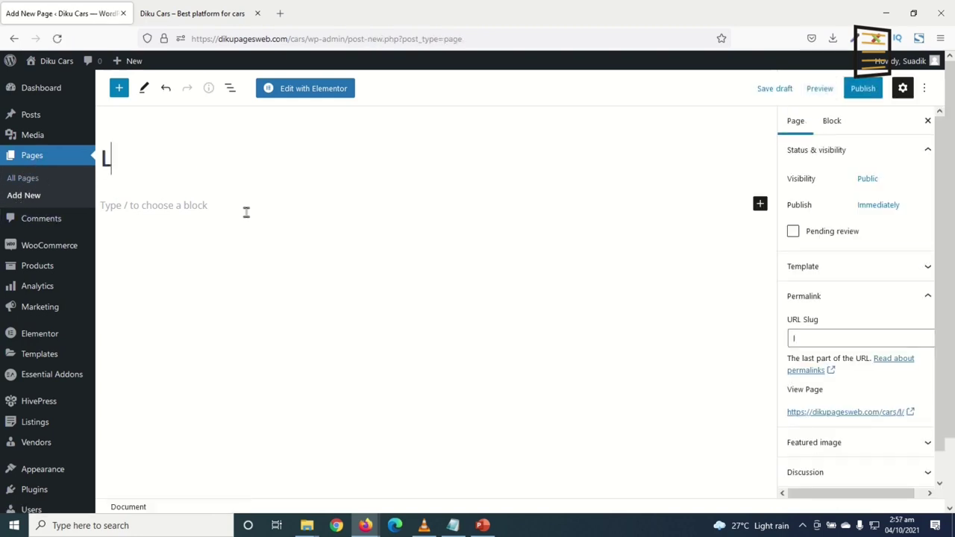
{"action": "type", "text": "istings"}
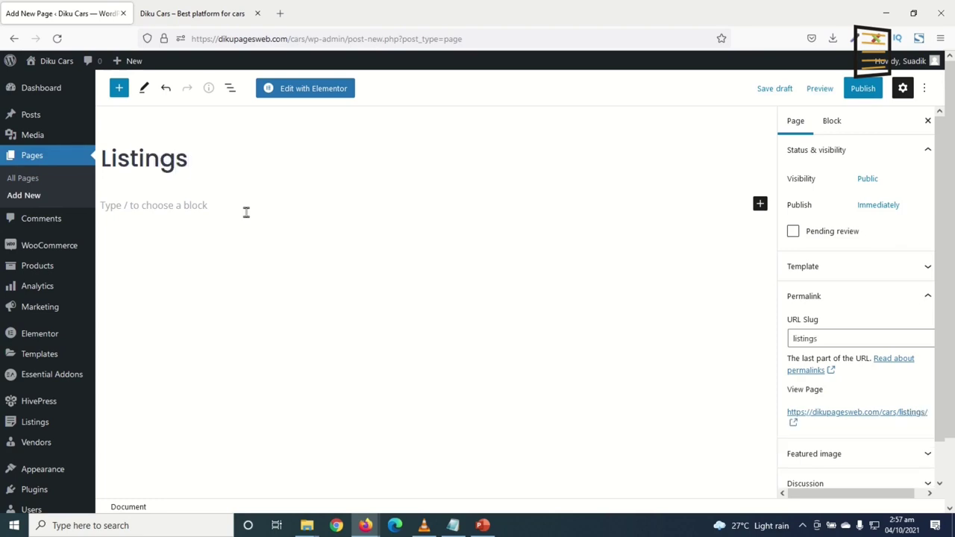
{"action": "left_click", "coordinate": [862, 88]}
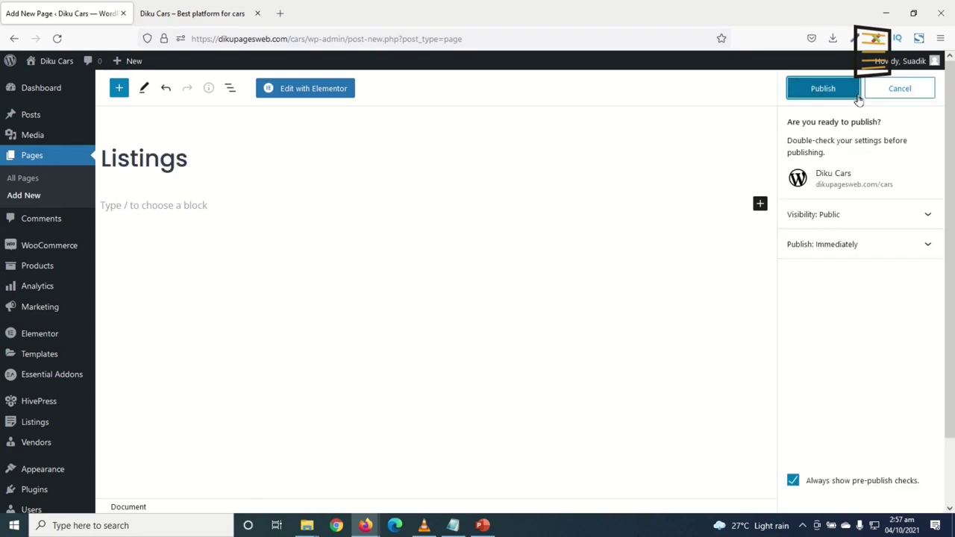
{"action": "left_click", "coordinate": [832, 89]}
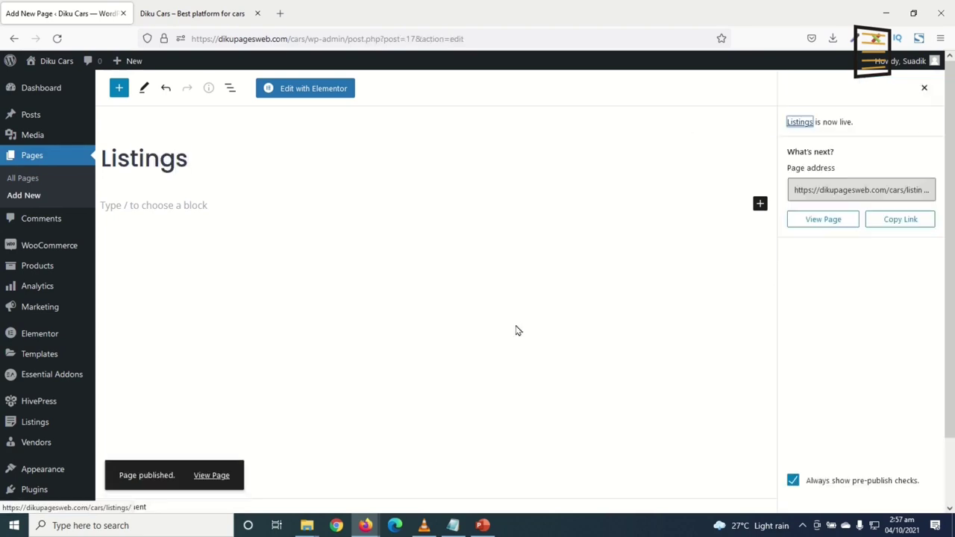
Create and publish a page titled 'Dealers'
{"action": "left_click", "coordinate": [25, 199]}
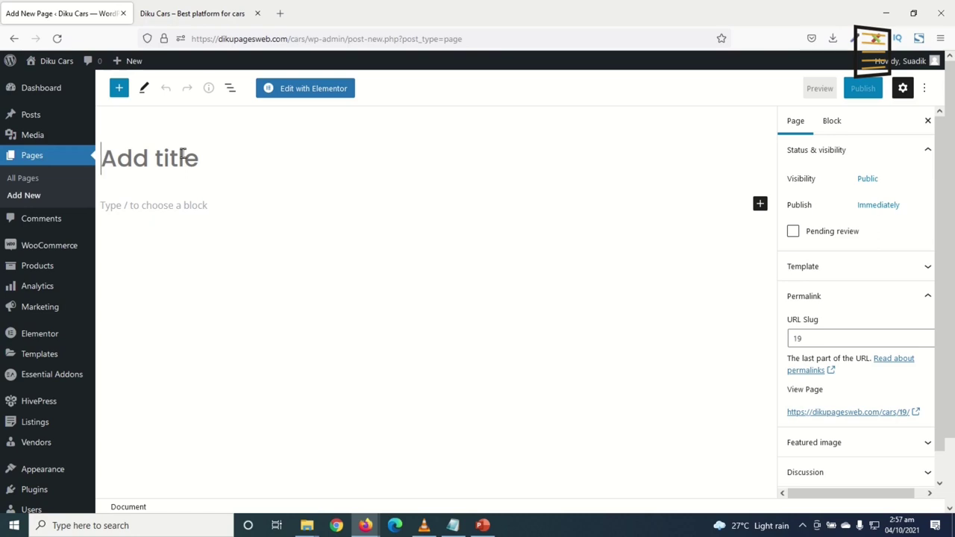
{"action": "type", "text": "Dealers"}
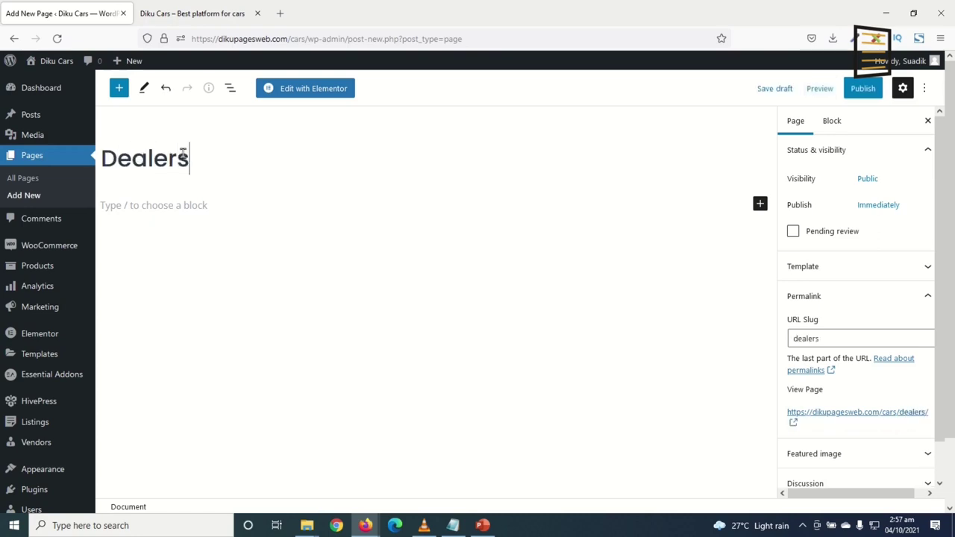
{"action": "left_click", "coordinate": [868, 93]}
{"action": "left_click", "coordinate": [825, 91]}
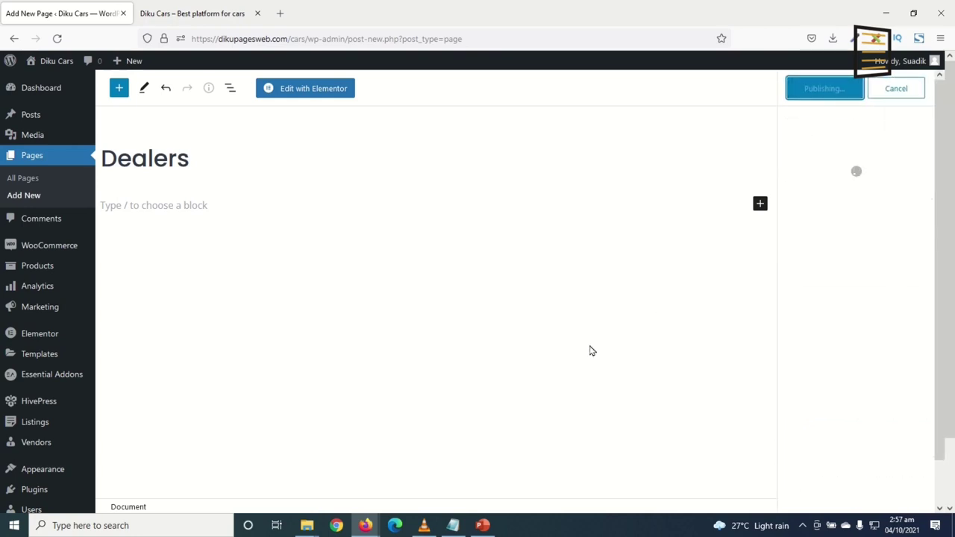
Create and publish a page titled 'Blog'
{"action": "left_click", "coordinate": [24, 197]}
{"action": "type", "text": "Blog"}
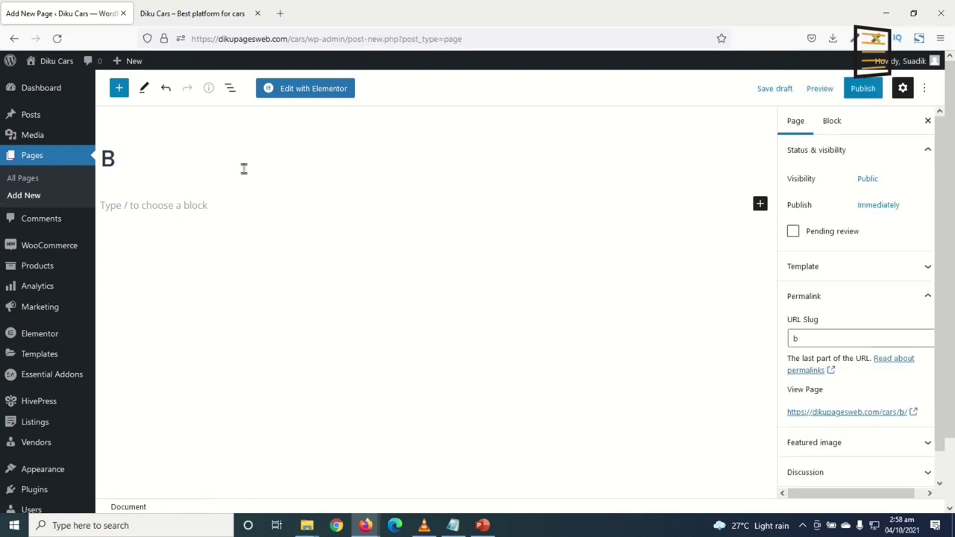
{"action": "left_click", "coordinate": [863, 88]}
{"action": "left_click", "coordinate": [821, 89]}
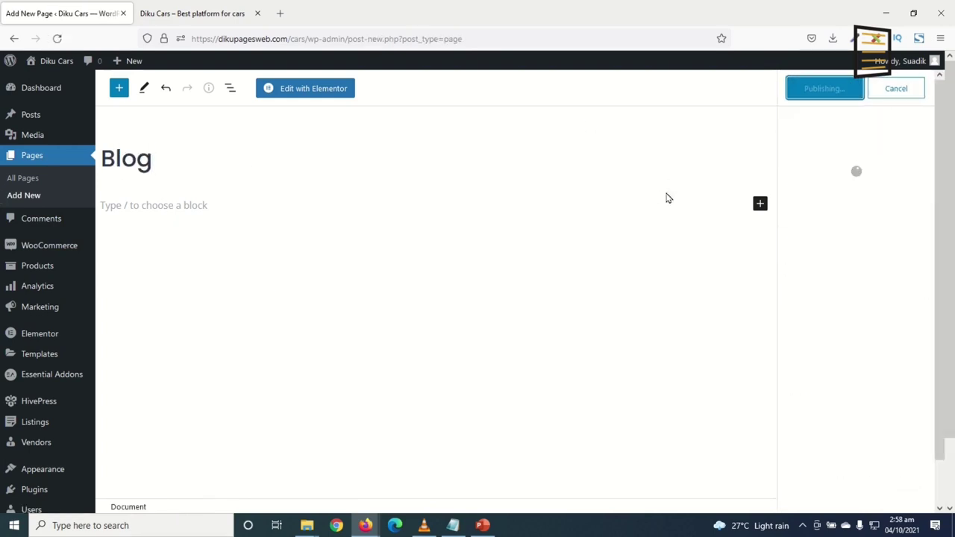
Create and publish a page titled 'About Us'
{"action": "left_click", "coordinate": [33, 196]}
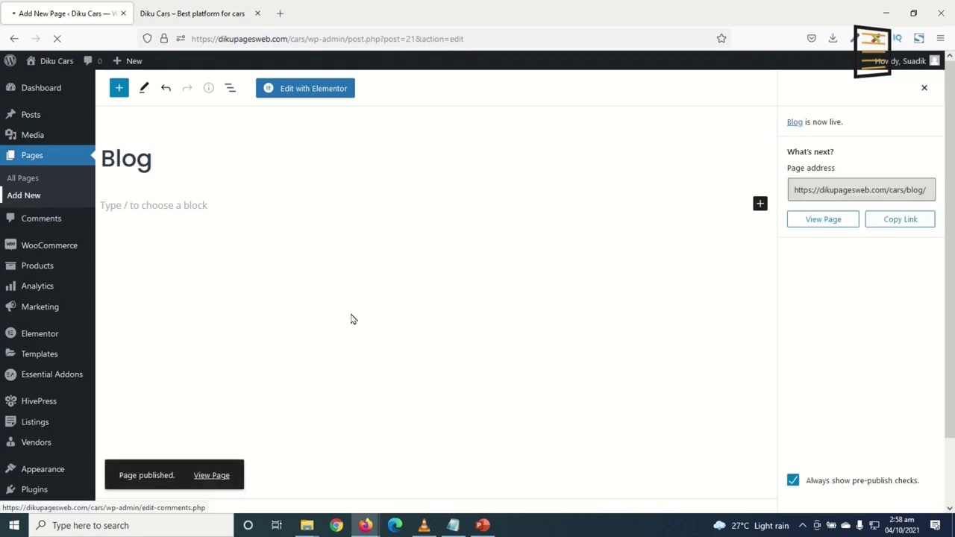
{"action": "type", "text": "About us"}
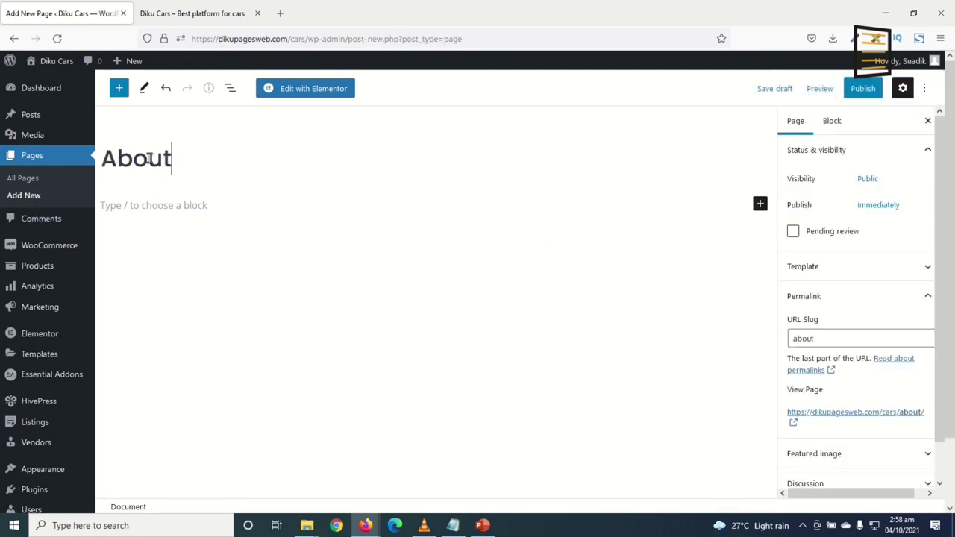
{"action": "key", "text": "BackSpace"}
{"action": "key", "text": "BackSpace"}
{"action": "type", "text": "Us"}
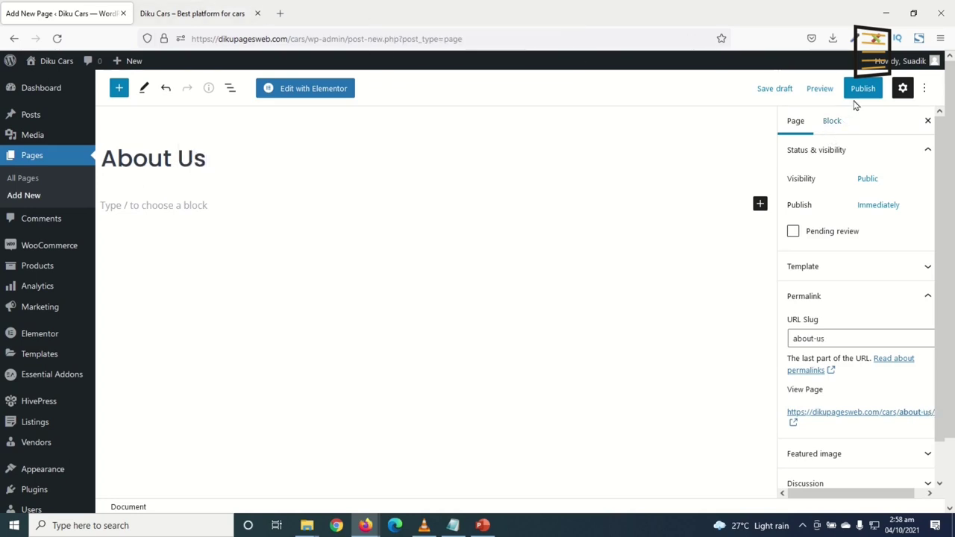
{"action": "left_click", "coordinate": [862, 90]}
{"action": "left_click", "coordinate": [825, 95]}
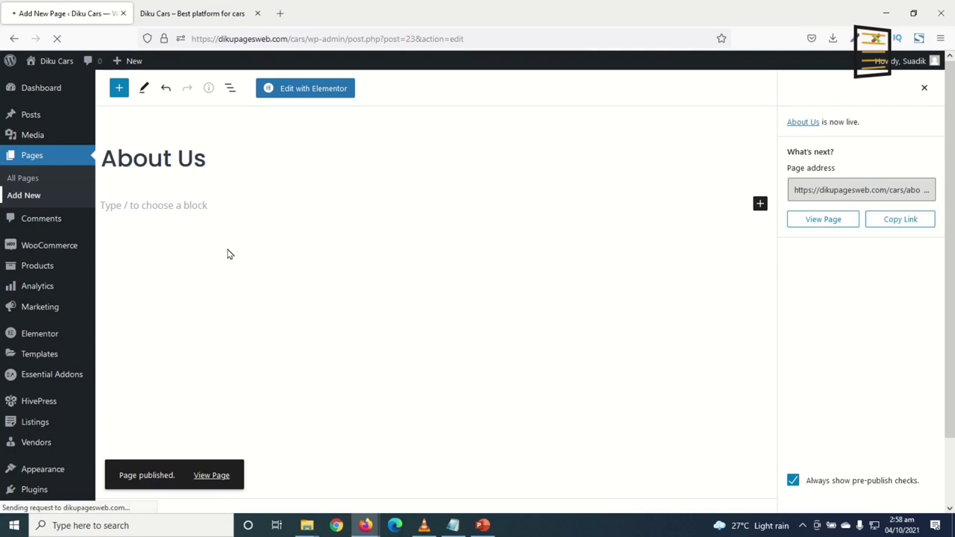
Create and publish a page titled 'Contact Us'
{"action": "type", "text": "Cotna"}
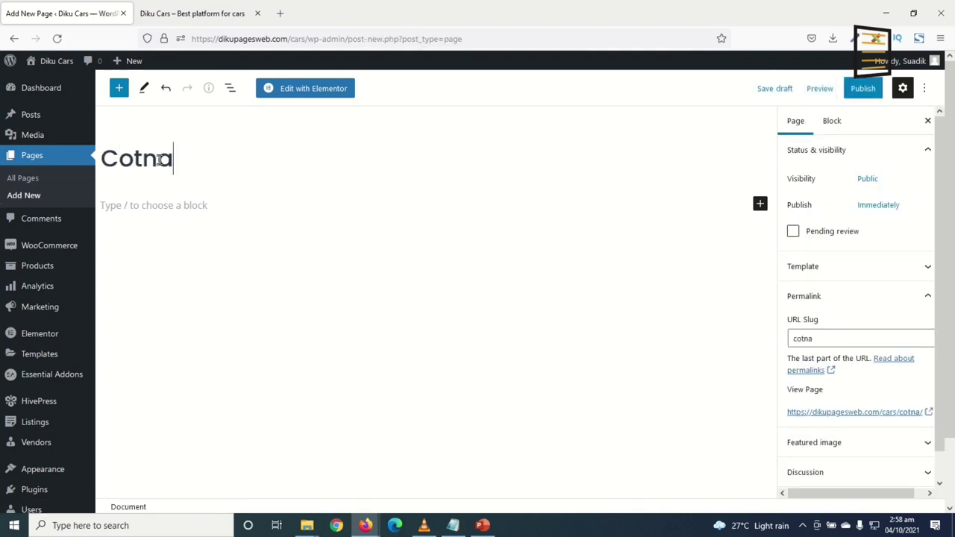
{"action": "key", "text": "BackSpace"}
{"action": "key", "text": "BackSpace"}
{"action": "key", "text": "BackSpace"}
{"action": "type", "text": "ntac"}
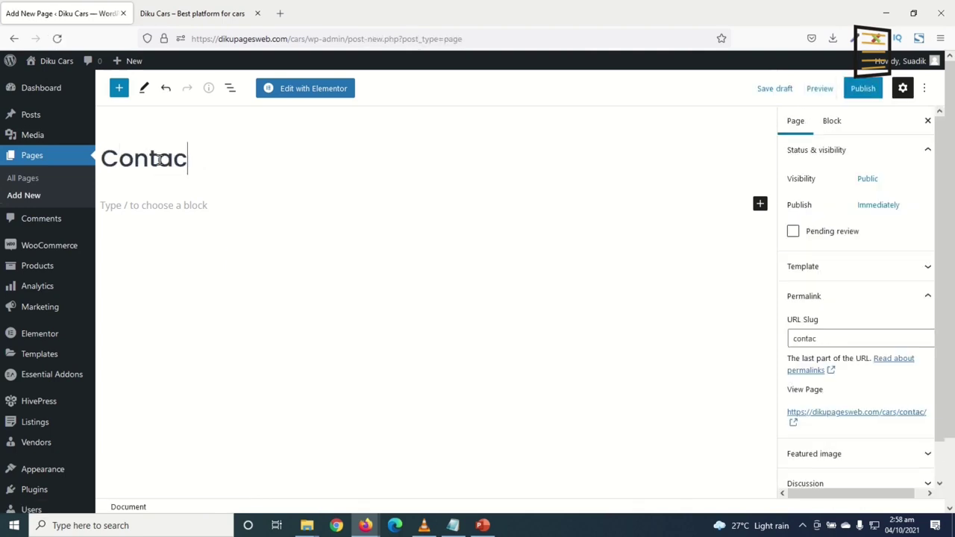
{"action": "type", "text": "t Us"}
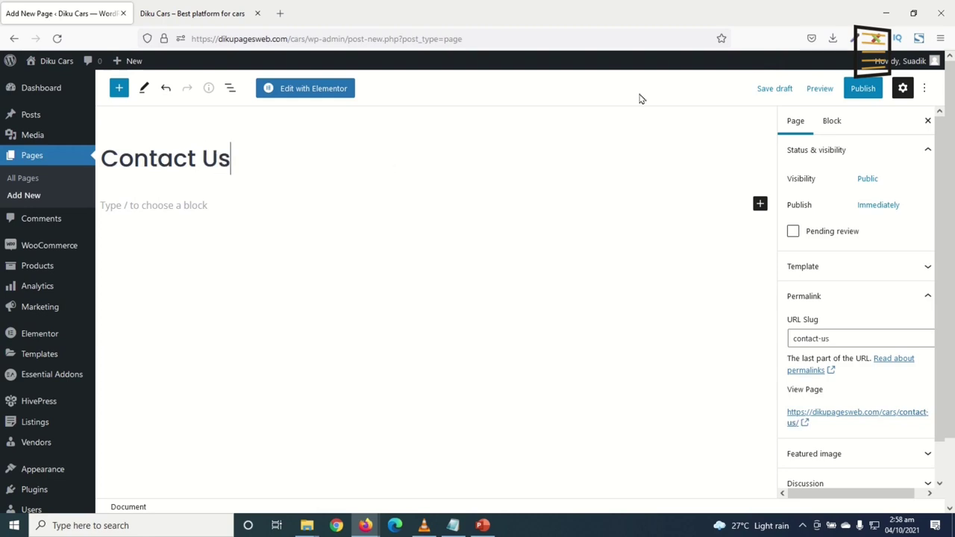
{"action": "left_click", "coordinate": [863, 88]}
{"action": "left_click", "coordinate": [814, 89]}
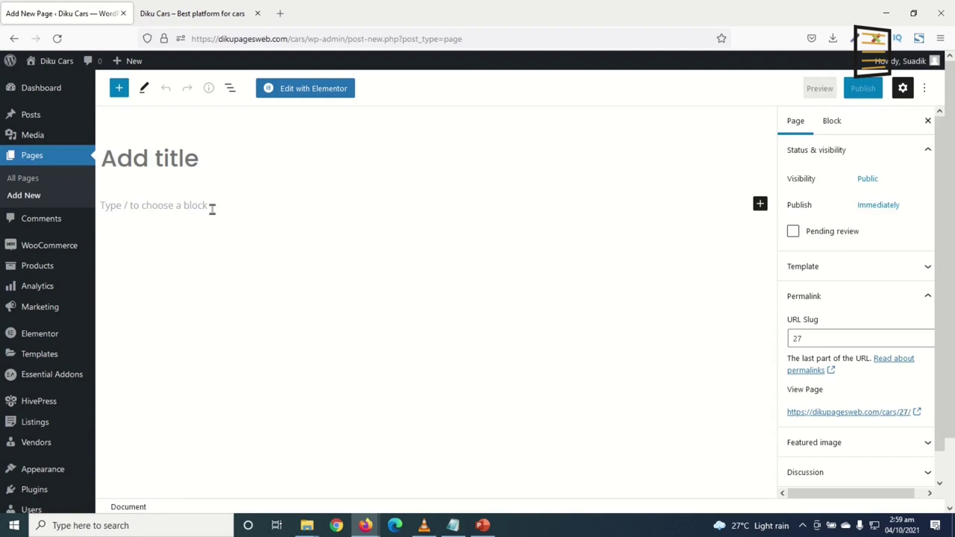
Title the blank page 'Terms of Service' and publish it
{"action": "type", "text": "Ter"}
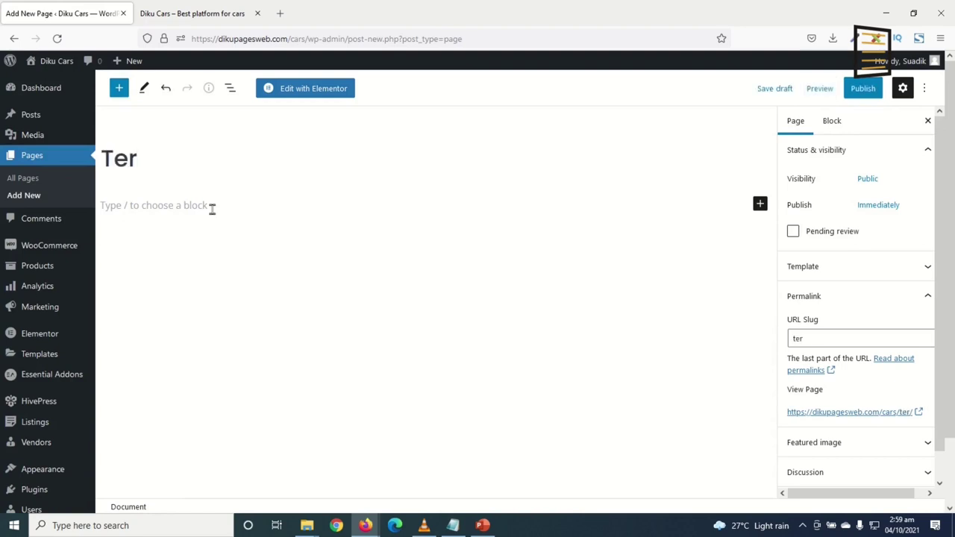
{"action": "type", "text": "ms of Service"}
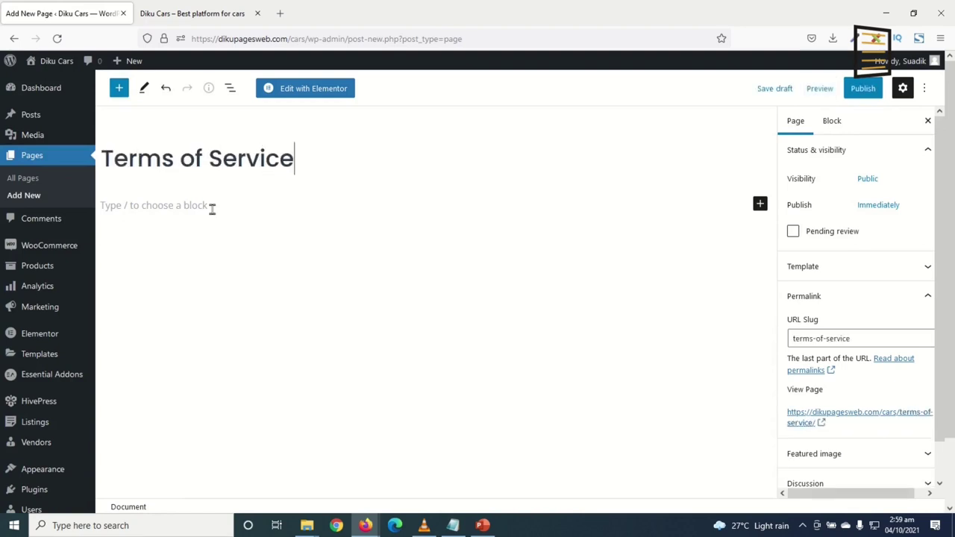
{"action": "left_click", "coordinate": [874, 95]}
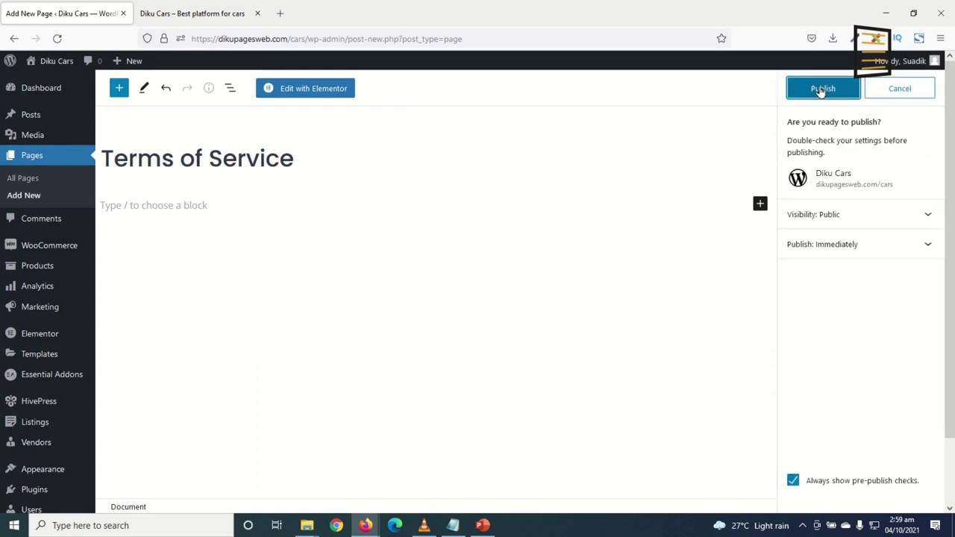
{"action": "left_click", "coordinate": [825, 89]}
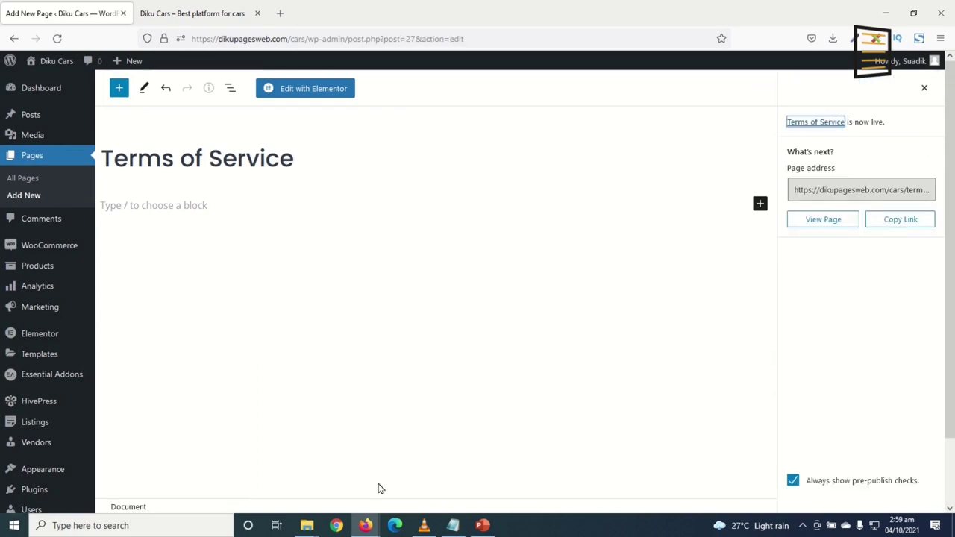
Create and publish a page titled 'Privacy Policy'
{"action": "left_click", "coordinate": [30, 199]}
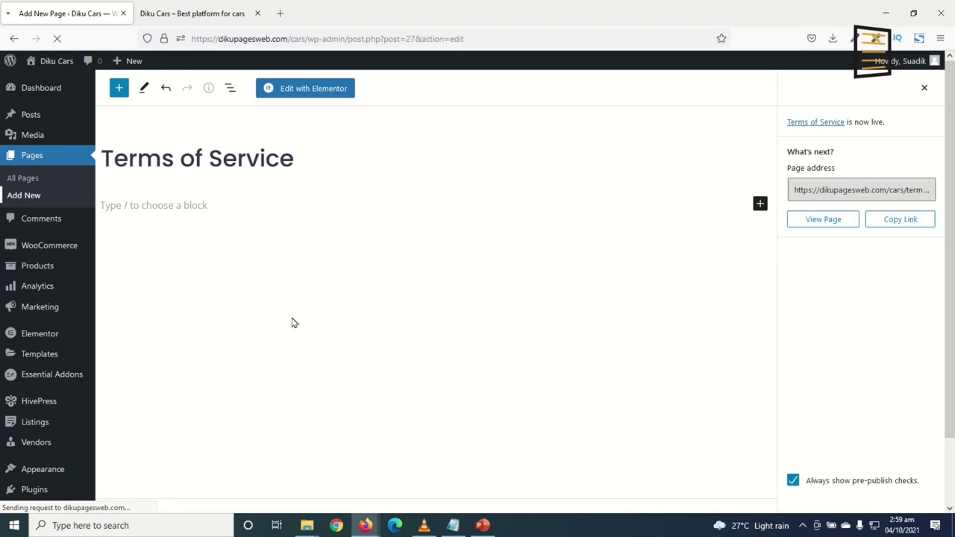
{"action": "type", "text": "Pr"}
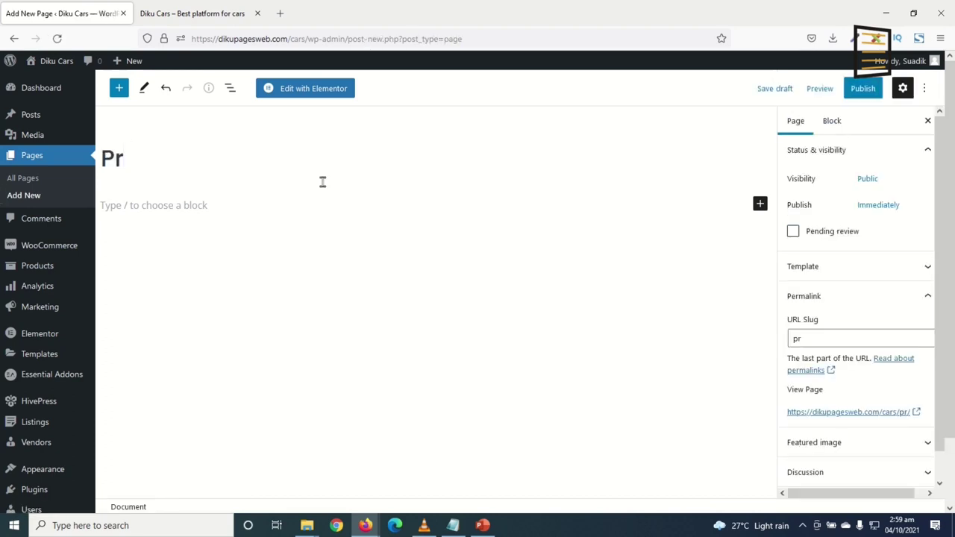
{"action": "type", "text": "ivacy Policy"}
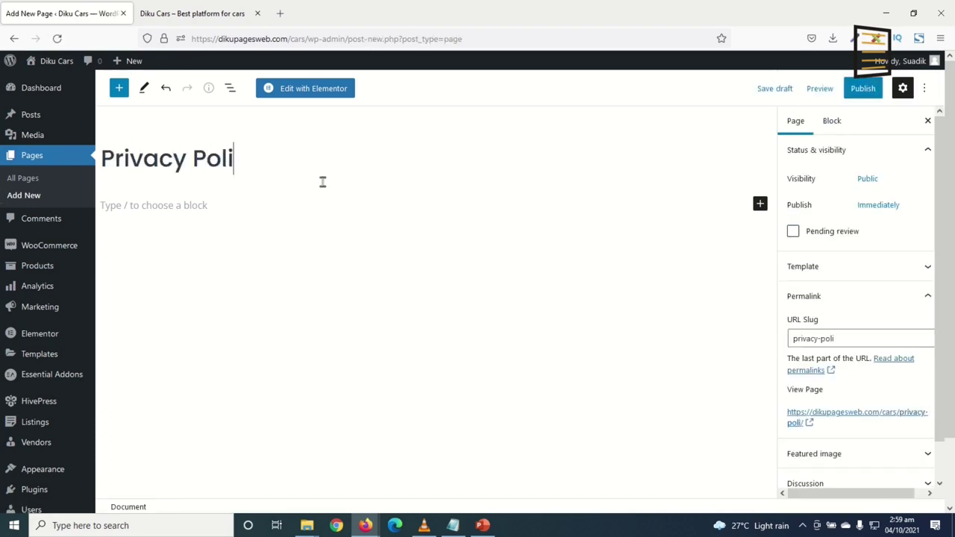
{"action": "left_click", "coordinate": [863, 88]}
{"action": "left_click", "coordinate": [823, 88]}
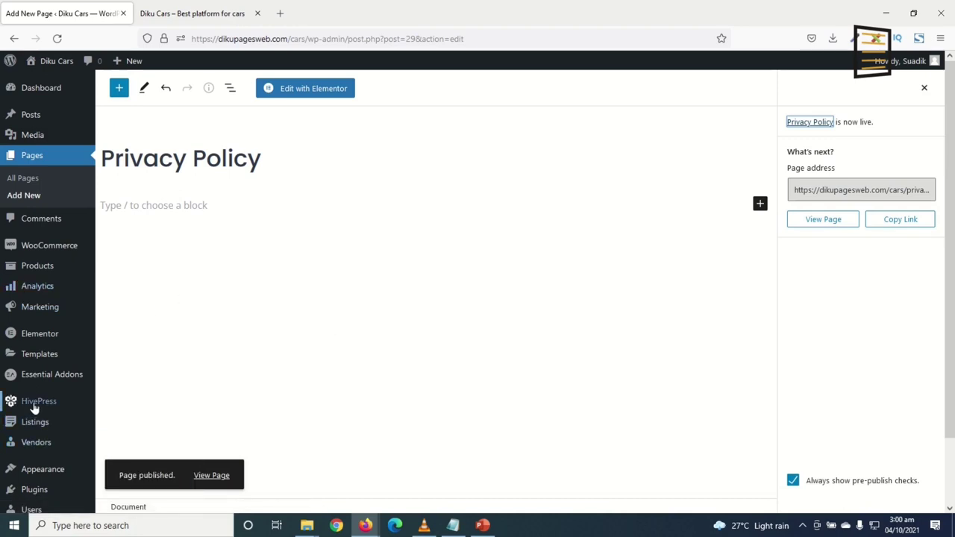
In HivePress Listings settings, choose Listings as Listings Page and Terms of Service as Submission Terms Page, then save
{"action": "mouse_move", "coordinate": [47, 405]}
{"action": "left_click", "coordinate": [124, 403]}
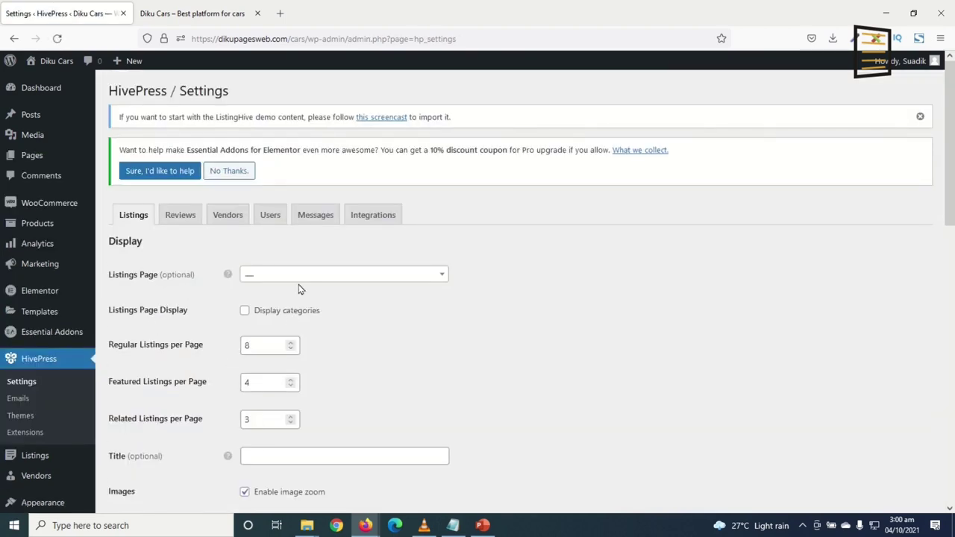
{"action": "left_click", "coordinate": [304, 276]}
{"action": "scroll", "coordinate": [309, 324], "scroll_direction": "down", "scroll_amount": 3}
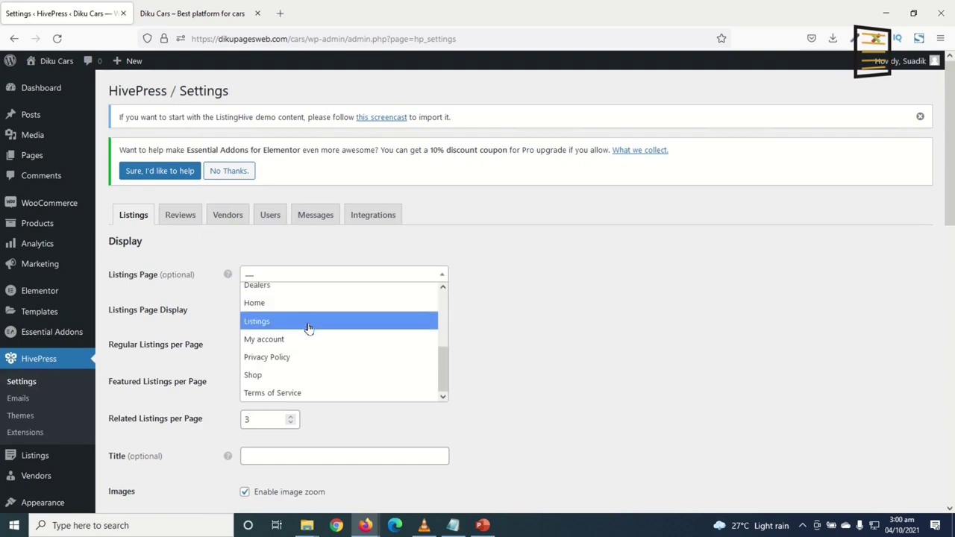
{"action": "left_click", "coordinate": [302, 322]}
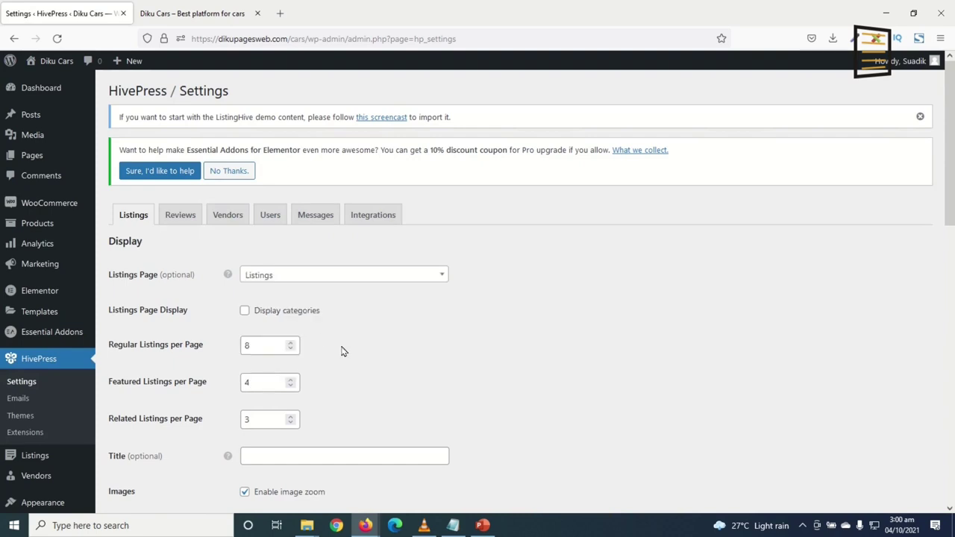
{"action": "scroll", "coordinate": [351, 354], "scroll_direction": "down", "scroll_amount": 3}
{"action": "scroll", "coordinate": [323, 401], "scroll_direction": "down", "scroll_amount": 5}
{"action": "scroll", "coordinate": [324, 369], "scroll_direction": "up", "scroll_amount": 7}
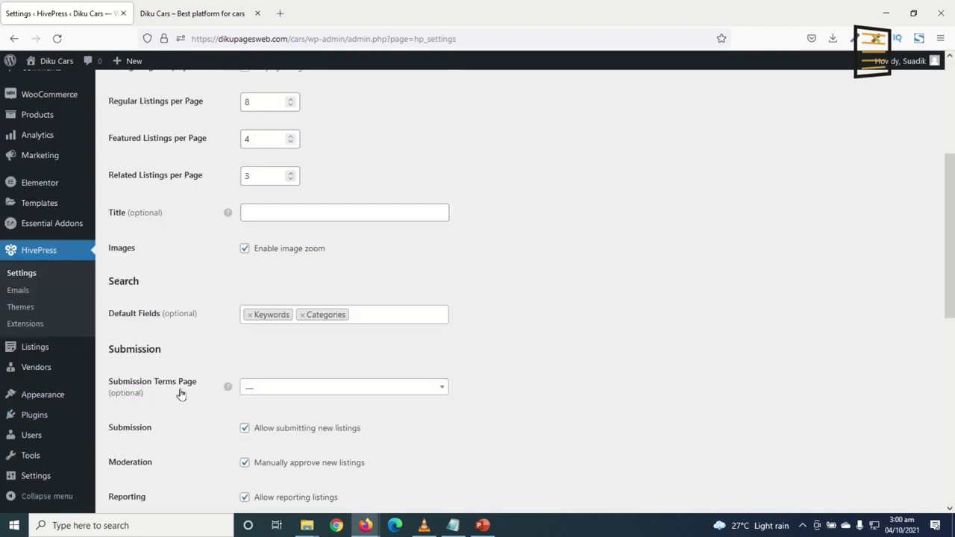
{"action": "left_click", "coordinate": [250, 389]}
{"action": "scroll", "coordinate": [310, 341], "scroll_direction": "down", "scroll_amount": 2}
{"action": "scroll", "coordinate": [310, 341], "scroll_direction": "down", "scroll_amount": 3}
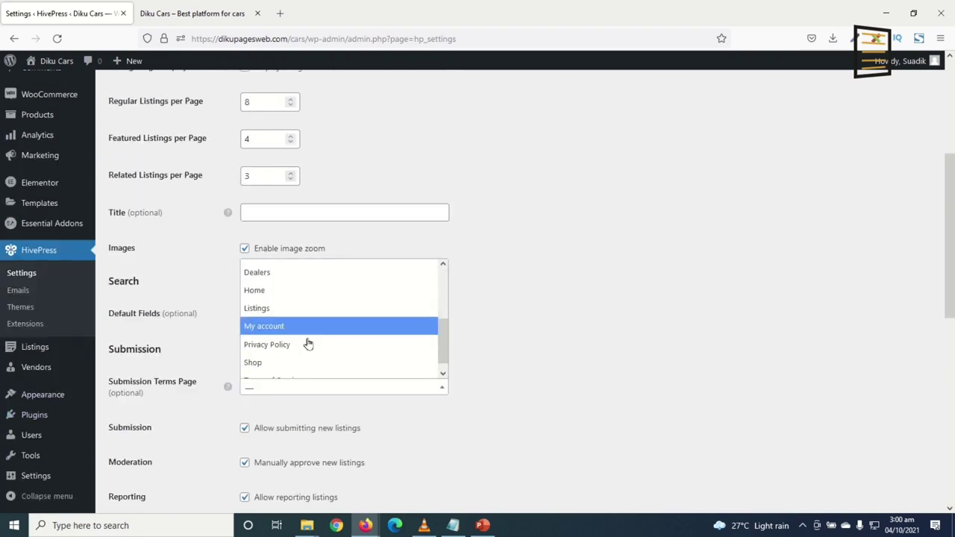
{"action": "left_click", "coordinate": [292, 375]}
{"action": "scroll", "coordinate": [324, 396], "scroll_direction": "down", "scroll_amount": 6}
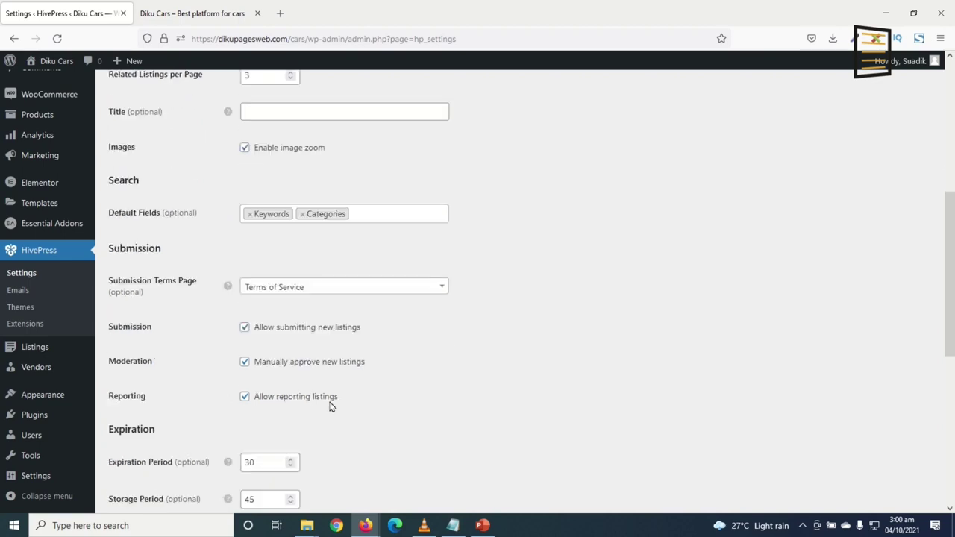
{"action": "left_click", "coordinate": [141, 454]}
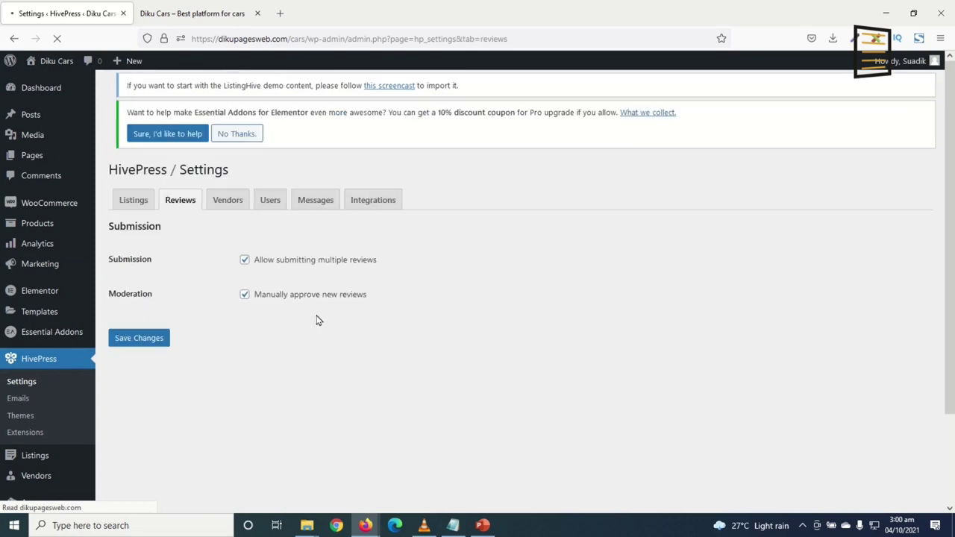
Set Dealers as the HivePress Vendors Page and save the vendor settings
{"action": "left_click", "coordinate": [230, 217]}
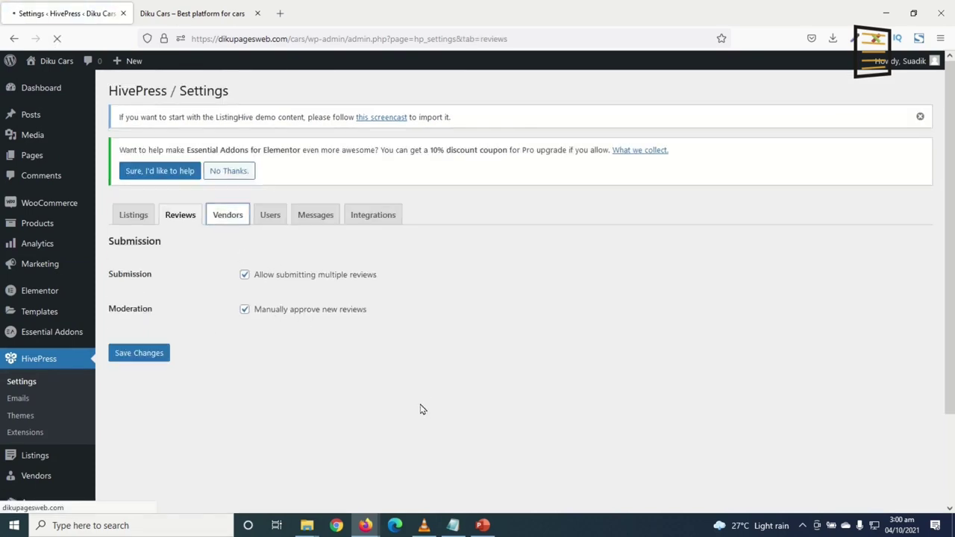
{"action": "left_click", "coordinate": [284, 312]}
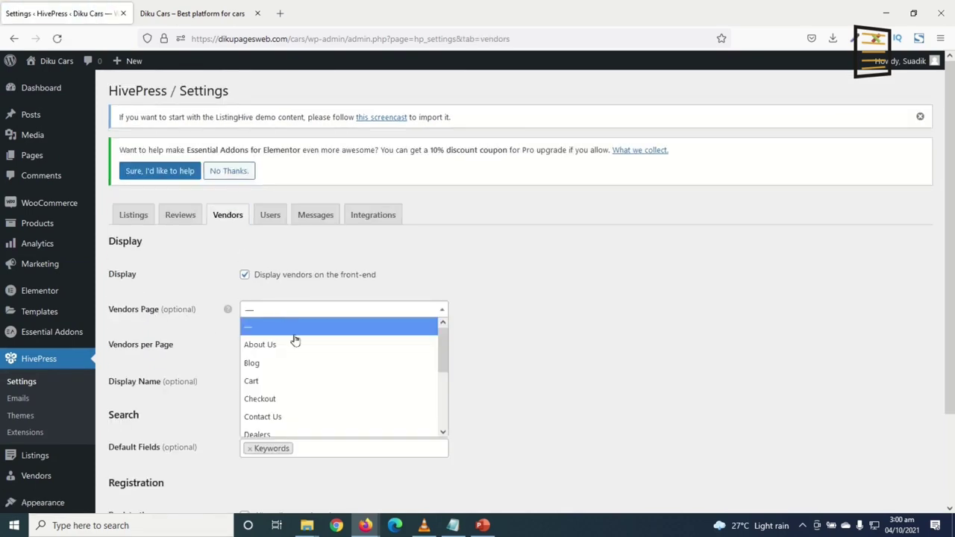
{"action": "scroll", "coordinate": [302, 369], "scroll_direction": "down", "scroll_amount": 1}
{"action": "scroll", "coordinate": [301, 381], "scroll_direction": "up", "scroll_amount": 1}
{"action": "scroll", "coordinate": [301, 389], "scroll_direction": "down", "scroll_amount": 1}
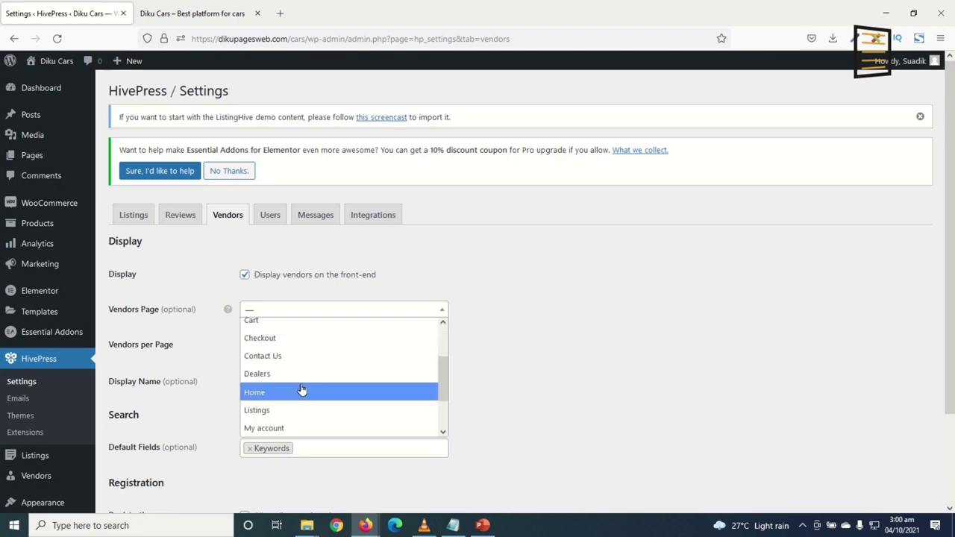
{"action": "left_click", "coordinate": [301, 374]}
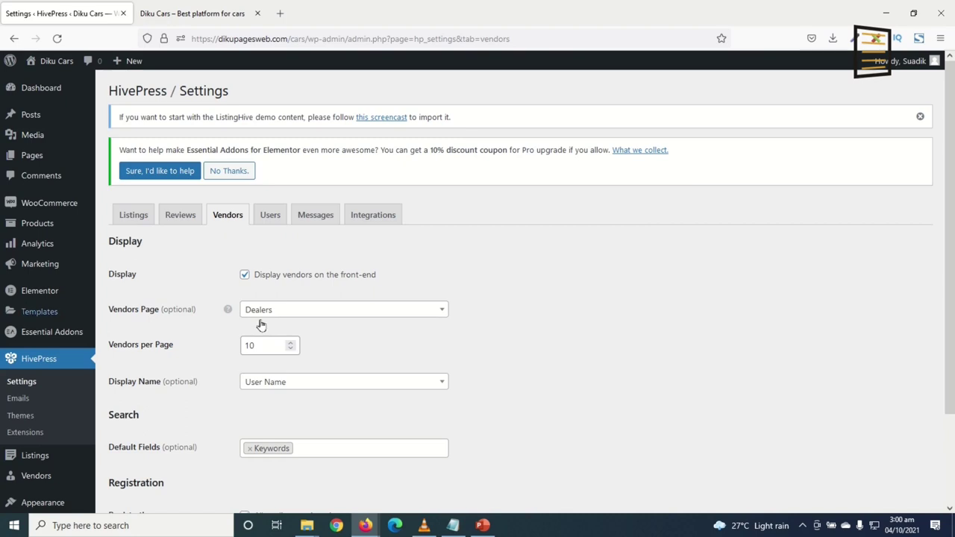
{"action": "scroll", "coordinate": [437, 332], "scroll_direction": "down", "scroll_amount": 3}
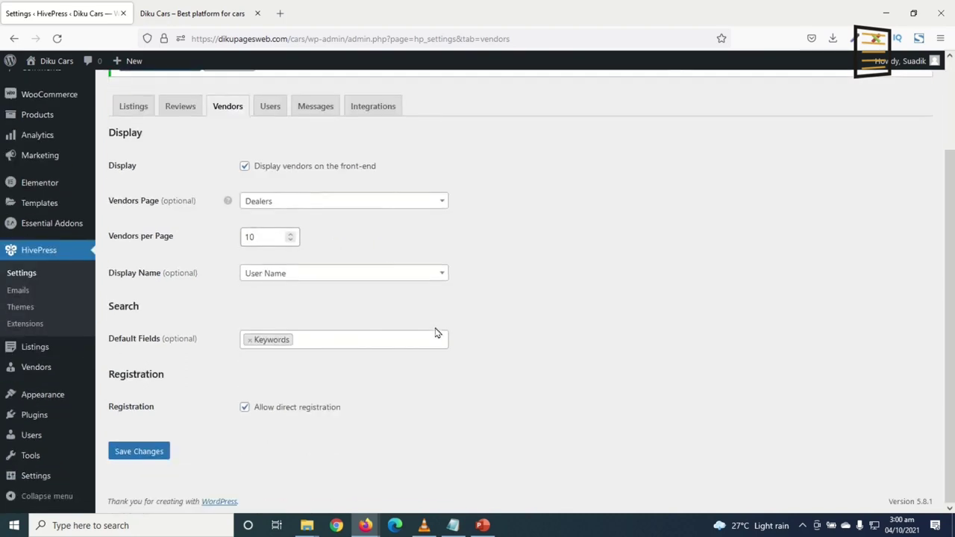
{"action": "scroll", "coordinate": [467, 381], "scroll_direction": "up", "scroll_amount": 3}
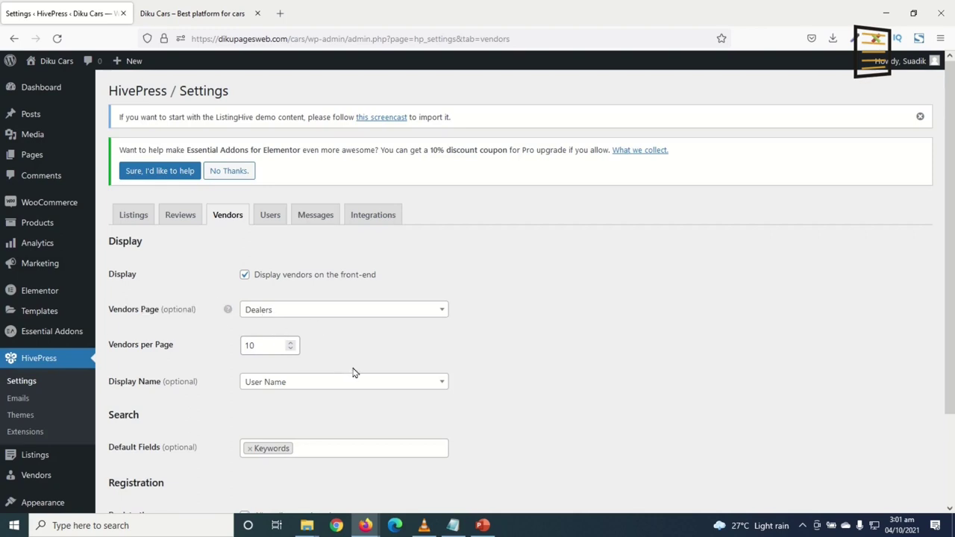
{"action": "scroll", "coordinate": [290, 397], "scroll_direction": "down", "scroll_amount": 3}
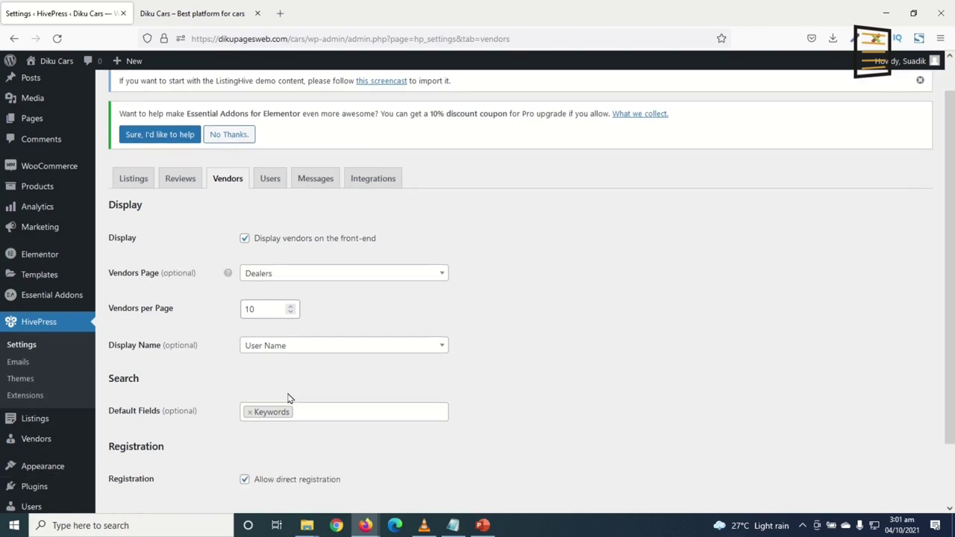
{"action": "left_click", "coordinate": [141, 452]}
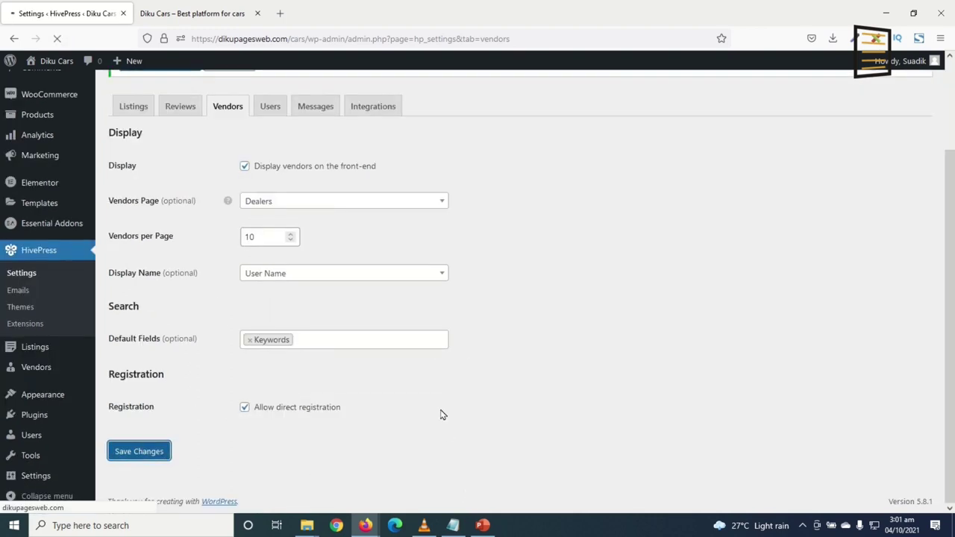
Set Terms of Service as the Registration Terms Page in Users settings and save
{"action": "left_click", "coordinate": [268, 249]}
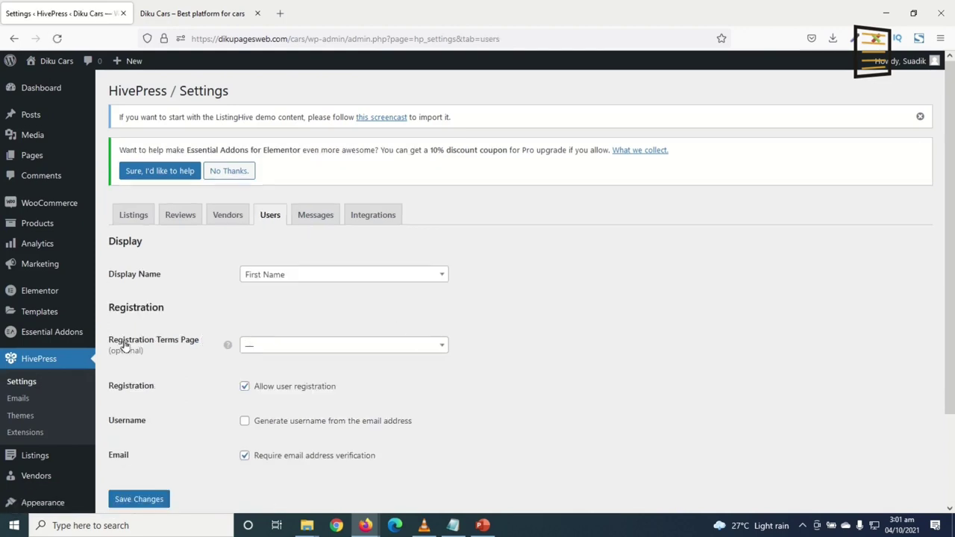
{"action": "left_click", "coordinate": [284, 349]}
{"action": "scroll", "coordinate": [318, 425], "scroll_direction": "down", "scroll_amount": 3}
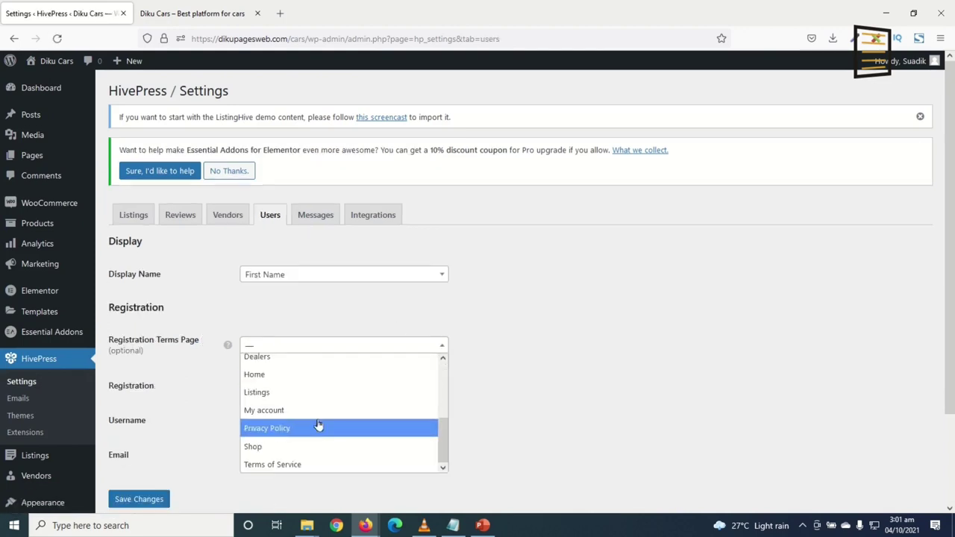
{"action": "left_click", "coordinate": [302, 463]}
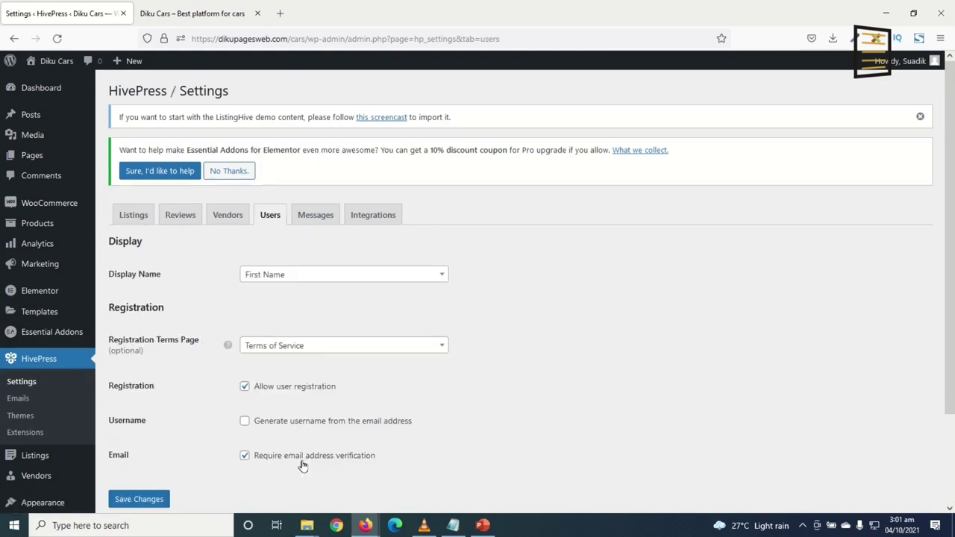
{"action": "left_click", "coordinate": [134, 502]}
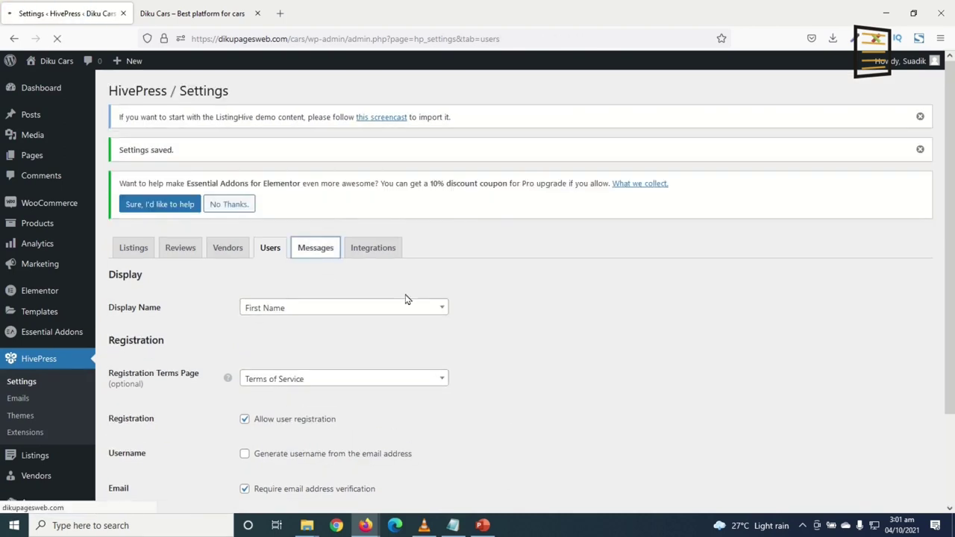
{"action": "scroll", "coordinate": [376, 311], "scroll_direction": "down", "scroll_amount": 3}
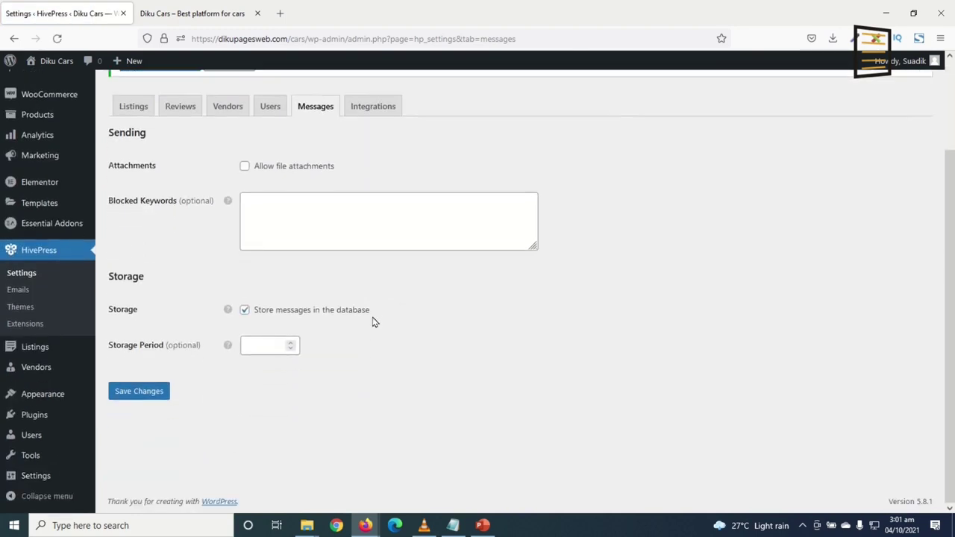
{"action": "scroll", "coordinate": [376, 322], "scroll_direction": "up", "scroll_amount": 3}
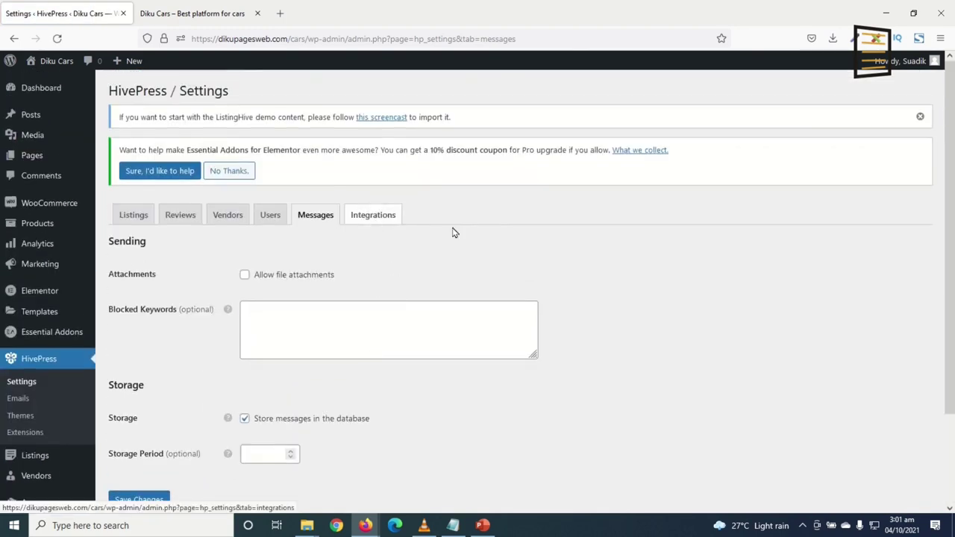
{"action": "scroll", "coordinate": [430, 465], "scroll_direction": "down", "scroll_amount": 3}
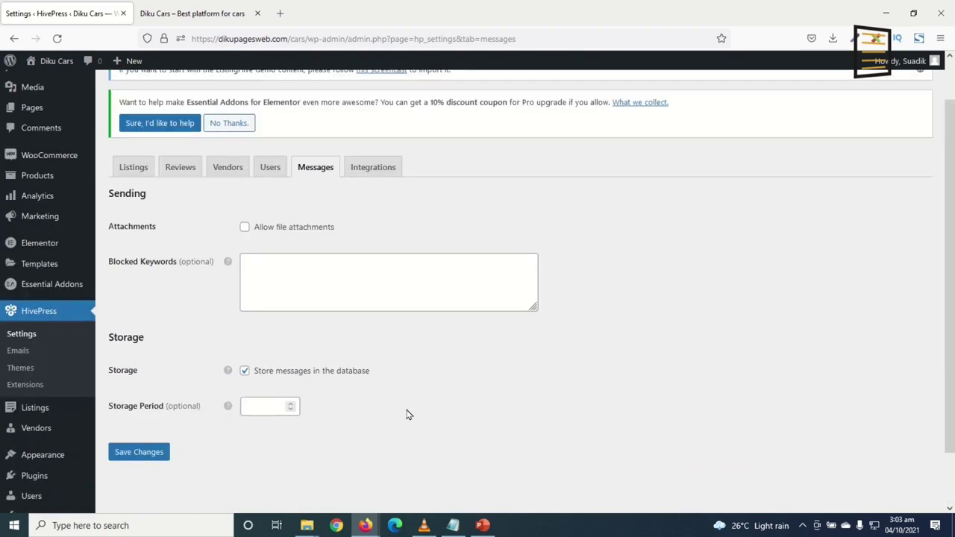
Go to Listings in the admin sidebar, then to Listings > Categories
{"action": "mouse_move", "coordinate": [49, 416]}
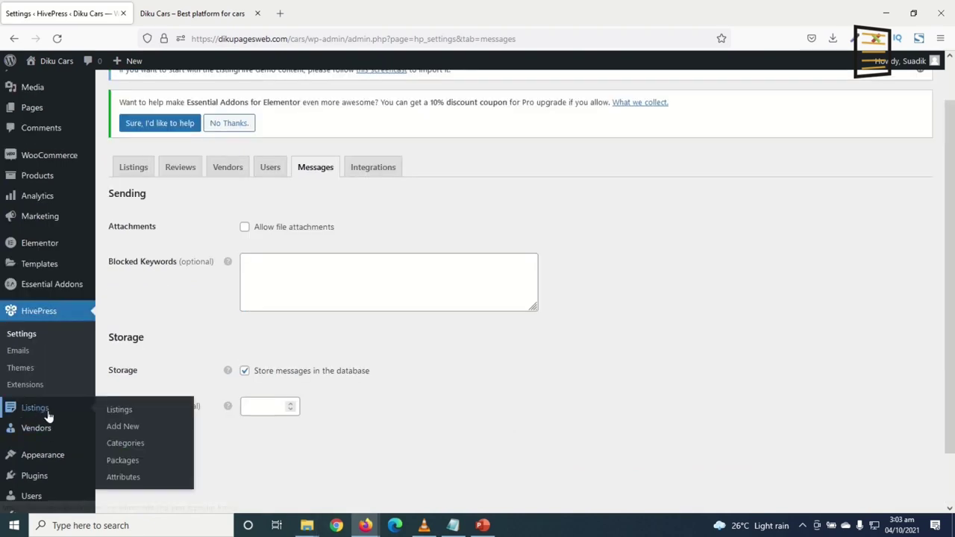
{"action": "left_click", "coordinate": [45, 410]}
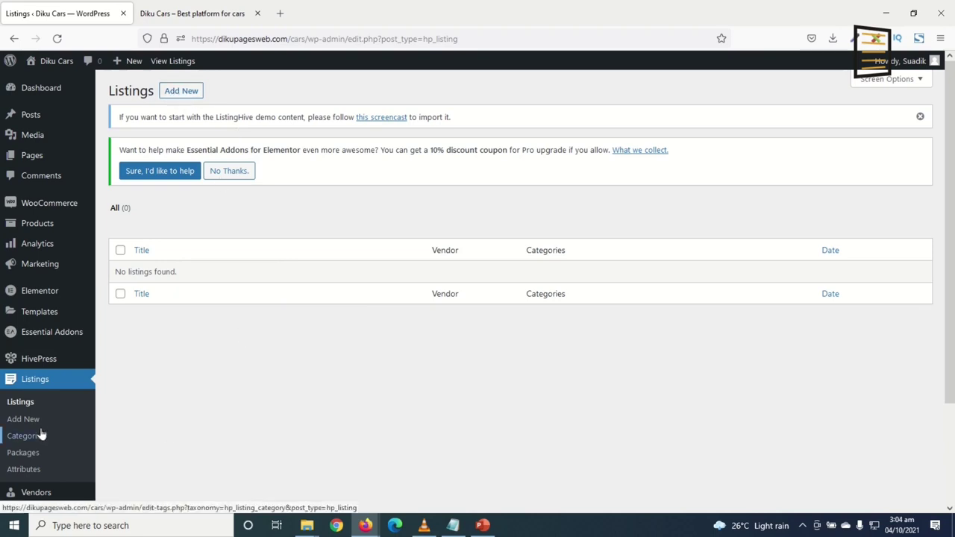
{"action": "scroll", "coordinate": [177, 403], "scroll_direction": "down", "scroll_amount": 2}
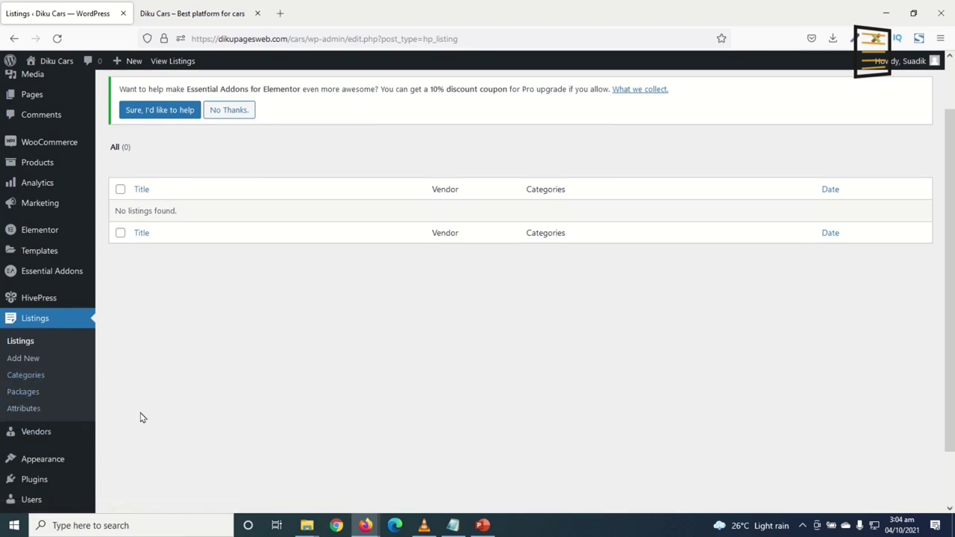
{"action": "left_click", "coordinate": [27, 379]}
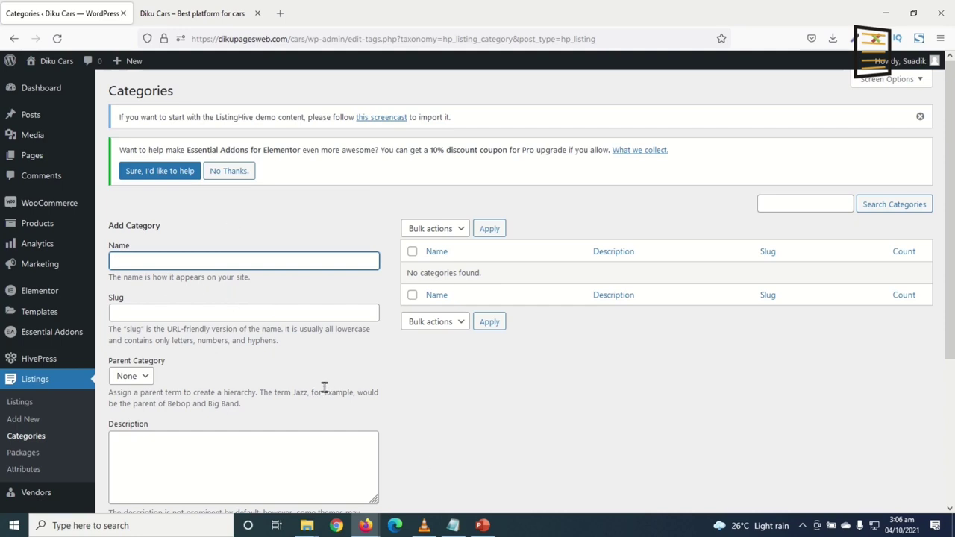
Name the new category Saloon and paste in its saloon cars description
{"action": "type", "text": "Saloon"}
{"action": "scroll", "coordinate": [233, 323], "scroll_direction": "down", "scroll_amount": 5}
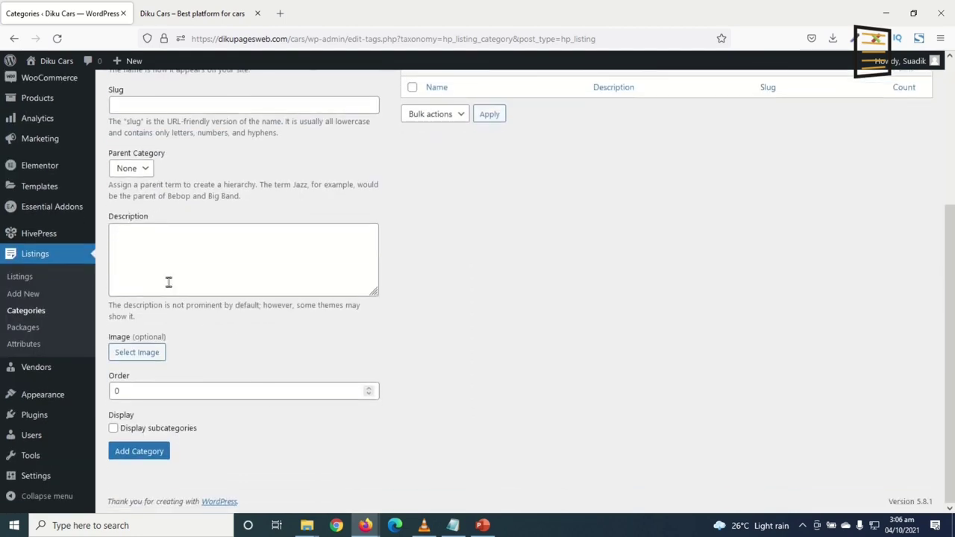
{"action": "left_click", "coordinate": [165, 255]}
{"action": "type", "text": "Buy, Sell or Rent Saloon Cars in Your Area"}
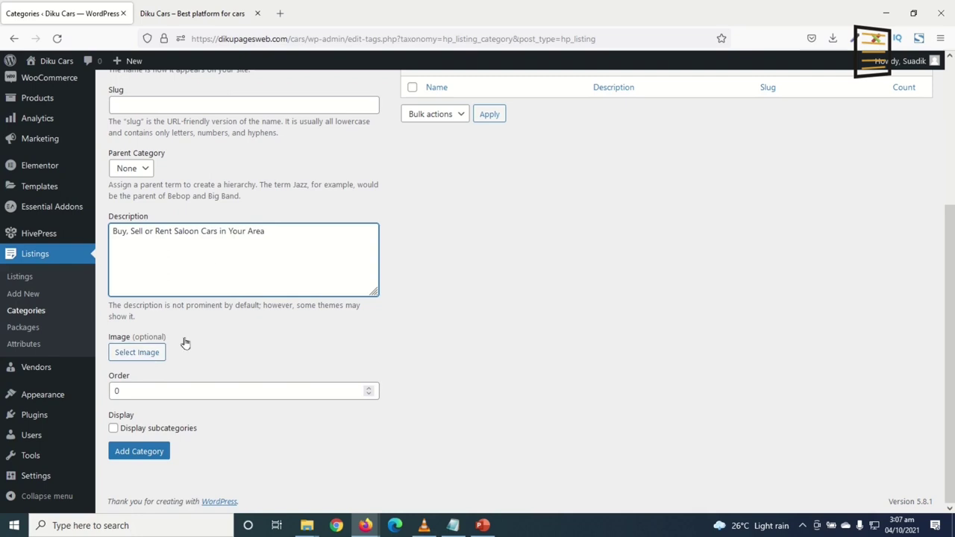
Upload the Saloon photo from the categories folder as its image and add the category
{"action": "left_click", "coordinate": [122, 353]}
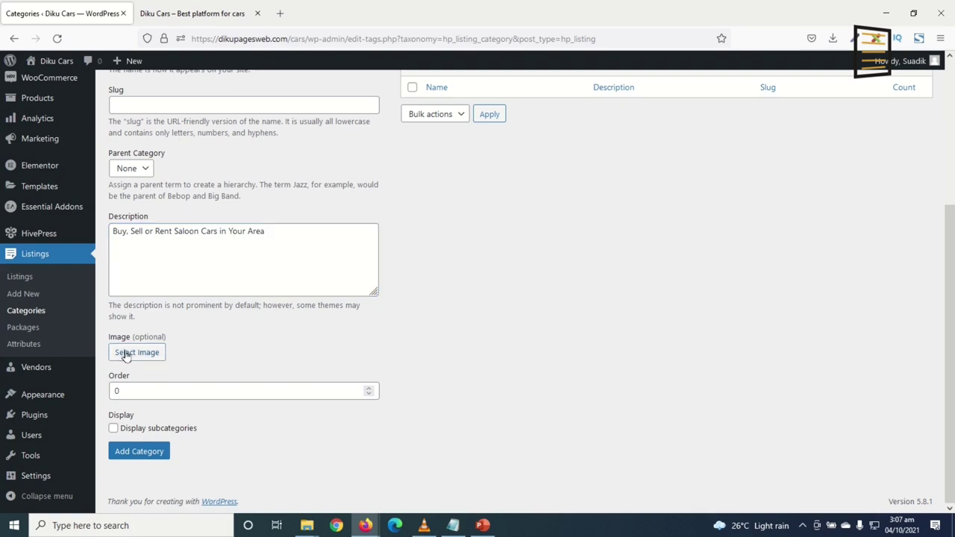
{"action": "left_click", "coordinate": [58, 112]}
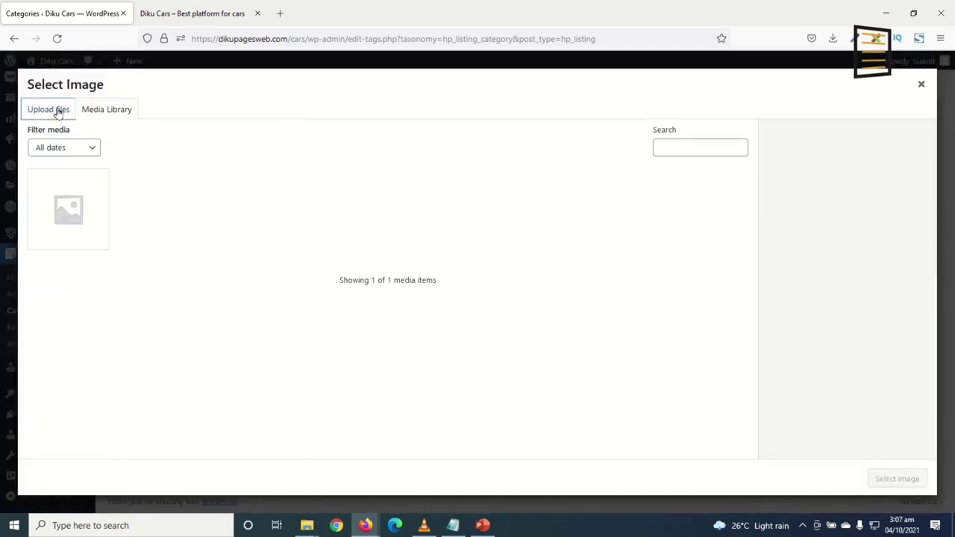
{"action": "left_click", "coordinate": [458, 289]}
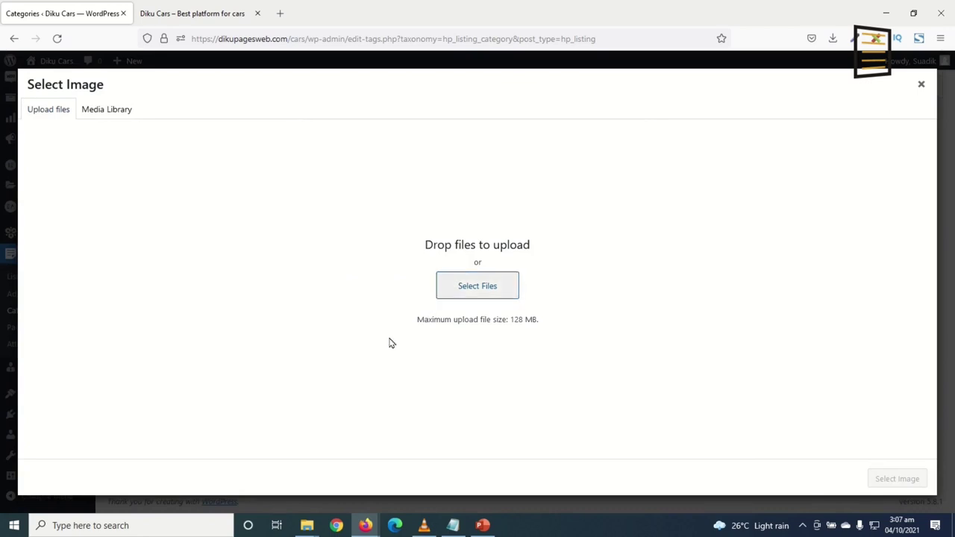
{"action": "double_click", "coordinate": [321, 209]}
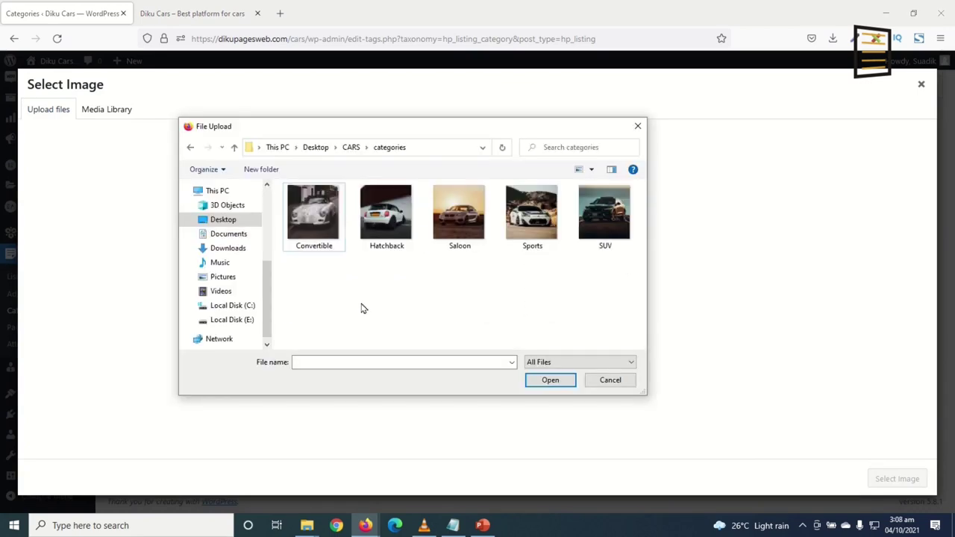
{"action": "left_click", "coordinate": [457, 221]}
{"action": "left_click", "coordinate": [550, 380]}
{"action": "left_click", "coordinate": [899, 479]}
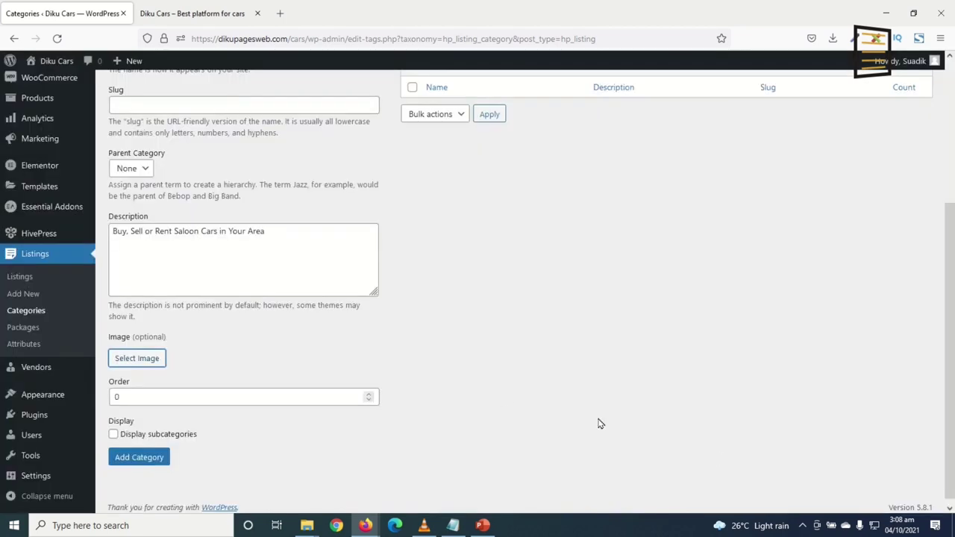
{"action": "scroll", "coordinate": [296, 374], "scroll_direction": "down", "scroll_amount": 3}
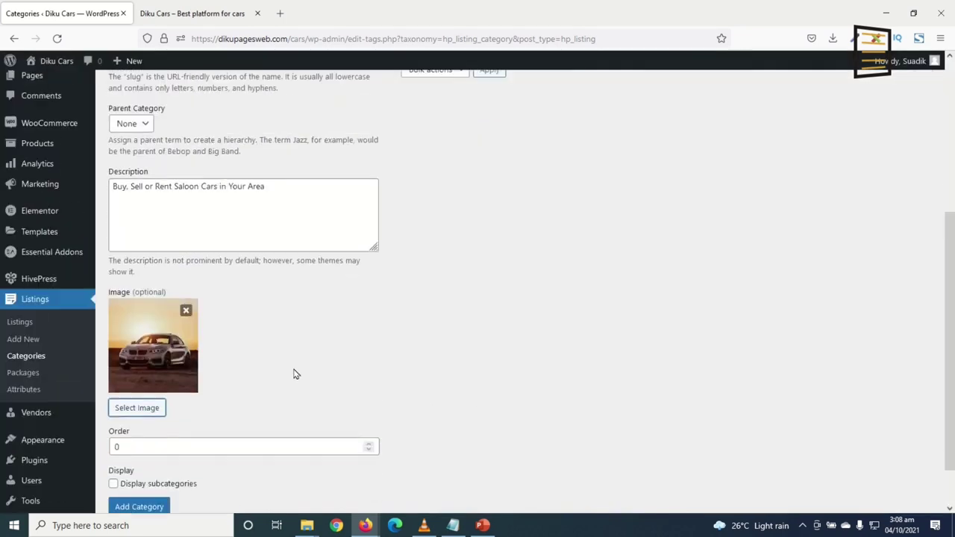
{"action": "left_click", "coordinate": [137, 452]}
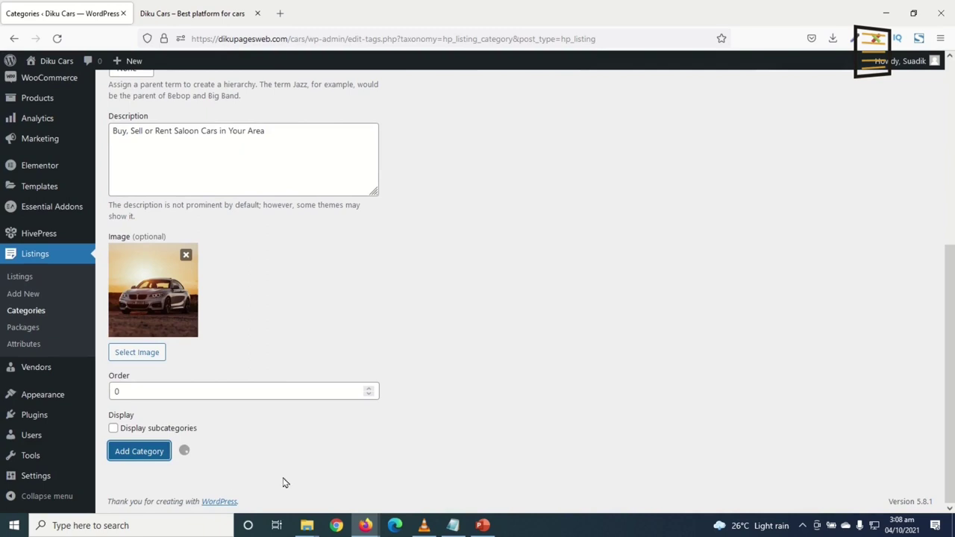
{"action": "scroll", "coordinate": [458, 439], "scroll_direction": "up", "scroll_amount": 8}
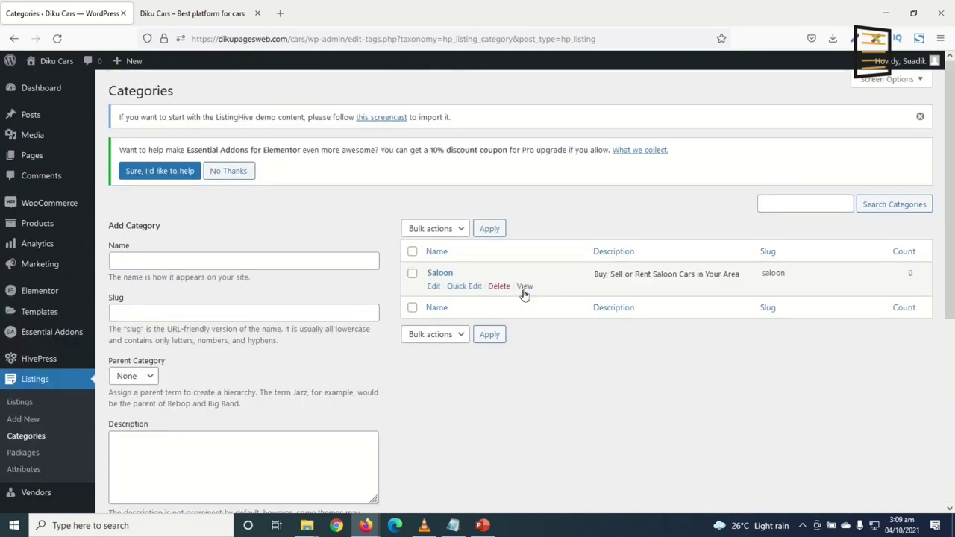
Add a Sports category, uploading the Sports car photo as its image
{"action": "left_click", "coordinate": [159, 263]}
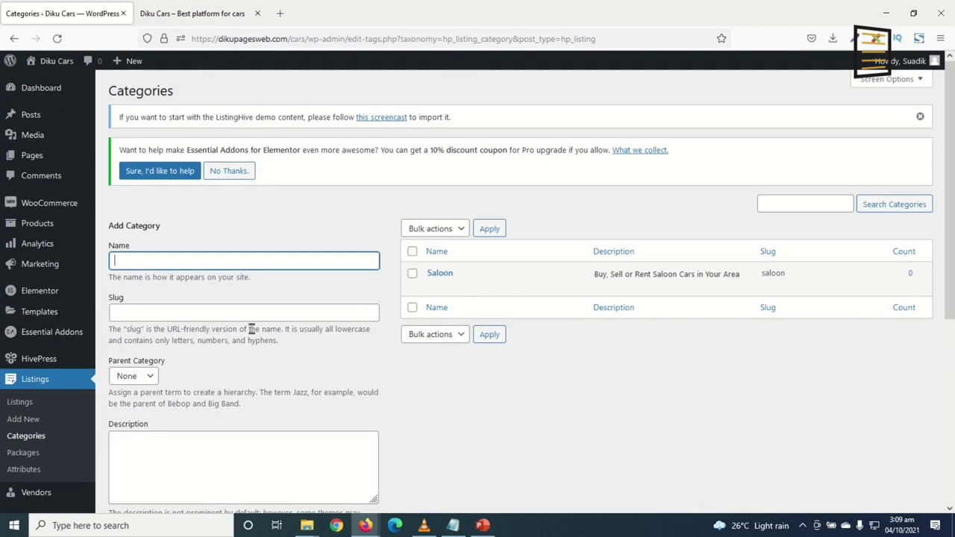
{"action": "type", "text": "Sports"}
{"action": "scroll", "coordinate": [276, 310], "scroll_direction": "down", "scroll_amount": 4}
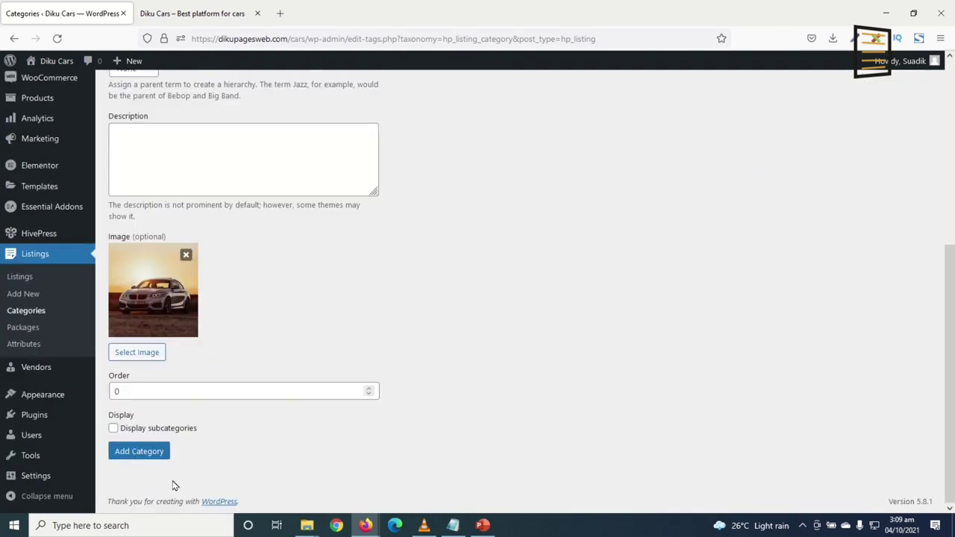
{"action": "left_click", "coordinate": [135, 355]}
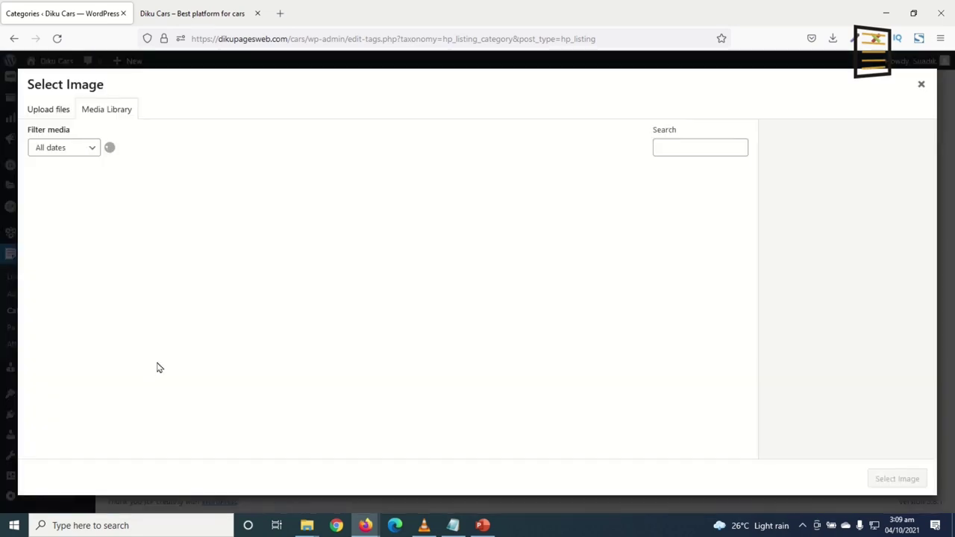
{"action": "left_click", "coordinate": [56, 113]}
{"action": "left_click", "coordinate": [493, 291]}
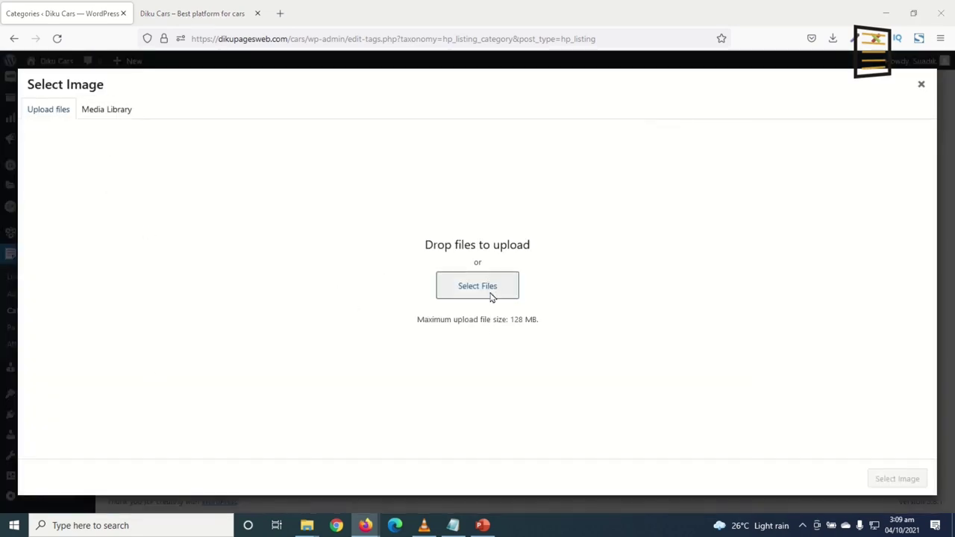
{"action": "left_click", "coordinate": [533, 217]}
{"action": "double_click", "coordinate": [533, 217]}
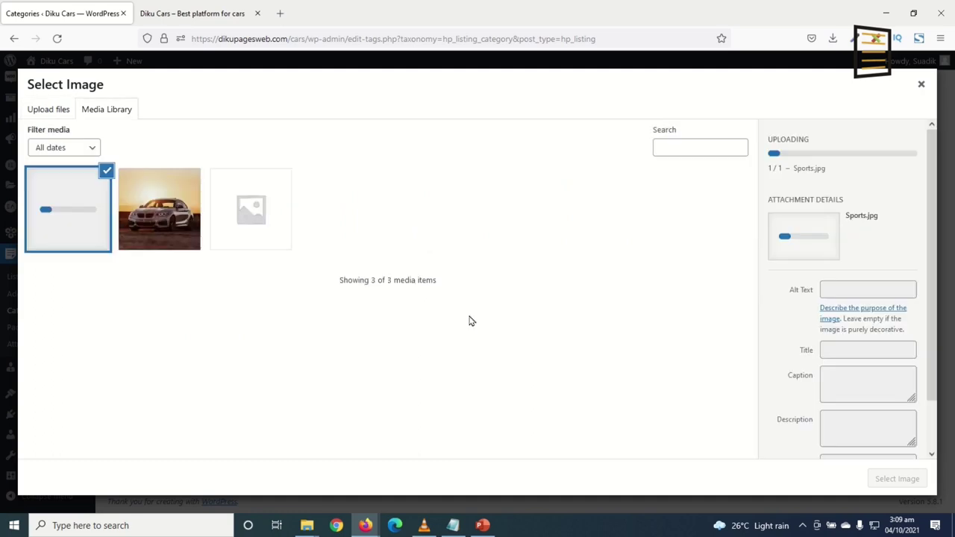
{"action": "left_click", "coordinate": [899, 479]}
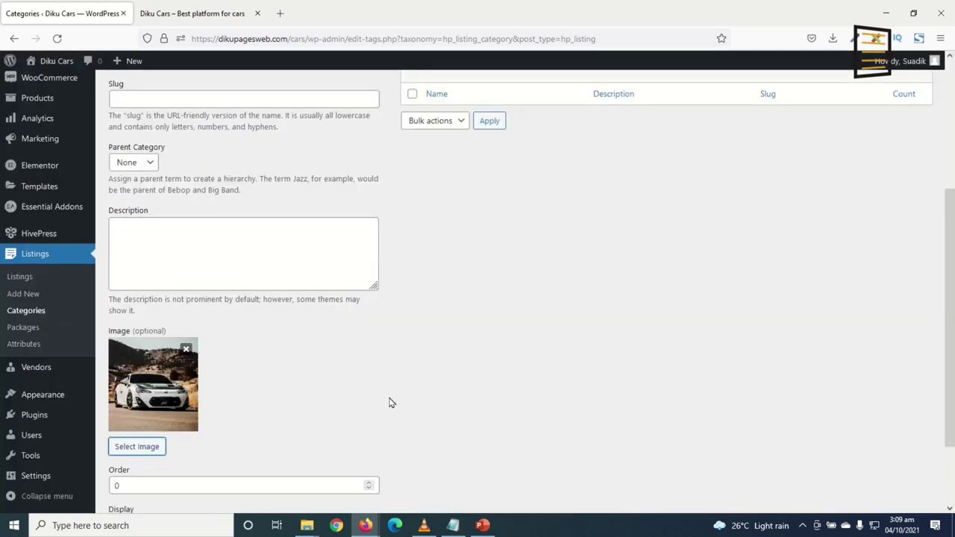
{"action": "scroll", "coordinate": [389, 403], "scroll_direction": "down", "scroll_amount": 2}
{"action": "left_click", "coordinate": [126, 457]}
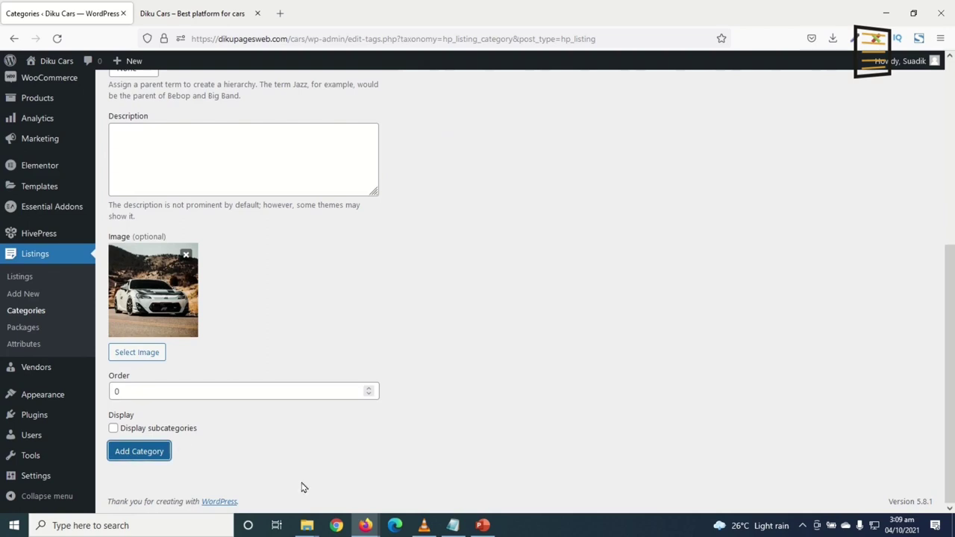
{"action": "scroll", "coordinate": [433, 429], "scroll_direction": "up", "scroll_amount": 5}
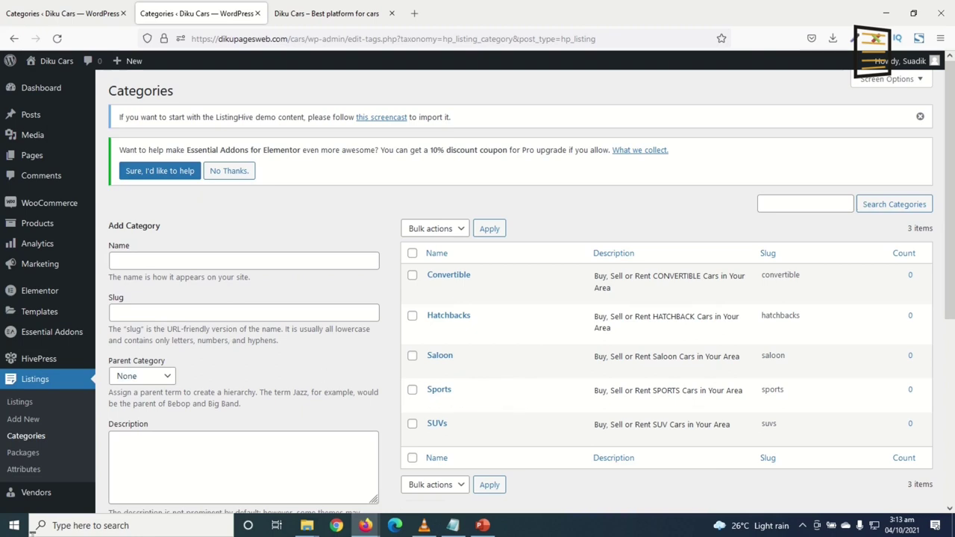
Start a new package under Listings > Packages and check its WooCommerce Product dropdown
{"action": "left_click", "coordinate": [24, 454]}
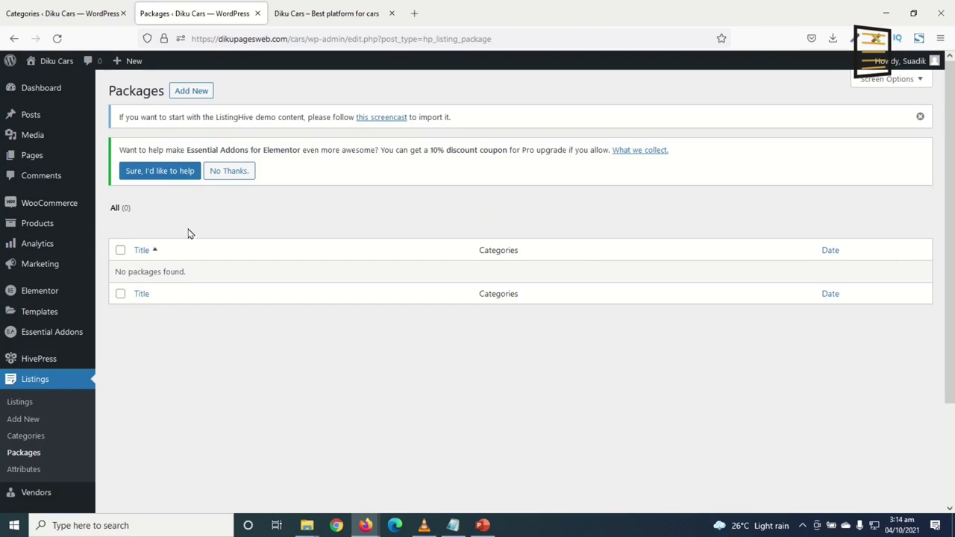
{"action": "left_click", "coordinate": [191, 92]}
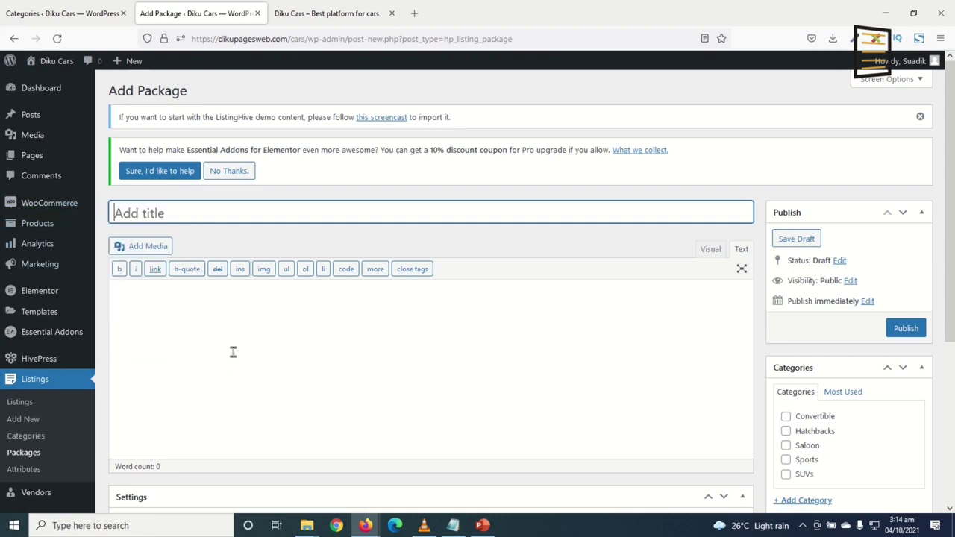
{"action": "scroll", "coordinate": [263, 317], "scroll_direction": "down", "scroll_amount": 2}
{"action": "mouse_move", "coordinate": [38, 149]}
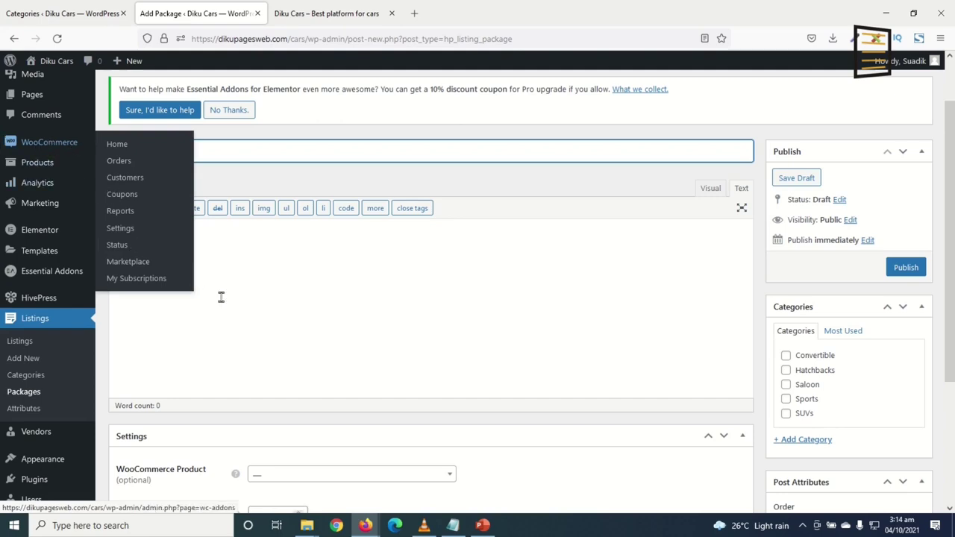
{"action": "scroll", "coordinate": [242, 344], "scroll_direction": "down", "scroll_amount": 3}
{"action": "scroll", "coordinate": [250, 205], "scroll_direction": "up", "scroll_amount": 3}
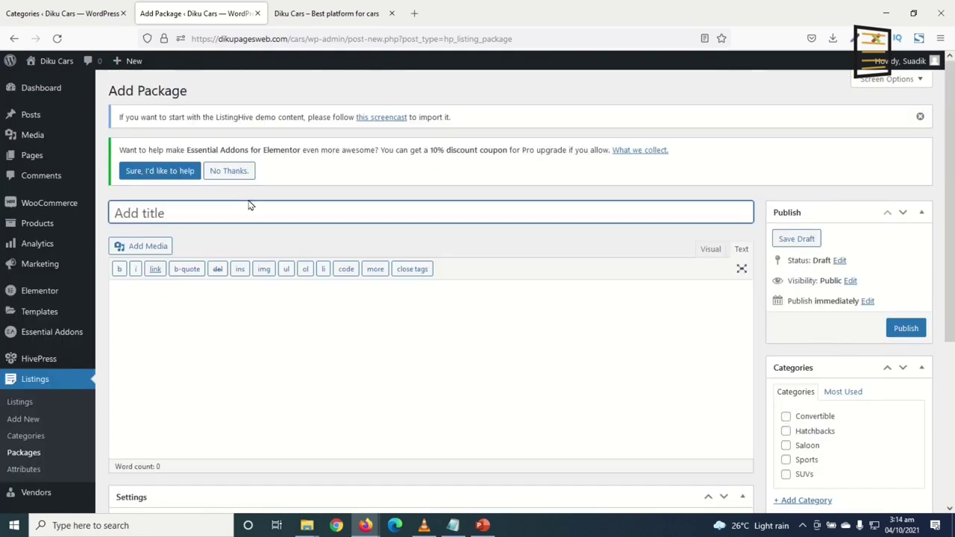
{"action": "scroll", "coordinate": [216, 211], "scroll_direction": "down", "scroll_amount": 5}
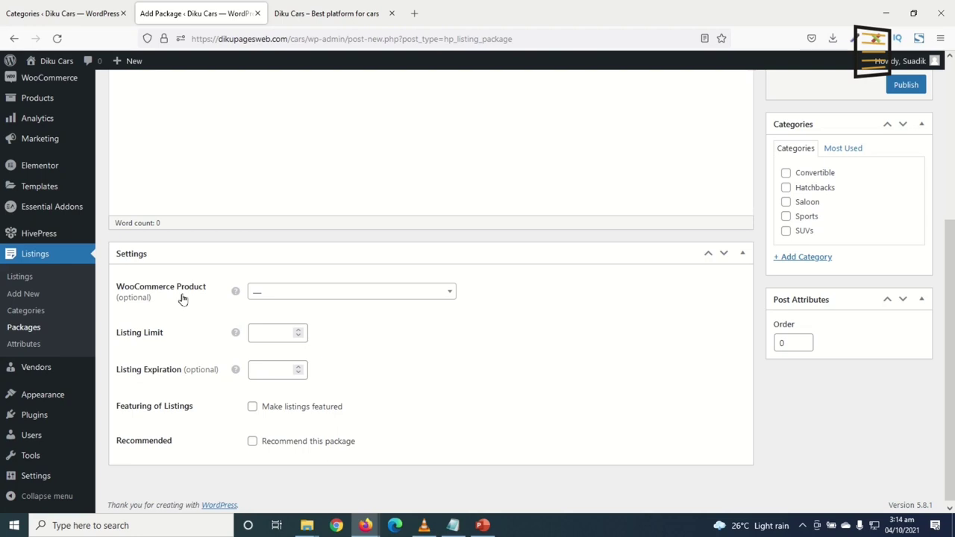
{"action": "left_click", "coordinate": [292, 299]}
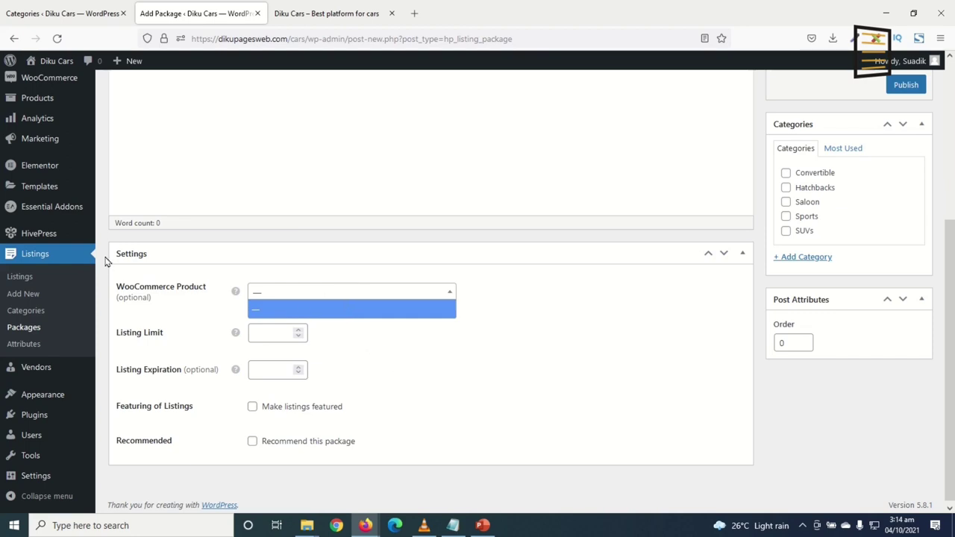
{"action": "scroll", "coordinate": [105, 262], "scroll_direction": "up", "scroll_amount": 5}
{"action": "mouse_move", "coordinate": [54, 231]}
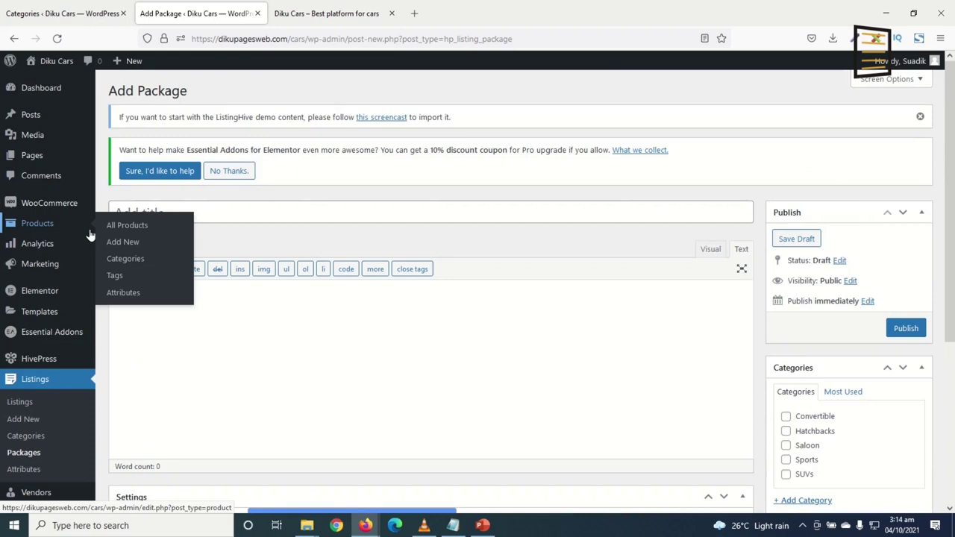
Add a new product named BUSINESS, mark it Virtual, set regular price 59, and publish
{"action": "left_click", "coordinate": [131, 248]}
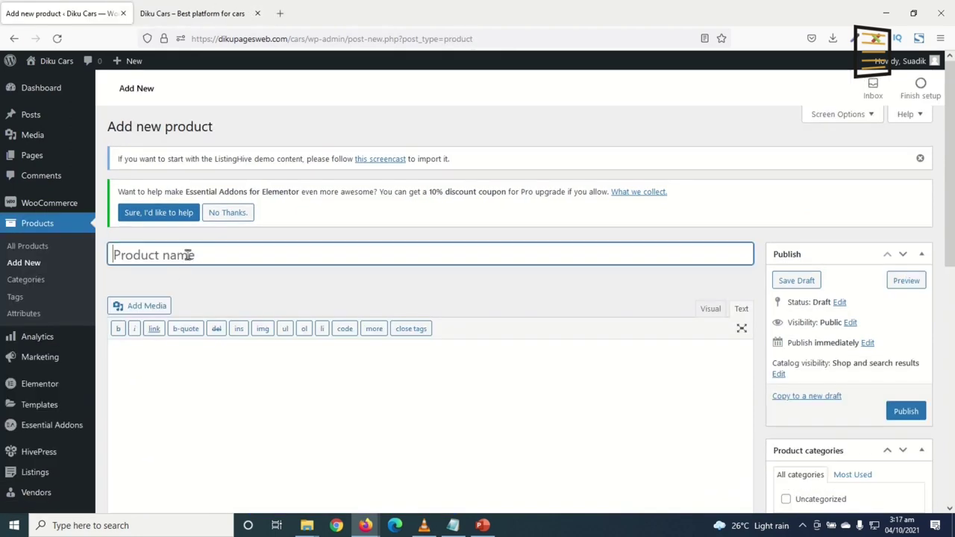
{"action": "type", "text": "BUSINESS"}
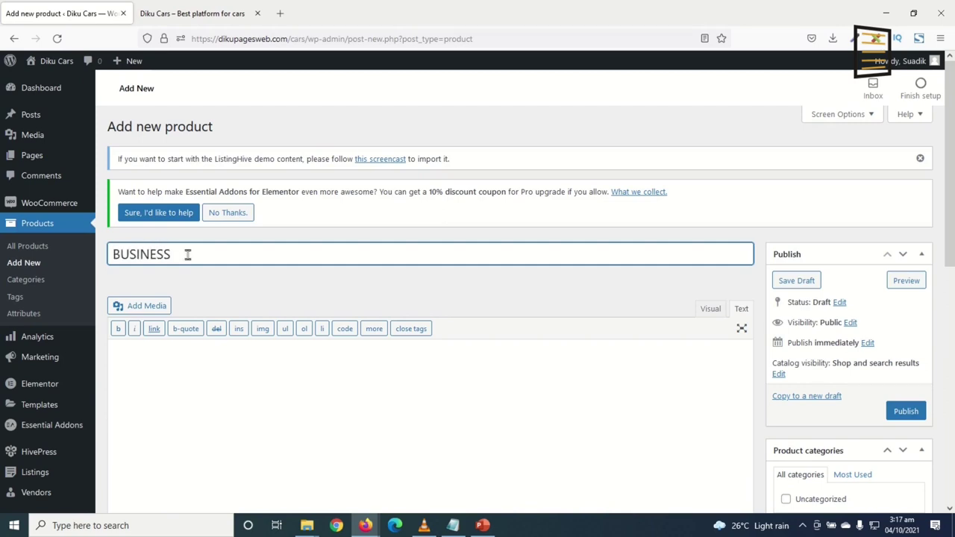
{"action": "scroll", "coordinate": [309, 326], "scroll_direction": "down", "scroll_amount": 3}
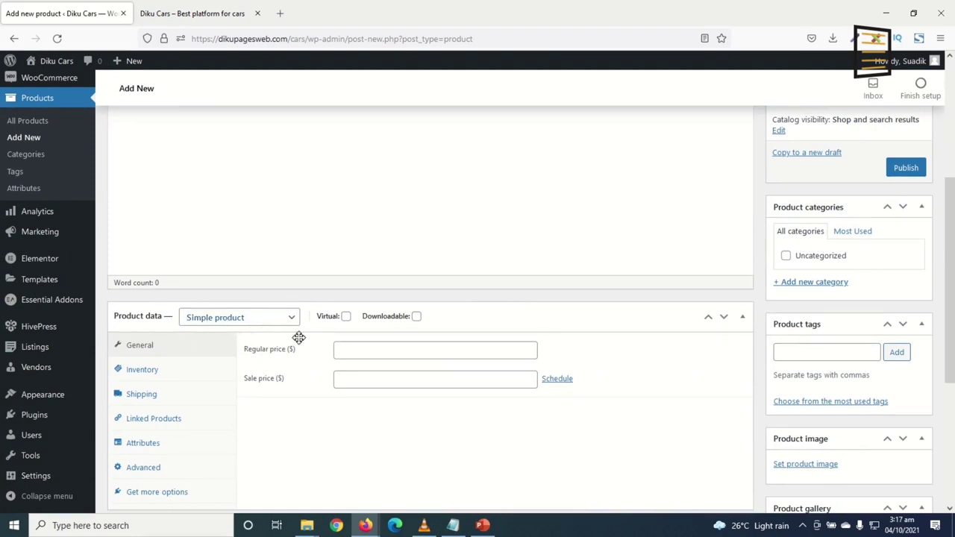
{"action": "left_click", "coordinate": [347, 320]}
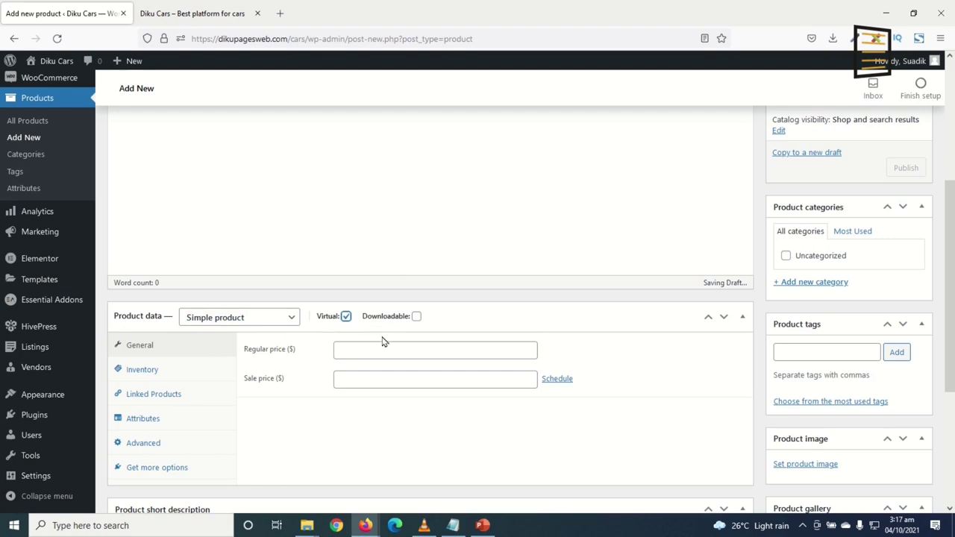
{"action": "left_click", "coordinate": [370, 351]}
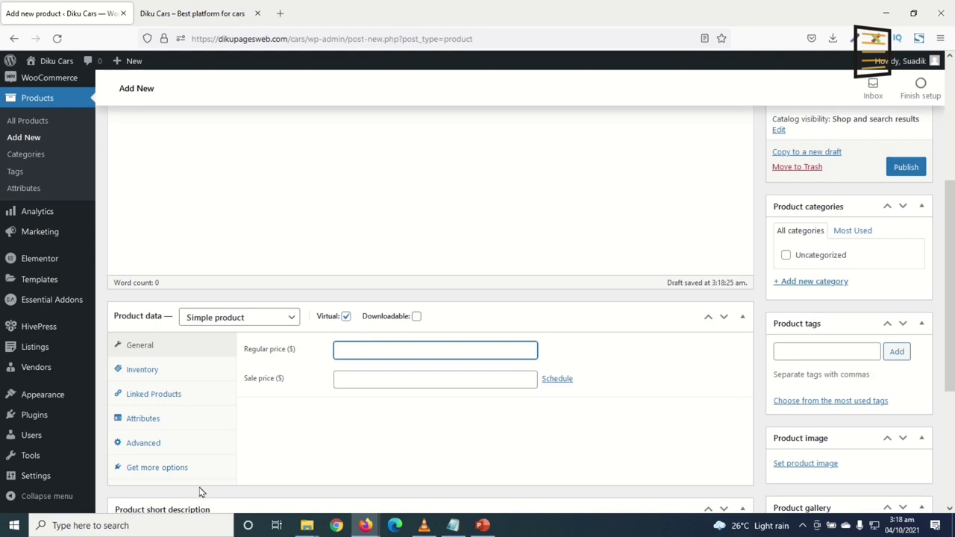
{"action": "type", "text": "59.99"}
{"action": "left_click", "coordinate": [906, 168]}
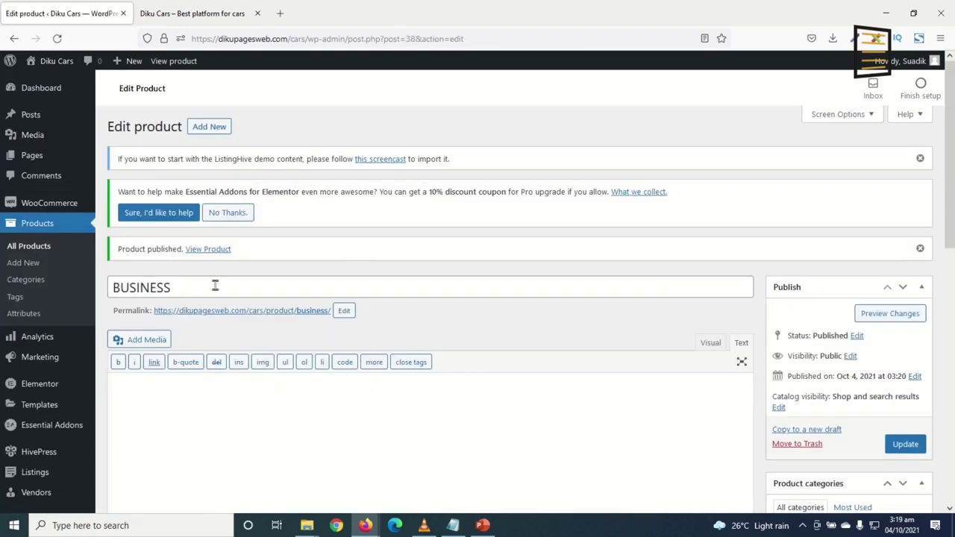
Add a virtual product named ULTIMA with regular price 99.99 and publish it
{"action": "left_click", "coordinate": [17, 269]}
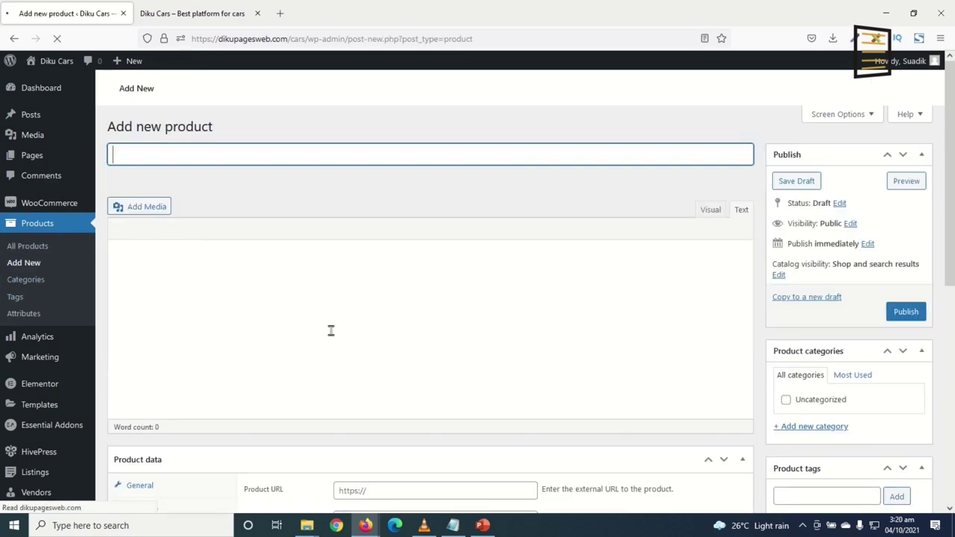
{"action": "type", "text": "ULTIMATE"}
{"action": "scroll", "coordinate": [333, 335], "scroll_direction": "down", "scroll_amount": 4}
{"action": "left_click", "coordinate": [346, 255]}
{"action": "left_click", "coordinate": [364, 289]}
{"action": "type", "text": "99.99"}
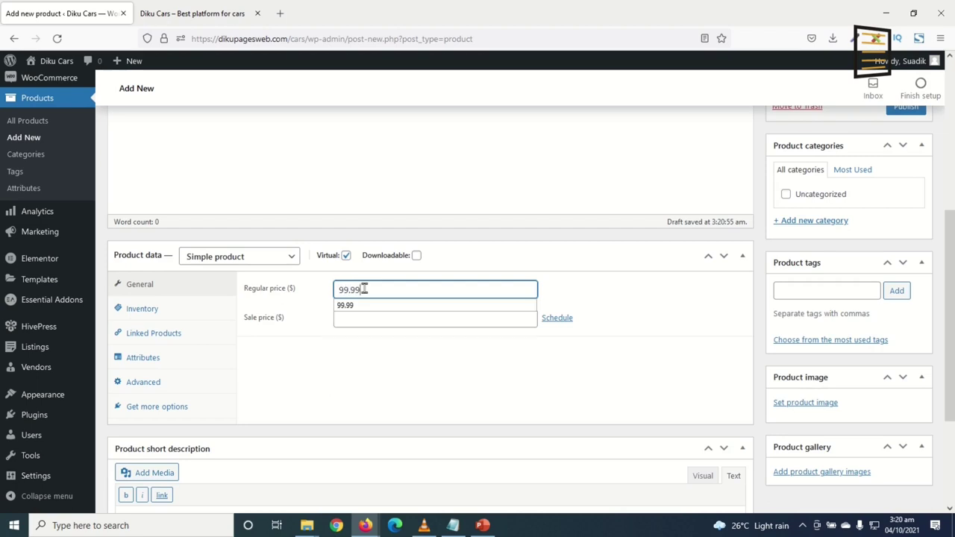
{"action": "scroll", "coordinate": [911, 112], "scroll_direction": "up", "scroll_amount": 3}
{"action": "left_click", "coordinate": [903, 231]}
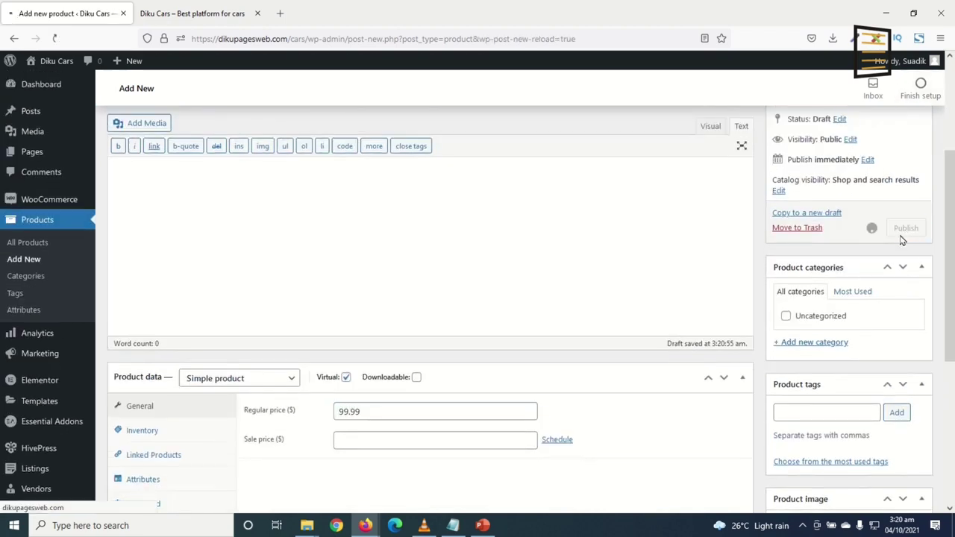
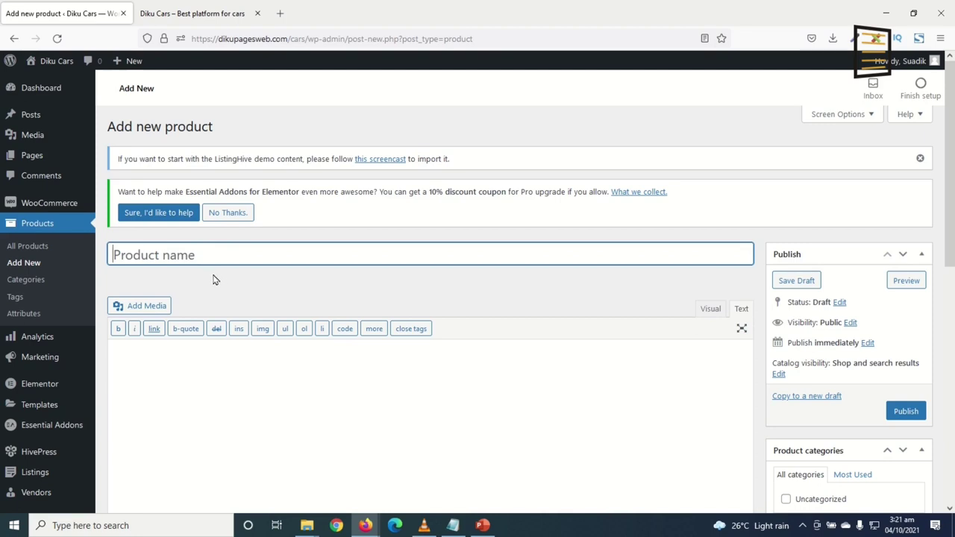
Create a virtual product named 'Featured Listing' with a $10 regular price and publish it
{"action": "type", "text": "Featured Listing"}
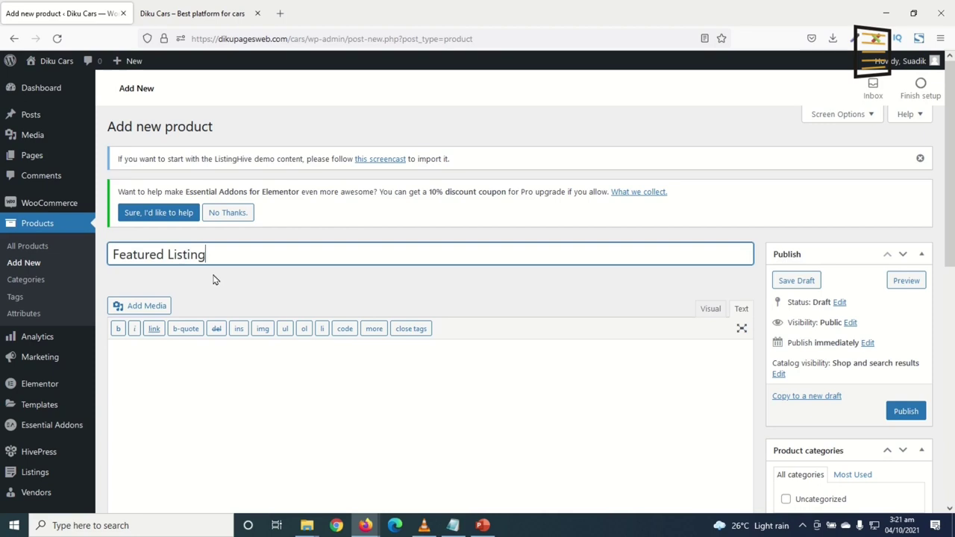
{"action": "scroll", "coordinate": [377, 324], "scroll_direction": "down", "scroll_amount": 3}
{"action": "left_click", "coordinate": [345, 316]}
{"action": "left_click", "coordinate": [366, 352]}
{"action": "type", "text": "10"}
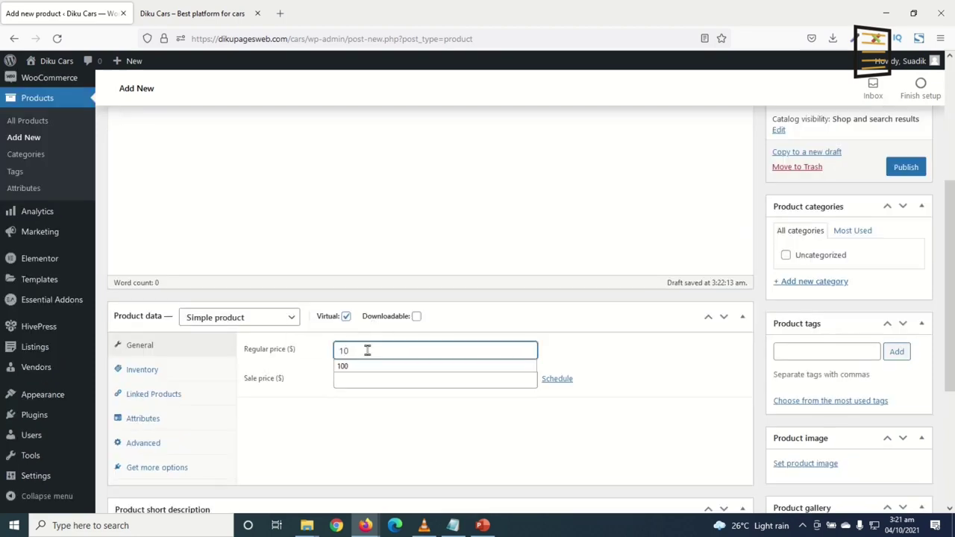
{"action": "left_click", "coordinate": [905, 167]}
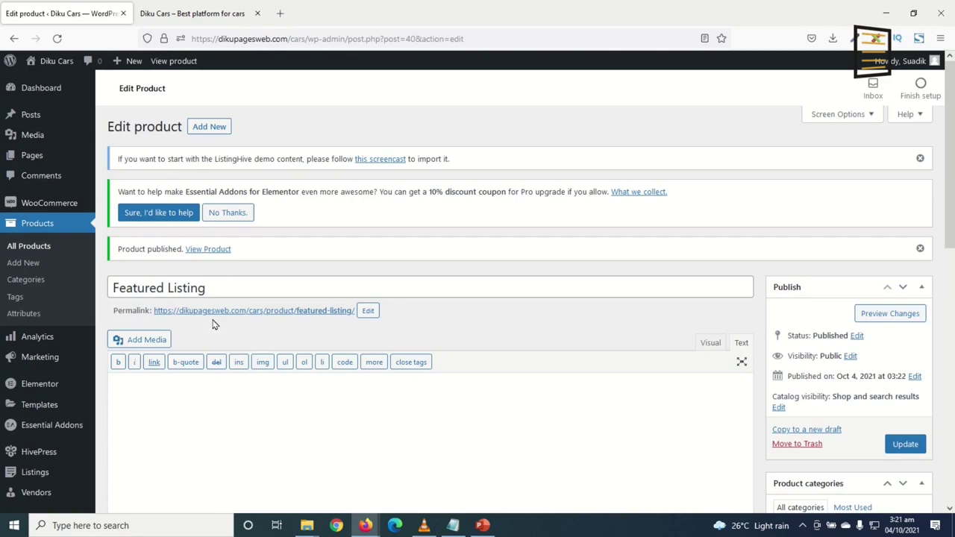
{"action": "scroll", "coordinate": [320, 351], "scroll_direction": "down", "scroll_amount": 3}
{"action": "scroll", "coordinate": [293, 341], "scroll_direction": "down", "scroll_amount": 4}
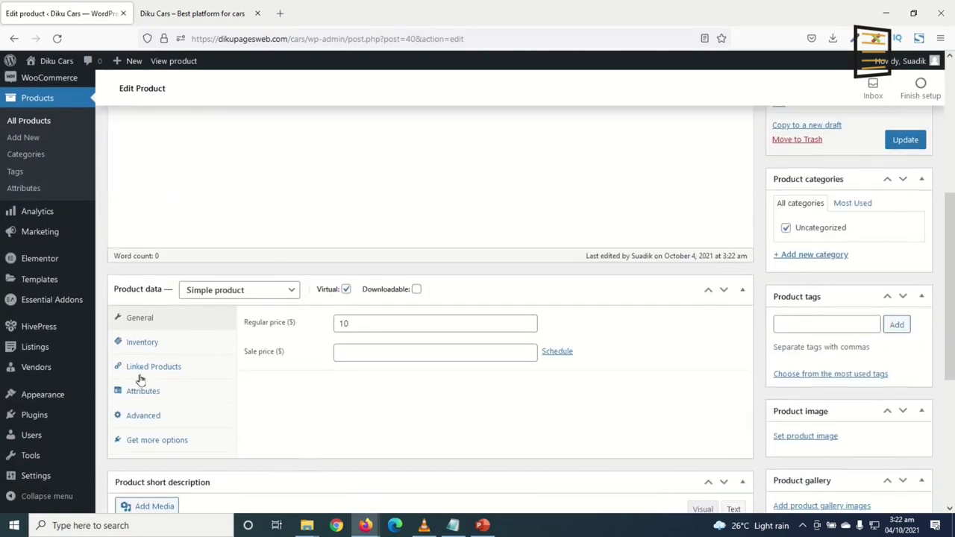
{"action": "mouse_move", "coordinate": [43, 330]}
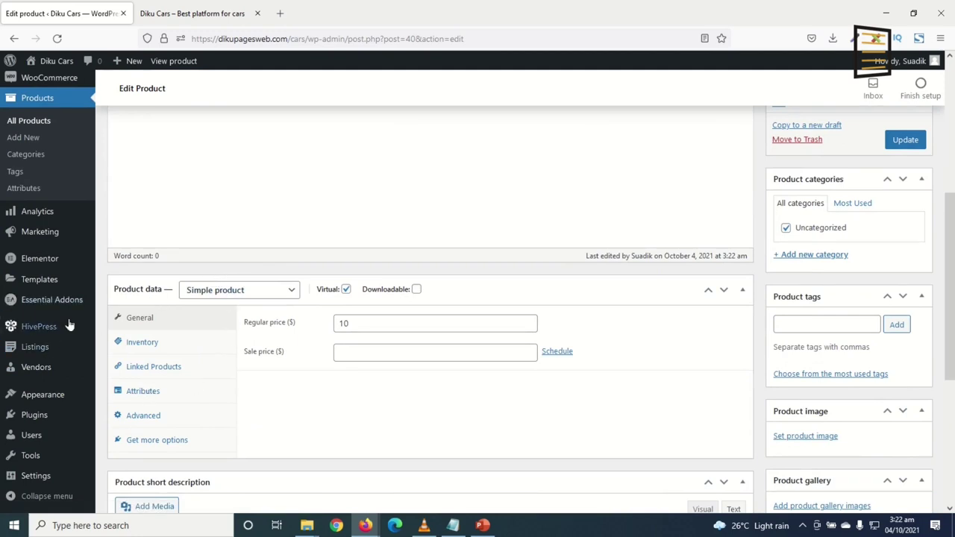
In HivePress settings, choose Featured Listing as the featuring product, set 30 days, and save
{"action": "left_click", "coordinate": [121, 332]}
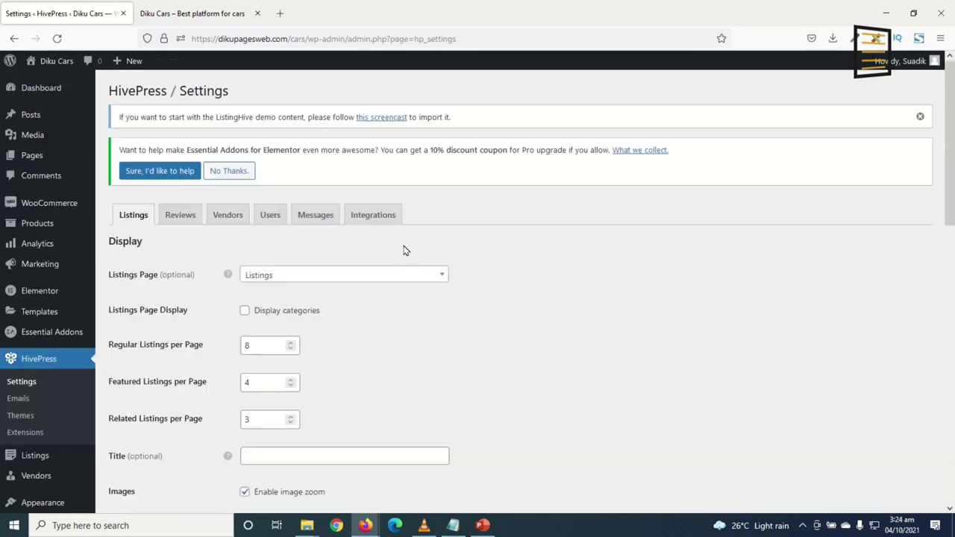
{"action": "scroll", "coordinate": [403, 258], "scroll_direction": "down", "scroll_amount": 15}
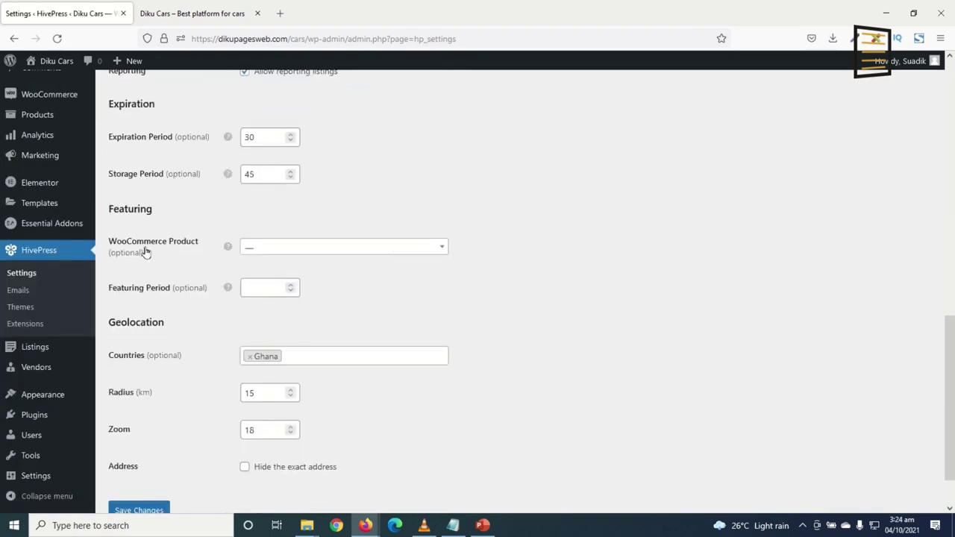
{"action": "left_click", "coordinate": [278, 252]}
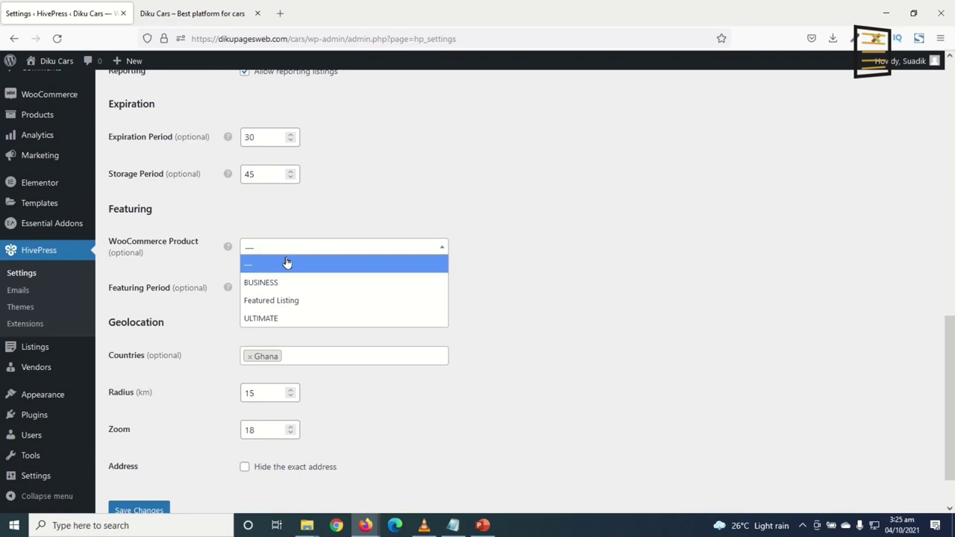
{"action": "left_click", "coordinate": [282, 306]}
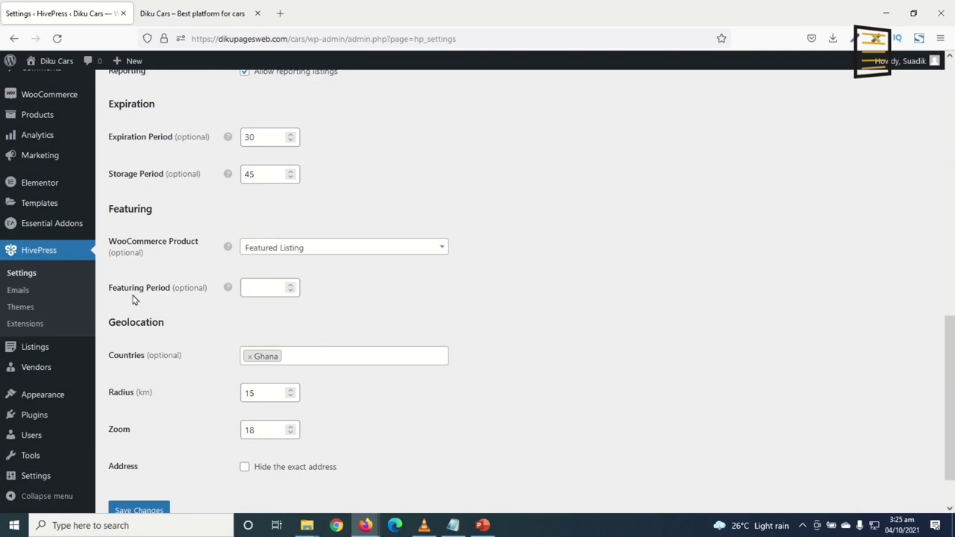
{"action": "left_click", "coordinate": [265, 289]}
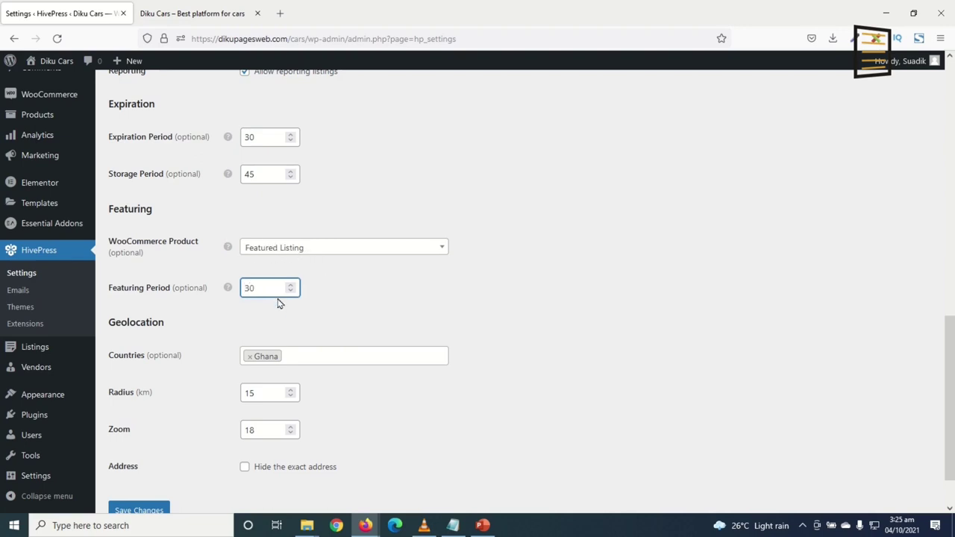
{"action": "left_click_drag", "start_coordinate": [265, 290], "coordinate": [228, 292]}
{"action": "scroll", "coordinate": [239, 418], "scroll_direction": "down", "scroll_amount": 2}
{"action": "scroll", "coordinate": [145, 490], "scroll_direction": "up", "scroll_amount": 2}
{"action": "scroll", "coordinate": [144, 490], "scroll_direction": "down", "scroll_amount": 2}
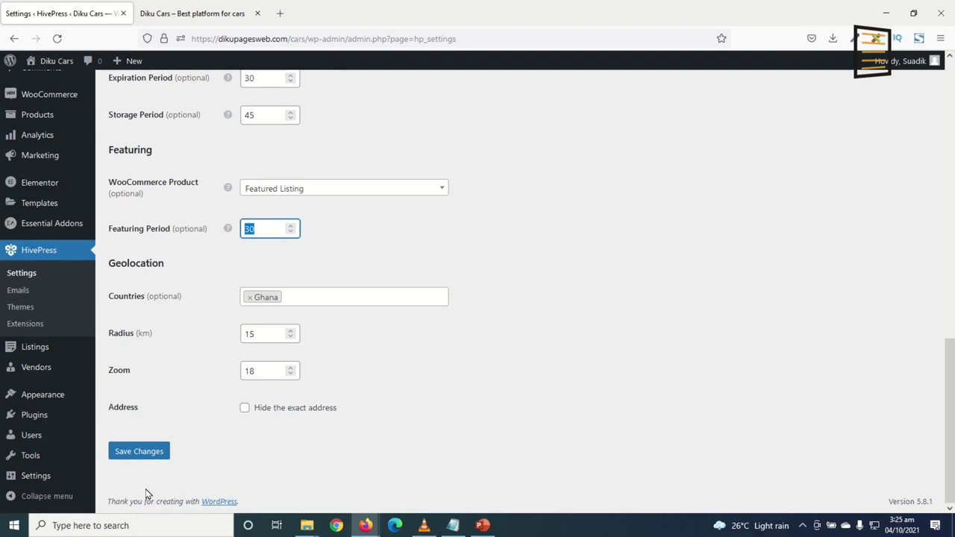
{"action": "left_click", "coordinate": [138, 452]}
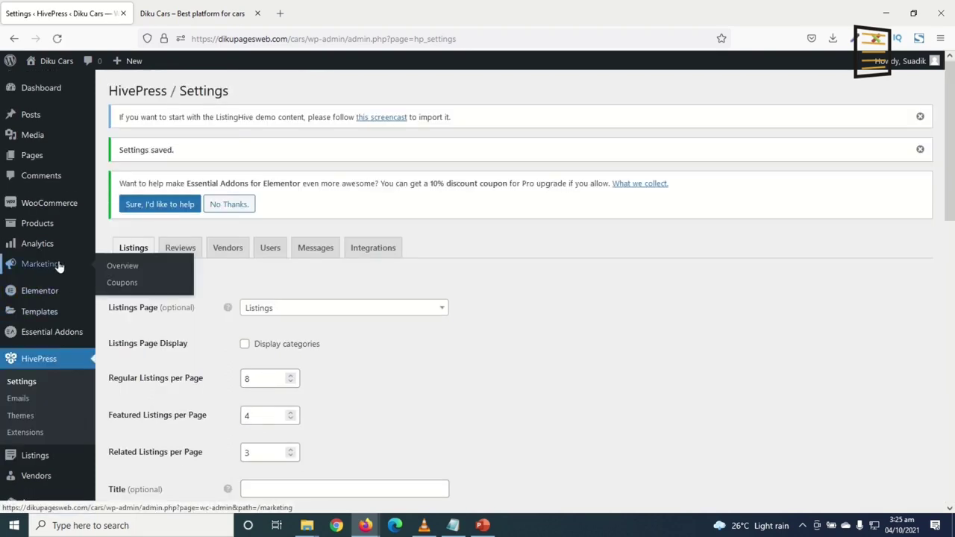
{"action": "scroll", "coordinate": [107, 390], "scroll_direction": "down", "scroll_amount": 2}
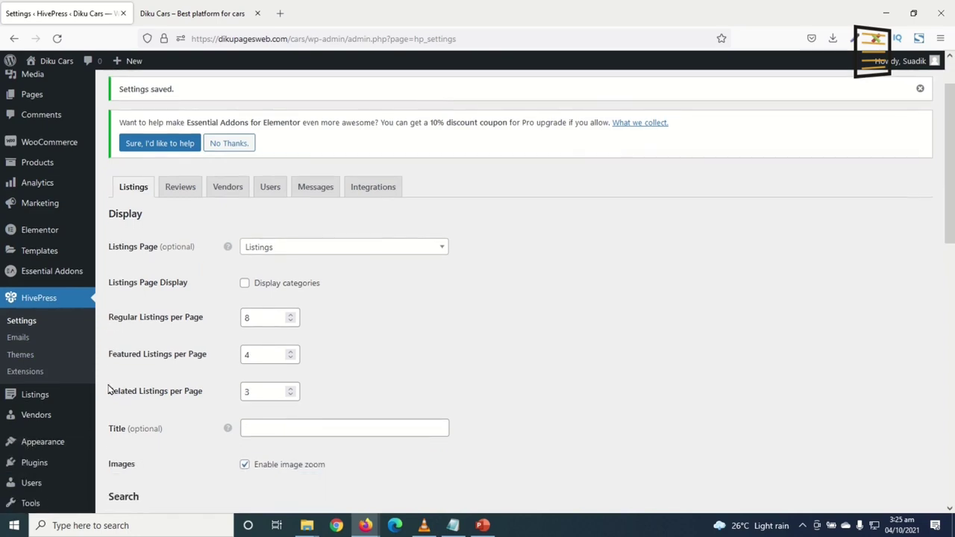
{"action": "mouse_move", "coordinate": [43, 407]}
Start a new listing package titled 'LITE (FREE)'
{"action": "left_click", "coordinate": [124, 451]}
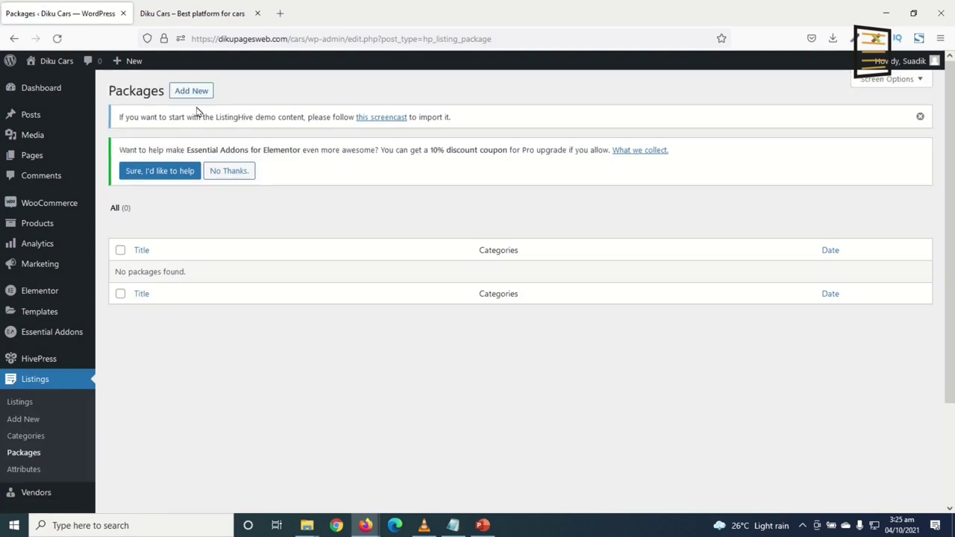
{"action": "left_click", "coordinate": [191, 91]}
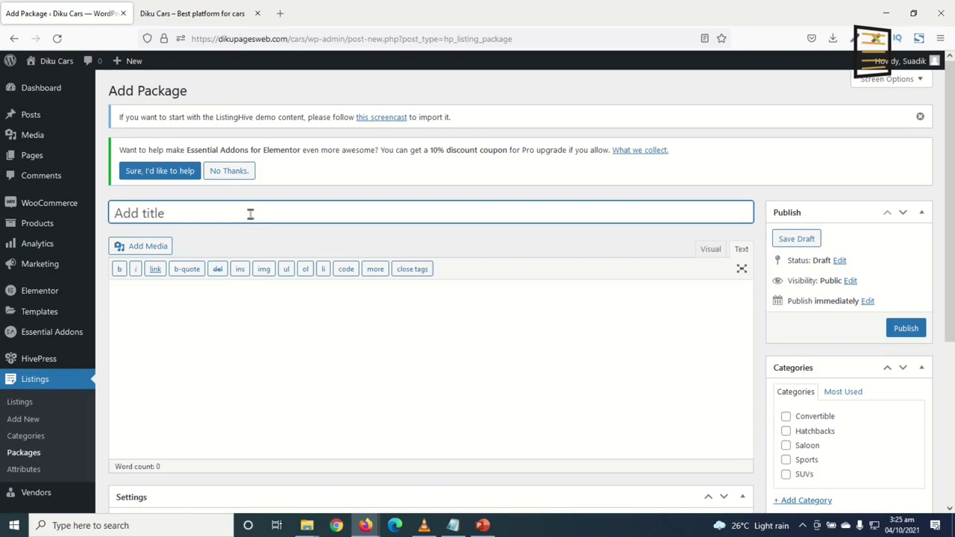
{"action": "type", "text": "Lit"}
{"action": "key", "text": "BackSpace"}
{"action": "key", "text": "BackSpace"}
{"action": "key", "text": "BackSpace"}
{"action": "type", "text": "LIT"}
{"action": "type", "text": "RE"}
{"action": "key", "text": "BackSpace"}
{"action": "key", "text": "BackSpace"}
{"action": "type", "text": "F"}
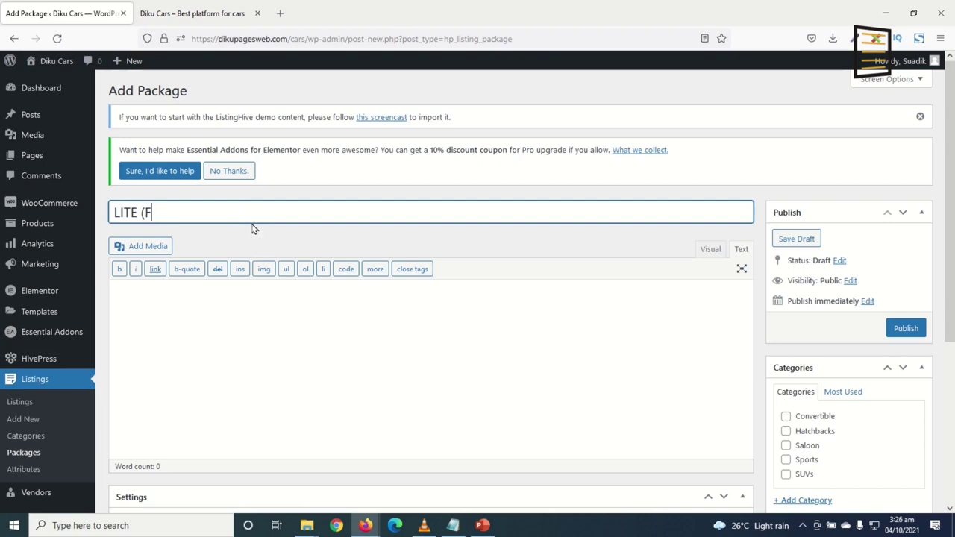
{"action": "type", "text": "REE)"}
Write the description lines '10 Listings' and '30 Days Expiry' in Visual mode and centre them
{"action": "left_click", "coordinate": [273, 314]}
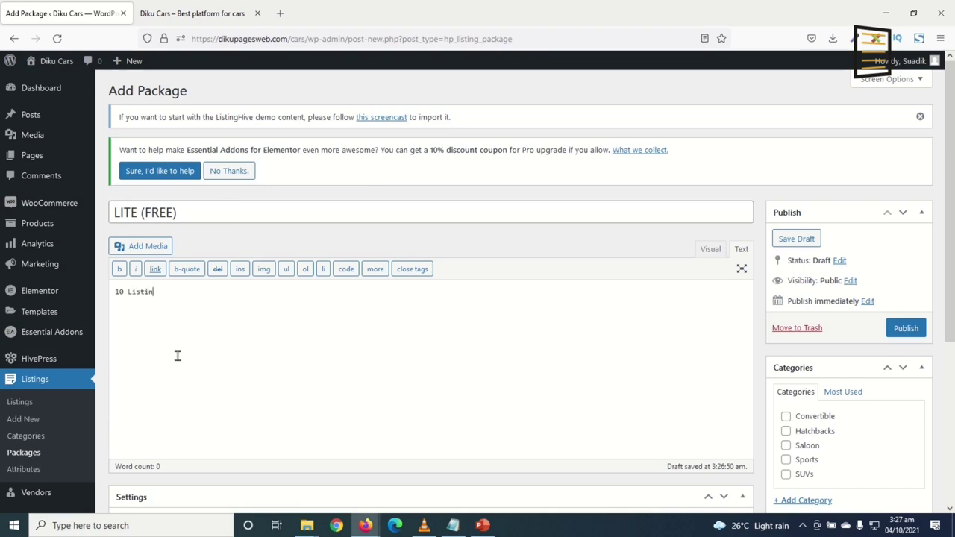
{"action": "left_click", "coordinate": [710, 249]}
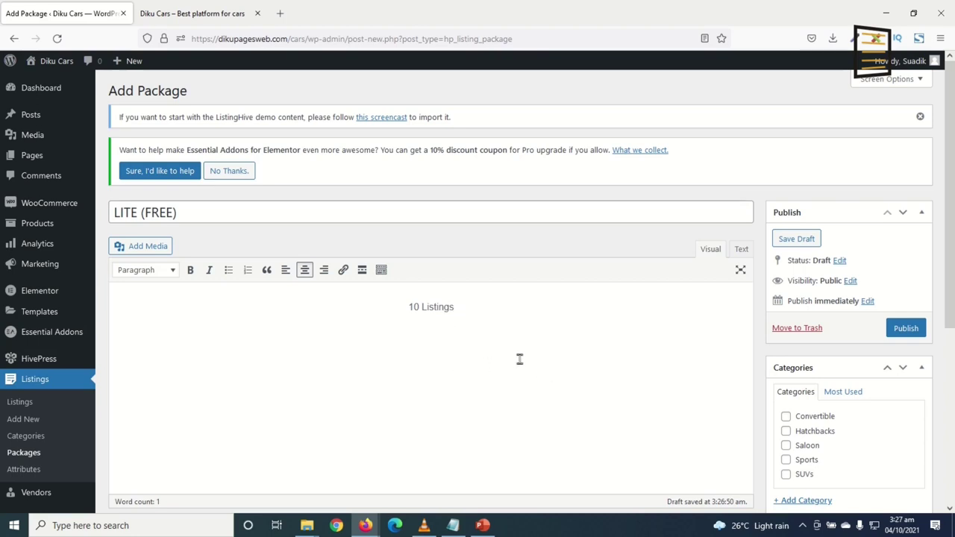
{"action": "key", "text": "Return"}
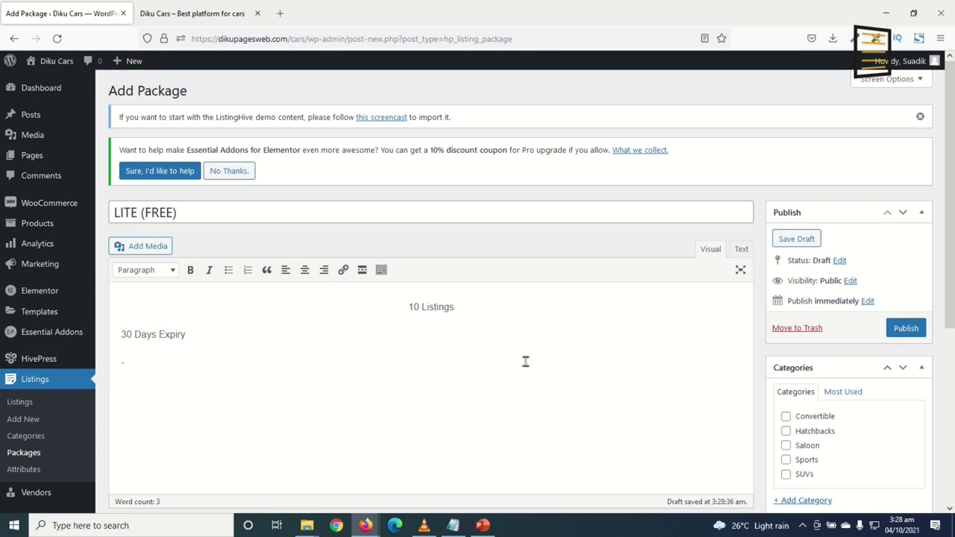
{"action": "key", "text": "ctrl+a"}
{"action": "left_click", "coordinate": [304, 270]}
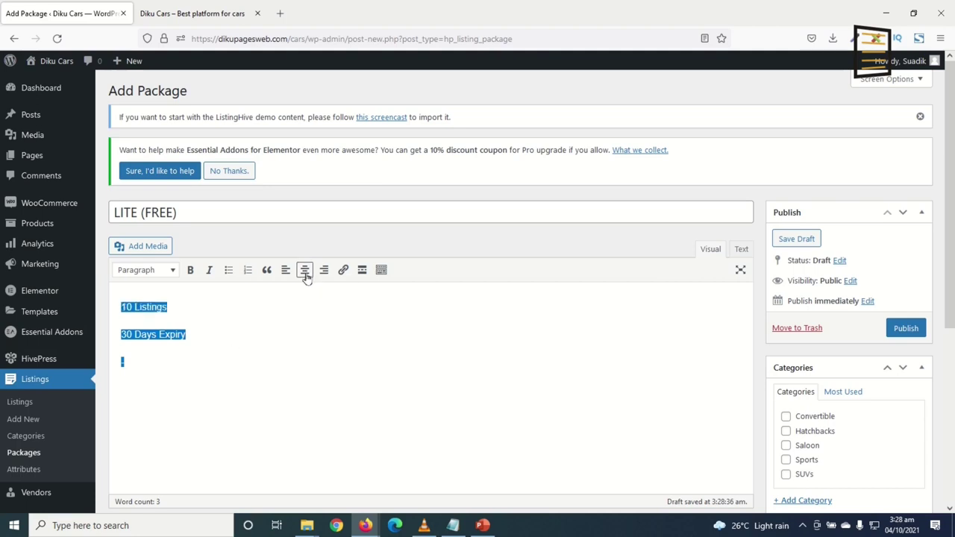
{"action": "left_click", "coordinate": [305, 271]}
{"action": "left_click", "coordinate": [495, 386]}
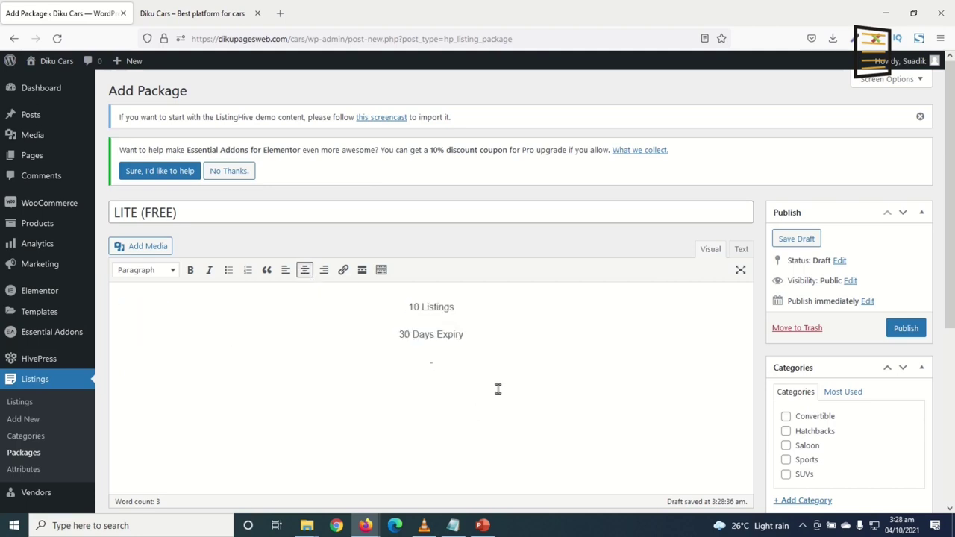
Set the package listing limit to 10 and listing expiration to 30, with no product linked
{"action": "scroll", "coordinate": [373, 363], "scroll_direction": "down", "scroll_amount": 4}
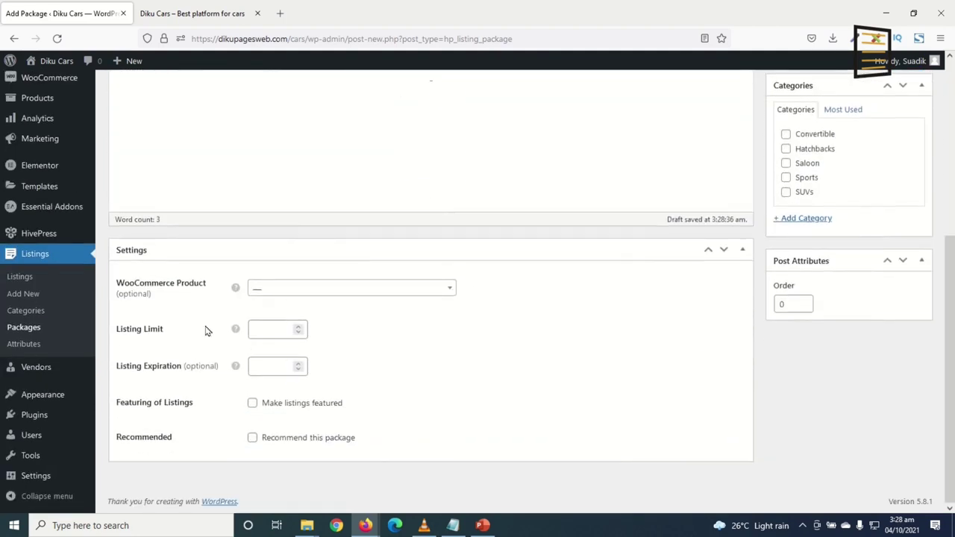
{"action": "scroll", "coordinate": [292, 351], "scroll_direction": "up", "scroll_amount": 1}
{"action": "left_click", "coordinate": [294, 350]}
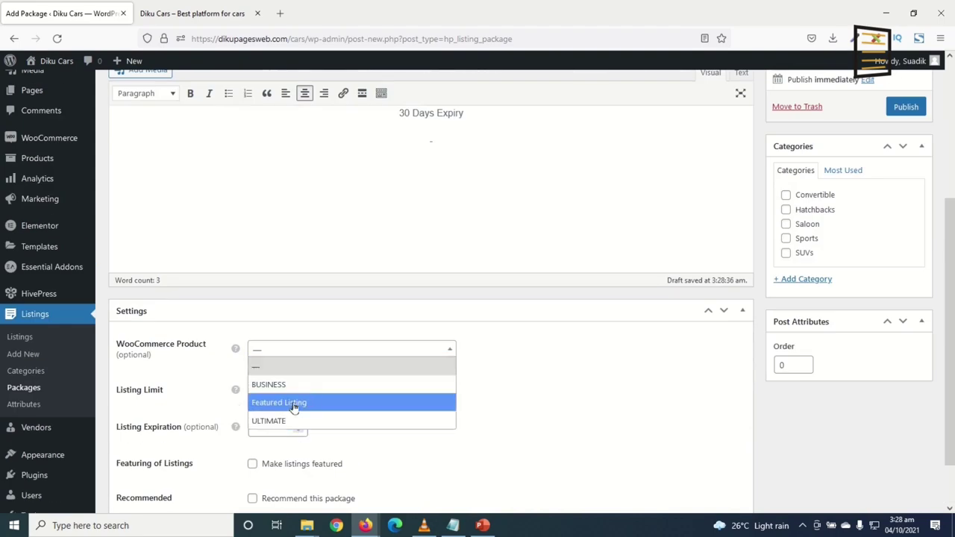
{"action": "left_click", "coordinate": [537, 351]}
{"action": "scroll", "coordinate": [448, 328], "scroll_direction": "up", "scroll_amount": 2}
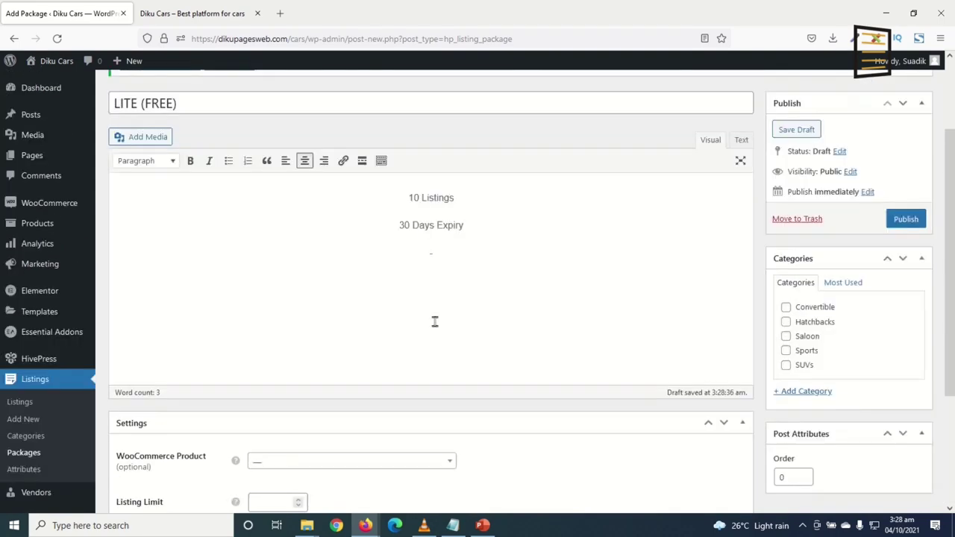
{"action": "scroll", "coordinate": [373, 298], "scroll_direction": "up", "scroll_amount": 1}
{"action": "scroll", "coordinate": [317, 282], "scroll_direction": "down", "scroll_amount": 4}
{"action": "left_click", "coordinate": [268, 330]}
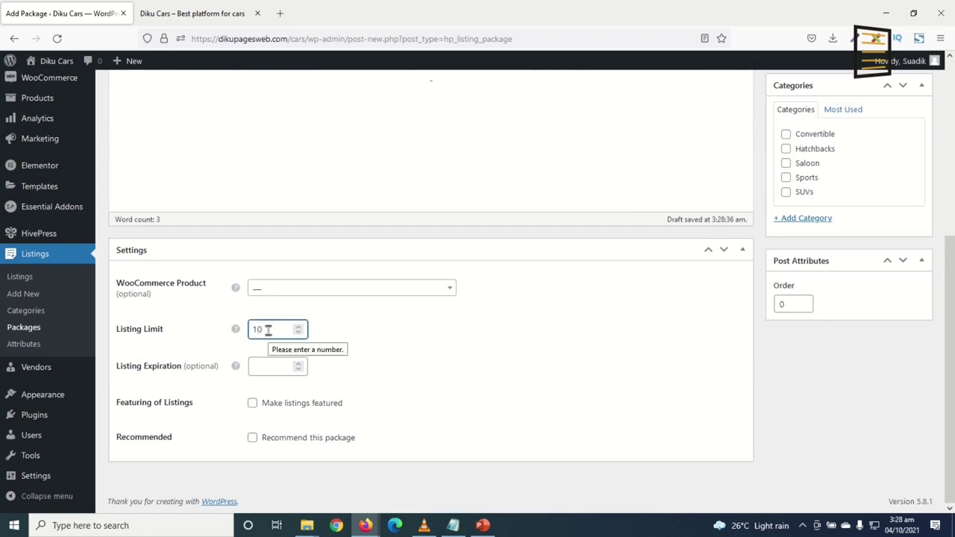
{"action": "scroll", "coordinate": [358, 344], "scroll_direction": "up", "scroll_amount": 2}
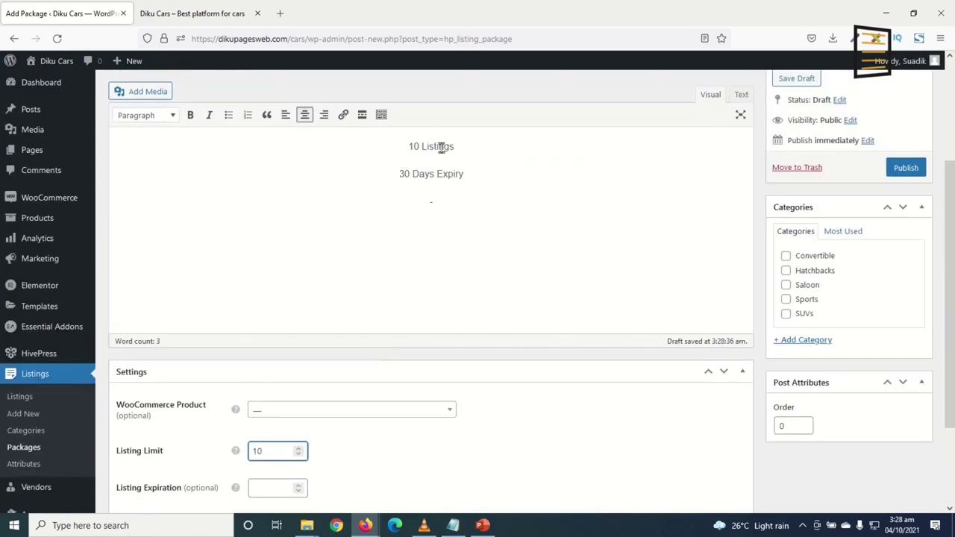
{"action": "scroll", "coordinate": [213, 419], "scroll_direction": "down", "scroll_amount": 2}
{"action": "left_click", "coordinate": [272, 363]}
{"action": "type", "text": "30"}
Leave the package without categories and publish LITE (FREE)
{"action": "scroll", "coordinate": [309, 365], "scroll_direction": "up", "scroll_amount": 1}
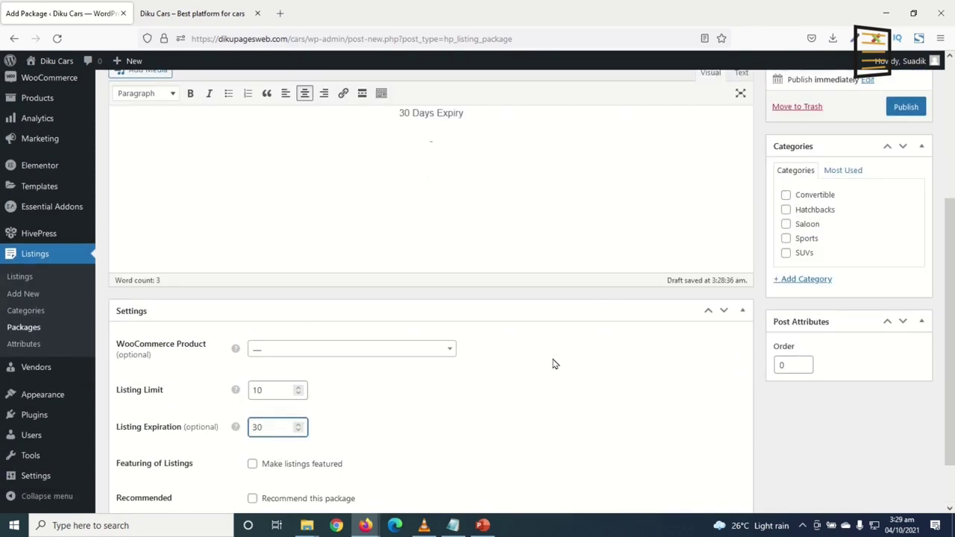
{"action": "scroll", "coordinate": [545, 358], "scroll_direction": "up", "scroll_amount": 2}
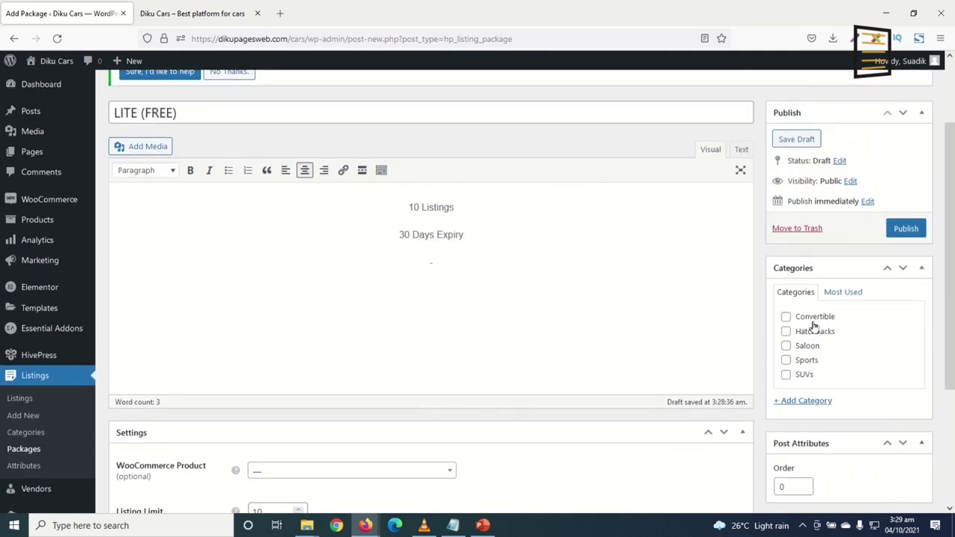
{"action": "left_click", "coordinate": [786, 332]}
{"action": "left_click", "coordinate": [786, 360]}
{"action": "left_click", "coordinate": [786, 360]}
{"action": "left_click", "coordinate": [787, 333]}
{"action": "left_click", "coordinate": [907, 230]}
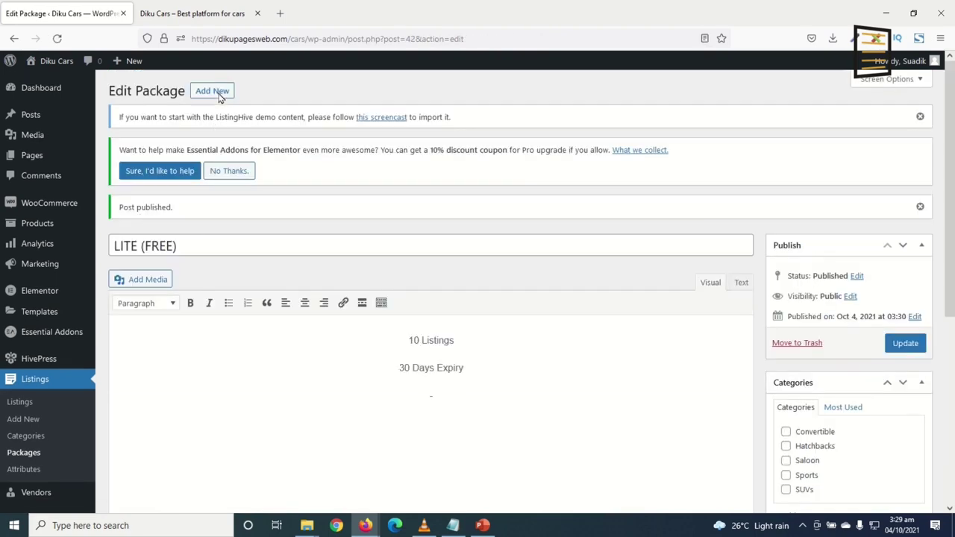
Start a package titled BUSINESS with description lines ending in 'Free Featured Listing'
{"action": "left_click", "coordinate": [212, 91]}
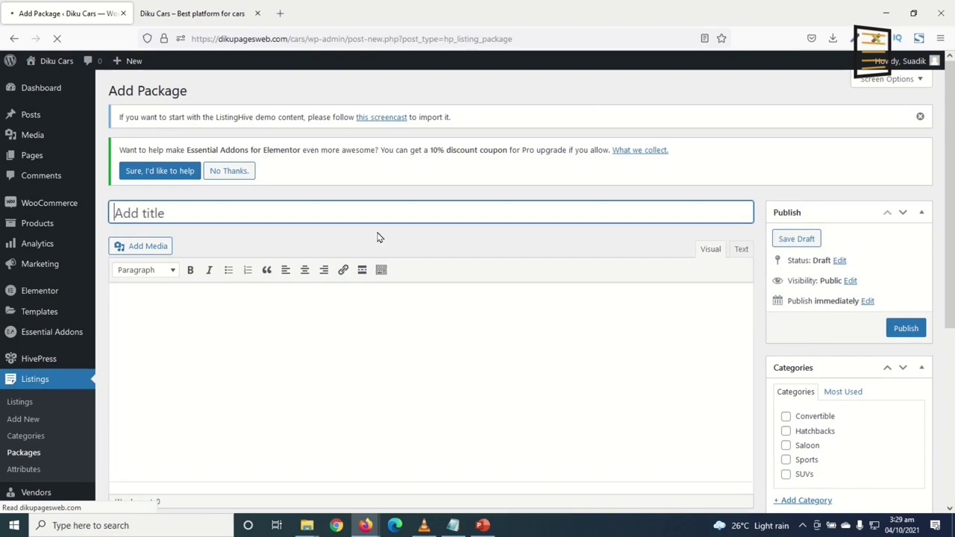
{"action": "type", "text": "BUSINESS"}
{"action": "left_click", "coordinate": [367, 354]}
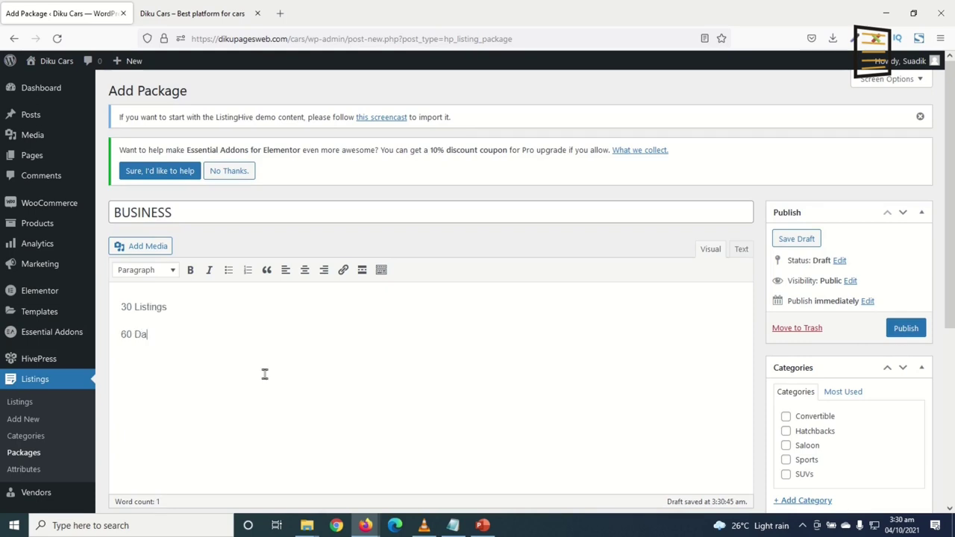
{"action": "type", "text": "Expiry"}
{"action": "key", "text": "Return"}
{"action": "type", "text": "Free Featured Listing"}
Link the BUSINESS product, with a listing limit of 30 and 60-day expiration
{"action": "scroll", "coordinate": [266, 377], "scroll_direction": "down", "scroll_amount": 3}
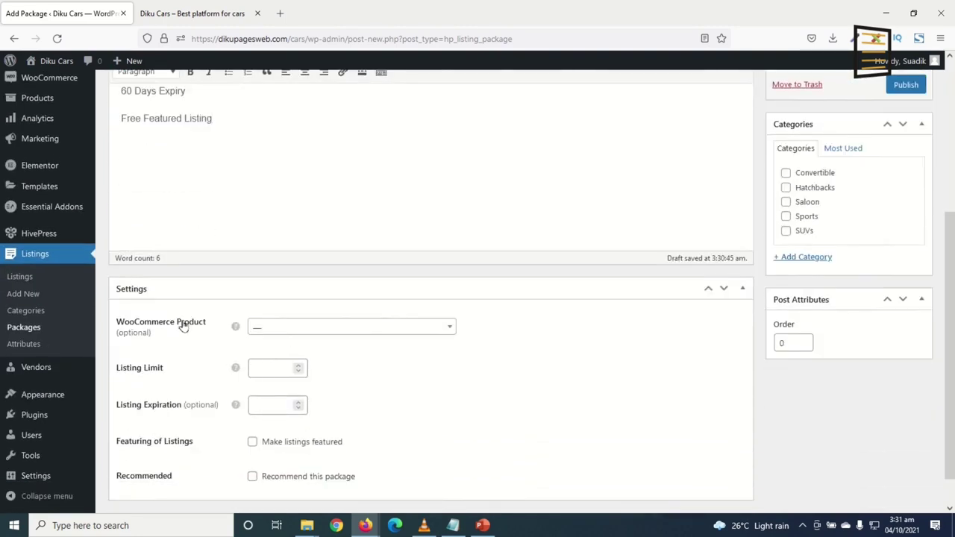
{"action": "left_click", "coordinate": [284, 334]}
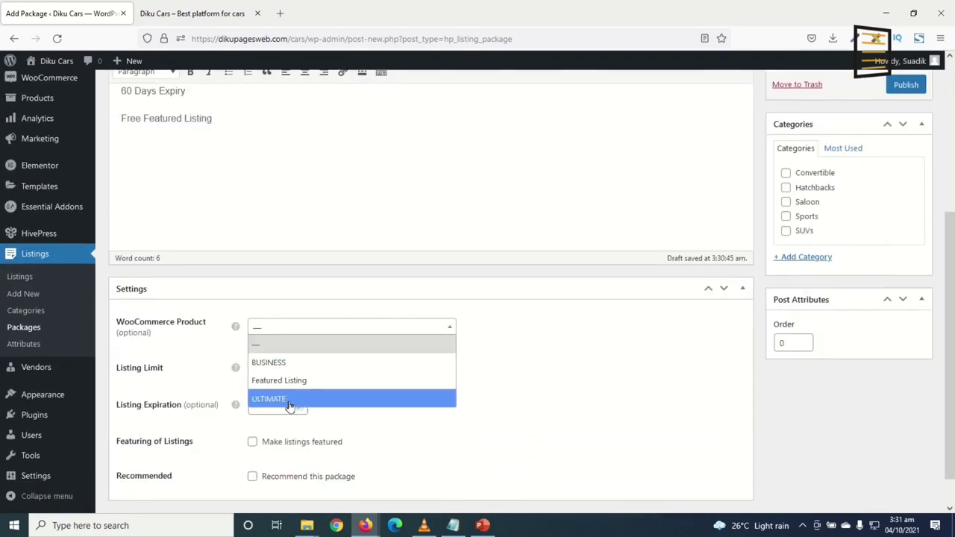
{"action": "left_click", "coordinate": [289, 362]}
{"action": "left_click", "coordinate": [270, 366]}
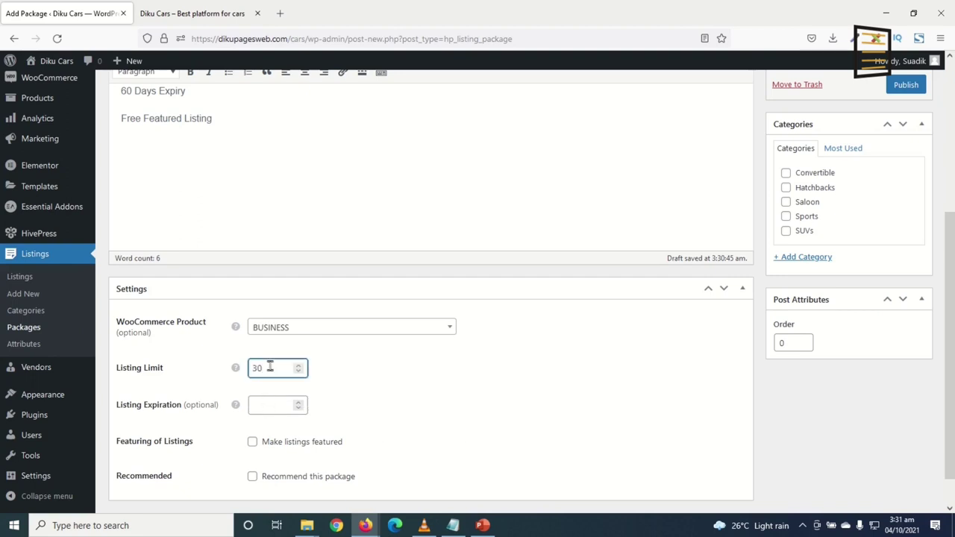
{"action": "left_click", "coordinate": [268, 399]}
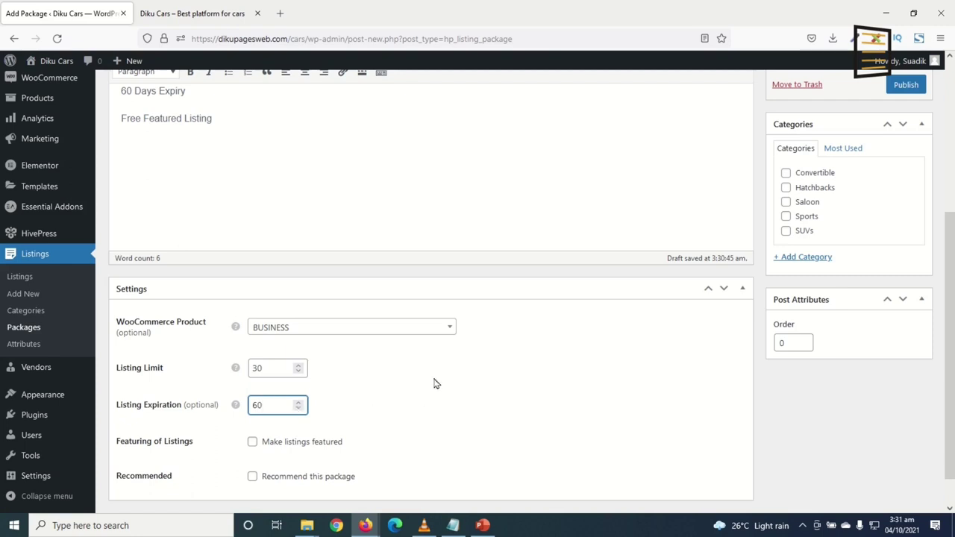
{"action": "scroll", "coordinate": [437, 384], "scroll_direction": "down", "scroll_amount": 1}
Mark the package as featured and recommended, then publish BUSINESS
{"action": "left_click", "coordinate": [252, 403]}
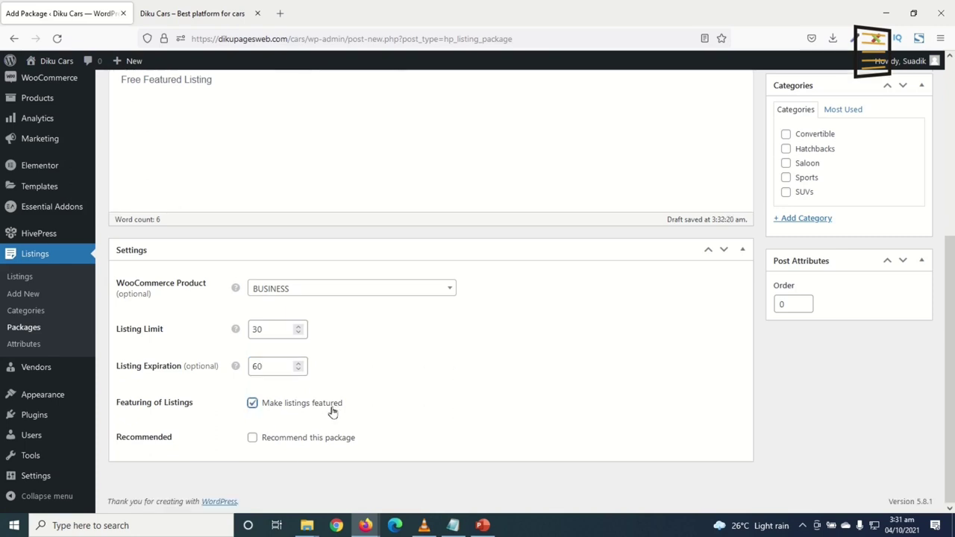
{"action": "scroll", "coordinate": [371, 413], "scroll_direction": "up", "scroll_amount": 3}
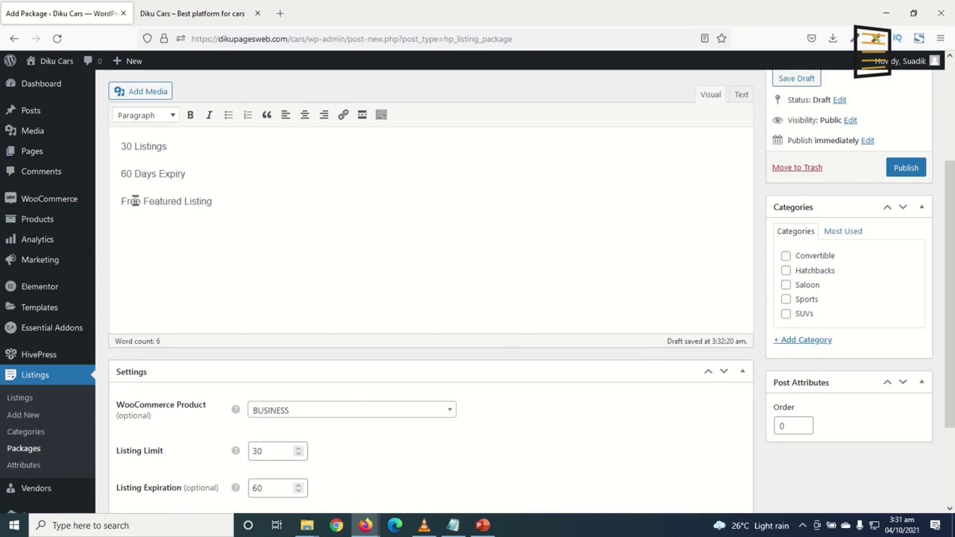
{"action": "scroll", "coordinate": [213, 235], "scroll_direction": "down", "scroll_amount": 3}
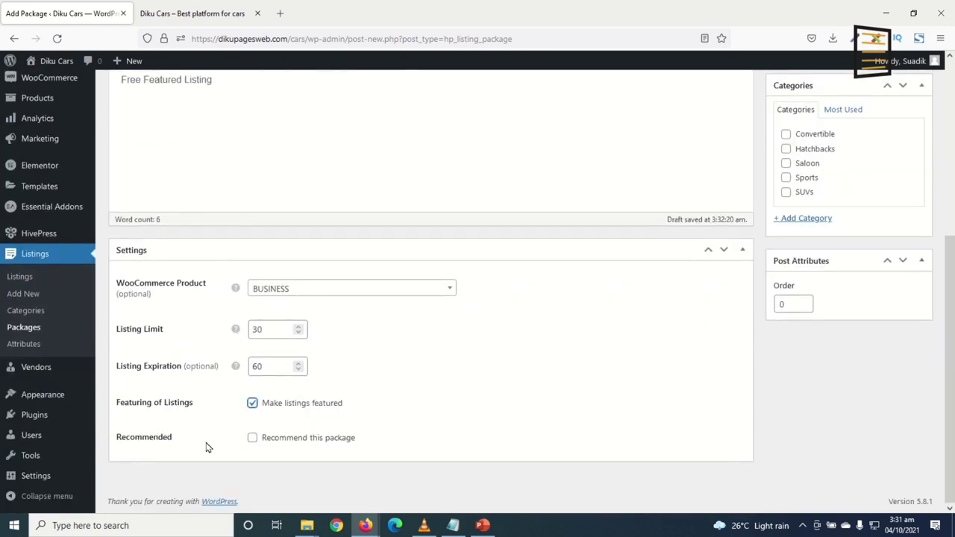
{"action": "scroll", "coordinate": [373, 425], "scroll_direction": "up", "scroll_amount": 7}
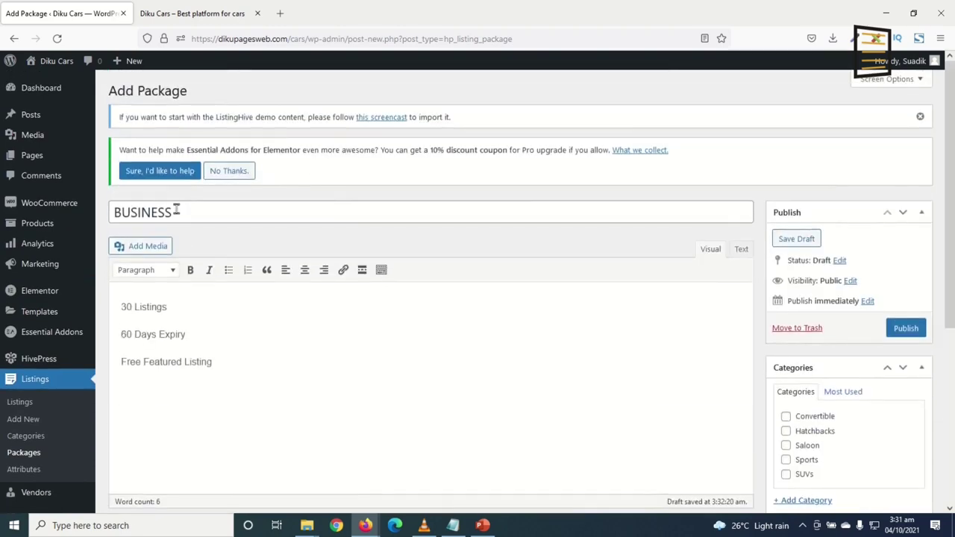
{"action": "left_click", "coordinate": [205, 214]}
{"action": "scroll", "coordinate": [357, 330], "scroll_direction": "down", "scroll_amount": 5}
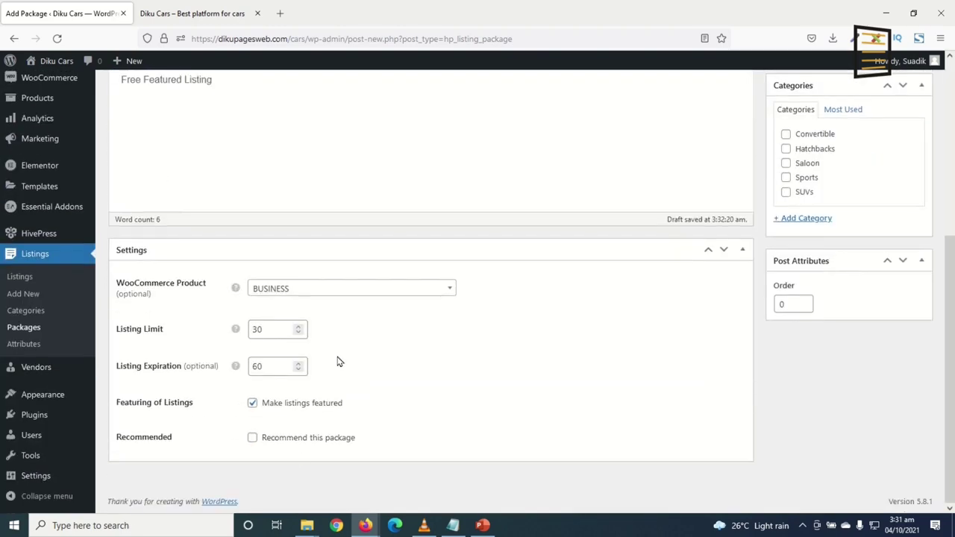
{"action": "scroll", "coordinate": [367, 345], "scroll_direction": "up", "scroll_amount": 1}
{"action": "scroll", "coordinate": [292, 450], "scroll_direction": "down", "scroll_amount": 1}
{"action": "left_click", "coordinate": [275, 439]}
{"action": "scroll", "coordinate": [254, 280], "scroll_direction": "up", "scroll_amount": 3}
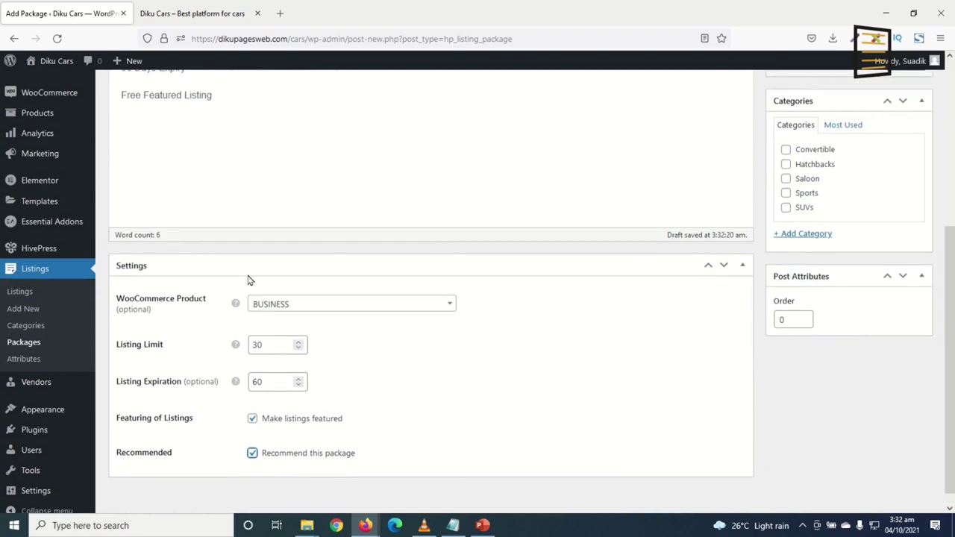
{"action": "scroll", "coordinate": [336, 324], "scroll_direction": "down", "scroll_amount": 4}
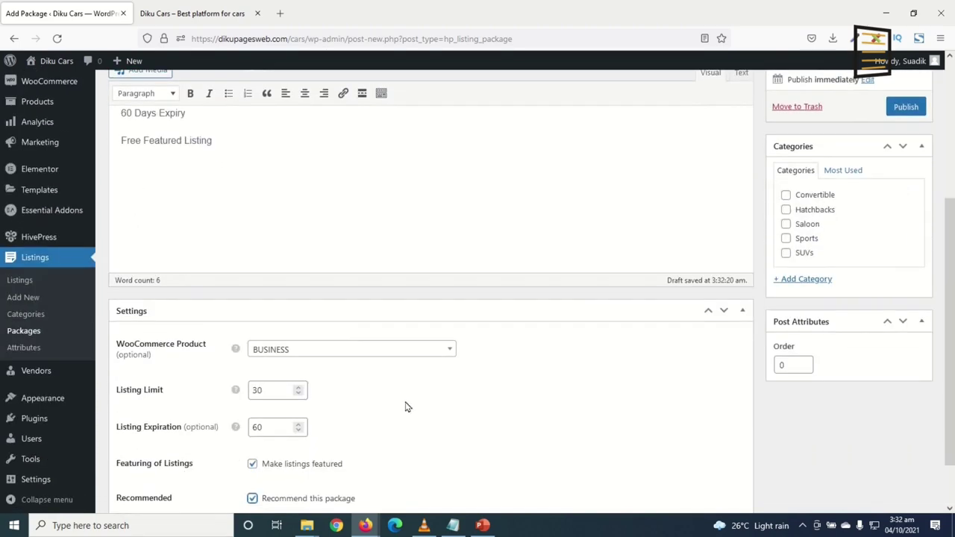
{"action": "scroll", "coordinate": [416, 412], "scroll_direction": "up", "scroll_amount": 5}
{"action": "left_click", "coordinate": [904, 326]}
Centre all three BUSINESS description lines and update the package
{"action": "left_click_drag", "start_coordinate": [435, 407], "coordinate": [97, 322]}
{"action": "key", "text": "ctrl+c"}
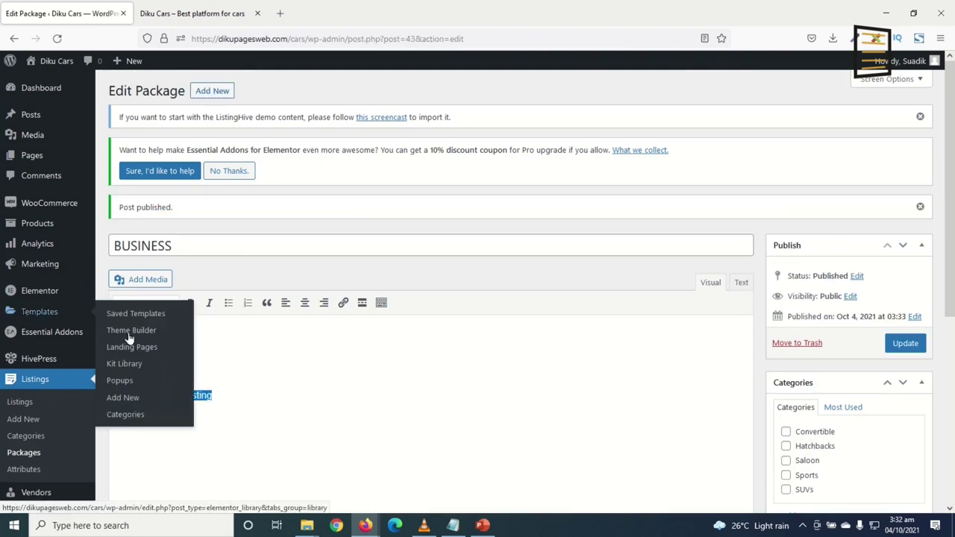
{"action": "left_click", "coordinate": [131, 338]}
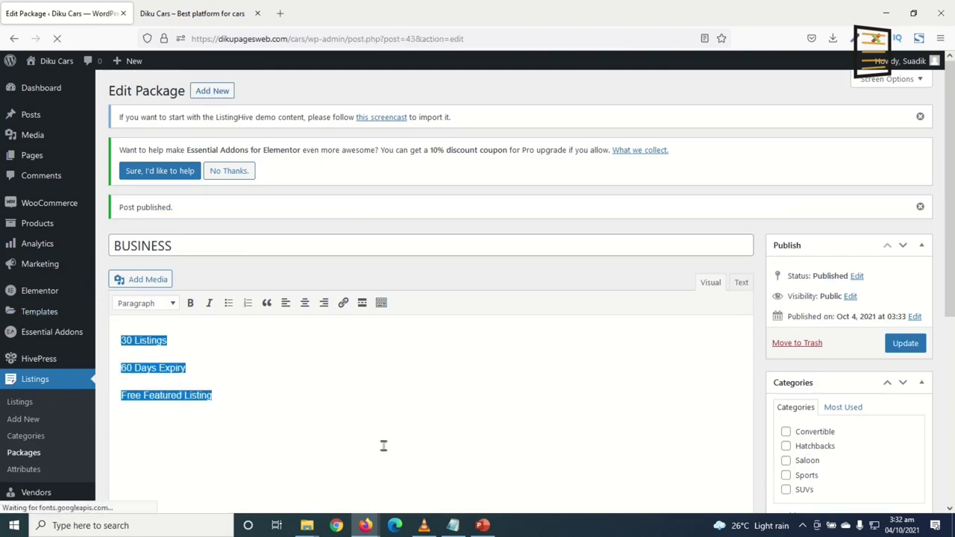
{"action": "left_click", "coordinate": [304, 303]}
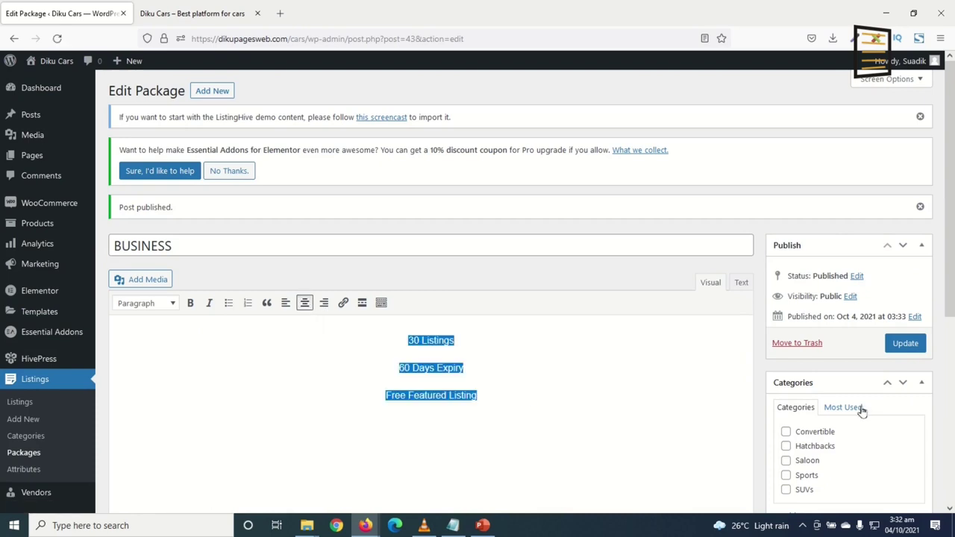
{"action": "left_click", "coordinate": [903, 354]}
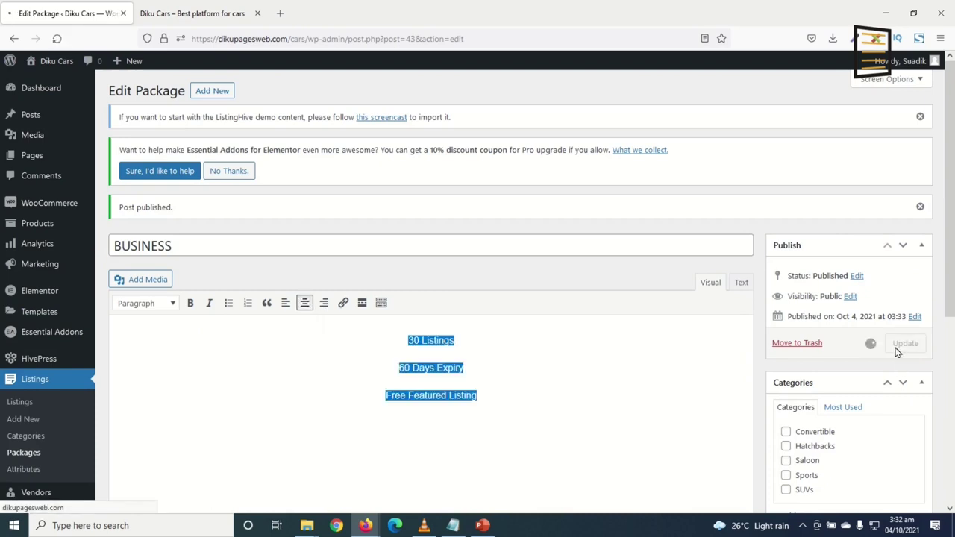
{"action": "left_click", "coordinate": [213, 91]}
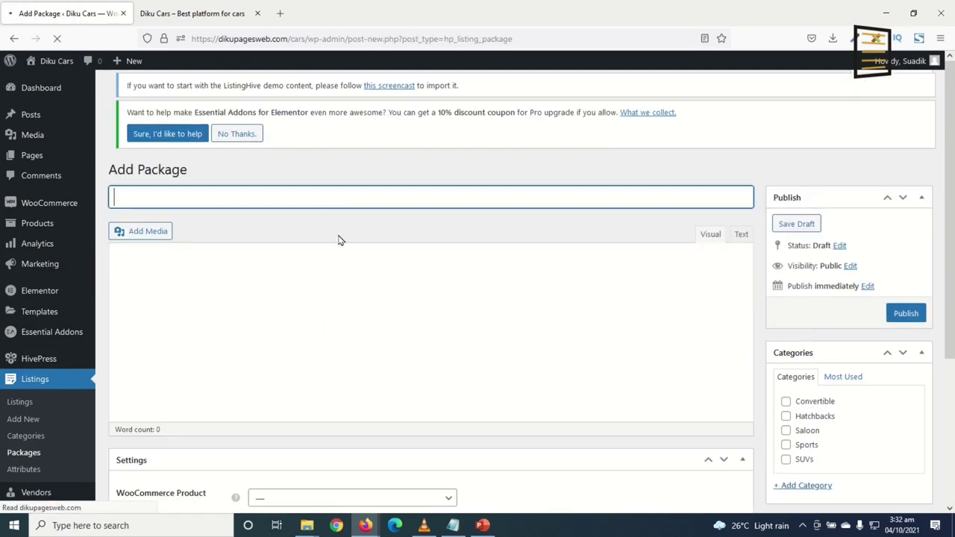
Title the package ULTIMATE and edit the pasted description to '90 Listings', centred
{"action": "type", "text": "U"}
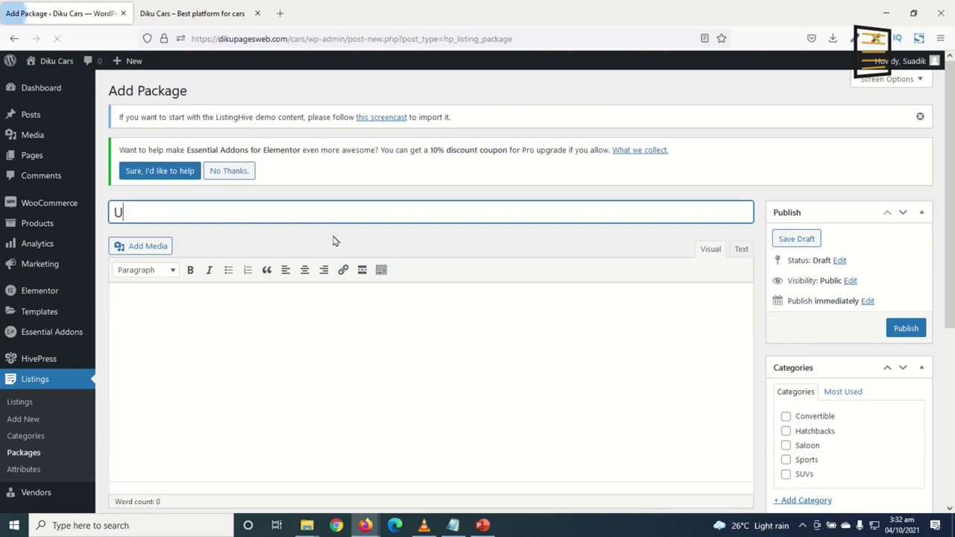
{"action": "type", "text": "LTIMATE"}
{"action": "left_click", "coordinate": [264, 341]}
{"action": "key", "text": "ctrl+v"}
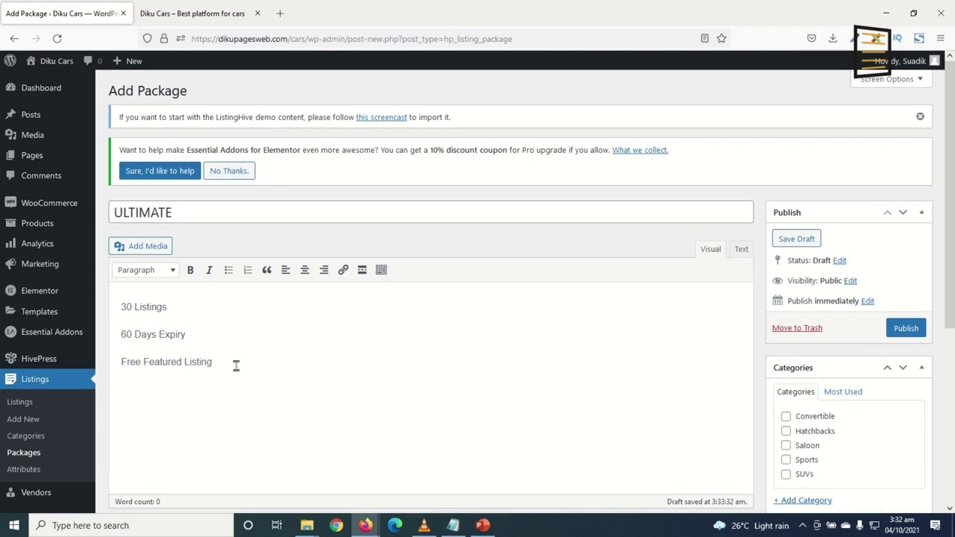
{"action": "key", "text": "Up"}
{"action": "left_click_drag", "start_coordinate": [127, 307], "coordinate": [116, 307]}
{"action": "type", "text": "9"}
{"action": "left_click_drag", "start_coordinate": [132, 336], "coordinate": [118, 336]}
{"action": "left_click_drag", "start_coordinate": [242, 369], "coordinate": [64, 243]}
{"action": "left_click", "coordinate": [305, 270]}
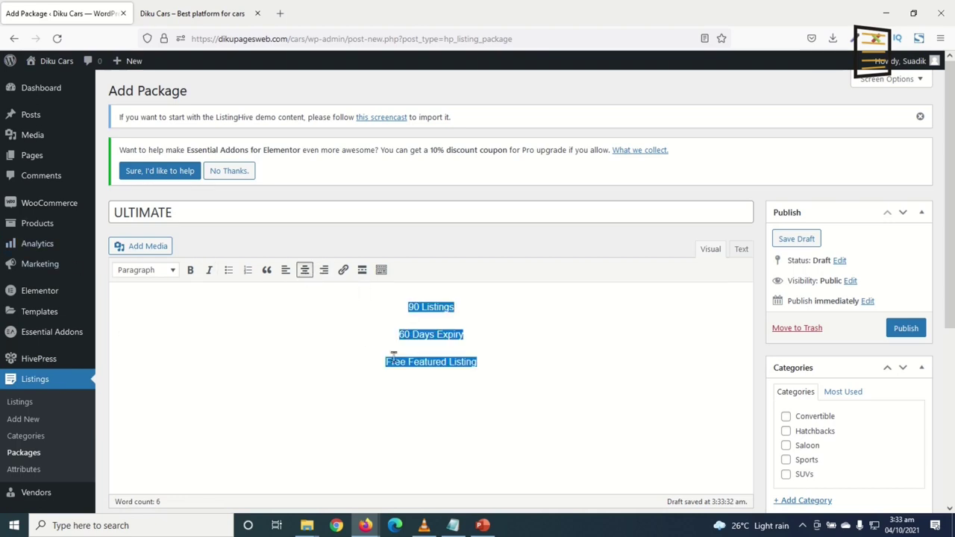
Link the ULTIMATE product, set limit 90, expiry 60, enable featuring, and publish
{"action": "scroll", "coordinate": [441, 373], "scroll_direction": "down", "scroll_amount": 5}
{"action": "left_click", "coordinate": [305, 329]}
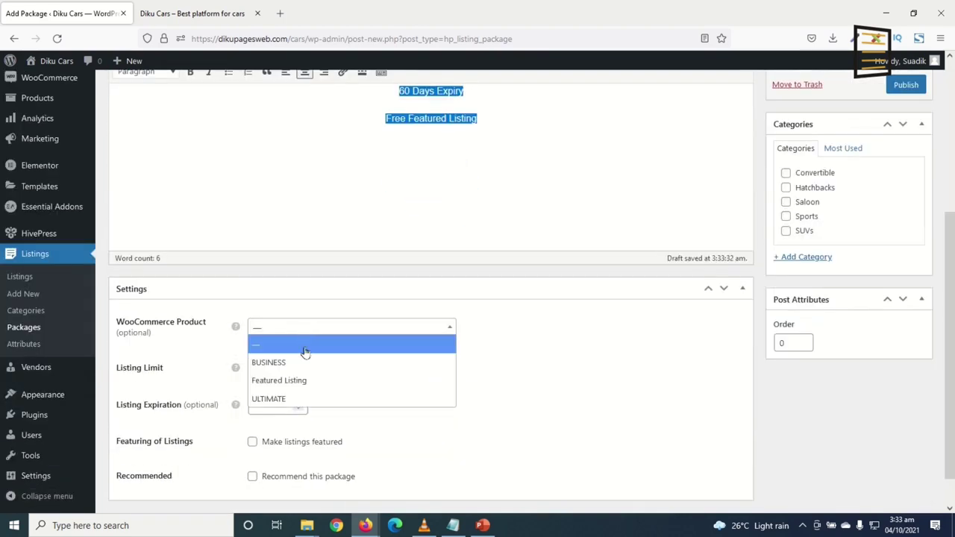
{"action": "left_click", "coordinate": [294, 398]}
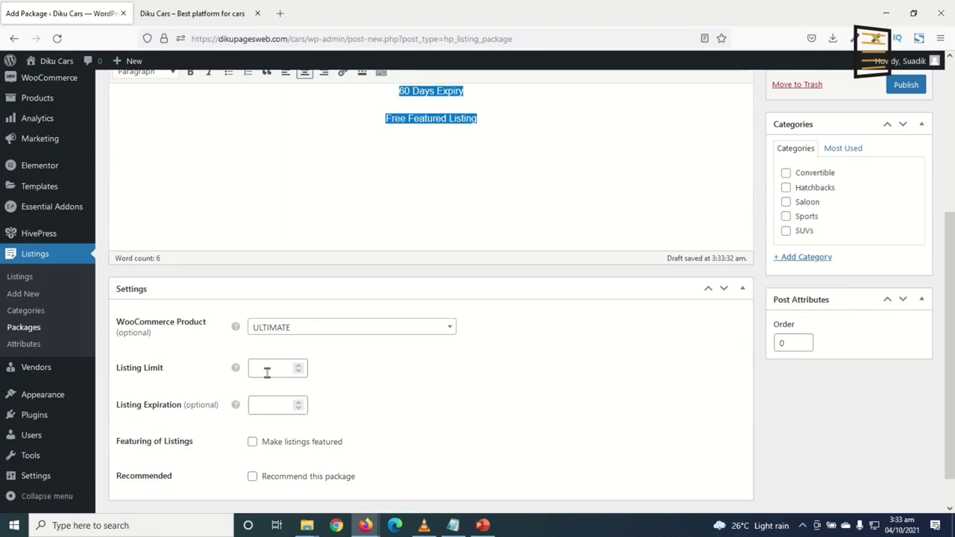
{"action": "left_click", "coordinate": [267, 371]}
{"action": "left_click", "coordinate": [255, 406]}
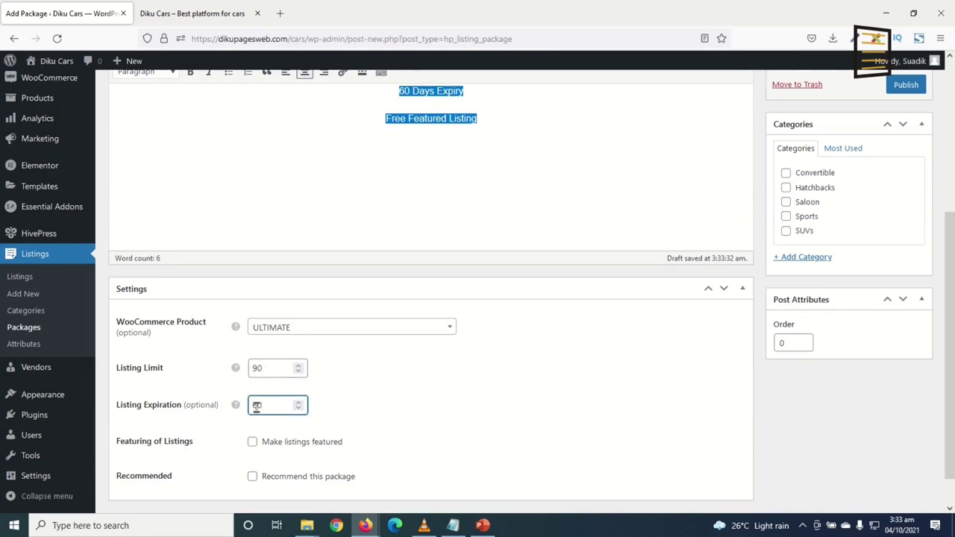
{"action": "left_click", "coordinate": [462, 425]}
{"action": "left_click", "coordinate": [266, 404]}
{"action": "left_click", "coordinate": [270, 445]}
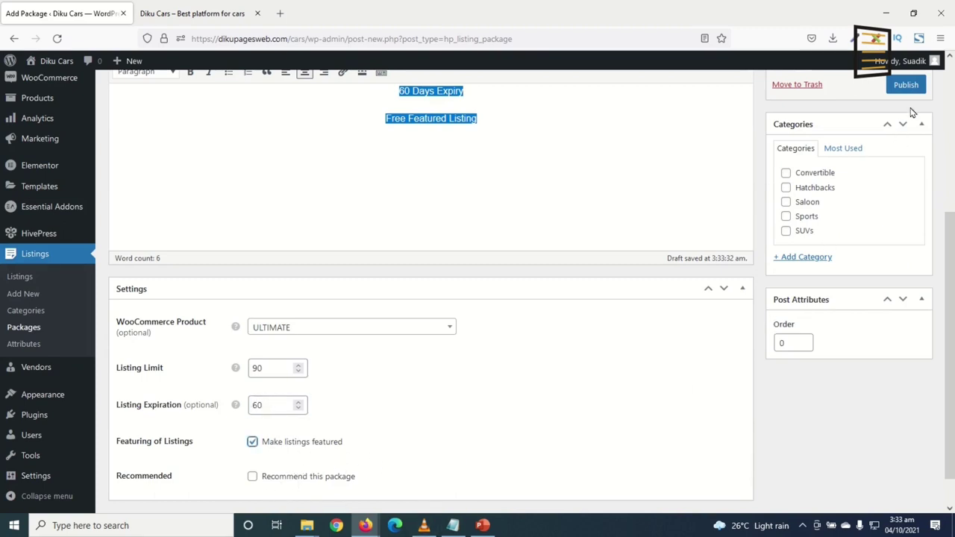
{"action": "left_click", "coordinate": [908, 90]}
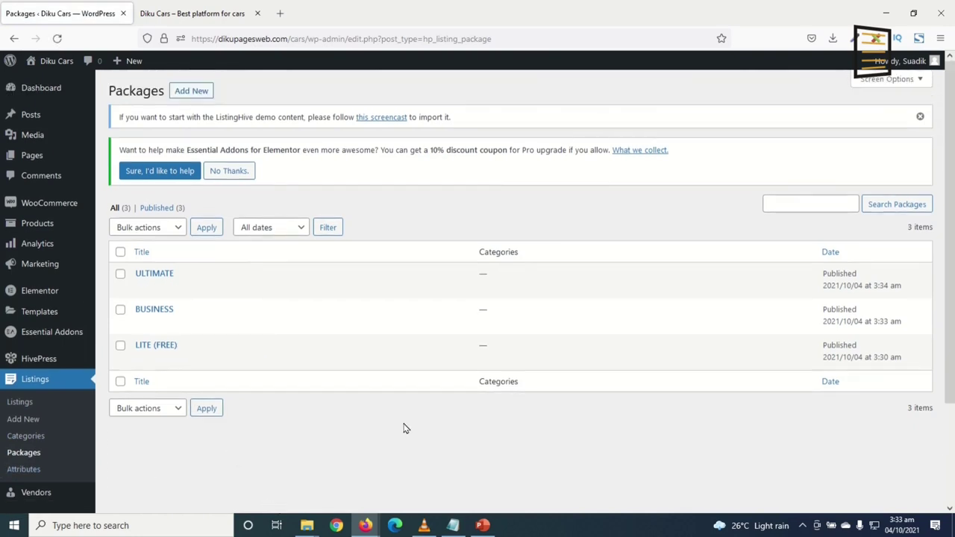
View the empty Listings > Attributes page, then switch to the Diku Cars front-end site
{"action": "scroll", "coordinate": [356, 357], "scroll_direction": "down", "scroll_amount": 3}
{"action": "left_click", "coordinate": [23, 349]}
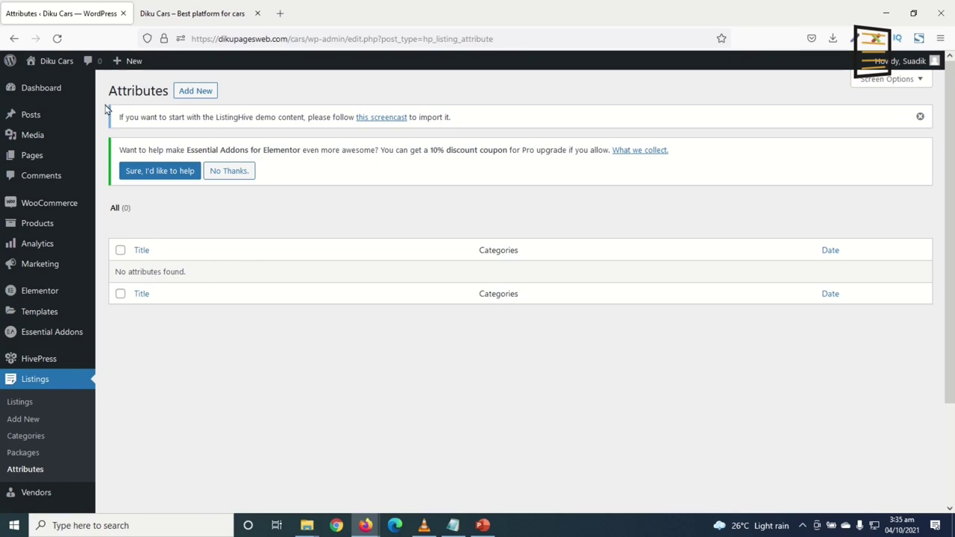
{"action": "left_click", "coordinate": [182, 15]}
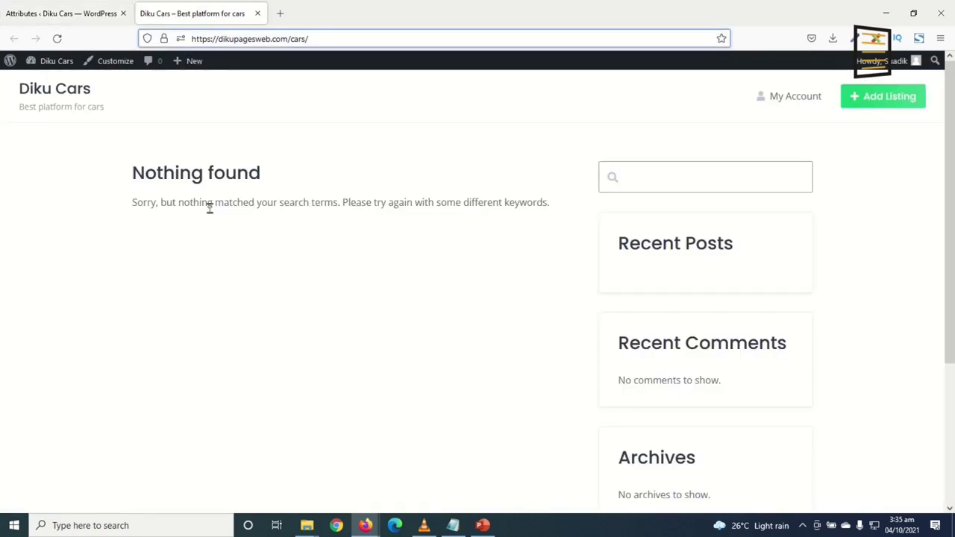
Start a new front-end listing in the Saloon category
{"action": "left_click", "coordinate": [863, 99]}
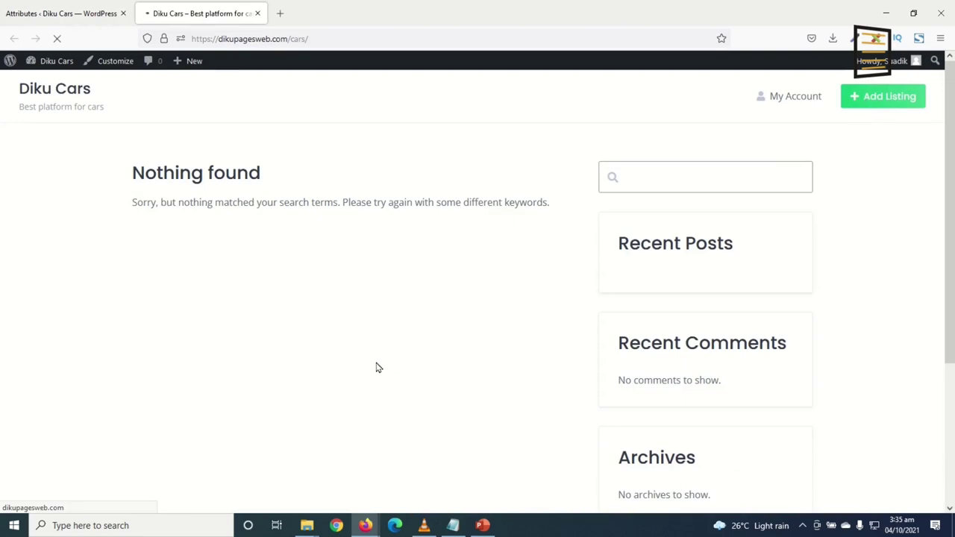
{"action": "scroll", "coordinate": [284, 298], "scroll_direction": "down", "scroll_amount": 1}
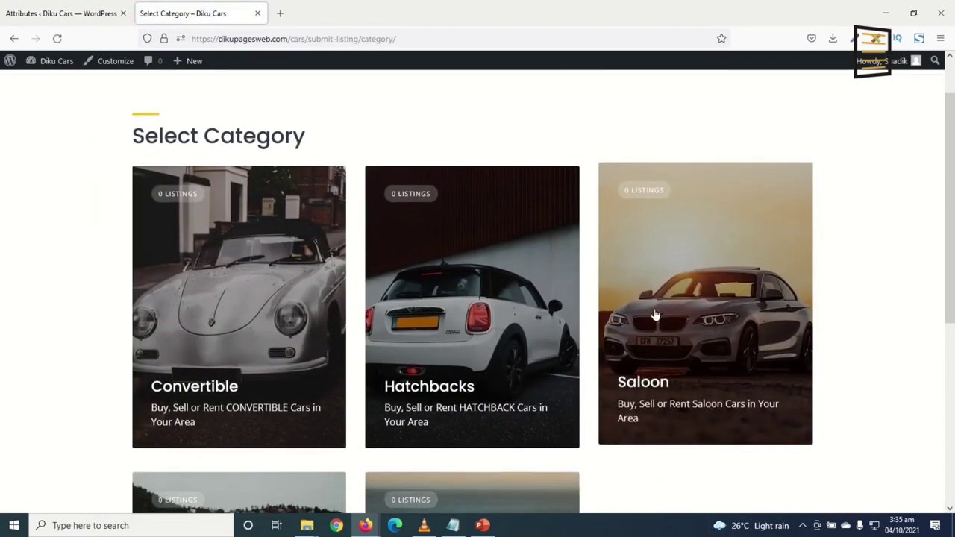
{"action": "scroll", "coordinate": [523, 336], "scroll_direction": "down", "scroll_amount": 4}
{"action": "scroll", "coordinate": [642, 318], "scroll_direction": "up", "scroll_amount": 4}
{"action": "scroll", "coordinate": [656, 283], "scroll_direction": "down", "scroll_amount": 2}
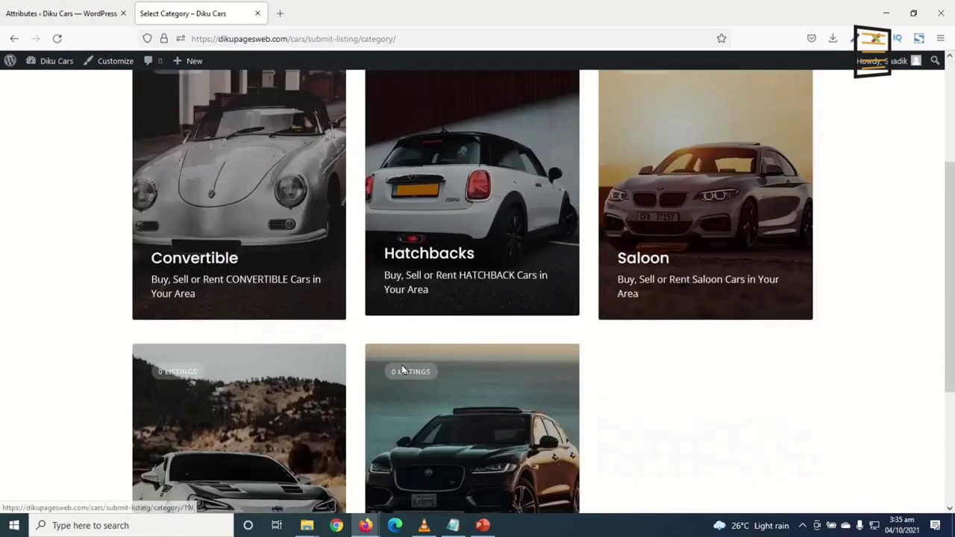
{"action": "scroll", "coordinate": [399, 416], "scroll_direction": "down", "scroll_amount": 3}
{"action": "scroll", "coordinate": [397, 420], "scroll_direction": "up", "scroll_amount": 3}
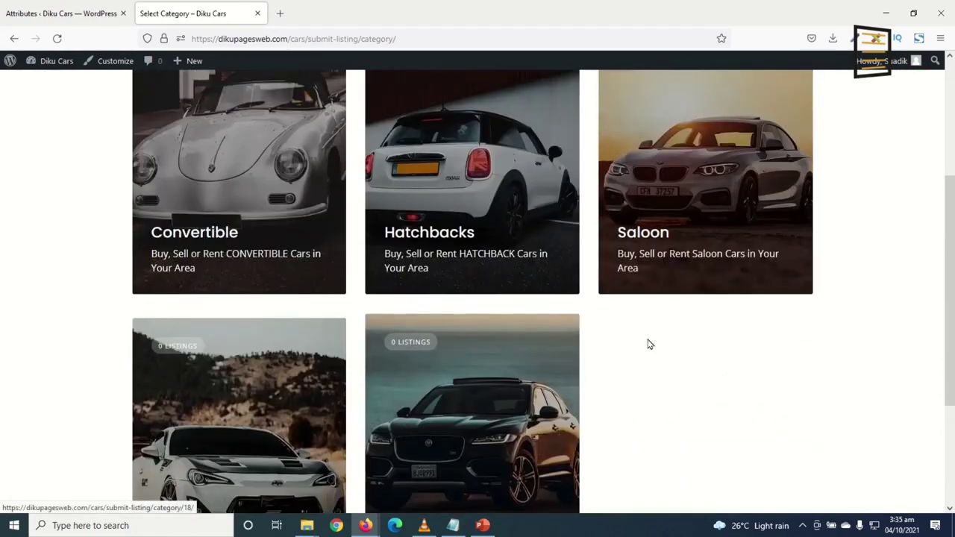
{"action": "left_click", "coordinate": [710, 197]}
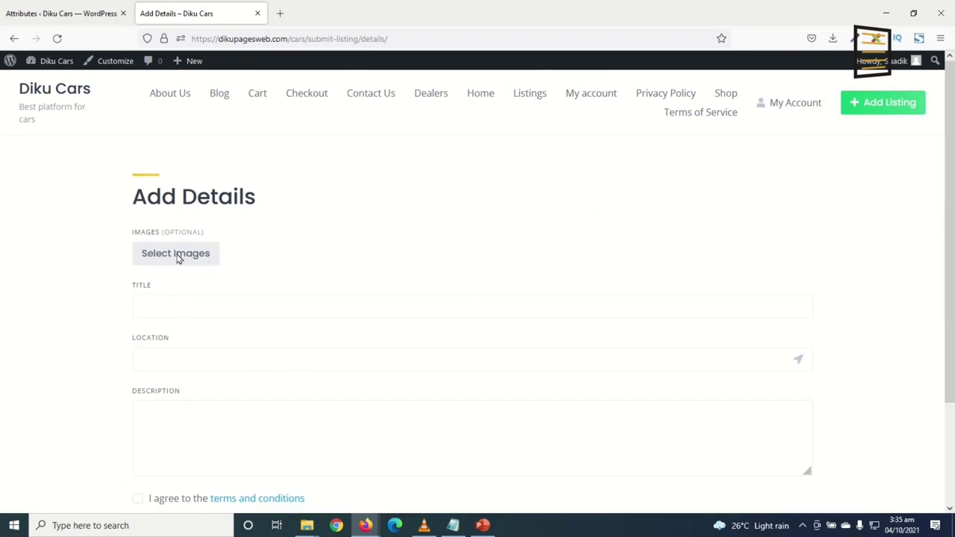
Enter TAMALE as the listing location
{"action": "scroll", "coordinate": [203, 267], "scroll_direction": "down", "scroll_amount": 1}
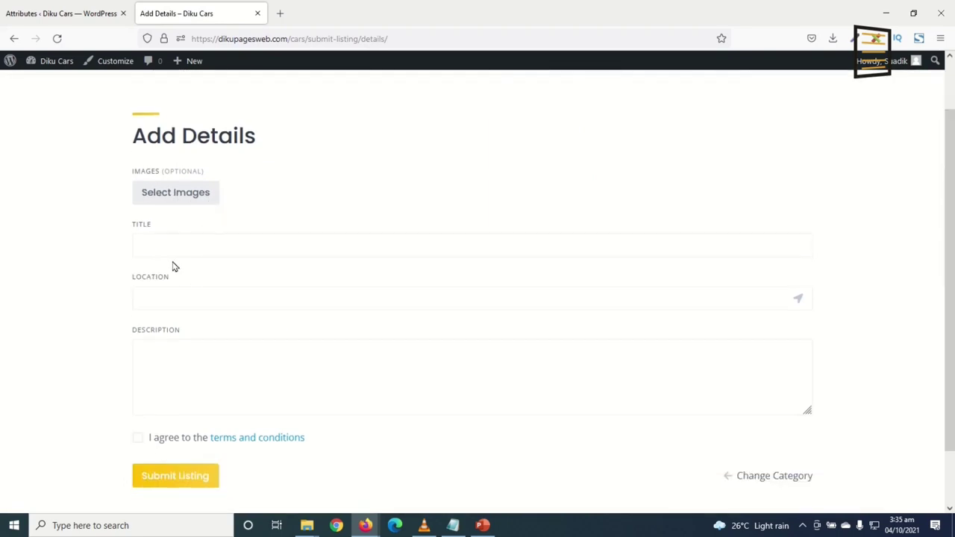
{"action": "left_click", "coordinate": [175, 243]}
{"action": "left_click", "coordinate": [199, 366]}
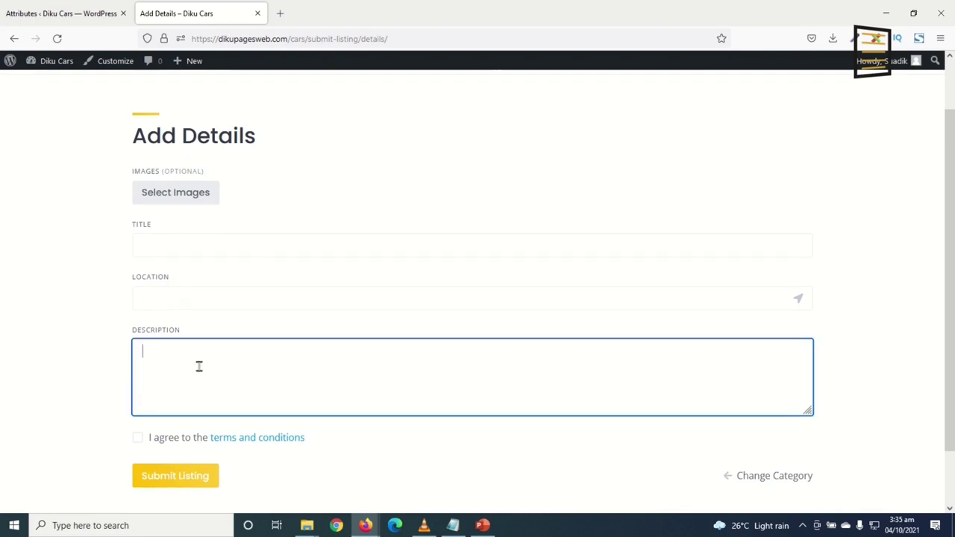
{"action": "left_click", "coordinate": [192, 298]}
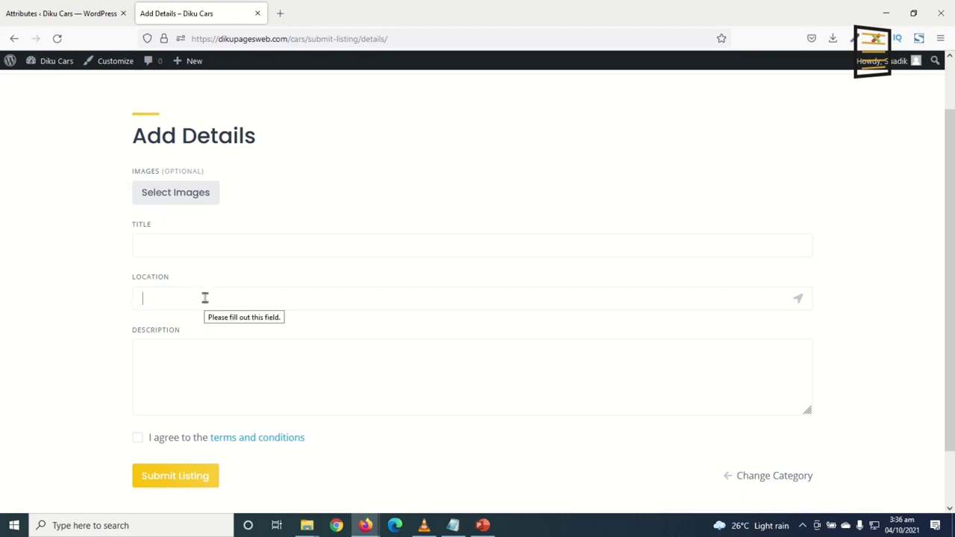
{"action": "type", "text": "TAMALE"}
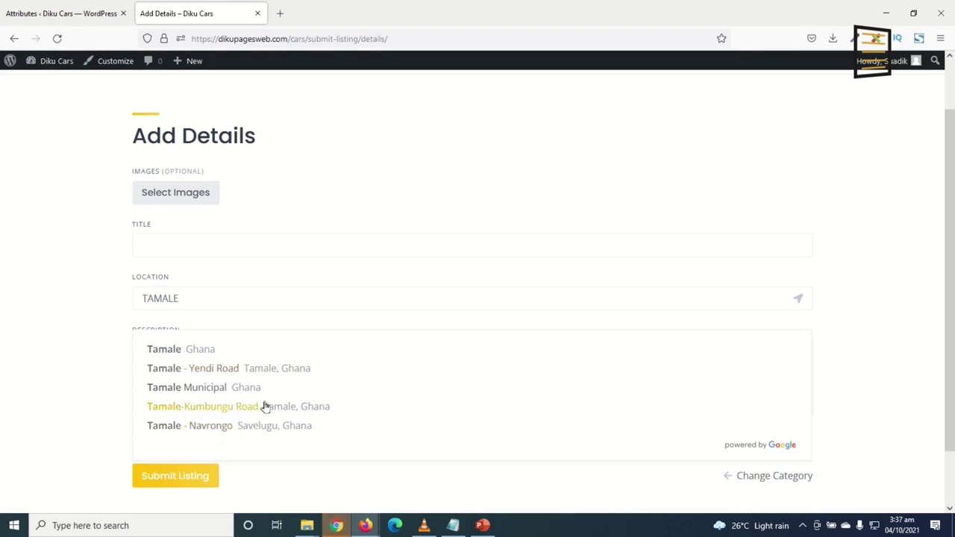
{"action": "left_click", "coordinate": [193, 242]}
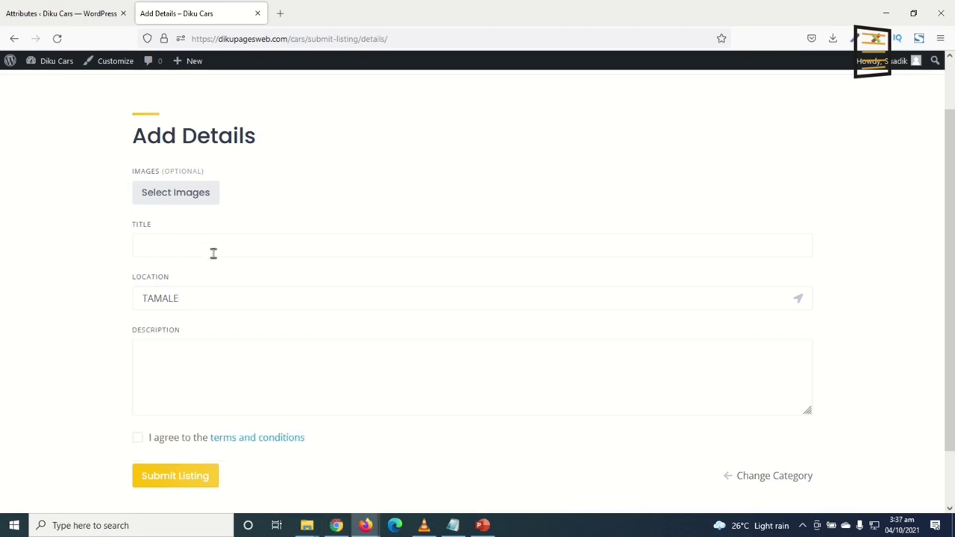
{"action": "left_click", "coordinate": [246, 300]}
{"action": "left_click", "coordinate": [109, 382]}
{"action": "left_click", "coordinate": [177, 393]}
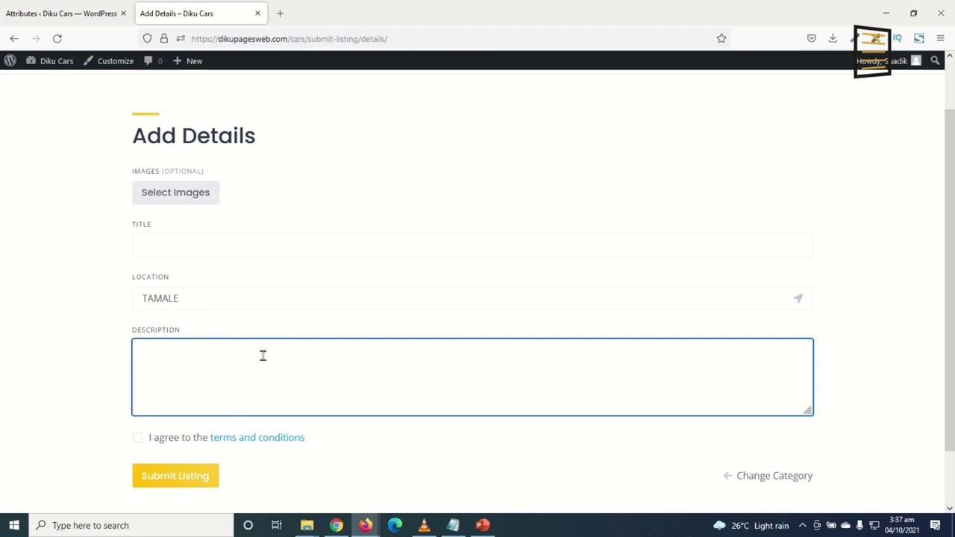
Return to the WordPress admin Attributes page
{"action": "left_click", "coordinate": [68, 16]}
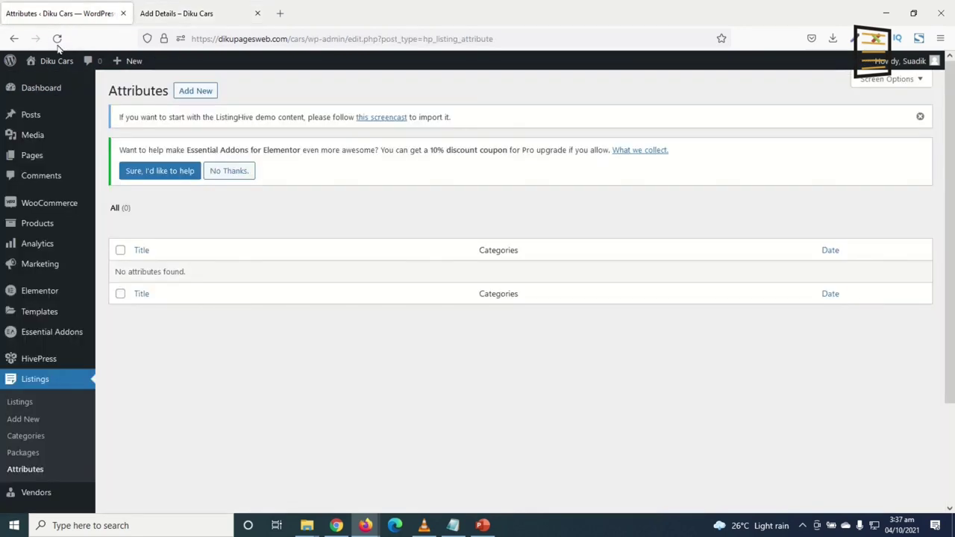
{"action": "left_click", "coordinate": [187, 13]}
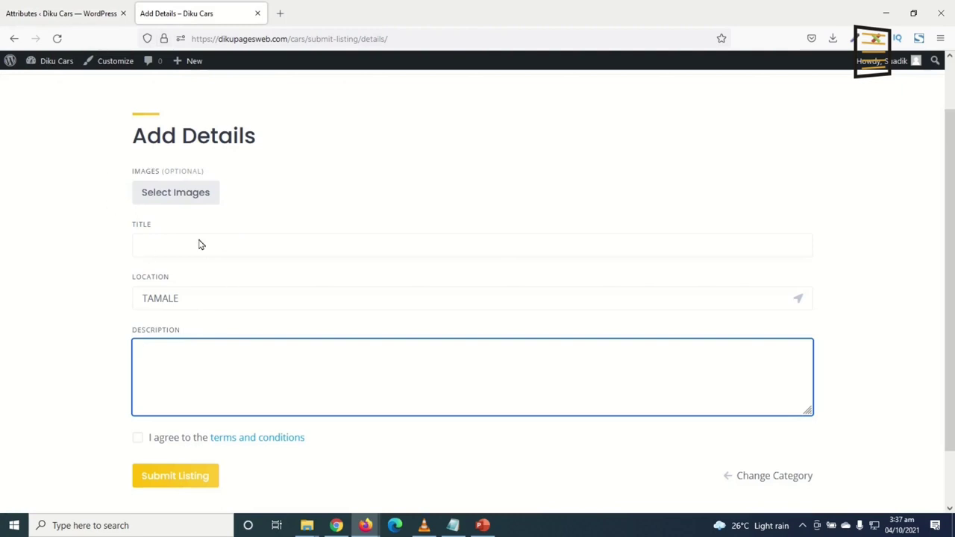
{"action": "left_click", "coordinate": [84, 15]}
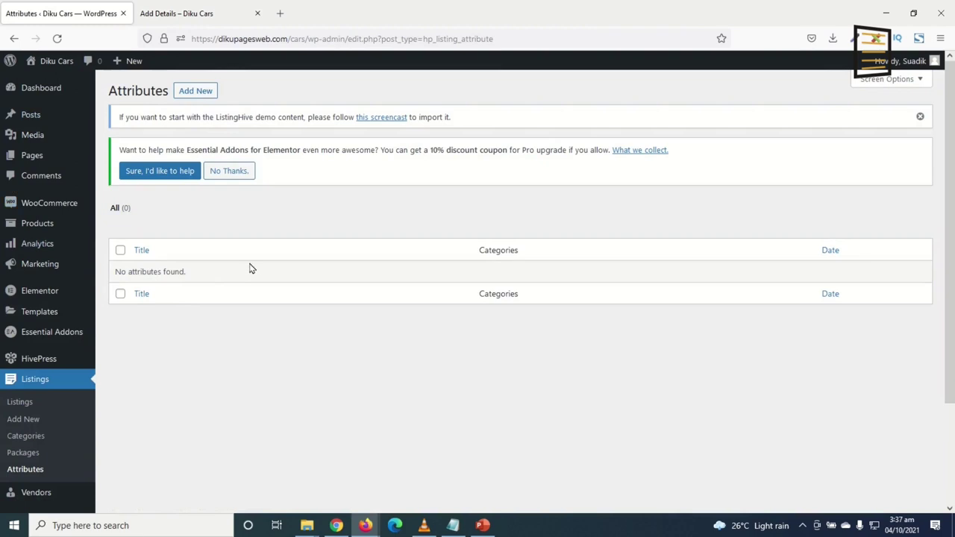
Start a new attribute titled Price, editable on the front end as a Number field
{"action": "left_click", "coordinate": [191, 92]}
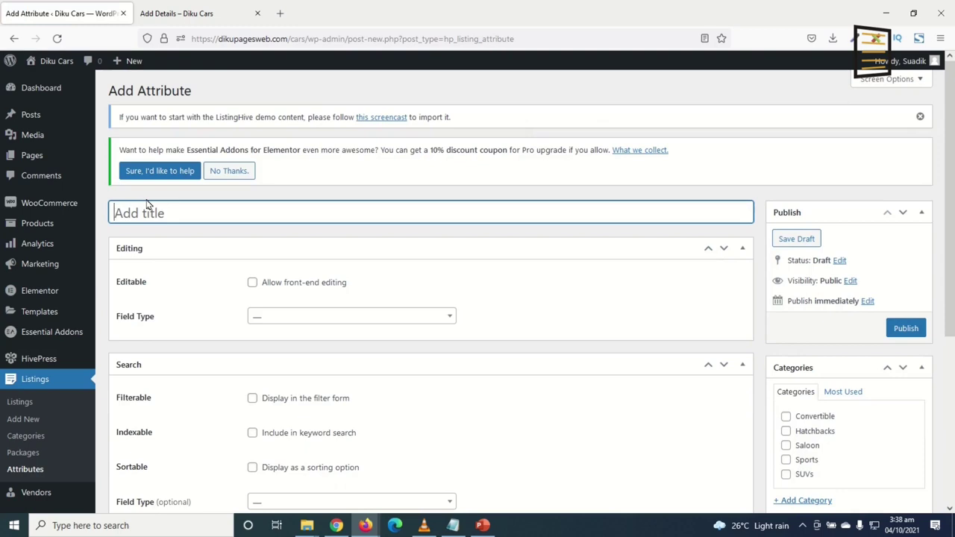
{"action": "type", "text": "Price"}
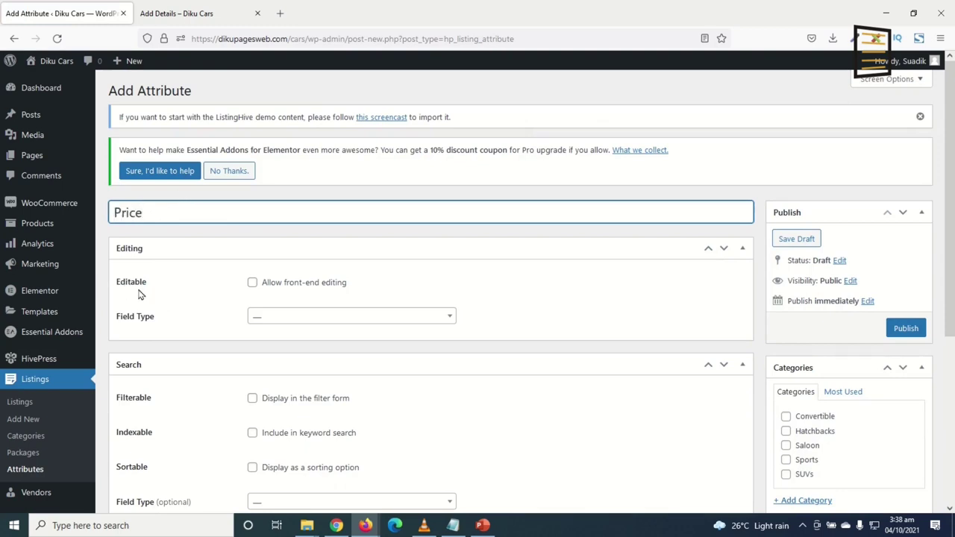
{"action": "left_click", "coordinate": [252, 282]}
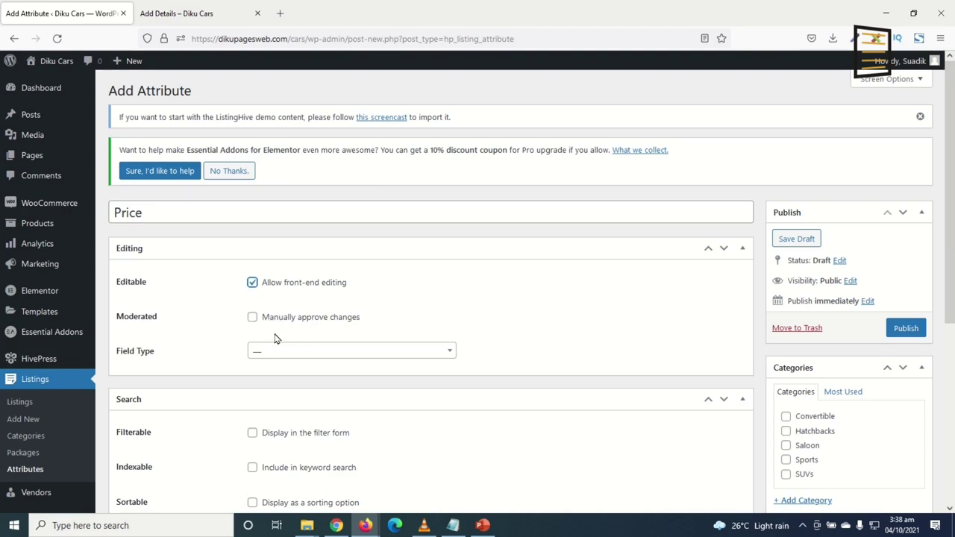
{"action": "left_click", "coordinate": [290, 357]}
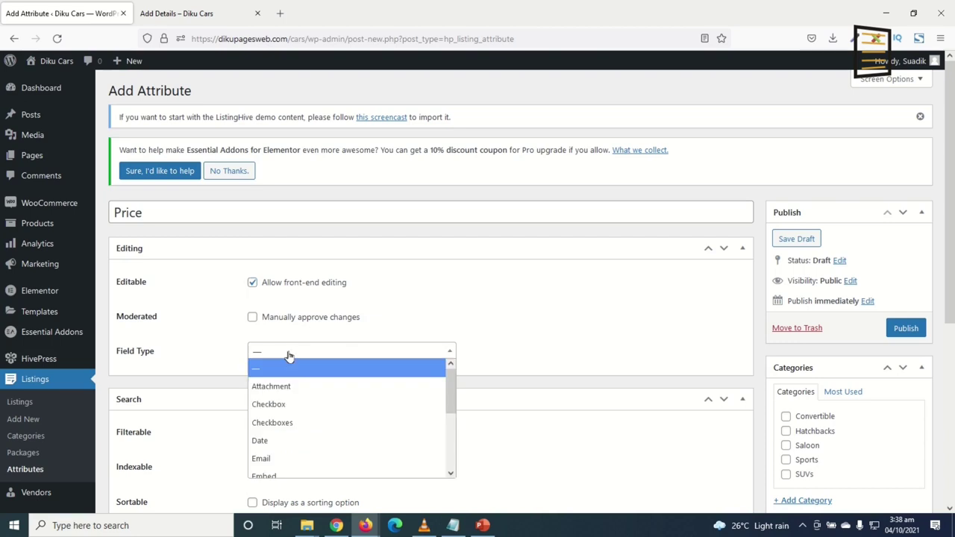
{"action": "scroll", "coordinate": [294, 401], "scroll_direction": "down", "scroll_amount": 3}
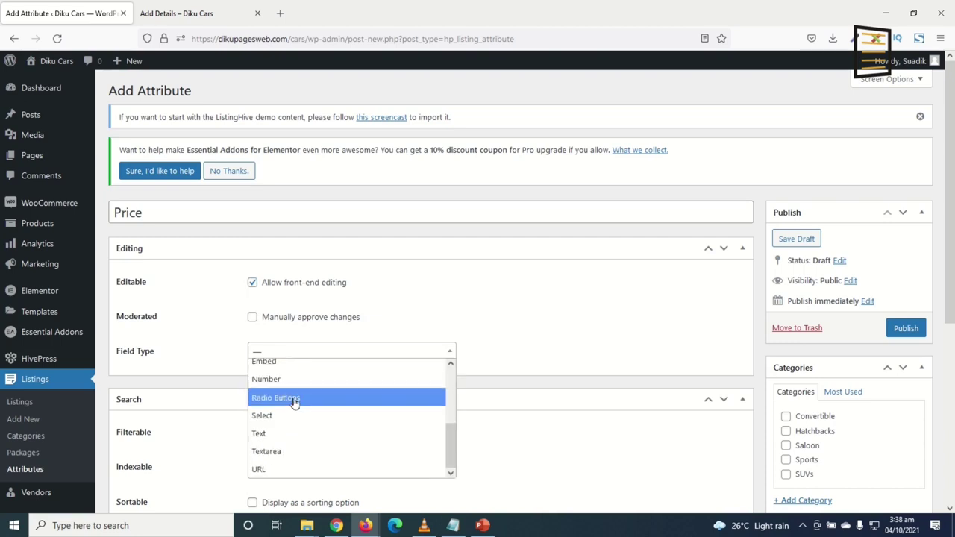
{"action": "left_click", "coordinate": [282, 379]}
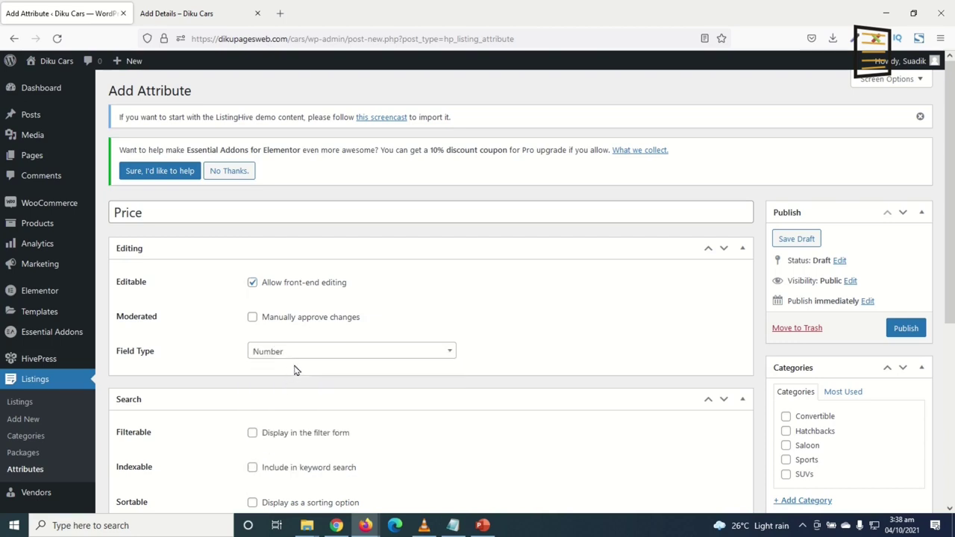
{"action": "scroll", "coordinate": [294, 371], "scroll_direction": "down", "scroll_amount": 3}
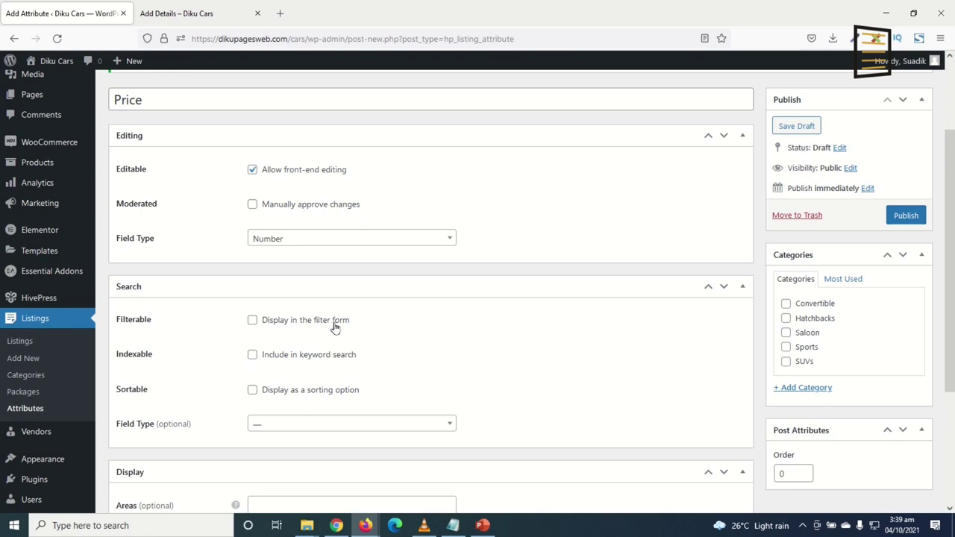
Make Price filterable and indexable but not sortable, searched as a Number Range
{"action": "left_click", "coordinate": [252, 321]}
{"action": "left_click", "coordinate": [253, 356]}
{"action": "left_click", "coordinate": [252, 391]}
{"action": "left_click", "coordinate": [253, 391]}
{"action": "scroll", "coordinate": [359, 379], "scroll_direction": "down", "scroll_amount": 1}
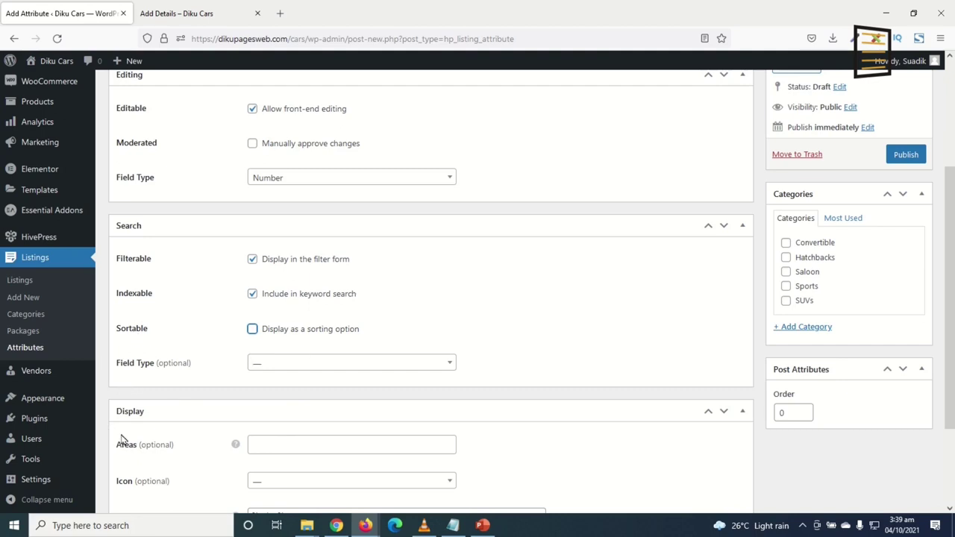
{"action": "left_click", "coordinate": [303, 373]}
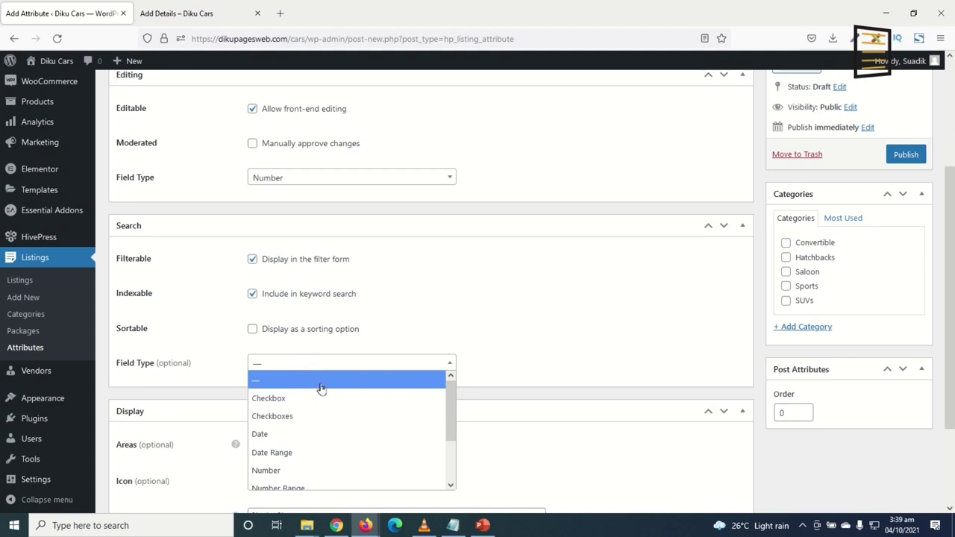
{"action": "scroll", "coordinate": [327, 392], "scroll_direction": "down", "scroll_amount": 1}
{"action": "scroll", "coordinate": [328, 391], "scroll_direction": "down", "scroll_amount": 1}
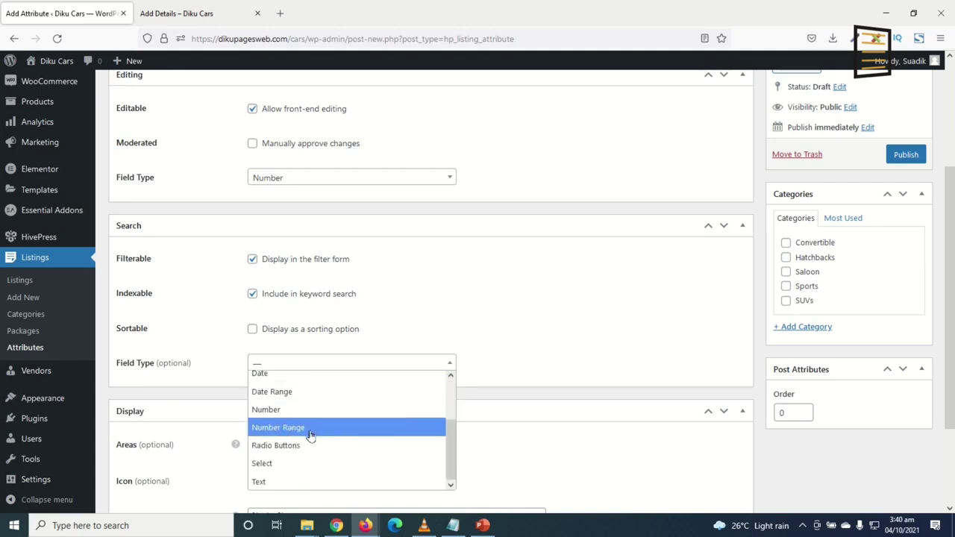
{"action": "left_click", "coordinate": [312, 429]}
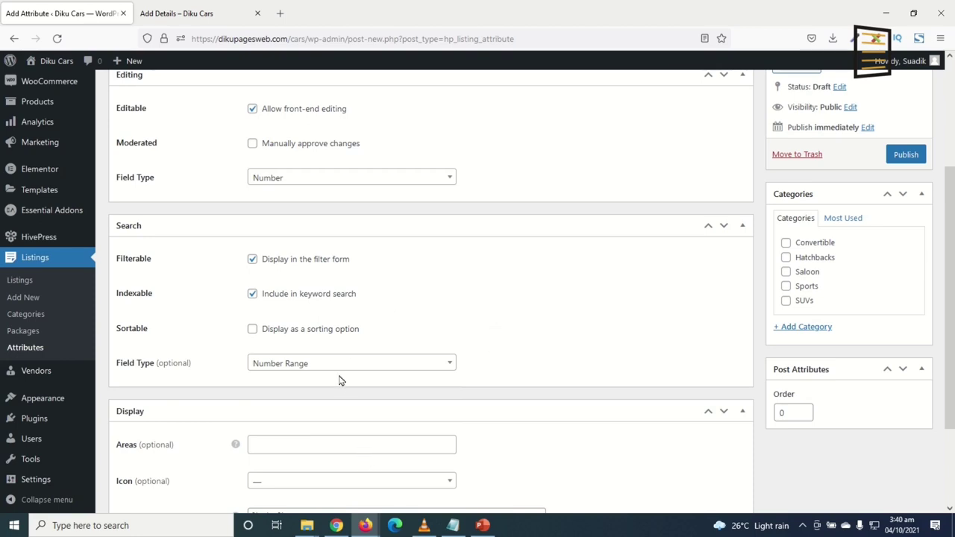
Display Price in the Block (primary) and Page (primary) areas
{"action": "scroll", "coordinate": [340, 381], "scroll_direction": "down", "scroll_amount": 3}
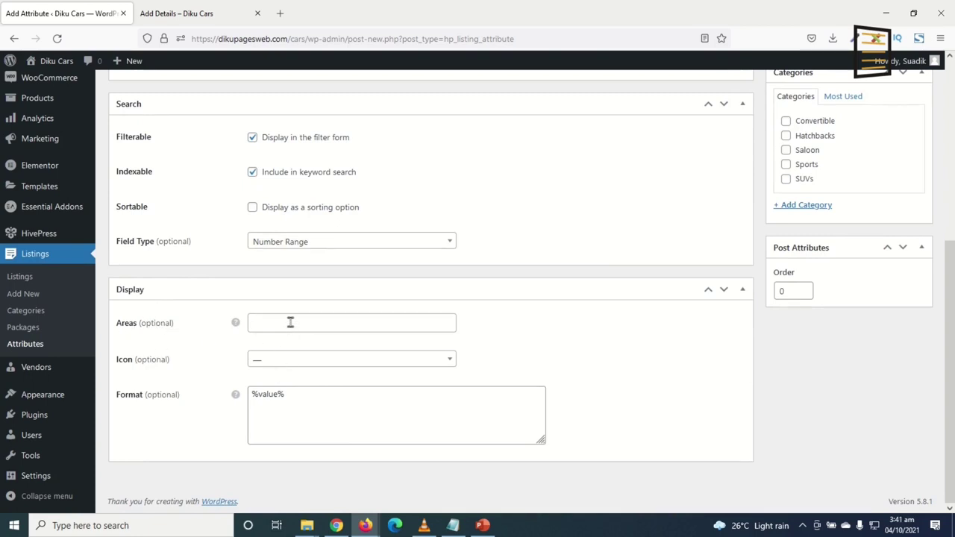
{"action": "left_click", "coordinate": [290, 322]}
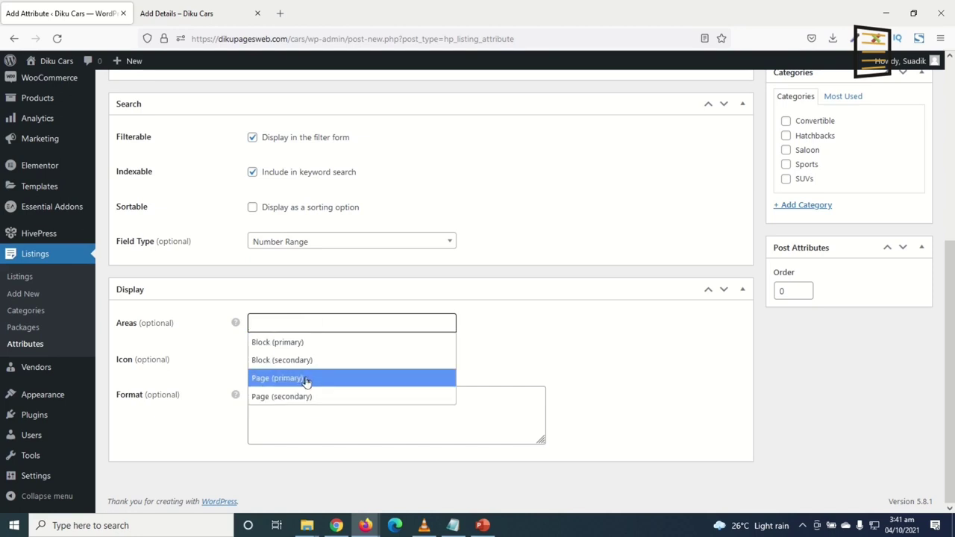
{"action": "left_click", "coordinate": [280, 342]}
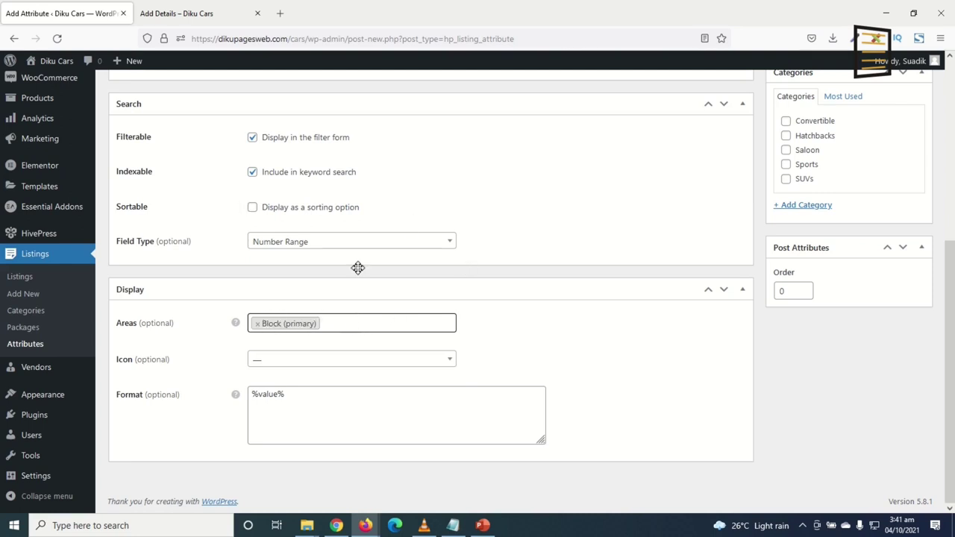
{"action": "left_click", "coordinate": [343, 323]}
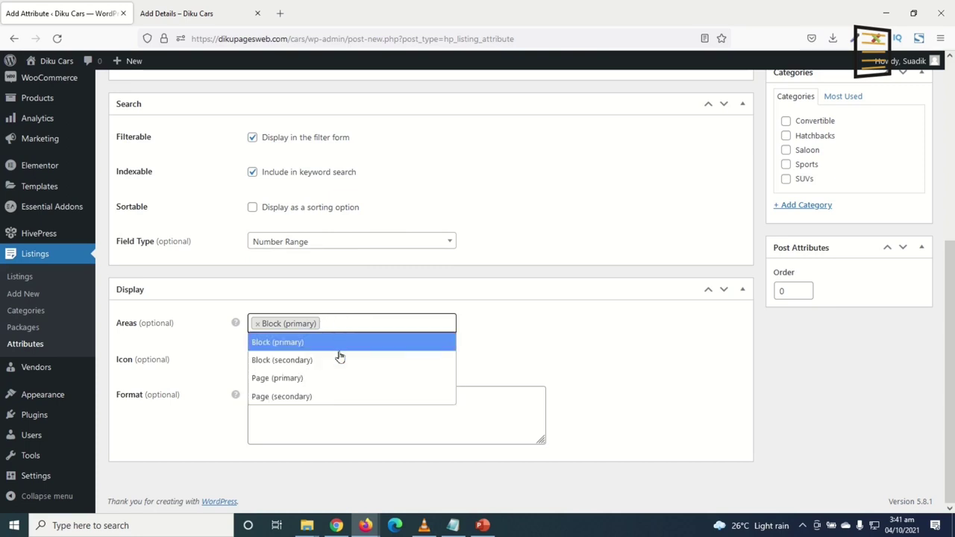
{"action": "left_click", "coordinate": [303, 378]}
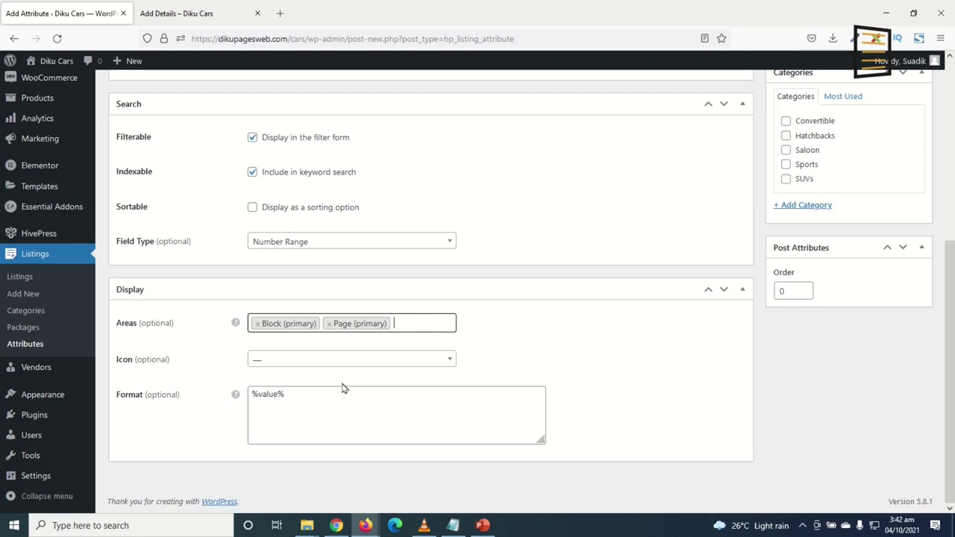
Give Price the dollar-sign icon, found by searching 'dollar' in the icon list
{"action": "left_click", "coordinate": [309, 362]}
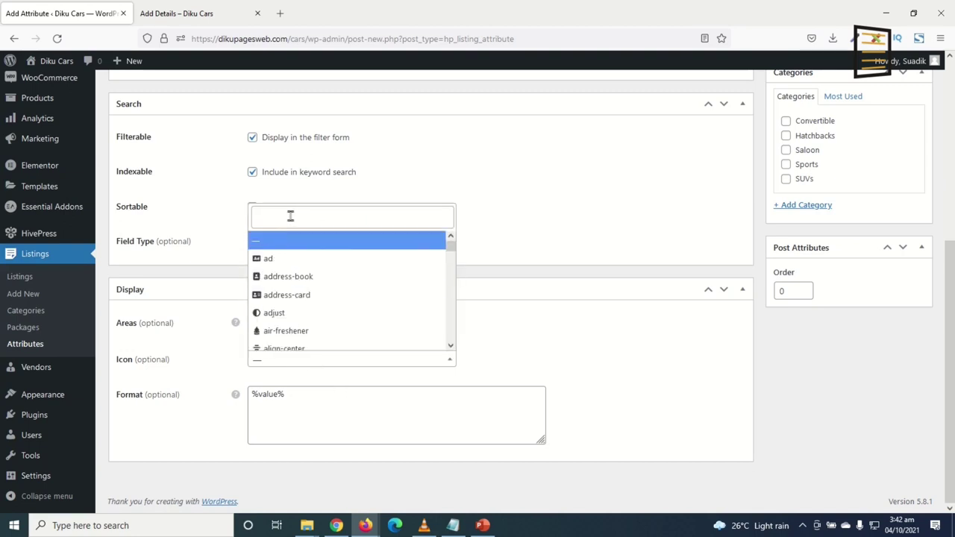
{"action": "left_click", "coordinate": [290, 216]}
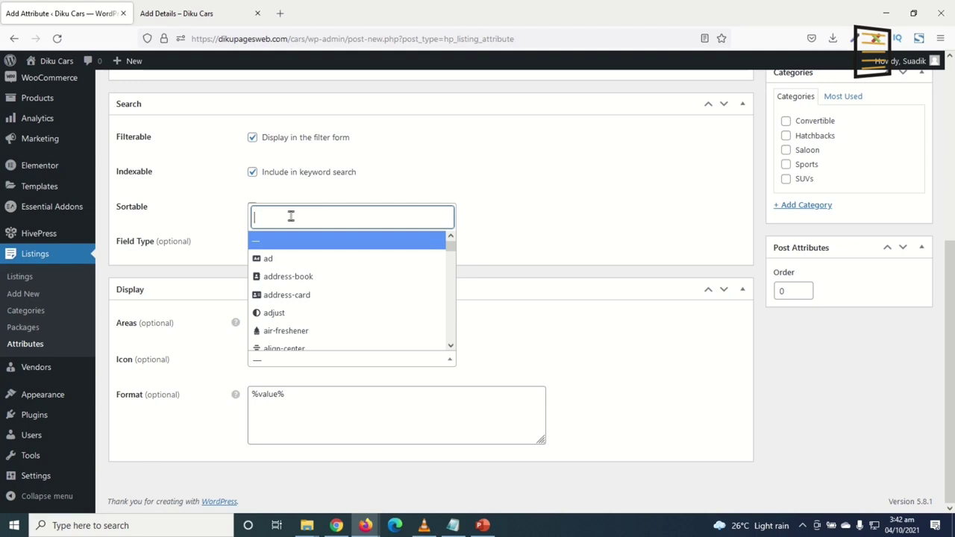
{"action": "type", "text": "price"}
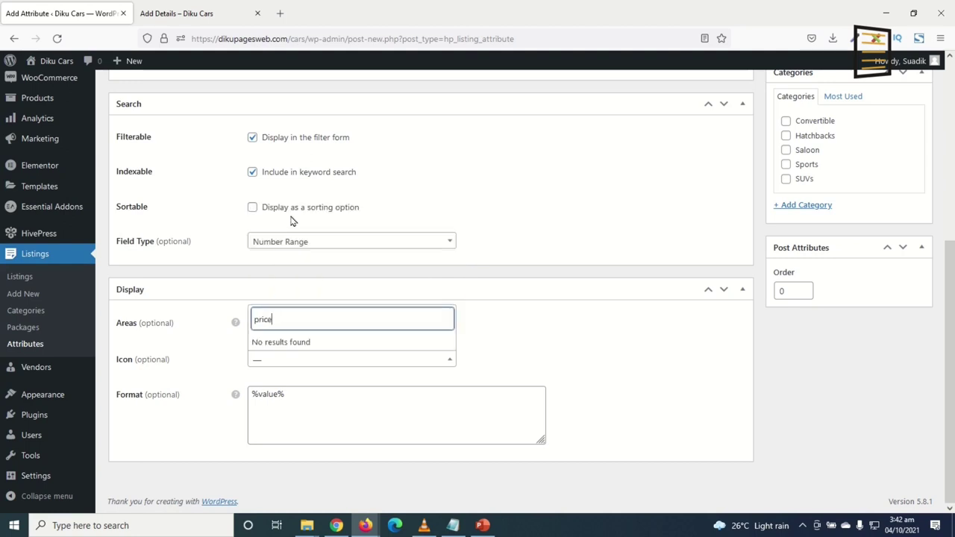
{"action": "key", "text": "BackSpace"}
{"action": "key", "text": "BackSpace"}
{"action": "key", "text": "BackSpace"}
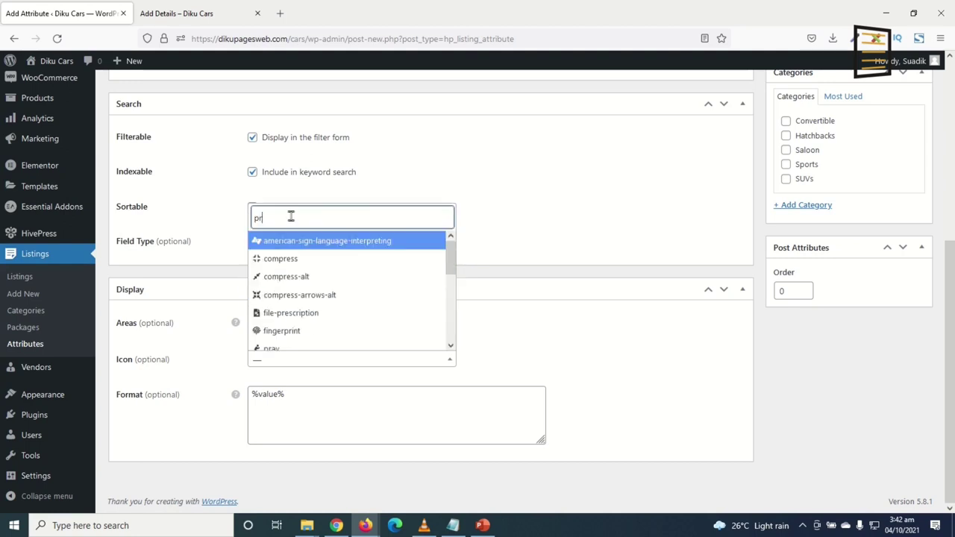
{"action": "key", "text": "BackSpace"}
{"action": "key", "text": "BackSpace"}
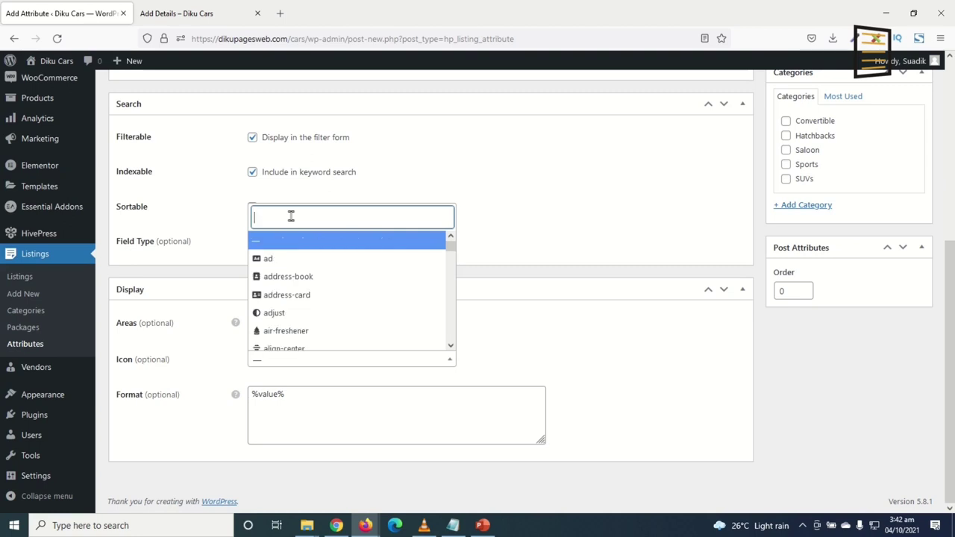
{"action": "type", "text": "cedi"}
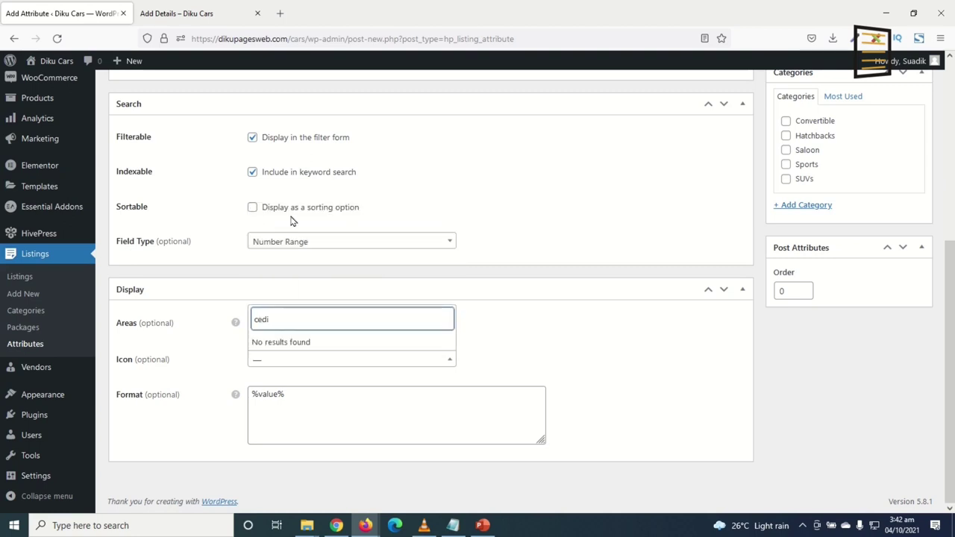
{"action": "key", "text": "BackSpace"}
{"action": "key", "text": "BackSpace"}
{"action": "key", "text": "BackSpace"}
{"action": "key", "text": "BackSpace"}
{"action": "type", "text": "ghana"}
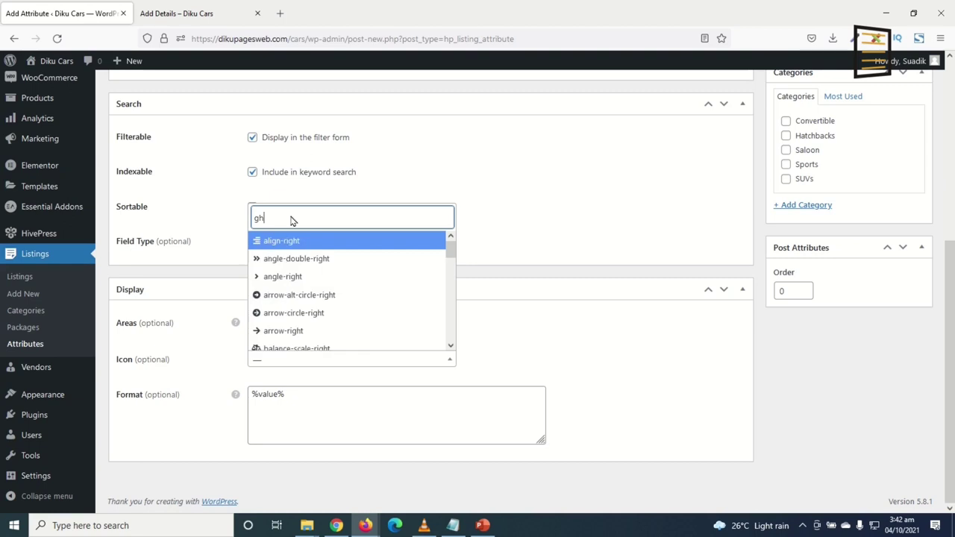
{"action": "key", "text": "BackSpace"}
{"action": "key", "text": "BackSpace"}
{"action": "key", "text": "BackSpace"}
{"action": "type", "text": "dol"}
{"action": "type", "text": "lar"}
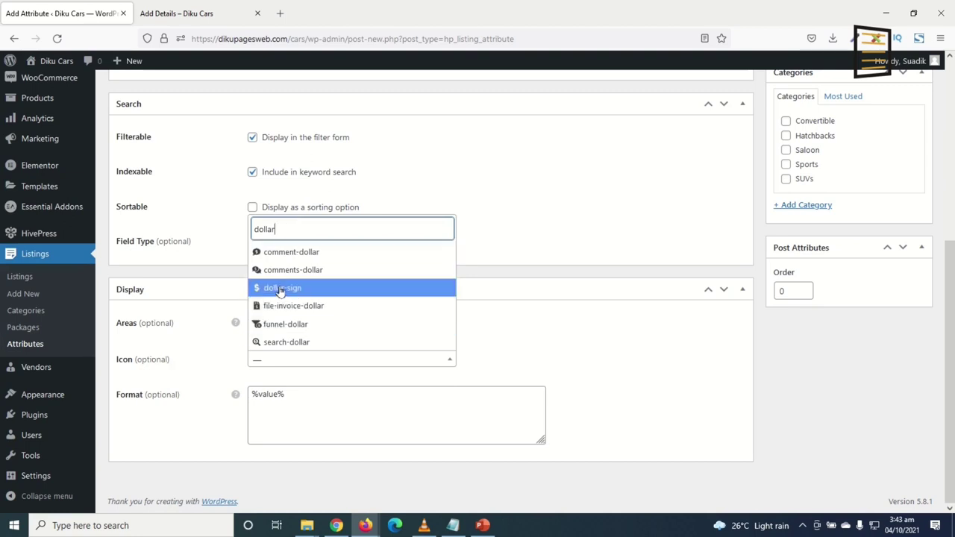
{"action": "left_click", "coordinate": [278, 290]}
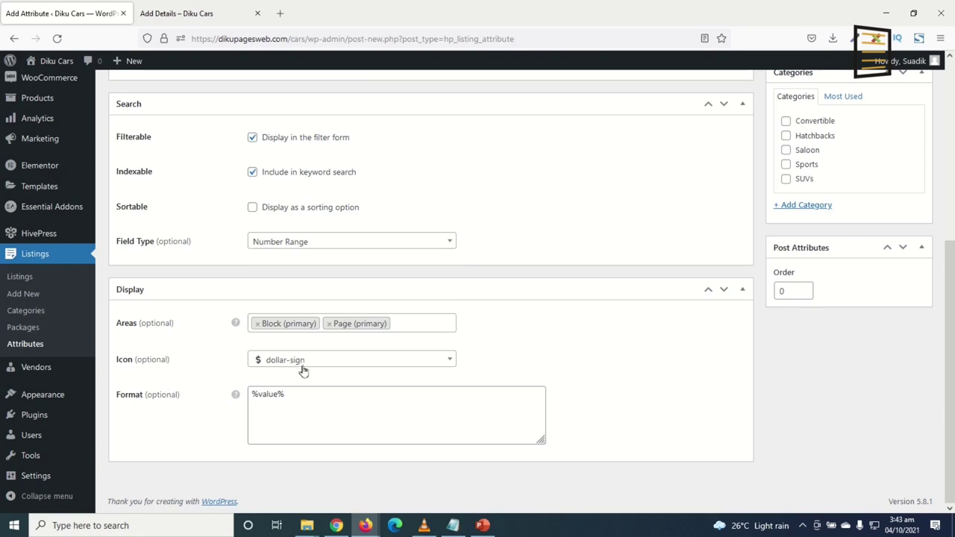
{"action": "left_click_drag", "start_coordinate": [303, 394], "coordinate": [243, 394]}
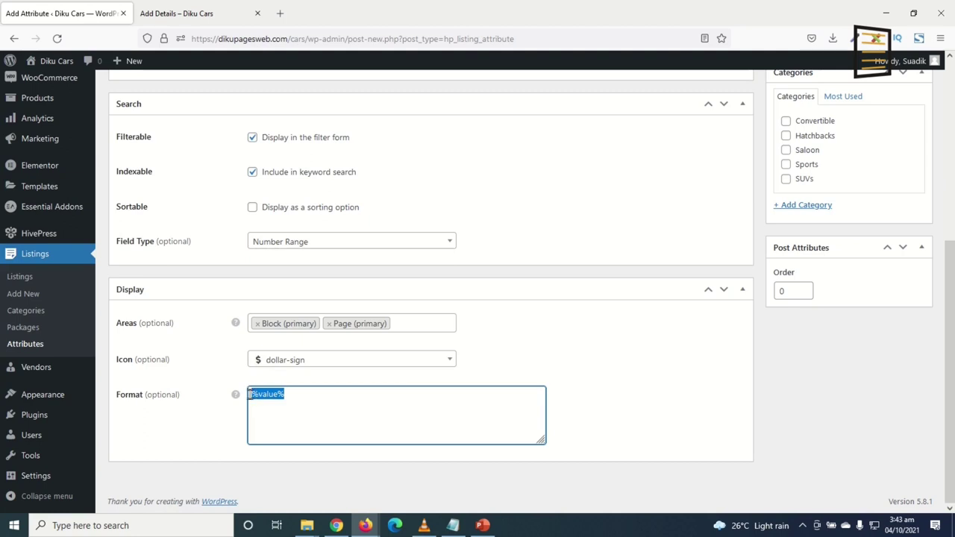
Change the Price display format to '%icon% %value%'
{"action": "left_click", "coordinate": [253, 396]}
{"action": "type", "text": "%"}
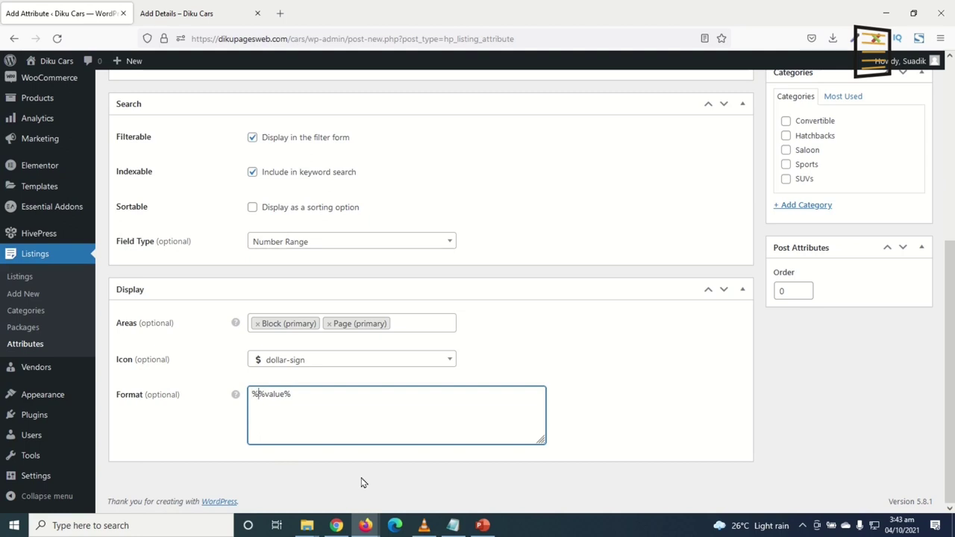
{"action": "type", "text": "icon%"}
{"action": "left_click_drag", "start_coordinate": [279, 393], "coordinate": [244, 396]}
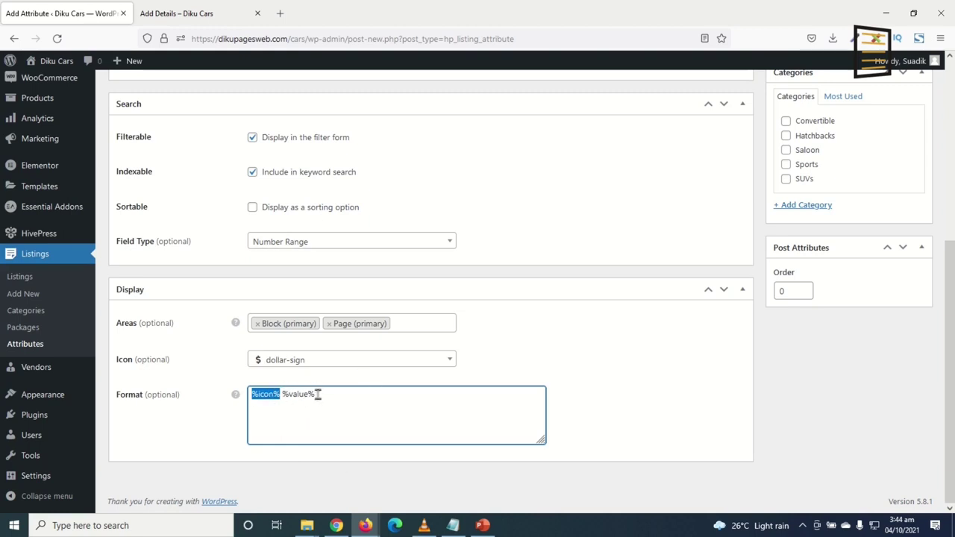
{"action": "left_click_drag", "start_coordinate": [318, 395], "coordinate": [289, 392]}
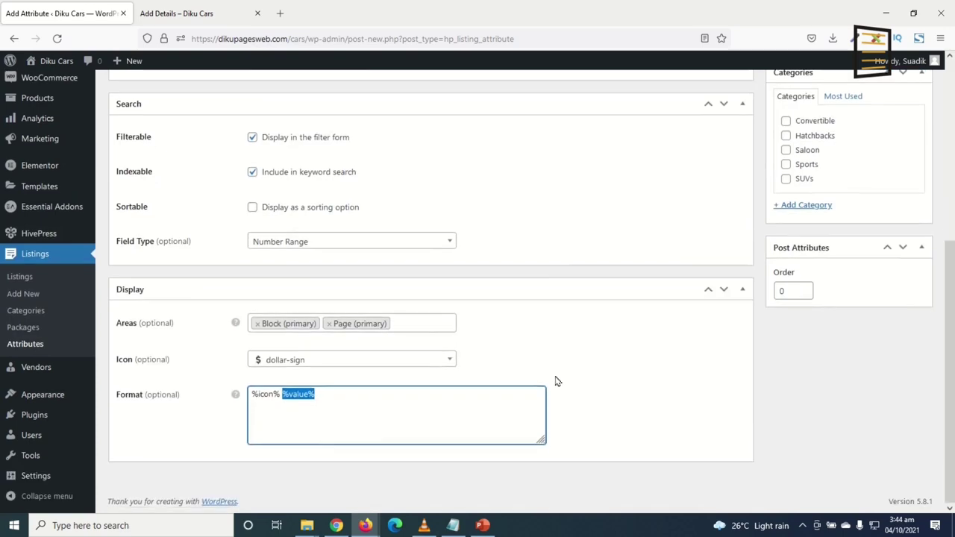
{"action": "scroll", "coordinate": [604, 345], "scroll_direction": "up", "scroll_amount": 2}
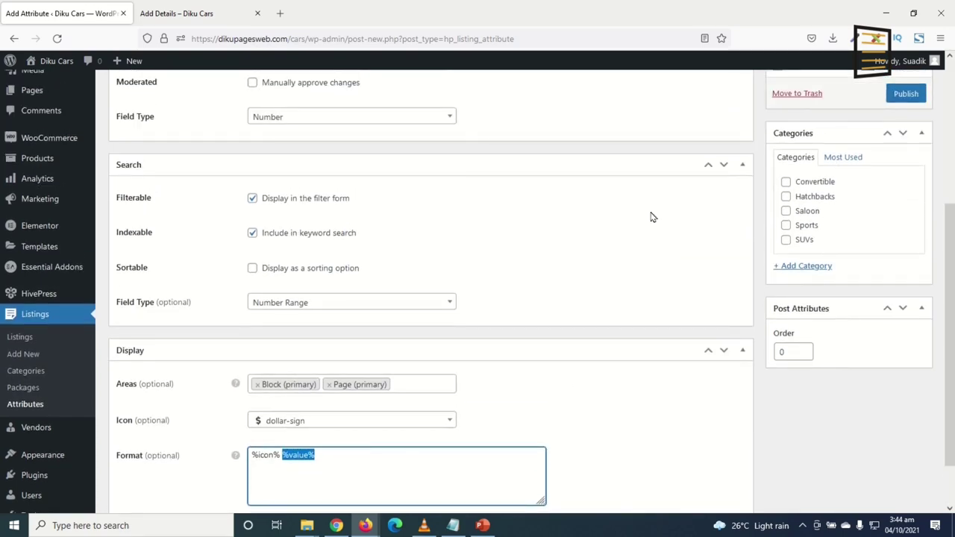
{"action": "scroll", "coordinate": [580, 221], "scroll_direction": "up", "scroll_amount": 5}
Leave all listing categories unticked and publish the Price attribute
{"action": "left_click", "coordinate": [158, 212]}
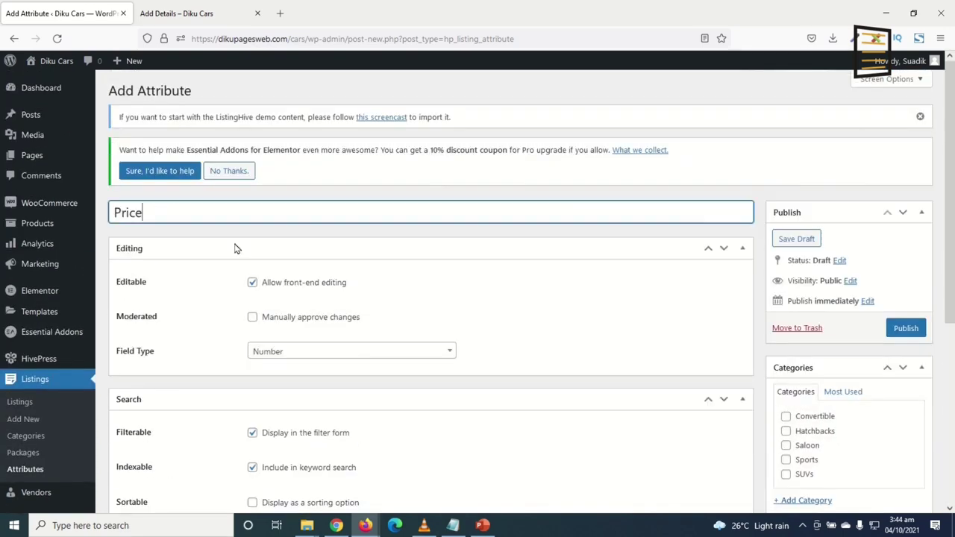
{"action": "scroll", "coordinate": [656, 358], "scroll_direction": "down", "scroll_amount": 3}
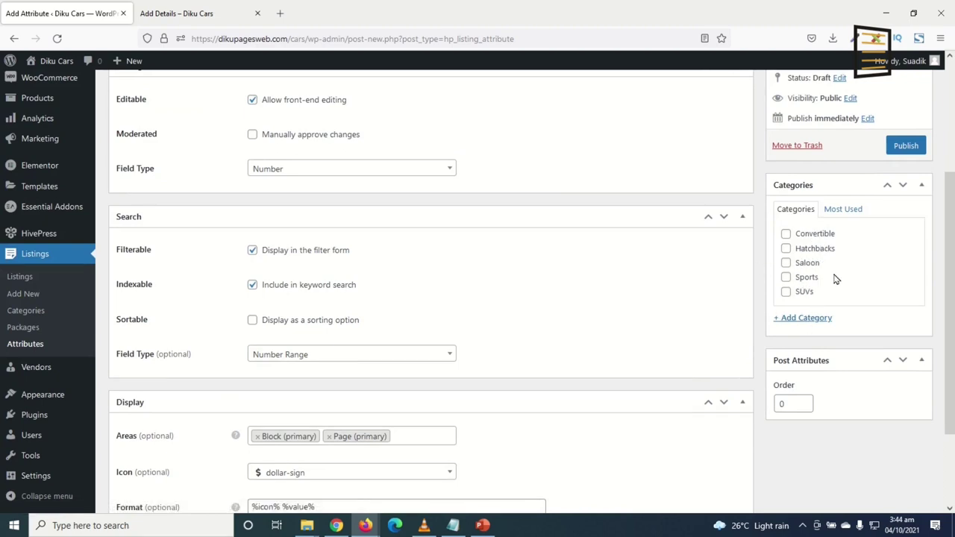
{"action": "left_click", "coordinate": [786, 235]}
{"action": "left_click", "coordinate": [786, 263]}
{"action": "left_click", "coordinate": [786, 263]}
{"action": "left_click", "coordinate": [786, 234]}
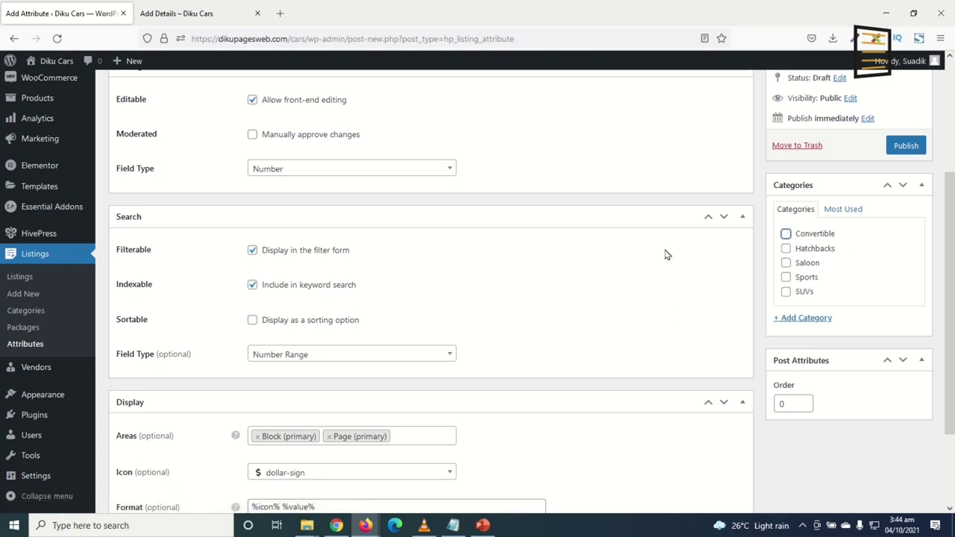
{"action": "left_click", "coordinate": [906, 145]}
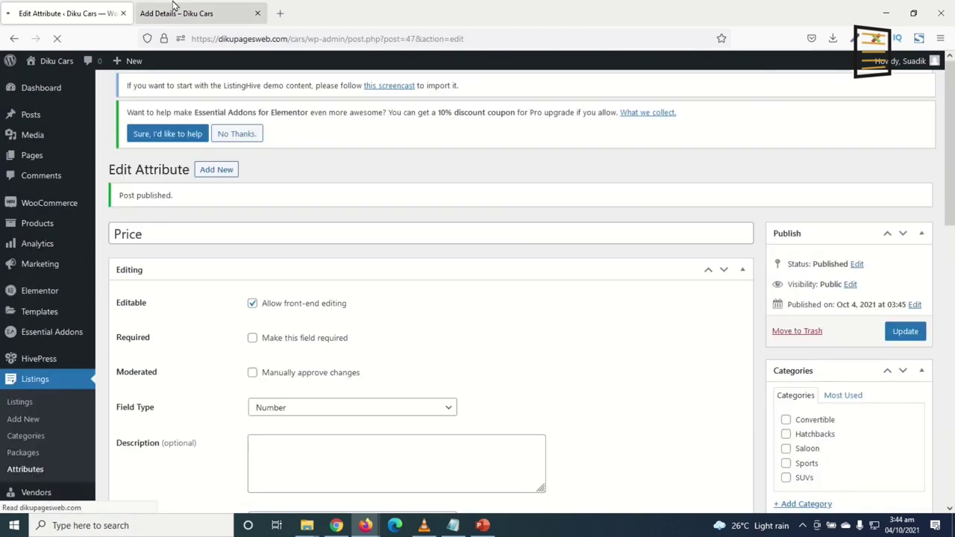
Reload the Add Details form to see Price listed as optional, then return to the attribute editor
{"action": "left_click", "coordinate": [172, 14]}
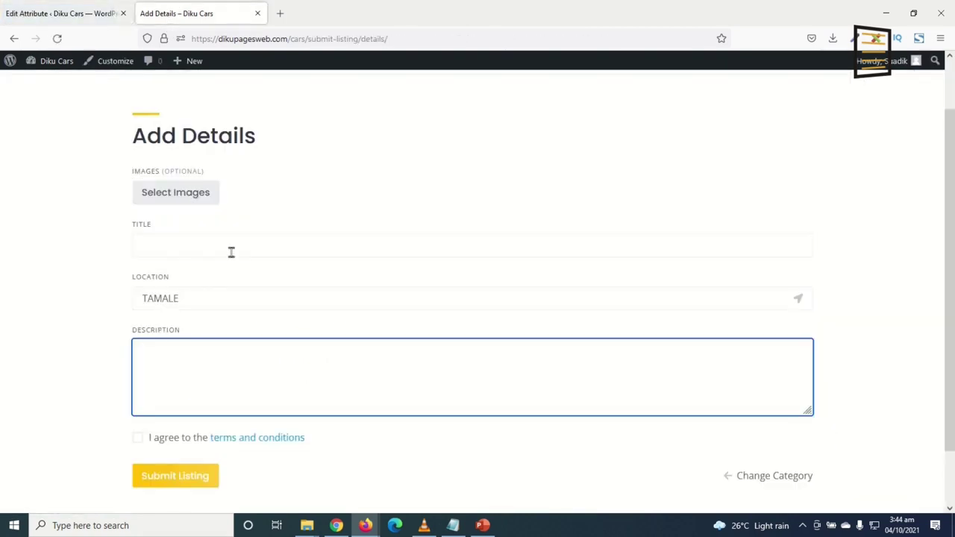
{"action": "left_click", "coordinate": [57, 38]}
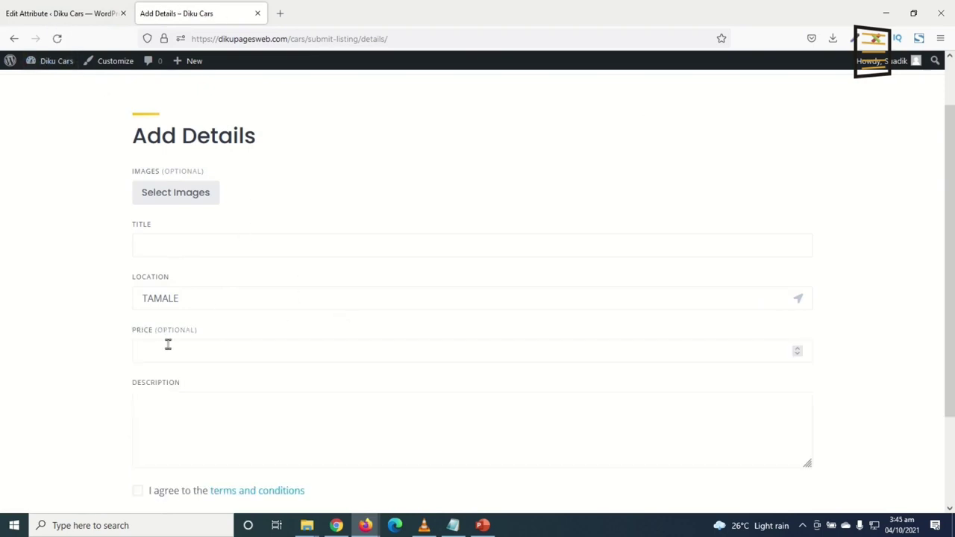
{"action": "left_click_drag", "start_coordinate": [200, 335], "coordinate": [153, 337]}
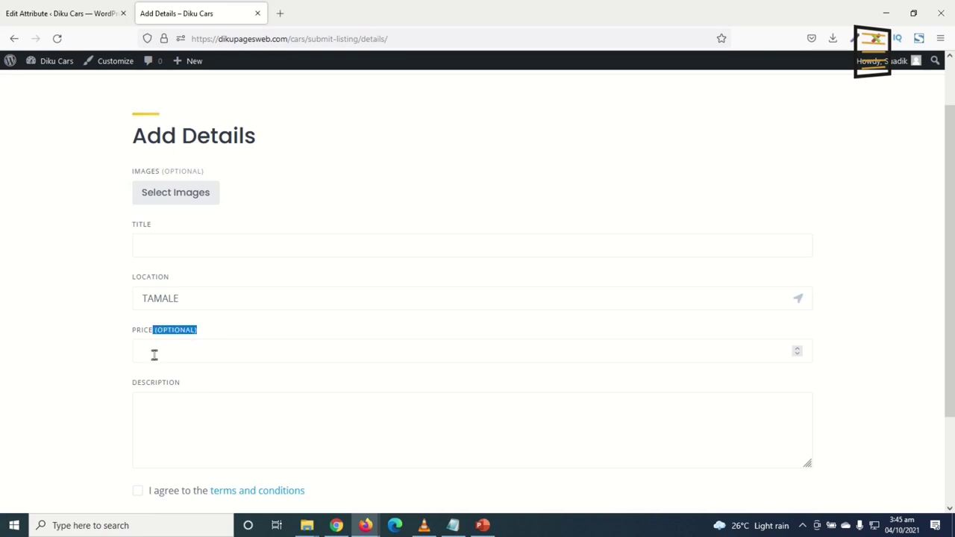
{"action": "left_click", "coordinate": [160, 355]}
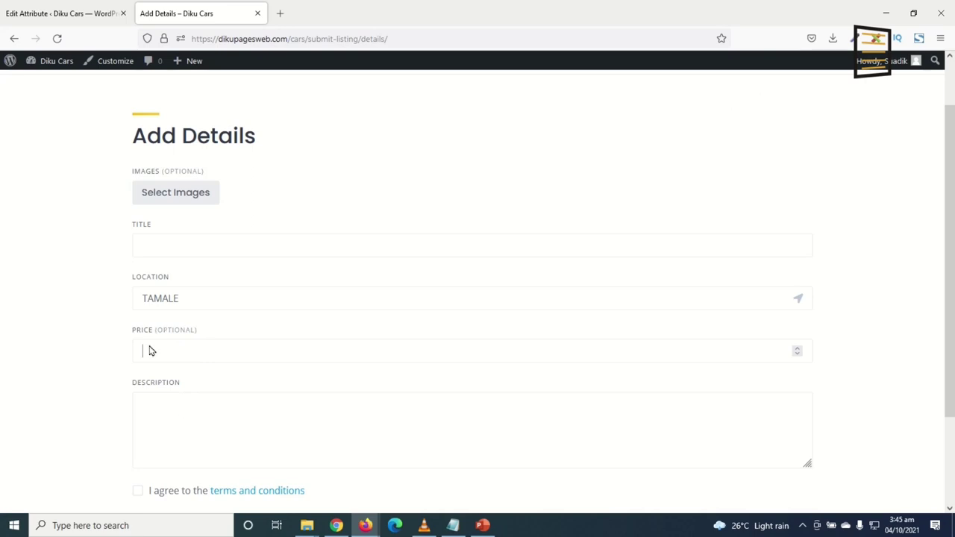
{"action": "left_click", "coordinate": [22, 11]}
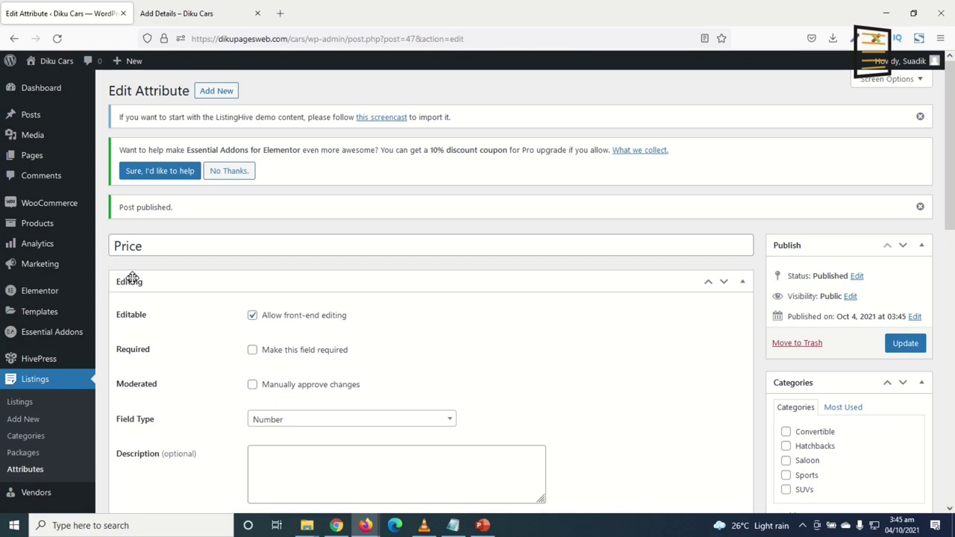
Mark Price as a required field and update the attribute
{"action": "left_click", "coordinate": [253, 350]}
{"action": "scroll", "coordinate": [553, 377], "scroll_direction": "down", "scroll_amount": 3}
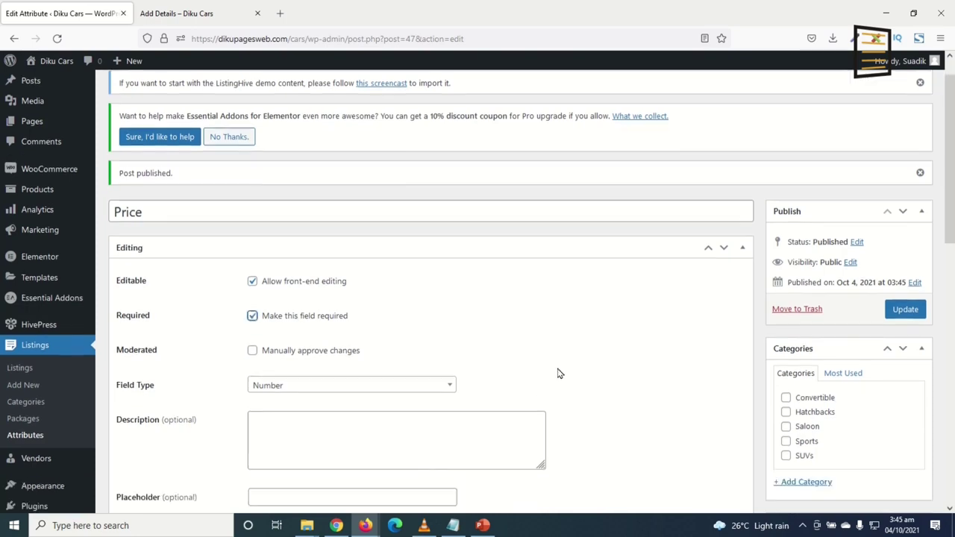
{"action": "left_click", "coordinate": [905, 223]}
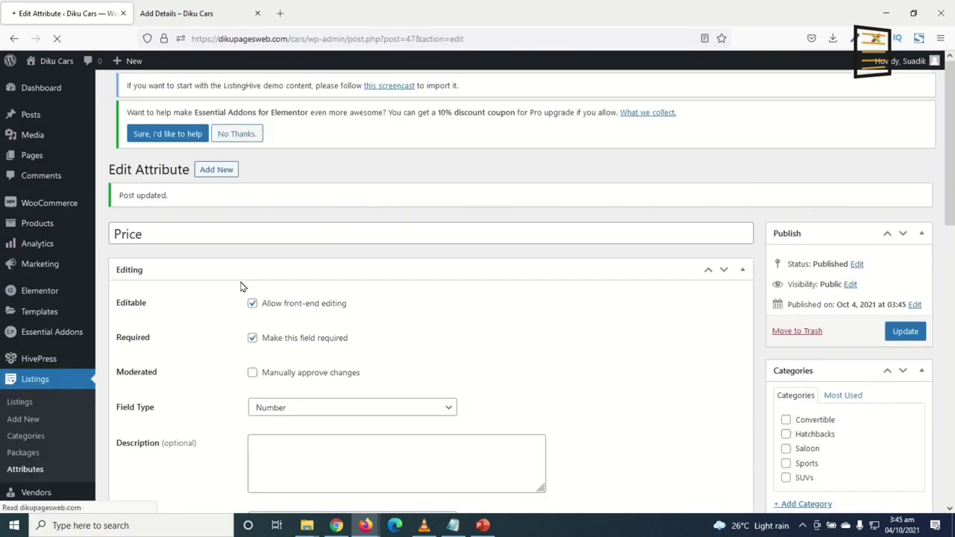
Reload the listing form to confirm Price is no longer optional, then return to the editor
{"action": "left_click", "coordinate": [179, 13]}
{"action": "left_click", "coordinate": [56, 38]}
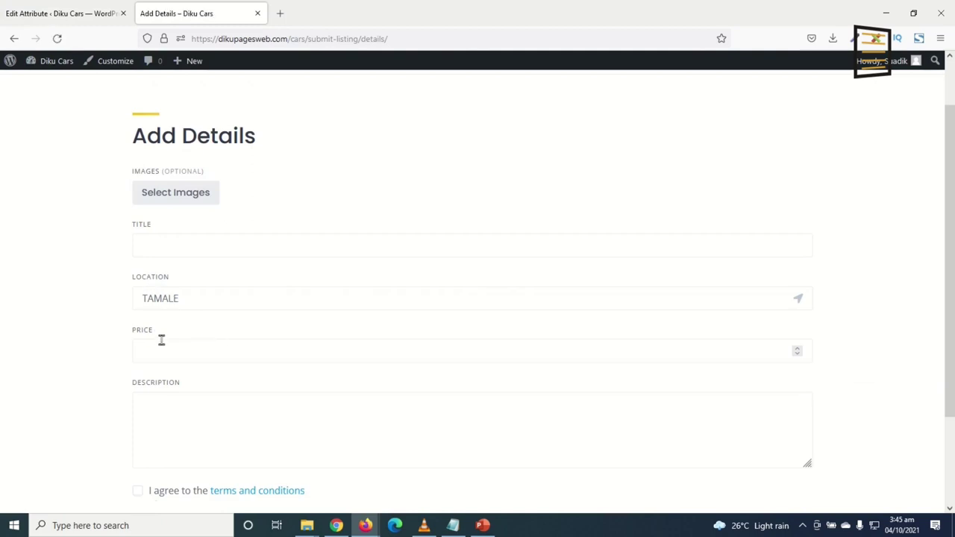
{"action": "double_click", "coordinate": [138, 335]}
{"action": "left_click", "coordinate": [69, 15]}
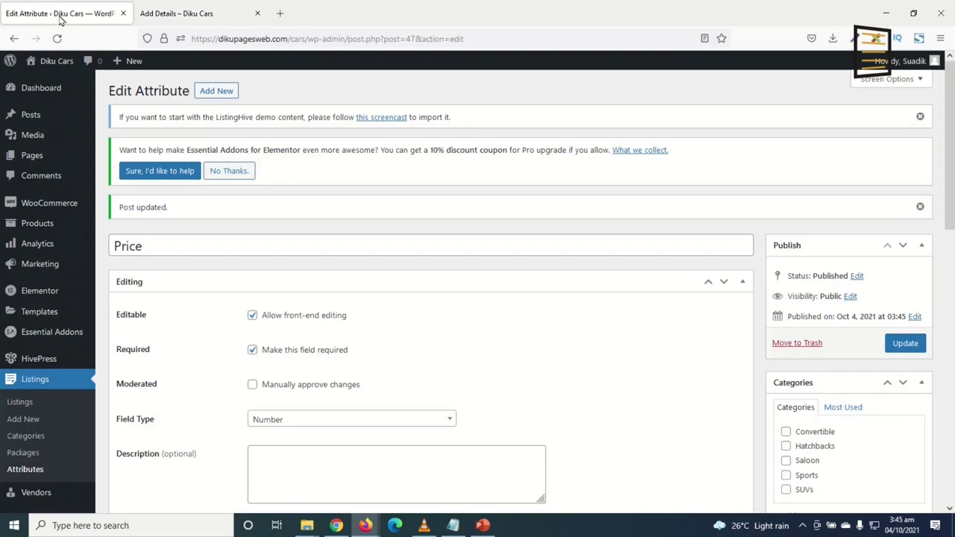
Start a new attribute titled Brand, editable on the front end
{"action": "left_click", "coordinate": [216, 90]}
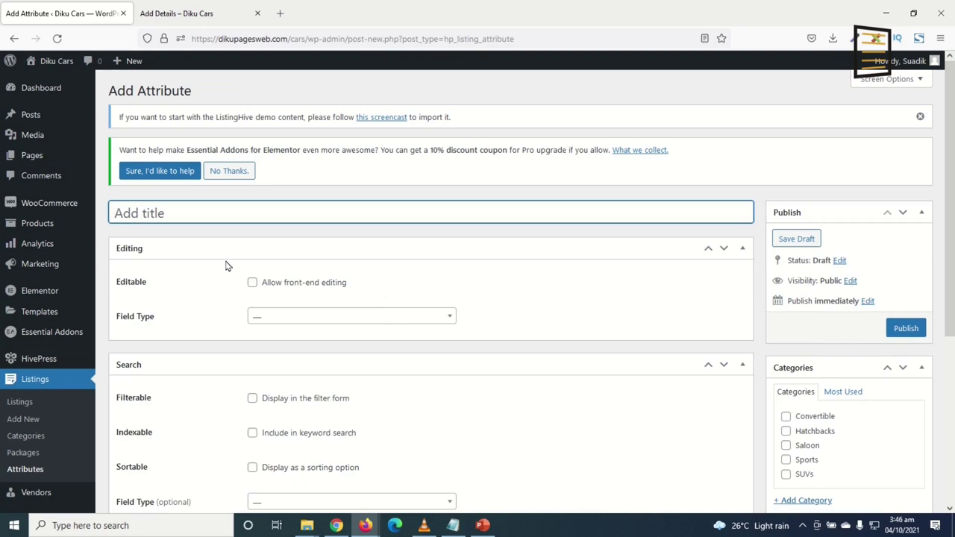
{"action": "type", "text": "Brank"}
{"action": "key", "text": "BackSpace"}
{"action": "type", "text": "d"}
{"action": "left_click", "coordinate": [252, 282]}
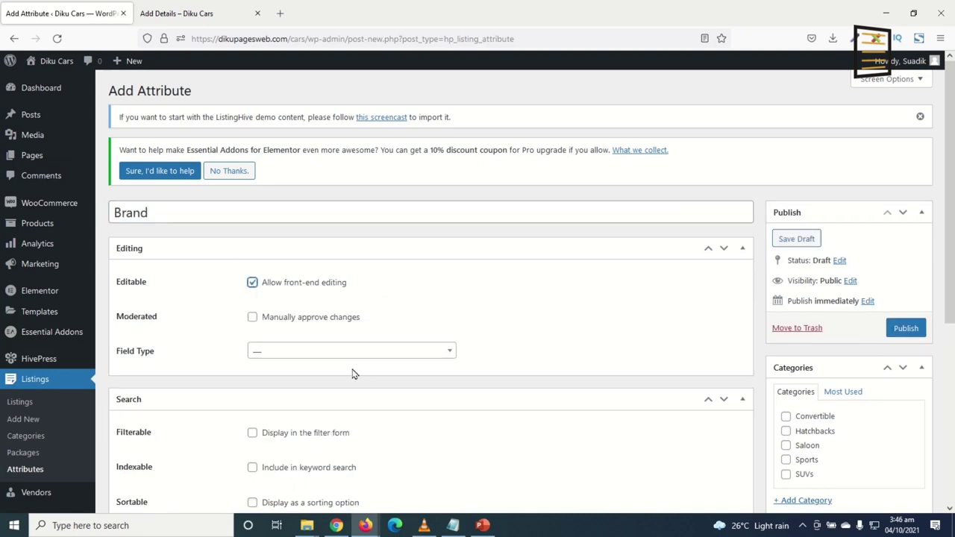
Set the Brand editing field type to Select
{"action": "left_click", "coordinate": [314, 353]}
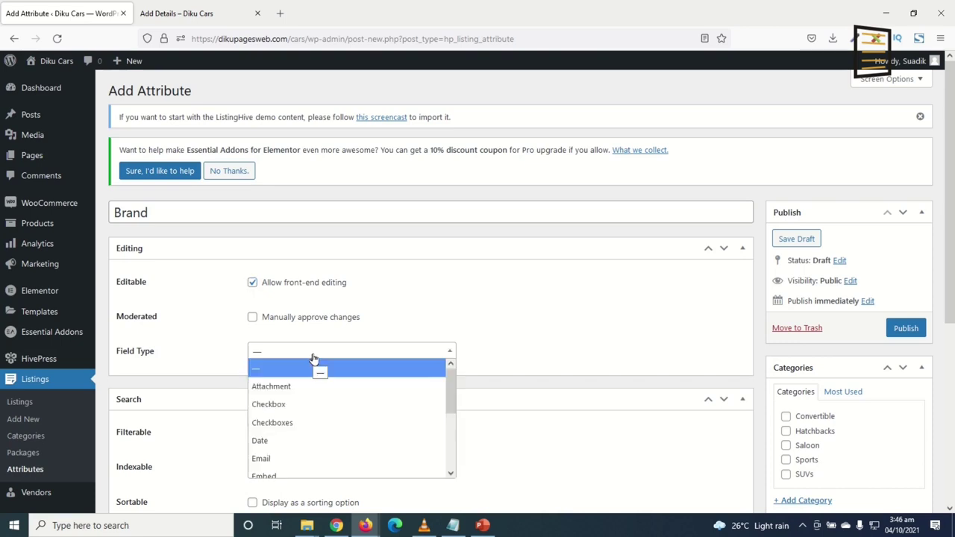
{"action": "scroll", "coordinate": [302, 422], "scroll_direction": "down", "scroll_amount": 3}
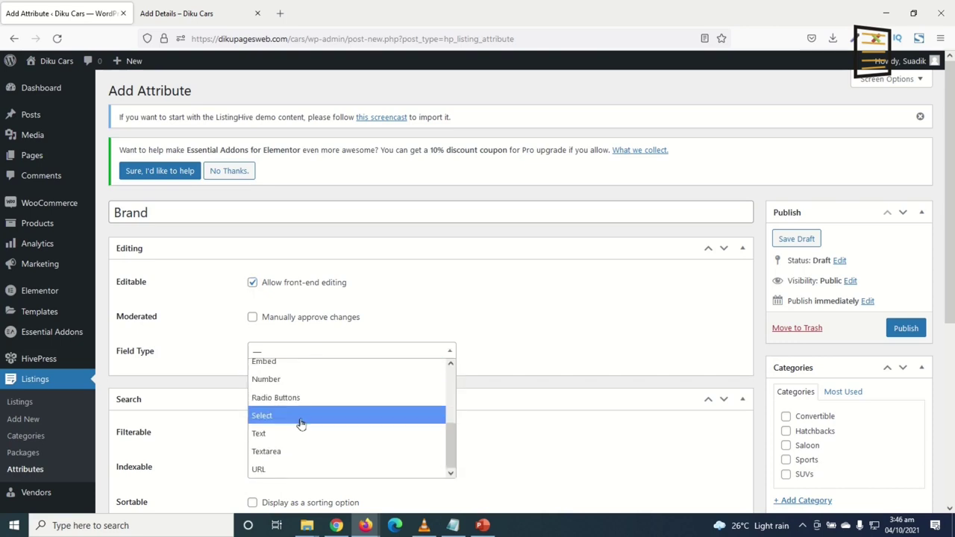
{"action": "left_click", "coordinate": [274, 438]}
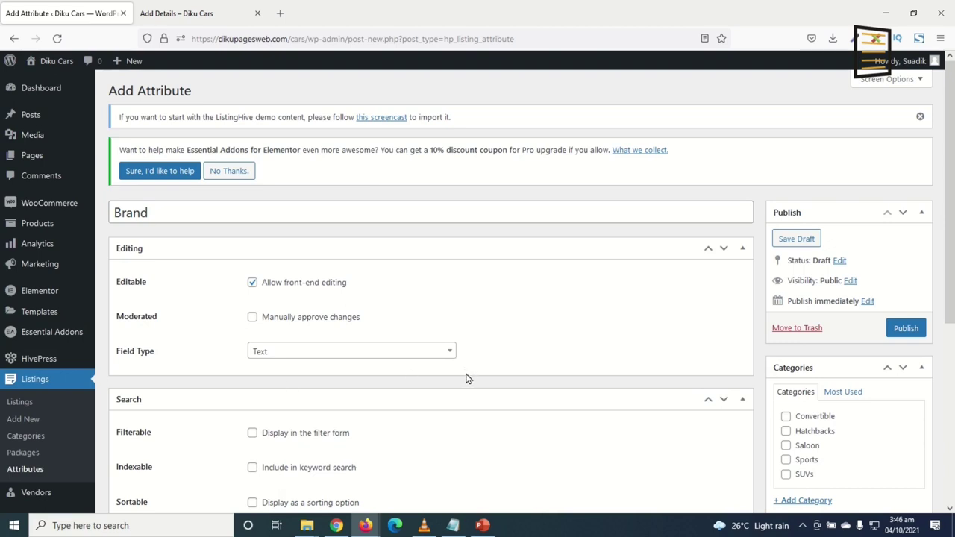
{"action": "scroll", "coordinate": [467, 379], "scroll_direction": "down", "scroll_amount": 1}
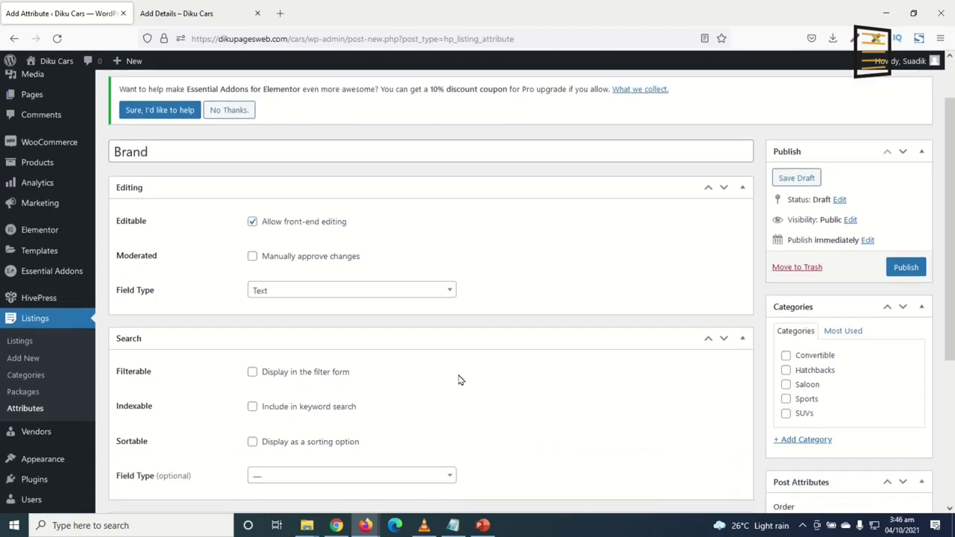
{"action": "left_click", "coordinate": [336, 290]}
{"action": "scroll", "coordinate": [322, 332], "scroll_direction": "down", "scroll_amount": 1}
{"action": "scroll", "coordinate": [325, 330], "scroll_direction": "up", "scroll_amount": 1}
{"action": "scroll", "coordinate": [324, 330], "scroll_direction": "down", "scroll_amount": 2}
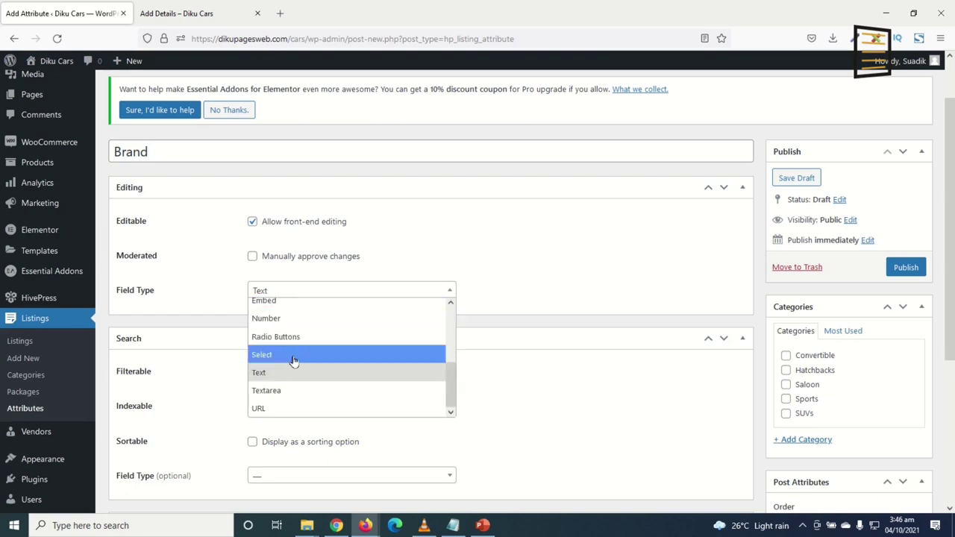
{"action": "left_click", "coordinate": [295, 357]}
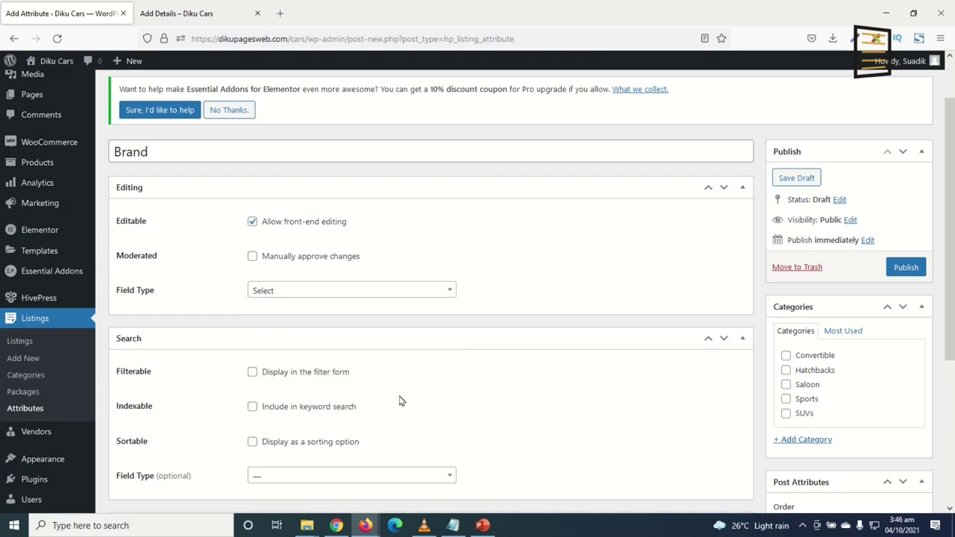
Make Brand filterable and indexable, with a Select search filter
{"action": "scroll", "coordinate": [401, 400], "scroll_direction": "down", "scroll_amount": 2}
{"action": "left_click", "coordinate": [253, 373]}
{"action": "left_click", "coordinate": [252, 406]}
{"action": "scroll", "coordinate": [349, 405], "scroll_direction": "down", "scroll_amount": 1}
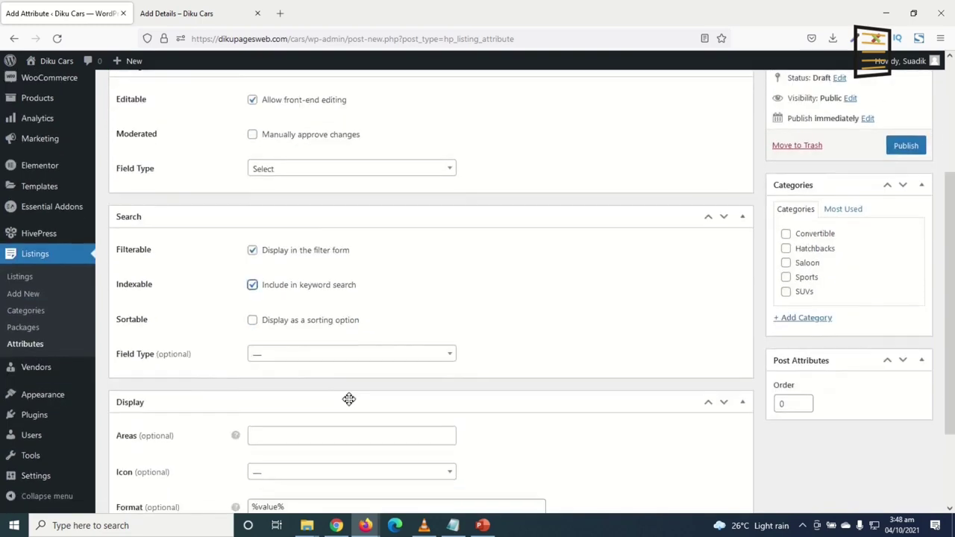
{"action": "scroll", "coordinate": [349, 404], "scroll_direction": "down", "scroll_amount": 1}
{"action": "left_click", "coordinate": [285, 295]}
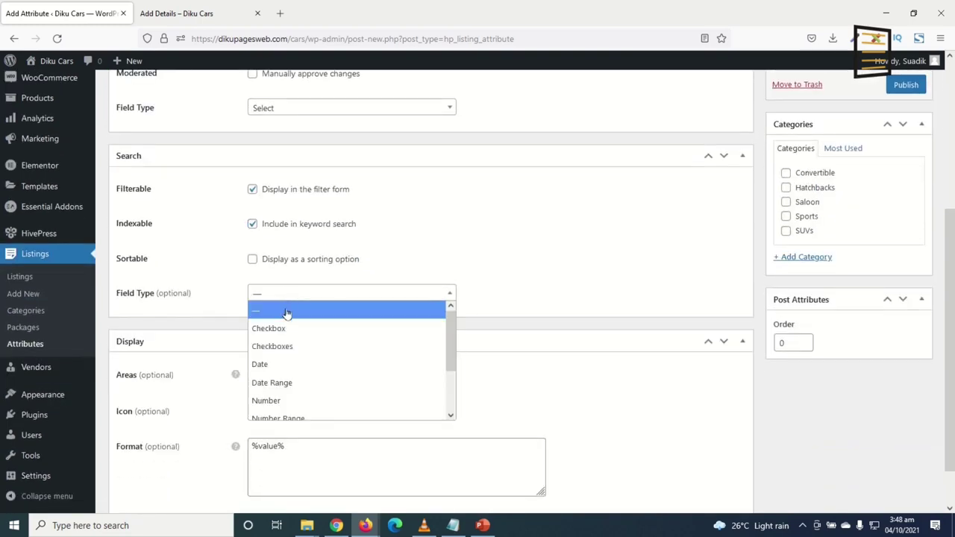
{"action": "scroll", "coordinate": [306, 366], "scroll_direction": "down", "scroll_amount": 1}
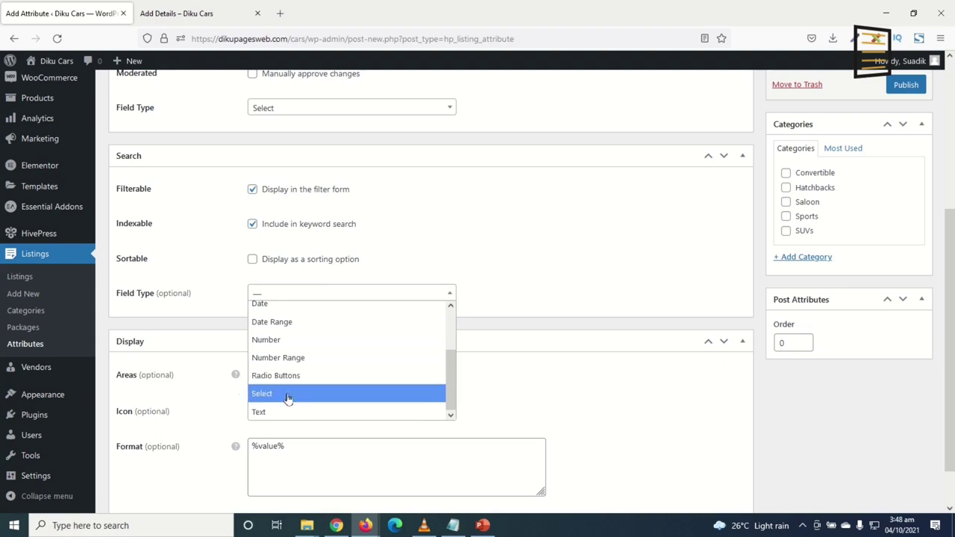
{"action": "left_click", "coordinate": [291, 394]}
Display Brand in the Block (primary) and Page (primary) areas
{"action": "scroll", "coordinate": [299, 333], "scroll_direction": "down", "scroll_amount": 1}
{"action": "left_click", "coordinate": [291, 326]}
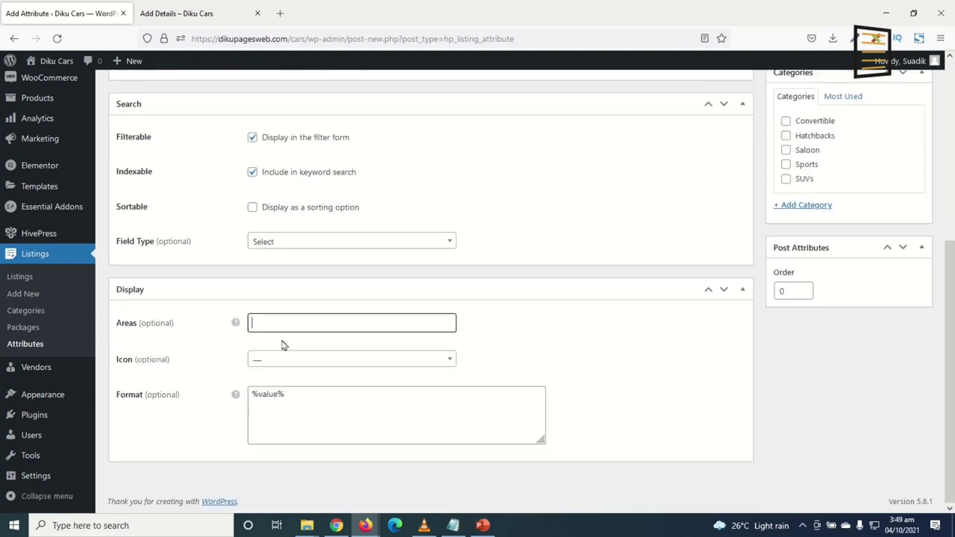
{"action": "left_click", "coordinate": [279, 323]}
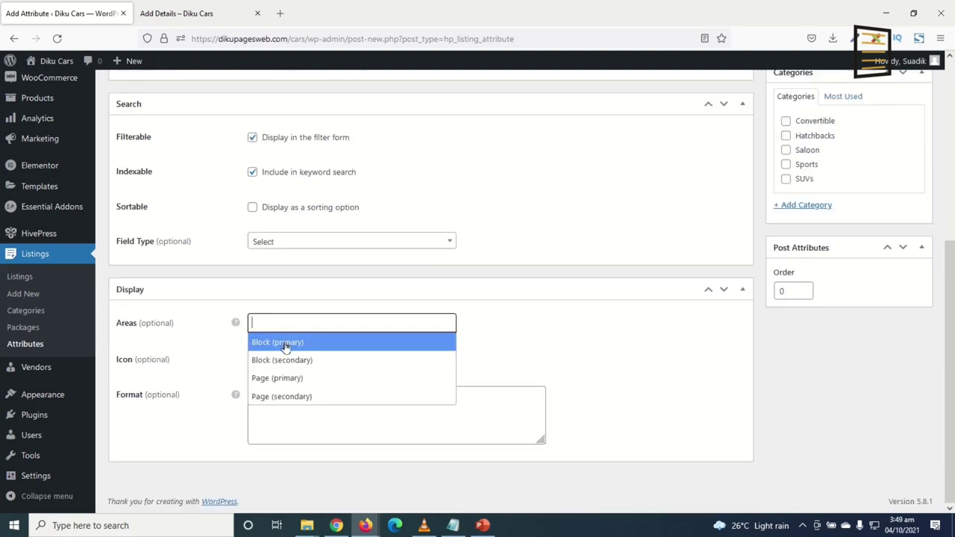
{"action": "left_click", "coordinate": [285, 344]}
{"action": "left_click", "coordinate": [344, 325]}
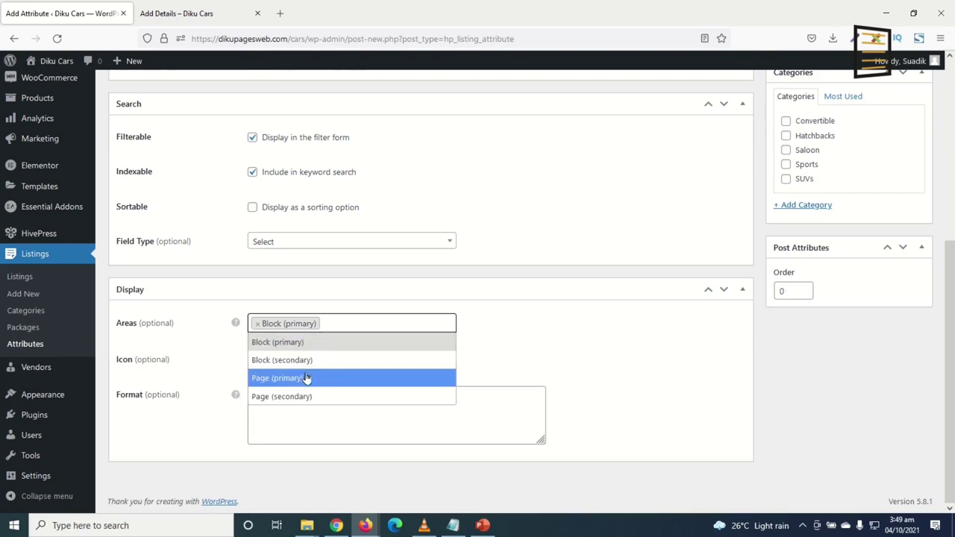
{"action": "left_click", "coordinate": [308, 380]}
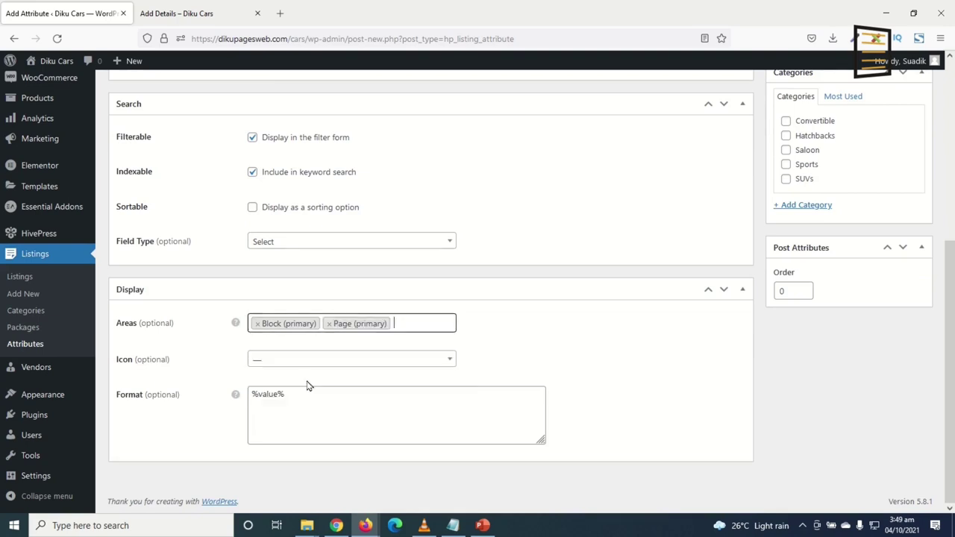
Give Brand the car icon and the format '%icon% %value%'
{"action": "left_click", "coordinate": [273, 362]}
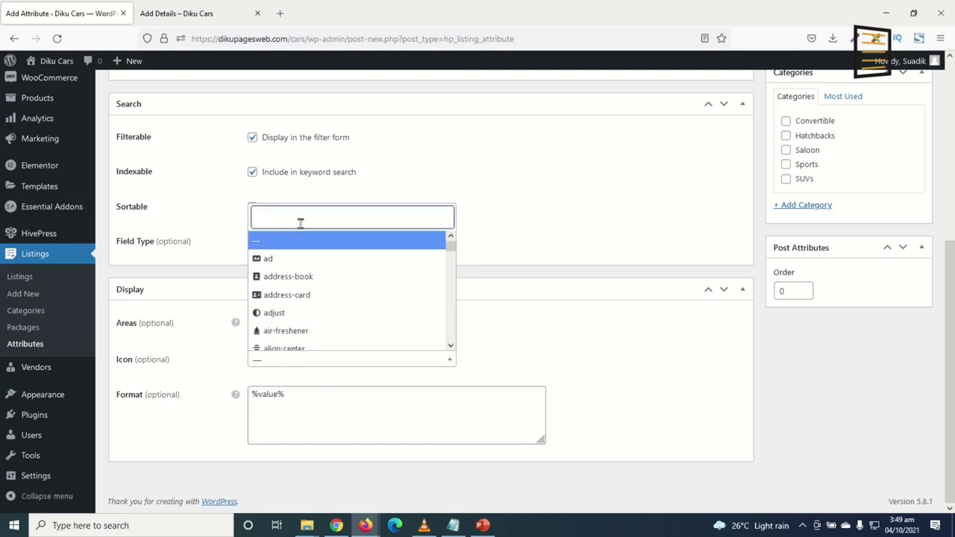
{"action": "type", "text": "car"}
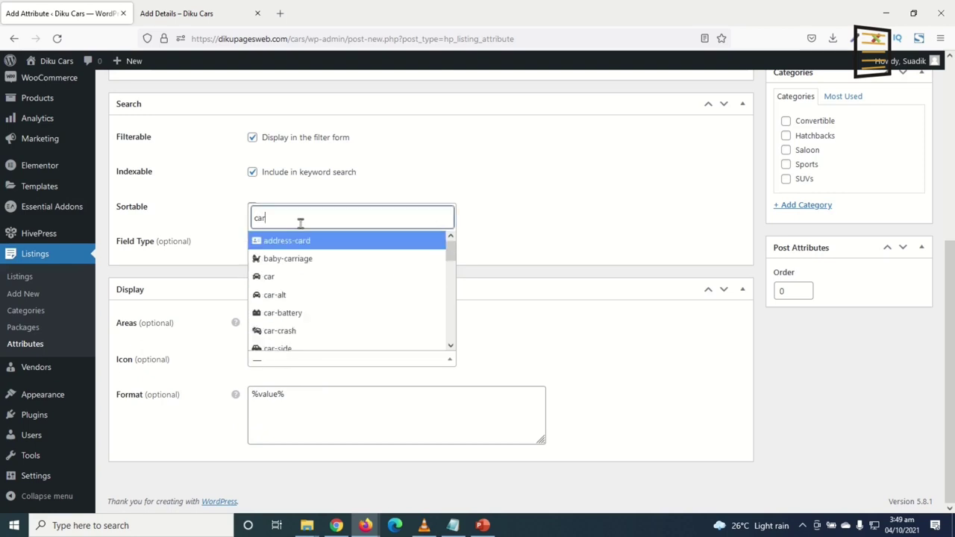
{"action": "left_click", "coordinate": [289, 278]}
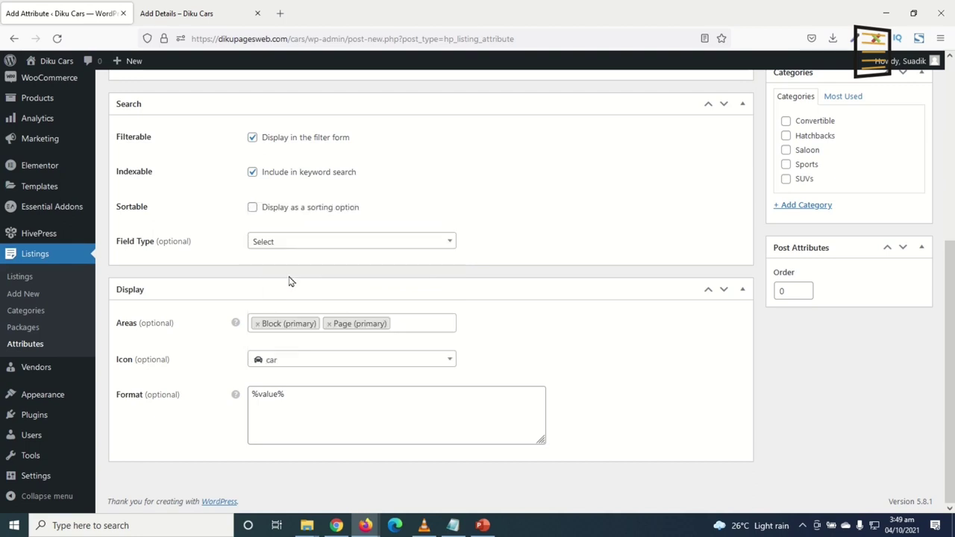
{"action": "left_click", "coordinate": [254, 418]}
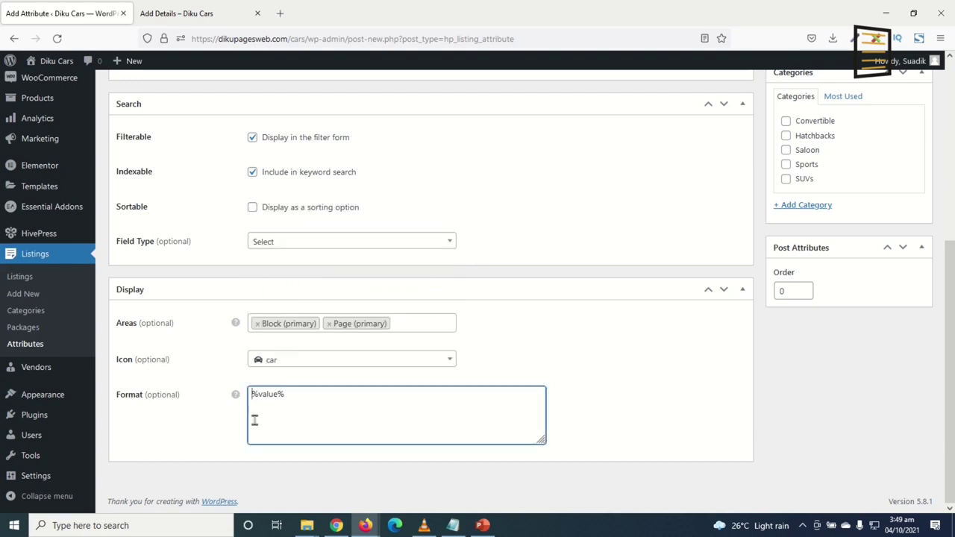
{"action": "type", "text": "%icon%"}
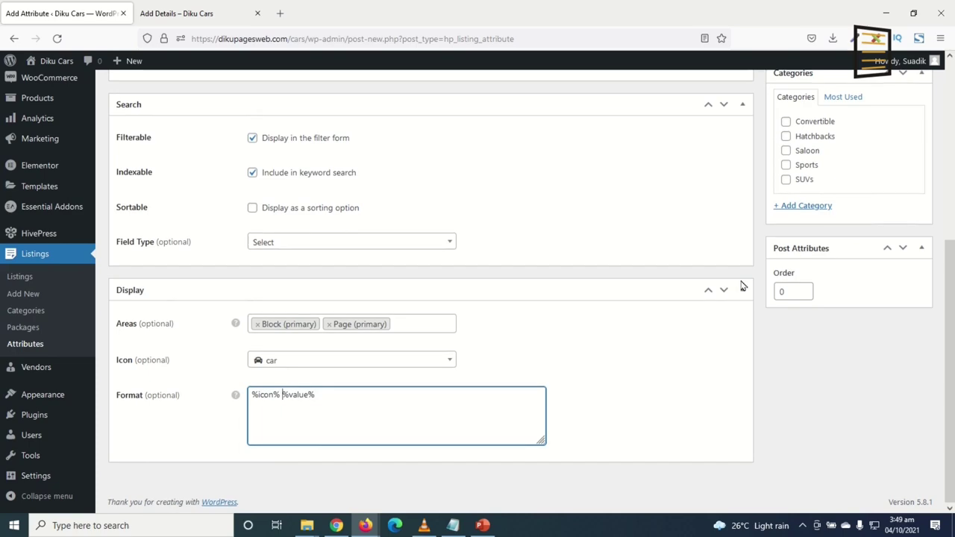
{"action": "scroll", "coordinate": [742, 286], "scroll_direction": "up", "scroll_amount": 3}
Publish the Brand attribute and mark it as a required field
{"action": "left_click", "coordinate": [905, 276]}
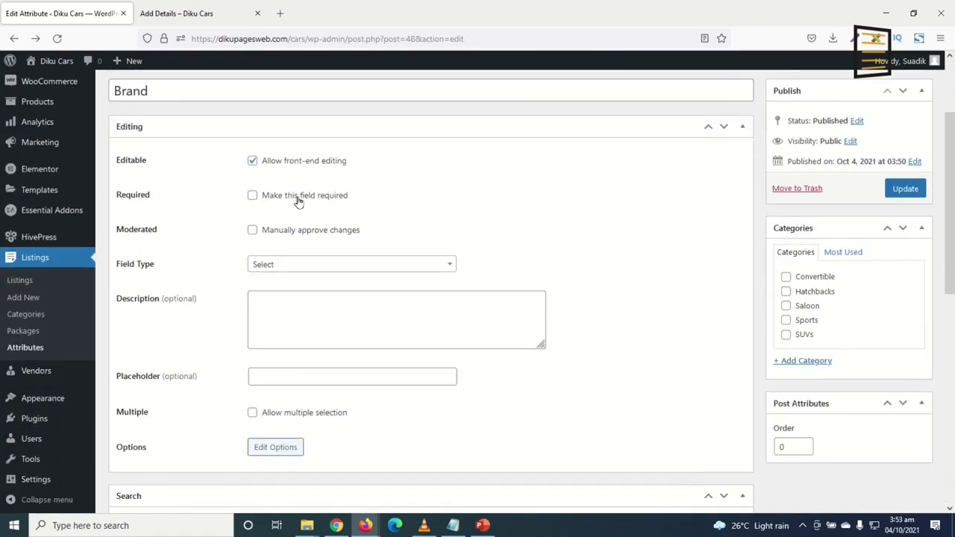
{"action": "left_click", "coordinate": [298, 200]}
{"action": "scroll", "coordinate": [494, 224], "scroll_direction": "down", "scroll_amount": 1}
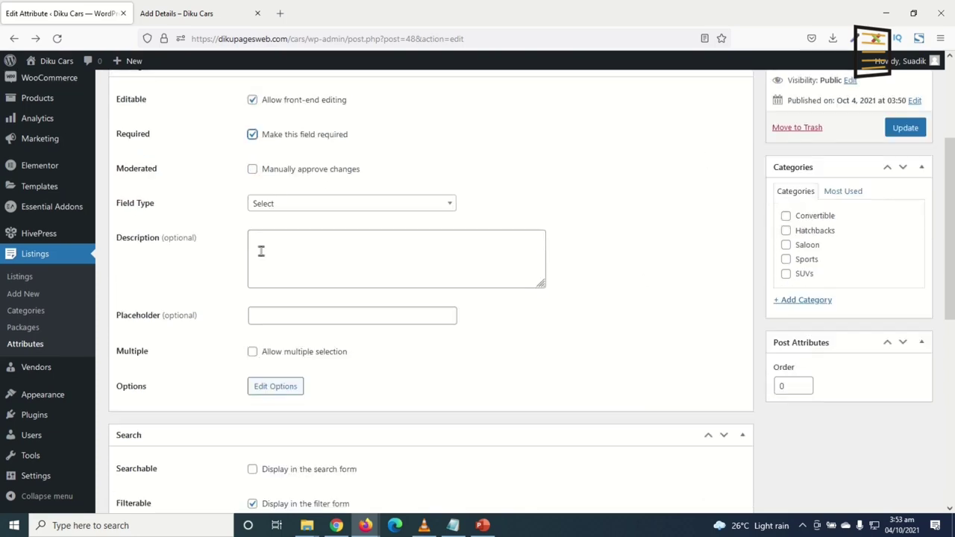
Look over the Brand description and placeholder fields, leaving them empty
{"action": "left_click", "coordinate": [281, 249]}
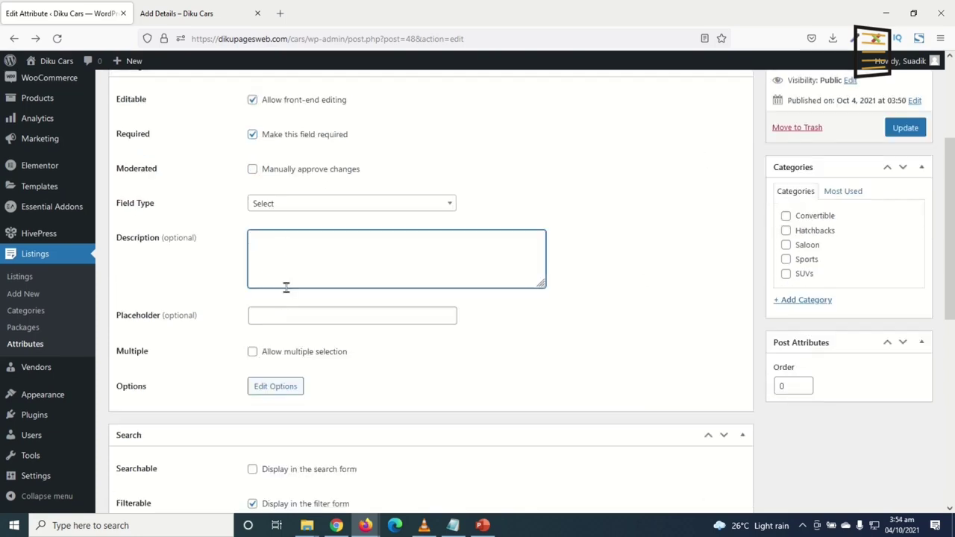
{"action": "left_click", "coordinate": [287, 319]}
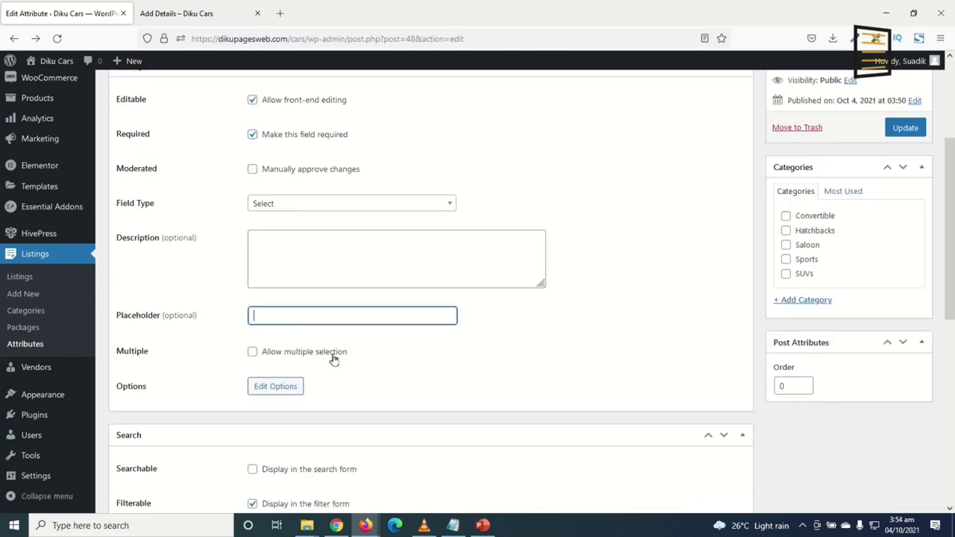
{"action": "left_click", "coordinate": [295, 257]}
{"action": "left_click", "coordinate": [278, 317]}
{"action": "left_click", "coordinate": [448, 184]}
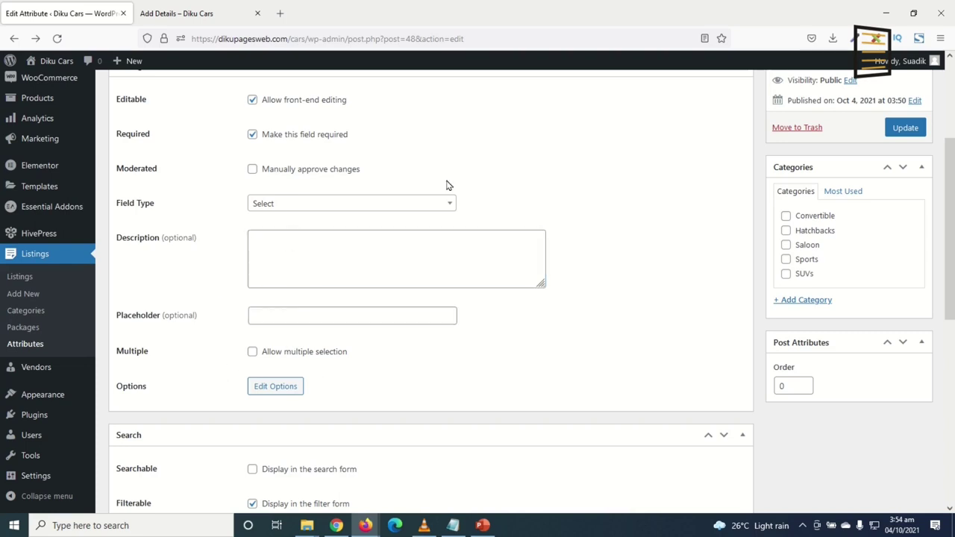
{"action": "left_click", "coordinate": [281, 251]}
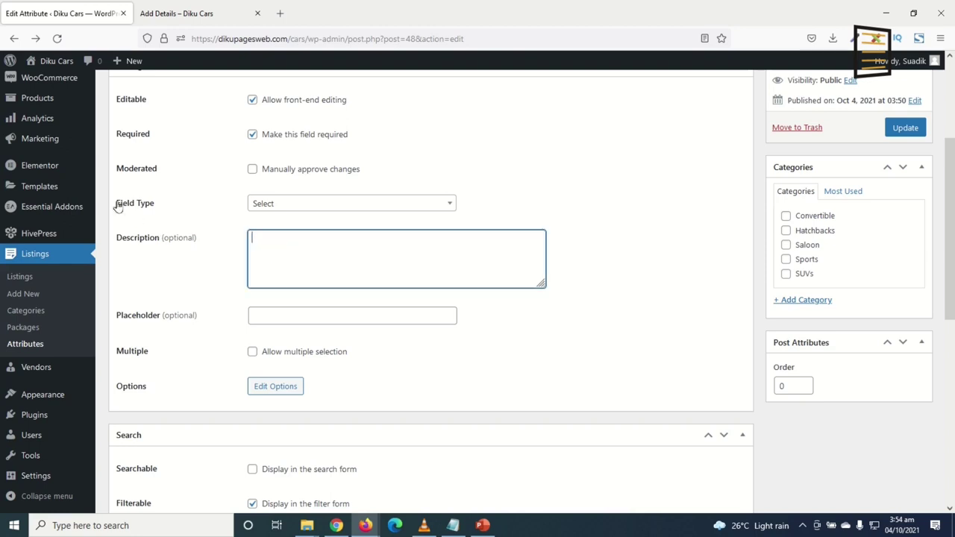
{"action": "left_click", "coordinate": [283, 316]}
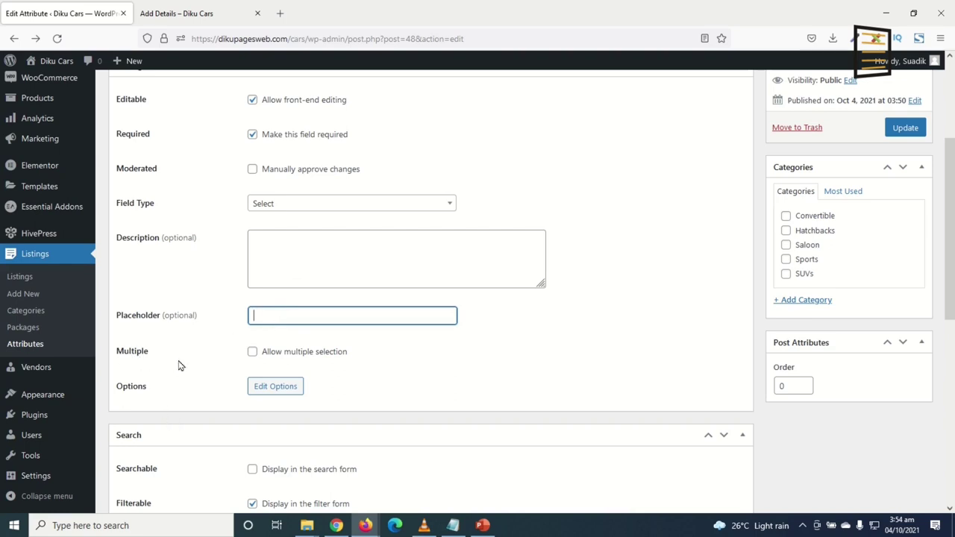
Keep multiple selection off and the Select field type unchanged
{"action": "left_click", "coordinate": [253, 354]}
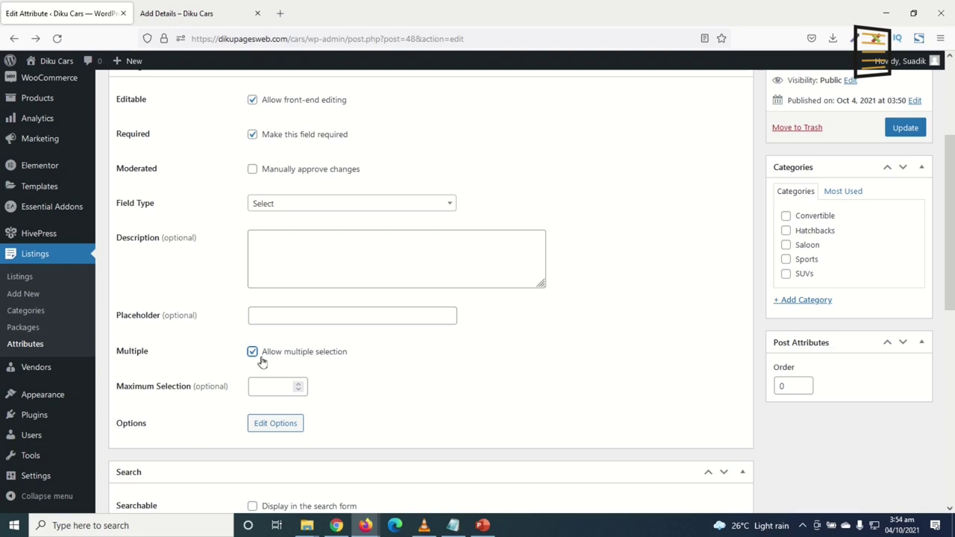
{"action": "left_click", "coordinate": [252, 352]}
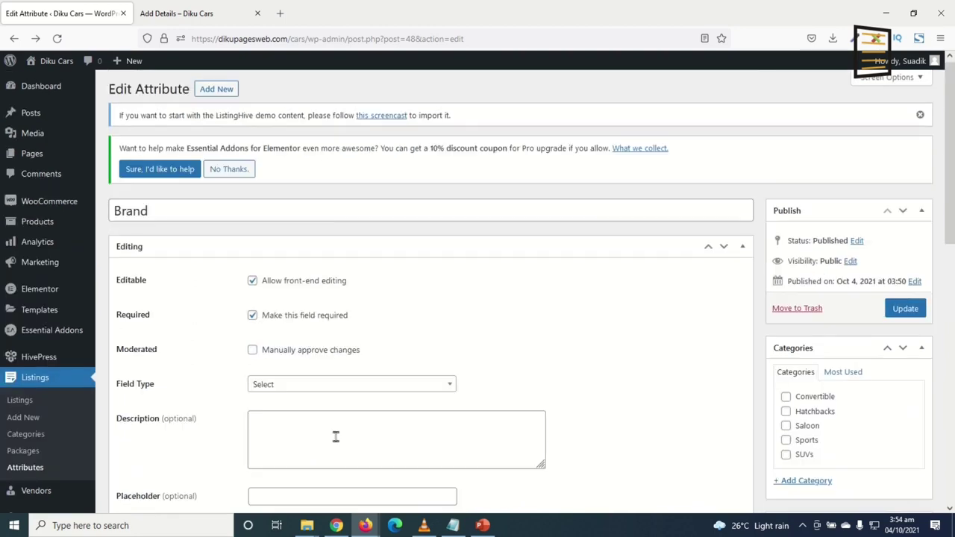
{"action": "scroll", "coordinate": [287, 405], "scroll_direction": "up", "scroll_amount": 3}
{"action": "left_click", "coordinate": [300, 394]}
{"action": "left_click", "coordinate": [304, 387]}
{"action": "scroll", "coordinate": [312, 394], "scroll_direction": "down", "scroll_amount": 2}
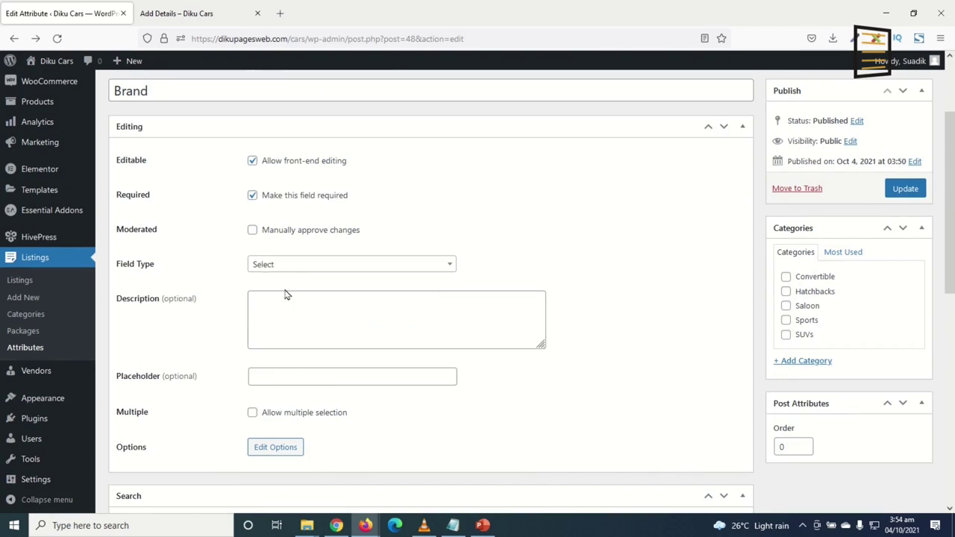
Reload the Add Details form, find the Brand dropdown empty, and return to the Brand editor
{"action": "left_click", "coordinate": [176, 12]}
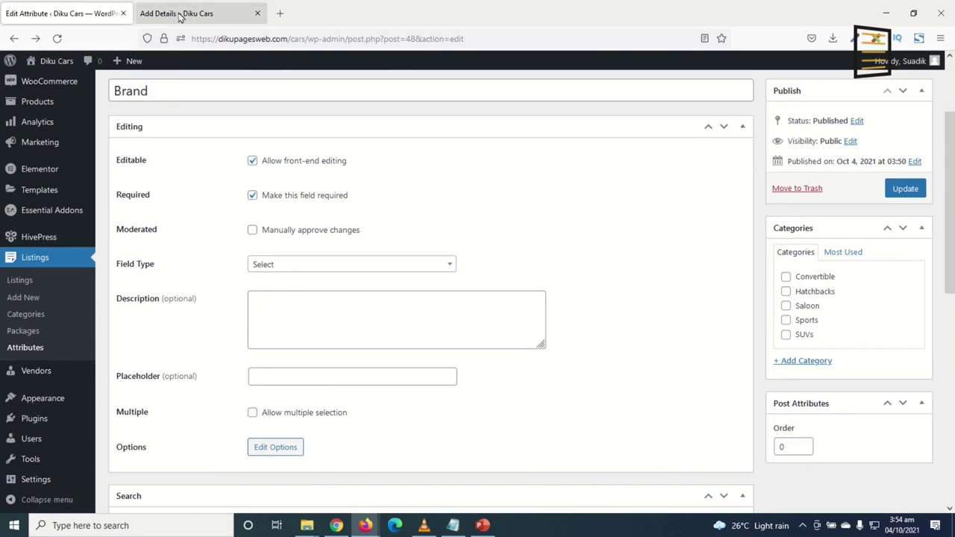
{"action": "left_click", "coordinate": [58, 38]}
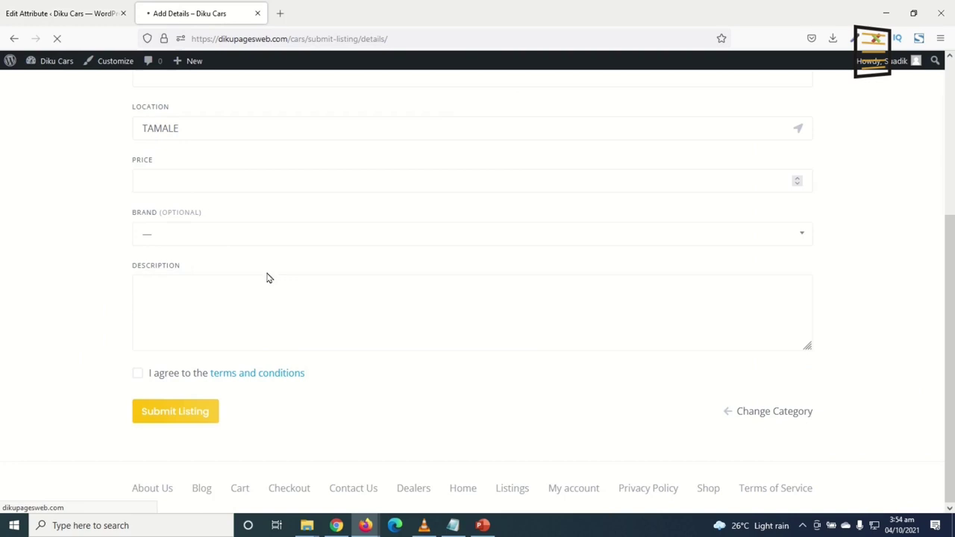
{"action": "left_click", "coordinate": [199, 235]}
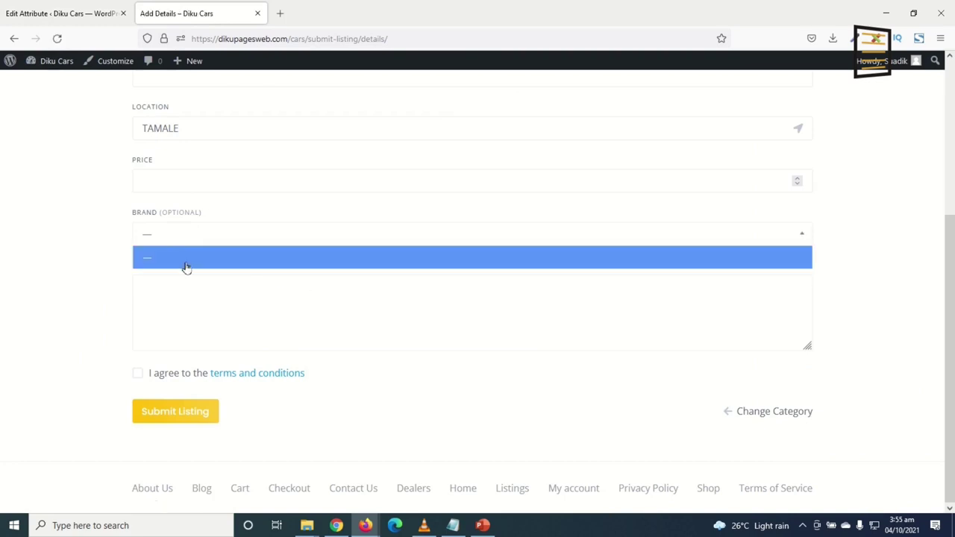
{"action": "left_click", "coordinate": [190, 237]}
{"action": "left_click", "coordinate": [194, 235]}
{"action": "left_click", "coordinate": [179, 258]}
{"action": "left_click", "coordinate": [61, 14]}
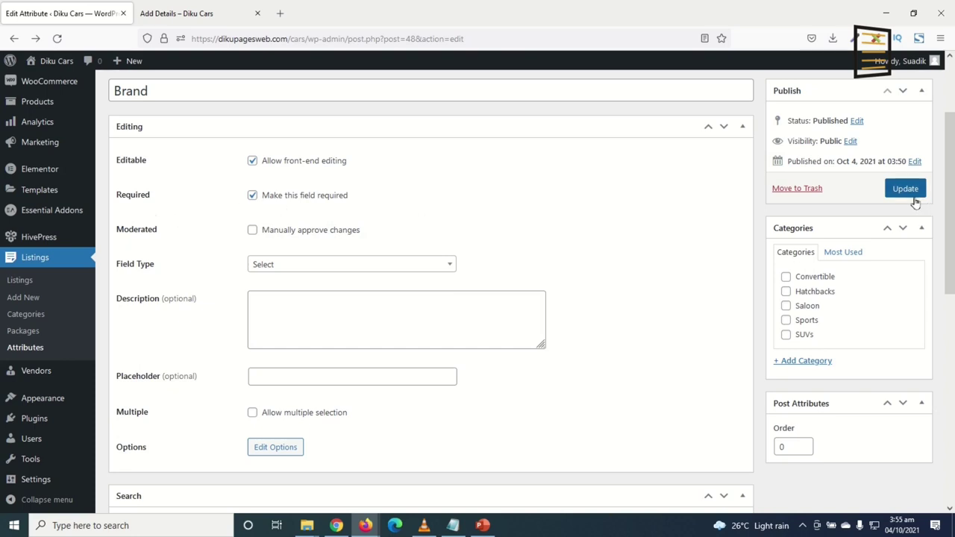
Add Benz, Toyota and Nissan as Brand options
{"action": "scroll", "coordinate": [314, 351], "scroll_direction": "down", "scroll_amount": 2}
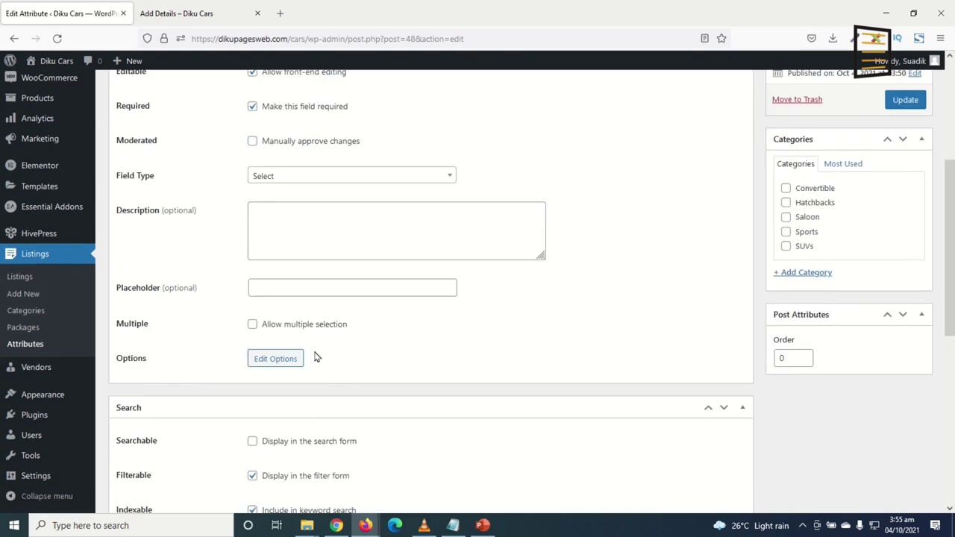
{"action": "left_click", "coordinate": [270, 364]}
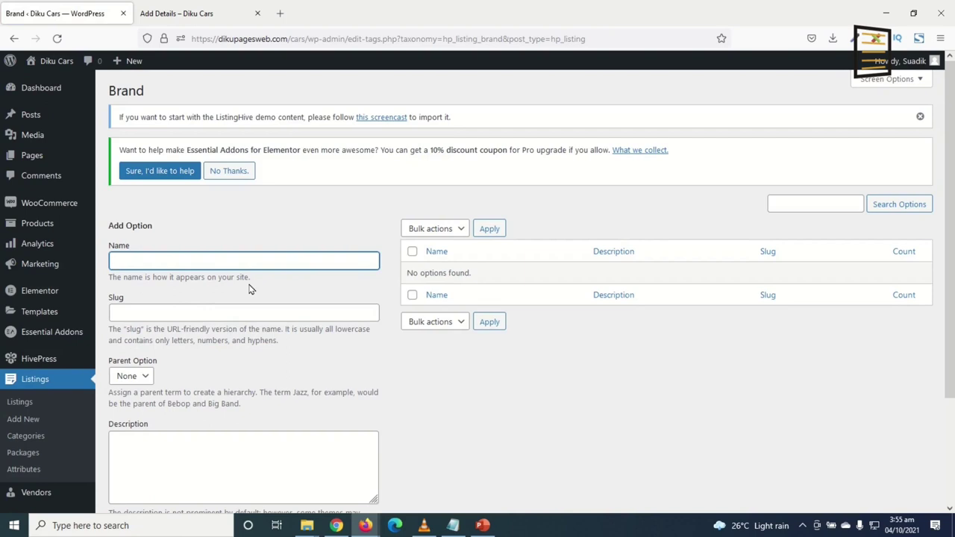
{"action": "type", "text": "Benz"}
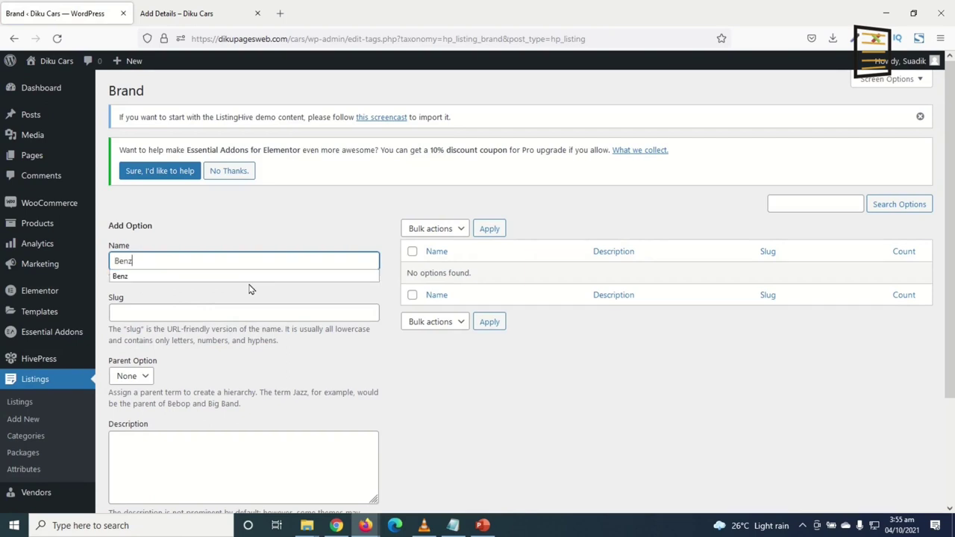
{"action": "scroll", "coordinate": [180, 489], "scroll_direction": "down", "scroll_amount": 3}
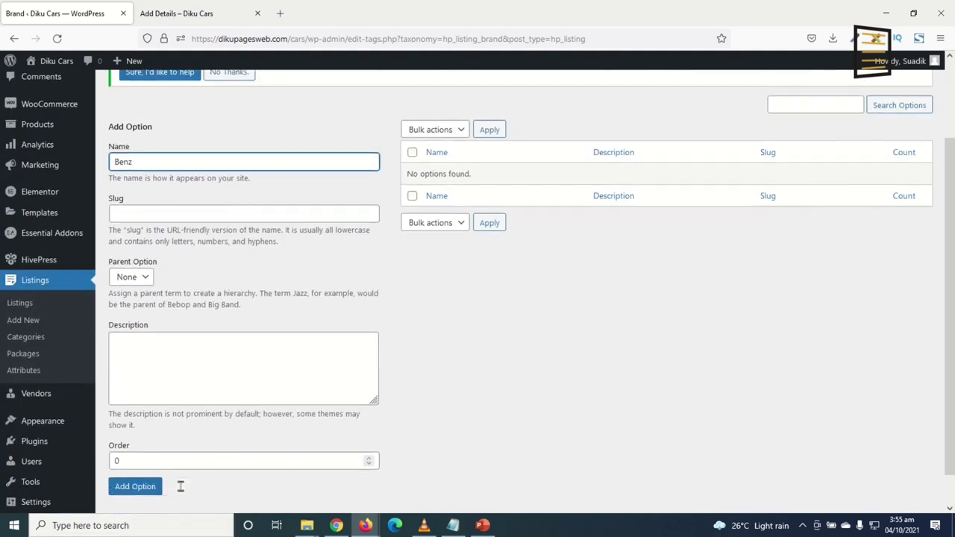
{"action": "left_click", "coordinate": [126, 457]}
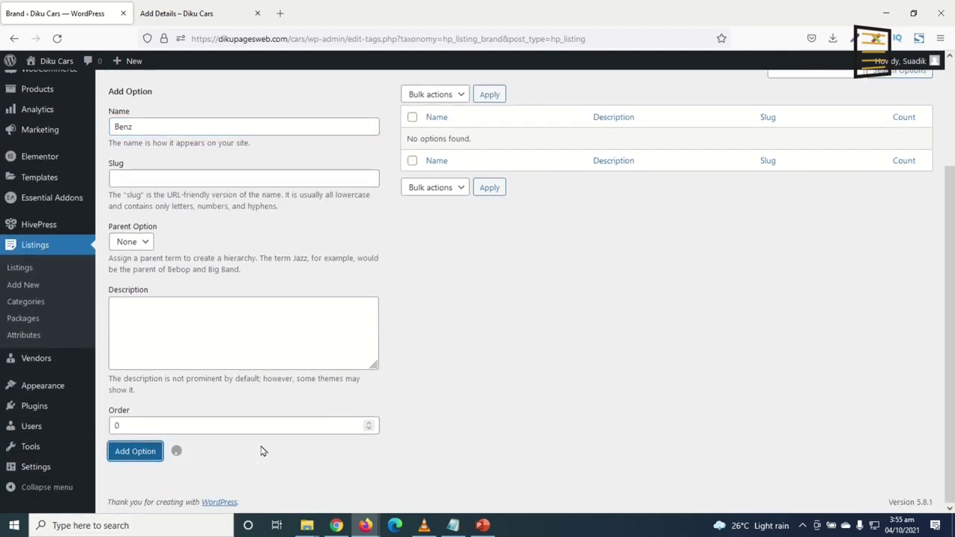
{"action": "left_click", "coordinate": [169, 262]}
{"action": "type", "text": "T"}
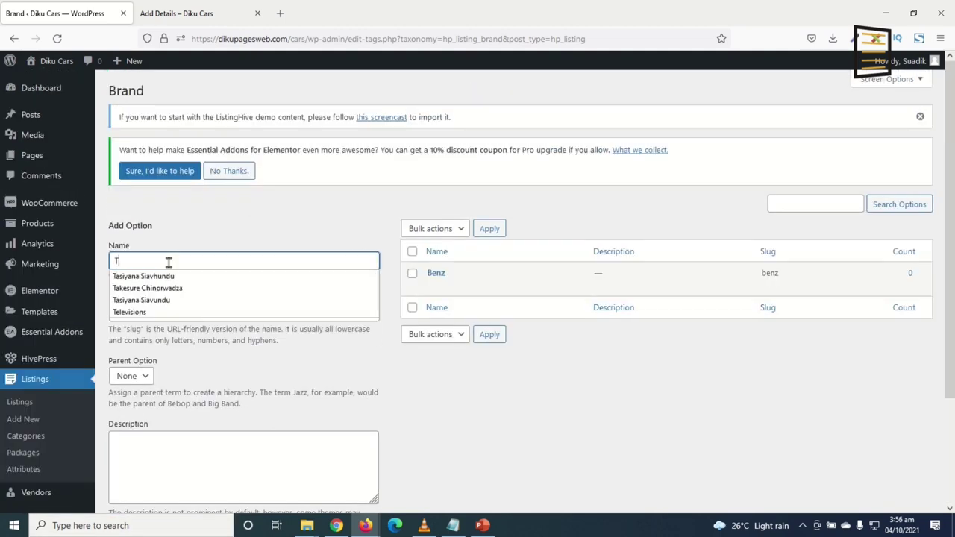
{"action": "type", "text": "oty"}
{"action": "key", "text": "BackSpace"}
{"action": "key", "text": "BackSpace"}
{"action": "type", "text": "yo"}
{"action": "scroll", "coordinate": [169, 262], "scroll_direction": "down", "scroll_amount": 3}
{"action": "left_click", "coordinate": [135, 450]}
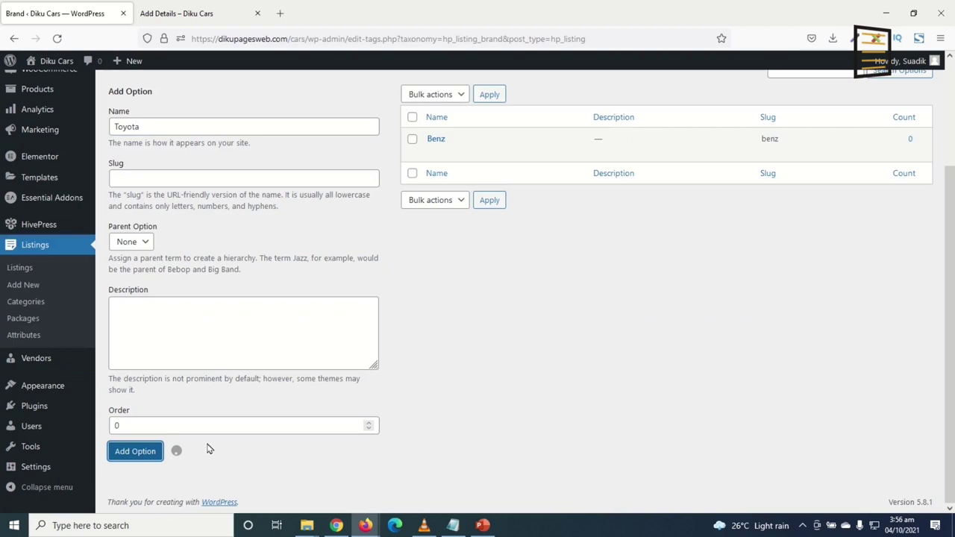
{"action": "left_click", "coordinate": [173, 127]}
{"action": "type", "text": "Nissan"}
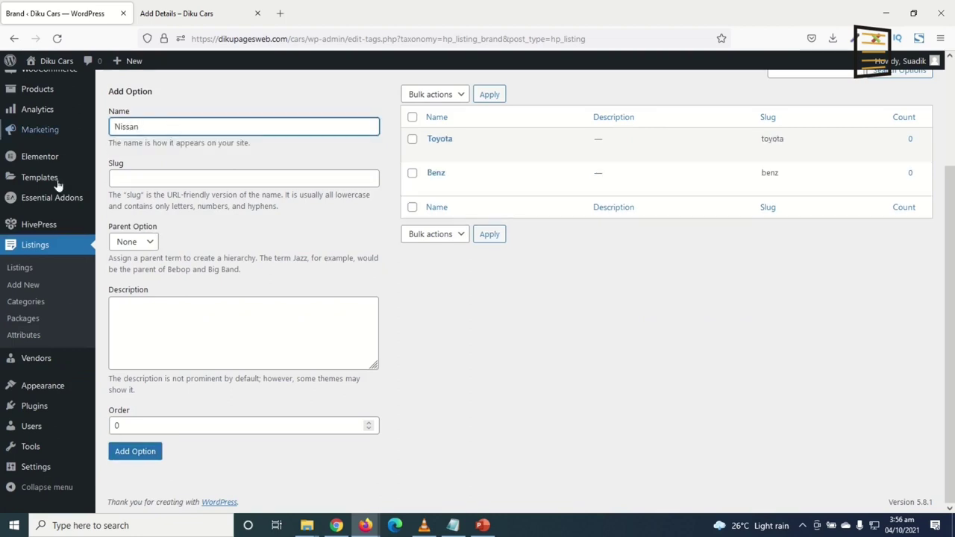
{"action": "left_click", "coordinate": [124, 456]}
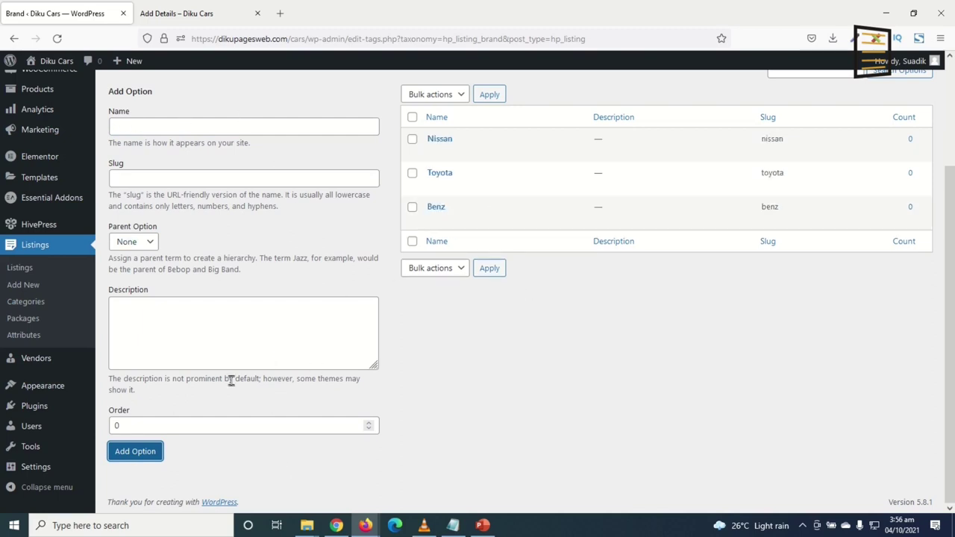
Go back to the listing Attributes list via Listings > Packages
{"action": "left_click", "coordinate": [160, 121]}
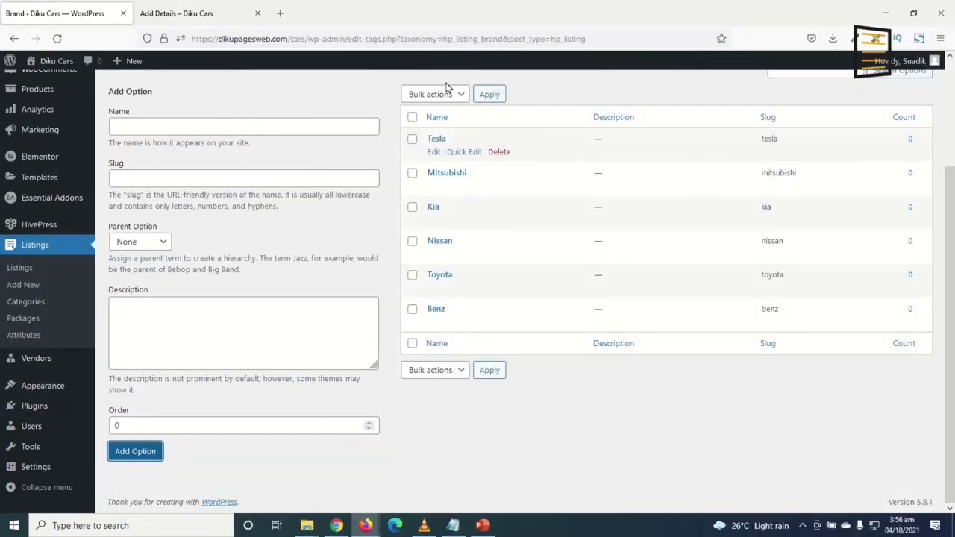
{"action": "left_click", "coordinate": [24, 319]}
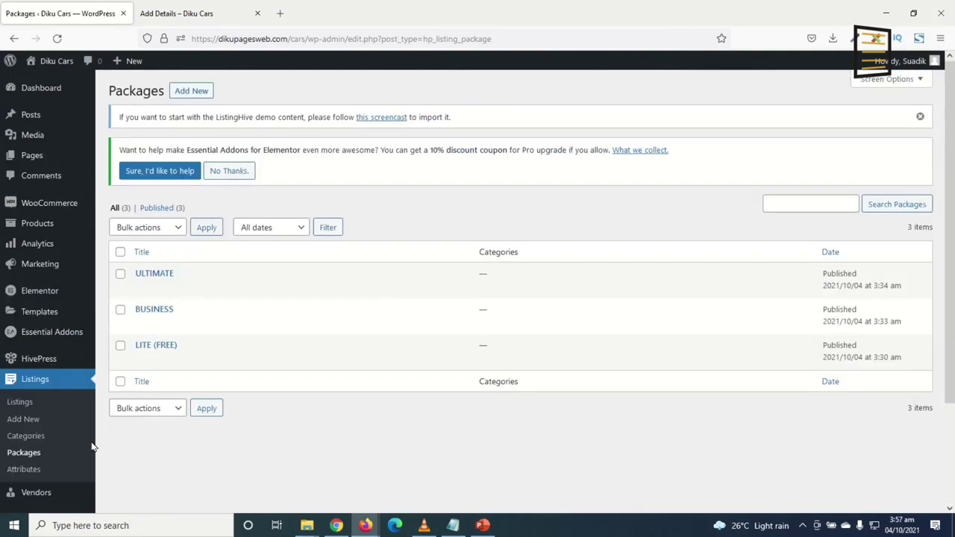
{"action": "left_click", "coordinate": [26, 470]}
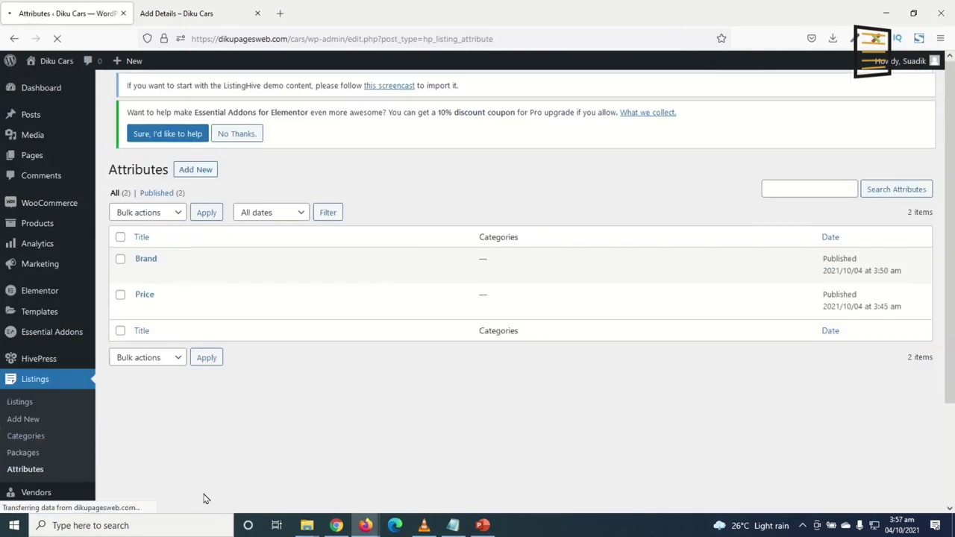
Edit the Brand attribute, tick Searchable 'Display in the search form', and update it
{"action": "mouse_move", "coordinate": [140, 274]}
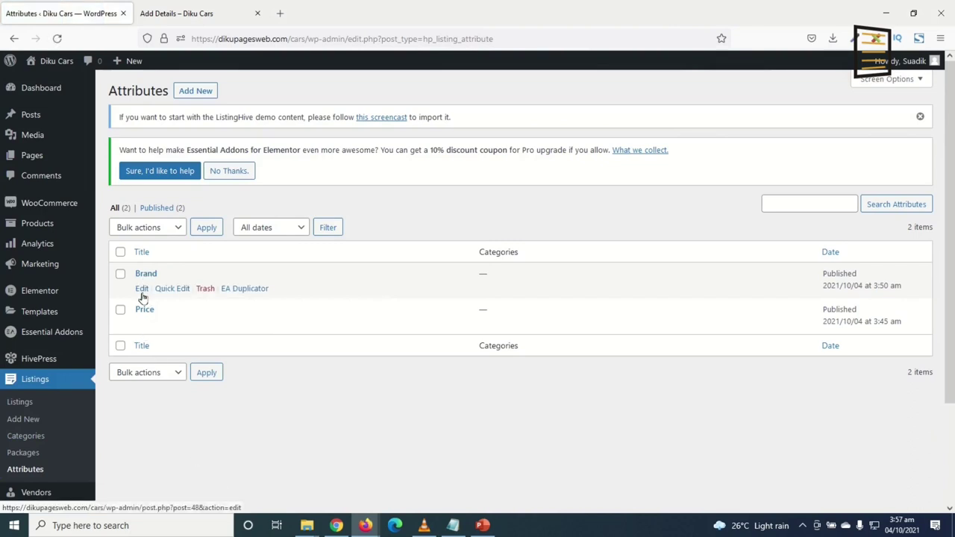
{"action": "left_click", "coordinate": [141, 290]}
{"action": "scroll", "coordinate": [331, 330], "scroll_direction": "down", "scroll_amount": 8}
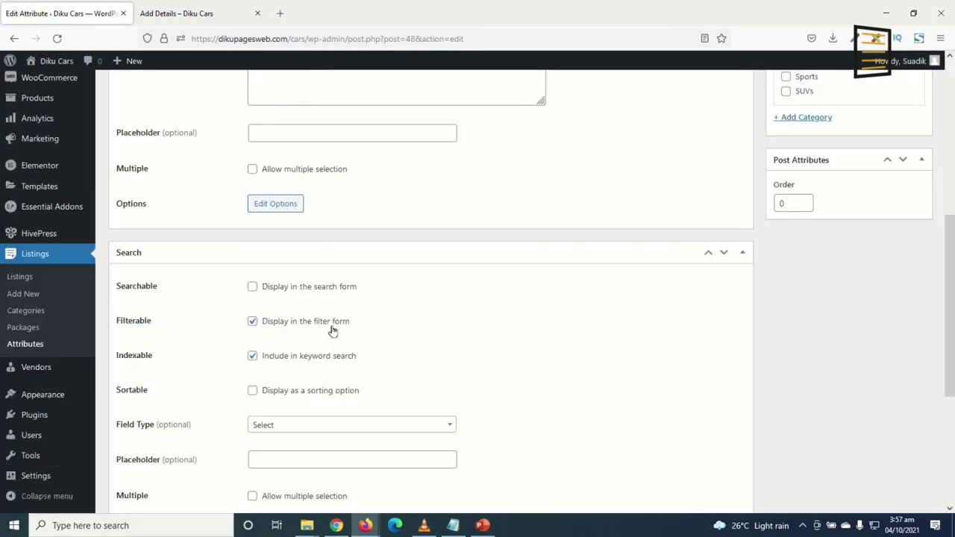
{"action": "scroll", "coordinate": [282, 171], "scroll_direction": "up", "scroll_amount": 3}
{"action": "scroll", "coordinate": [336, 336], "scroll_direction": "down", "scroll_amount": 3}
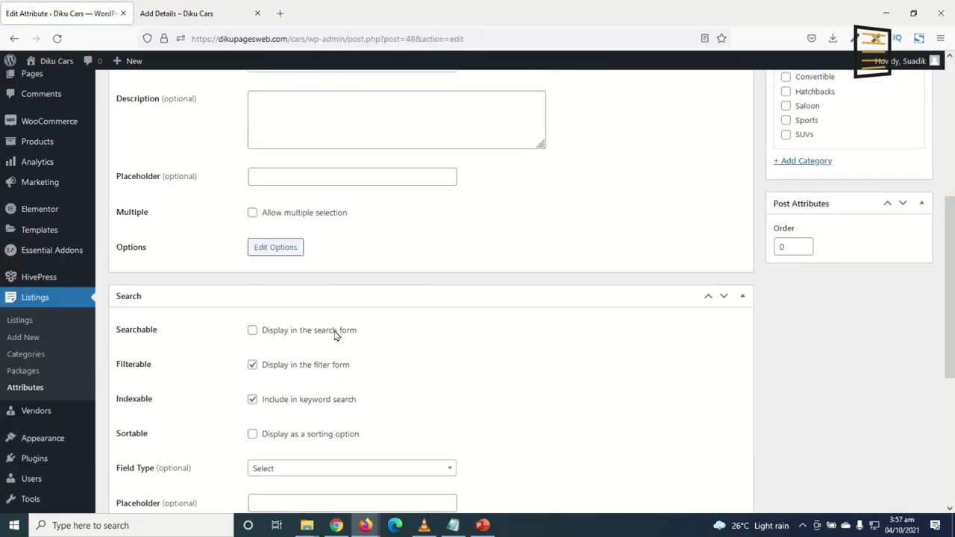
{"action": "scroll", "coordinate": [335, 330], "scroll_direction": "down", "scroll_amount": 2}
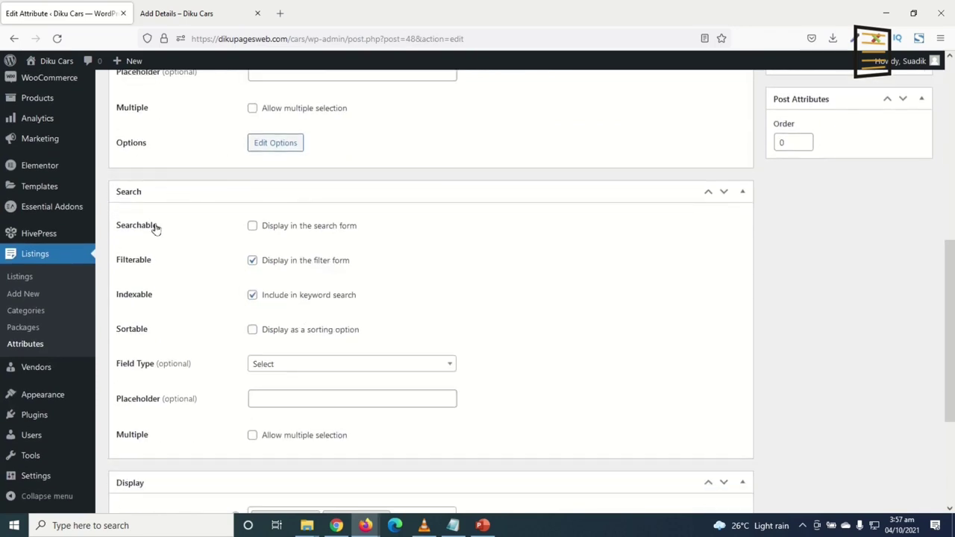
{"action": "left_click", "coordinate": [253, 227]}
{"action": "scroll", "coordinate": [416, 207], "scroll_direction": "down", "scroll_amount": 3}
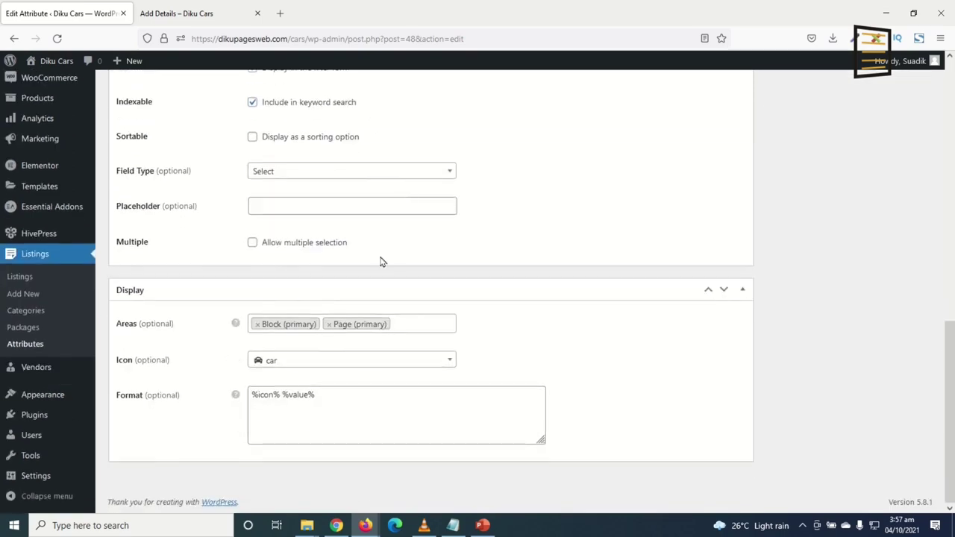
{"action": "scroll", "coordinate": [382, 260], "scroll_direction": "up", "scroll_amount": 7}
{"action": "left_click", "coordinate": [906, 311]}
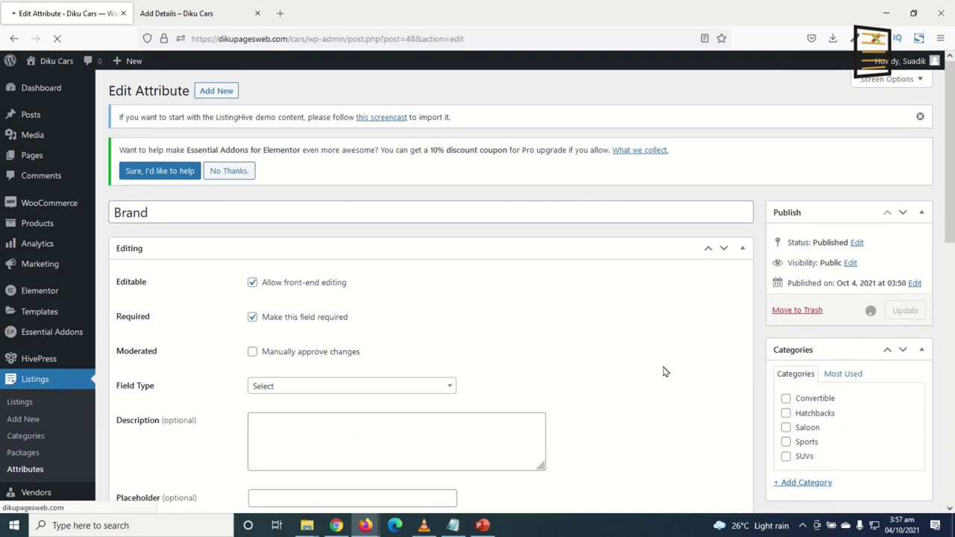
Reload the listing submission form, confirm the Brand dropdown lists the brands, then return to the attribute editor
{"action": "left_click", "coordinate": [190, 15]}
{"action": "left_click", "coordinate": [57, 38]}
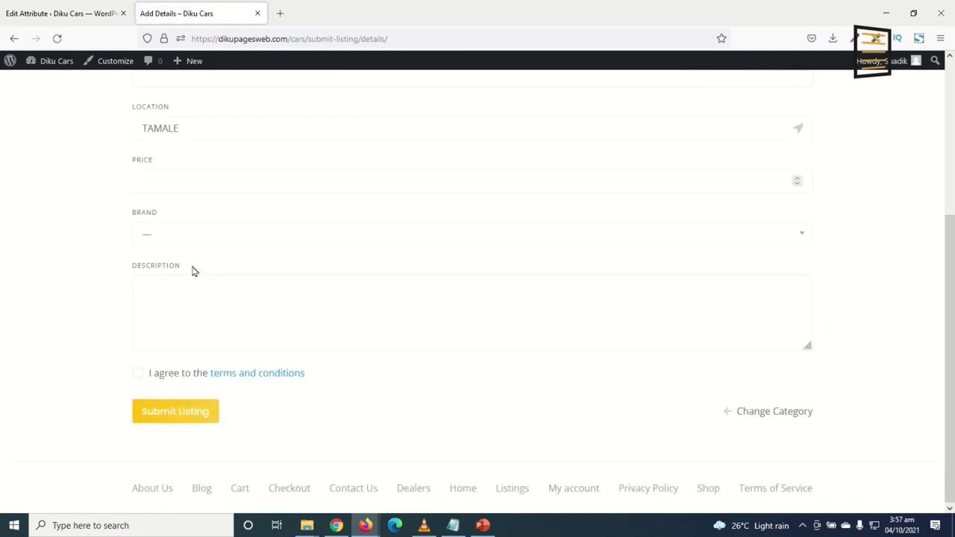
{"action": "left_click", "coordinate": [194, 236]}
{"action": "scroll", "coordinate": [222, 326], "scroll_direction": "down", "scroll_amount": 1}
{"action": "scroll", "coordinate": [221, 327], "scroll_direction": "up", "scroll_amount": 1}
{"action": "left_click", "coordinate": [32, 260]}
{"action": "left_click", "coordinate": [88, 15]}
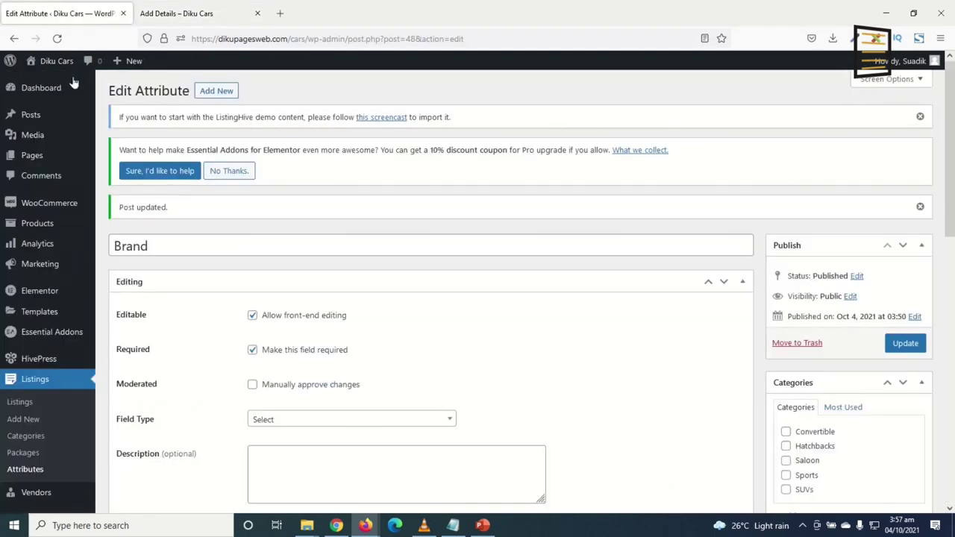
{"action": "scroll", "coordinate": [239, 363], "scroll_direction": "down", "scroll_amount": 3}
{"action": "scroll", "coordinate": [239, 363], "scroll_direction": "up", "scroll_amount": 3}
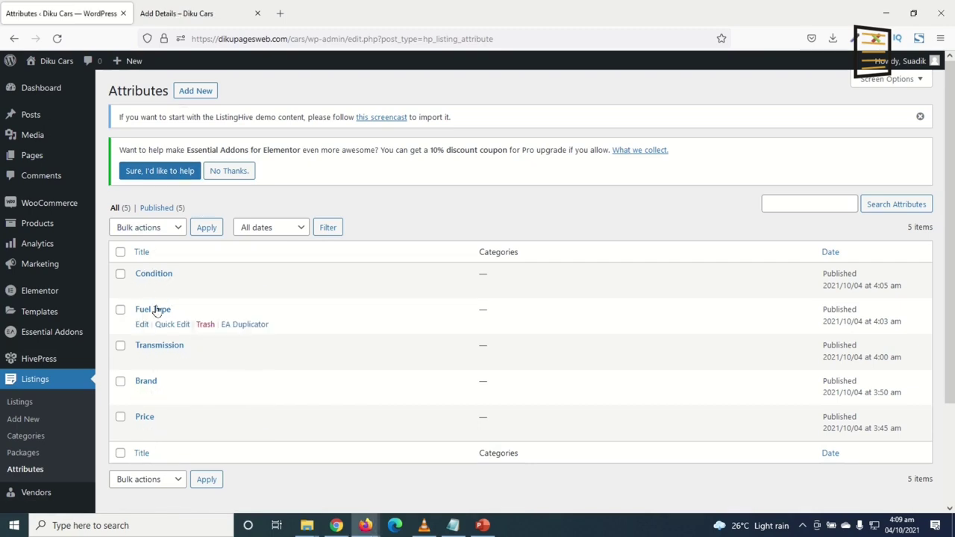
Reload the submission form and start a new listing in the Saloon category
{"action": "left_click", "coordinate": [169, 21]}
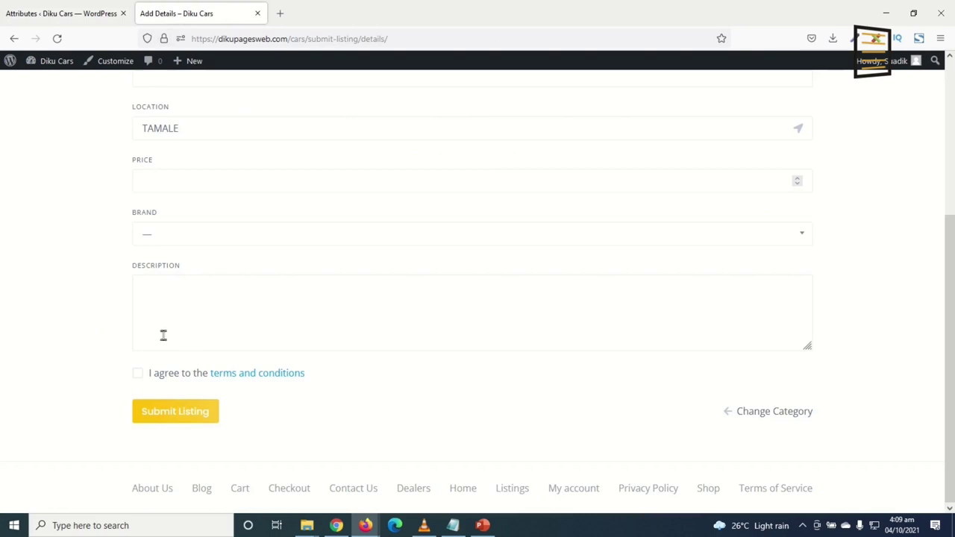
{"action": "left_click", "coordinate": [57, 38]}
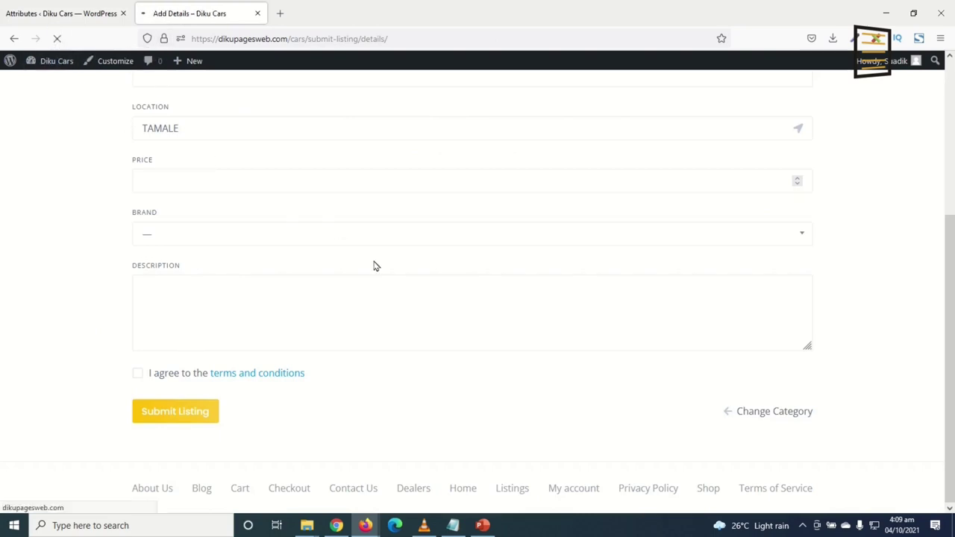
{"action": "left_click", "coordinate": [882, 109]}
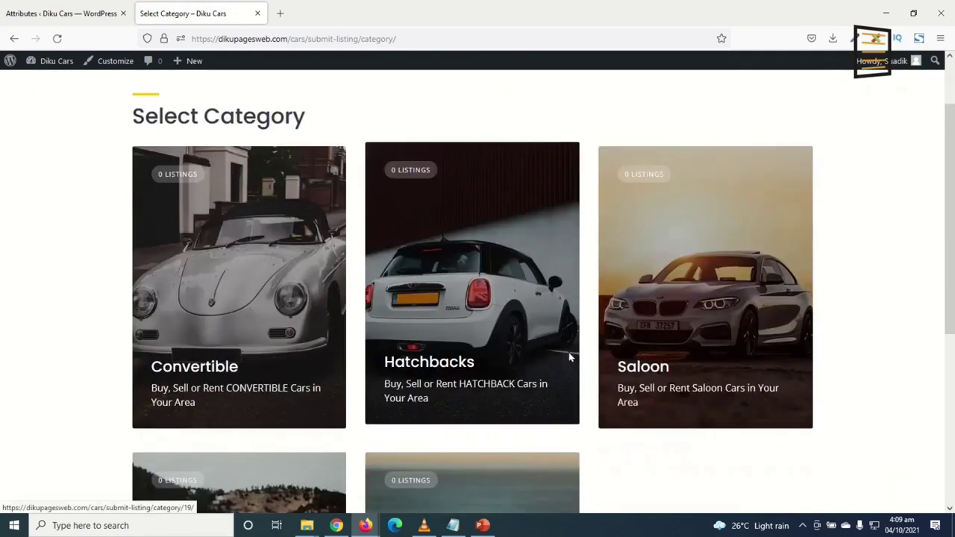
{"action": "scroll", "coordinate": [569, 356], "scroll_direction": "down", "scroll_amount": 3}
{"action": "left_click", "coordinate": [695, 248]}
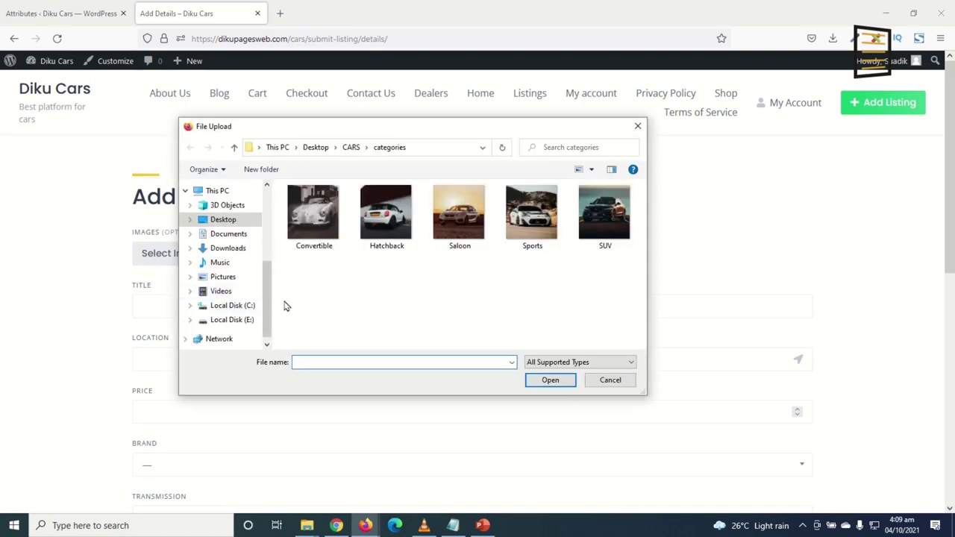
Upload four Saloon photos: blue car by fence, dark building, car in field, sunset reflection
{"action": "left_click", "coordinate": [351, 148]}
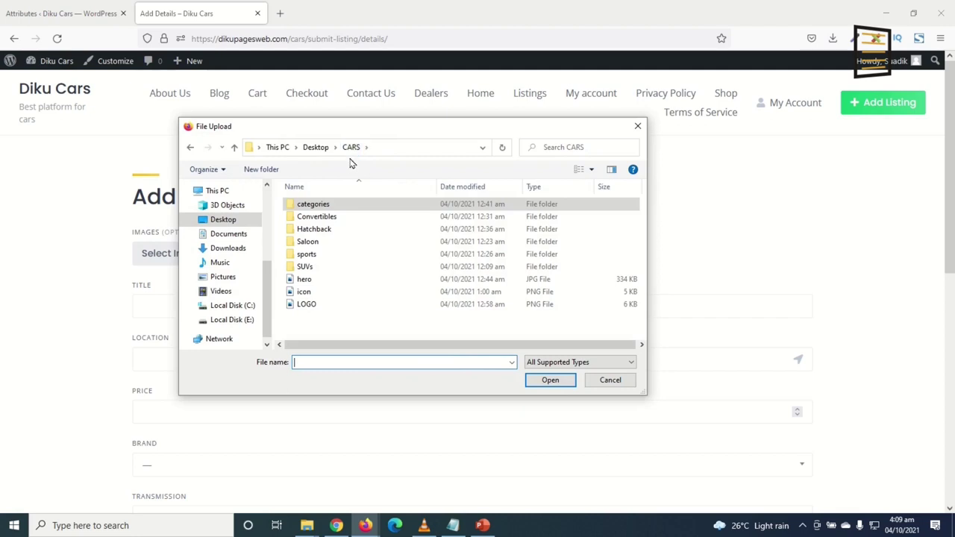
{"action": "left_click", "coordinate": [320, 245]}
{"action": "key", "text": "Return"}
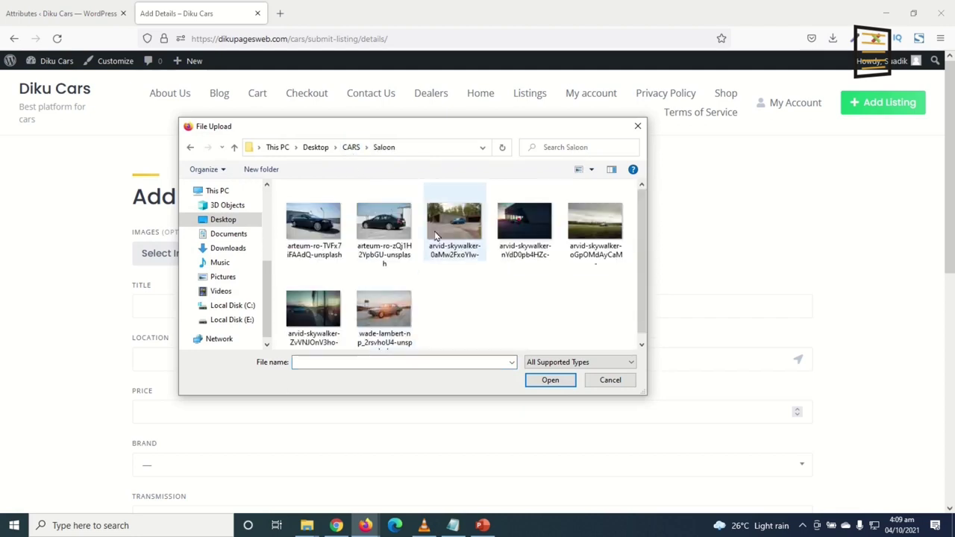
{"action": "left_click", "coordinate": [458, 223]}
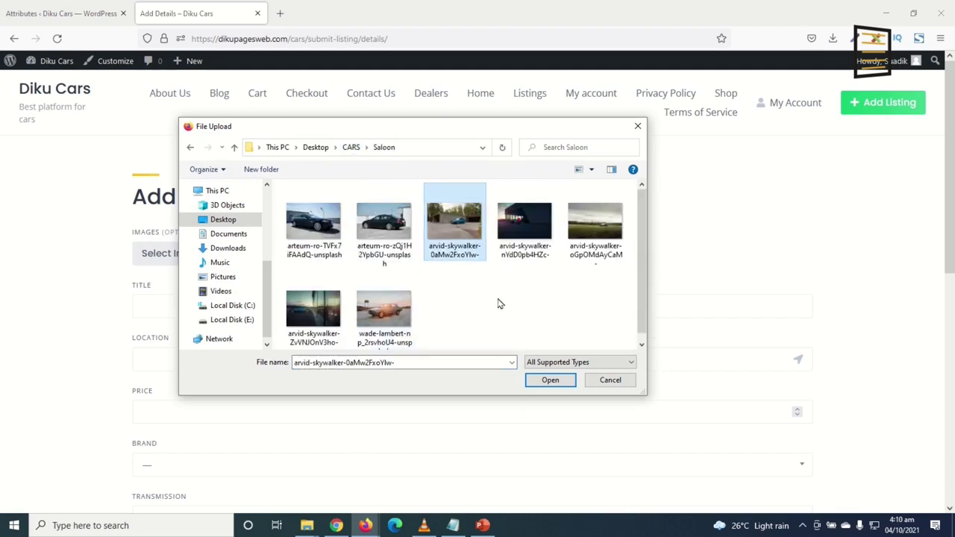
{"action": "left_click", "coordinate": [526, 243], "text": "ctrl"}
{"action": "left_click", "coordinate": [580, 243], "text": "ctrl"}
{"action": "left_click", "coordinate": [331, 340], "text": "ctrl"}
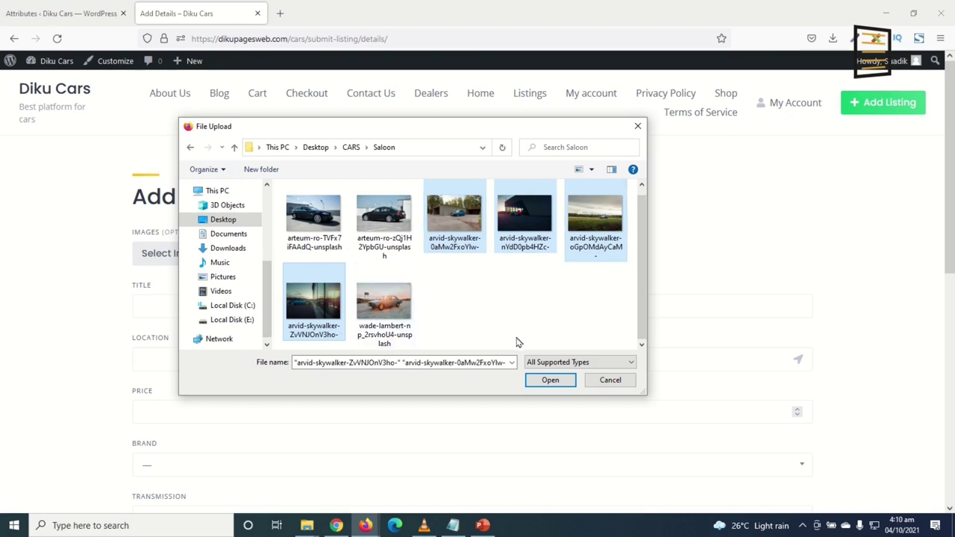
{"action": "left_click", "coordinate": [550, 383]}
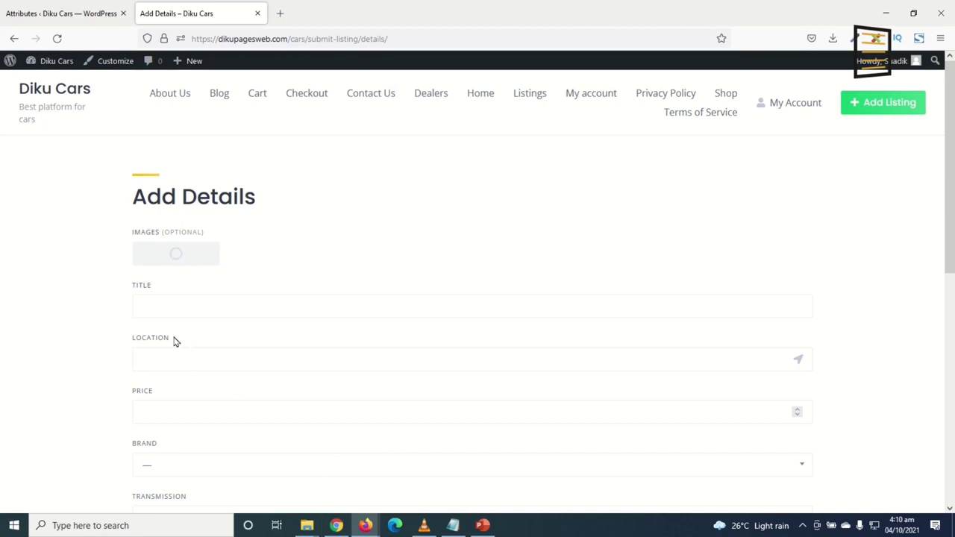
Enter the title Toyota Camri 2020 and set the location to Tamale, Ghana
{"action": "left_click", "coordinate": [186, 307]}
{"action": "type", "text": "Toyota Camroi"}
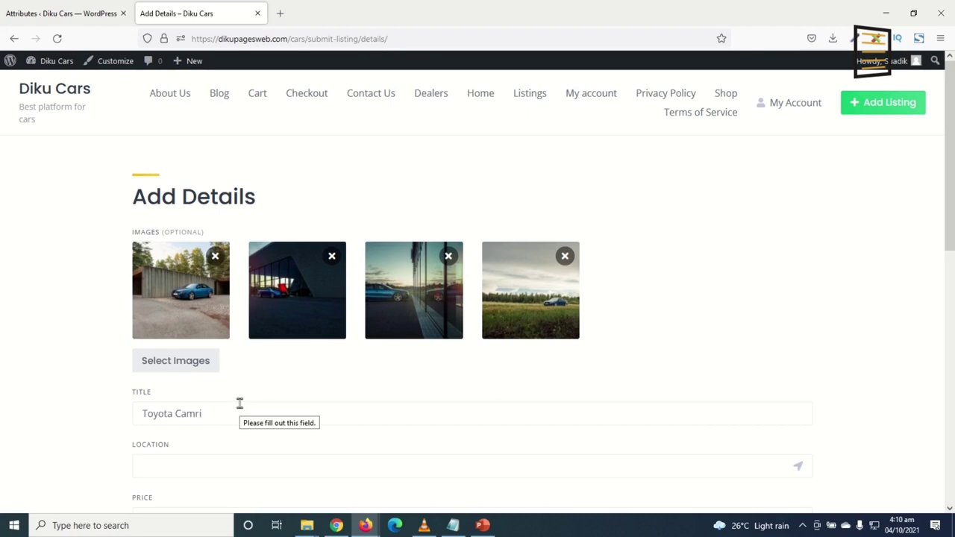
{"action": "type", "text": "0"}
{"action": "scroll", "coordinate": [261, 335], "scroll_direction": "down", "scroll_amount": 3}
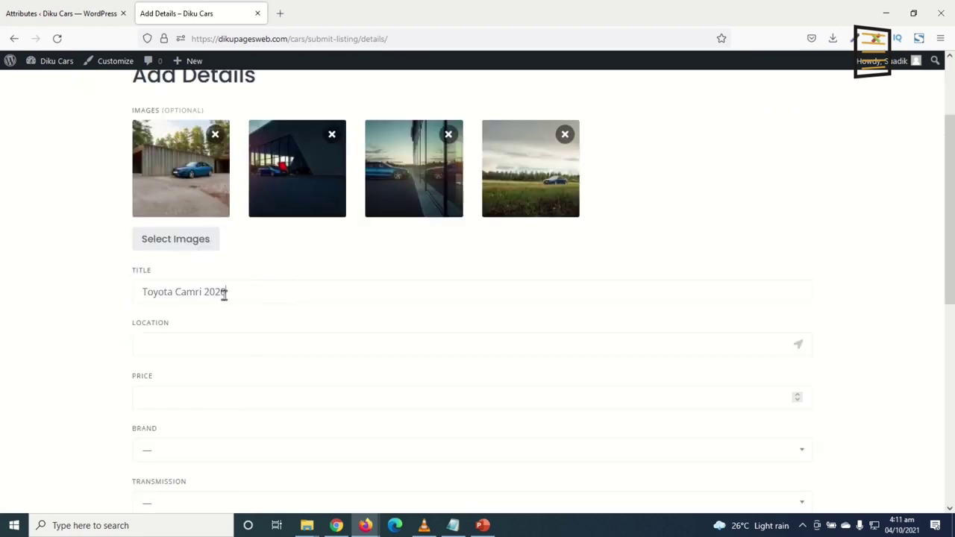
{"action": "left_click_drag", "start_coordinate": [249, 295], "coordinate": [128, 315]}
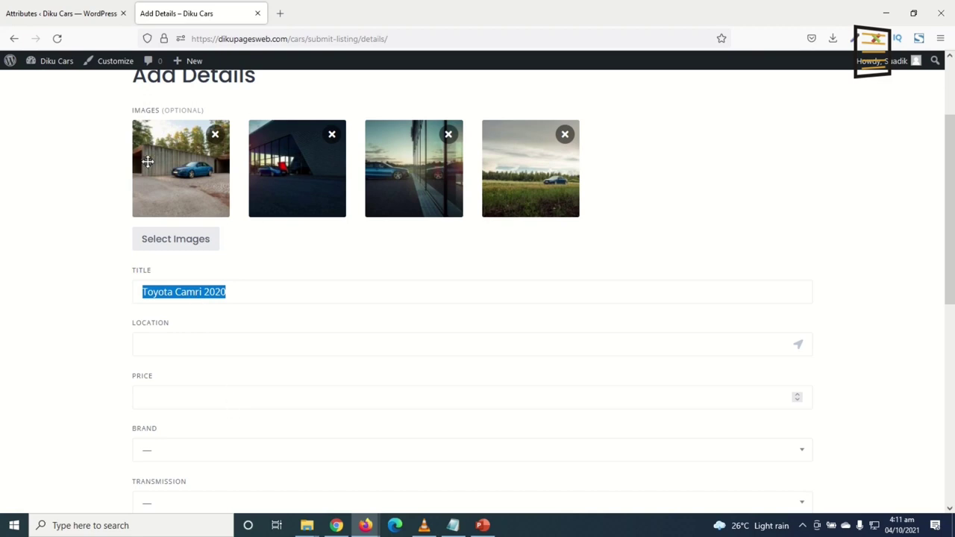
{"action": "left_click", "coordinate": [179, 343]}
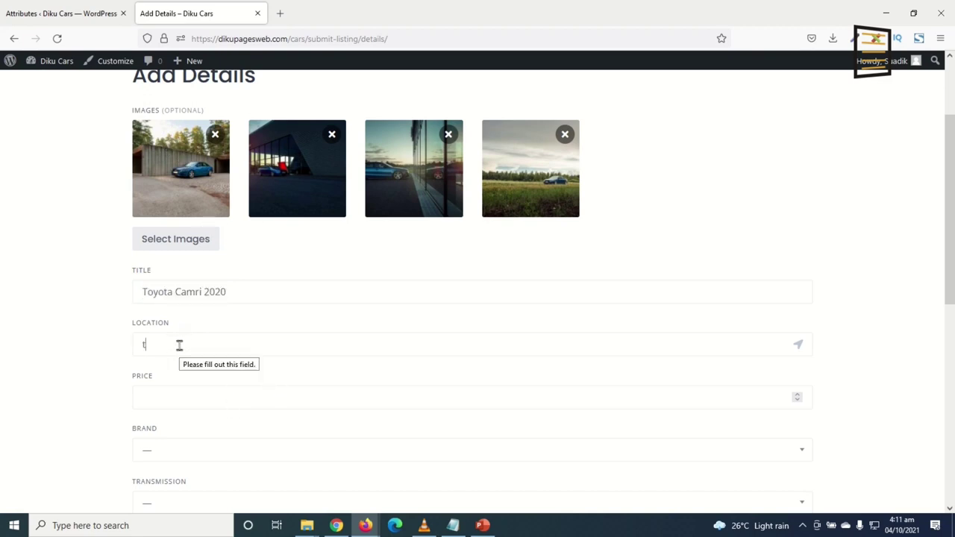
{"action": "type", "text": "tamle"}
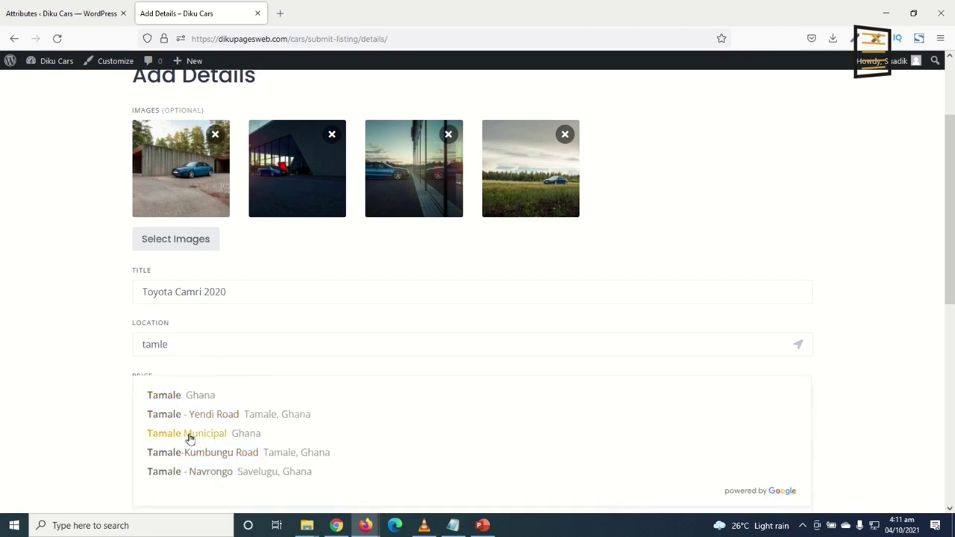
{"action": "left_click", "coordinate": [179, 396]}
{"action": "scroll", "coordinate": [279, 390], "scroll_direction": "down", "scroll_amount": 3}
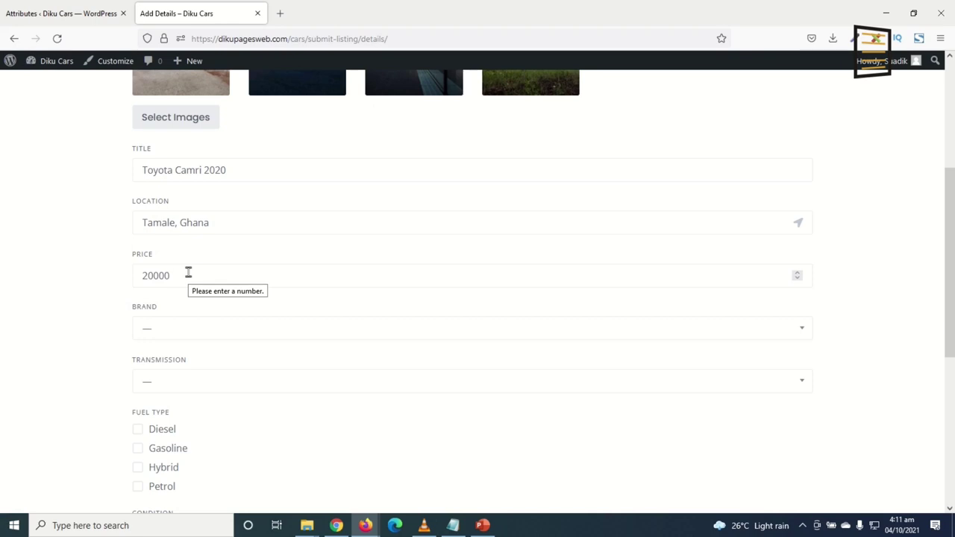
Set Brand to Toyota, Transmission to Automatic, Fuel Type to Petrol and Condition to New
{"action": "left_click", "coordinate": [171, 337]}
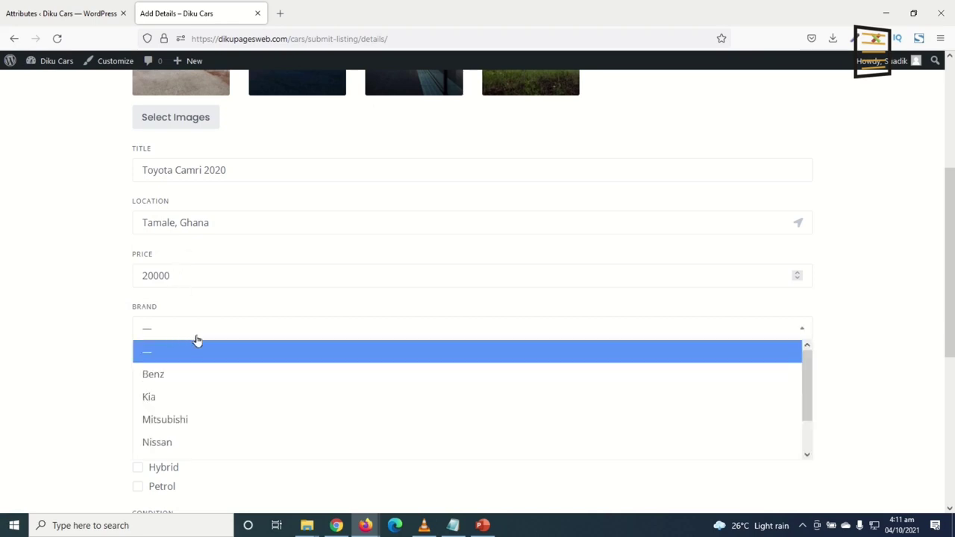
{"action": "scroll", "coordinate": [202, 388], "scroll_direction": "down", "scroll_amount": 1}
{"action": "scroll", "coordinate": [187, 420], "scroll_direction": "up", "scroll_amount": 1}
{"action": "scroll", "coordinate": [187, 420], "scroll_direction": "down", "scroll_amount": 1}
{"action": "left_click", "coordinate": [165, 448]}
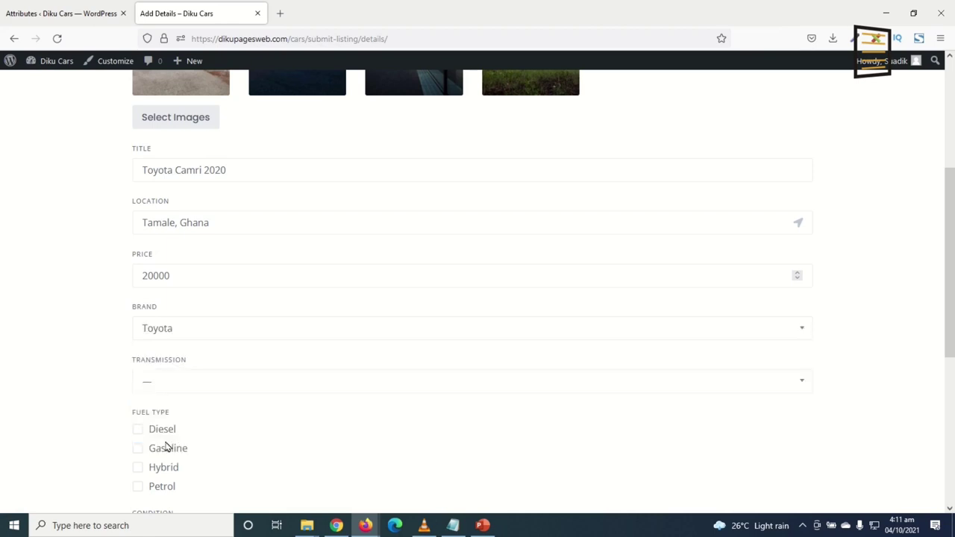
{"action": "left_click", "coordinate": [162, 388]}
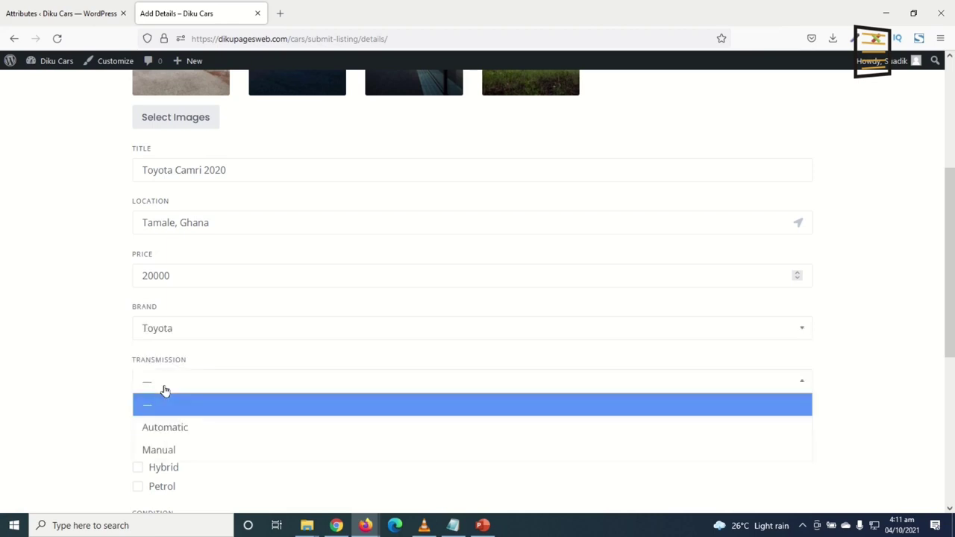
{"action": "left_click", "coordinate": [184, 428]}
{"action": "scroll", "coordinate": [184, 422], "scroll_direction": "down", "scroll_amount": 3}
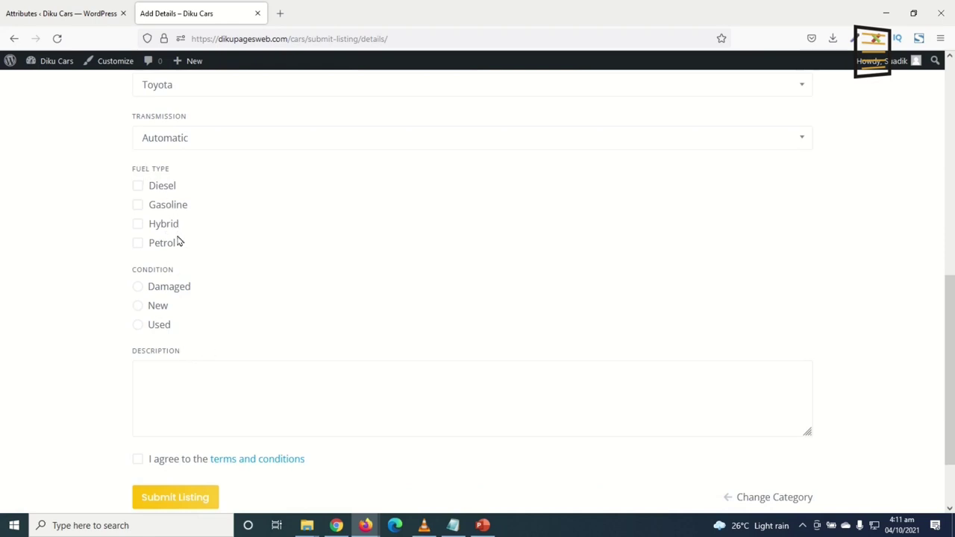
{"action": "left_click", "coordinate": [138, 243]}
{"action": "left_click", "coordinate": [139, 307]}
Place the cursor in Description and open a new tab heading to google for filler text
{"action": "left_click", "coordinate": [251, 393]}
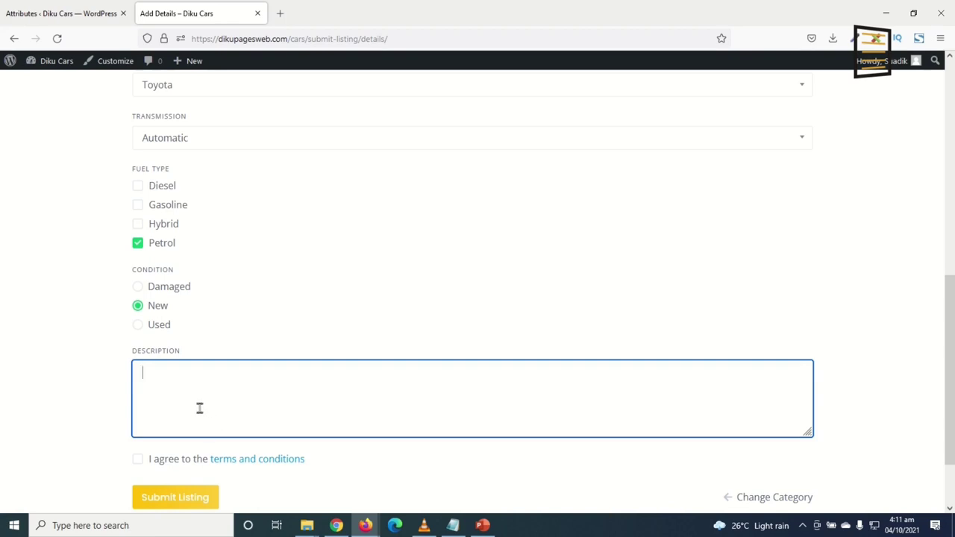
{"action": "left_click", "coordinate": [280, 13]}
{"action": "type", "text": "google.com/"}
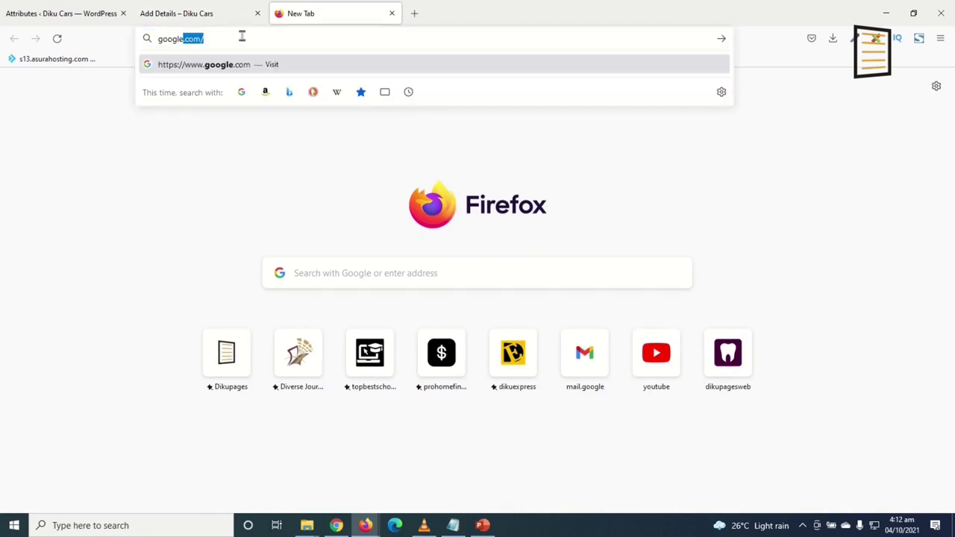
Search Google for dummy text and copy lipsum.com's 'What is Lorem Ipsum?' paragraph, returning to the form
{"action": "key", "text": "Return"}
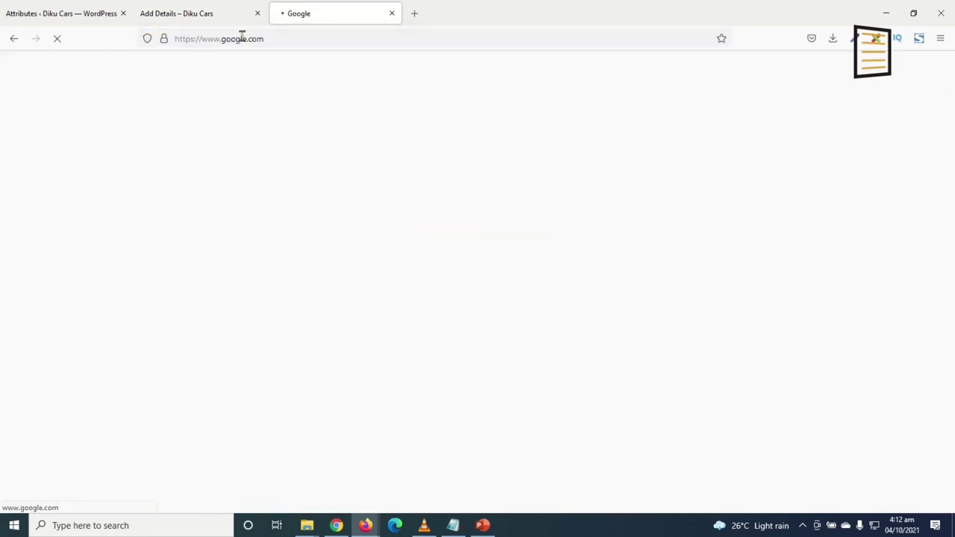
{"action": "type", "text": "dummy text"}
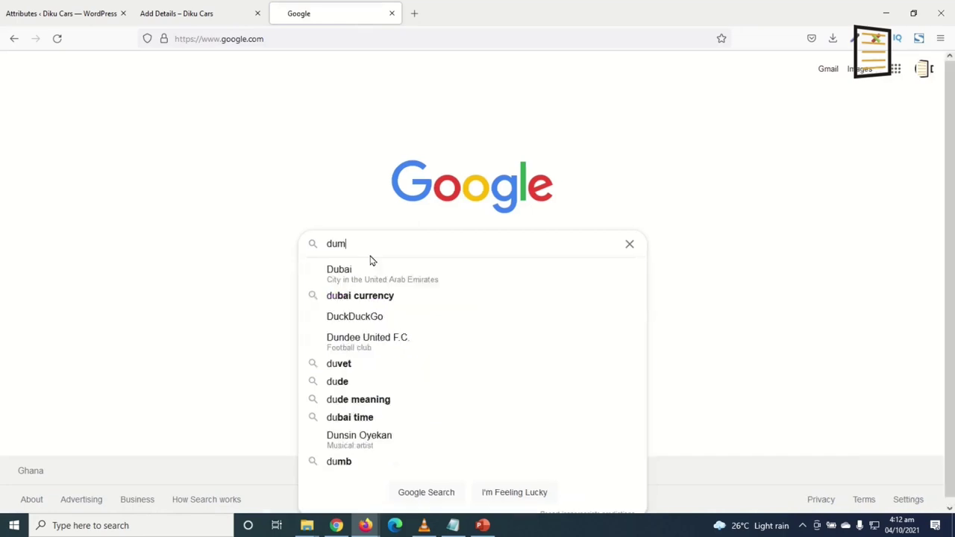
{"action": "key", "text": "Return"}
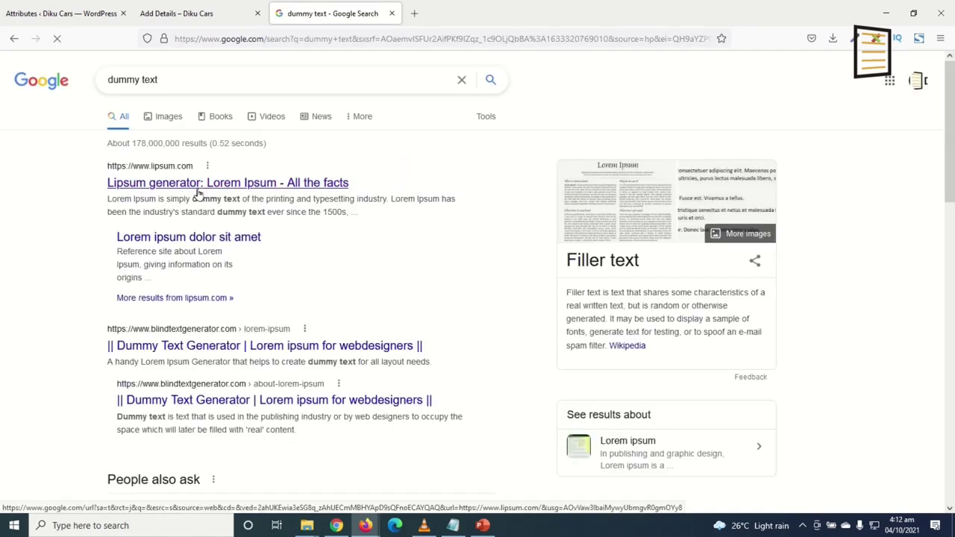
{"action": "left_click", "coordinate": [198, 184]}
{"action": "triple_click", "coordinate": [265, 329]}
{"action": "key", "text": "ctrl+c"}
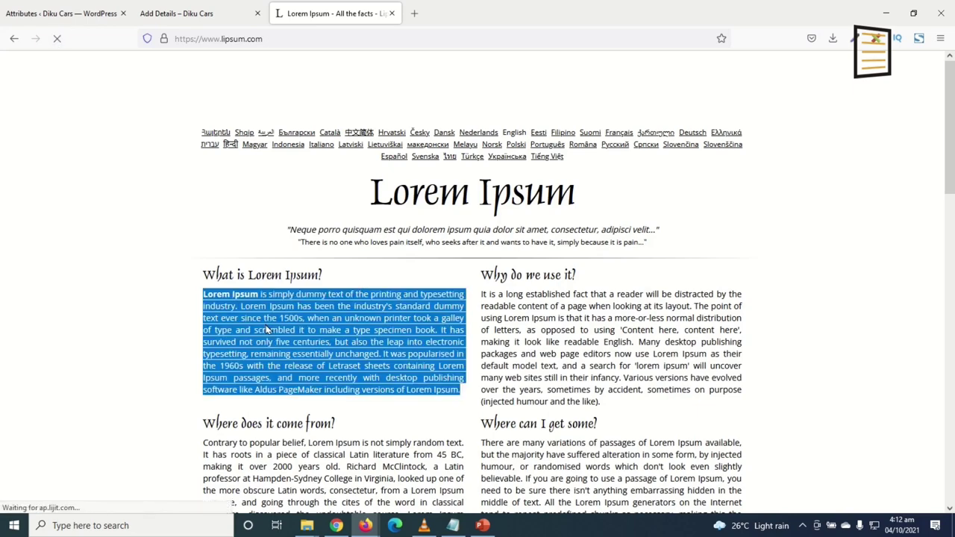
{"action": "key", "text": "ctrl+shift+Tab"}
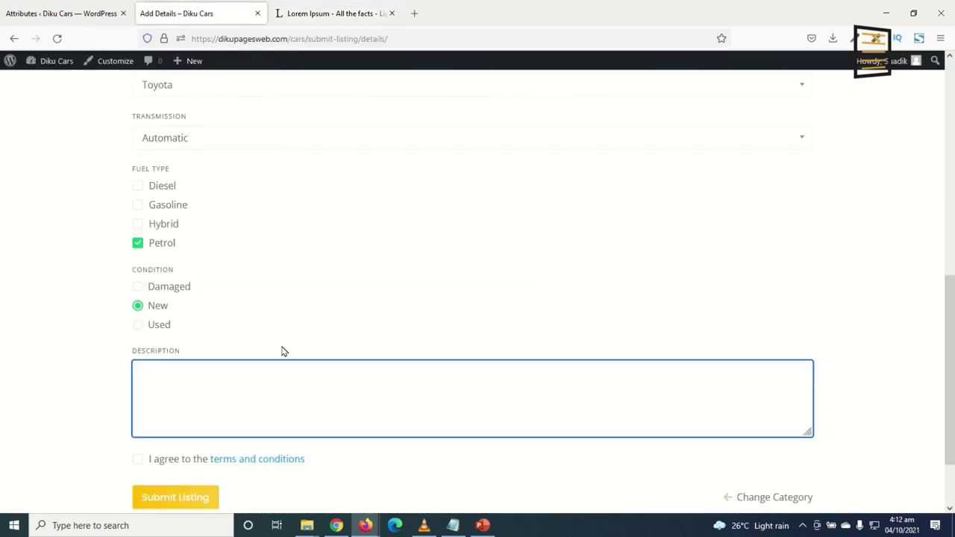
Paste the Lorem Ipsum paragraph as the description, accept the terms, and submit the listing
{"action": "key", "text": "ctrl+v"}
{"action": "scroll", "coordinate": [371, 399], "scroll_direction": "down", "scroll_amount": 2}
{"action": "left_click", "coordinate": [137, 372]}
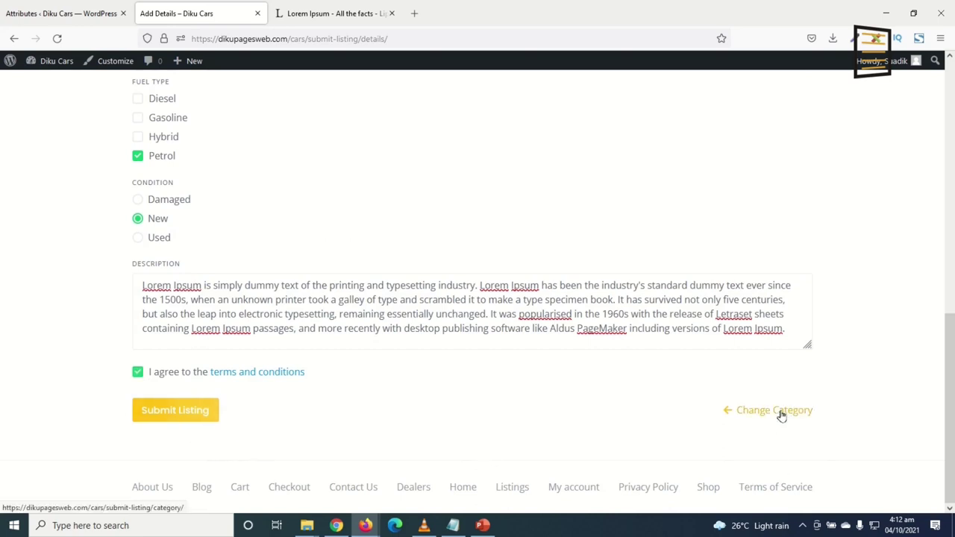
{"action": "left_click", "coordinate": [192, 418]}
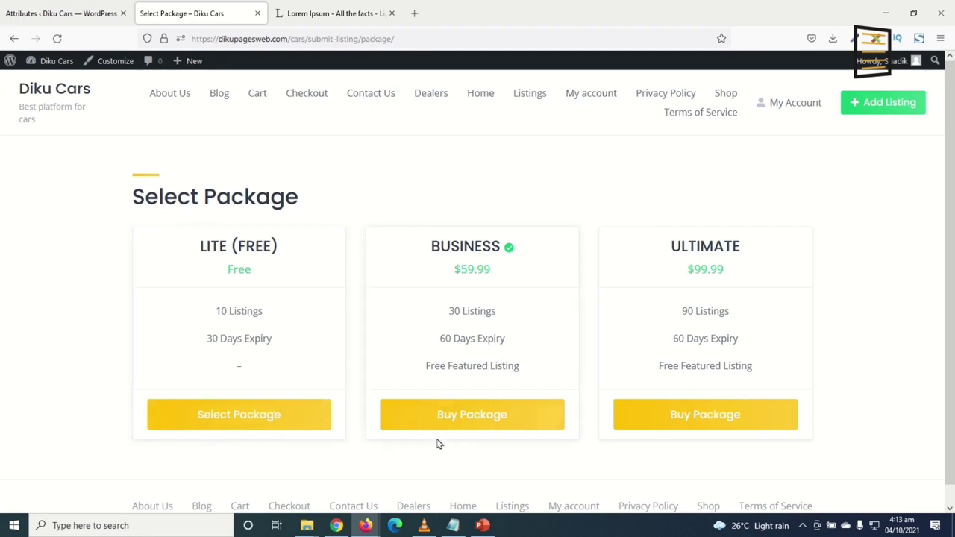
Compare packages, noting Ultimate's 90 listings and 60-day expiry, then select the free Lite package
{"action": "left_click_drag", "start_coordinate": [504, 252], "coordinate": [518, 258]}
{"action": "left_click", "coordinate": [508, 252]}
{"action": "left_click_drag", "start_coordinate": [683, 312], "coordinate": [730, 313]}
{"action": "left_click_drag", "start_coordinate": [676, 341], "coordinate": [745, 351]}
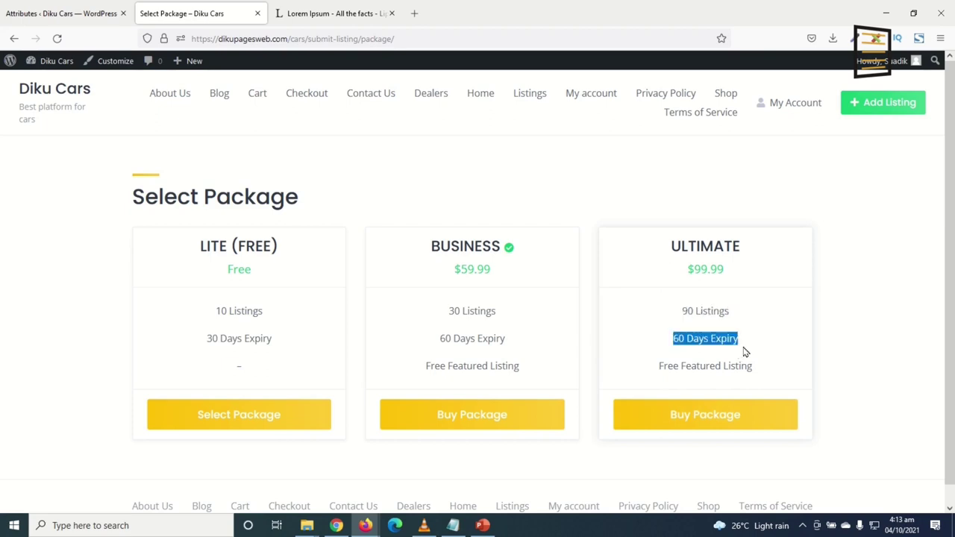
{"action": "triple_click", "coordinate": [668, 369]}
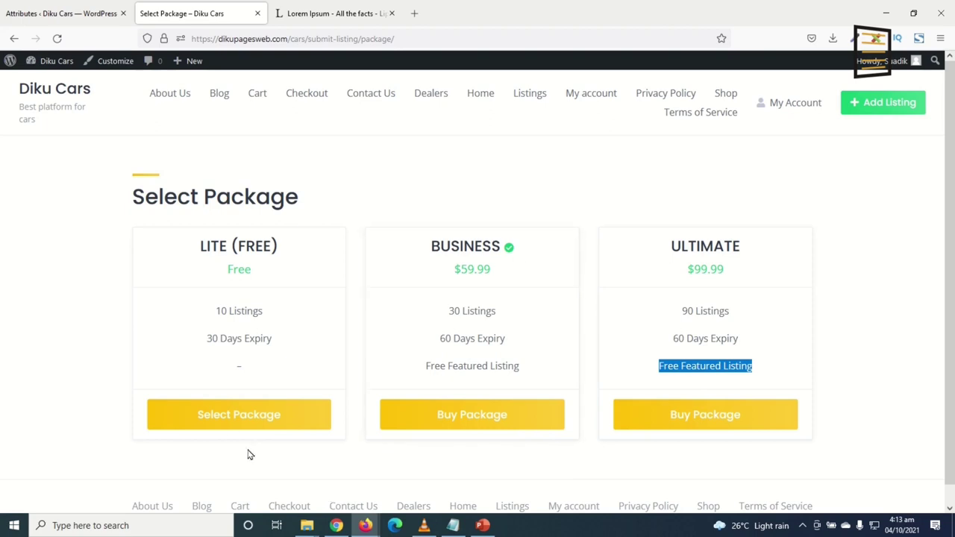
{"action": "left_click", "coordinate": [231, 425]}
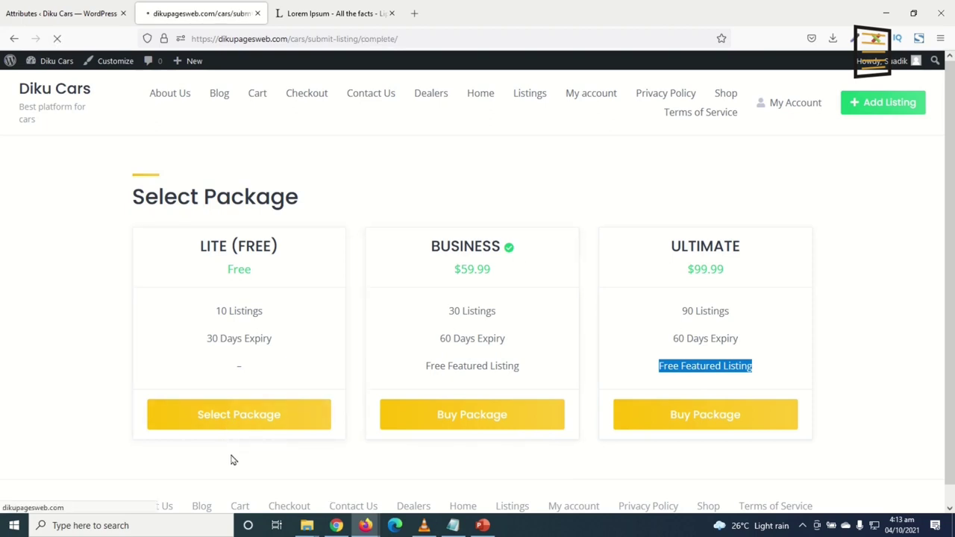
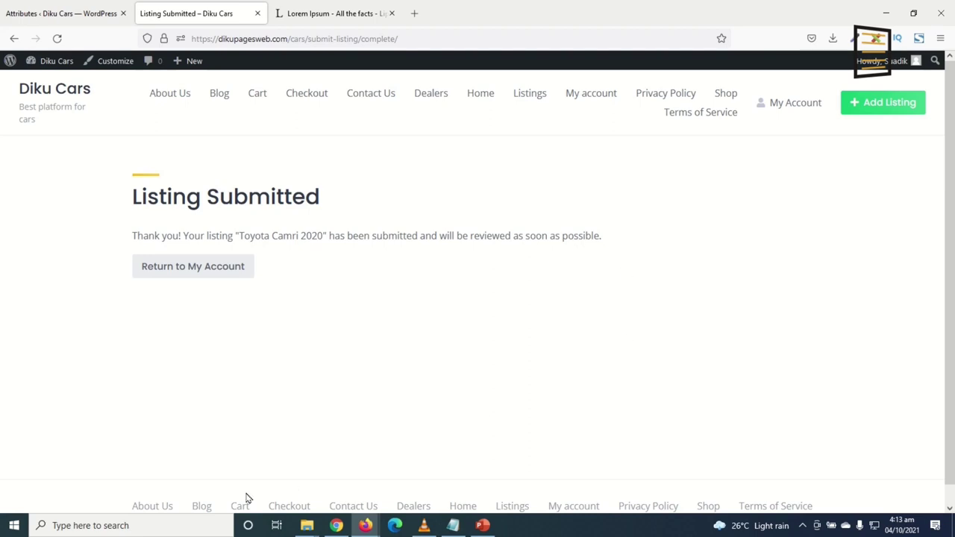
Open the site's empty Listings page, inspect its category and brand dropdown filters, then return to Attributes admin
{"action": "left_click", "coordinate": [526, 97]}
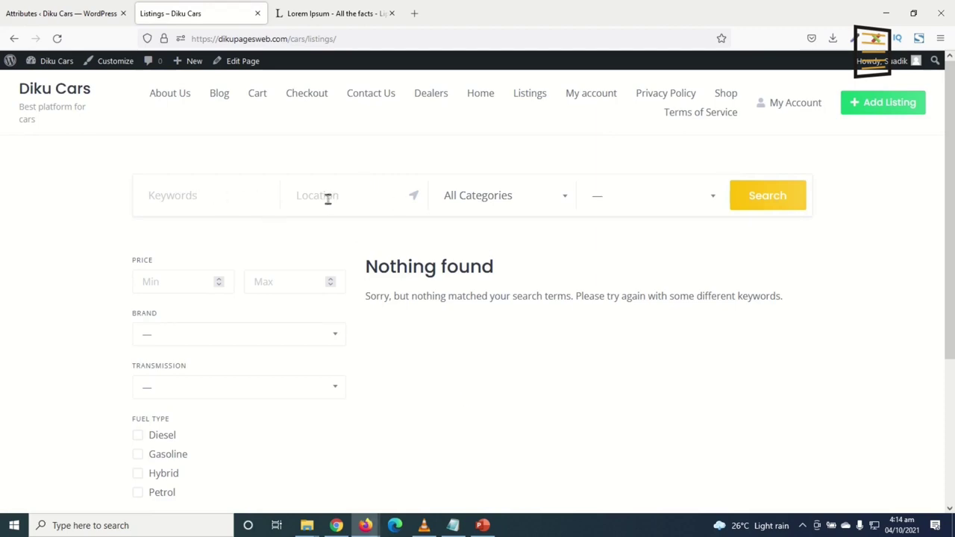
{"action": "left_click", "coordinate": [509, 203]}
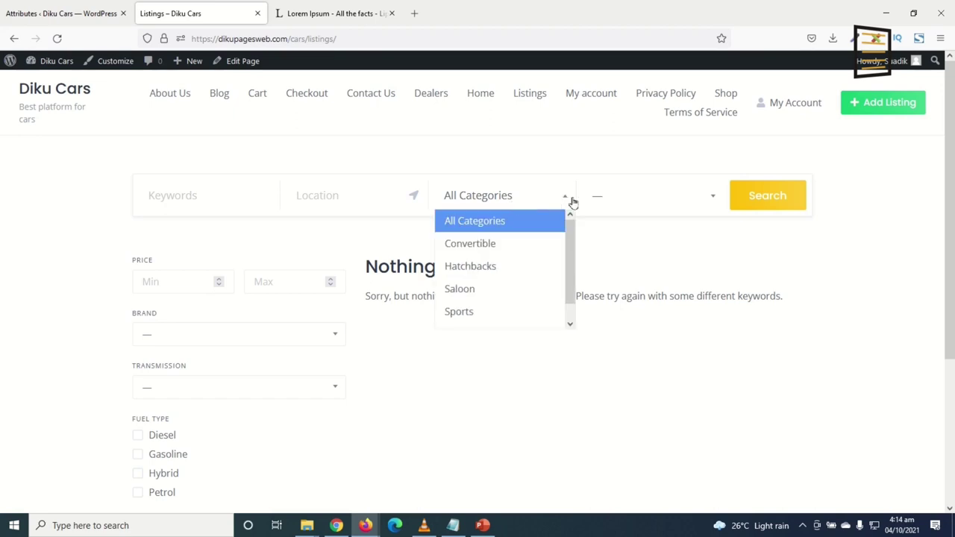
{"action": "left_click", "coordinate": [637, 203]}
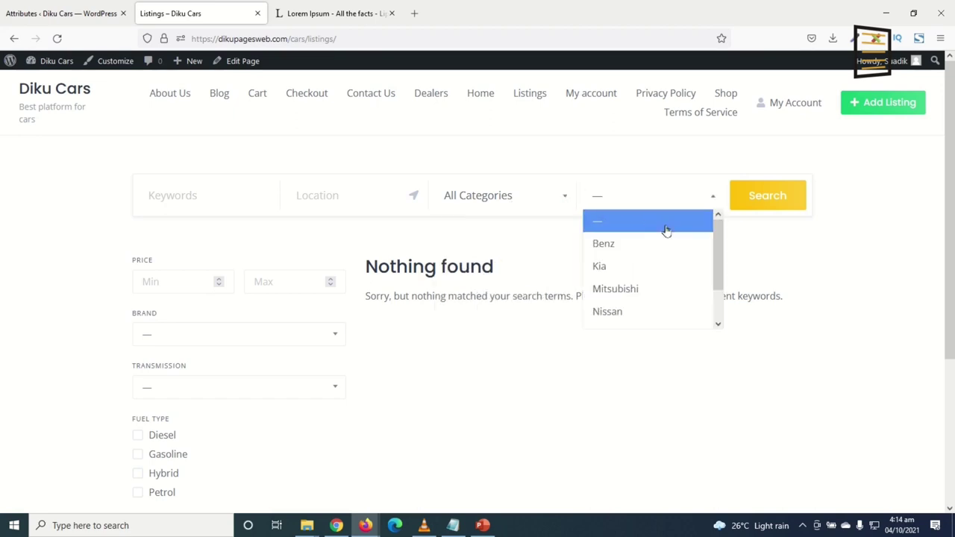
{"action": "left_click", "coordinate": [615, 199]}
{"action": "left_click", "coordinate": [616, 200]}
{"action": "left_click", "coordinate": [599, 194]}
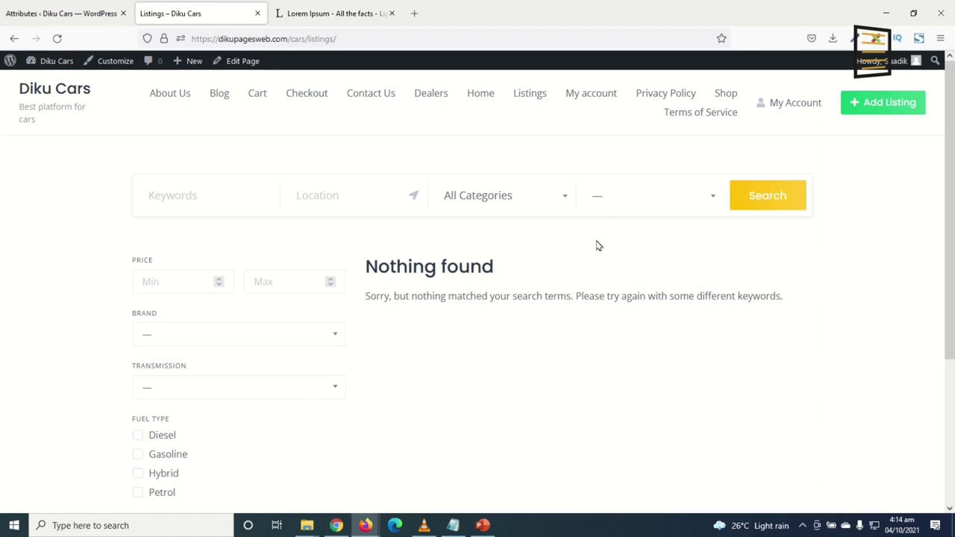
{"action": "left_click", "coordinate": [64, 12]}
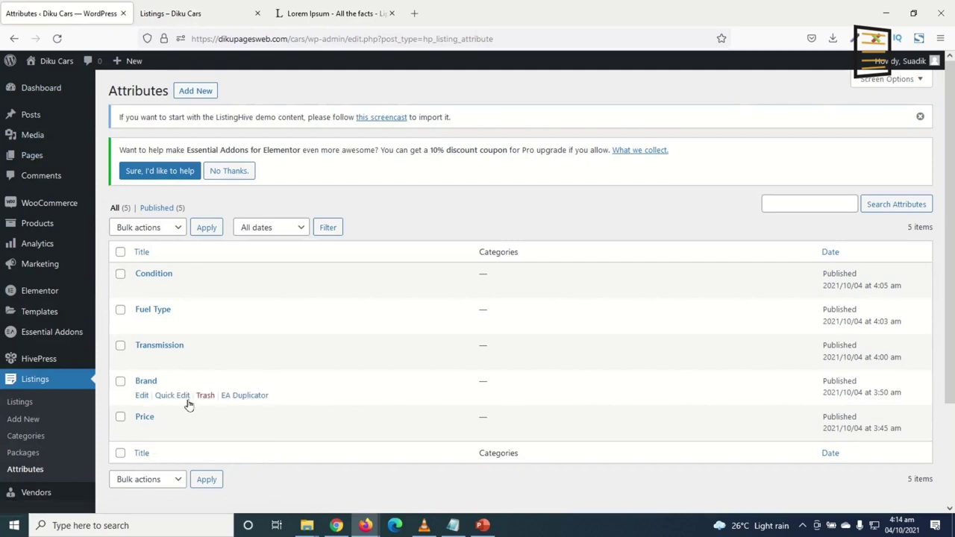
Enter 'Brands' as the Brand attribute's search placeholder and update it
{"action": "left_click", "coordinate": [142, 396]}
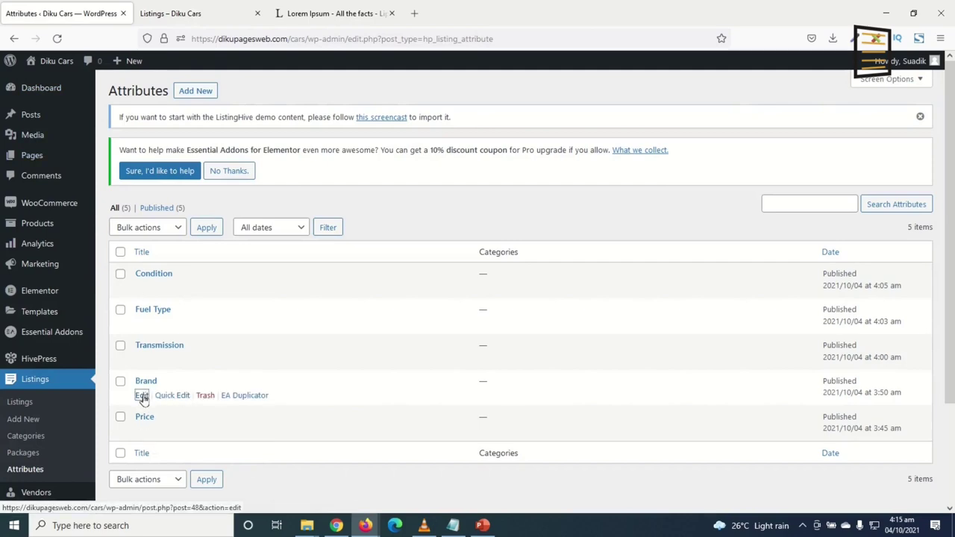
{"action": "scroll", "coordinate": [366, 370], "scroll_direction": "down", "scroll_amount": 5}
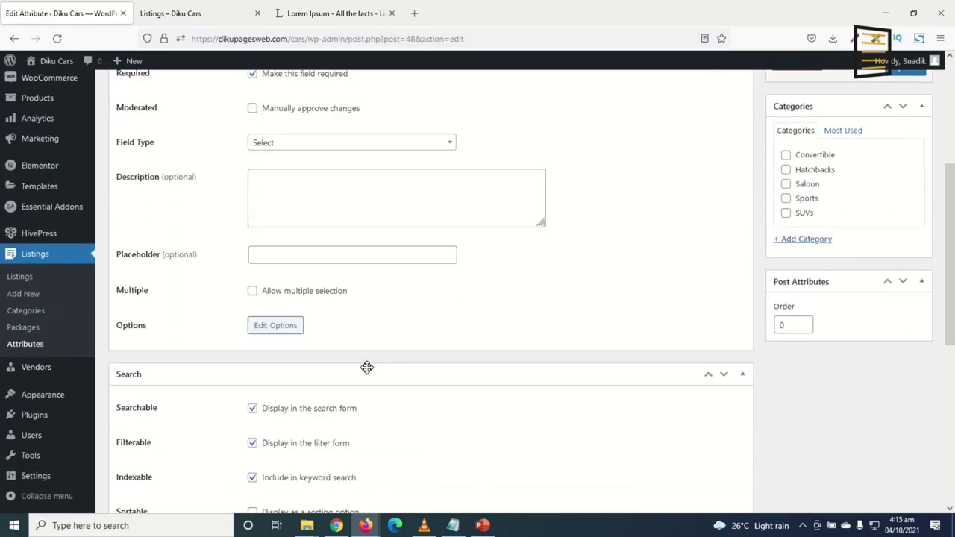
{"action": "scroll", "coordinate": [366, 366], "scroll_direction": "down", "scroll_amount": 3}
{"action": "scroll", "coordinate": [245, 447], "scroll_direction": "down", "scroll_amount": 3}
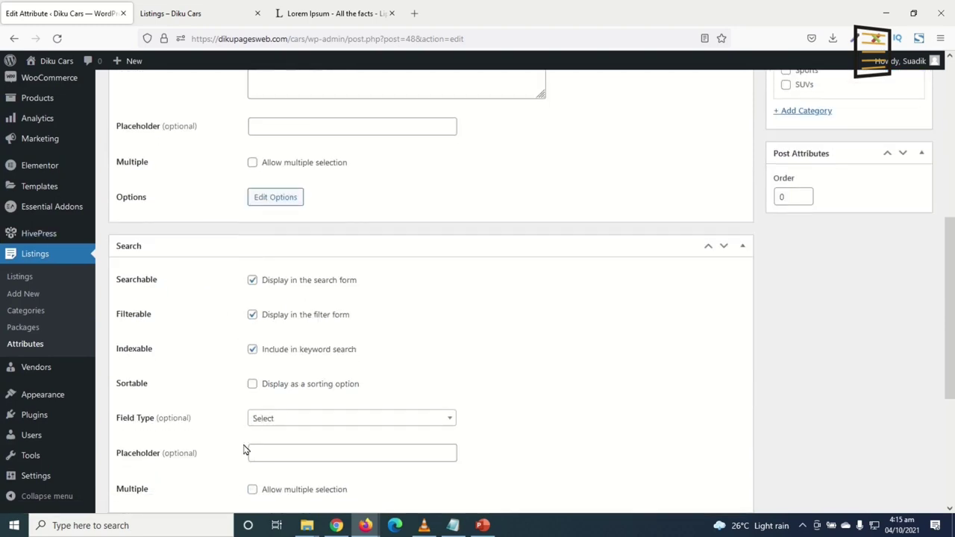
{"action": "left_click", "coordinate": [295, 338]}
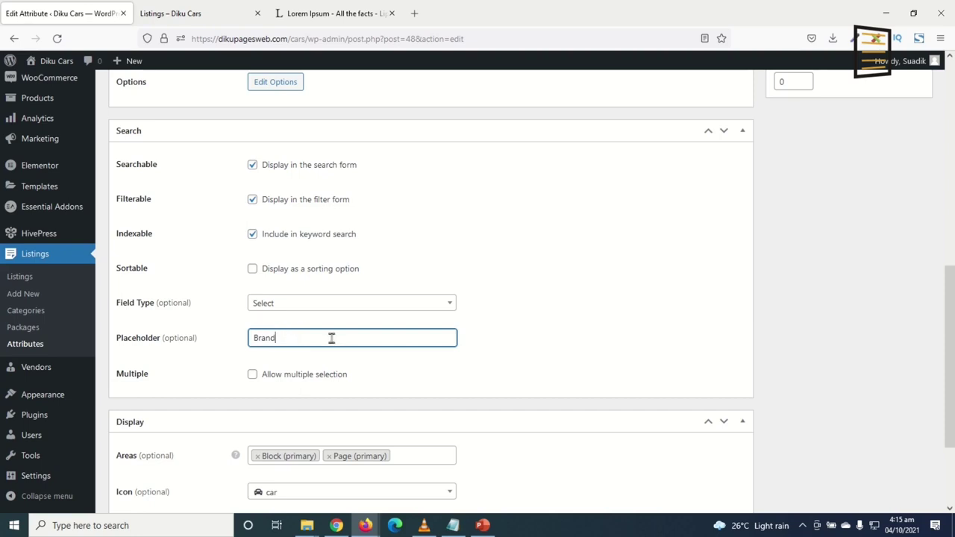
{"action": "scroll", "coordinate": [789, 260], "scroll_direction": "up", "scroll_amount": 10}
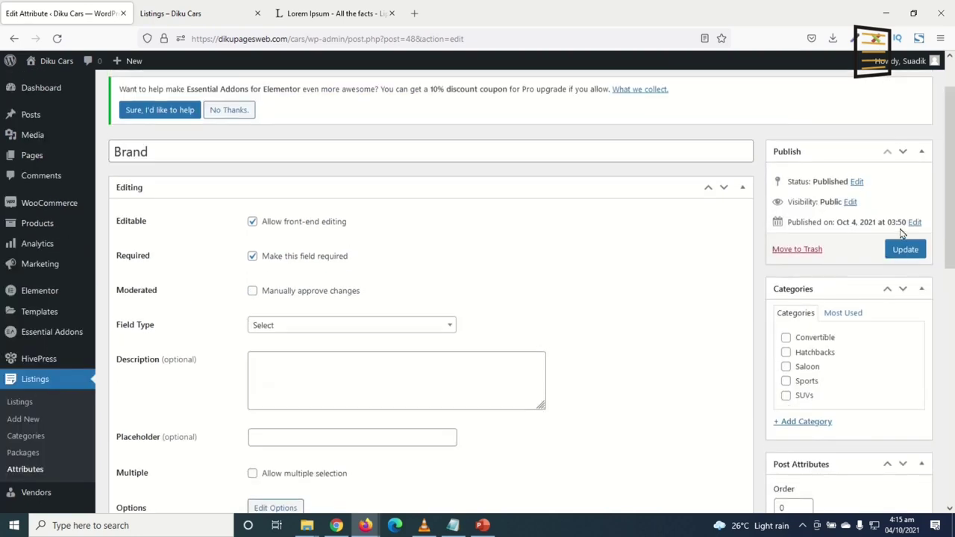
{"action": "left_click", "coordinate": [906, 250]}
Reload the front-end listings page to confirm the brand filter now reads Brands
{"action": "key", "text": "ctrl+Tab"}
{"action": "key", "text": "F5"}
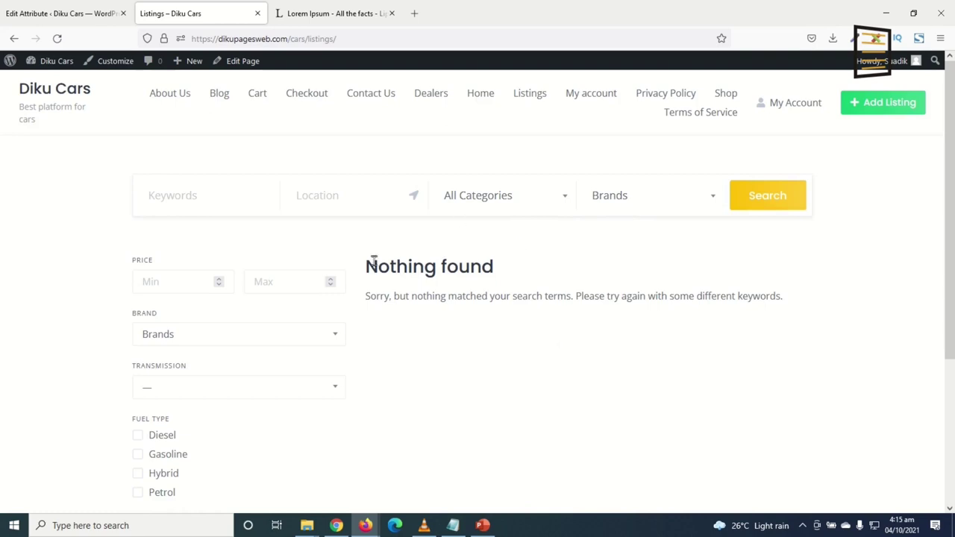
{"action": "left_click_drag", "start_coordinate": [374, 260], "coordinate": [588, 466]}
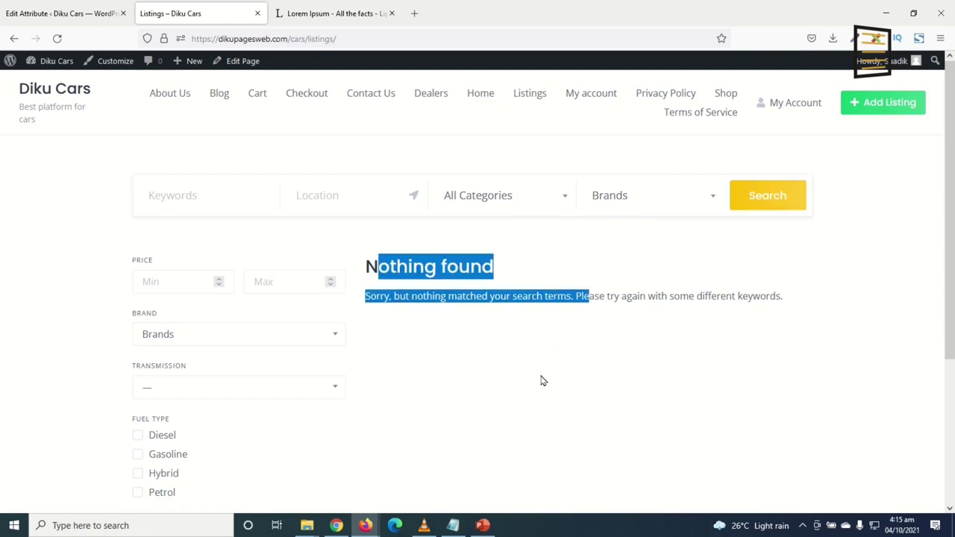
{"action": "left_click", "coordinate": [49, 13]}
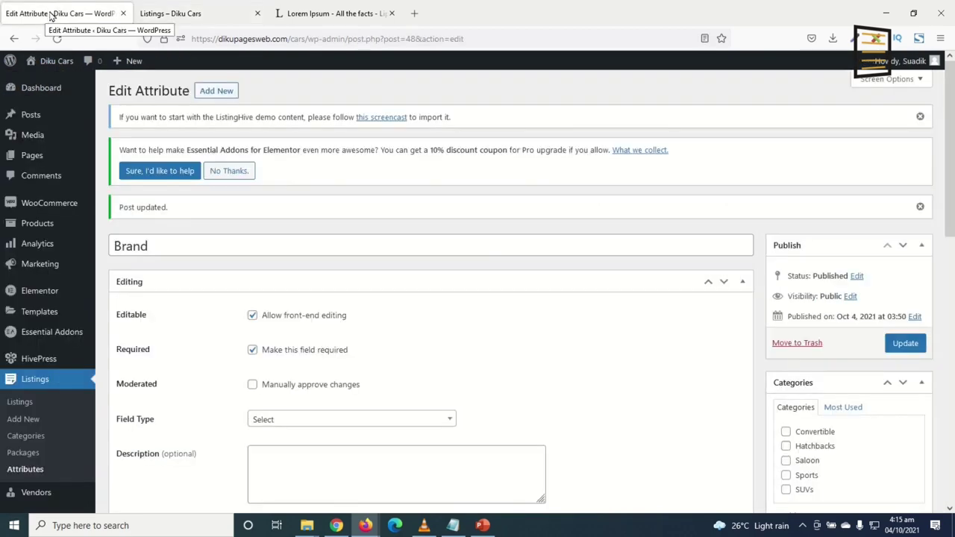
Quick-edit the Toyota Camri 2020 listing to Published status, then reload the front-end listings page
{"action": "left_click", "coordinate": [30, 404]}
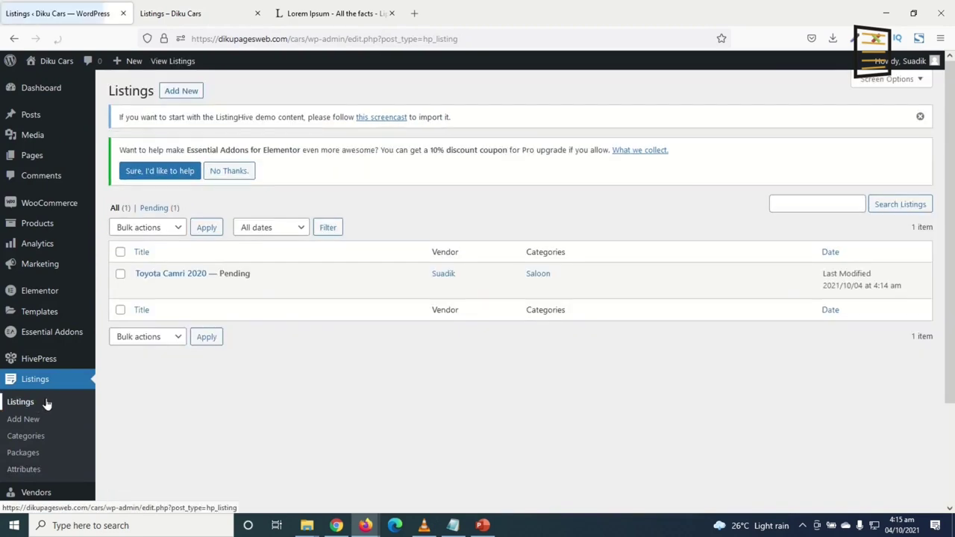
{"action": "mouse_move", "coordinate": [202, 283]}
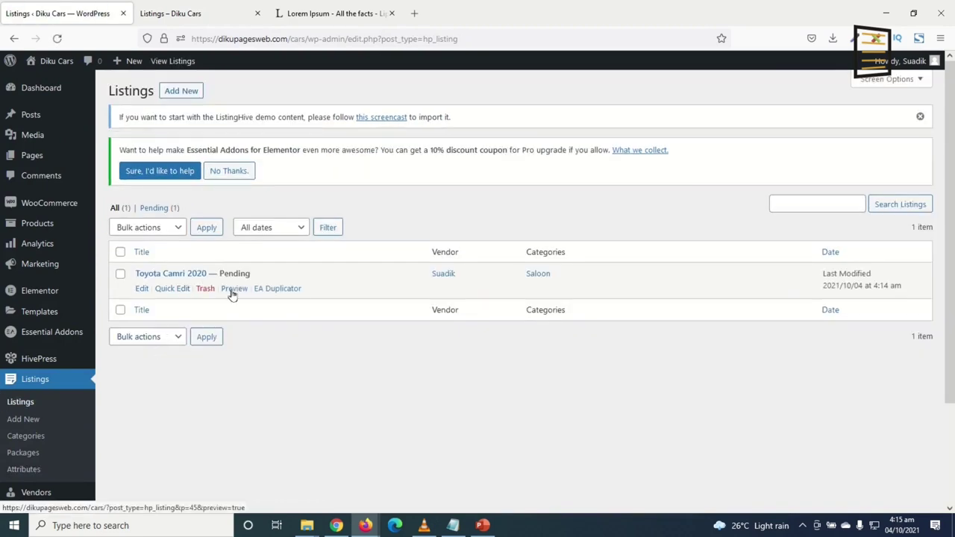
{"action": "left_click", "coordinate": [172, 290]}
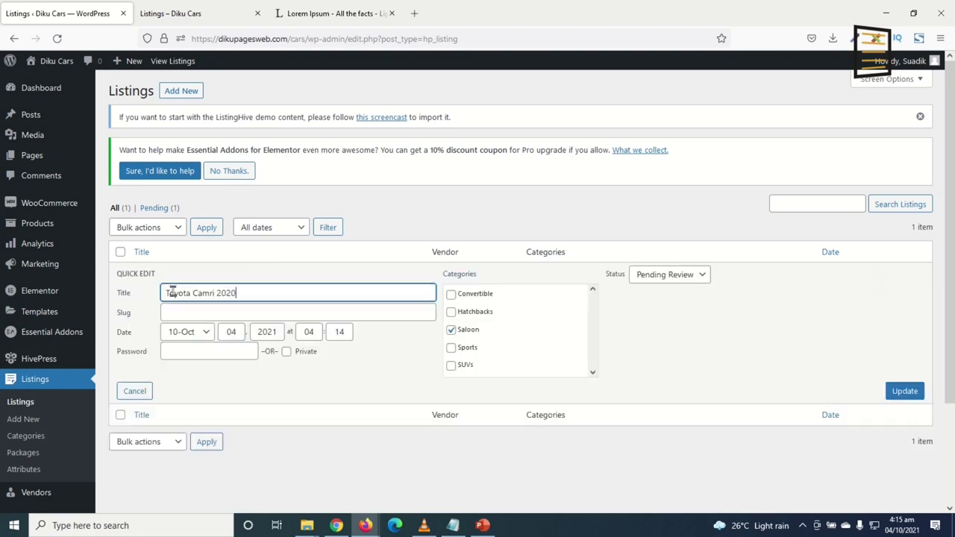
{"action": "left_click", "coordinate": [665, 276]}
{"action": "left_click", "coordinate": [668, 298]}
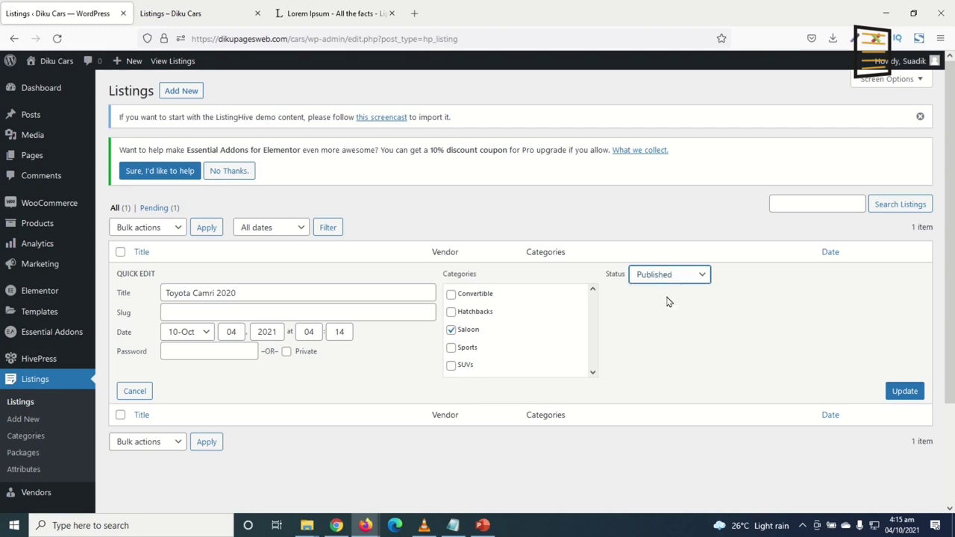
{"action": "left_click", "coordinate": [907, 396]}
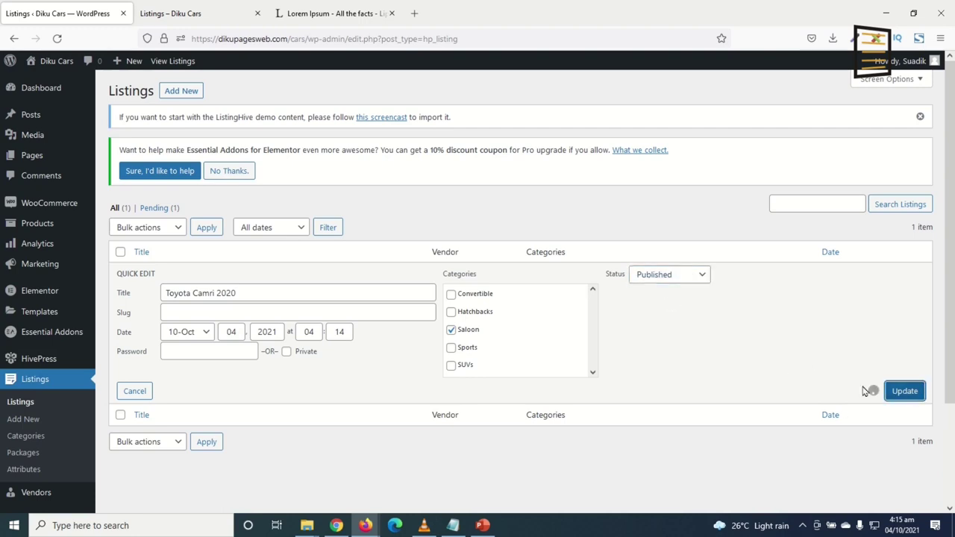
{"action": "left_click", "coordinate": [195, 14]}
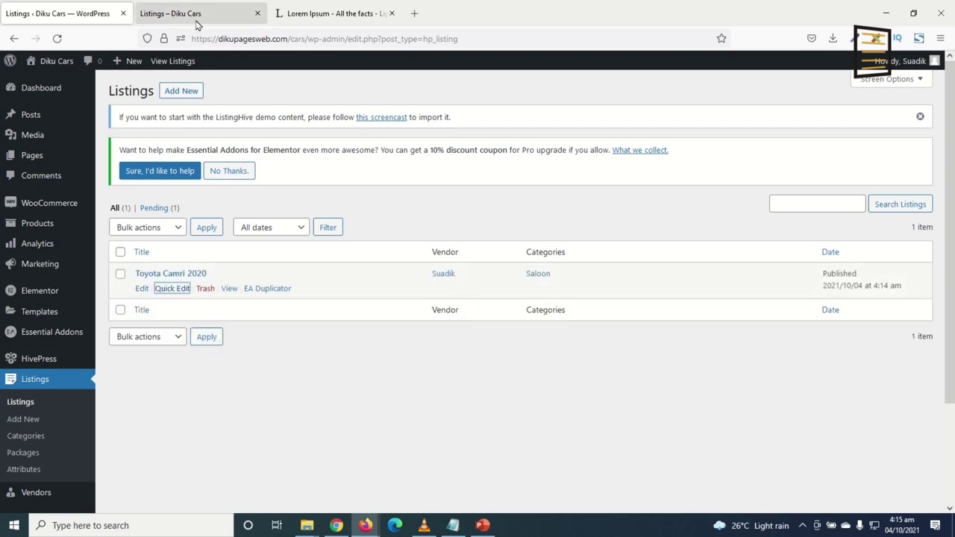
{"action": "left_click", "coordinate": [58, 39]}
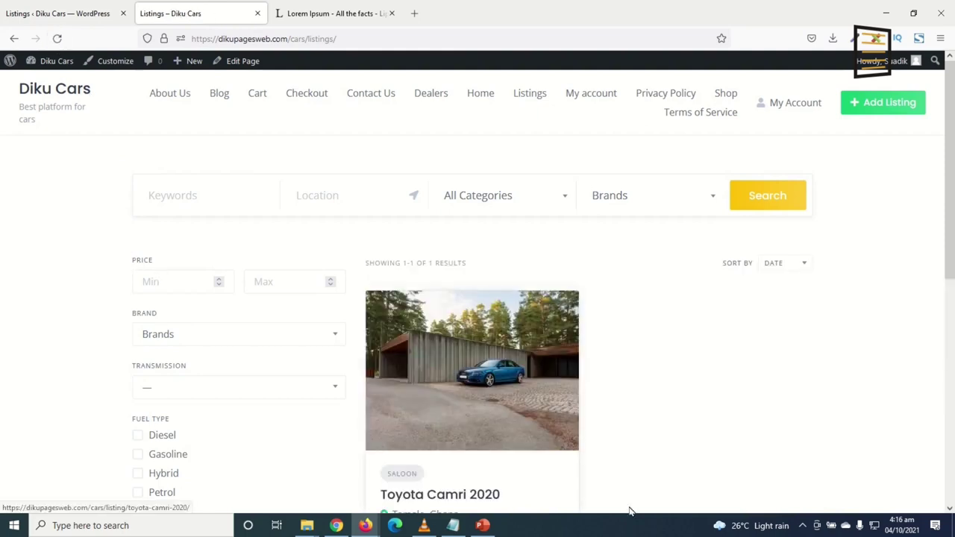
Scroll to the Toyota Camri 2020 card and highlight its price, brand, transmission and condition
{"action": "scroll", "coordinate": [638, 397], "scroll_direction": "down", "scroll_amount": 3}
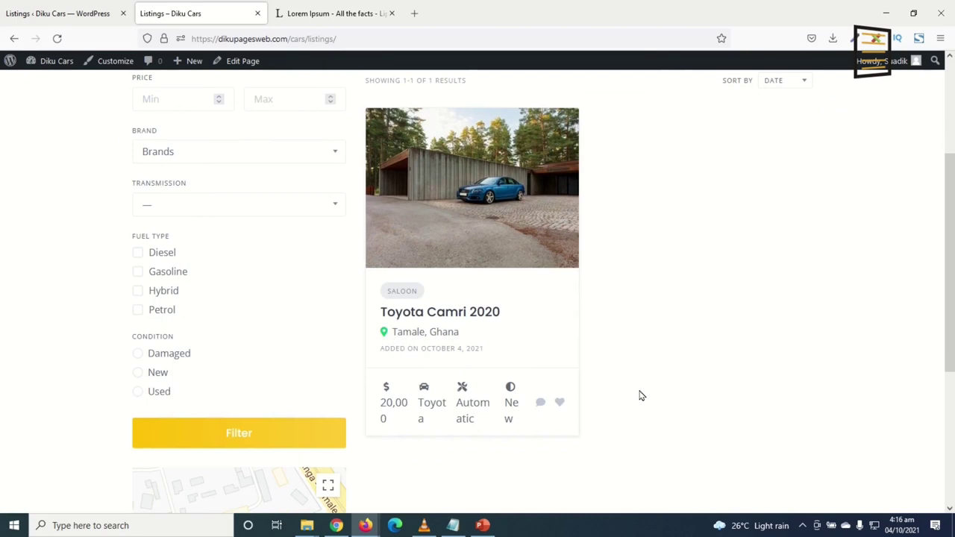
{"action": "left_click_drag", "start_coordinate": [383, 403], "coordinate": [513, 418]}
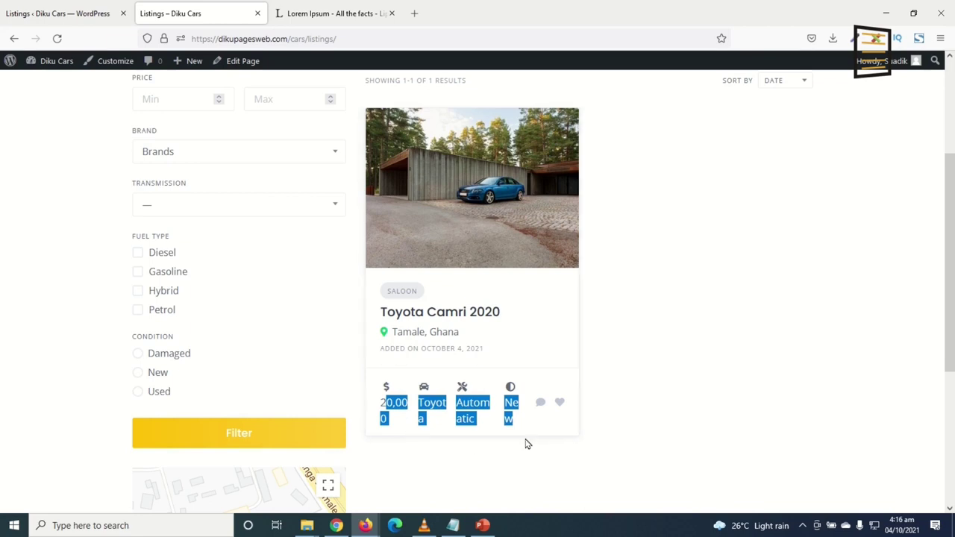
{"action": "left_click", "coordinate": [426, 420]}
{"action": "left_click_drag", "start_coordinate": [379, 403], "coordinate": [522, 422]}
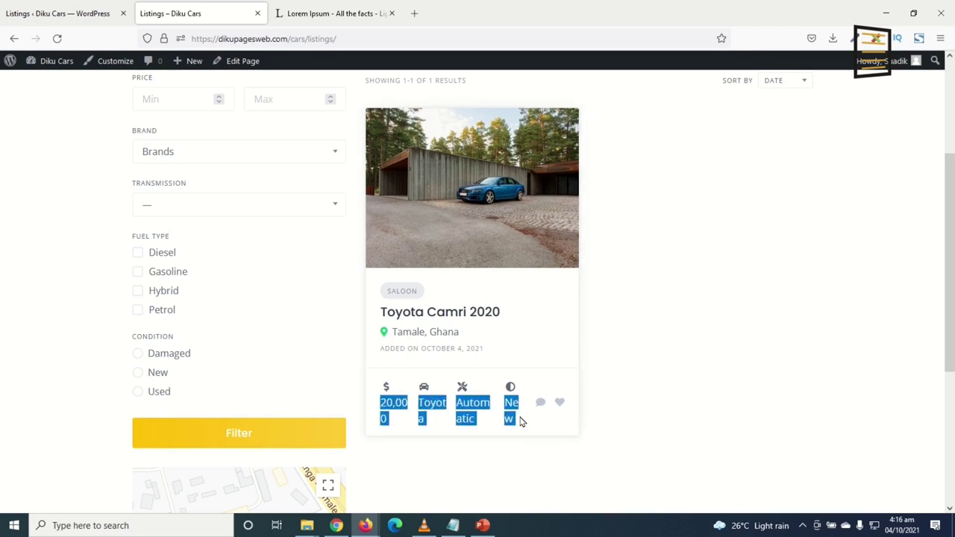
{"action": "left_click", "coordinate": [379, 404]}
{"action": "left_click_drag", "start_coordinate": [379, 404], "coordinate": [523, 422]}
Open the Toyota Camri 2020 listing page, note its title and date, and browse the photo gallery
{"action": "left_click", "coordinate": [466, 192]}
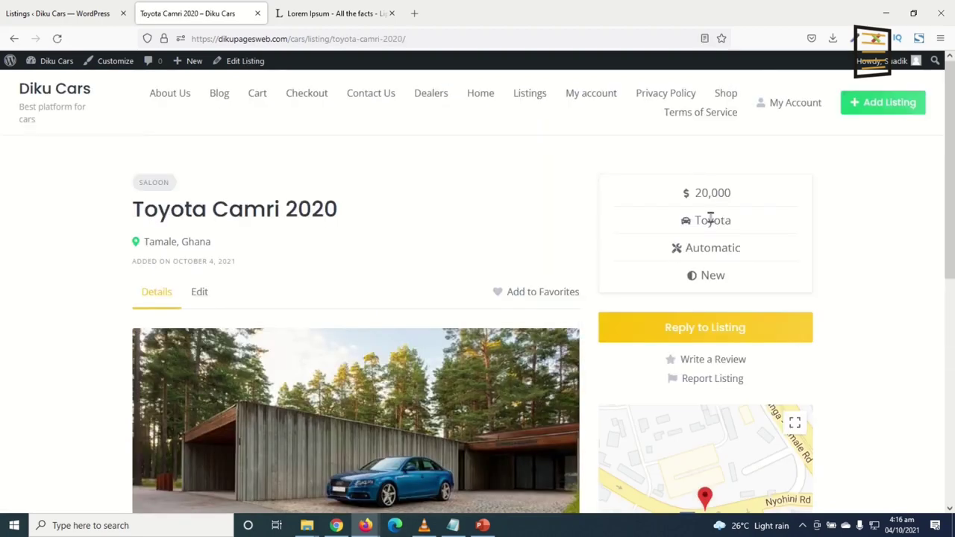
{"action": "scroll", "coordinate": [633, 277], "scroll_direction": "down", "scroll_amount": 2}
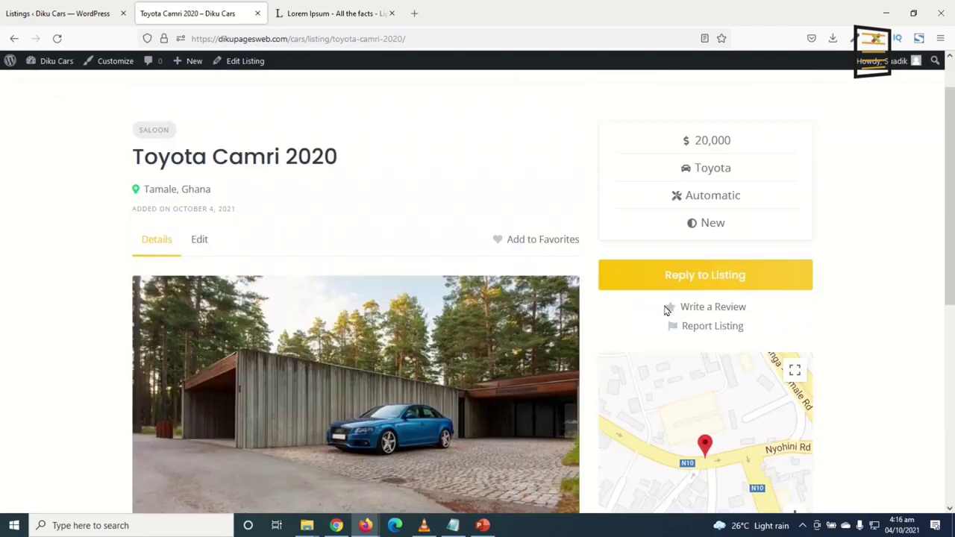
{"action": "left_click_drag", "start_coordinate": [130, 154], "coordinate": [352, 159]}
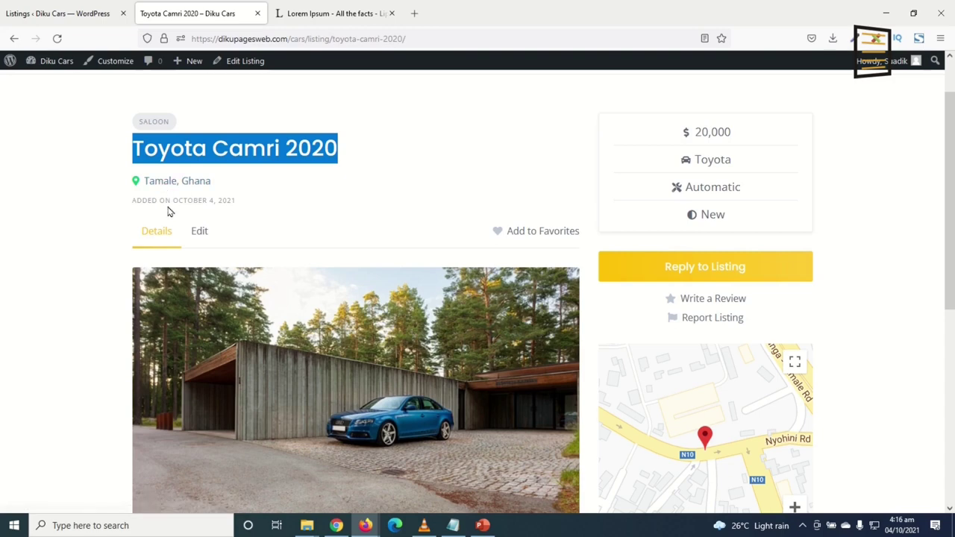
{"action": "left_click_drag", "start_coordinate": [142, 200], "coordinate": [245, 205]}
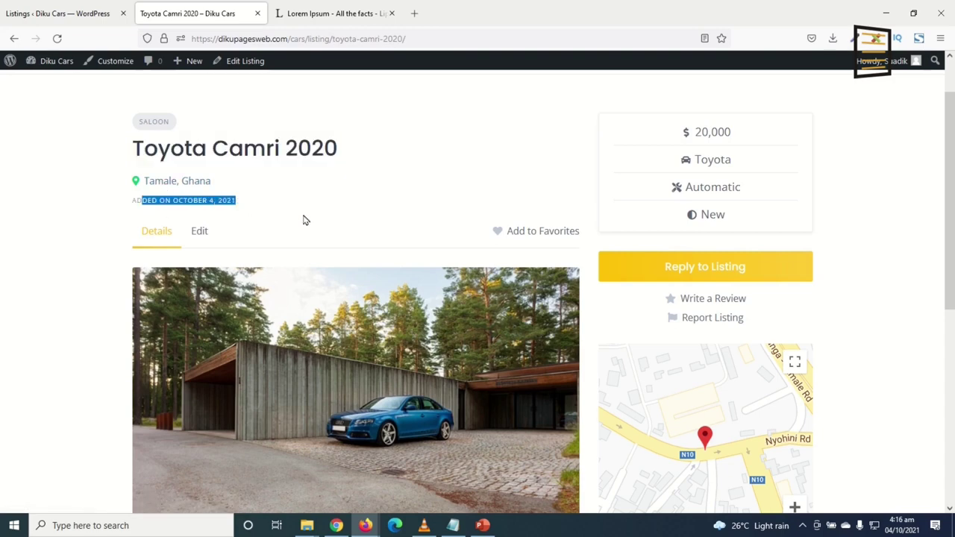
{"action": "scroll", "coordinate": [325, 214], "scroll_direction": "down", "scroll_amount": 3}
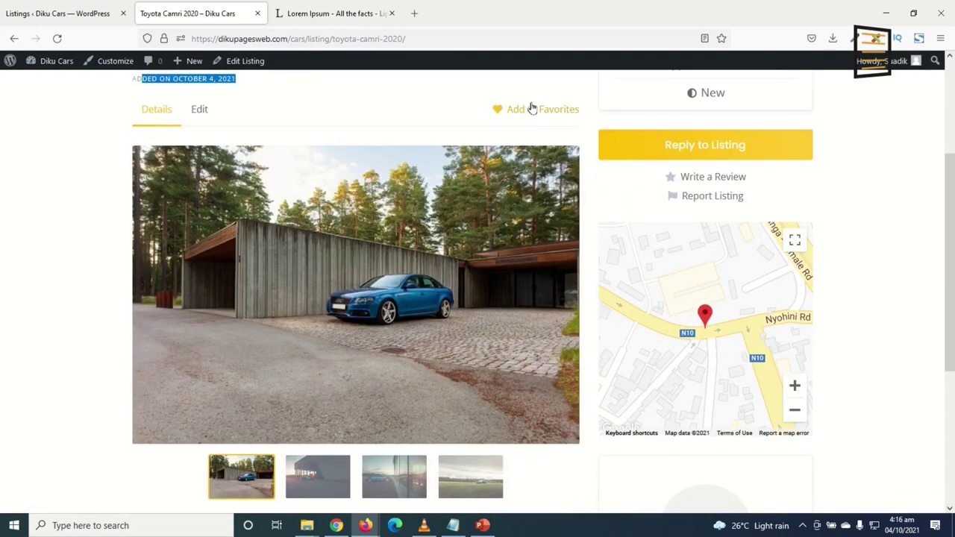
{"action": "scroll", "coordinate": [435, 231], "scroll_direction": "down", "scroll_amount": 3}
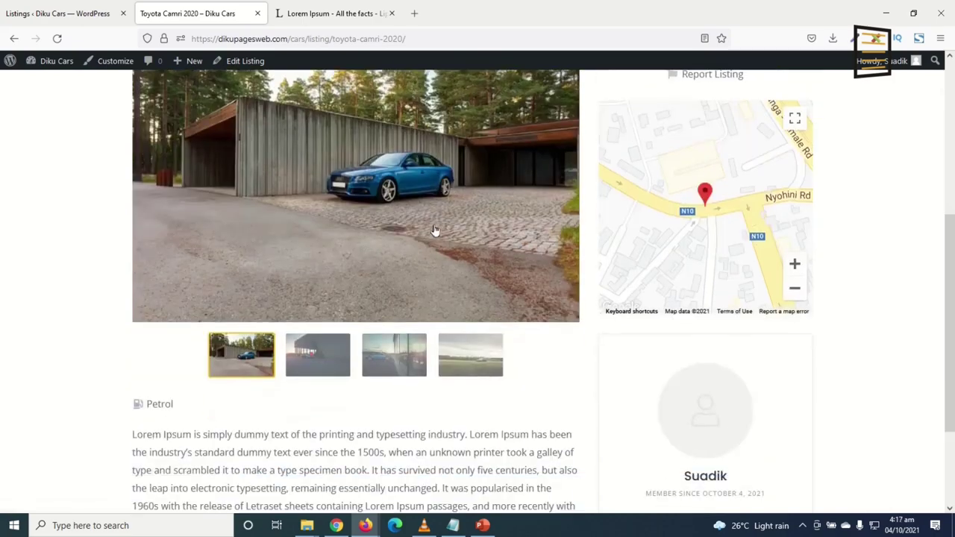
{"action": "left_click", "coordinate": [310, 372]}
{"action": "left_click", "coordinate": [381, 359]}
{"action": "left_click", "coordinate": [465, 359]}
{"action": "scroll", "coordinate": [465, 360], "scroll_direction": "up", "scroll_amount": 3}
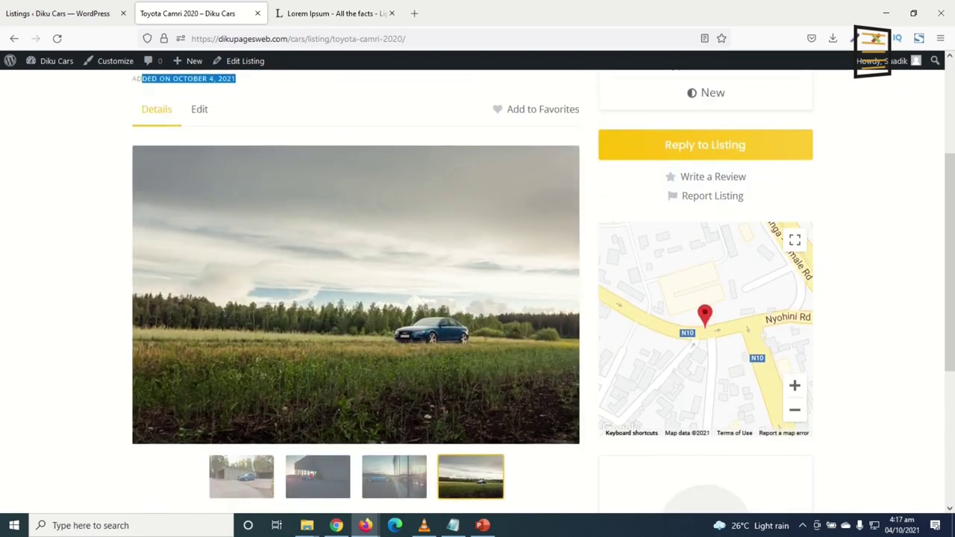
{"action": "scroll", "coordinate": [699, 328], "scroll_direction": "up", "scroll_amount": 3}
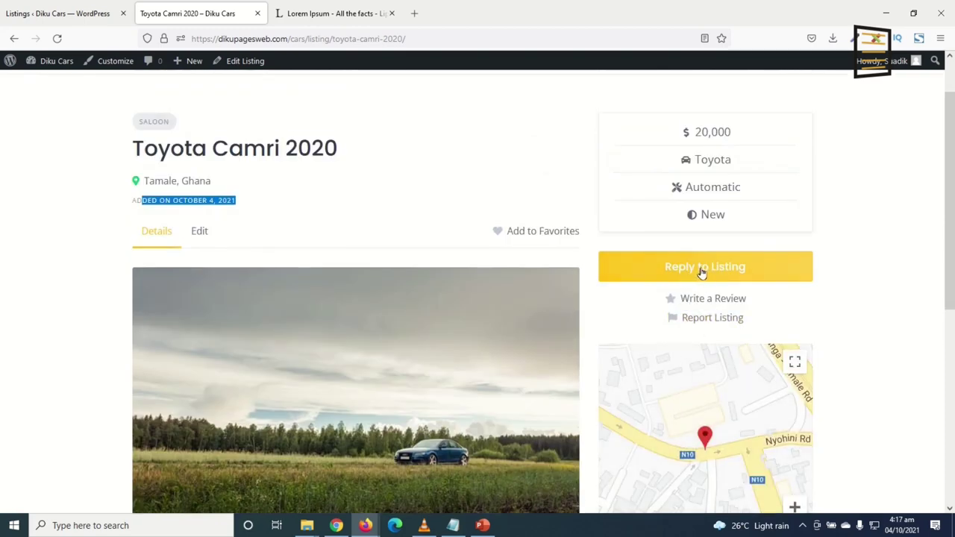
Open and close the Reply to Listing form, then highlight the $20,000 price and Toyota, Automatic, New values
{"action": "left_click", "coordinate": [683, 274]}
{"action": "left_click", "coordinate": [441, 294]}
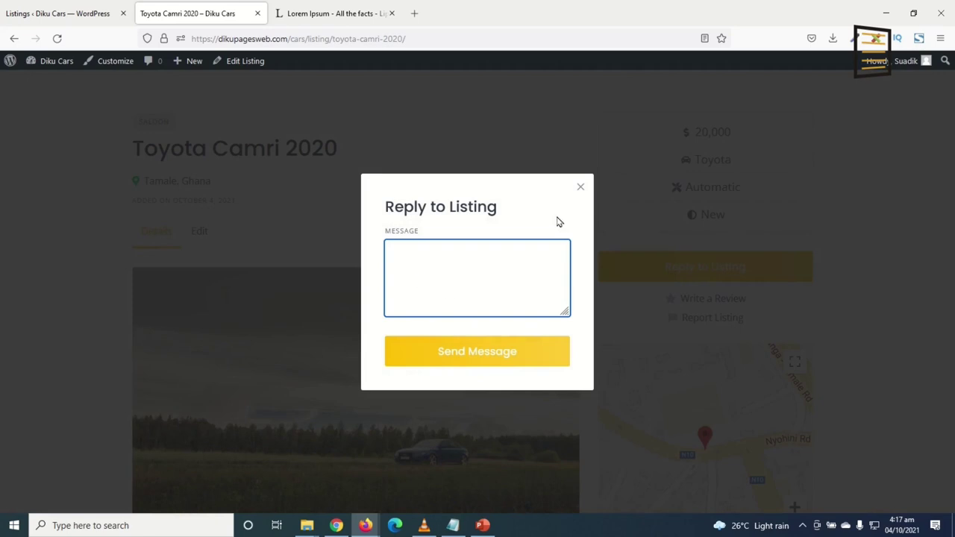
{"action": "left_click", "coordinate": [580, 191]}
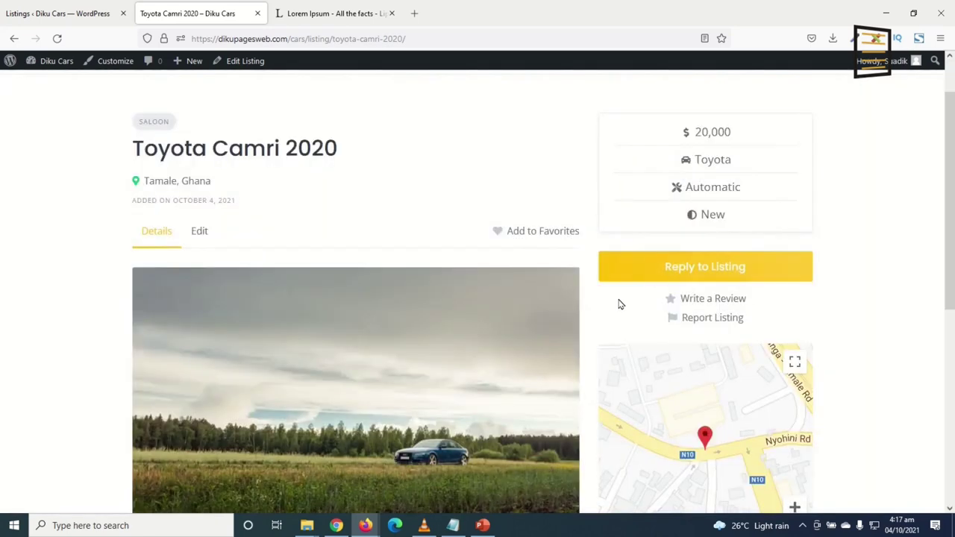
{"action": "left_click_drag", "start_coordinate": [673, 162], "coordinate": [761, 223]}
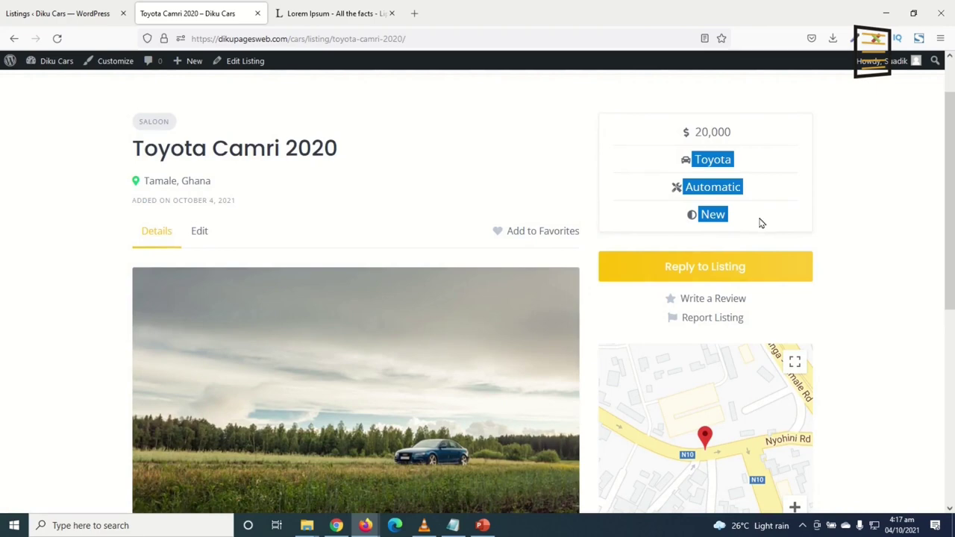
{"action": "left_click_drag", "start_coordinate": [676, 135], "coordinate": [733, 136]}
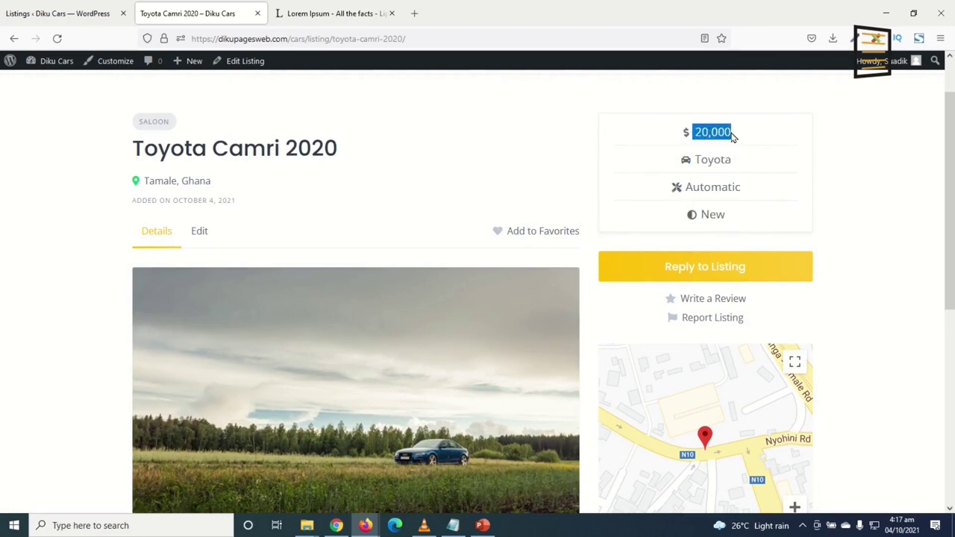
{"action": "left_click_drag", "start_coordinate": [677, 167], "coordinate": [761, 230]}
{"action": "scroll", "coordinate": [679, 257], "scroll_direction": "down", "scroll_amount": 5}
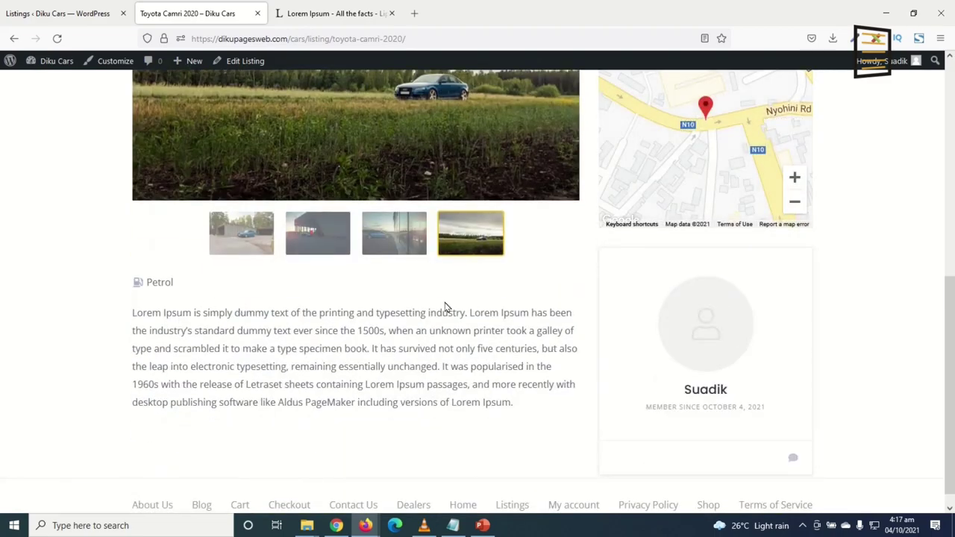
{"action": "scroll", "coordinate": [339, 385], "scroll_direction": "up", "scroll_amount": 5}
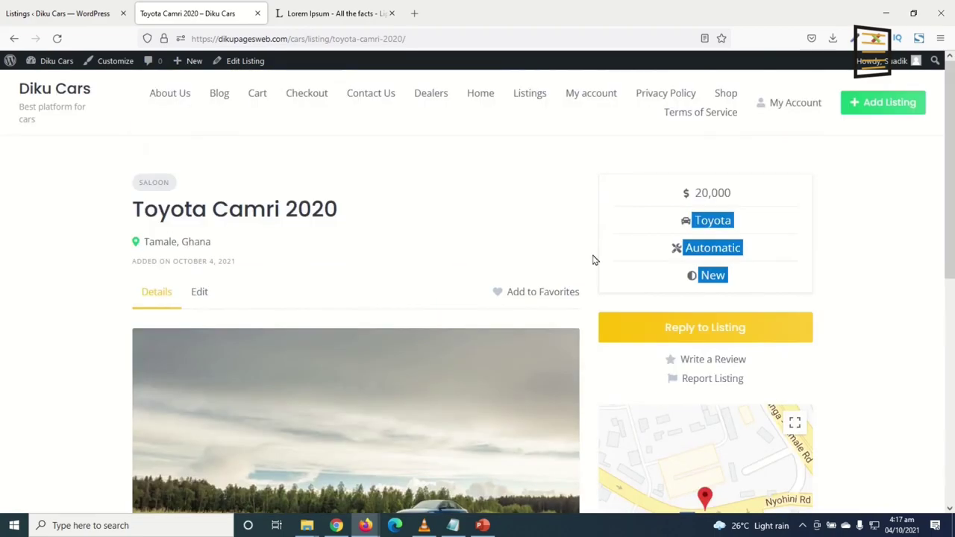
Open the Listings > Attributes admin page, comparing it against the front-end listings tab
{"action": "left_click", "coordinate": [533, 97]}
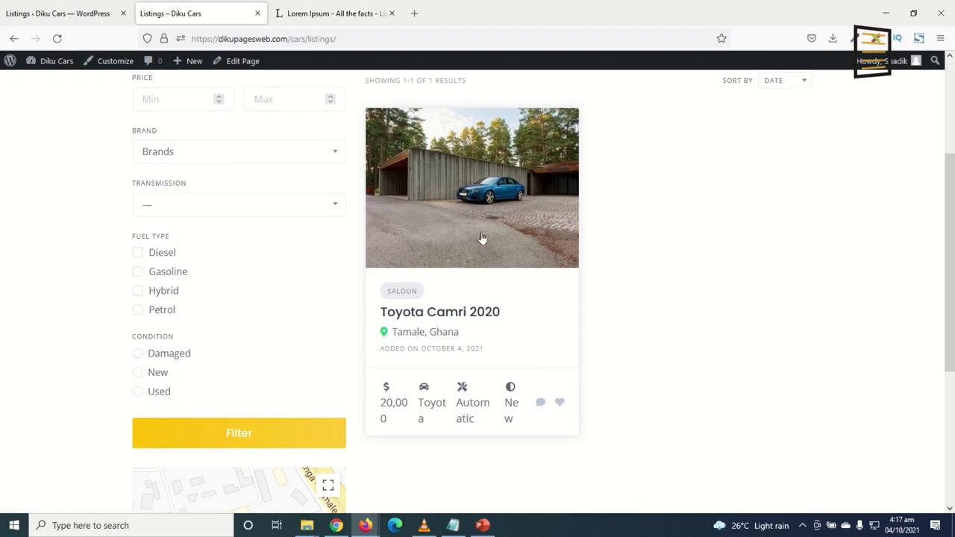
{"action": "left_click", "coordinate": [58, 13]}
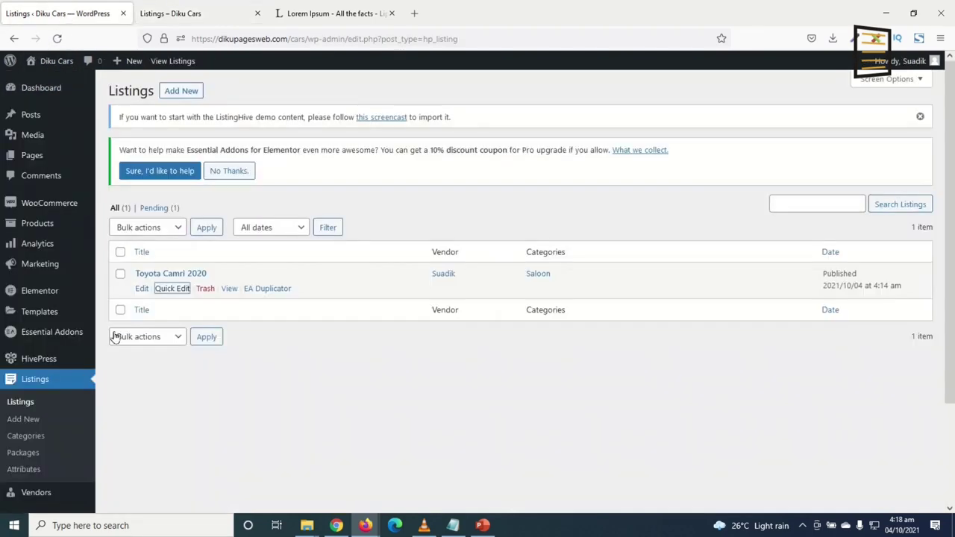
{"action": "left_click", "coordinate": [24, 470]}
{"action": "left_click", "coordinate": [180, 19]}
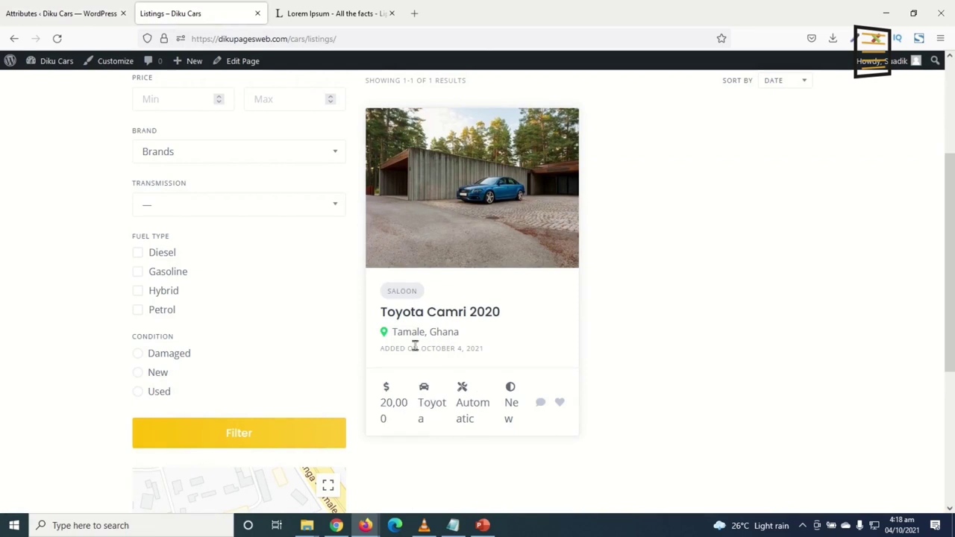
{"action": "left_click_drag", "start_coordinate": [384, 349], "coordinate": [529, 347]}
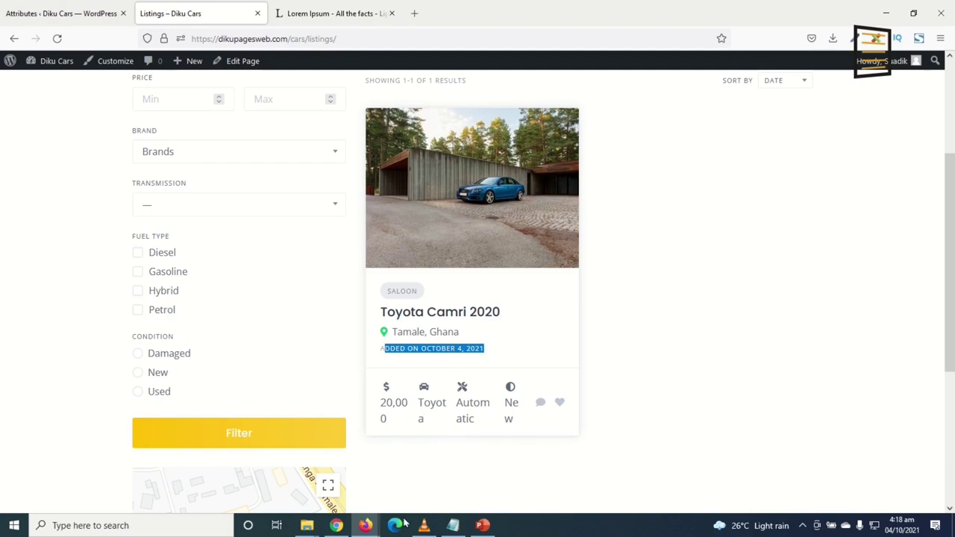
{"action": "left_click", "coordinate": [70, 15]}
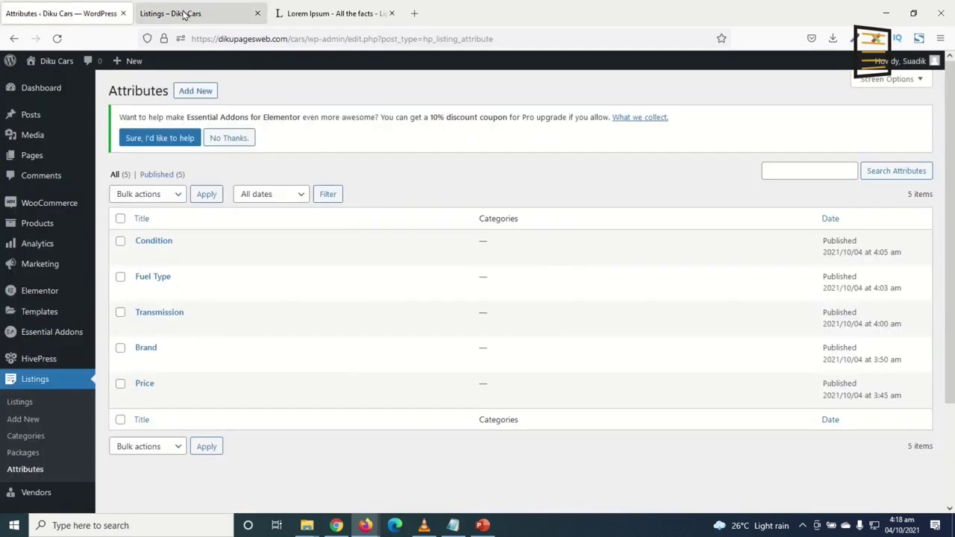
{"action": "left_click", "coordinate": [185, 15]}
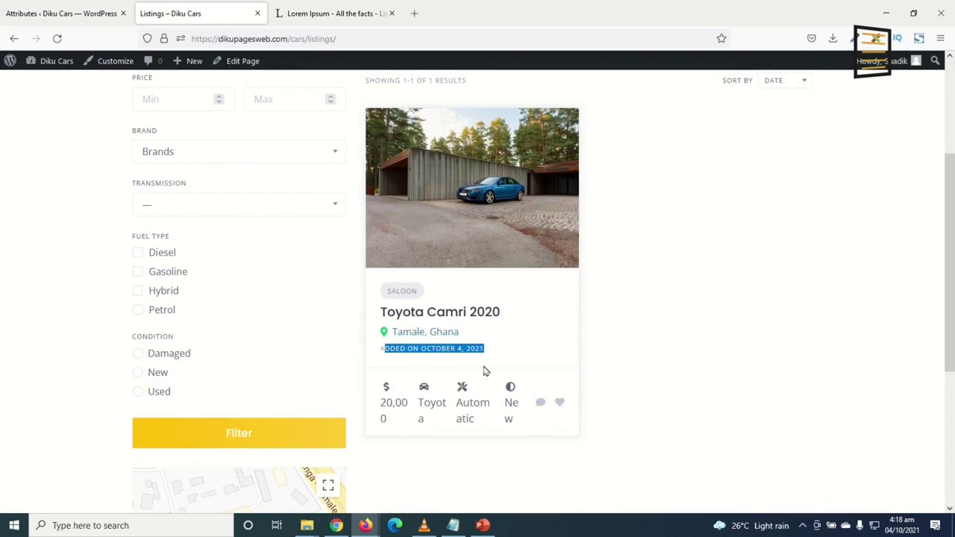
{"action": "left_click", "coordinate": [61, 13]}
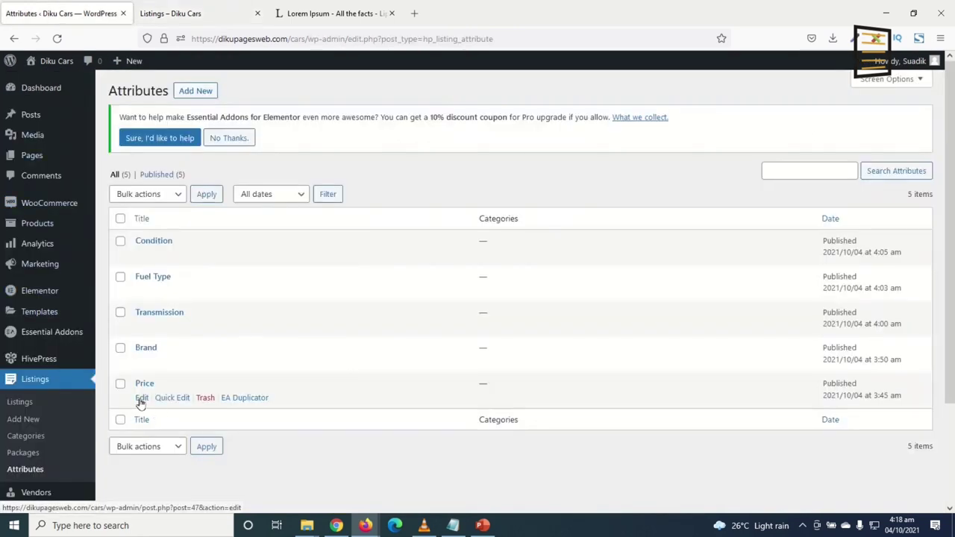
Open Price, Brand, Transmission, Fuel Type and Condition edit pages in new tabs, viewing Price's Display settings
{"action": "right_click", "coordinate": [141, 402]}
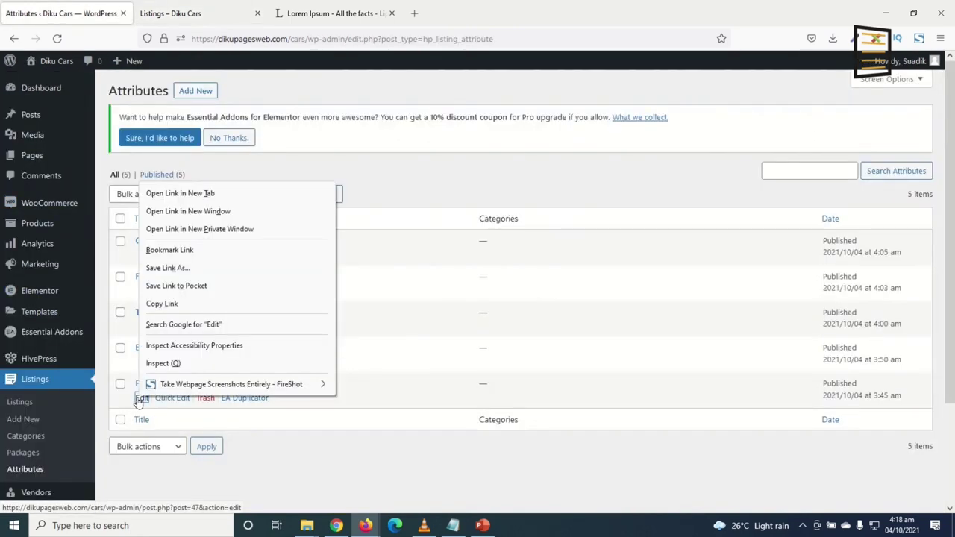
{"action": "left_click", "coordinate": [200, 193]}
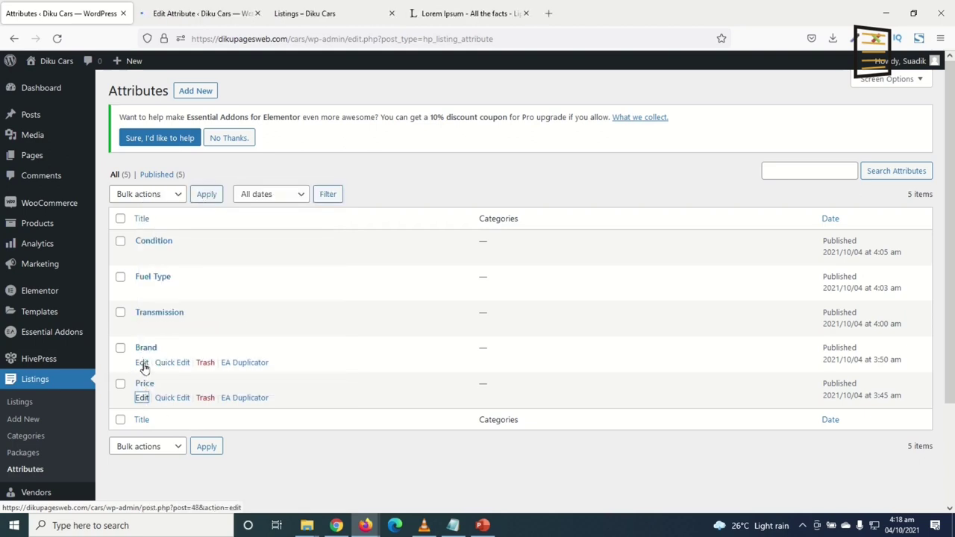
{"action": "middle_click", "coordinate": [142, 364]}
{"action": "middle_click", "coordinate": [142, 328]}
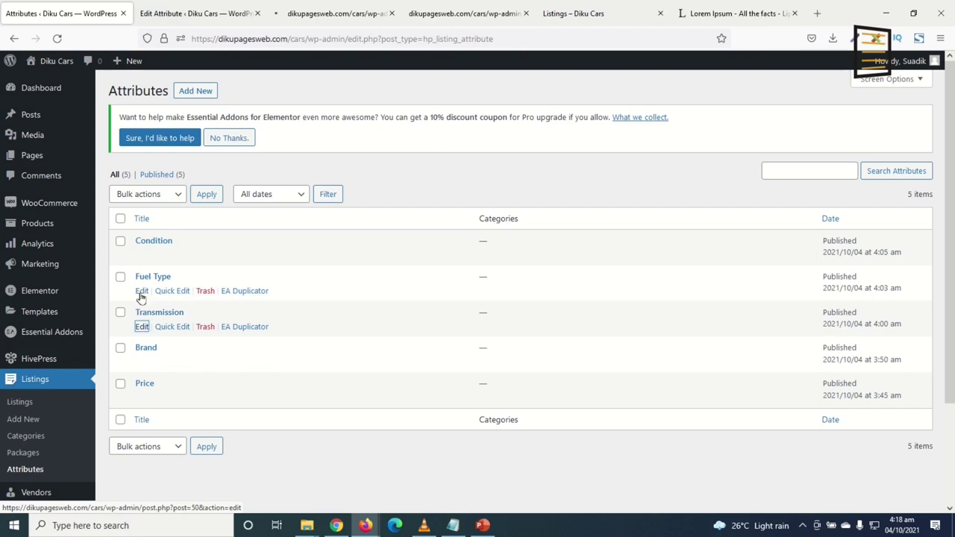
{"action": "middle_click", "coordinate": [141, 291]}
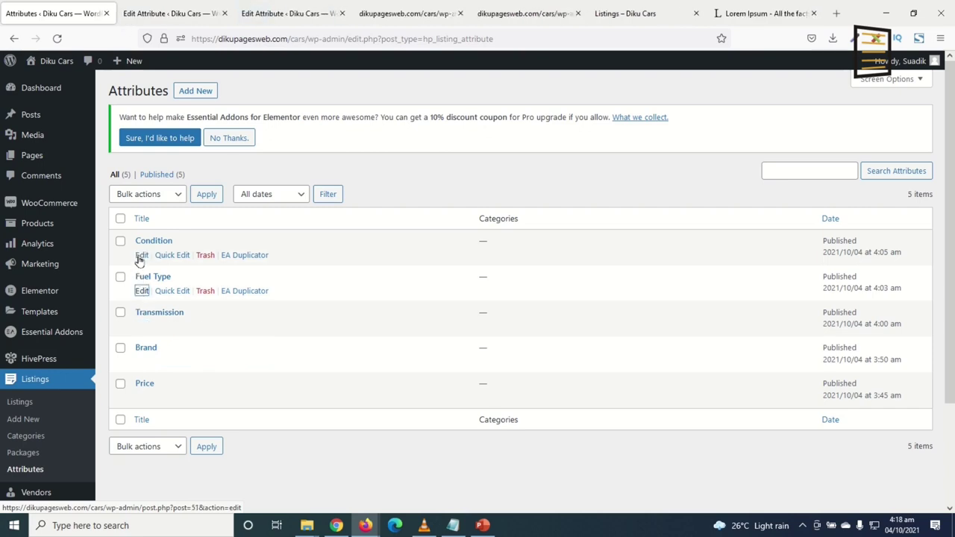
{"action": "middle_click", "coordinate": [141, 255]}
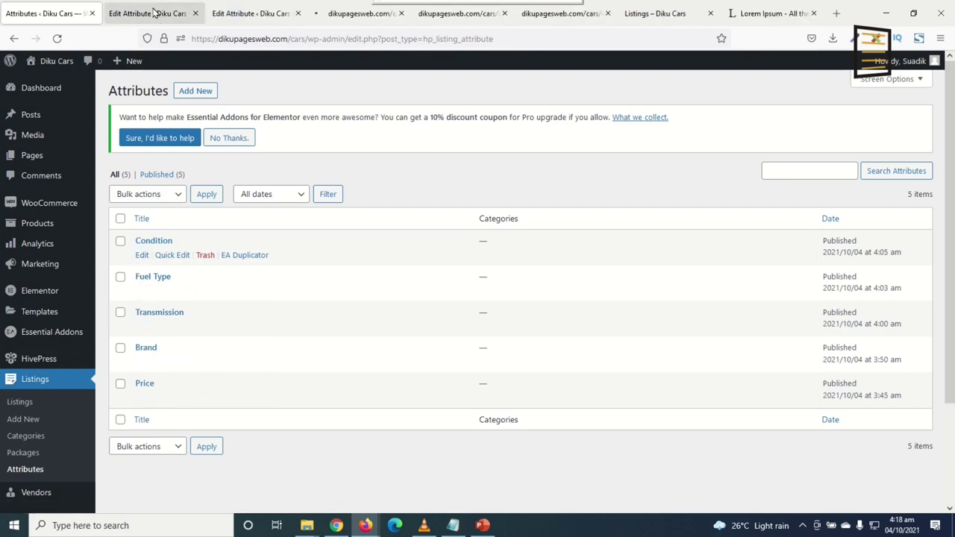
{"action": "left_click", "coordinate": [154, 12]}
{"action": "scroll", "coordinate": [311, 363], "scroll_direction": "down", "scroll_amount": 5}
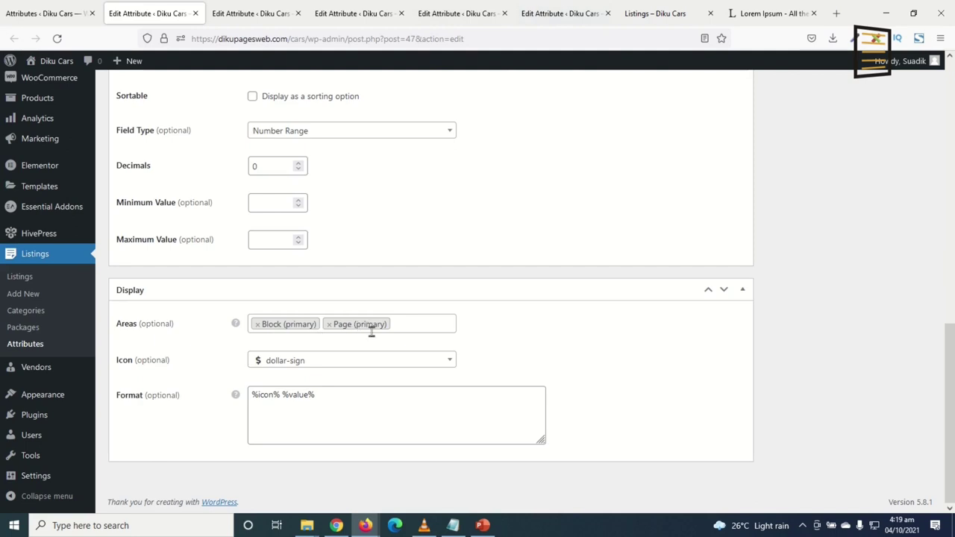
Open the Toyota Camri 2020 listing in a new tab, check its Petrol fuel type, then revisit Price's settings
{"action": "left_click", "coordinate": [658, 20]}
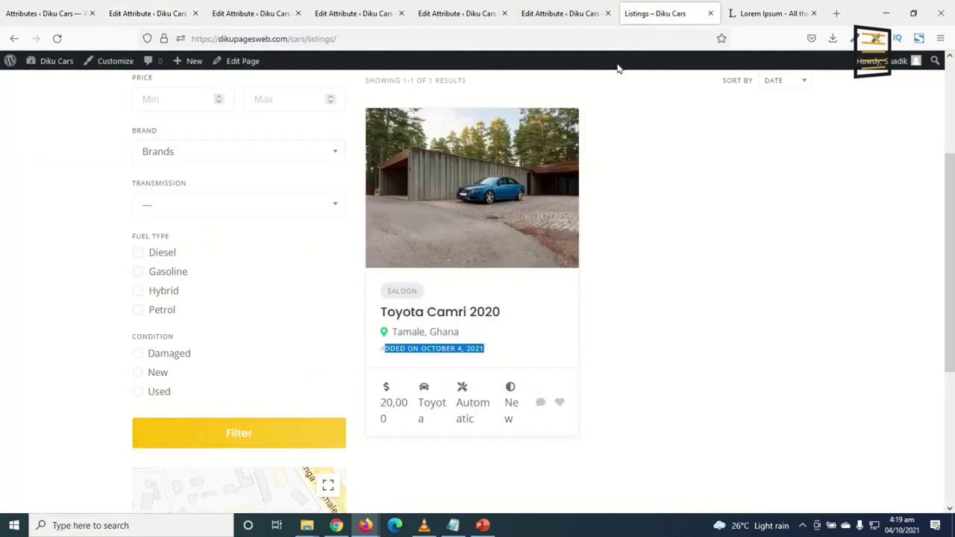
{"action": "middle_click", "coordinate": [472, 212]}
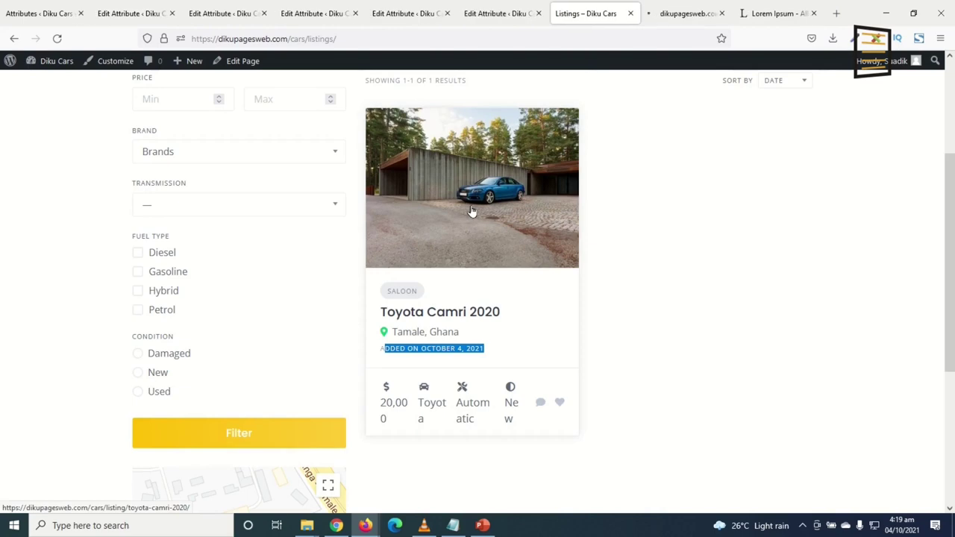
{"action": "left_click", "coordinate": [685, 14]}
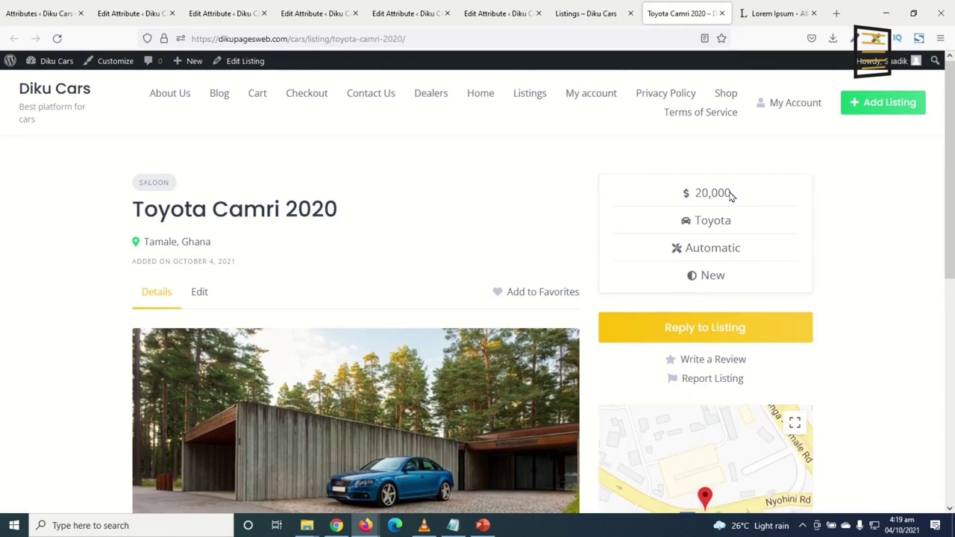
{"action": "scroll", "coordinate": [735, 200], "scroll_direction": "down", "scroll_amount": 5}
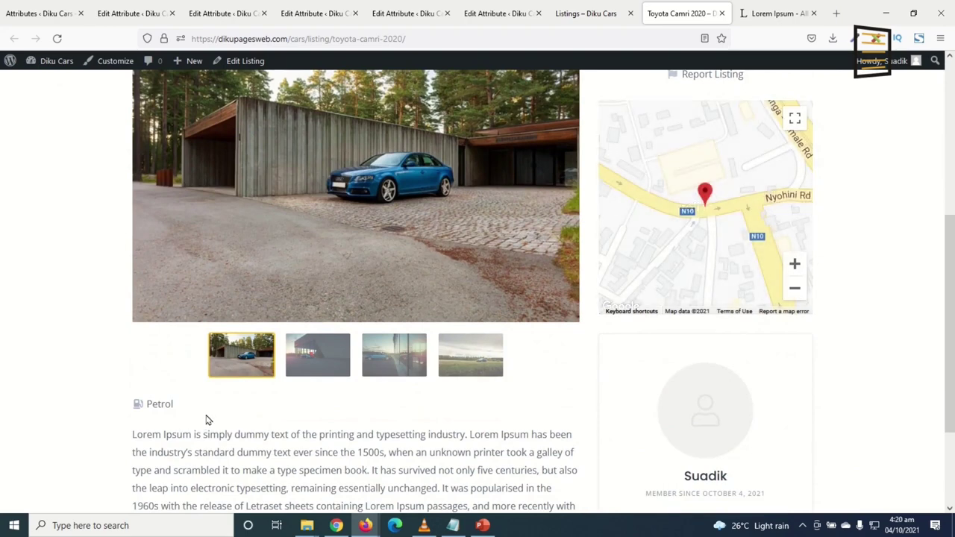
{"action": "double_click", "coordinate": [157, 404]}
{"action": "scroll", "coordinate": [418, 441], "scroll_direction": "up", "scroll_amount": 5}
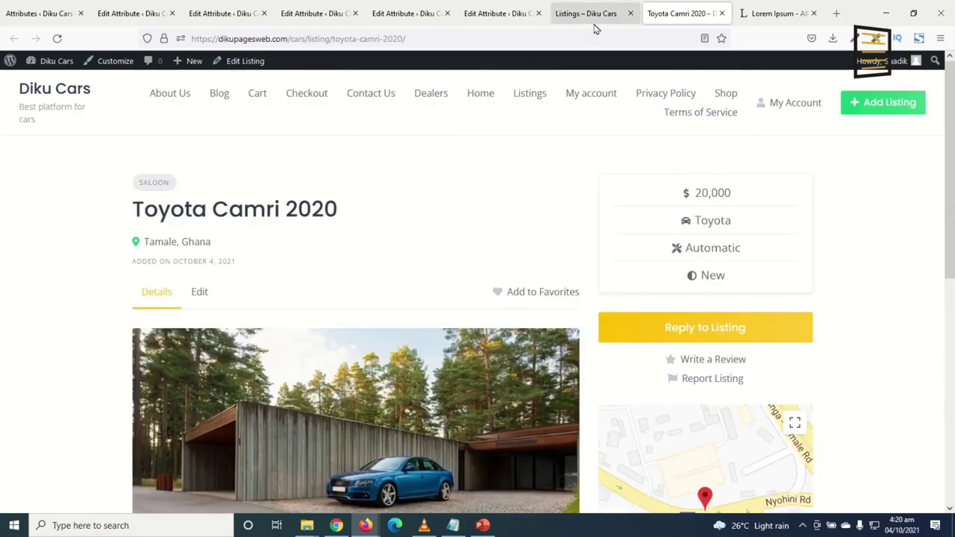
{"action": "left_click", "coordinate": [593, 21]}
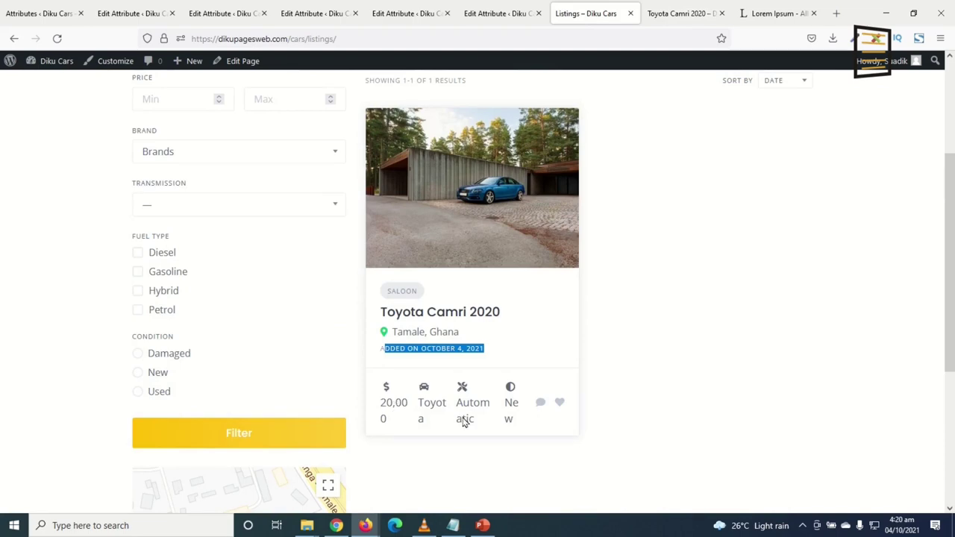
{"action": "left_click", "coordinate": [674, 15]}
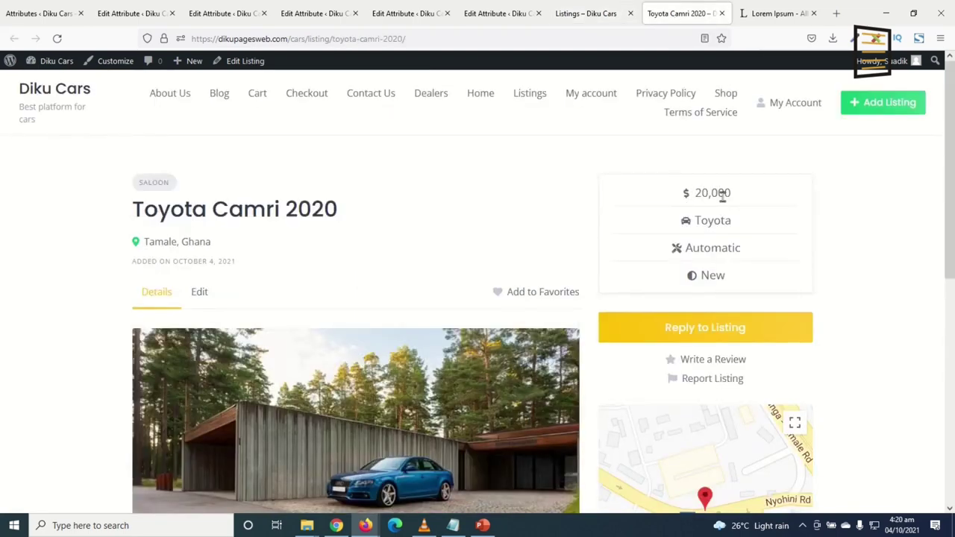
{"action": "left_click", "coordinate": [132, 15]}
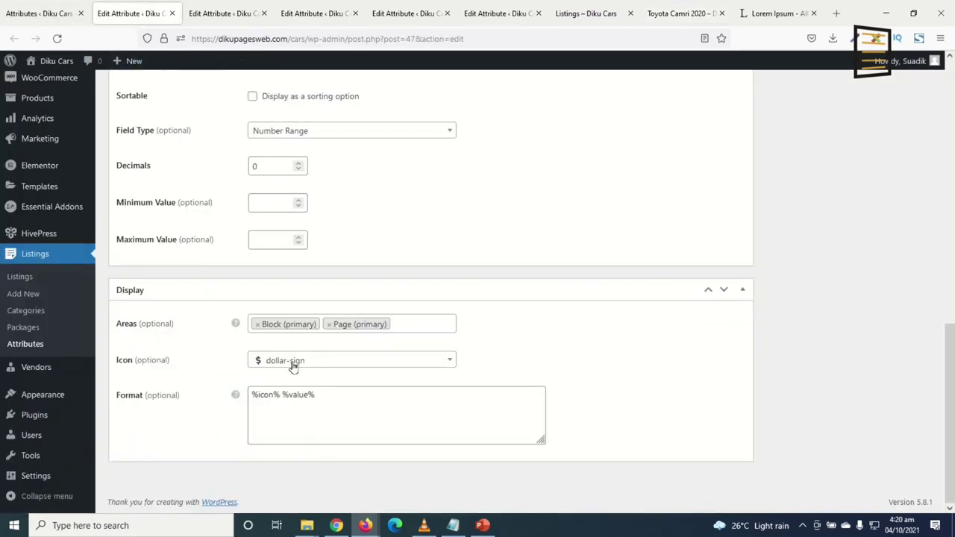
Remove Block (primary) and Page (primary) from Brand's display areas and reload the front-end pages to compare
{"action": "left_click", "coordinate": [172, 13]}
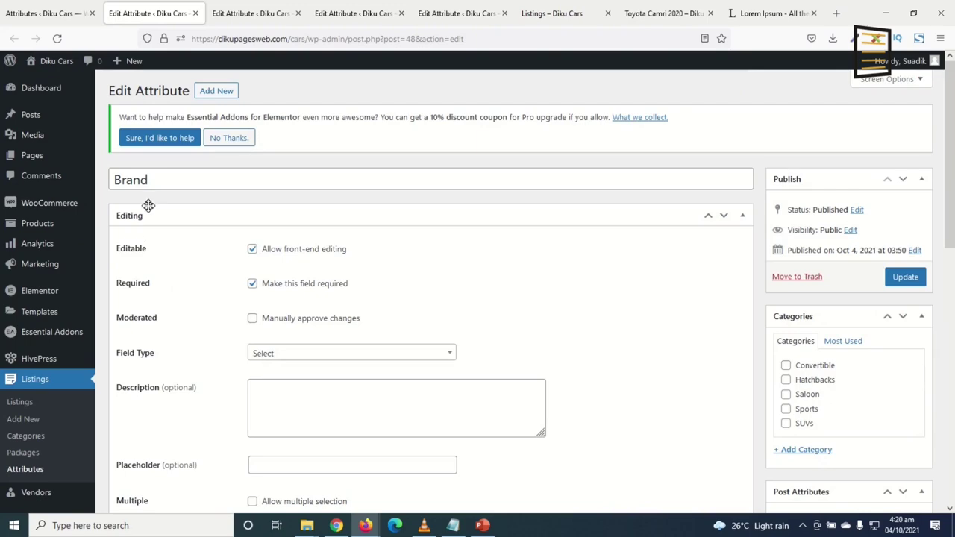
{"action": "scroll", "coordinate": [261, 291], "scroll_direction": "down", "scroll_amount": 5}
{"action": "scroll", "coordinate": [291, 300], "scroll_direction": "down", "scroll_amount": 4}
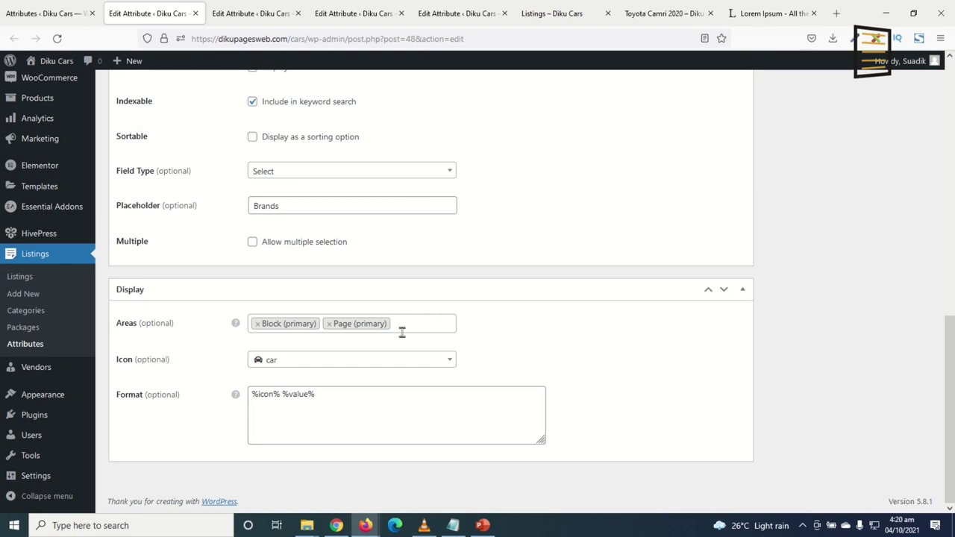
{"action": "left_click", "coordinate": [257, 328]}
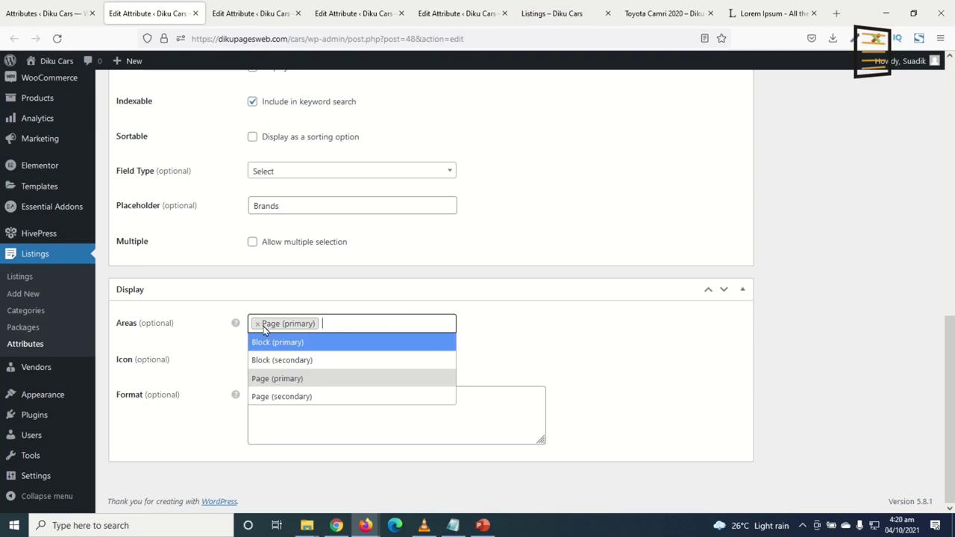
{"action": "left_click", "coordinate": [256, 324]}
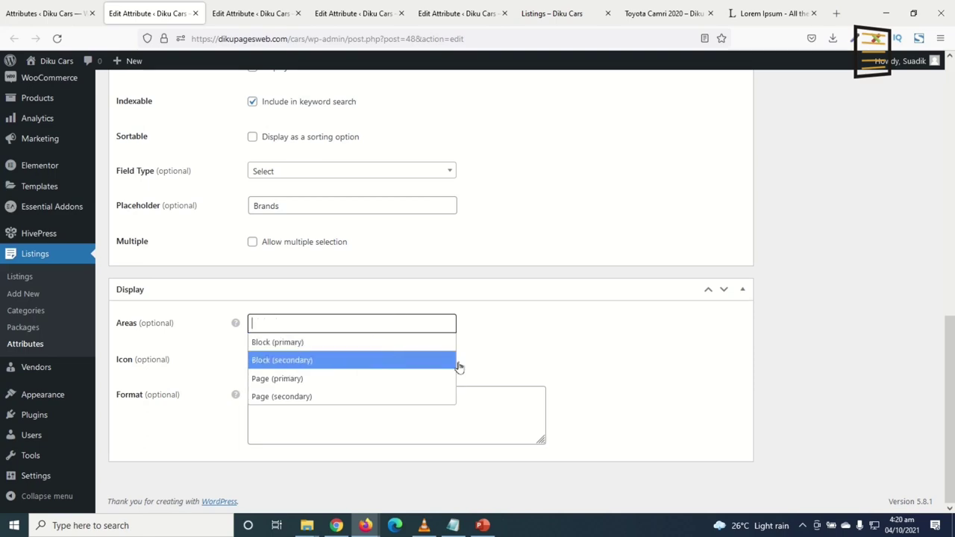
{"action": "scroll", "coordinate": [883, 307], "scroll_direction": "up", "scroll_amount": 6}
{"action": "scroll", "coordinate": [894, 291], "scroll_direction": "down", "scroll_amount": 5}
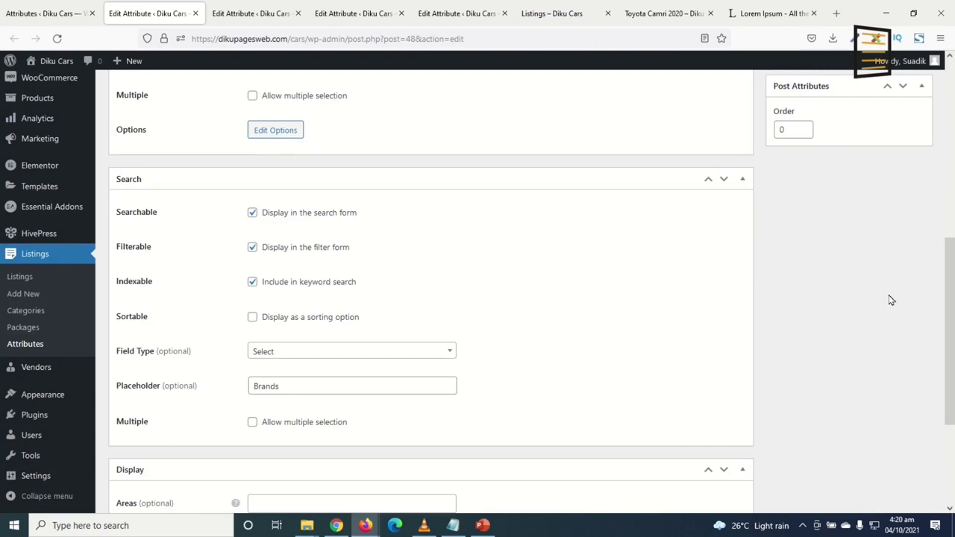
{"action": "left_click", "coordinate": [552, 14]}
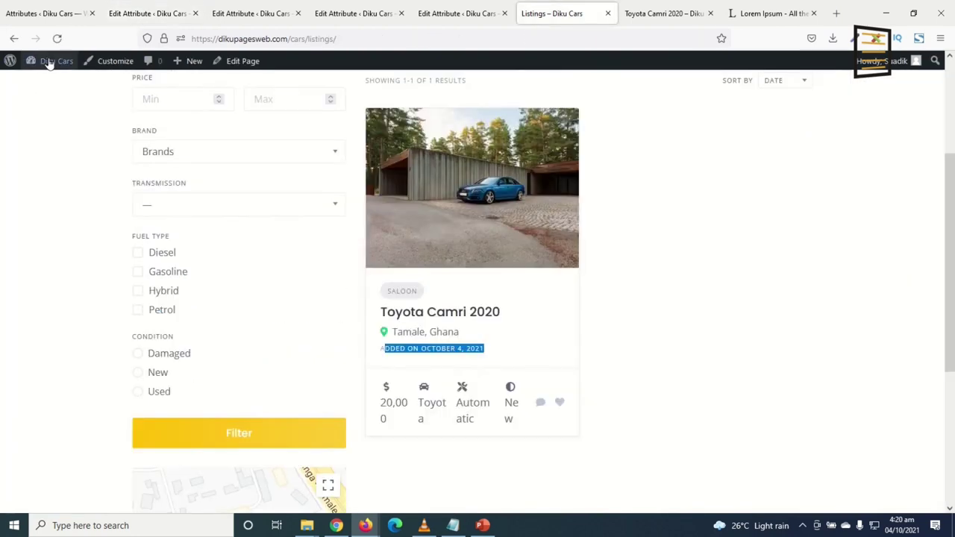
{"action": "left_click", "coordinate": [57, 39]}
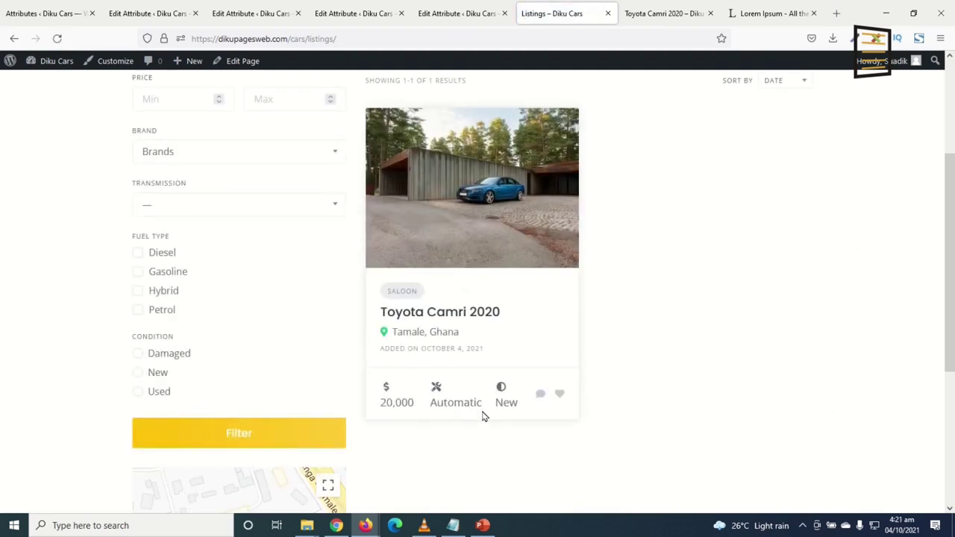
{"action": "left_click", "coordinate": [659, 18]}
{"action": "left_click", "coordinate": [57, 38]}
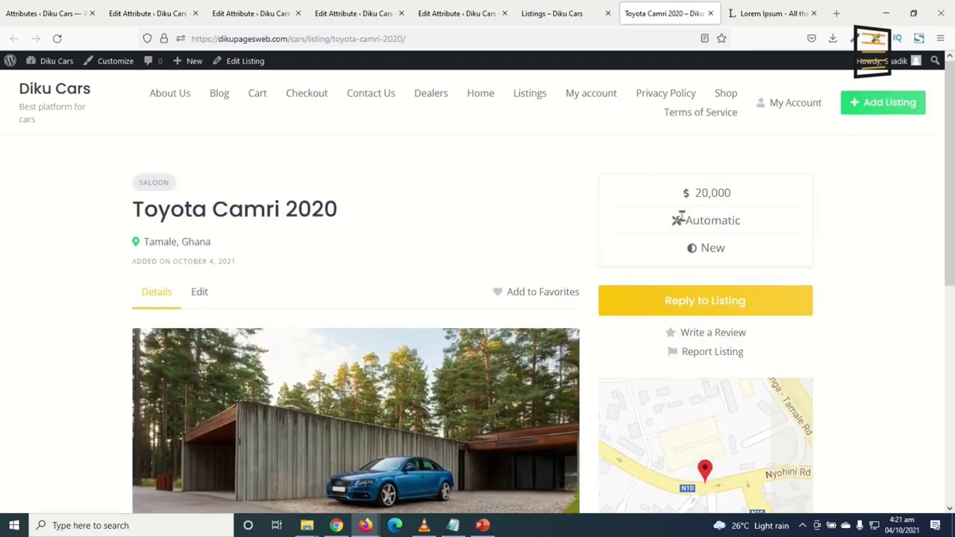
Add Block (secondary) and Page (secondary) to Brand's display areas and update the attribute
{"action": "left_click", "coordinate": [137, 17]}
{"action": "scroll", "coordinate": [386, 412], "scroll_direction": "down", "scroll_amount": 10}
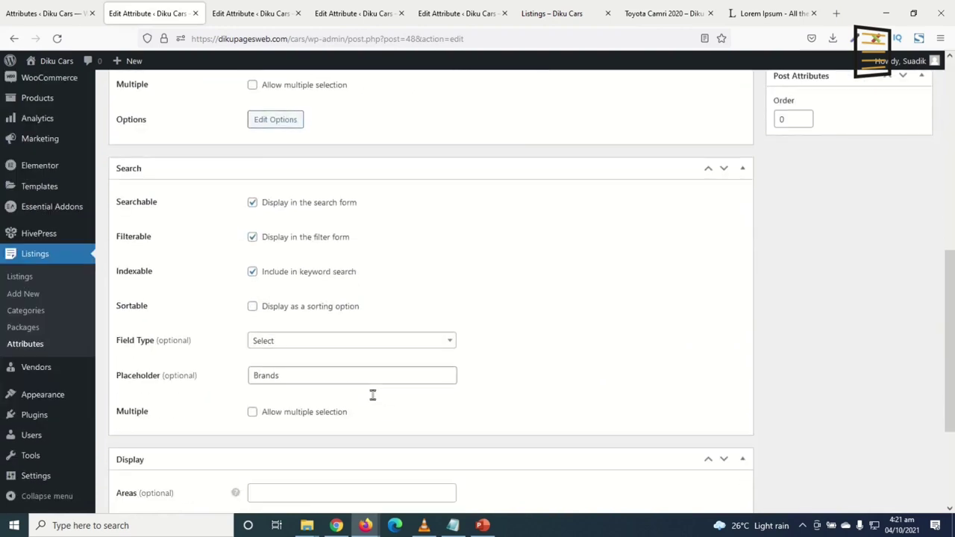
{"action": "left_click", "coordinate": [269, 323]}
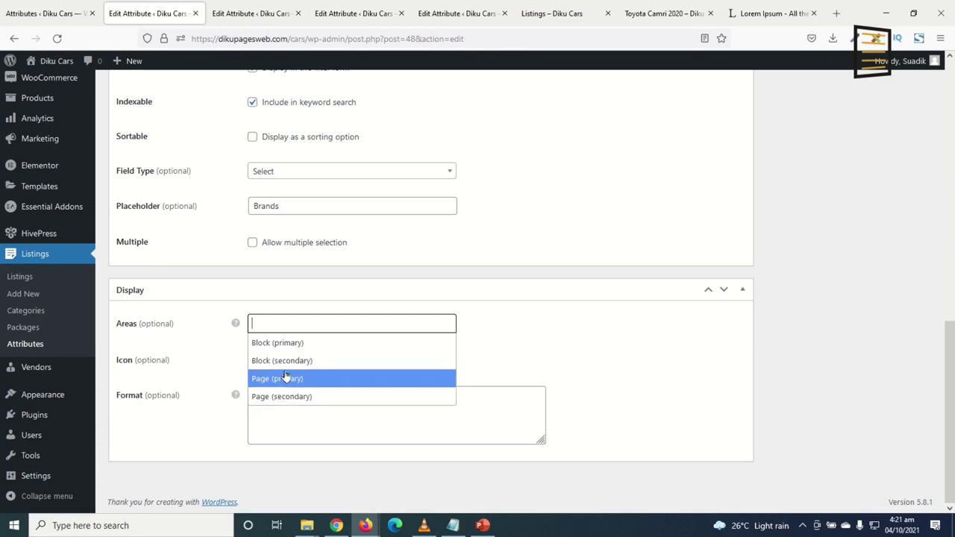
{"action": "left_click", "coordinate": [283, 363]}
{"action": "left_click", "coordinate": [345, 325]}
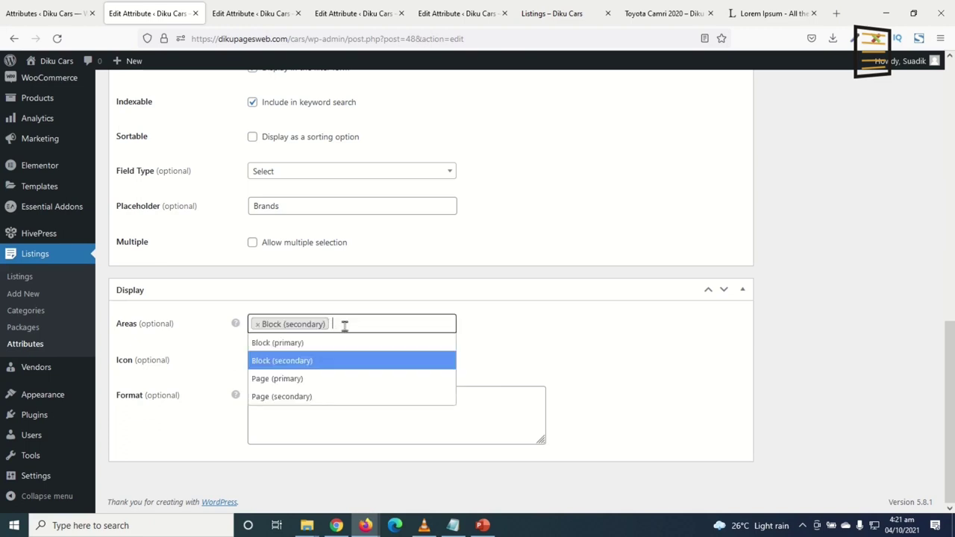
{"action": "left_click", "coordinate": [305, 398]}
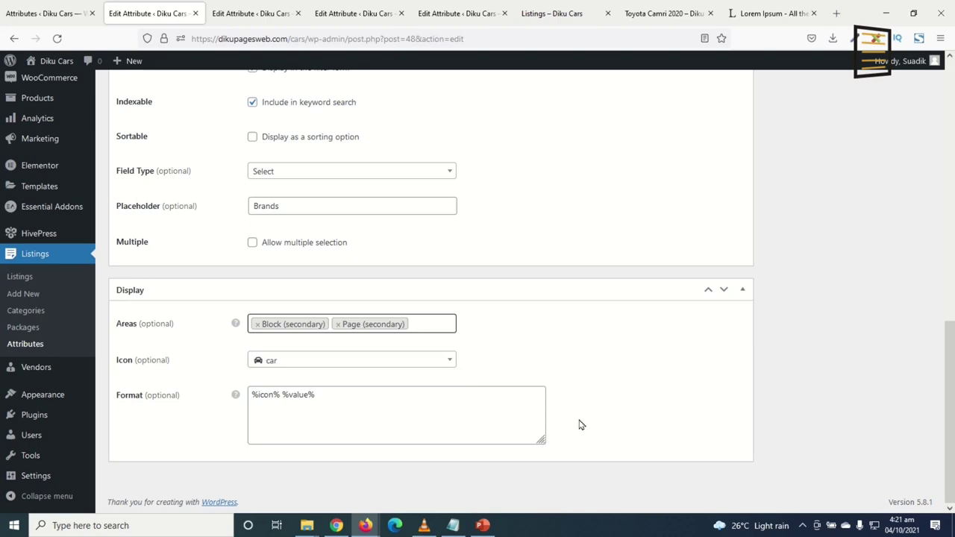
{"action": "scroll", "coordinate": [888, 321], "scroll_direction": "up", "scroll_amount": 8}
{"action": "left_click", "coordinate": [904, 120]}
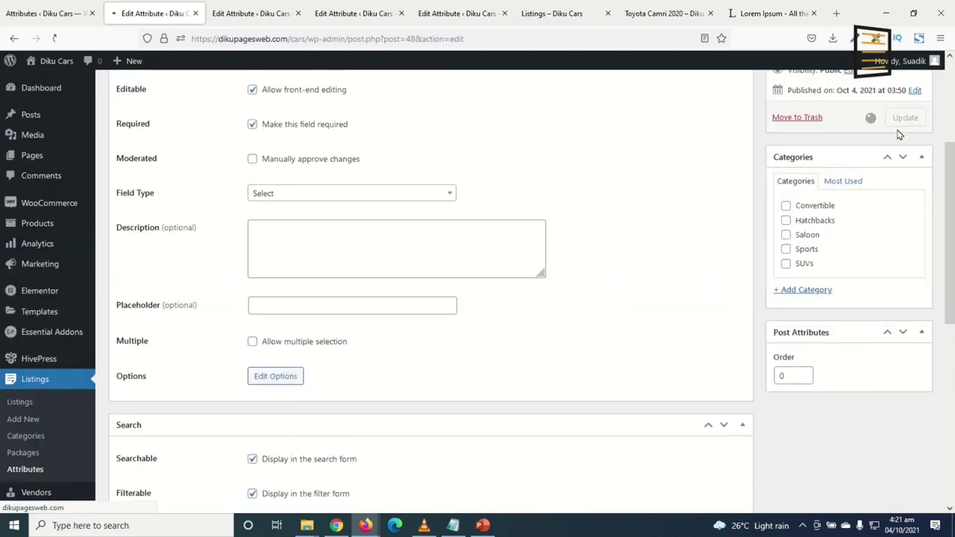
Reload the listings page to show the Toyota brand on the Camri 2020 card
{"action": "left_click", "coordinate": [655, 15]}
{"action": "left_click", "coordinate": [586, 19]}
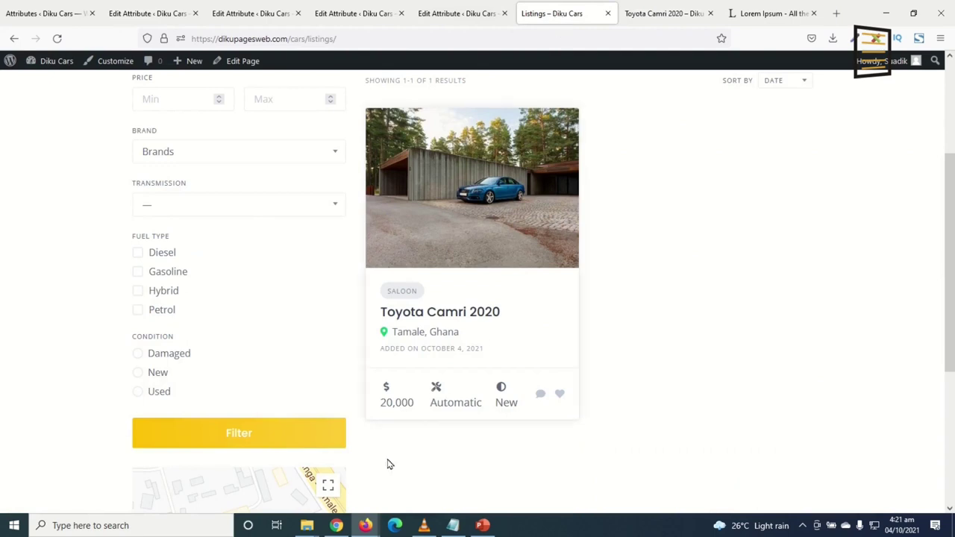
{"action": "left_click_drag", "start_coordinate": [394, 347], "coordinate": [437, 354]}
{"action": "left_click", "coordinate": [56, 38]}
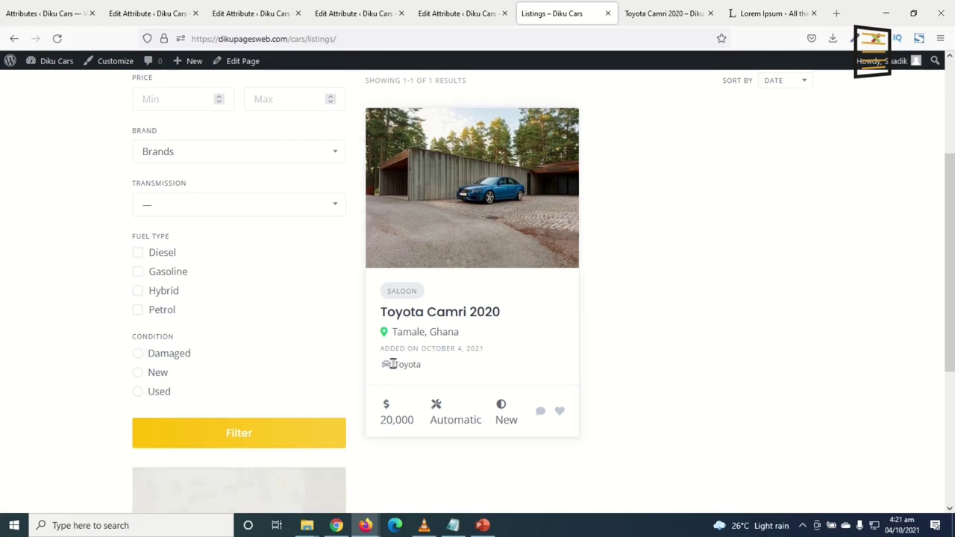
Reload the Toyota Camri 2020 page, highlight its new Toyota brand line, then return to Brand's settings
{"action": "left_click", "coordinate": [672, 15]}
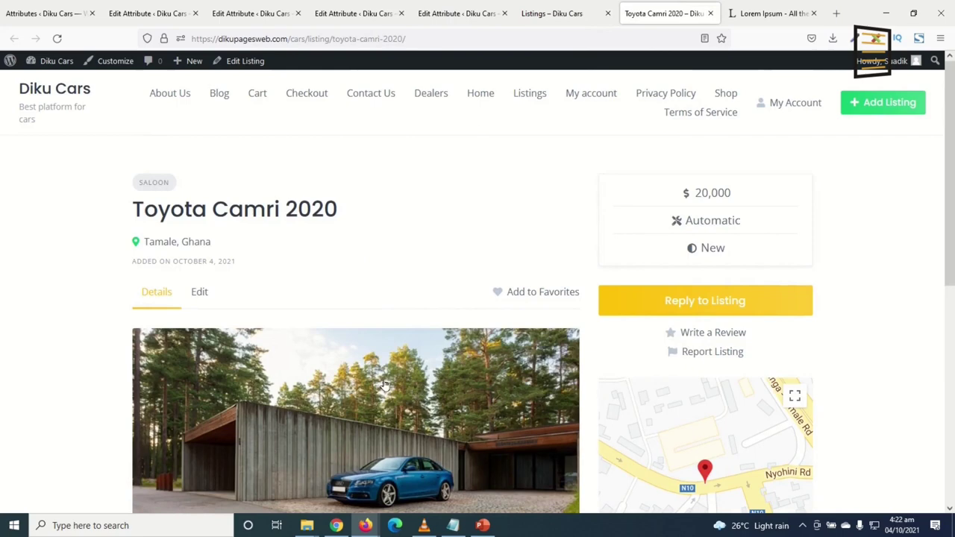
{"action": "left_click", "coordinate": [57, 38]}
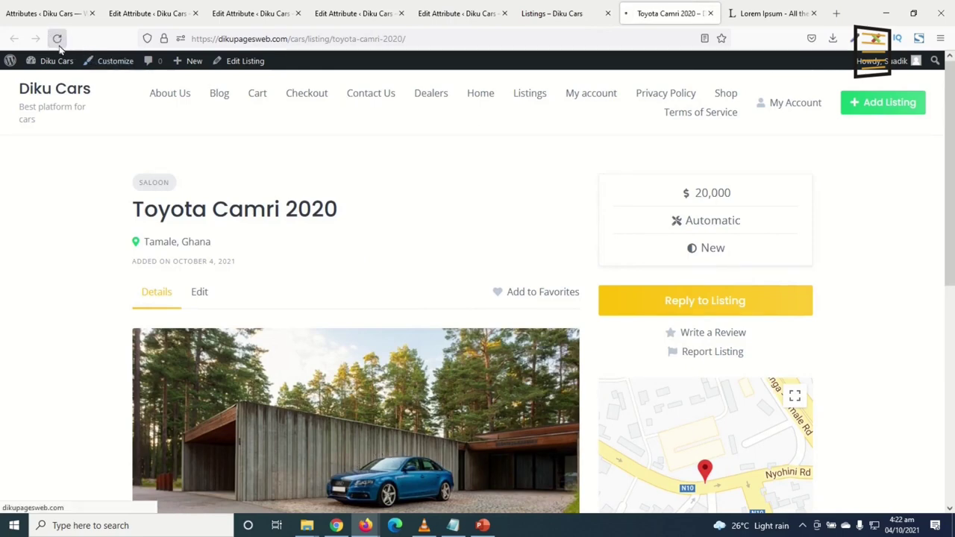
{"action": "scroll", "coordinate": [237, 389], "scroll_direction": "down", "scroll_amount": 3}
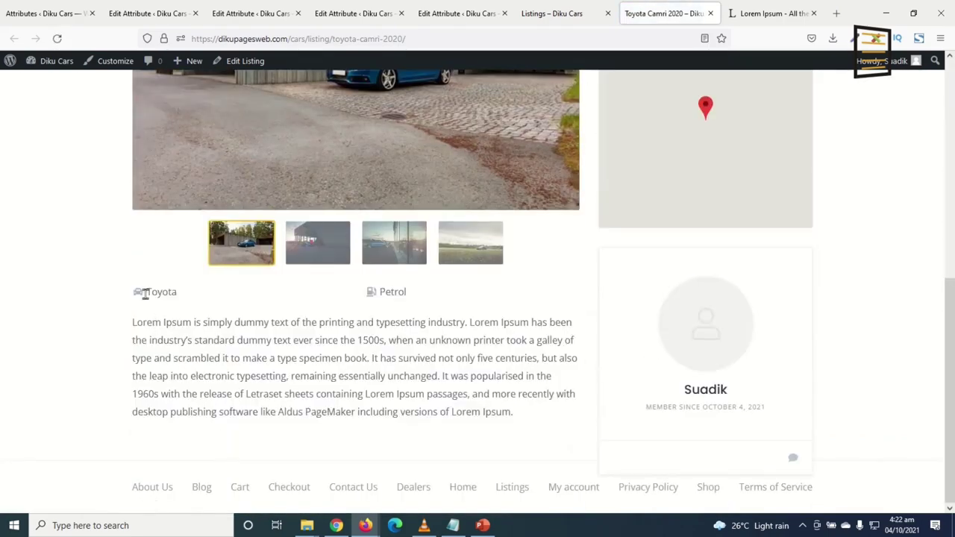
{"action": "double_click", "coordinate": [160, 292]}
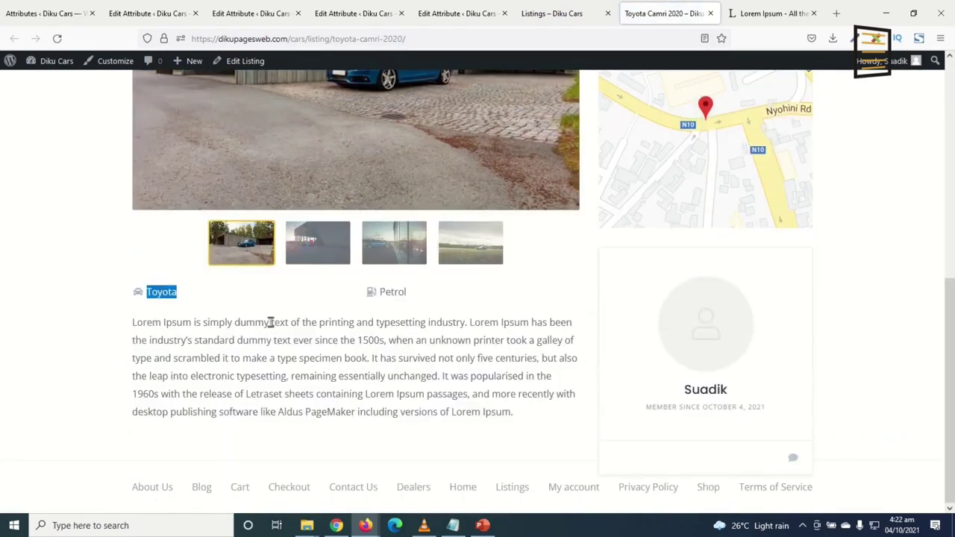
{"action": "scroll", "coordinate": [336, 336], "scroll_direction": "up", "scroll_amount": 5}
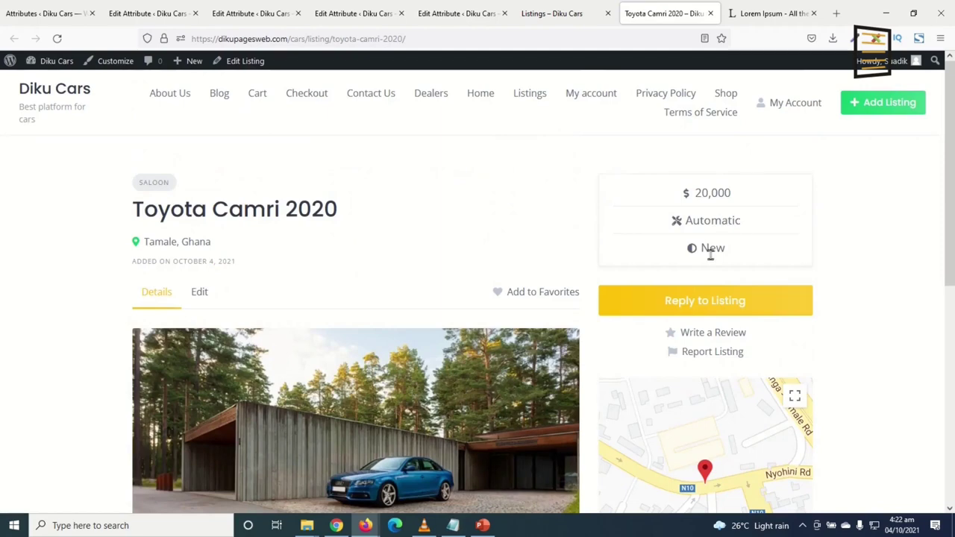
{"action": "scroll", "coordinate": [713, 247], "scroll_direction": "down", "scroll_amount": 3}
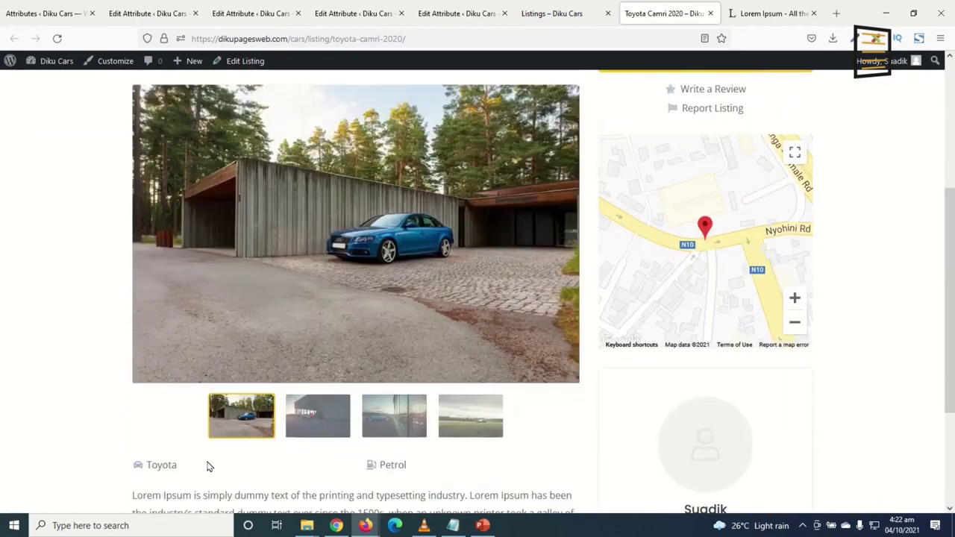
{"action": "left_click", "coordinate": [551, 13]}
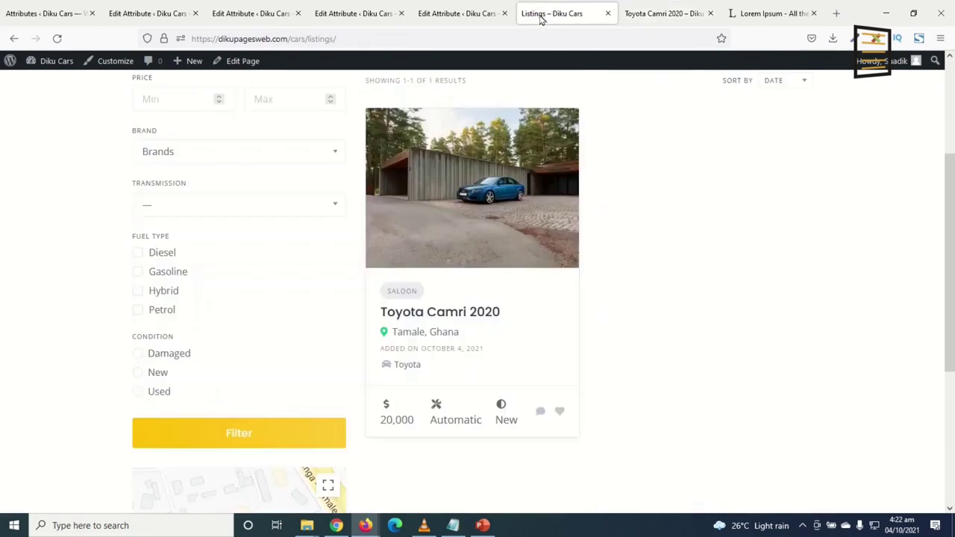
{"action": "key", "text": "ctrl+Tab"}
{"action": "left_click", "coordinate": [551, 13]}
{"action": "left_click", "coordinate": [163, 14]}
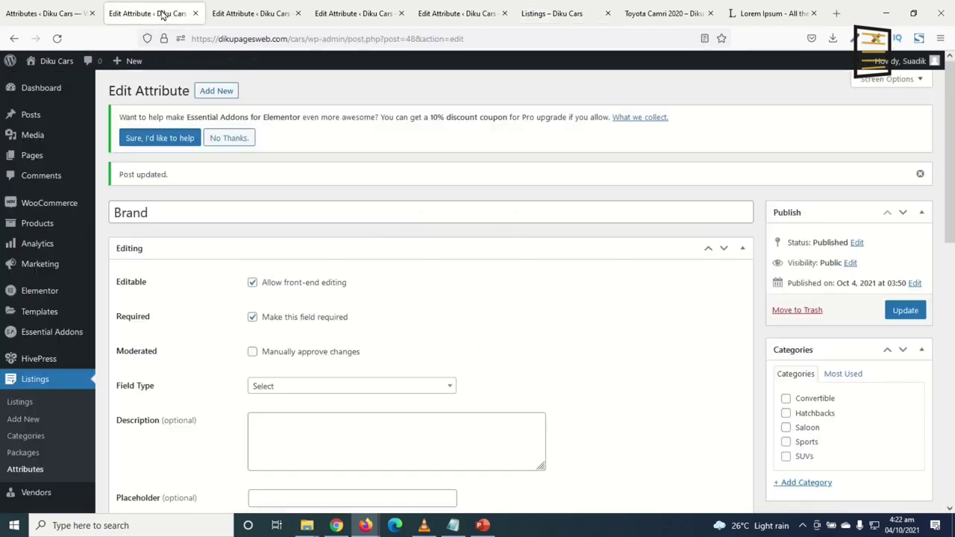
Switch the Transmission attribute's display areas from primary to Block and Page (secondary), then save
{"action": "left_click", "coordinate": [195, 13]}
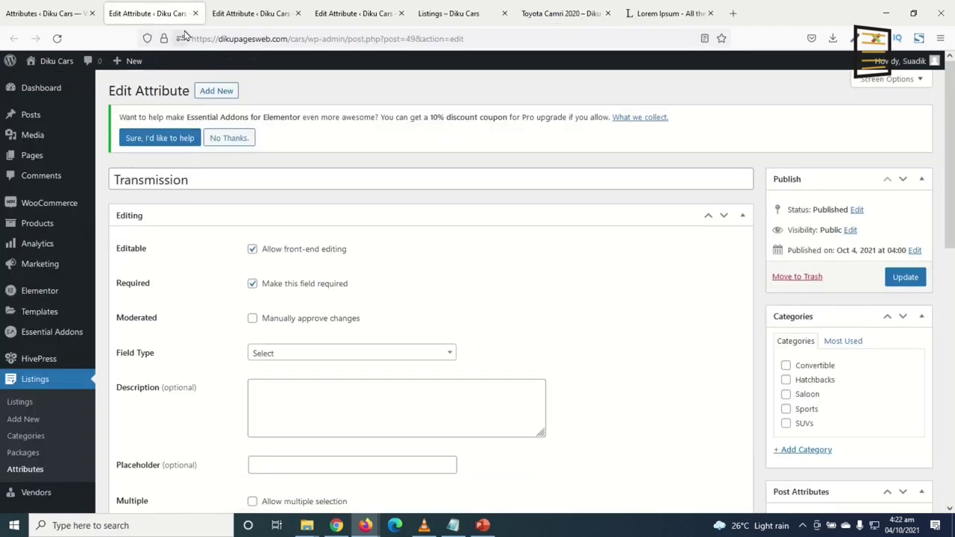
{"action": "scroll", "coordinate": [352, 303], "scroll_direction": "down", "scroll_amount": 8}
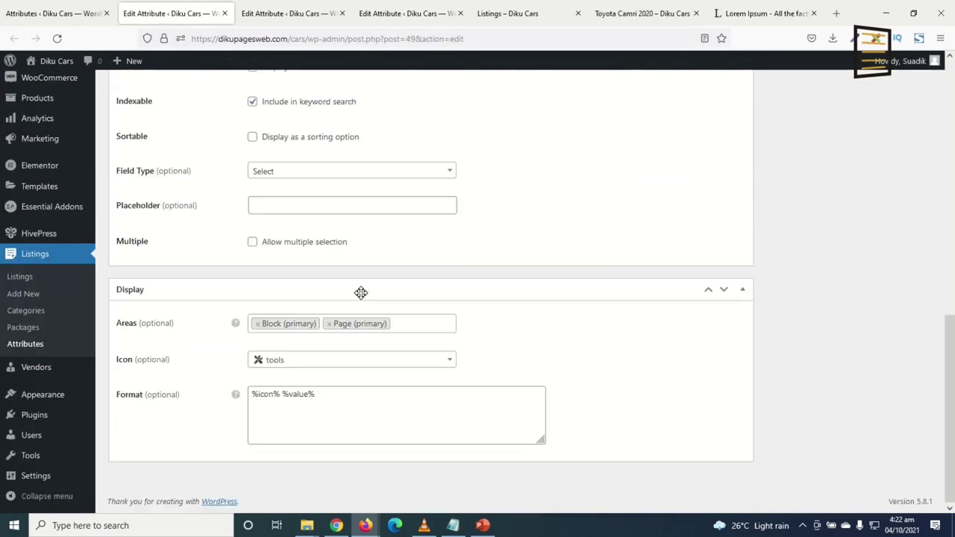
{"action": "left_click", "coordinate": [257, 324]}
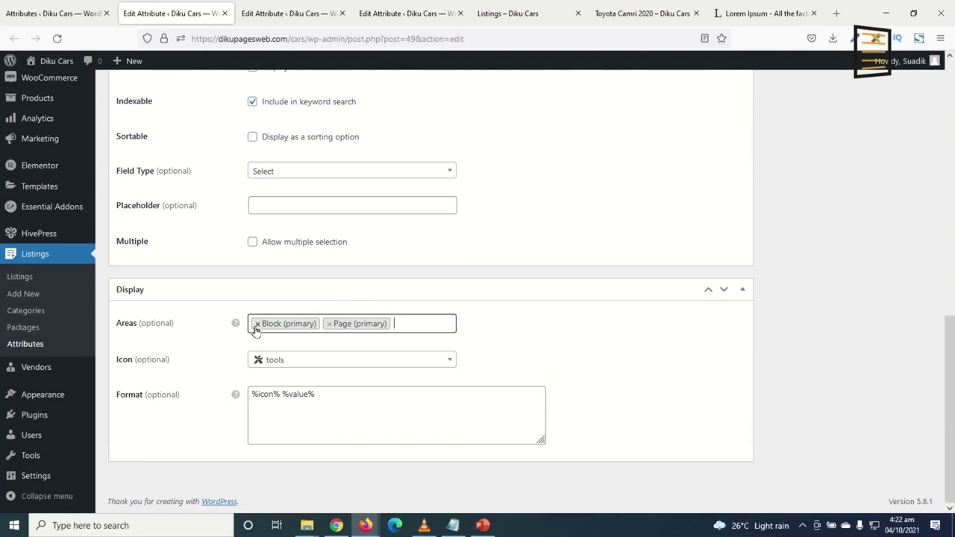
{"action": "left_click", "coordinate": [254, 324]}
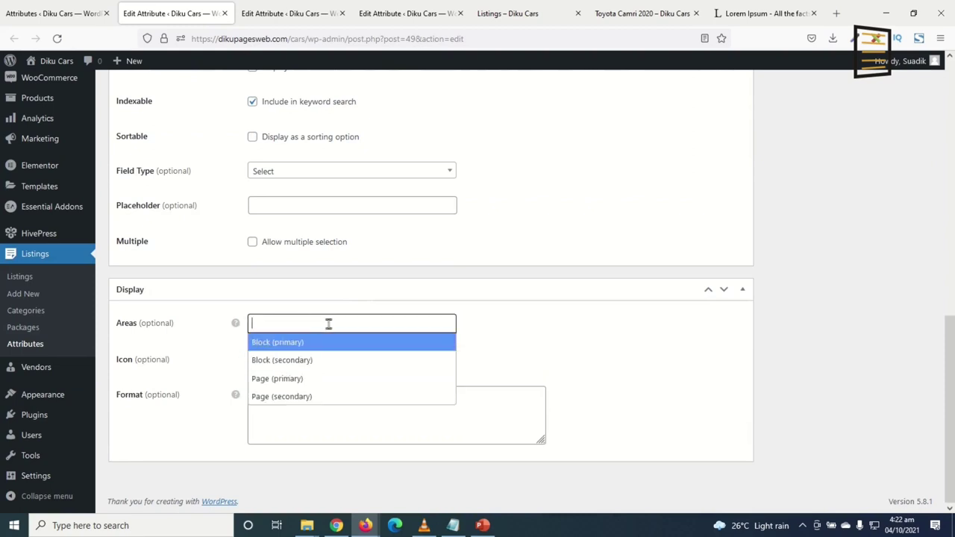
{"action": "left_click", "coordinate": [319, 361]}
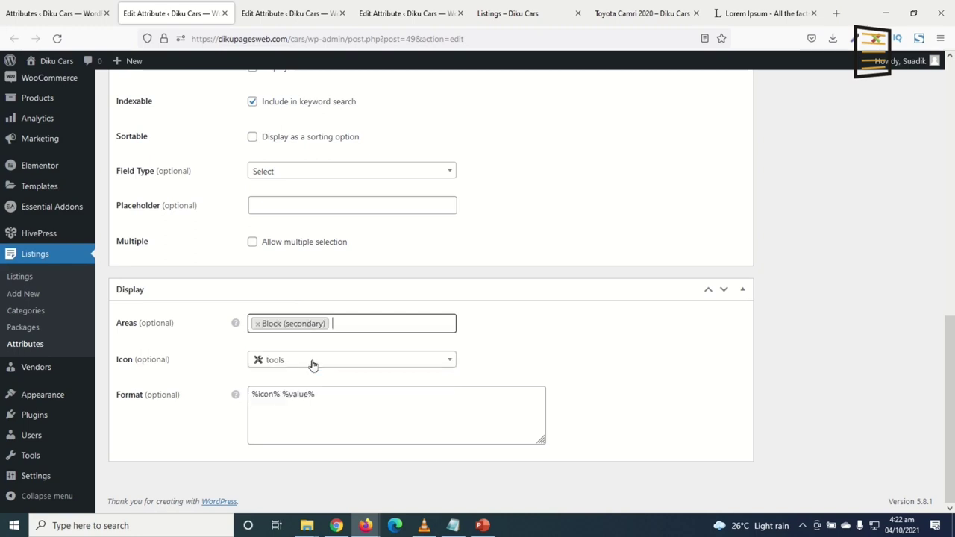
{"action": "left_click", "coordinate": [371, 325]}
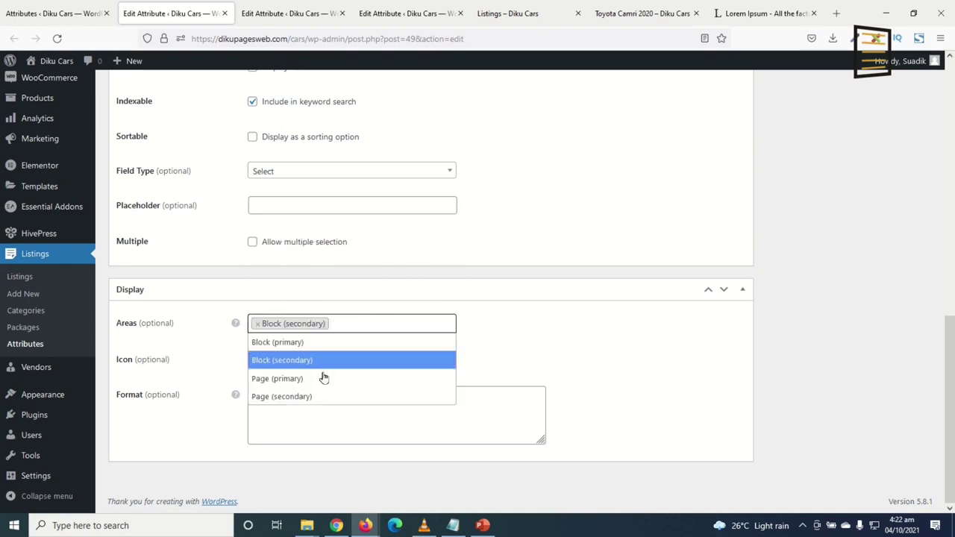
{"action": "left_click", "coordinate": [306, 397]}
{"action": "scroll", "coordinate": [692, 296], "scroll_direction": "up", "scroll_amount": 5}
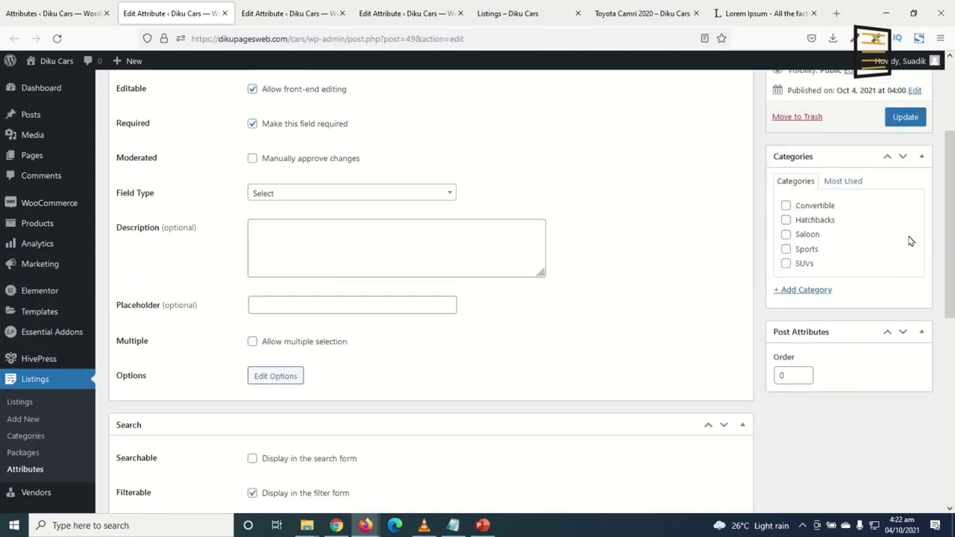
{"action": "left_click", "coordinate": [906, 117]}
Add Block (secondary) and Page (secondary) display areas to the Fuel Type attribute and save
{"action": "left_click", "coordinate": [286, 14]}
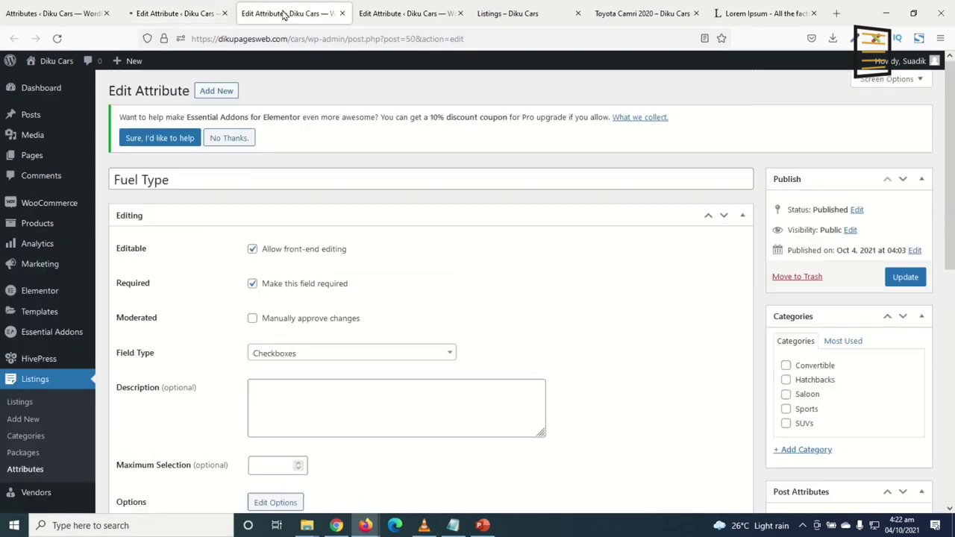
{"action": "scroll", "coordinate": [358, 291], "scroll_direction": "down", "scroll_amount": 6}
{"action": "left_click", "coordinate": [332, 324]}
{"action": "left_click", "coordinate": [312, 361]}
{"action": "left_click", "coordinate": [358, 328]}
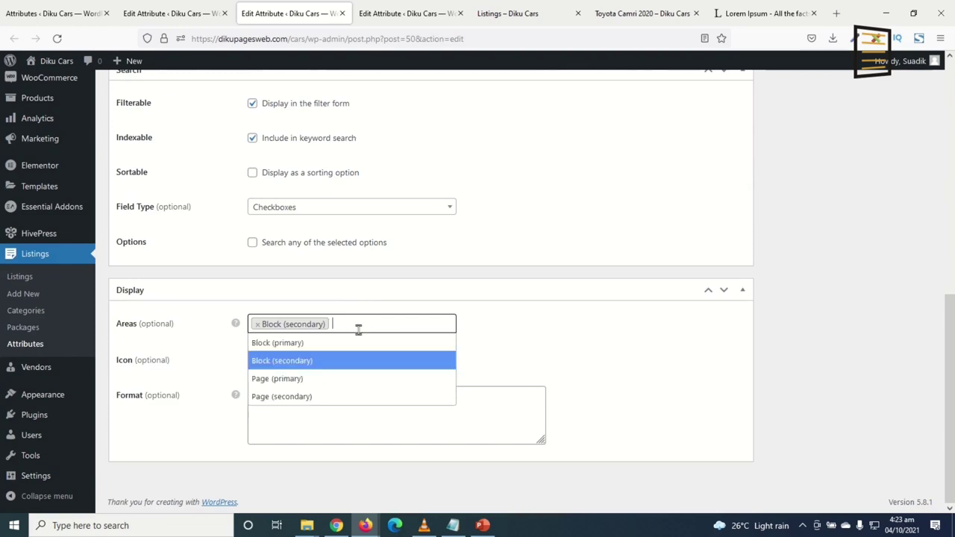
{"action": "left_click", "coordinate": [319, 396]}
{"action": "scroll", "coordinate": [874, 241], "scroll_direction": "up", "scroll_amount": 5}
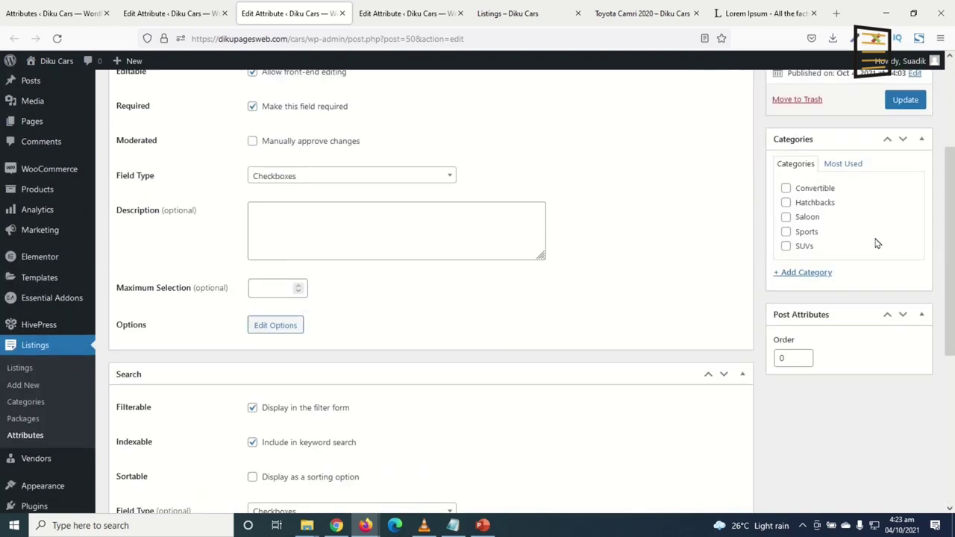
{"action": "left_click", "coordinate": [905, 100]}
Replace Condition's primary display areas with Block and Page (secondary), save, and go to Listings
{"action": "left_click", "coordinate": [396, 18]}
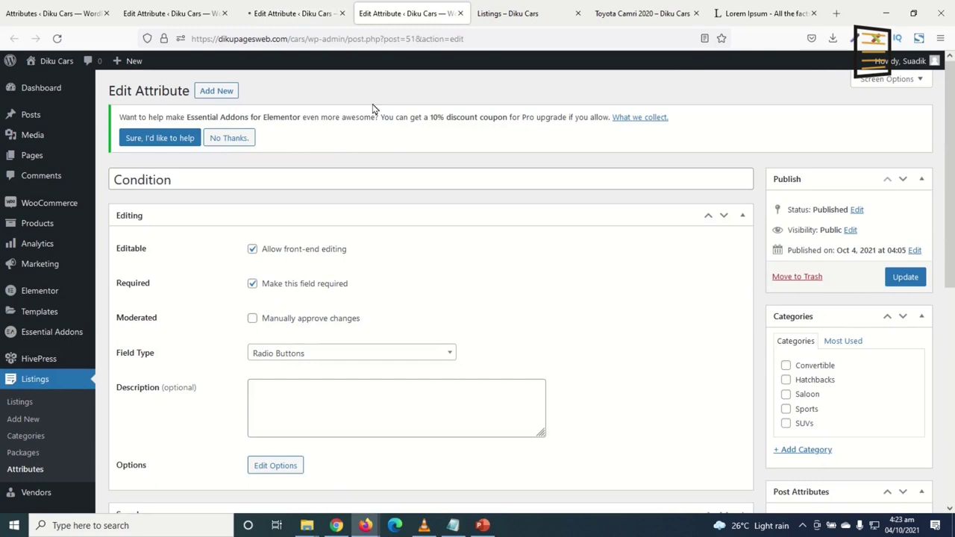
{"action": "scroll", "coordinate": [340, 352], "scroll_direction": "down", "scroll_amount": 5}
{"action": "left_click", "coordinate": [326, 324]}
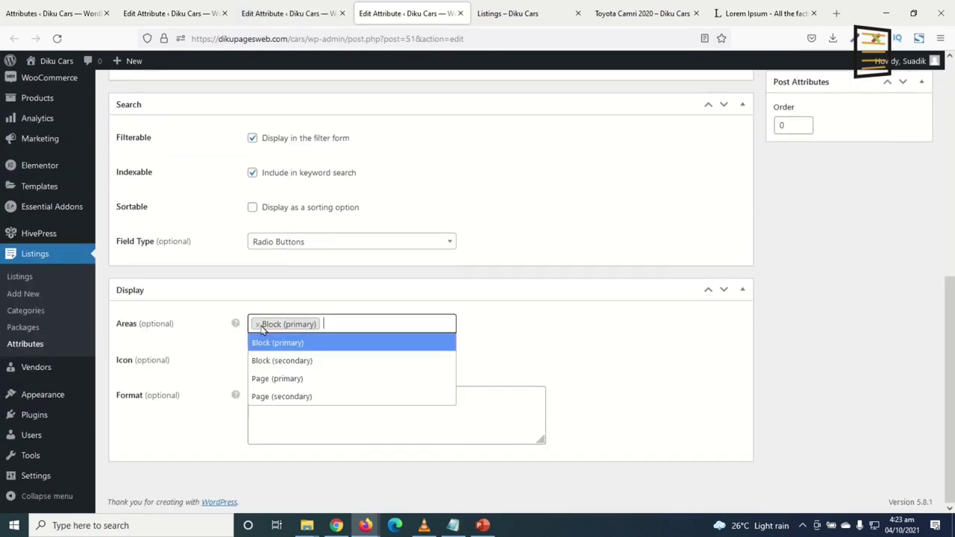
{"action": "left_click", "coordinate": [259, 329]}
{"action": "left_click", "coordinate": [257, 326]}
{"action": "left_click", "coordinate": [277, 329]}
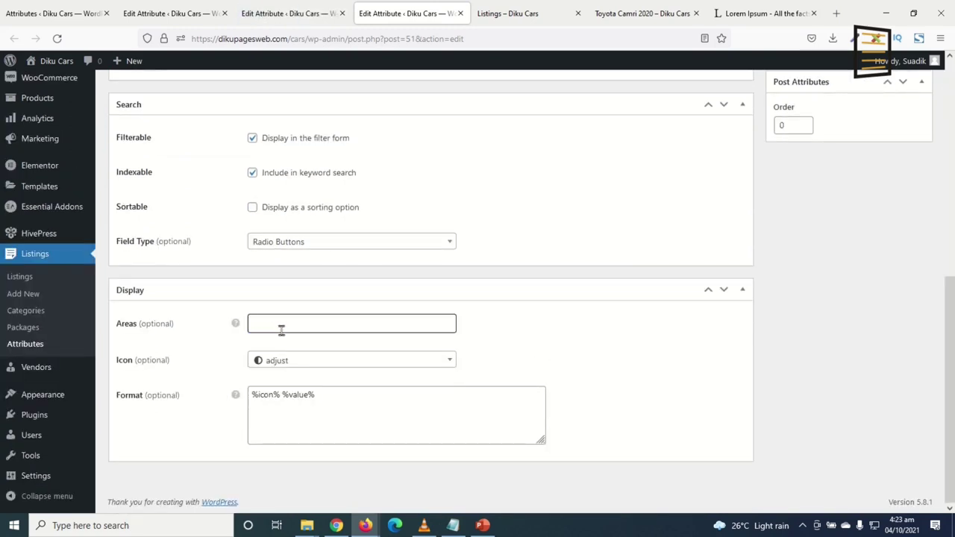
{"action": "left_click", "coordinate": [281, 330]}
{"action": "left_click", "coordinate": [302, 361]}
{"action": "left_click", "coordinate": [339, 325]}
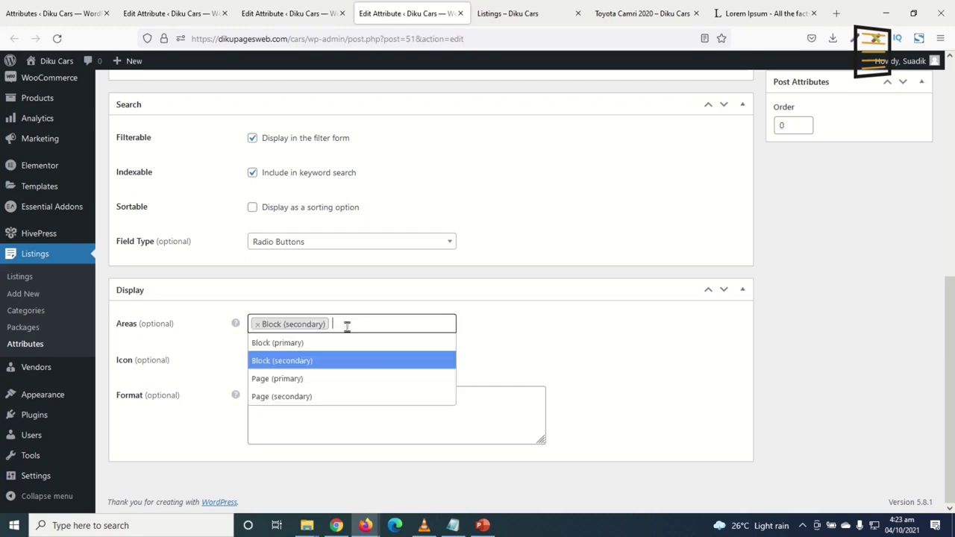
{"action": "left_click", "coordinate": [297, 398]}
{"action": "scroll", "coordinate": [911, 216], "scroll_direction": "up", "scroll_amount": 10}
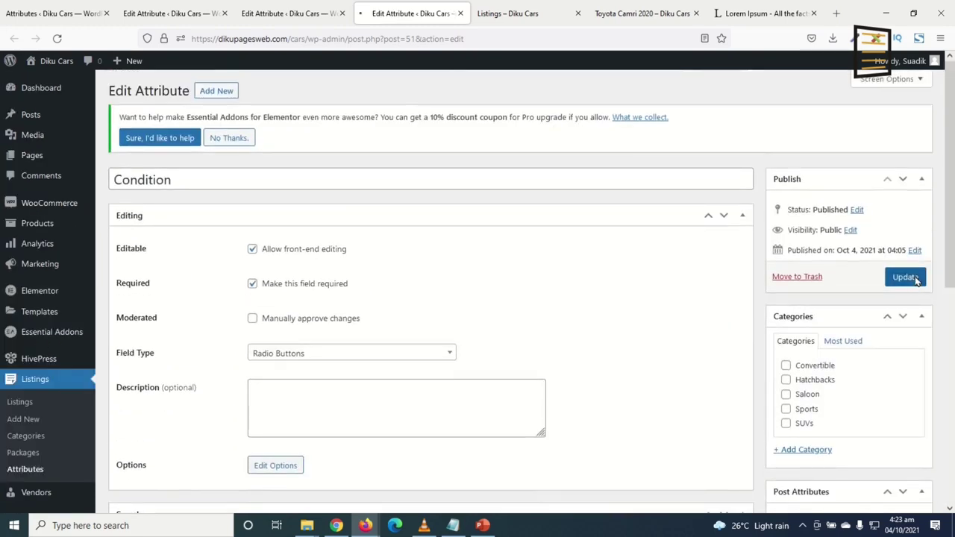
{"action": "left_click", "coordinate": [914, 279]}
{"action": "left_click", "coordinate": [508, 15]}
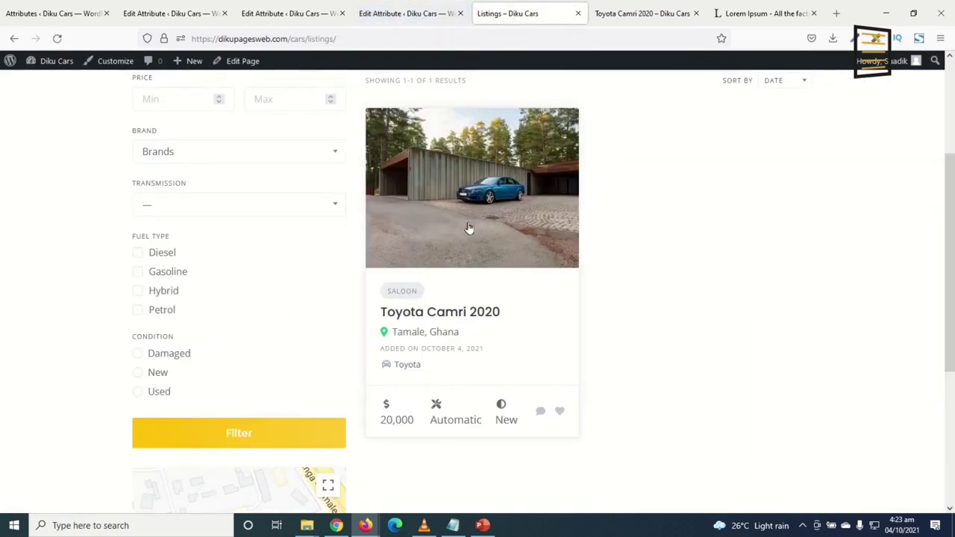
Reload the Listings page and the Toyota Camri 2020 listing to check the updated attributes
{"action": "left_click", "coordinate": [203, 436]}
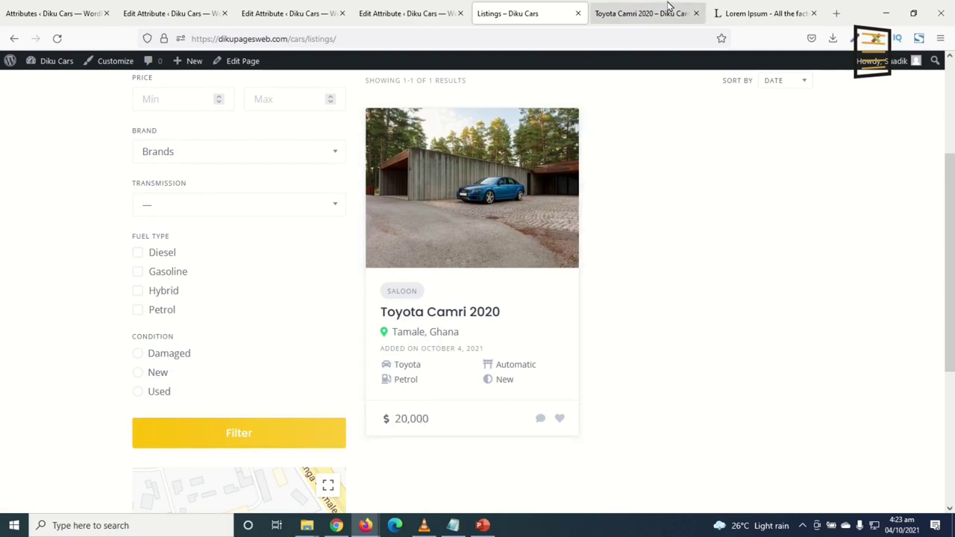
{"action": "left_click", "coordinate": [644, 18]}
{"action": "scroll", "coordinate": [530, 296], "scroll_direction": "up", "scroll_amount": 5}
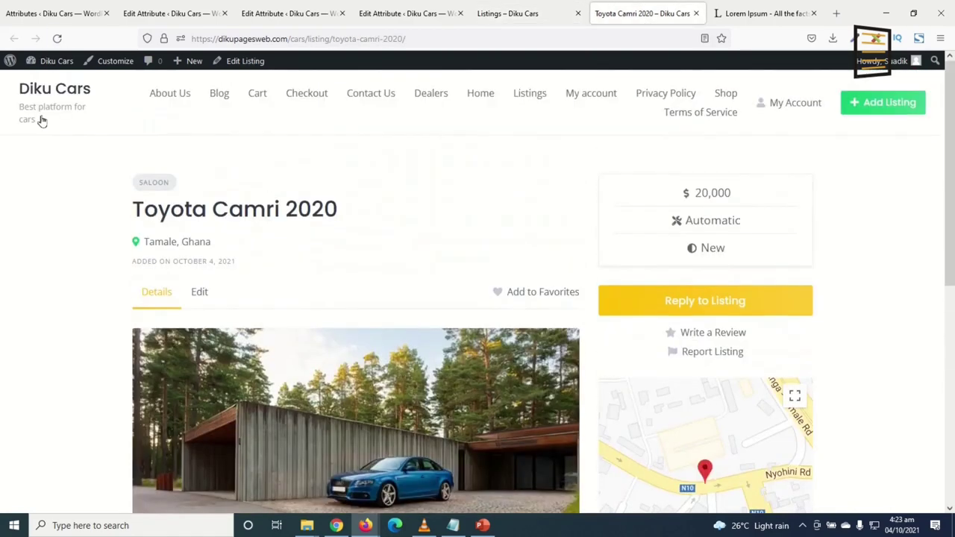
{"action": "left_click", "coordinate": [56, 38]}
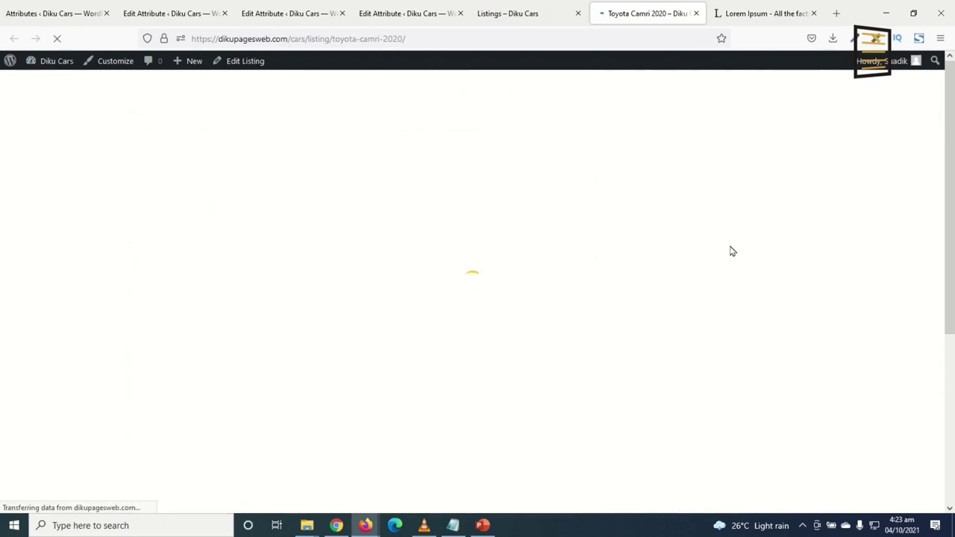
{"action": "scroll", "coordinate": [515, 302], "scroll_direction": "down", "scroll_amount": 6}
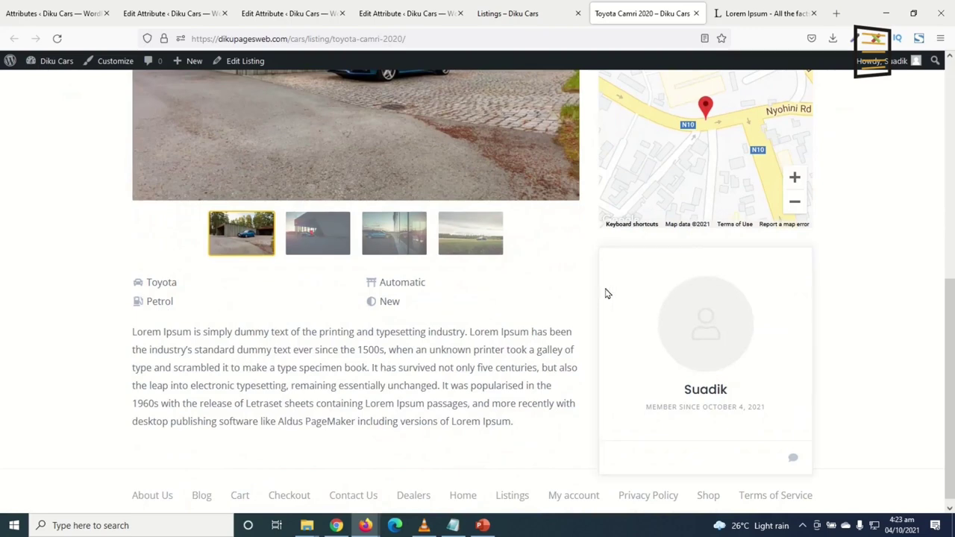
{"action": "scroll", "coordinate": [543, 368], "scroll_direction": "up", "scroll_amount": 6}
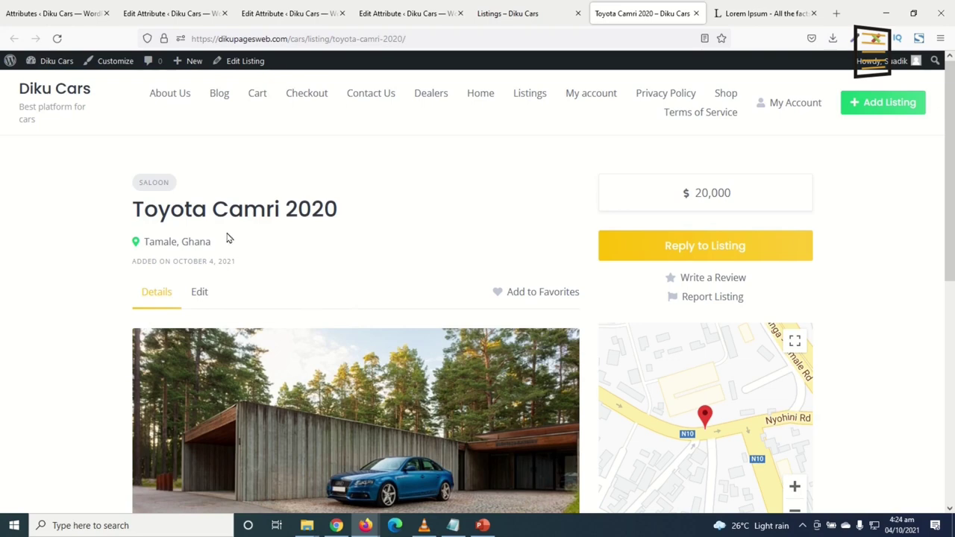
Open a new private browsing window and select the listing's web address
{"action": "left_click", "coordinate": [939, 40]}
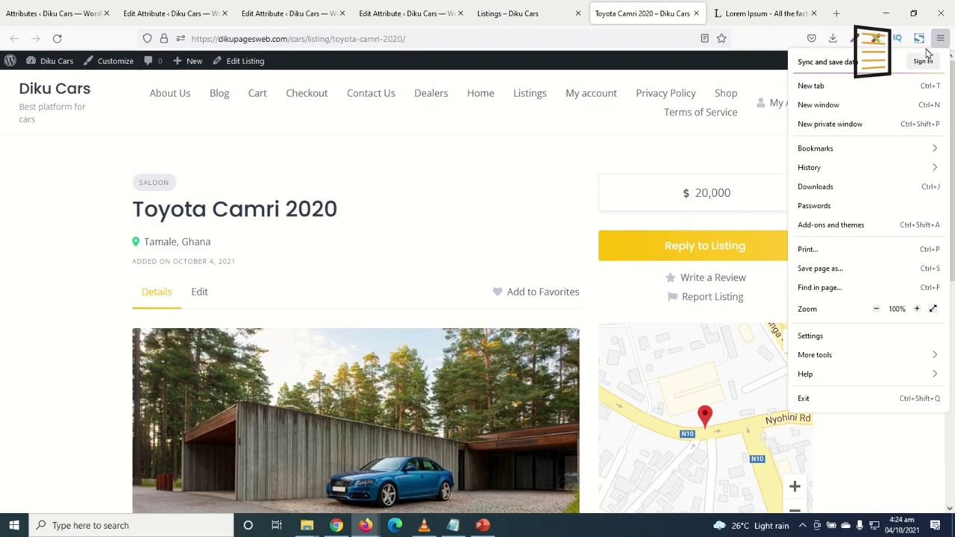
{"action": "left_click", "coordinate": [827, 125]}
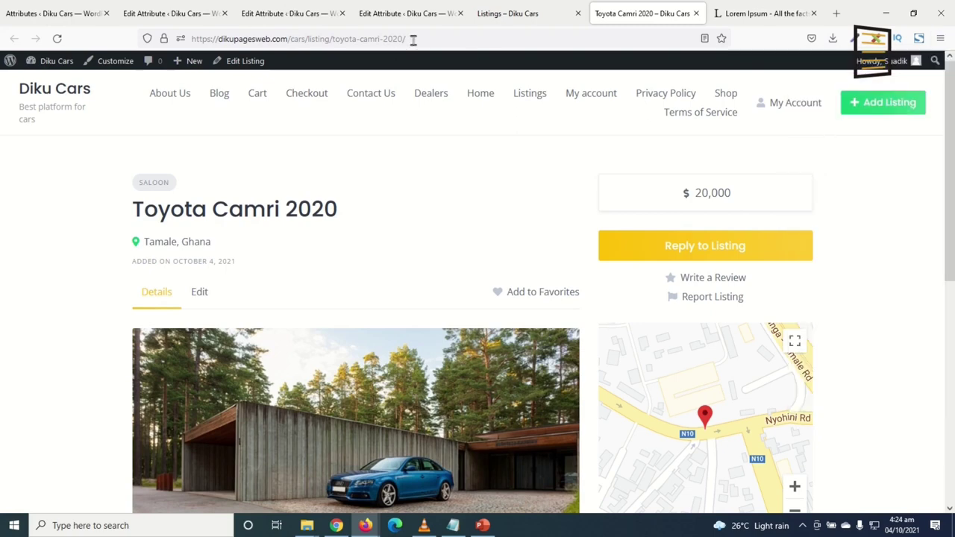
{"action": "left_click", "coordinate": [444, 38]}
{"action": "key", "text": "ctrl+c"}
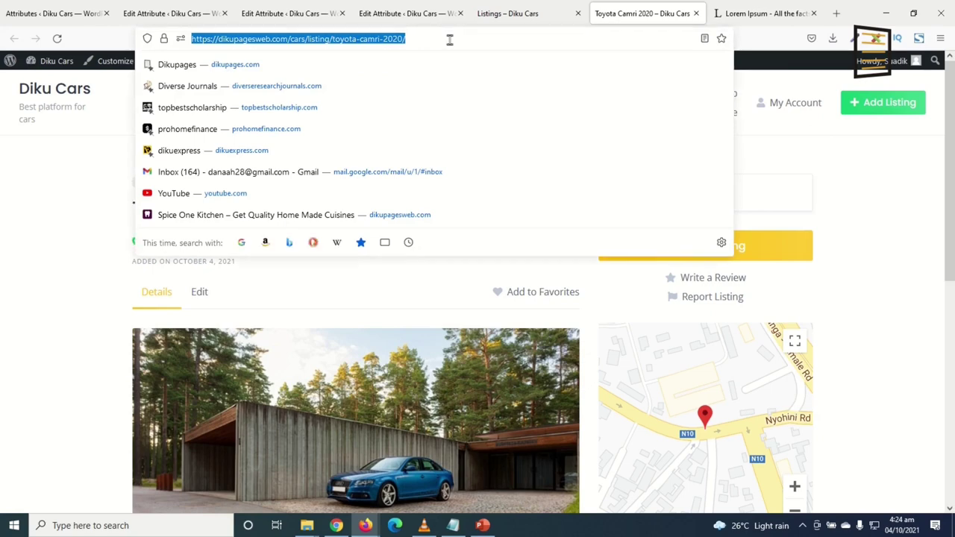
Load the Toyota Camri 2020 listing address in the private window as a visitor
{"action": "left_click", "coordinate": [366, 526]}
{"action": "left_click", "coordinate": [478, 487]}
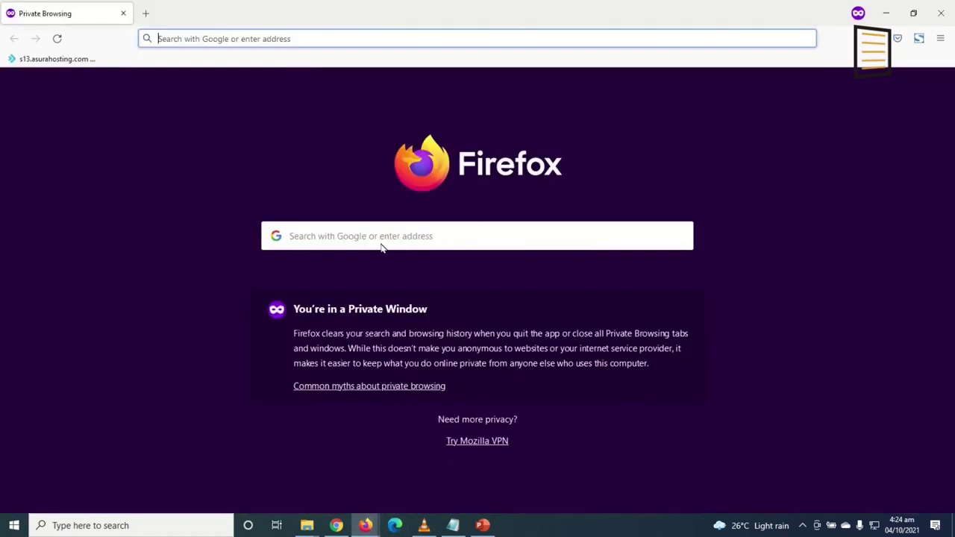
{"action": "key", "text": "ctrl+v"}
{"action": "key", "text": "Return"}
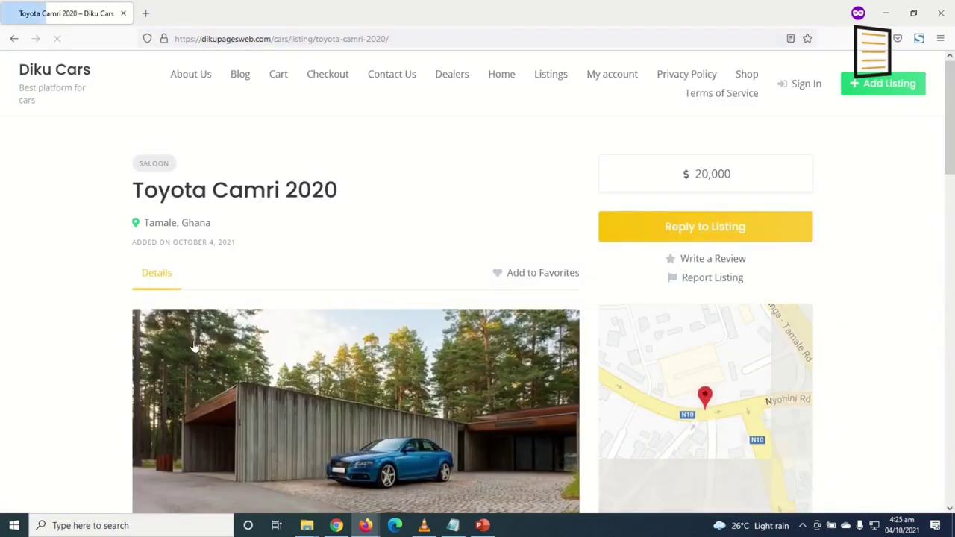
Go to the Diku Cars home page and start Add Listing, reaching Sign In
{"action": "left_click", "coordinate": [66, 74]}
{"action": "scroll", "coordinate": [455, 179], "scroll_direction": "down", "scroll_amount": 4}
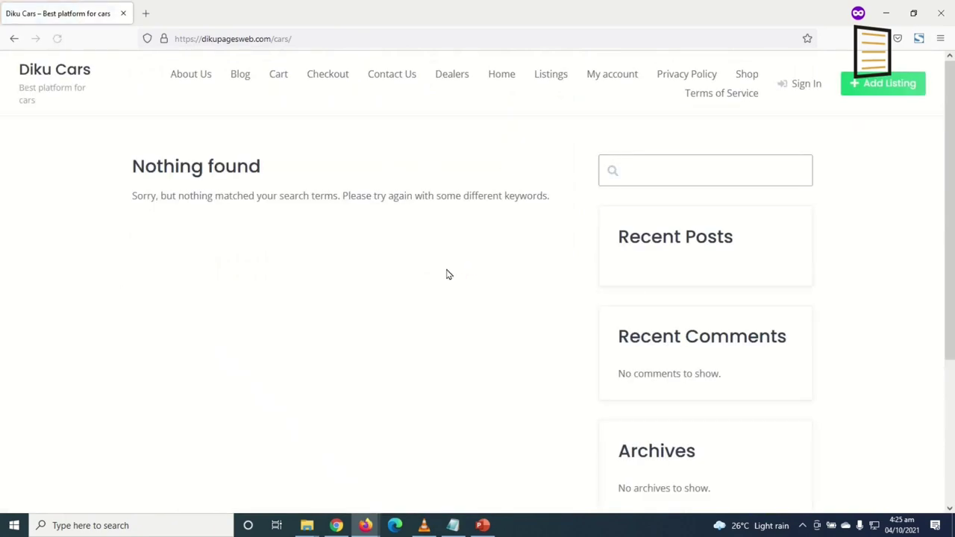
{"action": "left_click", "coordinate": [888, 85]}
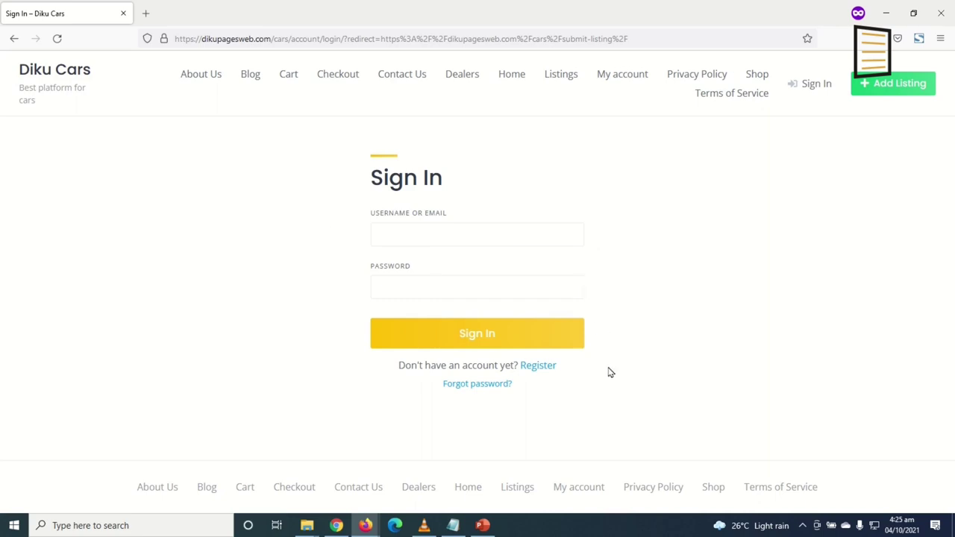
On the registration form, enter a username, the suggested e-mail address and a password
{"action": "left_click", "coordinate": [540, 366]}
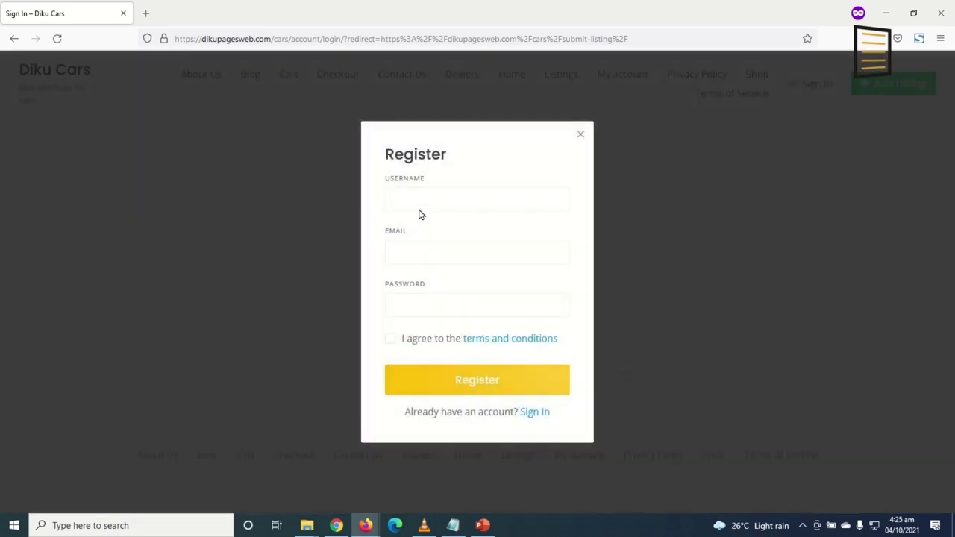
{"action": "left_click", "coordinate": [424, 200]}
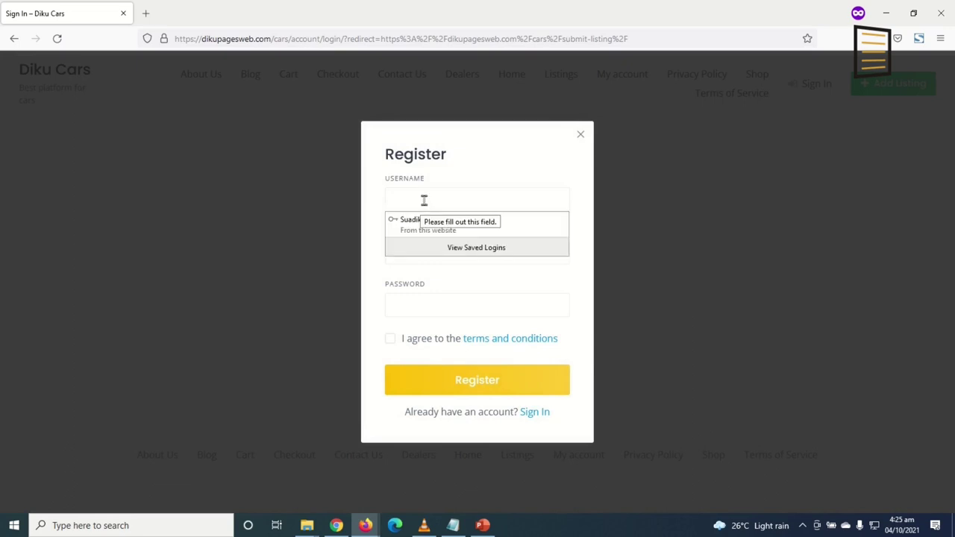
{"action": "type", "text": "danaan"}
{"action": "key", "text": "Tab"}
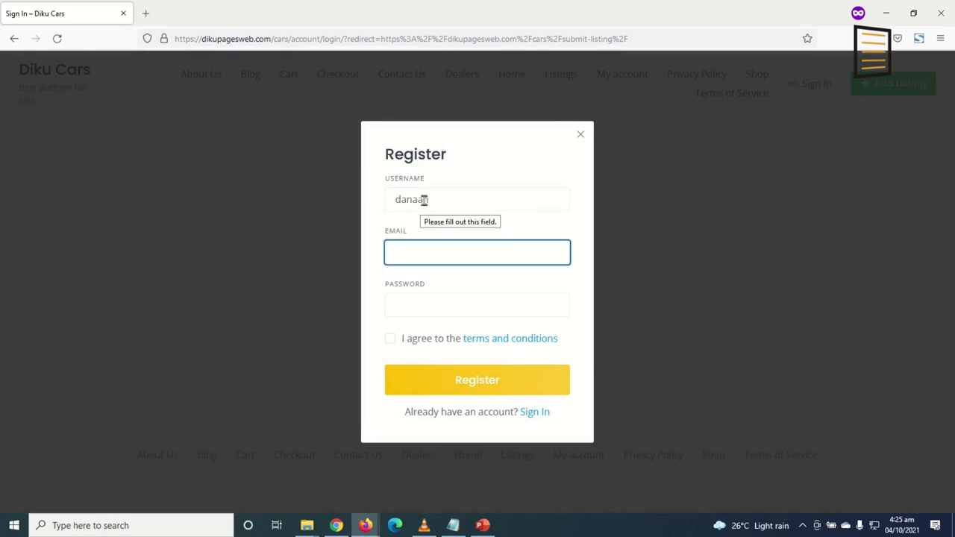
{"action": "type", "text": "sir"}
{"action": "key", "text": "Down"}
{"action": "key", "text": "Tab"}
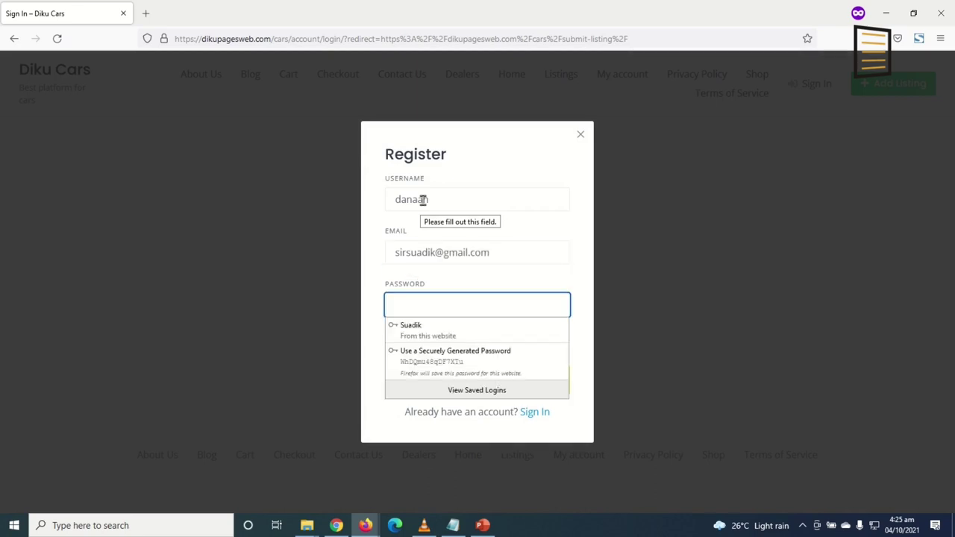
{"action": "type", "text": "•••"}
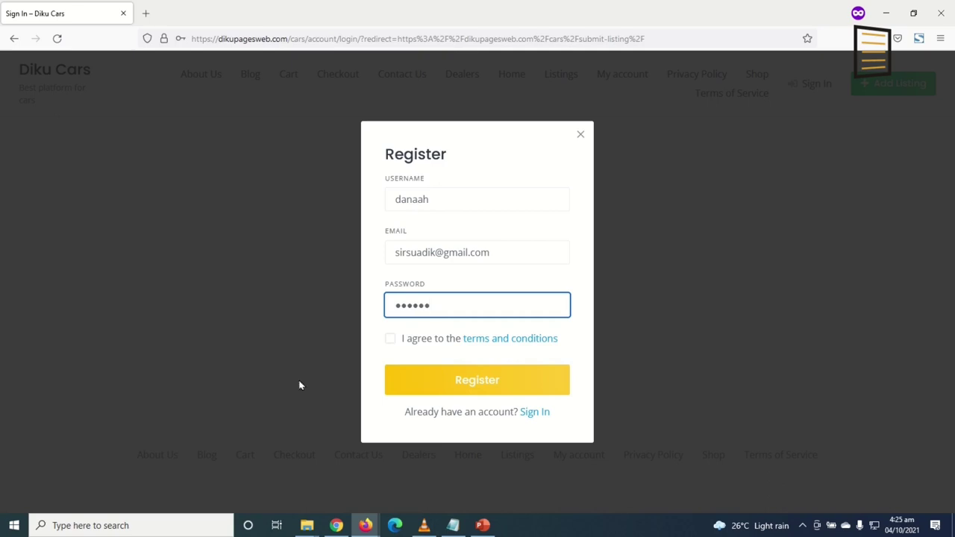
Accept the terms and submit, lengthening the password to 8 characters and resubmitting
{"action": "left_click", "coordinate": [390, 339]}
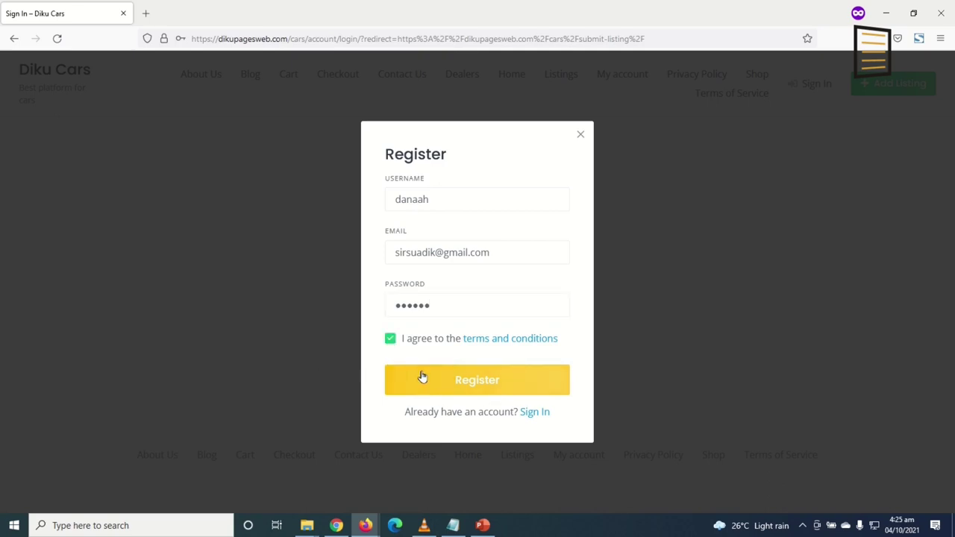
{"action": "left_click", "coordinate": [448, 391]}
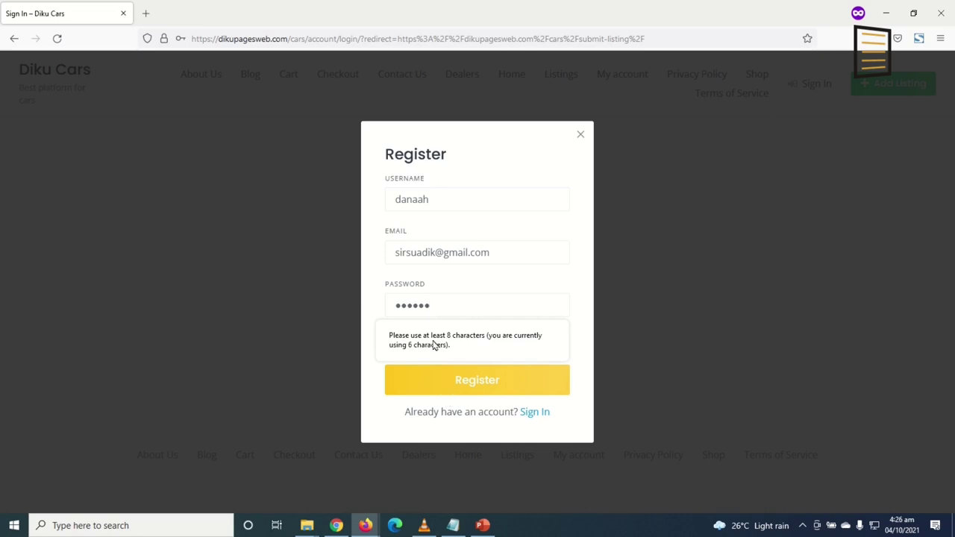
{"action": "left_click", "coordinate": [462, 304]}
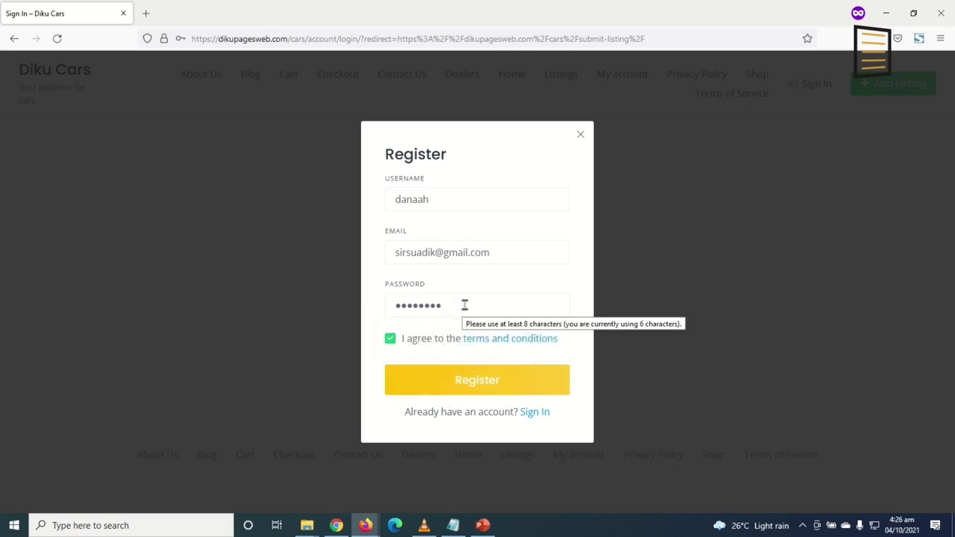
{"action": "left_click", "coordinate": [496, 388]}
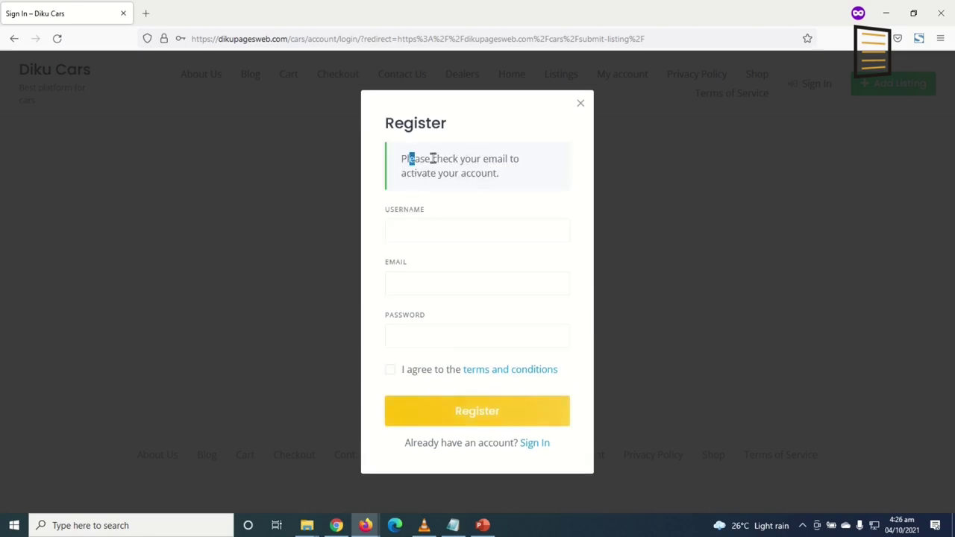
{"action": "left_click_drag", "start_coordinate": [409, 158], "coordinate": [523, 173]}
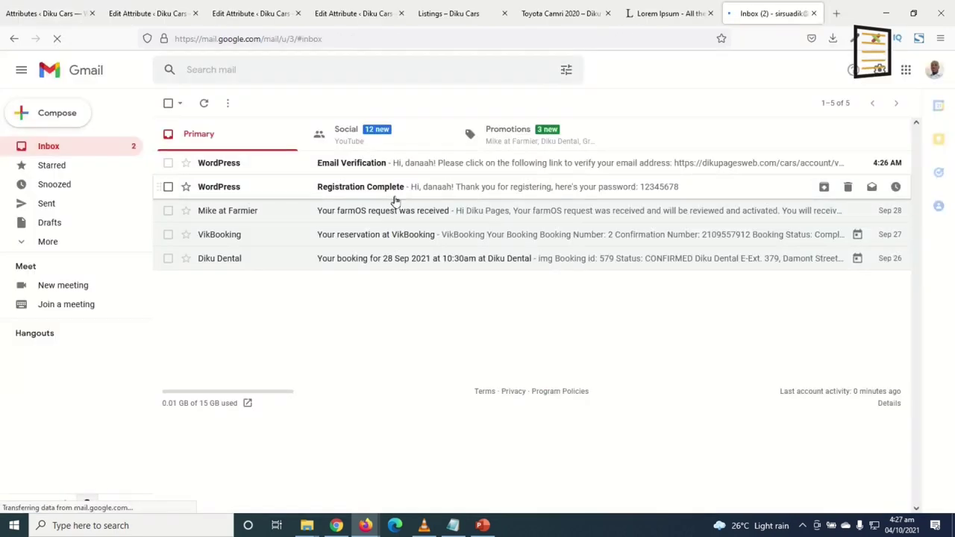
Read the password in the Registration Complete email, then open the Email Verification link's options
{"action": "left_click", "coordinate": [358, 187]}
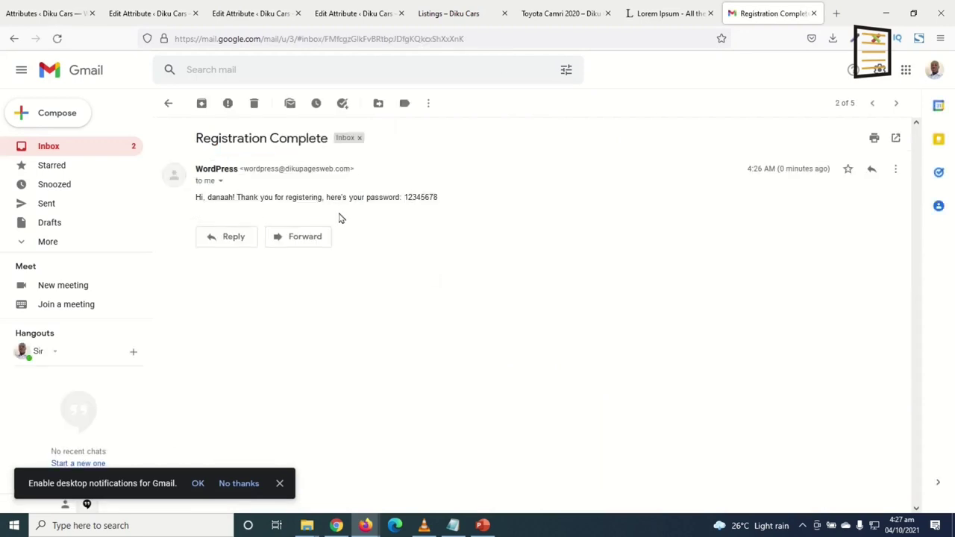
{"action": "double_click", "coordinate": [428, 199]}
{"action": "left_click", "coordinate": [450, 203]}
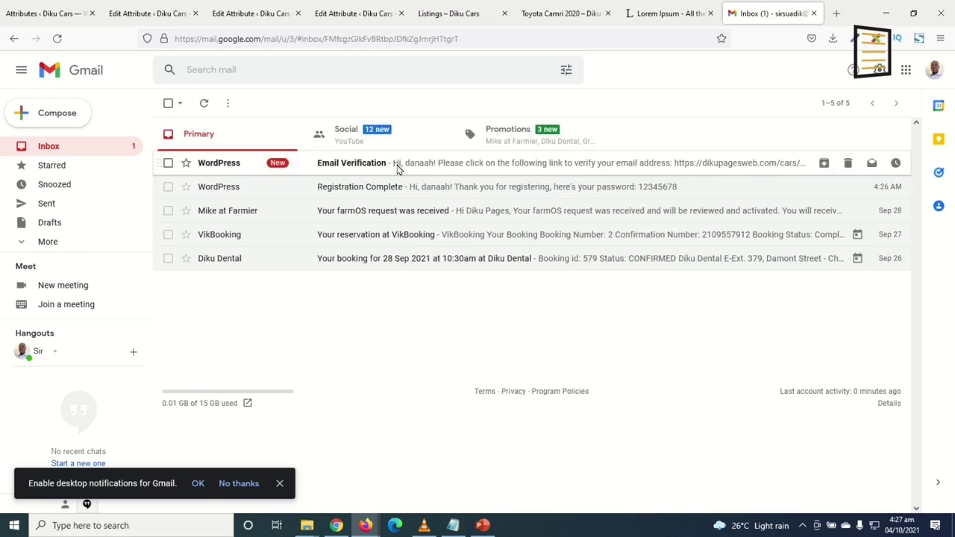
{"action": "left_click", "coordinate": [397, 168]}
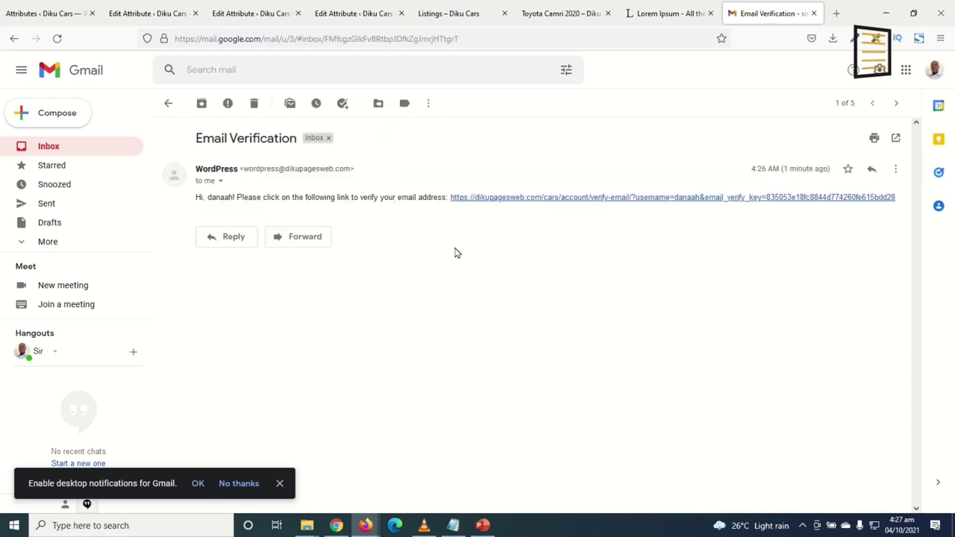
{"action": "right_click", "coordinate": [497, 206]}
Copy the verification link and load it in the private window's address bar
{"action": "left_click", "coordinate": [539, 326]}
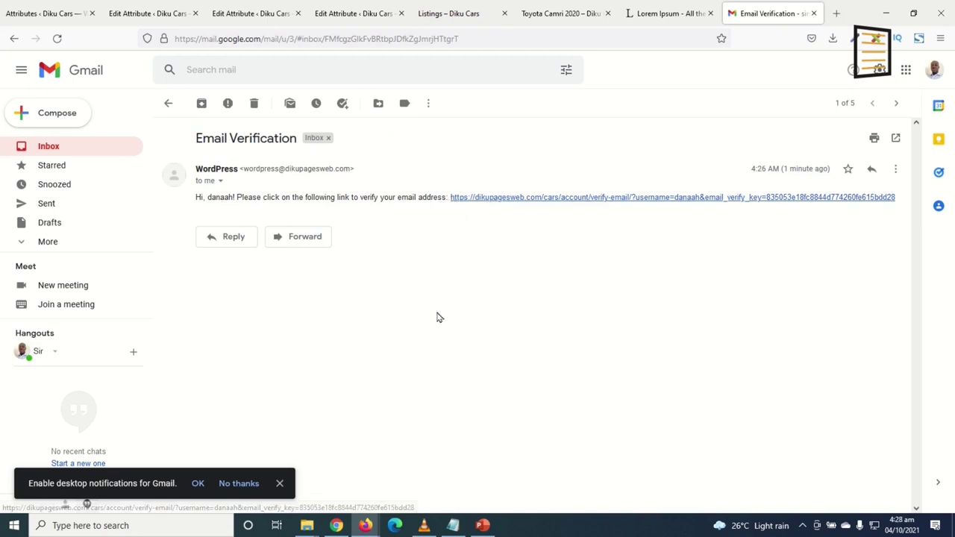
{"action": "mouse_move", "coordinate": [366, 525]}
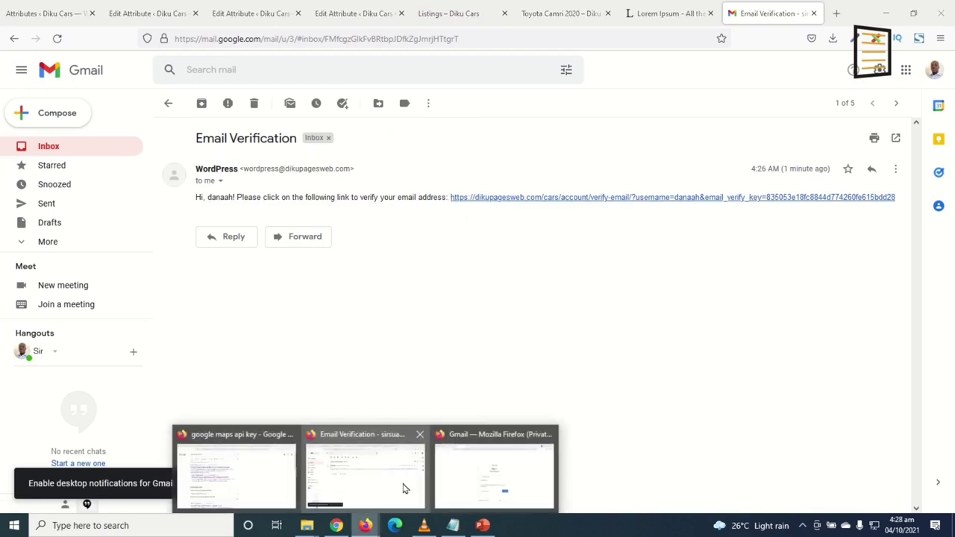
{"action": "left_click", "coordinate": [445, 479]}
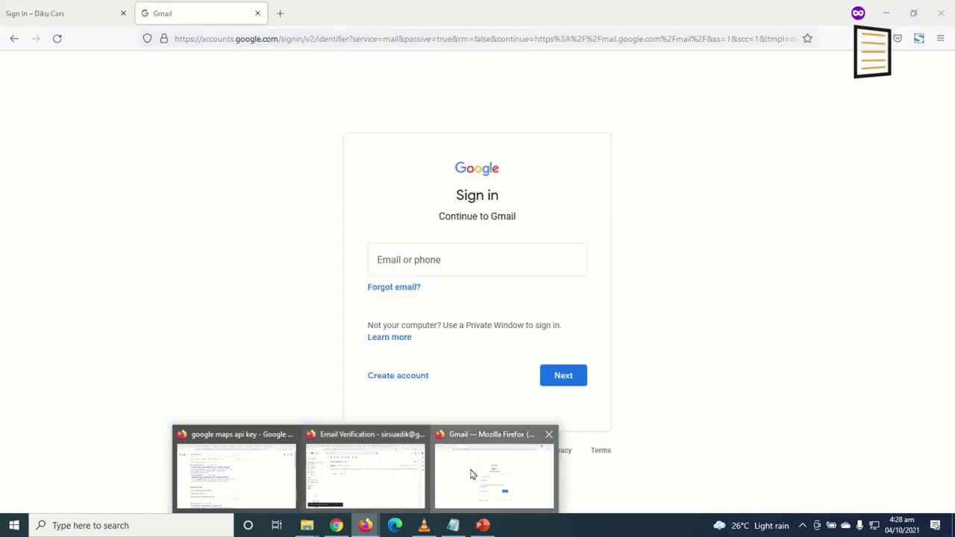
{"action": "left_click", "coordinate": [304, 38]}
{"action": "key", "text": "ctrl+v"}
{"action": "key", "text": "Return"}
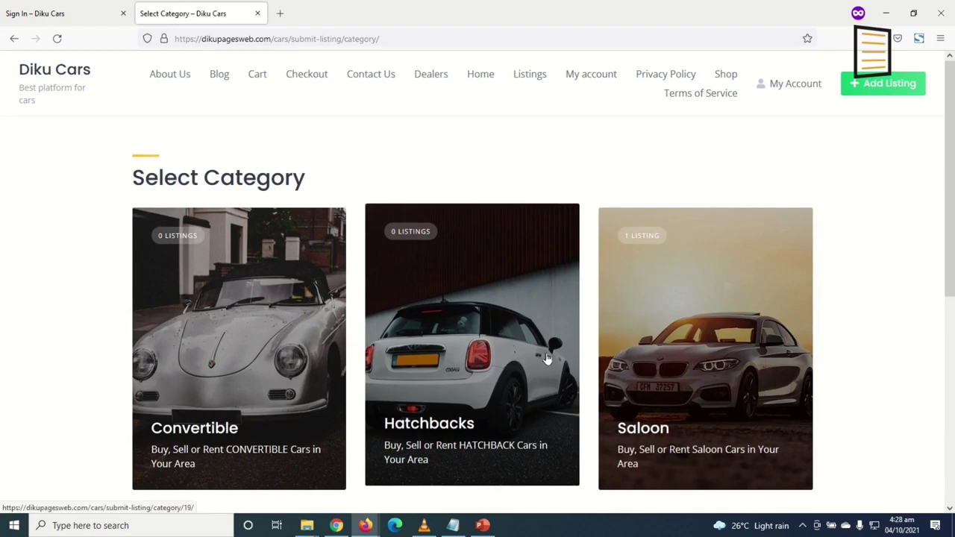
Pick the Convertible category card on the Select Category page
{"action": "scroll", "coordinate": [545, 360], "scroll_direction": "down", "scroll_amount": 4}
{"action": "scroll", "coordinate": [534, 387], "scroll_direction": "up", "scroll_amount": 4}
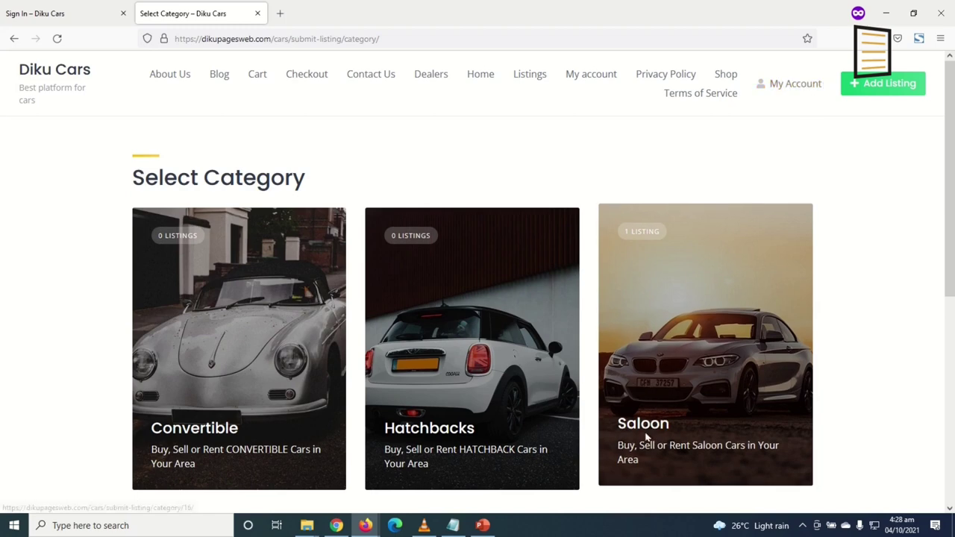
{"action": "scroll", "coordinate": [676, 482], "scroll_direction": "down", "scroll_amount": 2}
{"action": "left_click", "coordinate": [209, 236]}
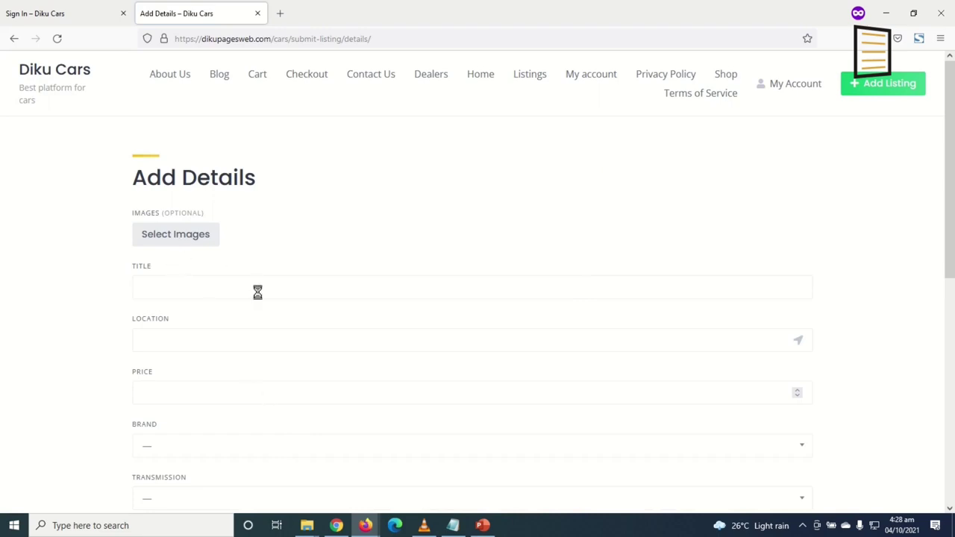
Upload a car photo from the Convertibles folder, enter the Benz title, location Kumasi, Ghana, and price 30000
{"action": "double_click", "coordinate": [324, 221]}
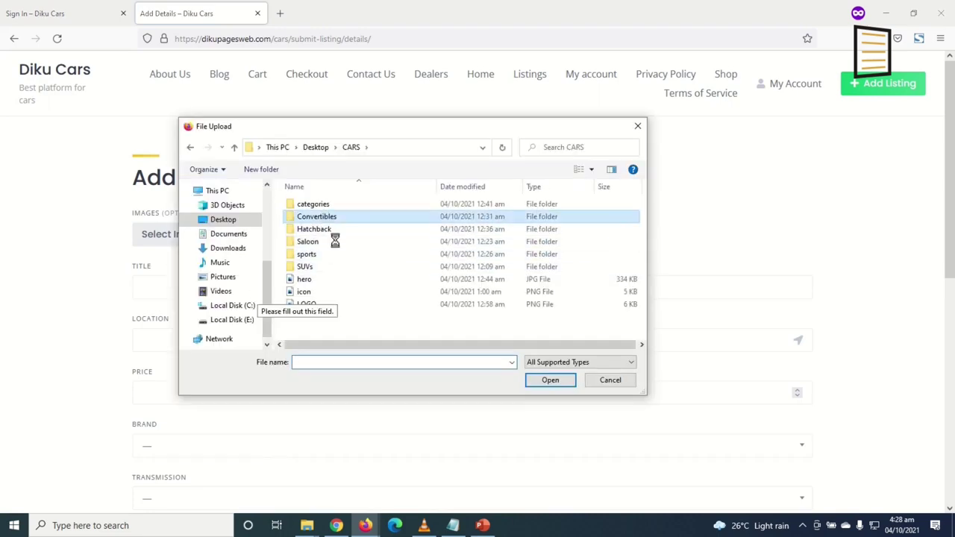
{"action": "left_click", "coordinate": [313, 224]}
{"action": "left_click", "coordinate": [534, 383]}
{"action": "scroll", "coordinate": [179, 310], "scroll_direction": "down", "scroll_amount": 3}
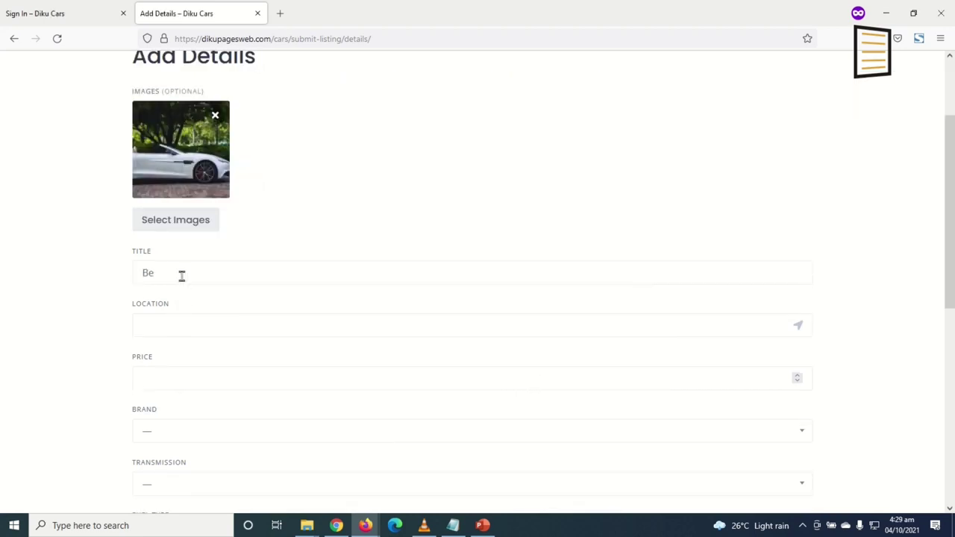
{"action": "type", "text": "Benz Convertible 2012"}
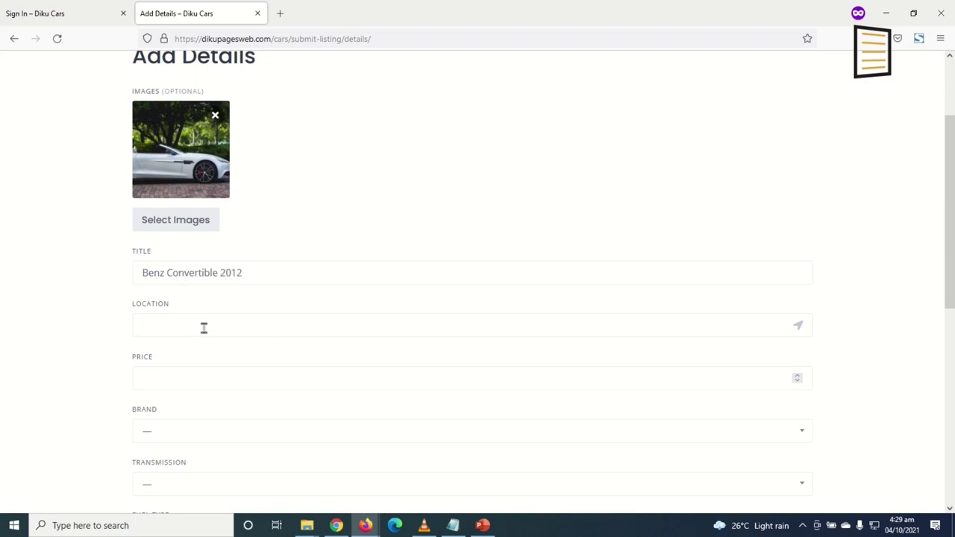
{"action": "type", "text": "masi"}
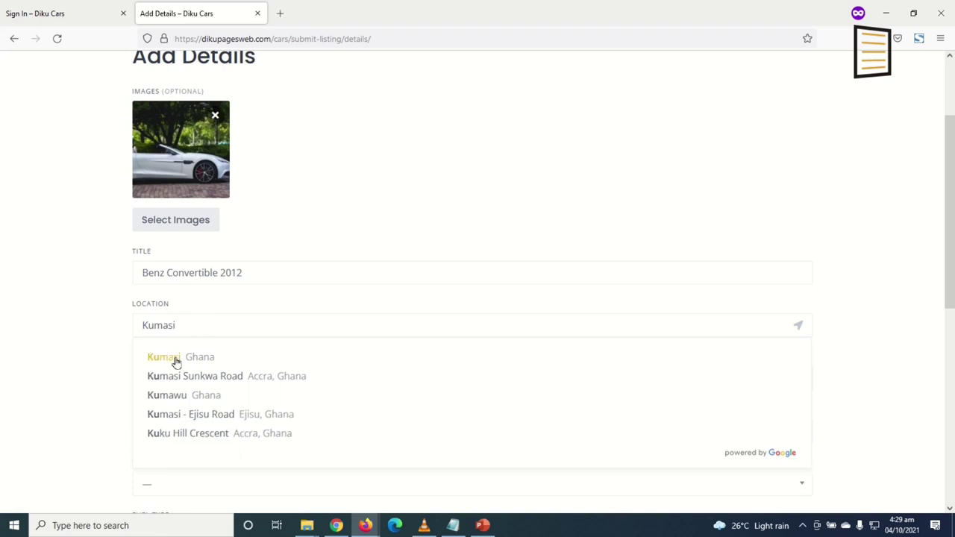
{"action": "left_click", "coordinate": [178, 363]}
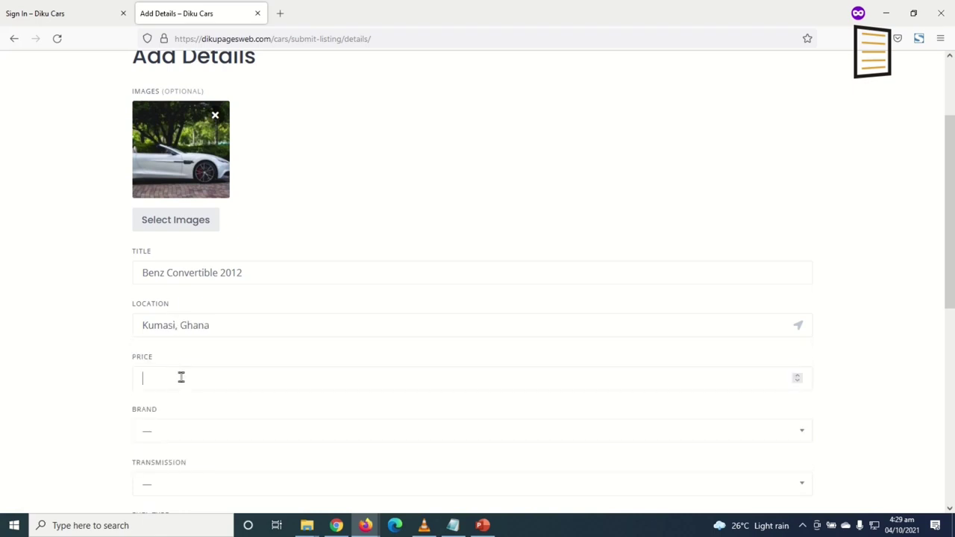
{"action": "left_click", "coordinate": [181, 378]}
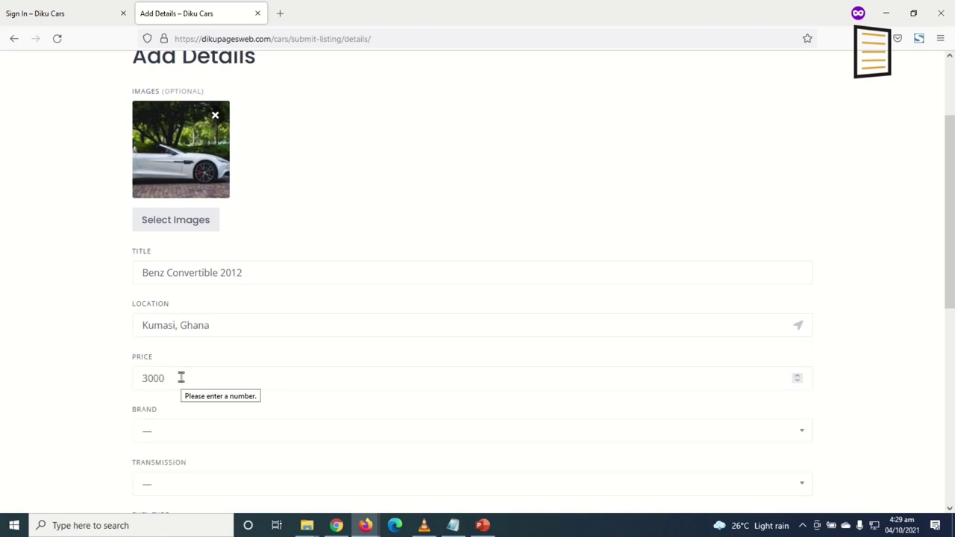
Set brand Benz, transmission Manual, fuel type Diesel and condition Used
{"action": "left_click", "coordinate": [224, 433]}
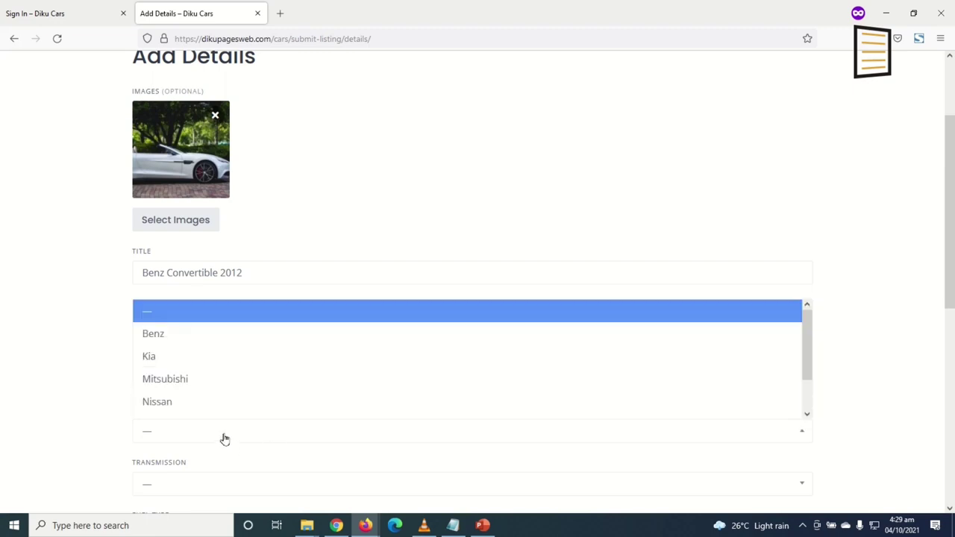
{"action": "scroll", "coordinate": [228, 429], "scroll_direction": "down", "scroll_amount": 2}
{"action": "scroll", "coordinate": [228, 426], "scroll_direction": "down", "scroll_amount": 2}
{"action": "scroll", "coordinate": [179, 149], "scroll_direction": "down", "scroll_amount": 1}
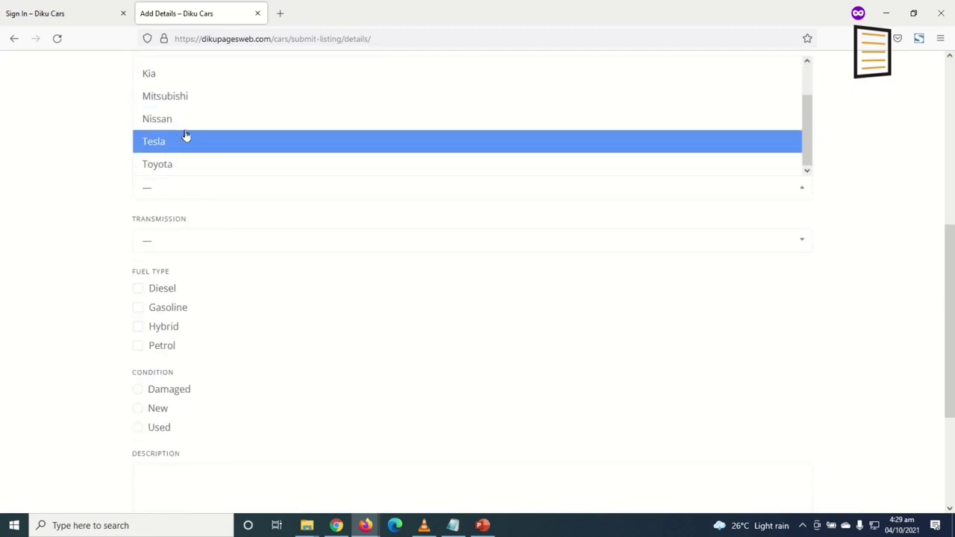
{"action": "scroll", "coordinate": [186, 137], "scroll_direction": "up", "scroll_amount": 1}
{"action": "left_click", "coordinate": [179, 90]}
{"action": "scroll", "coordinate": [178, 186], "scroll_direction": "up", "scroll_amount": 2}
{"action": "scroll", "coordinate": [184, 247], "scroll_direction": "down", "scroll_amount": 2}
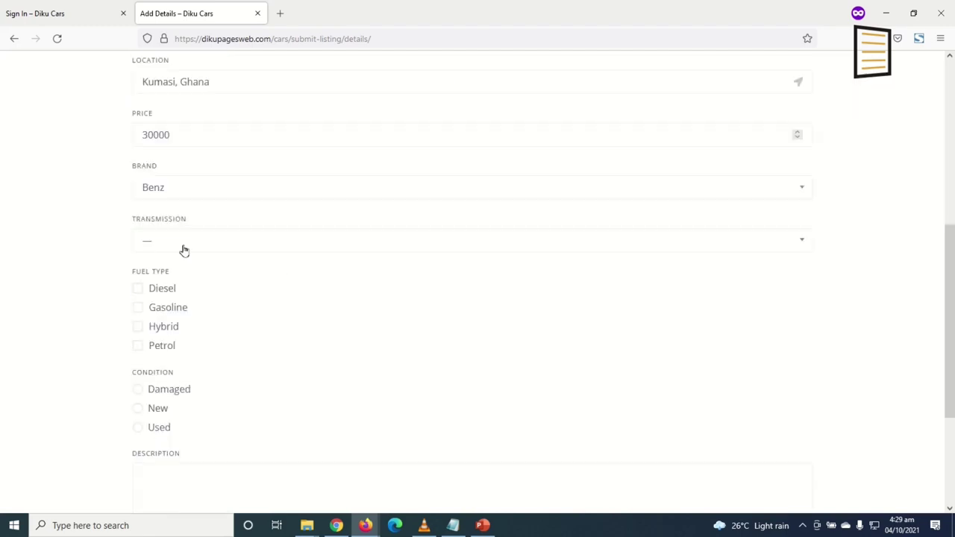
{"action": "left_click", "coordinate": [186, 247]}
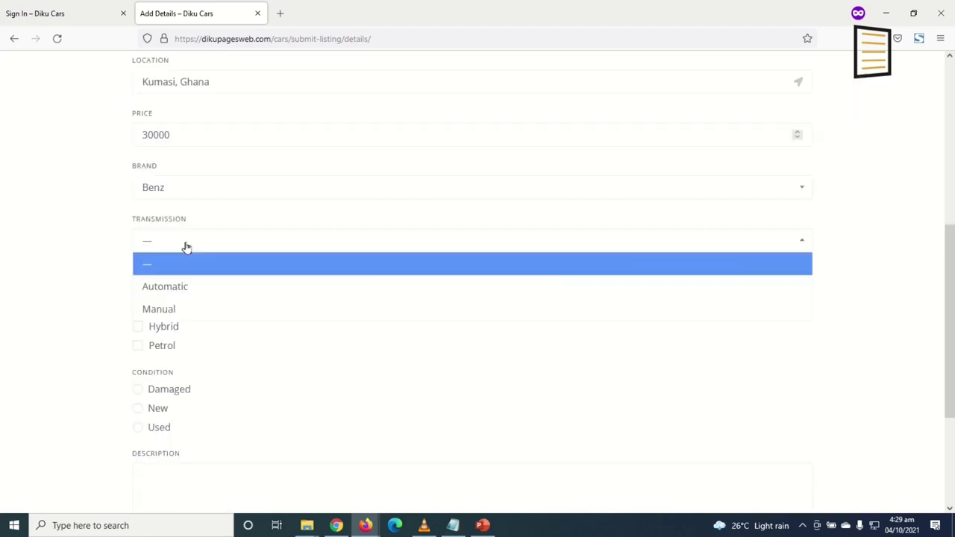
{"action": "left_click", "coordinate": [195, 309]}
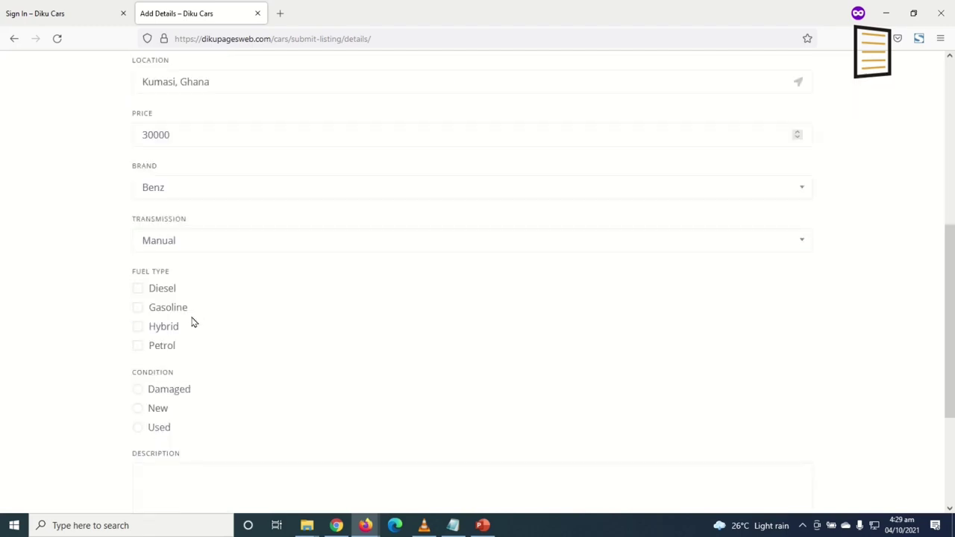
{"action": "left_click", "coordinate": [137, 289]}
{"action": "left_click", "coordinate": [157, 431]}
Agree to the terms and paste the Lorem Ipsum text as the description
{"action": "scroll", "coordinate": [279, 405], "scroll_direction": "down", "scroll_amount": 3}
{"action": "left_click", "coordinate": [241, 321]}
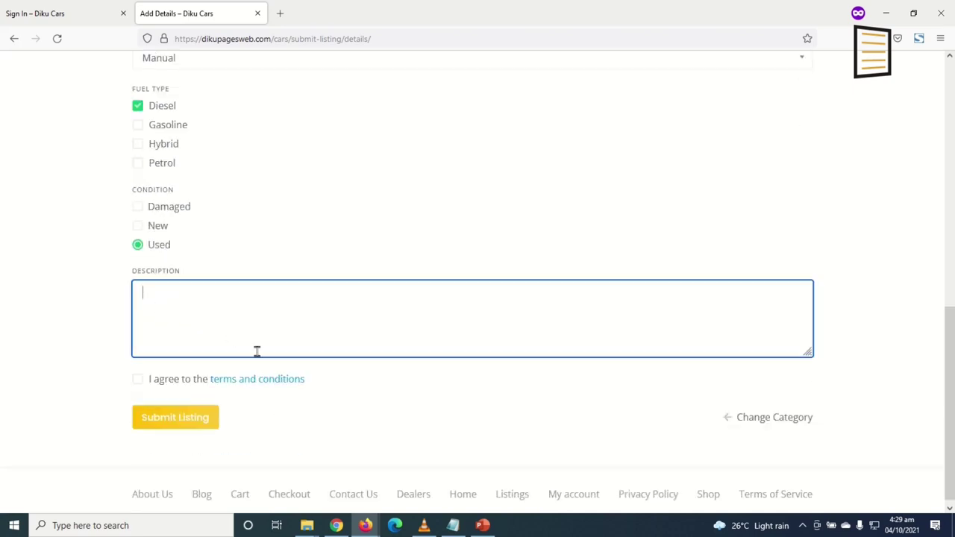
{"action": "left_click", "coordinate": [142, 383]}
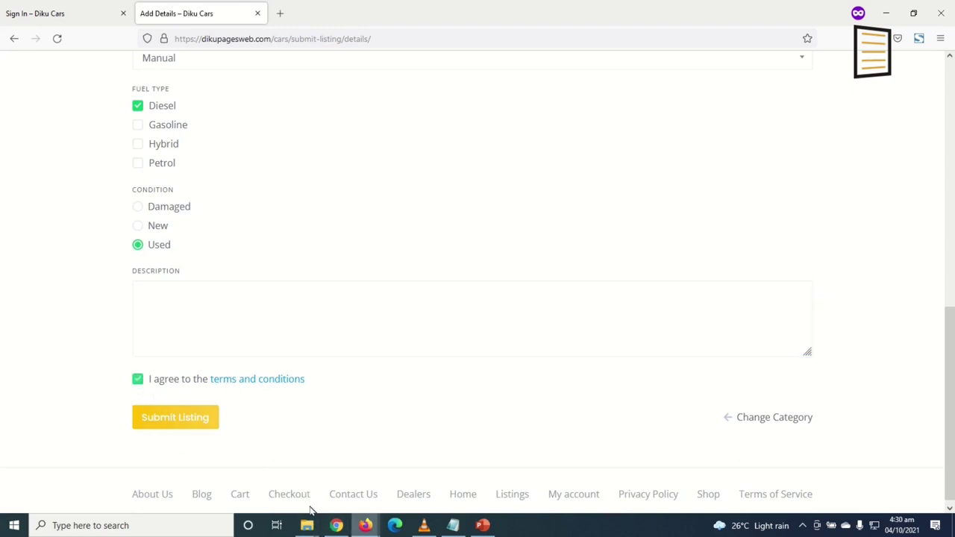
{"action": "left_click", "coordinate": [193, 303]}
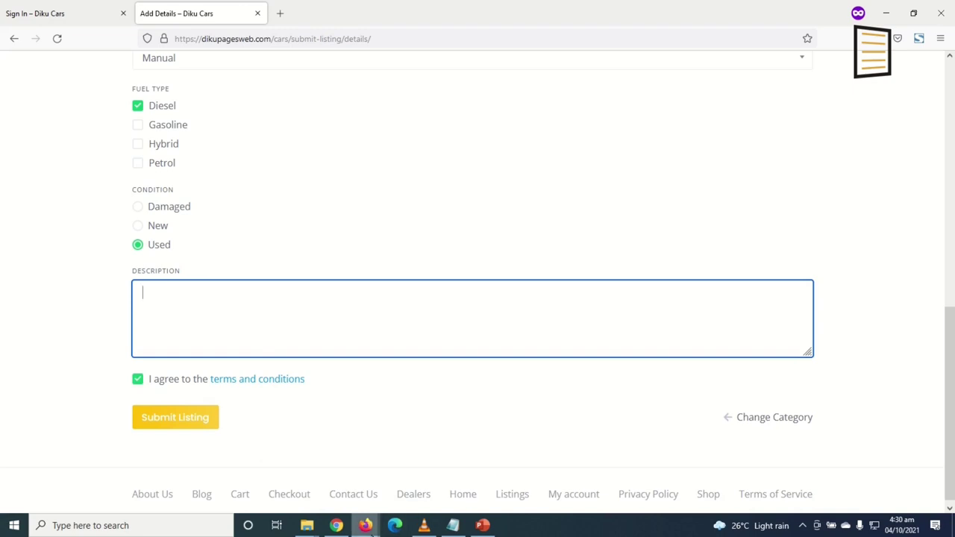
{"action": "type", "text": "Lorem Ipsum is simply dummy text of the printing and typesetting industry. Lorem Ipsum has been the industry's standard dummy text ever since the 1500s, when an unknown printer took a galley of type and scrambled it to make a type specimen book. It has survived not only five centuries, but also the leap into electronic typesetting, remaining essentially unchanged. It was popularised in the 1960s with the release of Letraset sheets containing Lorem Ipsum passages, and more recently with desktop publishing software like Aldus PageMaker including versions of Lorem Ipsum."}
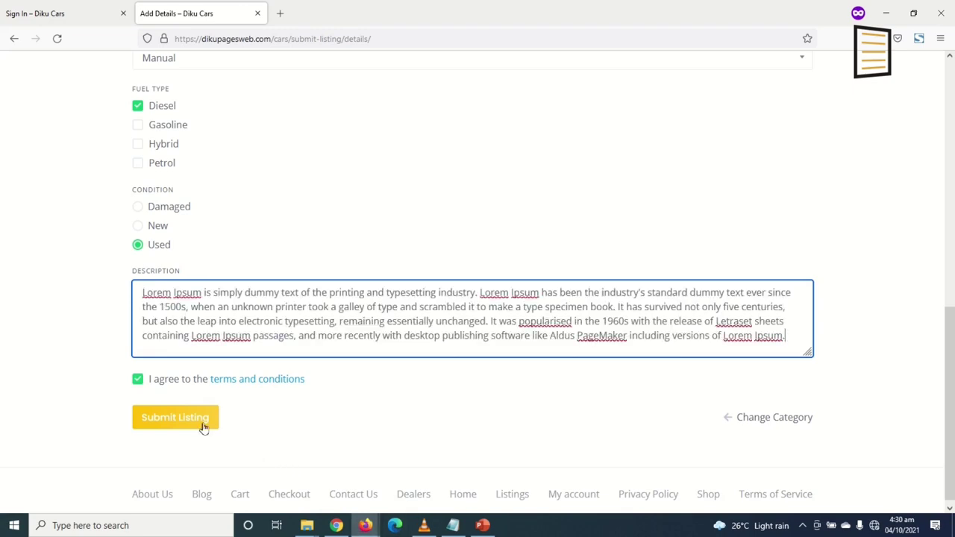
Re-enter the location as Kumasi, Ghana after the first submit fails, then submit the listing again
{"action": "left_click", "coordinate": [180, 420]}
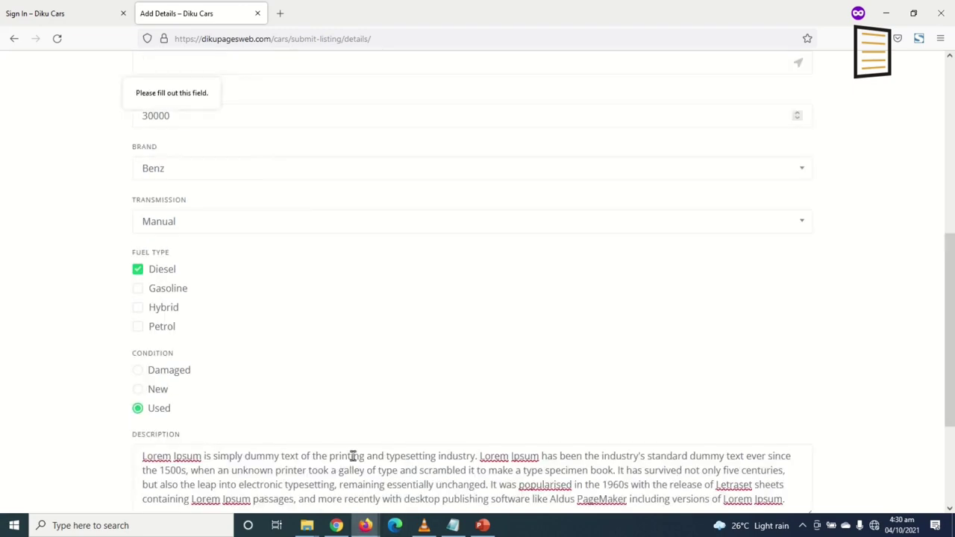
{"action": "scroll", "coordinate": [291, 362], "scroll_direction": "up", "scroll_amount": 3}
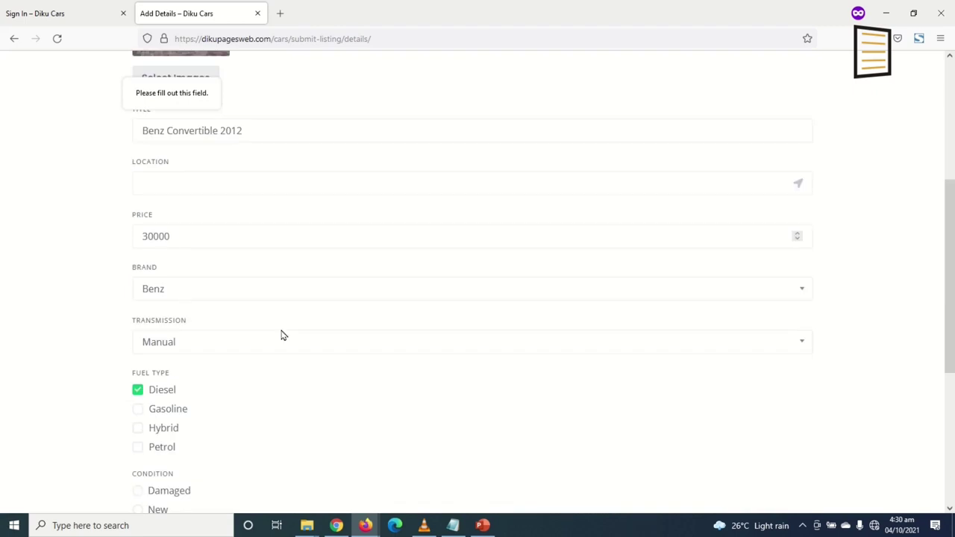
{"action": "left_click", "coordinate": [173, 190]}
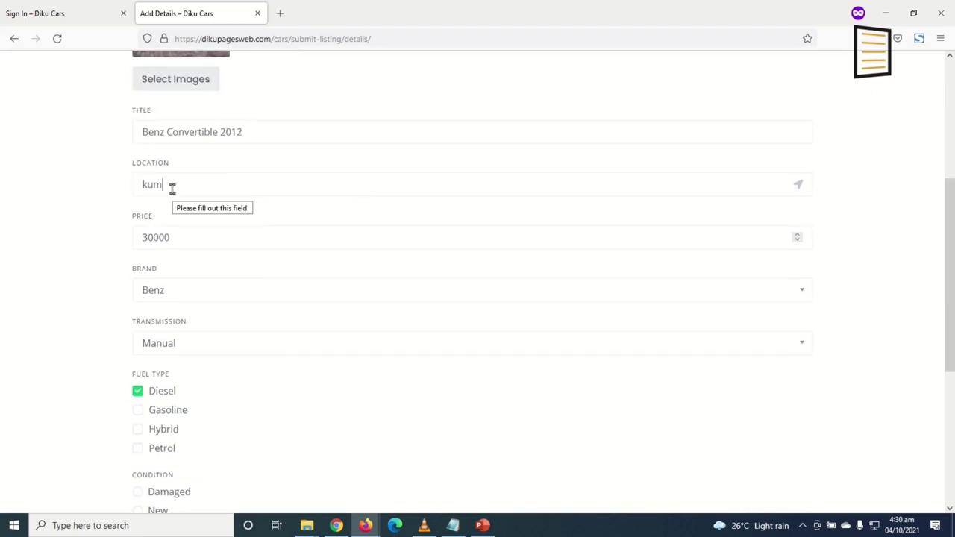
{"action": "type", "text": "kumasi"}
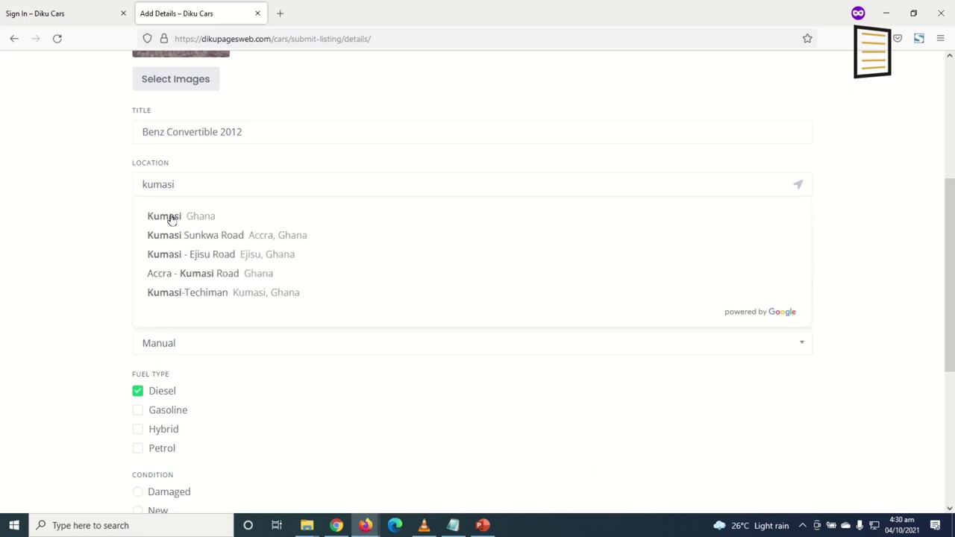
{"action": "left_click", "coordinate": [169, 216]}
{"action": "scroll", "coordinate": [175, 222], "scroll_direction": "down", "scroll_amount": 5}
{"action": "left_click", "coordinate": [179, 417]}
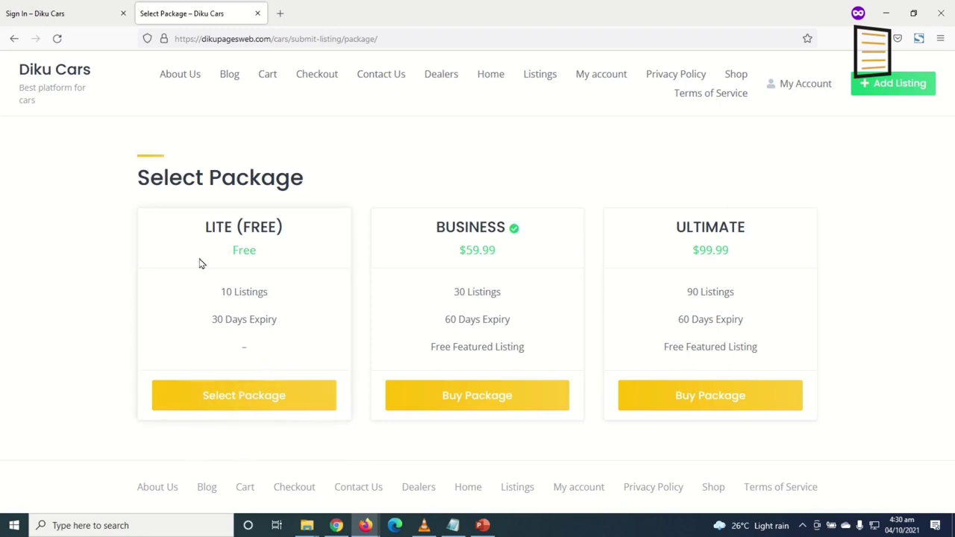
Choose the free LITE package, then view the public Listings page showing only Toyota Camri 2020
{"action": "left_click", "coordinate": [233, 407]}
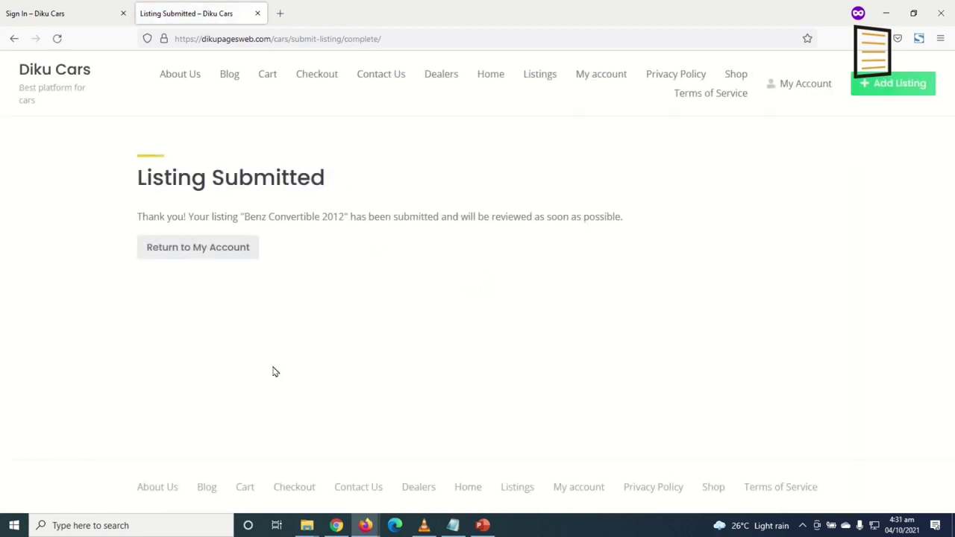
{"action": "left_click", "coordinate": [542, 78]}
{"action": "scroll", "coordinate": [545, 299], "scroll_direction": "down", "scroll_amount": 3}
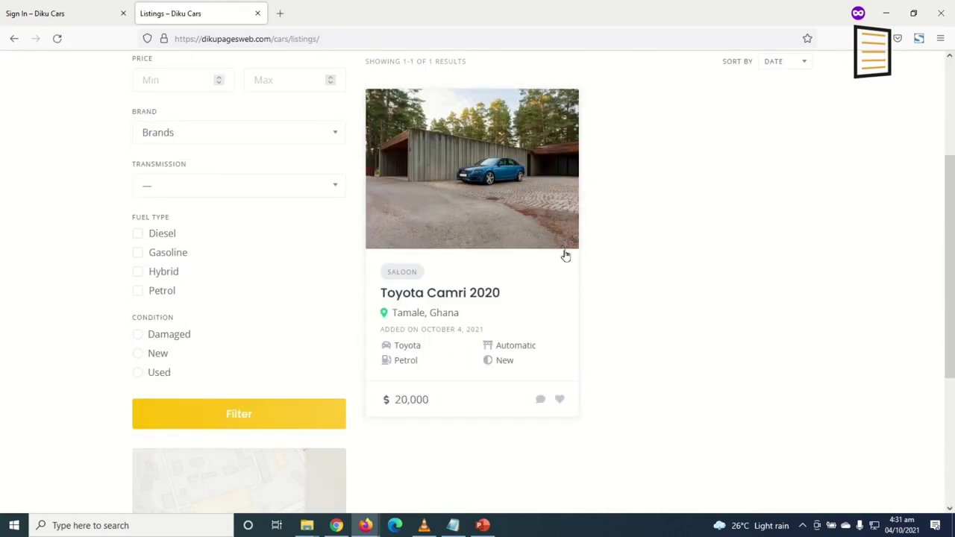
{"action": "scroll", "coordinate": [635, 299], "scroll_direction": "up", "scroll_amount": 3}
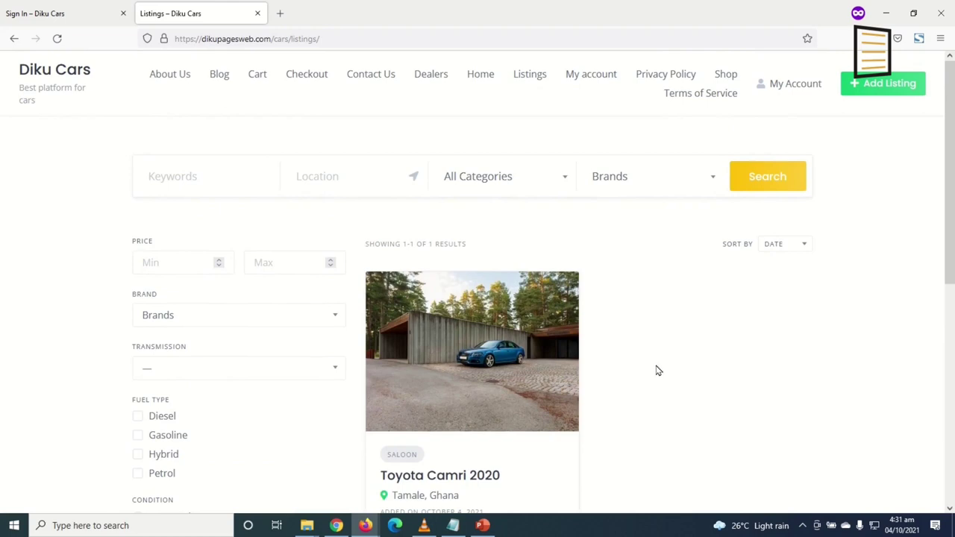
Review the account's pending Benz listing and its Lite package, then open the account Settings page
{"action": "left_click", "coordinate": [793, 85]}
{"action": "left_click_drag", "start_coordinate": [381, 177], "coordinate": [594, 259]}
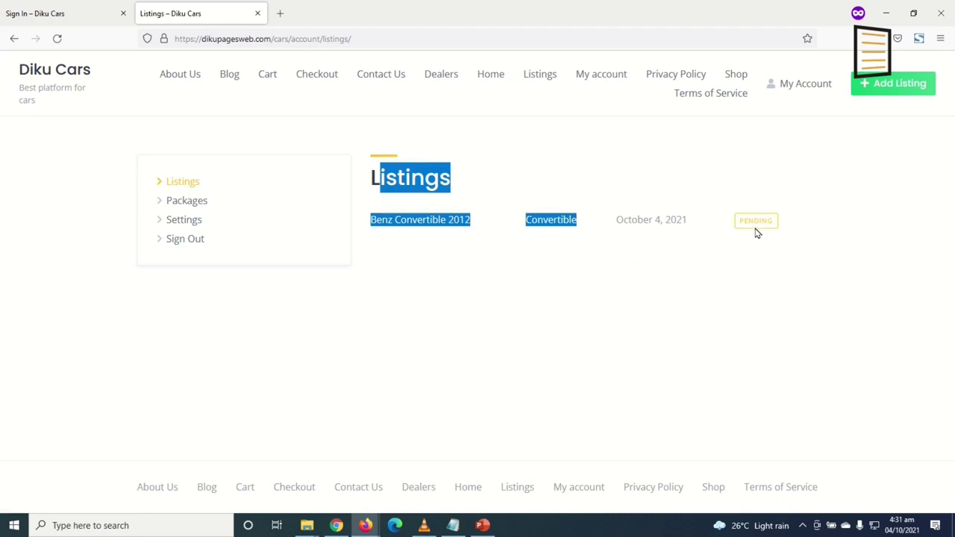
{"action": "left_click", "coordinate": [177, 201]}
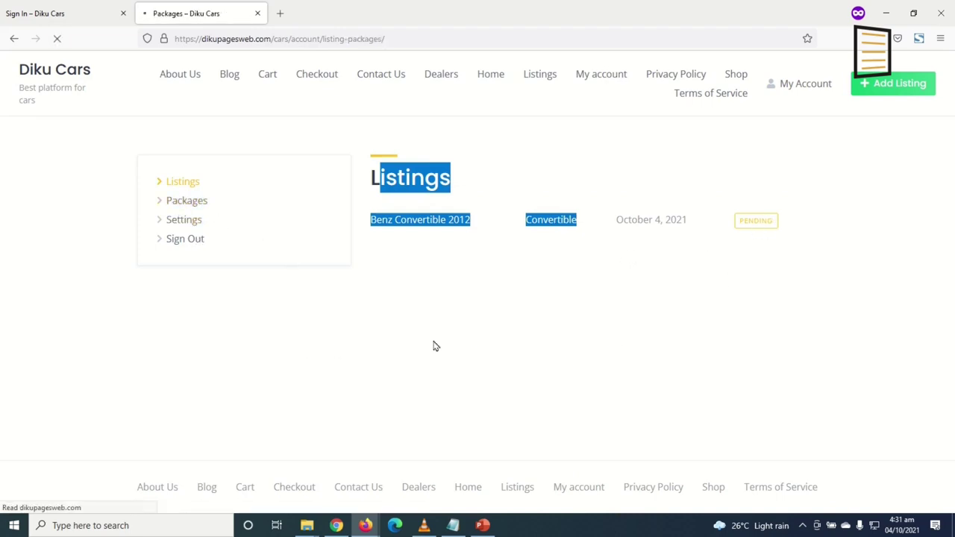
{"action": "double_click", "coordinate": [816, 217]}
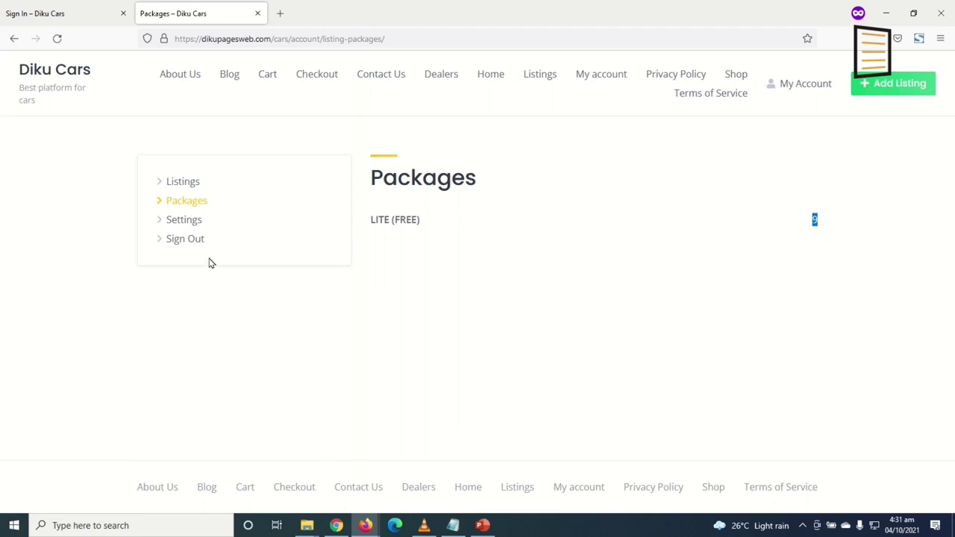
{"action": "left_click", "coordinate": [183, 220]}
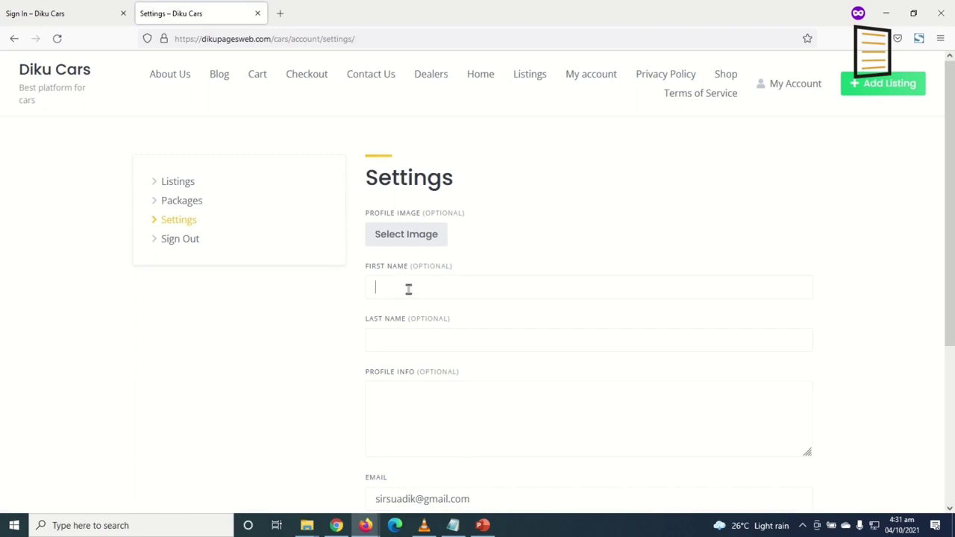
Fill in the vendor account's first name and last name in the settings form
{"action": "key", "text": "Tab"}
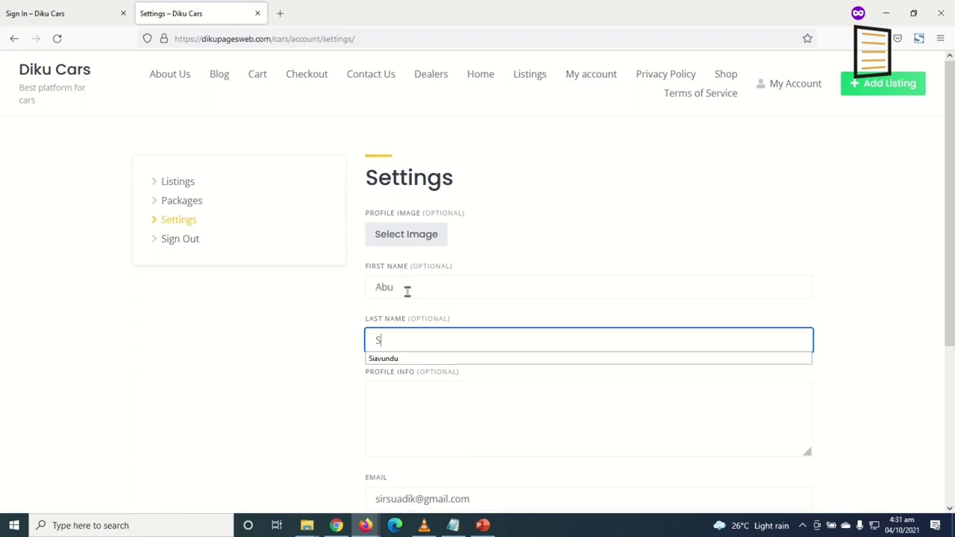
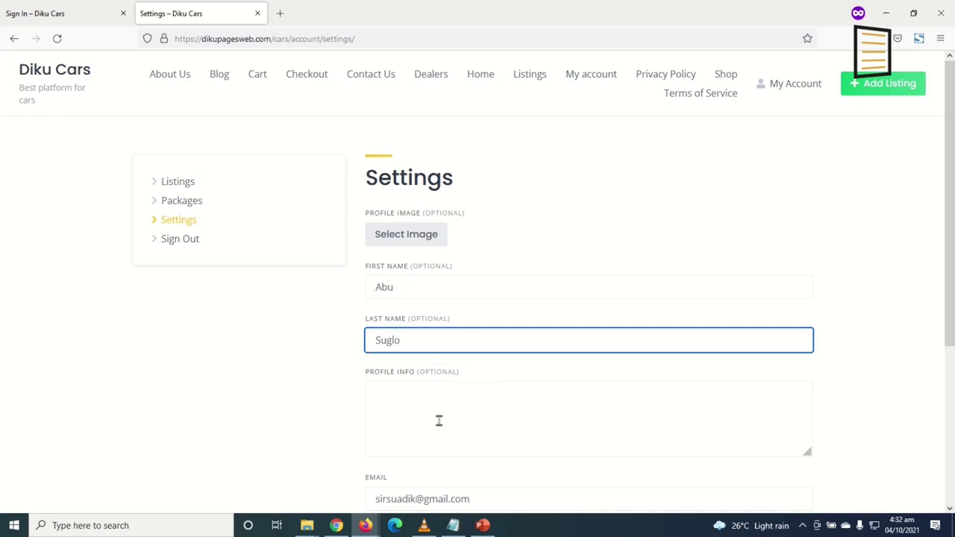
{"action": "left_click", "coordinate": [438, 418]}
{"action": "scroll", "coordinate": [519, 436], "scroll_direction": "down", "scroll_amount": 2}
{"action": "scroll", "coordinate": [520, 439], "scroll_direction": "down", "scroll_amount": 3}
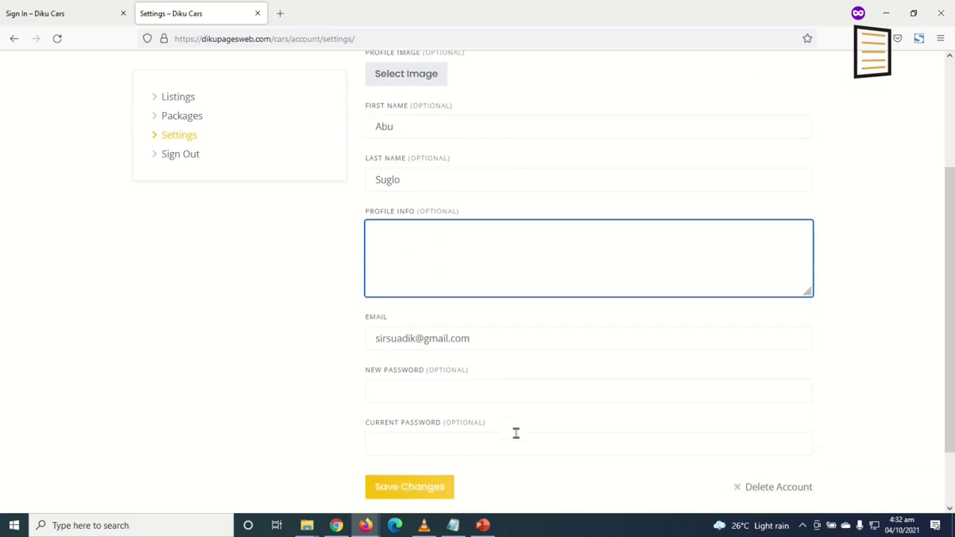
{"action": "left_click", "coordinate": [419, 321]}
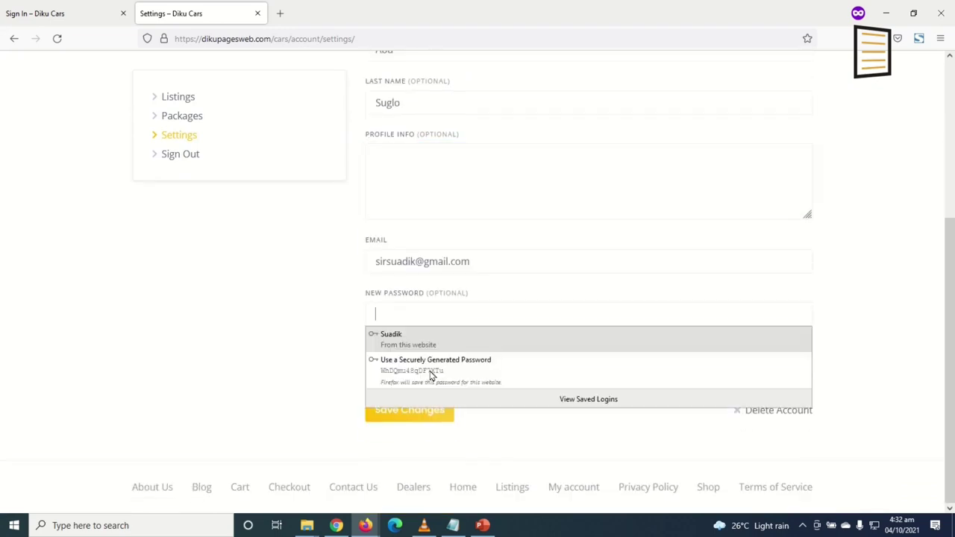
{"action": "left_click", "coordinate": [364, 324]}
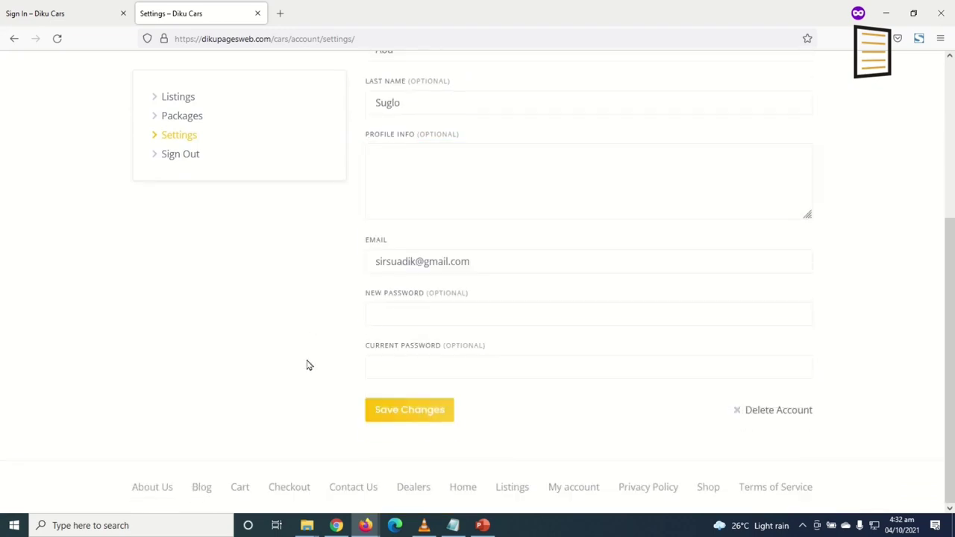
{"action": "scroll", "coordinate": [383, 305], "scroll_direction": "up", "scroll_amount": 5}
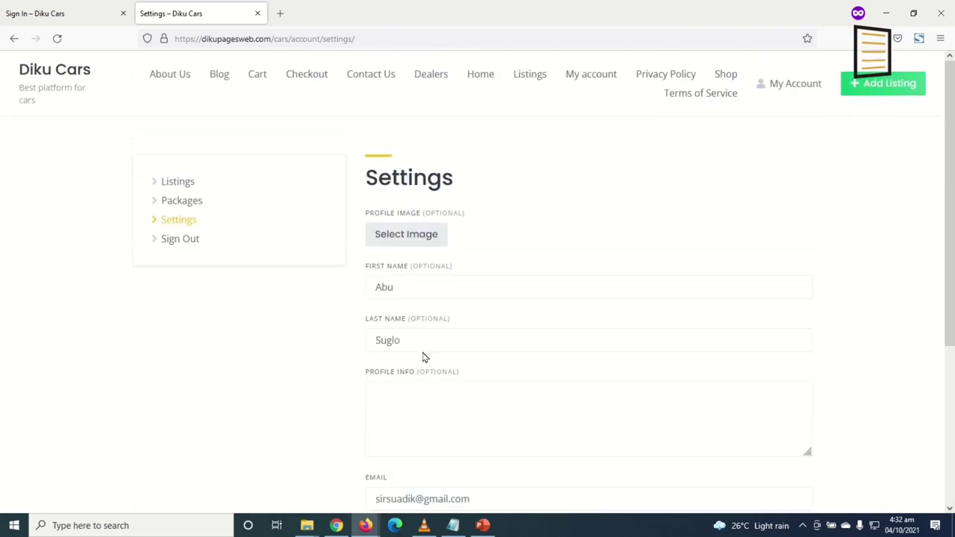
Set the staff-1 photo as profile image, save the settings, and sign out to the Attributes page
{"action": "left_click", "coordinate": [400, 240]}
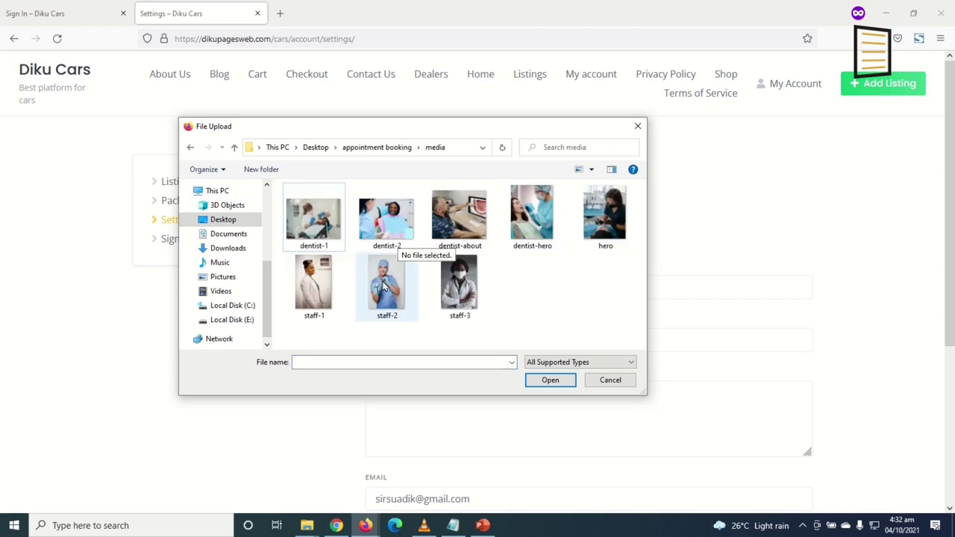
{"action": "double_click", "coordinate": [385, 286]}
{"action": "scroll", "coordinate": [550, 392], "scroll_direction": "down", "scroll_amount": 5}
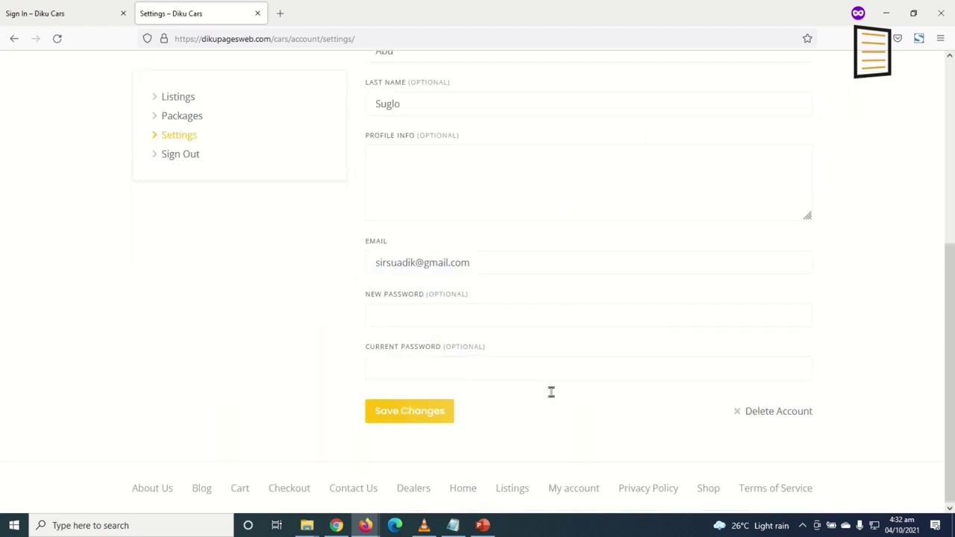
{"action": "left_click", "coordinate": [403, 415]}
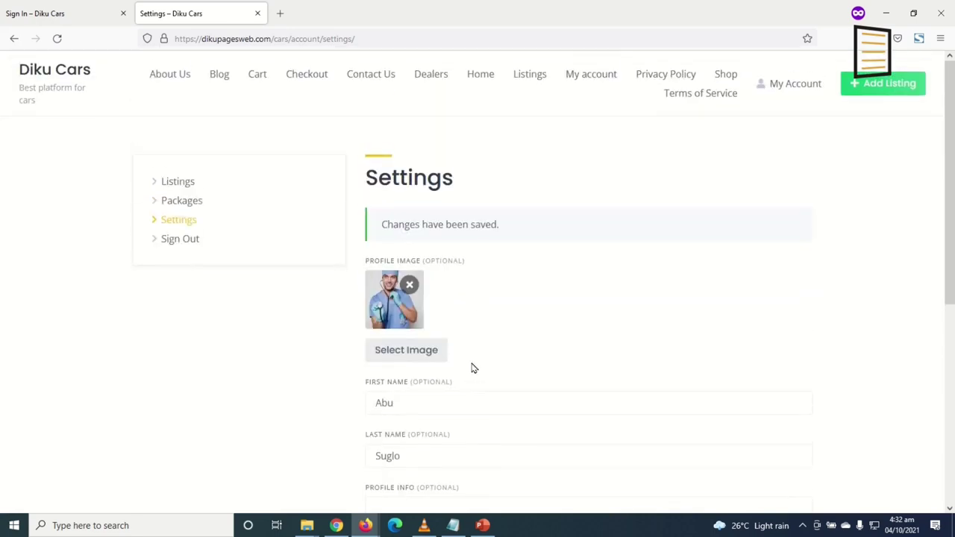
{"action": "left_click", "coordinate": [179, 245]}
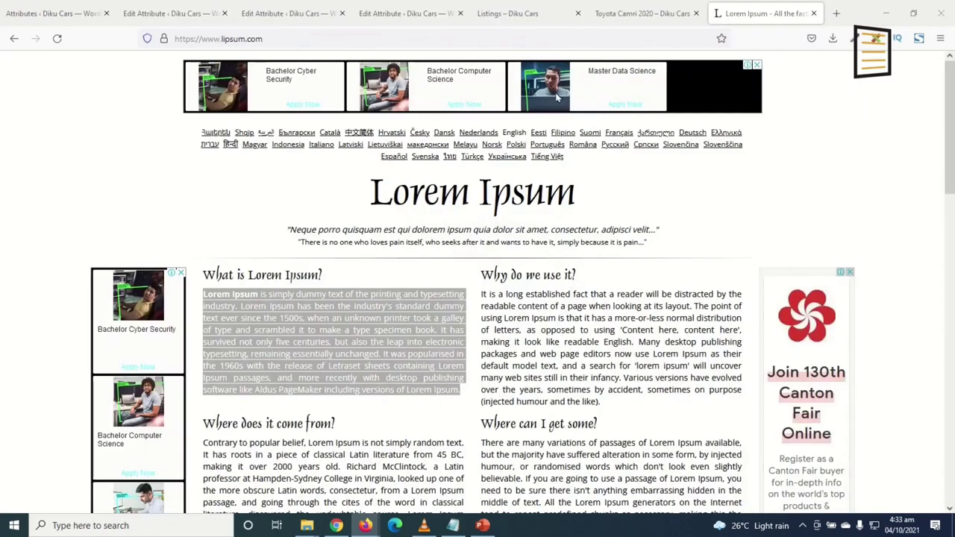
{"action": "left_click", "coordinate": [53, 15]}
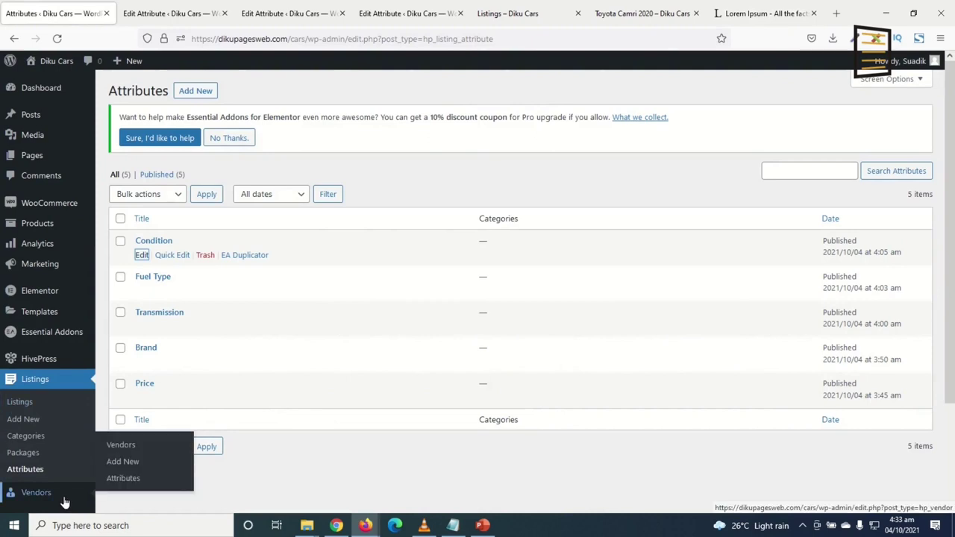
Quick-edit the Benz Convertible 2012 listing and change its status from Pending to Published
{"action": "left_click", "coordinate": [35, 382]}
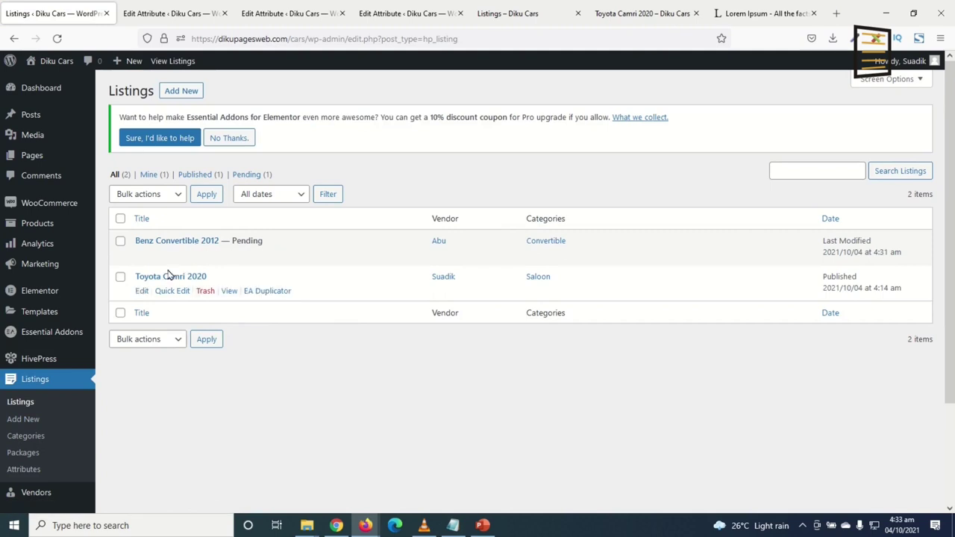
{"action": "left_click", "coordinate": [171, 255]}
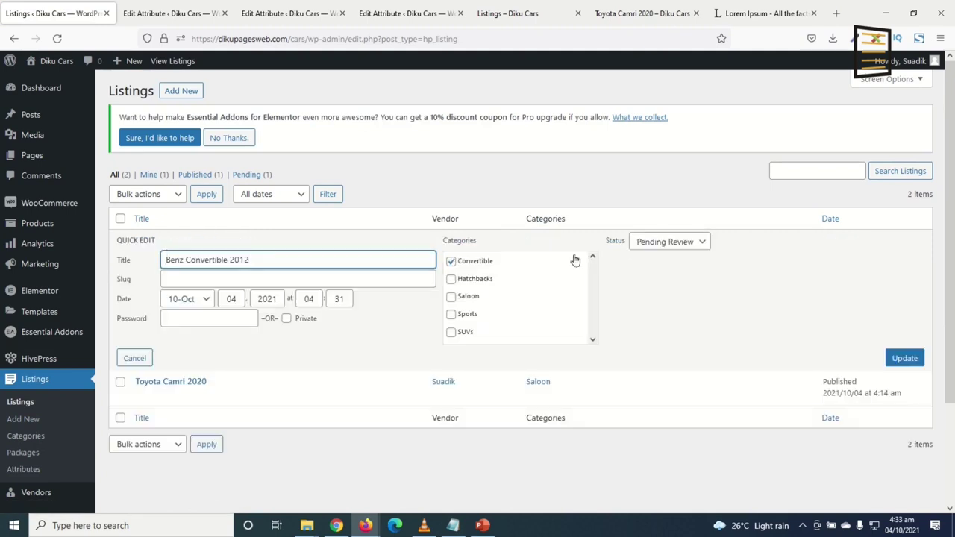
{"action": "left_click", "coordinate": [648, 241]}
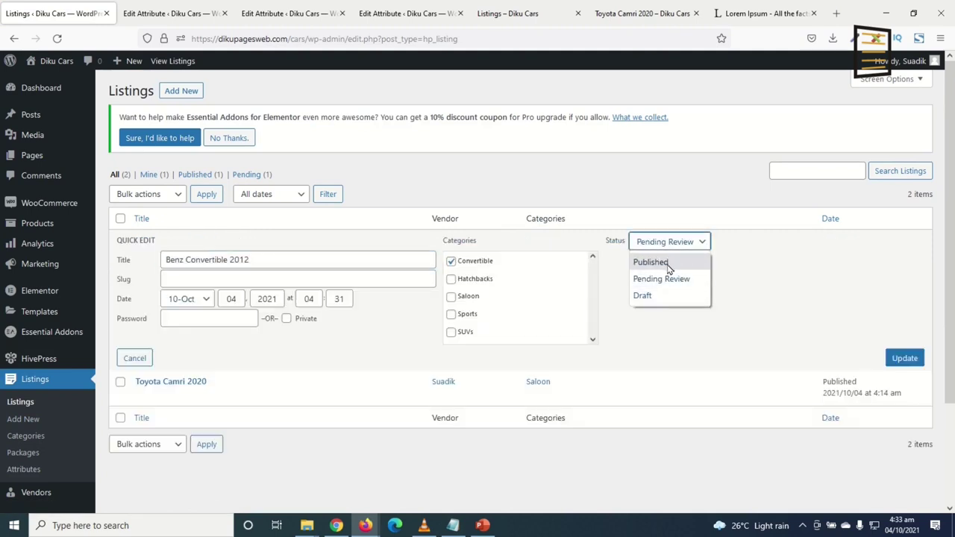
{"action": "left_click", "coordinate": [669, 266]}
{"action": "left_click", "coordinate": [906, 358]}
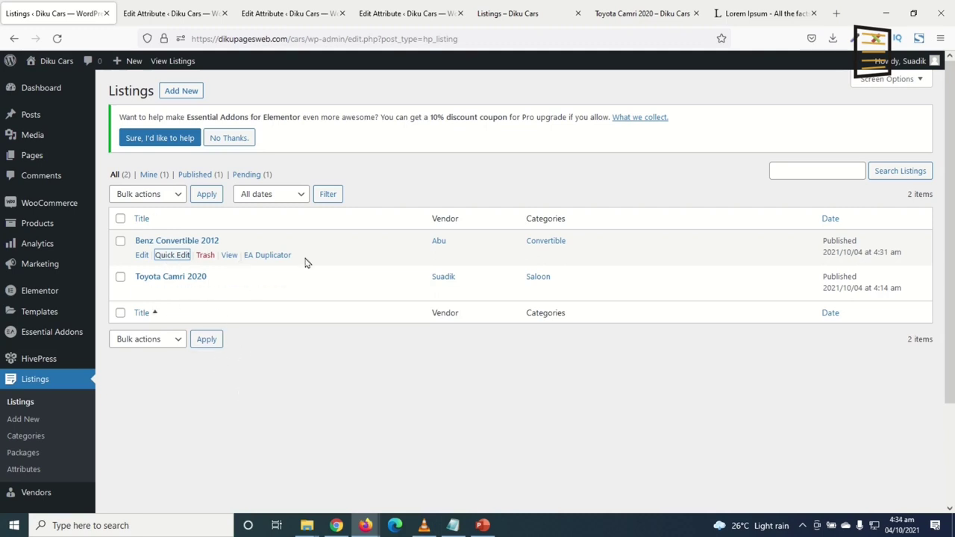
{"action": "left_click", "coordinate": [502, 15]}
Reload the listings page and search listings by the location Tamale, Ghana
{"action": "scroll", "coordinate": [397, 322], "scroll_direction": "up", "scroll_amount": 3}
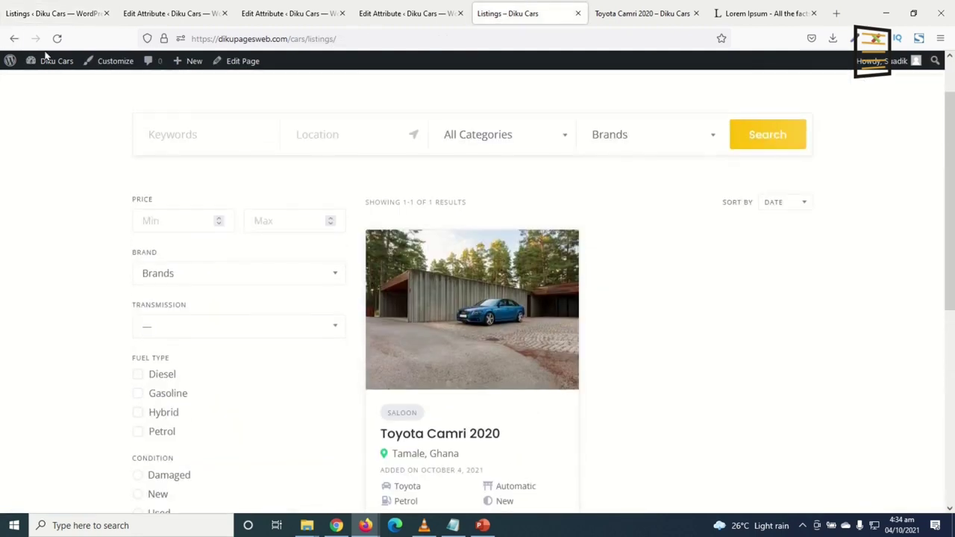
{"action": "left_click", "coordinate": [57, 38]}
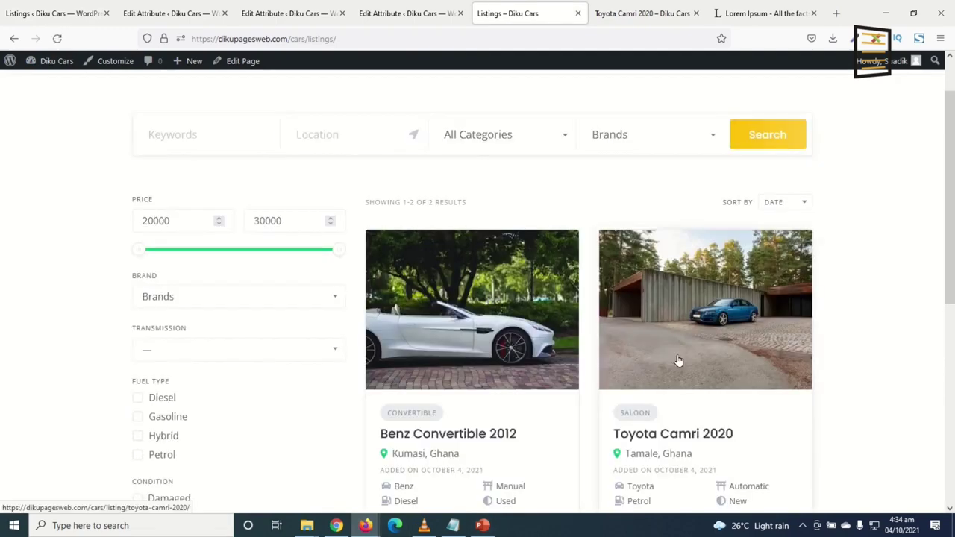
{"action": "scroll", "coordinate": [523, 400], "scroll_direction": "down", "scroll_amount": 2}
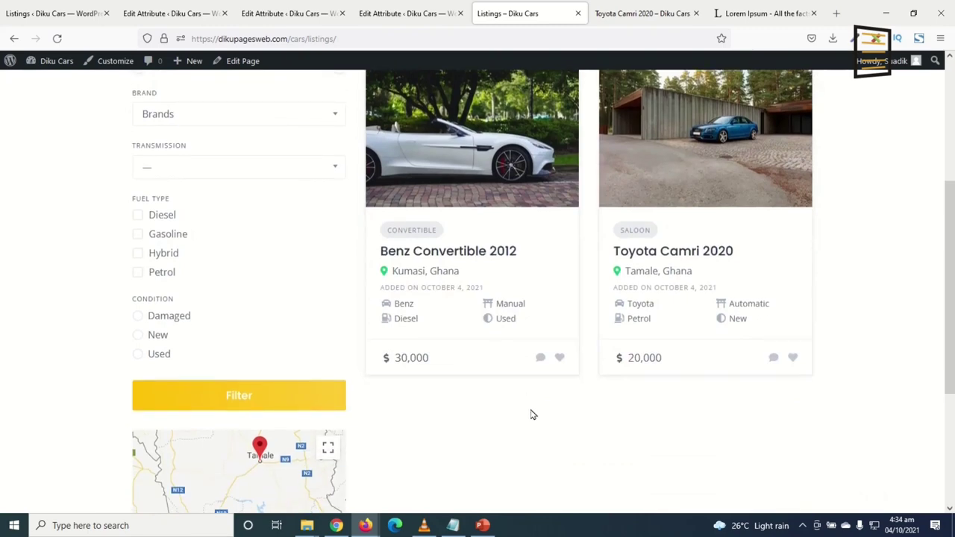
{"action": "scroll", "coordinate": [531, 414], "scroll_direction": "up", "scroll_amount": 3}
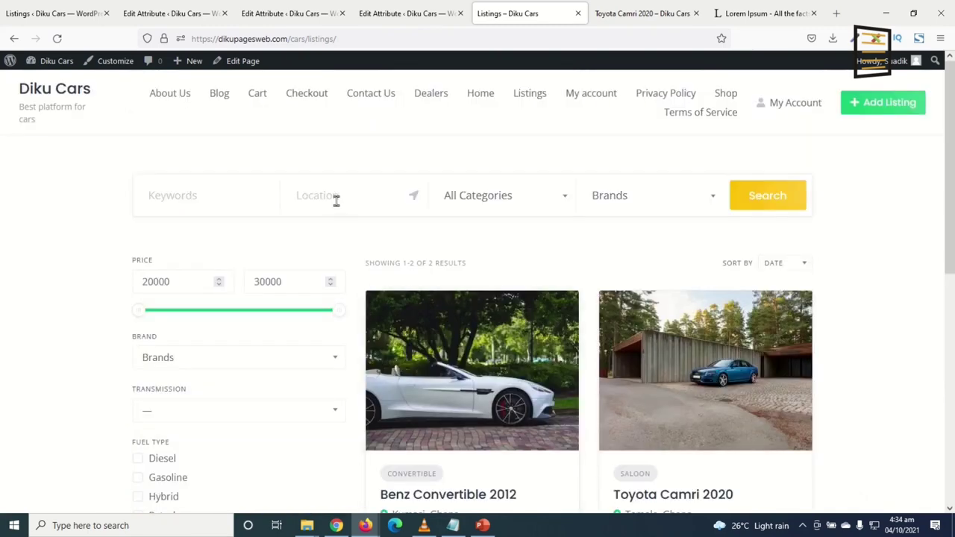
{"action": "type", "text": "tamale"}
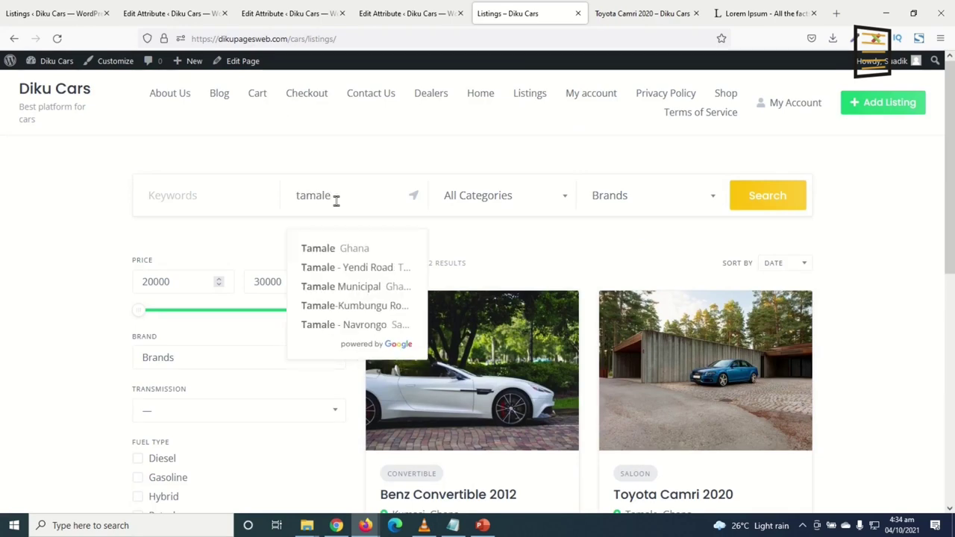
{"action": "left_click", "coordinate": [343, 255]}
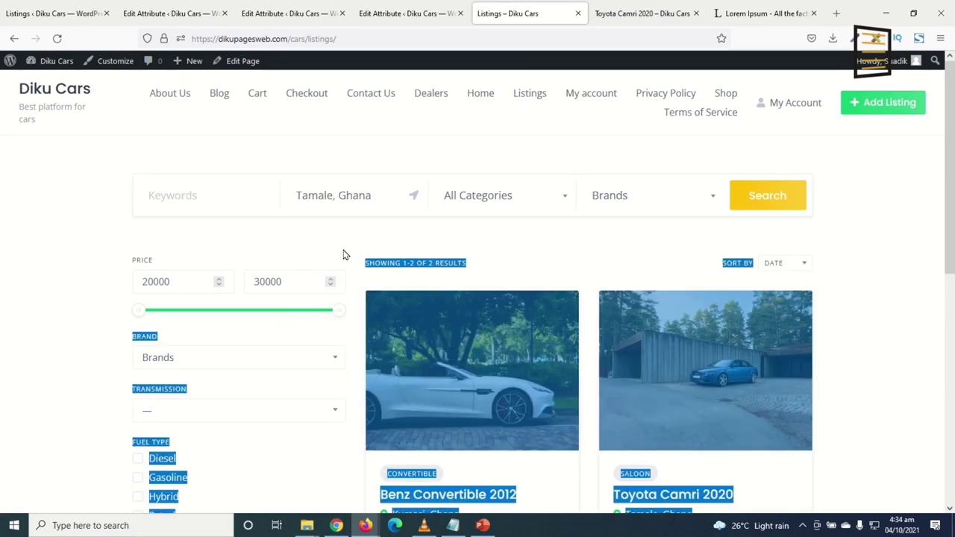
{"action": "left_click", "coordinate": [753, 198]}
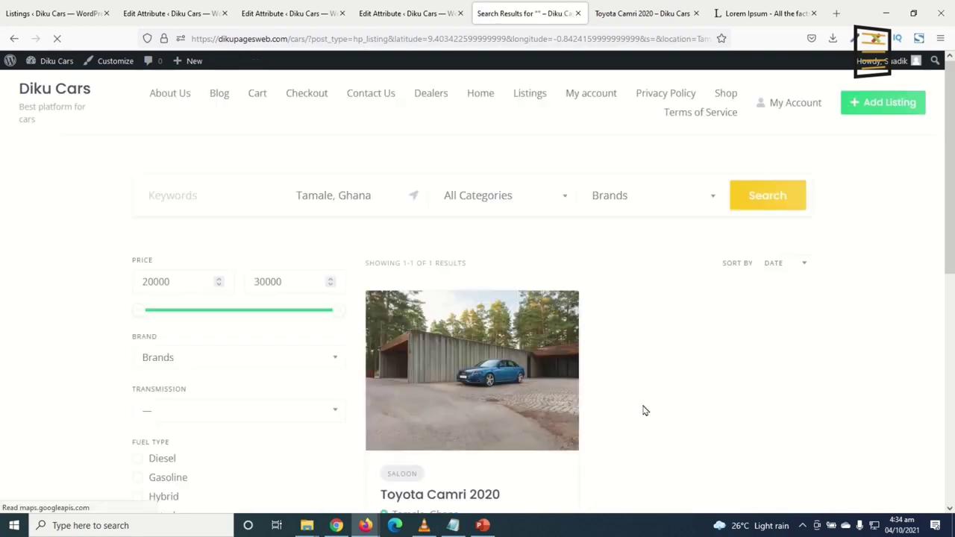
Clear the location filter and search by the Hatchbacks category, then by Convertible
{"action": "left_click_drag", "start_coordinate": [371, 196], "coordinate": [132, 205]}
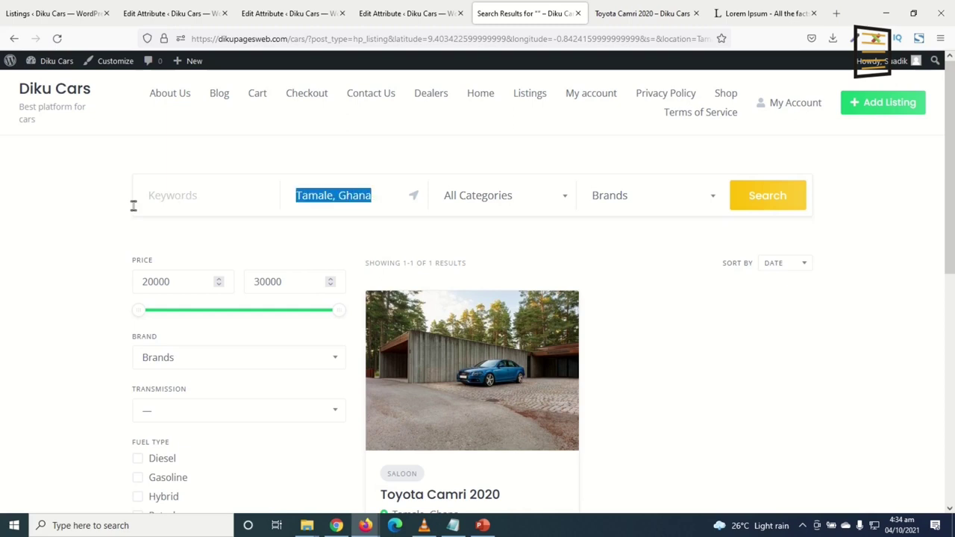
{"action": "key", "text": "BackSpace"}
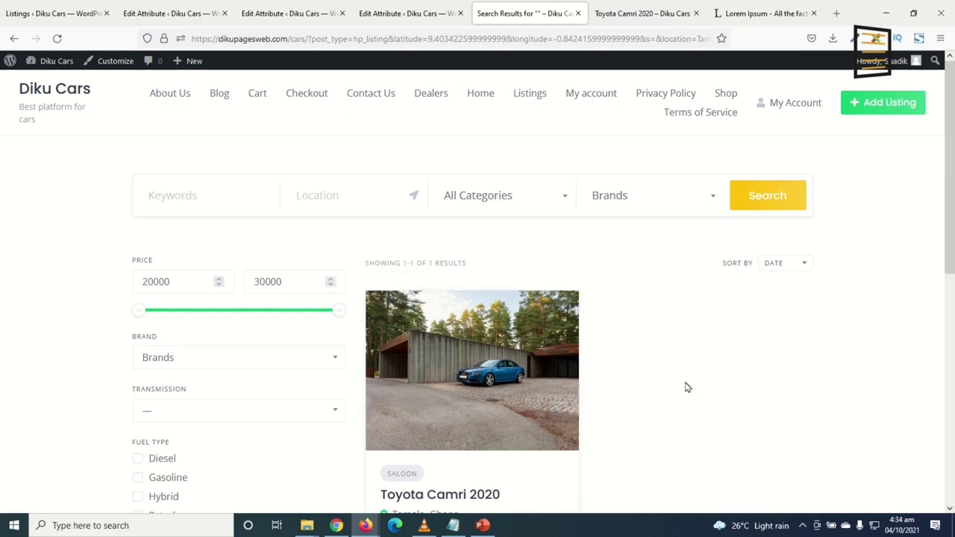
{"action": "left_click", "coordinate": [499, 199]}
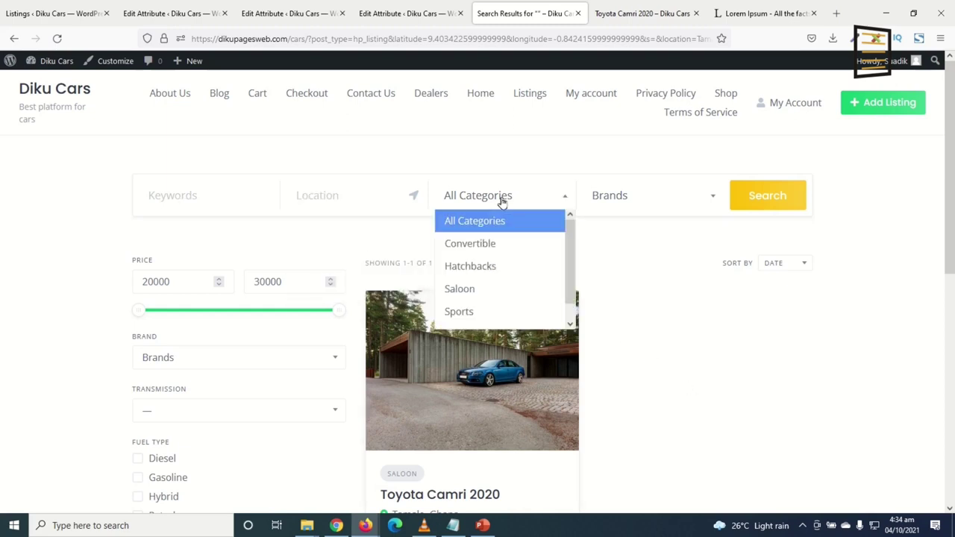
{"action": "left_click", "coordinate": [495, 269]}
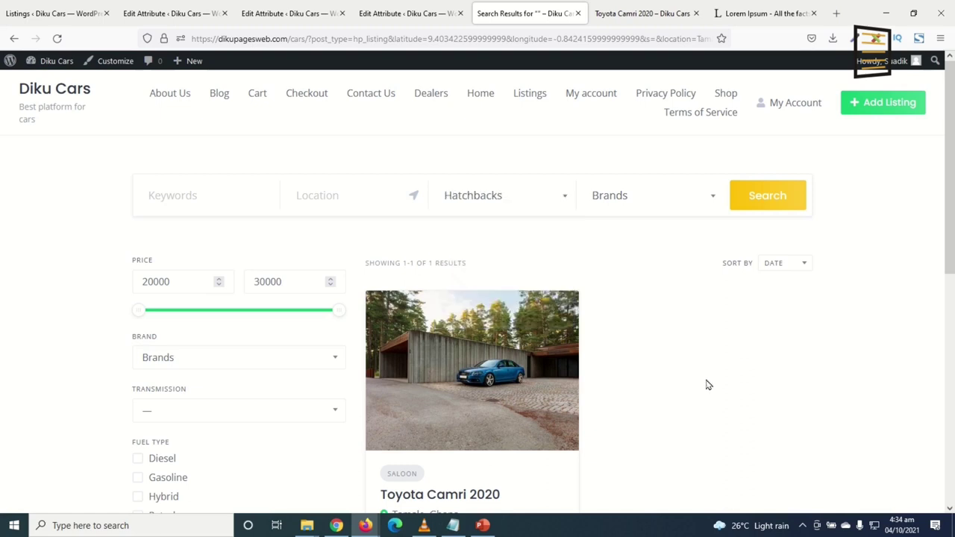
{"action": "left_click", "coordinate": [781, 199]}
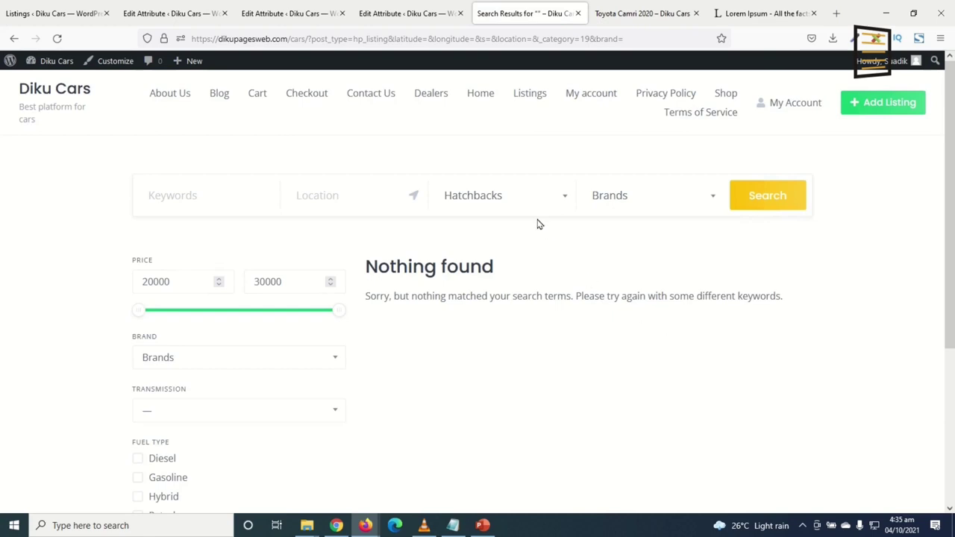
{"action": "left_click", "coordinate": [528, 200]}
{"action": "left_click", "coordinate": [507, 243]}
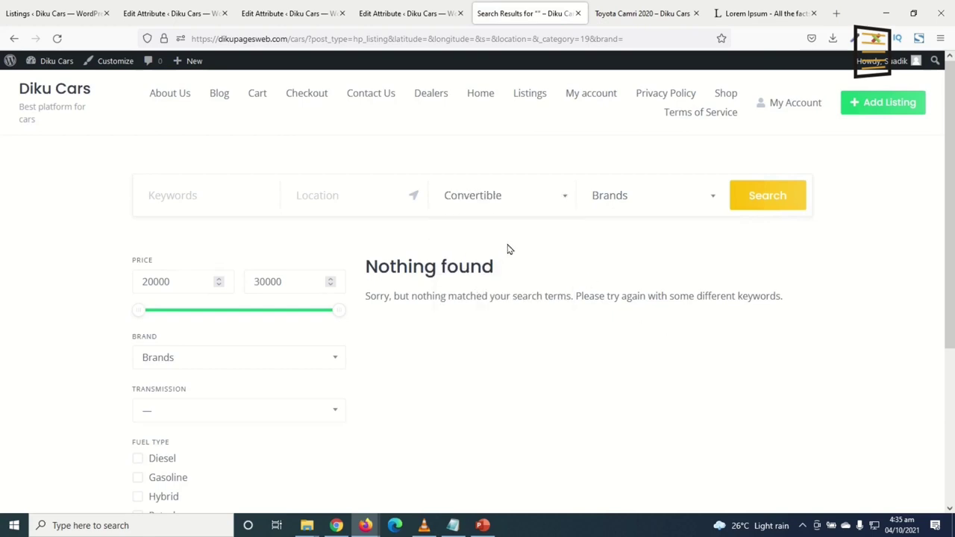
{"action": "left_click", "coordinate": [761, 199]}
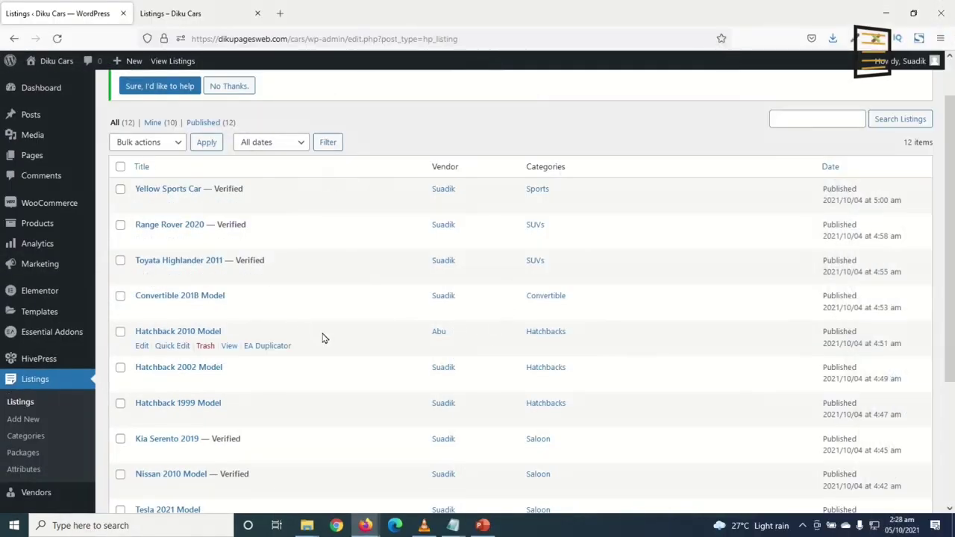
{"action": "scroll", "coordinate": [325, 313], "scroll_direction": "down", "scroll_amount": 3}
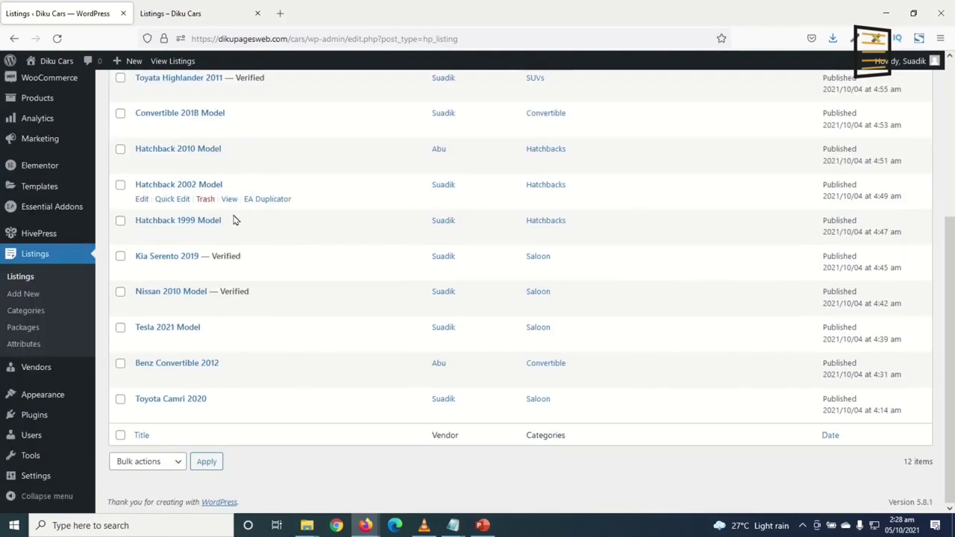
{"action": "scroll", "coordinate": [247, 271], "scroll_direction": "up", "scroll_amount": 4}
{"action": "left_click", "coordinate": [190, 14]}
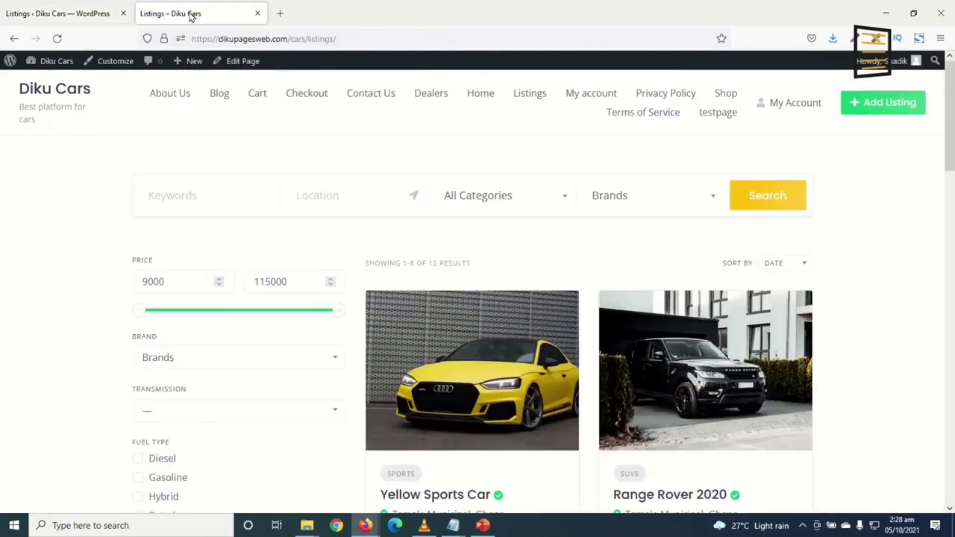
{"action": "scroll", "coordinate": [731, 319], "scroll_direction": "down", "scroll_amount": 2}
{"action": "scroll", "coordinate": [731, 319], "scroll_direction": "down", "scroll_amount": 12}
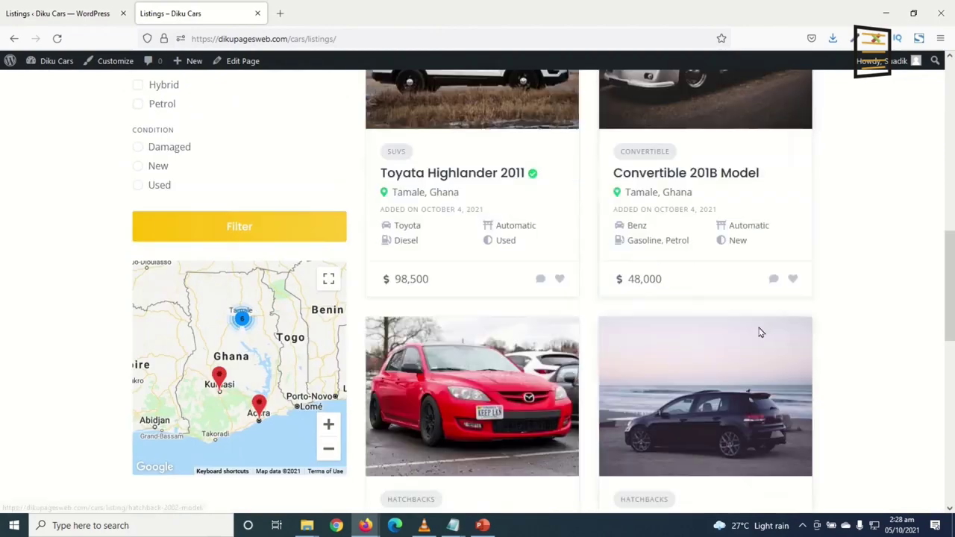
{"action": "scroll", "coordinate": [769, 354], "scroll_direction": "up", "scroll_amount": 14}
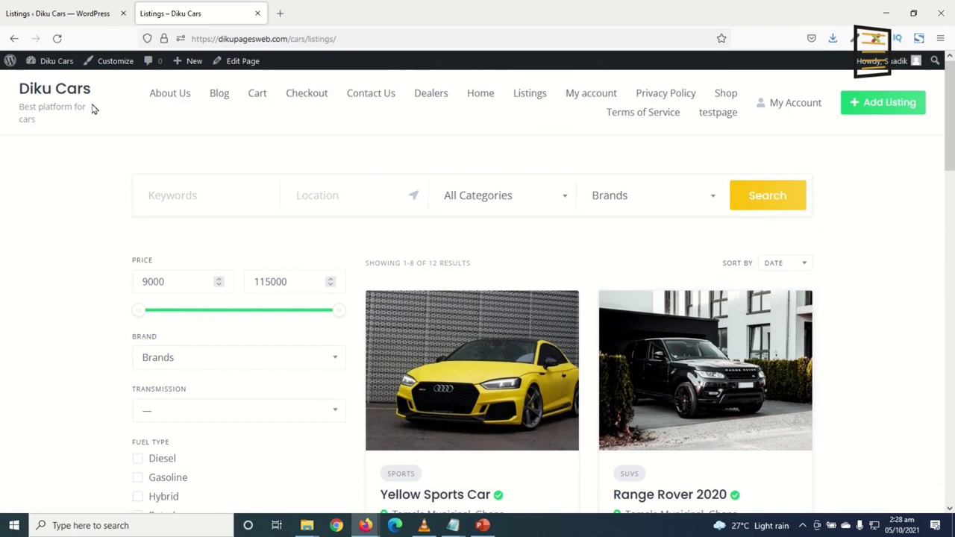
{"action": "left_click", "coordinate": [58, 13]}
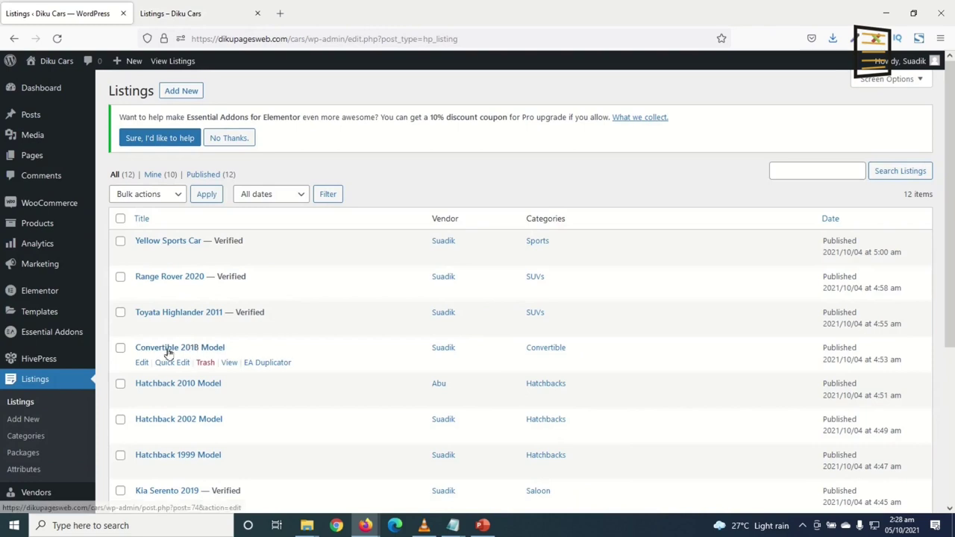
{"action": "scroll", "coordinate": [48, 336], "scroll_direction": "down", "scroll_amount": 5}
{"action": "mouse_move", "coordinate": [35, 373]}
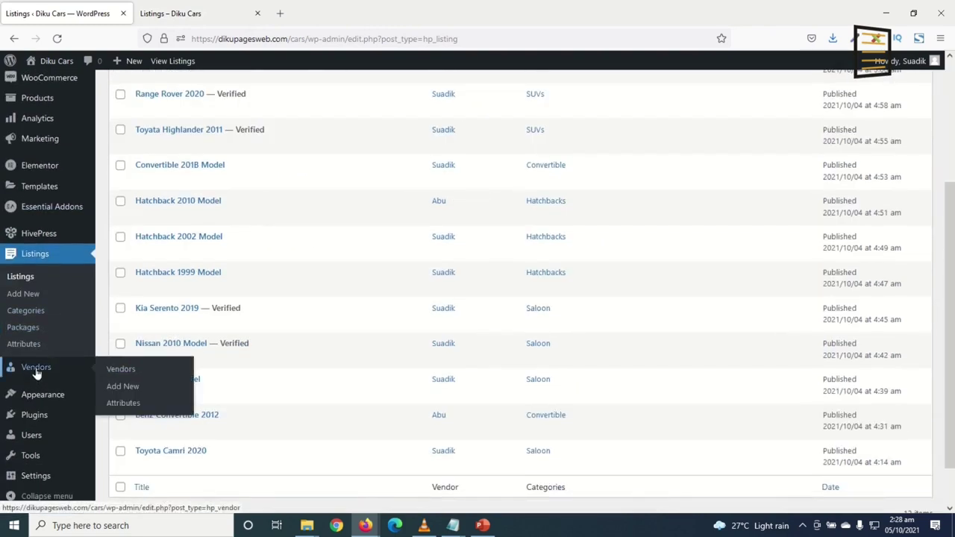
Create a new vendor titled 'Trust Car Dealers' and mark it as verified
{"action": "left_click", "coordinate": [131, 388]}
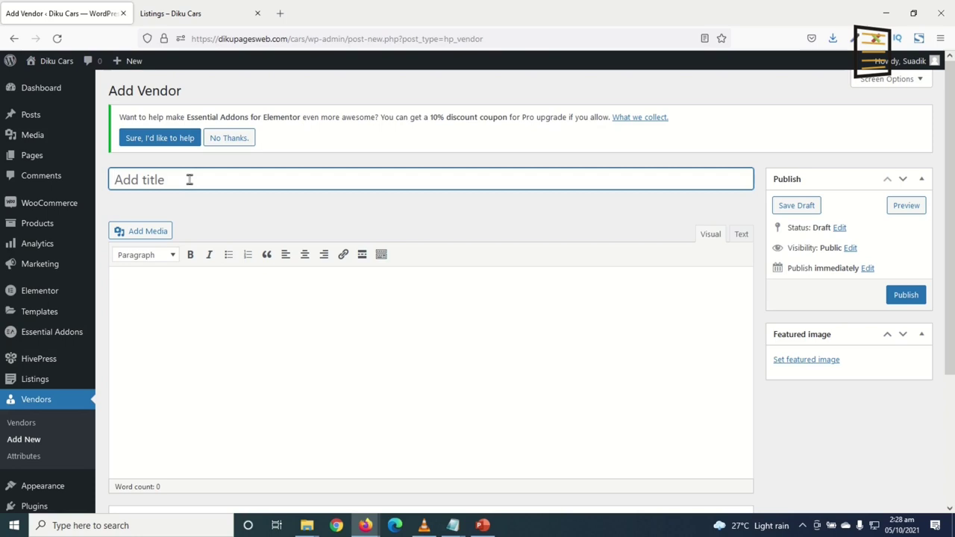
{"action": "type", "text": "Trust Cars"}
{"action": "key", "text": "BackSpace"}
{"action": "type", "text": "Dealers"}
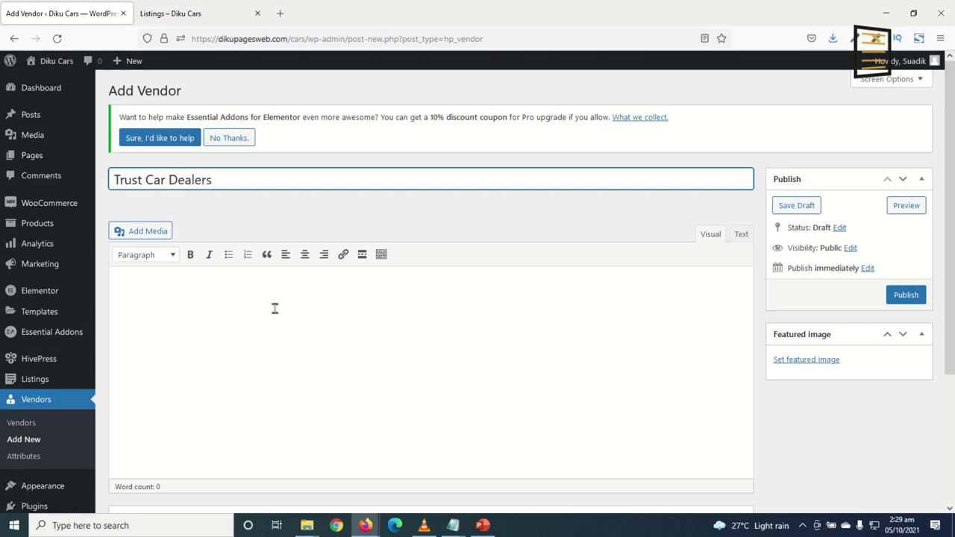
{"action": "scroll", "coordinate": [276, 291], "scroll_direction": "down", "scroll_amount": 3}
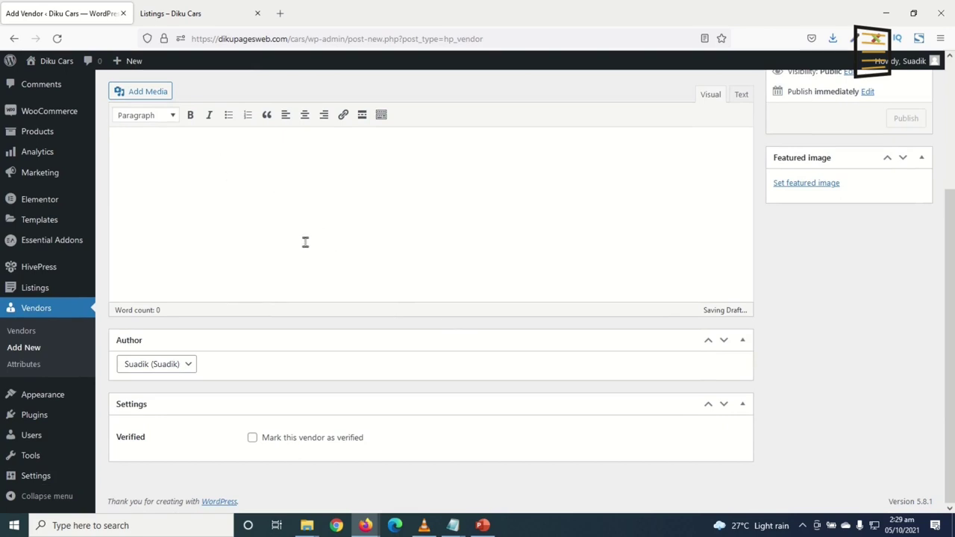
{"action": "left_click", "coordinate": [156, 366]}
{"action": "left_click", "coordinate": [413, 437]}
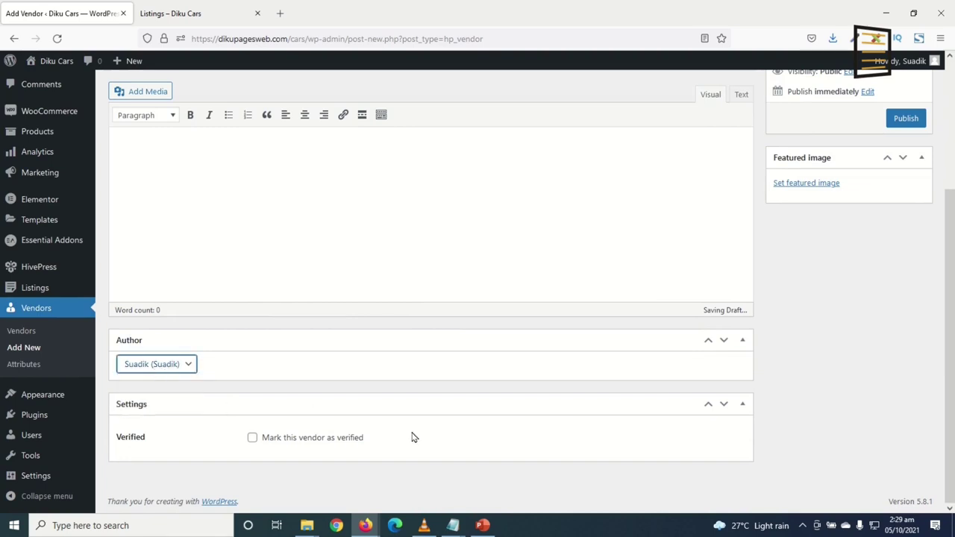
{"action": "left_click", "coordinate": [252, 439]}
{"action": "left_click", "coordinate": [253, 439]}
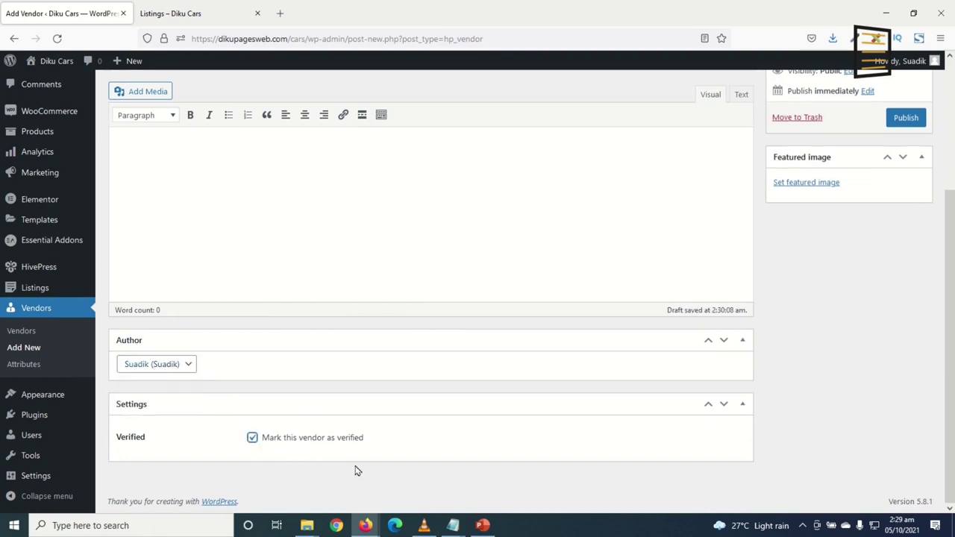
Set the grey car-on-the-road photo as the featured image and publish the vendor
{"action": "scroll", "coordinate": [523, 437], "scroll_direction": "up", "scroll_amount": 3}
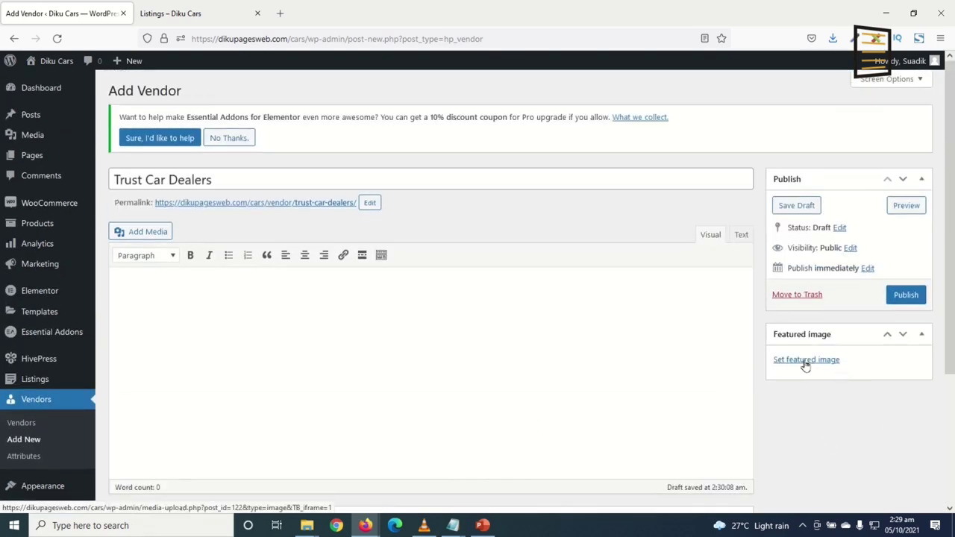
{"action": "left_click", "coordinate": [806, 361]}
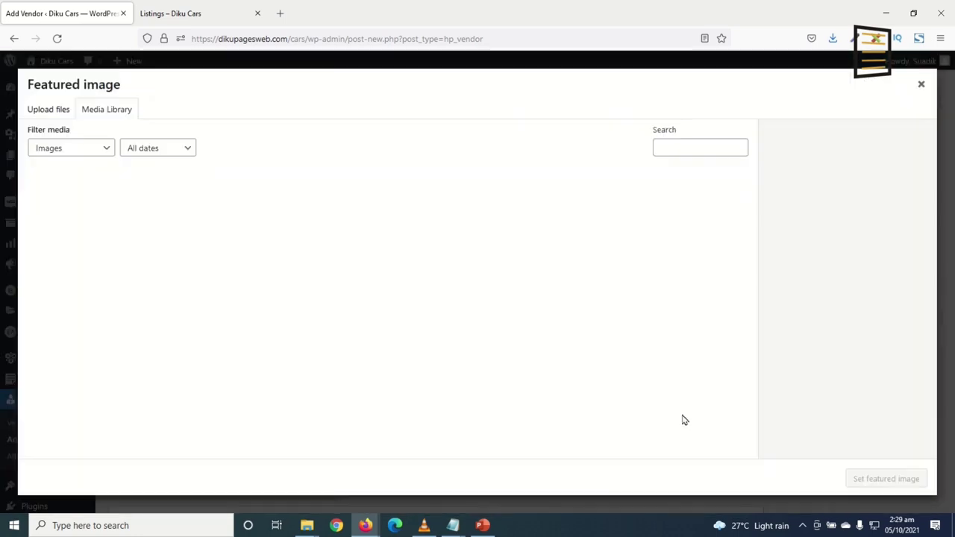
{"action": "left_click", "coordinate": [681, 228]}
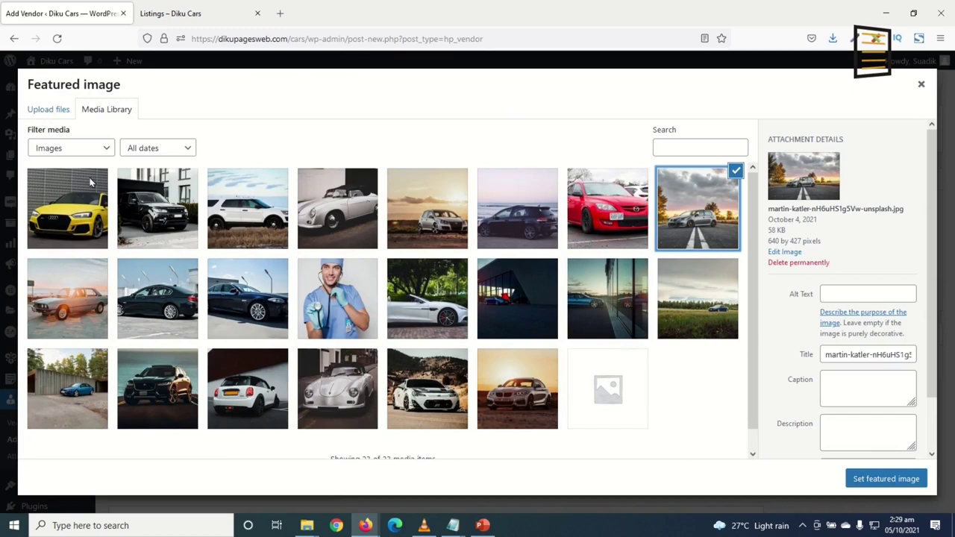
{"action": "left_click", "coordinate": [874, 478]}
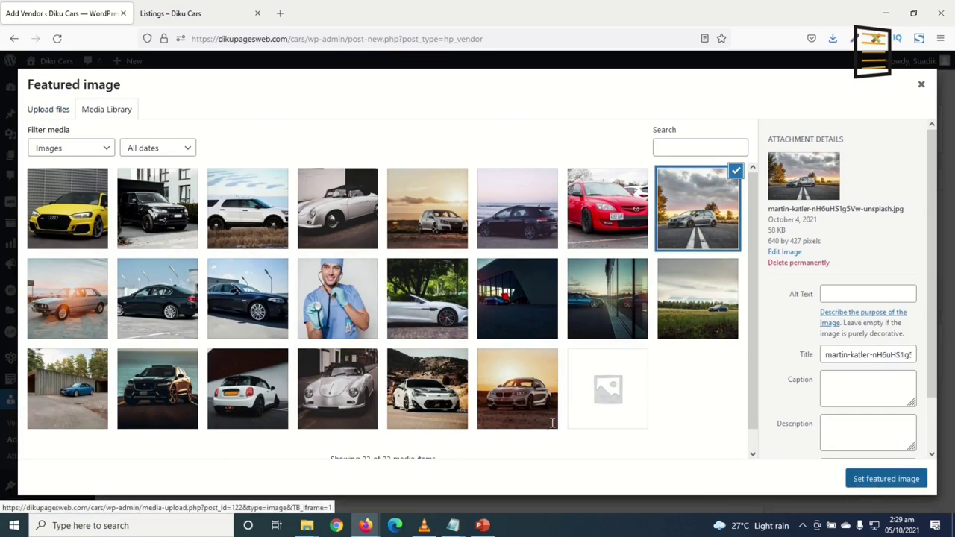
{"action": "left_click", "coordinate": [906, 296]}
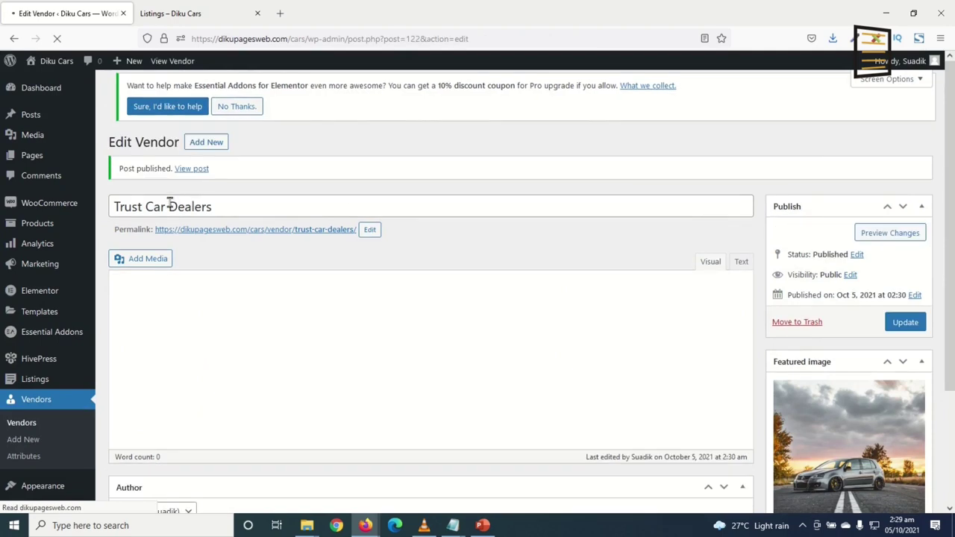
View the published Trust Car Dealers vendor page from the Post published notice
{"action": "left_click", "coordinate": [188, 178]}
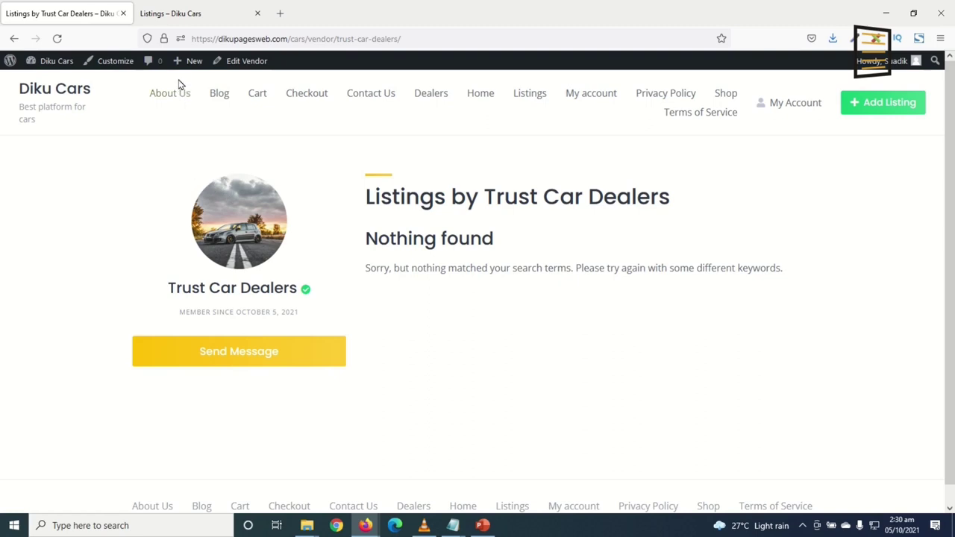
{"action": "mouse_move", "coordinate": [181, 66]}
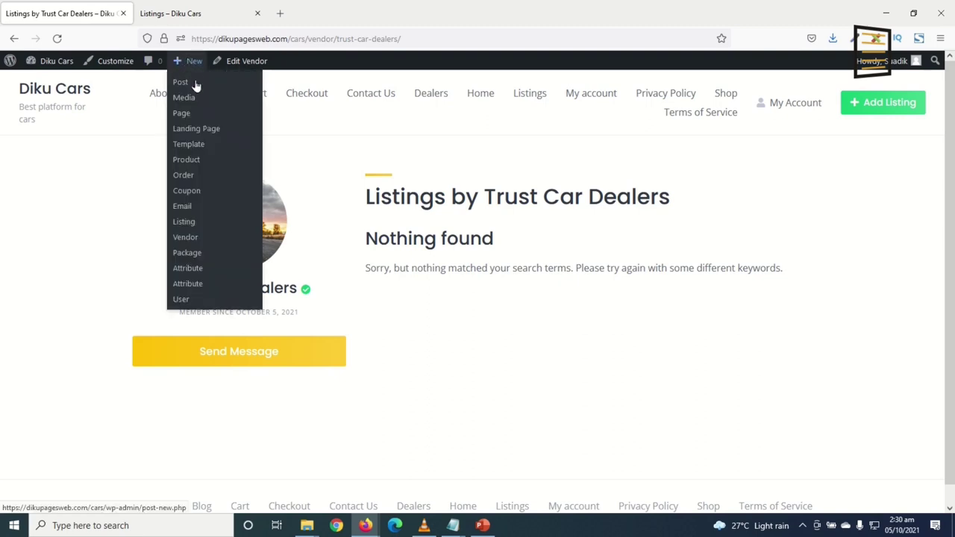
Create a post titled 'How to Sell Your Car Fast' with two pasted Lorem Ipsum paragraphs
{"action": "left_click", "coordinate": [188, 87]}
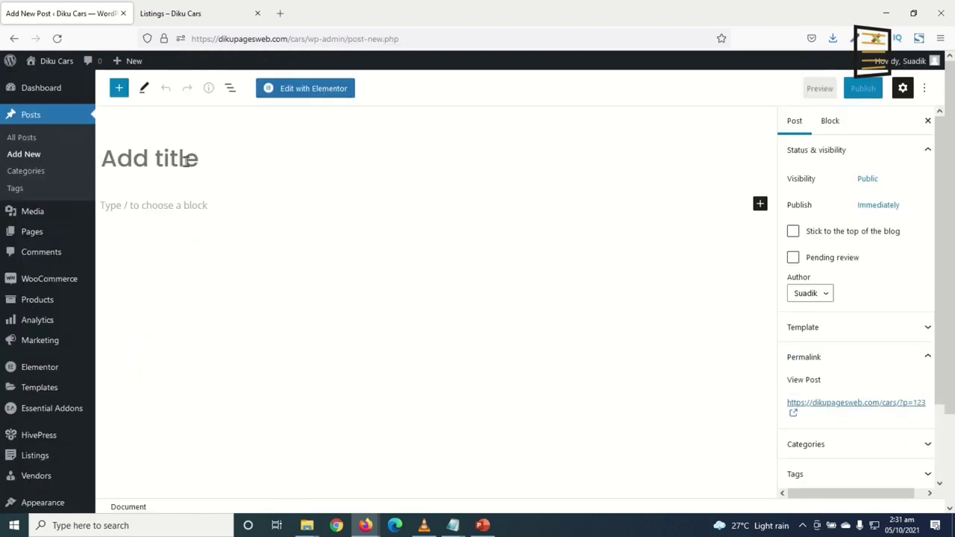
{"action": "left_click", "coordinate": [187, 161]}
{"action": "type", "text": "How"}
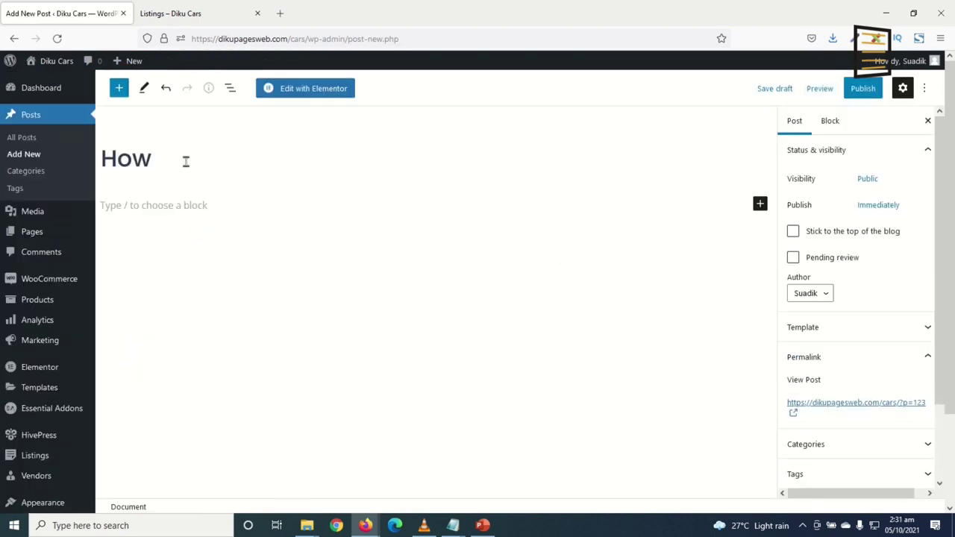
{"action": "type", "text": " to Sell Your Car"}
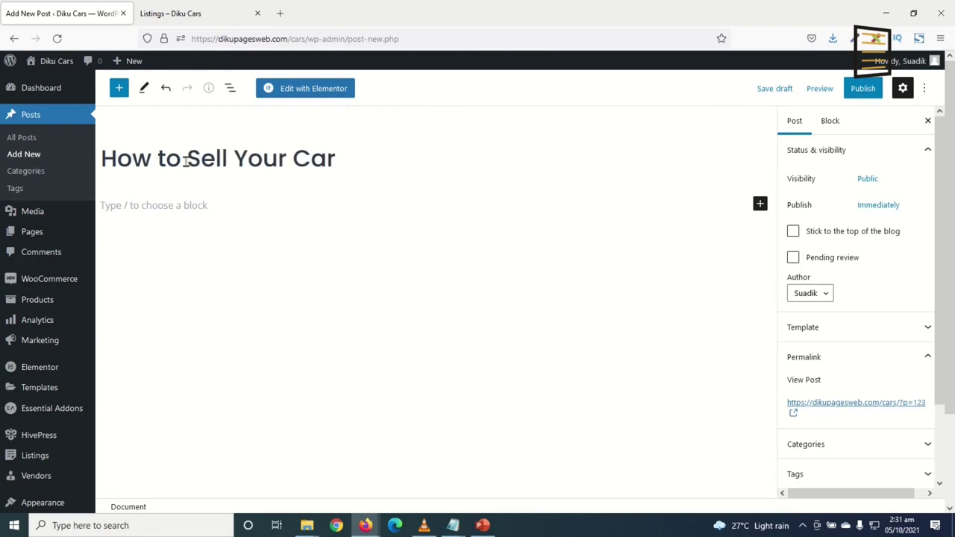
{"action": "type", "text": " Fast"}
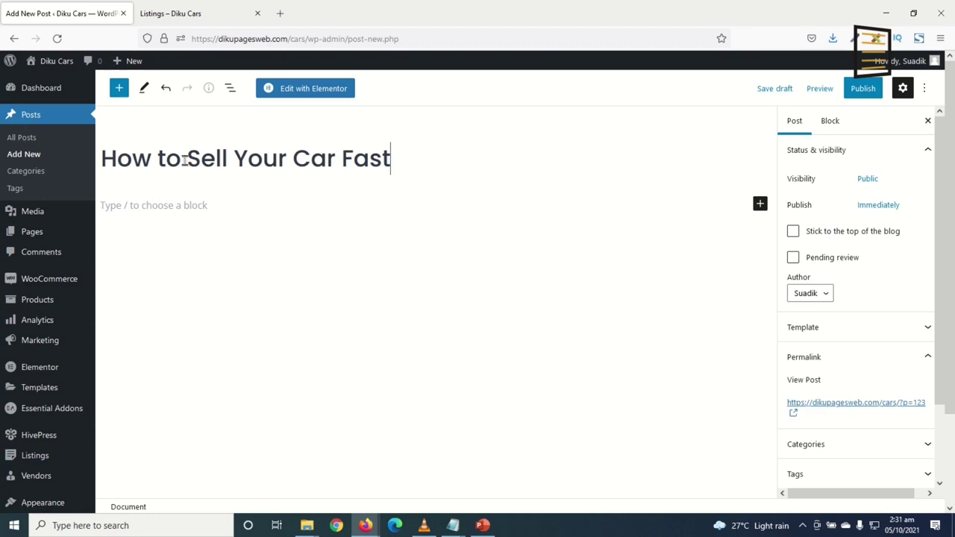
{"action": "left_click", "coordinate": [158, 209]}
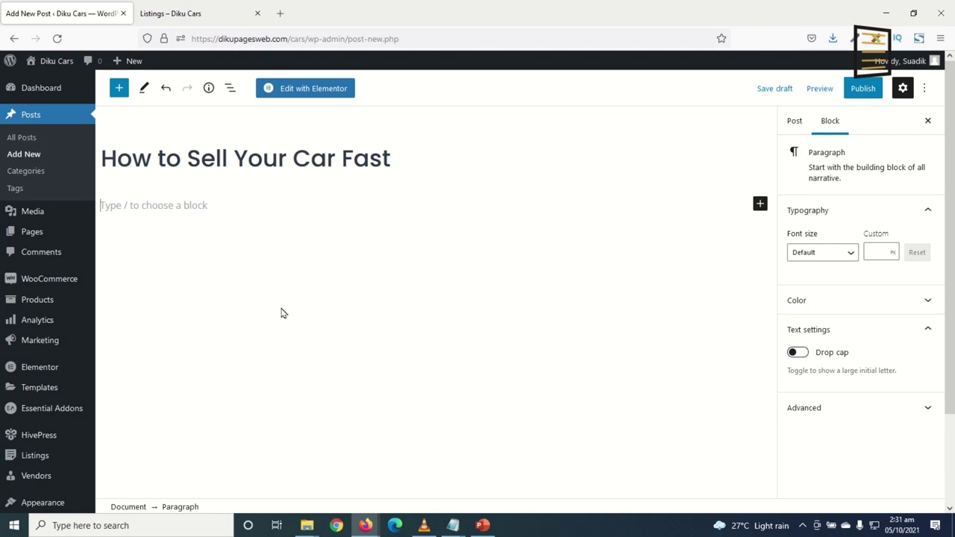
{"action": "type", "text": "Lorem Ipsum is simply dummy text of the printing and typesetting industry. Lorem Ipsum has been the industry's standard dummy text ever since the 1500s, when an unknown printer took a galley of type and scrambled it to make a type specimen book. It has survived not only five centuries, but also the leap into electronic typesetting, remaining essentially unchanged. It was popularised in the 1960s with the release of Letraset sheets containing Lorem Ipsum passages, and more recently with desktop publishing software like Aldus PageMaker including versions of Lorem Ipsum."}
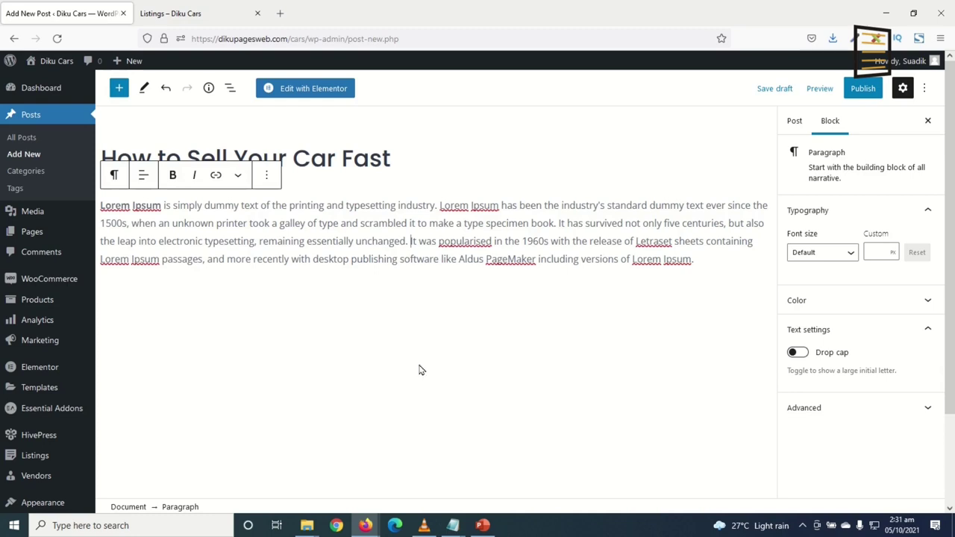
{"action": "key", "text": "Return"}
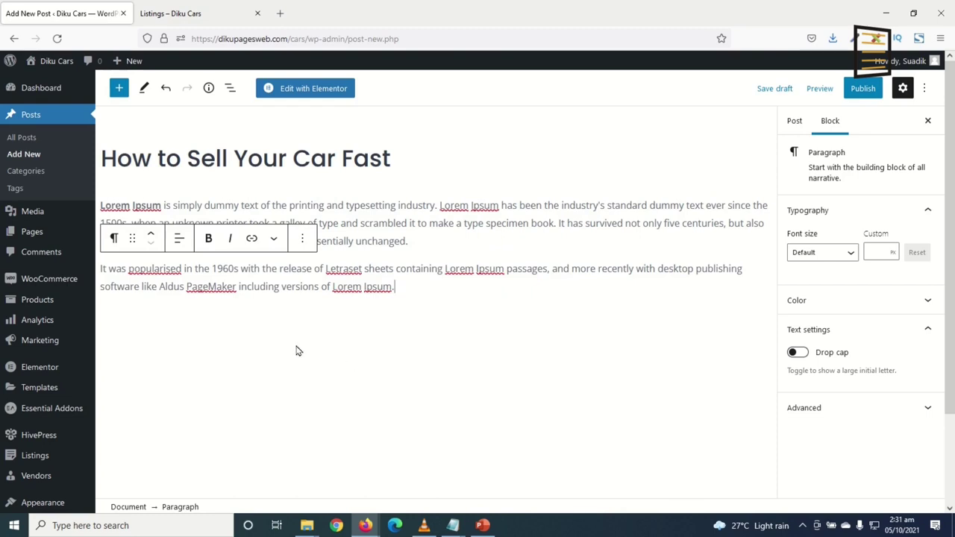
{"action": "key", "text": "Return"}
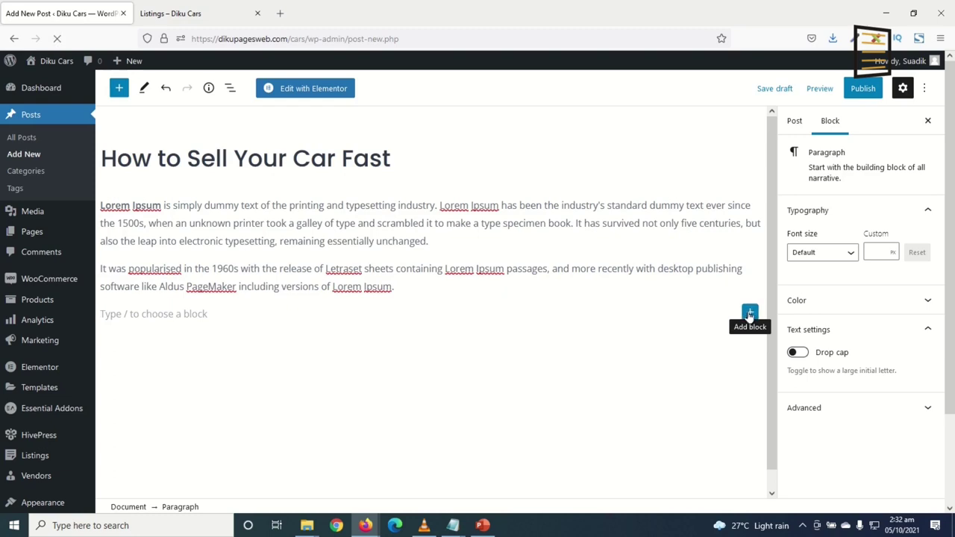
Insert the sedan-at-sunset photo from the media library as an image block and shrink it
{"action": "left_click", "coordinate": [749, 315]}
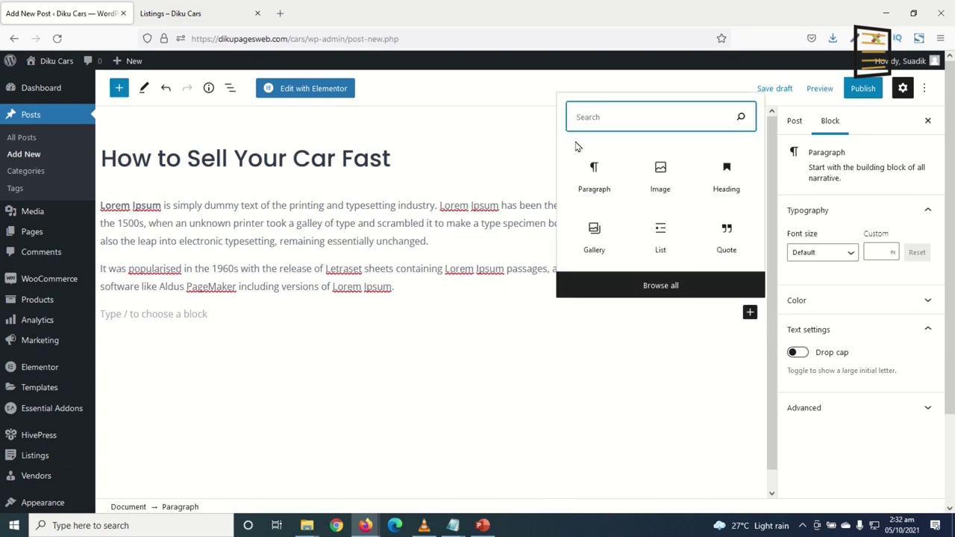
{"action": "type", "text": "image"}
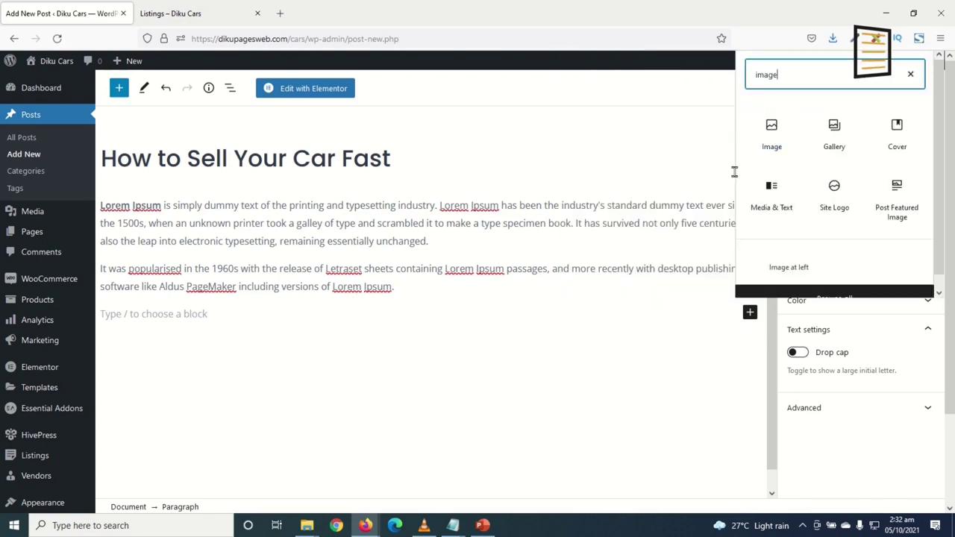
{"action": "left_click", "coordinate": [777, 138]}
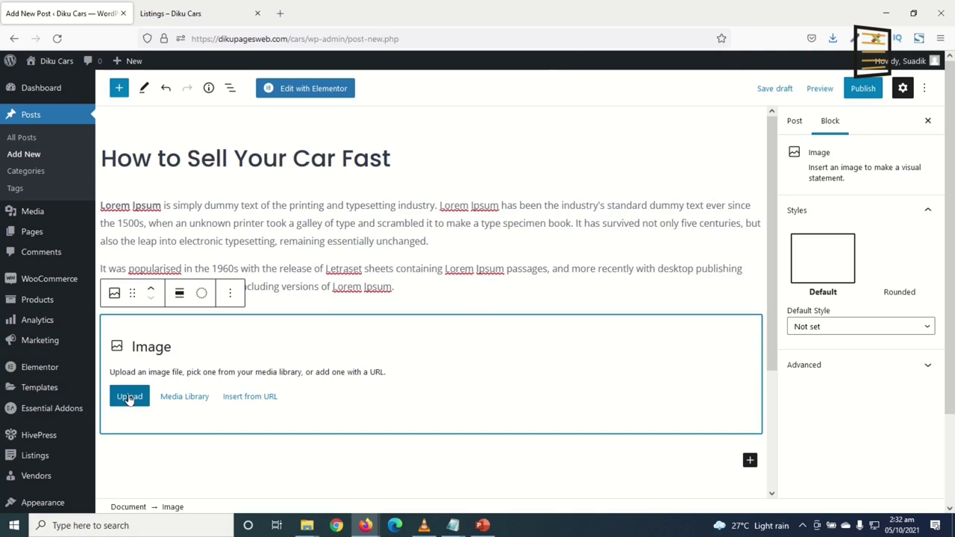
{"action": "left_click", "coordinate": [184, 400]}
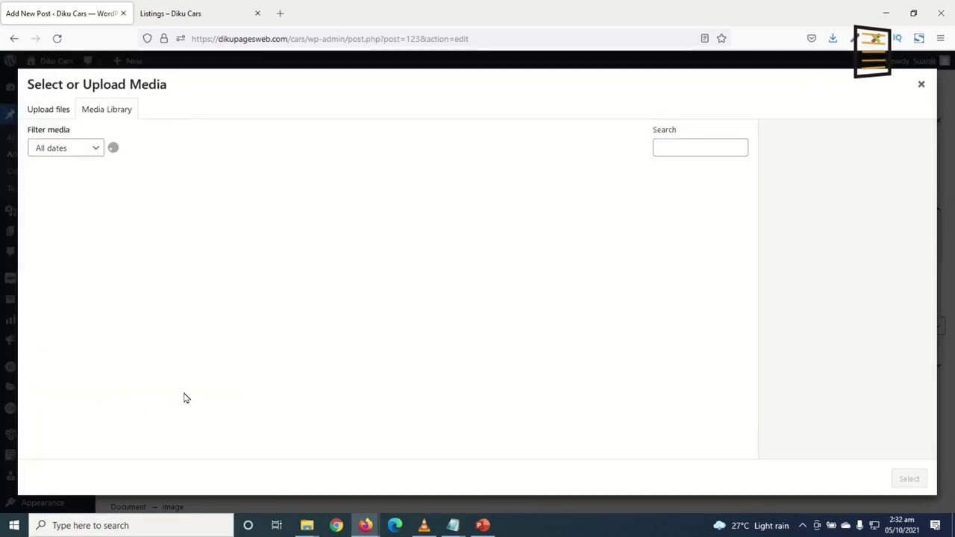
{"action": "left_click", "coordinate": [67, 298]}
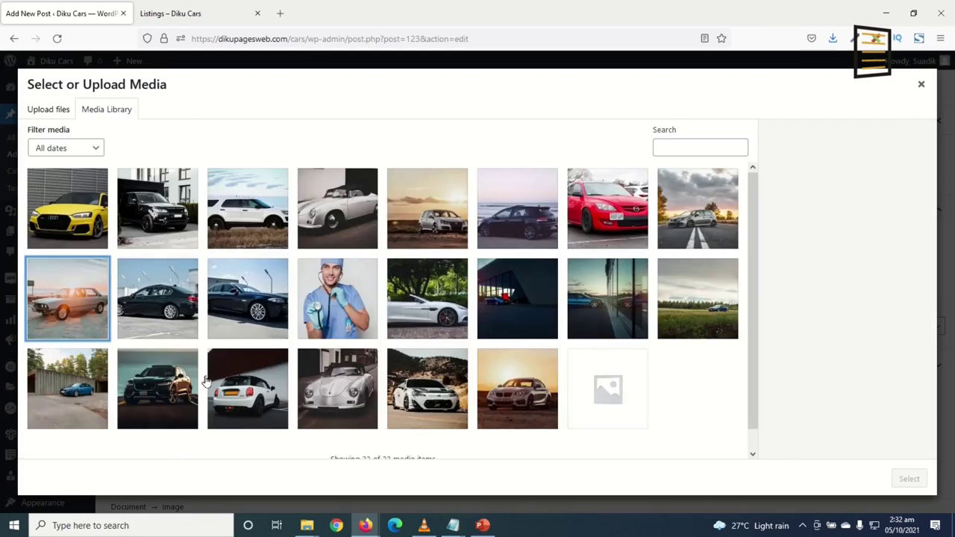
{"action": "left_click", "coordinate": [910, 480]}
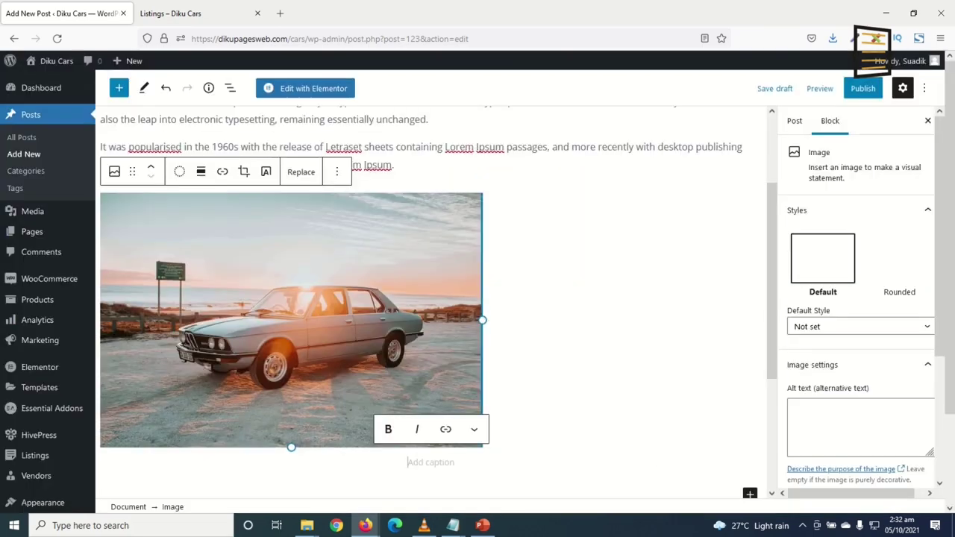
{"action": "left_click_drag", "start_coordinate": [482, 319], "coordinate": [369, 315]}
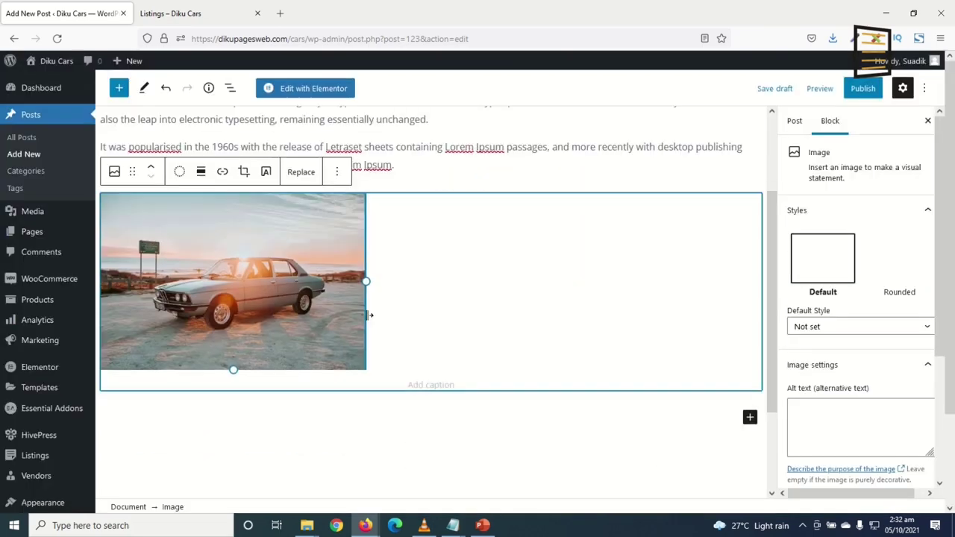
{"action": "left_click", "coordinate": [343, 454]}
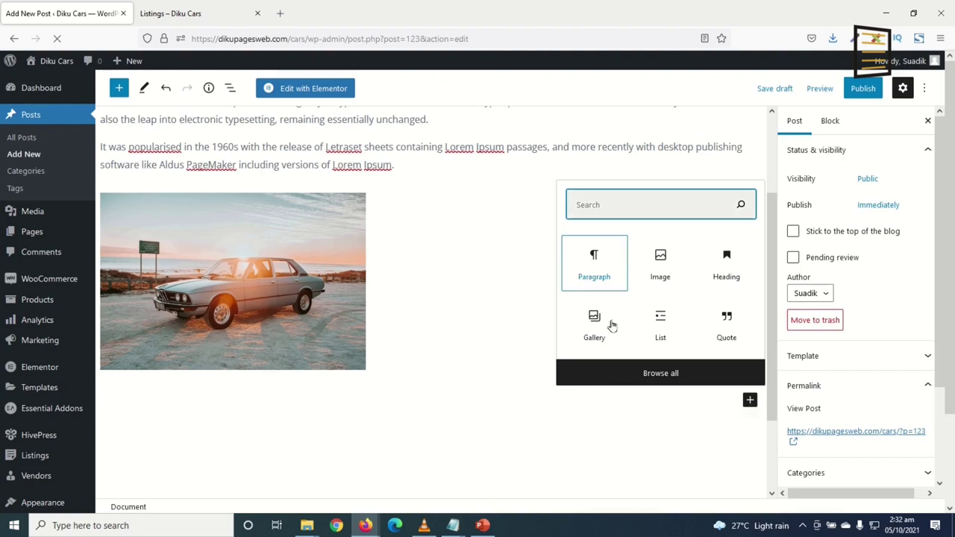
Add a paragraph below the car photo with the pasted Lorem Ipsum text
{"action": "left_click", "coordinate": [590, 267]}
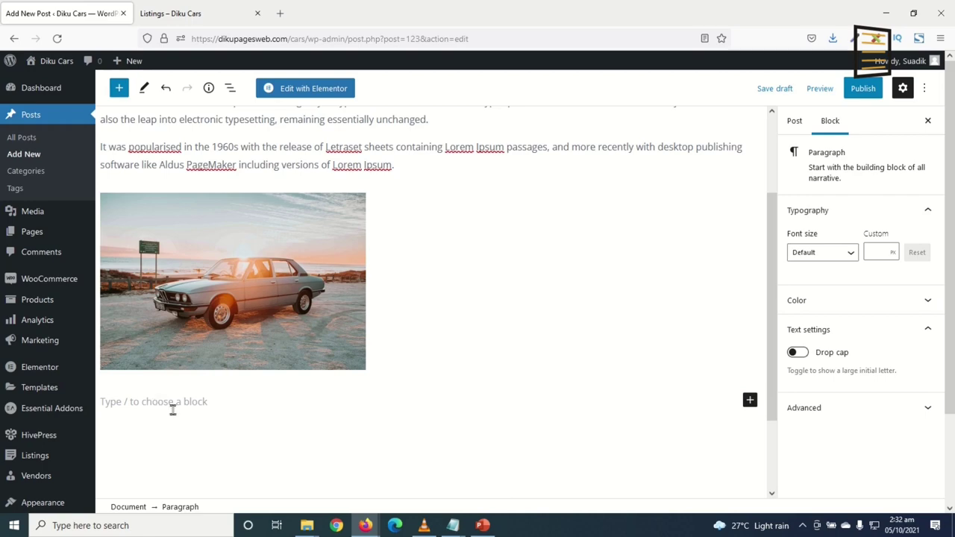
{"action": "type", "text": "Lorem Ipsum is simply dummy text of the printing and typesetting industry. Lorem Ipsum has been the industry's standard dummy text ever since the 1500s, when an unknown printer took a galley of type and scrambled it to make a type specimen book. It has survived not only five centuries, but also the leap into electronic typesetting, remaining essentially unchanged. It was popularised in the 1960s with the release of Letraset sheets containing Lorem Ipsum passages, and more recently with desktop publishing software like Aldus PageMaker including versions of Lorem Ipsum."}
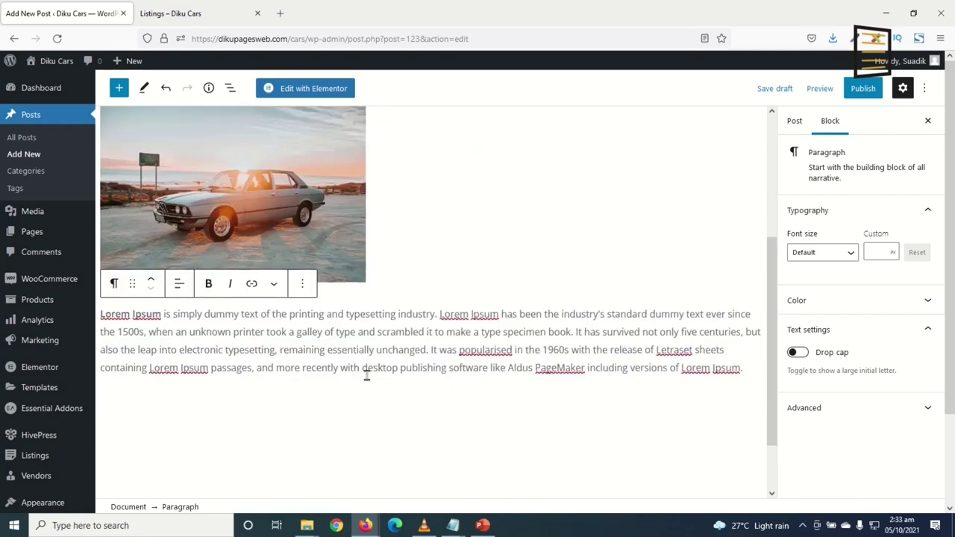
{"action": "scroll", "coordinate": [367, 381], "scroll_direction": "up", "scroll_amount": 5}
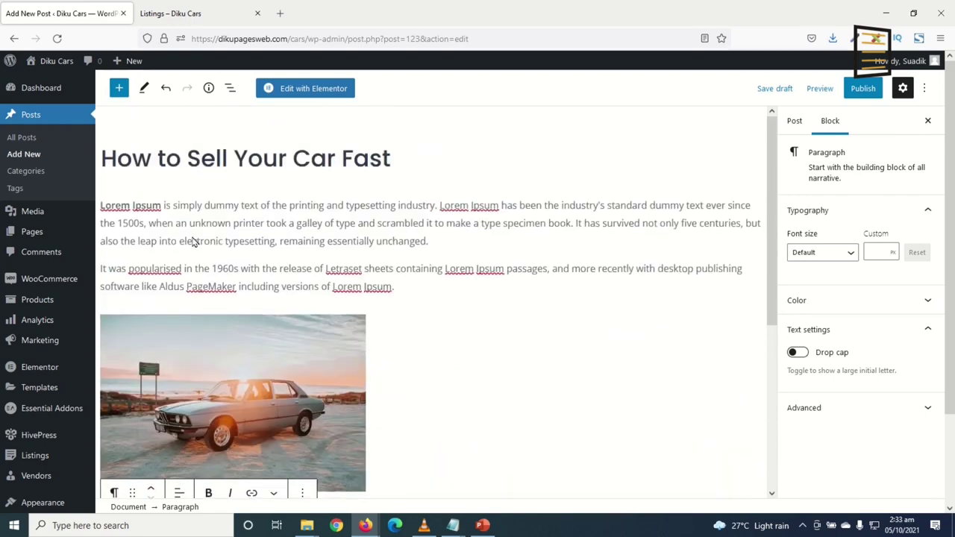
Turn on Drop cap for the post's first paragraph
{"action": "left_click", "coordinate": [125, 222]}
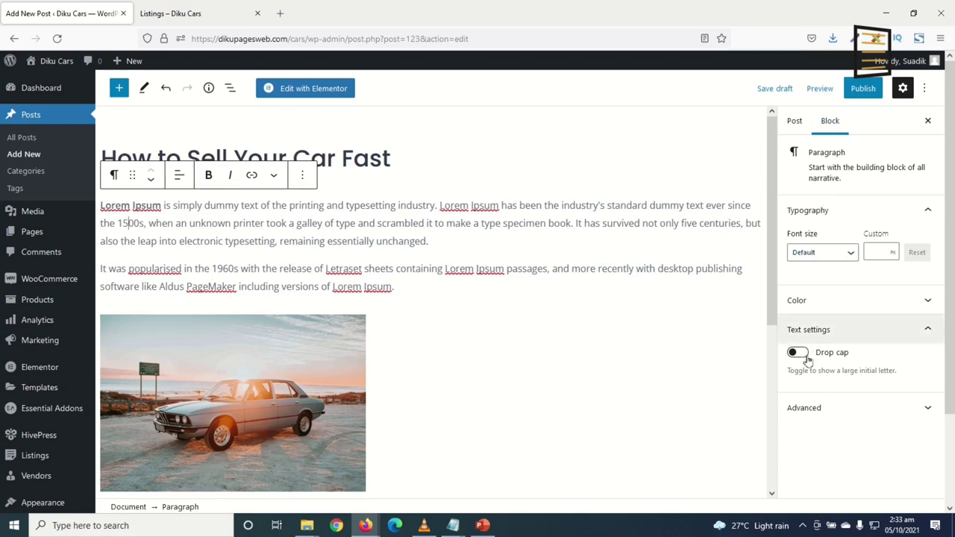
{"action": "left_click", "coordinate": [797, 353]}
{"action": "key", "text": "space"}
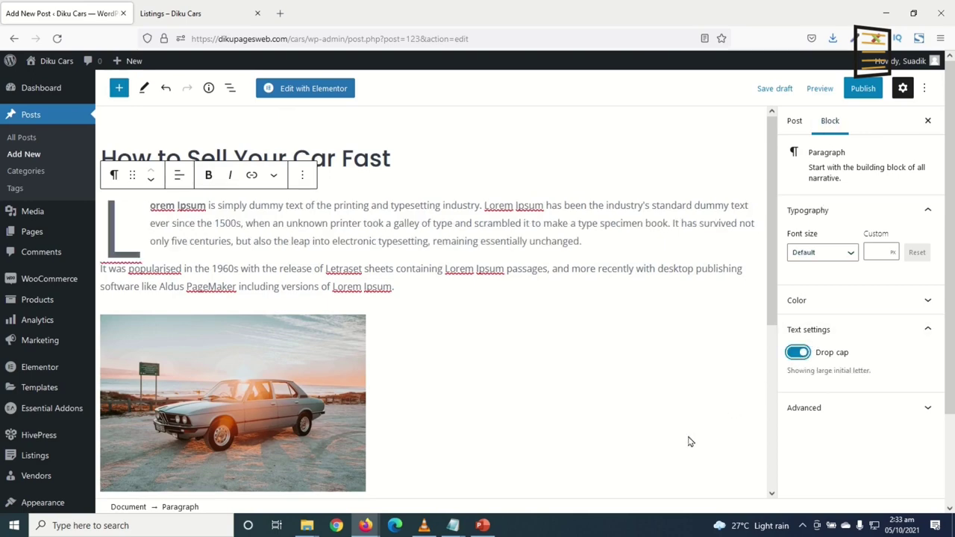
{"action": "scroll", "coordinate": [463, 339], "scroll_direction": "down", "scroll_amount": 5}
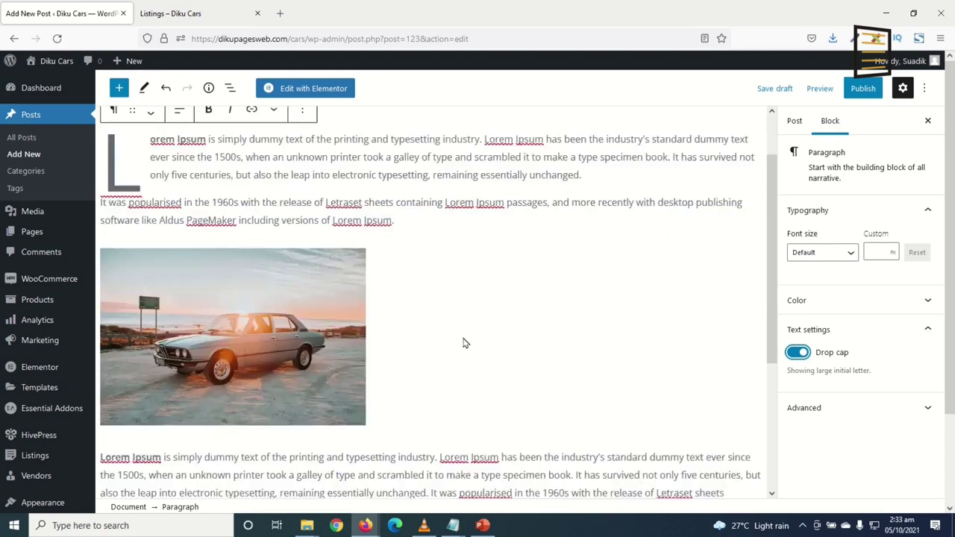
{"action": "scroll", "coordinate": [441, 329], "scroll_direction": "up", "scroll_amount": 5}
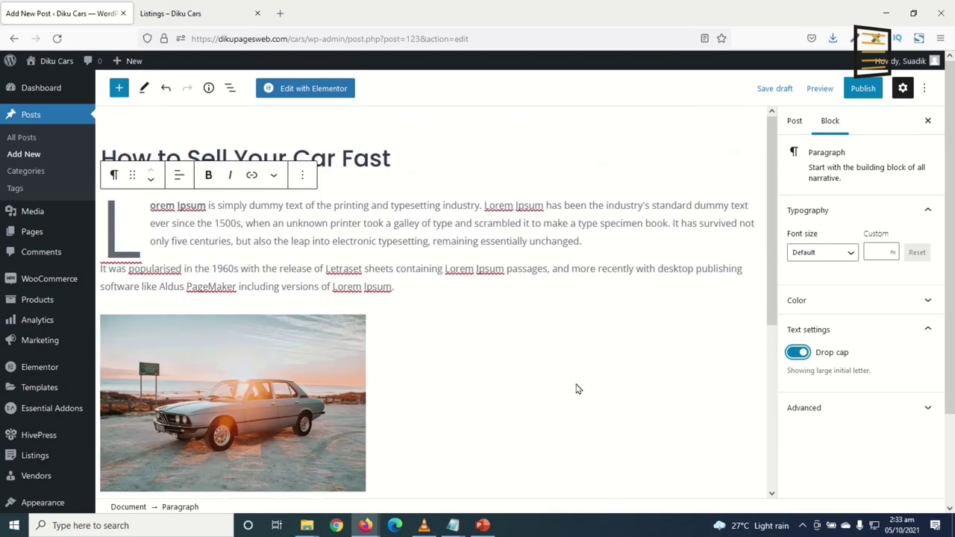
Create a new Cars category and assign it to the post
{"action": "left_click", "coordinate": [795, 124]}
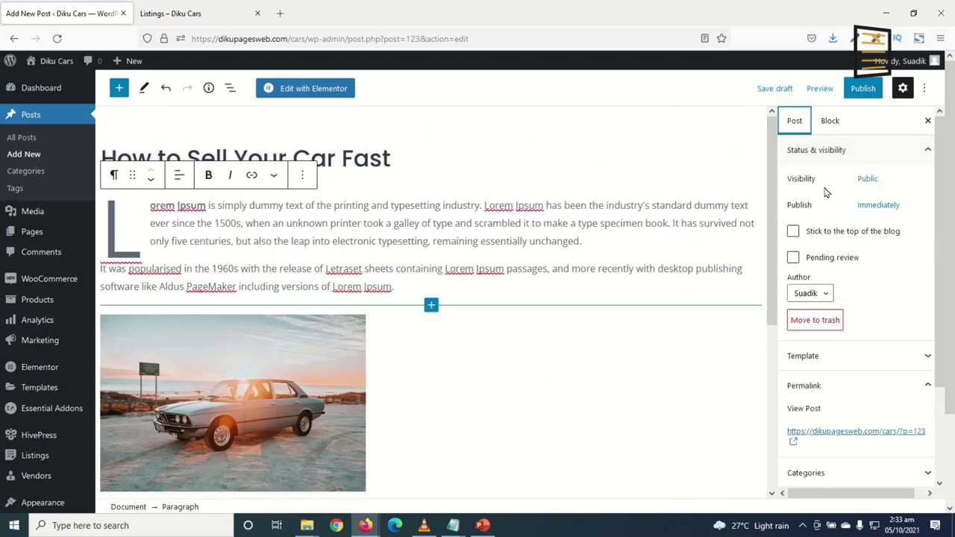
{"action": "scroll", "coordinate": [867, 319], "scroll_direction": "down", "scroll_amount": 3}
{"action": "left_click", "coordinate": [842, 357]}
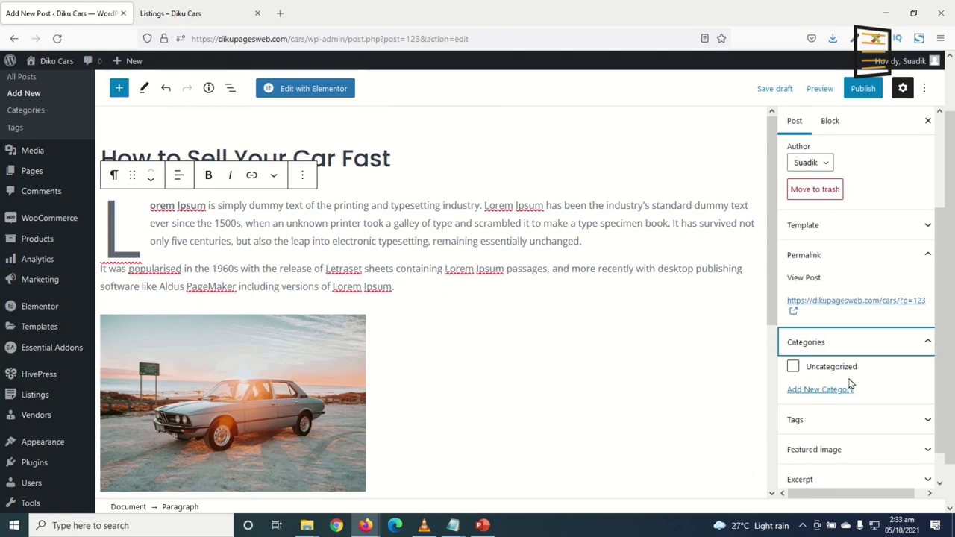
{"action": "left_click", "coordinate": [804, 395]}
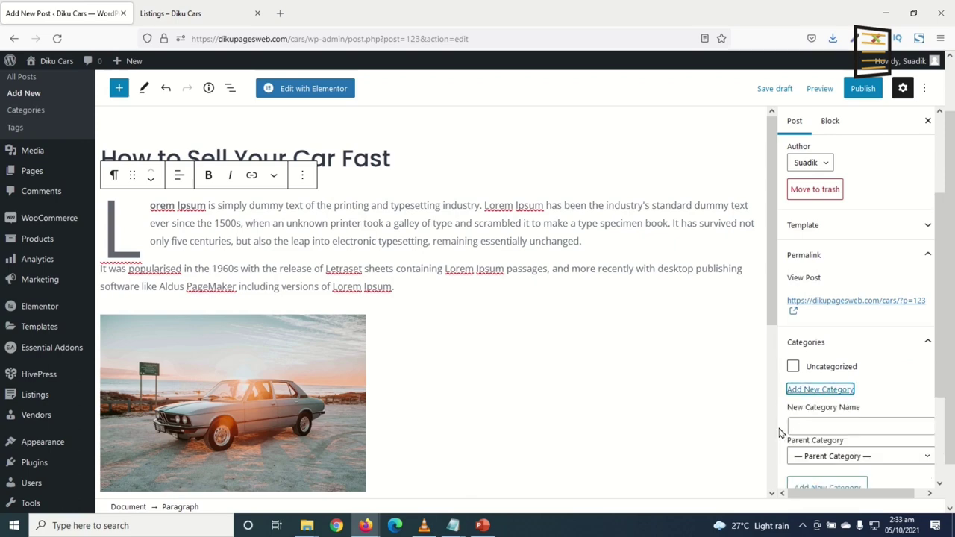
{"action": "left_click", "coordinate": [820, 425]}
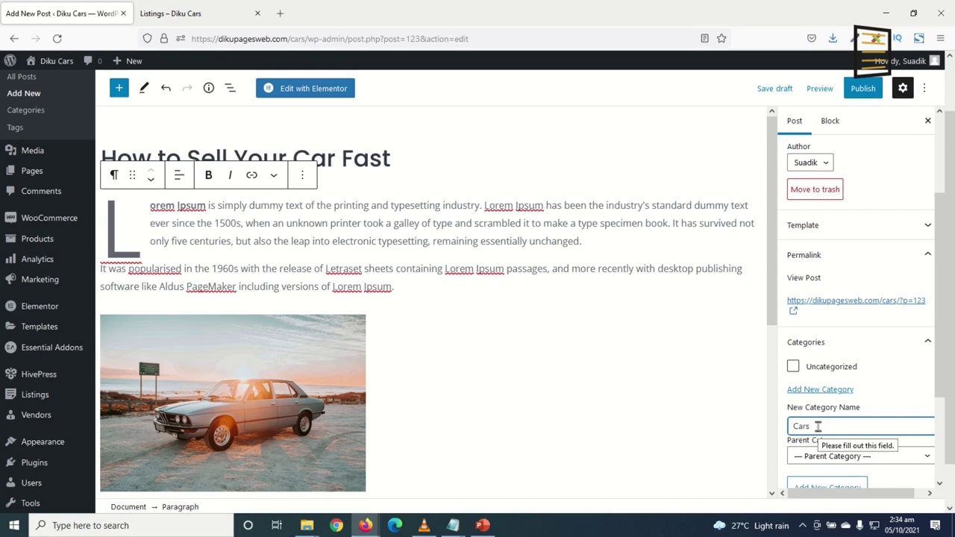
{"action": "scroll", "coordinate": [859, 433], "scroll_direction": "down", "scroll_amount": 3}
{"action": "left_click", "coordinate": [816, 366]}
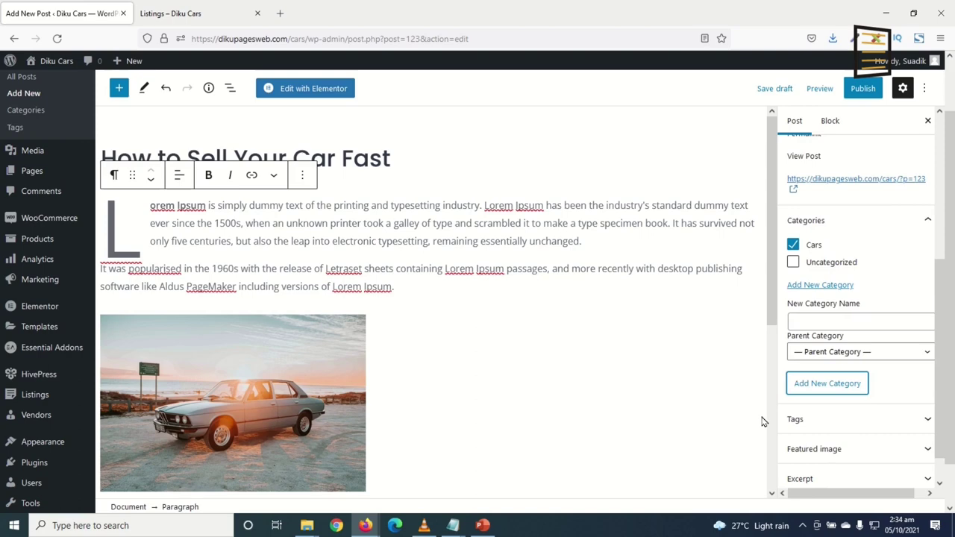
Add the tags cars and car to the post
{"action": "left_click", "coordinate": [894, 430]}
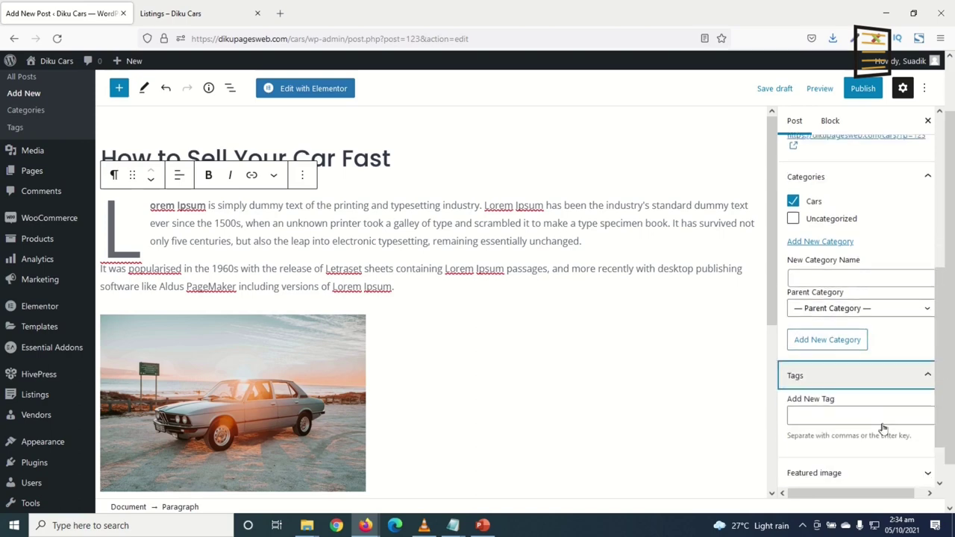
{"action": "left_click", "coordinate": [814, 394]}
{"action": "type", "text": "cars"}
{"action": "key", "text": "Return"}
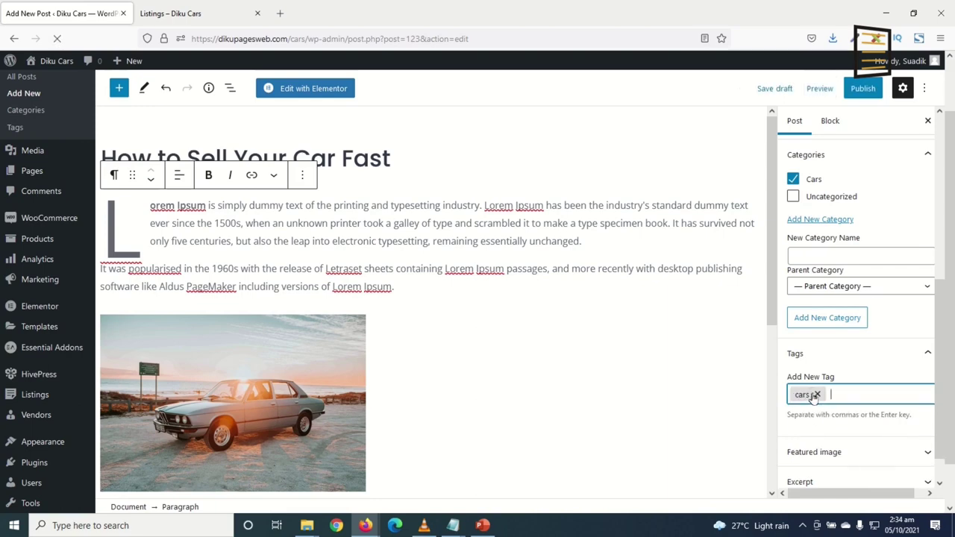
{"action": "type", "text": "car"}
{"action": "key", "text": "Return"}
{"action": "scroll", "coordinate": [863, 403], "scroll_direction": "down", "scroll_amount": 1}
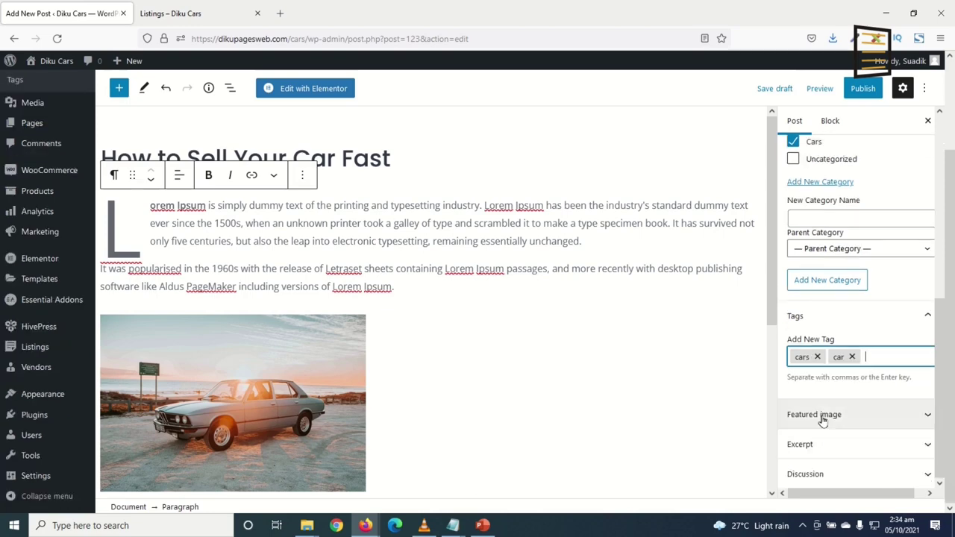
Set the Convertible photo from the media library as the post's featured image
{"action": "left_click", "coordinate": [823, 417]}
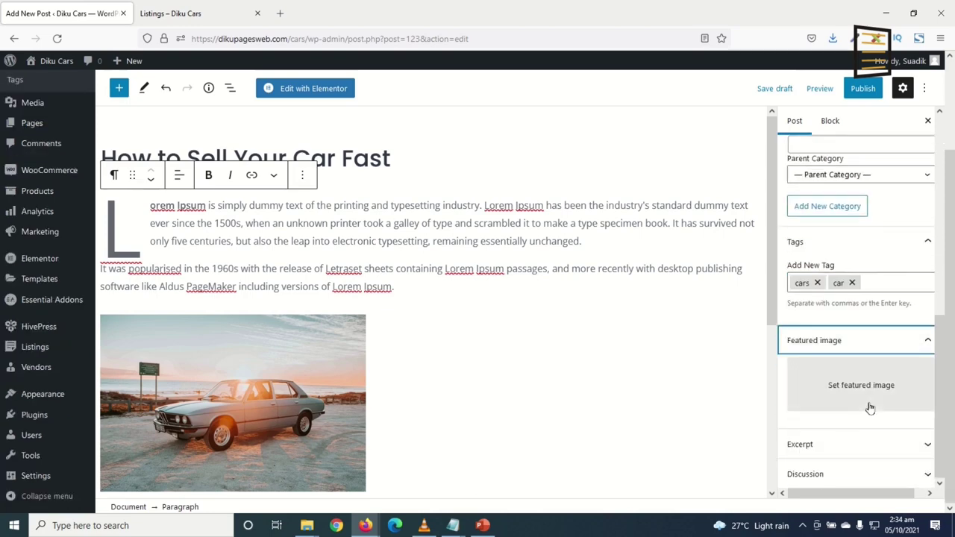
{"action": "left_click", "coordinate": [863, 394]}
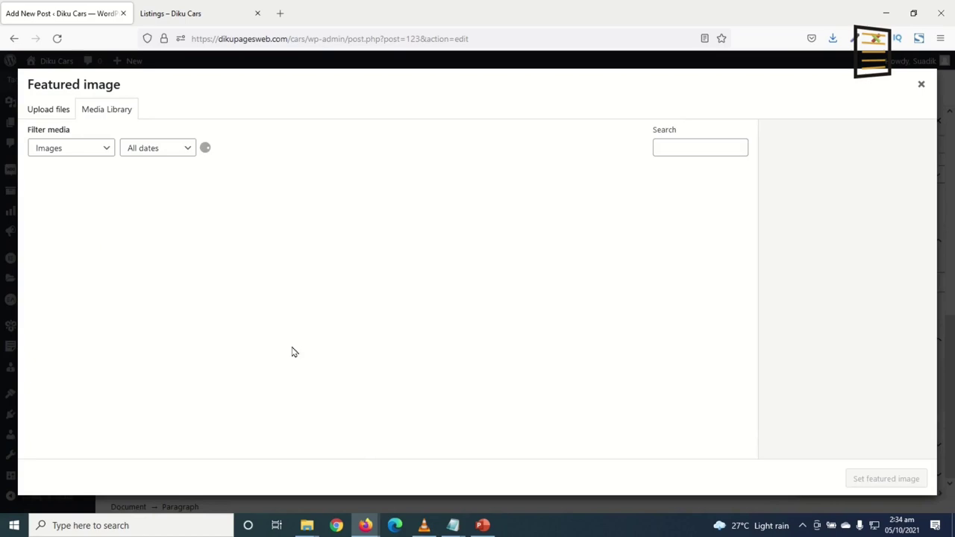
{"action": "left_click", "coordinate": [348, 396]}
{"action": "left_click", "coordinate": [866, 485]}
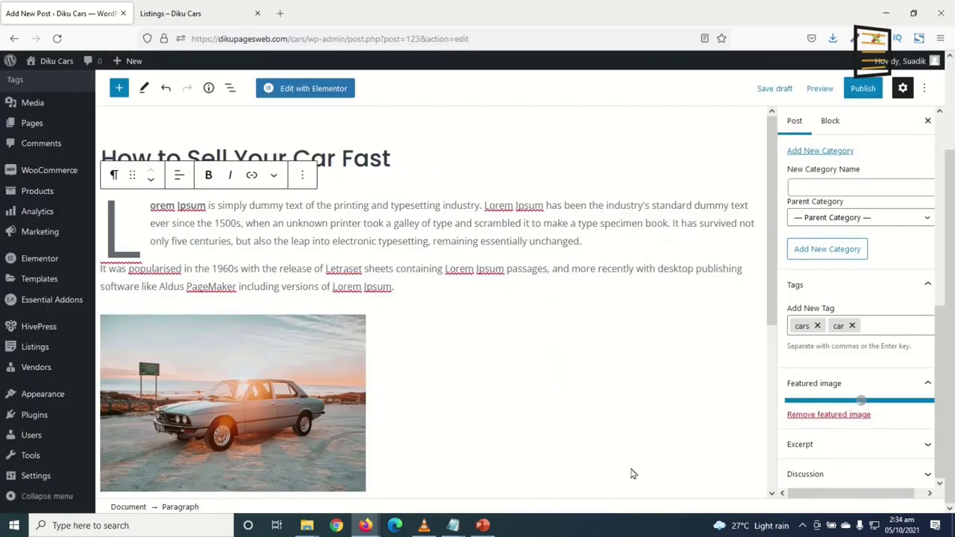
{"action": "scroll", "coordinate": [634, 443], "scroll_direction": "down", "scroll_amount": 3}
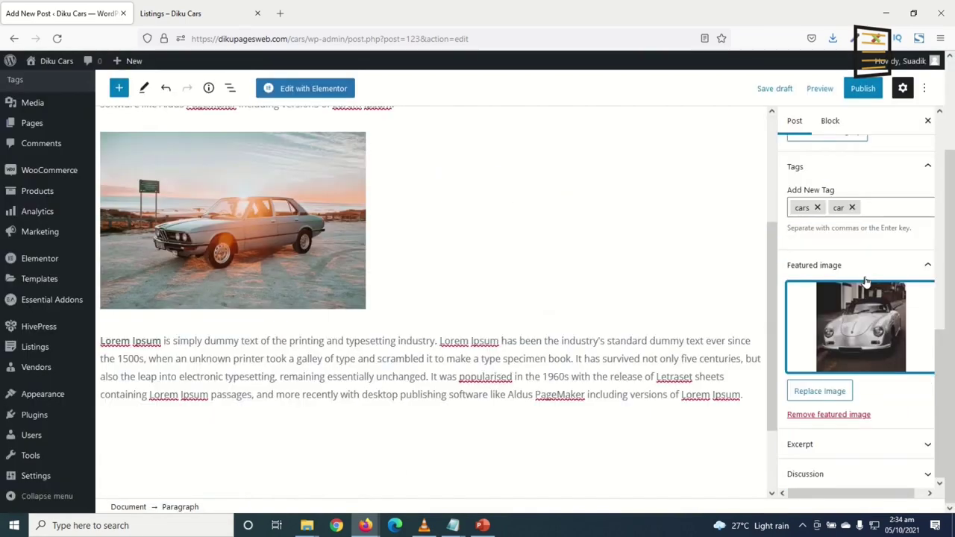
Publish 'How to Sell Your Car Fast', review the live post, then go to the site's Blog page
{"action": "left_click", "coordinate": [863, 88]}
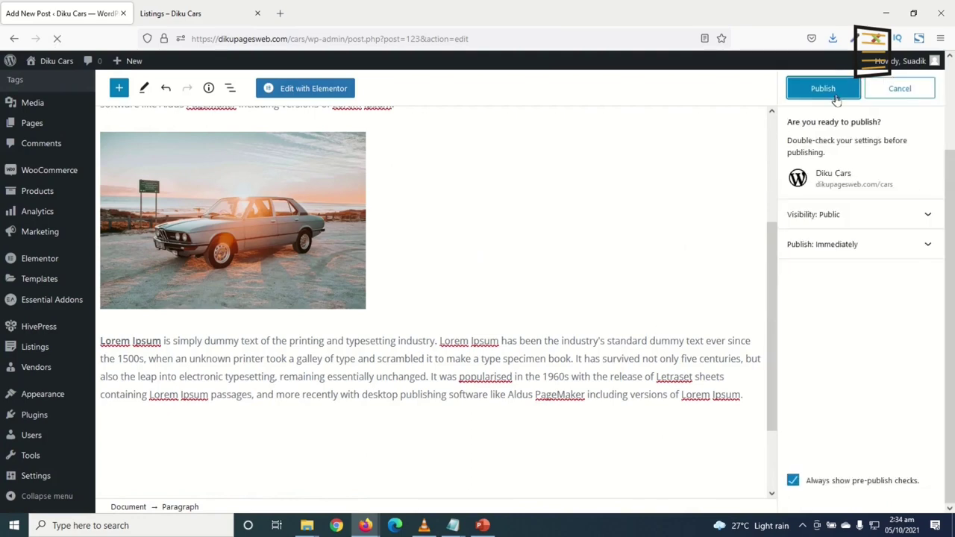
{"action": "left_click", "coordinate": [206, 478]}
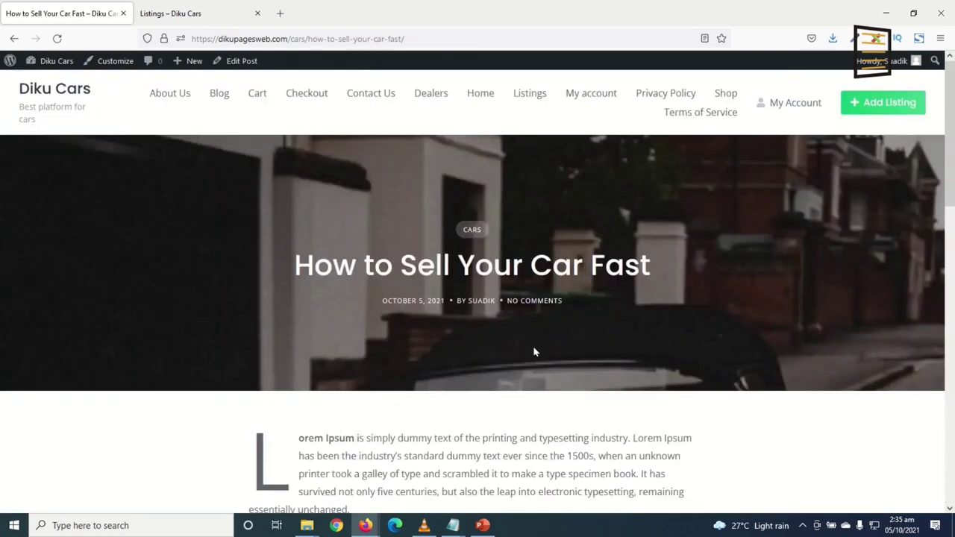
{"action": "scroll", "coordinate": [674, 375], "scroll_direction": "down", "scroll_amount": 5}
{"action": "scroll", "coordinate": [672, 369], "scroll_direction": "down", "scroll_amount": 5}
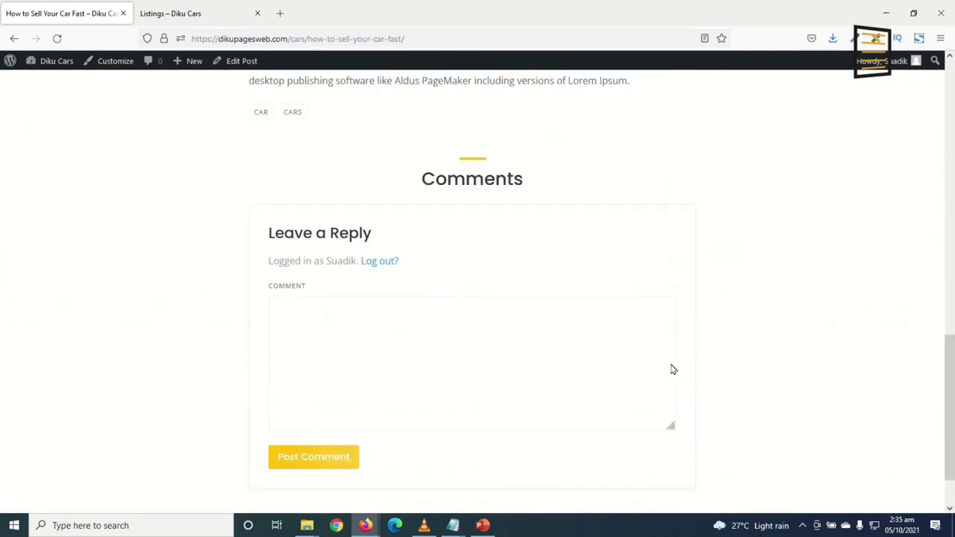
{"action": "scroll", "coordinate": [672, 368], "scroll_direction": "up", "scroll_amount": 5}
{"action": "scroll", "coordinate": [678, 350], "scroll_direction": "up", "scroll_amount": 5}
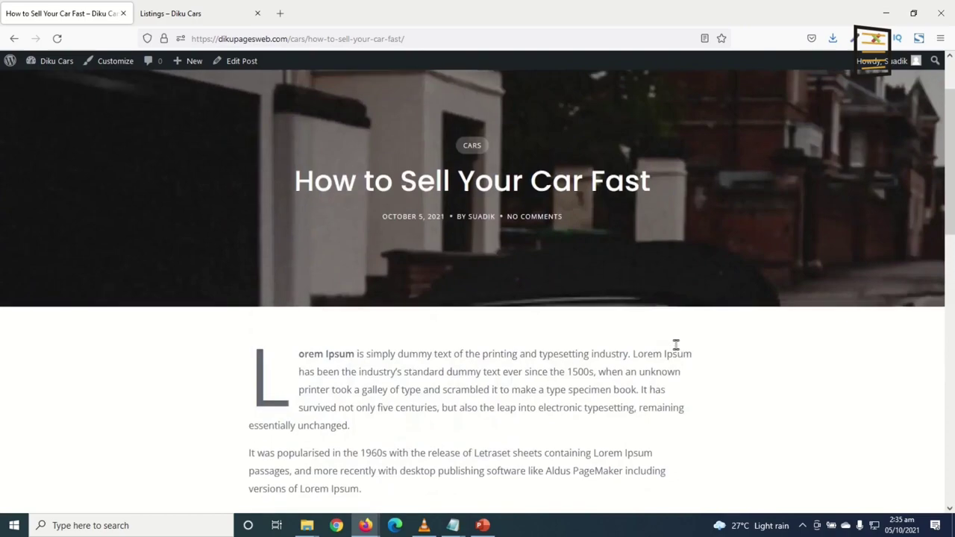
{"action": "scroll", "coordinate": [677, 345], "scroll_direction": "down", "scroll_amount": 6}
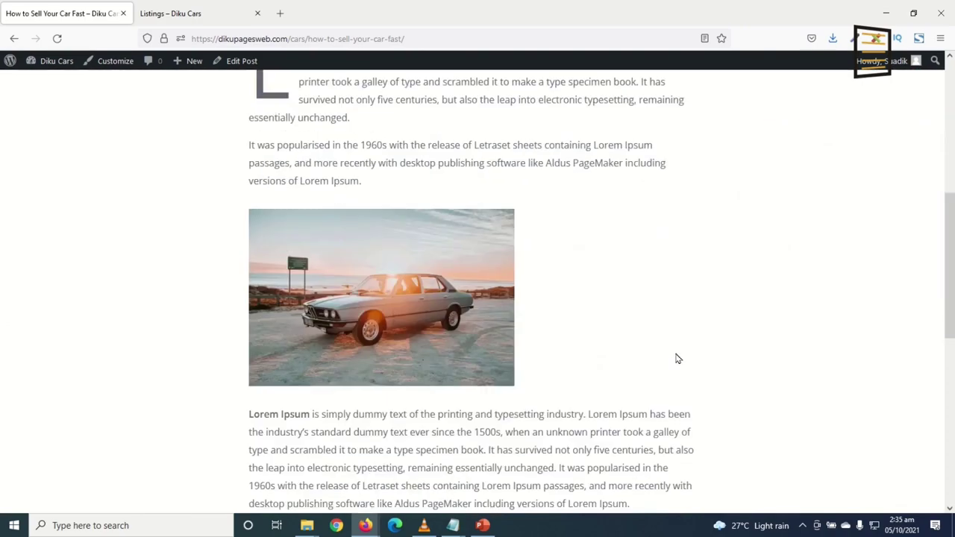
{"action": "scroll", "coordinate": [676, 353], "scroll_direction": "up", "scroll_amount": 6}
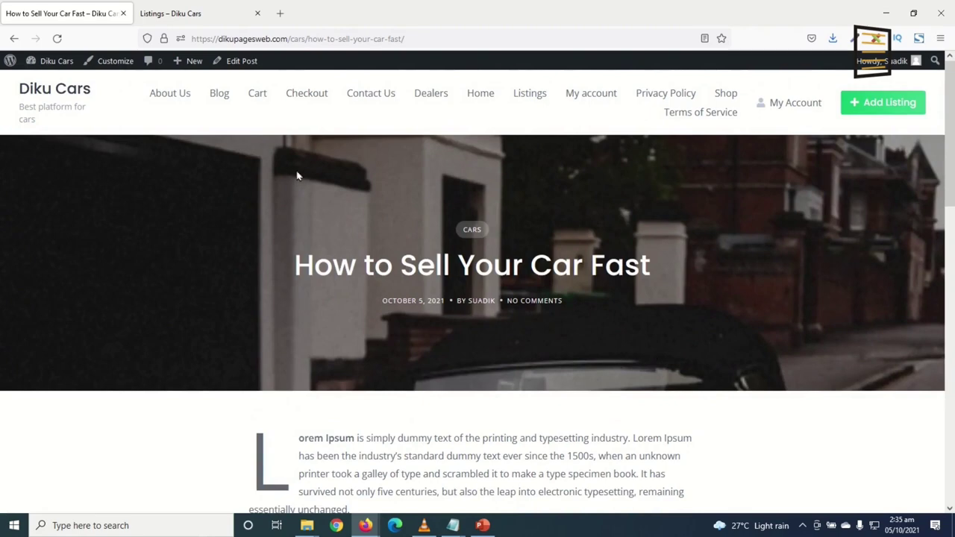
{"action": "left_click", "coordinate": [220, 95]}
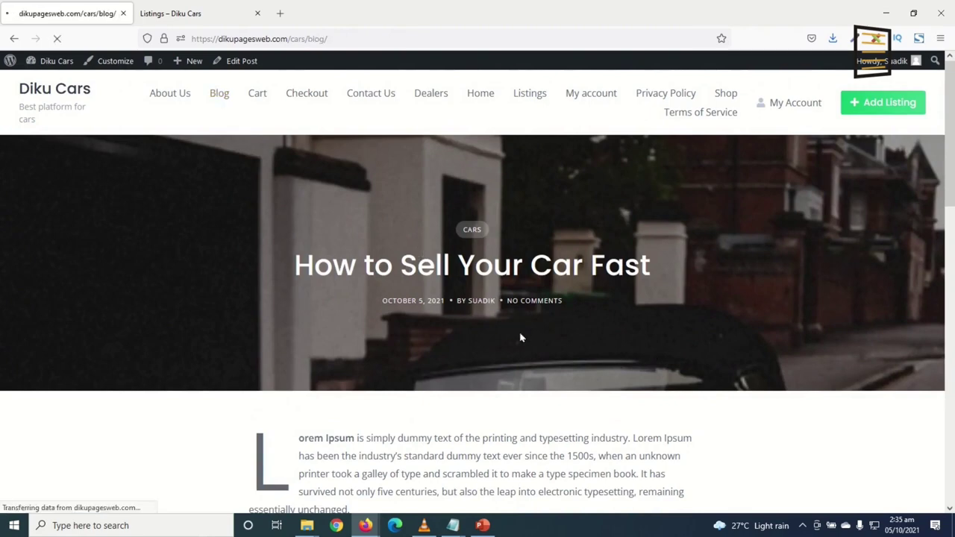
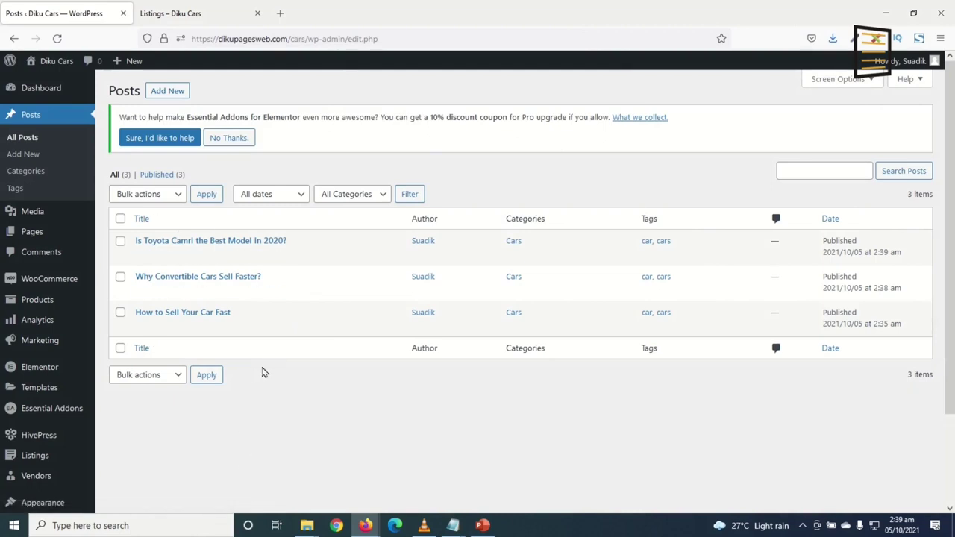
Create a new menu named 'Main Menu' under Appearance > Menus
{"action": "left_click", "coordinate": [184, 12]}
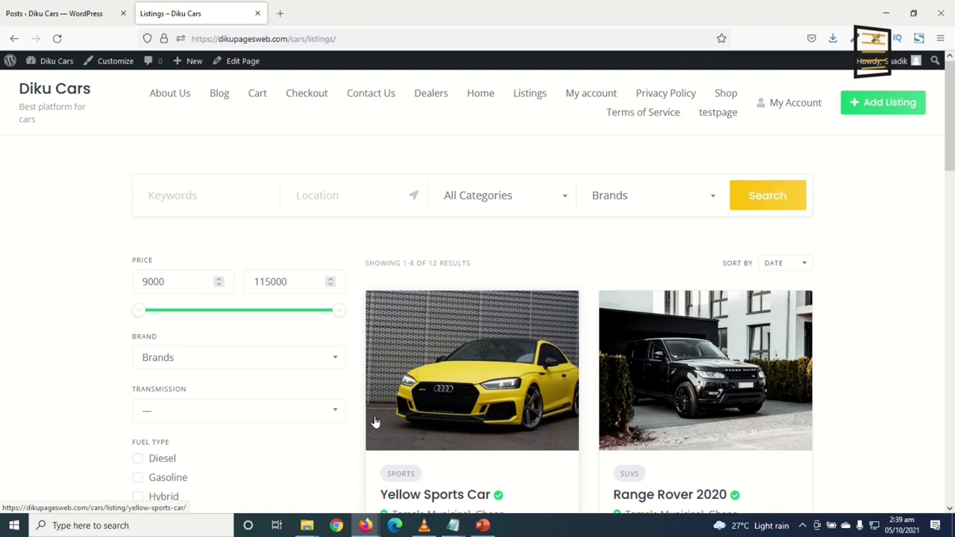
{"action": "left_click", "coordinate": [56, 13]}
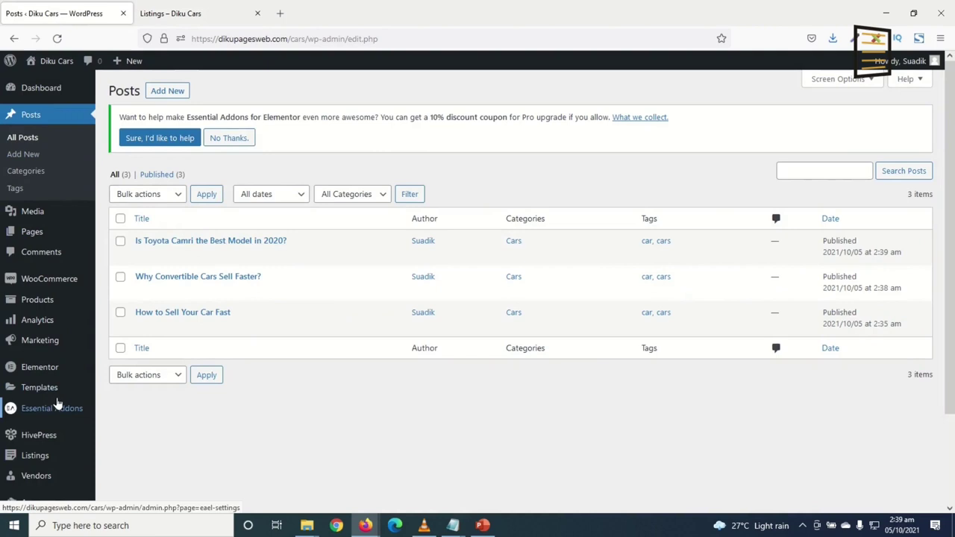
{"action": "scroll", "coordinate": [56, 404], "scroll_direction": "down", "scroll_amount": 3}
{"action": "mouse_move", "coordinate": [38, 394]}
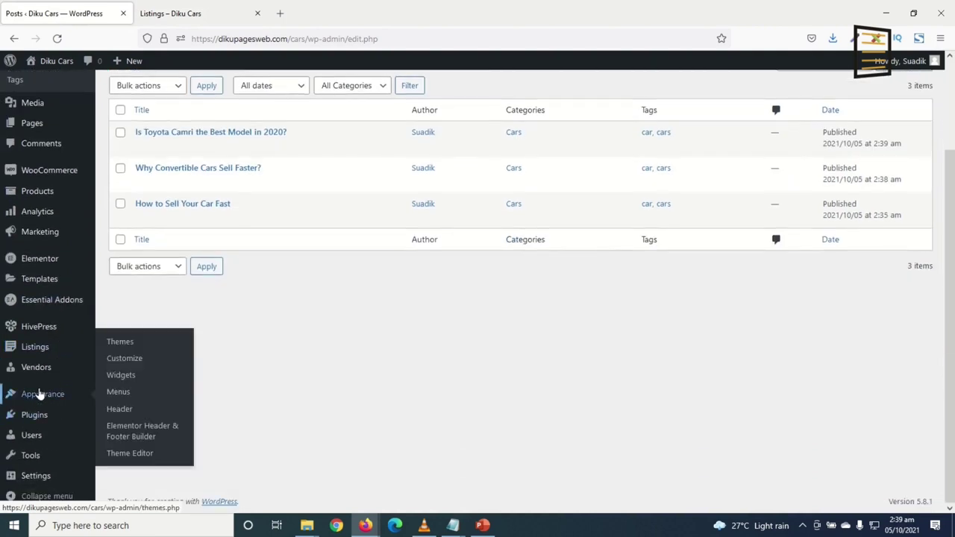
{"action": "left_click", "coordinate": [118, 392]}
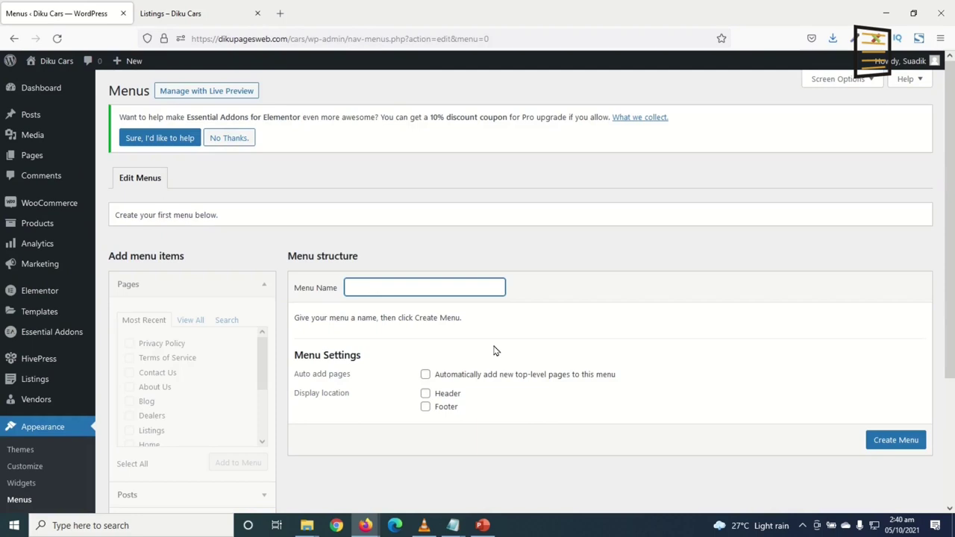
{"action": "type", "text": "Man"}
{"action": "key", "text": "BackSpace"}
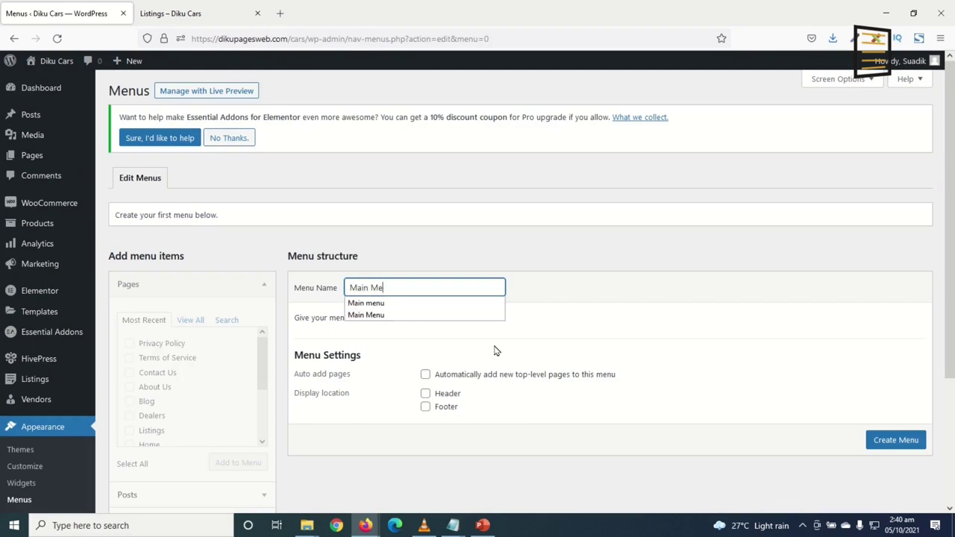
{"action": "type", "text": "in Menu"}
{"action": "left_click", "coordinate": [874, 446]}
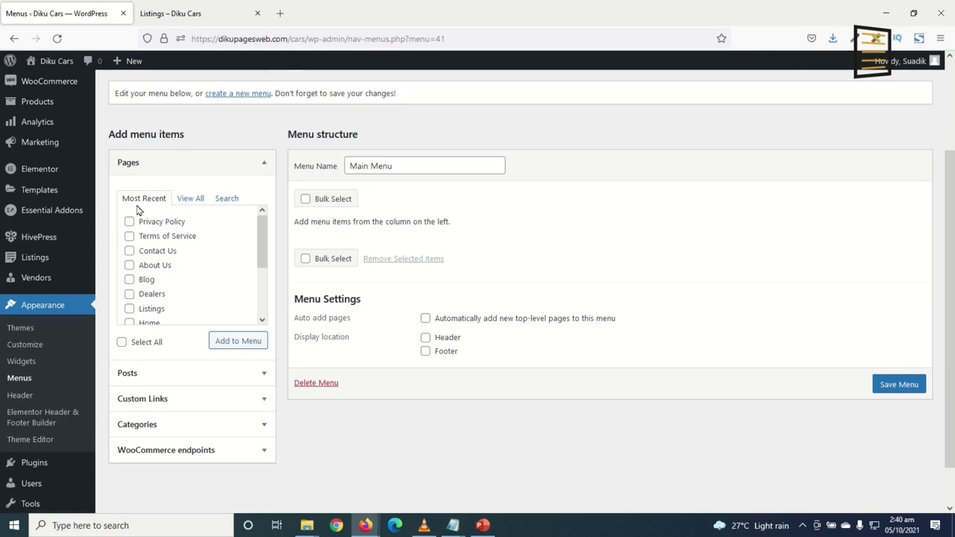
Add the Home, Dealers, Listings, Contact Us, About Us and My account pages to Main Menu
{"action": "left_click", "coordinate": [190, 200]}
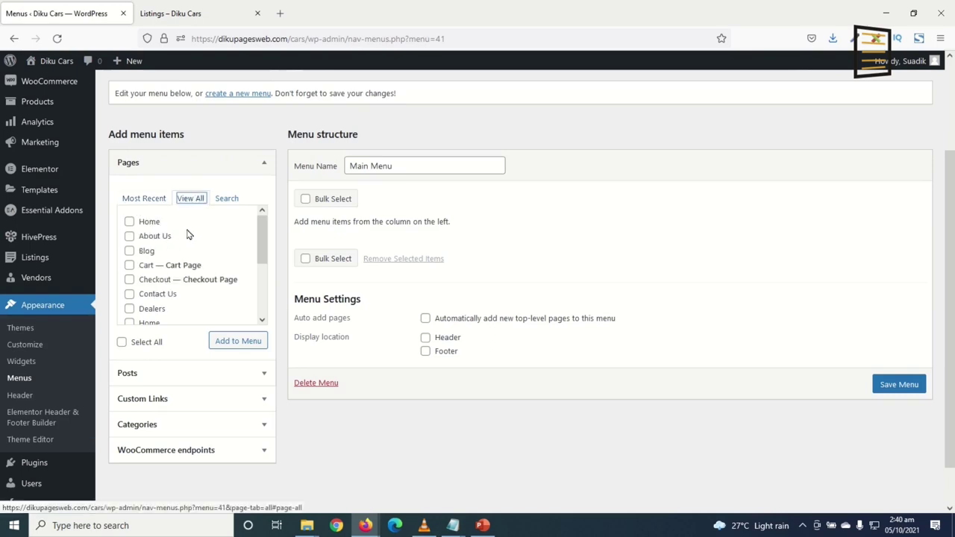
{"action": "left_click", "coordinate": [150, 223]}
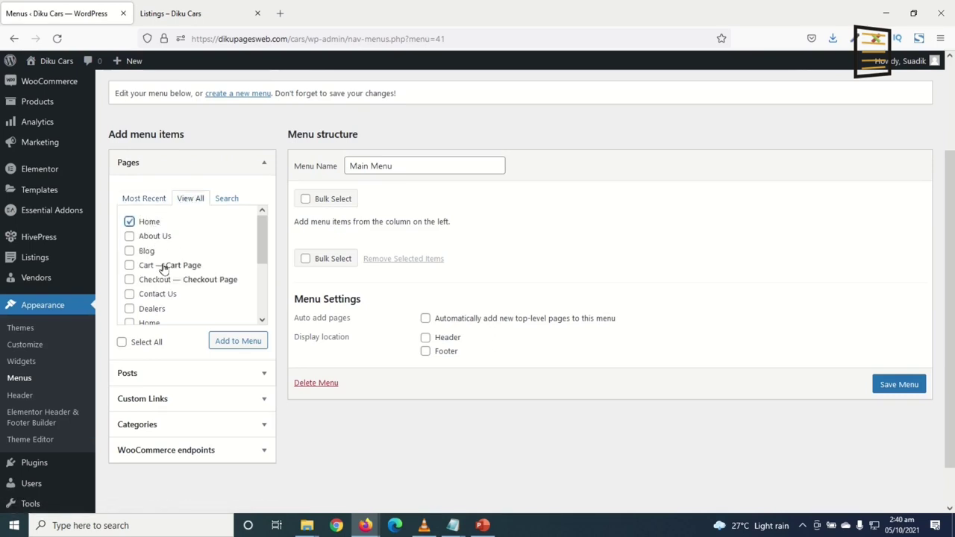
{"action": "scroll", "coordinate": [153, 259], "scroll_direction": "down", "scroll_amount": 2}
{"action": "left_click", "coordinate": [146, 249]}
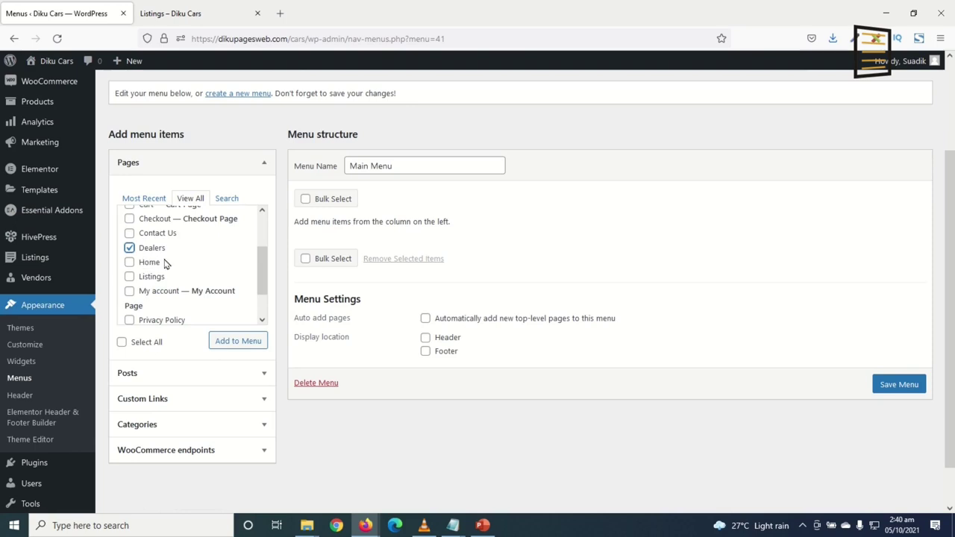
{"action": "left_click", "coordinate": [150, 276]}
{"action": "scroll", "coordinate": [174, 282], "scroll_direction": "down", "scroll_amount": 1}
{"action": "scroll", "coordinate": [175, 279], "scroll_direction": "up", "scroll_amount": 1}
{"action": "left_click", "coordinate": [157, 235]}
{"action": "scroll", "coordinate": [172, 261], "scroll_direction": "up", "scroll_amount": 2}
{"action": "left_click", "coordinate": [156, 236]}
{"action": "scroll", "coordinate": [206, 286], "scroll_direction": "down", "scroll_amount": 3}
{"action": "left_click", "coordinate": [129, 253]}
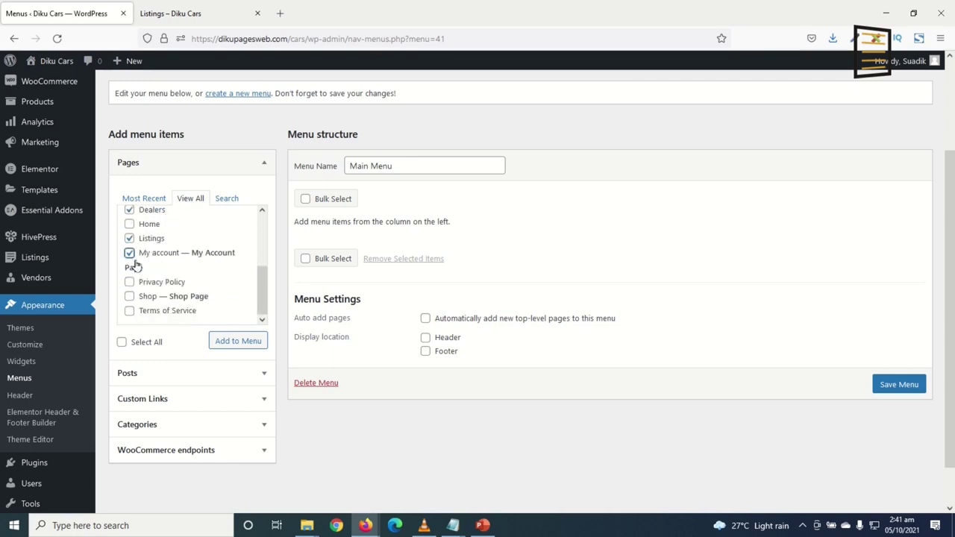
{"action": "scroll", "coordinate": [220, 301], "scroll_direction": "down", "scroll_amount": 1}
{"action": "left_click", "coordinate": [237, 293]}
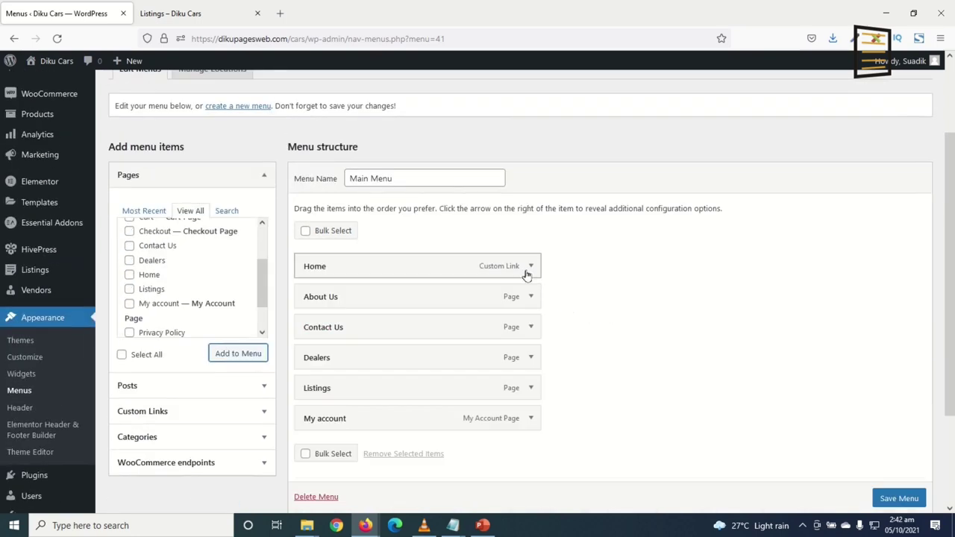
Replace the custom Home link with the Home page item at the top of the menu
{"action": "left_click", "coordinate": [129, 276]}
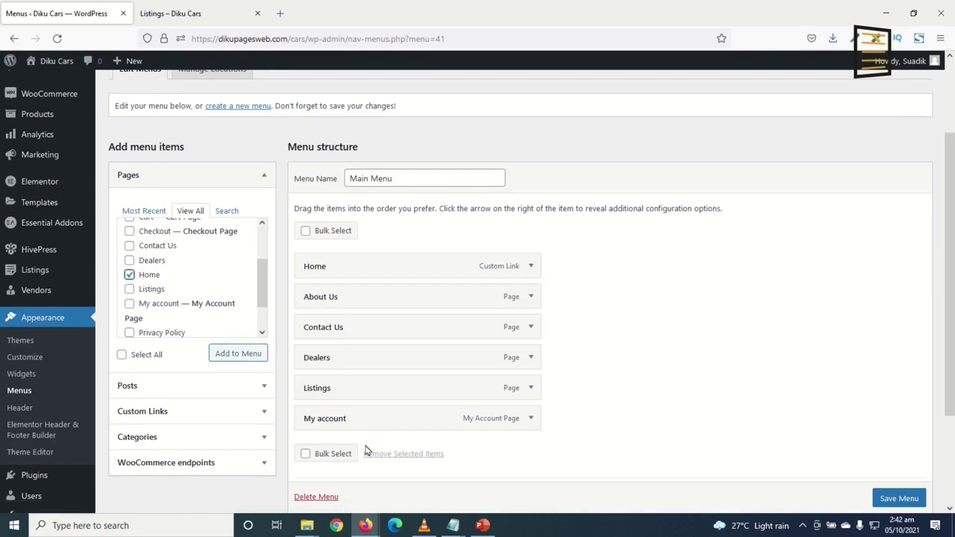
{"action": "left_click", "coordinate": [230, 355]}
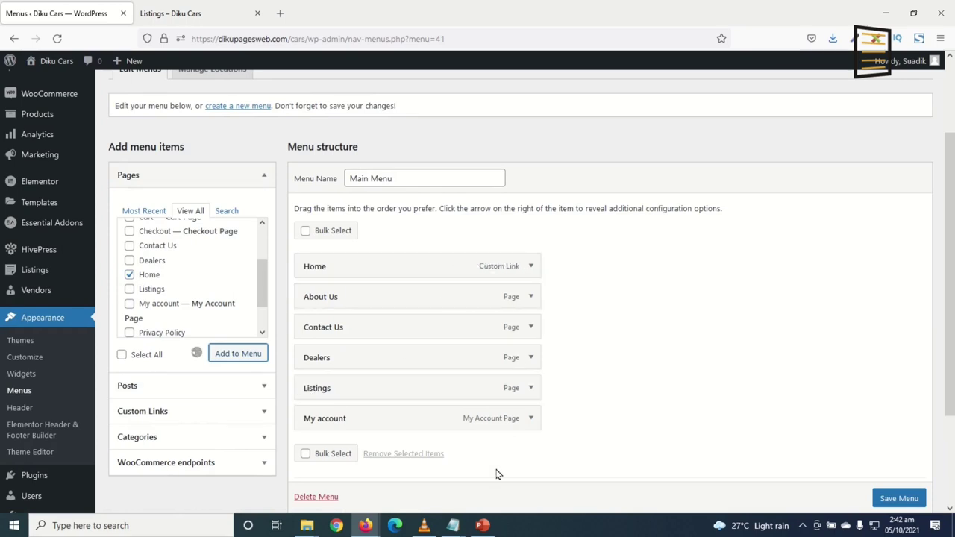
{"action": "left_click_drag", "start_coordinate": [412, 453], "coordinate": [388, 297]}
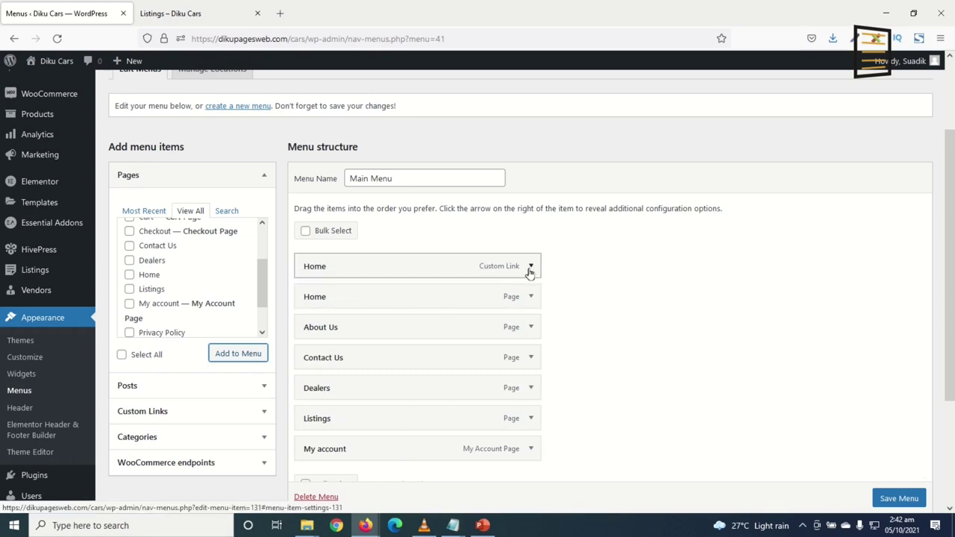
{"action": "left_click", "coordinate": [529, 270]}
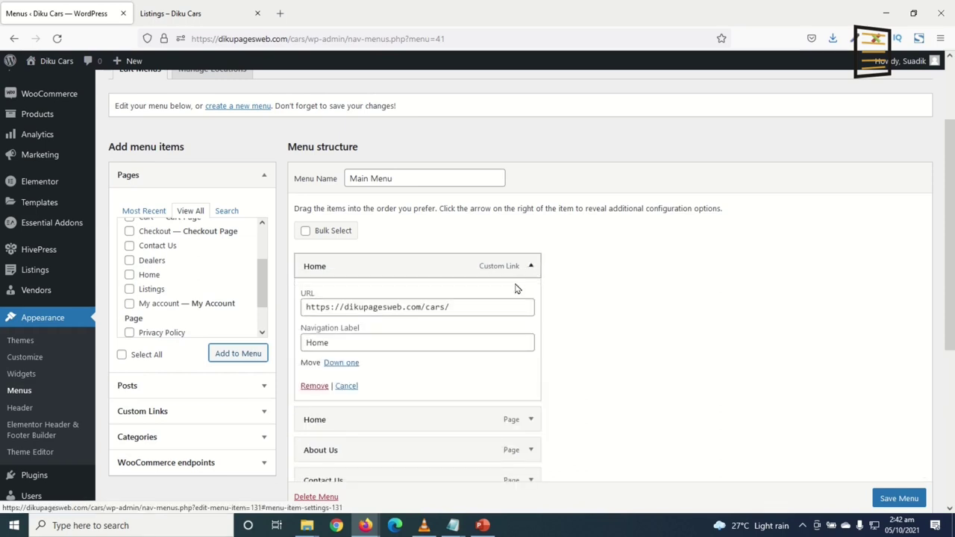
{"action": "left_click", "coordinate": [314, 385]}
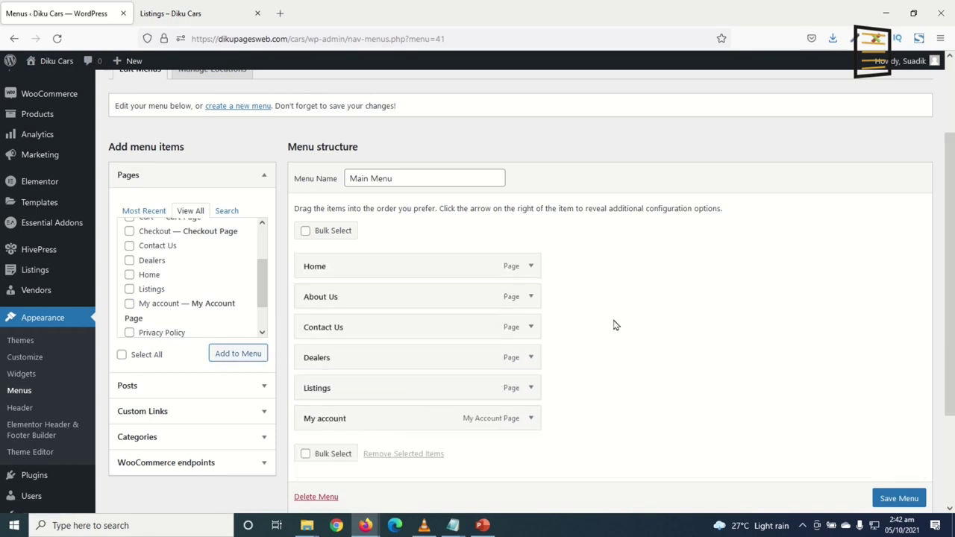
Move Listings and then Dealers up directly below Home
{"action": "left_click_drag", "start_coordinate": [317, 388], "coordinate": [322, 302]}
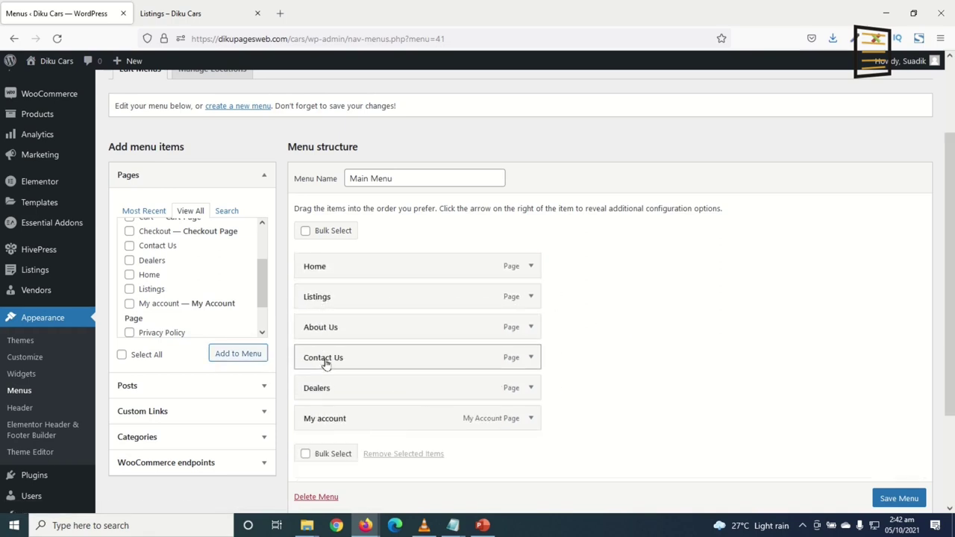
{"action": "left_click_drag", "start_coordinate": [331, 396], "coordinate": [322, 332]}
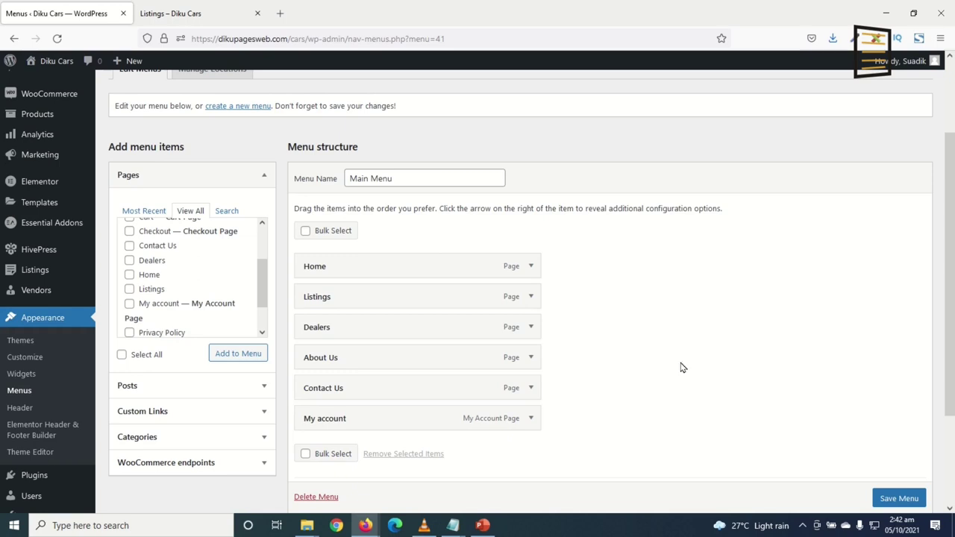
{"action": "key", "text": "F5"}
{"action": "scroll", "coordinate": [403, 426], "scroll_direction": "down", "scroll_amount": 2}
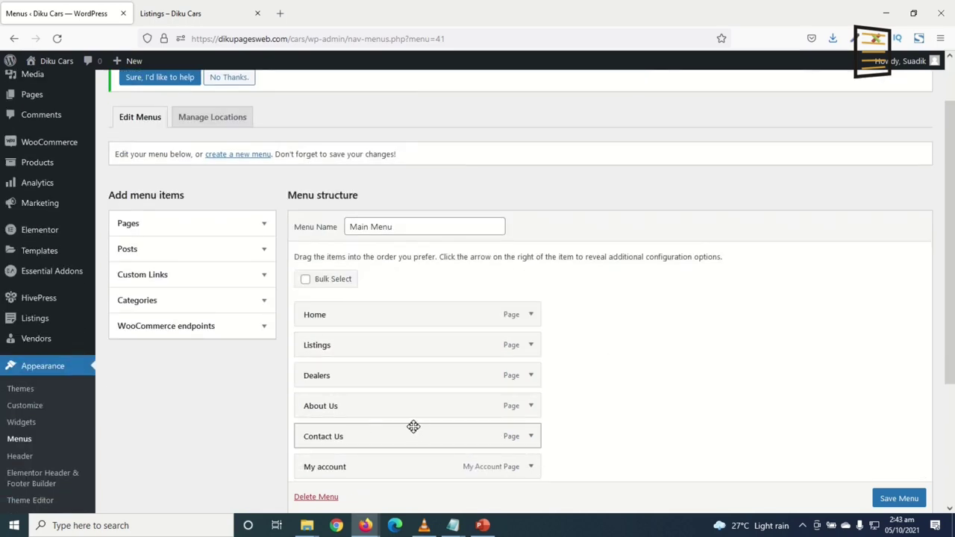
Enable listing categories in Screen Options and add all five categories to Main Menu
{"action": "scroll", "coordinate": [411, 427], "scroll_direction": "down", "scroll_amount": 2}
{"action": "scroll", "coordinate": [720, 359], "scroll_direction": "up", "scroll_amount": 4}
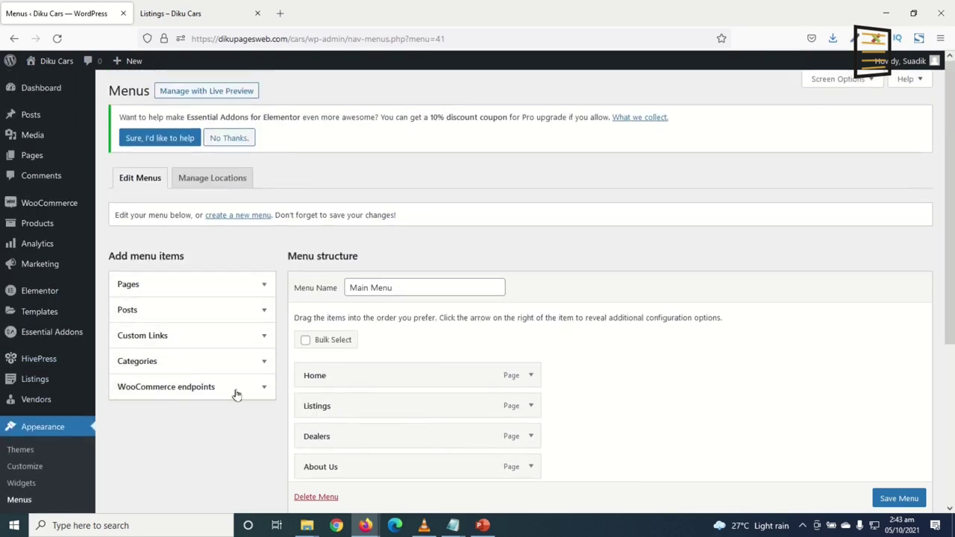
{"action": "left_click", "coordinate": [176, 368]}
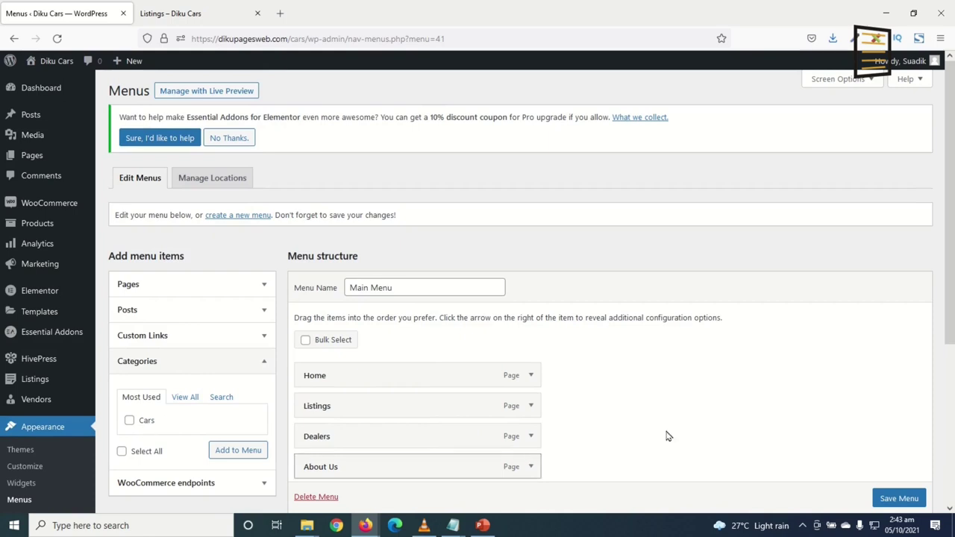
{"action": "scroll", "coordinate": [397, 487], "scroll_direction": "down", "scroll_amount": 2}
{"action": "scroll", "coordinate": [706, 384], "scroll_direction": "up", "scroll_amount": 2}
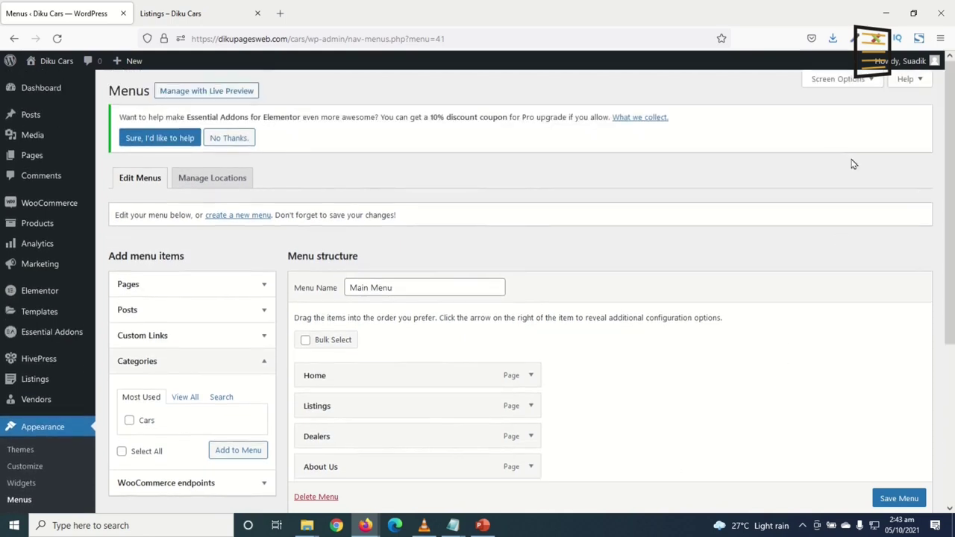
{"action": "left_click", "coordinate": [838, 80]}
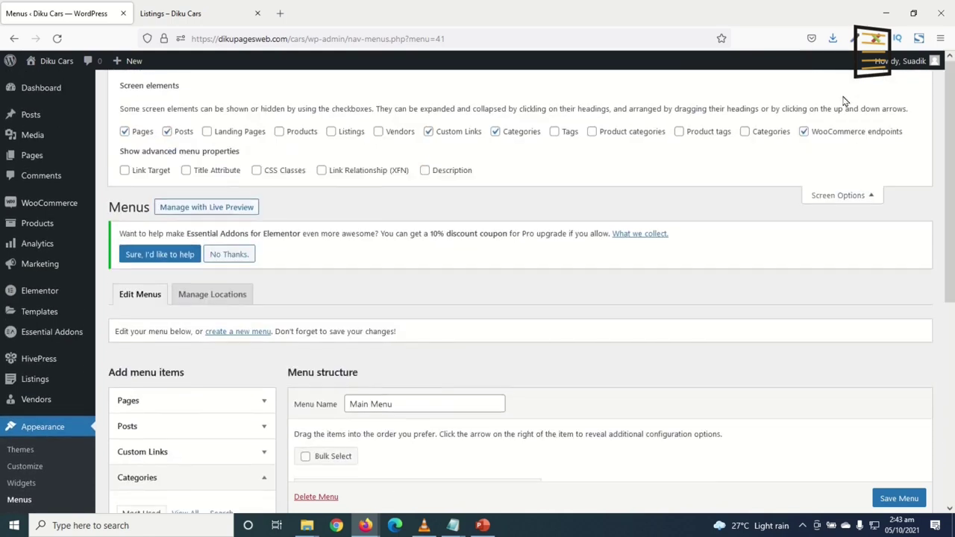
{"action": "left_click", "coordinate": [746, 132]}
{"action": "scroll", "coordinate": [224, 336], "scroll_direction": "down", "scroll_amount": 4}
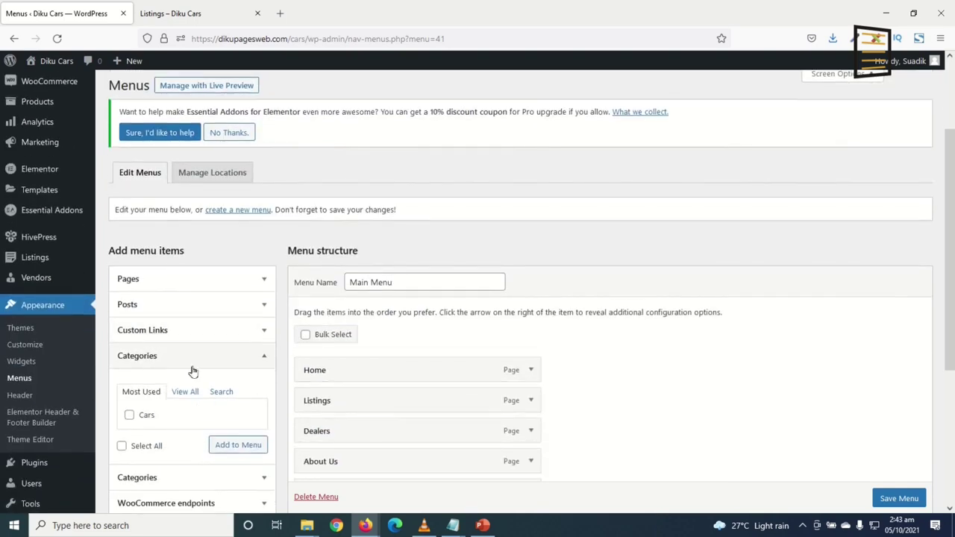
{"action": "scroll", "coordinate": [173, 335], "scroll_direction": "down", "scroll_amount": 2}
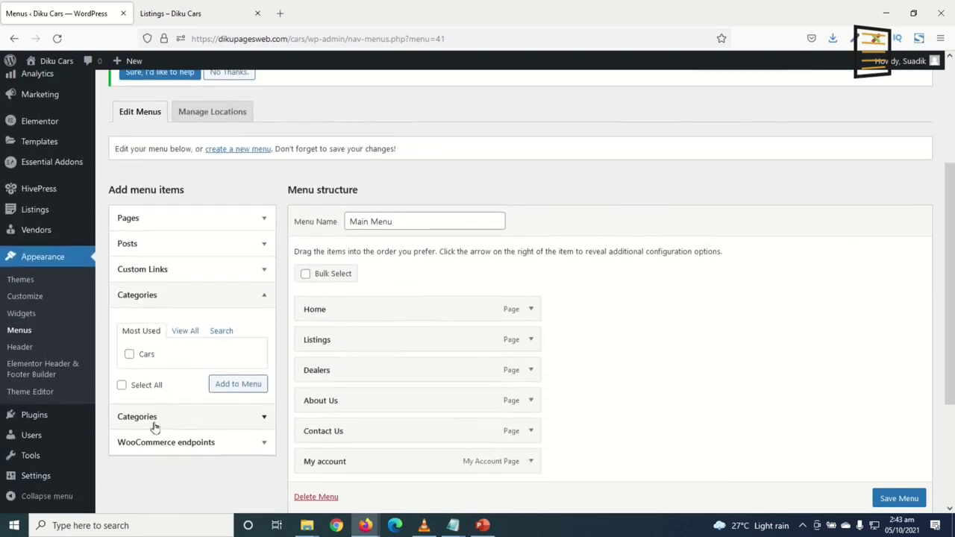
{"action": "left_click", "coordinate": [171, 426]}
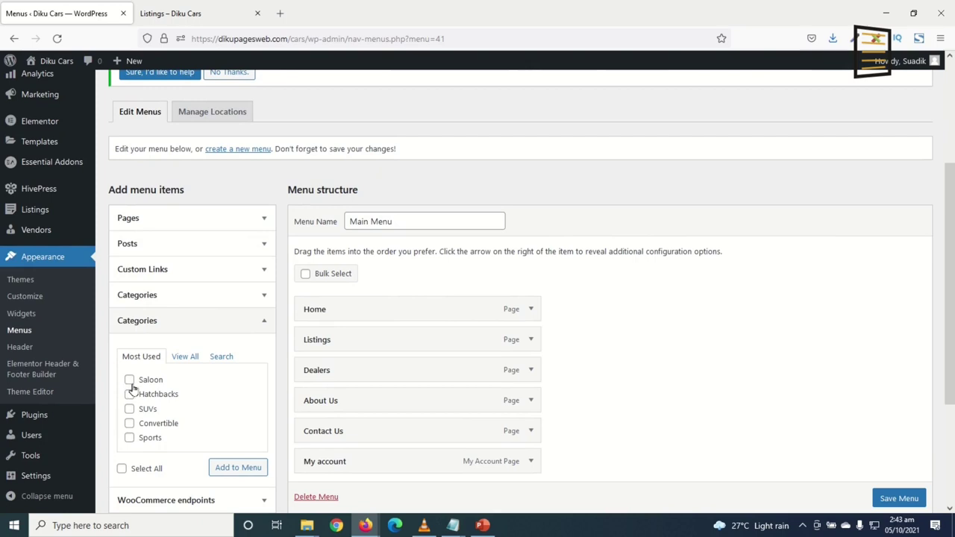
{"action": "left_click", "coordinate": [159, 470]}
{"action": "left_click", "coordinate": [237, 470]}
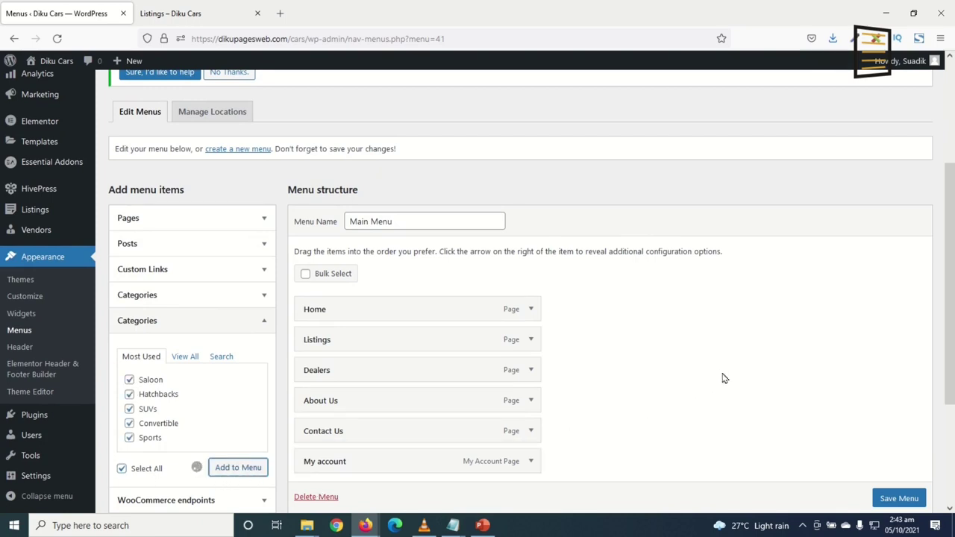
Nest Saloon, SUVs, Convertible and Sports as sub-items under Listings
{"action": "scroll", "coordinate": [597, 388], "scroll_direction": "down", "scroll_amount": 2}
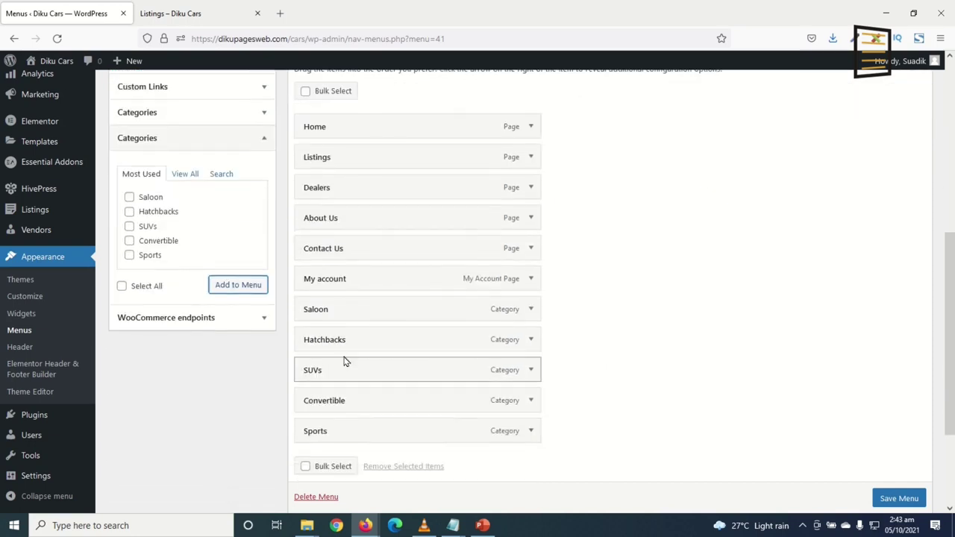
{"action": "left_click_drag", "start_coordinate": [321, 314], "coordinate": [339, 192]}
{"action": "mouse_move", "coordinate": [330, 370]}
{"action": "left_mouse_down"}
{"action": "mouse_move", "coordinate": [342, 219]}
{"action": "mouse_move", "coordinate": [358, 226]}
{"action": "mouse_move", "coordinate": [353, 249]}
{"action": "mouse_move", "coordinate": [365, 255]}
{"action": "left_mouse_up"}
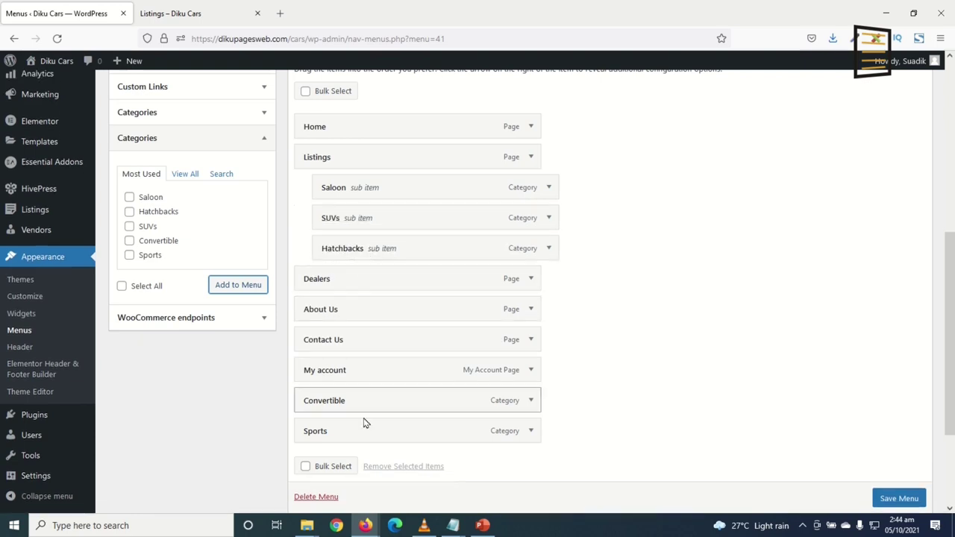
{"action": "mouse_move", "coordinate": [354, 408]}
{"action": "left_mouse_down"}
{"action": "mouse_move", "coordinate": [361, 258]}
{"action": "mouse_move", "coordinate": [365, 290]}
{"action": "mouse_move", "coordinate": [373, 286]}
{"action": "left_mouse_up"}
{"action": "left_click_drag", "start_coordinate": [345, 439], "coordinate": [366, 317]}
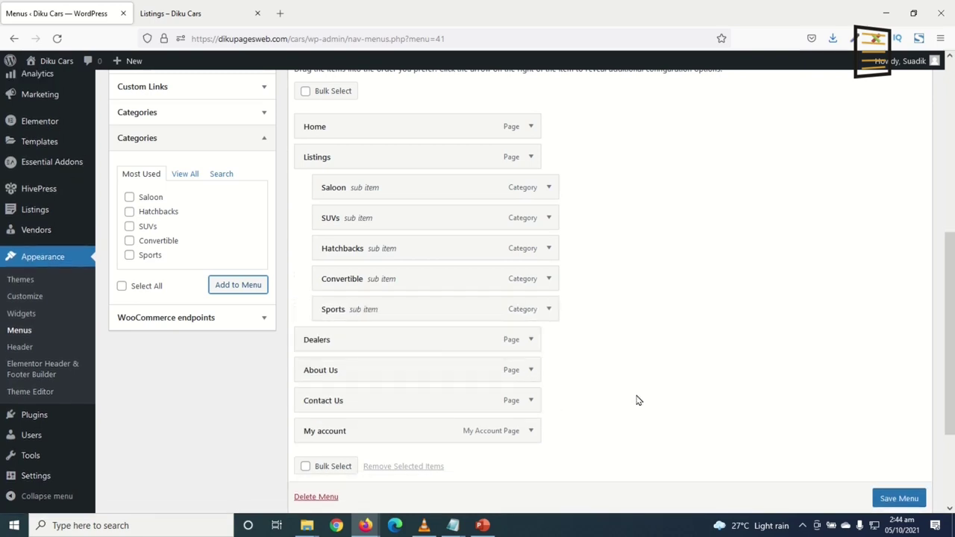
{"action": "scroll", "coordinate": [646, 397], "scroll_direction": "down", "scroll_amount": 3}
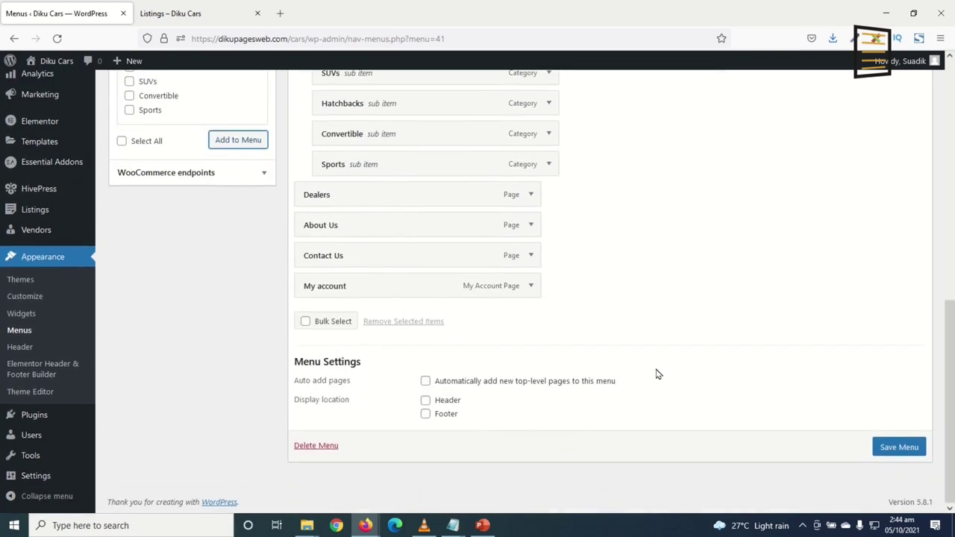
Tick the Header display location and save Main Menu
{"action": "scroll", "coordinate": [634, 324], "scroll_direction": "up", "scroll_amount": 6}
{"action": "scroll", "coordinate": [633, 324], "scroll_direction": "down", "scroll_amount": 6}
{"action": "left_click", "coordinate": [426, 401]}
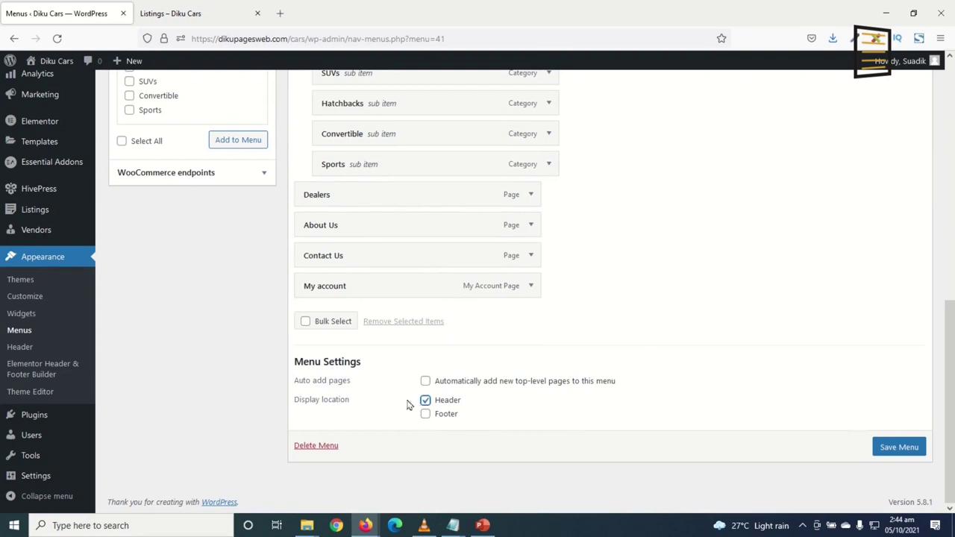
{"action": "left_click", "coordinate": [194, 14]}
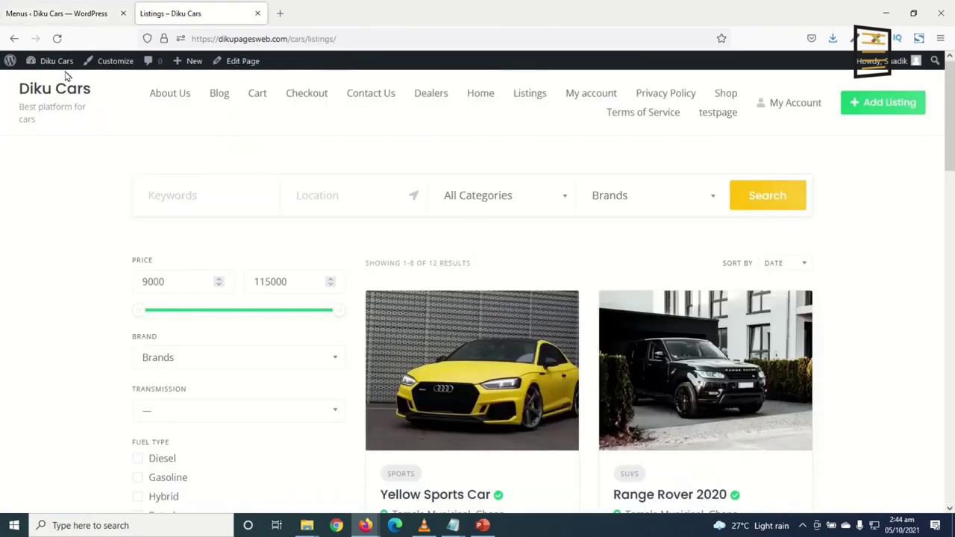
{"action": "left_click", "coordinate": [52, 15]}
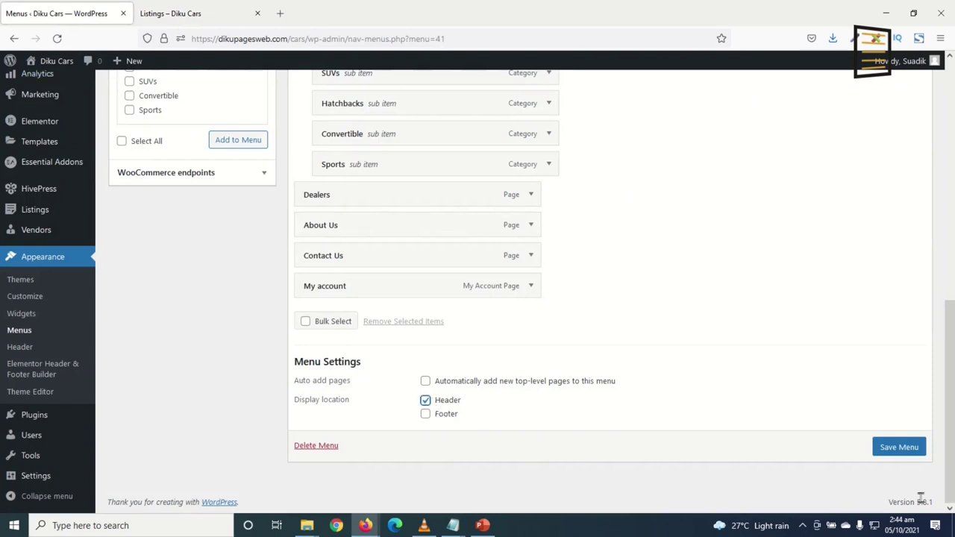
{"action": "left_click", "coordinate": [885, 450]}
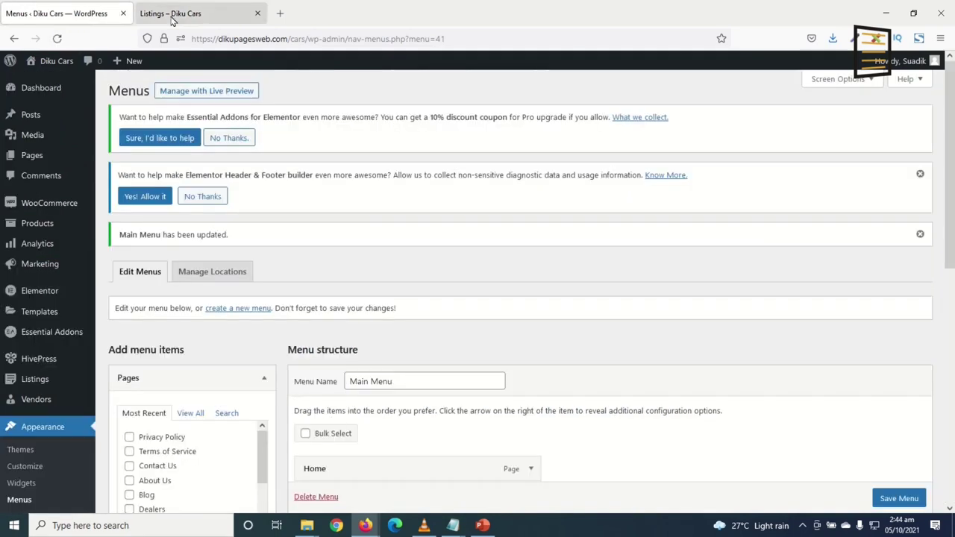
{"action": "left_click", "coordinate": [174, 15]}
Reload the live site and open Hatchbacks from the Listings submenu, then go back to Menus
{"action": "left_click", "coordinate": [57, 38]}
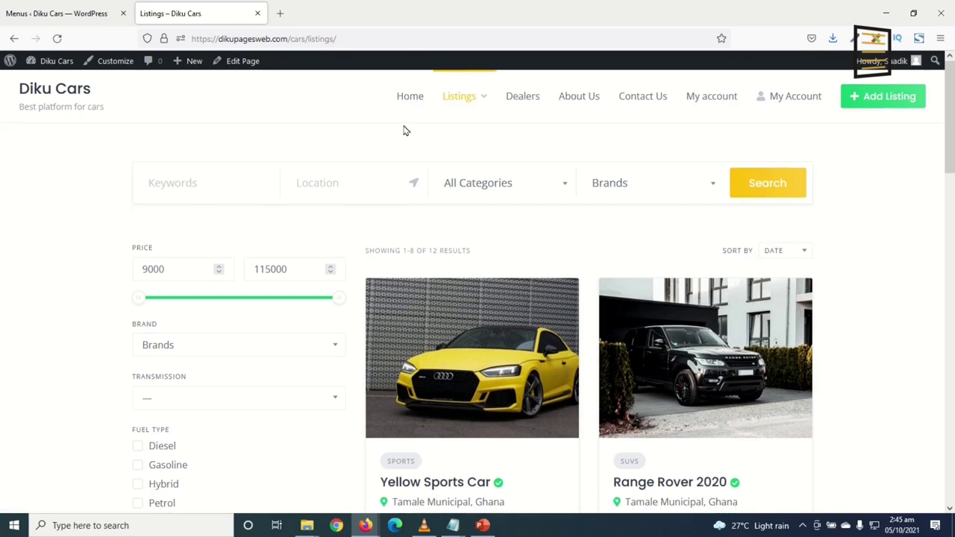
{"action": "mouse_move", "coordinate": [475, 101]}
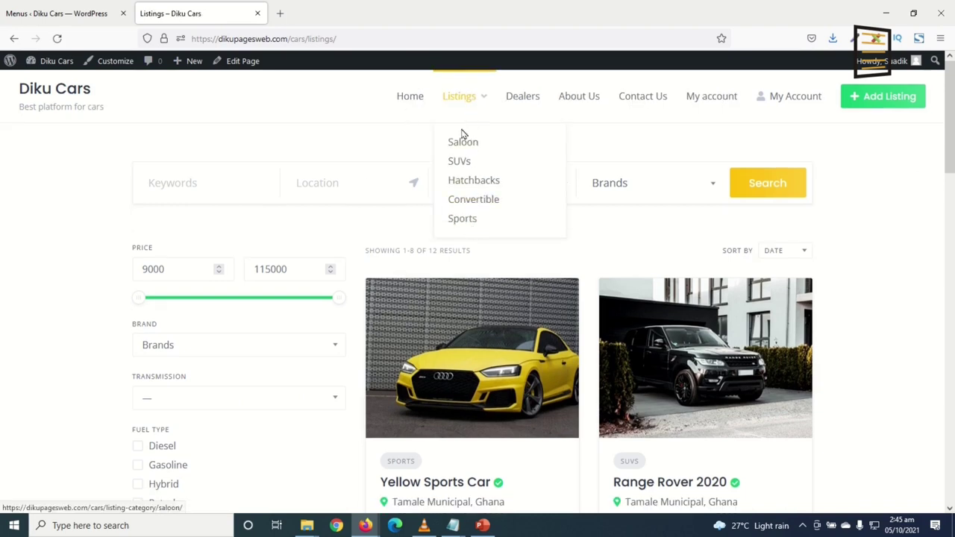
{"action": "left_click", "coordinate": [466, 188]}
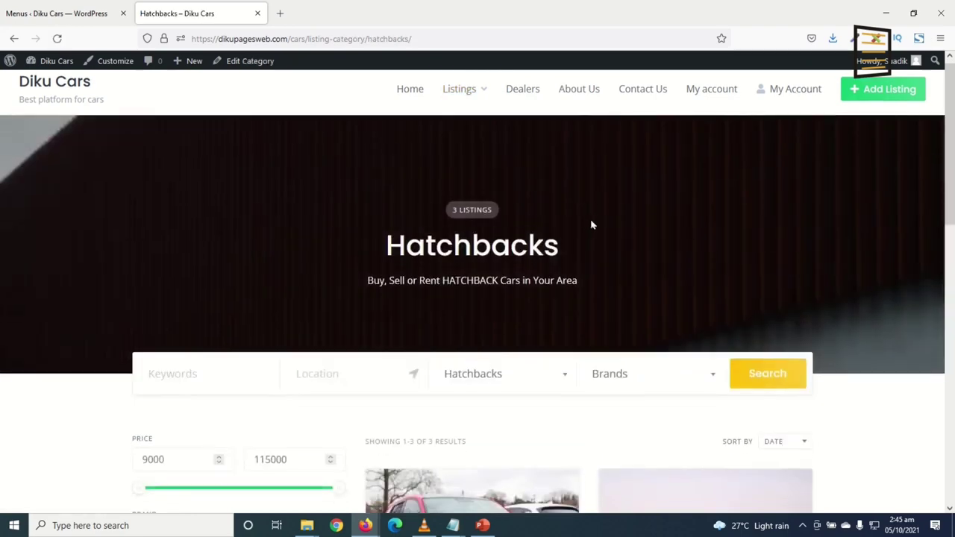
{"action": "scroll", "coordinate": [580, 222], "scroll_direction": "down", "scroll_amount": 6}
{"action": "scroll", "coordinate": [597, 221], "scroll_direction": "down", "scroll_amount": 3}
{"action": "scroll", "coordinate": [602, 220], "scroll_direction": "up", "scroll_amount": 10}
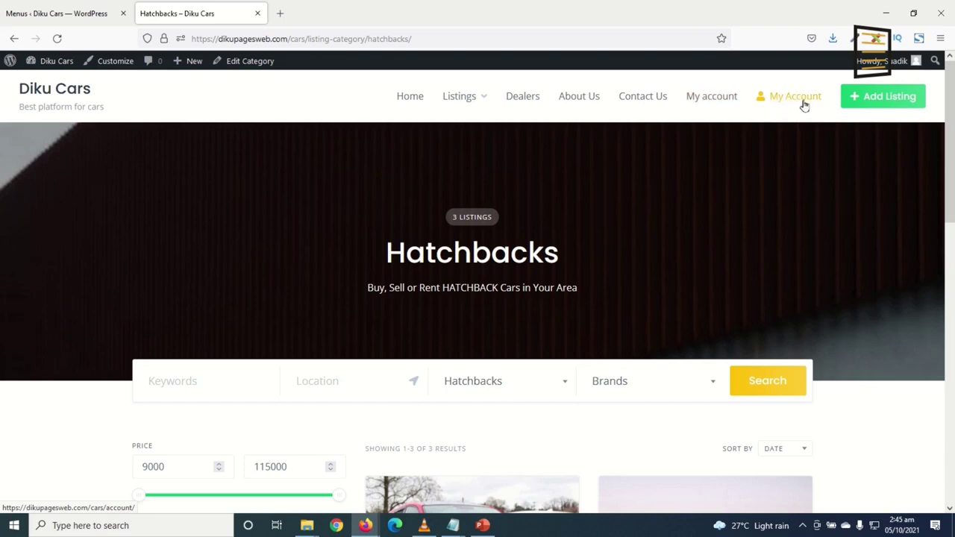
{"action": "left_click", "coordinate": [49, 15]}
Delete the My account item from Main Menu and save
{"action": "scroll", "coordinate": [486, 354], "scroll_direction": "down", "scroll_amount": 5}
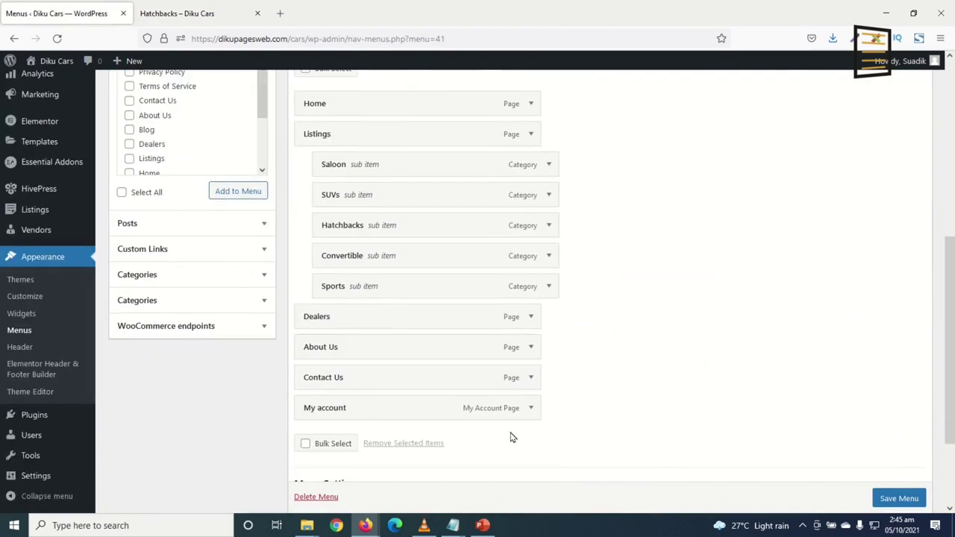
{"action": "left_click", "coordinate": [531, 408]}
{"action": "scroll", "coordinate": [336, 474], "scroll_direction": "down", "scroll_amount": 3}
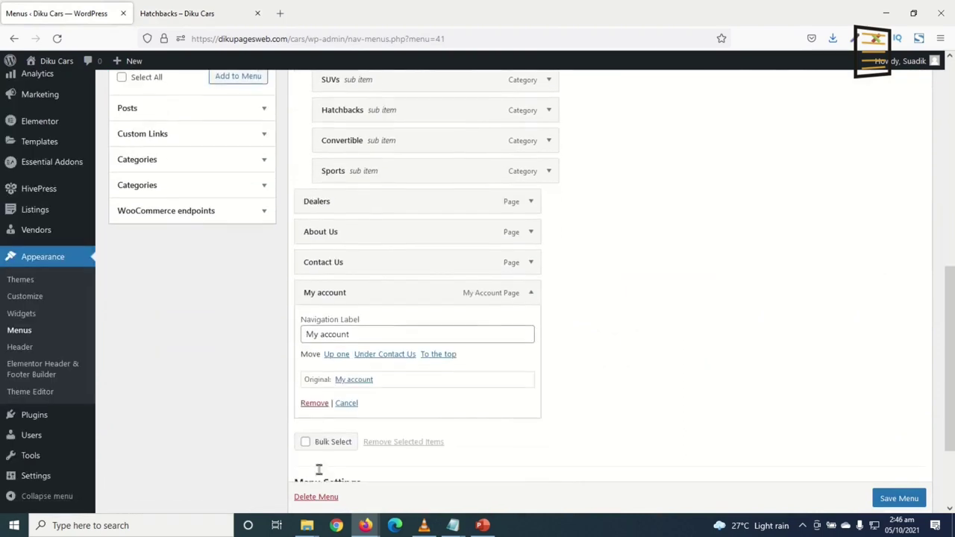
{"action": "left_click", "coordinate": [315, 398]}
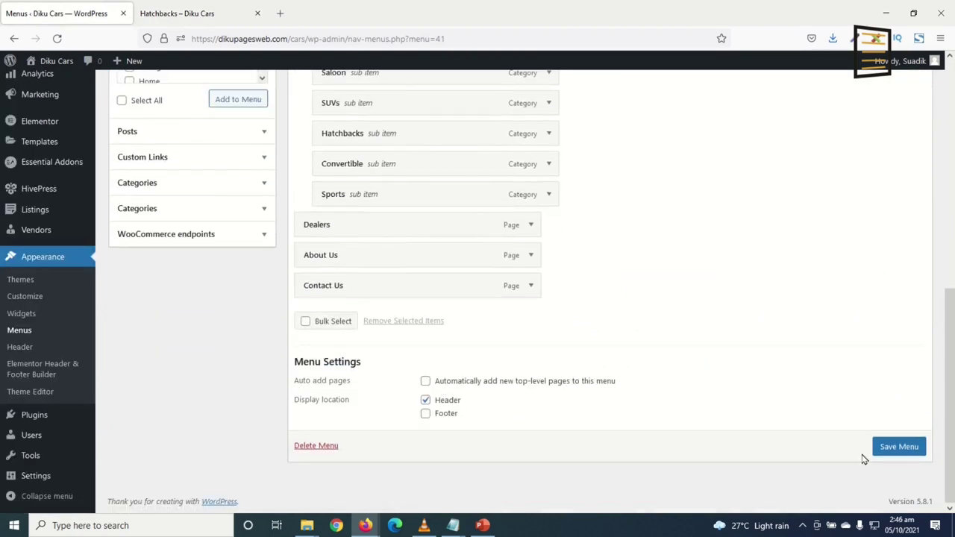
{"action": "left_click", "coordinate": [889, 451]}
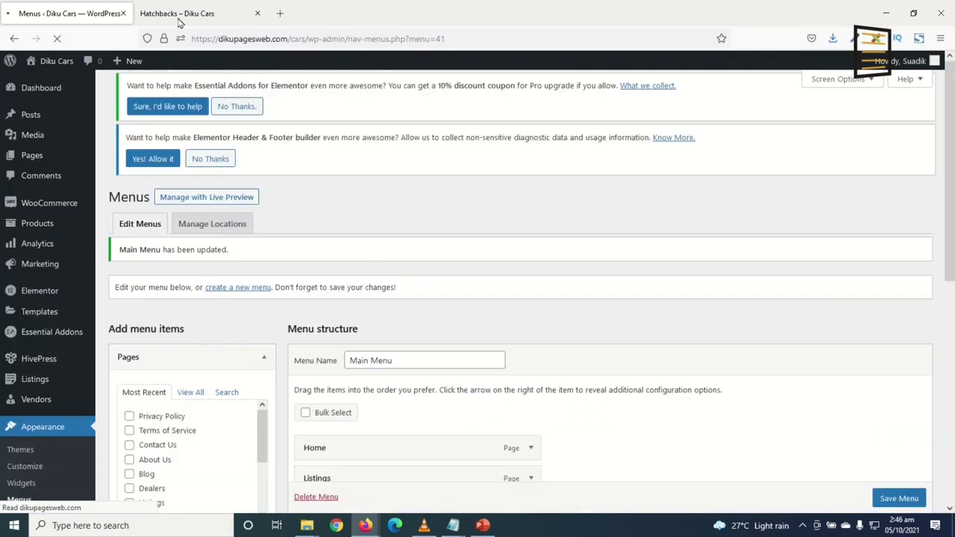
Refresh the Hatchbacks page to check the header lacks My account, then go back to Menus
{"action": "left_click", "coordinate": [179, 21]}
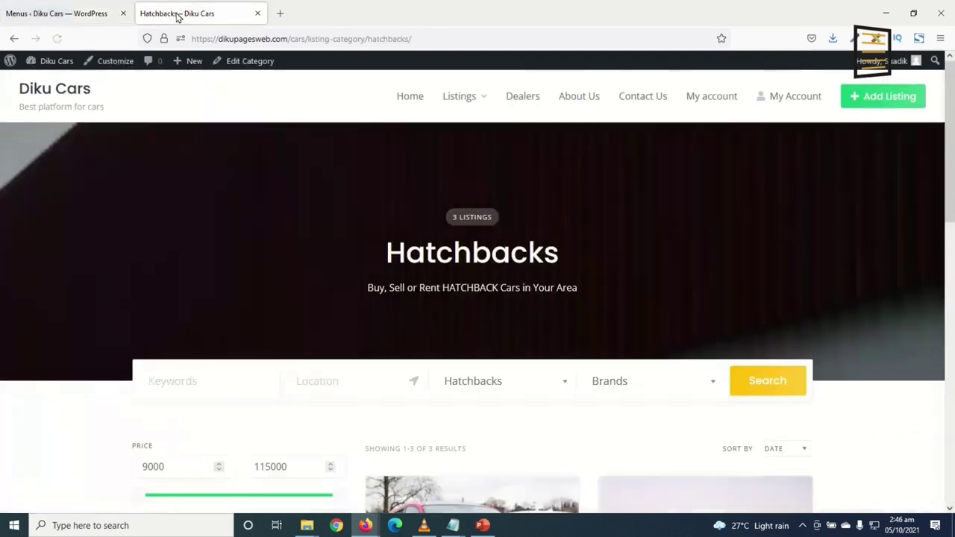
{"action": "left_click", "coordinate": [58, 38]}
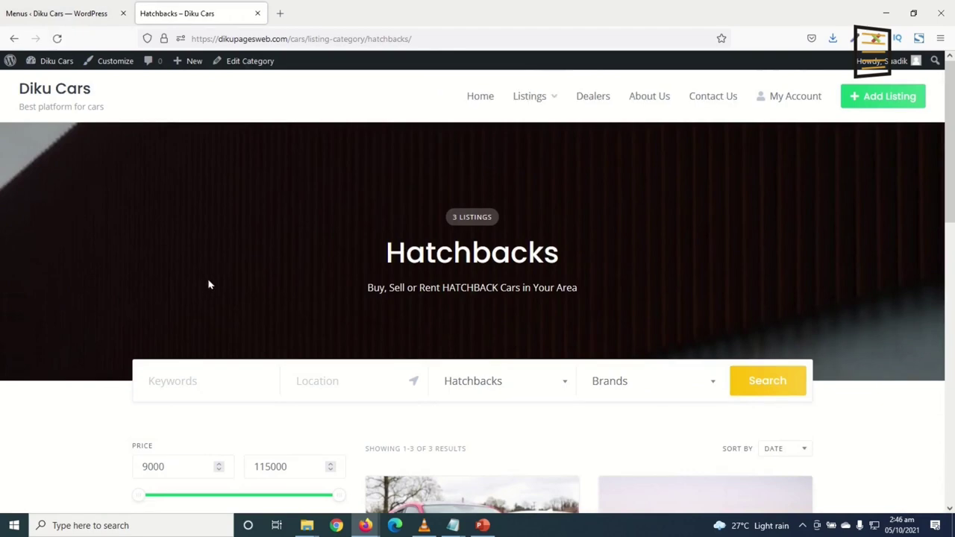
{"action": "left_click", "coordinate": [55, 23]}
{"action": "scroll", "coordinate": [276, 299], "scroll_direction": "down", "scroll_amount": 3}
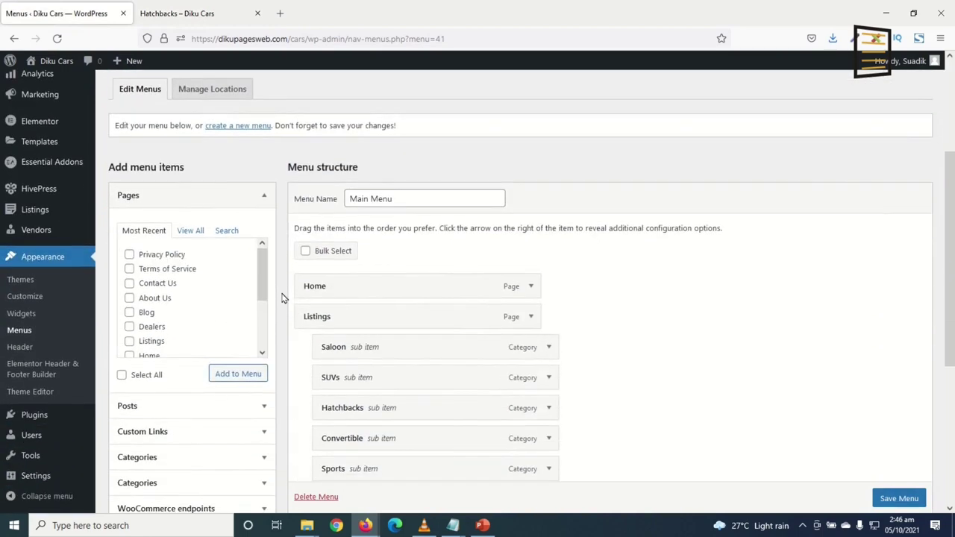
Create a new menu named 'Company'
{"action": "left_click", "coordinate": [229, 128]}
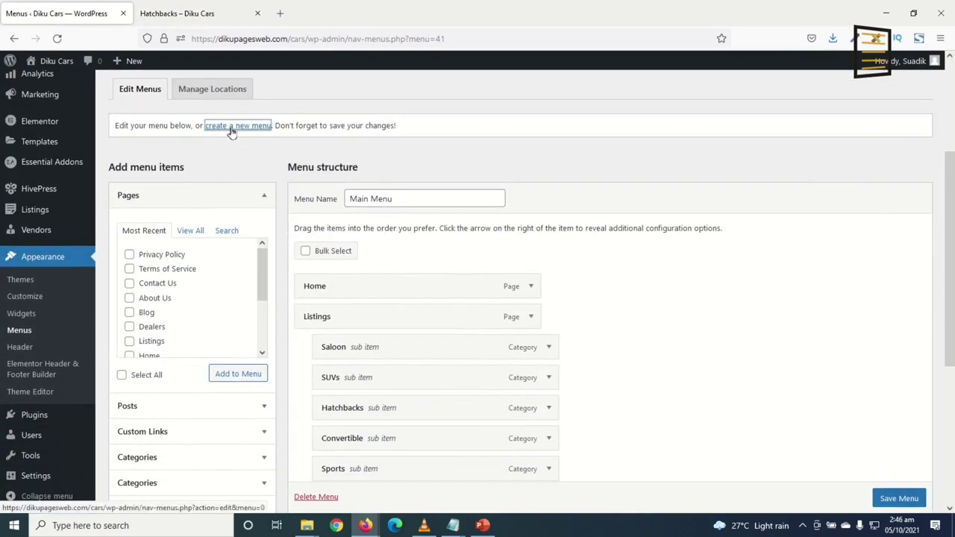
{"action": "left_click", "coordinate": [371, 349]}
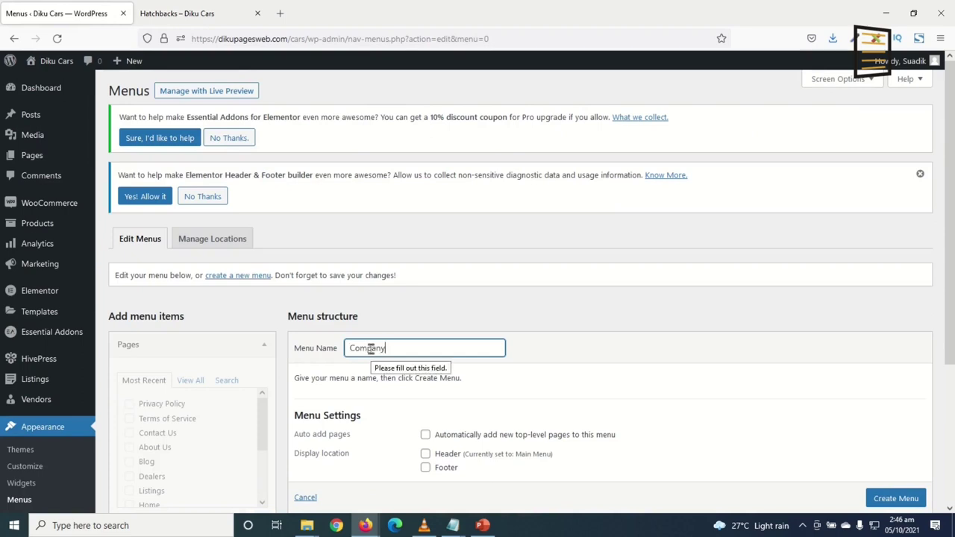
{"action": "scroll", "coordinate": [371, 351], "scroll_direction": "down", "scroll_amount": 3}
{"action": "left_click", "coordinate": [896, 379]}
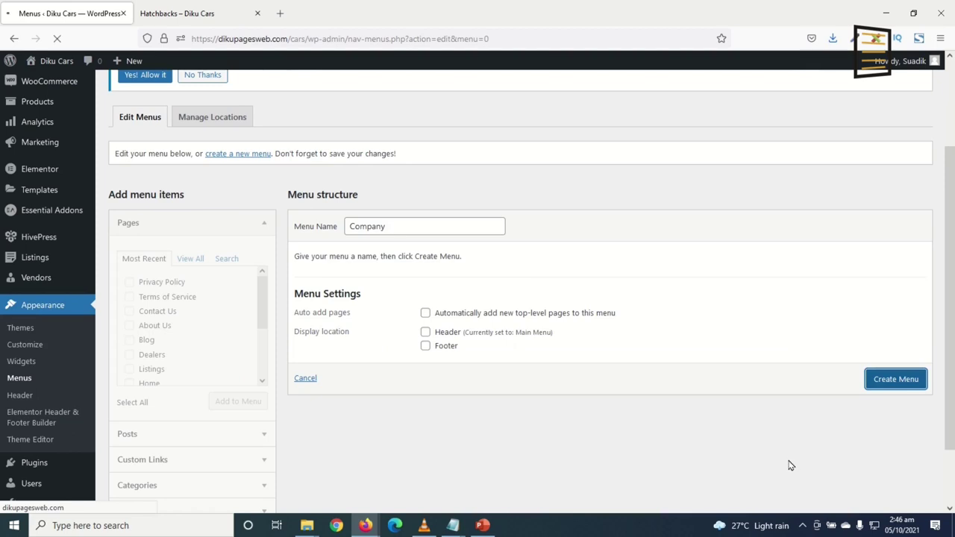
Add the About Us, Blog, Contact Us and Terms of Service pages to the Company menu
{"action": "left_click", "coordinate": [190, 265]}
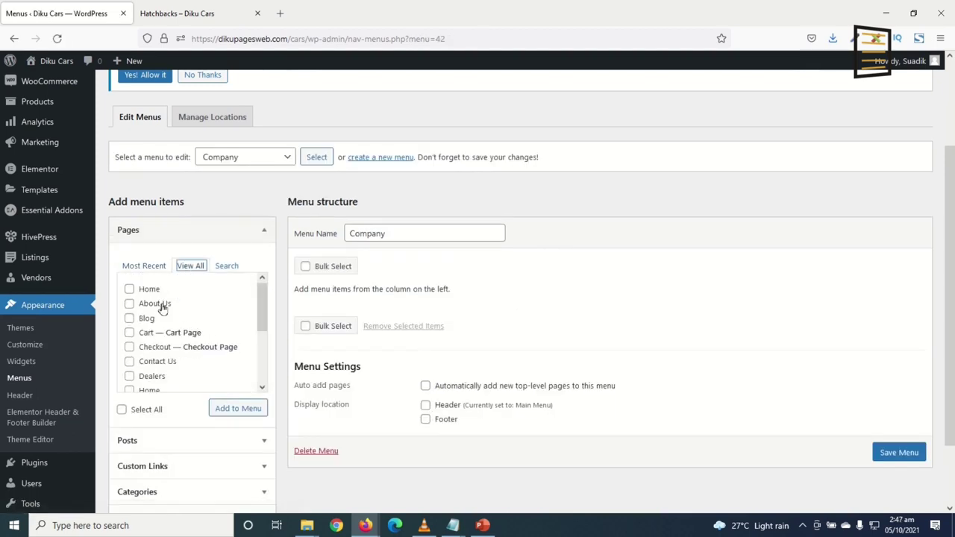
{"action": "left_click", "coordinate": [130, 304]}
{"action": "left_click", "coordinate": [130, 319]}
{"action": "left_click", "coordinate": [129, 362]}
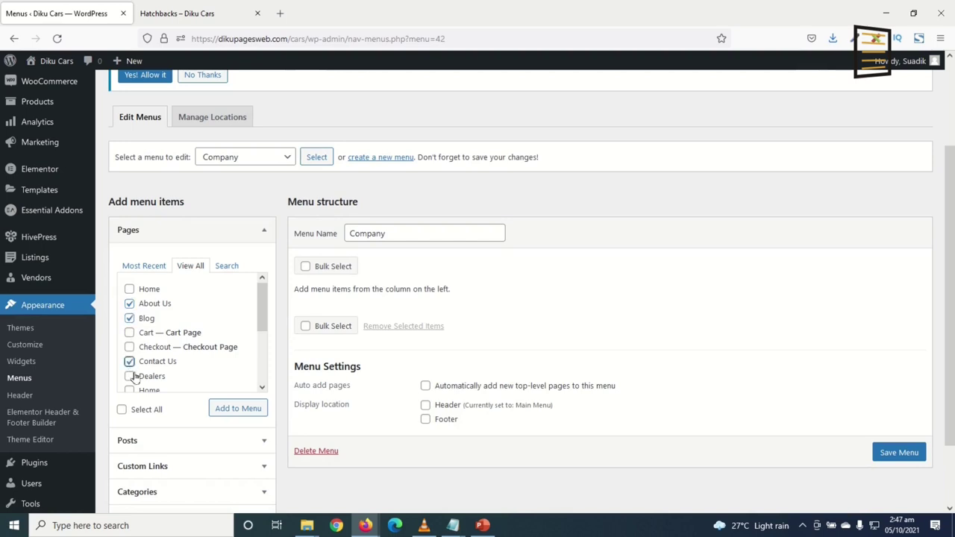
{"action": "scroll", "coordinate": [156, 374], "scroll_direction": "down", "scroll_amount": 3}
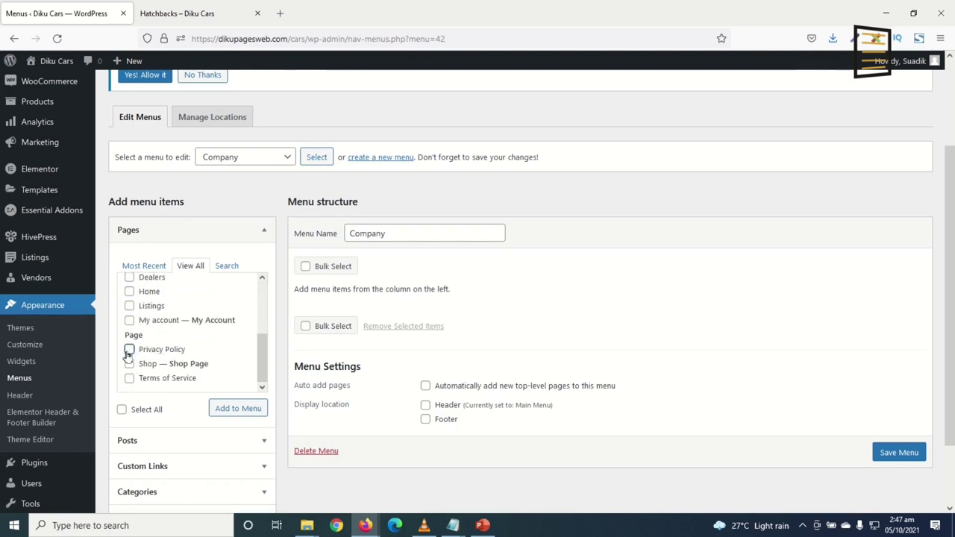
{"action": "left_click", "coordinate": [130, 379]}
{"action": "scroll", "coordinate": [201, 370], "scroll_direction": "up", "scroll_amount": 5}
{"action": "left_click", "coordinate": [240, 412]}
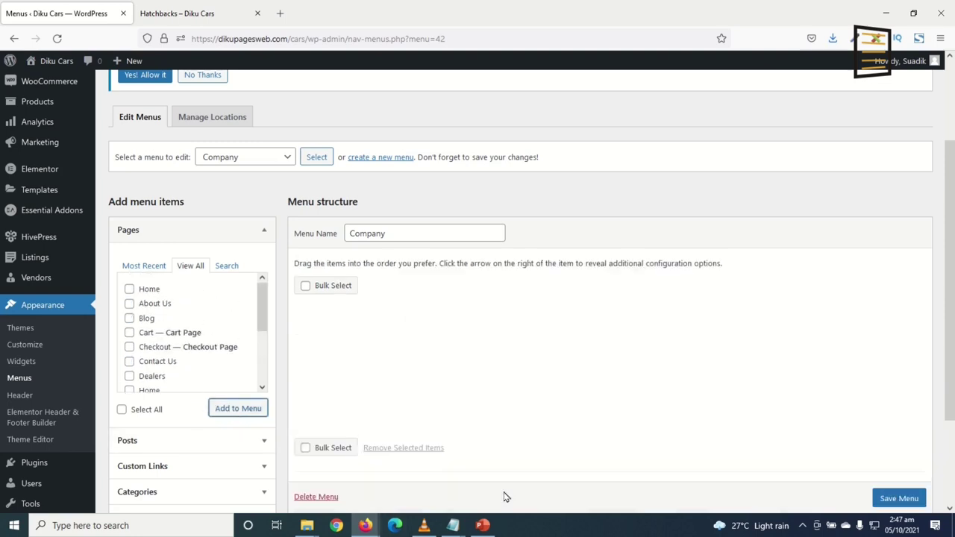
Add Privacy Policy to the Company menu and save it
{"action": "scroll", "coordinate": [448, 418], "scroll_direction": "down", "scroll_amount": 1}
{"action": "scroll", "coordinate": [356, 301], "scroll_direction": "down", "scroll_amount": 1}
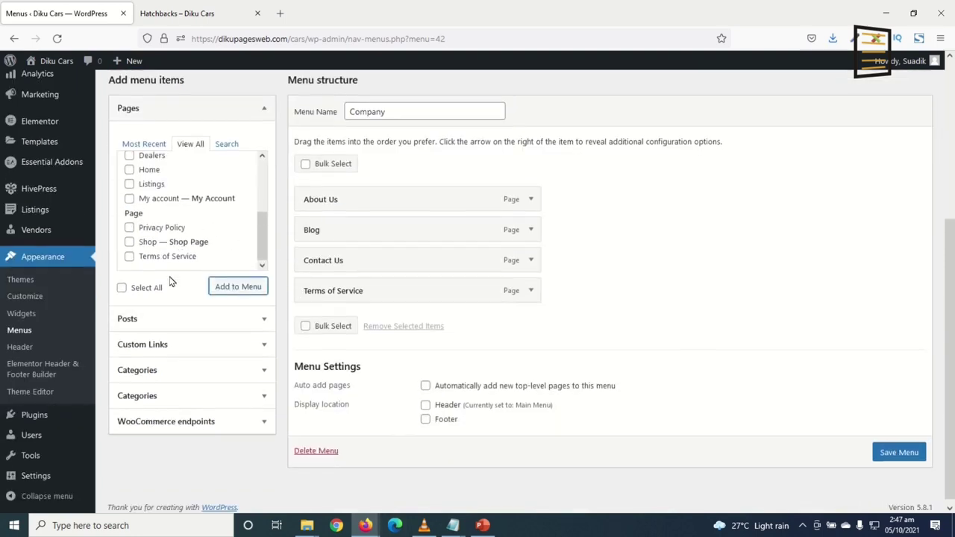
{"action": "left_click", "coordinate": [130, 227]}
{"action": "left_click", "coordinate": [236, 285]}
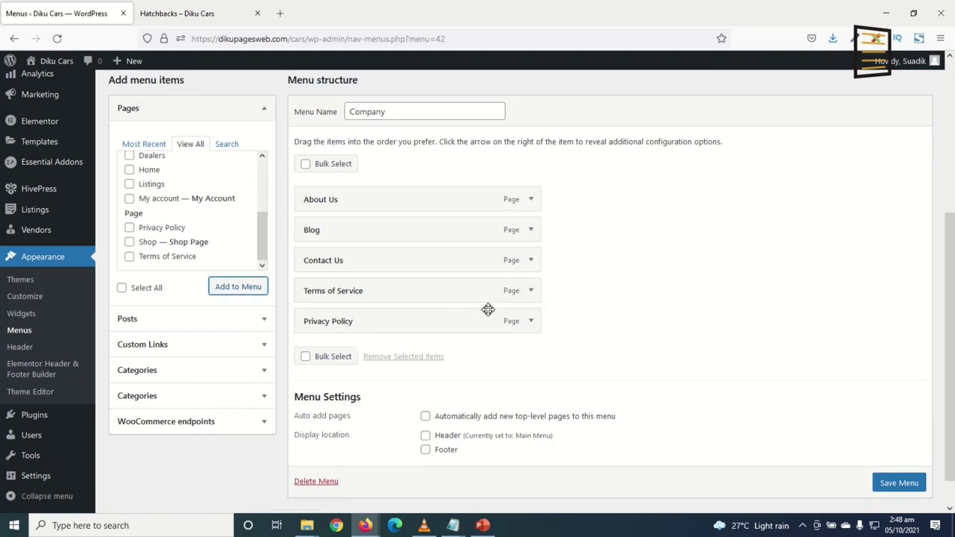
{"action": "left_click", "coordinate": [911, 491]}
{"action": "scroll", "coordinate": [909, 486], "scroll_direction": "down", "scroll_amount": 1}
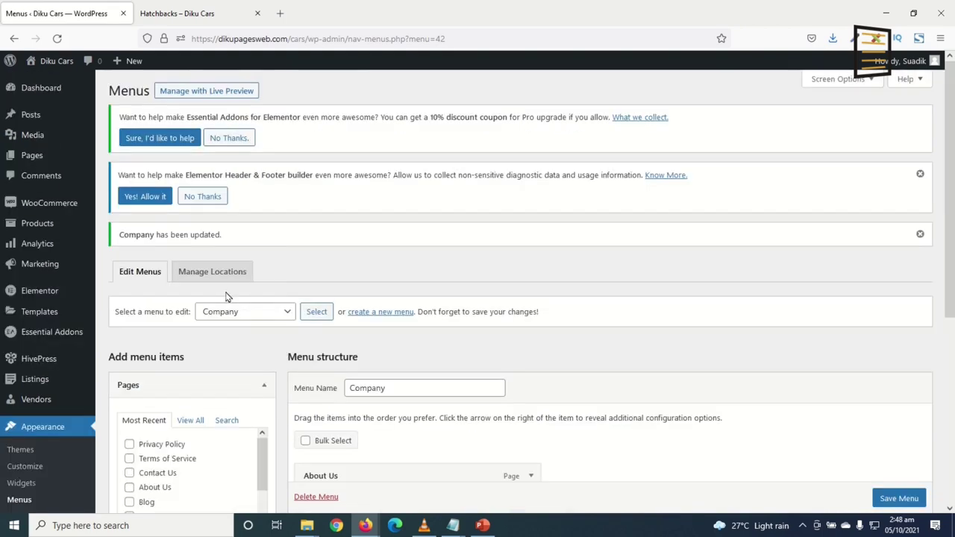
Create another new menu named 'Social'
{"action": "left_click", "coordinate": [385, 315]}
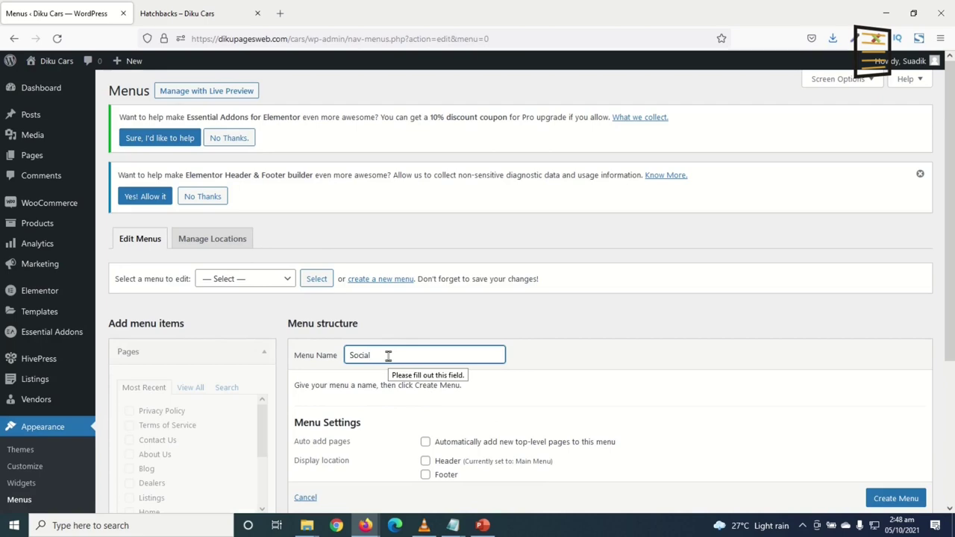
{"action": "scroll", "coordinate": [388, 356], "scroll_direction": "down", "scroll_amount": 3}
{"action": "left_click", "coordinate": [896, 325]}
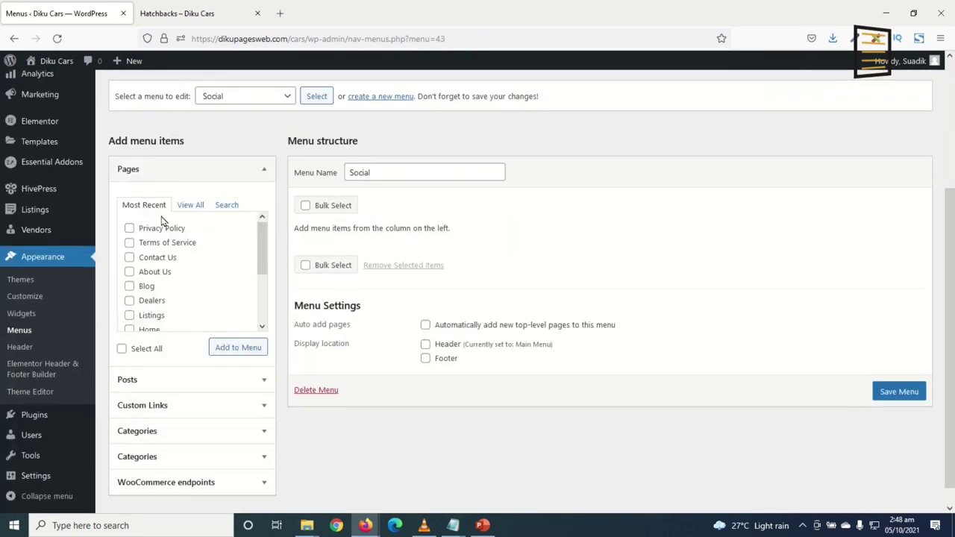
{"action": "left_click", "coordinate": [190, 206]}
{"action": "left_click", "coordinate": [142, 206]}
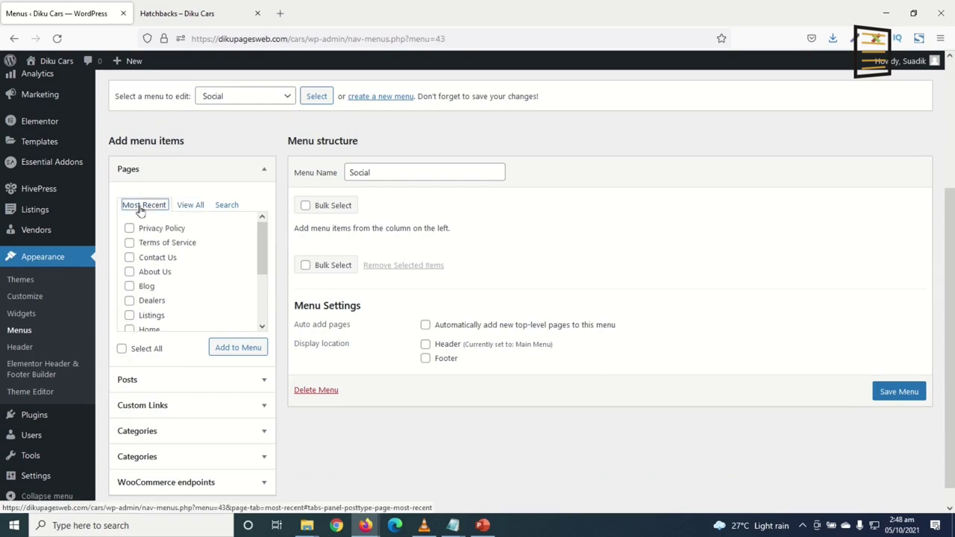
Add Facebook and Instagram custom links with URL '#' to the Social menu
{"action": "left_click", "coordinate": [164, 407]}
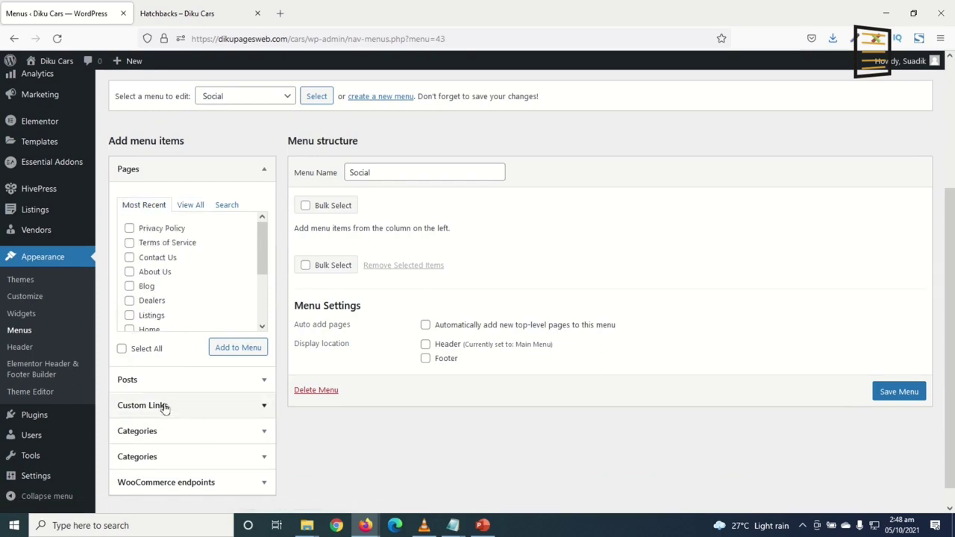
{"action": "left_click", "coordinate": [192, 317]}
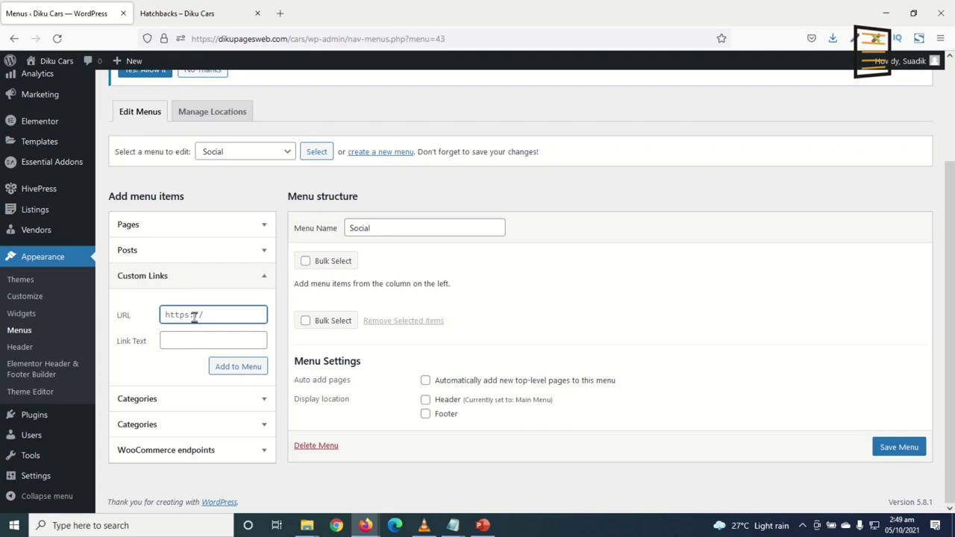
{"action": "key", "text": "Tab"}
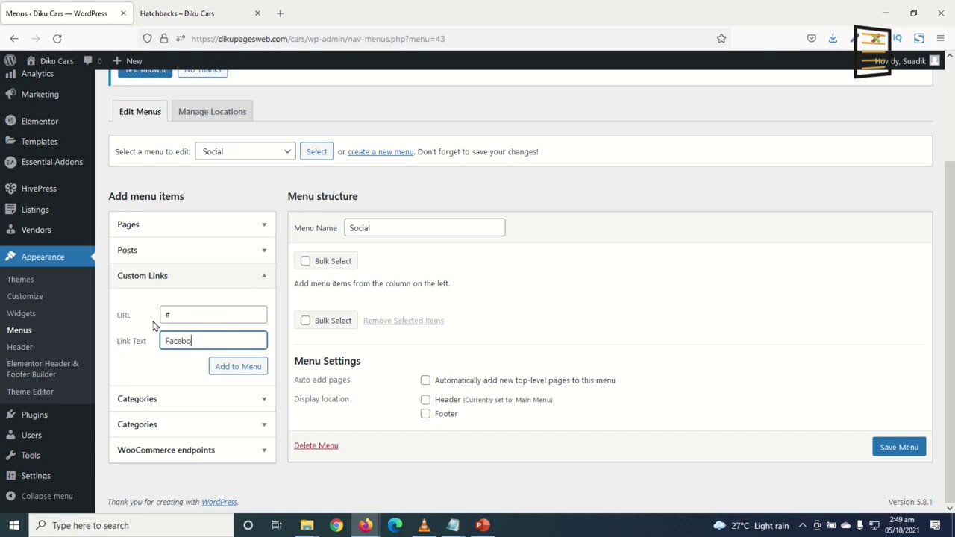
{"action": "left_click", "coordinate": [233, 367]}
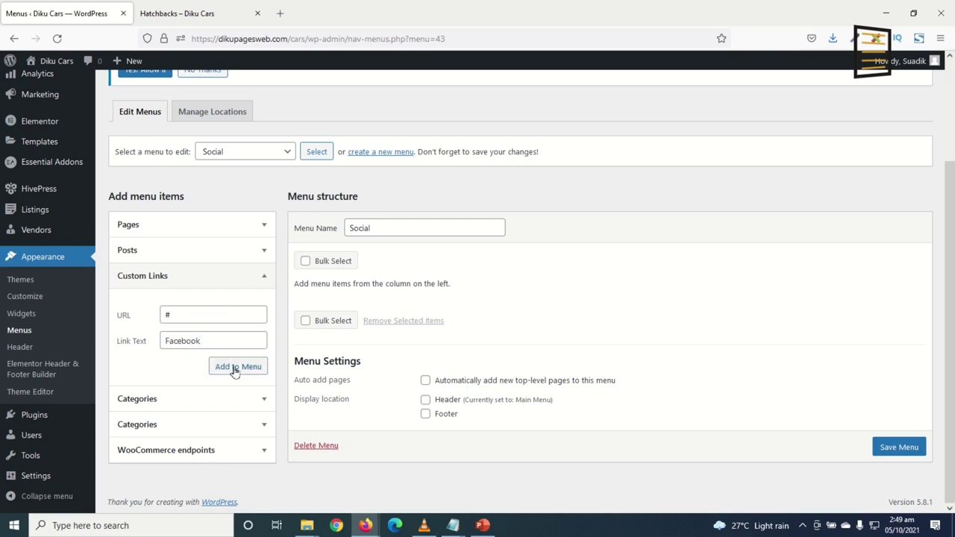
{"action": "left_click", "coordinate": [177, 316]}
{"action": "type", "text": "#"}
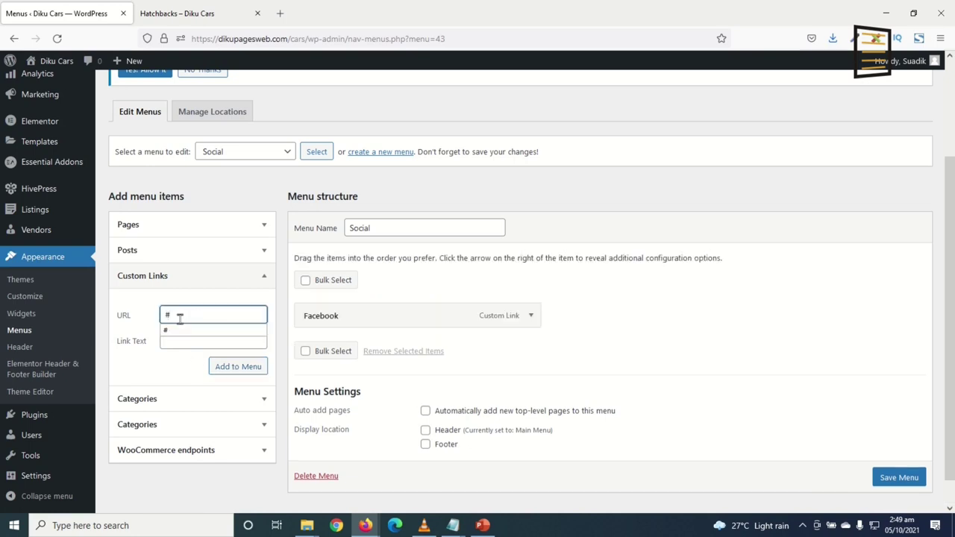
{"action": "key", "text": "Tab"}
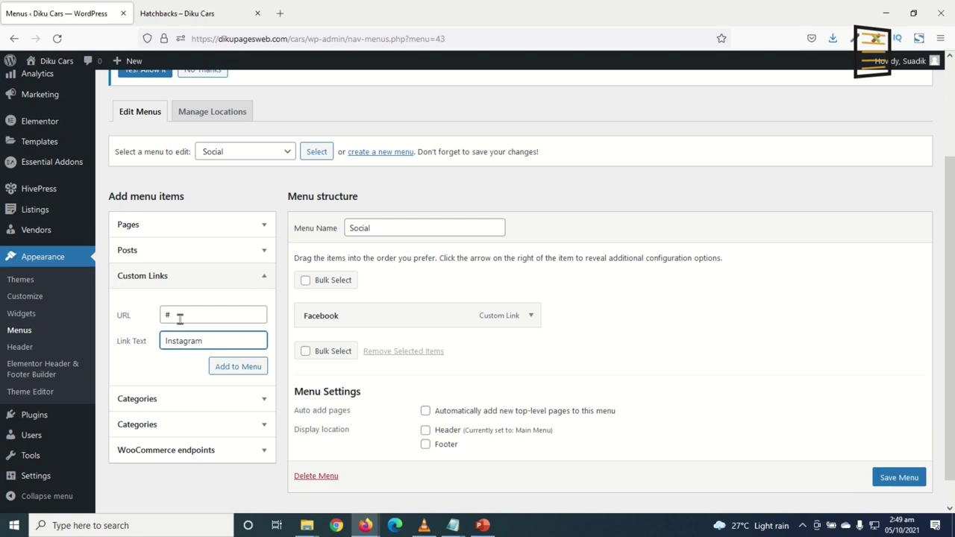
{"action": "type", "text": "Instagram"}
{"action": "left_click", "coordinate": [246, 371]}
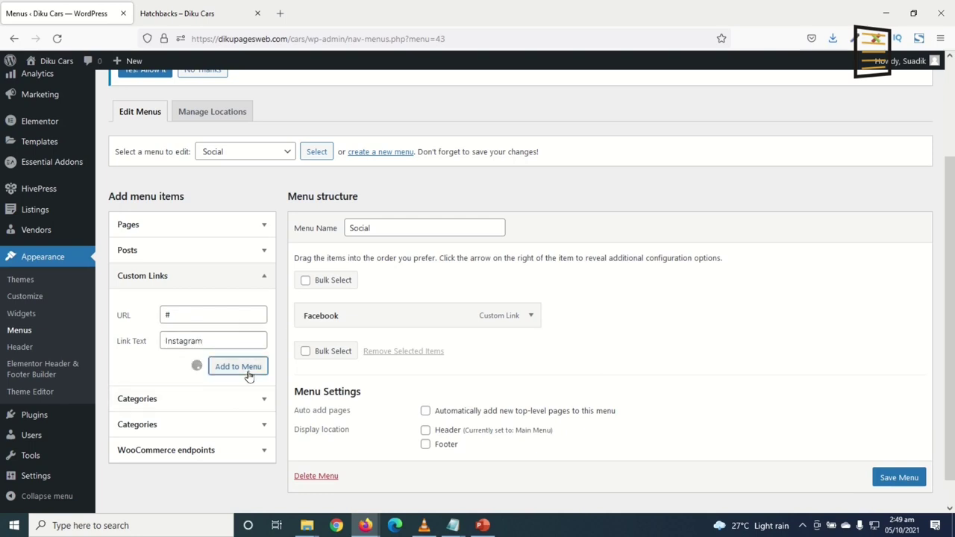
Enter '#' as another custom link URL and save the Social menu
{"action": "left_click", "coordinate": [199, 315]}
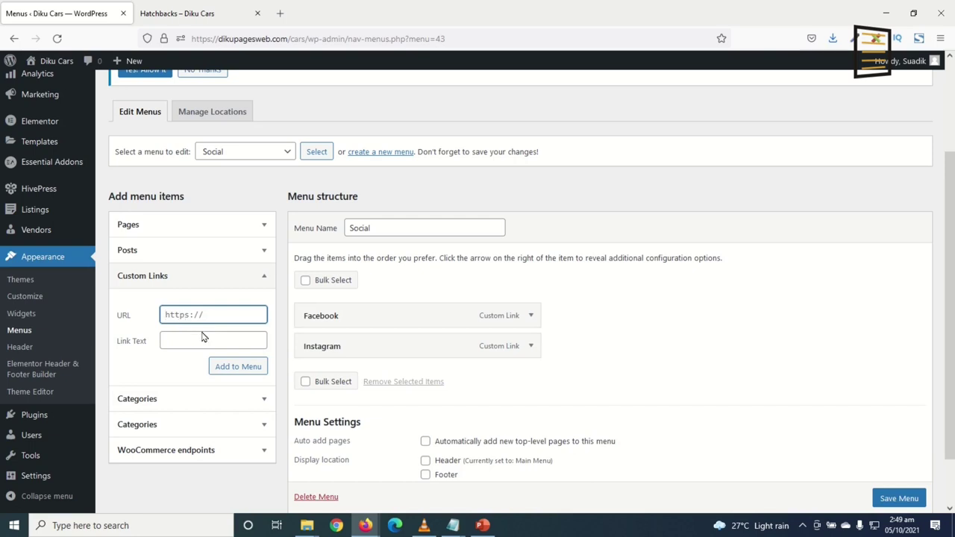
{"action": "type", "text": "#"}
{"action": "left_click", "coordinate": [202, 337]}
{"action": "key", "text": "Return"}
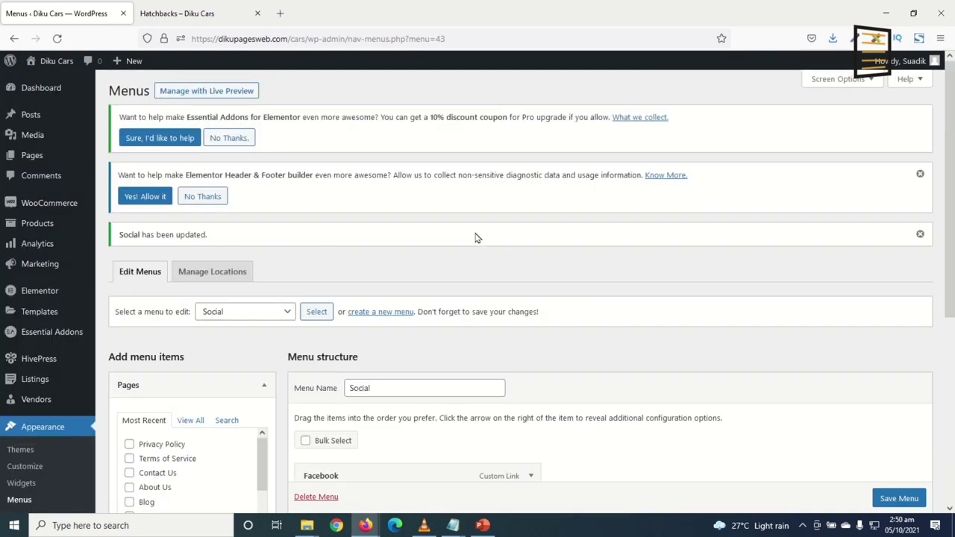
{"action": "scroll", "coordinate": [523, 317], "scroll_direction": "down", "scroll_amount": 1}
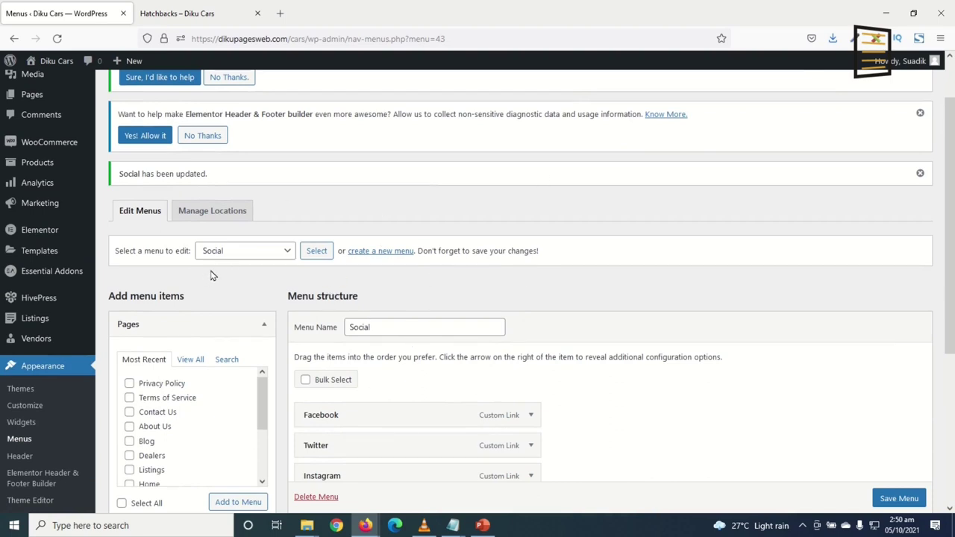
Go to the Pages list and open the Home page in a new tab
{"action": "left_click", "coordinate": [32, 95]}
{"action": "scroll", "coordinate": [142, 224], "scroll_direction": "down", "scroll_amount": 5}
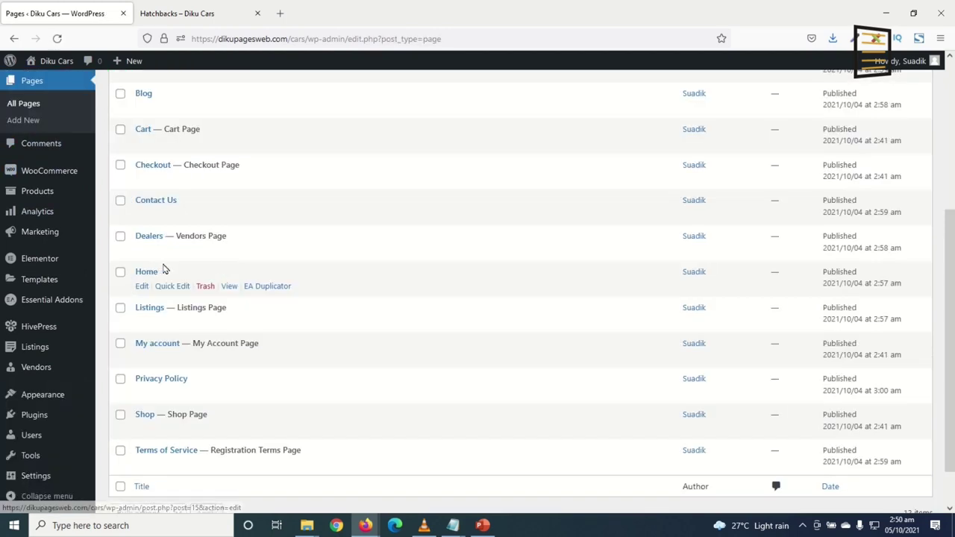
{"action": "left_click", "coordinate": [230, 287]}
{"action": "right_click", "coordinate": [229, 289]}
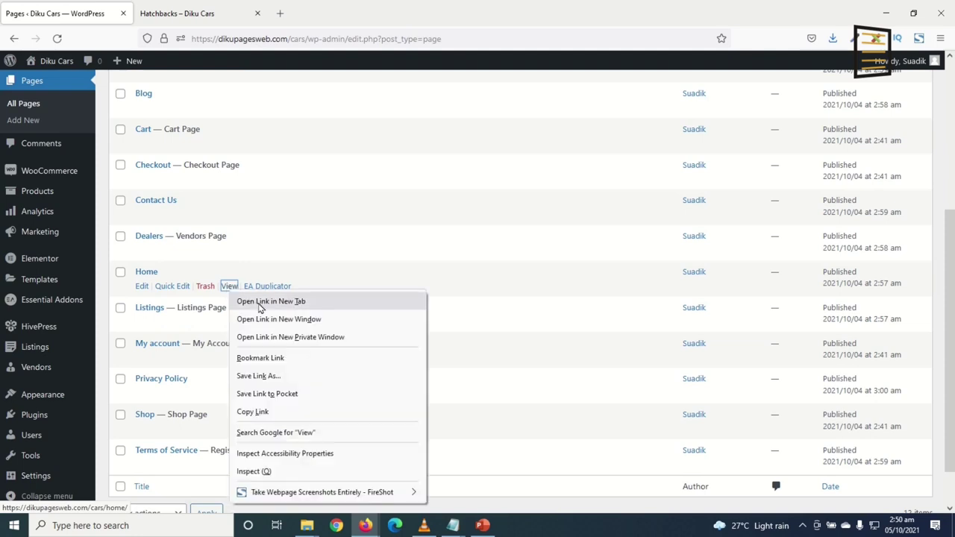
{"action": "left_click", "coordinate": [246, 301]}
{"action": "left_click", "coordinate": [196, 16]}
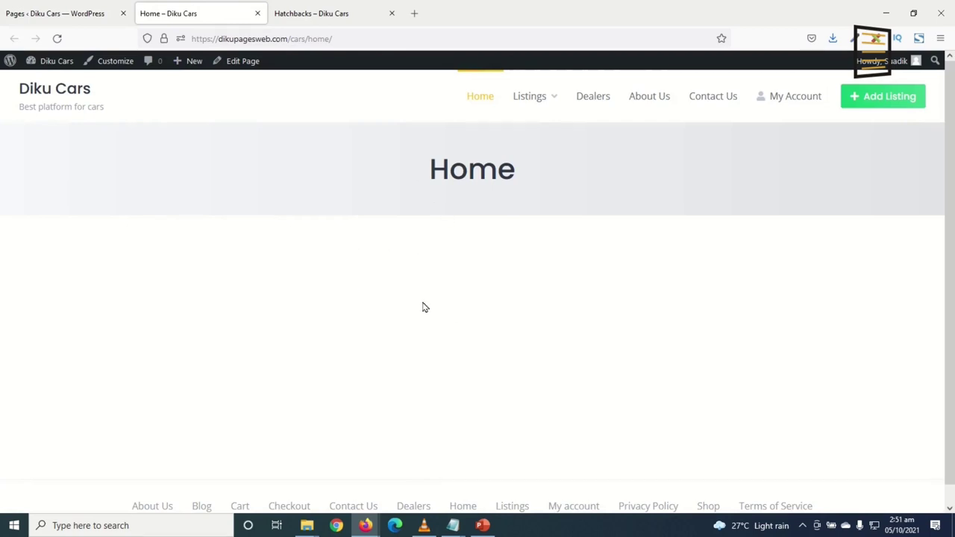
Preview the site's front page, then return to the admin Pages list
{"action": "left_click", "coordinate": [53, 93]}
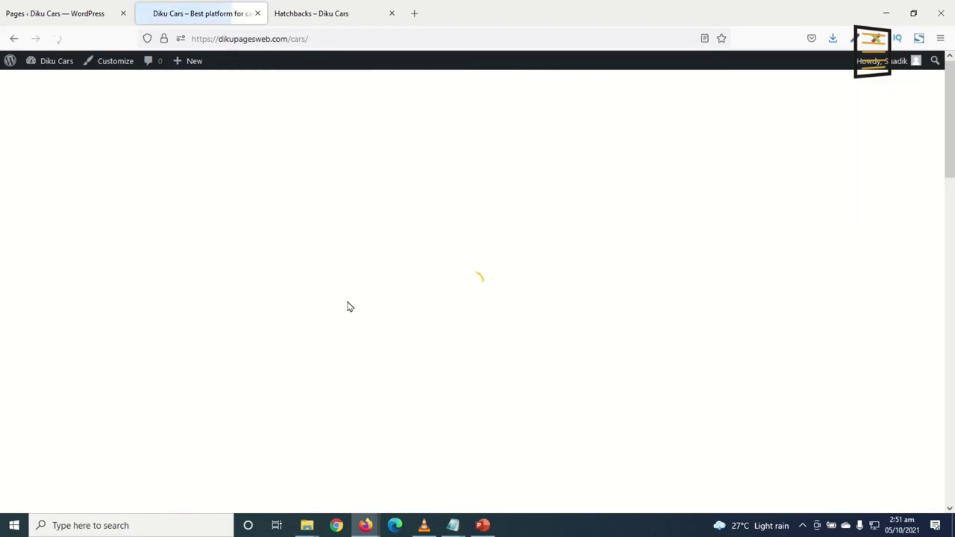
{"action": "scroll", "coordinate": [415, 247], "scroll_direction": "down", "scroll_amount": 5}
{"action": "scroll", "coordinate": [404, 314], "scroll_direction": "down", "scroll_amount": 9}
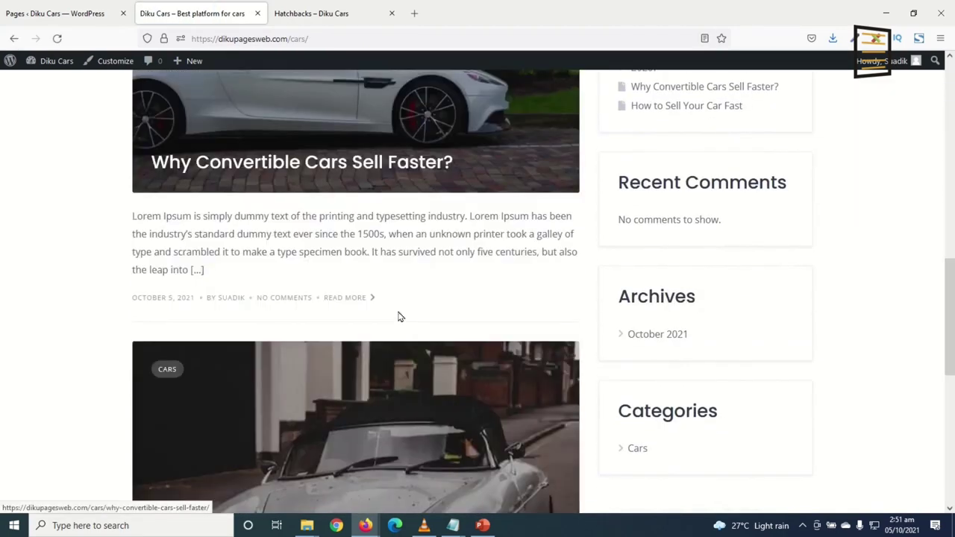
{"action": "scroll", "coordinate": [404, 321], "scroll_direction": "up", "scroll_amount": 3}
{"action": "scroll", "coordinate": [404, 321], "scroll_direction": "up", "scroll_amount": 10}
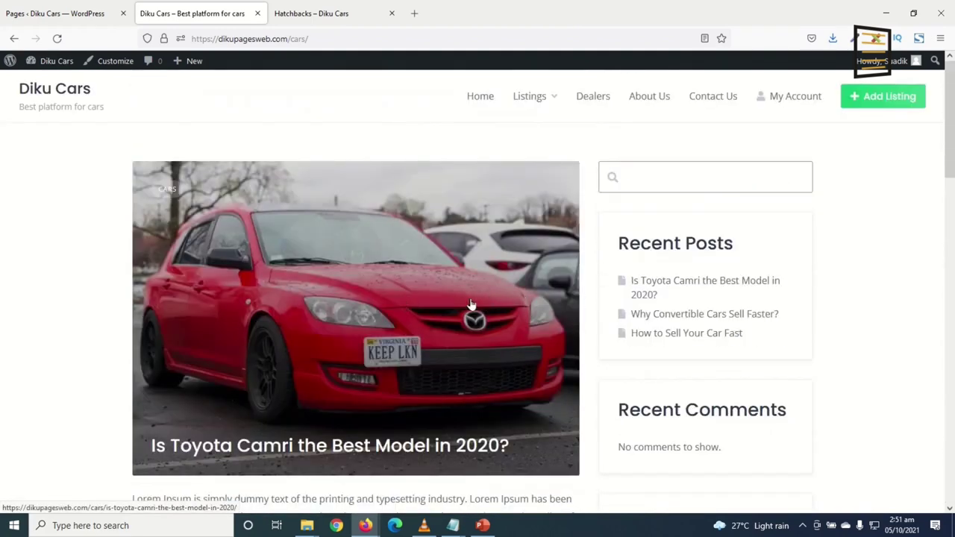
{"action": "left_click", "coordinate": [66, 14]}
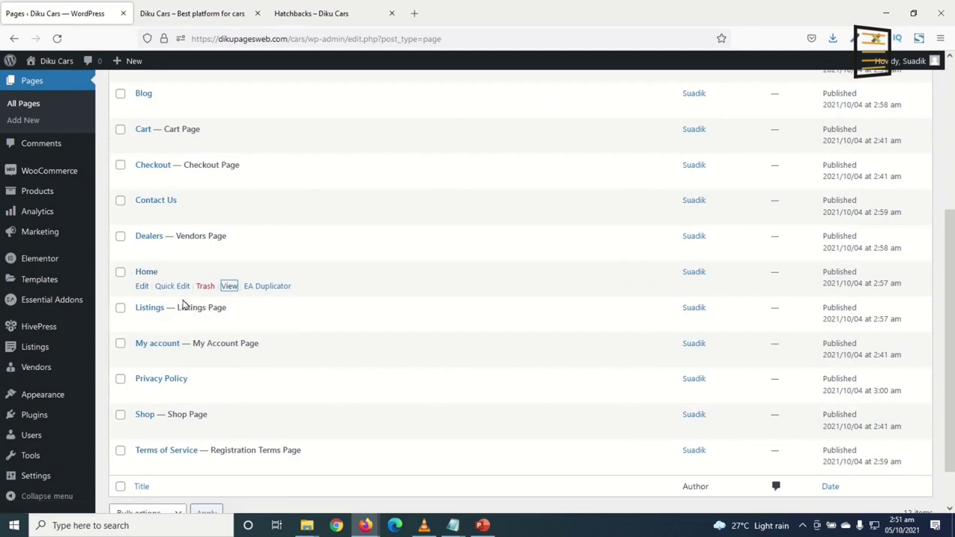
{"action": "mouse_move", "coordinate": [43, 481]}
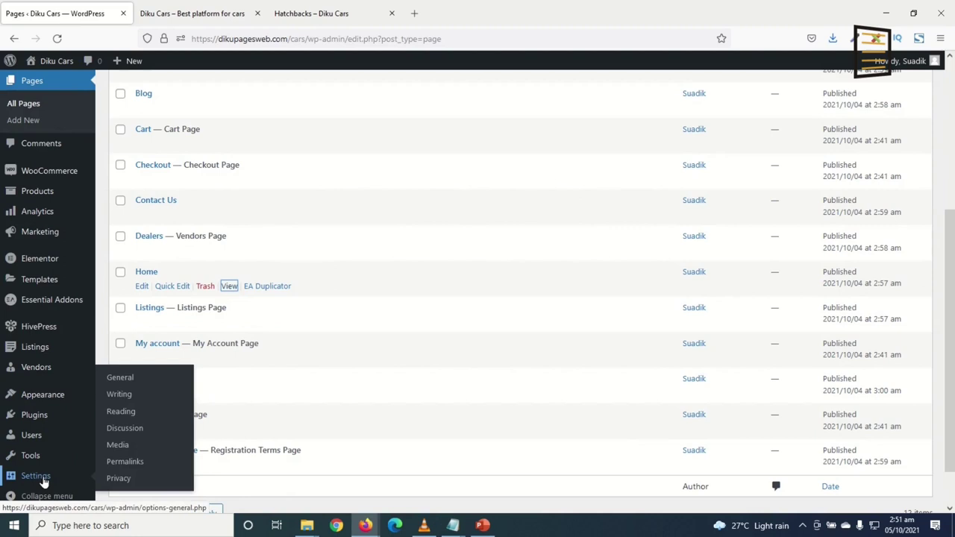
Set Reading to a static page with Home as homepage and Blog as posts page, then save
{"action": "left_click", "coordinate": [126, 417]}
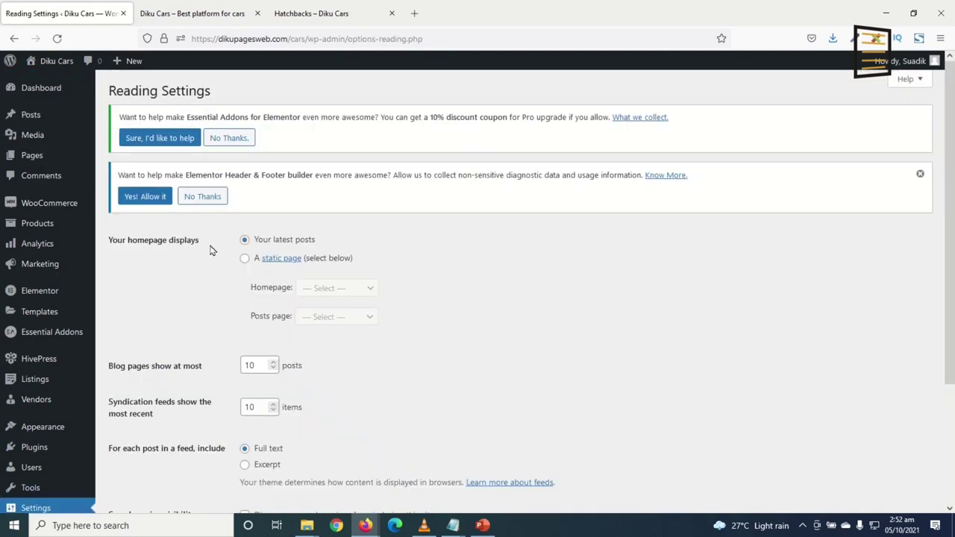
{"action": "left_click", "coordinate": [245, 261]}
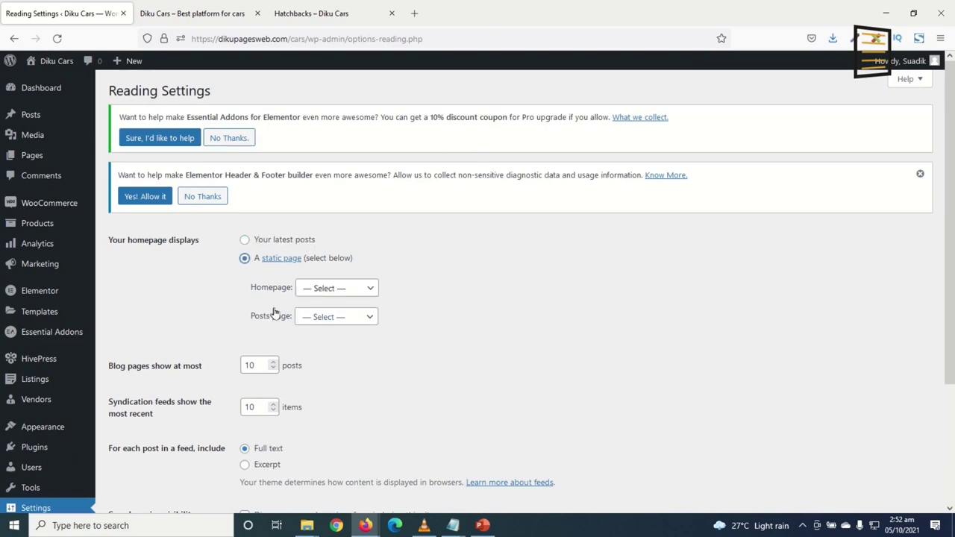
{"action": "left_click", "coordinate": [351, 291]}
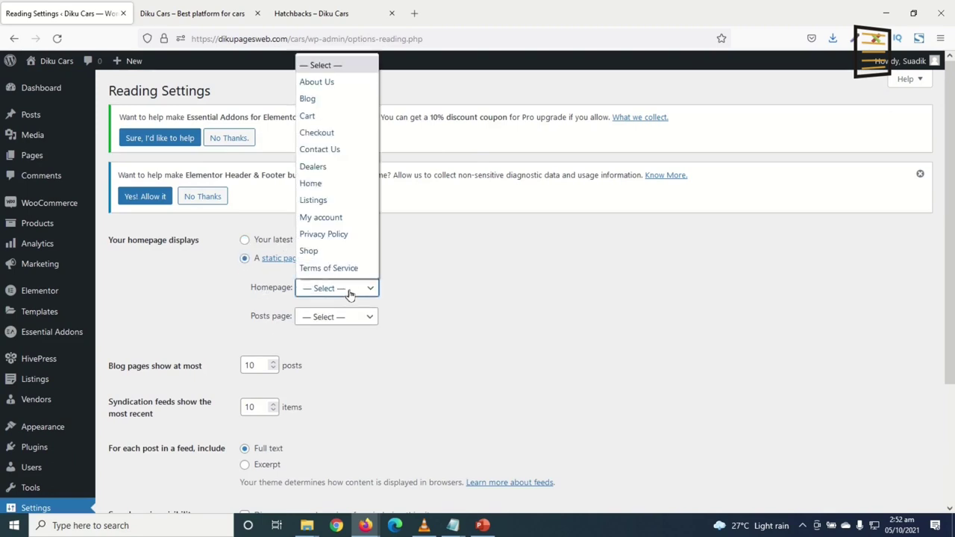
{"action": "left_click", "coordinate": [319, 187]}
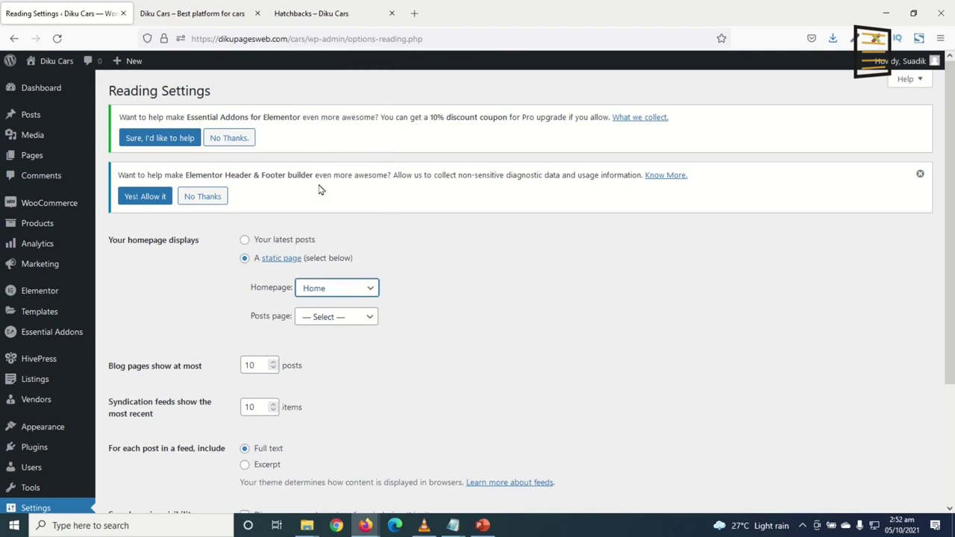
{"action": "left_click", "coordinate": [323, 321]}
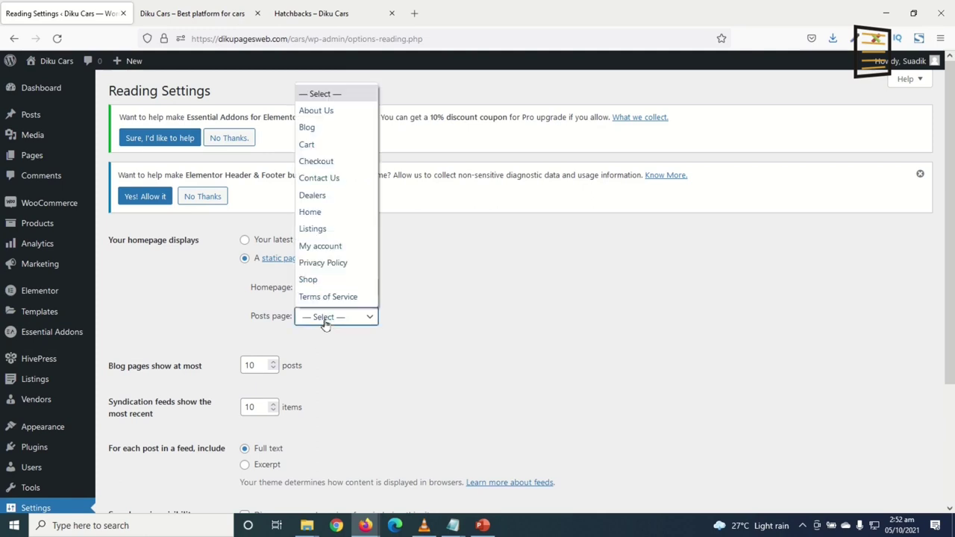
{"action": "left_click", "coordinate": [307, 127]}
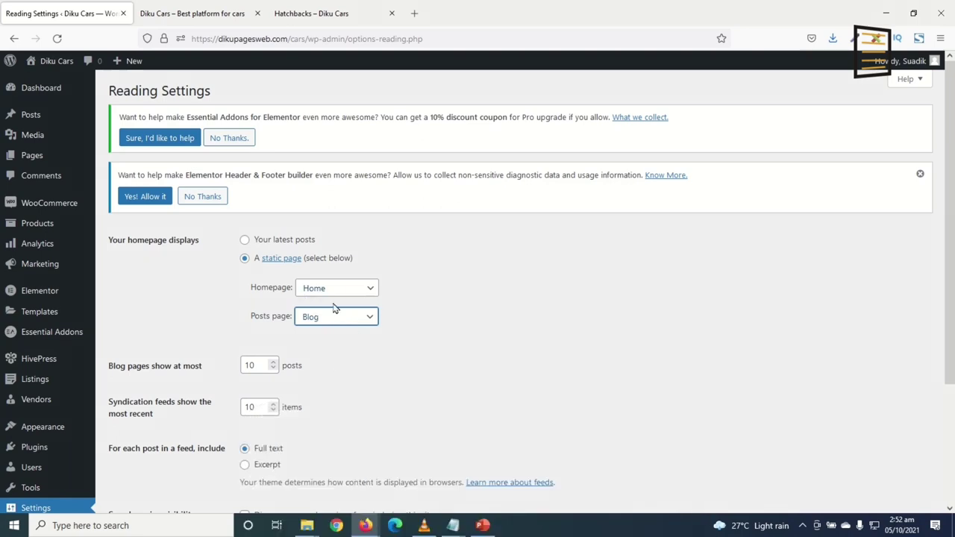
{"action": "scroll", "coordinate": [338, 415], "scroll_direction": "down", "scroll_amount": 4}
{"action": "left_click", "coordinate": [139, 411]}
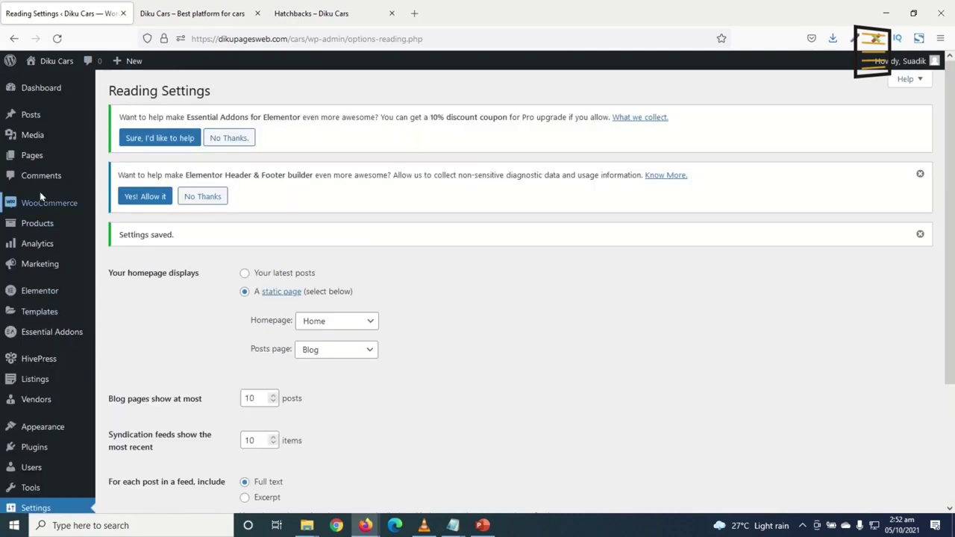
{"action": "left_click", "coordinate": [31, 160]}
{"action": "scroll", "coordinate": [150, 280], "scroll_direction": "down", "scroll_amount": 5}
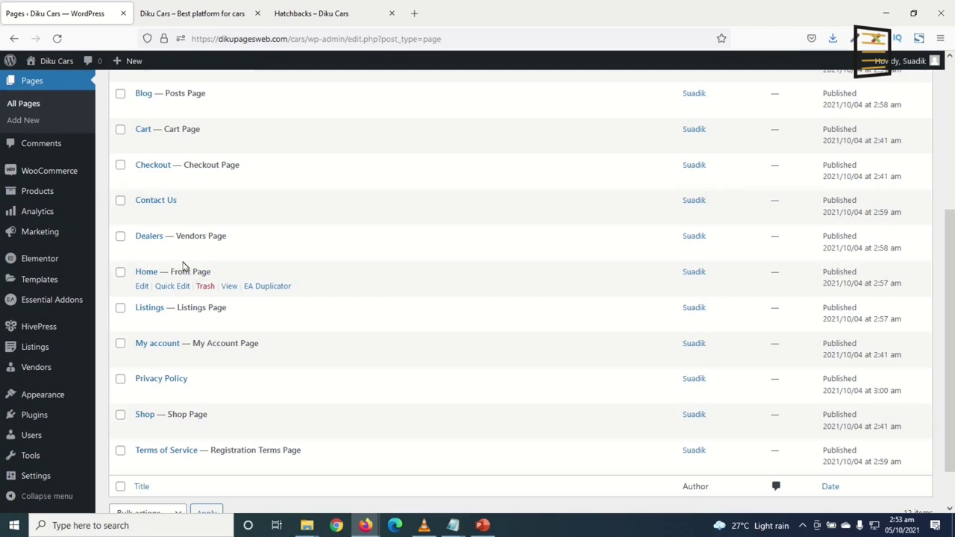
View the Home page in a new tab, then edit it with Elementor from the admin bar
{"action": "right_click", "coordinate": [228, 287]}
{"action": "left_click", "coordinate": [281, 300]}
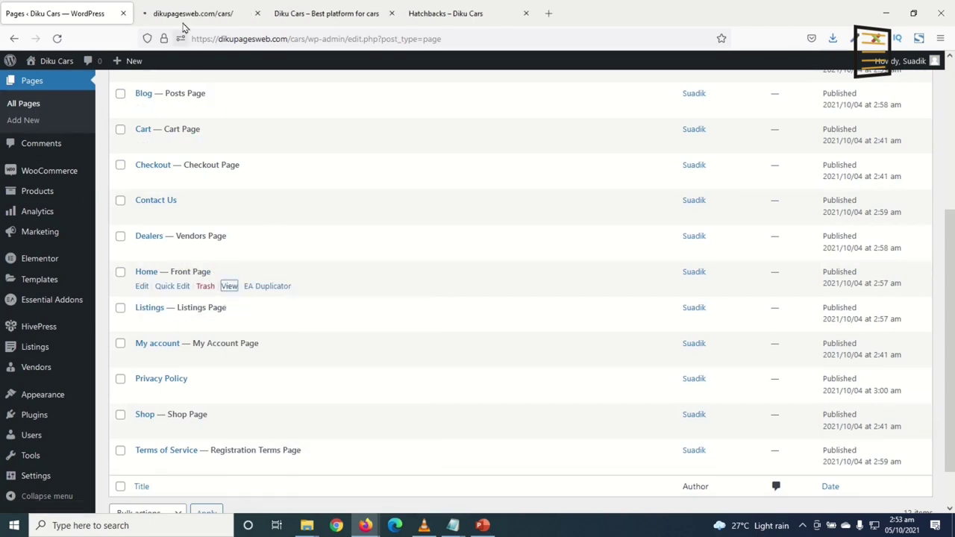
{"action": "left_click", "coordinate": [181, 18]}
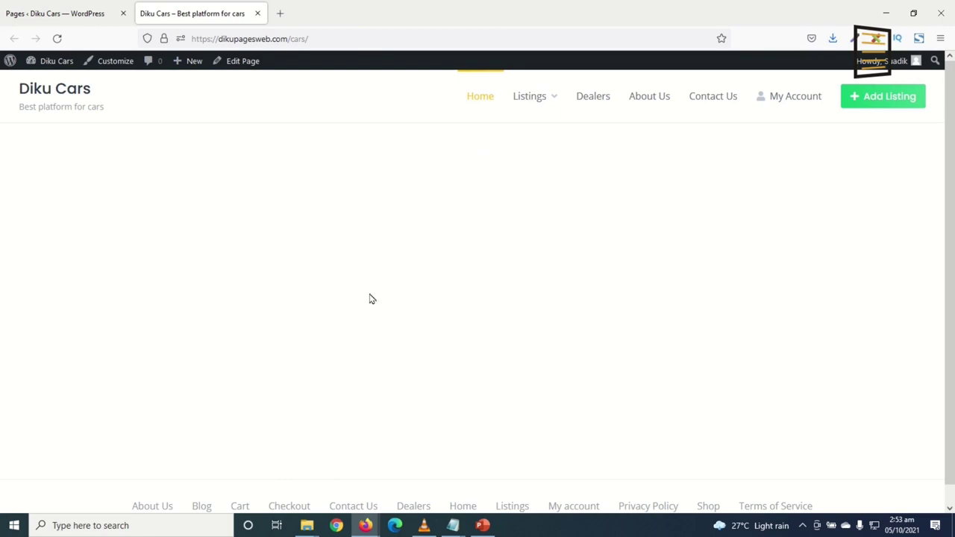
{"action": "left_click", "coordinate": [238, 62]}
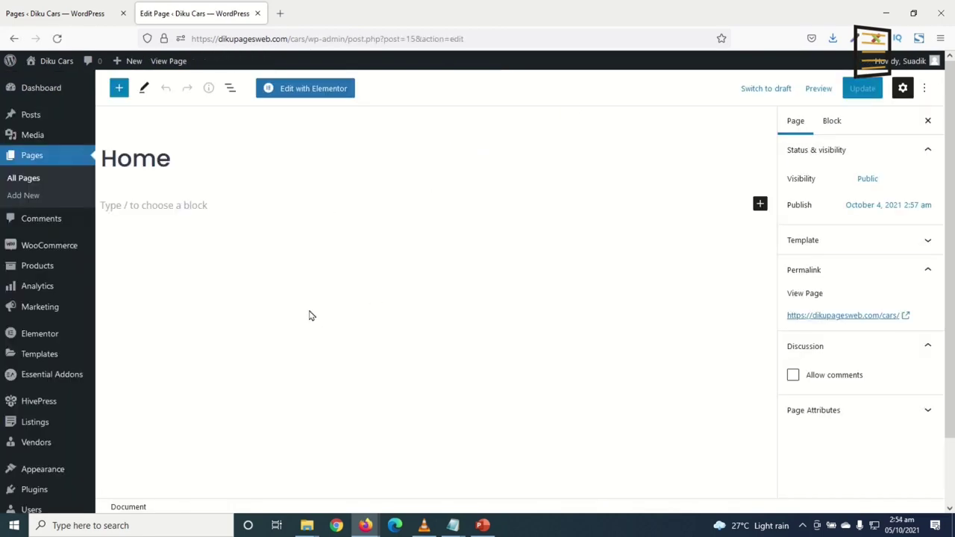
{"action": "left_click", "coordinate": [301, 90]}
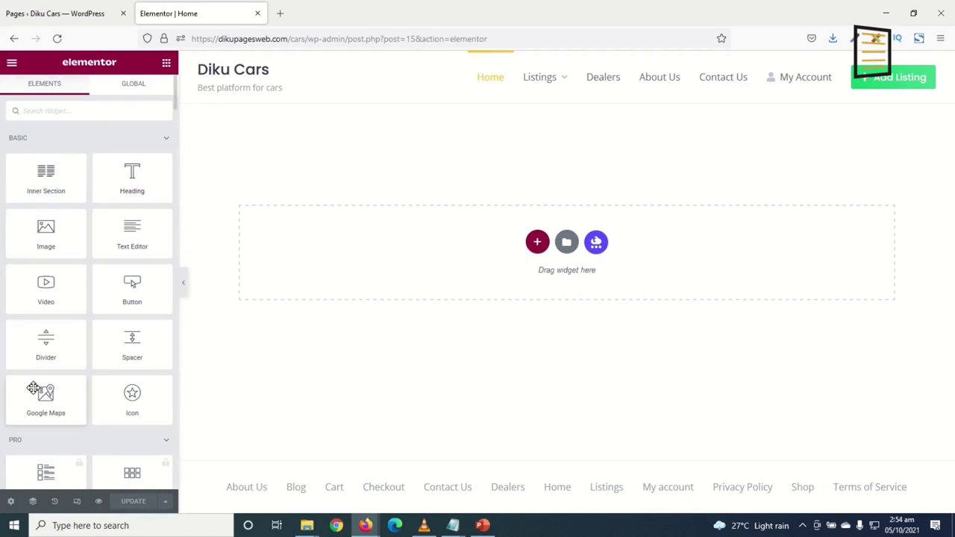
{"action": "scroll", "coordinate": [67, 266], "scroll_direction": "down", "scroll_amount": 5}
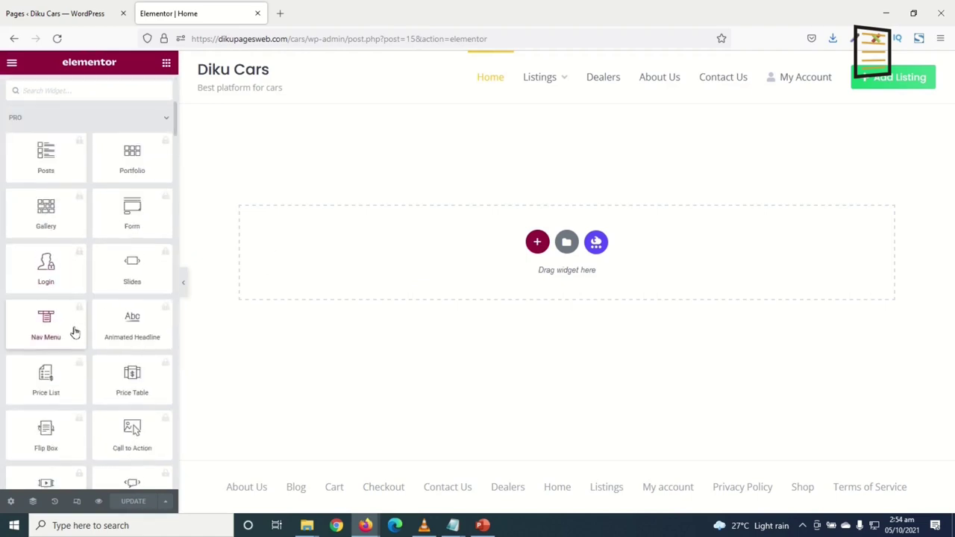
{"action": "scroll", "coordinate": [77, 314], "scroll_direction": "up", "scroll_amount": 5}
{"action": "scroll", "coordinate": [108, 239], "scroll_direction": "down", "scroll_amount": 7}
{"action": "scroll", "coordinate": [96, 263], "scroll_direction": "down", "scroll_amount": 10}
{"action": "scroll", "coordinate": [85, 299], "scroll_direction": "down", "scroll_amount": 3}
{"action": "scroll", "coordinate": [89, 291], "scroll_direction": "up", "scroll_amount": 12}
{"action": "scroll", "coordinate": [89, 270], "scroll_direction": "up", "scroll_amount": 12}
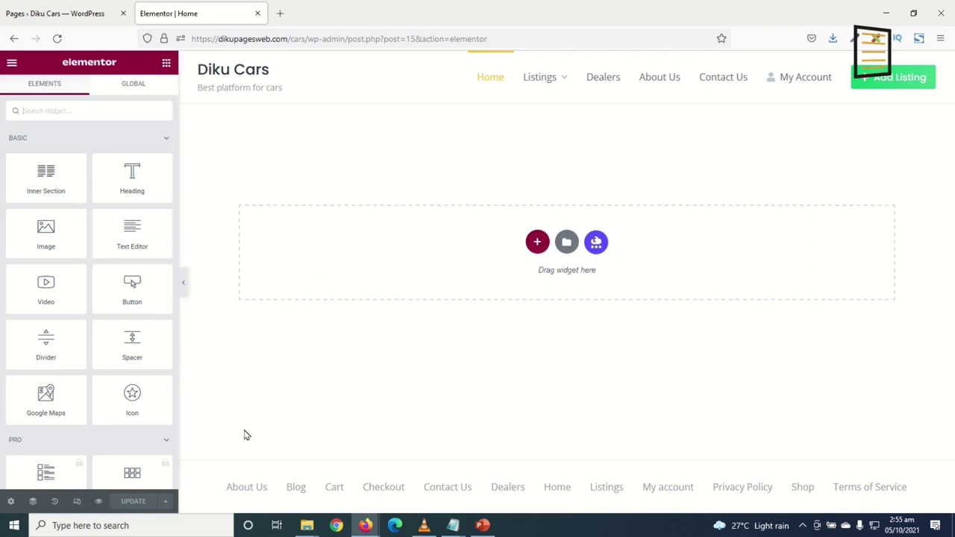
Set the Home page's Page Layout to Elementor Full Width in page settings
{"action": "left_click", "coordinate": [11, 504]}
{"action": "left_click", "coordinate": [128, 355]}
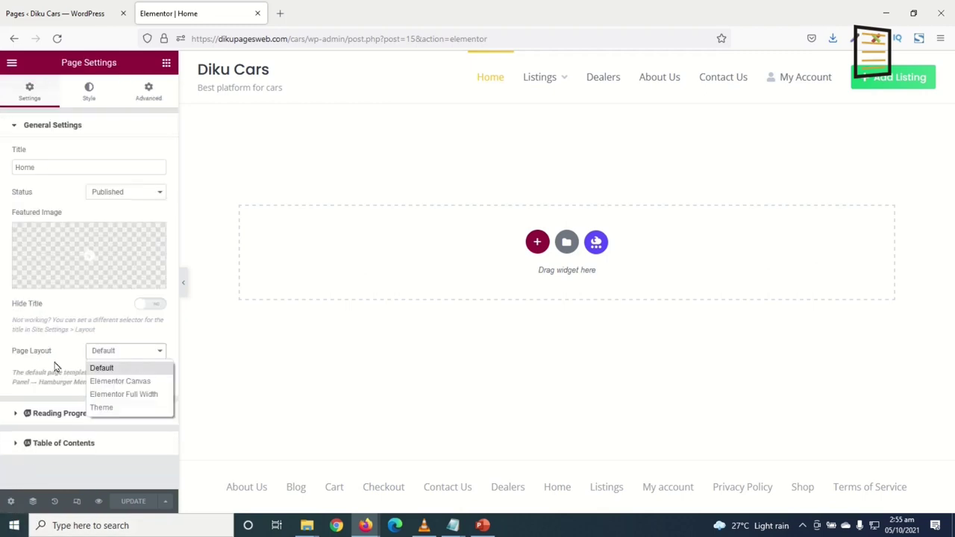
{"action": "left_click", "coordinate": [123, 395]}
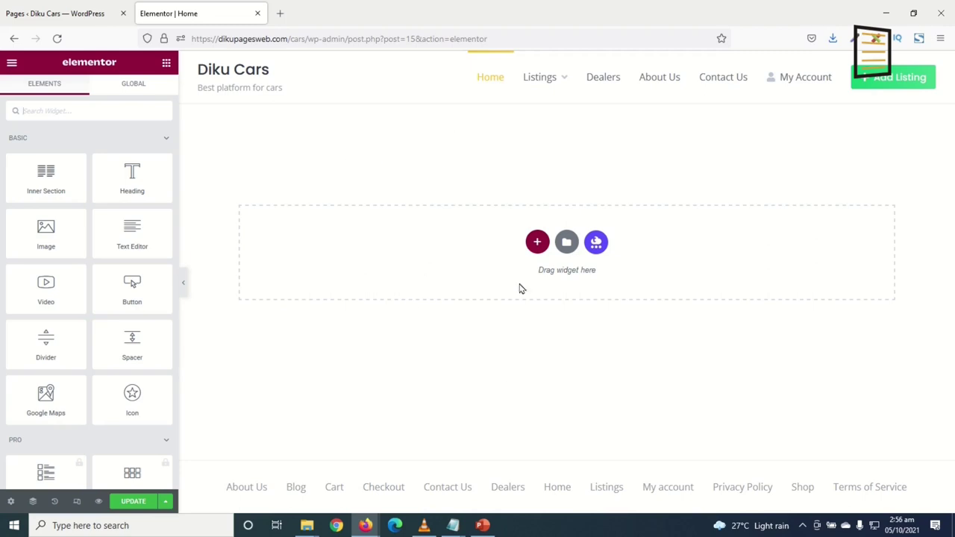
Add a single-column section with full-width content width
{"action": "left_click", "coordinate": [537, 242]}
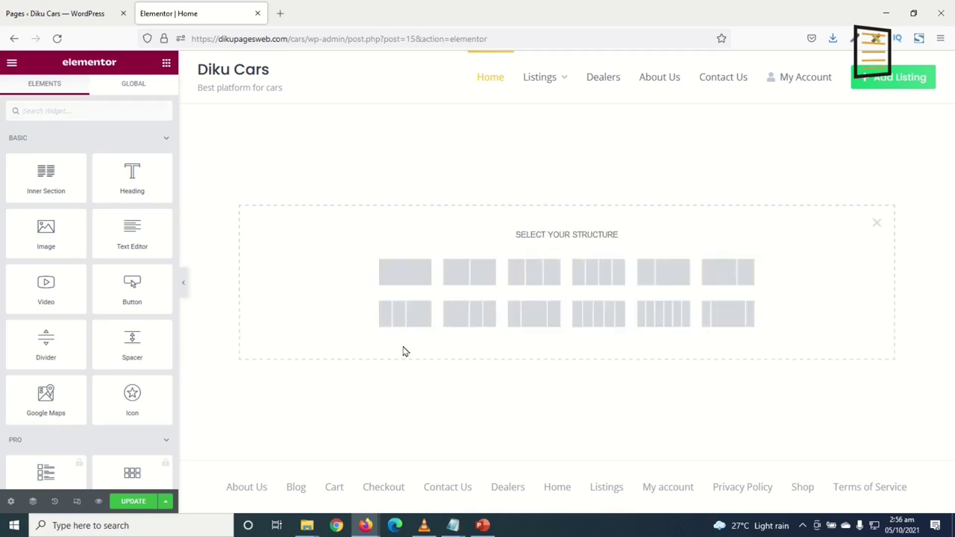
{"action": "left_click", "coordinate": [408, 280]}
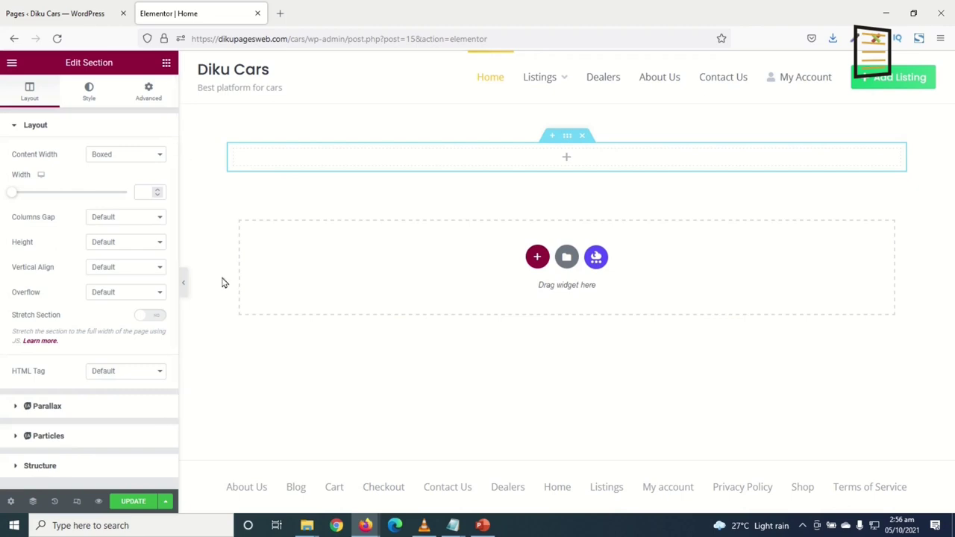
{"action": "left_click", "coordinate": [135, 159]}
{"action": "left_click", "coordinate": [133, 188]}
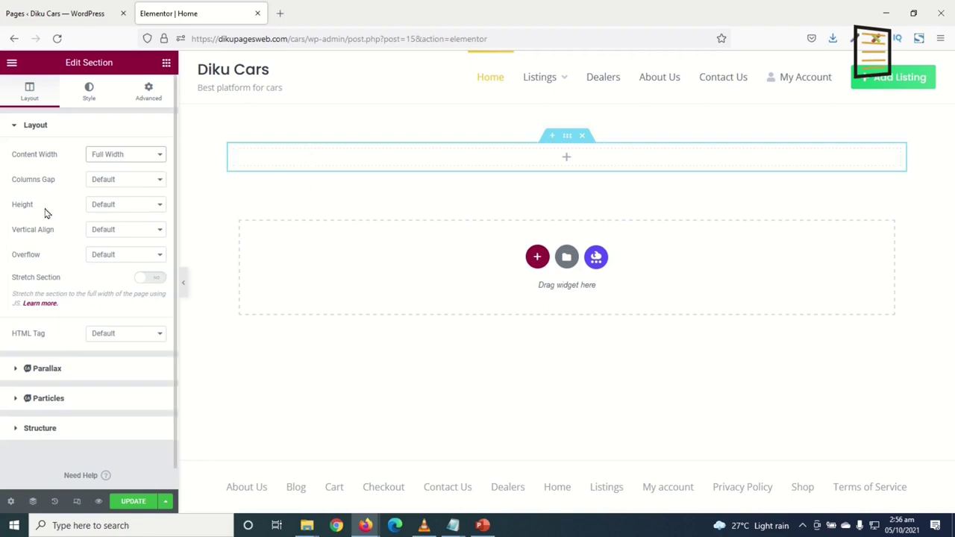
Set the section height to Min Height of 500 px
{"action": "left_click", "coordinate": [119, 206]}
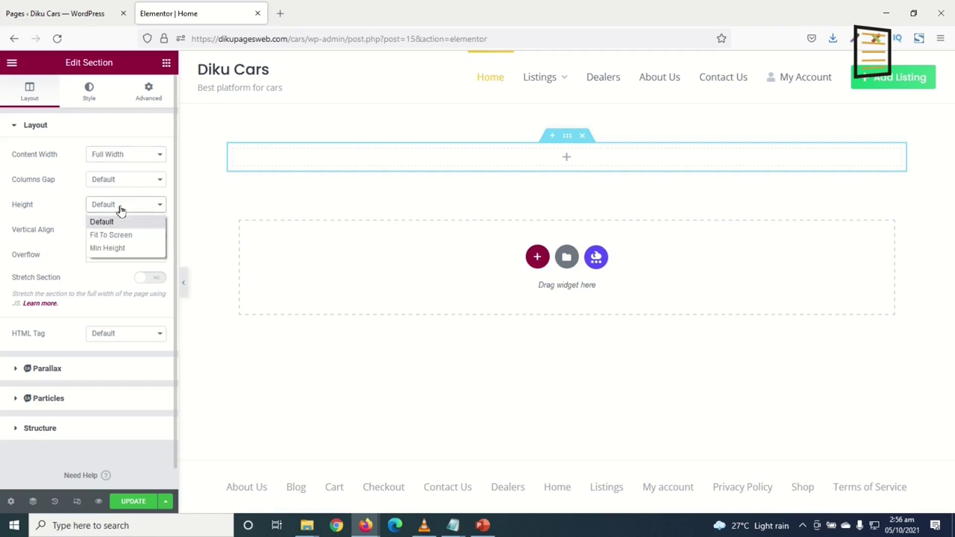
{"action": "left_click", "coordinate": [134, 250]}
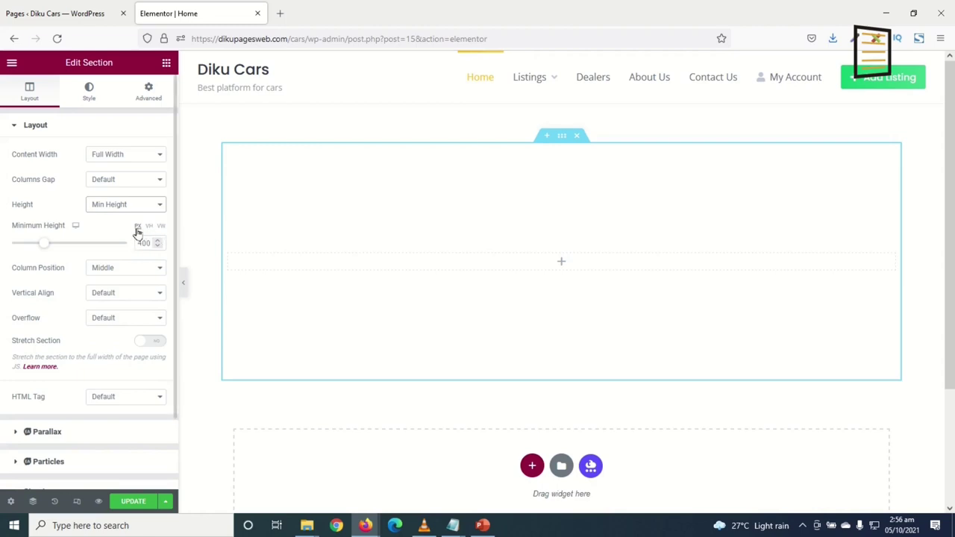
{"action": "double_click", "coordinate": [143, 242]}
{"action": "type", "text": "500"}
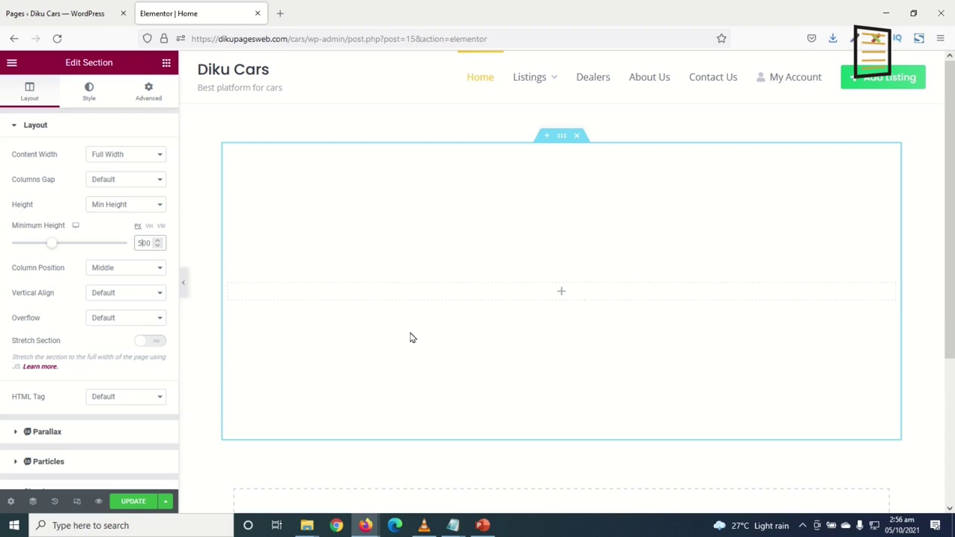
Give the section a Classic background using hero.jpg uploaded from Desktop\CARS
{"action": "left_click", "coordinate": [94, 100]}
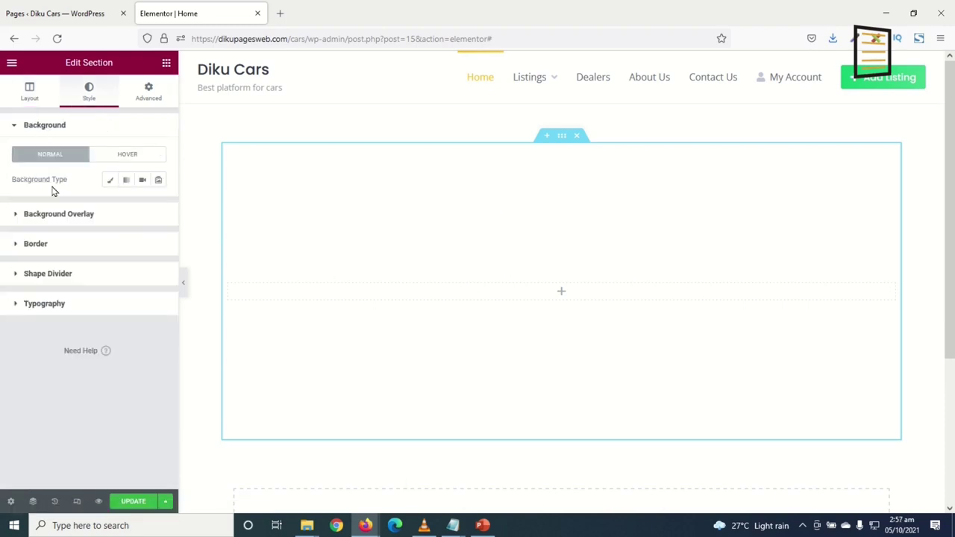
{"action": "left_click", "coordinate": [109, 179]}
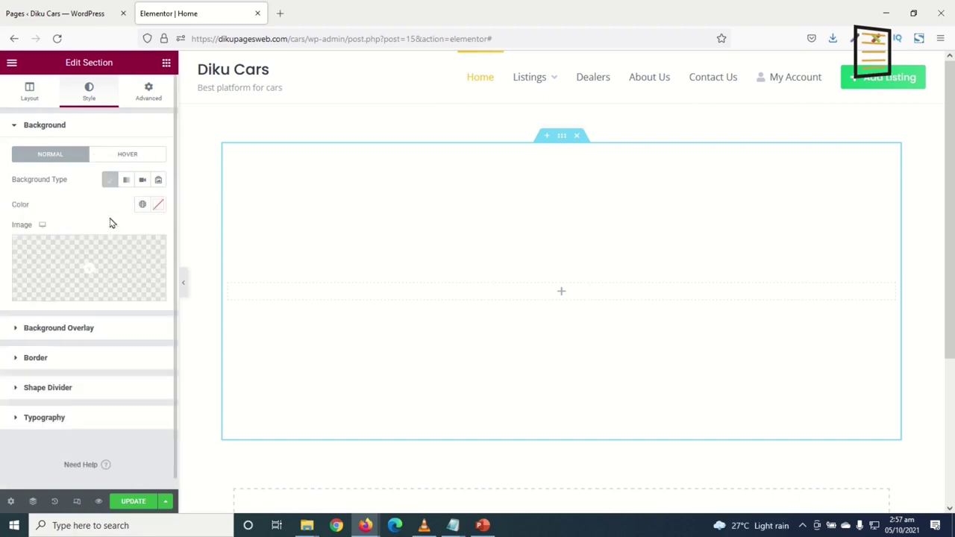
{"action": "left_click", "coordinate": [158, 293]}
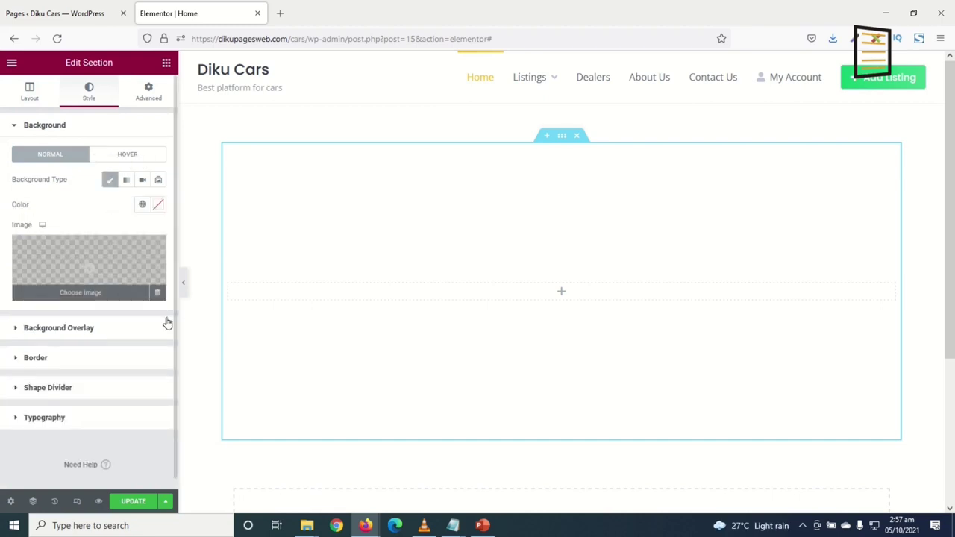
{"action": "left_click", "coordinate": [168, 114]}
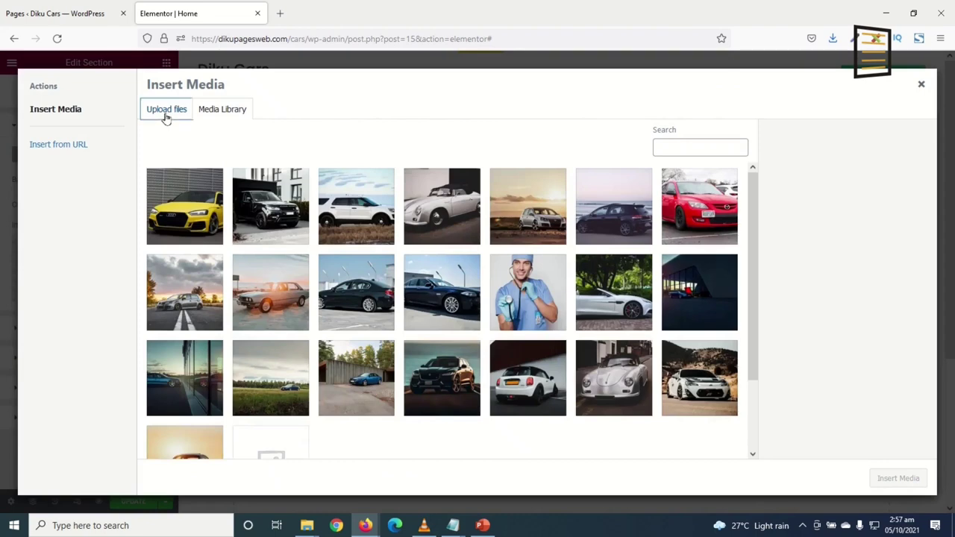
{"action": "left_click", "coordinate": [514, 291]}
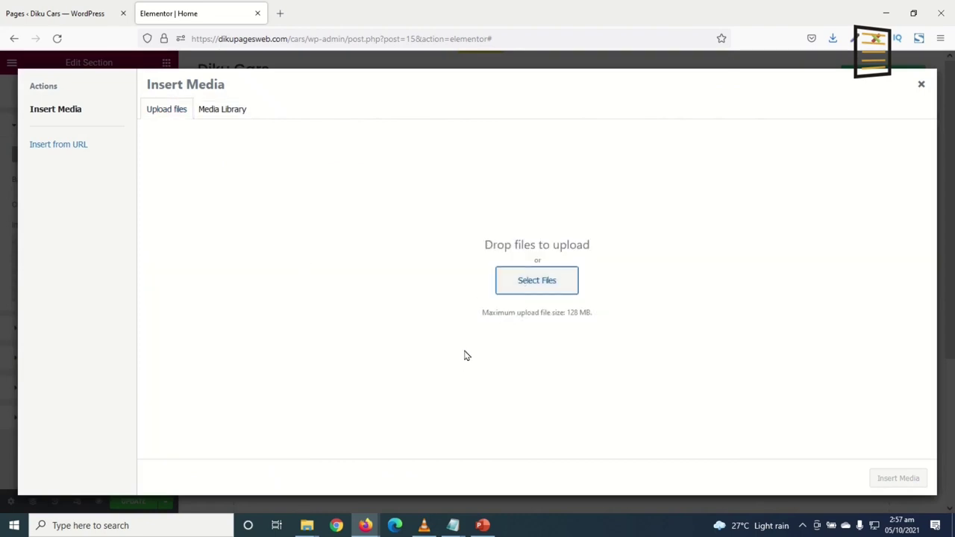
{"action": "left_click", "coordinate": [348, 147]}
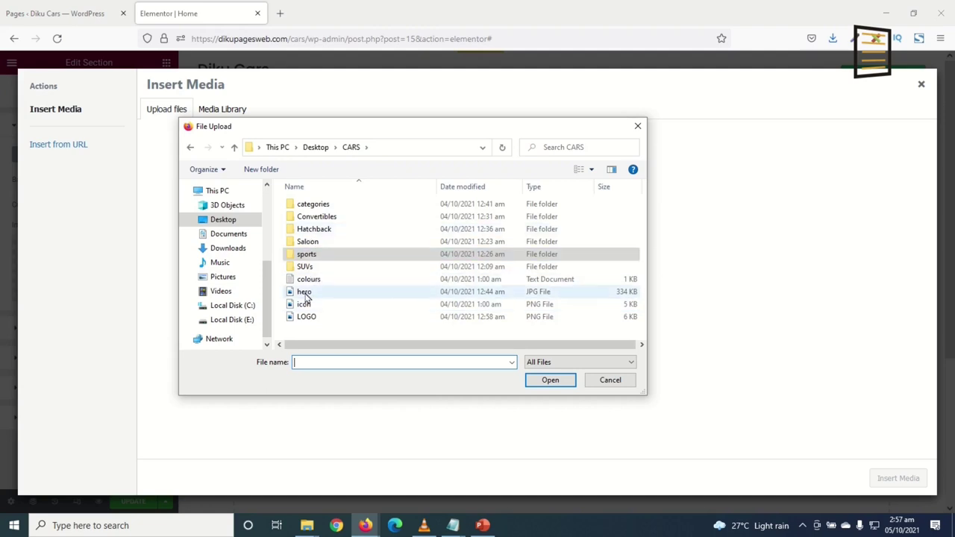
{"action": "left_click", "coordinate": [306, 291]}
{"action": "left_click", "coordinate": [537, 385]}
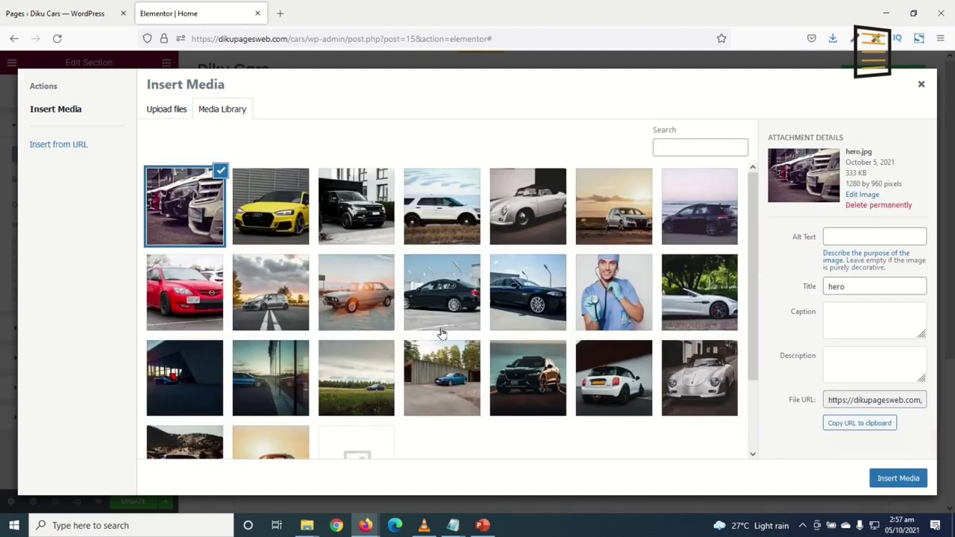
{"action": "left_click", "coordinate": [897, 479]}
{"action": "scroll", "coordinate": [614, 310], "scroll_direction": "down", "scroll_amount": 3}
{"action": "scroll", "coordinate": [611, 305], "scroll_direction": "up", "scroll_amount": 3}
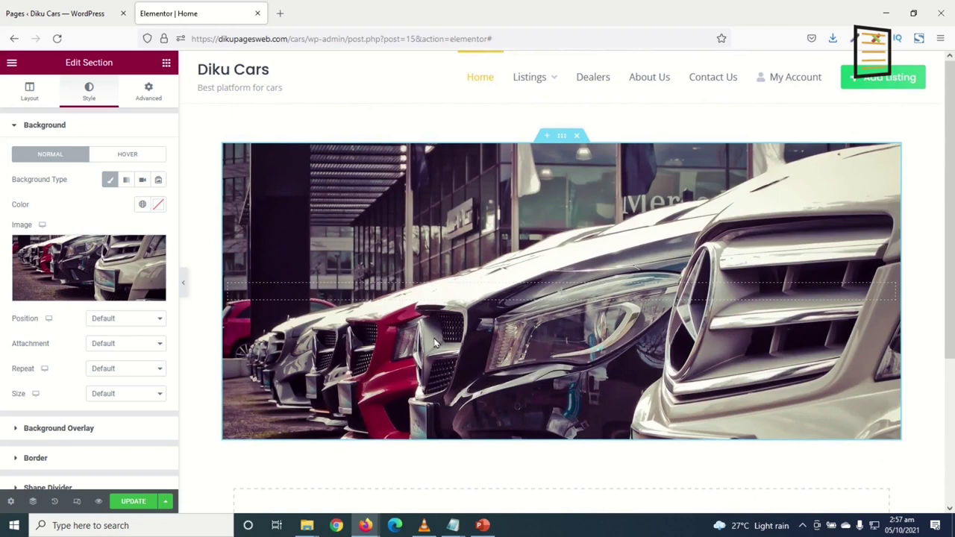
Set the background image to Center Center, Fixed attachment, No-repeat and Cover size
{"action": "left_click", "coordinate": [105, 321]}
{"action": "left_click", "coordinate": [125, 351]}
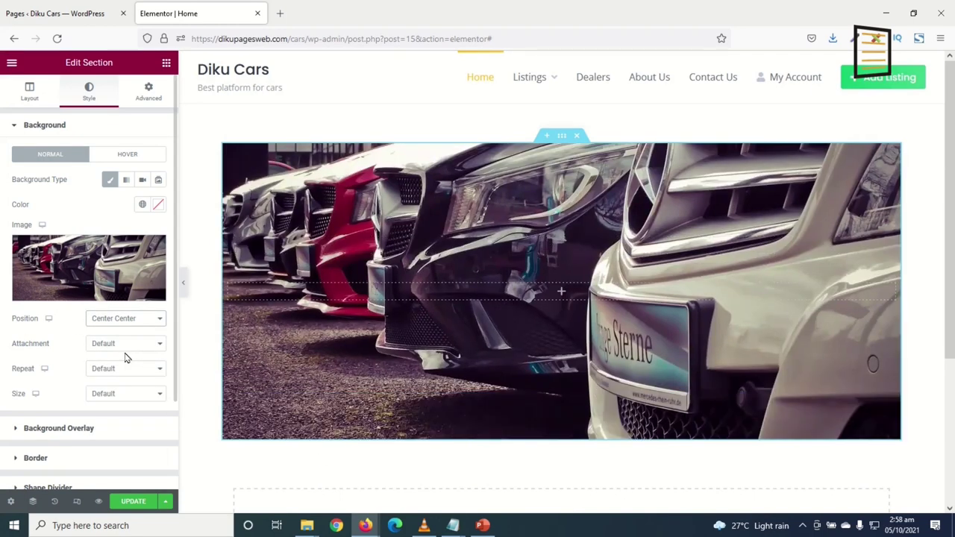
{"action": "left_click", "coordinate": [126, 346]}
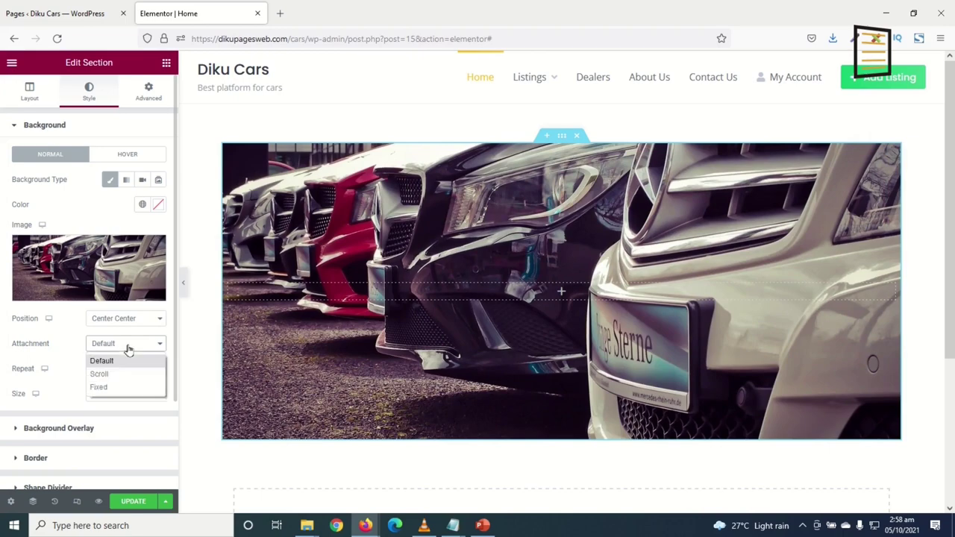
{"action": "left_click", "coordinate": [110, 387]}
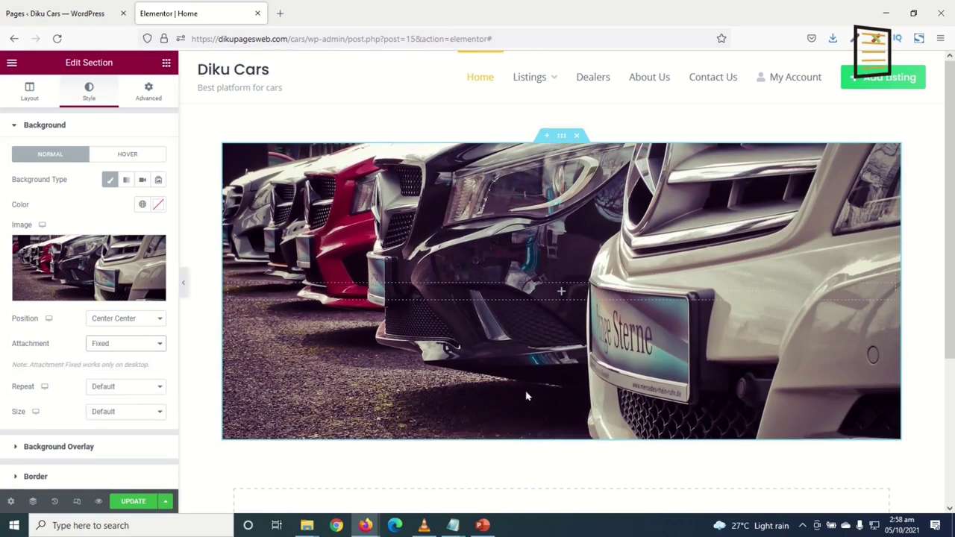
{"action": "scroll", "coordinate": [557, 382], "scroll_direction": "down", "scroll_amount": 3}
{"action": "scroll", "coordinate": [561, 378], "scroll_direction": "up", "scroll_amount": 3}
{"action": "scroll", "coordinate": [561, 378], "scroll_direction": "down", "scroll_amount": 3}
{"action": "scroll", "coordinate": [561, 377], "scroll_direction": "up", "scroll_amount": 3}
{"action": "scroll", "coordinate": [561, 376], "scroll_direction": "down", "scroll_amount": 3}
{"action": "scroll", "coordinate": [558, 374], "scroll_direction": "up", "scroll_amount": 3}
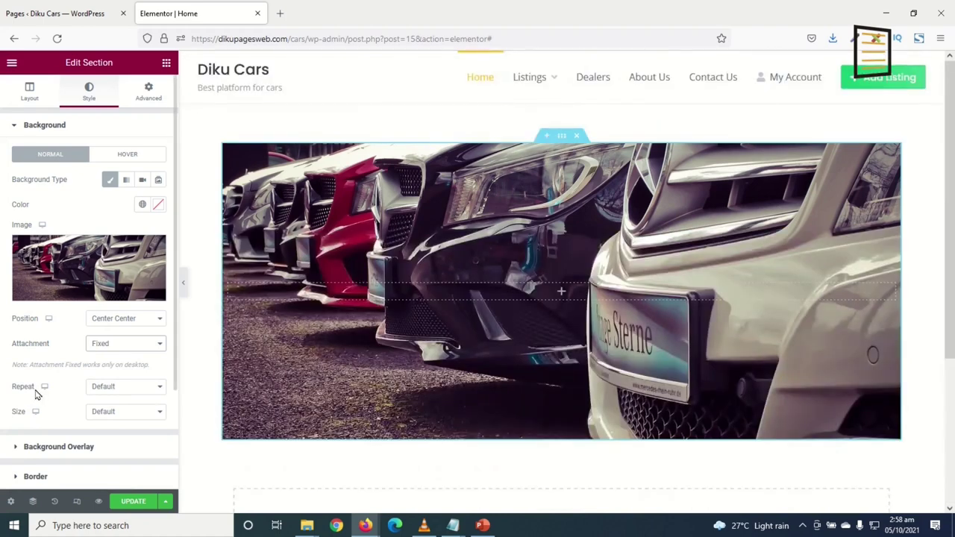
{"action": "left_click", "coordinate": [112, 387]}
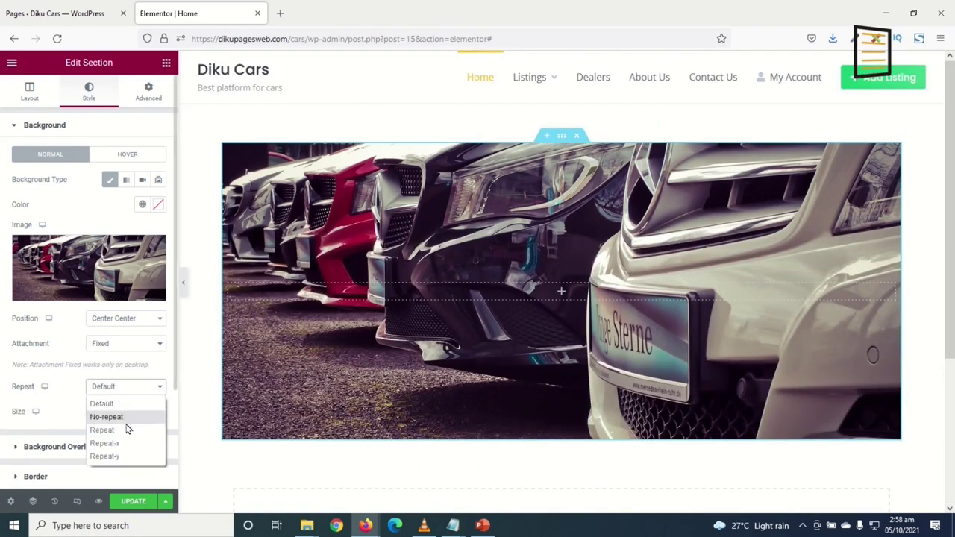
{"action": "left_click", "coordinate": [125, 418]}
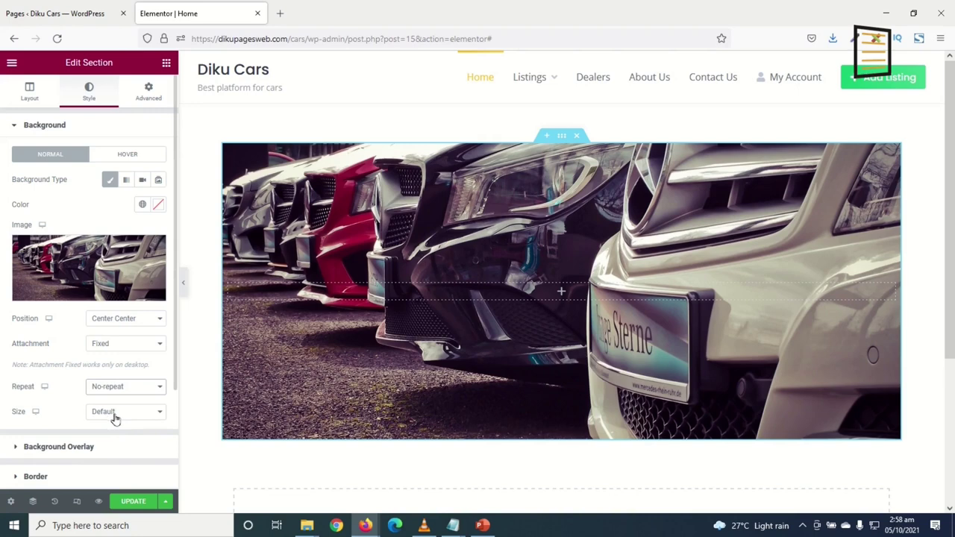
{"action": "left_click", "coordinate": [109, 416]}
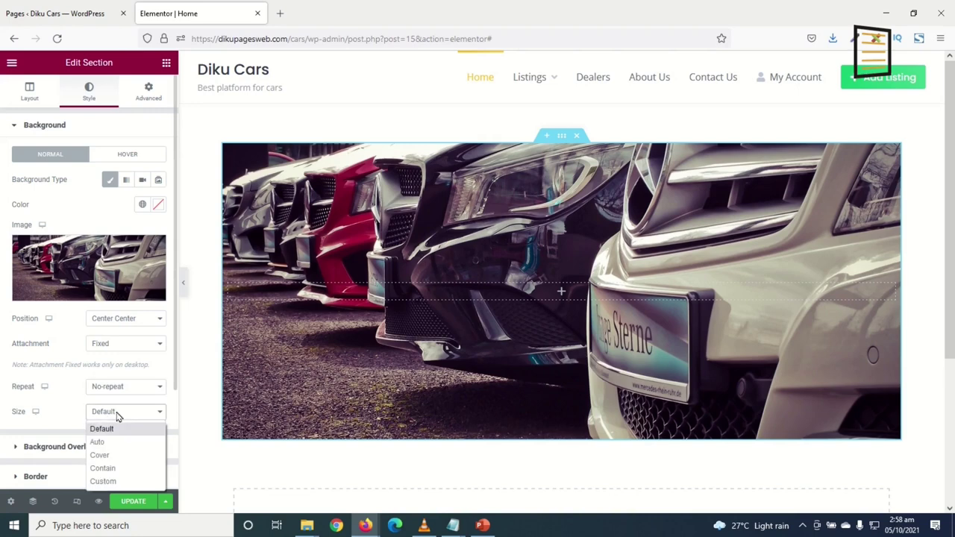
{"action": "left_click", "coordinate": [120, 457]}
{"action": "scroll", "coordinate": [107, 304], "scroll_direction": "down", "scroll_amount": 3}
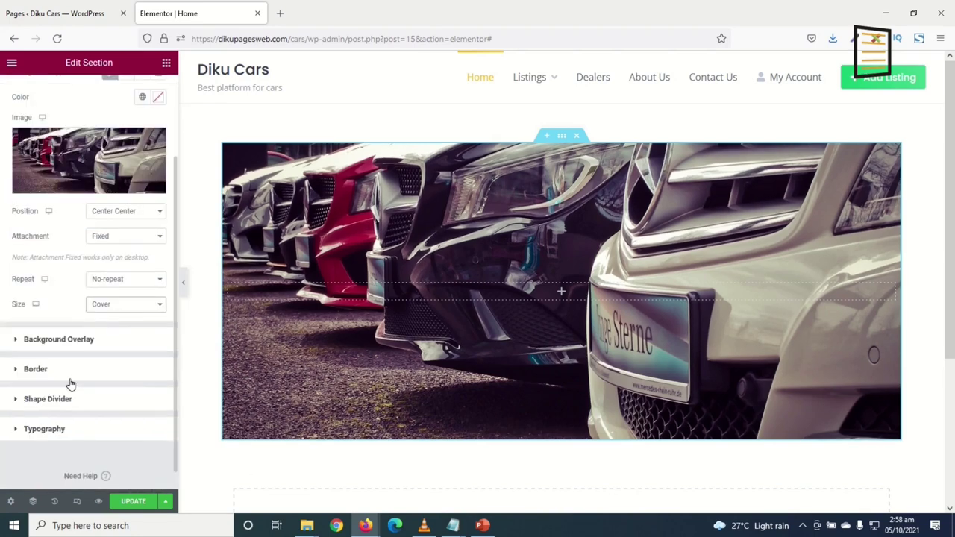
Add a black background overlay to darken the car photo
{"action": "left_click", "coordinate": [56, 342]}
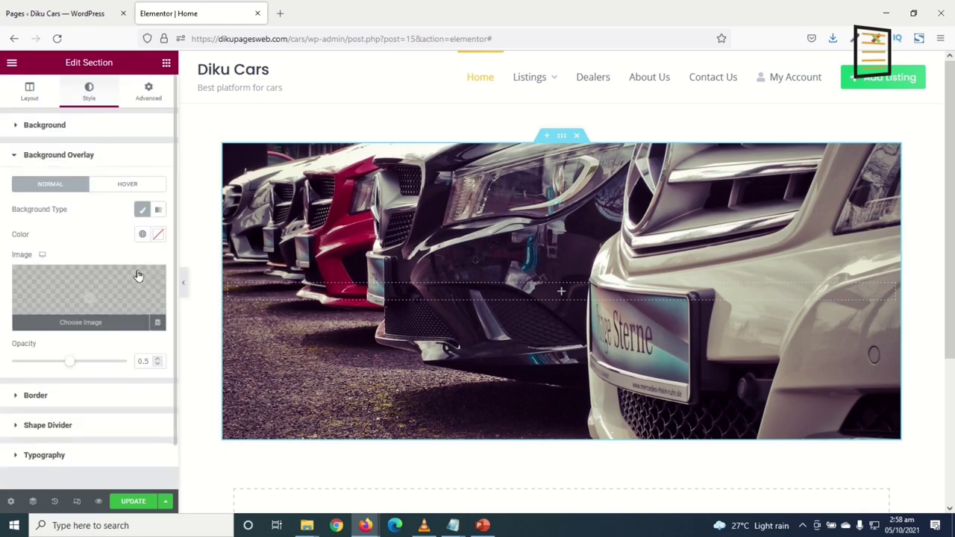
{"action": "left_click", "coordinate": [157, 235]}
{"action": "left_click_drag", "start_coordinate": [76, 320], "coordinate": [5, 419]}
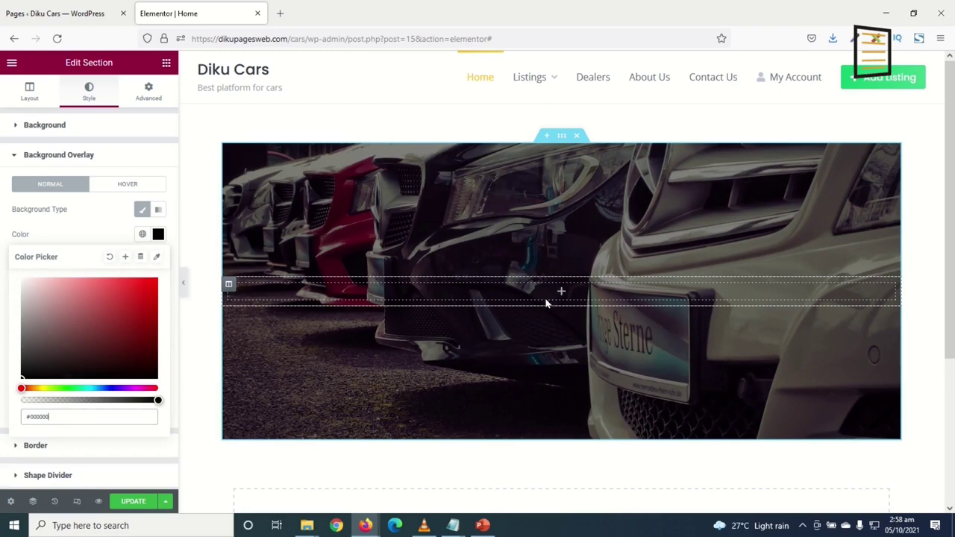
{"action": "left_click", "coordinate": [169, 67]}
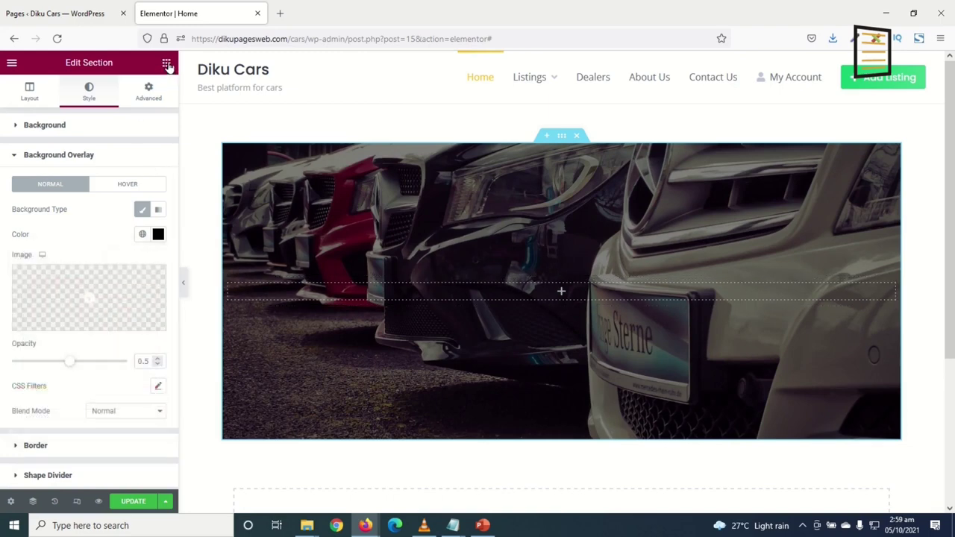
{"action": "left_click", "coordinate": [167, 65]}
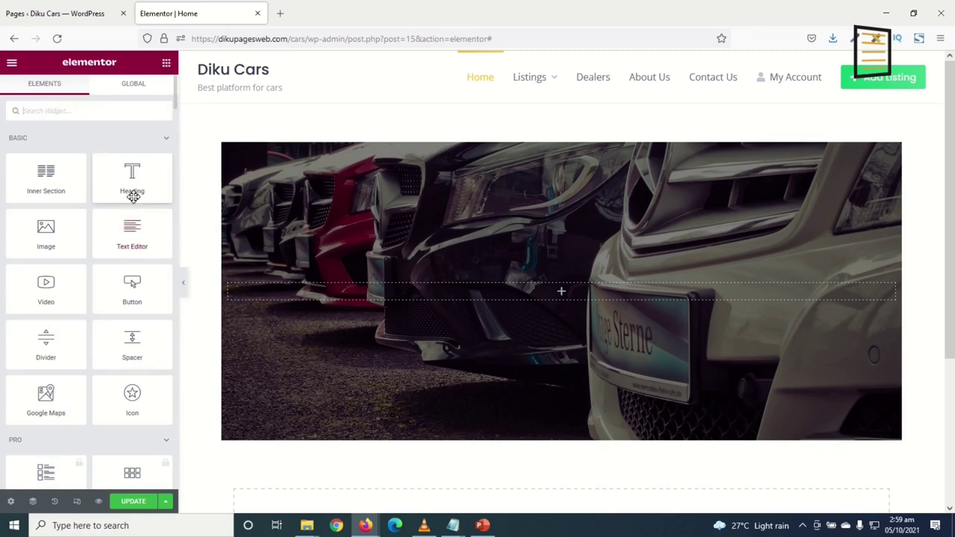
Add a Heading widget titled 'Buy, Sell or Rent', centre-aligned in the hero section
{"action": "left_click_drag", "start_coordinate": [132, 185], "coordinate": [480, 298]}
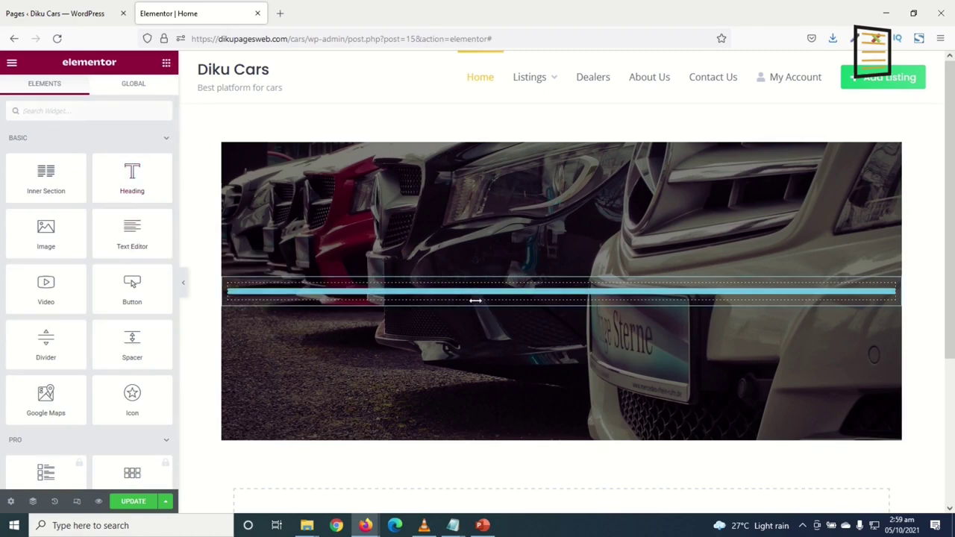
{"action": "left_click_drag", "start_coordinate": [108, 167], "coordinate": [3, 170]}
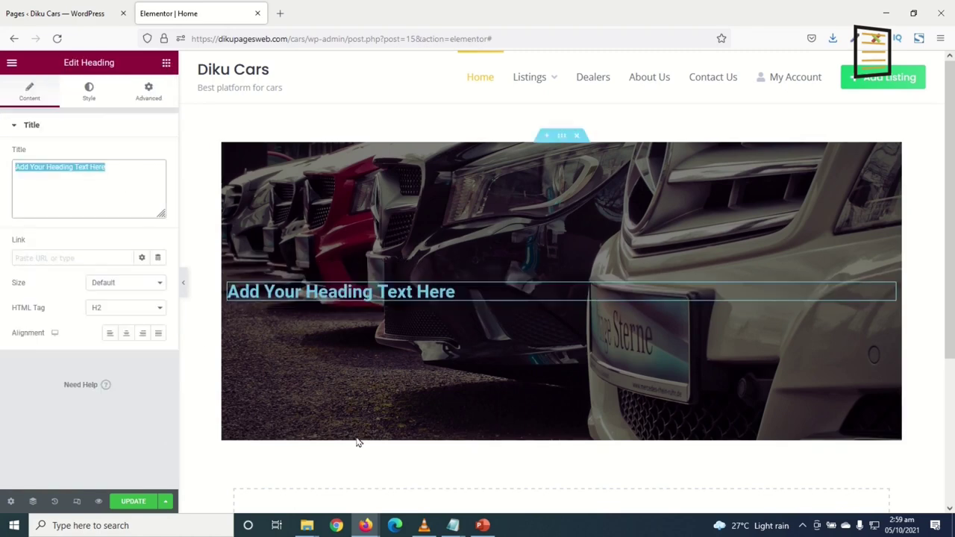
{"action": "type", "text": "B"}
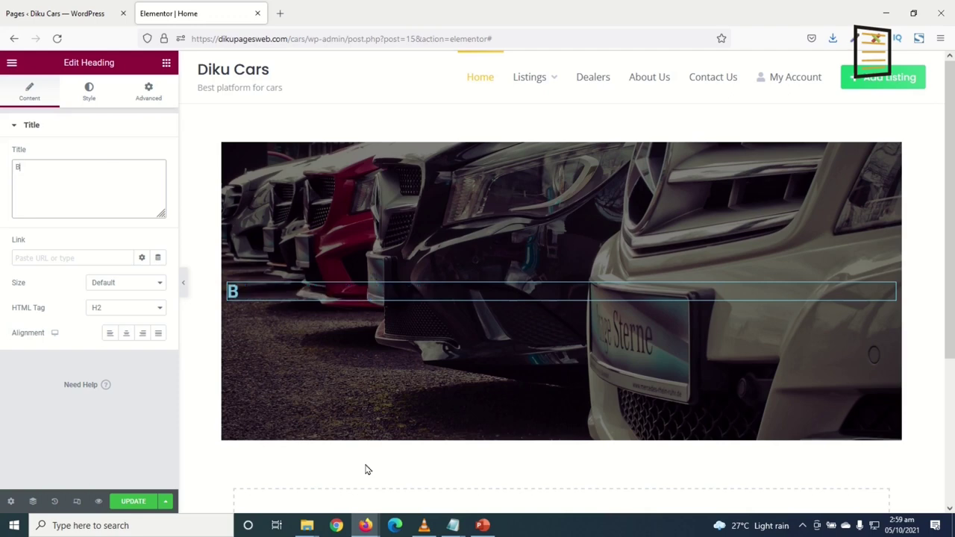
{"action": "type", "text": "uy, Sell"}
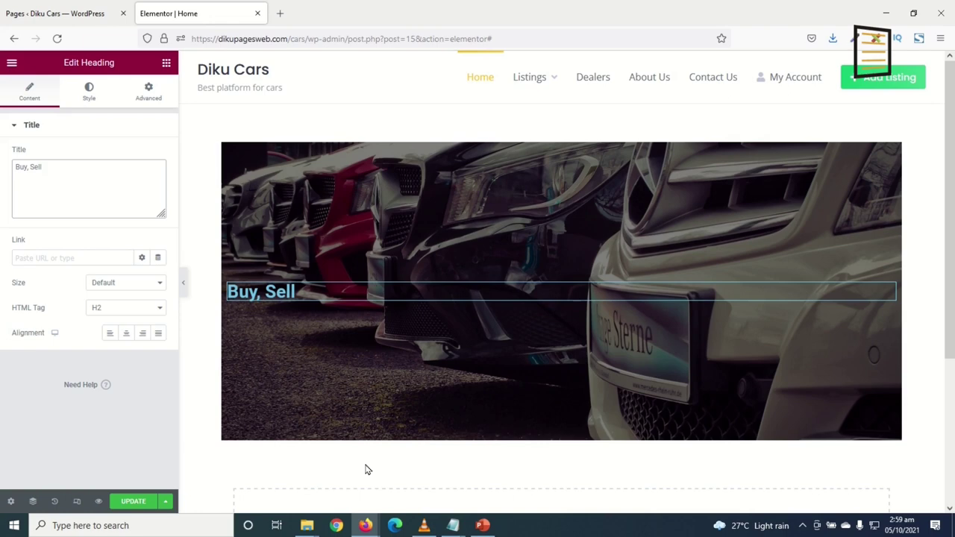
{"action": "type", "text": " or Rent"}
{"action": "left_click", "coordinate": [126, 333]}
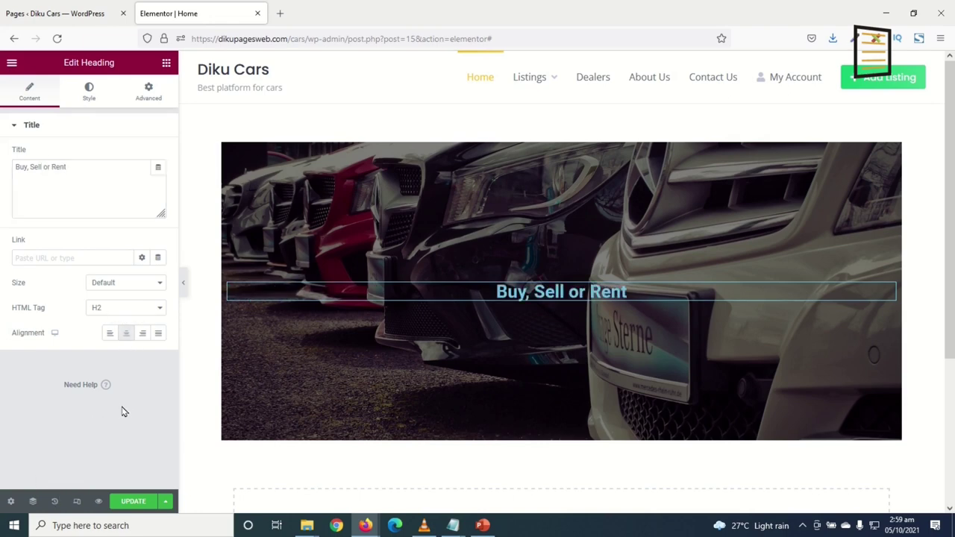
Make the heading text colour white
{"action": "left_click", "coordinate": [97, 94]}
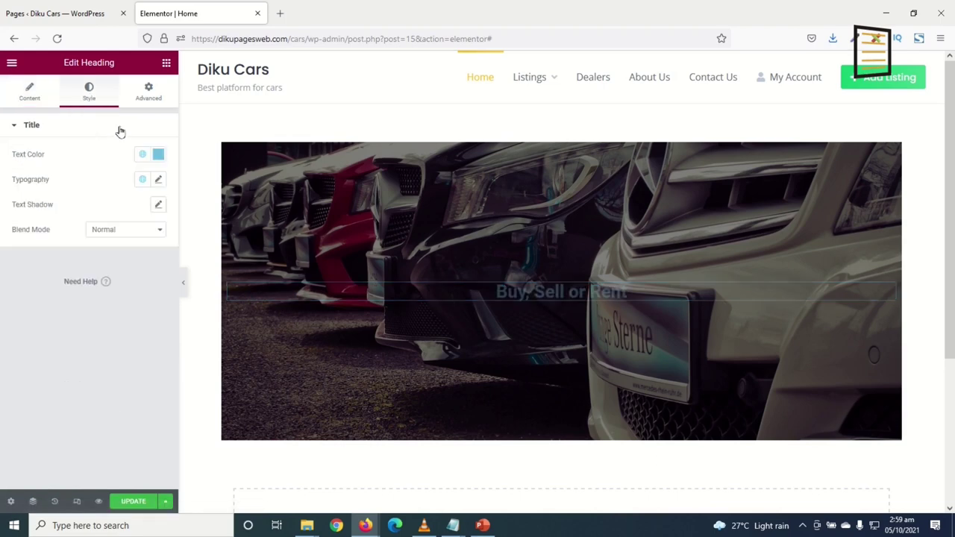
{"action": "left_click", "coordinate": [158, 154]}
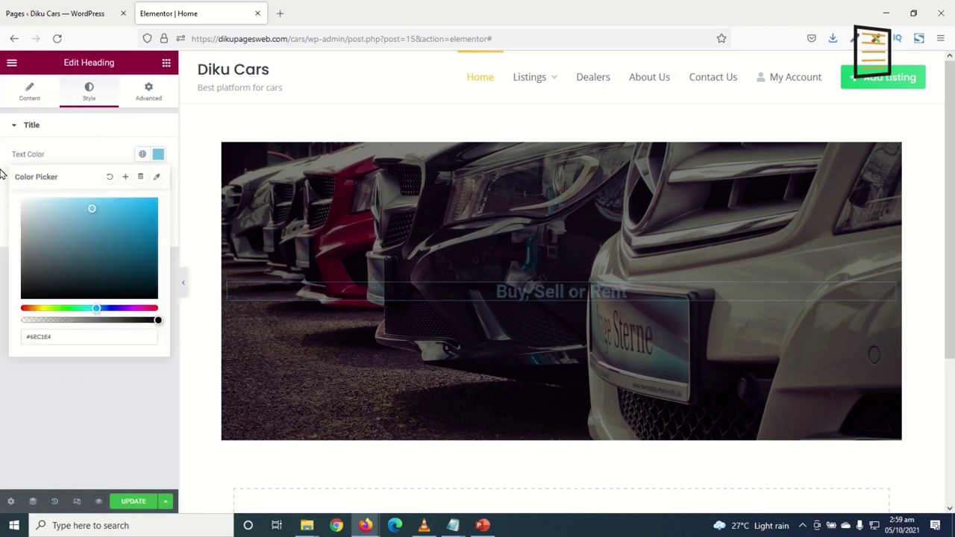
{"action": "left_click_drag", "start_coordinate": [2, 172], "coordinate": [2, 163]}
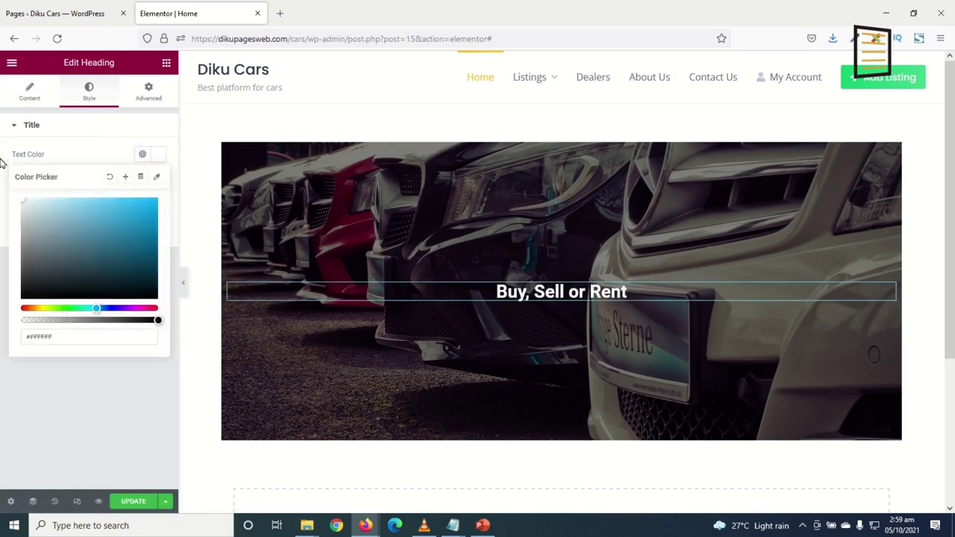
{"action": "left_click", "coordinate": [159, 154]}
Enlarge the heading font to about 100 px, then search the widgets for 'fanc'
{"action": "left_click", "coordinate": [159, 182]}
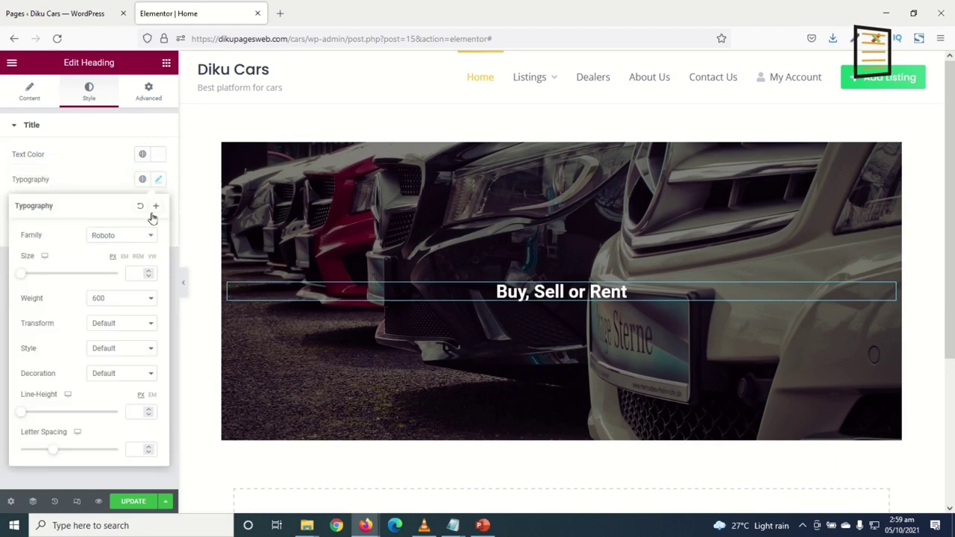
{"action": "left_click_drag", "start_coordinate": [21, 273], "coordinate": [71, 274]}
{"action": "left_click", "coordinate": [139, 274]}
{"action": "key", "text": "Down"}
{"action": "key", "text": "Down"}
{"action": "key", "text": "Down"}
{"action": "key", "text": "Down"}
{"action": "key", "text": "Down"}
{"action": "key", "text": "Down"}
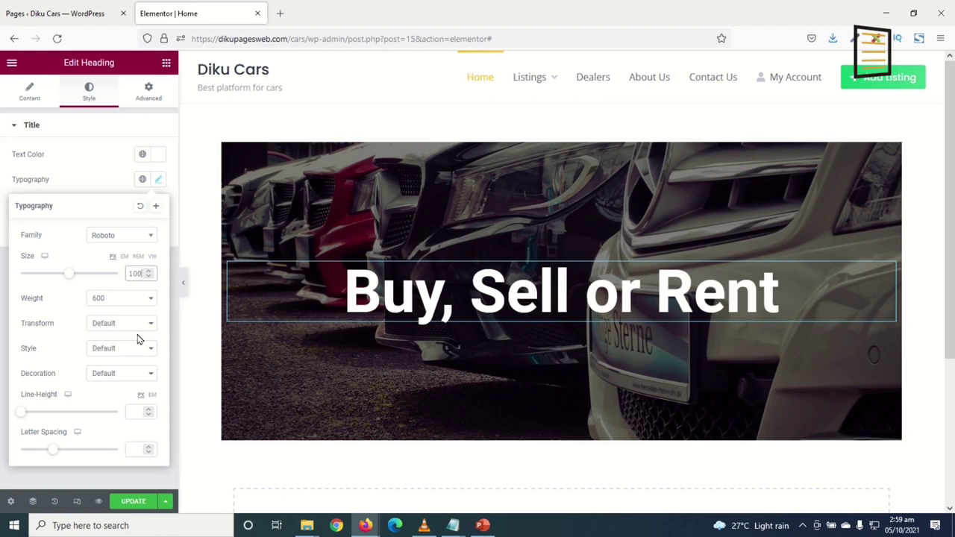
{"action": "left_click", "coordinate": [171, 393]}
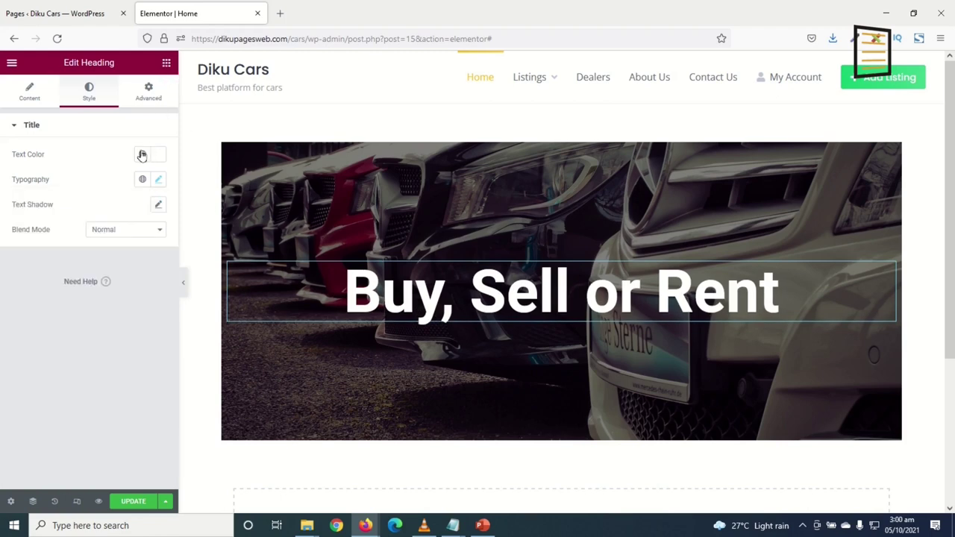
{"action": "key", "text": "Escape"}
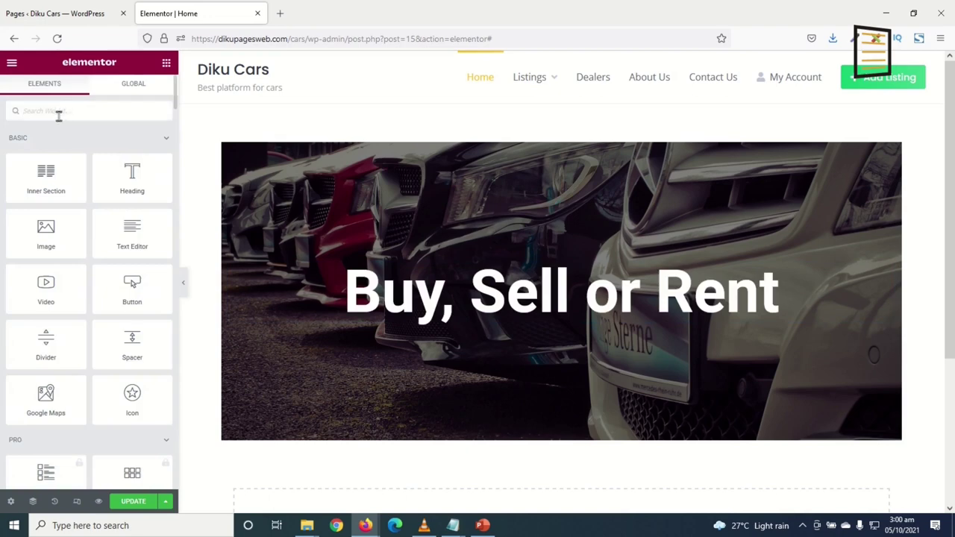
{"action": "type", "text": "fancy"}
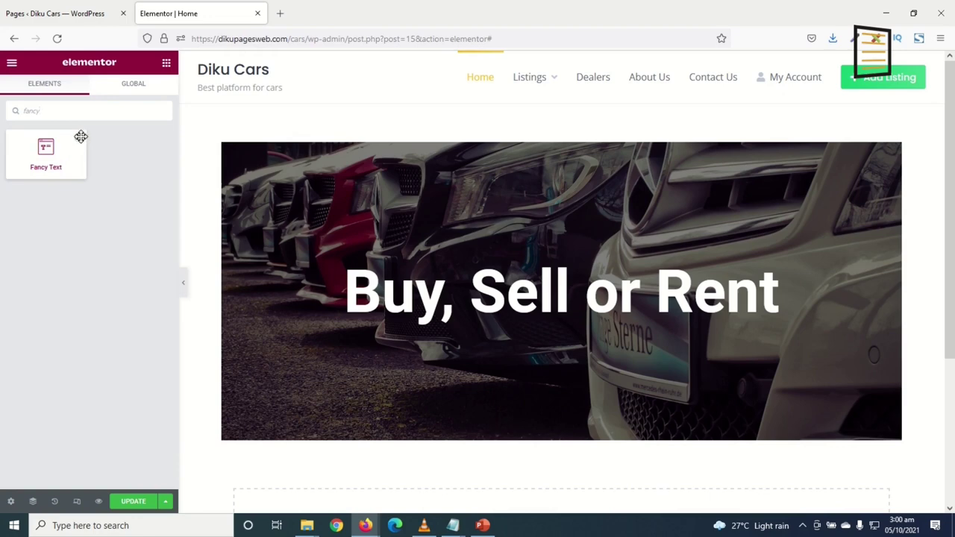
Drag the Fancy Text widget into the hero just below the 'Buy, Sell or Rent' heading
{"action": "left_click_drag", "start_coordinate": [45, 152], "coordinate": [536, 321]}
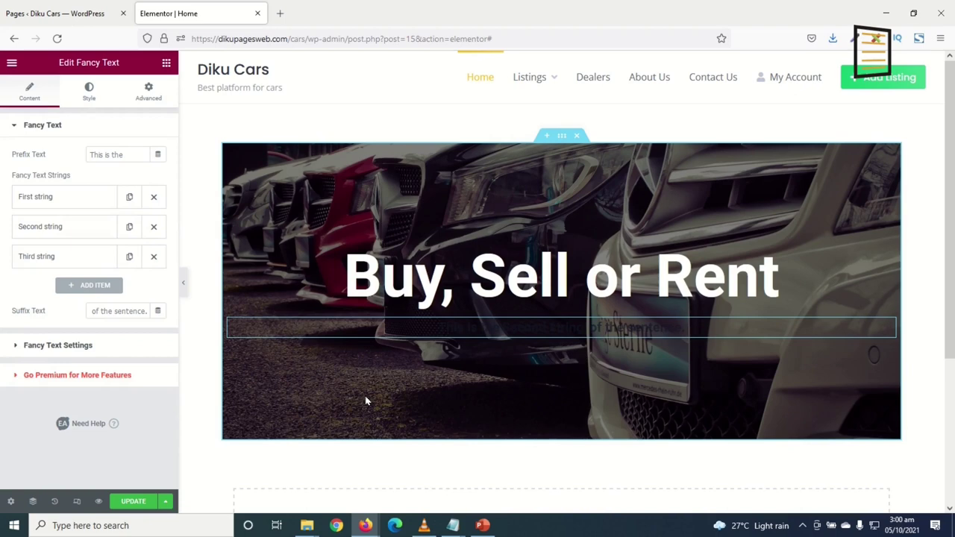
Set the fancy text prefix colour to white #FFFFFF
{"action": "left_click", "coordinate": [90, 94]}
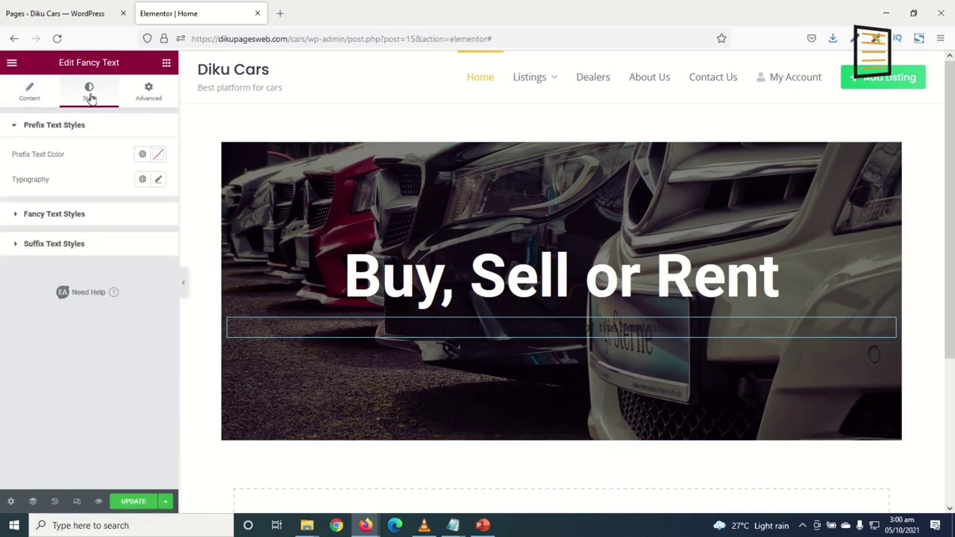
{"action": "left_click", "coordinate": [159, 158]}
{"action": "left_click", "coordinate": [23, 200]}
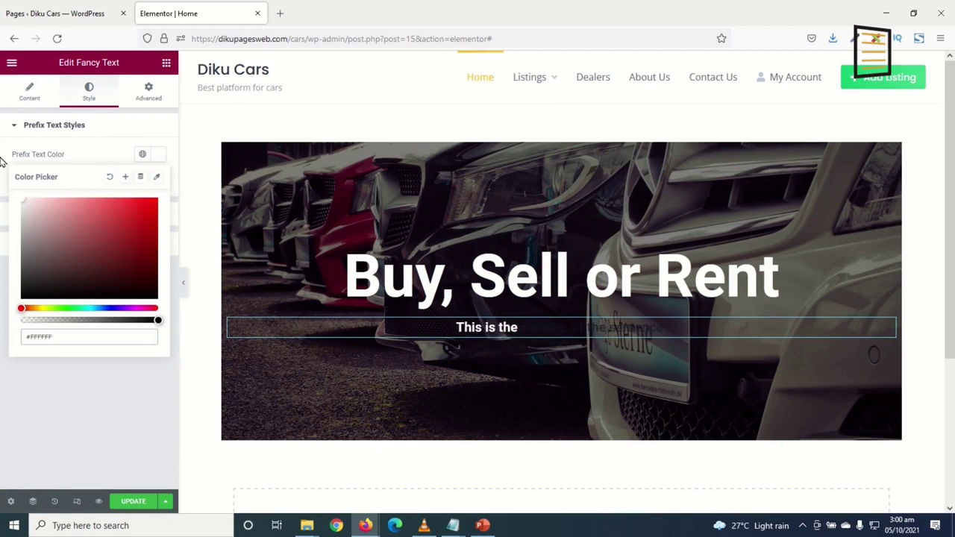
{"action": "left_click", "coordinate": [156, 156]}
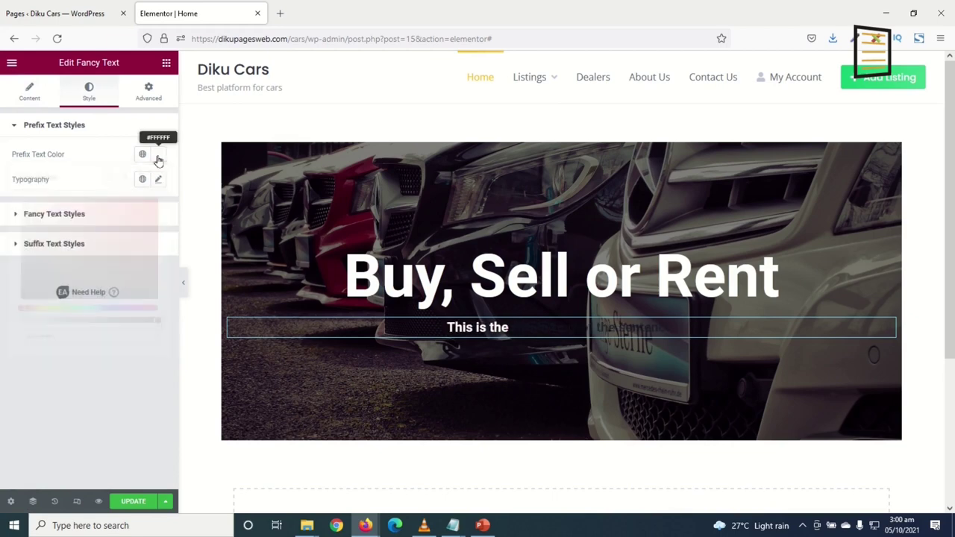
Colour the animated fancy strings near-white #F4F4F4
{"action": "left_click", "coordinate": [47, 216]}
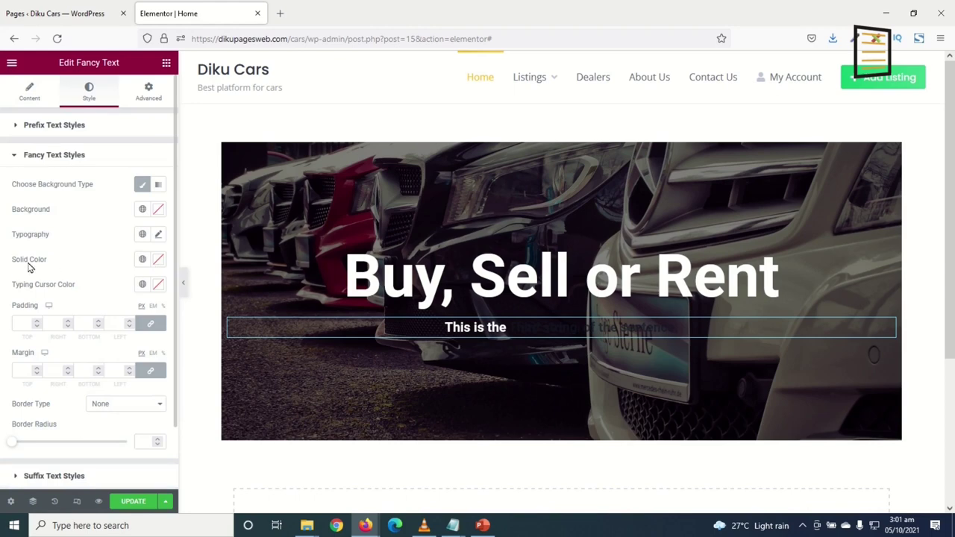
{"action": "left_click", "coordinate": [158, 259]}
{"action": "left_click_drag", "start_coordinate": [77, 309], "coordinate": [2, 297]}
{"action": "left_click", "coordinate": [1, 297]}
Set the suffix text colour to white #FFFFFF
{"action": "scroll", "coordinate": [118, 288], "scroll_direction": "down", "scroll_amount": 2}
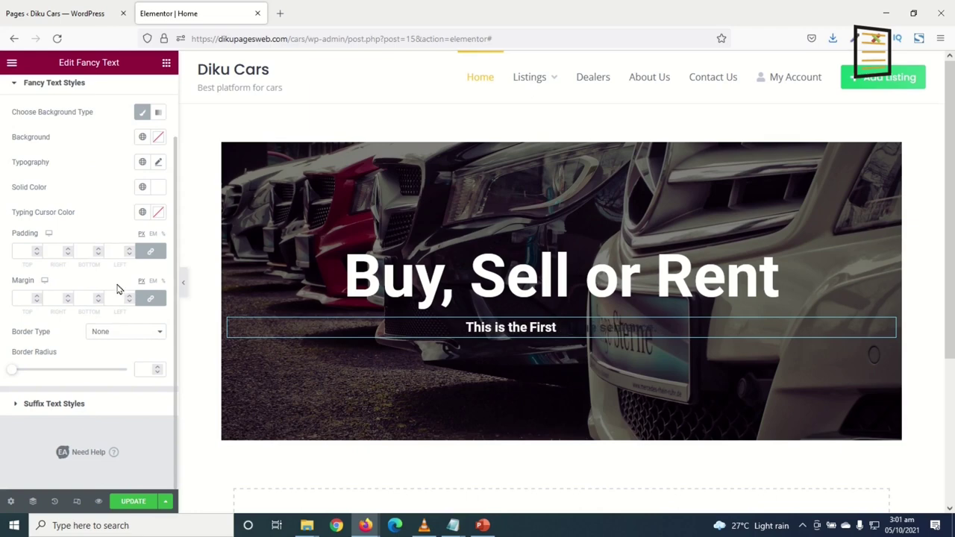
{"action": "left_click", "coordinate": [67, 407]}
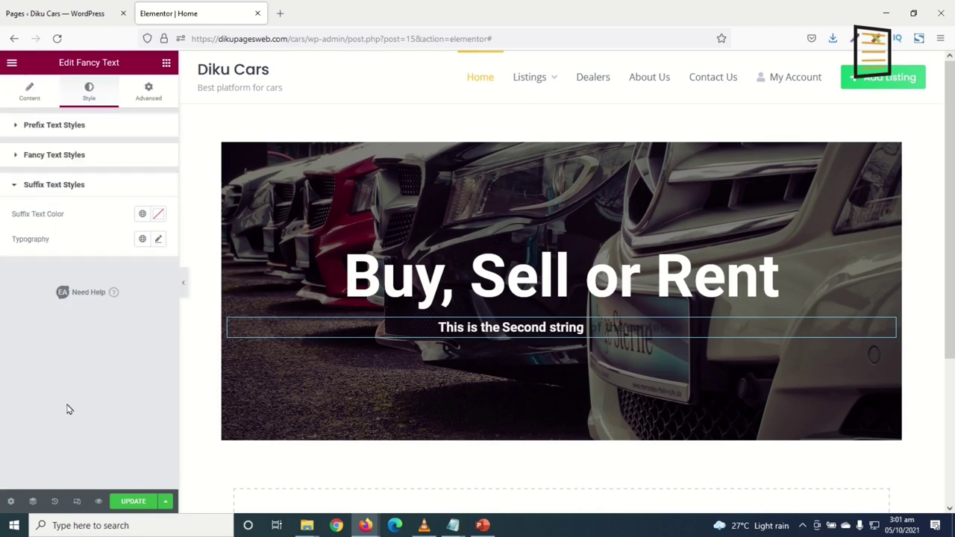
{"action": "left_click", "coordinate": [158, 214]}
{"action": "left_click_drag", "start_coordinate": [100, 320], "coordinate": [21, 281]}
{"action": "left_click_drag", "start_coordinate": [2, 233], "coordinate": [2, 146]}
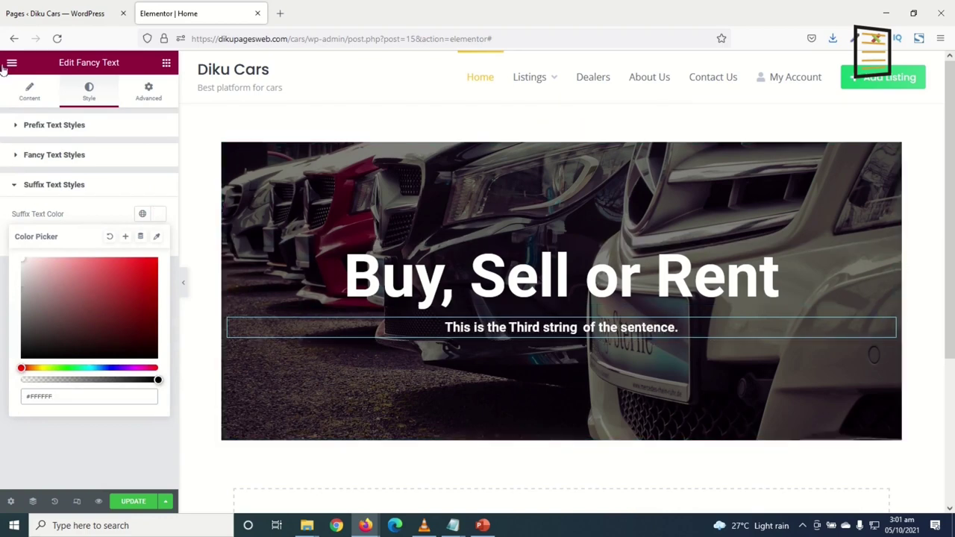
{"action": "left_click", "coordinate": [23, 94]}
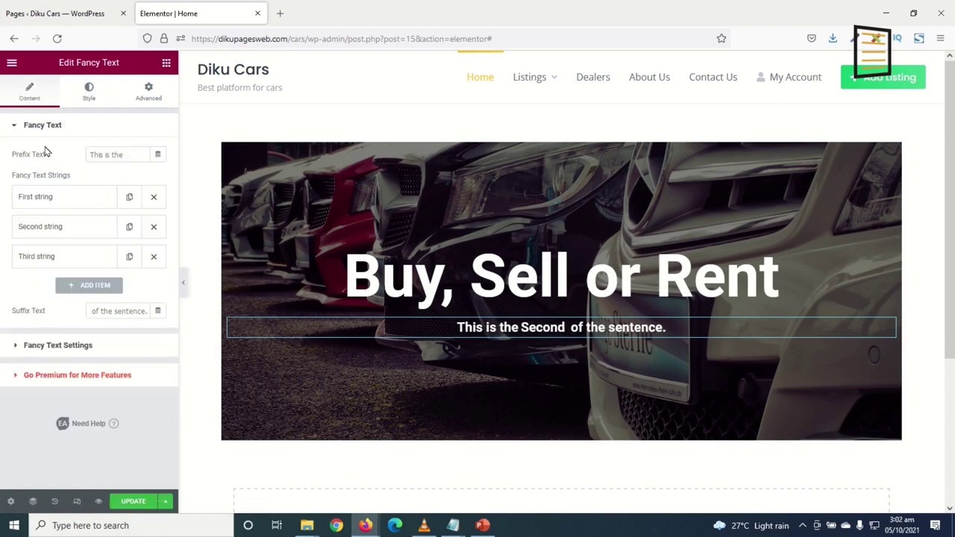
Delete the suffix text and change the prefix to 'A CAR IN'
{"action": "triple_click", "coordinate": [133, 315]}
{"action": "double_click", "coordinate": [132, 315]}
{"action": "triple_click", "coordinate": [132, 315]}
{"action": "key", "text": "BackSpace"}
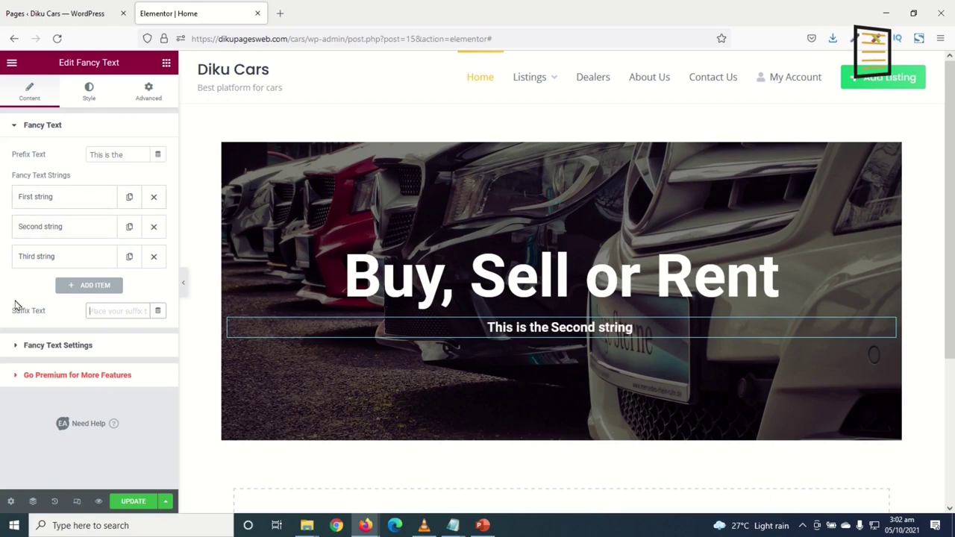
{"action": "left_click_drag", "start_coordinate": [137, 155], "coordinate": [3, 149]}
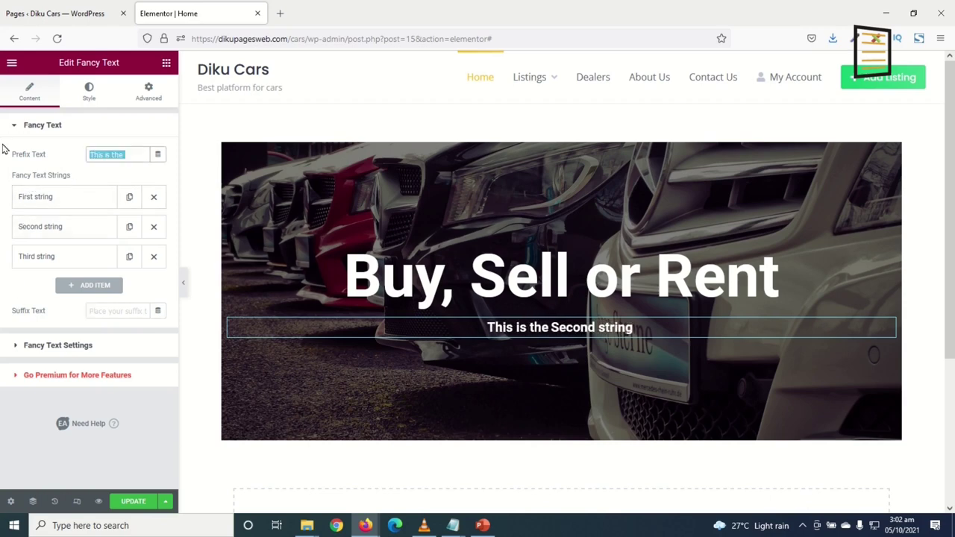
{"action": "type", "text": "A CAR"}
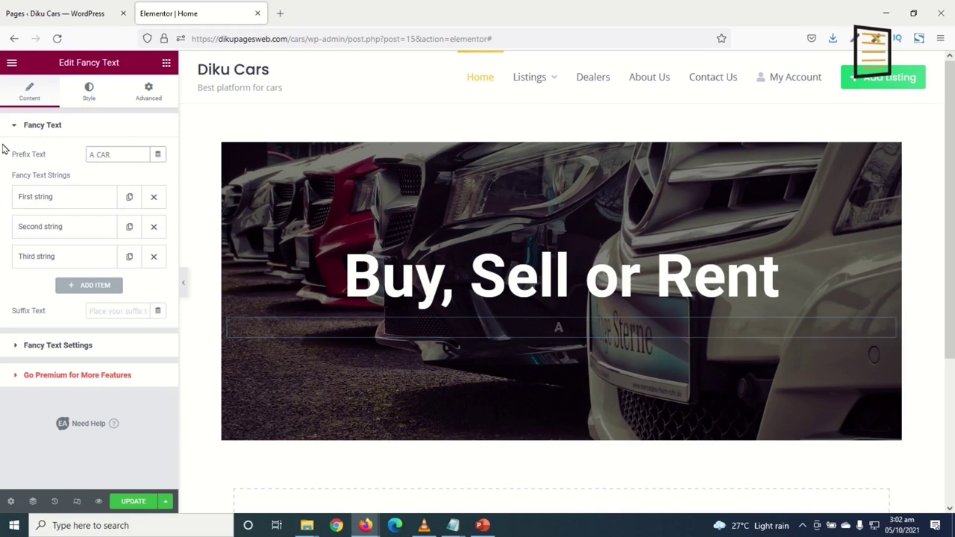
{"action": "type", "text": " IN"}
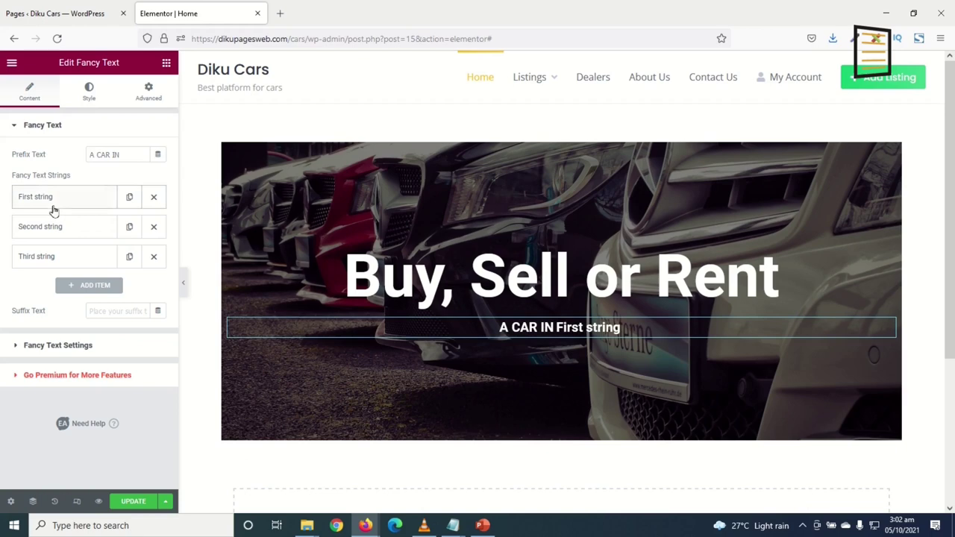
Replace the first two rotating strings with SALOONS and SUVs
{"action": "left_click", "coordinate": [55, 203]}
{"action": "left_click", "coordinate": [78, 240]}
{"action": "left_click_drag", "start_coordinate": [78, 239], "coordinate": [3, 248]}
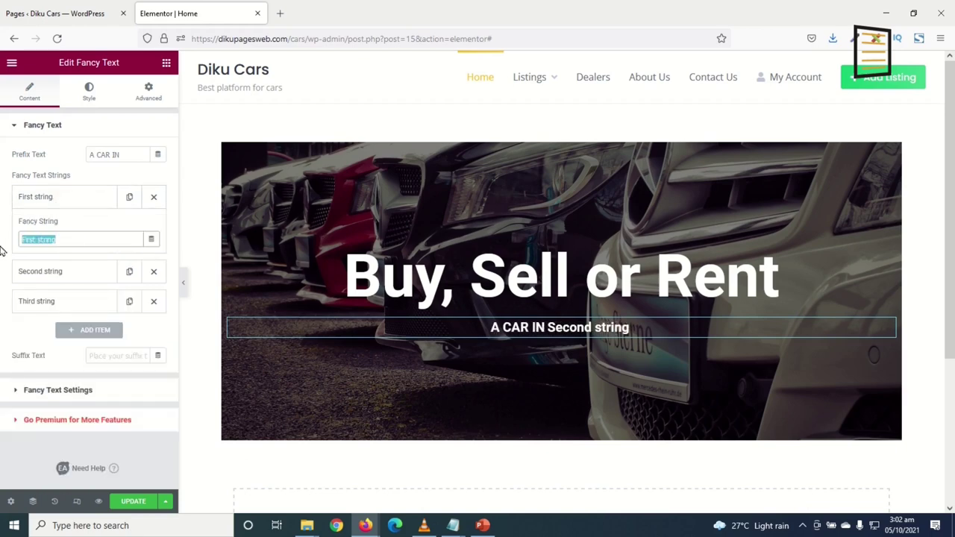
{"action": "key", "text": "BackSpace"}
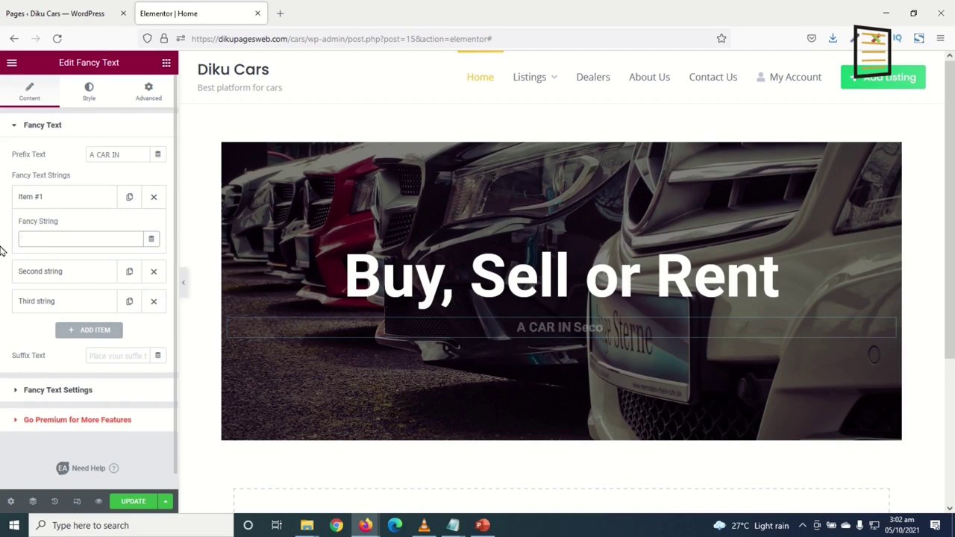
{"action": "type", "text": "sa"}
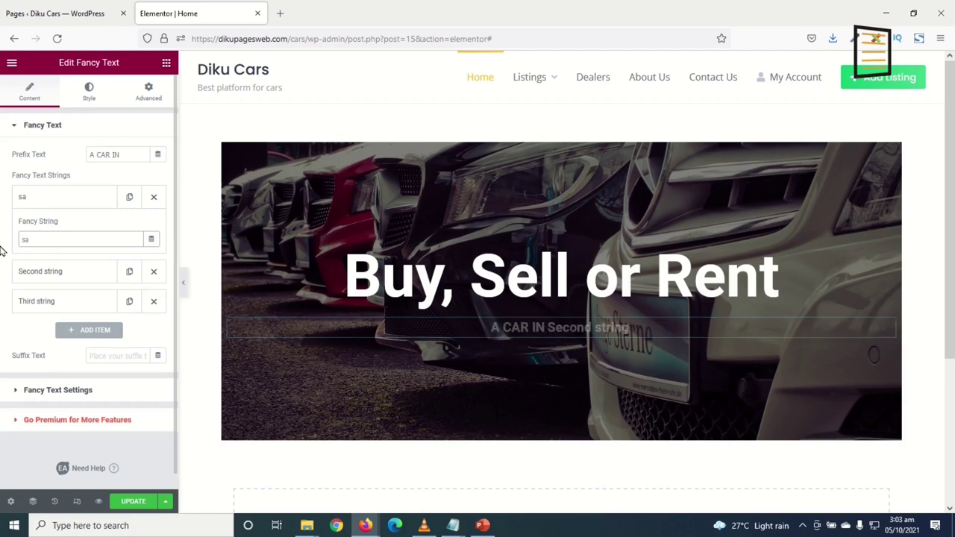
{"action": "key", "text": "BackSpace"}
{"action": "key", "text": "BackSpace"}
{"action": "type", "text": "SALOON"}
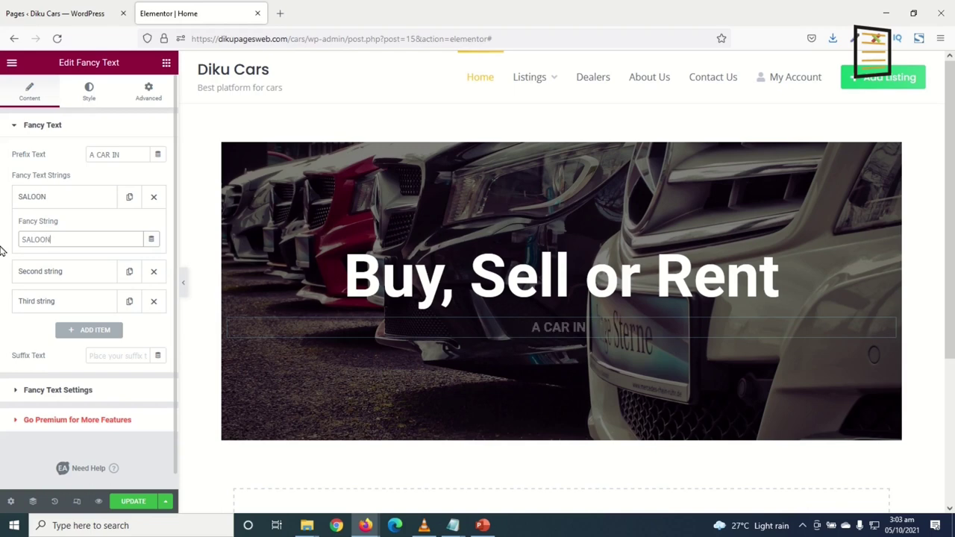
{"action": "type", "text": "S"}
{"action": "left_click", "coordinate": [59, 272]}
{"action": "left_click_drag", "start_coordinate": [84, 268], "coordinate": [0, 268]}
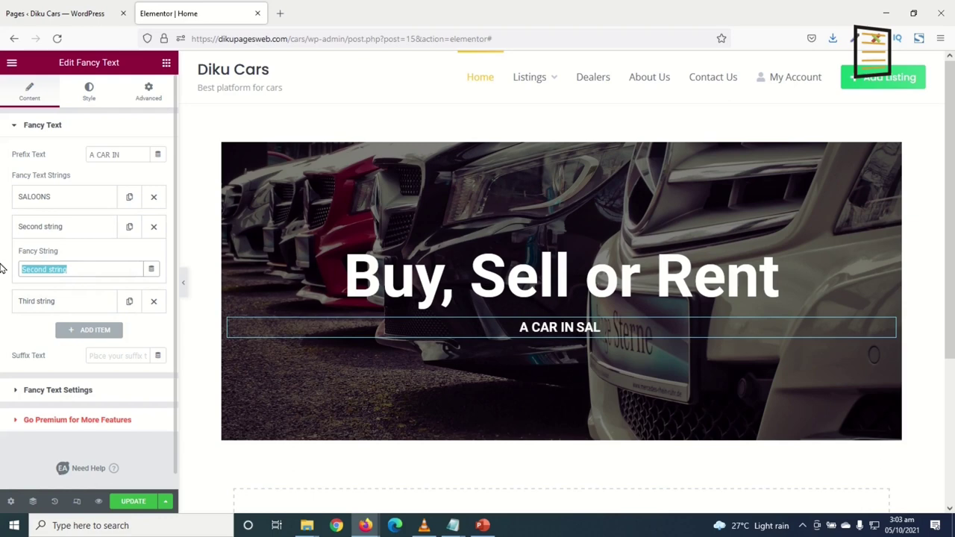
{"action": "type", "text": "SUVs"}
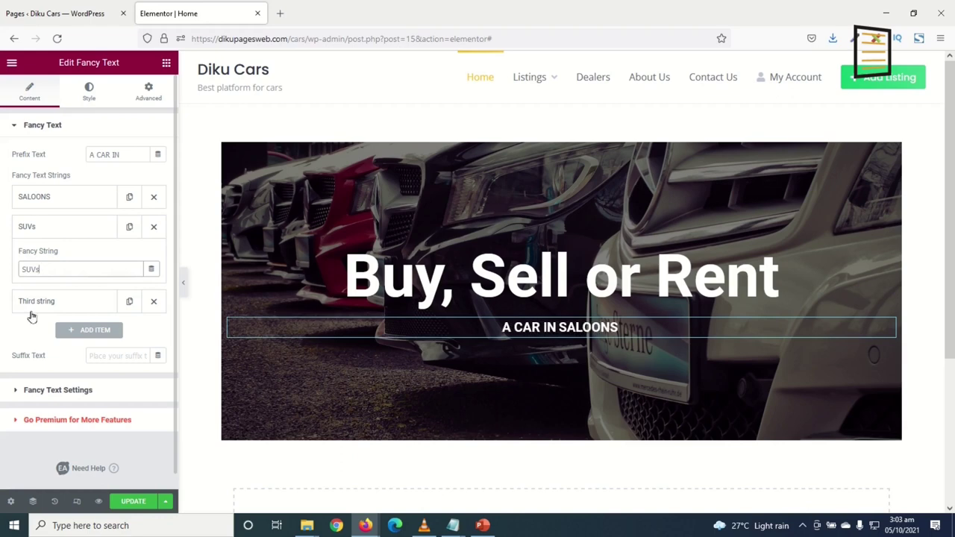
Set the third to fifth rotating strings to SPORTS, HATCHBACKS and CONVERTIBLE
{"action": "left_click", "coordinate": [47, 302]}
{"action": "triple_click", "coordinate": [81, 298]}
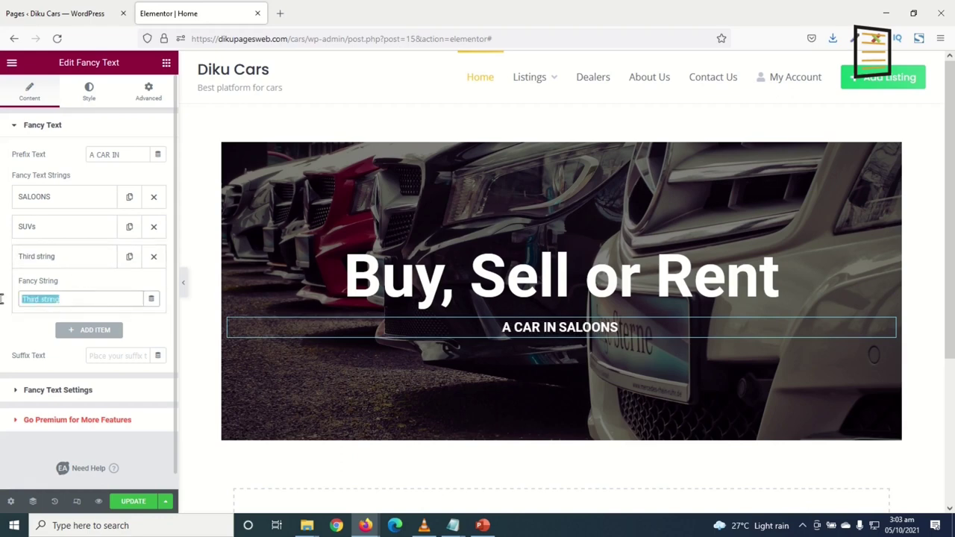
{"action": "type", "text": "TS"}
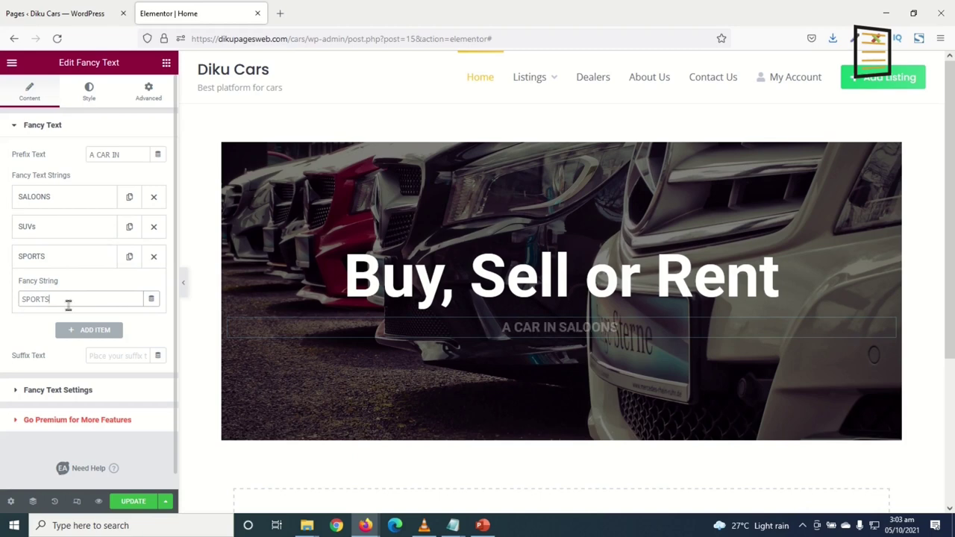
{"action": "left_click", "coordinate": [129, 257]}
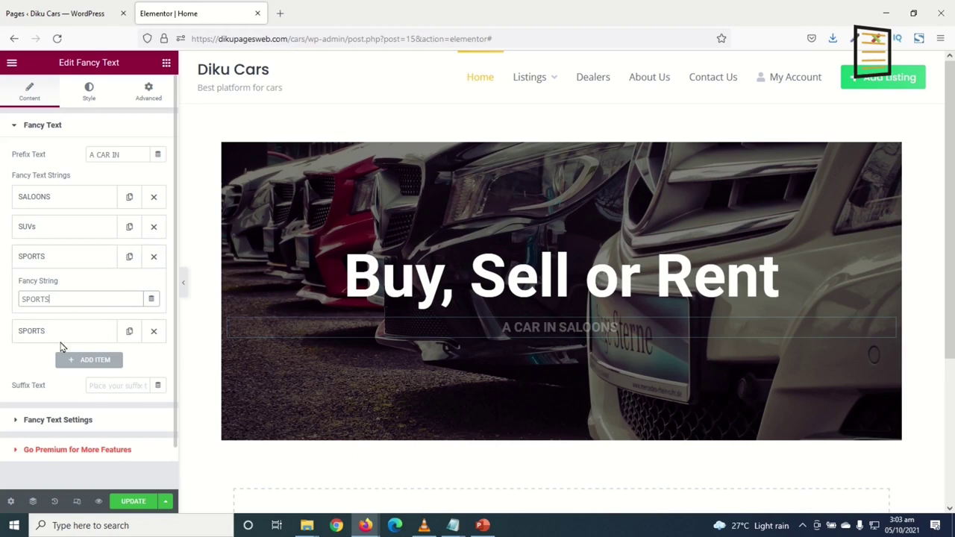
{"action": "left_click", "coordinate": [49, 330]}
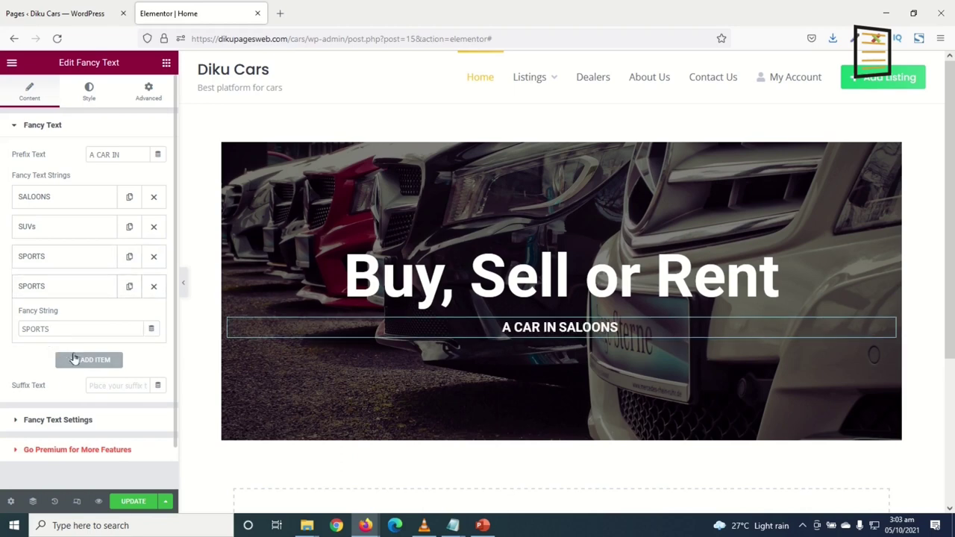
{"action": "left_click_drag", "start_coordinate": [76, 329], "coordinate": [0, 328]}
{"action": "type", "text": "HA"}
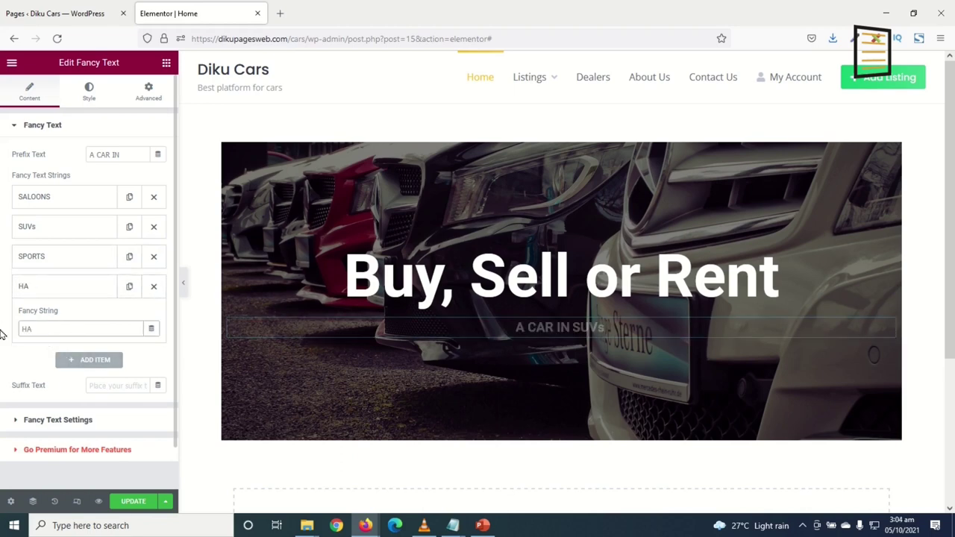
{"action": "type", "text": "TCHBACKS"}
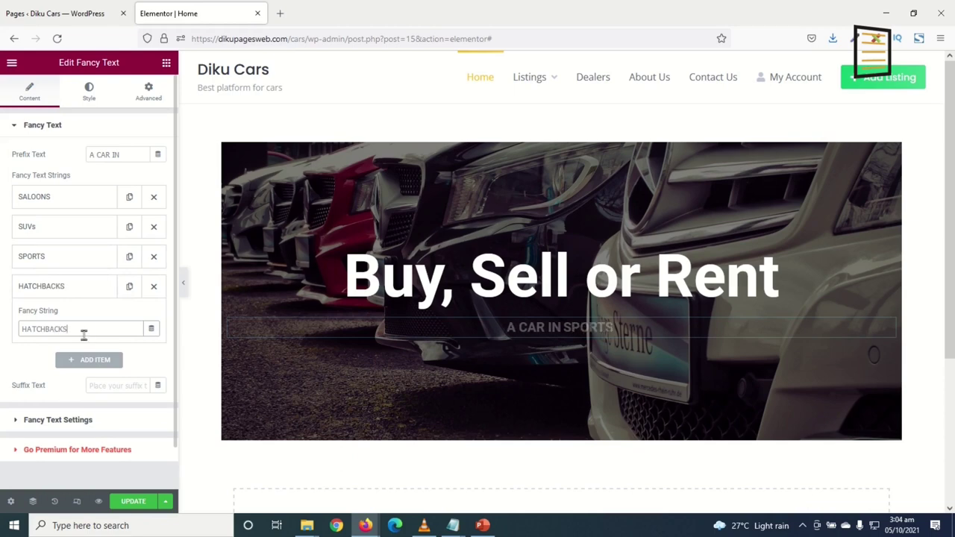
{"action": "left_click", "coordinate": [129, 286]}
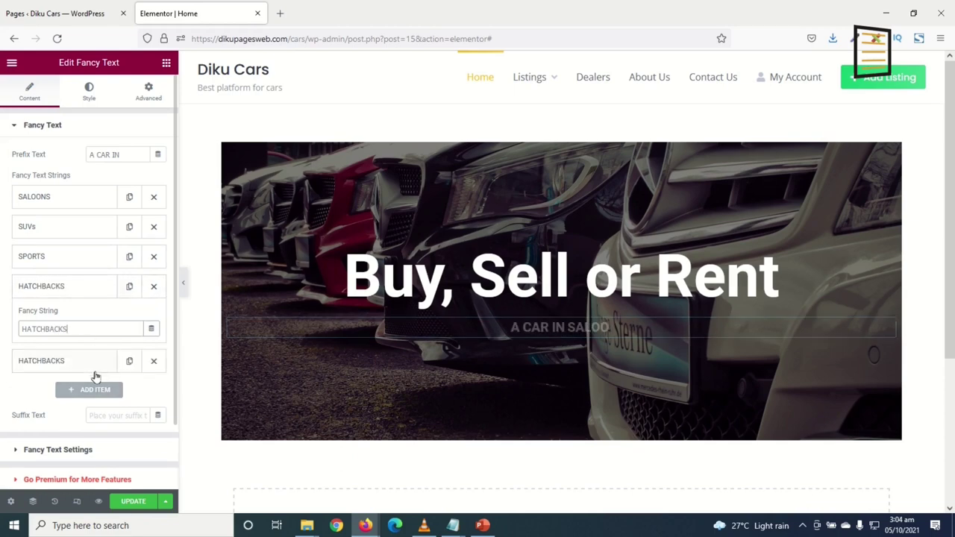
{"action": "left_click", "coordinate": [64, 361]}
{"action": "left_click_drag", "start_coordinate": [79, 359], "coordinate": [0, 339]}
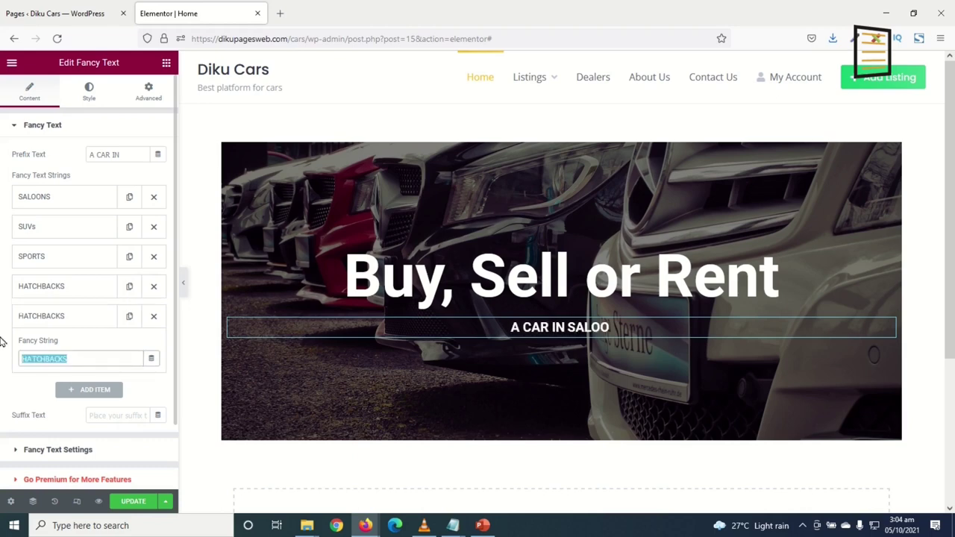
{"action": "type", "text": "CONVERTIBLE"}
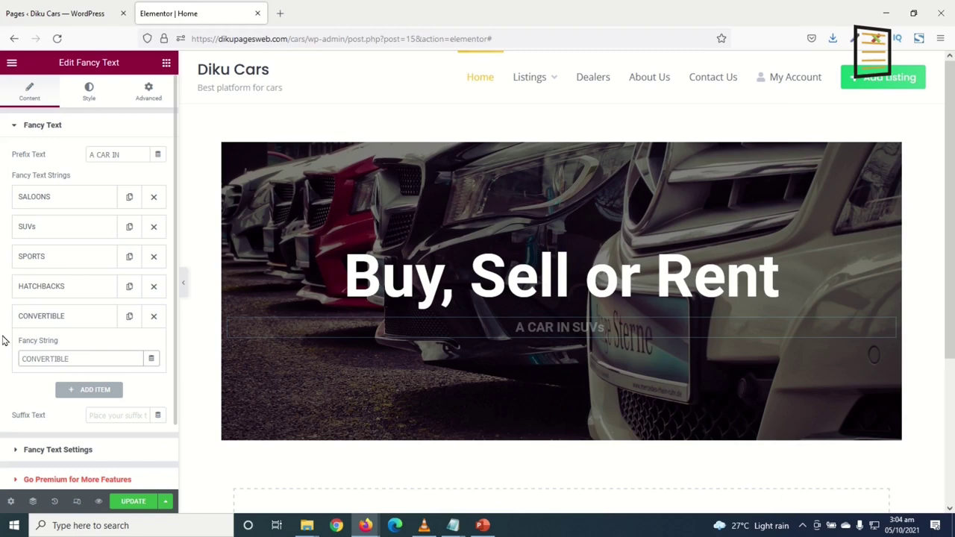
{"action": "left_click", "coordinate": [68, 319]}
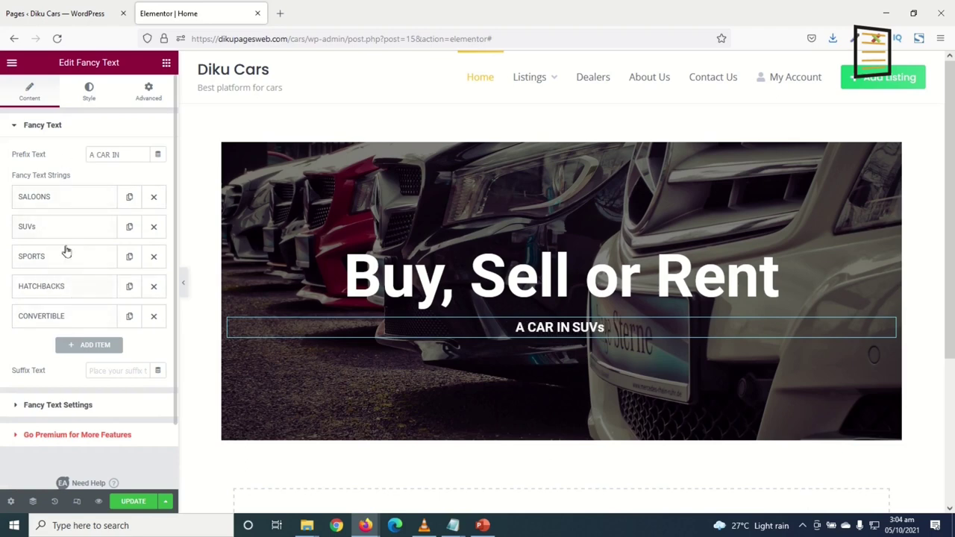
Keep the fancy text on Style 1, centred after trying left and right alignment
{"action": "left_click", "coordinate": [53, 407]}
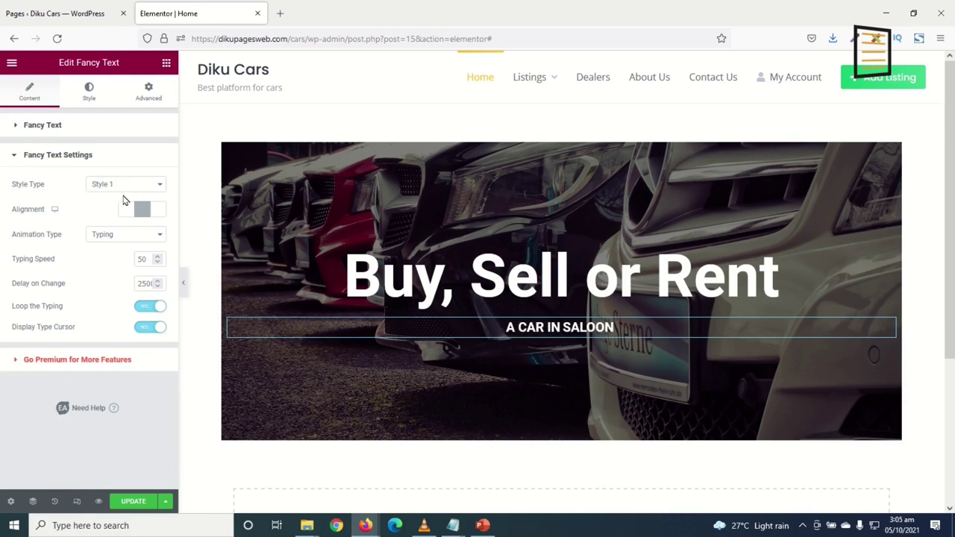
{"action": "left_click", "coordinate": [109, 186]}
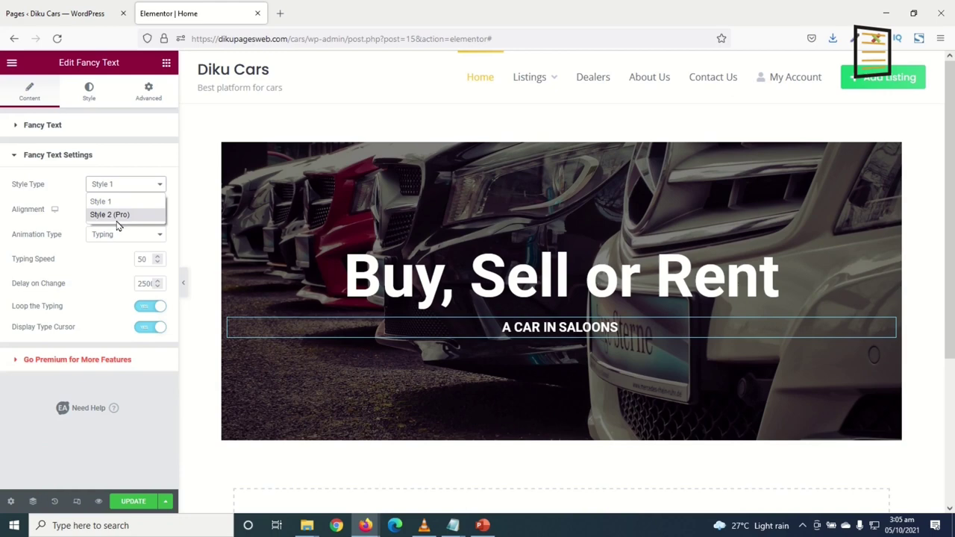
{"action": "left_click", "coordinate": [105, 186]}
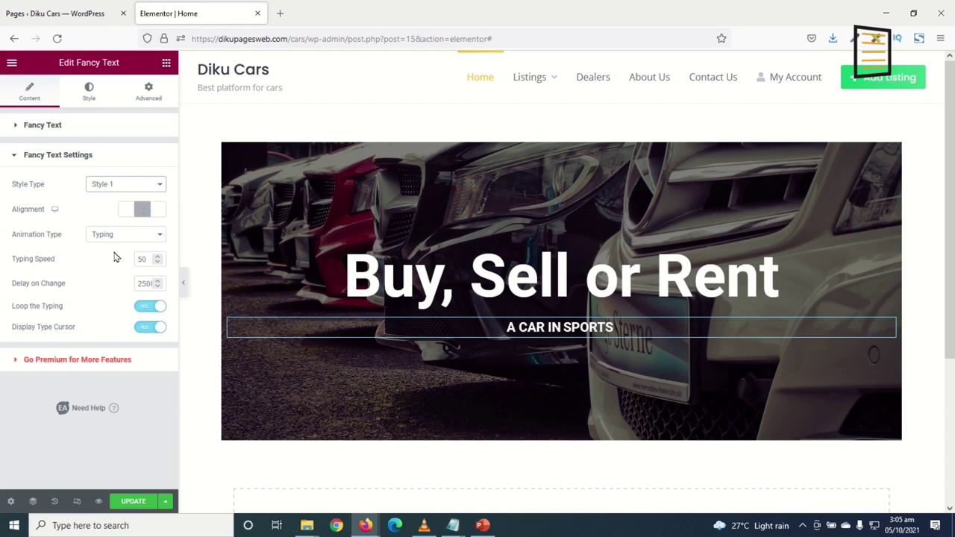
{"action": "left_click", "coordinate": [124, 212]}
{"action": "left_click", "coordinate": [159, 212]}
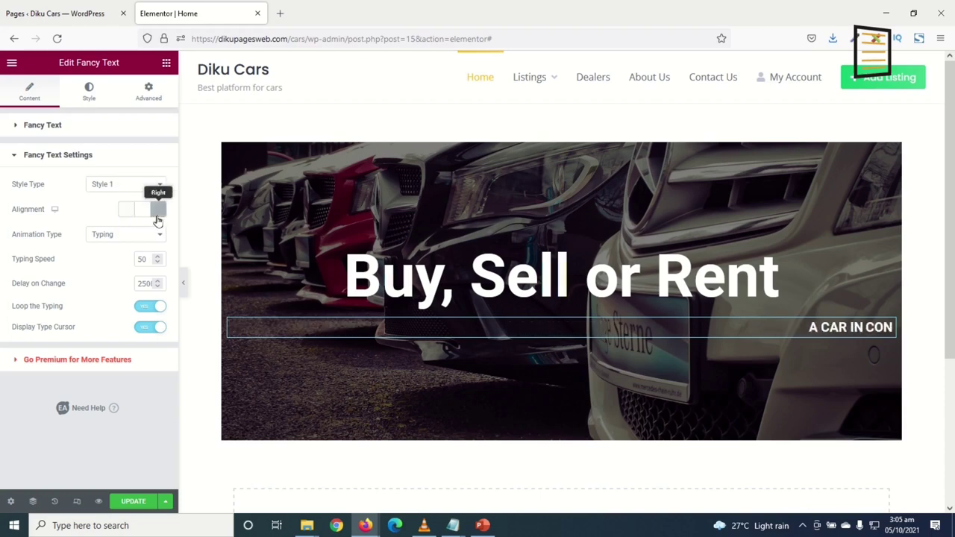
{"action": "left_click", "coordinate": [142, 214]}
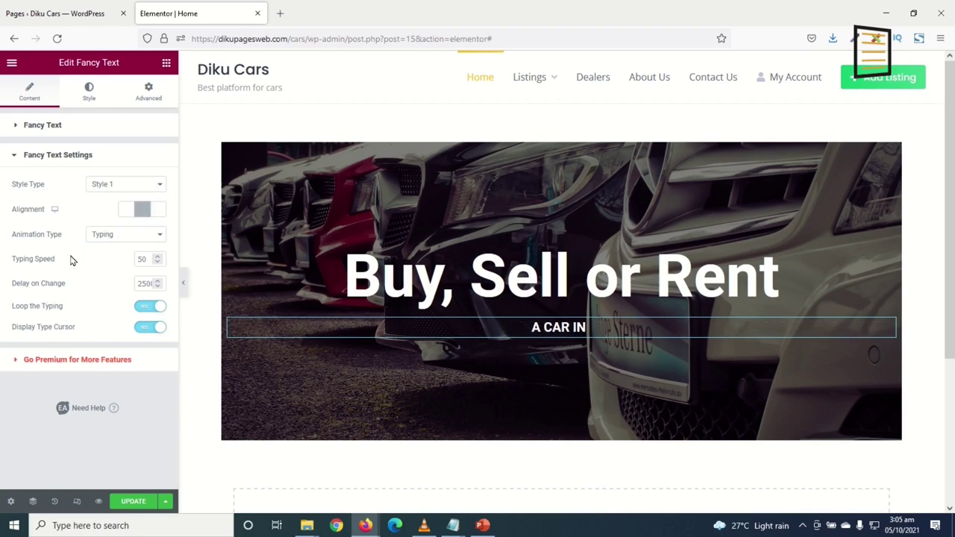
Settle on the Typing animation after trying Fade and Zoom
{"action": "left_click", "coordinate": [117, 238]}
{"action": "left_click", "coordinate": [121, 266]}
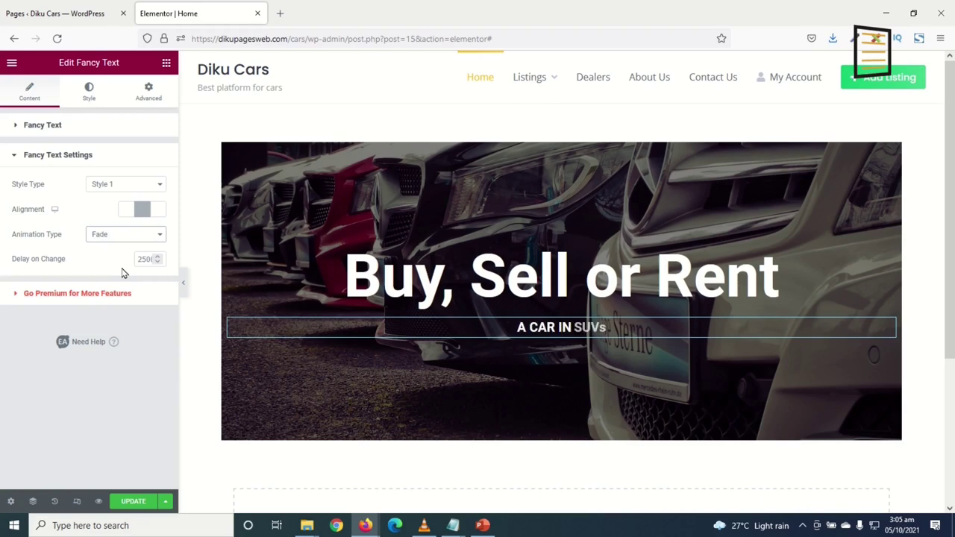
{"action": "left_click", "coordinate": [121, 243]}
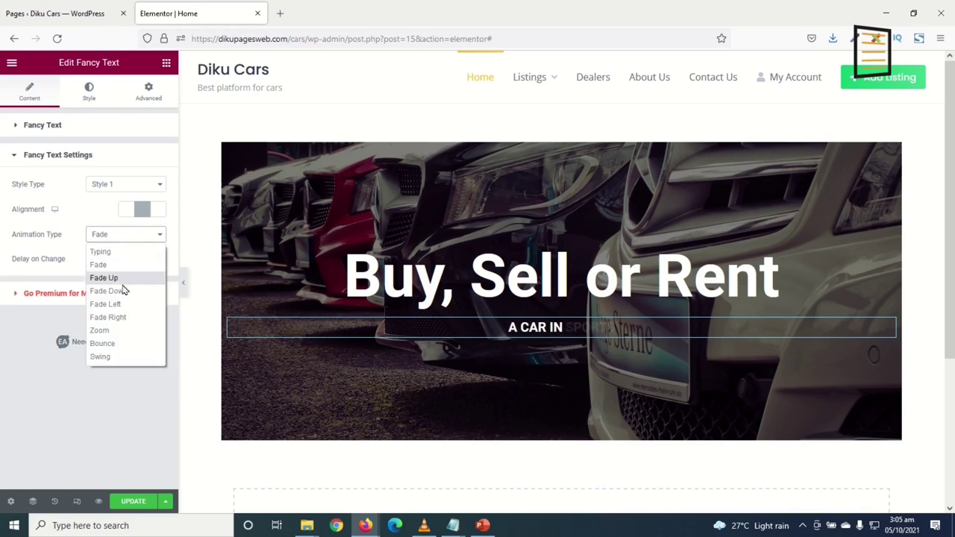
{"action": "left_click", "coordinate": [99, 331]}
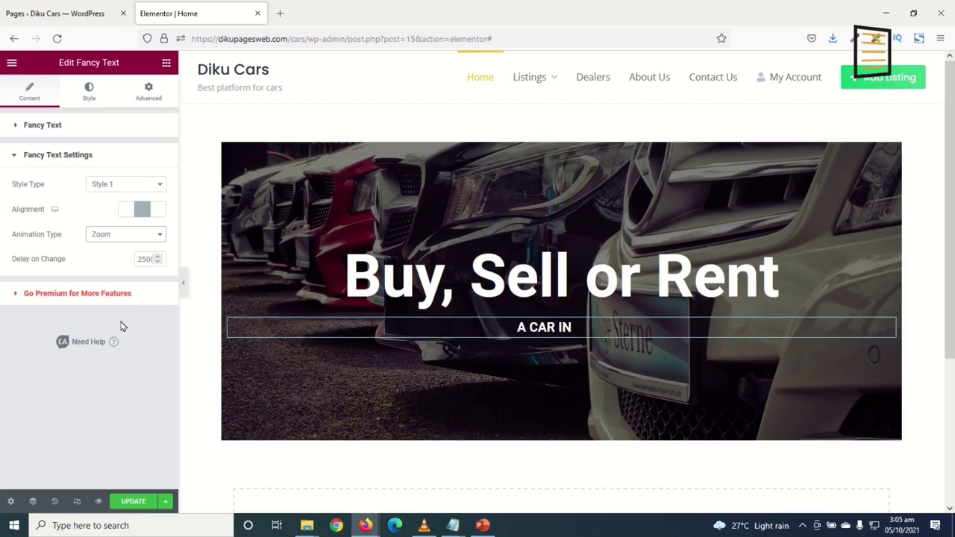
{"action": "left_click", "coordinate": [109, 240]}
{"action": "left_click", "coordinate": [118, 256]}
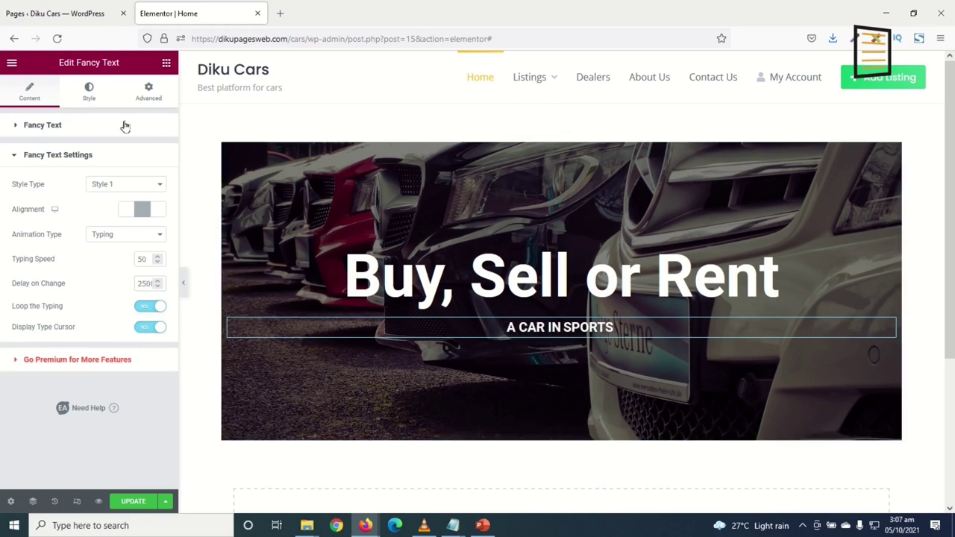
{"action": "left_click", "coordinate": [87, 90]}
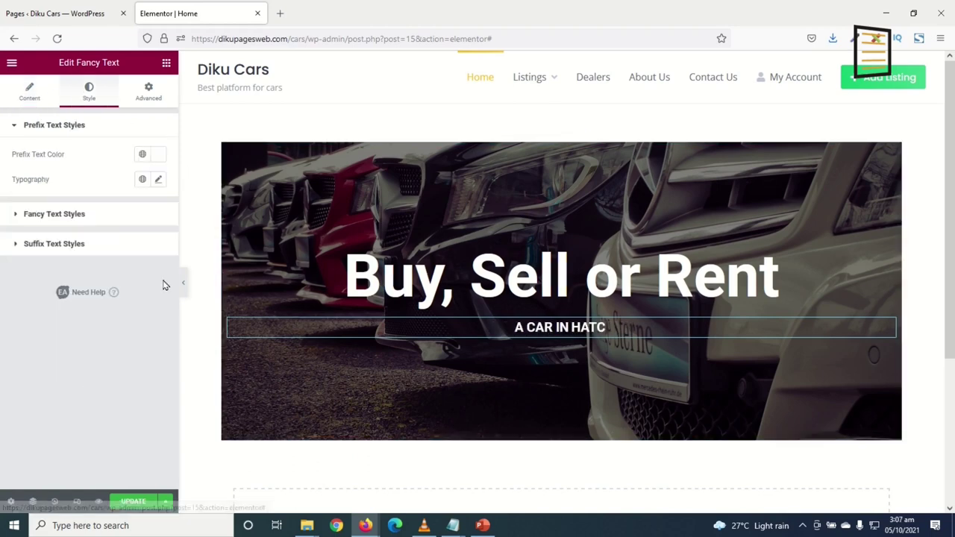
Set the prefix typography to a 35 px size and font weight 700
{"action": "left_click", "coordinate": [158, 180]}
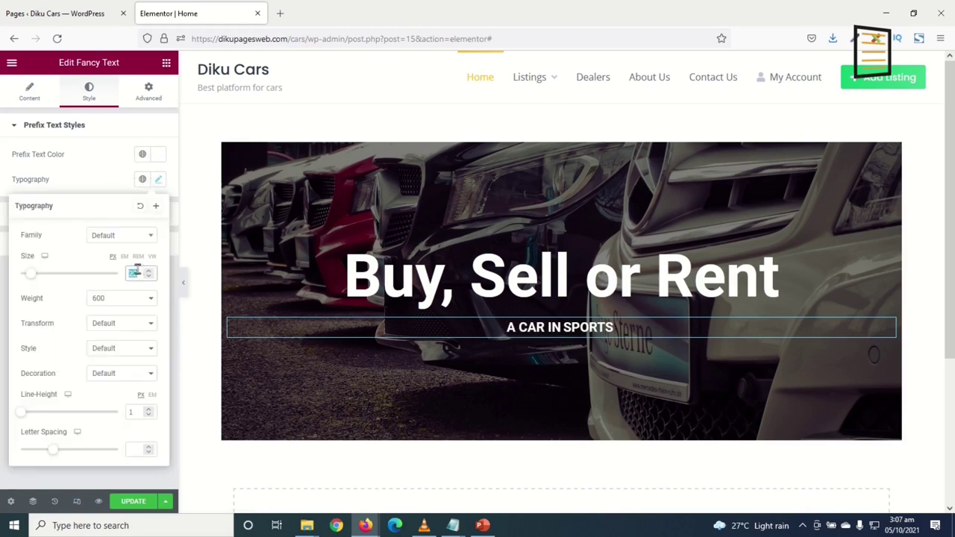
{"action": "type", "text": "30"}
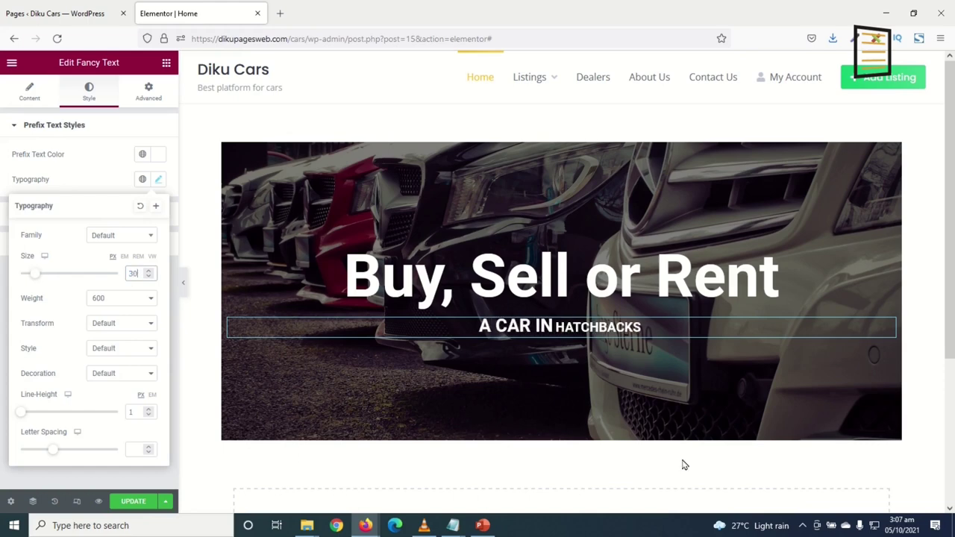
{"action": "key", "text": "BackSpace"}
{"action": "type", "text": "5"}
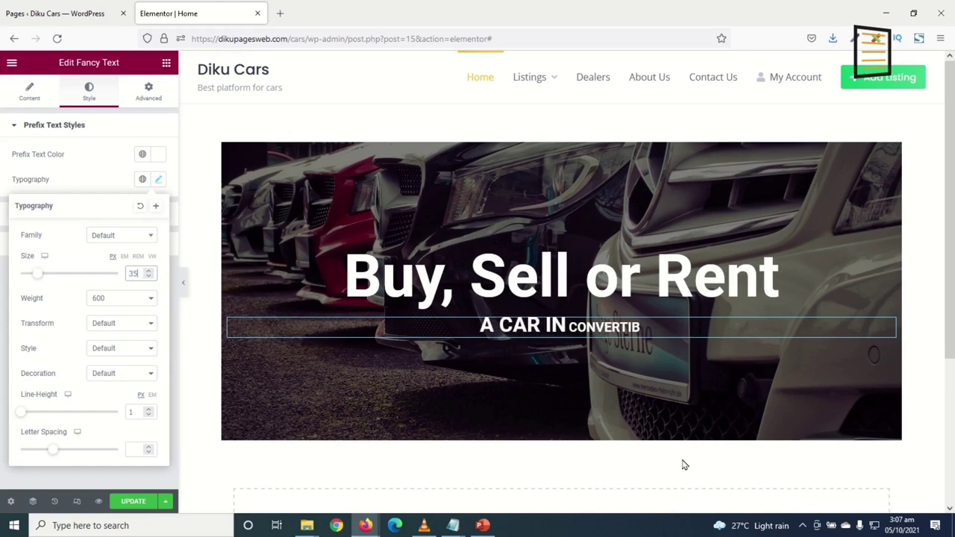
{"action": "left_click", "coordinate": [119, 300]}
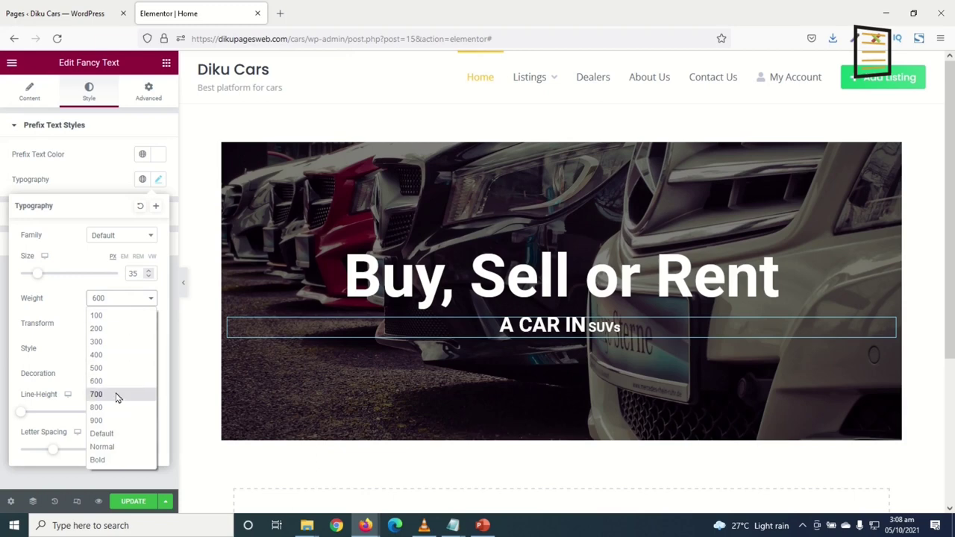
{"action": "left_click", "coordinate": [117, 395]}
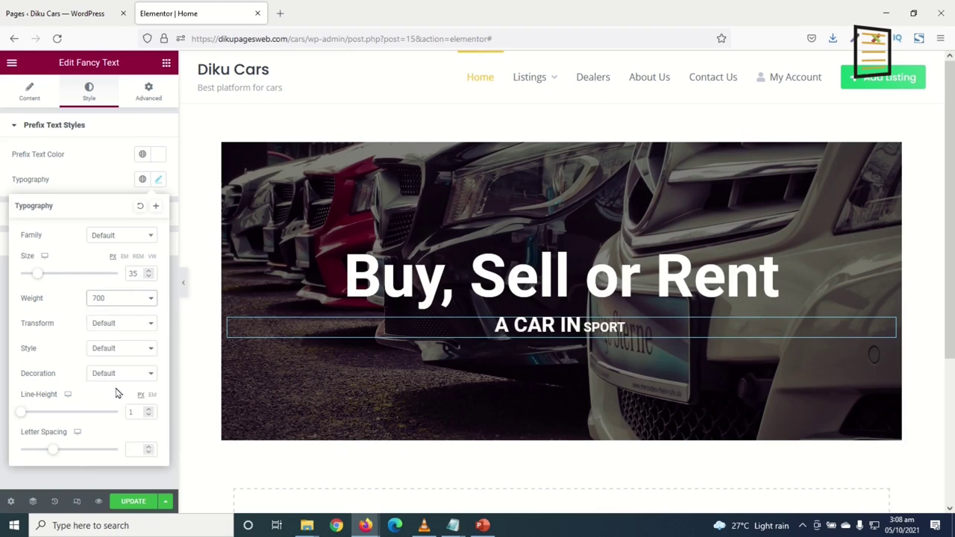
Give the rotating fancy words a 35 px font size and weight 600
{"action": "left_click", "coordinate": [159, 180]}
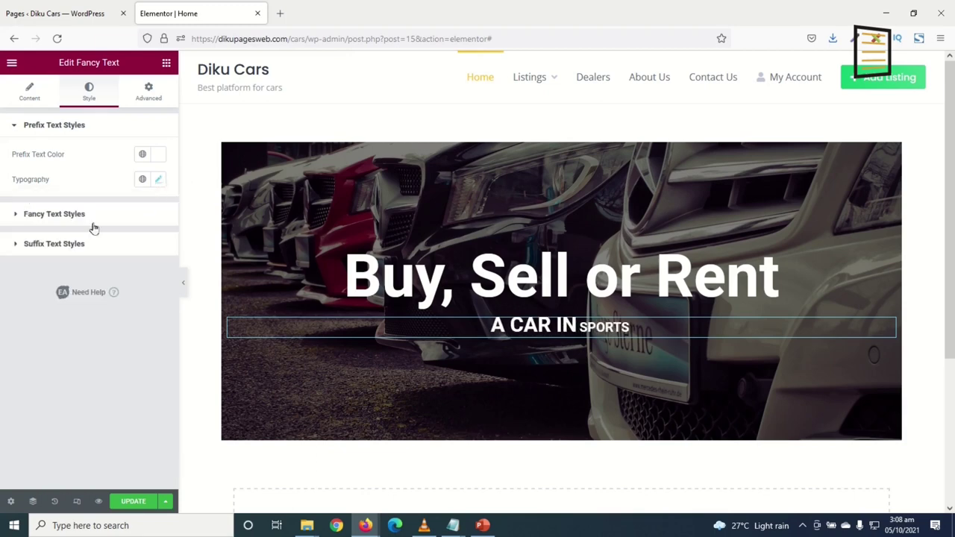
{"action": "left_click", "coordinate": [47, 214]}
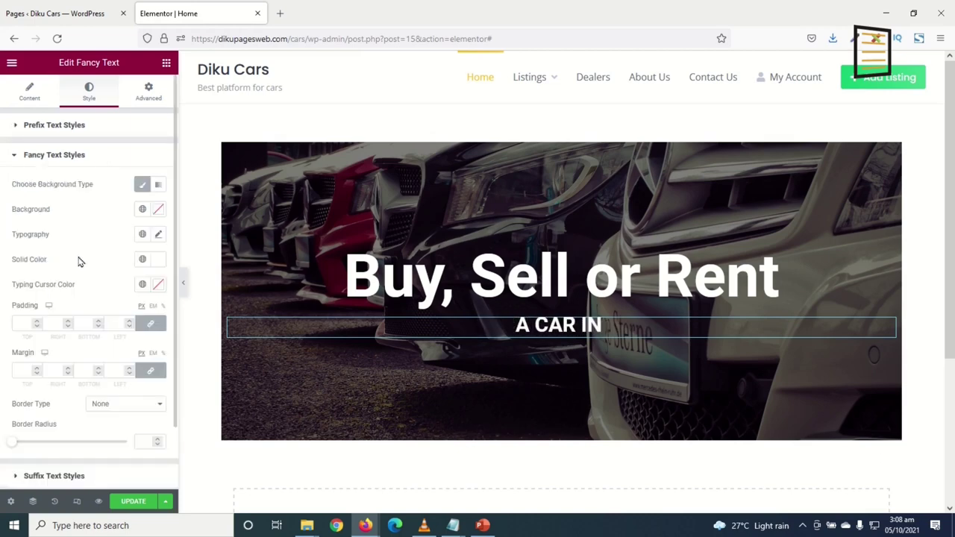
{"action": "left_click", "coordinate": [158, 235]}
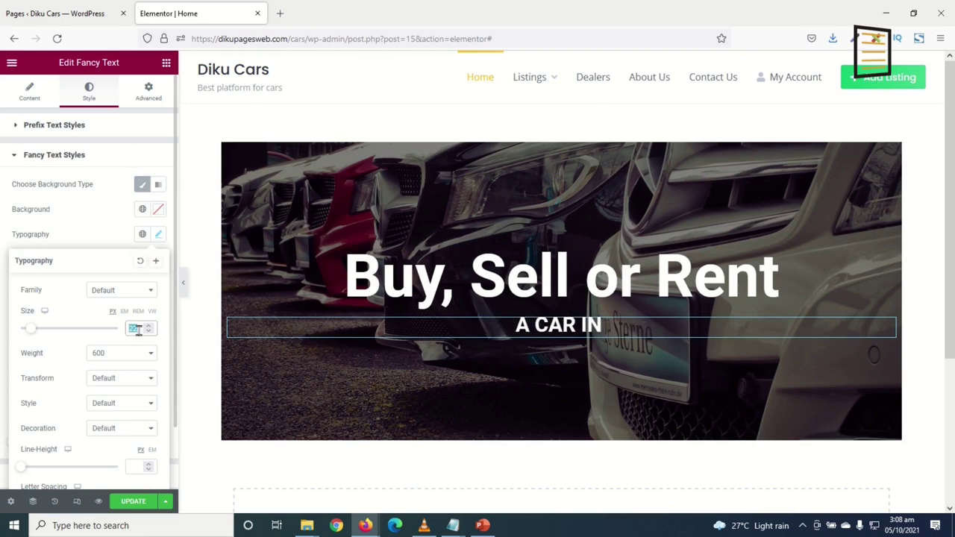
{"action": "type", "text": "35"}
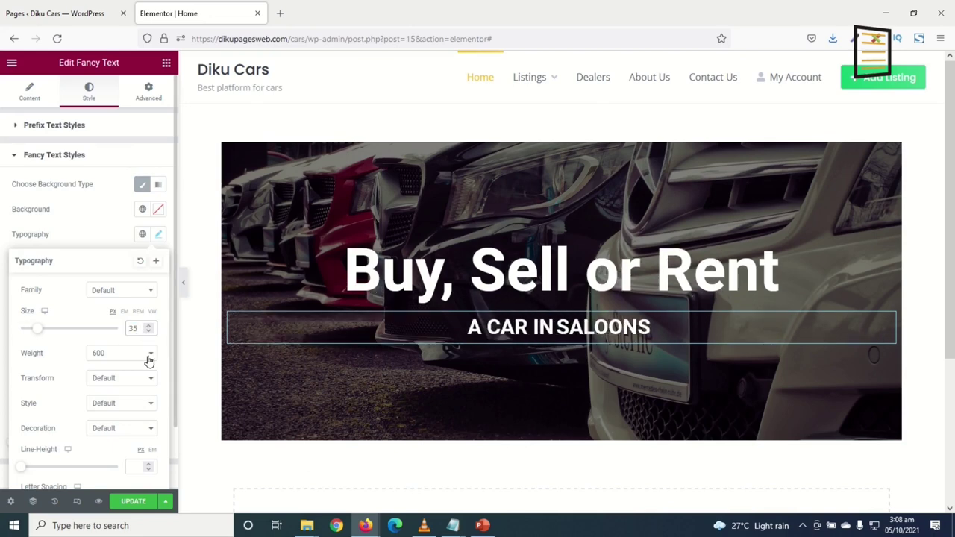
{"action": "left_click", "coordinate": [112, 356]}
{"action": "left_click", "coordinate": [102, 270]}
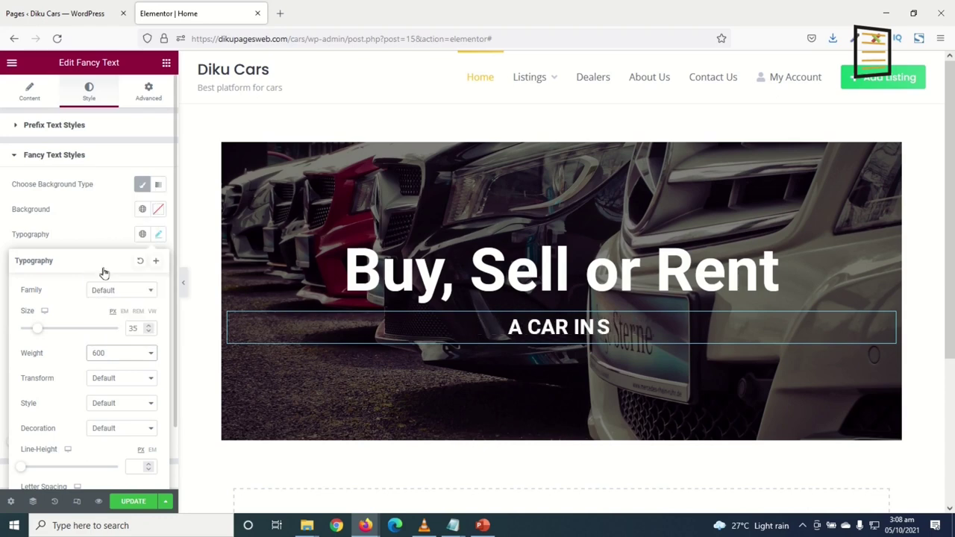
{"action": "left_click", "coordinate": [158, 235]}
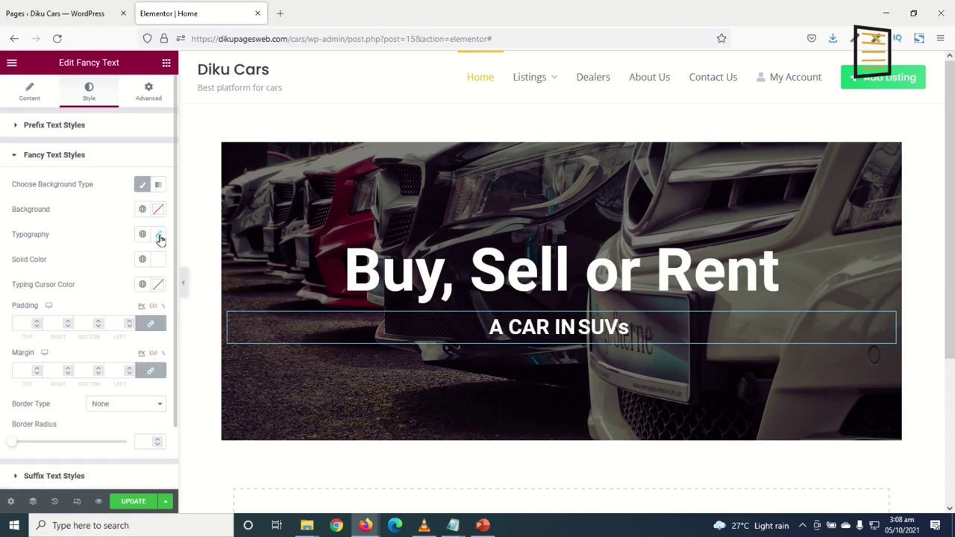
Make the typing cursor colour white (#FFFFFF)
{"action": "scroll", "coordinate": [23, 224], "scroll_direction": "down", "scroll_amount": 2}
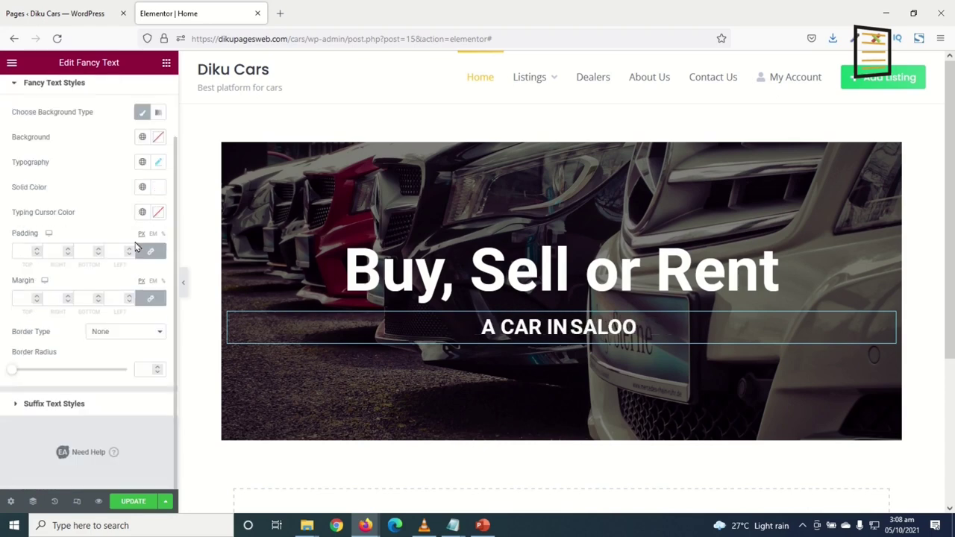
{"action": "left_click", "coordinate": [159, 214]}
{"action": "left_click_drag", "start_coordinate": [65, 300], "coordinate": [22, 257]}
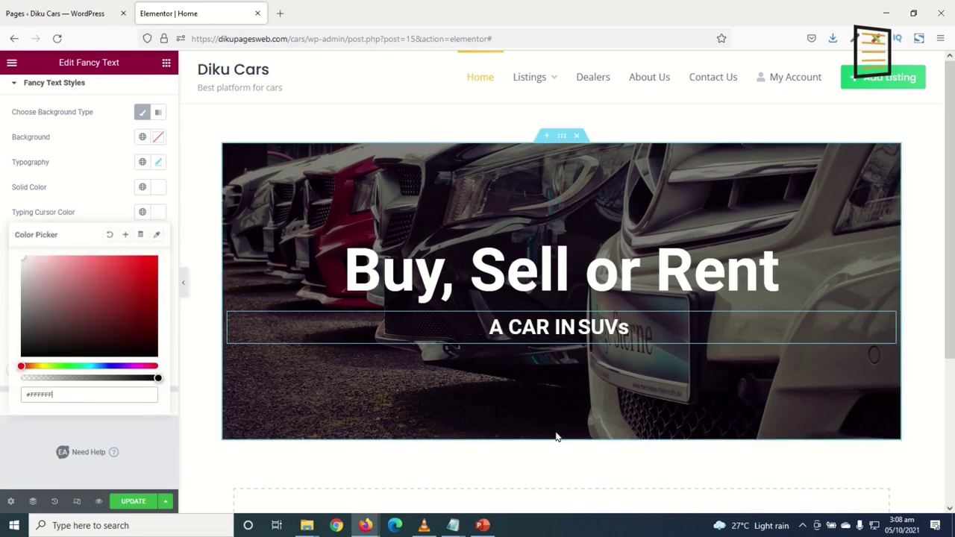
{"action": "left_click", "coordinate": [504, 446]}
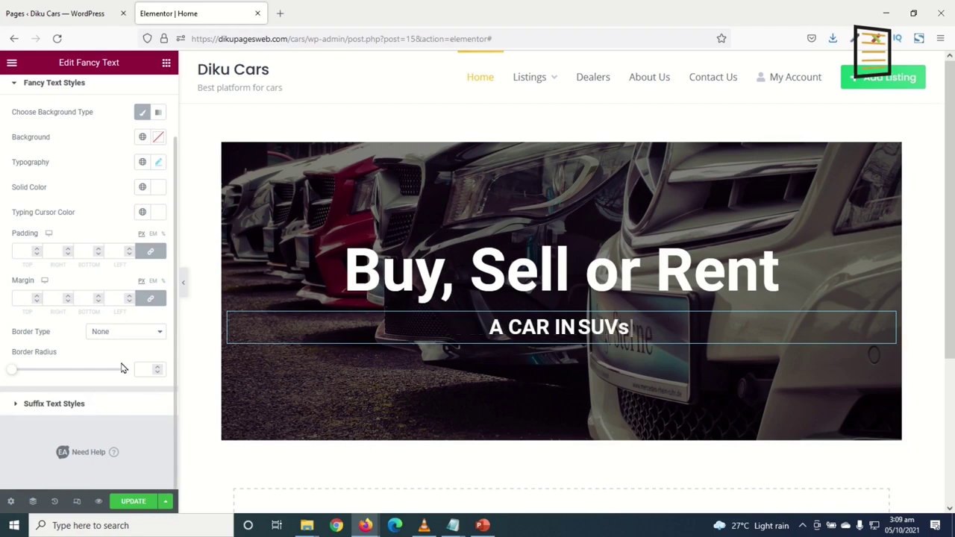
{"action": "left_click", "coordinate": [166, 65]}
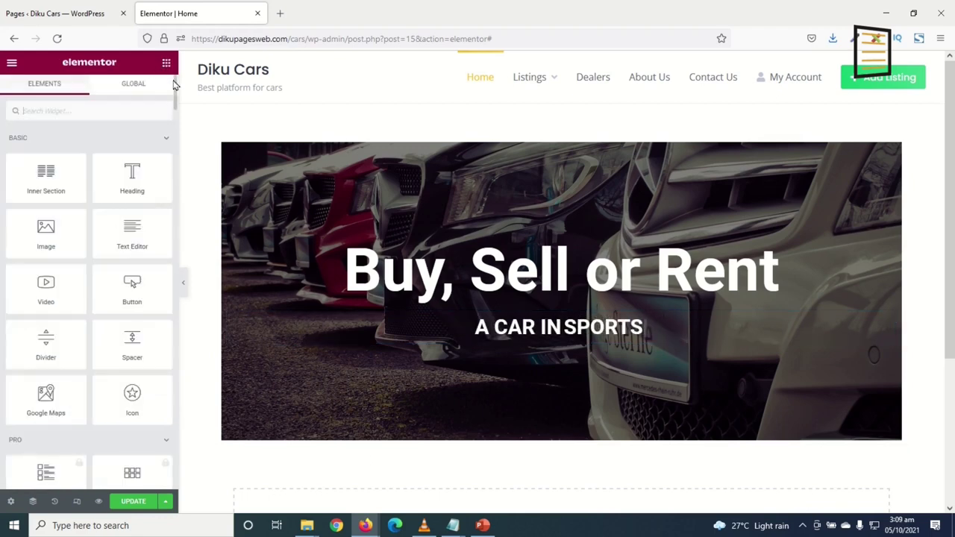
Add a centred button below the fancy text labelled 'GO TO LISTINGS'
{"action": "mouse_move", "coordinate": [134, 298]}
{"action": "left_mouse_down"}
{"action": "mouse_move", "coordinate": [149, 315]}
{"action": "mouse_move", "coordinate": [478, 366]}
{"action": "mouse_move", "coordinate": [608, 348]}
{"action": "mouse_move", "coordinate": [575, 338]}
{"action": "left_mouse_up"}
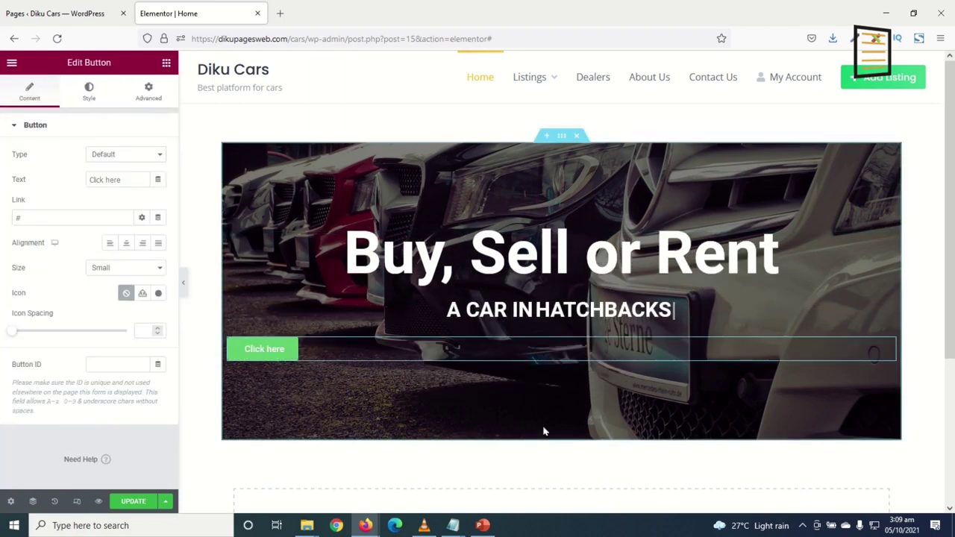
{"action": "left_click", "coordinate": [141, 243]}
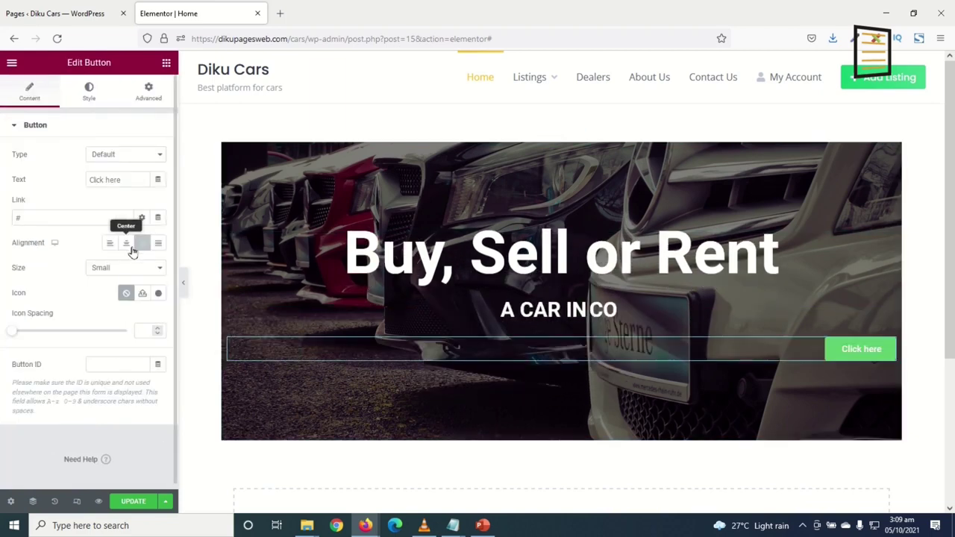
{"action": "left_click", "coordinate": [126, 244]}
{"action": "left_click", "coordinate": [146, 180]}
{"action": "left_click_drag", "start_coordinate": [70, 185], "coordinate": [3, 172]}
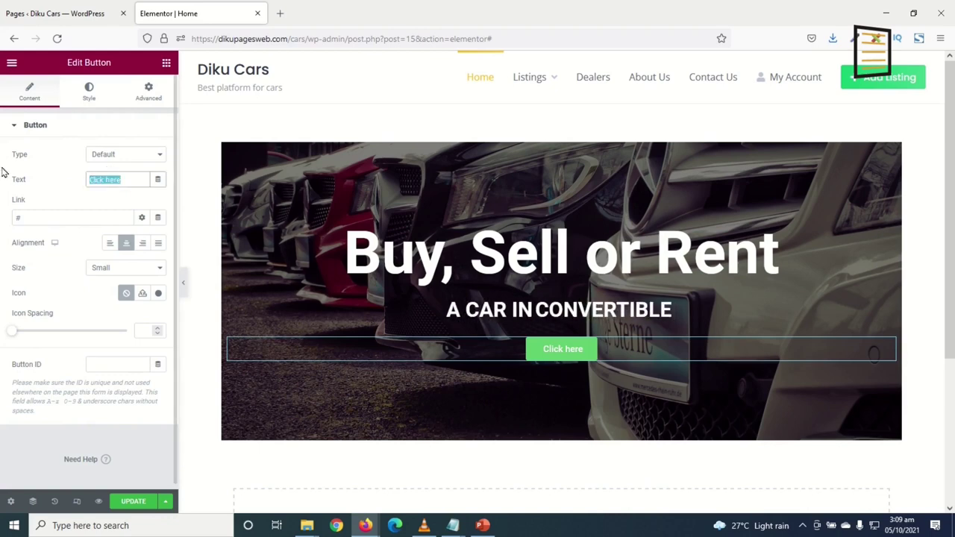
{"action": "type", "text": "GO TO "}
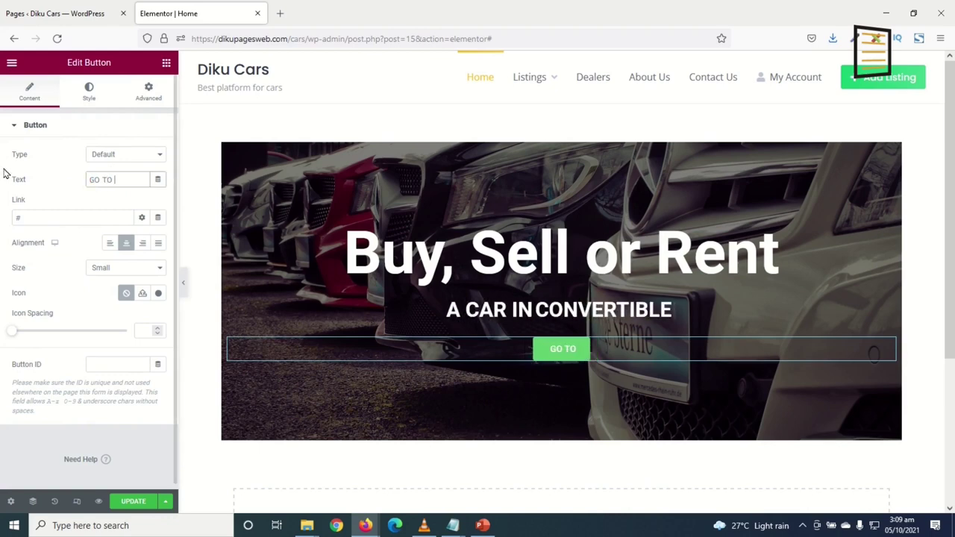
{"action": "type", "text": "LISTINGS"}
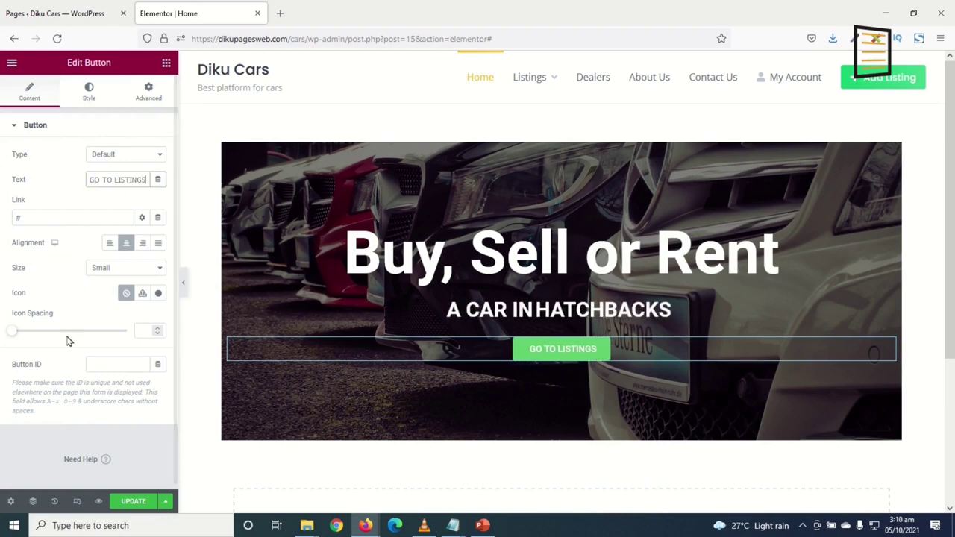
Link the button to the Listings page and set its size to Medium
{"action": "left_click", "coordinate": [55, 214]}
{"action": "key", "text": "BackSpace"}
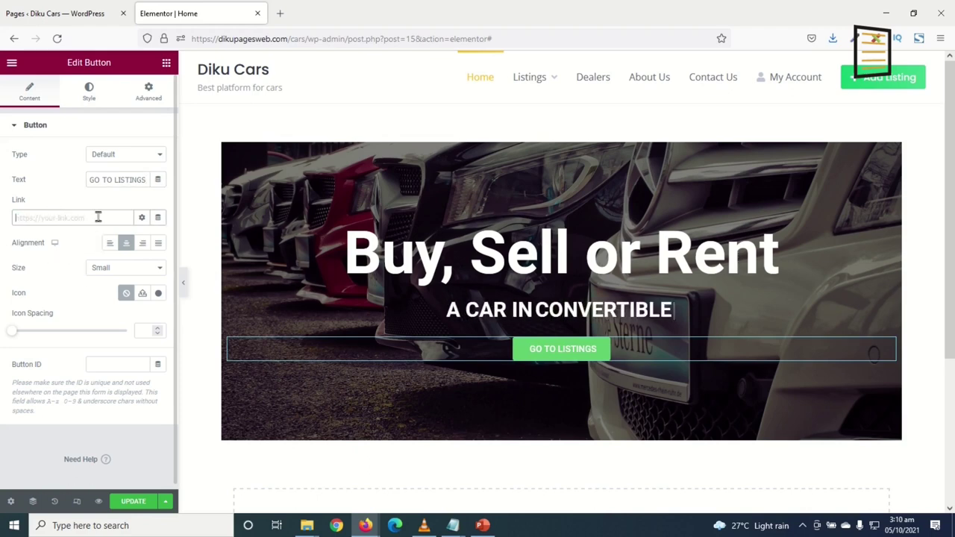
{"action": "type", "text": "LISTING"}
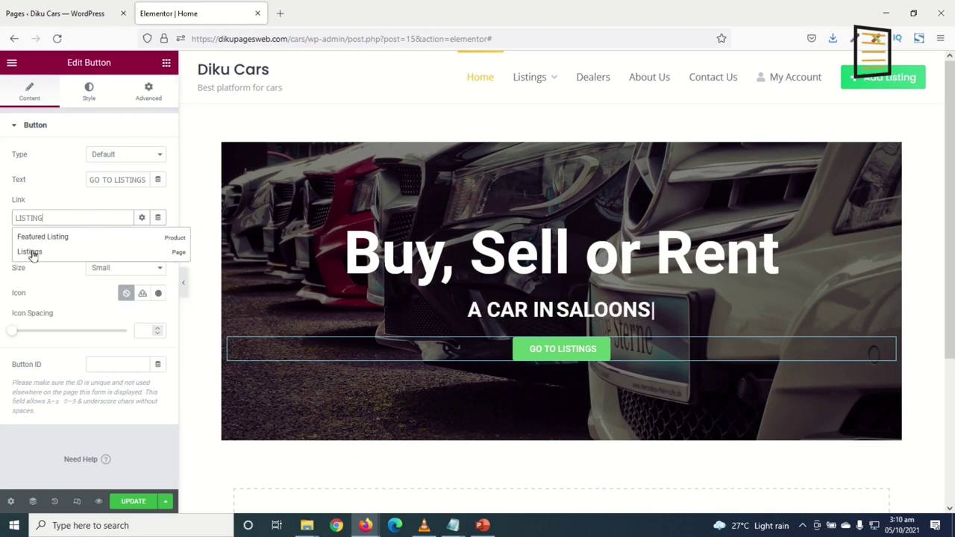
{"action": "left_click", "coordinate": [29, 252]}
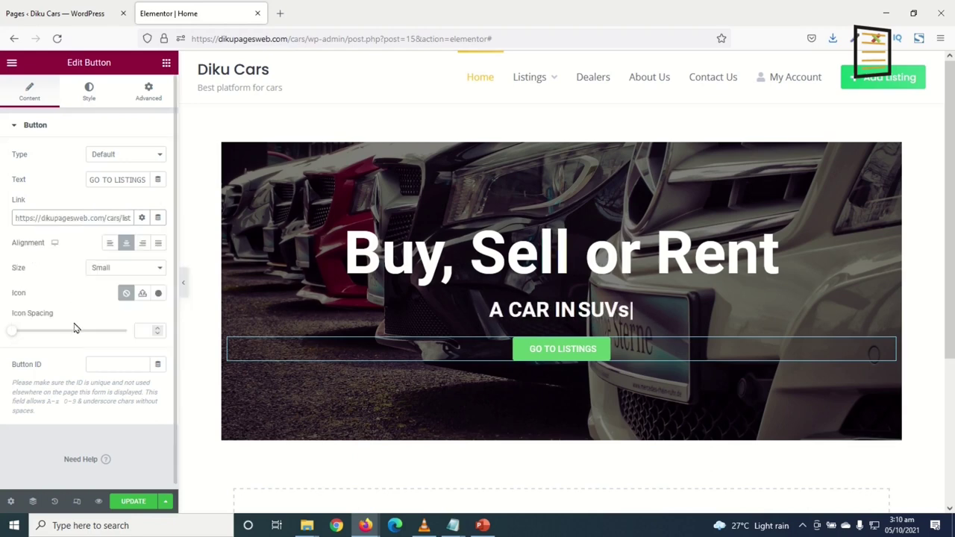
{"action": "left_click", "coordinate": [127, 268]}
{"action": "left_click", "coordinate": [117, 312]}
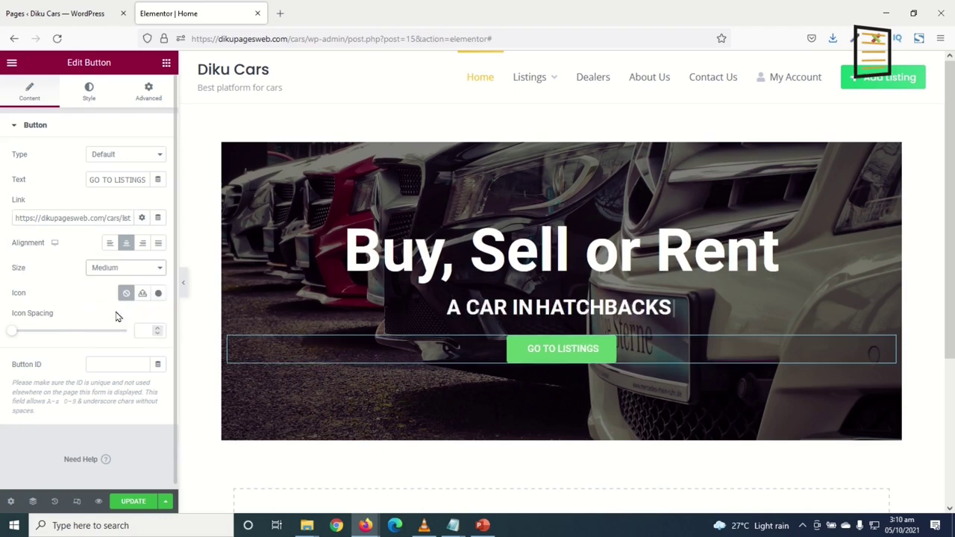
{"action": "left_click", "coordinate": [88, 93]}
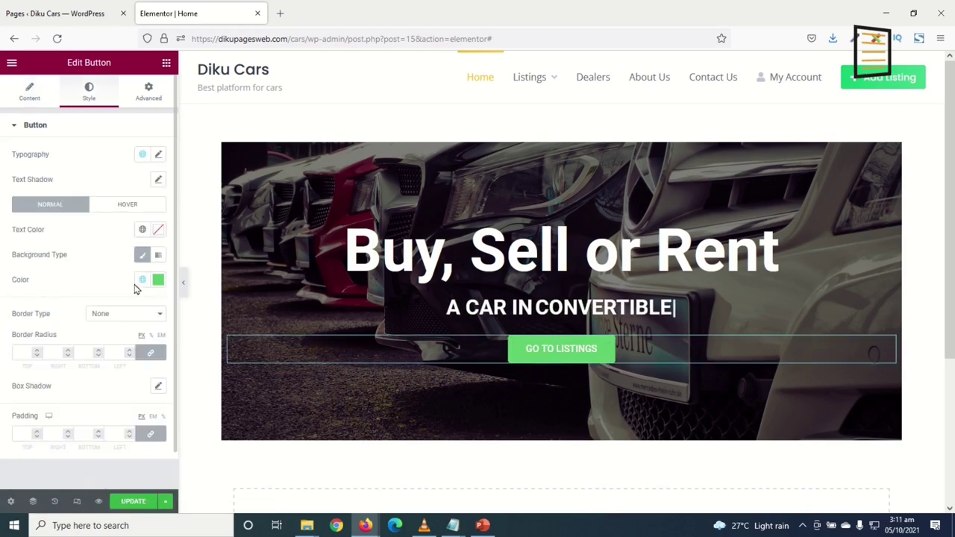
Set the button background colour to magenta #D34BD9
{"action": "left_click", "coordinate": [158, 280]}
{"action": "left_click_drag", "start_coordinate": [125, 333], "coordinate": [59, 397]}
{"action": "left_click_drag", "start_coordinate": [86, 433], "coordinate": [120, 433]}
{"action": "left_click", "coordinate": [131, 357]}
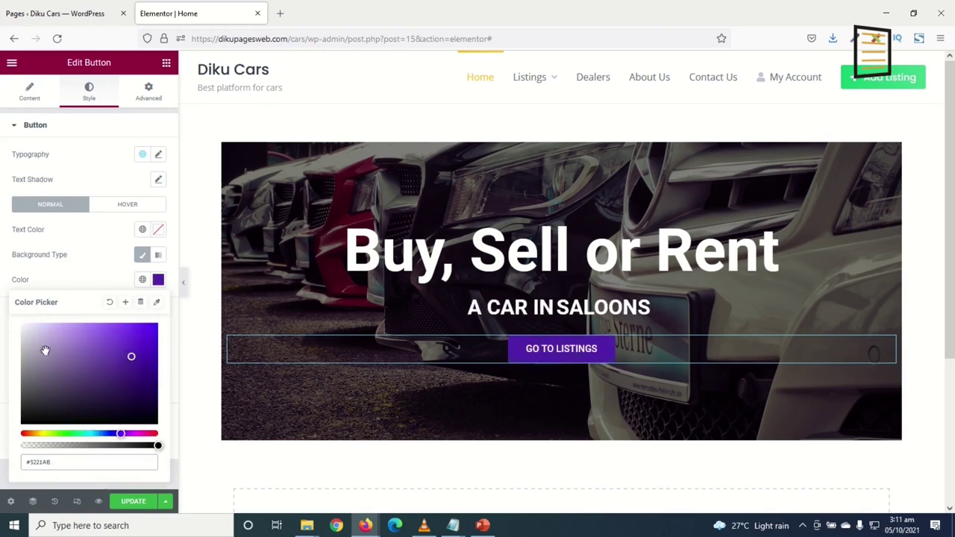
{"action": "left_click_drag", "start_coordinate": [77, 462], "coordinate": [2, 446]}
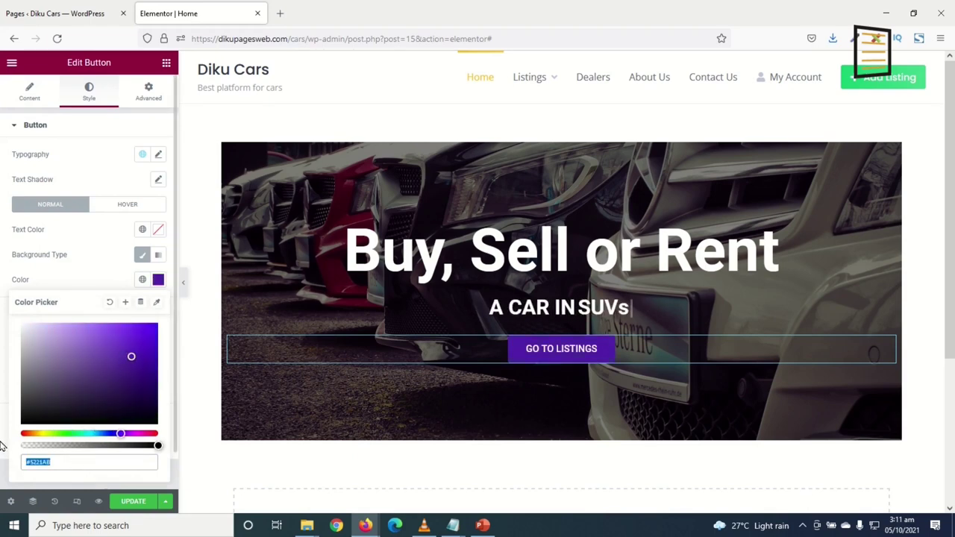
{"action": "type", "text": "d34bd9"}
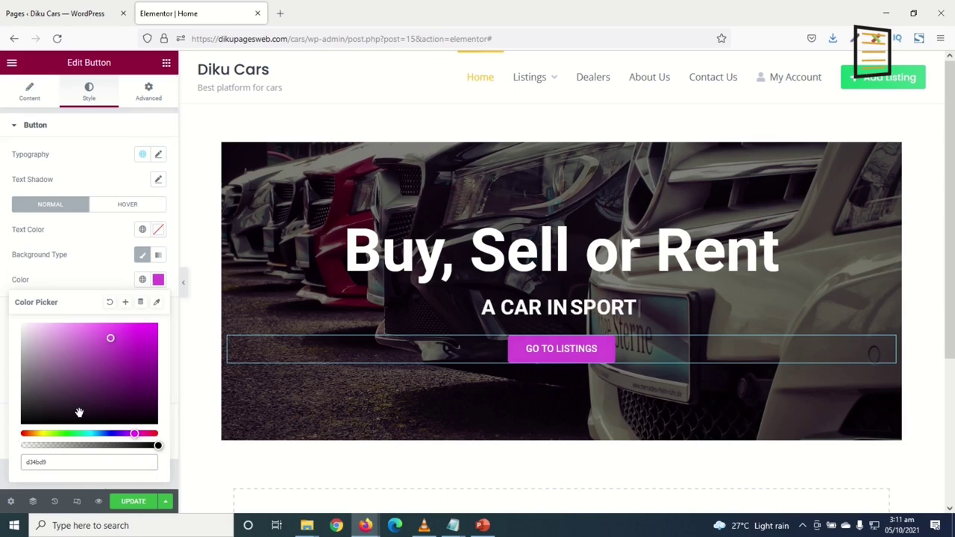
{"action": "left_click", "coordinate": [158, 279]}
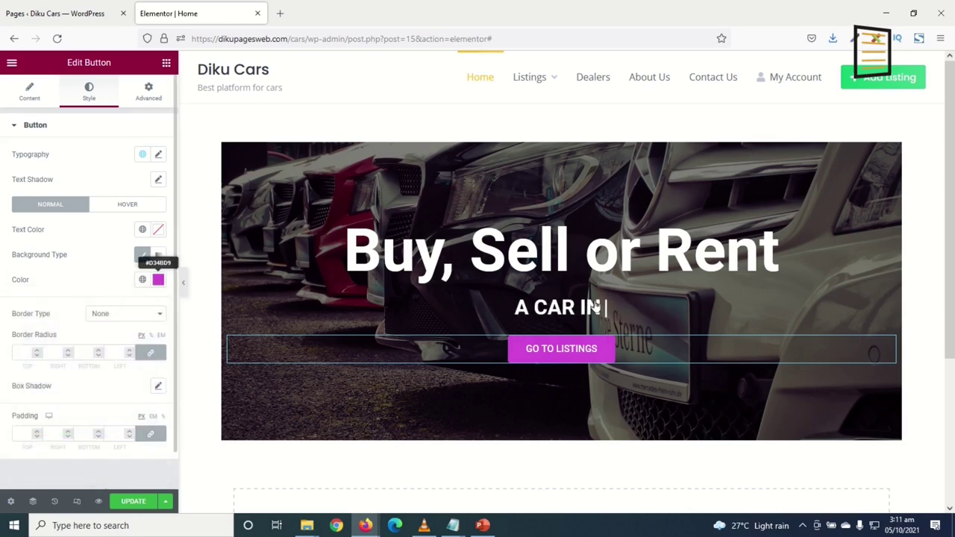
Save the page changes with Update
{"action": "scroll", "coordinate": [612, 418], "scroll_direction": "down", "scroll_amount": 1}
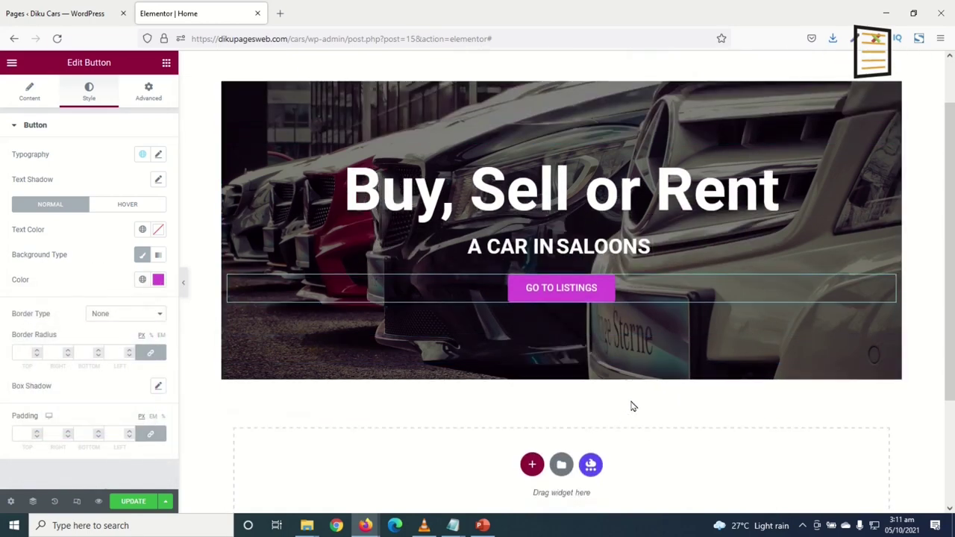
{"action": "scroll", "coordinate": [631, 405], "scroll_direction": "up", "scroll_amount": 1}
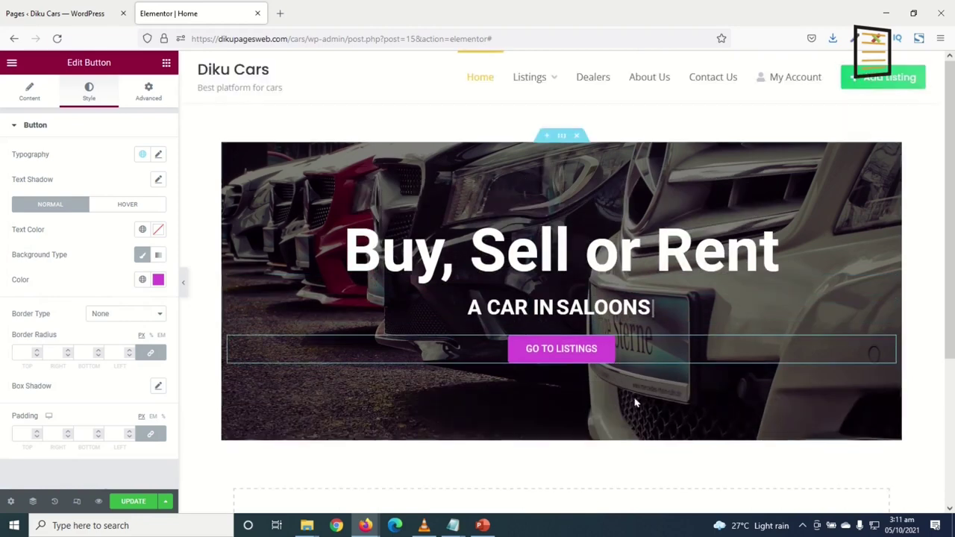
{"action": "left_click", "coordinate": [133, 502]}
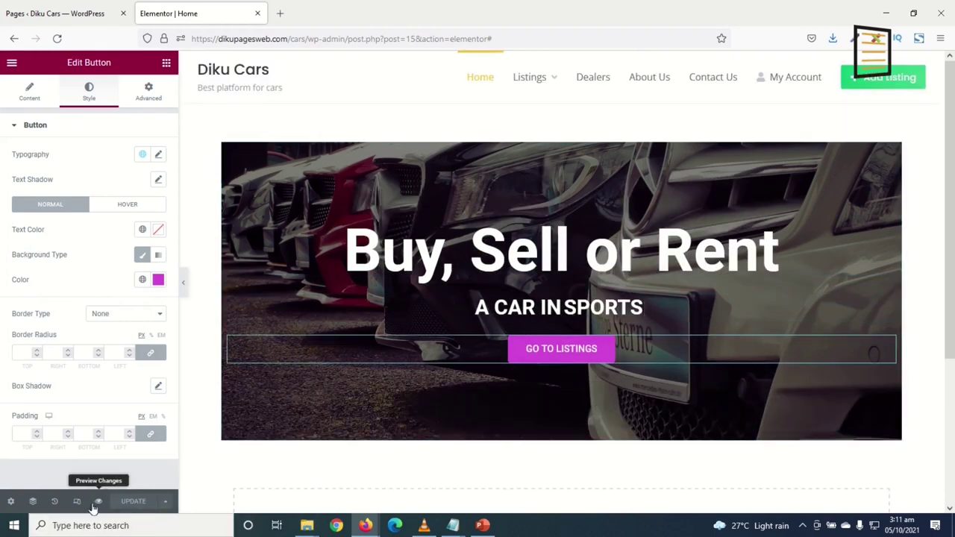
Preview the Home page in a new tab, then launch the Customizer from its admin bar
{"action": "left_click", "coordinate": [99, 501]}
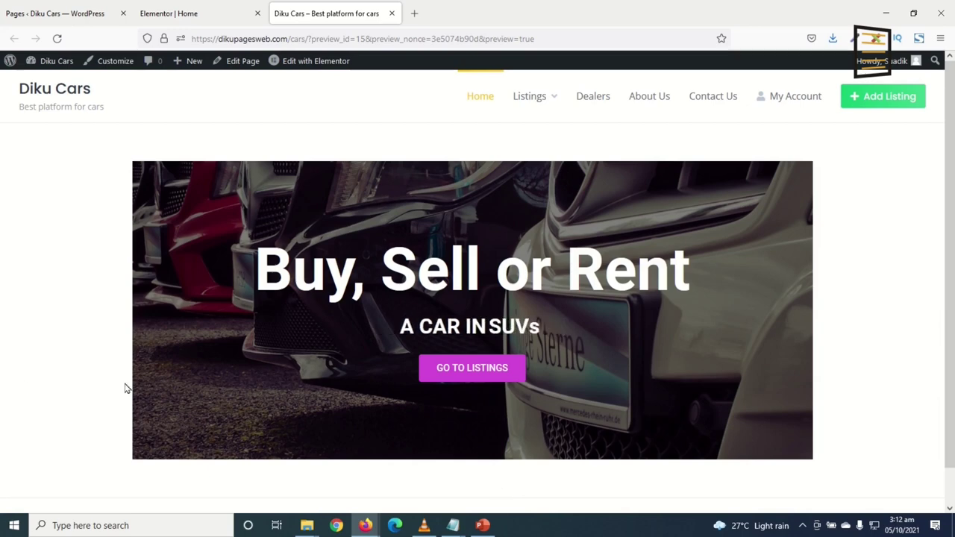
{"action": "left_click", "coordinate": [113, 63]}
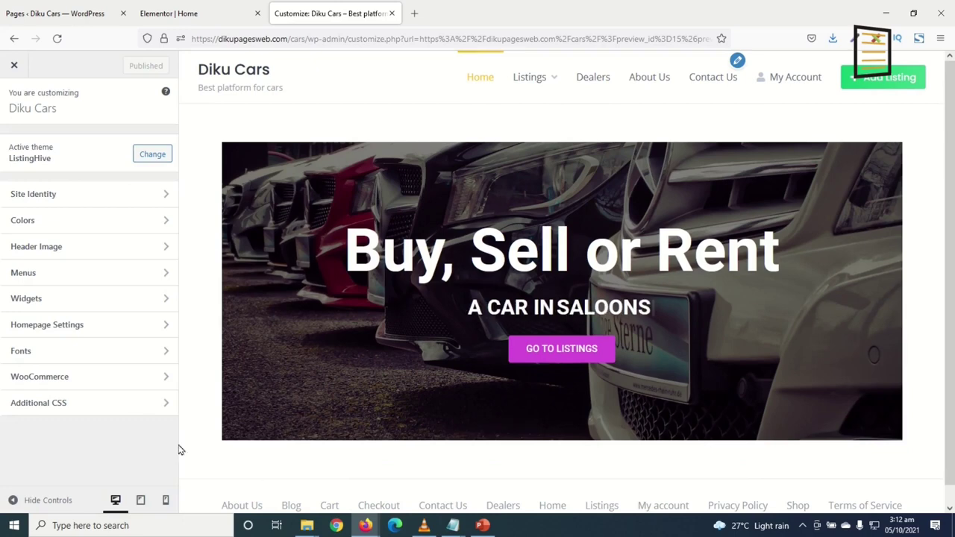
Paste the .home padding-removal and 100% container width rules into Additional CSS and publish
{"action": "left_click", "coordinate": [39, 404]}
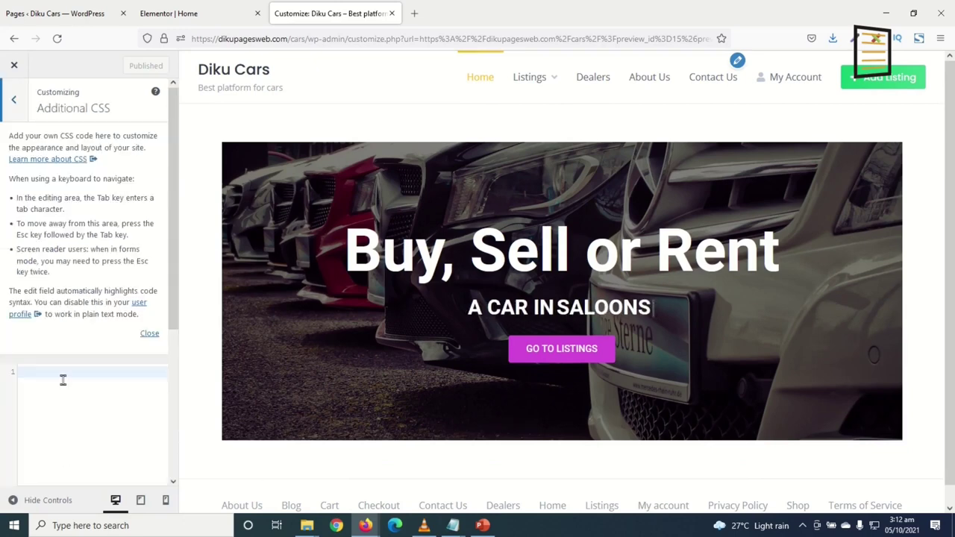
{"action": "type", "text": ".home .site-content, .home .container { padding: 0 !important; } .home .container { width: 100% !important }"}
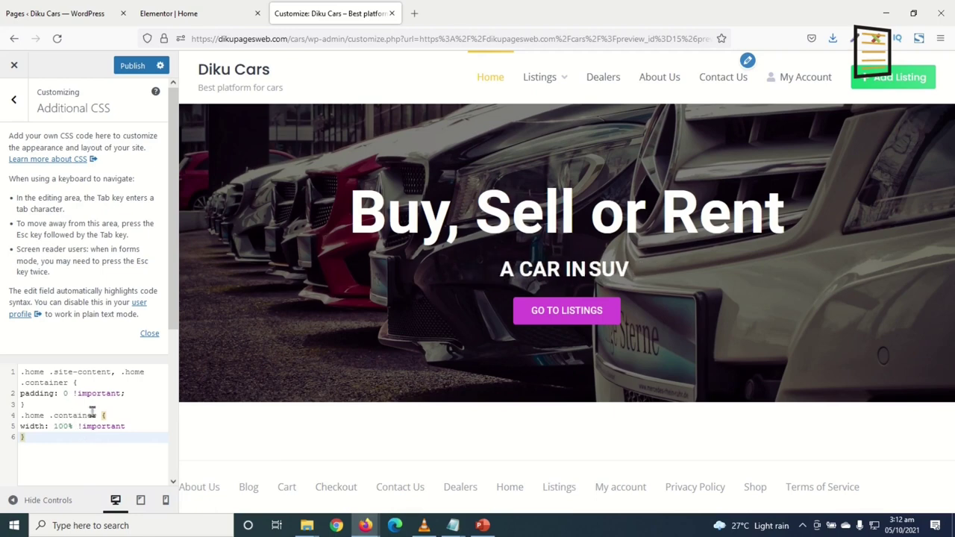
{"action": "left_click", "coordinate": [132, 65]}
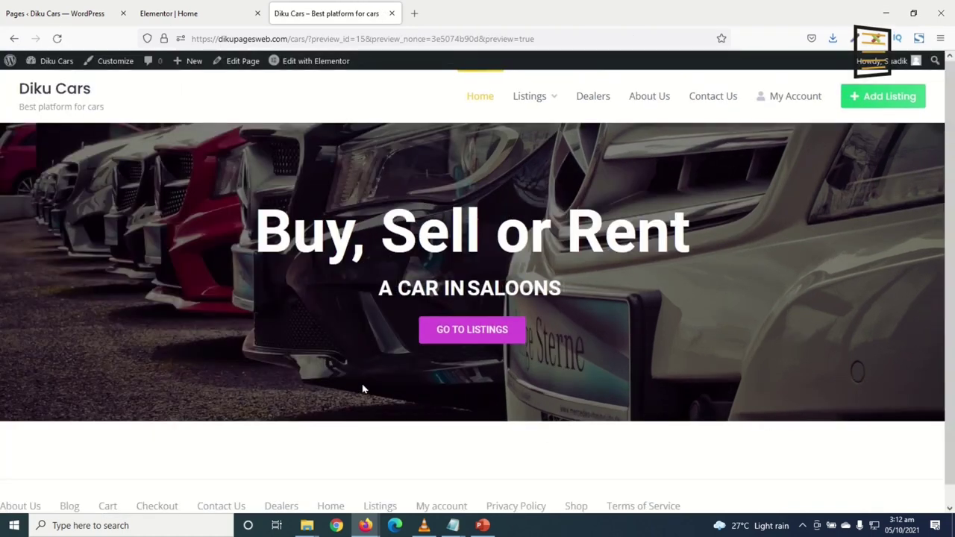
Add a single-column section below the hero holding the HivePress Listing Search Form widget
{"action": "left_click", "coordinate": [188, 16]}
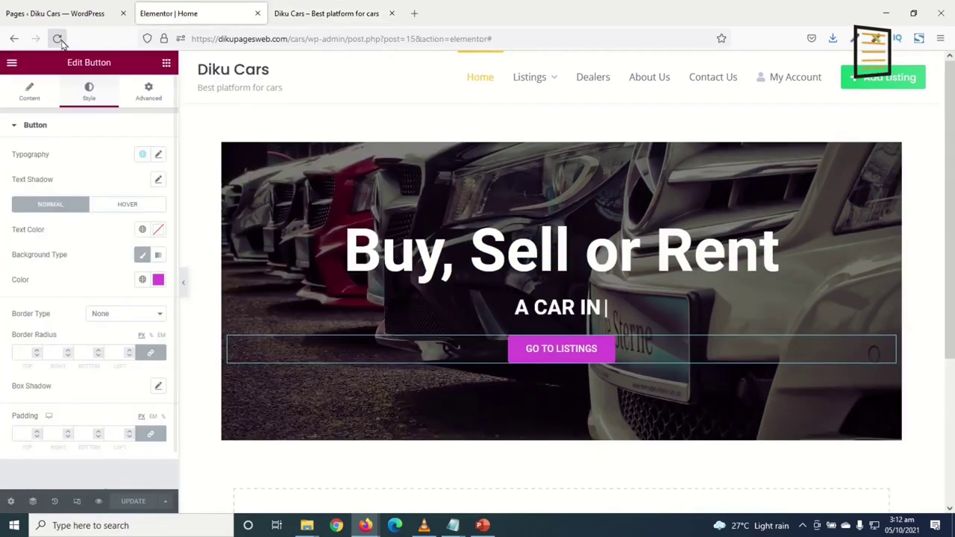
{"action": "scroll", "coordinate": [420, 463], "scroll_direction": "down", "scroll_amount": 3}
{"action": "left_click", "coordinate": [421, 463]}
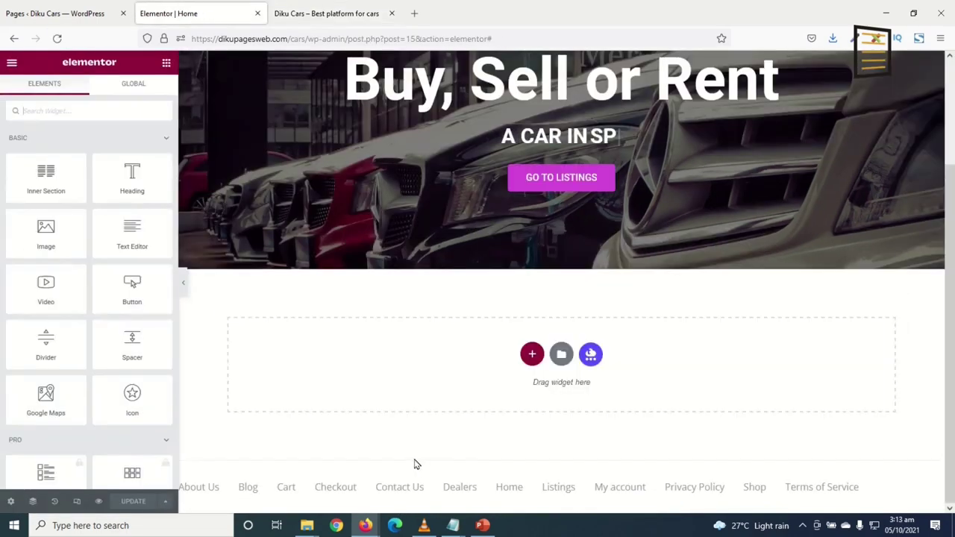
{"action": "left_click", "coordinate": [530, 356]}
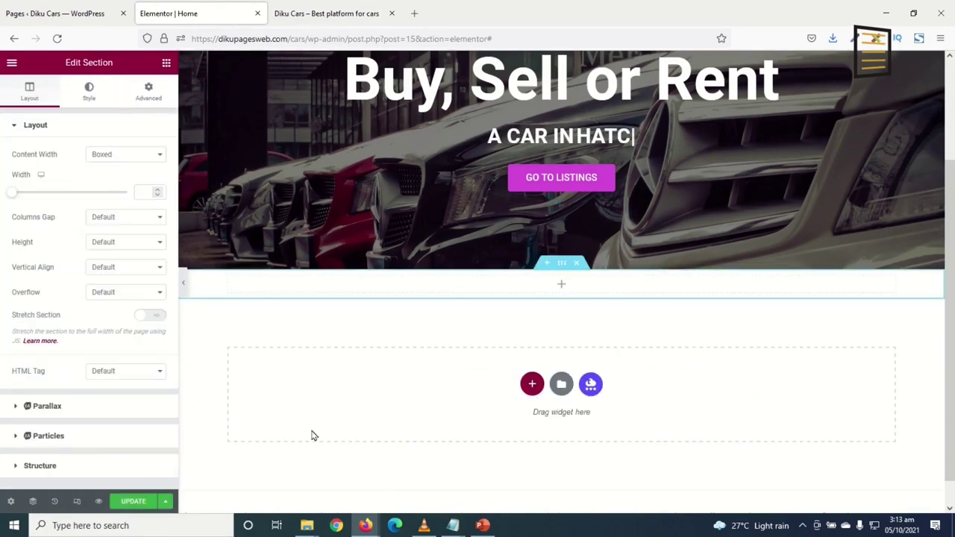
{"action": "left_click", "coordinate": [169, 65]}
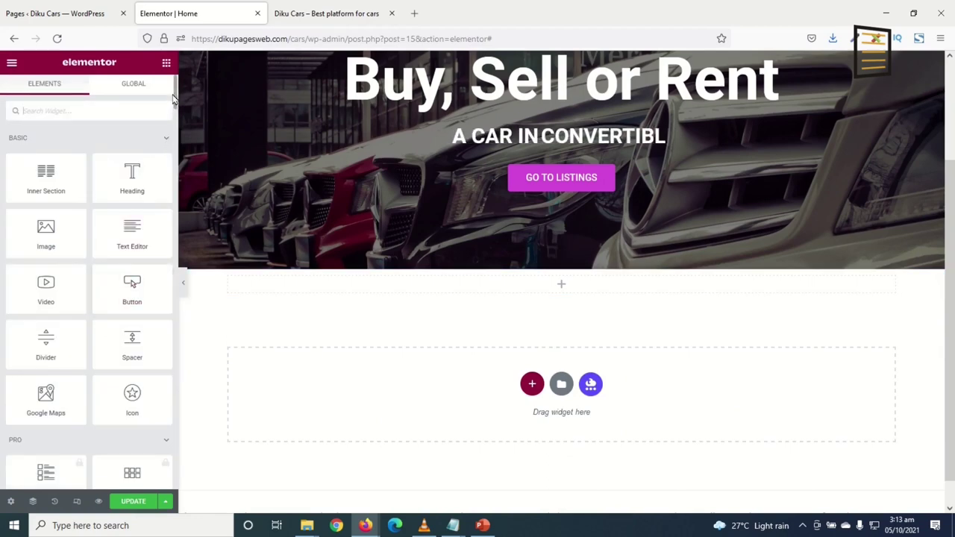
{"action": "left_click_drag", "start_coordinate": [174, 93], "coordinate": [175, 478]}
{"action": "scroll", "coordinate": [86, 271], "scroll_direction": "up", "scroll_amount": 2}
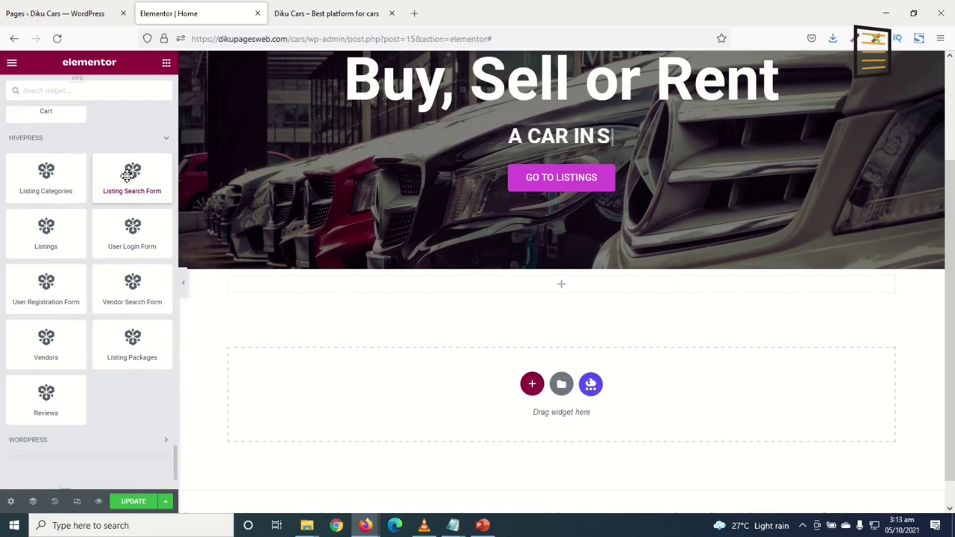
{"action": "left_click_drag", "start_coordinate": [130, 177], "coordinate": [563, 284]}
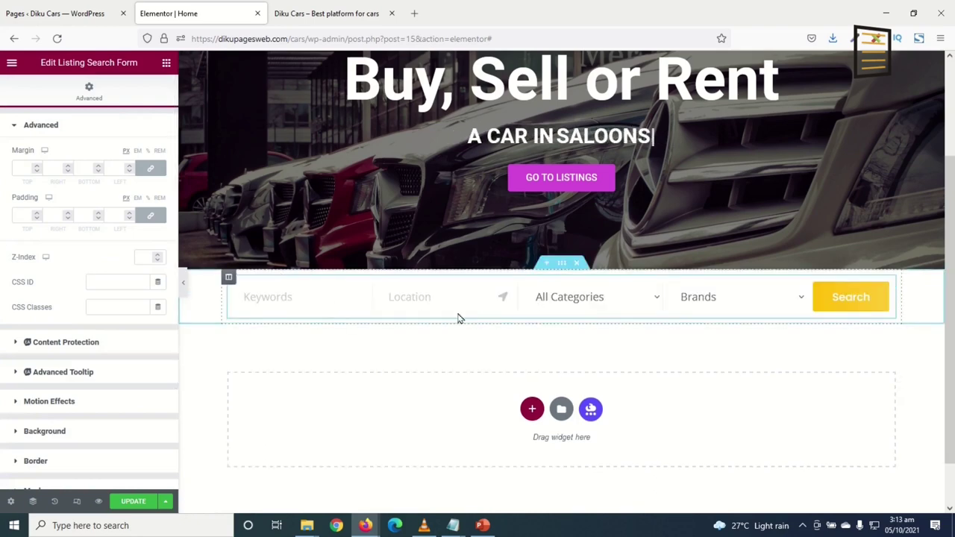
Set the search form section's linked top and bottom margins to -30 under Advanced
{"action": "left_click", "coordinate": [561, 265]}
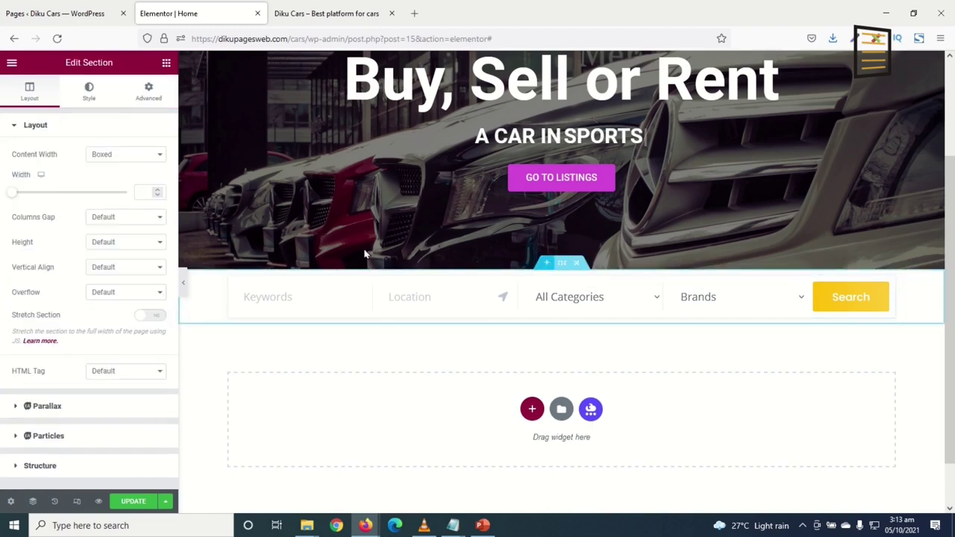
{"action": "left_click", "coordinate": [148, 93]}
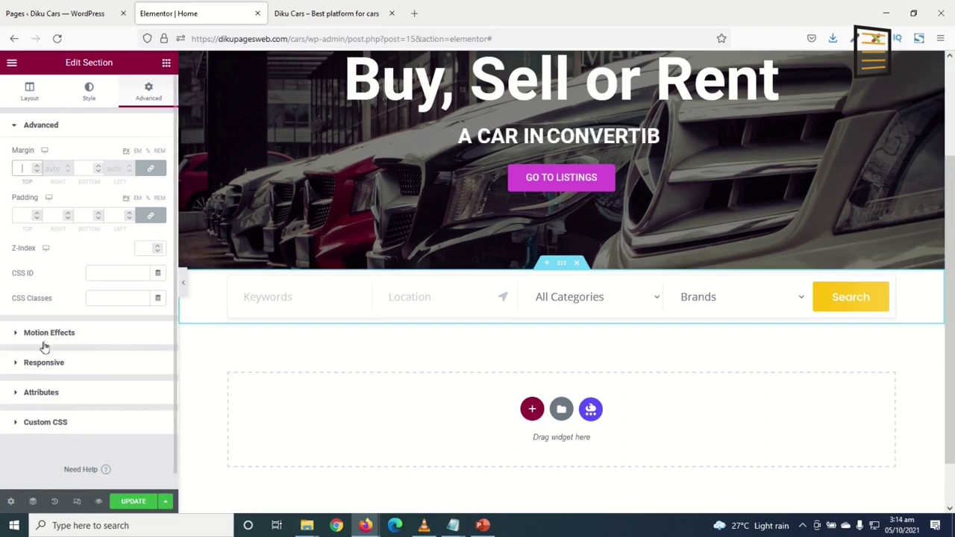
{"action": "type", "text": "30"}
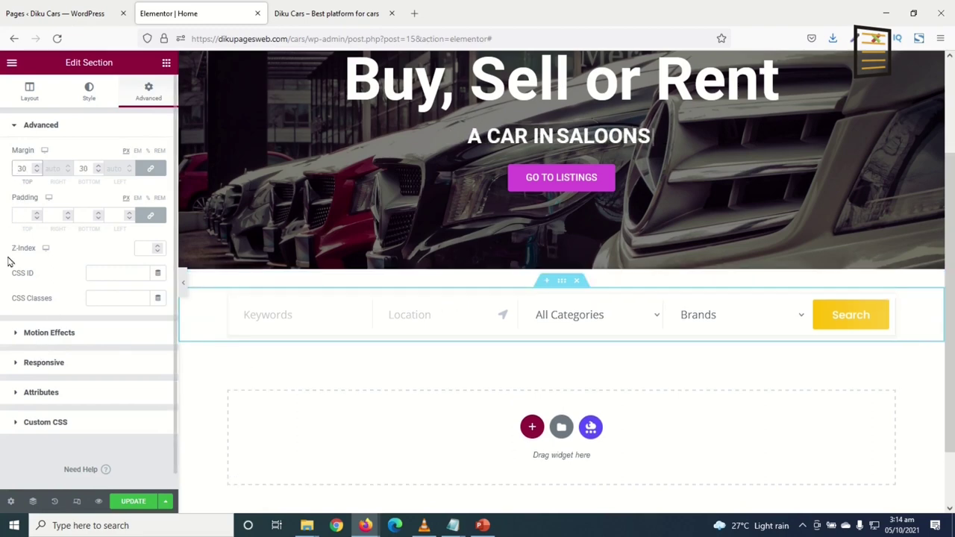
{"action": "type", "text": "-"}
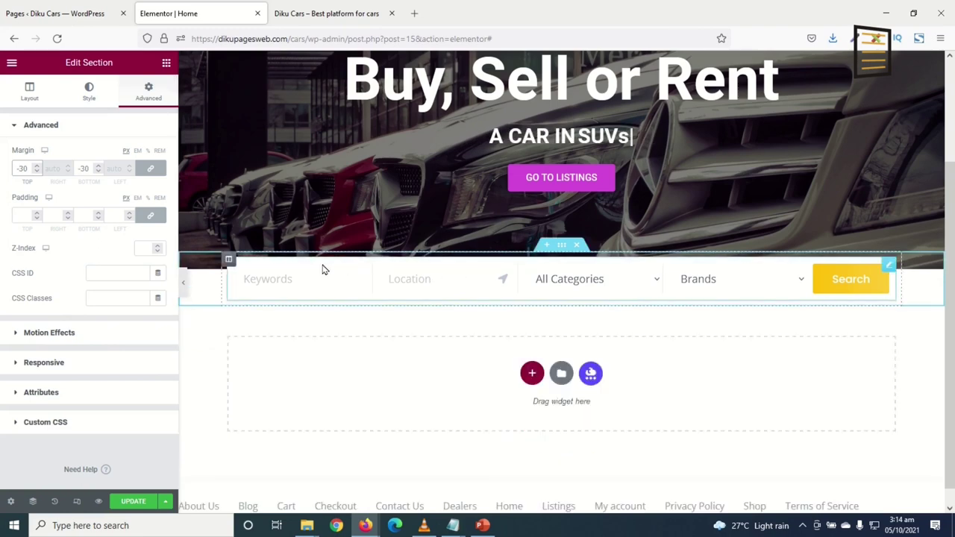
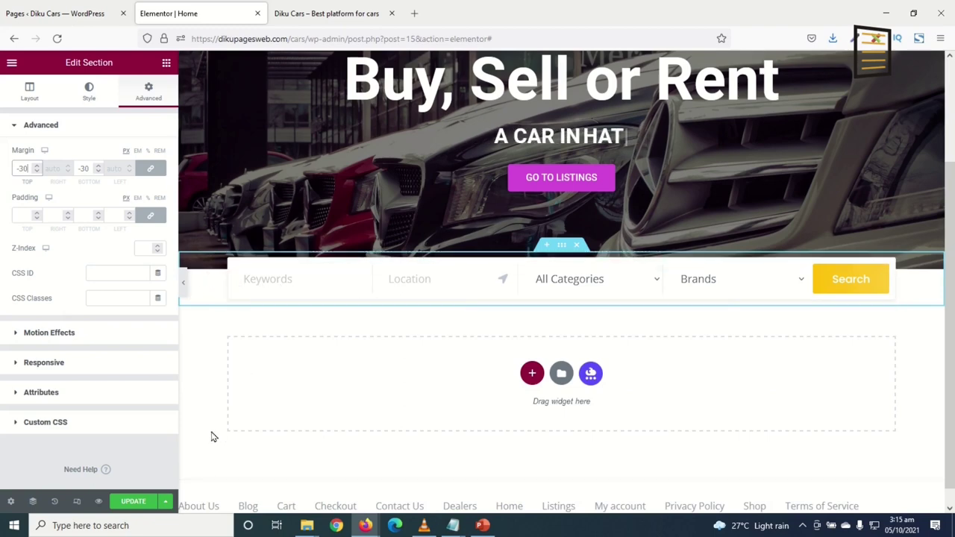
Pull the search bar section up with -47 px margins and add a one-column section beneath it
{"action": "key", "text": "Down"}
{"action": "key", "text": "Down"}
{"action": "key", "text": "Down"}
{"action": "key", "text": "Down"}
{"action": "key", "text": "Down"}
{"action": "key", "text": "Down"}
{"action": "key", "text": "Down"}
{"action": "key", "text": "Down"}
{"action": "key", "text": "Down"}
{"action": "key", "text": "Down"}
{"action": "key", "text": "Down"}
{"action": "key", "text": "Down"}
{"action": "key", "text": "Down"}
{"action": "key", "text": "Down"}
{"action": "key", "text": "Down"}
{"action": "key", "text": "Down"}
{"action": "key", "text": "Down"}
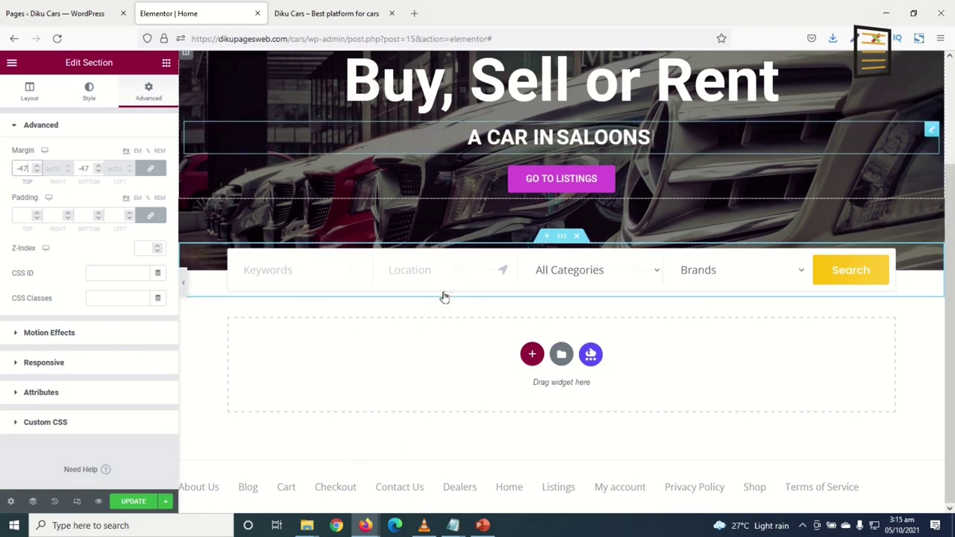
{"action": "left_click", "coordinate": [532, 354]}
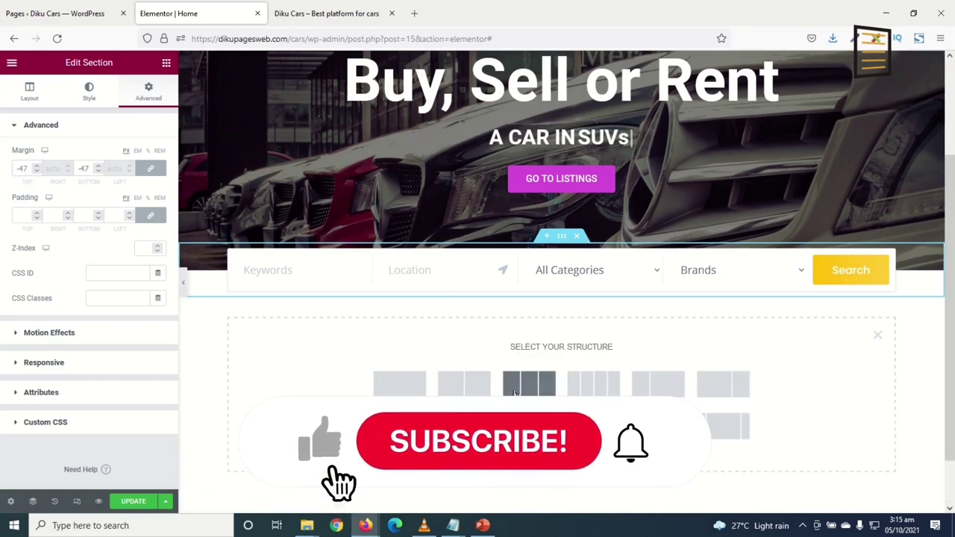
{"action": "left_click", "coordinate": [407, 393]}
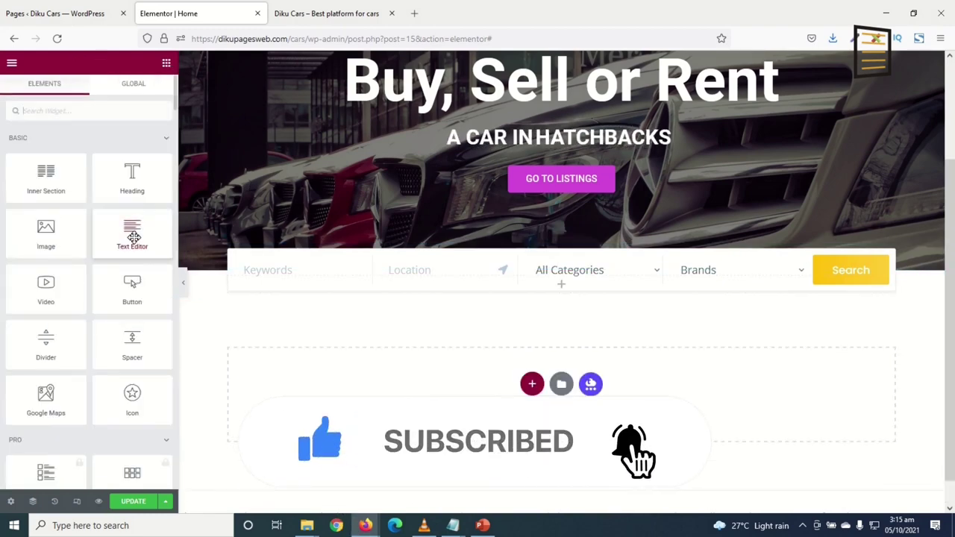
{"action": "left_click_drag", "start_coordinate": [174, 104], "coordinate": [172, 493]}
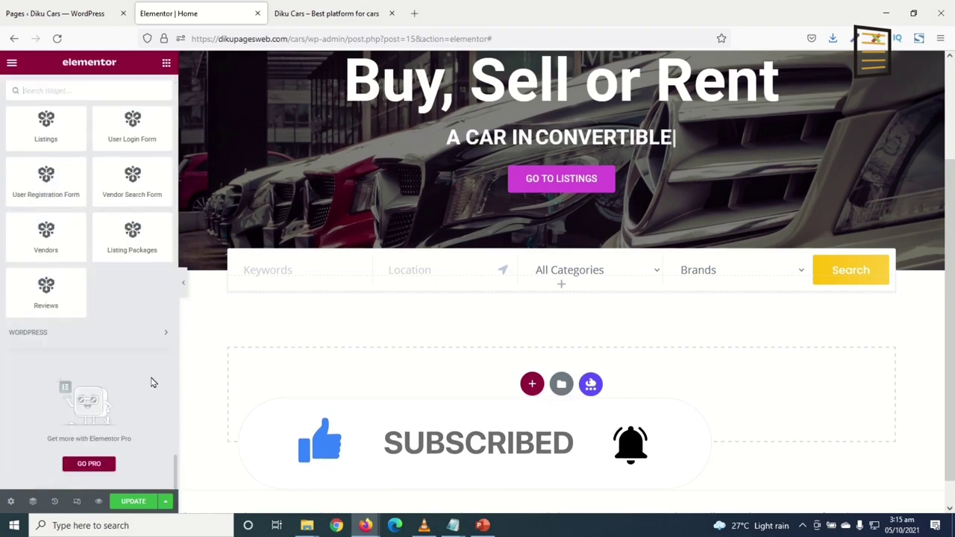
{"action": "scroll", "coordinate": [86, 224], "scroll_direction": "up", "scroll_amount": 1}
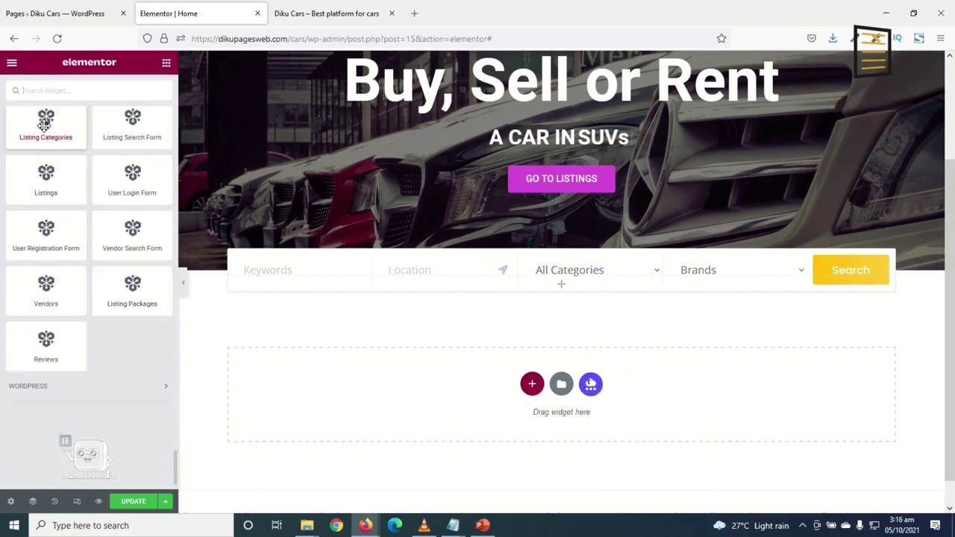
{"action": "scroll", "coordinate": [38, 138], "scroll_direction": "up", "scroll_amount": 1}
Add a Listing Categories widget showing 4 categories in 4 columns, ordered by Item Count
{"action": "left_click_drag", "start_coordinate": [48, 183], "coordinate": [490, 277]}
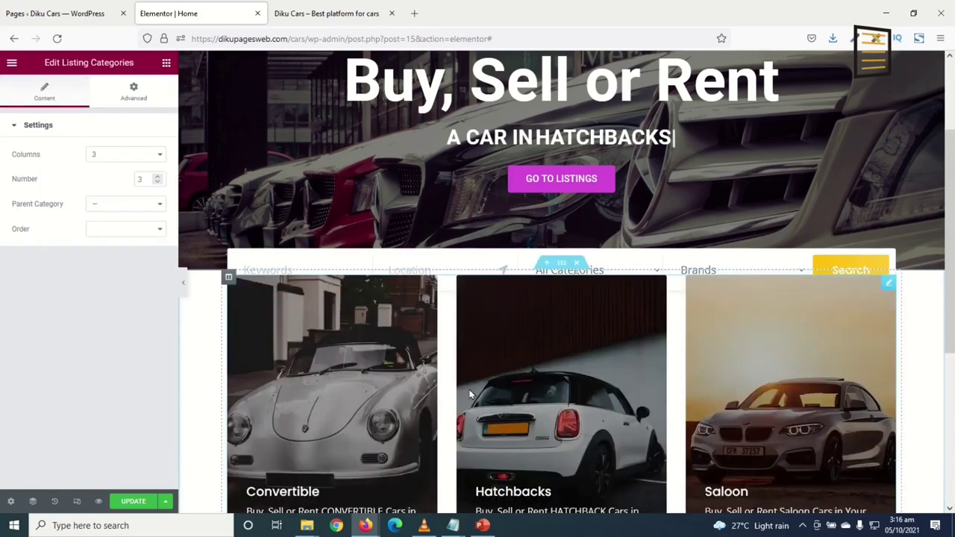
{"action": "scroll", "coordinate": [635, 396], "scroll_direction": "down", "scroll_amount": 3}
{"action": "scroll", "coordinate": [474, 342], "scroll_direction": "up", "scroll_amount": 2}
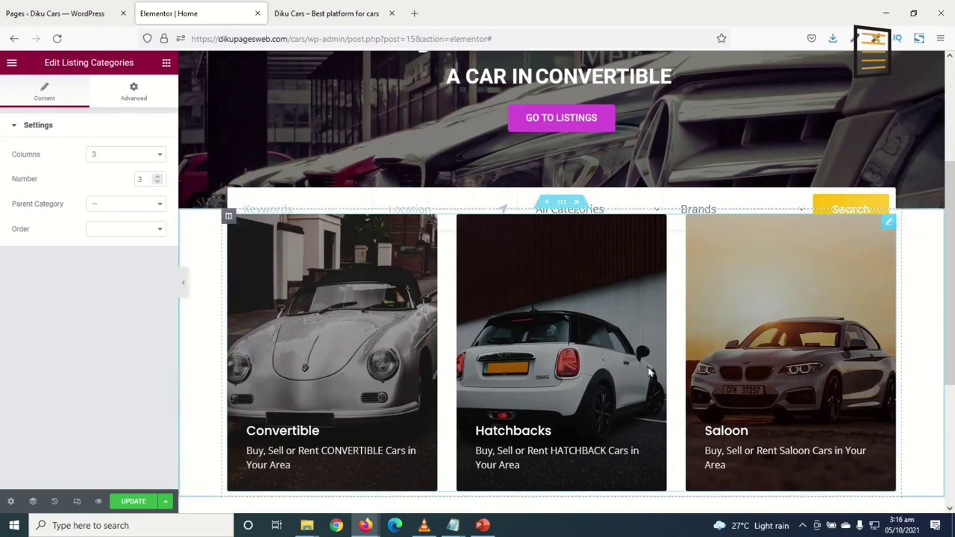
{"action": "left_click", "coordinate": [117, 157]}
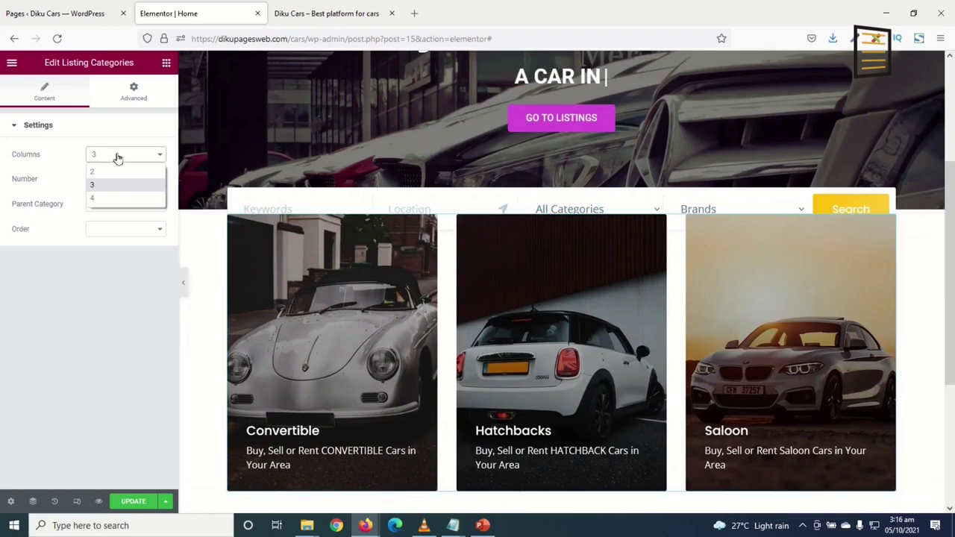
{"action": "left_click", "coordinate": [112, 198]}
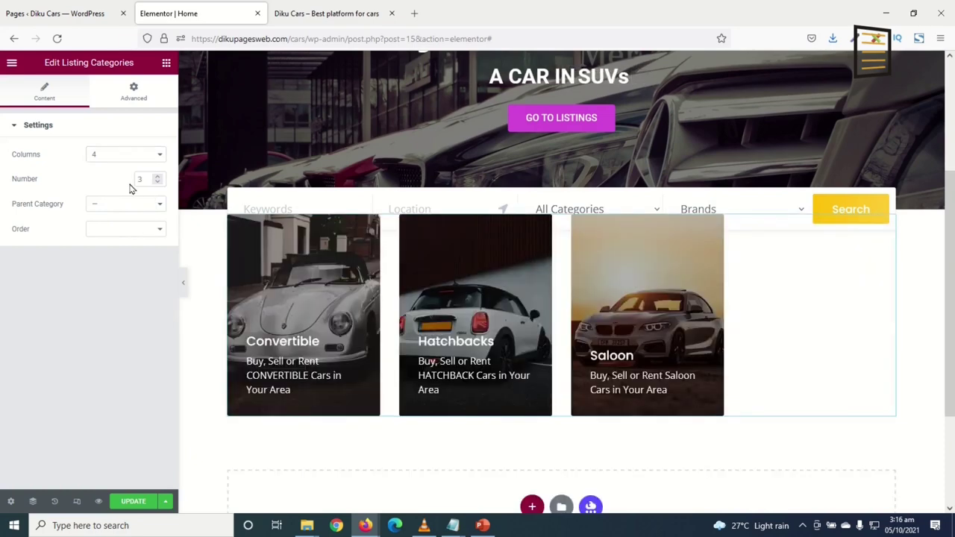
{"action": "left_click", "coordinate": [159, 177]}
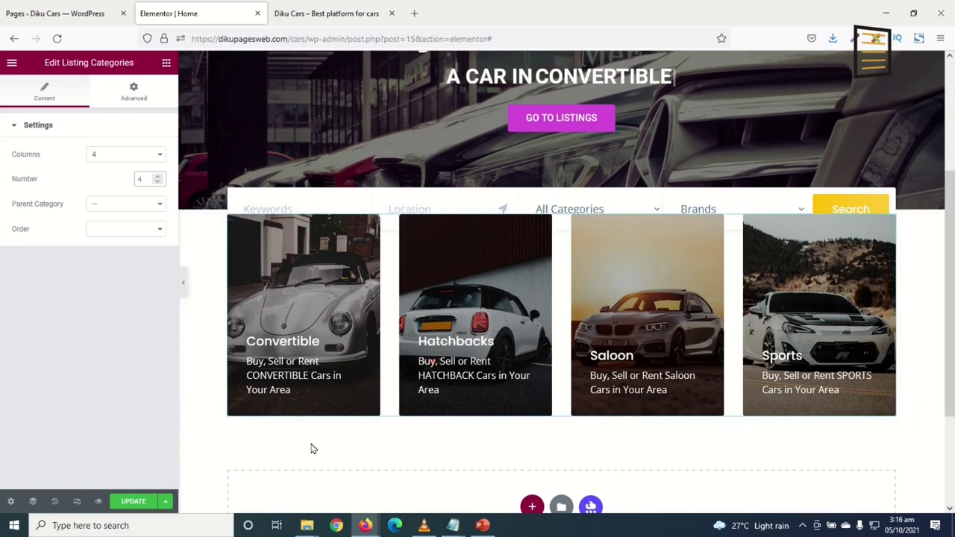
{"action": "left_click", "coordinate": [133, 231]}
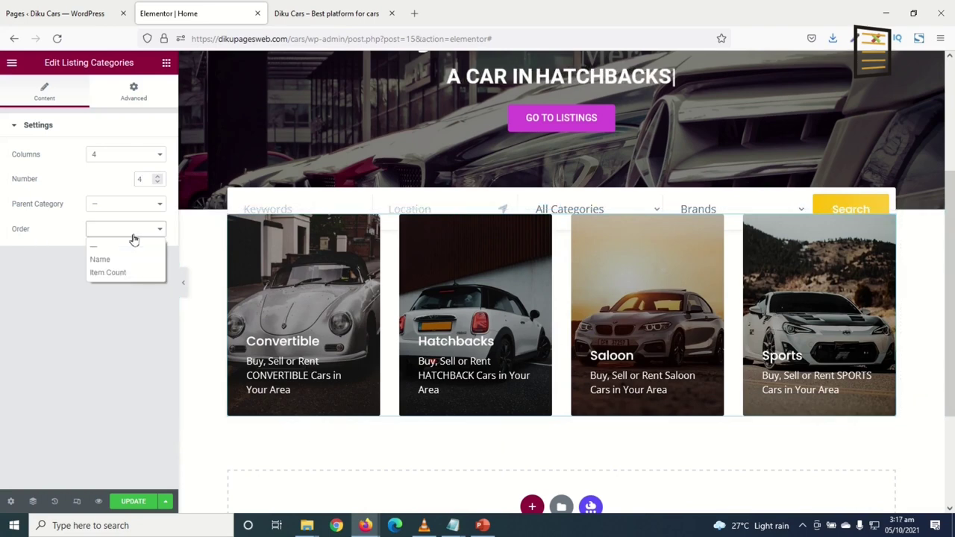
{"action": "left_click", "coordinate": [101, 260]}
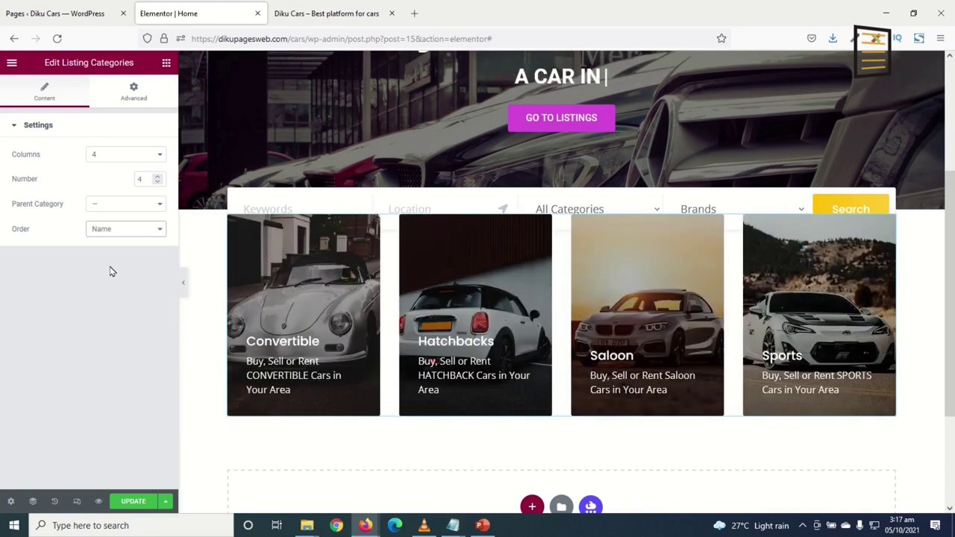
{"action": "left_click", "coordinate": [111, 233]}
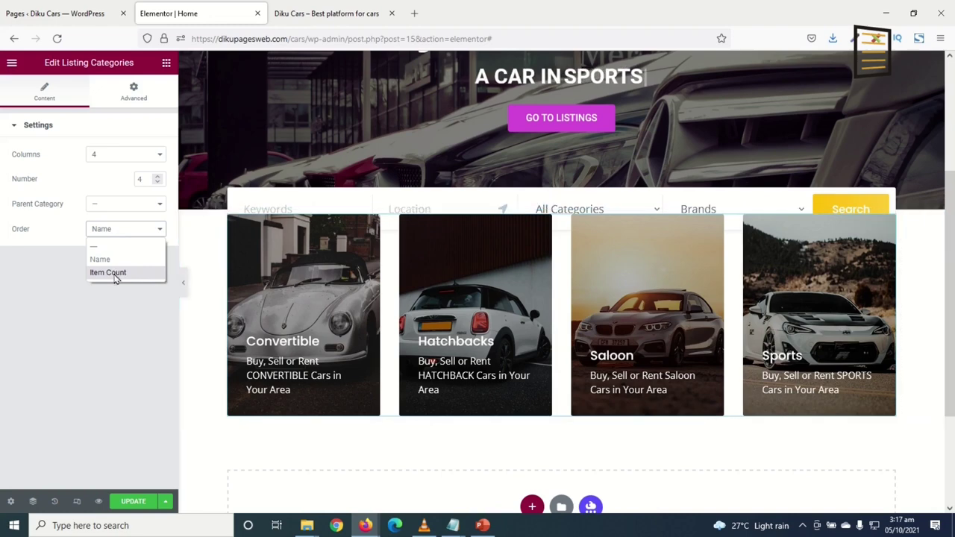
{"action": "left_click", "coordinate": [108, 273]}
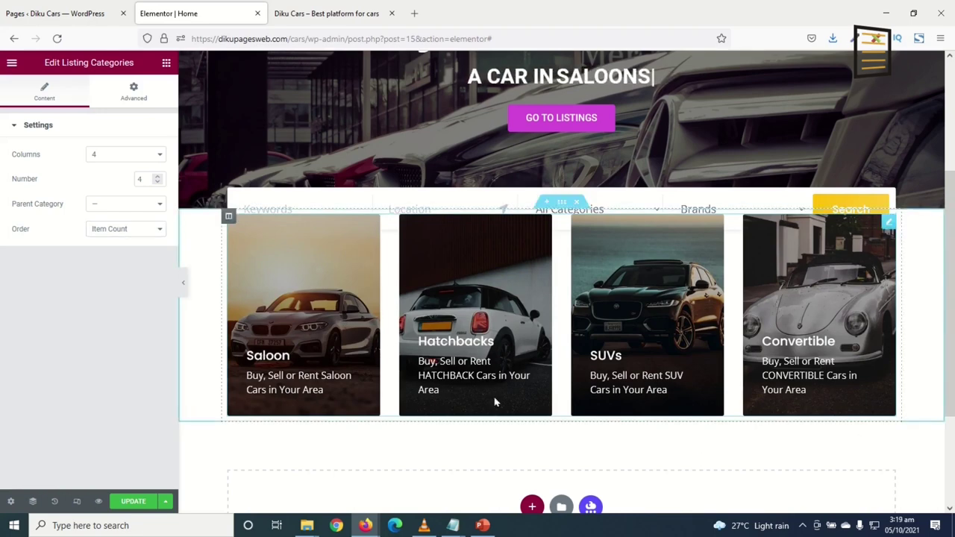
Unlink the categories section's margin values and set its top margin to 80 px
{"action": "left_click", "coordinate": [562, 206]}
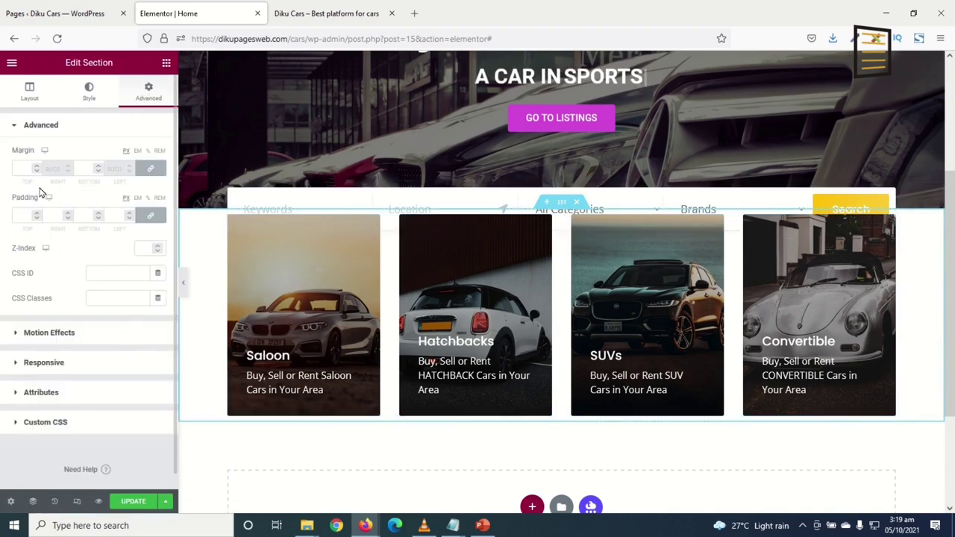
{"action": "left_click", "coordinate": [150, 168]}
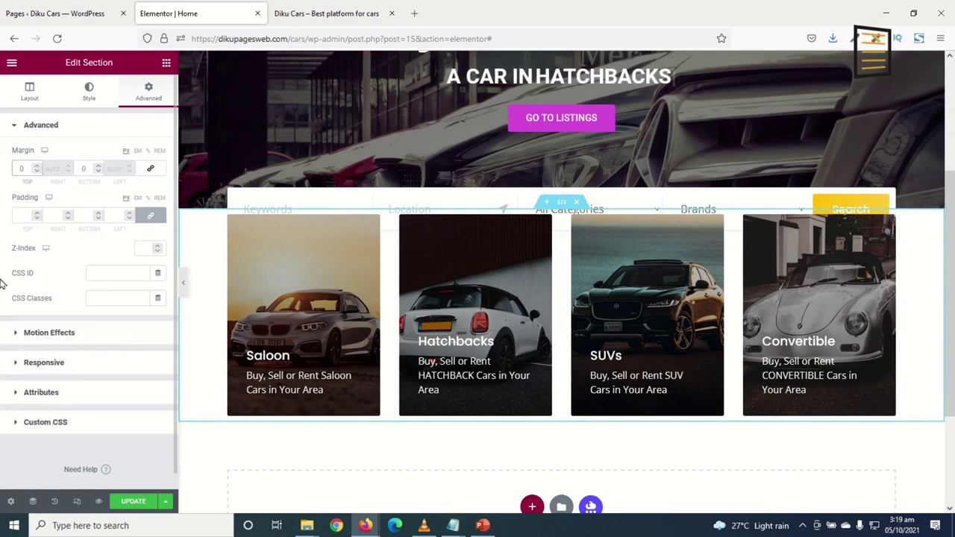
{"action": "type", "text": "500"}
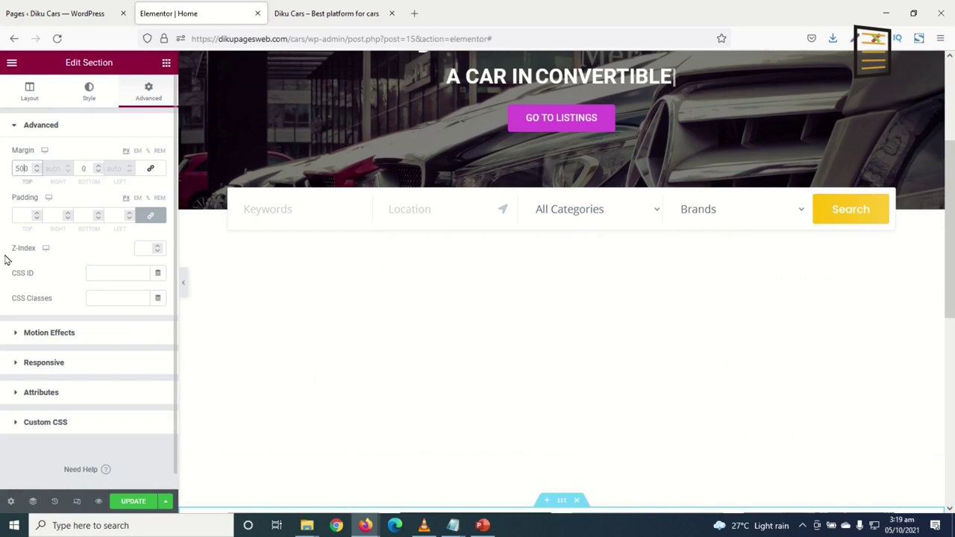
{"action": "key", "text": "BackSpace"}
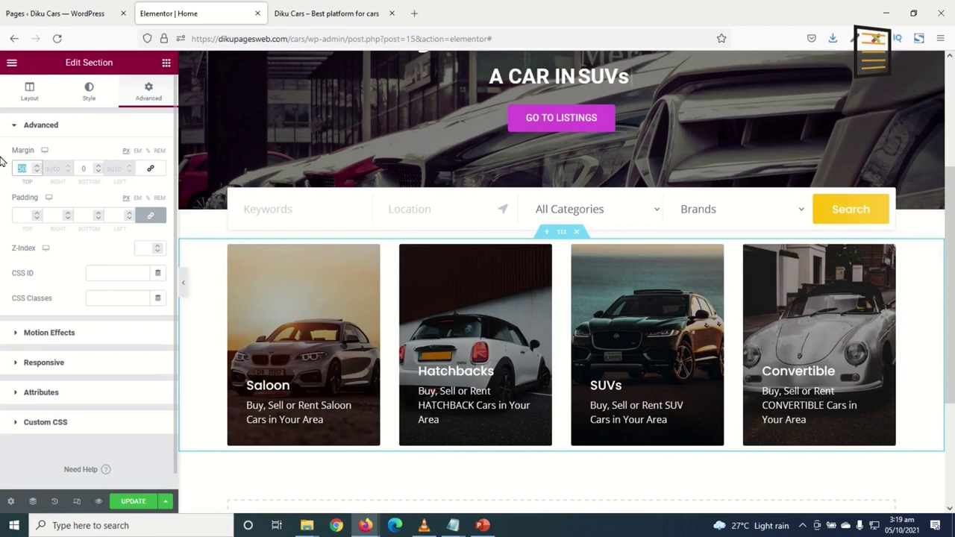
{"action": "type", "text": "80"}
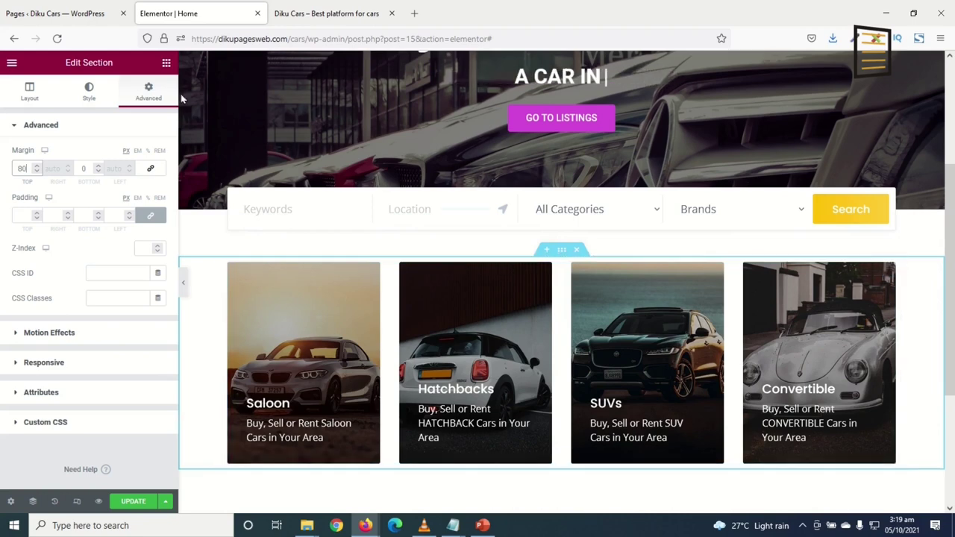
Add a centred heading reading 'Featured Categories' above the category cards
{"action": "left_click", "coordinate": [166, 63]}
{"action": "left_click_drag", "start_coordinate": [132, 179], "coordinate": [302, 278]}
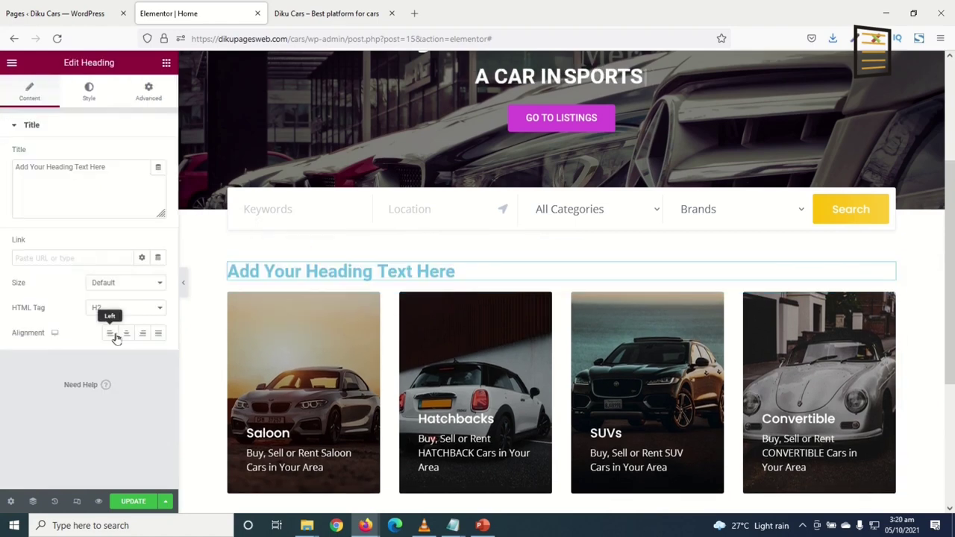
{"action": "left_click", "coordinate": [124, 336]}
{"action": "left_click_drag", "start_coordinate": [107, 167], "coordinate": [3, 163]}
{"action": "type", "text": "fEA"}
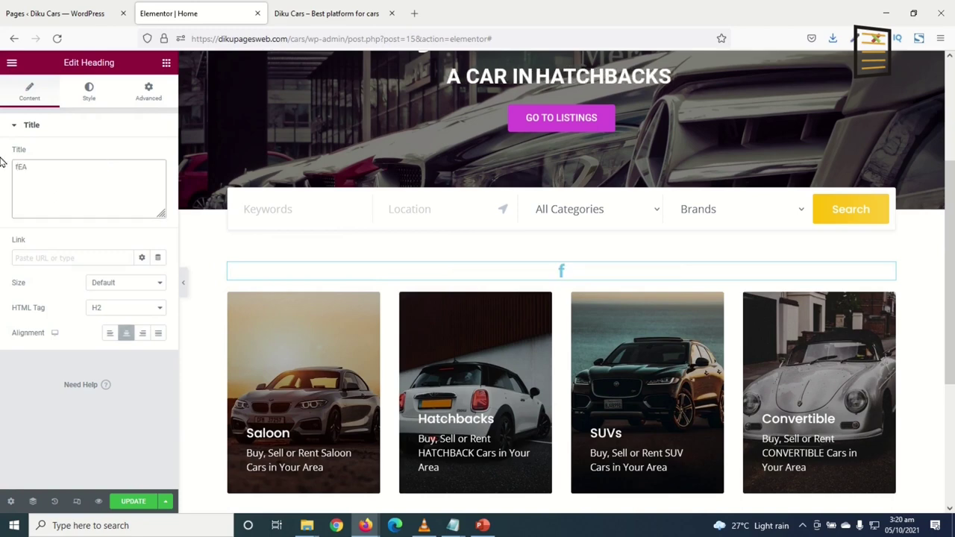
{"action": "key", "text": "BackSpace"}
{"action": "key", "text": "BackSpace"}
{"action": "key", "text": "BackSpace"}
{"action": "type", "text": "Feat"}
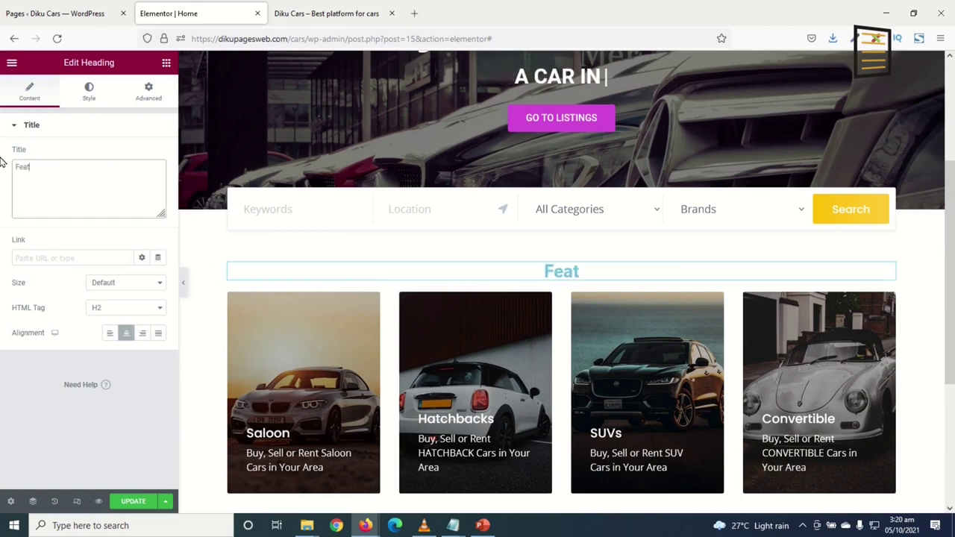
{"action": "type", "text": "ured Cat"}
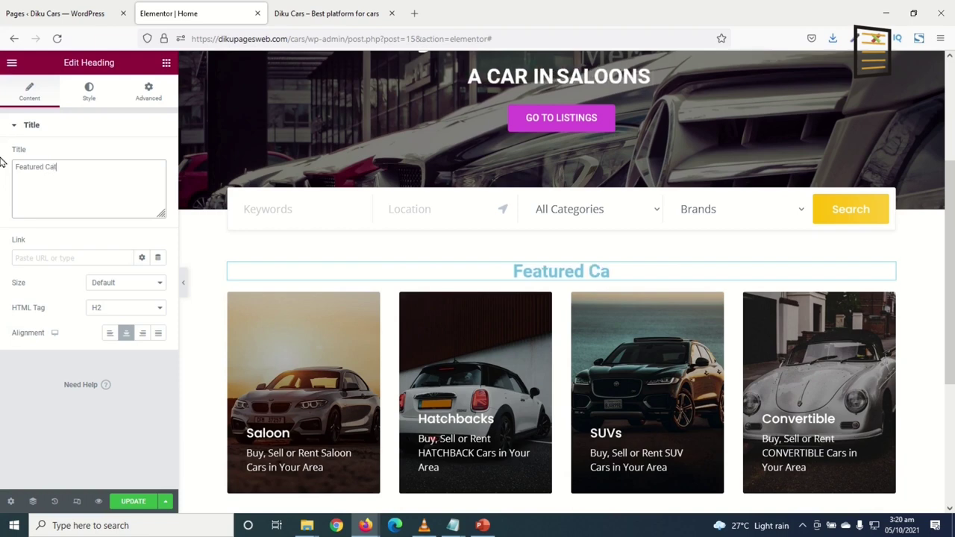
{"action": "type", "text": "egories"}
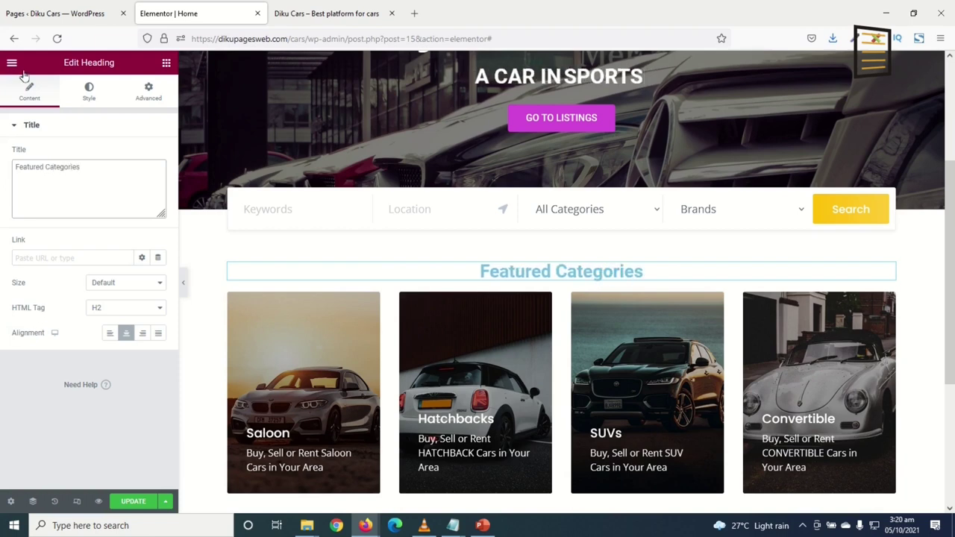
Set the heading's text colour to #000000
{"action": "left_click", "coordinate": [96, 99]}
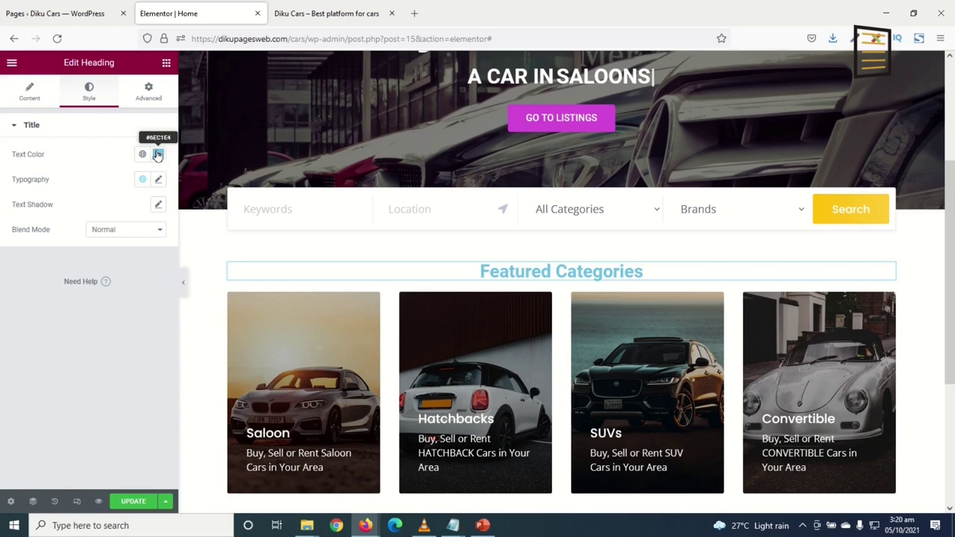
{"action": "left_click", "coordinate": [159, 154]}
{"action": "double_click", "coordinate": [41, 336]}
{"action": "type", "text": "#000000"}
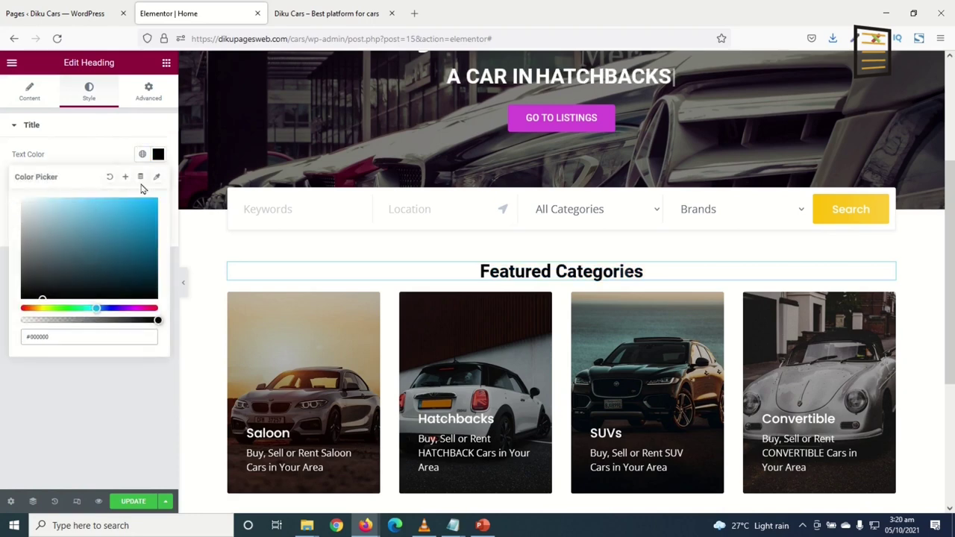
{"action": "left_click", "coordinate": [159, 155]}
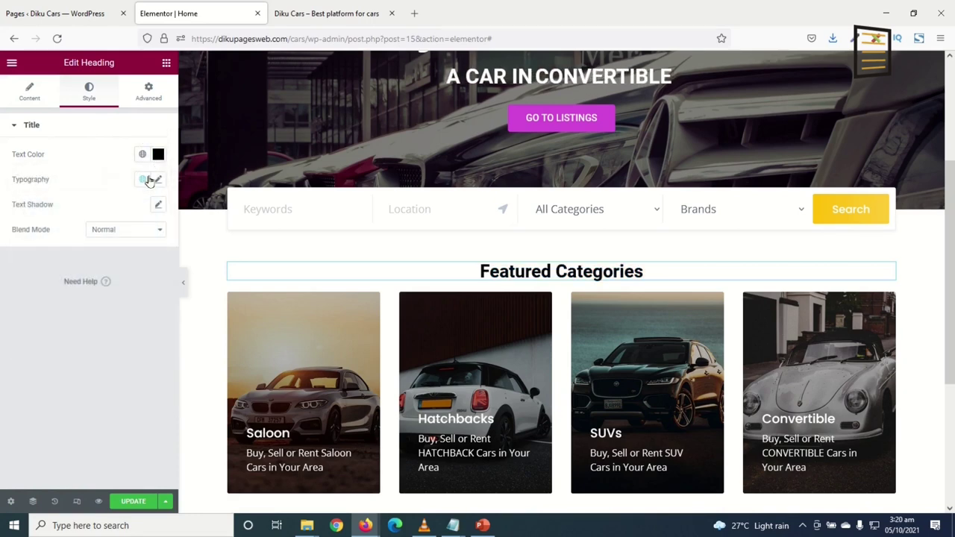
Give the heading 40 px uppercase typography with 1.2 letter spacing and save with Update
{"action": "left_click", "coordinate": [158, 180]}
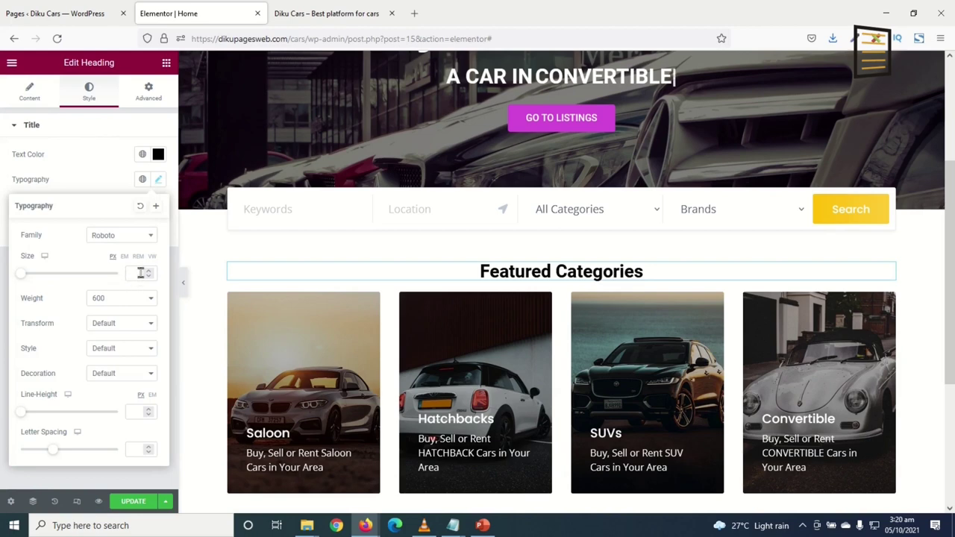
{"action": "left_click_drag", "start_coordinate": [23, 277], "coordinate": [43, 275]}
{"action": "double_click", "coordinate": [135, 274]}
{"action": "type", "text": "40"}
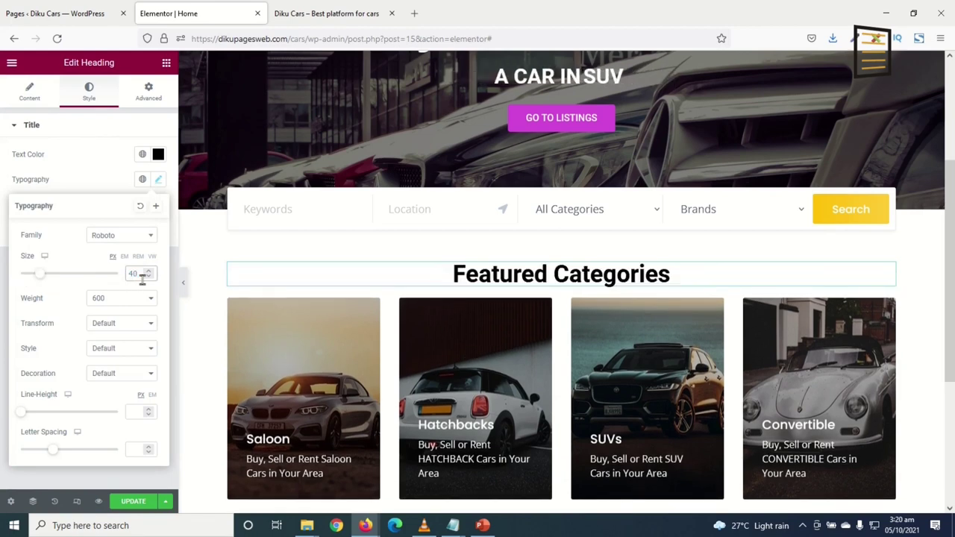
{"action": "left_click", "coordinate": [157, 180]}
{"action": "left_click", "coordinate": [157, 183]}
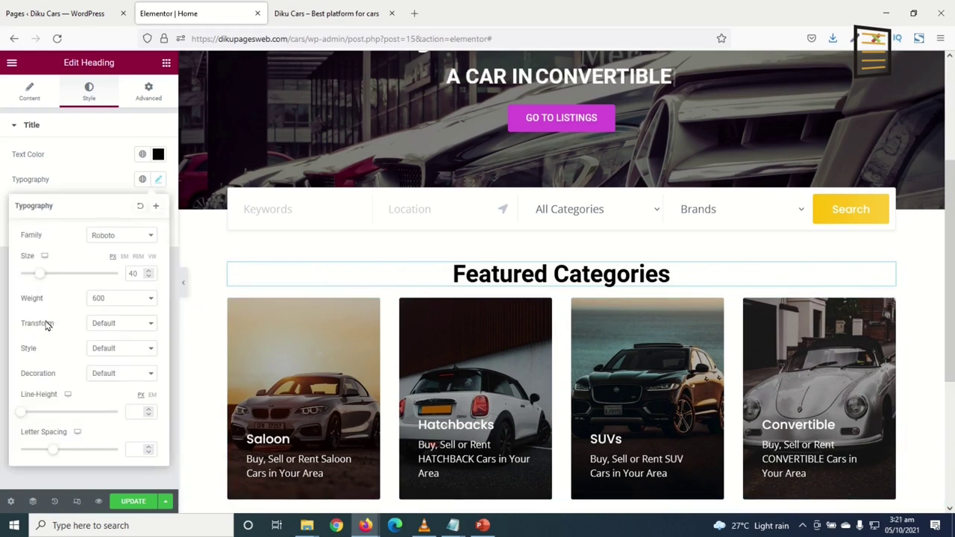
{"action": "left_click", "coordinate": [116, 327]}
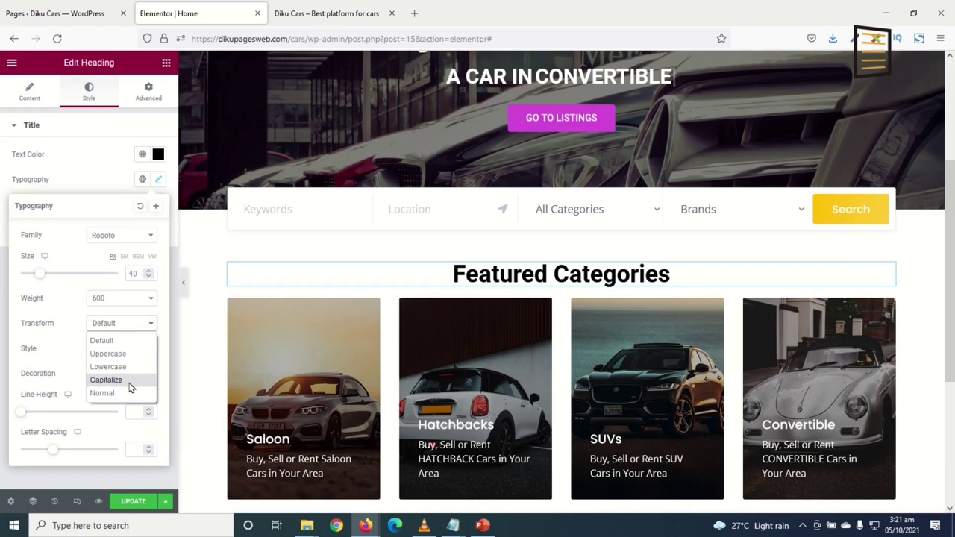
{"action": "left_click", "coordinate": [119, 355]}
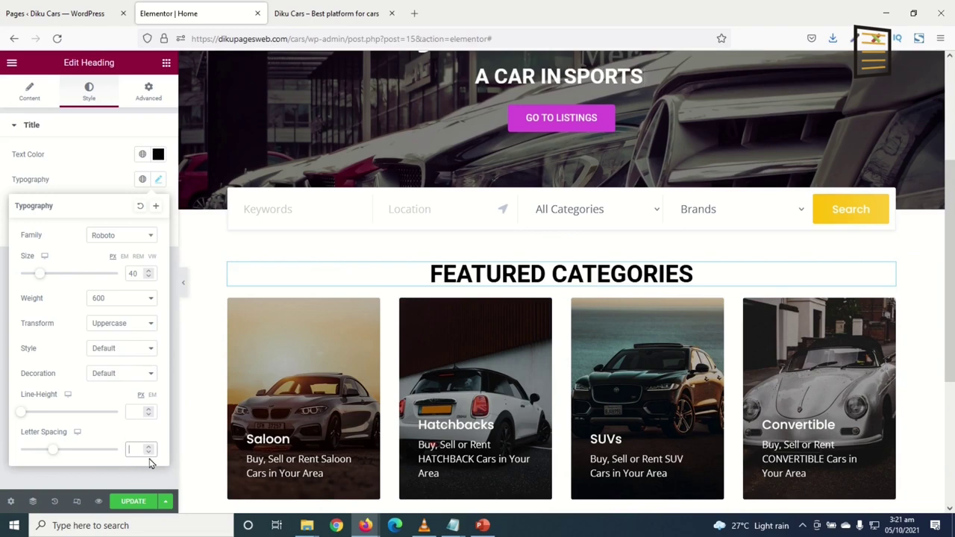
{"action": "type", "text": "1"}
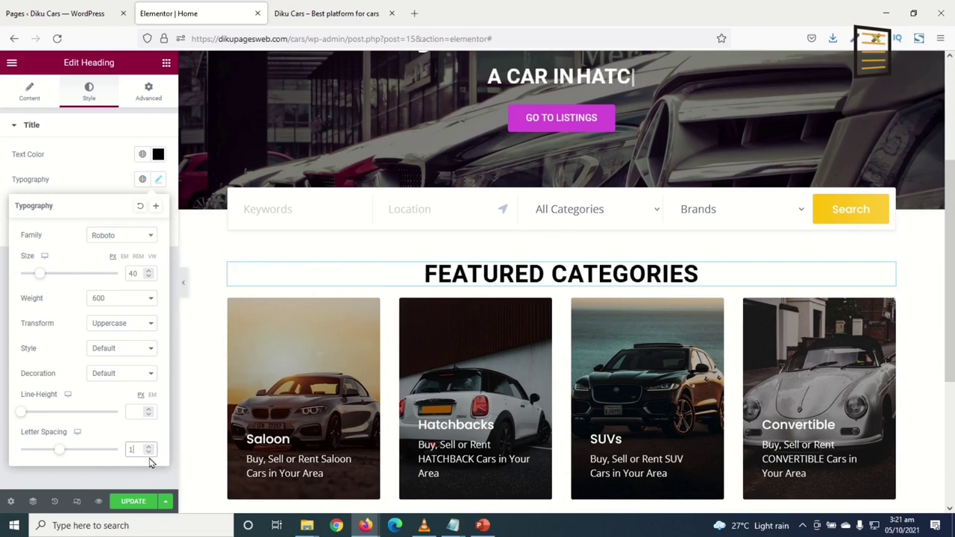
{"action": "type", "text": ".2"}
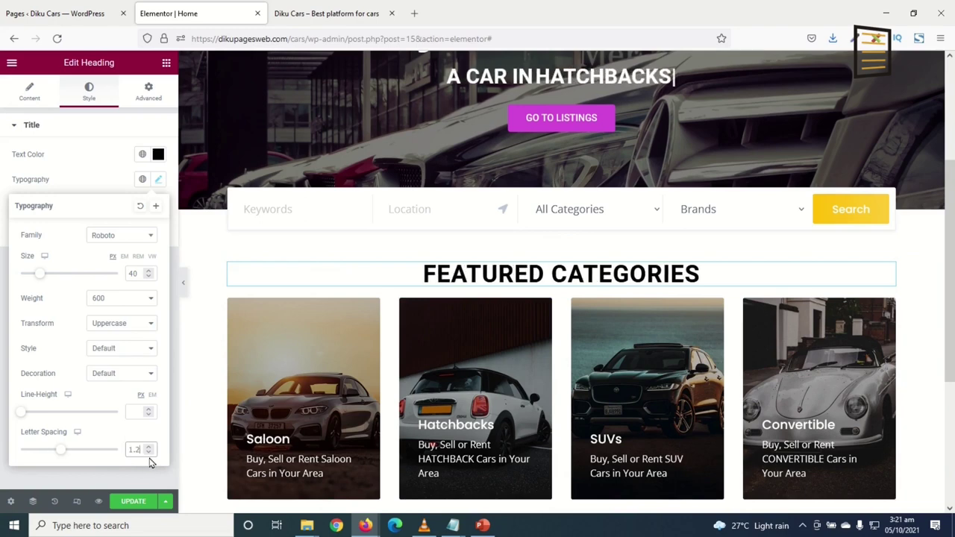
{"action": "left_click", "coordinate": [133, 502]}
Unlink the Featured Categories section's padding and set its bottom padding to 50 px
{"action": "scroll", "coordinate": [528, 216], "scroll_direction": "down", "scroll_amount": 2}
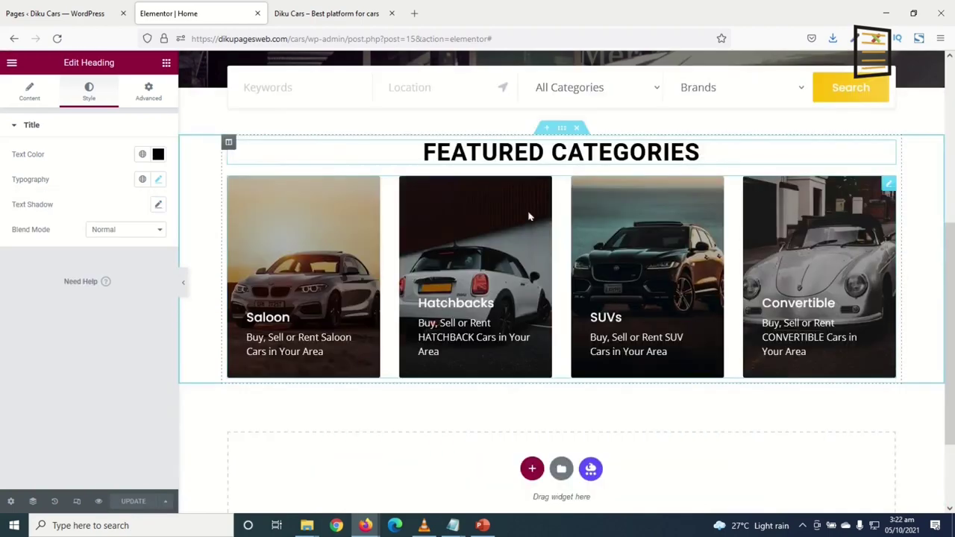
{"action": "scroll", "coordinate": [561, 128], "scroll_direction": "up", "scroll_amount": 3}
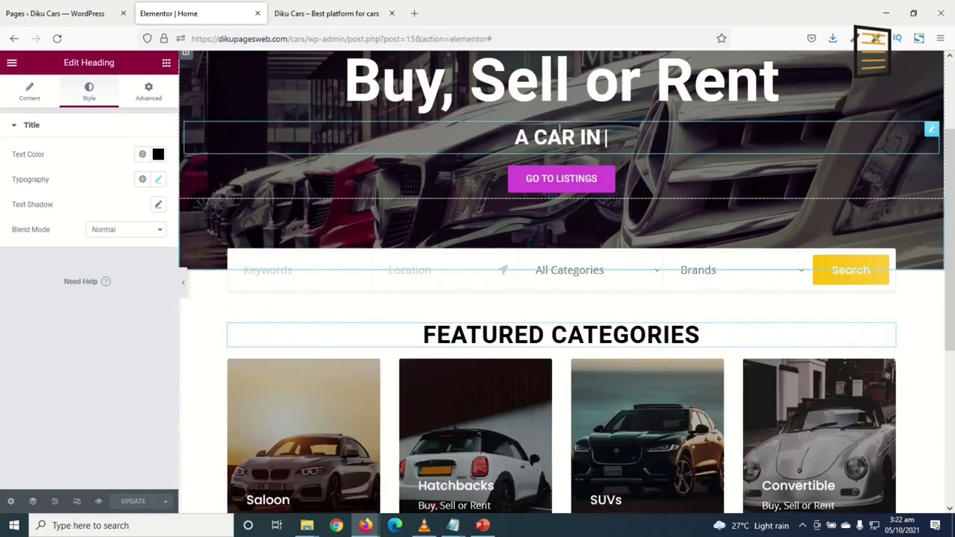
{"action": "left_click", "coordinate": [562, 310]}
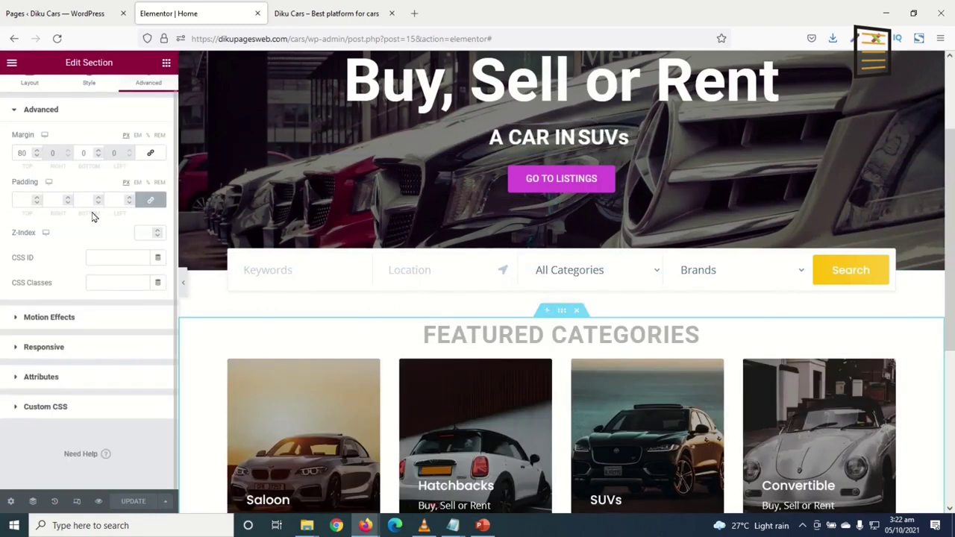
{"action": "left_click", "coordinate": [142, 201]}
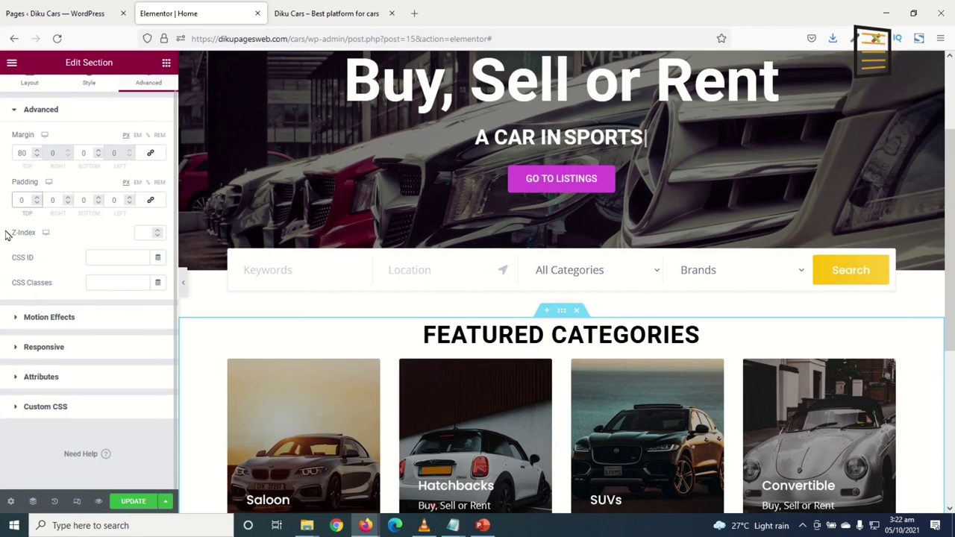
{"action": "type", "text": "500"}
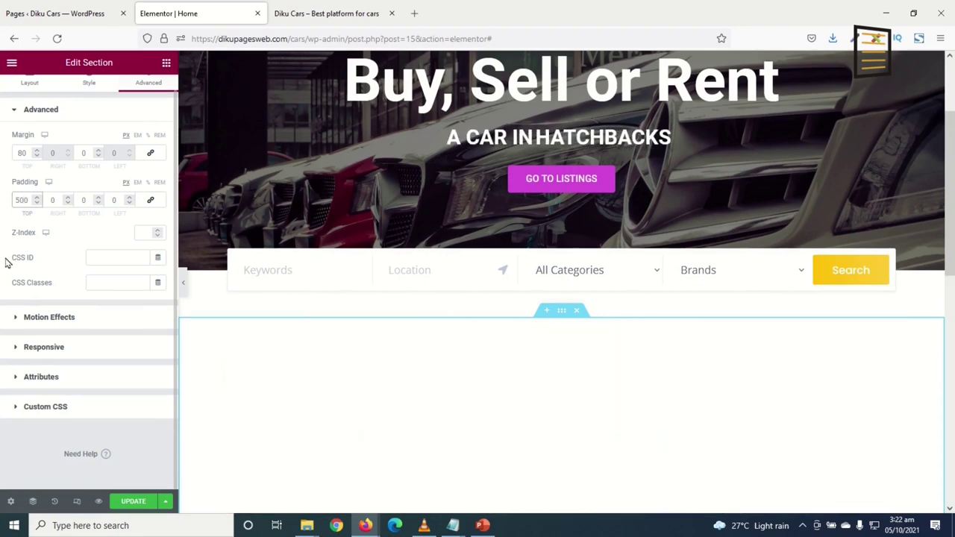
{"action": "key", "text": "BackSpace"}
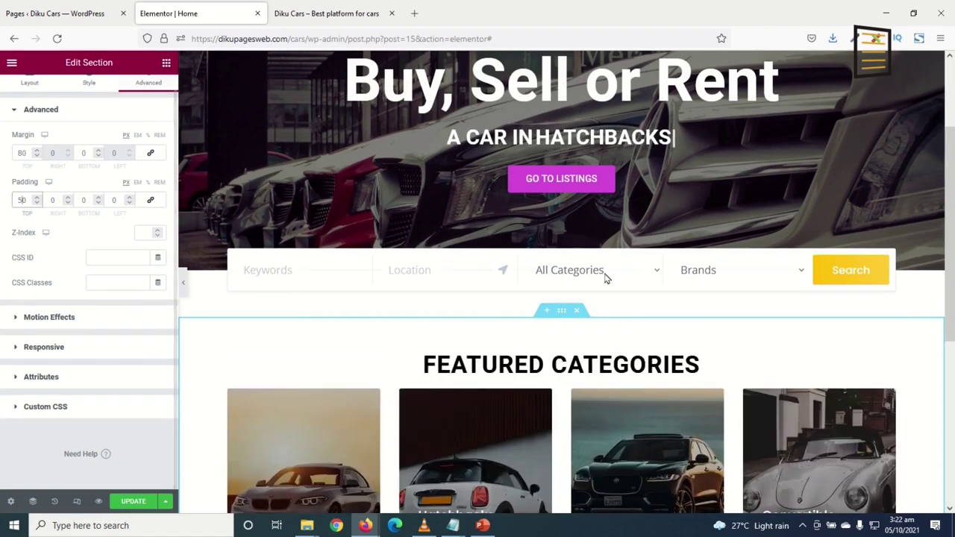
{"action": "scroll", "coordinate": [367, 415], "scroll_direction": "down", "scroll_amount": 1}
{"action": "left_click", "coordinate": [83, 200]}
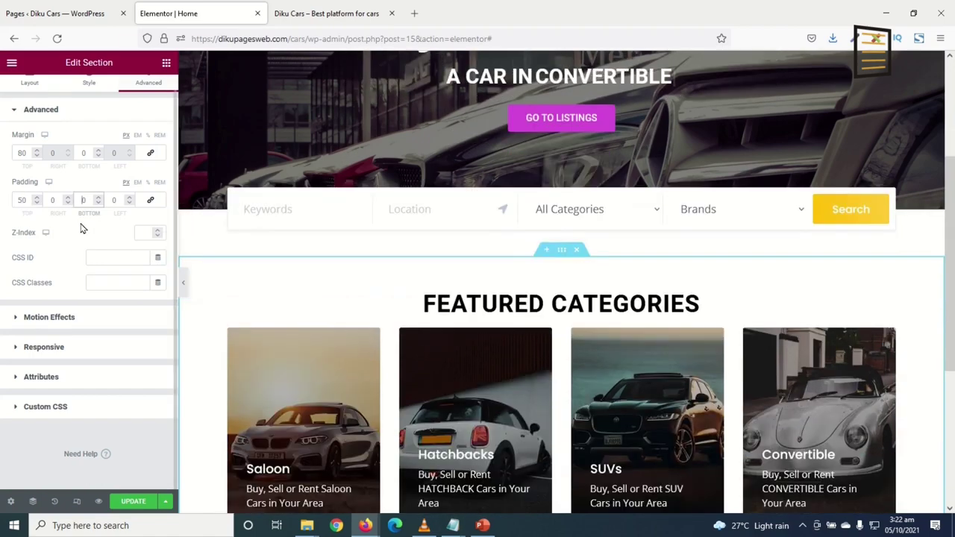
{"action": "type", "text": "5"}
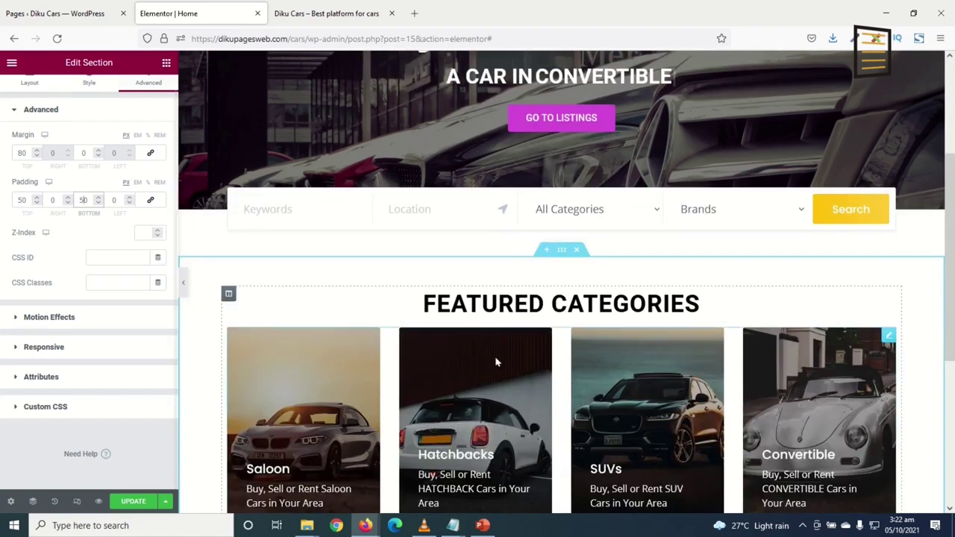
Set the Featured Categories section's top padding to 25 px
{"action": "scroll", "coordinate": [553, 386], "scroll_direction": "down", "scroll_amount": 5}
{"action": "scroll", "coordinate": [561, 391], "scroll_direction": "up", "scroll_amount": 5}
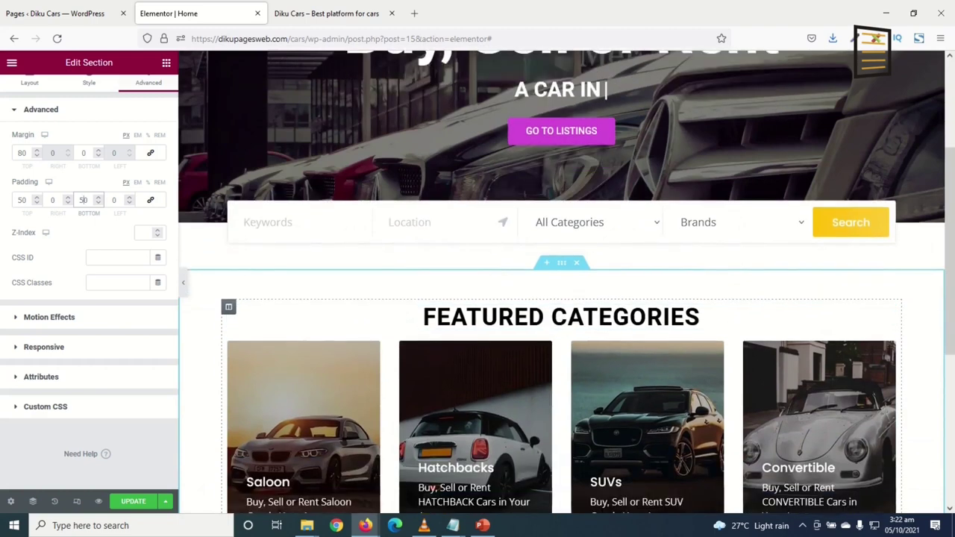
{"action": "left_click", "coordinate": [25, 200]}
{"action": "type", "text": "25"}
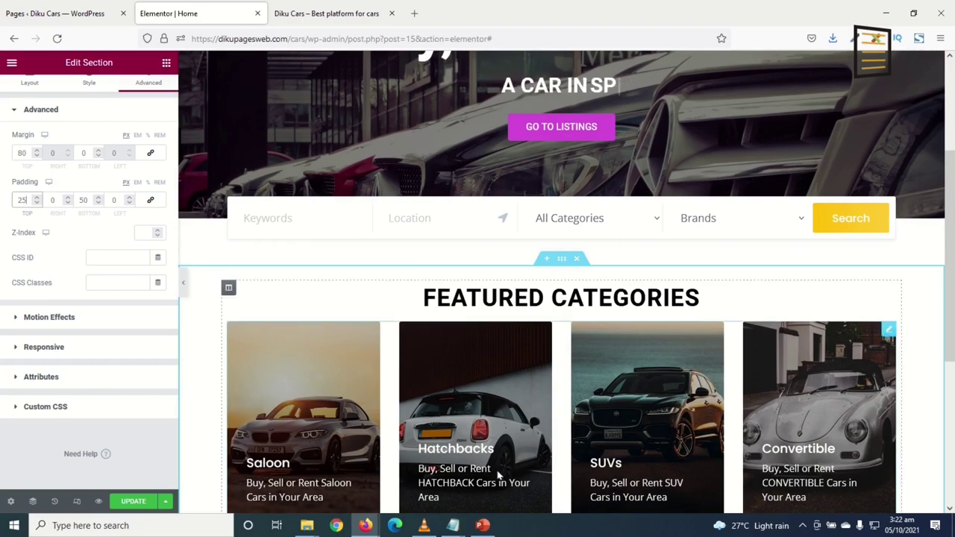
{"action": "scroll", "coordinate": [635, 465], "scroll_direction": "down", "scroll_amount": 3}
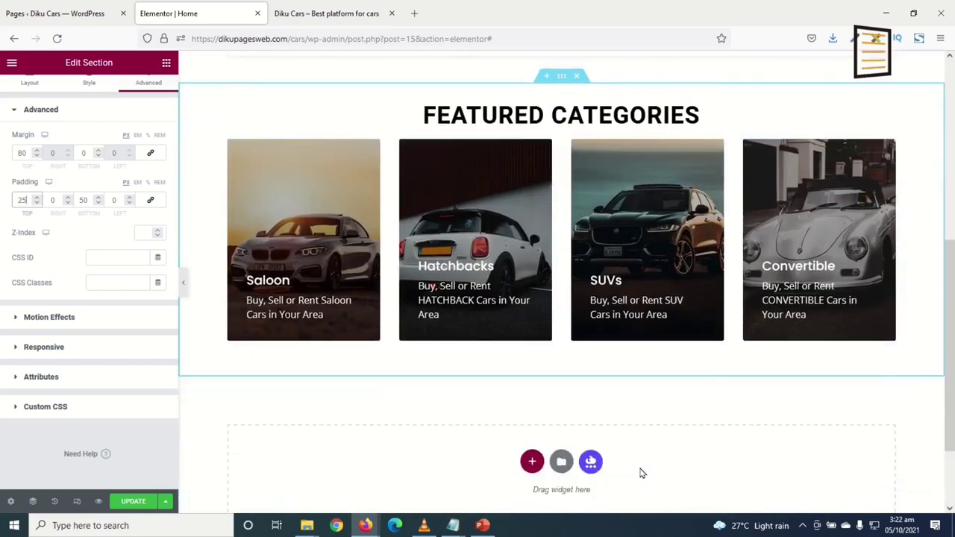
{"action": "scroll", "coordinate": [639, 474], "scroll_direction": "up", "scroll_amount": 3}
{"action": "scroll", "coordinate": [641, 472], "scroll_direction": "down", "scroll_amount": 3}
{"action": "scroll", "coordinate": [540, 475], "scroll_direction": "up", "scroll_amount": 1}
{"action": "scroll", "coordinate": [547, 460], "scroll_direction": "down", "scroll_amount": 2}
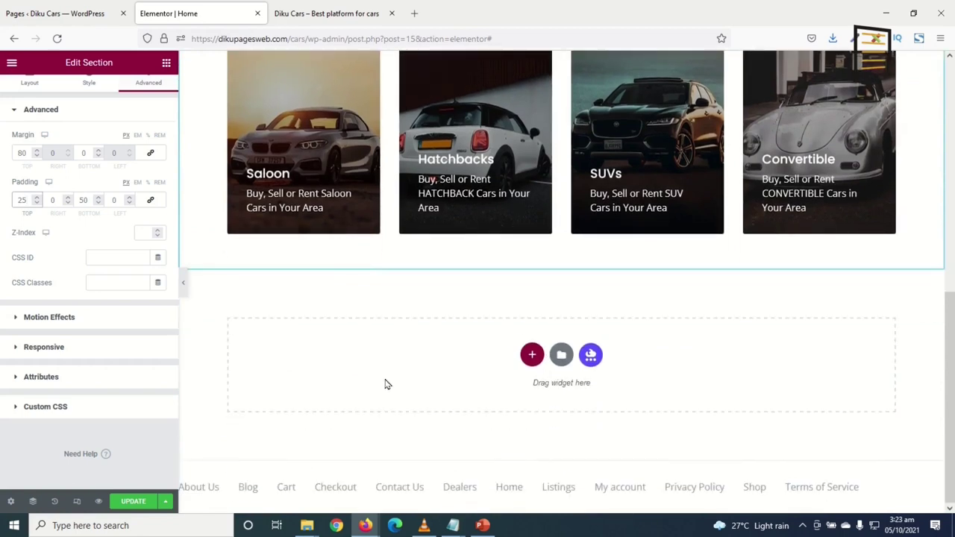
{"action": "scroll", "coordinate": [422, 373], "scroll_direction": "up", "scroll_amount": 1}
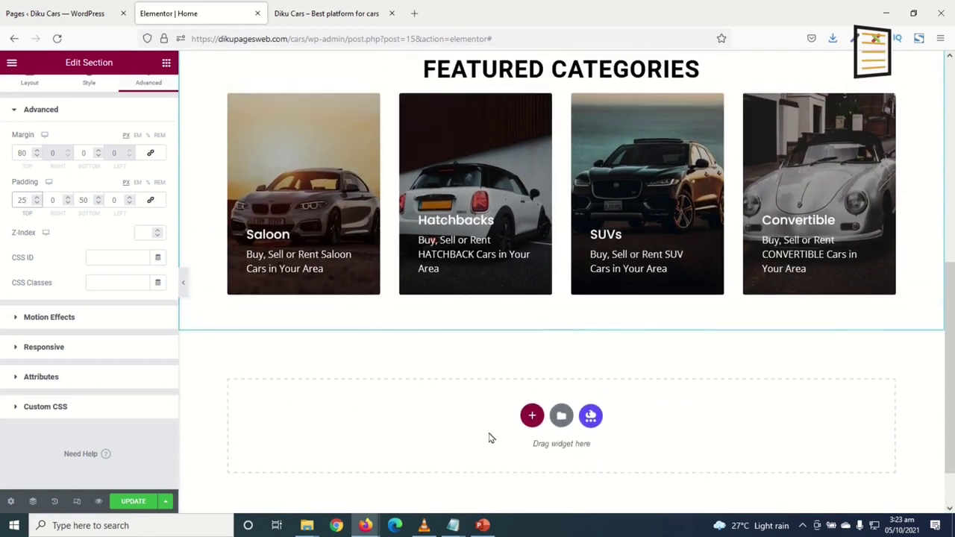
{"action": "scroll", "coordinate": [481, 446], "scroll_direction": "up", "scroll_amount": 2}
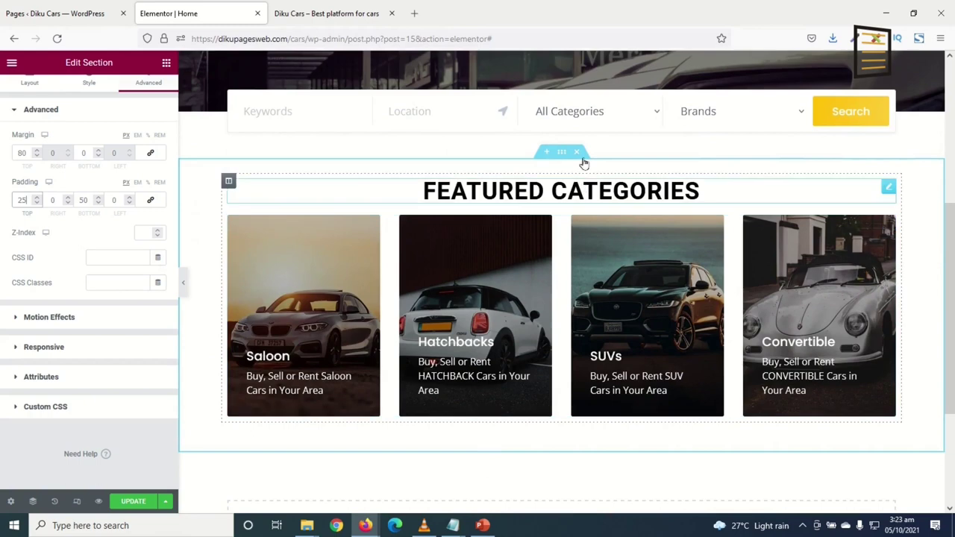
Duplicate the Featured Categories section and set the copy's top margin to 0
{"action": "right_click", "coordinate": [561, 157]}
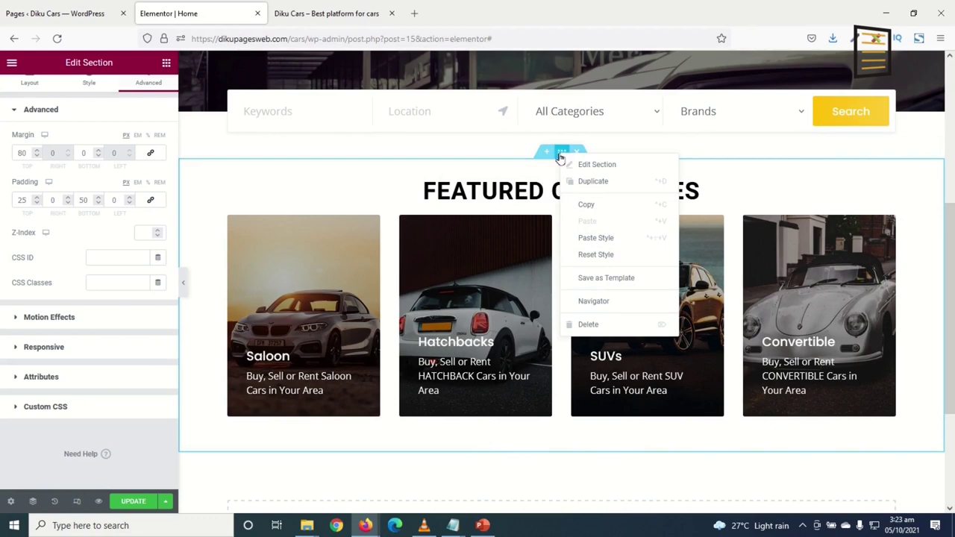
{"action": "left_click", "coordinate": [598, 187]}
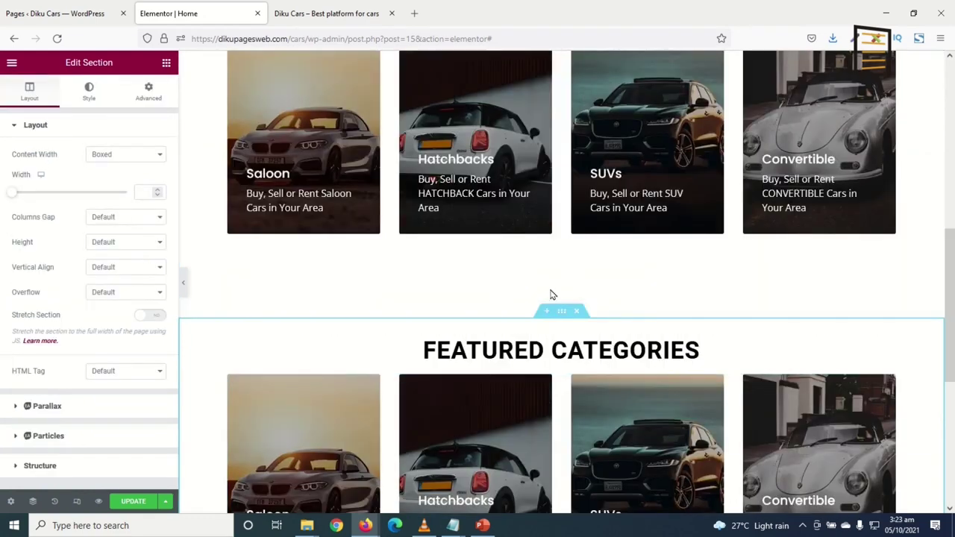
{"action": "scroll", "coordinate": [482, 304], "scroll_direction": "up", "scroll_amount": 3}
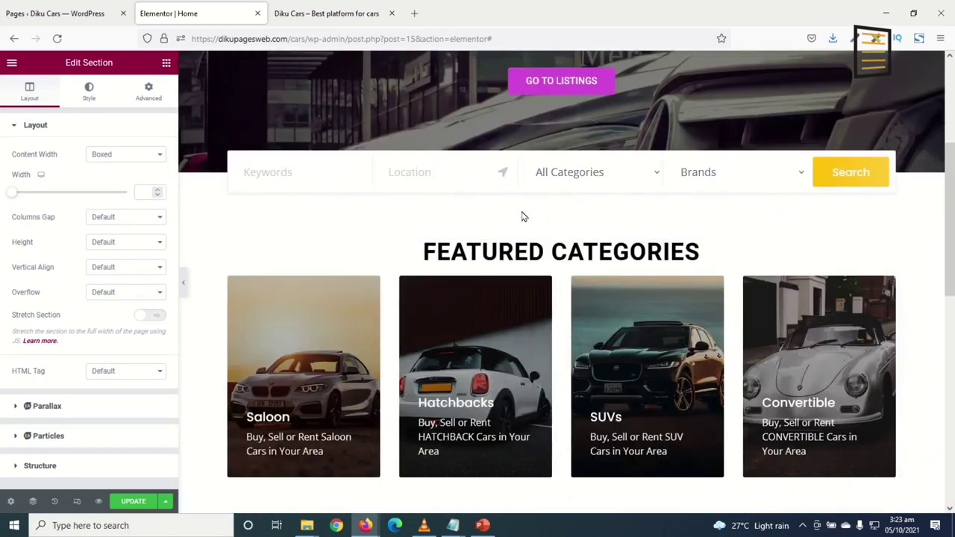
{"action": "scroll", "coordinate": [565, 274], "scroll_direction": "down", "scroll_amount": 1}
{"action": "scroll", "coordinate": [564, 273], "scroll_direction": "down", "scroll_amount": 2}
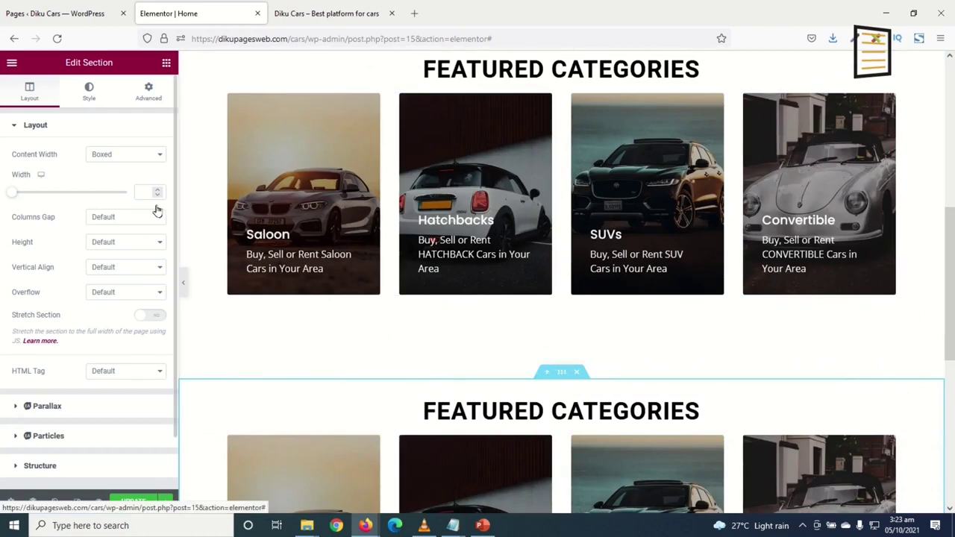
{"action": "left_click", "coordinate": [149, 91]}
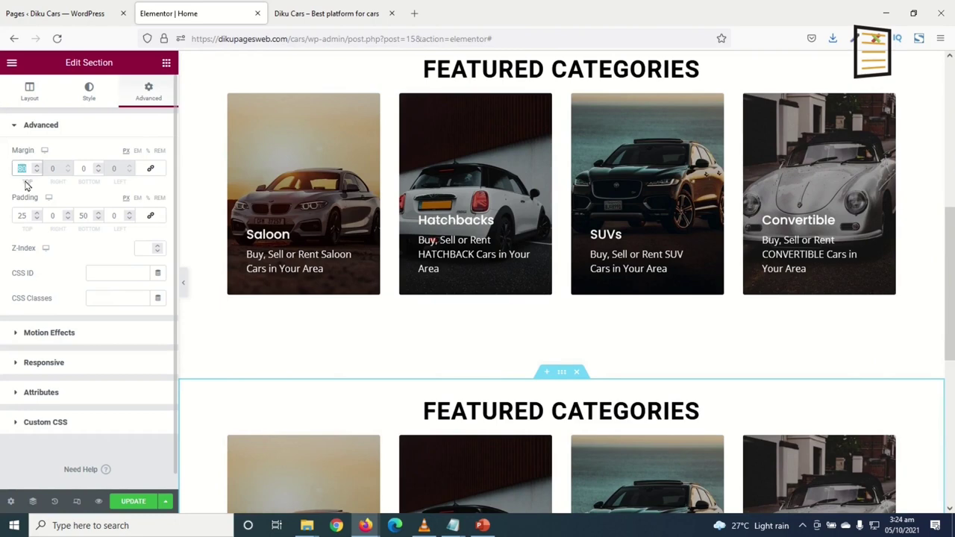
{"action": "type", "text": "0"}
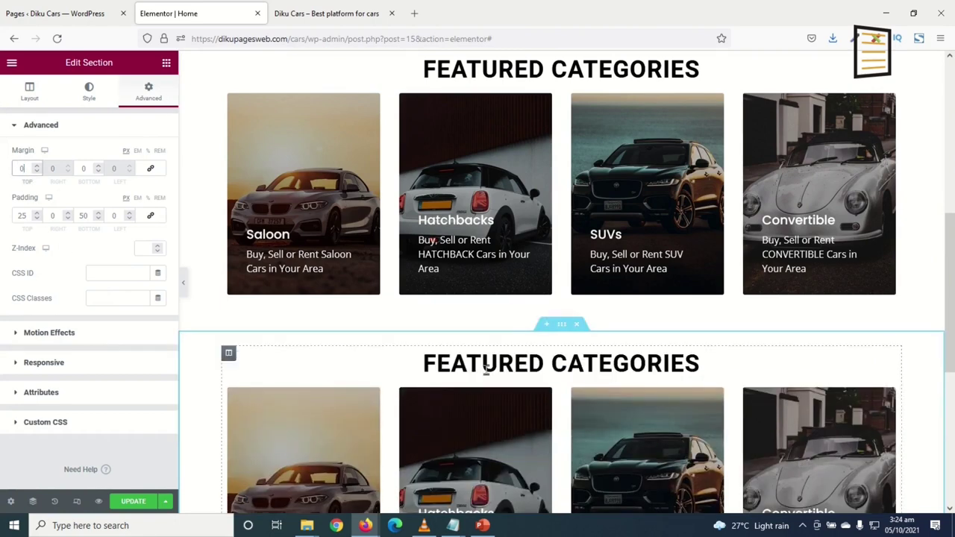
Change the copied heading's text to 'Featured cars'
{"action": "left_click", "coordinate": [586, 366]}
{"action": "double_click", "coordinate": [597, 364]}
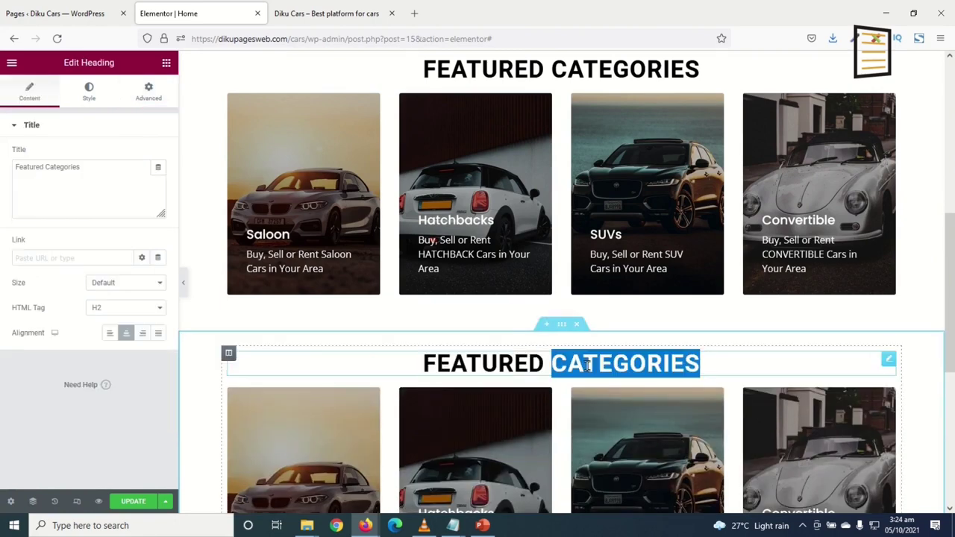
{"action": "double_click", "coordinate": [612, 363]}
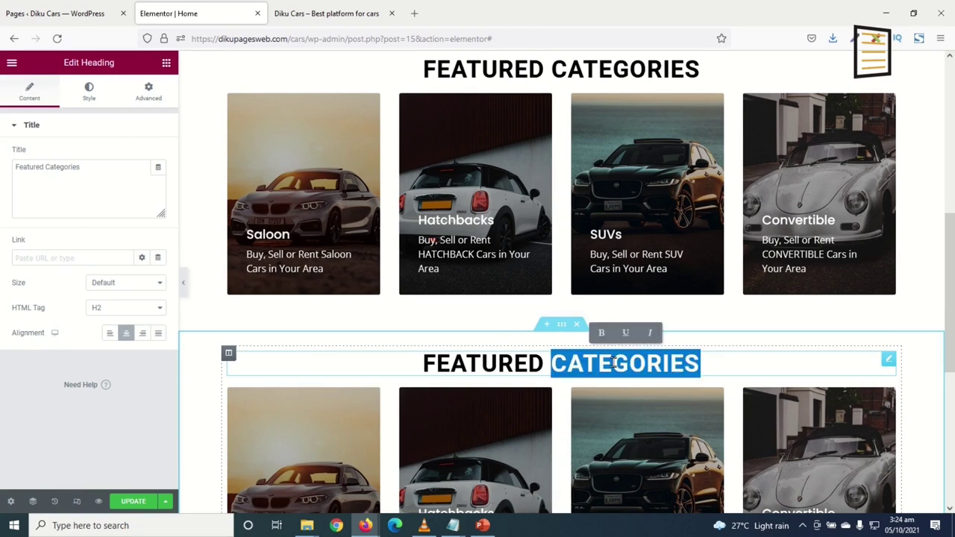
{"action": "type", "text": "care"}
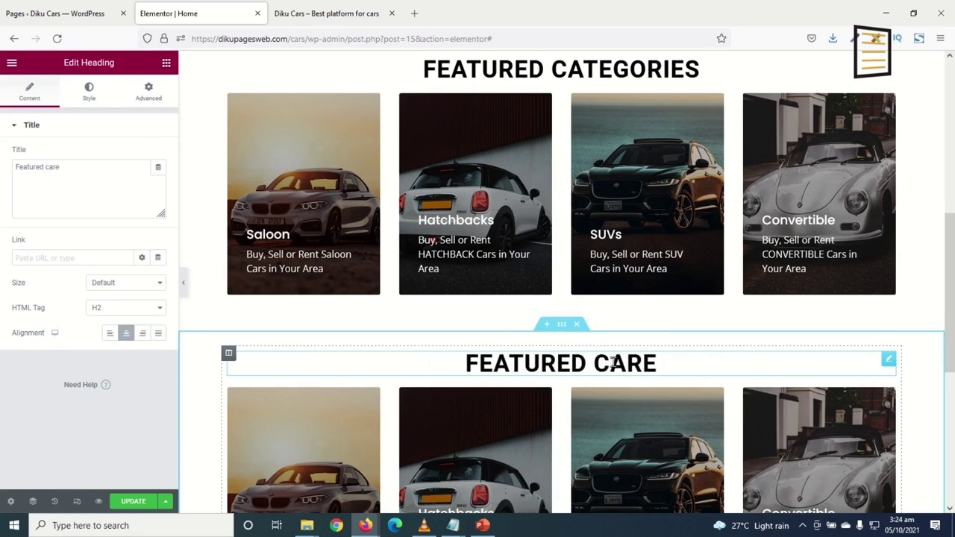
{"action": "key", "text": "BackSpace"}
{"action": "type", "text": "s"}
{"action": "scroll", "coordinate": [895, 438], "scroll_direction": "down", "scroll_amount": 3}
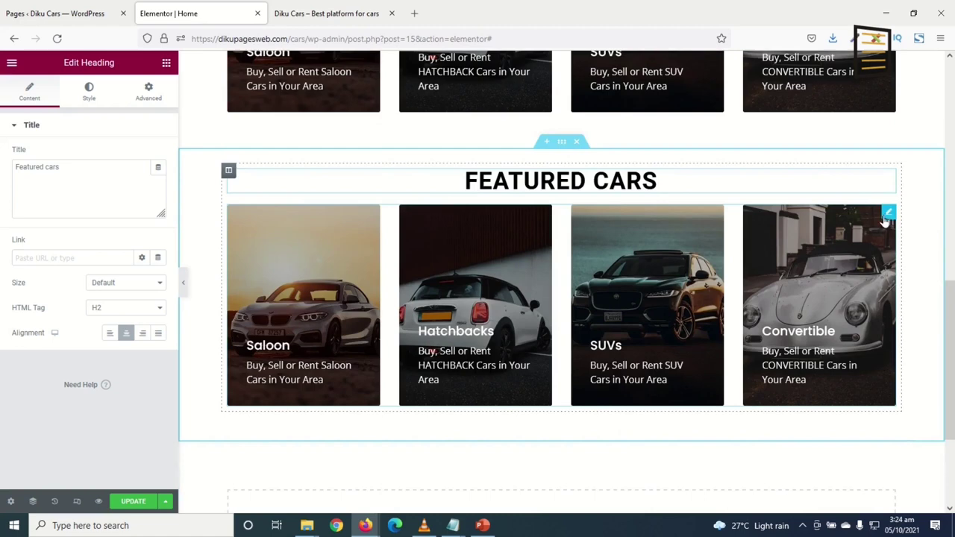
Replace the copied category cards with a Listings widget under FEATURED CARS
{"action": "right_click", "coordinate": [887, 216]}
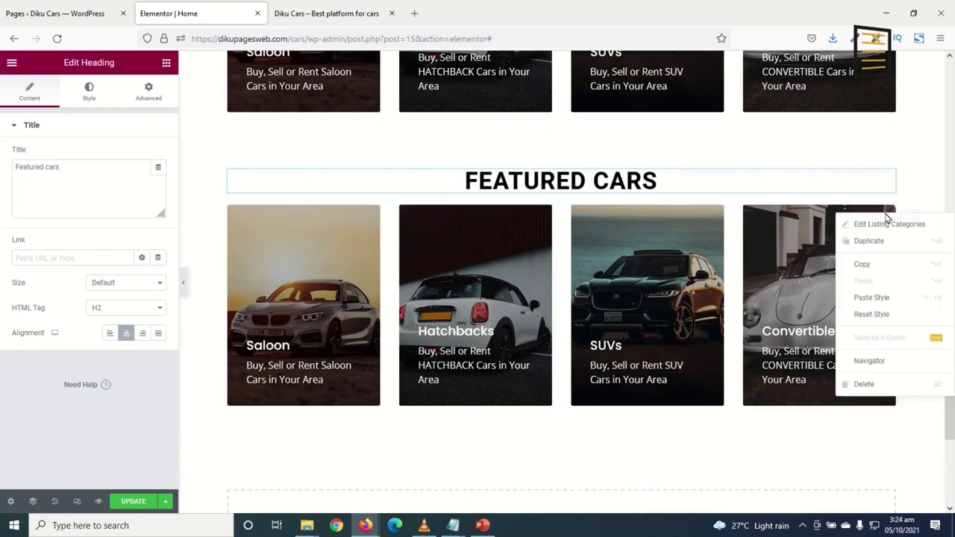
{"action": "left_click", "coordinate": [858, 384]}
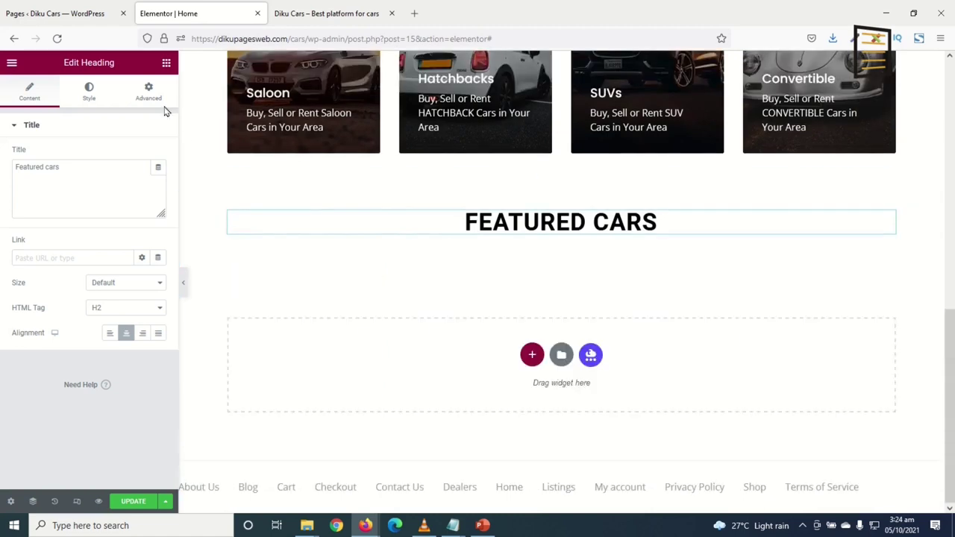
{"action": "left_click", "coordinate": [167, 62]}
{"action": "scroll", "coordinate": [165, 438], "scroll_direction": "down", "scroll_amount": 15}
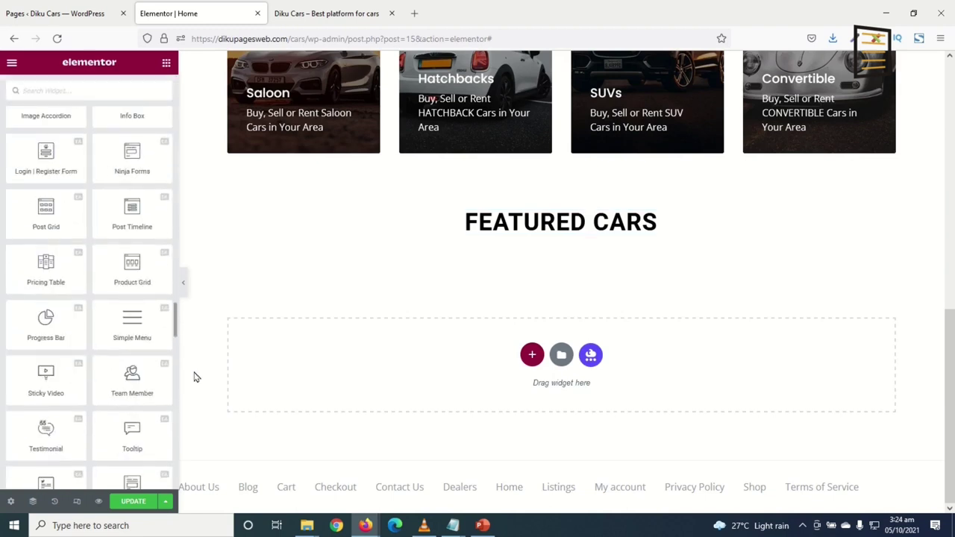
{"action": "scroll", "coordinate": [160, 448], "scroll_direction": "down", "scroll_amount": 5}
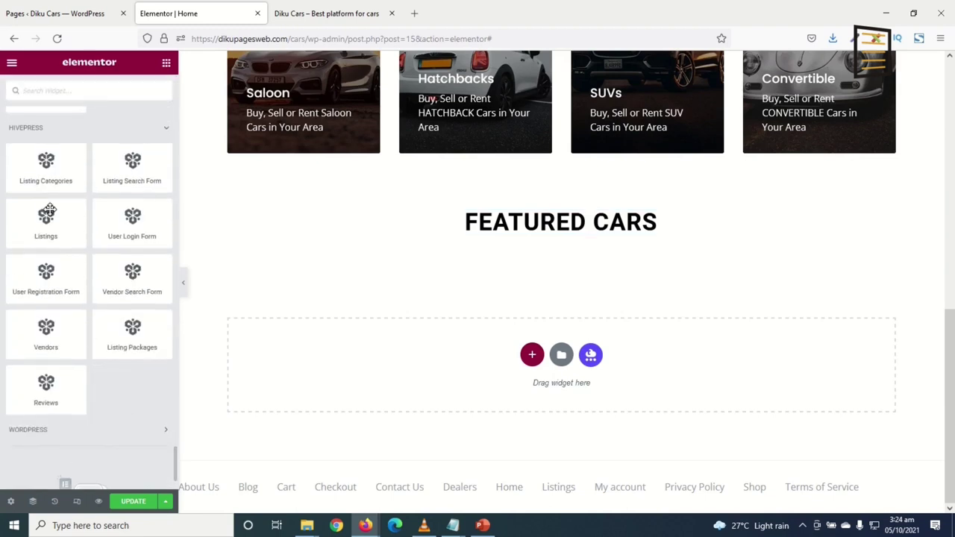
{"action": "left_click_drag", "start_coordinate": [47, 217], "coordinate": [557, 228]}
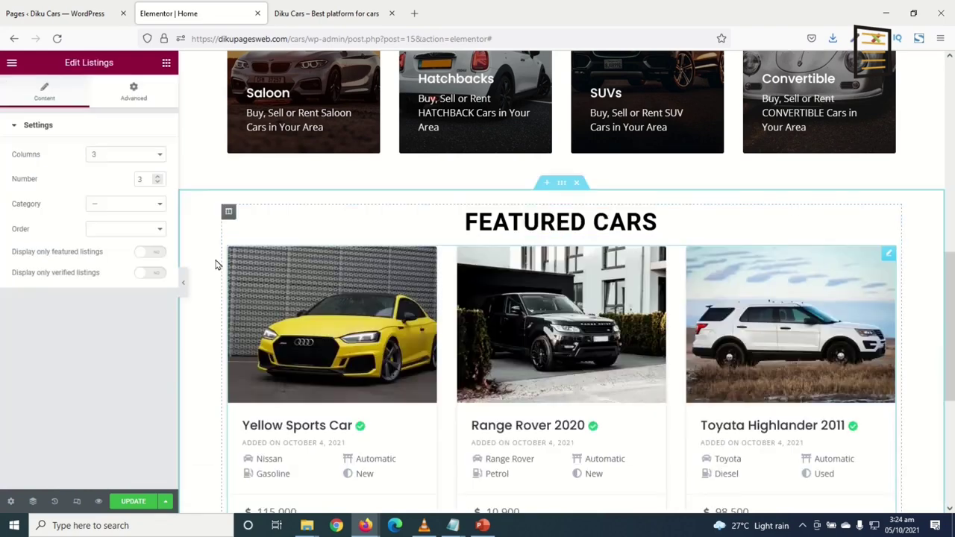
Set the listings grid to 4 columns showing 8 listings
{"action": "left_click", "coordinate": [117, 156]}
{"action": "left_click", "coordinate": [123, 213]}
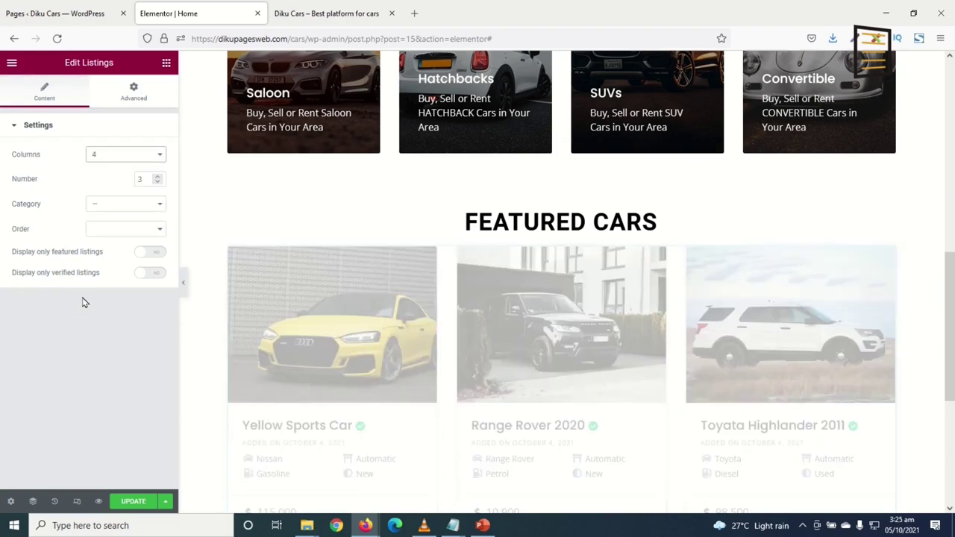
{"action": "double_click", "coordinate": [148, 180]}
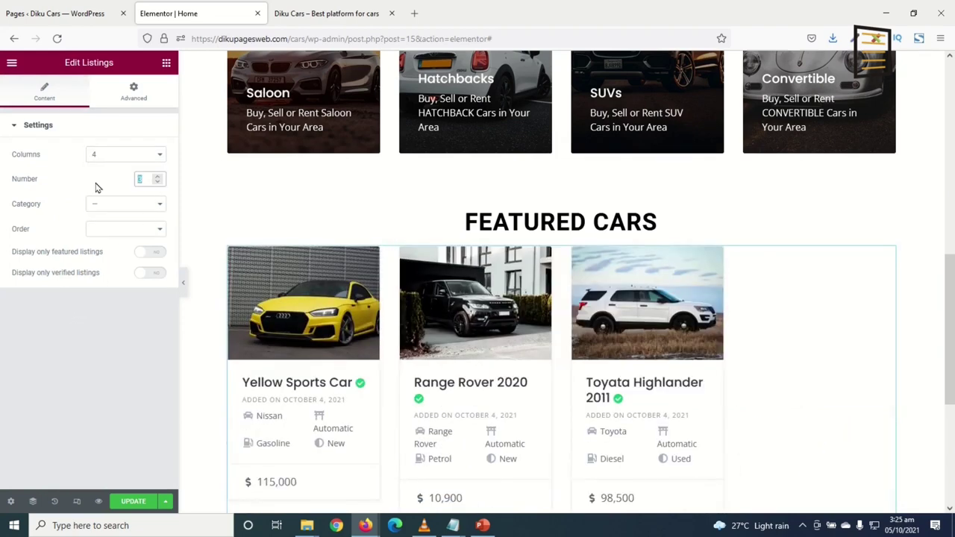
{"action": "type", "text": "8"}
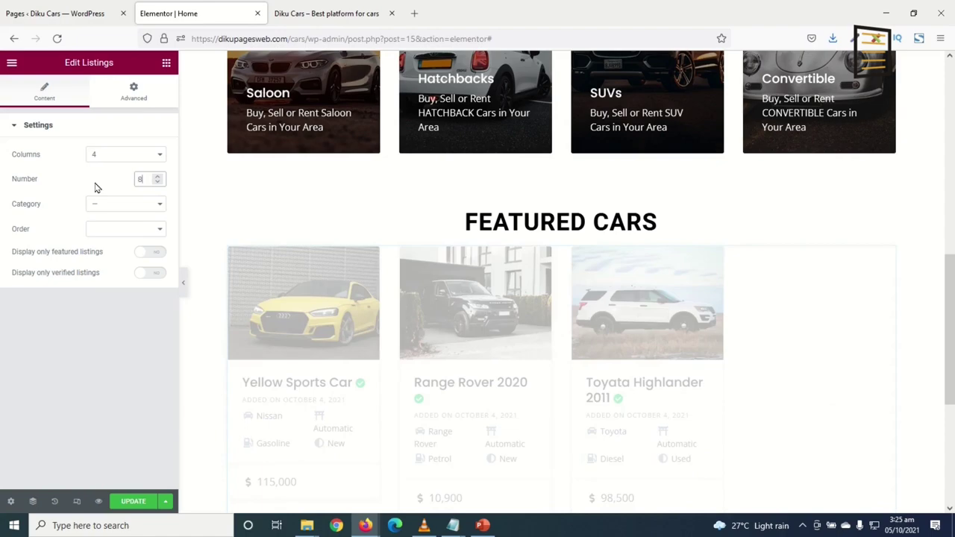
{"action": "scroll", "coordinate": [450, 374], "scroll_direction": "down", "scroll_amount": 3}
{"action": "scroll", "coordinate": [453, 370], "scroll_direction": "down", "scroll_amount": 4}
{"action": "scroll", "coordinate": [471, 366], "scroll_direction": "up", "scroll_amount": 5}
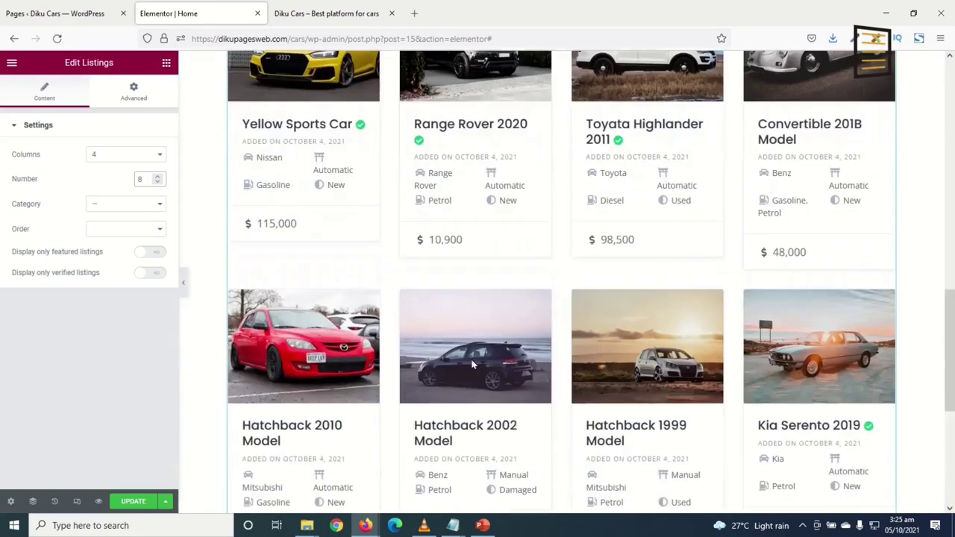
{"action": "scroll", "coordinate": [493, 358], "scroll_direction": "up", "scroll_amount": 2}
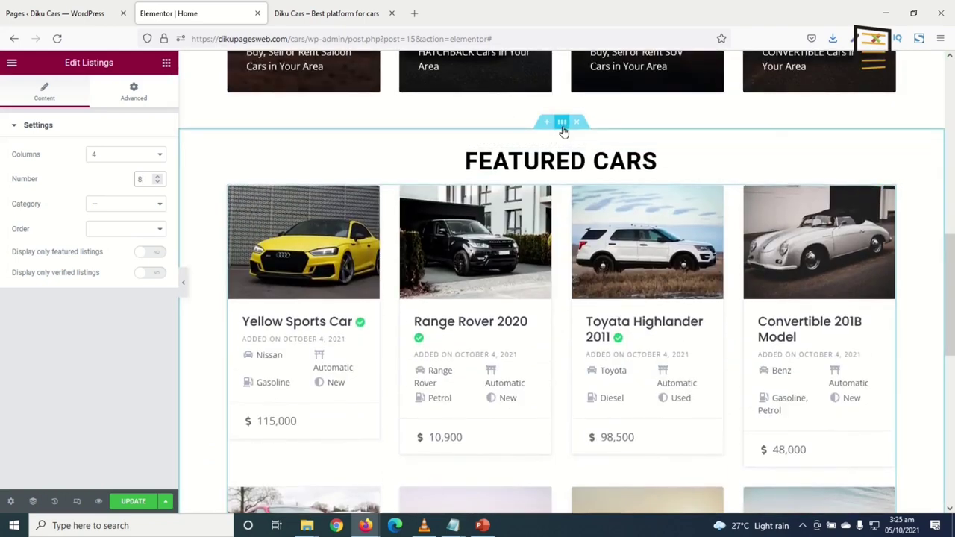
{"action": "left_click", "coordinate": [562, 124]}
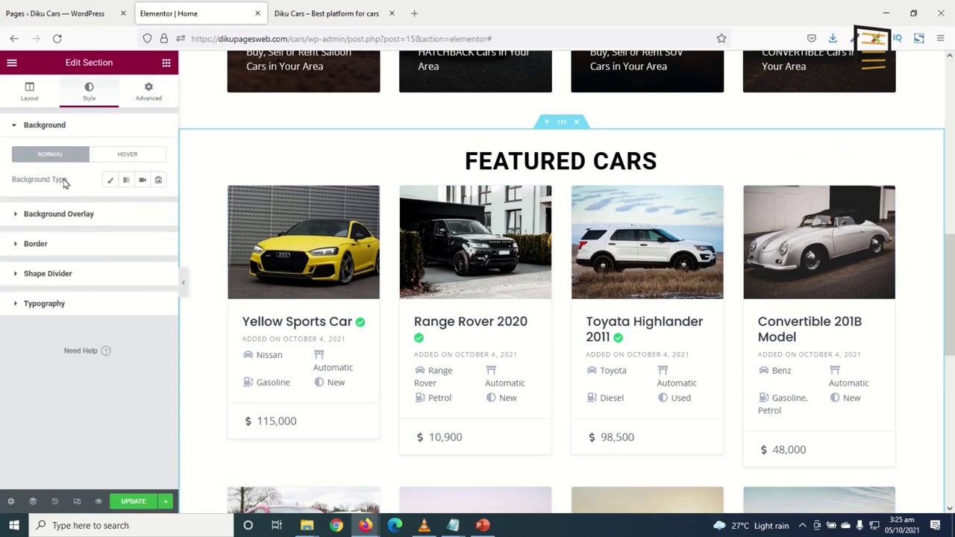
Give the Featured Cars section a classic light grey #F6F6F6 background
{"action": "left_click", "coordinate": [109, 181]}
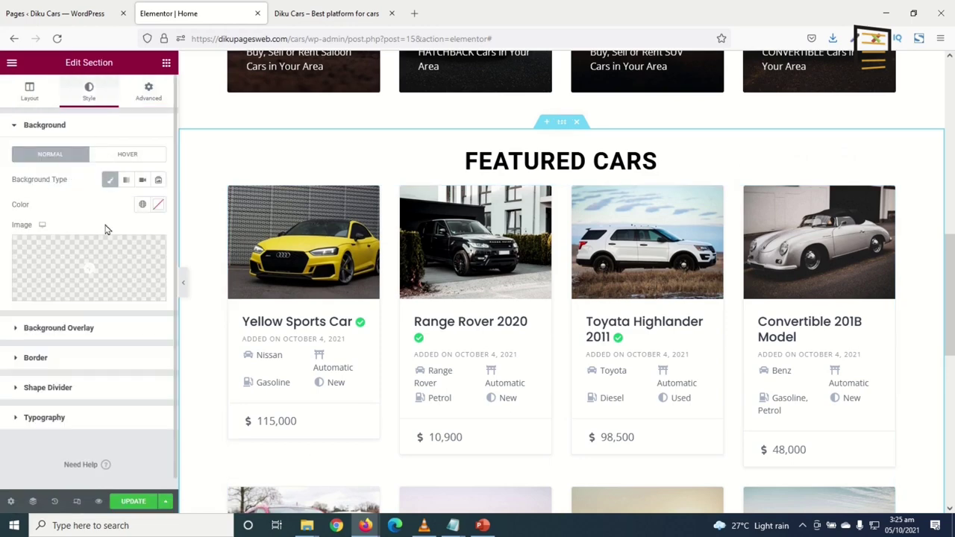
{"action": "left_click", "coordinate": [158, 205]}
{"action": "left_click", "coordinate": [44, 282]}
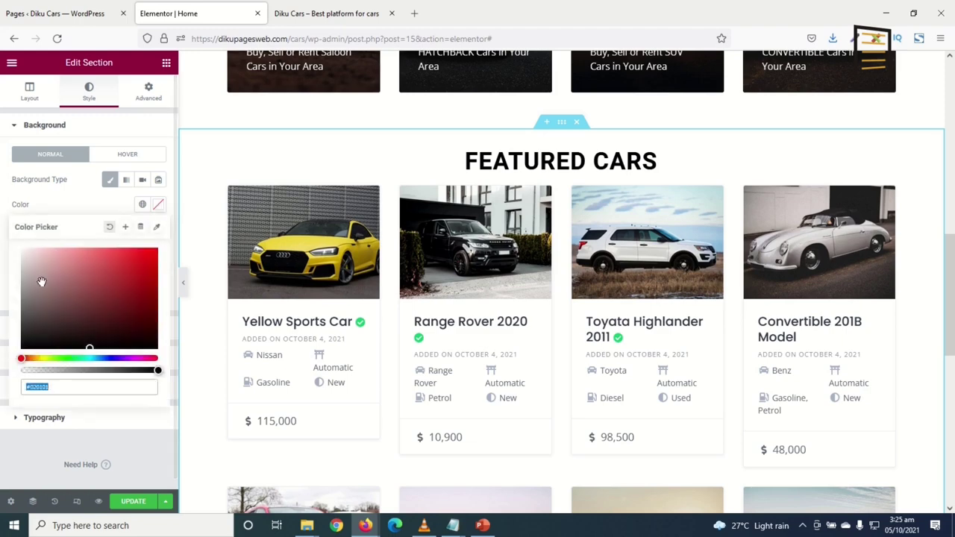
{"action": "left_click_drag", "start_coordinate": [16, 266], "coordinate": [2, 256]}
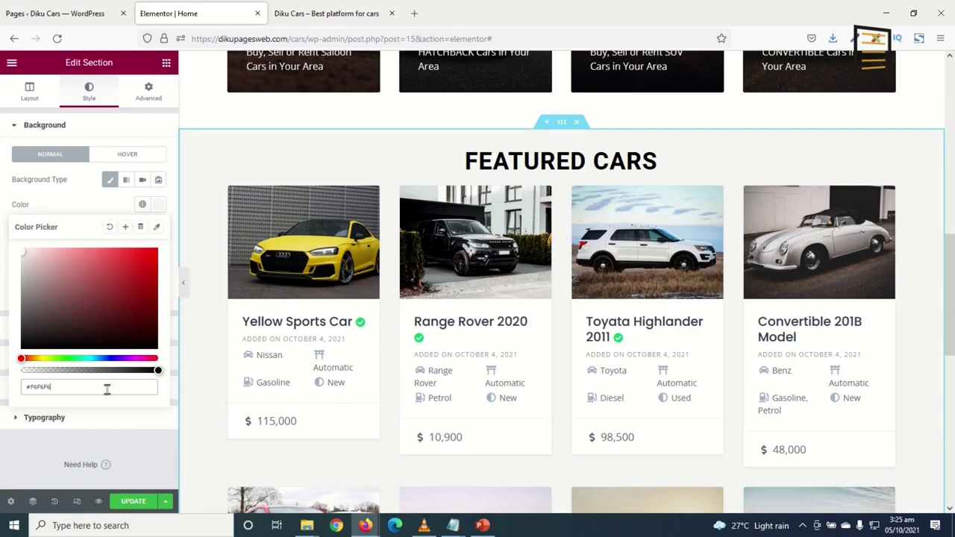
{"action": "scroll", "coordinate": [753, 277], "scroll_direction": "up", "scroll_amount": 2}
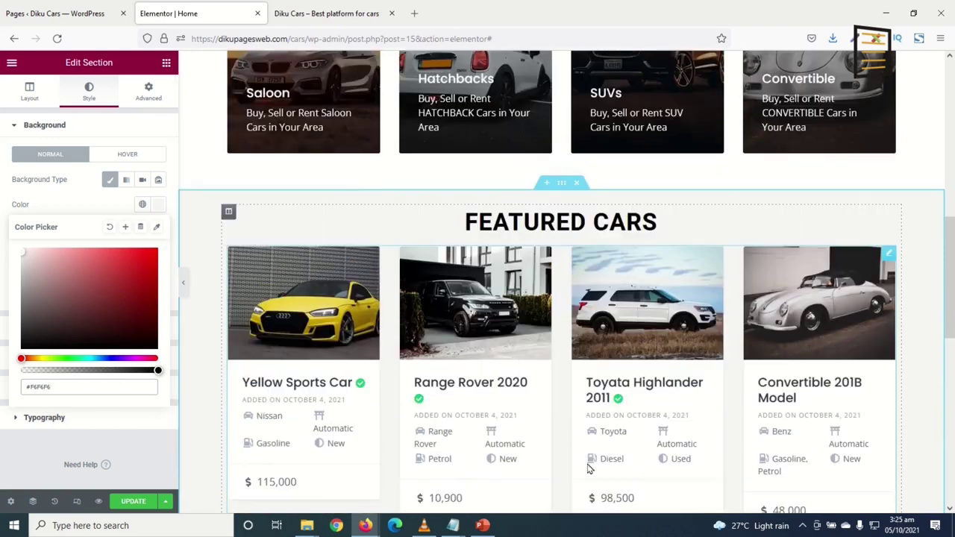
Set the Featured Cars section's top padding to 50
{"action": "left_click", "coordinate": [149, 91]}
{"action": "double_click", "coordinate": [23, 216]}
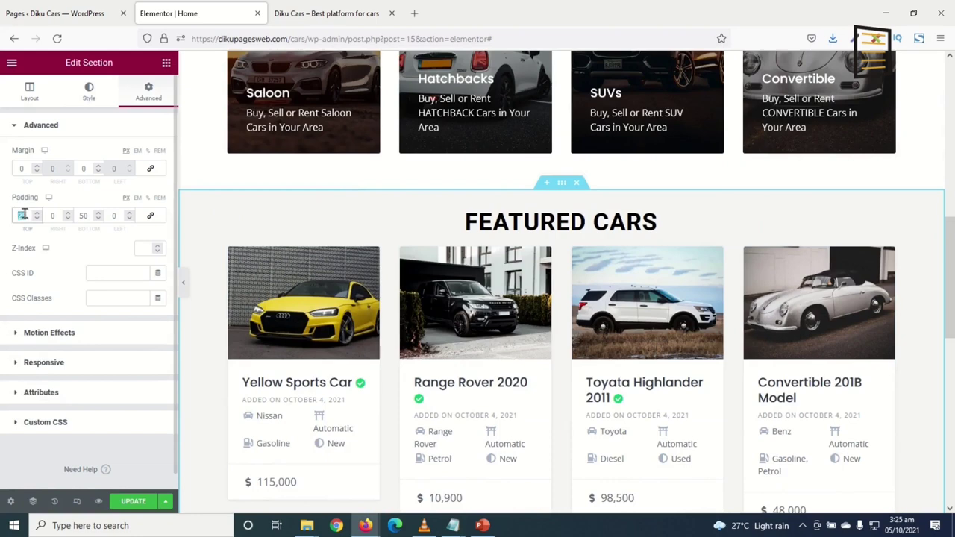
{"action": "type", "text": "50"}
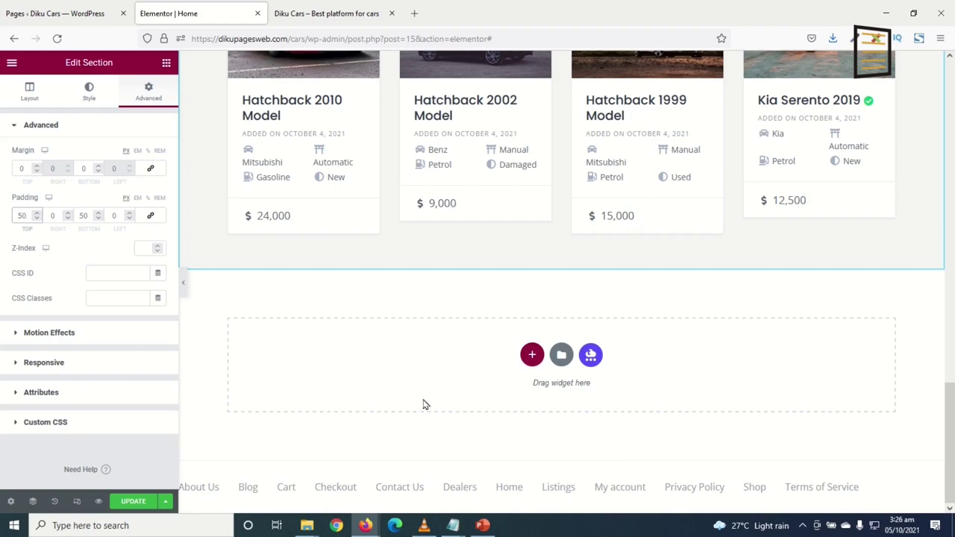
Copy the Featured Categories section and paste it into the empty section below Featured Cars
{"action": "left_click", "coordinate": [533, 430]}
{"action": "scroll", "coordinate": [642, 373], "scroll_direction": "up", "scroll_amount": 15}
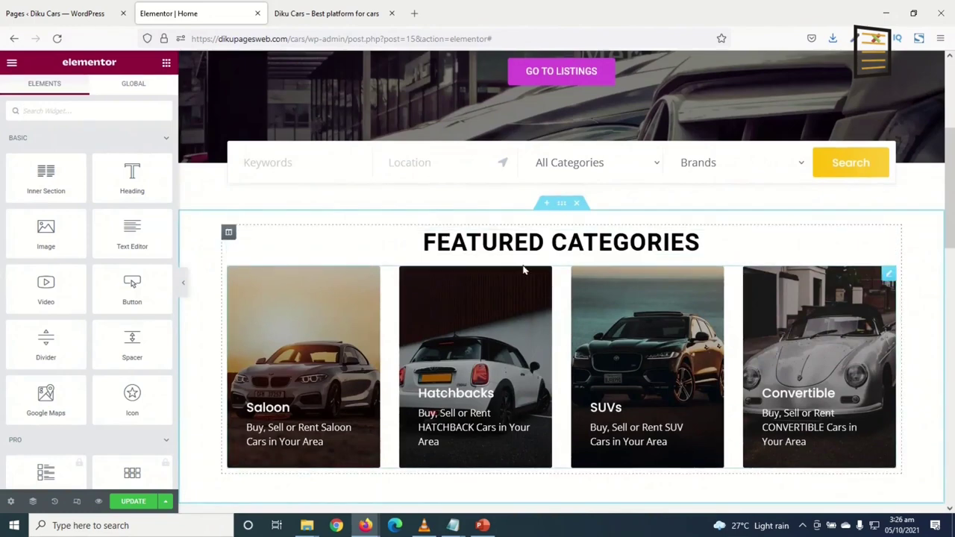
{"action": "right_click", "coordinate": [559, 204]}
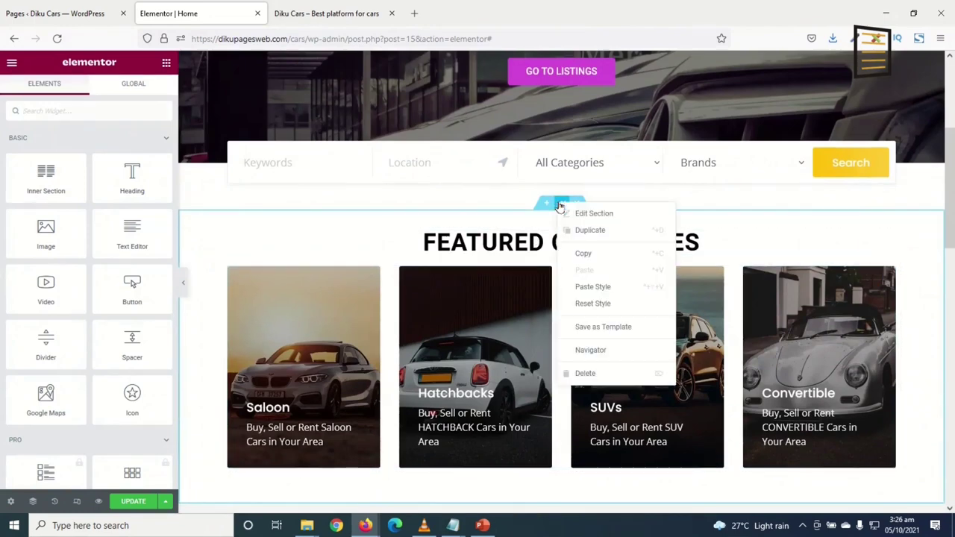
{"action": "left_click", "coordinate": [600, 256]}
{"action": "scroll", "coordinate": [586, 295], "scroll_direction": "down", "scroll_amount": 10}
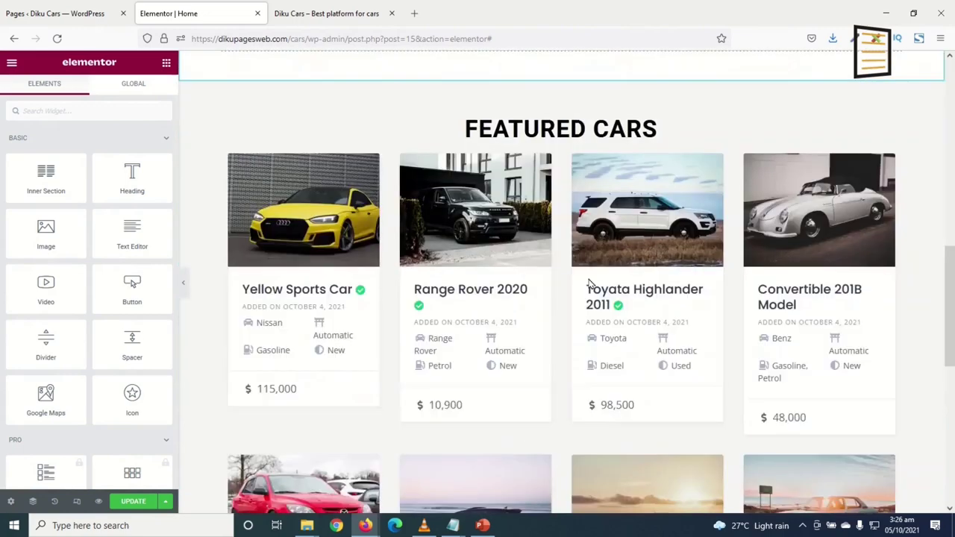
{"action": "right_click", "coordinate": [679, 364]}
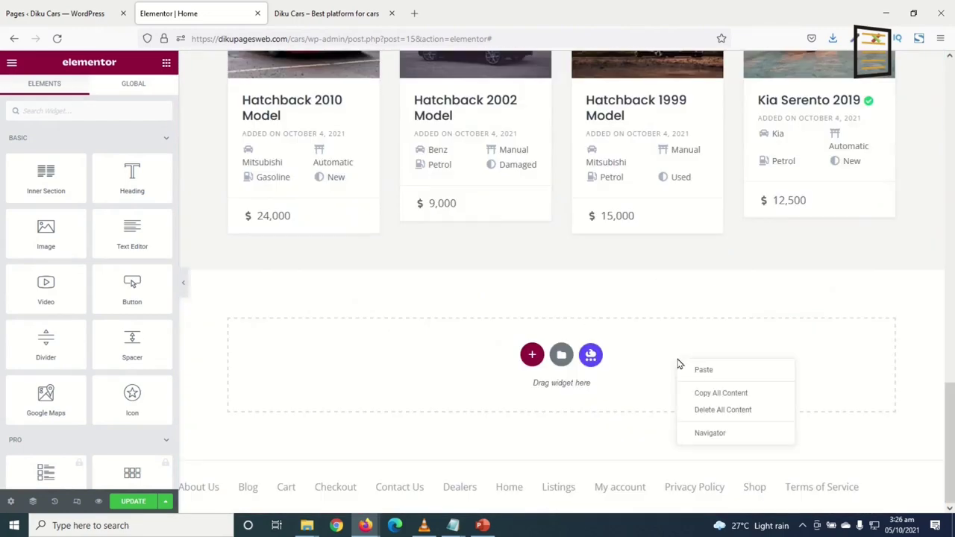
{"action": "left_click", "coordinate": [709, 371]}
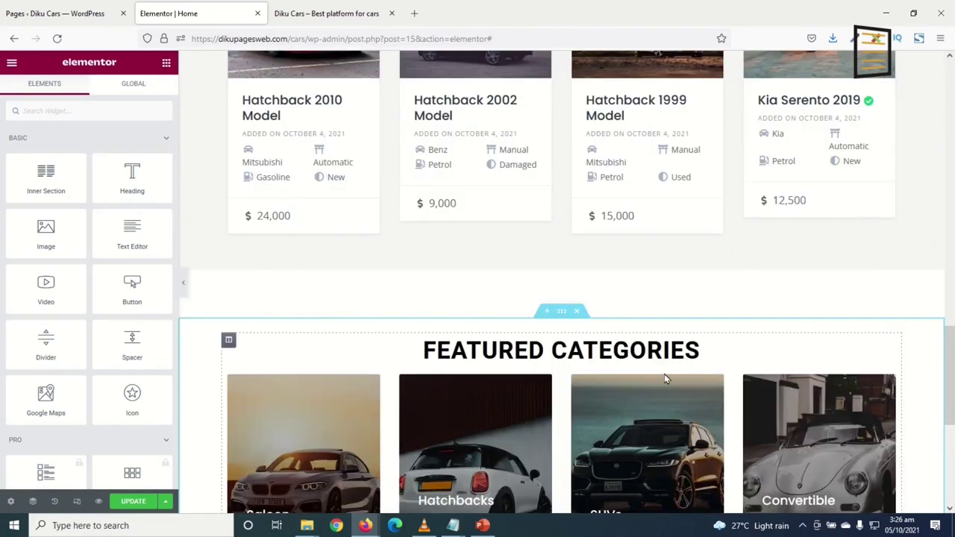
Set the pasted section's top margin to 0 and top padding to 50
{"action": "scroll", "coordinate": [533, 224], "scroll_direction": "up", "scroll_amount": 3}
{"action": "scroll", "coordinate": [543, 223], "scroll_direction": "down", "scroll_amount": 4}
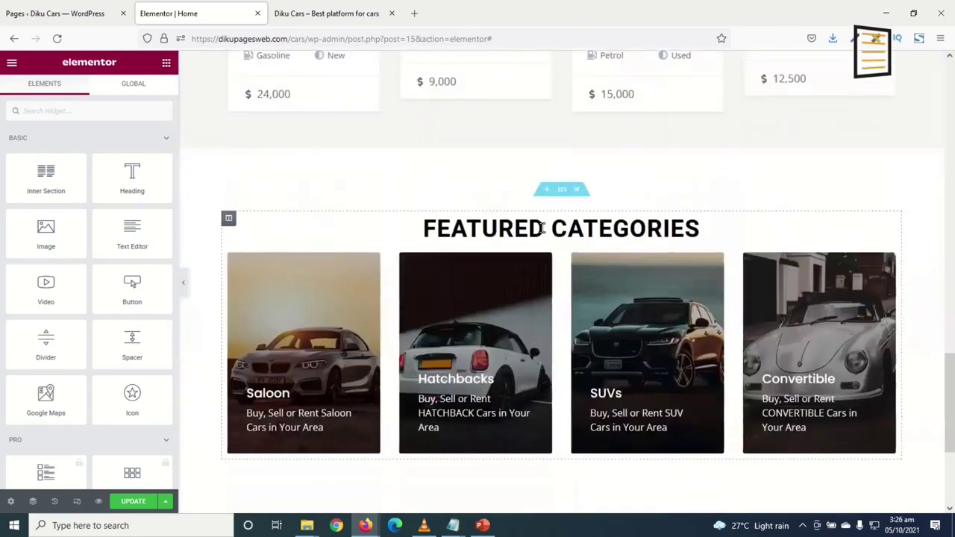
{"action": "left_click", "coordinate": [562, 193]}
{"action": "left_click", "coordinate": [149, 92]}
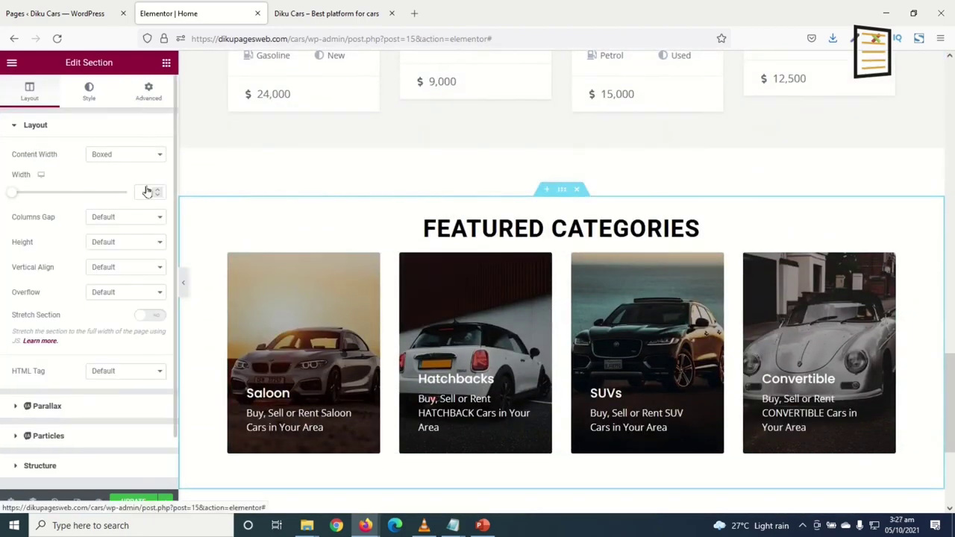
{"action": "double_click", "coordinate": [20, 168]}
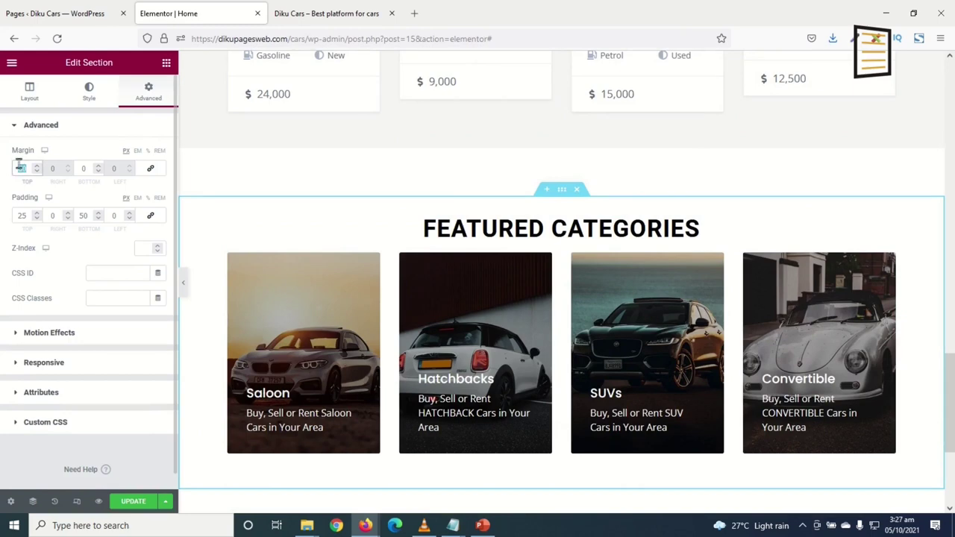
{"action": "type", "text": "0"}
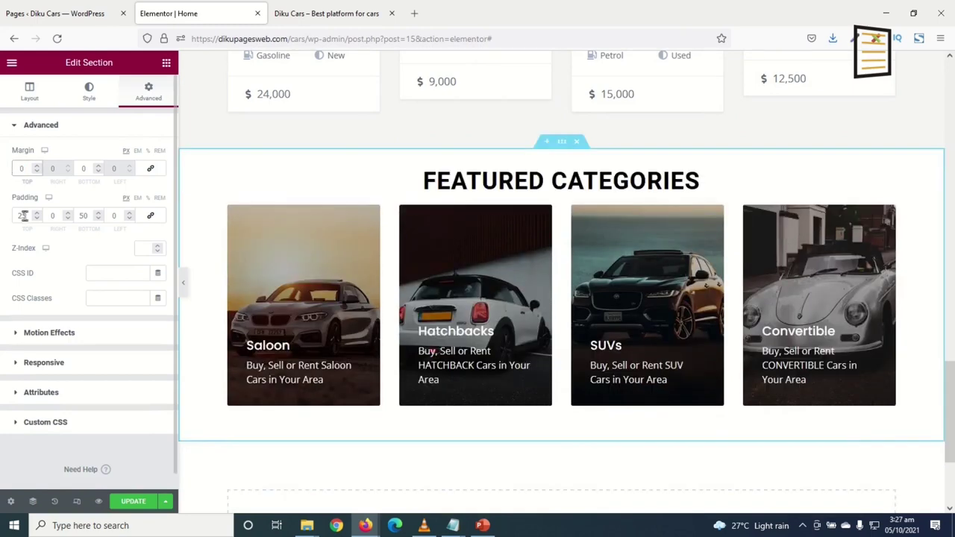
{"action": "double_click", "coordinate": [21, 216]}
{"action": "type", "text": "50"}
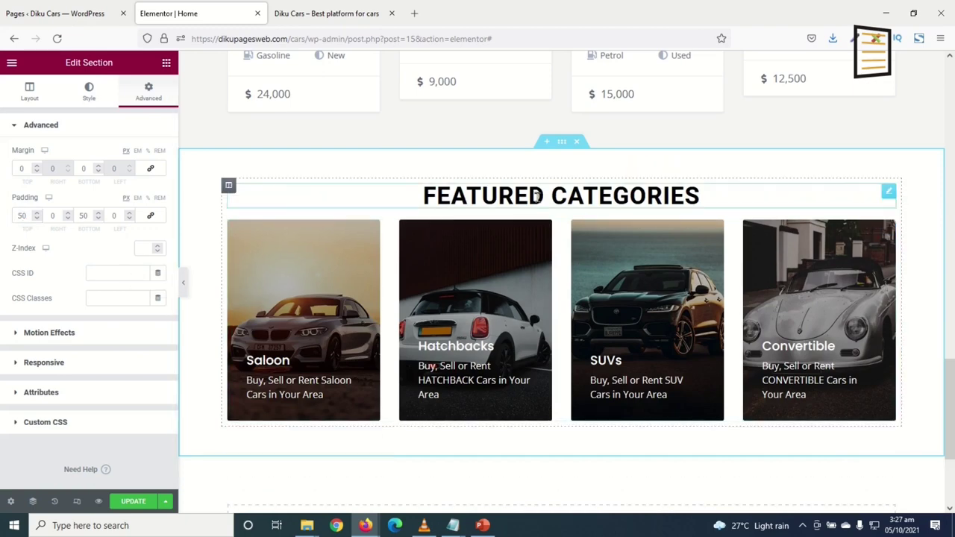
{"action": "left_click", "coordinate": [537, 196]}
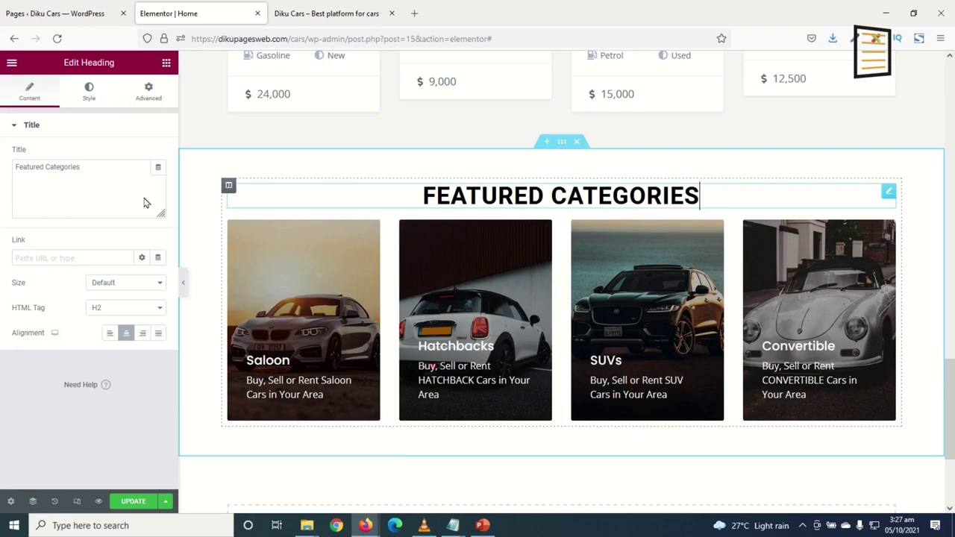
Retitle the pasted heading 'Recent blog posts' and replace its category cards with a Post Grid
{"action": "triple_click", "coordinate": [90, 175]}
{"action": "type", "text": "Recent"}
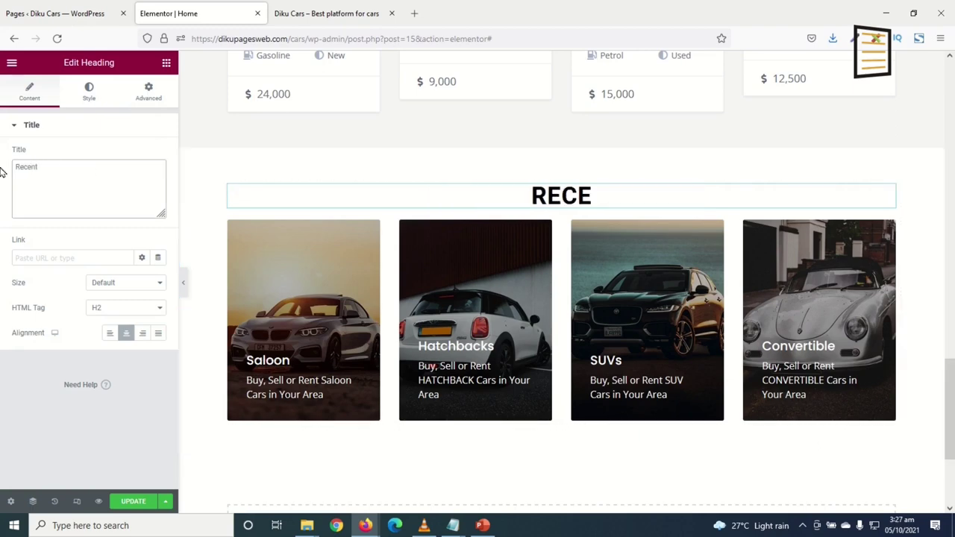
{"action": "type", "text": " blog posts"}
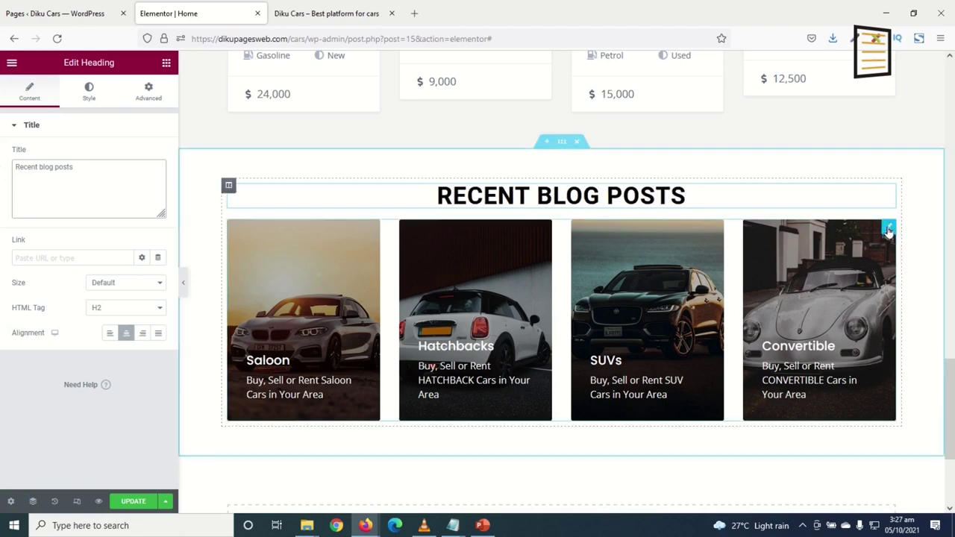
{"action": "right_click", "coordinate": [888, 232]}
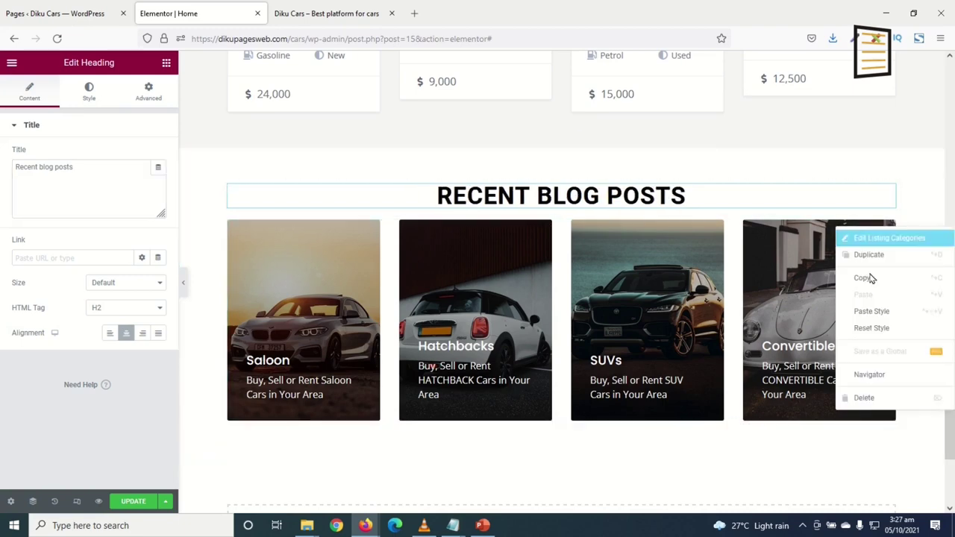
{"action": "left_click", "coordinate": [866, 398]}
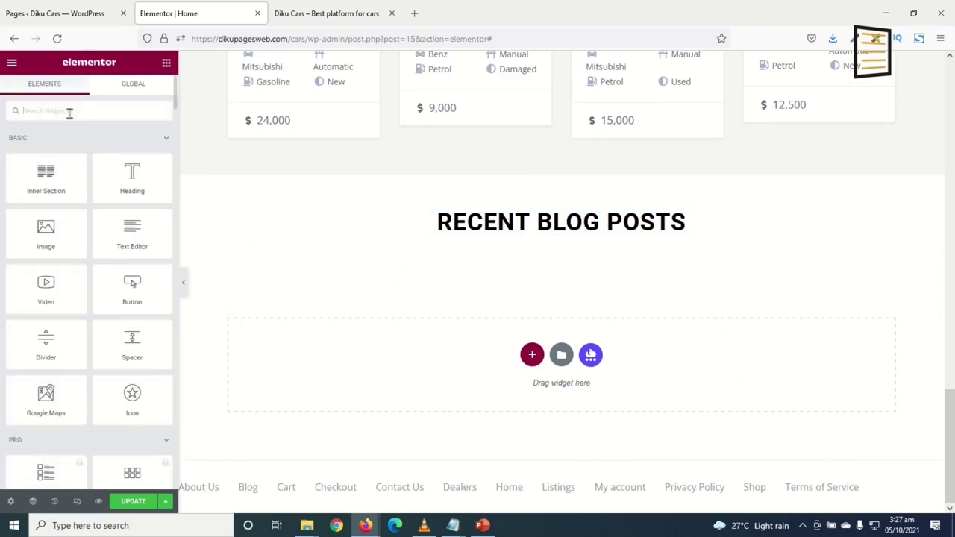
{"action": "type", "text": "post"}
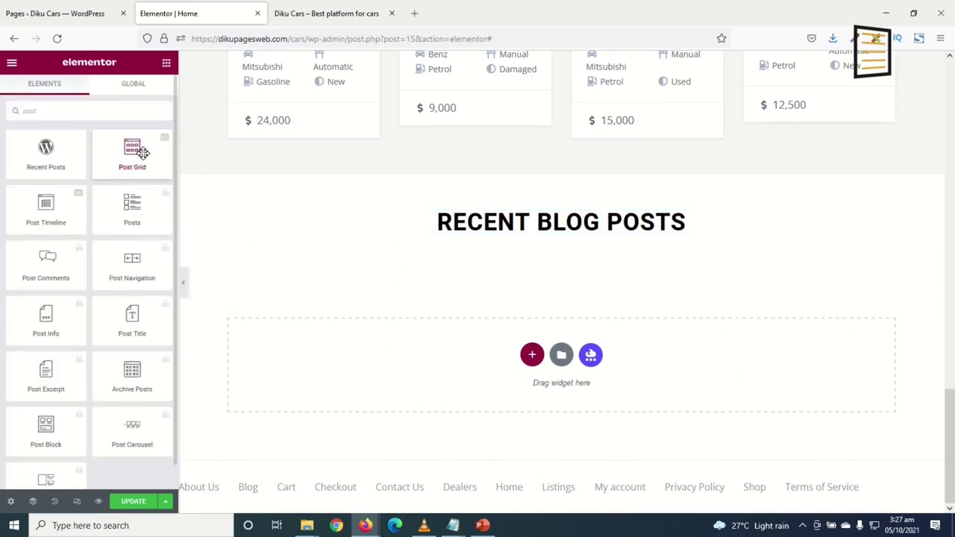
{"action": "left_click_drag", "start_coordinate": [132, 151], "coordinate": [515, 231]}
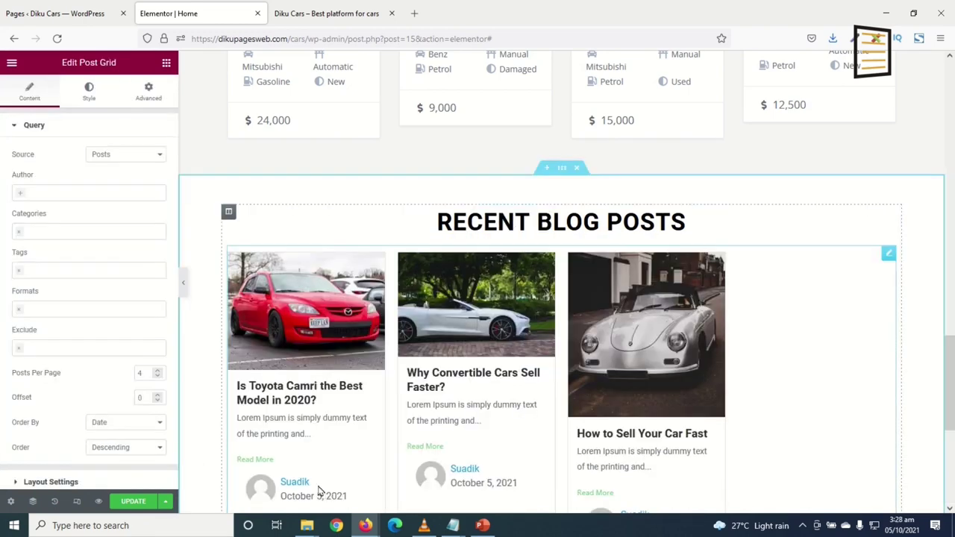
Set the post grid to 3 columns with Grid layout instead of Masonry
{"action": "scroll", "coordinate": [746, 373], "scroll_direction": "down", "scroll_amount": 3}
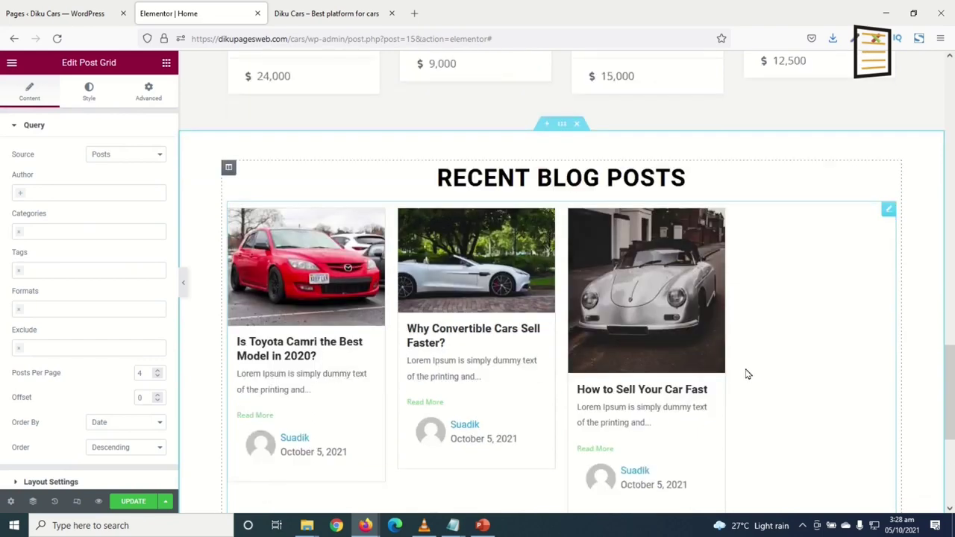
{"action": "scroll", "coordinate": [744, 371], "scroll_direction": "up", "scroll_amount": 2}
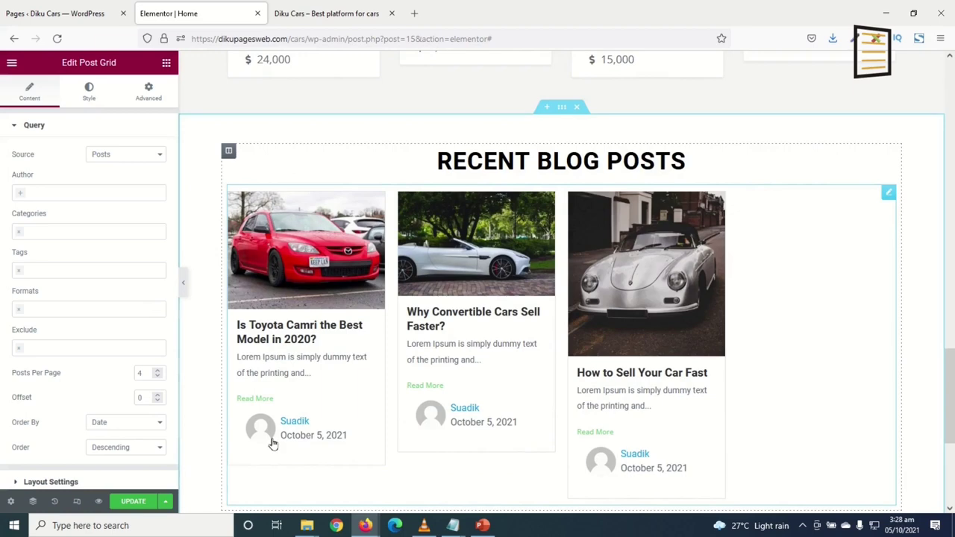
{"action": "scroll", "coordinate": [280, 381], "scroll_direction": "up", "scroll_amount": 2}
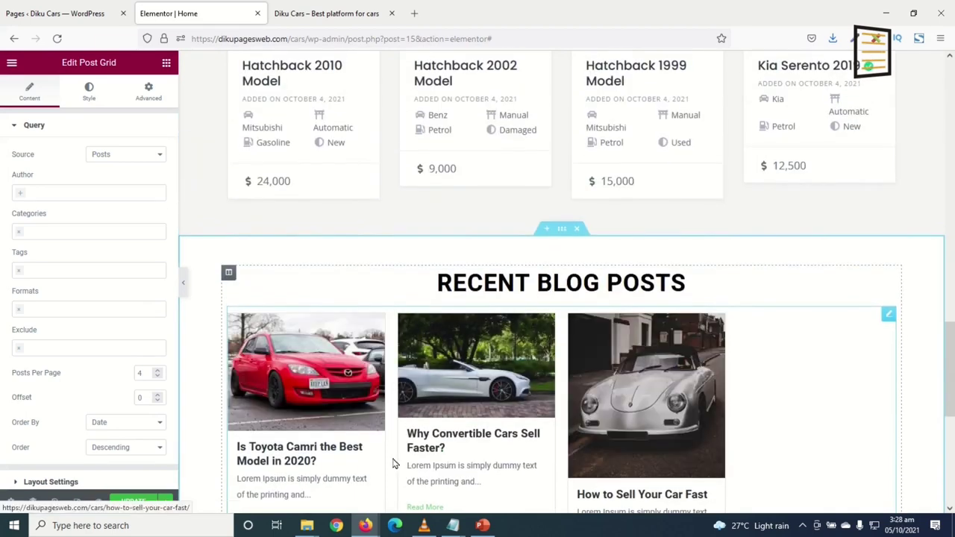
{"action": "scroll", "coordinate": [399, 460], "scroll_direction": "down", "scroll_amount": 1}
{"action": "scroll", "coordinate": [373, 441], "scroll_direction": "up", "scroll_amount": 2}
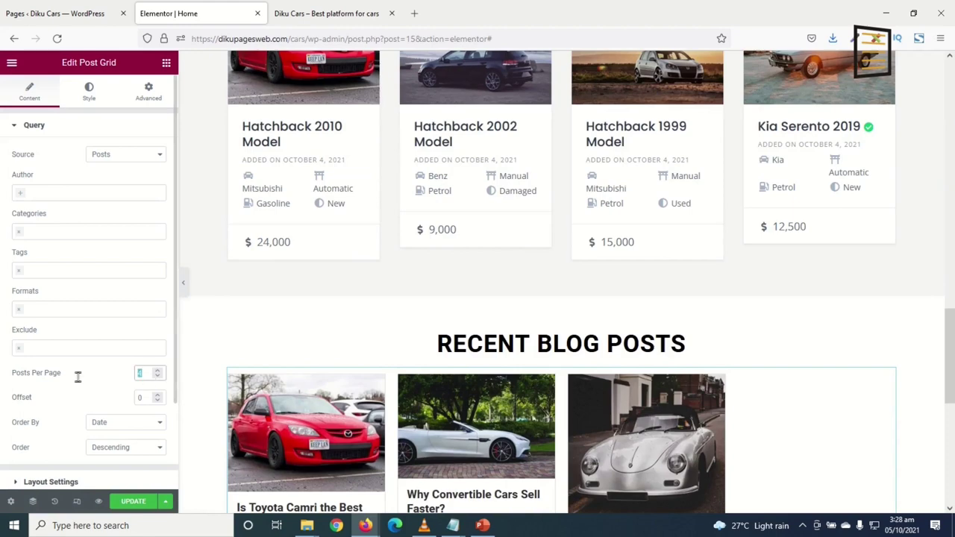
{"action": "scroll", "coordinate": [69, 390], "scroll_direction": "down", "scroll_amount": 2}
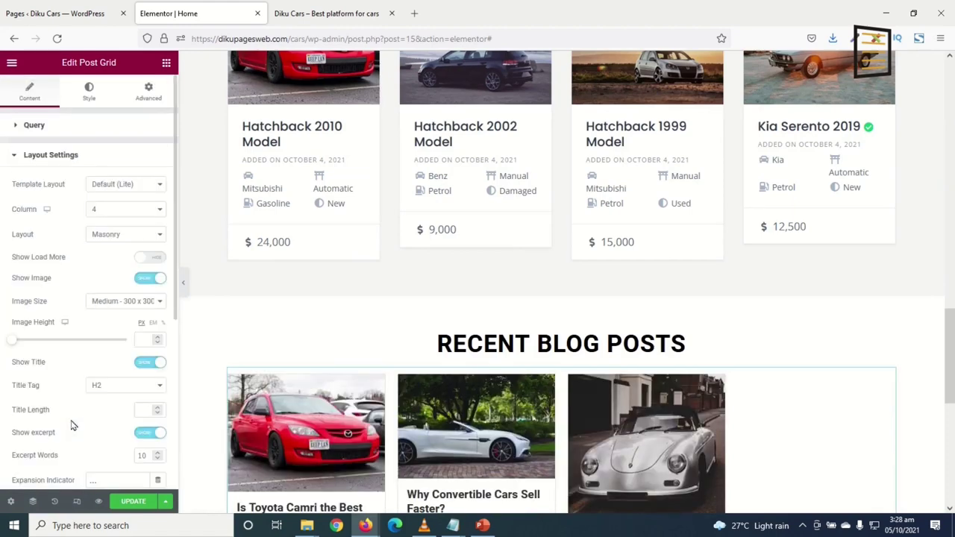
{"action": "left_click", "coordinate": [125, 215]}
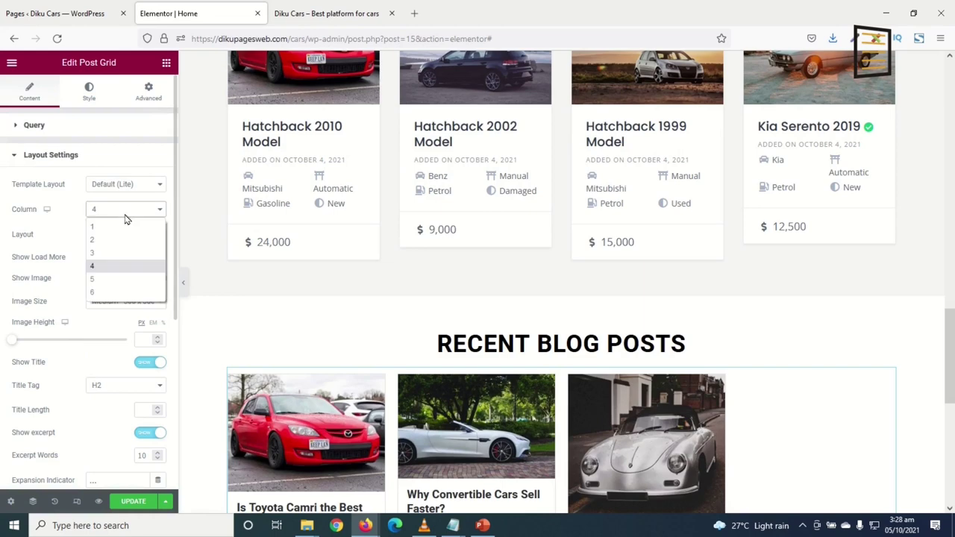
{"action": "left_click", "coordinate": [110, 254]}
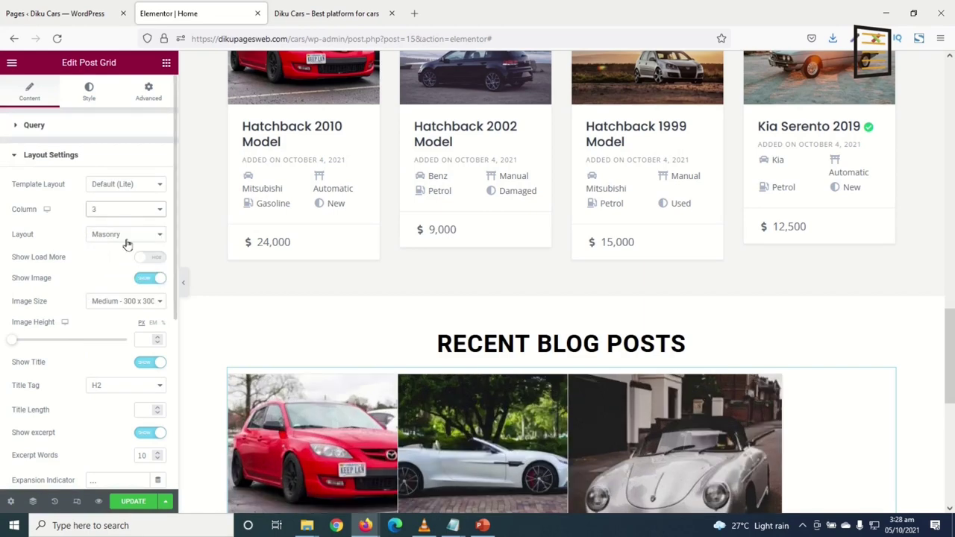
{"action": "left_click", "coordinate": [127, 235]}
{"action": "left_click", "coordinate": [119, 253]}
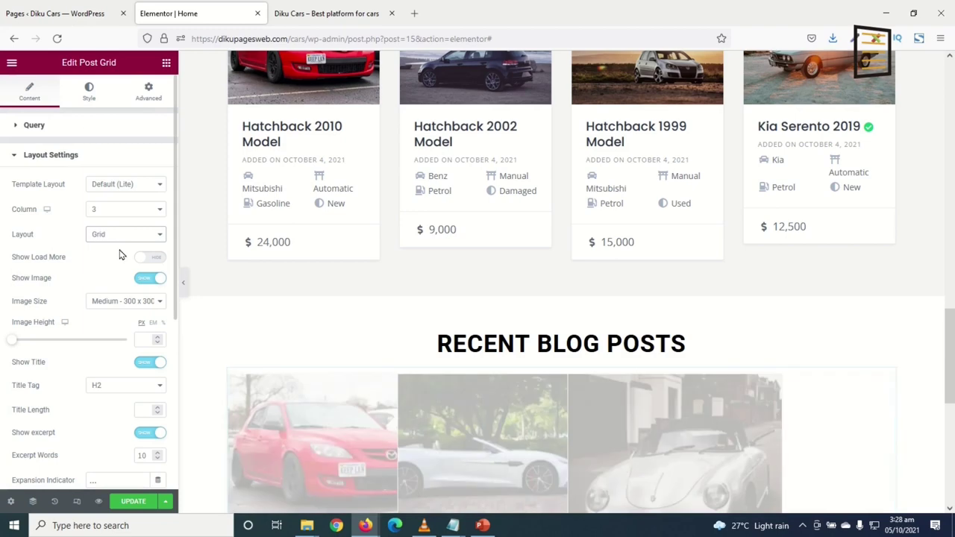
Turn off Show Meta so post cards hide author and date
{"action": "scroll", "coordinate": [329, 396], "scroll_direction": "down", "scroll_amount": 1}
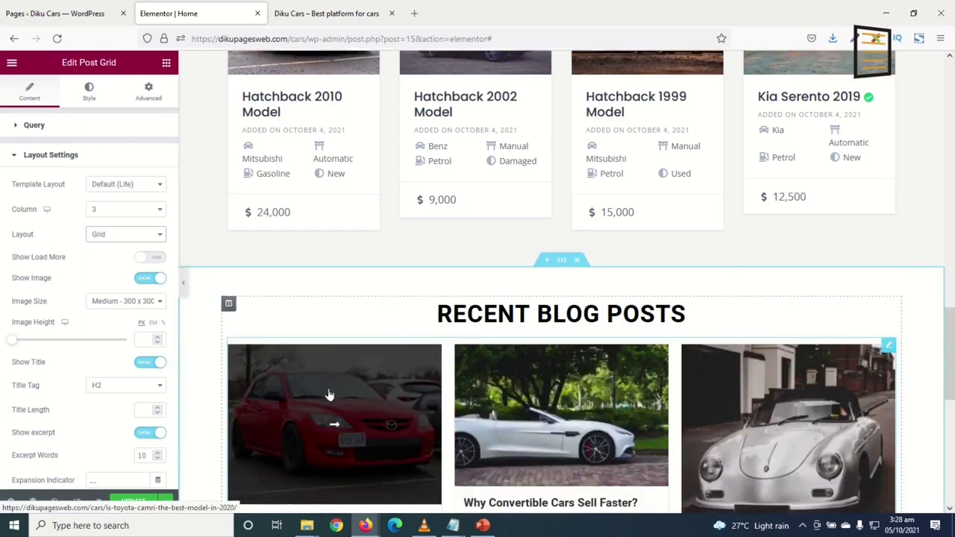
{"action": "scroll", "coordinate": [769, 381], "scroll_direction": "down", "scroll_amount": 3}
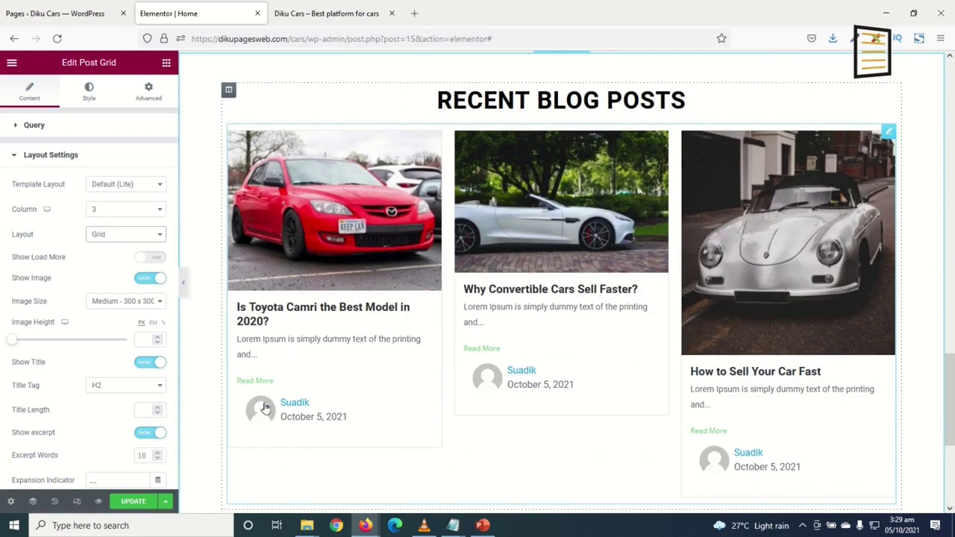
{"action": "scroll", "coordinate": [82, 336], "scroll_direction": "down", "scroll_amount": 4}
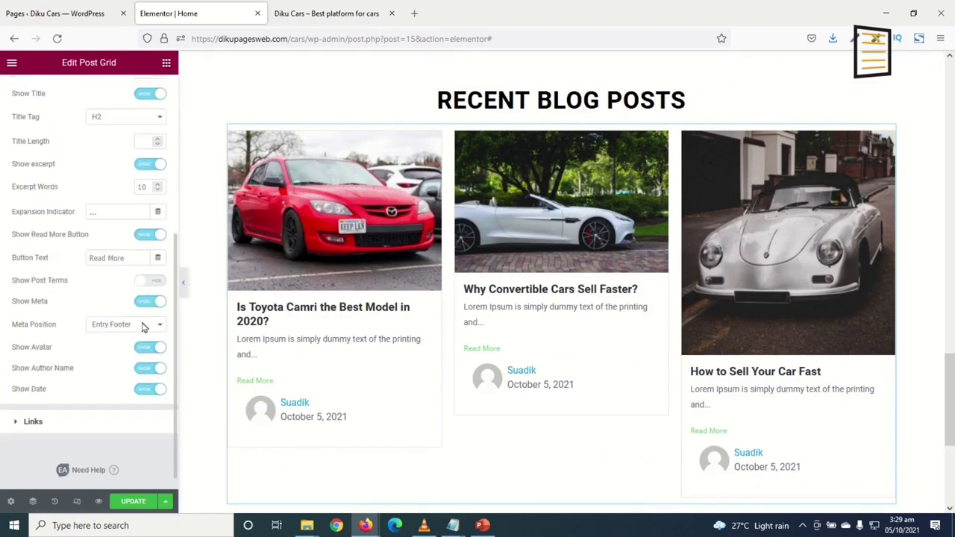
{"action": "left_click", "coordinate": [150, 300]}
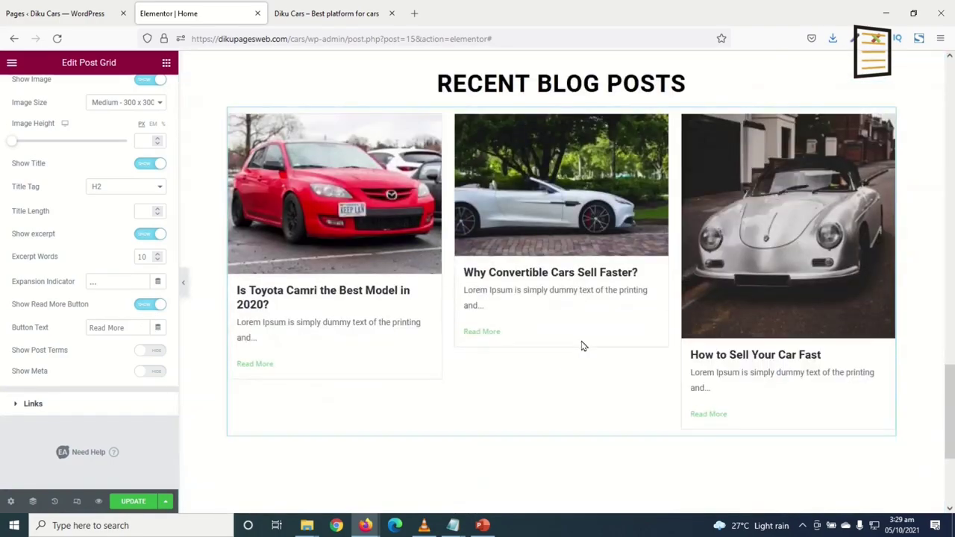
{"action": "scroll", "coordinate": [584, 346], "scroll_direction": "up", "scroll_amount": 15}
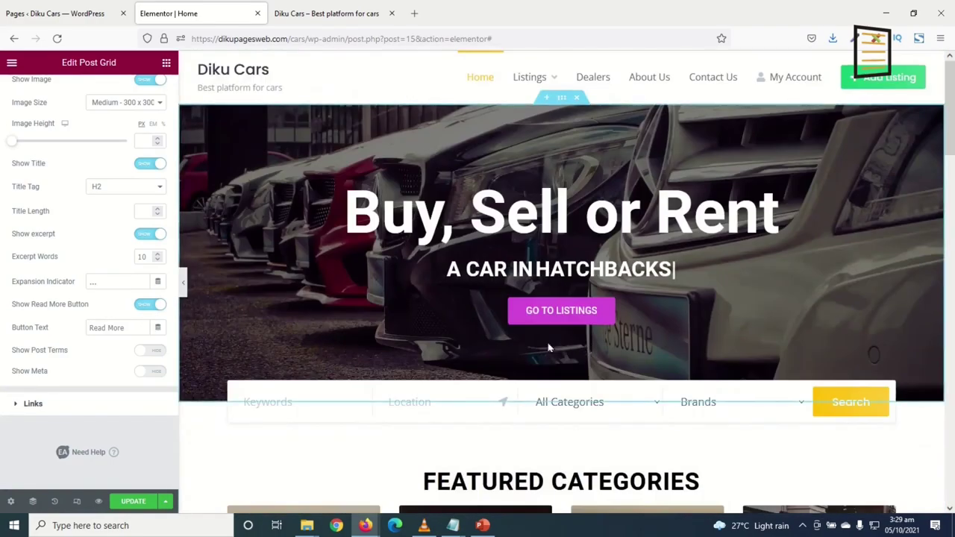
Save the page and switch the editor to the Mobile responsive preview
{"action": "left_click", "coordinate": [127, 507]}
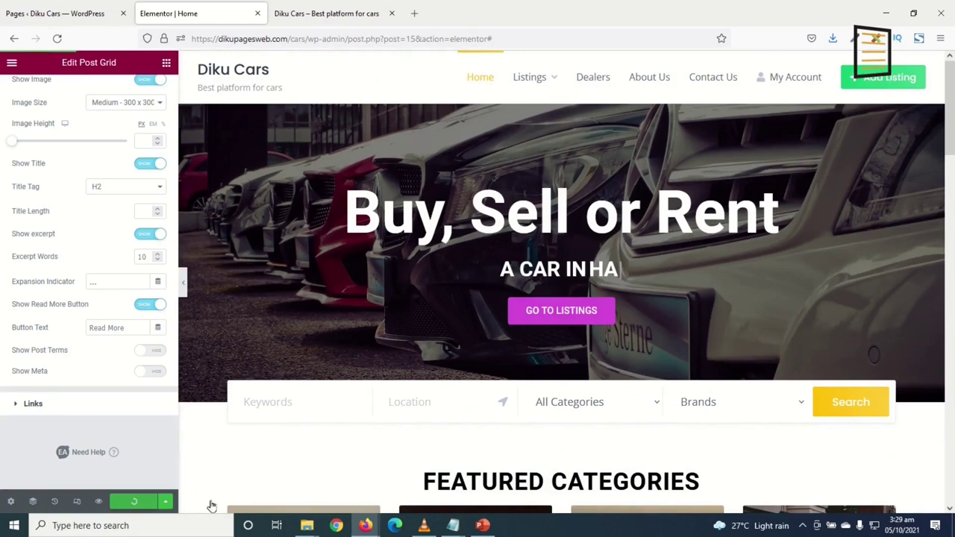
{"action": "left_click", "coordinate": [77, 502]}
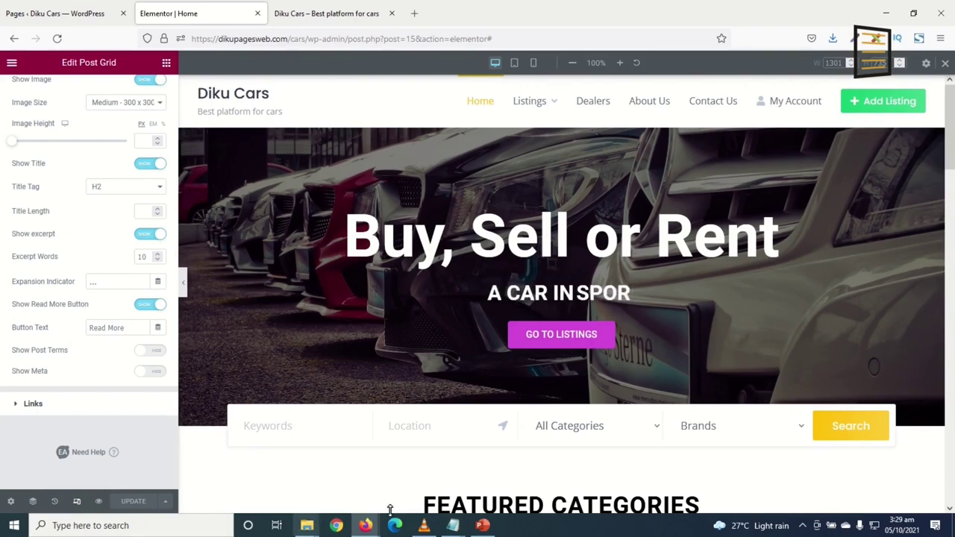
{"action": "left_click", "coordinate": [533, 65]}
Set the Buy, Sell or Rent heading's typography size to 62 px on mobile
{"action": "scroll", "coordinate": [589, 283], "scroll_direction": "down", "scroll_amount": 15}
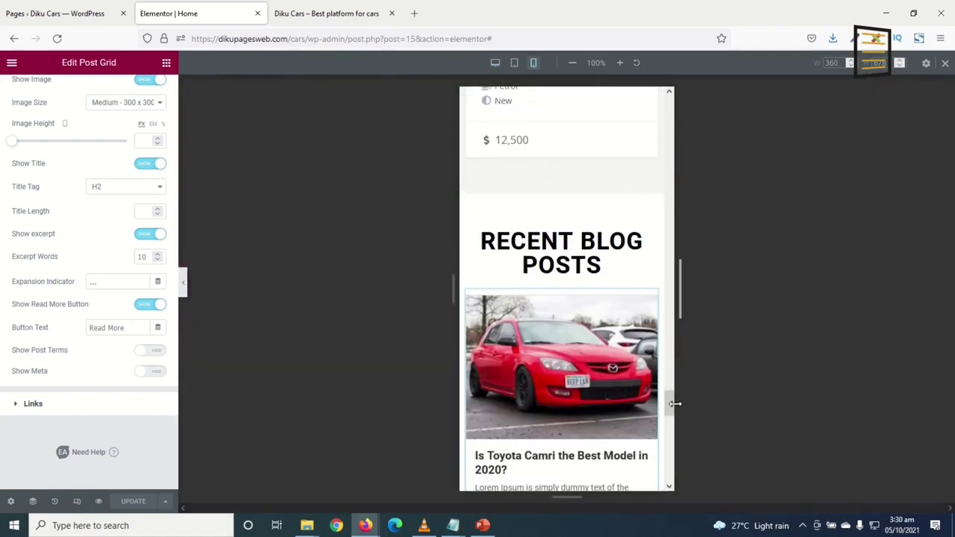
{"action": "left_click_drag", "start_coordinate": [669, 411], "coordinate": [632, 98]}
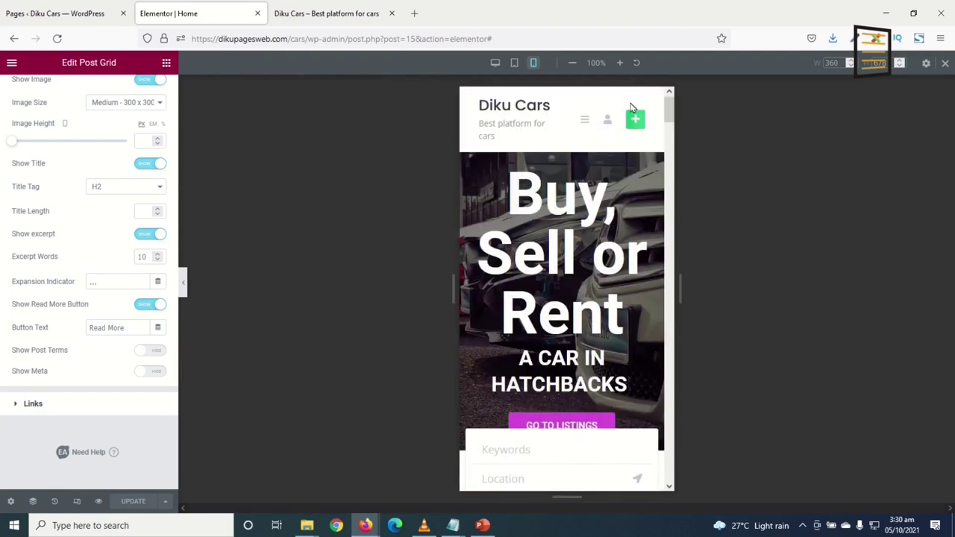
{"action": "left_click", "coordinate": [541, 261]}
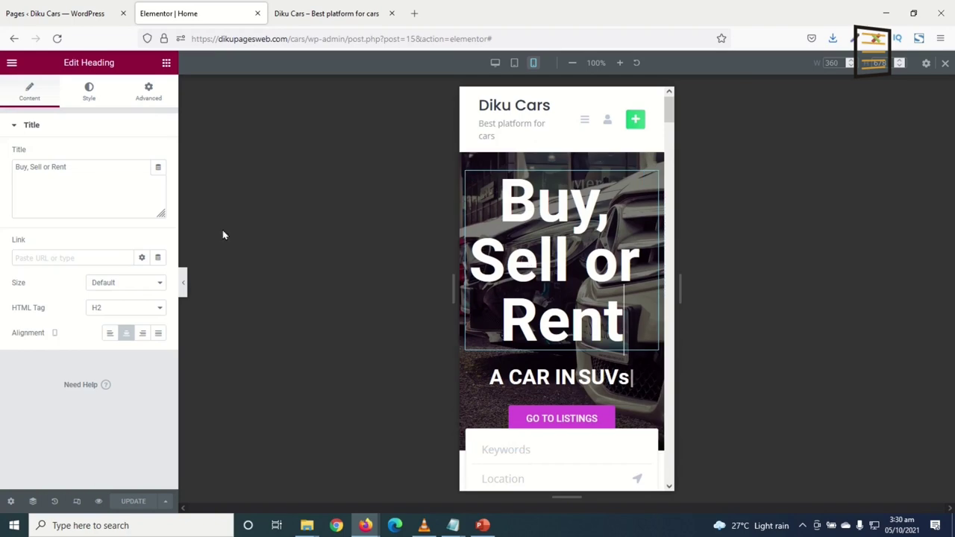
{"action": "left_click", "coordinate": [94, 103]}
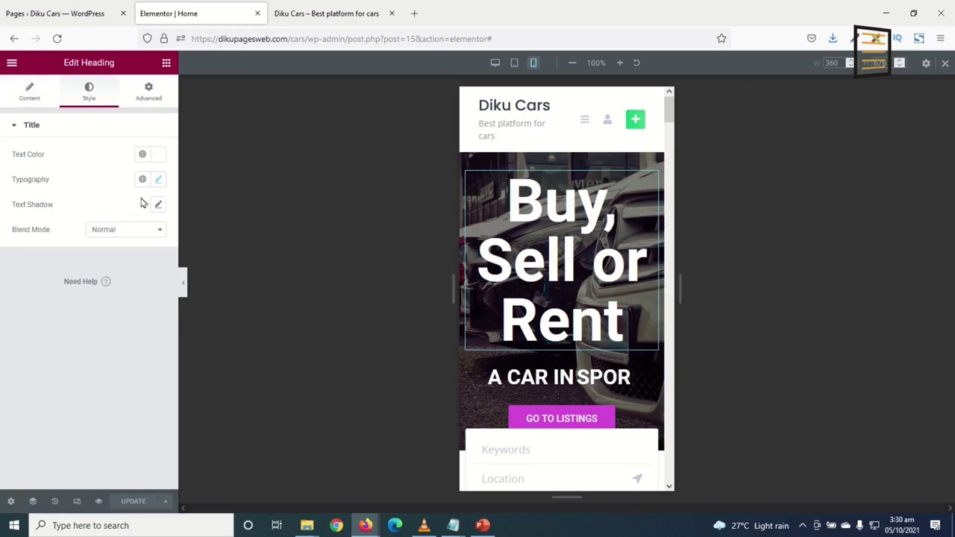
{"action": "left_click", "coordinate": [159, 180]}
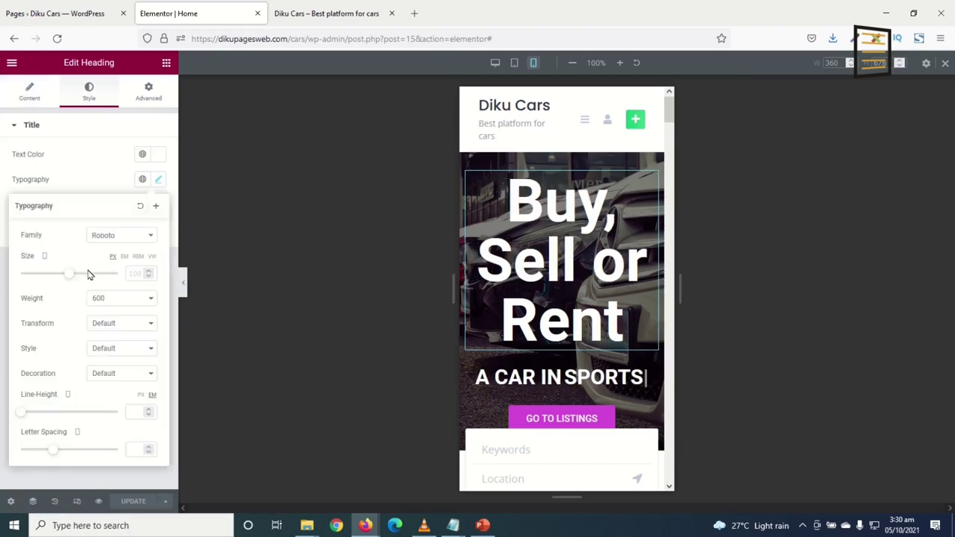
{"action": "left_click_drag", "start_coordinate": [68, 274], "coordinate": [50, 278]}
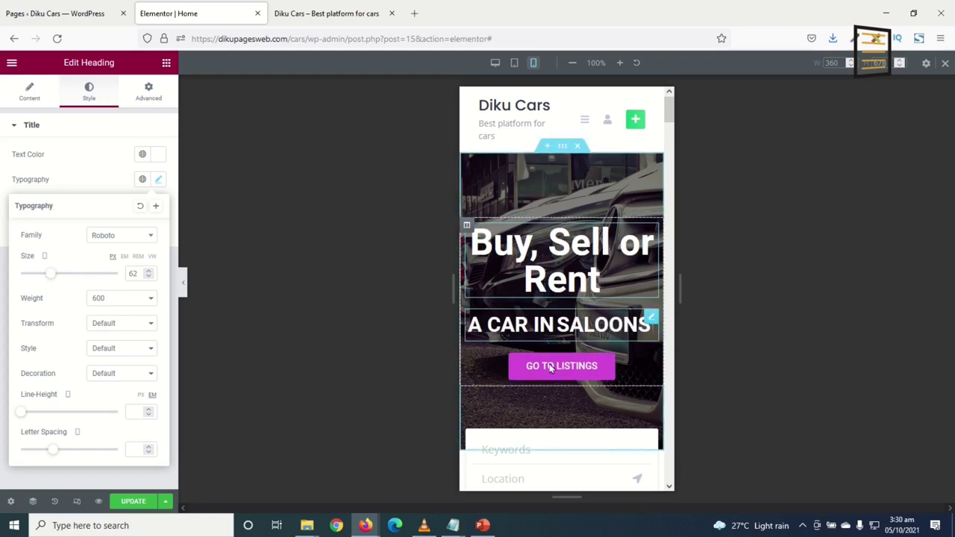
Scroll through the home page's mobile layout to review it
{"action": "scroll", "coordinate": [569, 386], "scroll_direction": "down", "scroll_amount": 3}
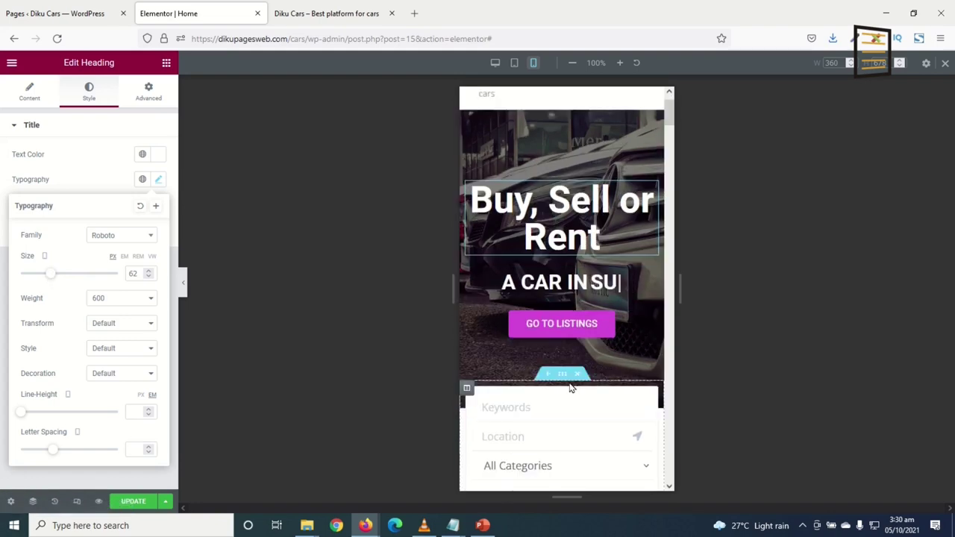
{"action": "scroll", "coordinate": [577, 250], "scroll_direction": "down", "scroll_amount": 7}
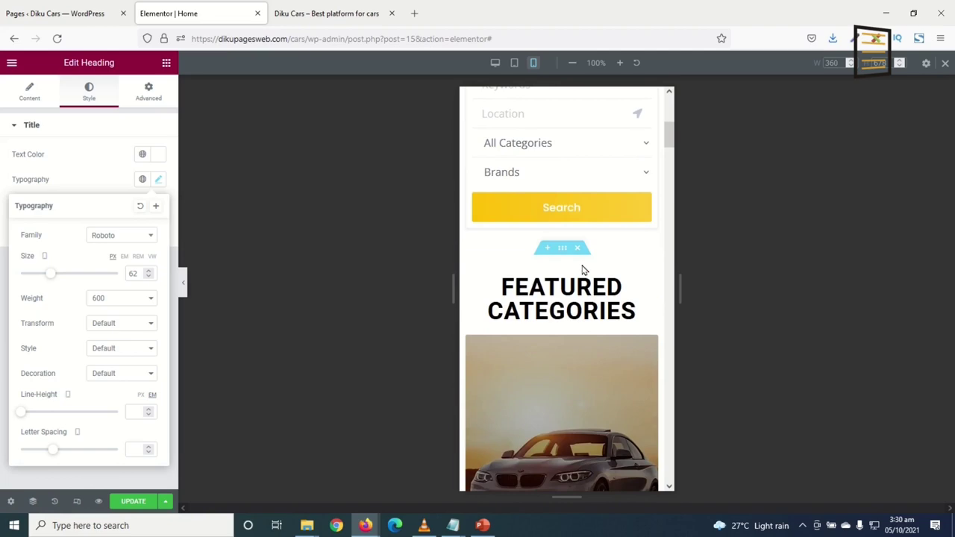
{"action": "scroll", "coordinate": [582, 276], "scroll_direction": "down", "scroll_amount": 10}
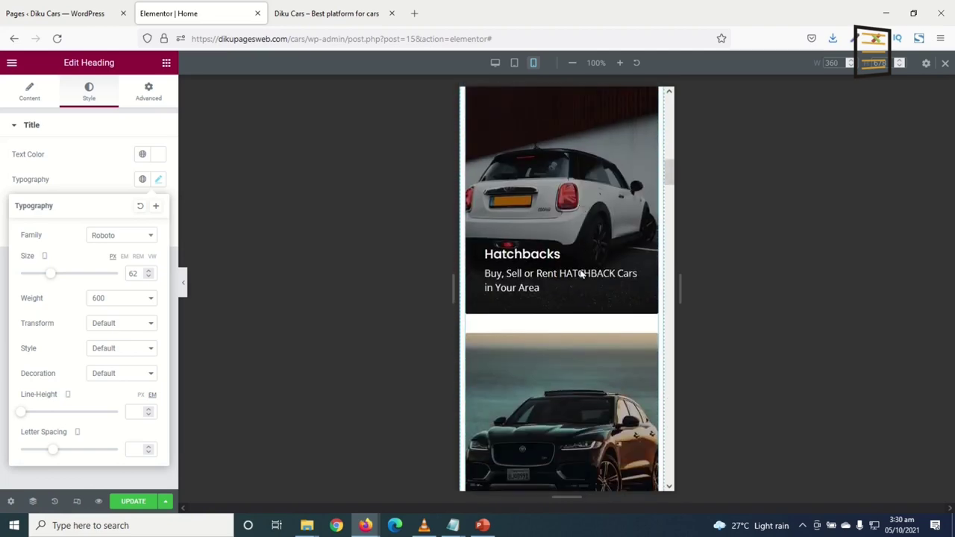
{"action": "scroll", "coordinate": [582, 276], "scroll_direction": "down", "scroll_amount": 10}
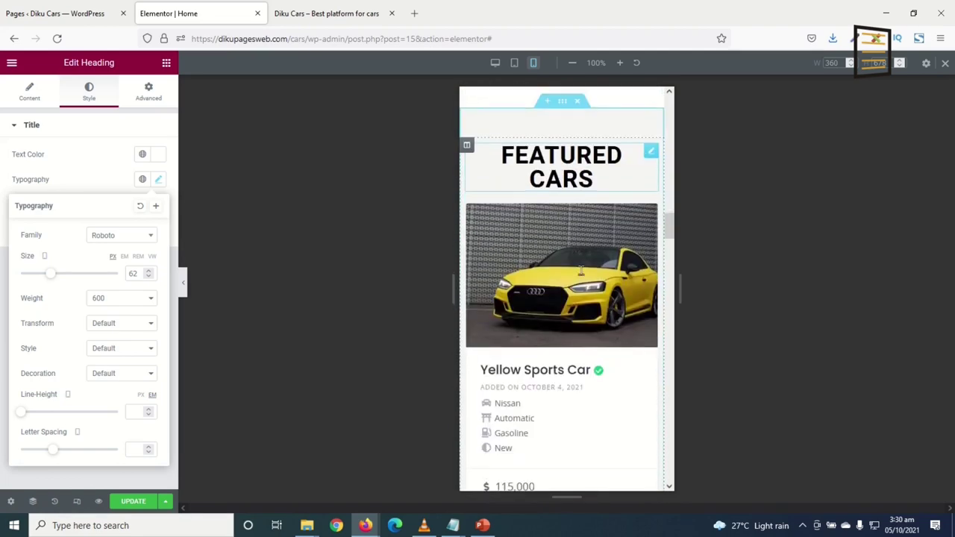
{"action": "scroll", "coordinate": [582, 276], "scroll_direction": "down", "scroll_amount": 6}
{"action": "scroll", "coordinate": [586, 276], "scroll_direction": "up", "scroll_amount": 12}
{"action": "scroll", "coordinate": [588, 276], "scroll_direction": "up", "scroll_amount": 6}
{"action": "scroll", "coordinate": [586, 272], "scroll_direction": "down", "scroll_amount": 3}
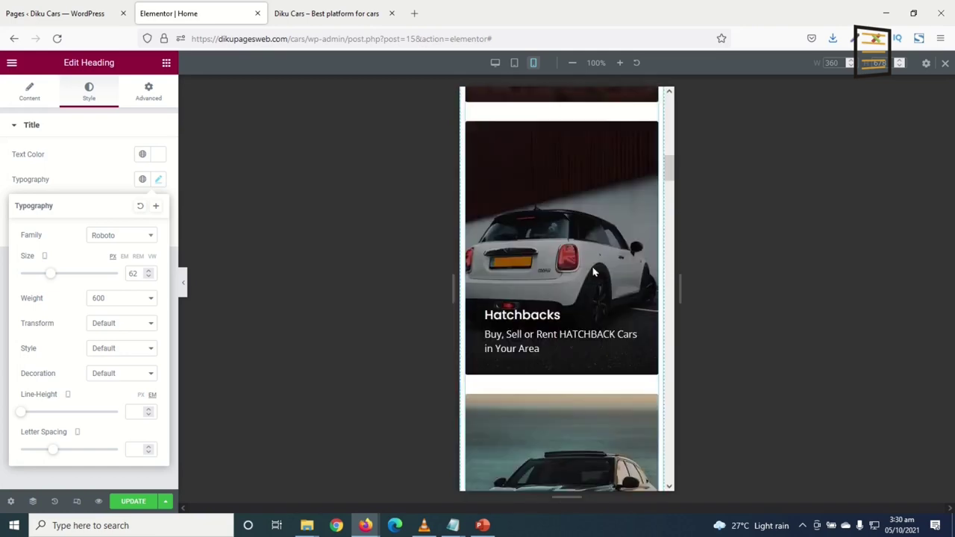
{"action": "scroll", "coordinate": [582, 261], "scroll_direction": "up", "scroll_amount": 10}
{"action": "scroll", "coordinate": [566, 261], "scroll_direction": "down", "scroll_amount": 10}
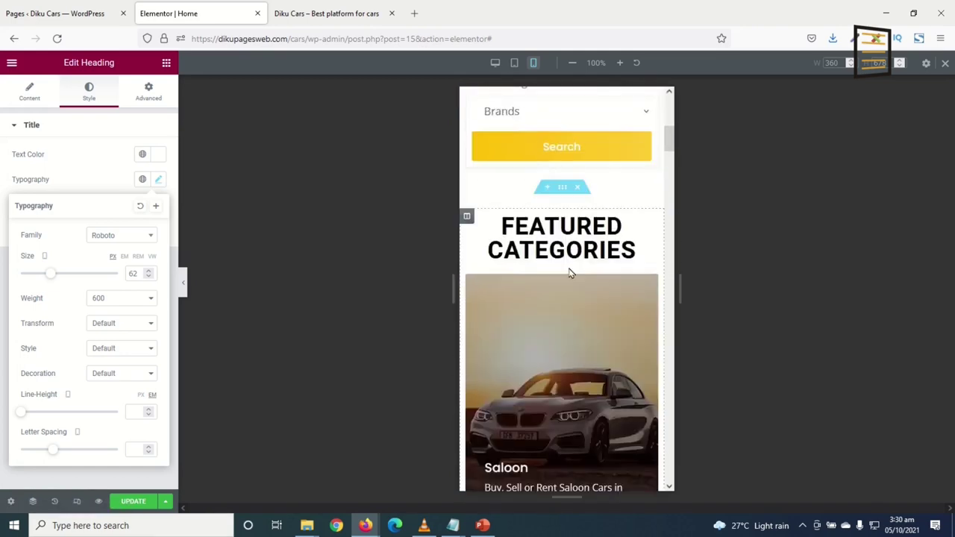
{"action": "scroll", "coordinate": [566, 274], "scroll_direction": "down", "scroll_amount": 15}
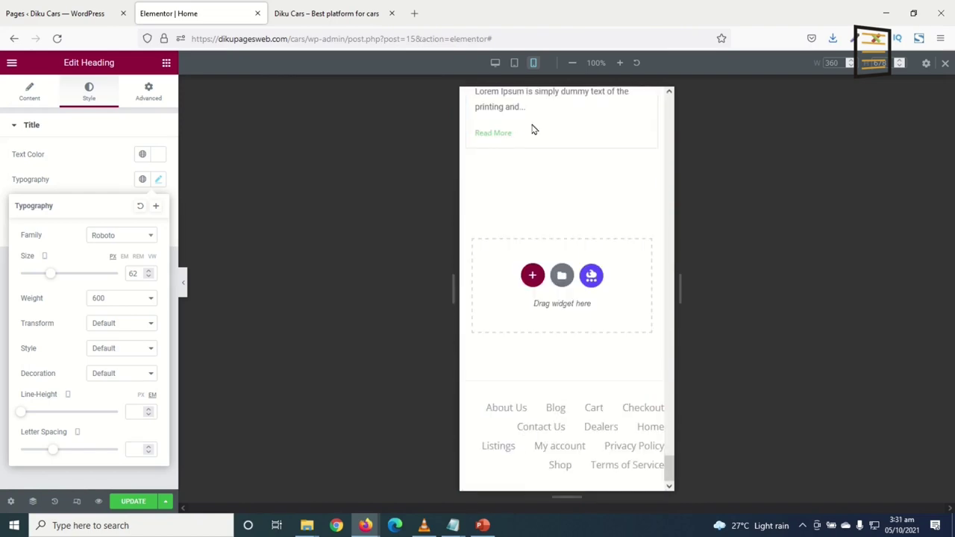
Switch to the 768 px Tablet preview and review the category, car and blog grids
{"action": "left_click", "coordinate": [514, 63]}
{"action": "scroll", "coordinate": [666, 265], "scroll_direction": "down", "scroll_amount": 3}
{"action": "scroll", "coordinate": [602, 312], "scroll_direction": "down", "scroll_amount": 3}
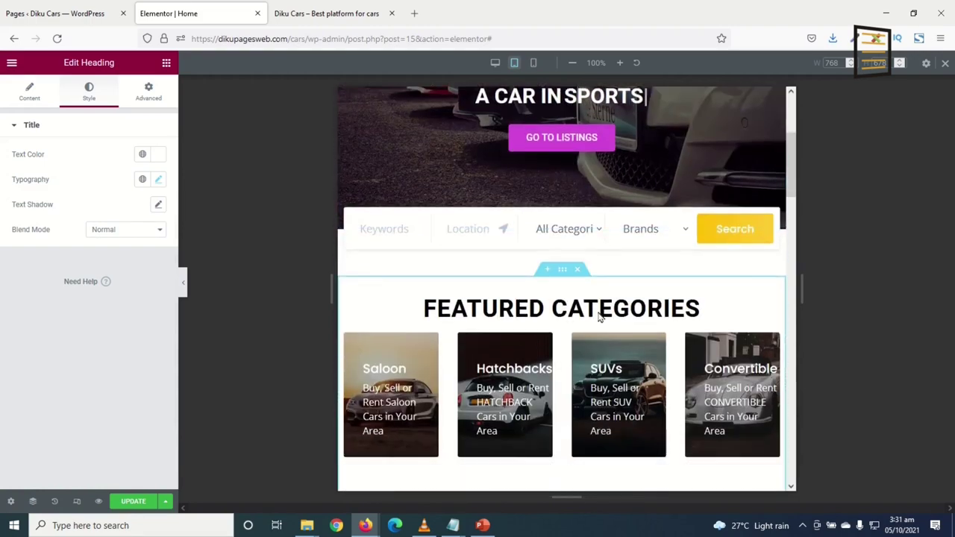
{"action": "scroll", "coordinate": [601, 308], "scroll_direction": "down", "scroll_amount": 3}
{"action": "left_click", "coordinate": [701, 375]}
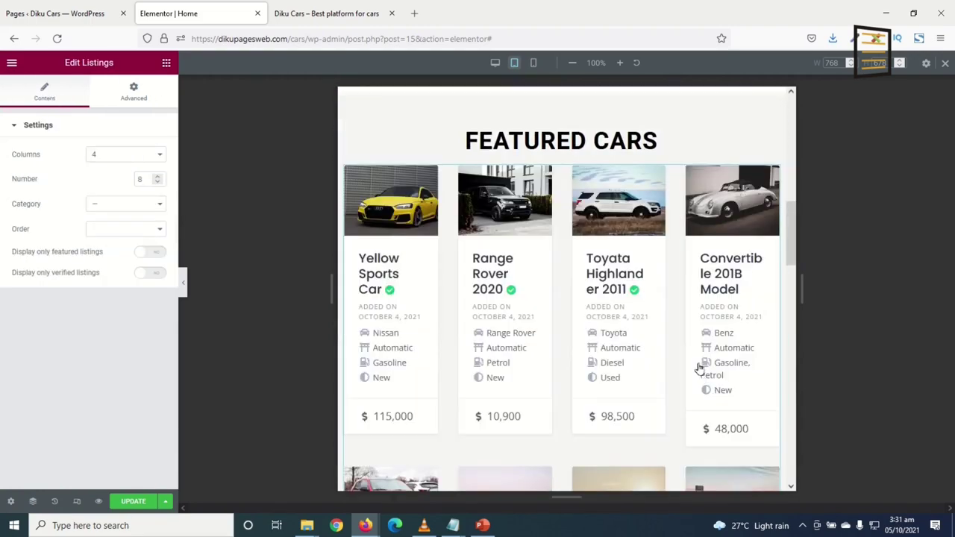
{"action": "scroll", "coordinate": [695, 335], "scroll_direction": "down", "scroll_amount": 10}
{"action": "scroll", "coordinate": [696, 326], "scroll_direction": "down", "scroll_amount": 6}
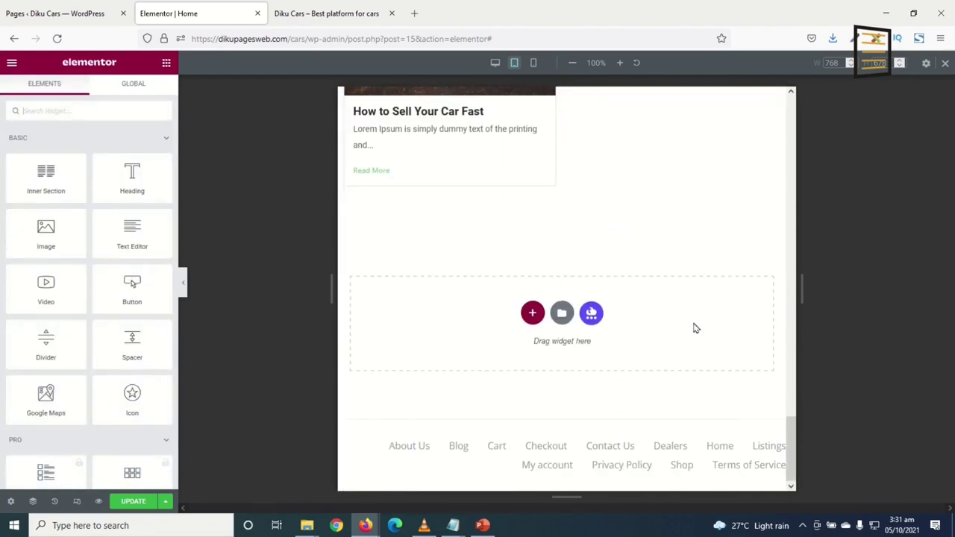
{"action": "scroll", "coordinate": [701, 306], "scroll_direction": "up", "scroll_amount": 18}
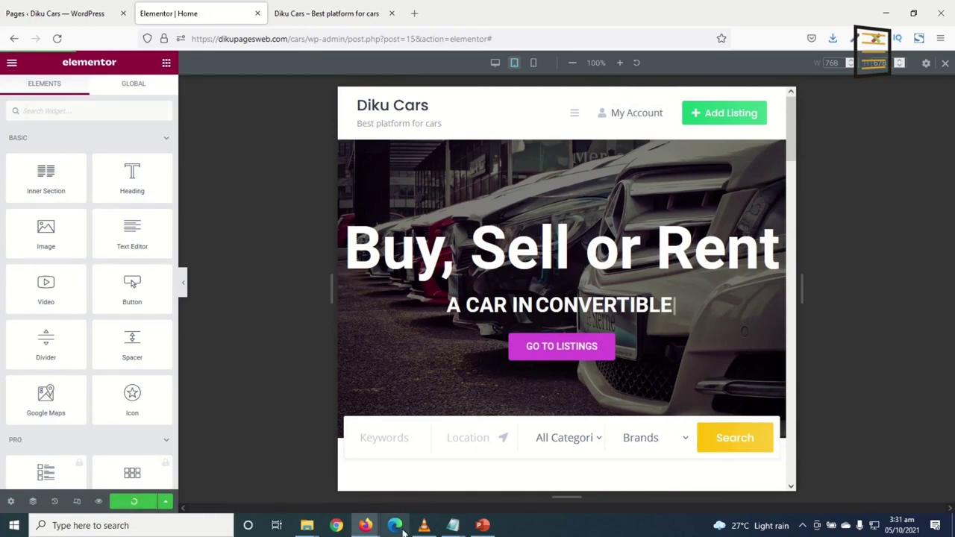
Return to desktop view and scroll the live preview's eight featured cars and Recent Blog Posts
{"action": "left_click", "coordinate": [944, 65]}
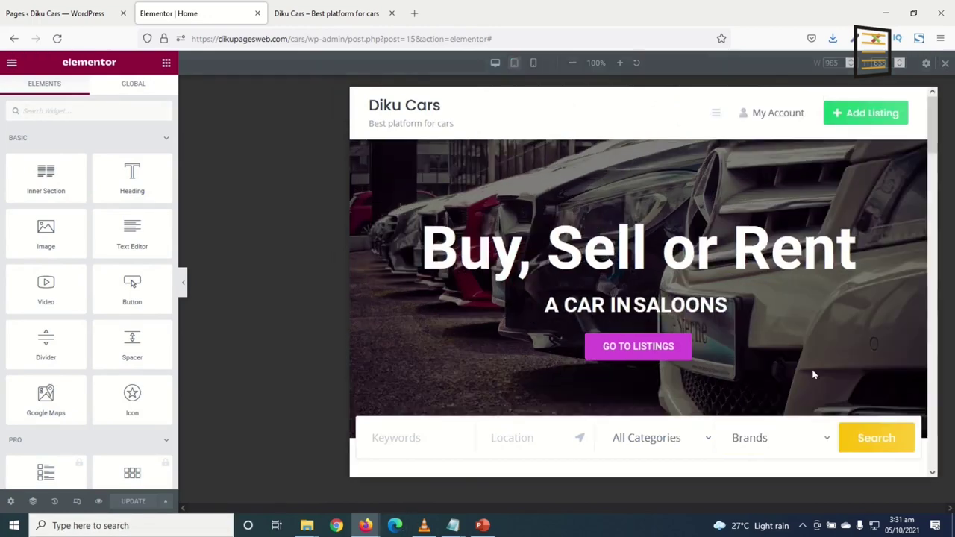
{"action": "left_click", "coordinate": [99, 502]}
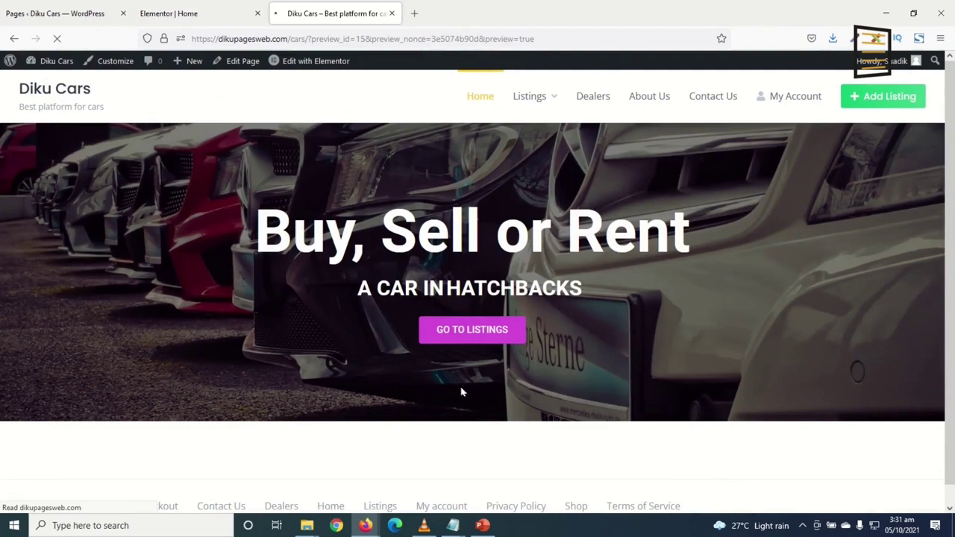
{"action": "scroll", "coordinate": [770, 277], "scroll_direction": "down", "scroll_amount": 15}
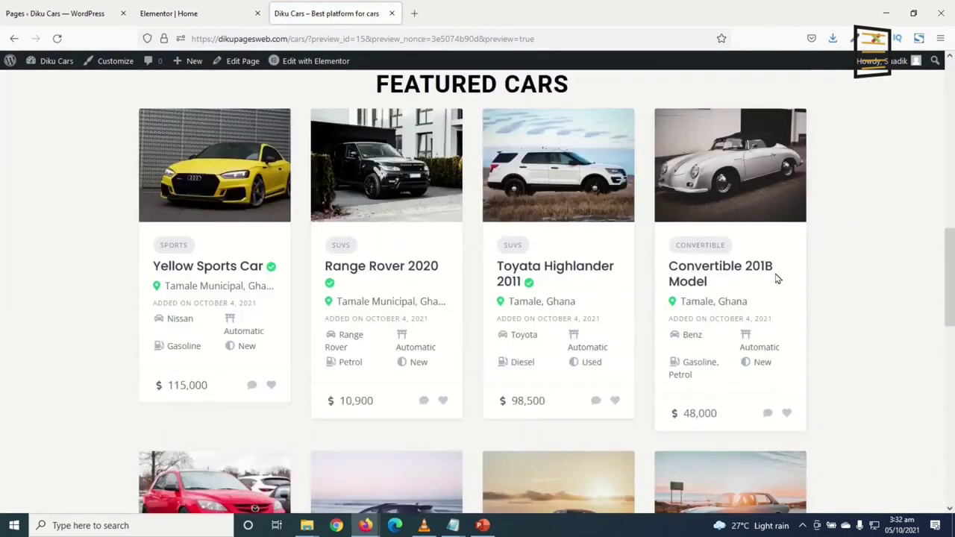
{"action": "scroll", "coordinate": [777, 279], "scroll_direction": "down", "scroll_amount": 3}
{"action": "scroll", "coordinate": [776, 280], "scroll_direction": "up", "scroll_amount": 5}
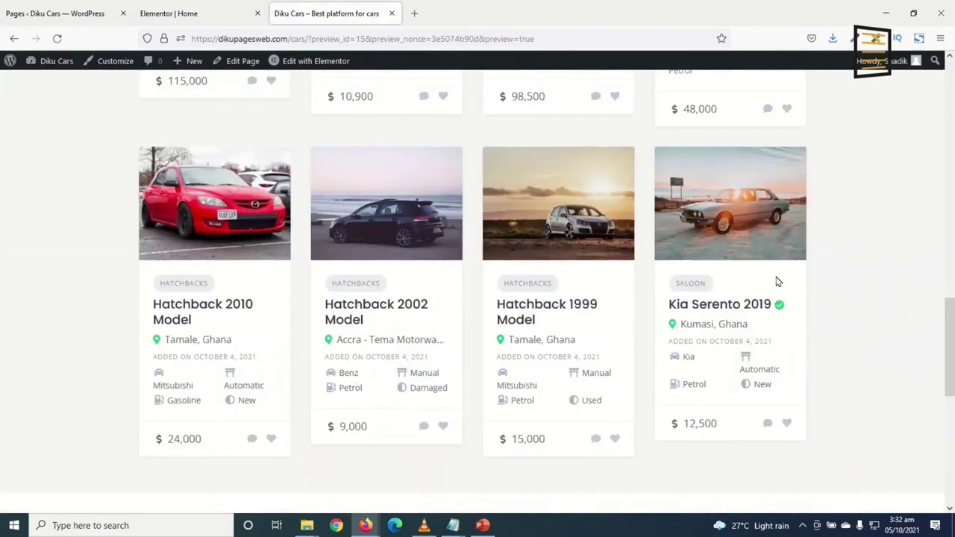
{"action": "scroll", "coordinate": [776, 281], "scroll_direction": "up", "scroll_amount": 5}
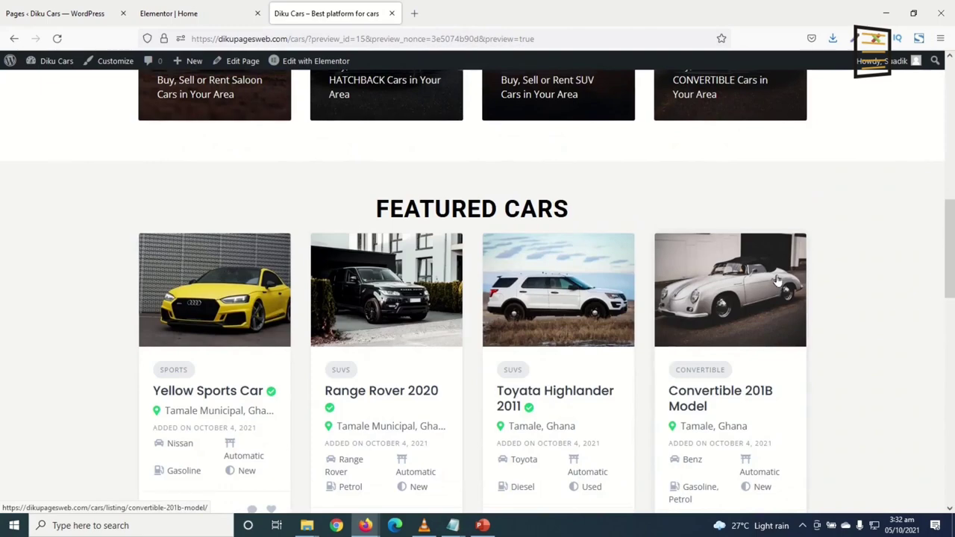
{"action": "scroll", "coordinate": [776, 277], "scroll_direction": "down", "scroll_amount": 3}
{"action": "scroll", "coordinate": [774, 277], "scroll_direction": "up", "scroll_amount": 2}
{"action": "scroll", "coordinate": [262, 427], "scroll_direction": "down", "scroll_amount": 2}
{"action": "scroll", "coordinate": [694, 380], "scroll_direction": "down", "scroll_amount": 5}
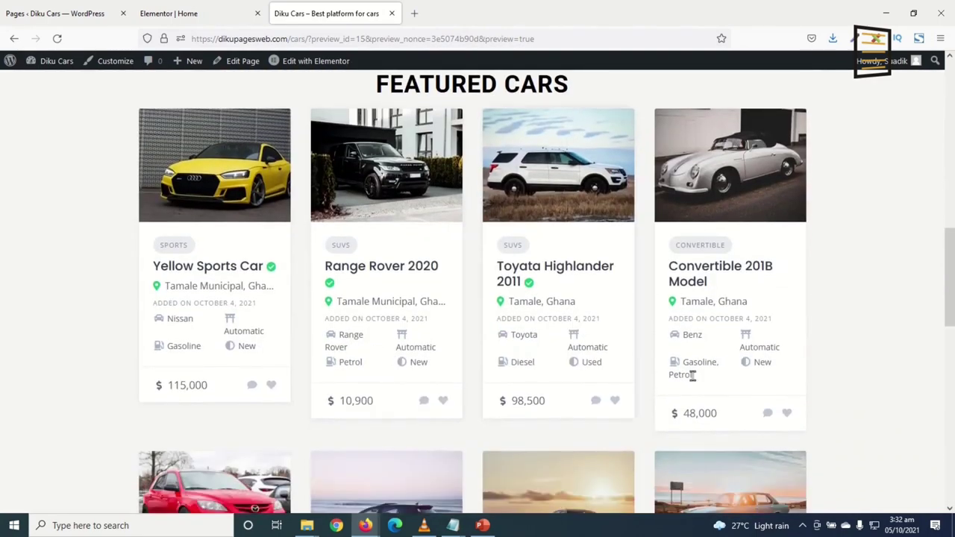
{"action": "scroll", "coordinate": [693, 389], "scroll_direction": "down", "scroll_amount": 4}
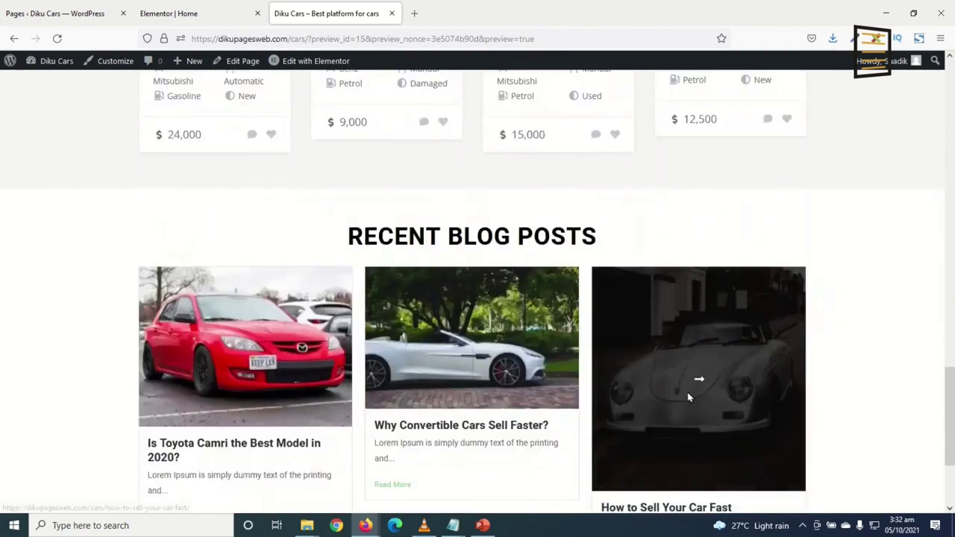
{"action": "scroll", "coordinate": [318, 323], "scroll_direction": "up", "scroll_amount": 4}
{"action": "scroll", "coordinate": [589, 343], "scroll_direction": "up", "scroll_amount": 7}
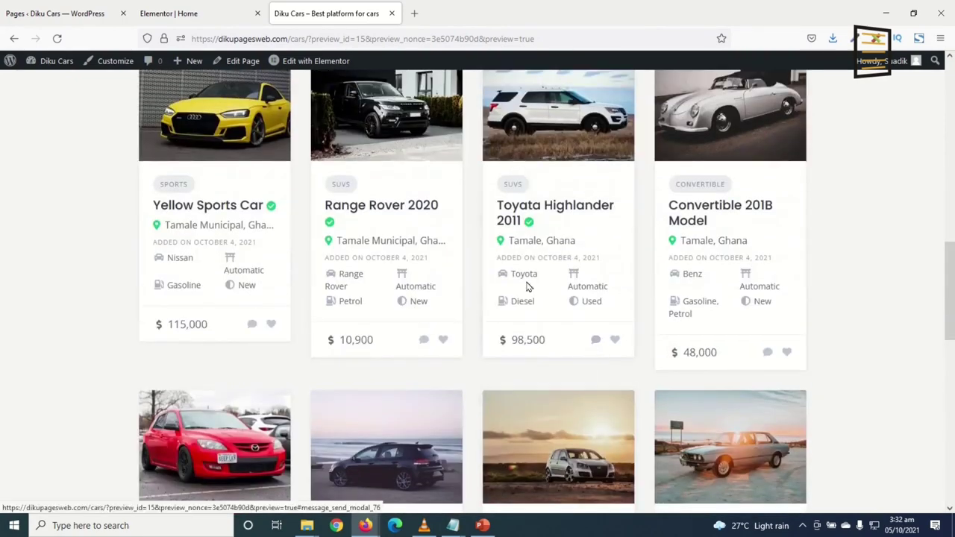
{"action": "scroll", "coordinate": [590, 358], "scroll_direction": "down", "scroll_amount": 8}
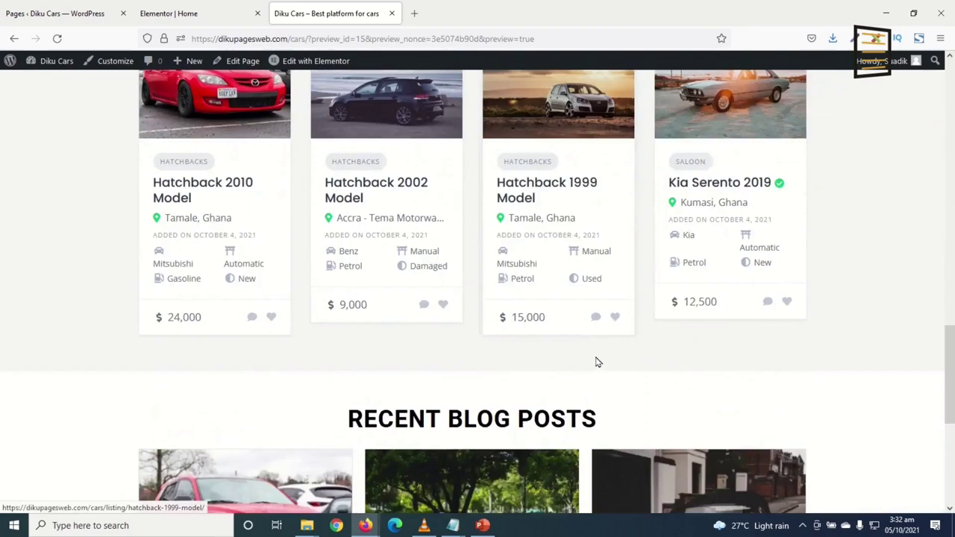
{"action": "scroll", "coordinate": [428, 282], "scroll_direction": "up", "scroll_amount": 4}
Set the Featured Cars listings widget to 3 columns and 6 listings, then reload the site preview
{"action": "left_click", "coordinate": [199, 15]}
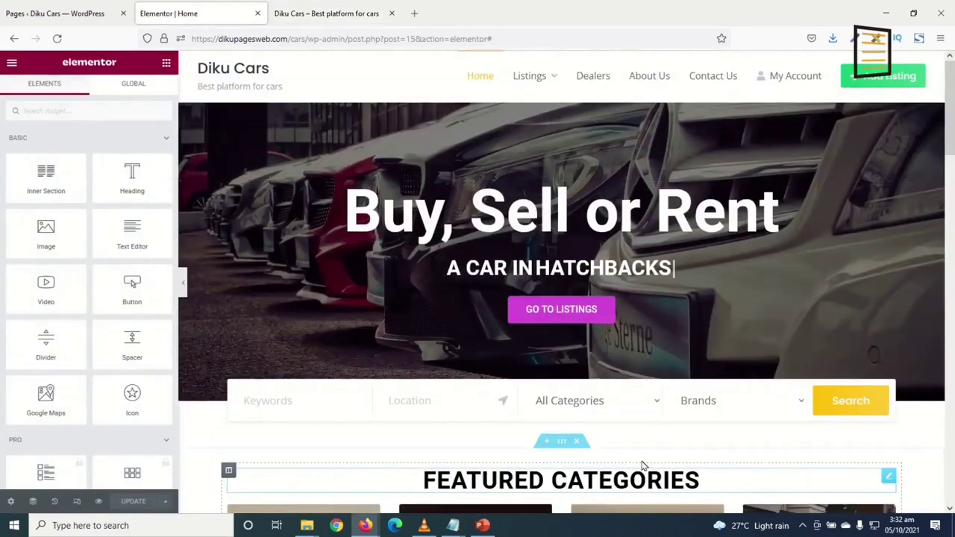
{"action": "scroll", "coordinate": [674, 386], "scroll_direction": "down", "scroll_amount": 6}
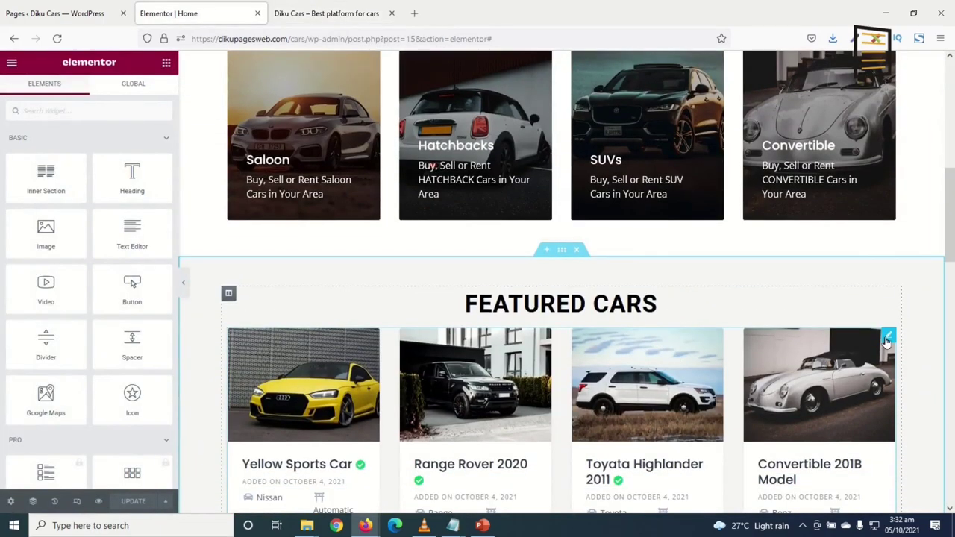
{"action": "left_click", "coordinate": [887, 338]}
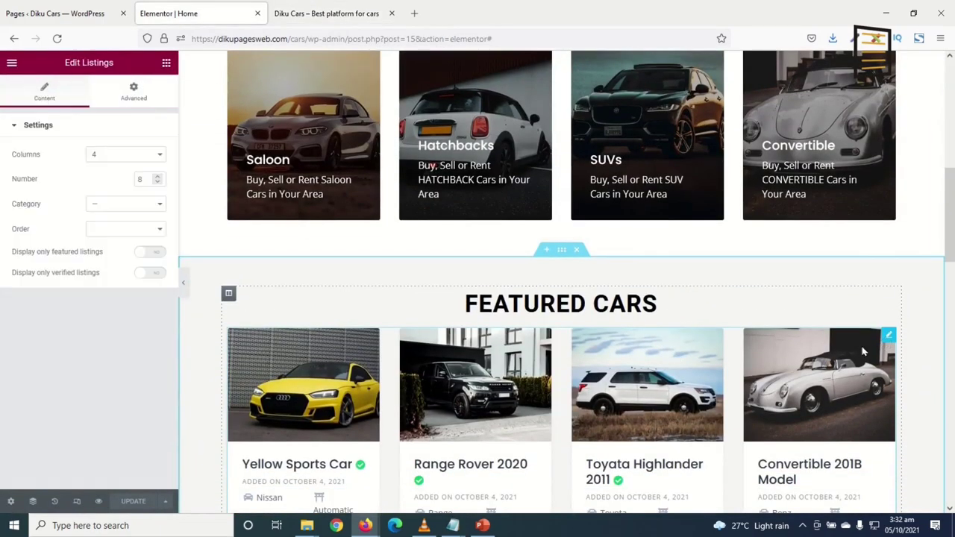
{"action": "left_click", "coordinate": [114, 155]}
{"action": "left_click", "coordinate": [99, 198]}
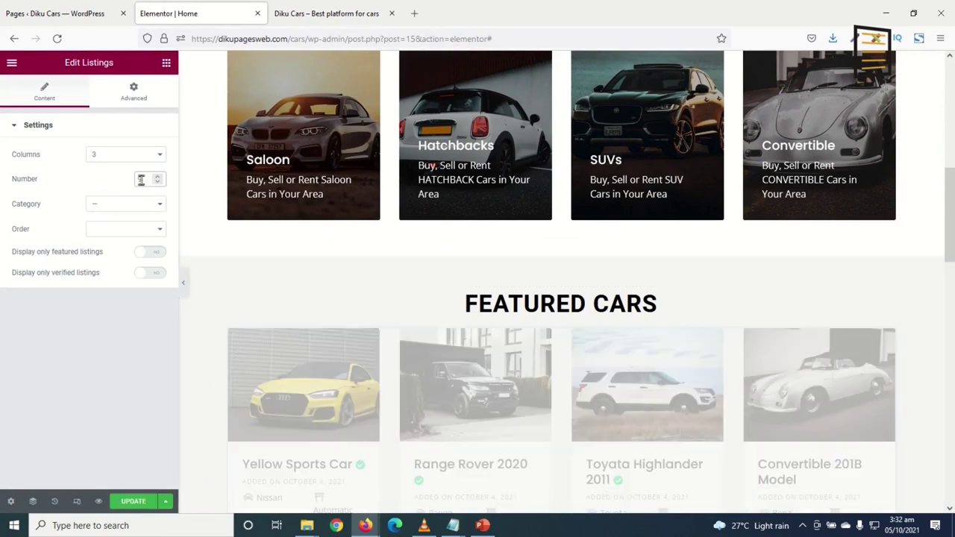
{"action": "type", "text": "6"}
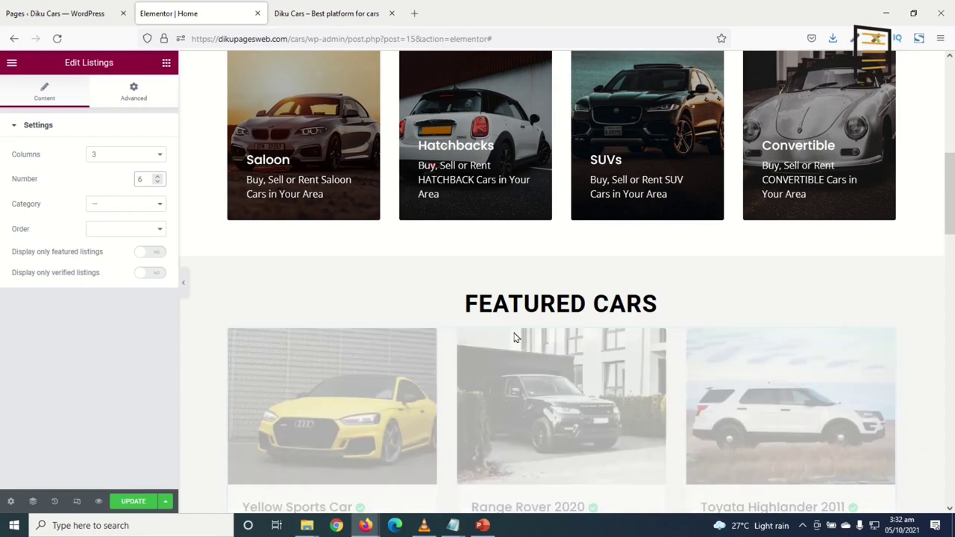
{"action": "scroll", "coordinate": [633, 335], "scroll_direction": "down", "scroll_amount": 9}
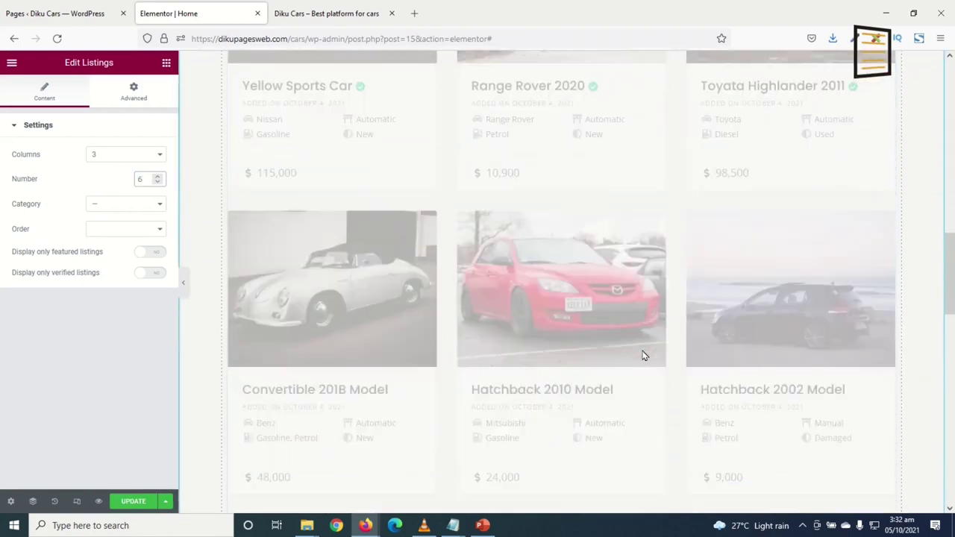
{"action": "scroll", "coordinate": [642, 354], "scroll_direction": "down", "scroll_amount": 4}
{"action": "scroll", "coordinate": [642, 354], "scroll_direction": "up", "scroll_amount": 2}
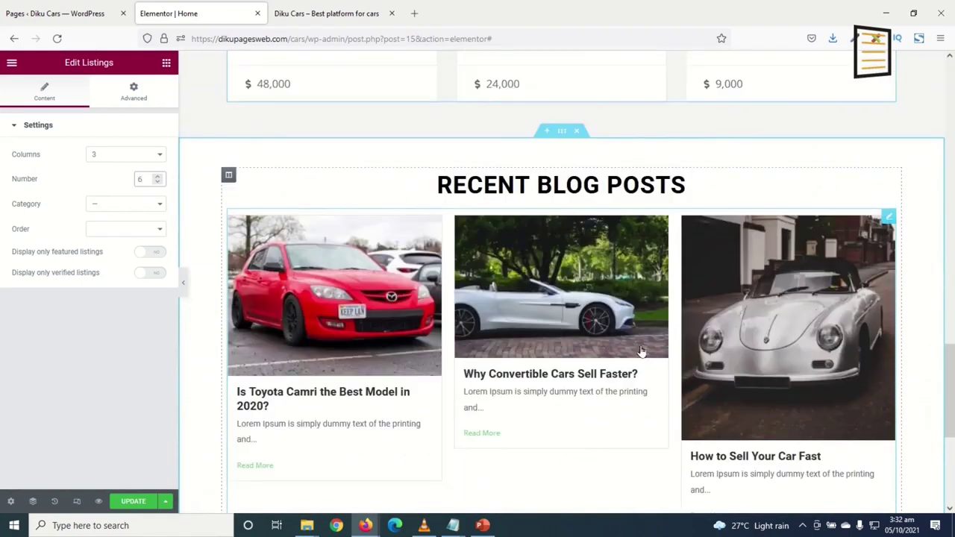
{"action": "scroll", "coordinate": [701, 401], "scroll_direction": "down", "scroll_amount": 3}
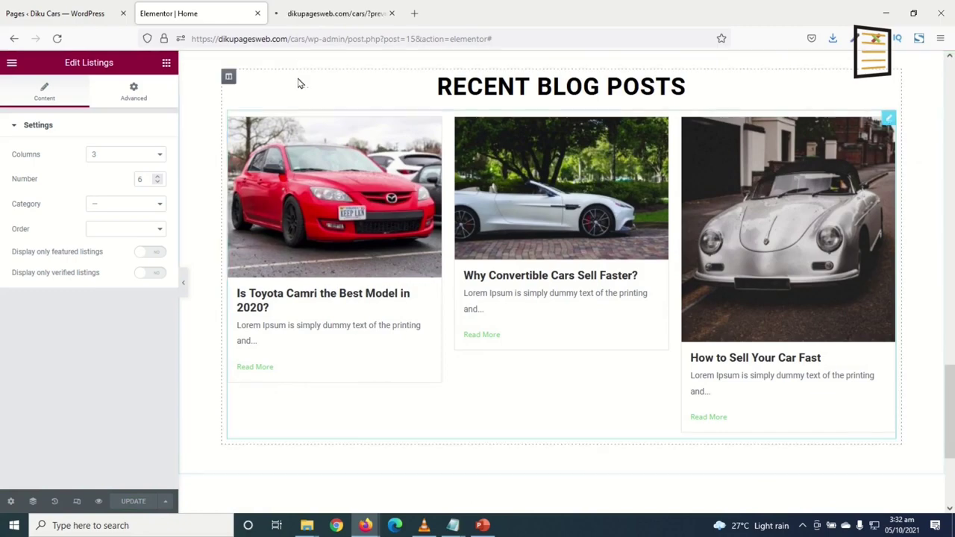
{"action": "left_click", "coordinate": [328, 13]}
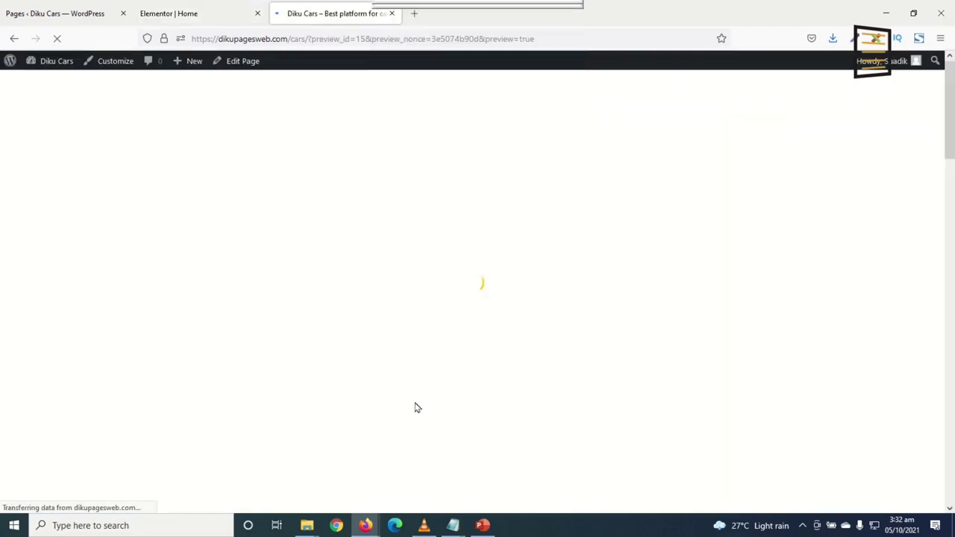
Check the three-column Featured Cars grid in the refreshed preview, then close the preview tab
{"action": "scroll", "coordinate": [423, 408], "scroll_direction": "down", "scroll_amount": 12}
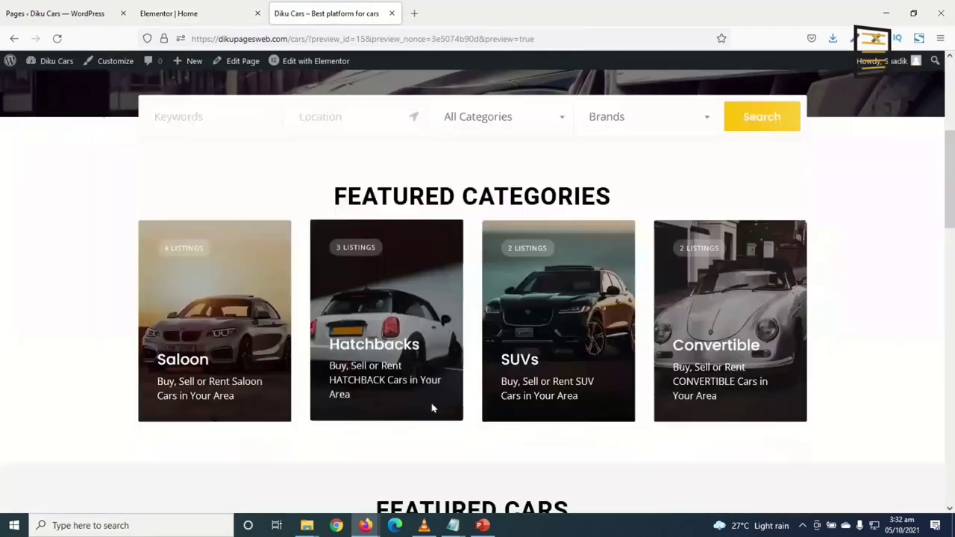
{"action": "scroll", "coordinate": [448, 407], "scroll_direction": "down", "scroll_amount": 5}
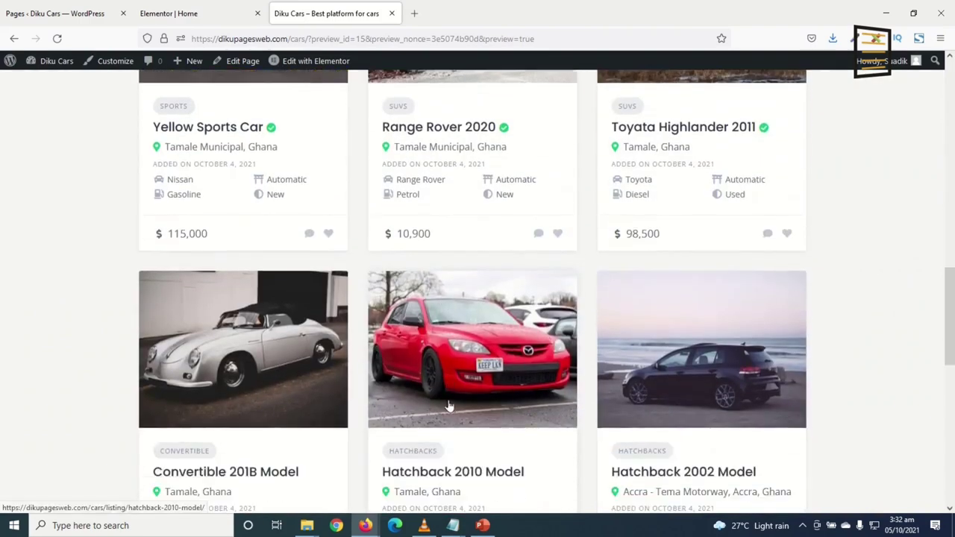
{"action": "scroll", "coordinate": [450, 408], "scroll_direction": "down", "scroll_amount": 2}
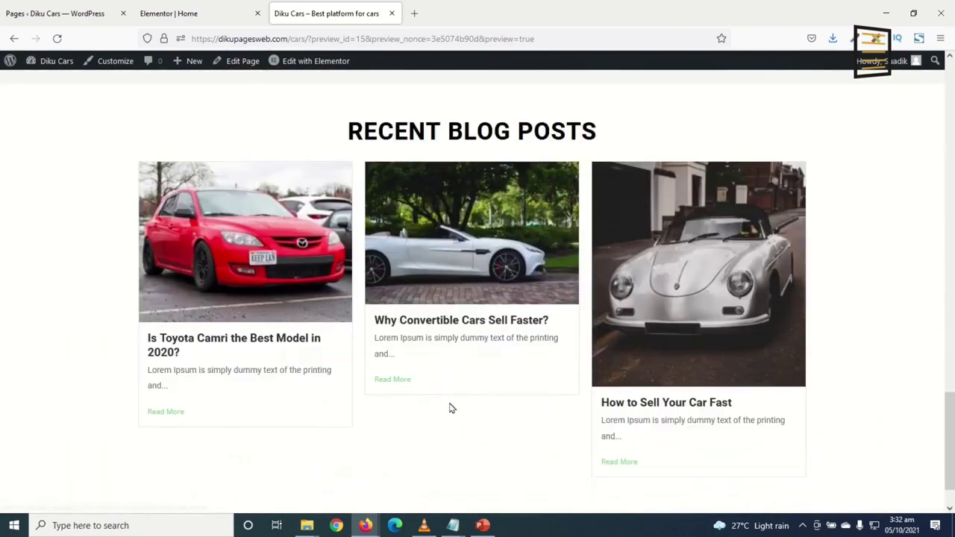
{"action": "scroll", "coordinate": [448, 407], "scroll_direction": "up", "scroll_amount": 1}
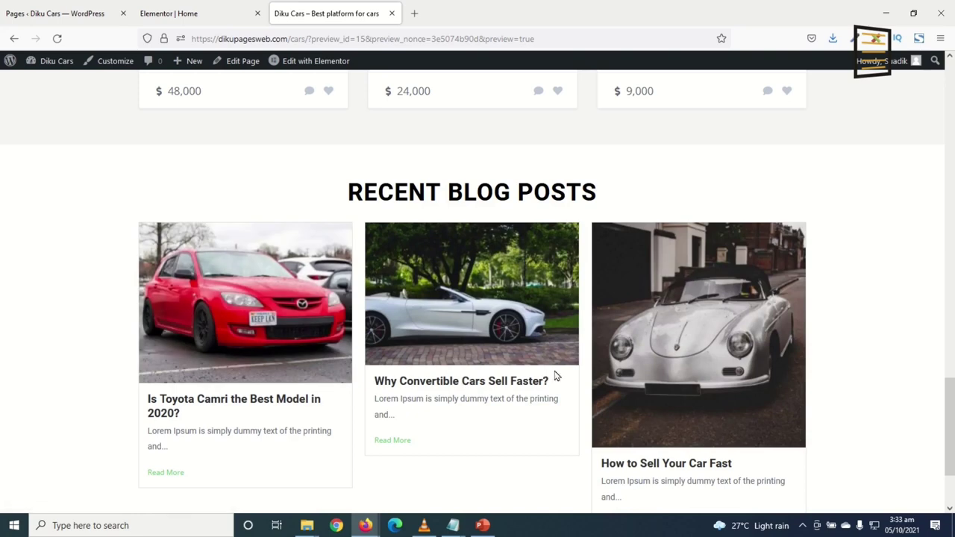
{"action": "scroll", "coordinate": [555, 375], "scroll_direction": "down", "scroll_amount": 3}
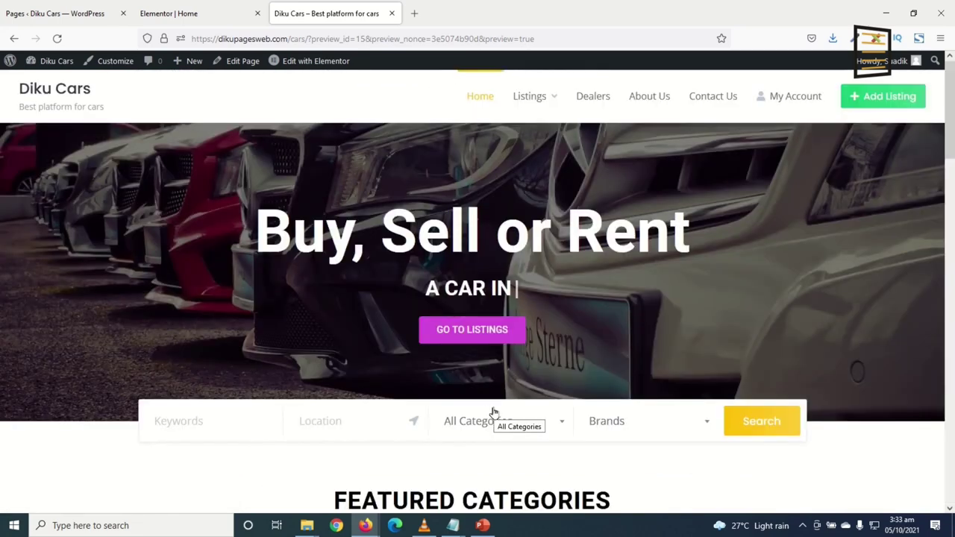
{"action": "left_click", "coordinate": [390, 14]}
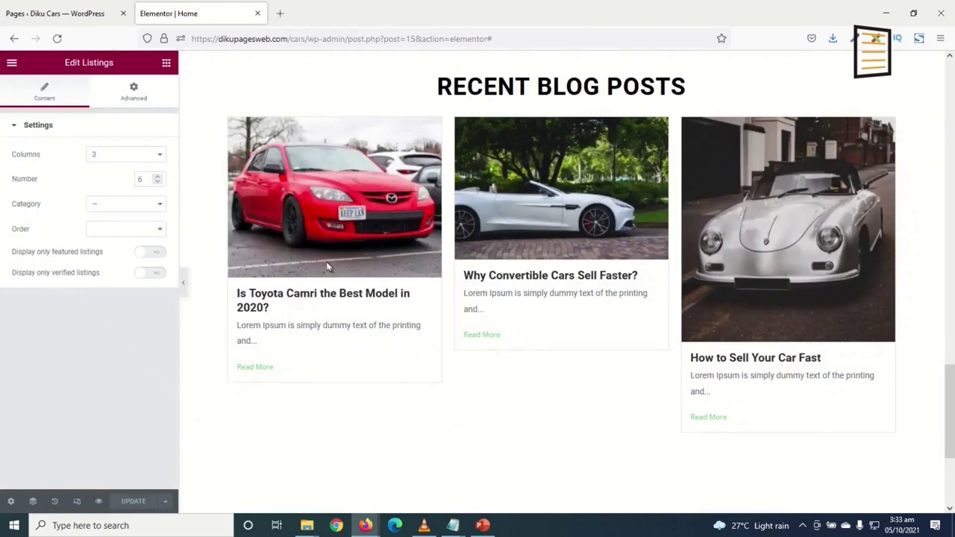
In the Pages ‹ Diku Cars tab, scroll the 12 published pages and open About Us
{"action": "left_click", "coordinate": [74, 15]}
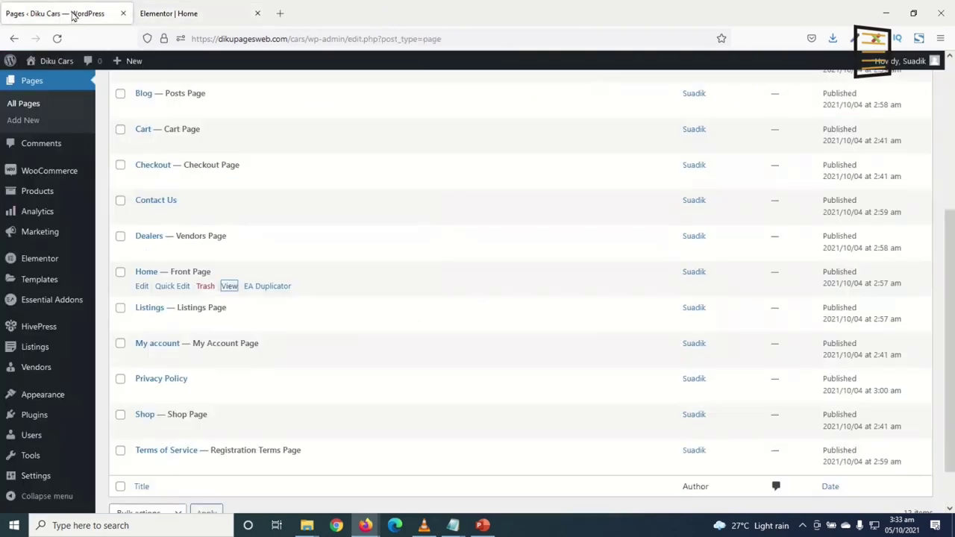
{"action": "scroll", "coordinate": [224, 321], "scroll_direction": "up", "scroll_amount": 4}
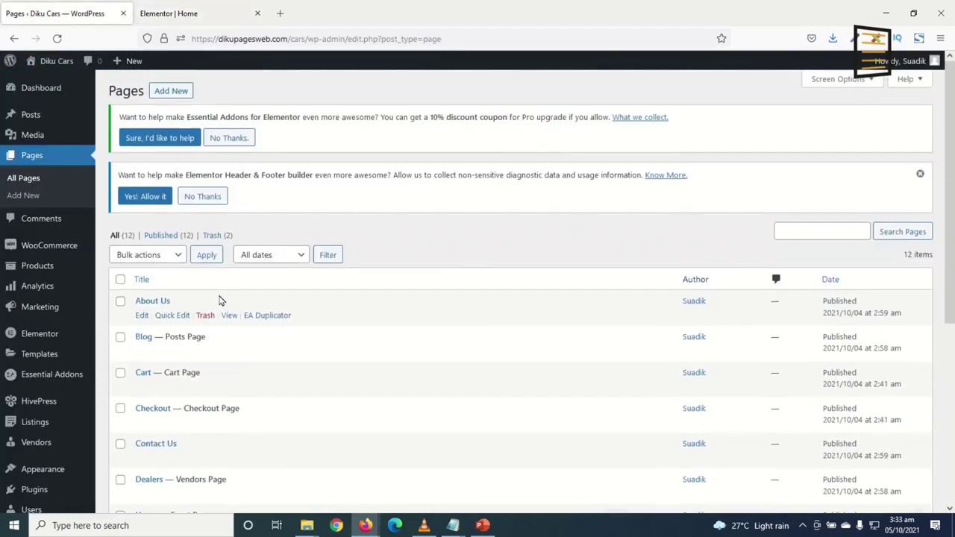
{"action": "scroll", "coordinate": [219, 301], "scroll_direction": "down", "scroll_amount": 2}
{"action": "scroll", "coordinate": [206, 314], "scroll_direction": "down", "scroll_amount": 3}
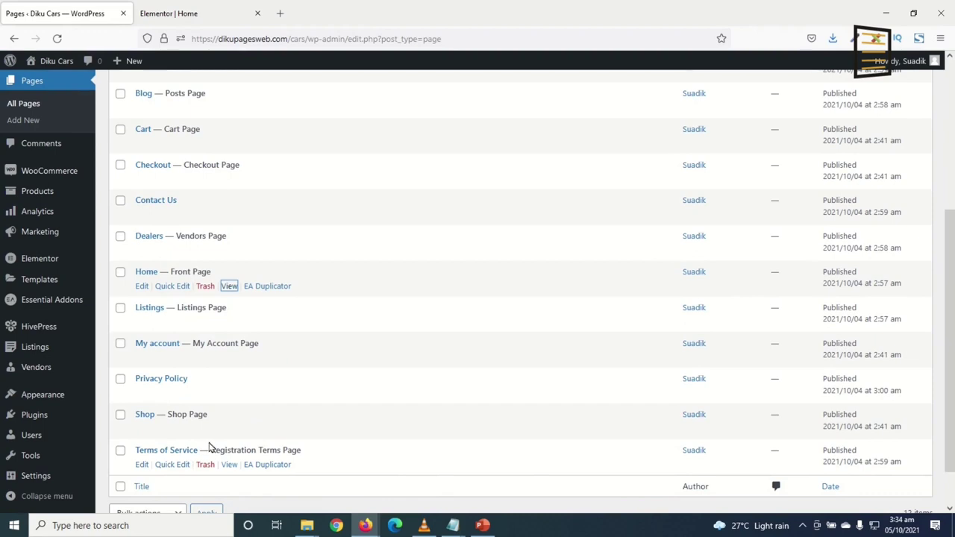
{"action": "scroll", "coordinate": [209, 447], "scroll_direction": "up", "scroll_amount": 3}
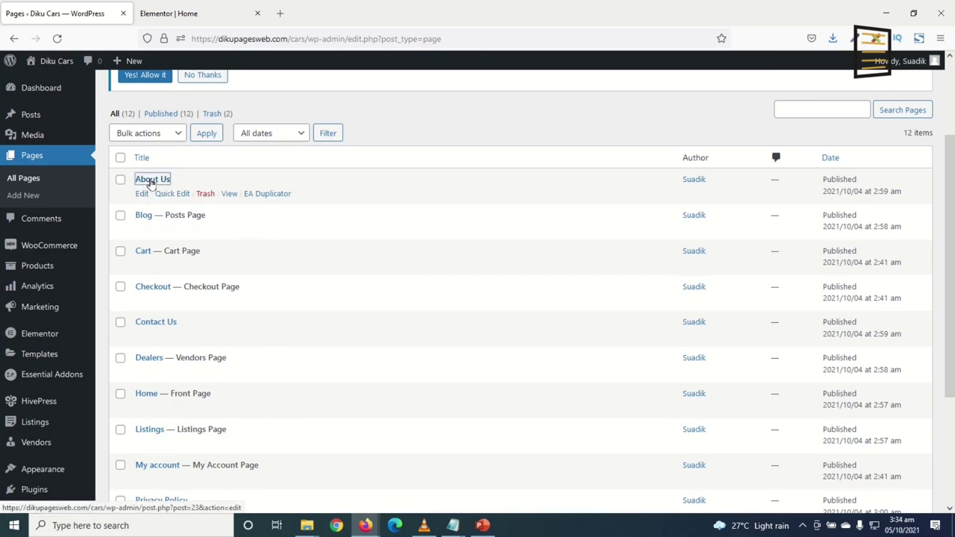
{"action": "left_click", "coordinate": [151, 181]}
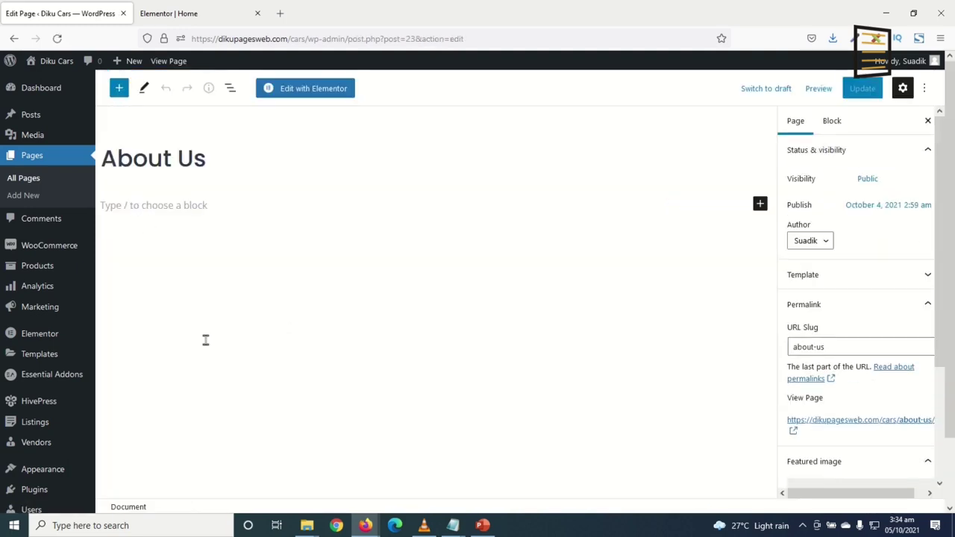
Paste Lorem Ipsum text, break it before 'It was popularised', then update and view the page
{"action": "left_click", "coordinate": [214, 340]}
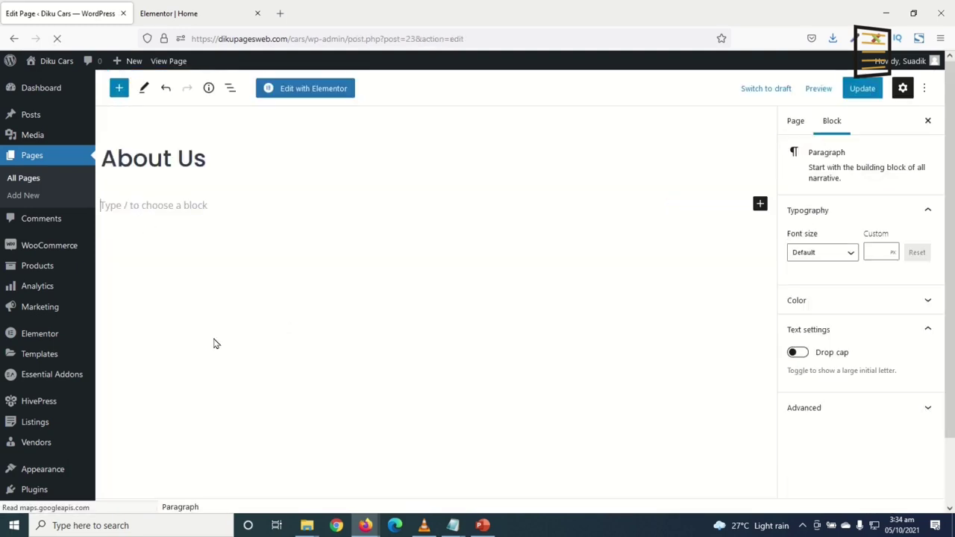
{"action": "type", "text": "Lorem Ipsum is simply dummy text of the printing and typesetting industry. Lorem Ipsum has been the industry's standard dummy text ever since the 1500s, when an unknown printer took a galley of type and scrambled it to make a type specimen book. It has survived not only five centuries, but also the leap into electronic typesetting, remaining essentially unchanged. It was popularised in the 1960s with the release of Letraset sheets containing Lorem Ipsum passages, and more recently with desktop publishing software like Aldus PageMaker including versions of Lorem Ipsum."}
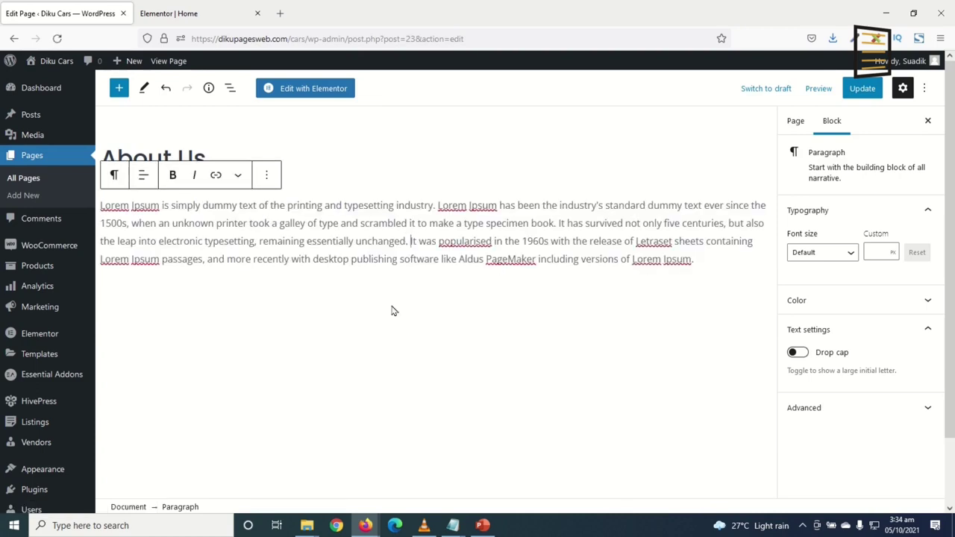
{"action": "key", "text": "Return"}
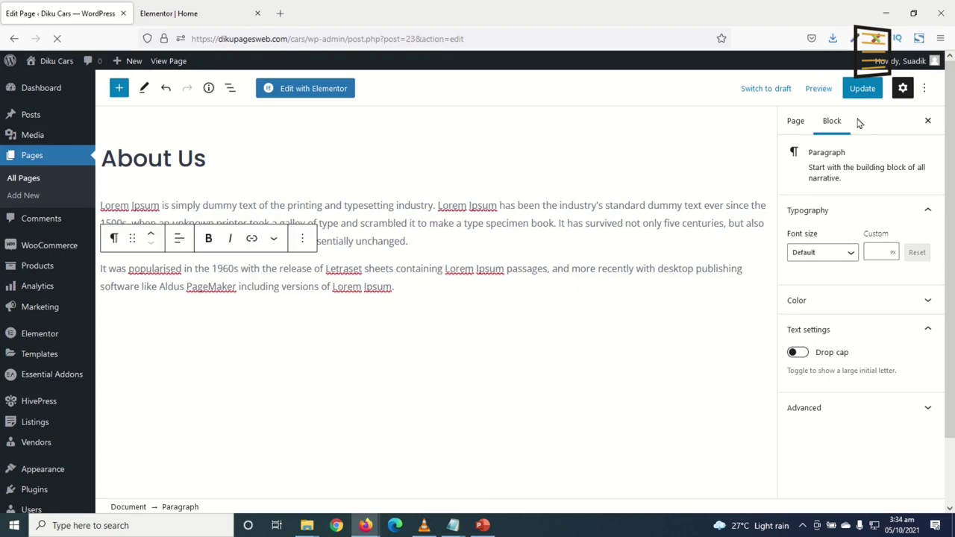
{"action": "left_click", "coordinate": [862, 90]}
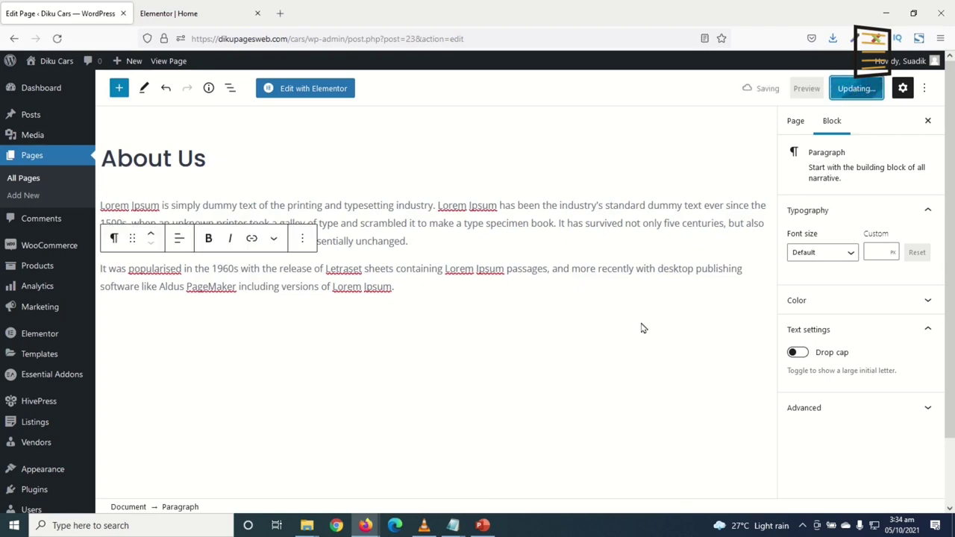
{"action": "left_click", "coordinate": [224, 478]}
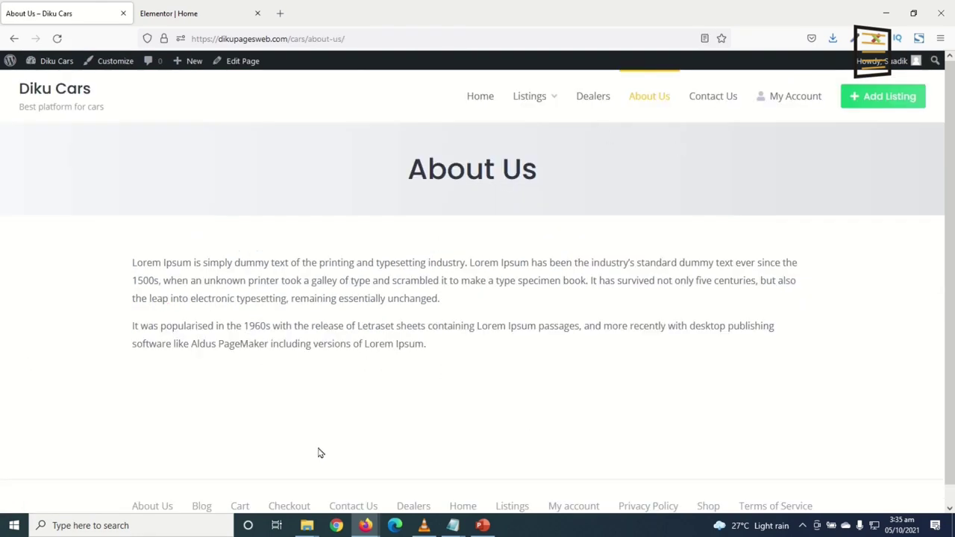
Leave the live About Us page through the Diku Cars admin bar link to the Dashboard
{"action": "scroll", "coordinate": [532, 313], "scroll_direction": "down", "scroll_amount": 1}
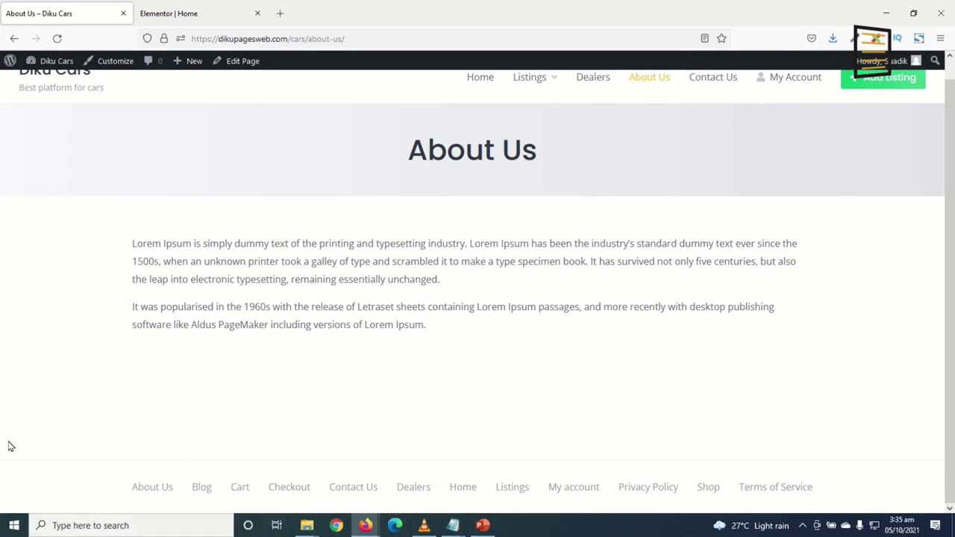
{"action": "left_click", "coordinate": [47, 71]}
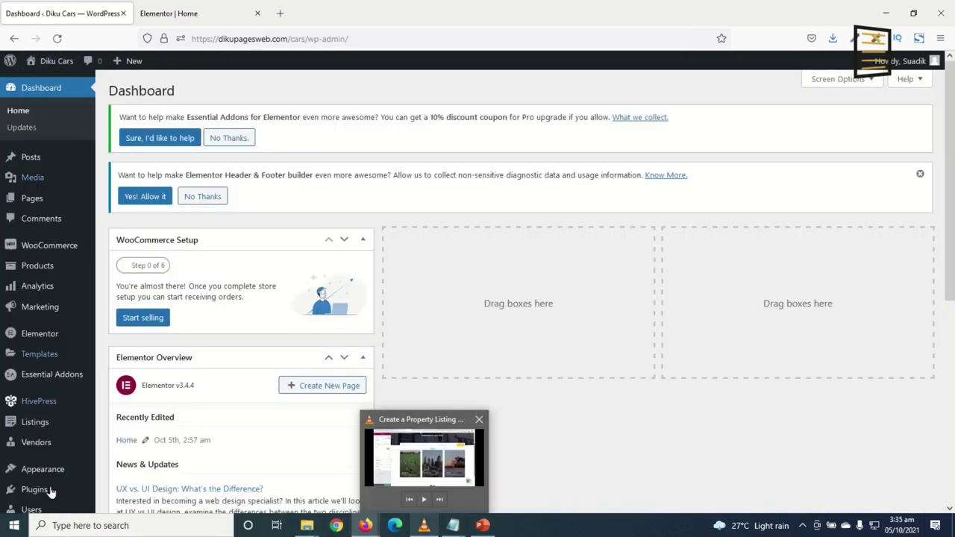
{"action": "mouse_move", "coordinate": [42, 475]}
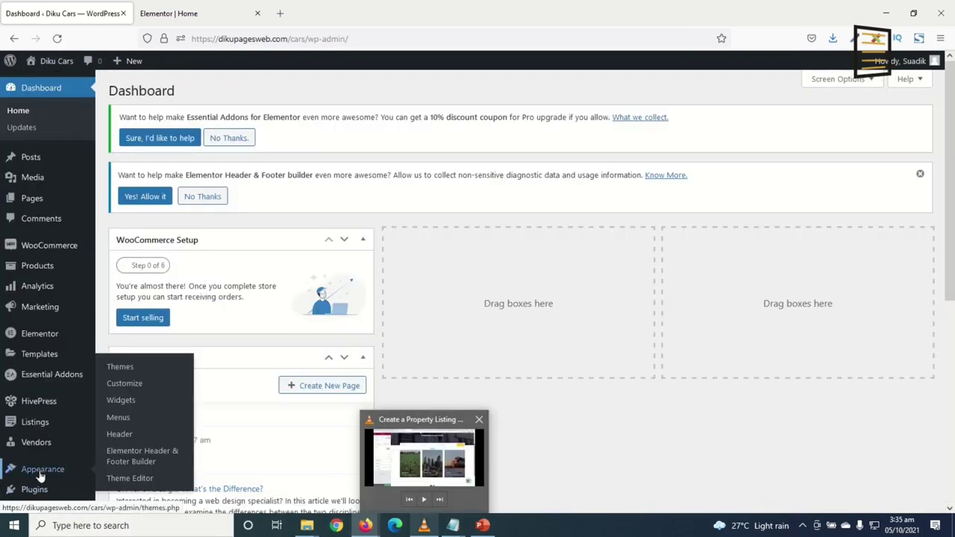
Start a new Header & Footer Builder template titled 'Footer', skipping the onboarding
{"action": "left_click", "coordinate": [151, 462]}
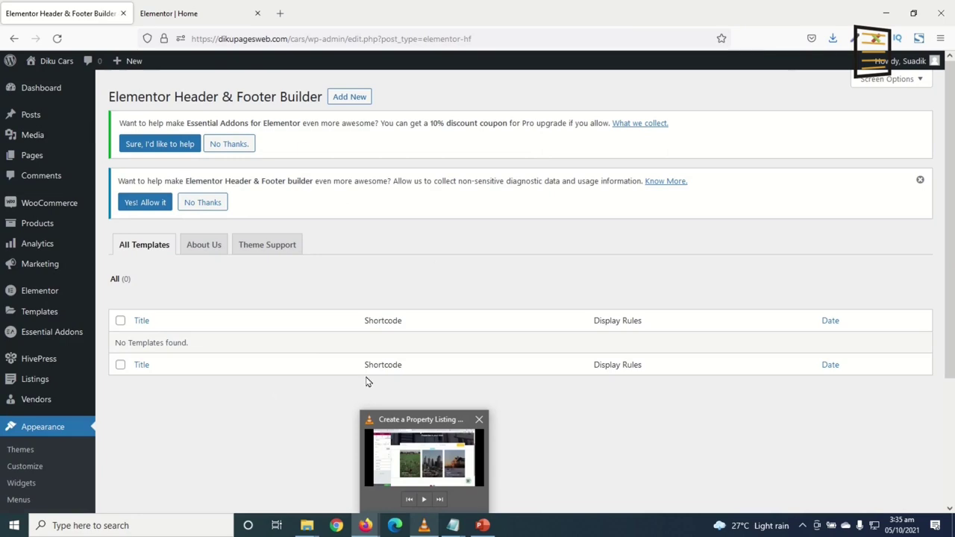
{"action": "left_click", "coordinate": [357, 101]}
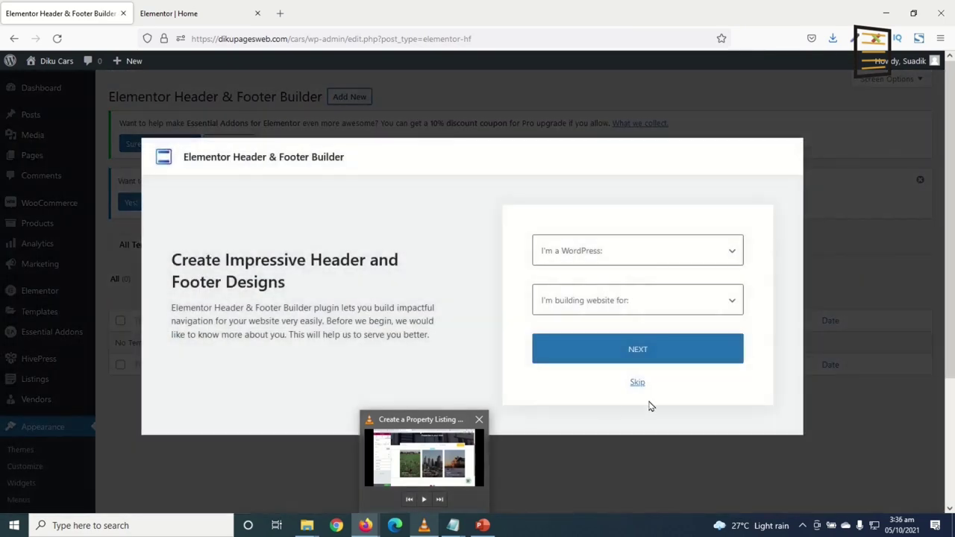
{"action": "left_click", "coordinate": [636, 384]}
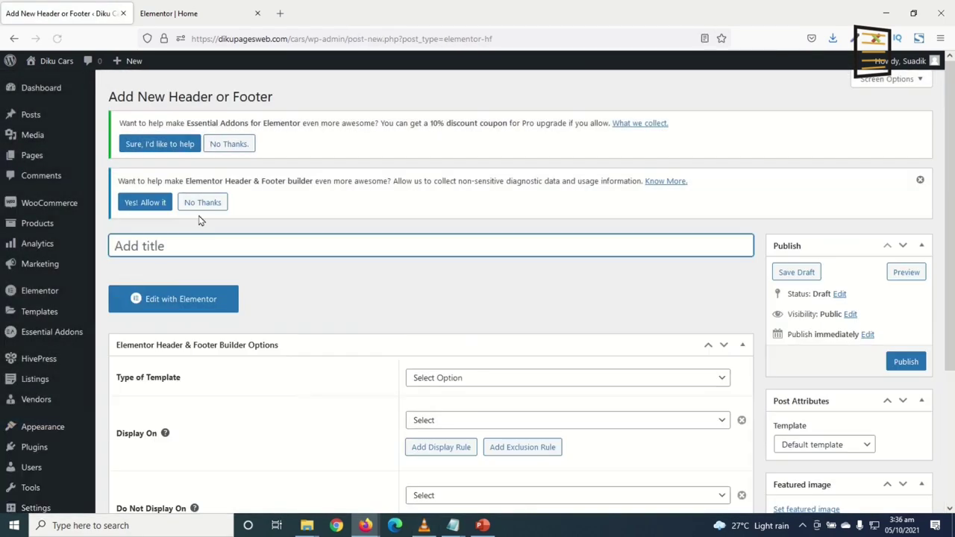
{"action": "type", "text": "Footer"}
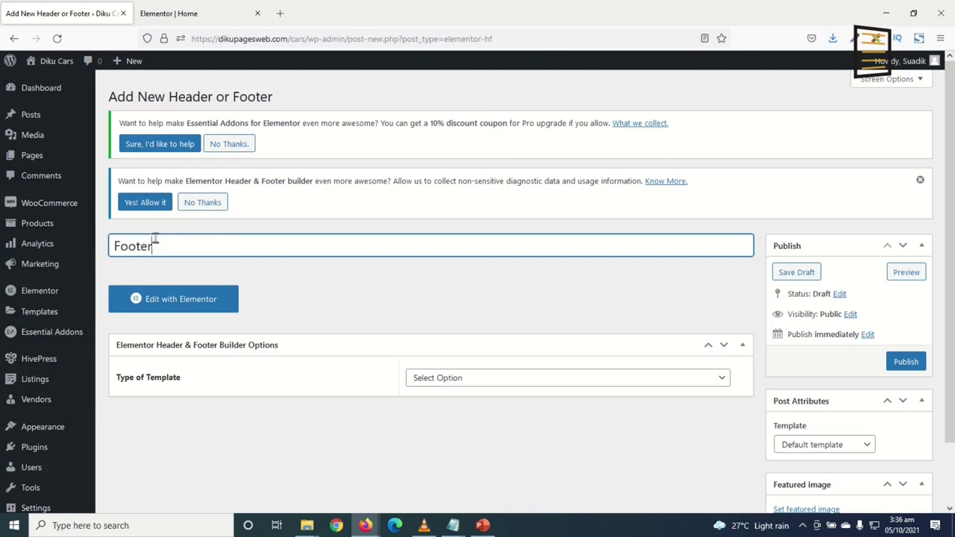
{"action": "left_click", "coordinate": [118, 388]}
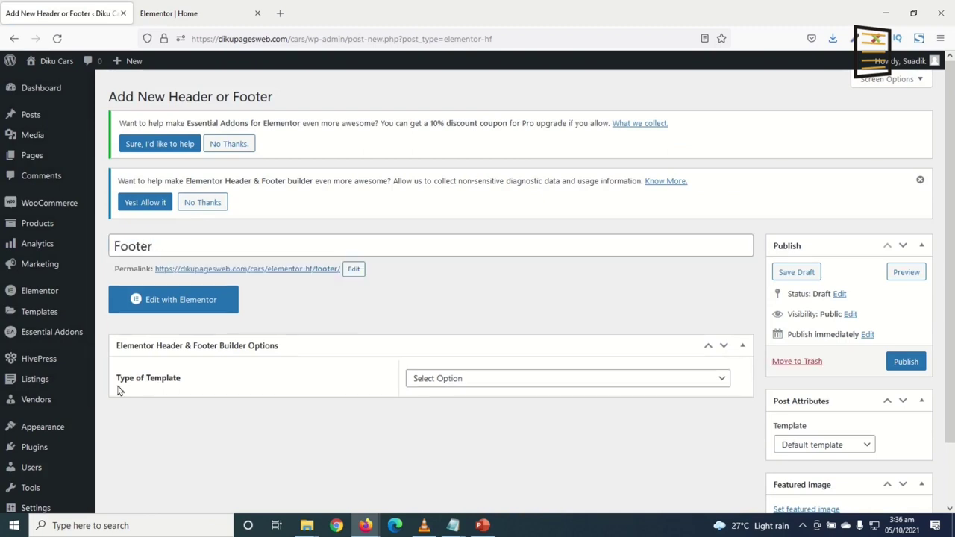
Make it a Footer type shown on the Entire Website, publish it and open it in Elementor
{"action": "left_click", "coordinate": [500, 382]}
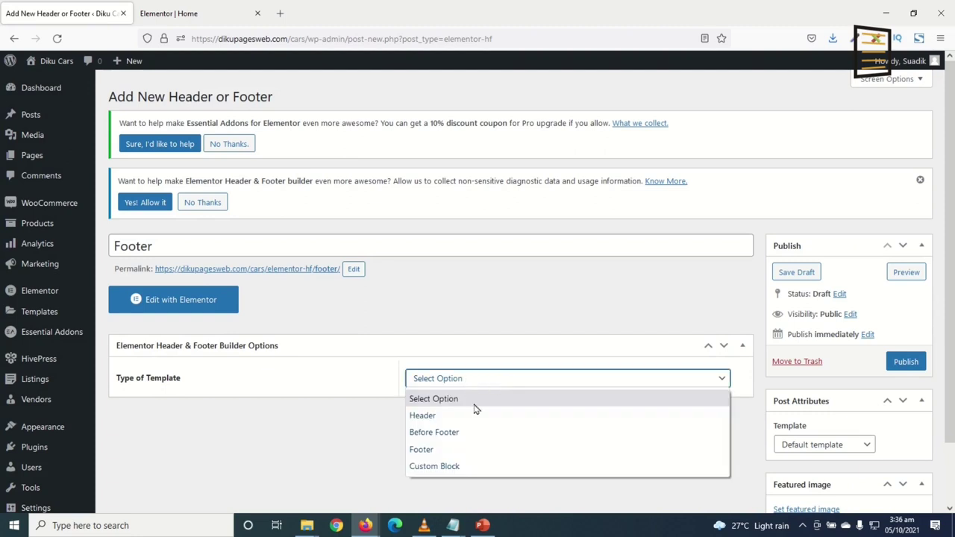
{"action": "left_click", "coordinate": [430, 452]}
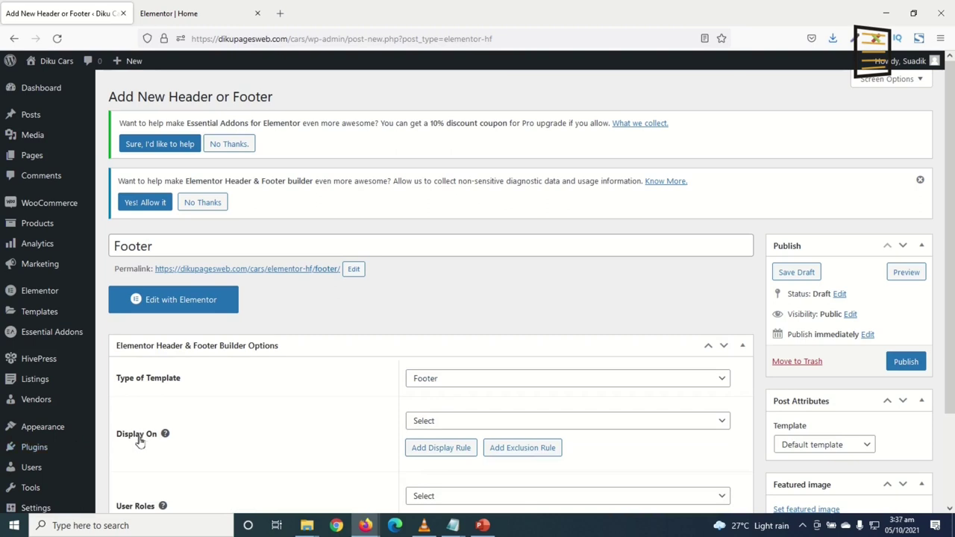
{"action": "left_click", "coordinate": [460, 425]}
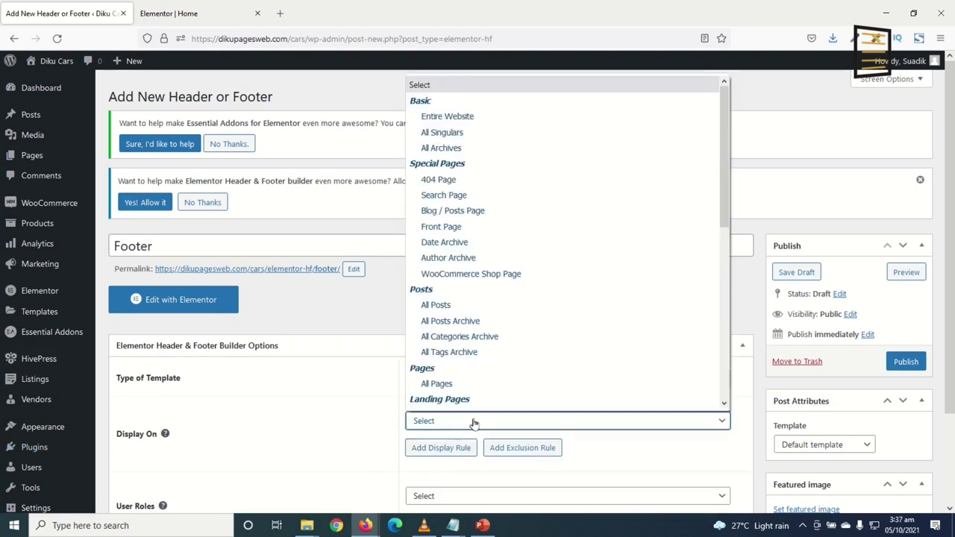
{"action": "left_click", "coordinate": [470, 116]}
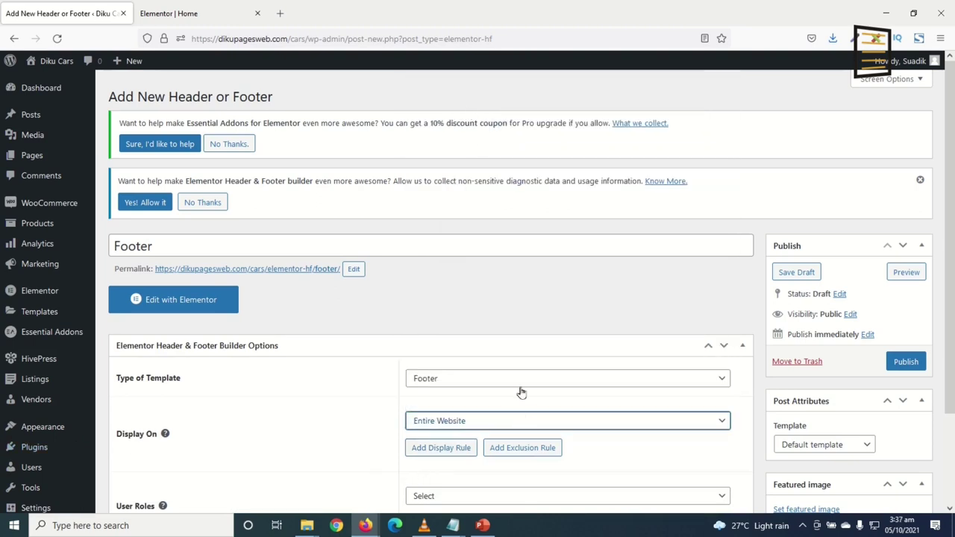
{"action": "left_click", "coordinate": [898, 363]}
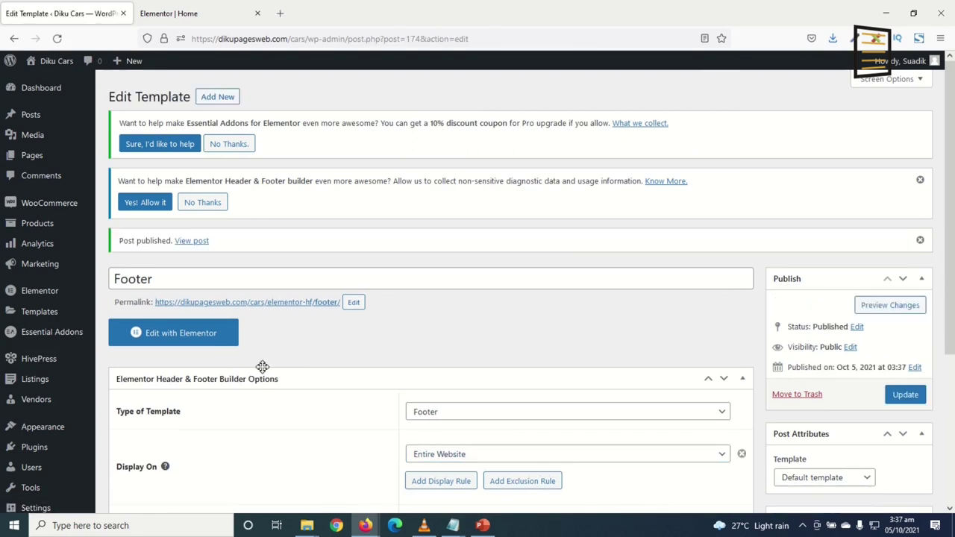
{"action": "left_click", "coordinate": [177, 337]}
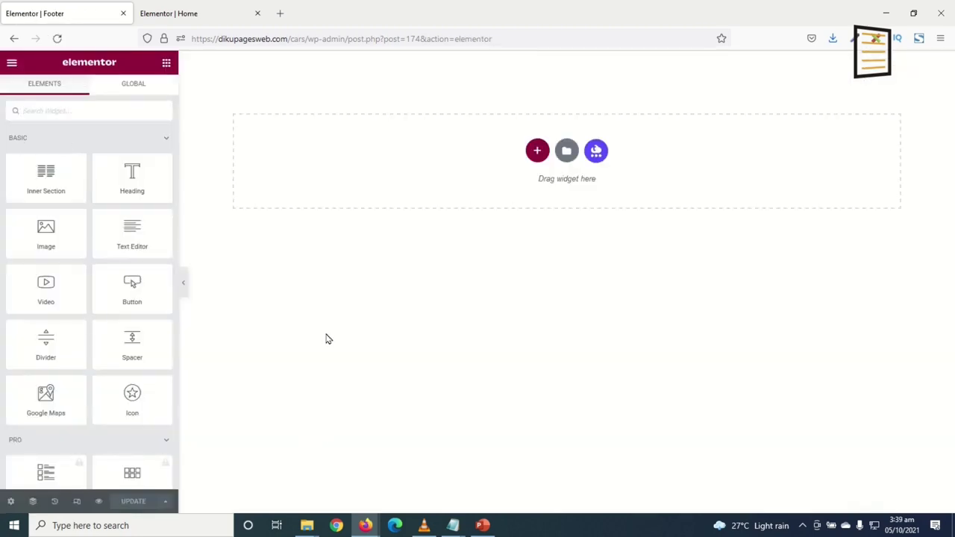
Place an Inner Section in the footer and duplicate its columns to make four
{"action": "left_click", "coordinate": [537, 152]}
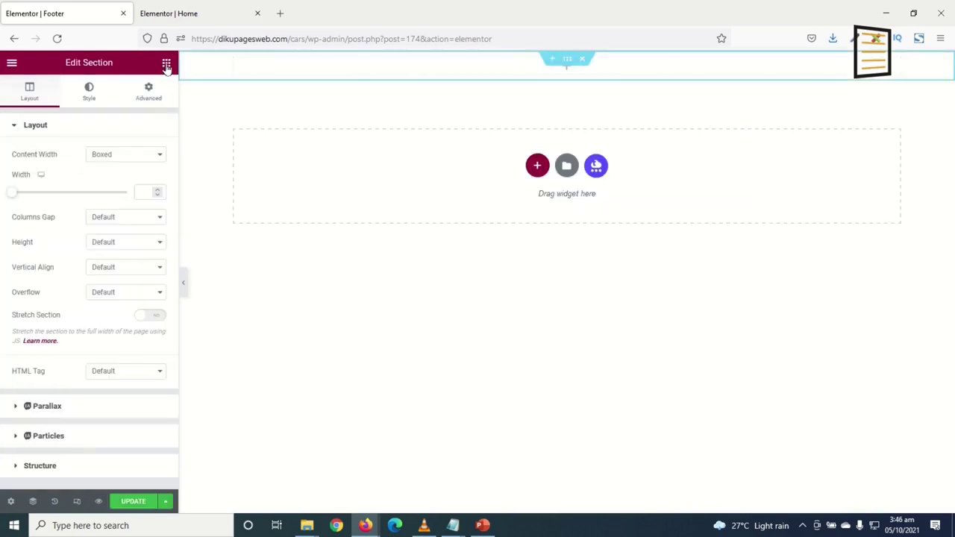
{"action": "left_click", "coordinate": [166, 64]}
{"action": "left_click_drag", "start_coordinate": [30, 185], "coordinate": [429, 93]}
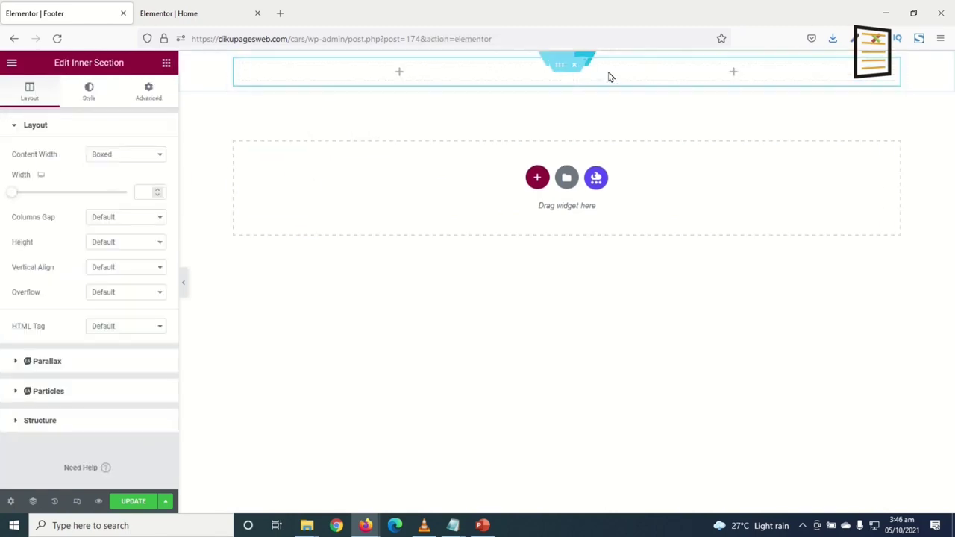
{"action": "right_click", "coordinate": [241, 71]}
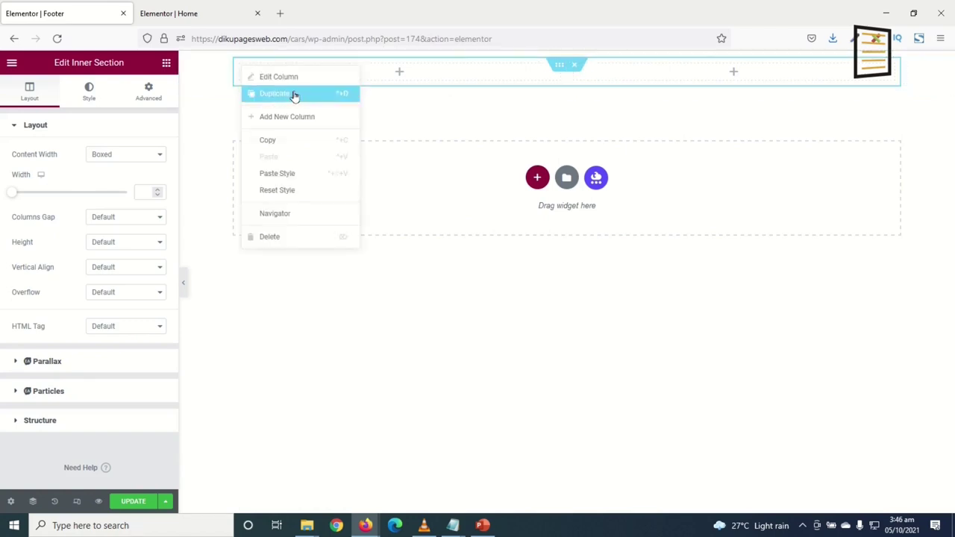
{"action": "left_click", "coordinate": [246, 91]}
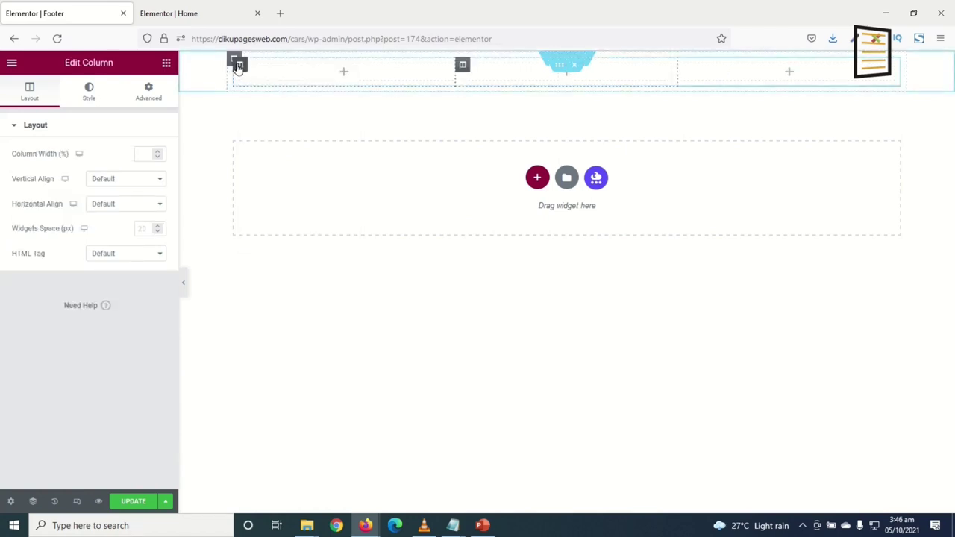
{"action": "right_click", "coordinate": [242, 75]}
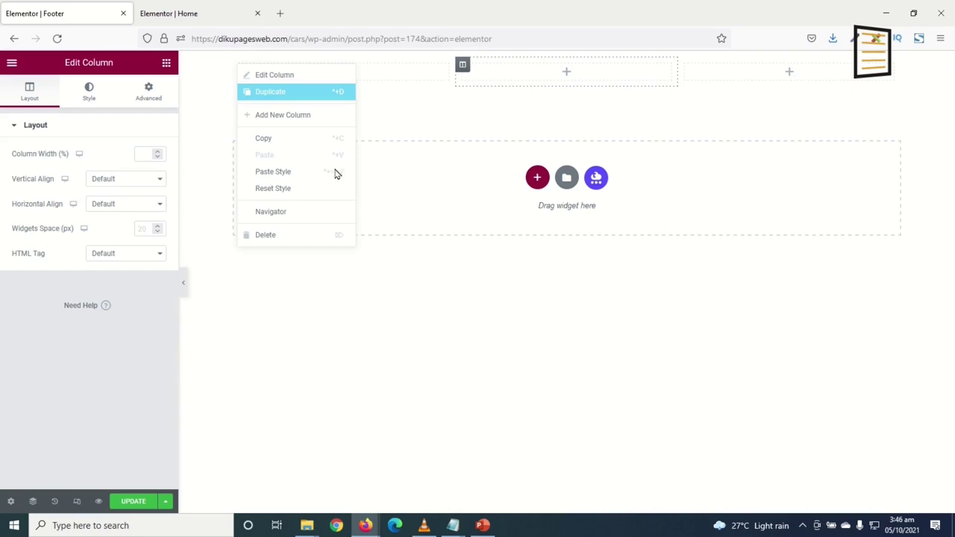
{"action": "key", "text": "ctrl+d"}
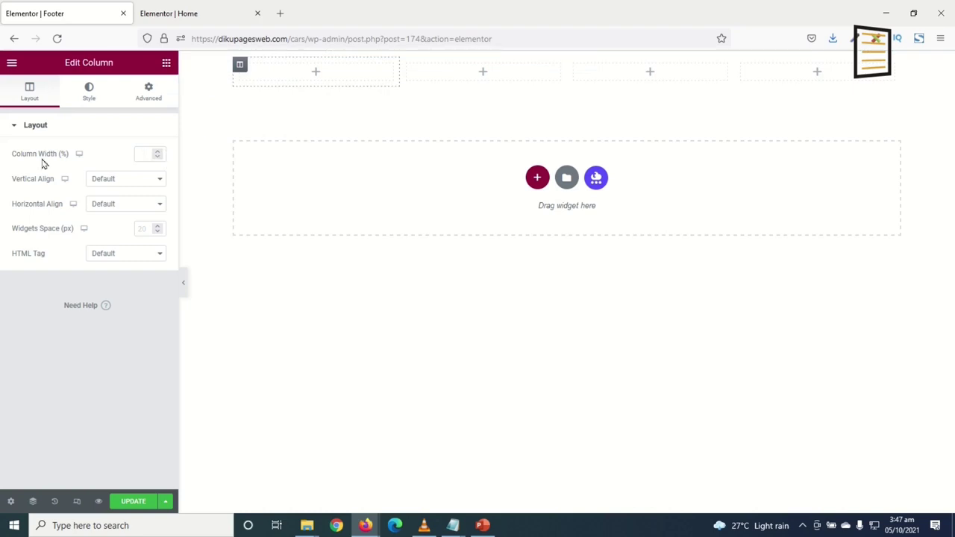
Set the first three column widths to 40%, 15% and 20%
{"action": "left_click", "coordinate": [146, 156]}
{"action": "type", "text": "40"}
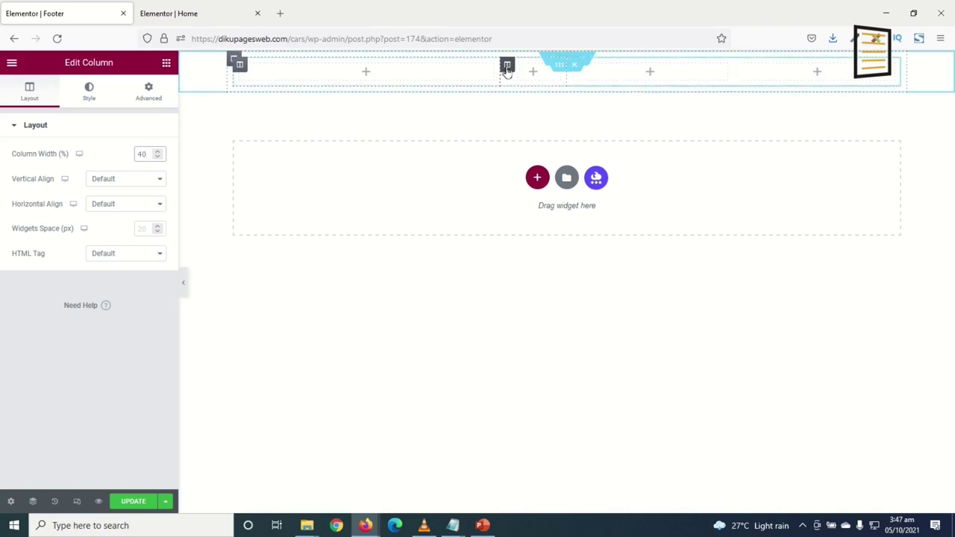
{"action": "left_click", "coordinate": [507, 67]}
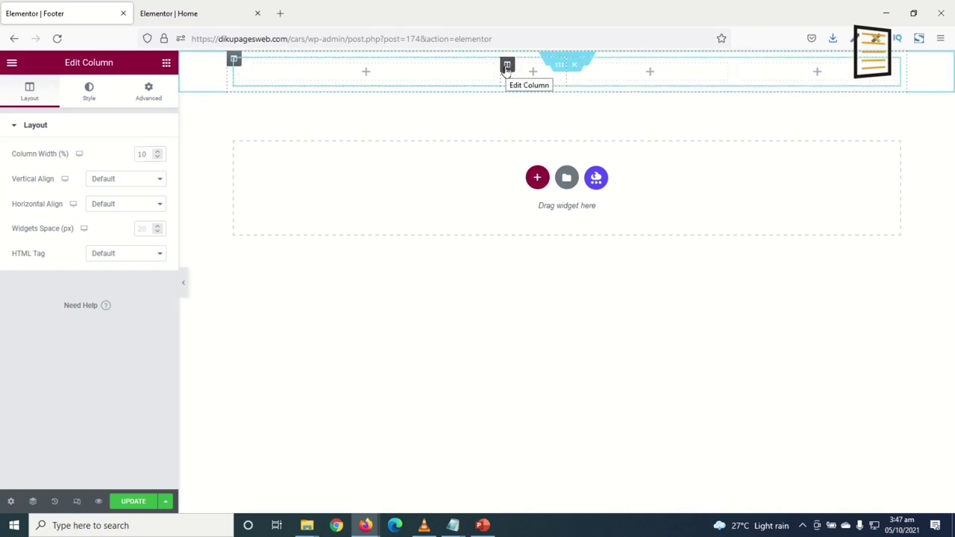
{"action": "double_click", "coordinate": [139, 155]}
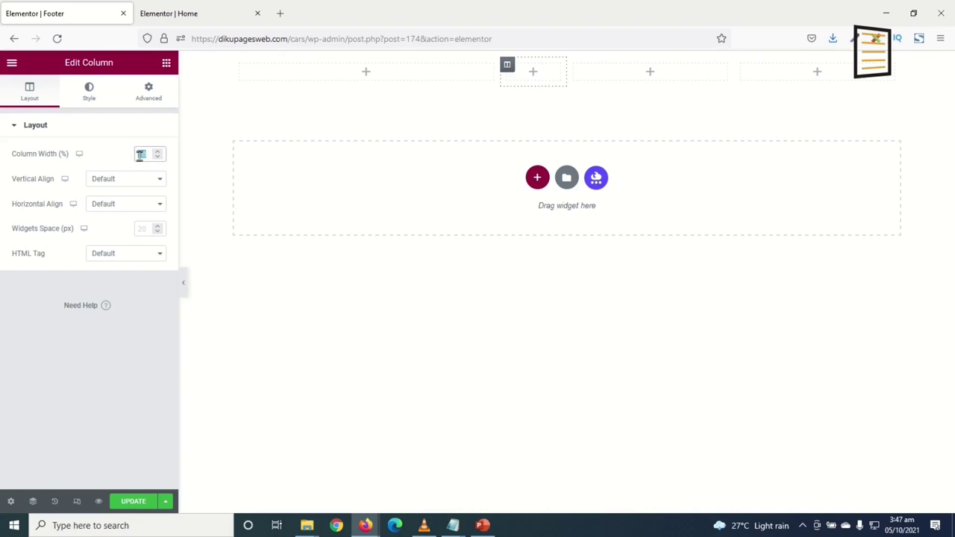
{"action": "type", "text": "15"}
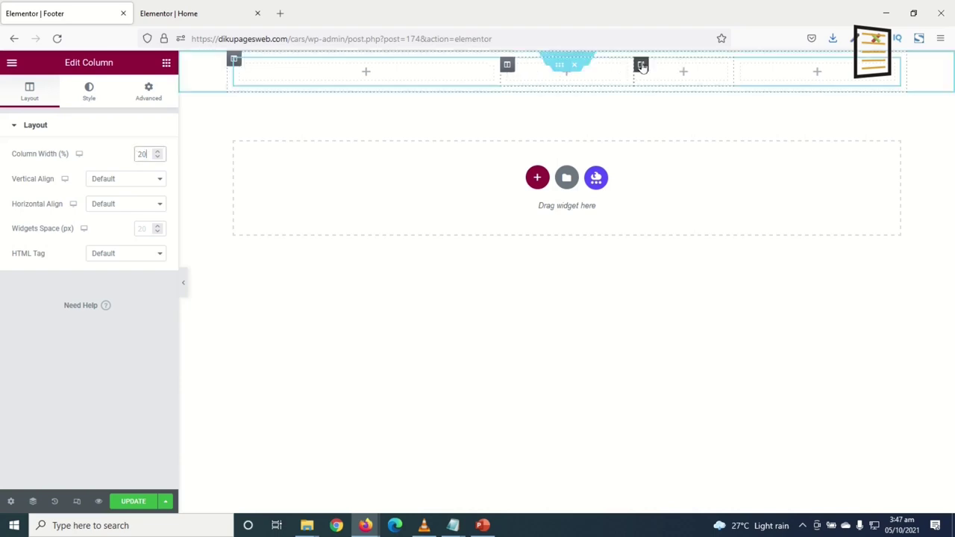
{"action": "double_click", "coordinate": [142, 154]}
{"action": "type", "text": "20"}
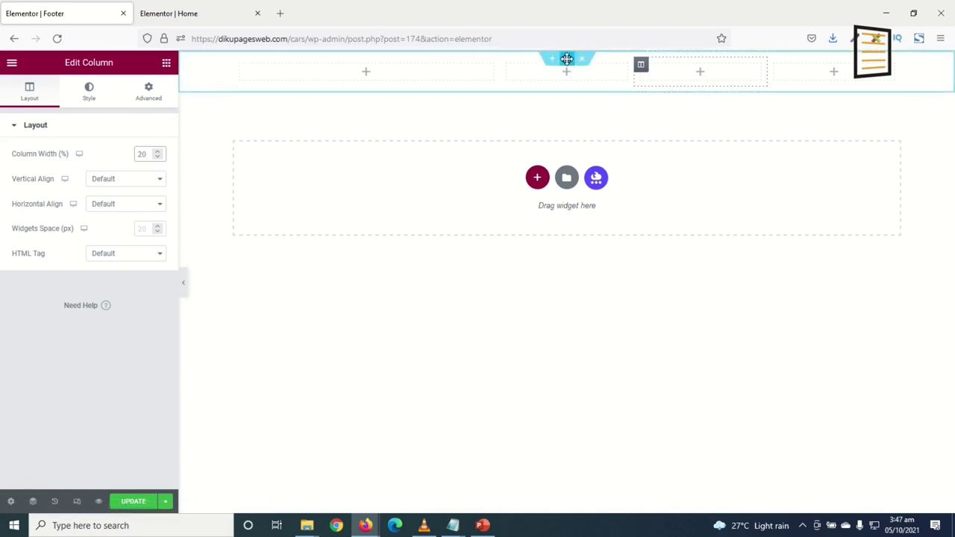
Give the four-column footer section a classic #ffffff background
{"action": "left_click", "coordinate": [571, 69]}
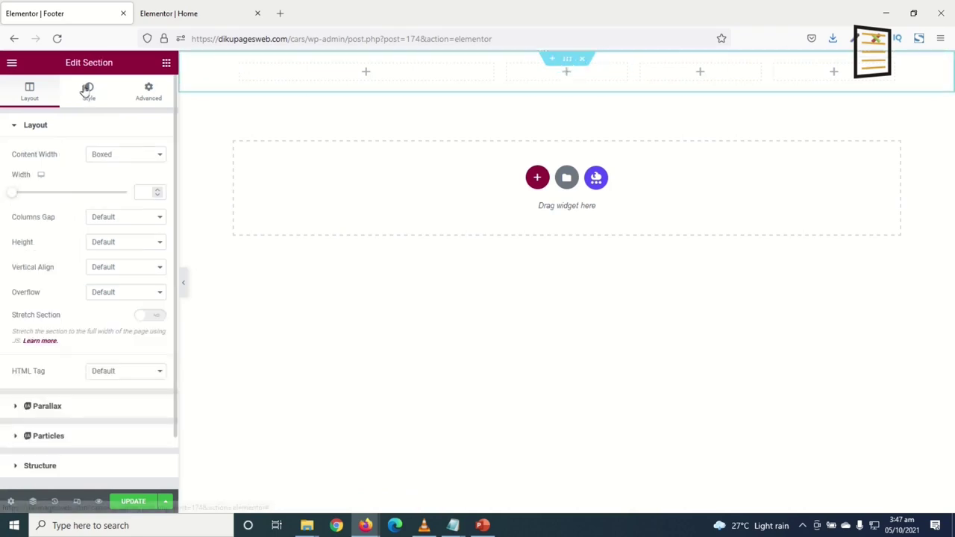
{"action": "left_click", "coordinate": [89, 90]}
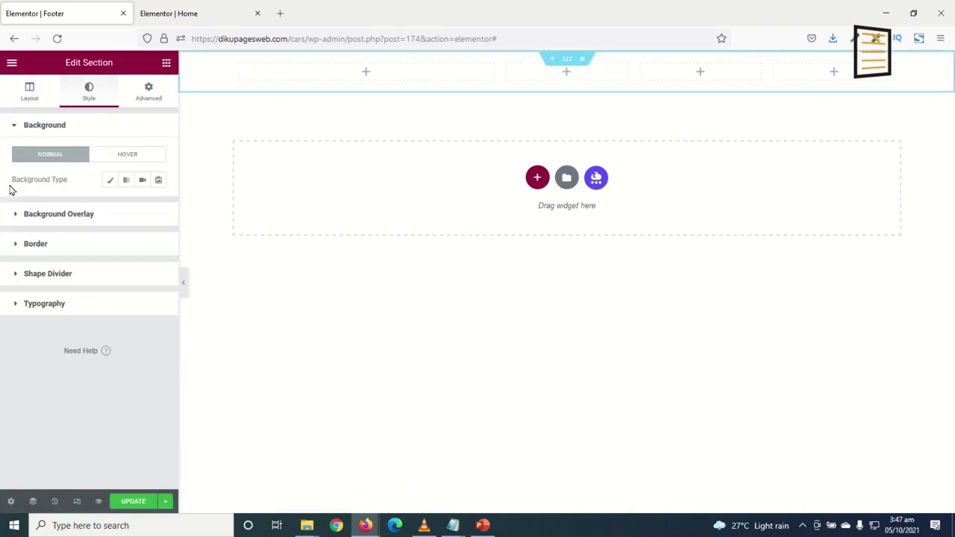
{"action": "left_click", "coordinate": [111, 182]}
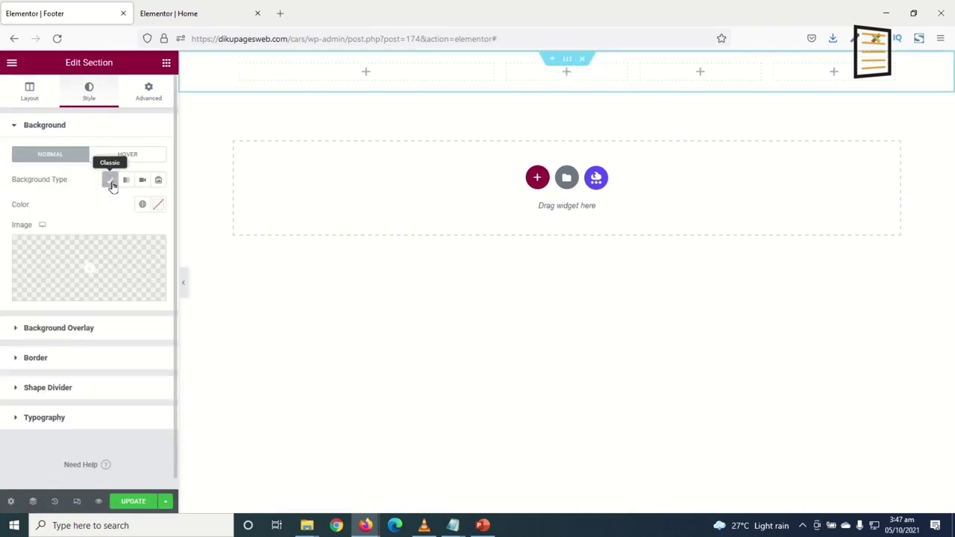
{"action": "left_click", "coordinate": [158, 207]}
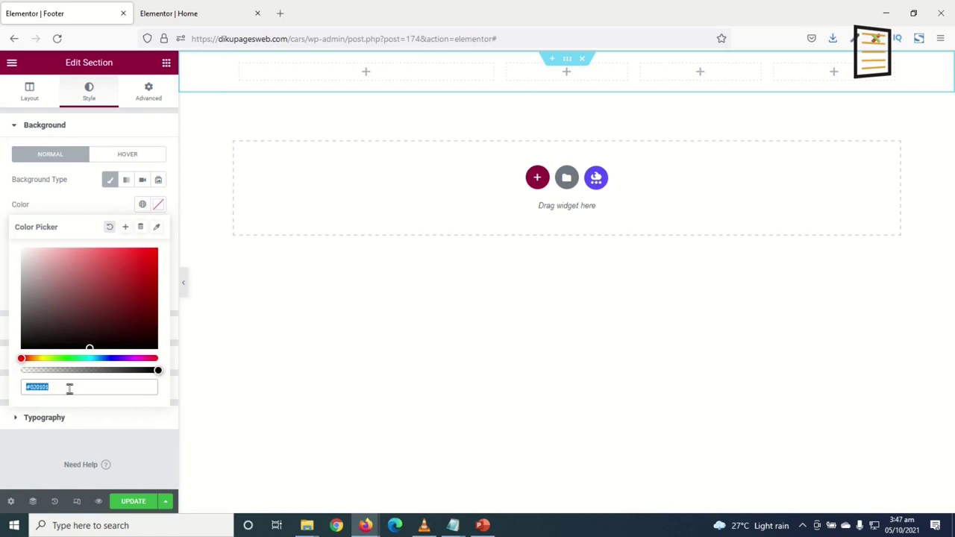
{"action": "type", "text": "#ffffff"}
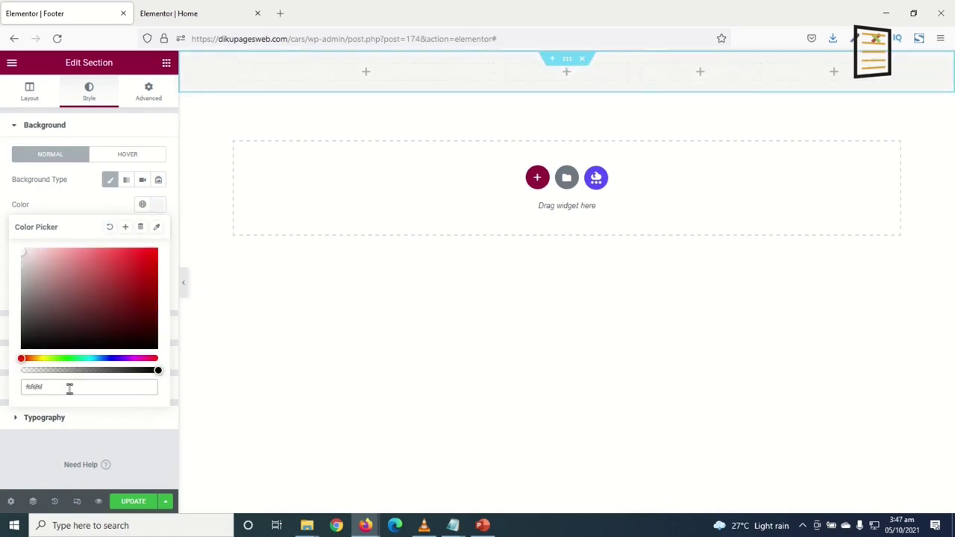
Unlink the section padding and set top and bottom padding to 50 px
{"action": "left_click", "coordinate": [149, 96]}
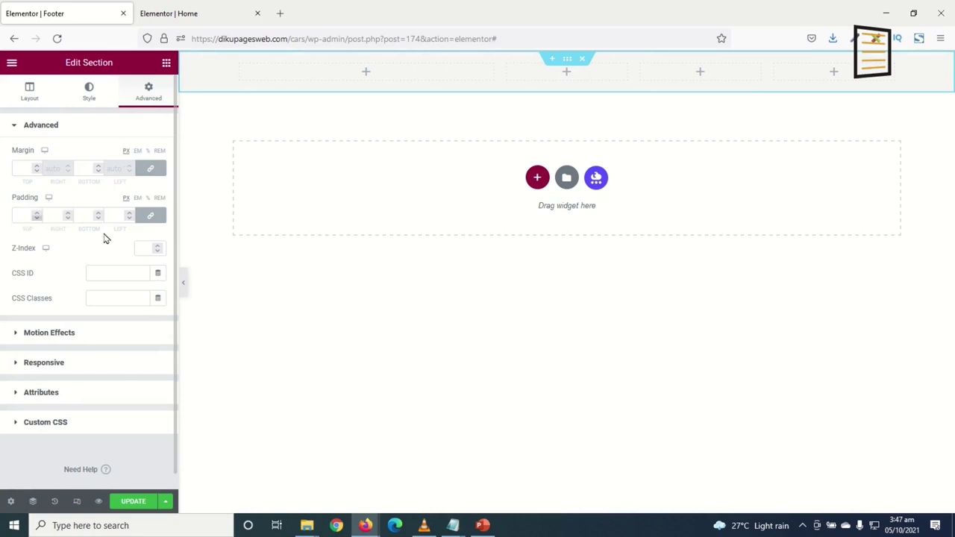
{"action": "left_click", "coordinate": [154, 219]}
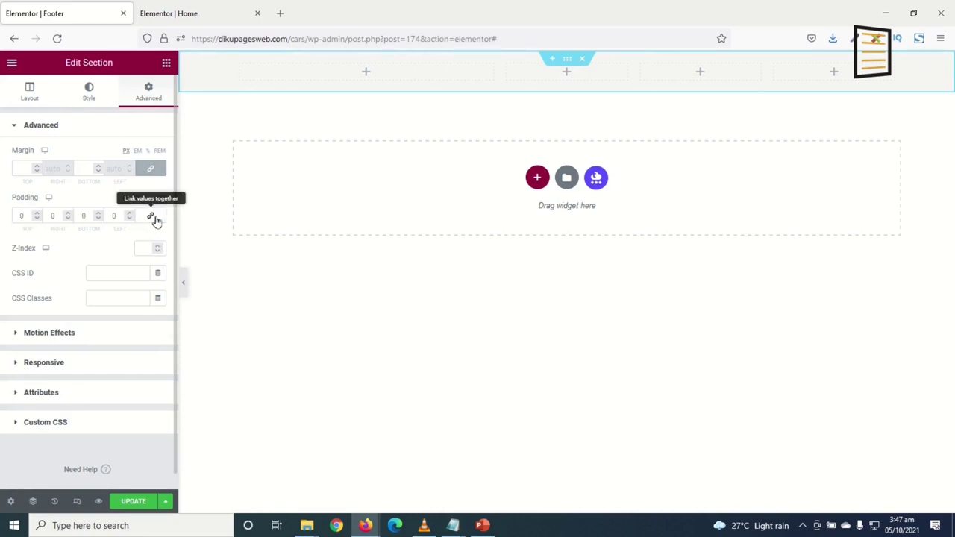
{"action": "left_click", "coordinate": [13, 216]}
{"action": "type", "text": "5"}
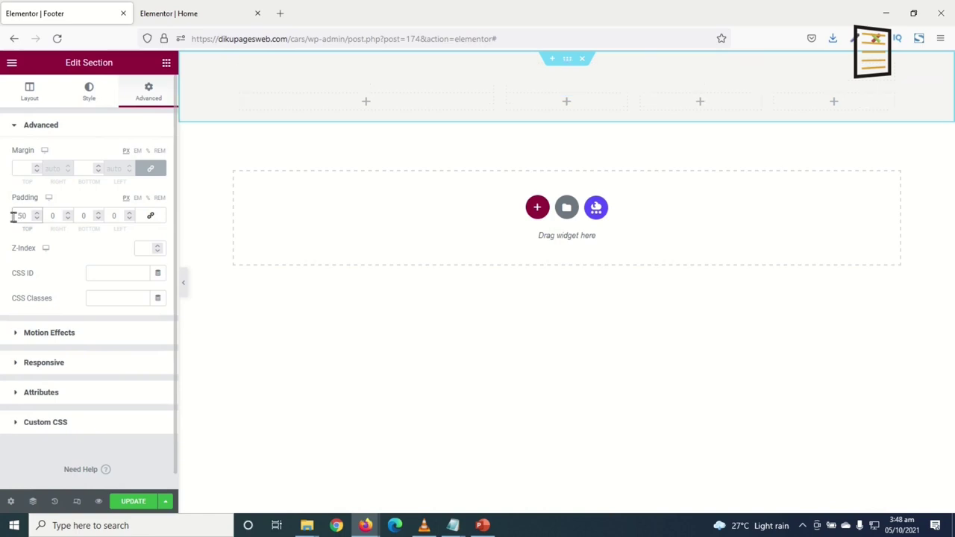
{"action": "key", "text": "Tab"}
{"action": "key", "text": "Tab"}
{"action": "type", "text": "50"}
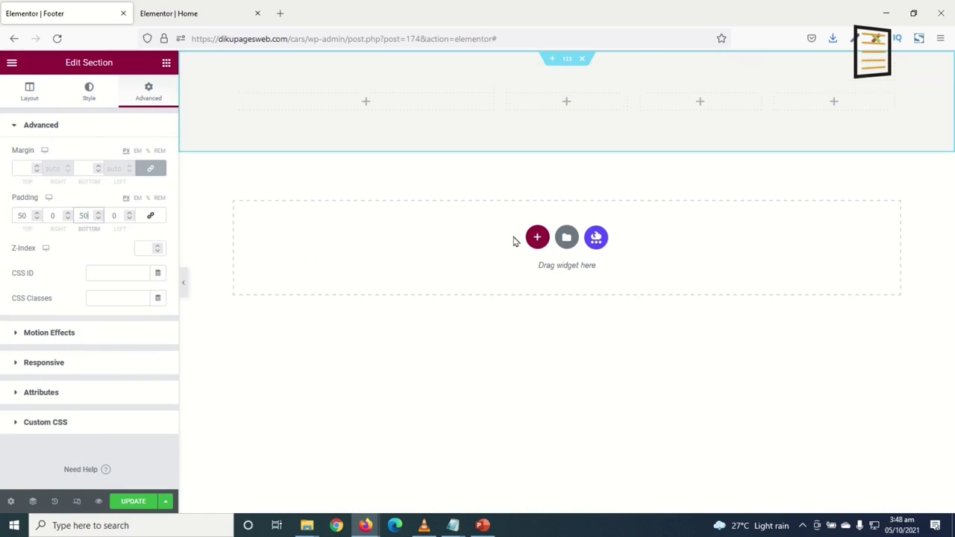
Add a single-column section below with a grey classic background starting from #f6f6f6
{"action": "left_click", "coordinate": [537, 248]}
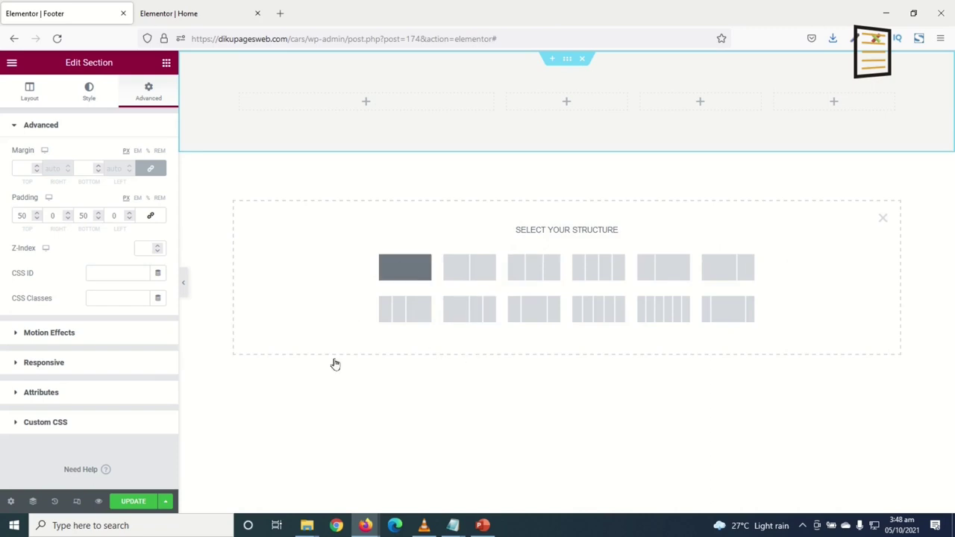
{"action": "left_click", "coordinate": [404, 268]}
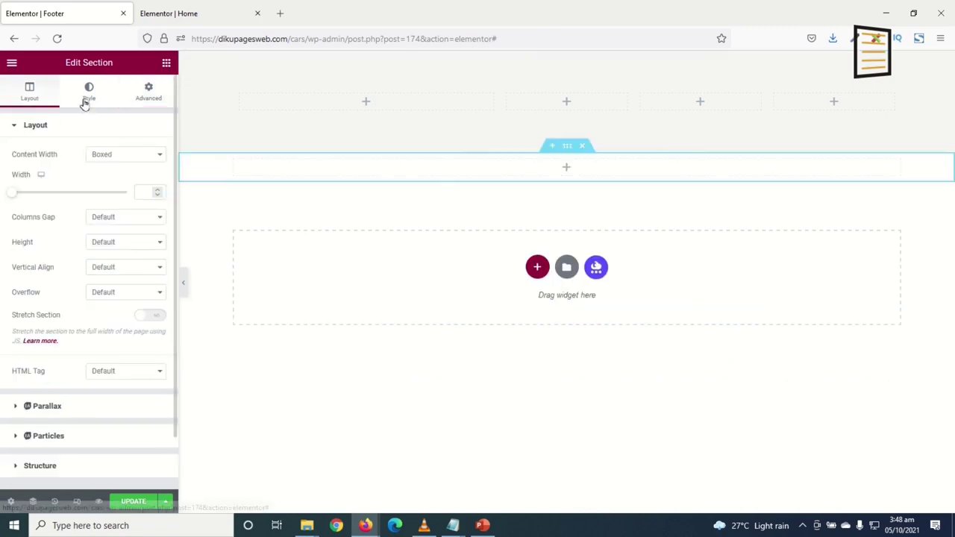
{"action": "left_click", "coordinate": [89, 93]}
{"action": "left_click", "coordinate": [112, 183]}
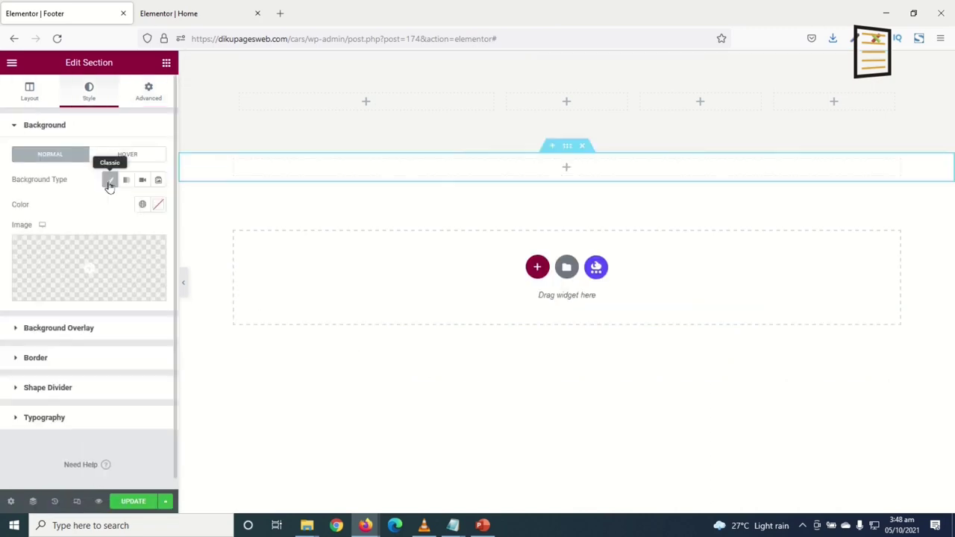
{"action": "left_click", "coordinate": [158, 207]}
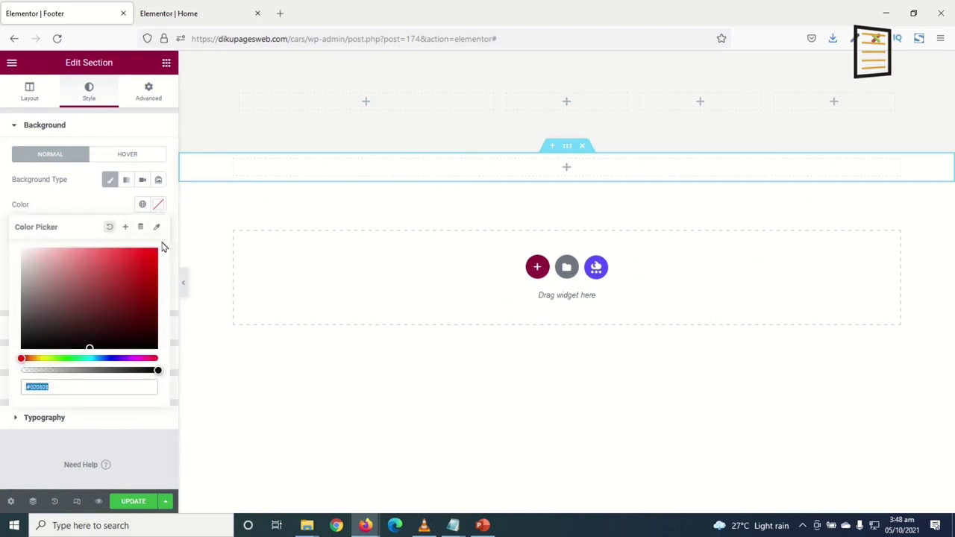
{"action": "type", "text": "f6f6f6"}
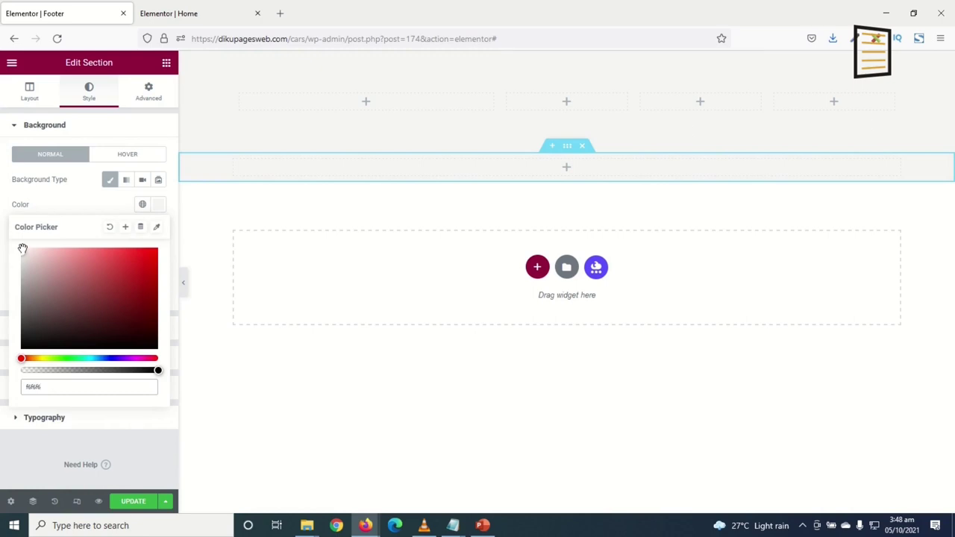
{"action": "left_click_drag", "start_coordinate": [23, 261], "coordinate": [21, 271]}
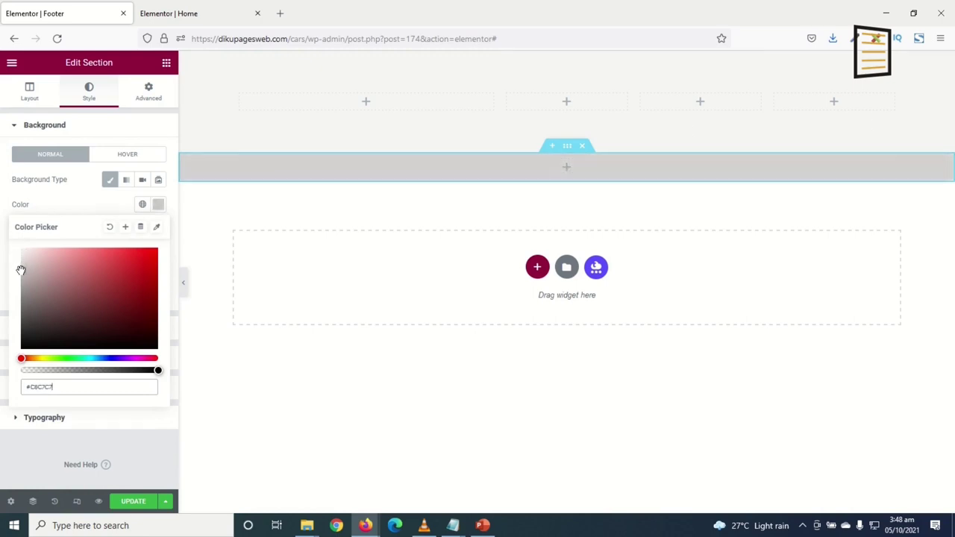
{"action": "left_click", "coordinate": [335, 503]}
{"action": "left_click", "coordinate": [166, 62]}
Place the Site Logo widget in the first footer column
{"action": "left_click_drag", "start_coordinate": [175, 118], "coordinate": [166, 245]}
{"action": "scroll", "coordinate": [161, 269], "scroll_direction": "down", "scroll_amount": 20}
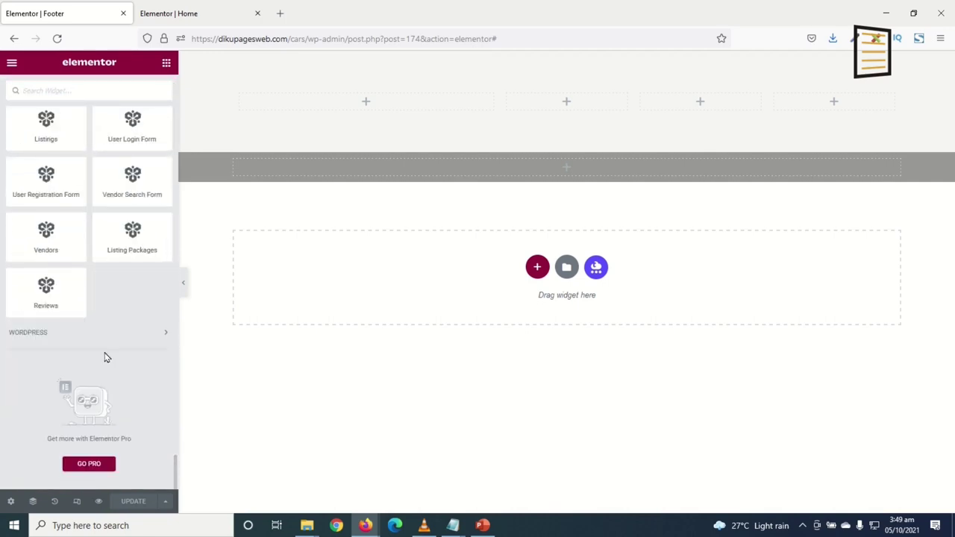
{"action": "scroll", "coordinate": [117, 335], "scroll_direction": "up", "scroll_amount": 10}
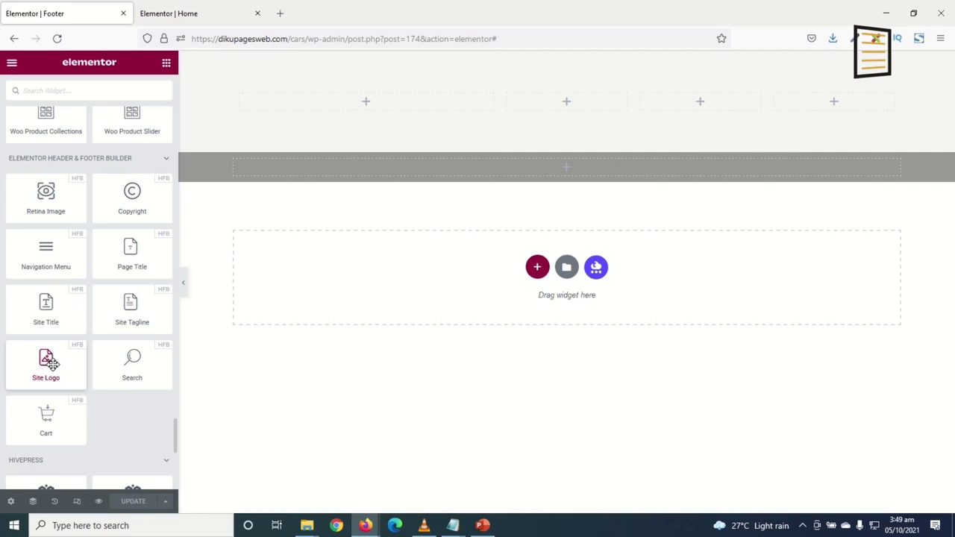
{"action": "left_click_drag", "start_coordinate": [45, 366], "coordinate": [336, 98]}
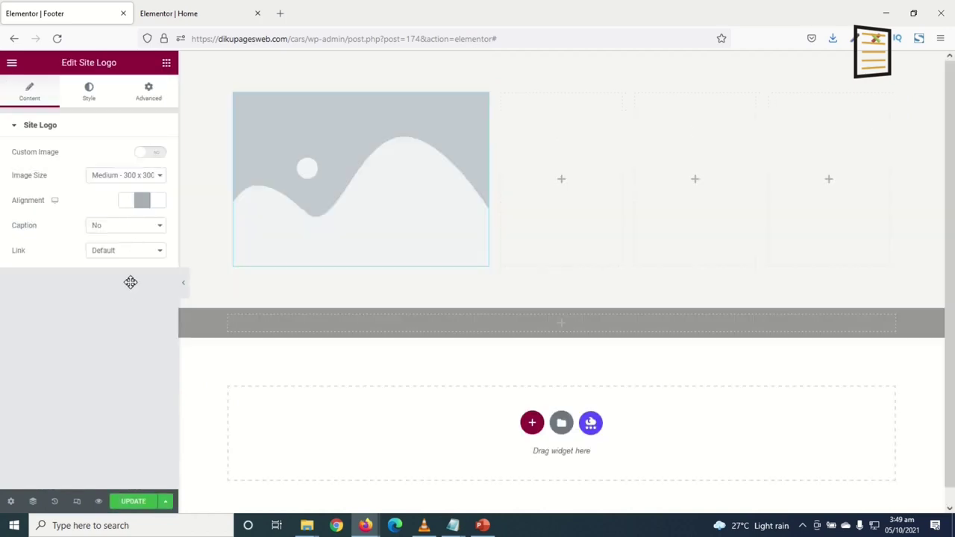
Add a Text Editor block with lorem ipsum placeholder beneath the logo
{"action": "left_click_drag", "start_coordinate": [132, 233], "coordinate": [309, 277]}
{"action": "left_click_drag", "start_coordinate": [283, 398], "coordinate": [287, 398]}
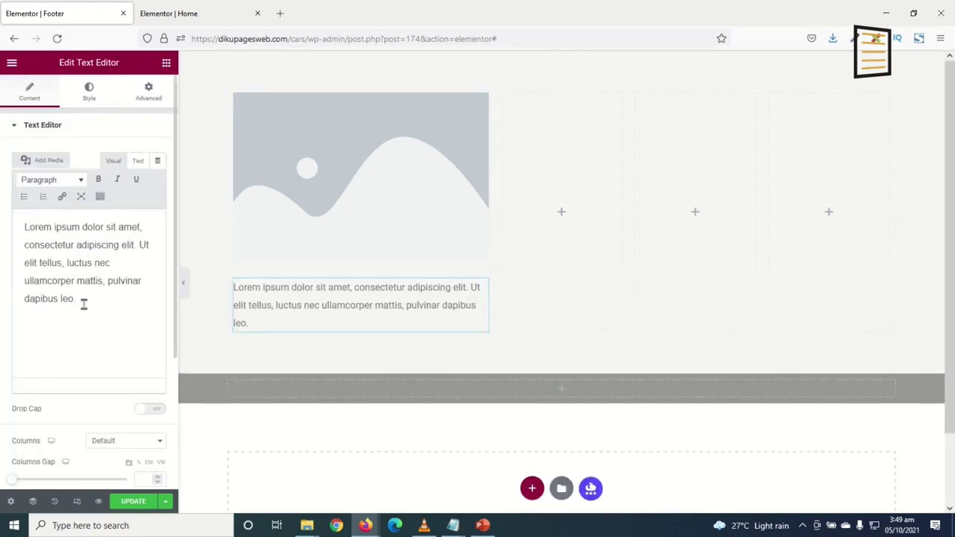
{"action": "triple_click", "coordinate": [22, 229]}
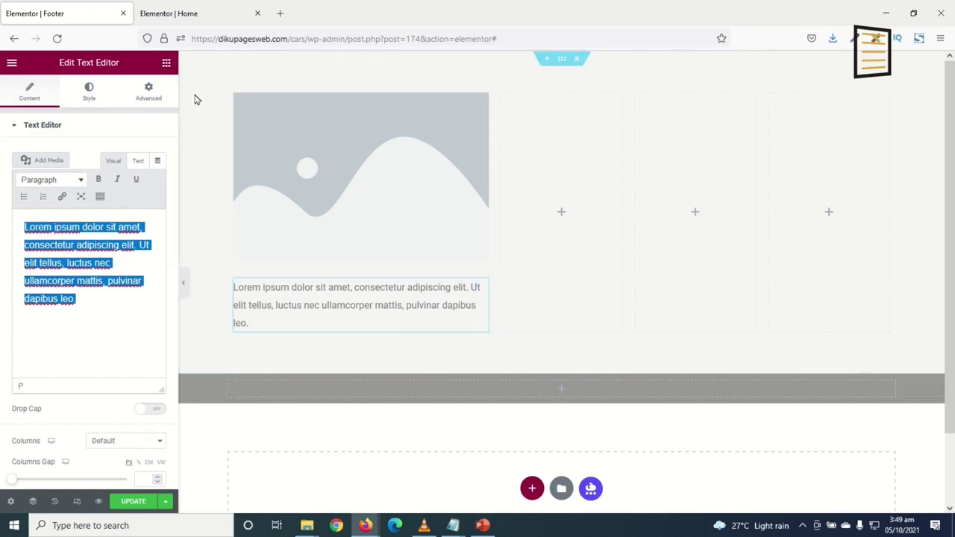
{"action": "left_click", "coordinate": [166, 63]}
{"action": "scroll", "coordinate": [139, 194], "scroll_direction": "down", "scroll_amount": 20}
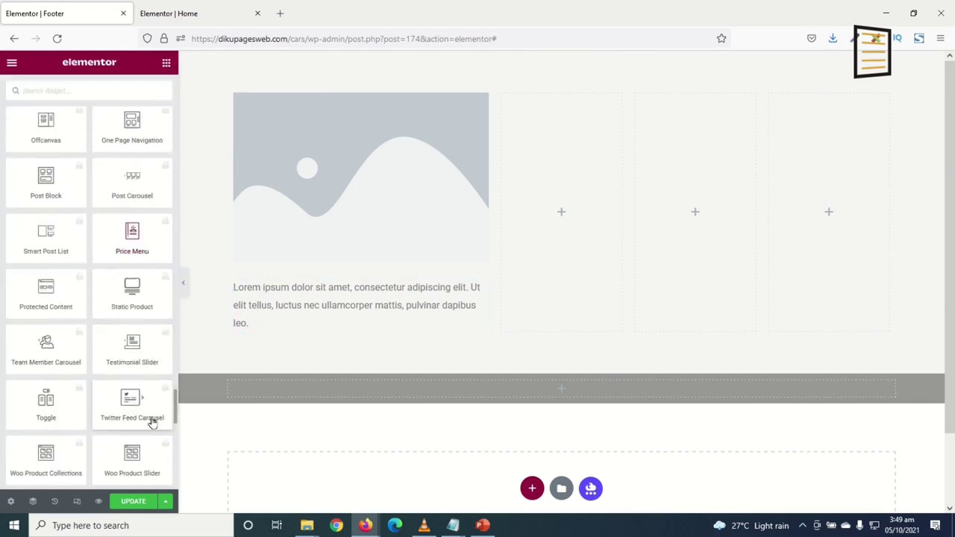
Add a vertical Navigation Menu to the second column with its responsive breakpoint turned off
{"action": "scroll", "coordinate": [152, 422], "scroll_direction": "down", "scroll_amount": 4}
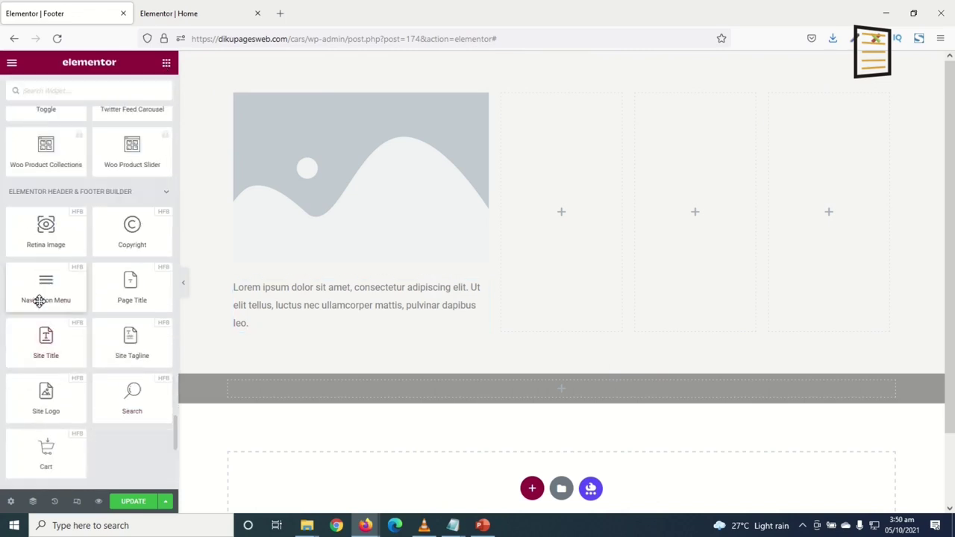
{"action": "left_click_drag", "start_coordinate": [47, 283], "coordinate": [537, 278]}
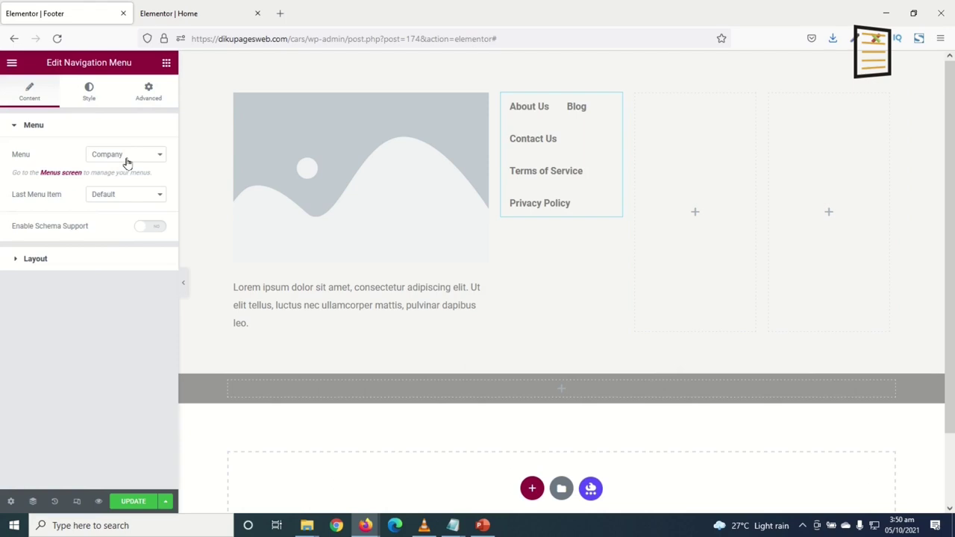
{"action": "left_click", "coordinate": [30, 261]}
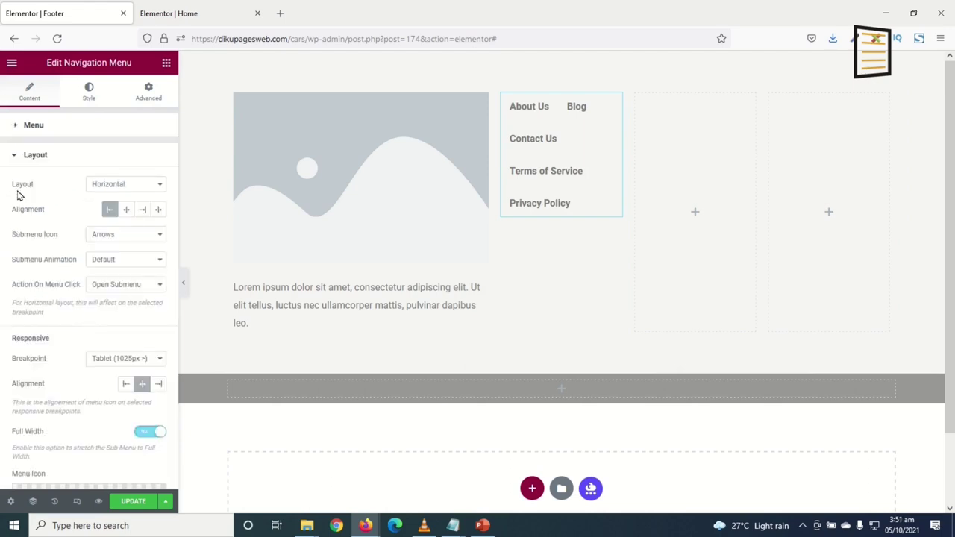
{"action": "left_click", "coordinate": [146, 190]}
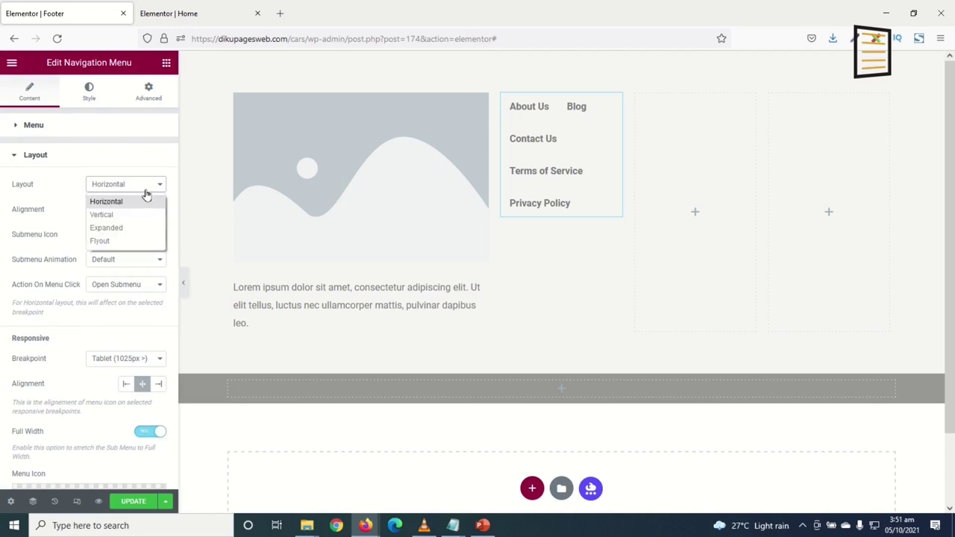
{"action": "left_click", "coordinate": [112, 215]}
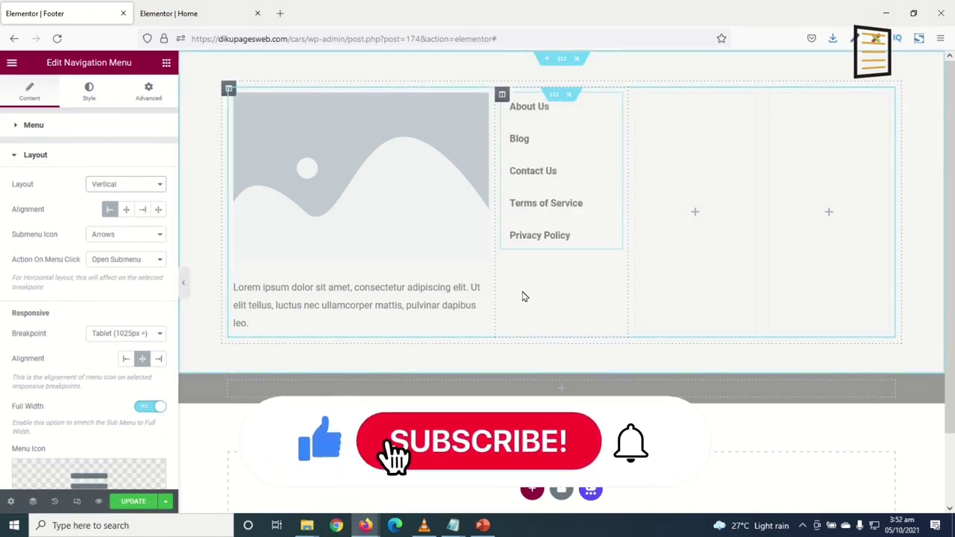
{"action": "left_click", "coordinate": [128, 212]}
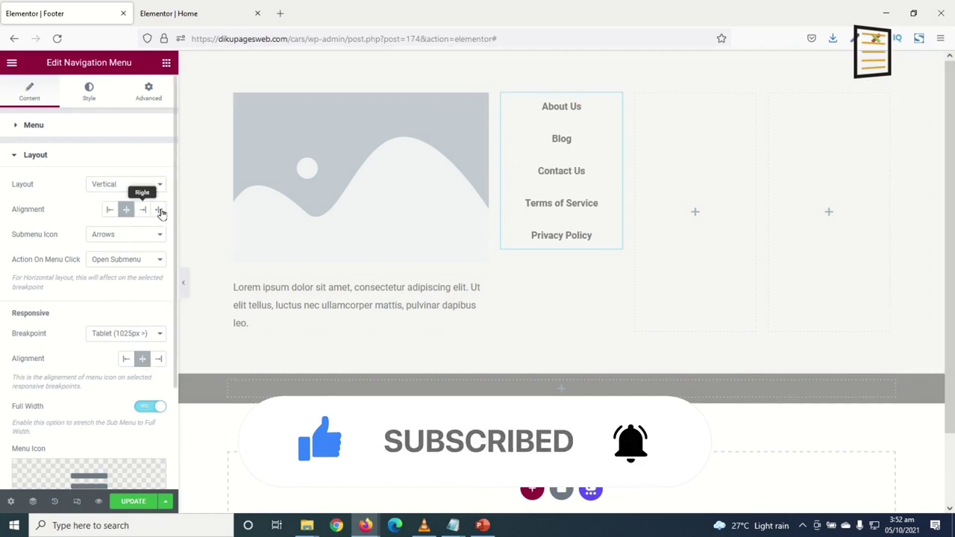
{"action": "left_click", "coordinate": [160, 211]}
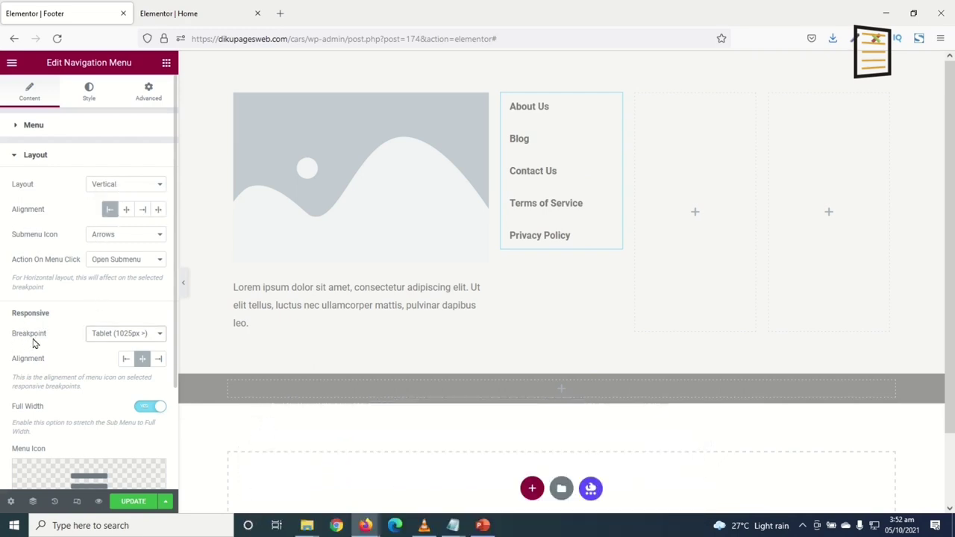
{"action": "left_click", "coordinate": [105, 336]}
{"action": "left_click", "coordinate": [112, 382]}
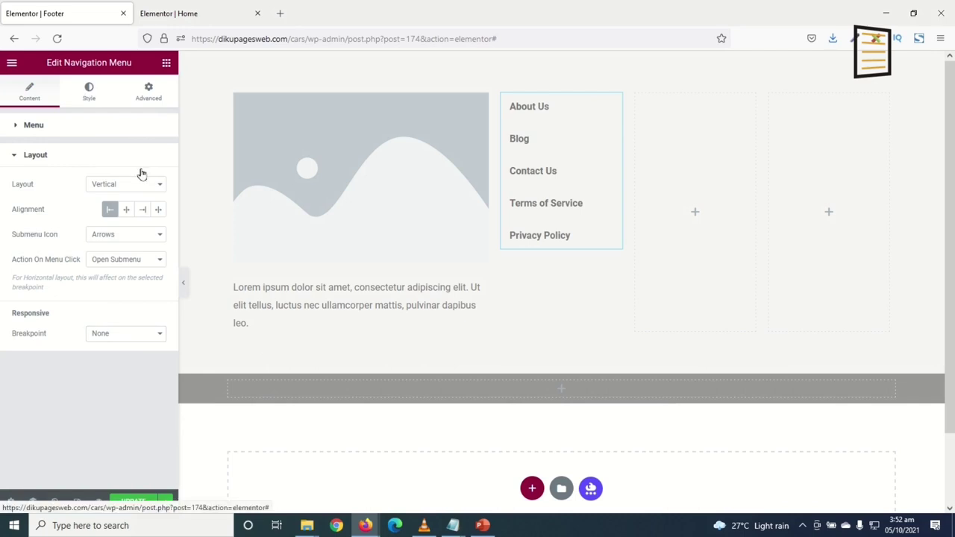
Change the menu item padding to 10, then to 6
{"action": "left_click", "coordinate": [88, 91]}
{"action": "left_click_drag", "start_coordinate": [144, 205], "coordinate": [34, 206]}
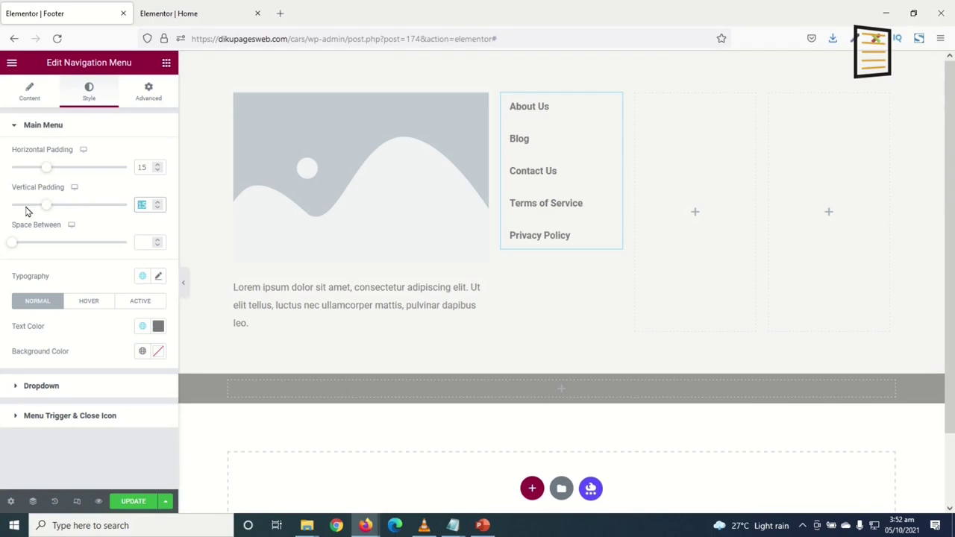
{"action": "type", "text": "10"}
{"action": "left_click_drag", "start_coordinate": [148, 206], "coordinate": [97, 205]}
{"action": "type", "text": "6"}
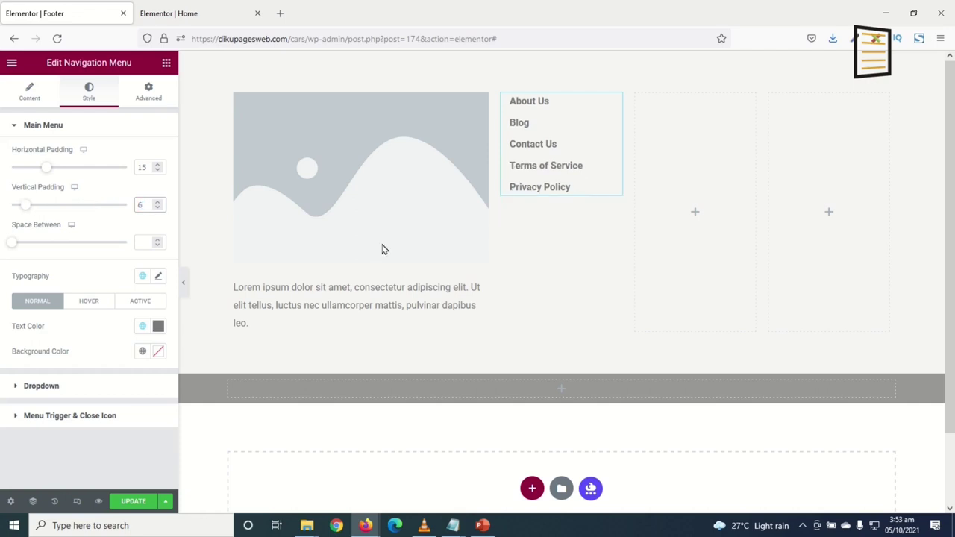
Set the menu font size to 15 and add a Heading above the menu
{"action": "left_click", "coordinate": [159, 277]}
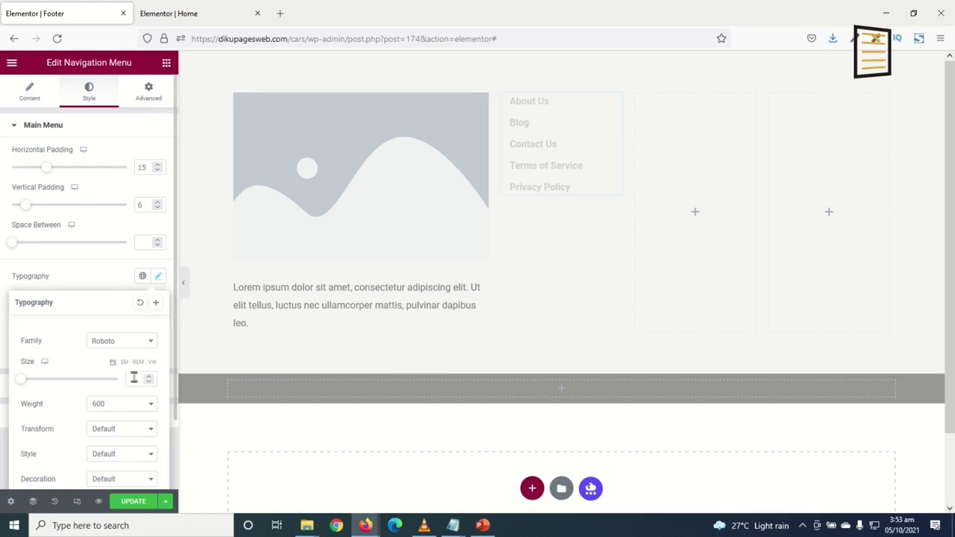
{"action": "left_click", "coordinate": [35, 385]}
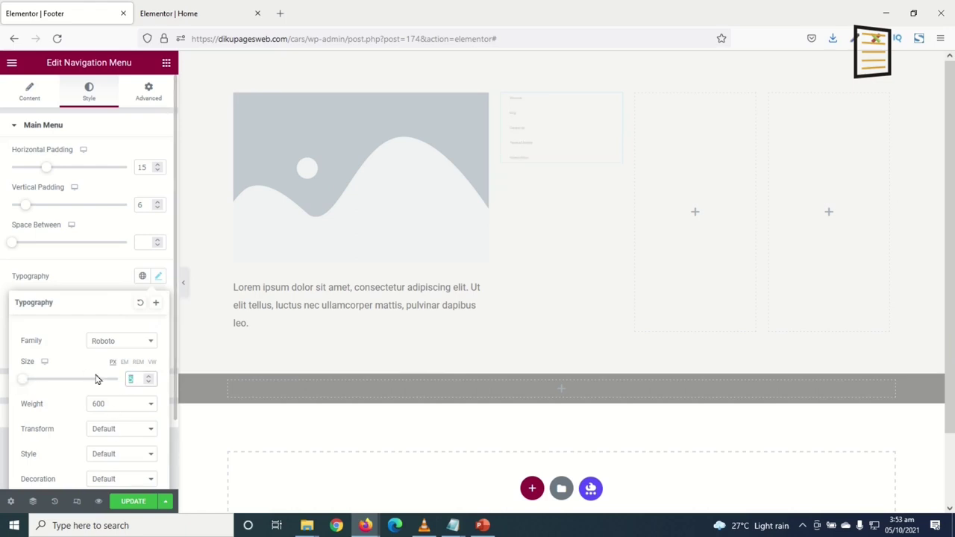
{"action": "type", "text": "15"}
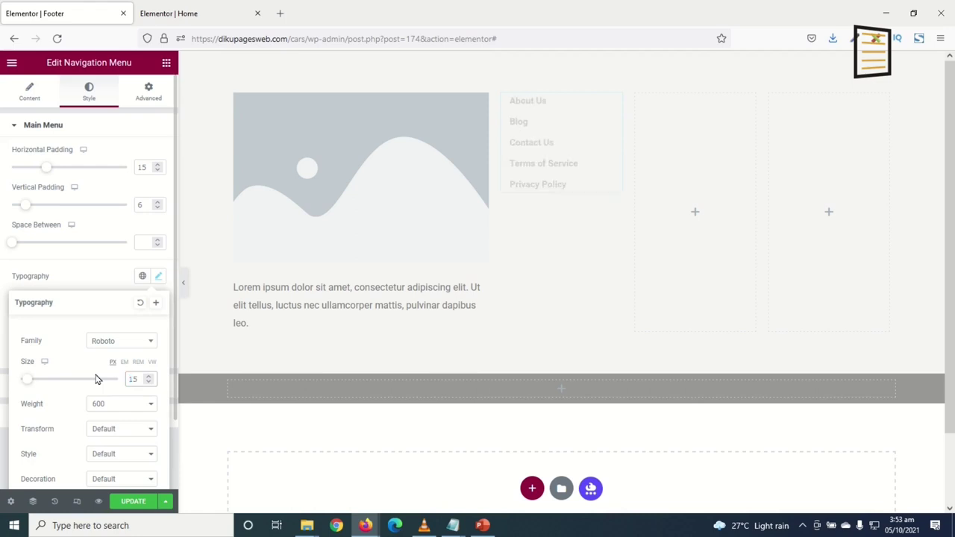
{"action": "left_click", "coordinate": [167, 63]}
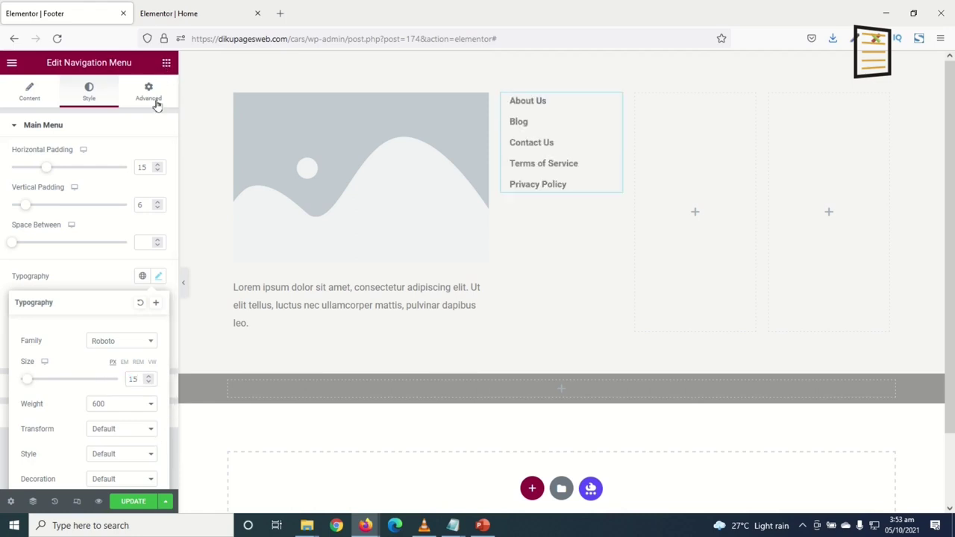
{"action": "left_click_drag", "start_coordinate": [132, 175], "coordinate": [544, 102]}
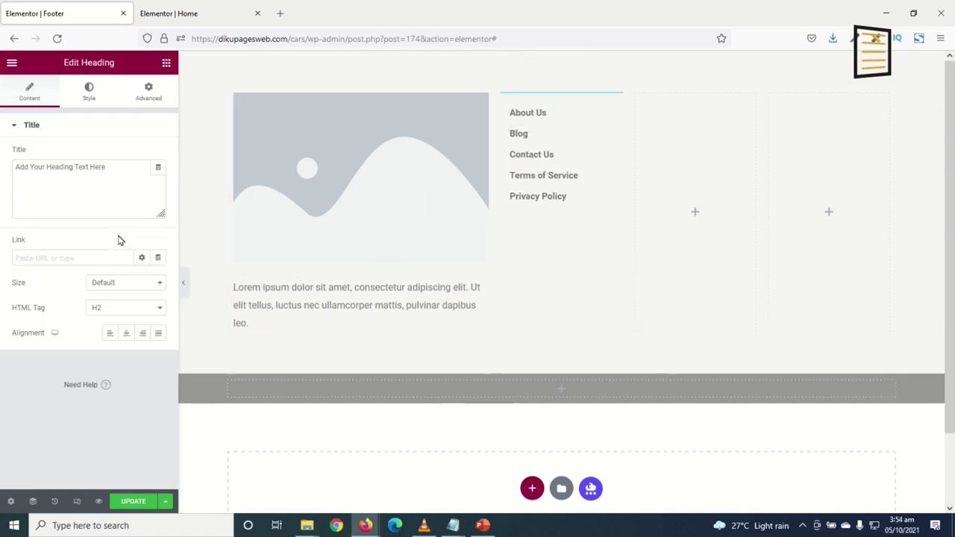
Retitle the heading COMPANY in black with a 20 px font size
{"action": "left_click_drag", "start_coordinate": [112, 170], "coordinate": [3, 128]}
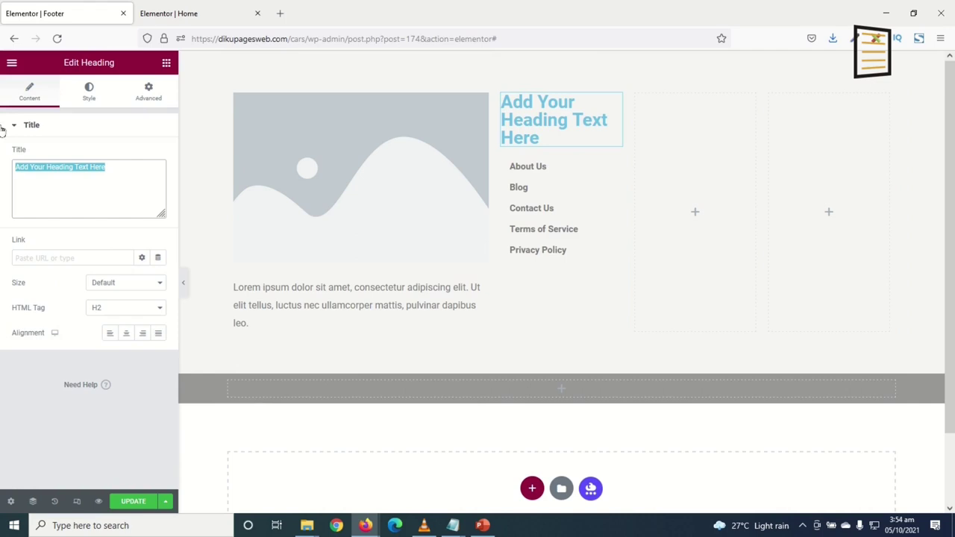
{"action": "type", "text": "COMPANY"}
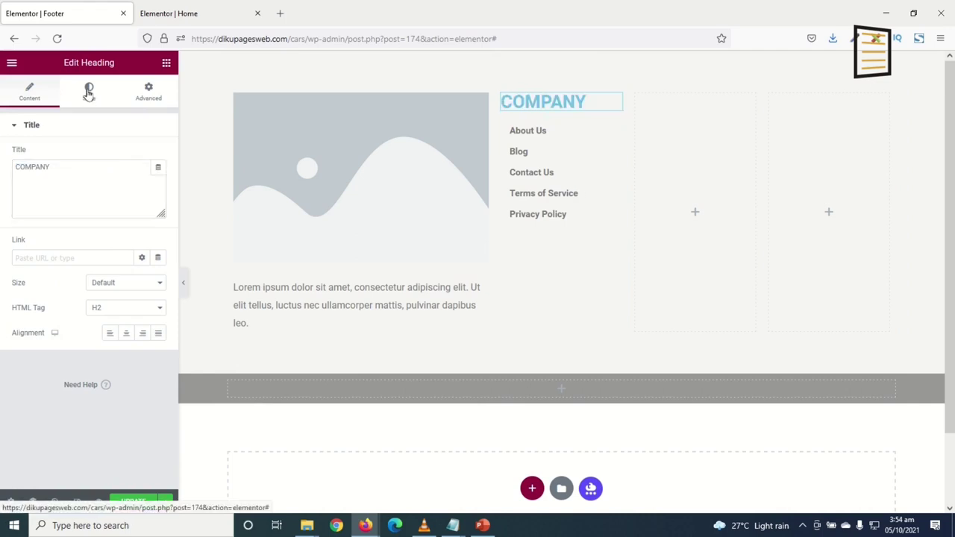
{"action": "left_click", "coordinate": [88, 93]}
{"action": "left_click", "coordinate": [158, 156]}
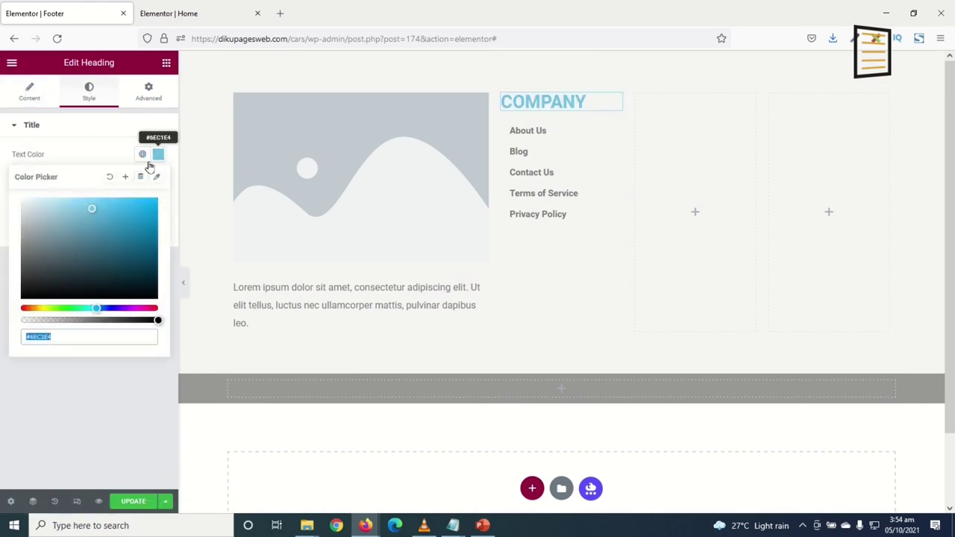
{"action": "left_click", "coordinate": [39, 297]}
{"action": "left_click", "coordinate": [158, 154]}
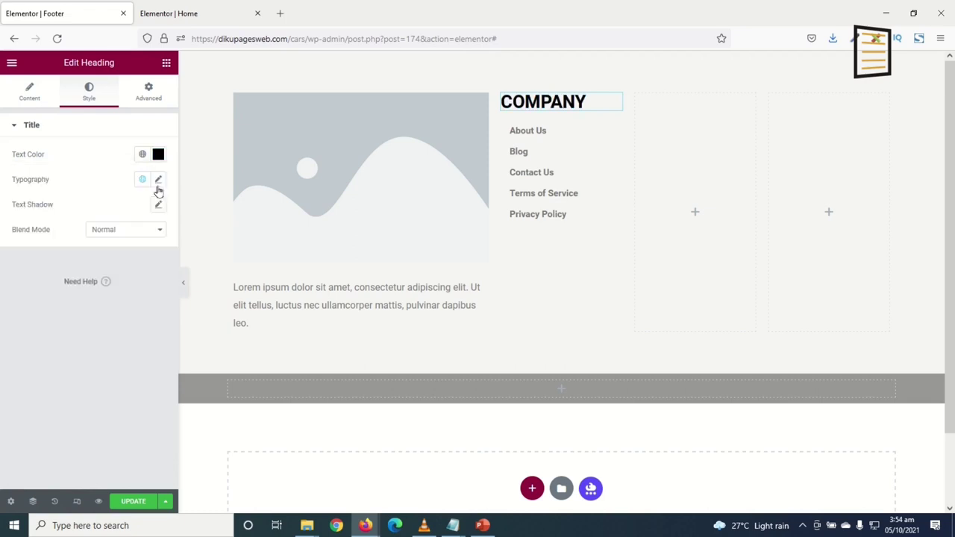
{"action": "left_click", "coordinate": [158, 179]}
{"action": "mouse_move", "coordinate": [23, 274]}
{"action": "left_mouse_down"}
{"action": "mouse_move", "coordinate": [46, 276]}
{"action": "mouse_move", "coordinate": [30, 274]}
{"action": "left_mouse_up"}
{"action": "double_click", "coordinate": [132, 274]}
{"action": "type", "text": "200"}
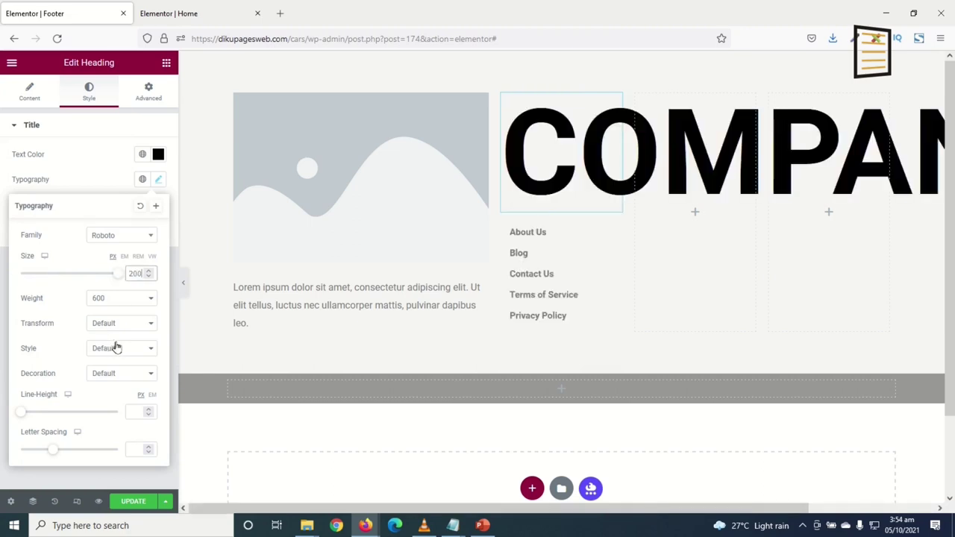
{"action": "key", "text": "BackSpace"}
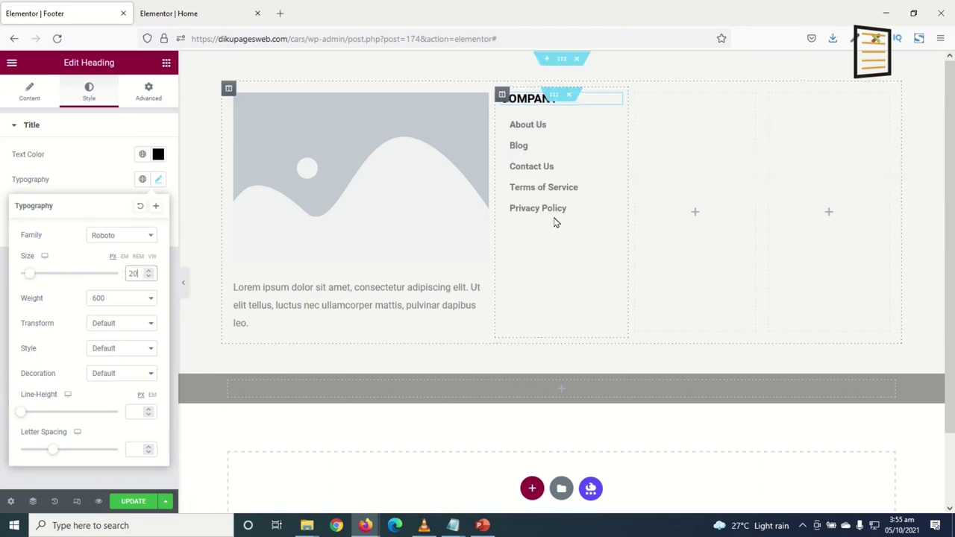
Set the Company menu's horizontal padding to 6
{"action": "left_click", "coordinate": [603, 135]}
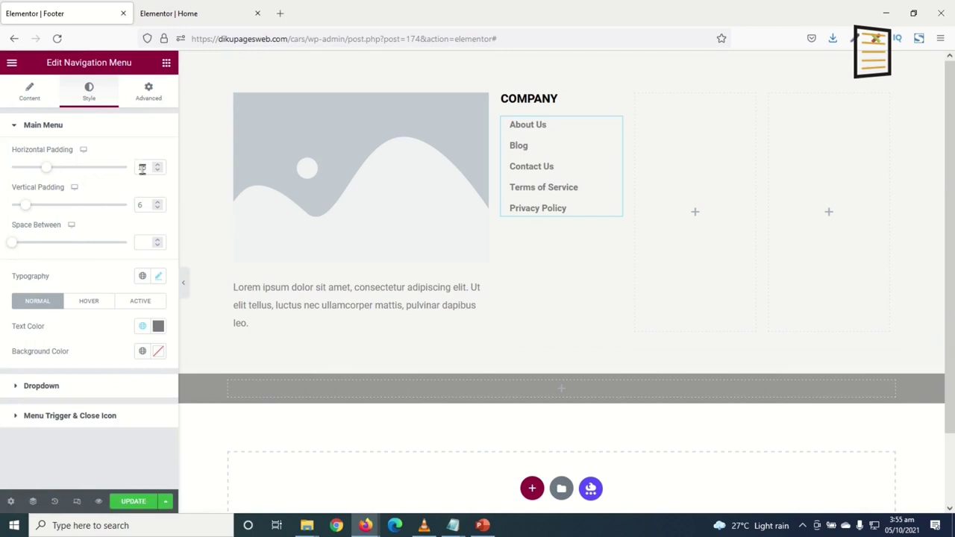
{"action": "left_click_drag", "start_coordinate": [148, 168], "coordinate": [87, 165]}
{"action": "type", "text": "6"}
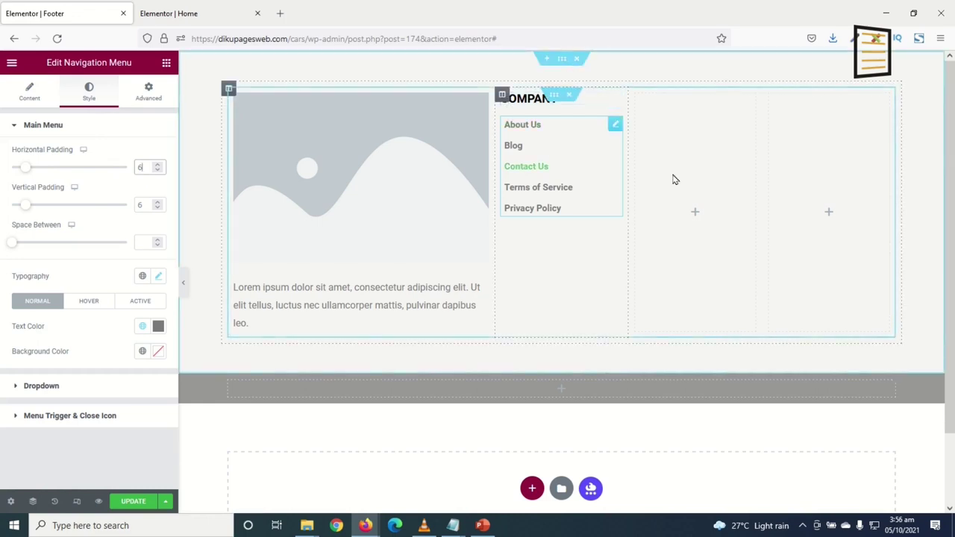
Duplicate the COMPANY heading and move the copy into the third column
{"action": "right_click", "coordinate": [535, 99]}
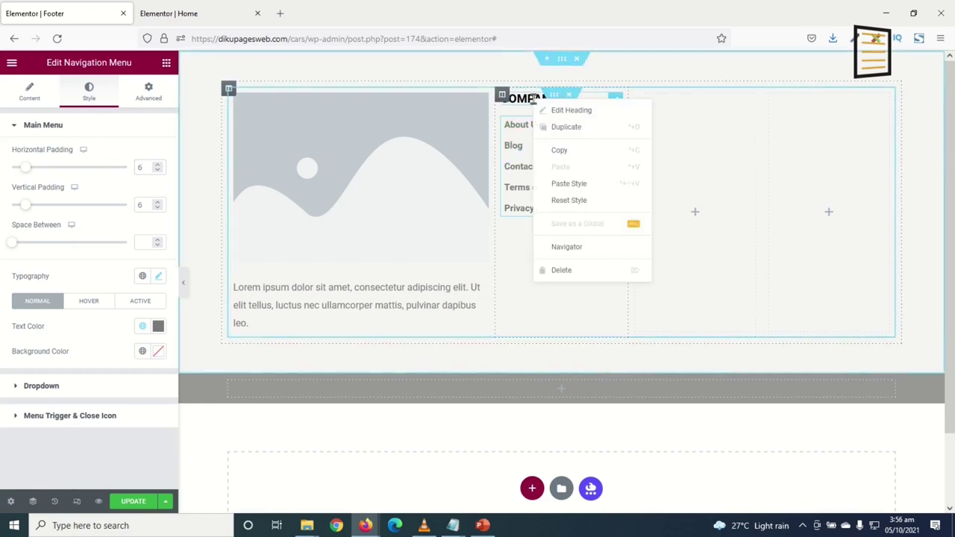
{"action": "left_click", "coordinate": [569, 129]}
{"action": "left_click_drag", "start_coordinate": [568, 129], "coordinate": [527, 152]}
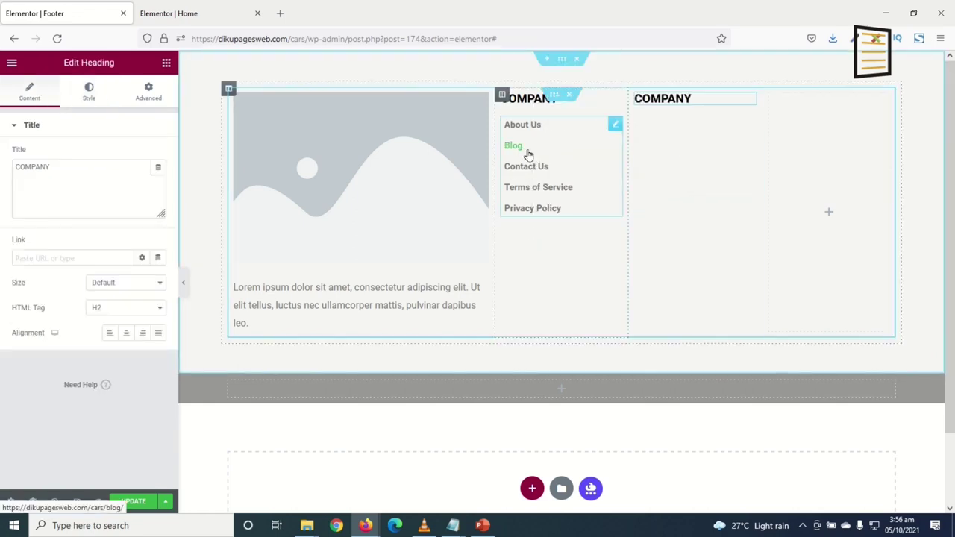
{"action": "right_click", "coordinate": [527, 152]}
Duplicate the menu under the second heading, switch it to Social, and add a Text Editor to column four
{"action": "left_click", "coordinate": [557, 182]}
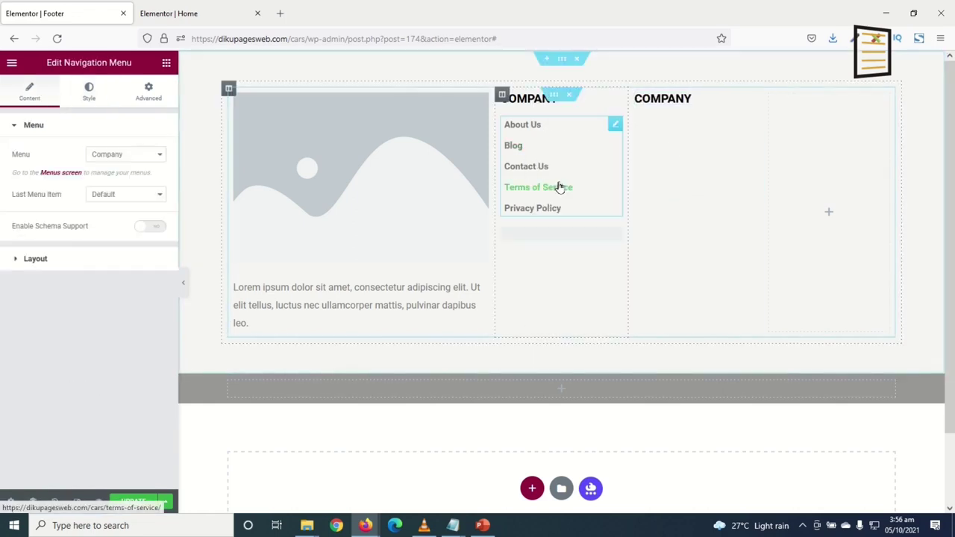
{"action": "left_click_drag", "start_coordinate": [617, 145], "coordinate": [680, 141]}
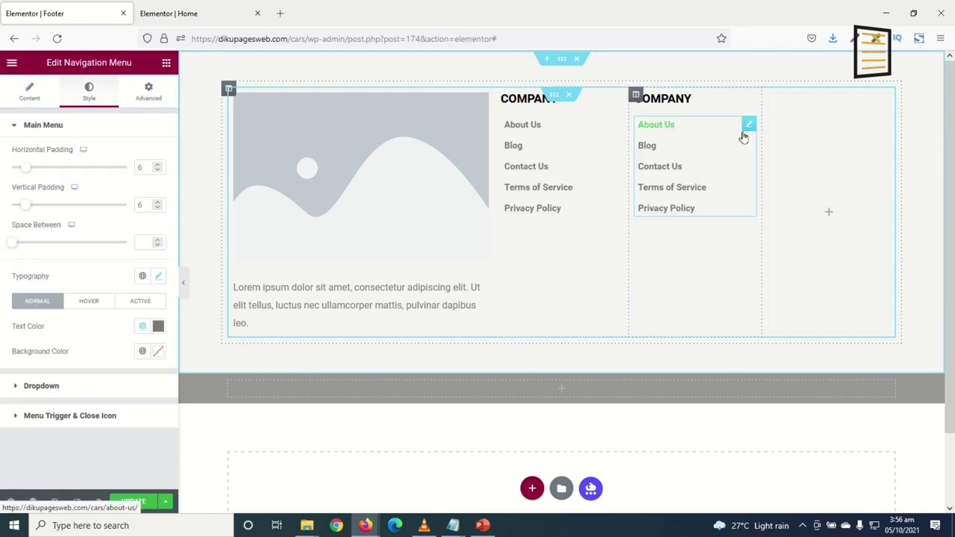
{"action": "left_click", "coordinate": [37, 99]}
{"action": "left_click", "coordinate": [128, 155]}
{"action": "left_click", "coordinate": [123, 196]}
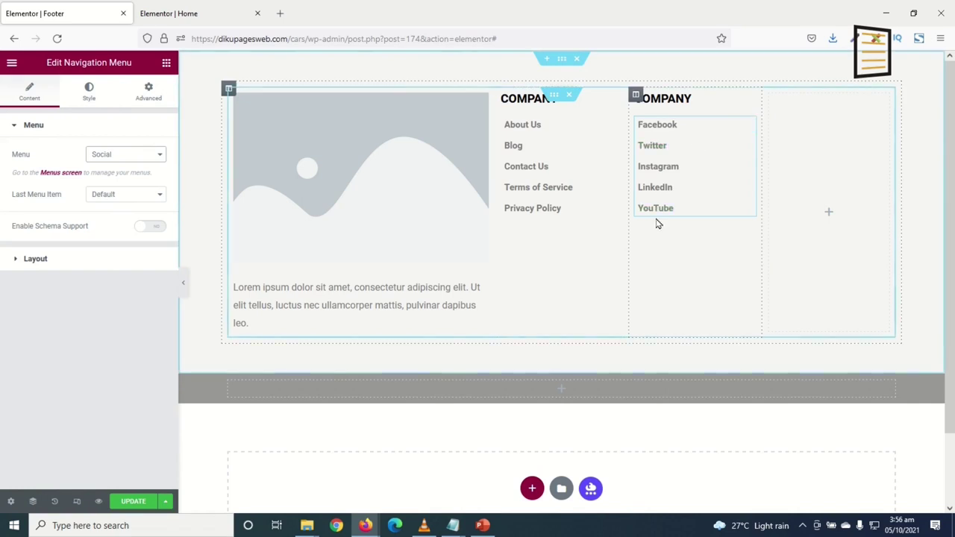
{"action": "left_click", "coordinate": [166, 62]}
{"action": "left_click_drag", "start_coordinate": [121, 241], "coordinate": [815, 202]}
Replace the placeholder text with a phone number line and a support e-mail line
{"action": "left_click_drag", "start_coordinate": [78, 299], "coordinate": [3, 181]}
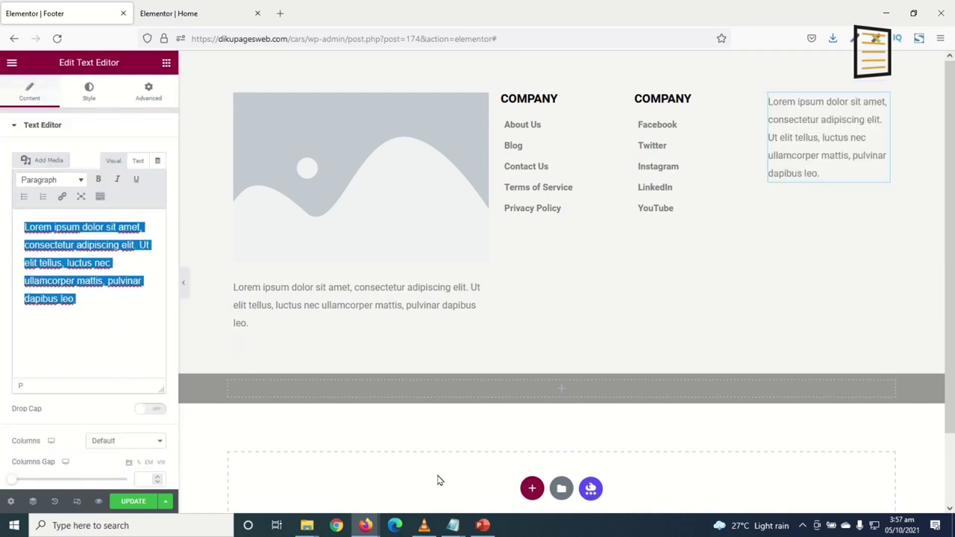
{"action": "type", "text": "Phone: 0"}
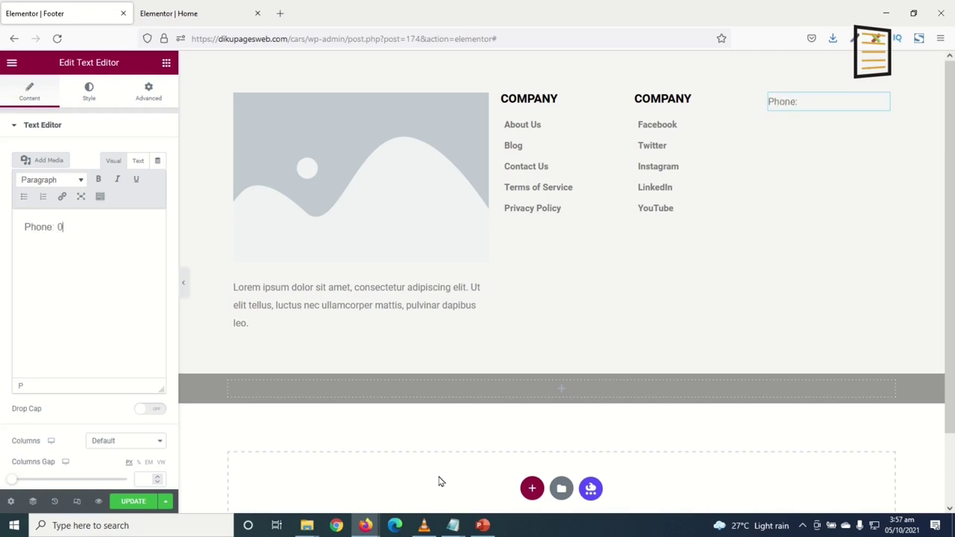
{"action": "type", "text": "123456789"}
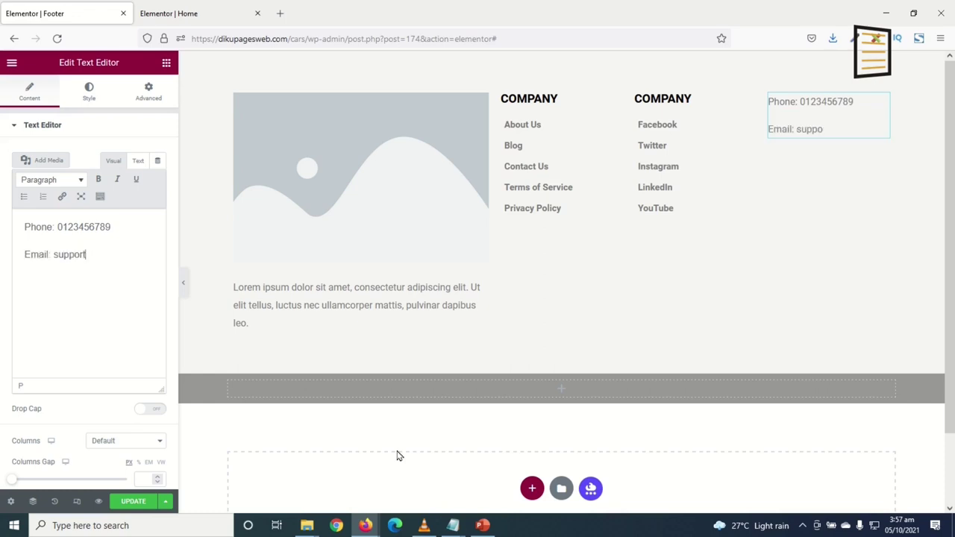
{"action": "type", "text": "example.com"}
Make the 'Email:' and 'Phone:' labels bold
{"action": "left_click_drag", "start_coordinate": [54, 255], "coordinate": [13, 249]}
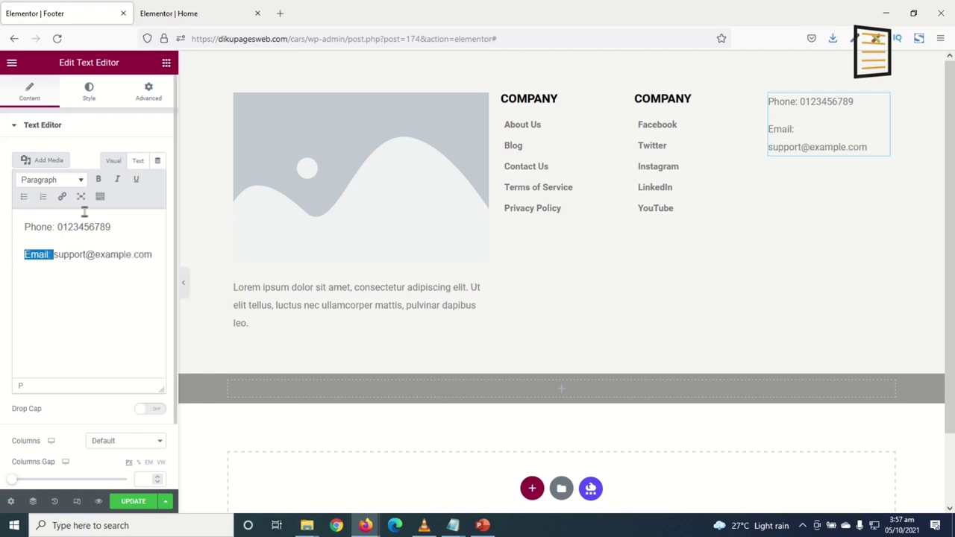
{"action": "left_click", "coordinate": [26, 256]}
{"action": "left_click_drag", "start_coordinate": [25, 254], "coordinate": [53, 255]}
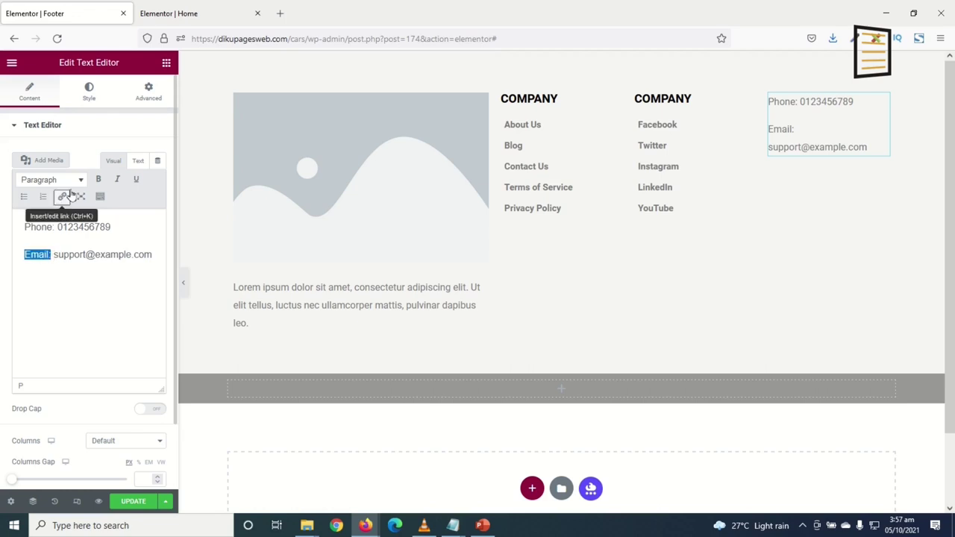
{"action": "left_click", "coordinate": [98, 179]}
{"action": "left_click_drag", "start_coordinate": [25, 228], "coordinate": [53, 231]}
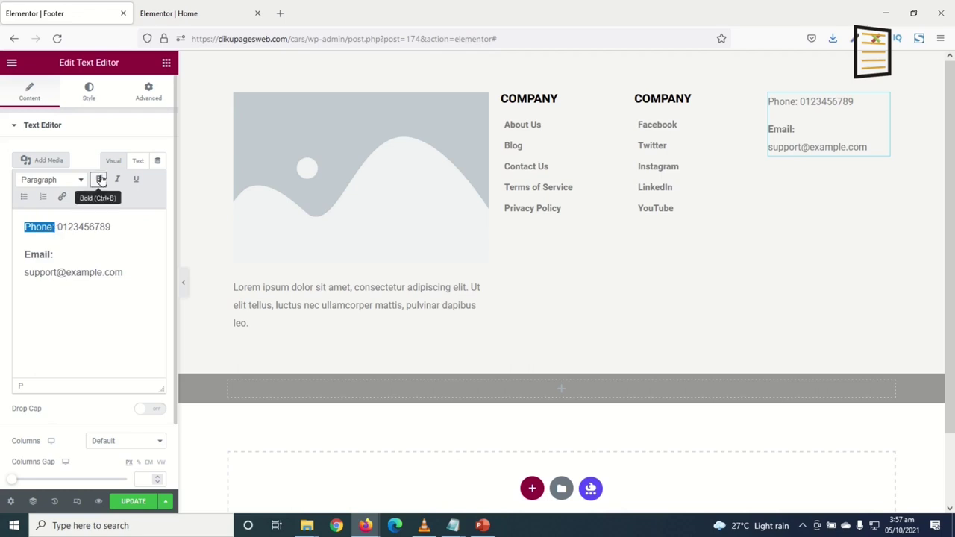
{"action": "left_click", "coordinate": [98, 179]}
{"action": "left_click", "coordinate": [112, 265]}
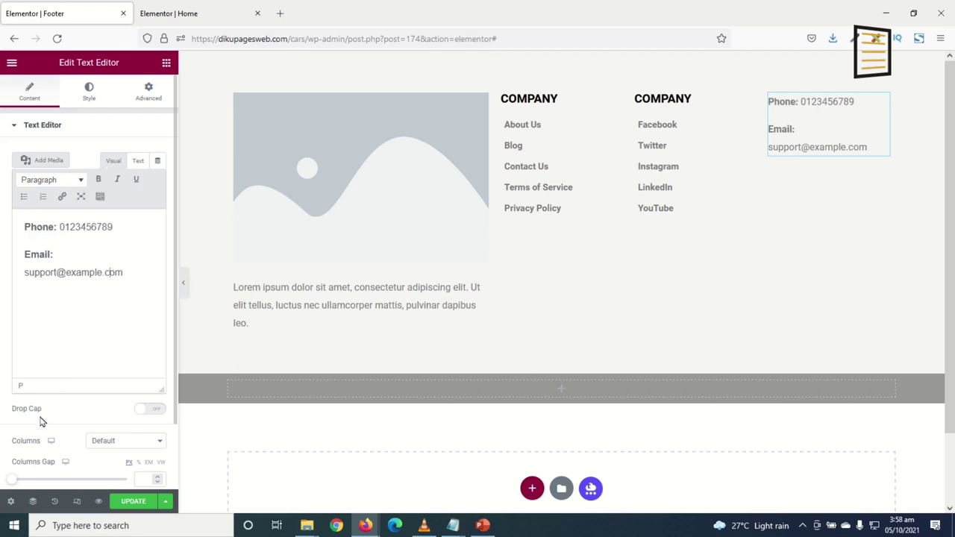
Set the contact text's typography size to 15
{"action": "left_click", "coordinate": [89, 91]}
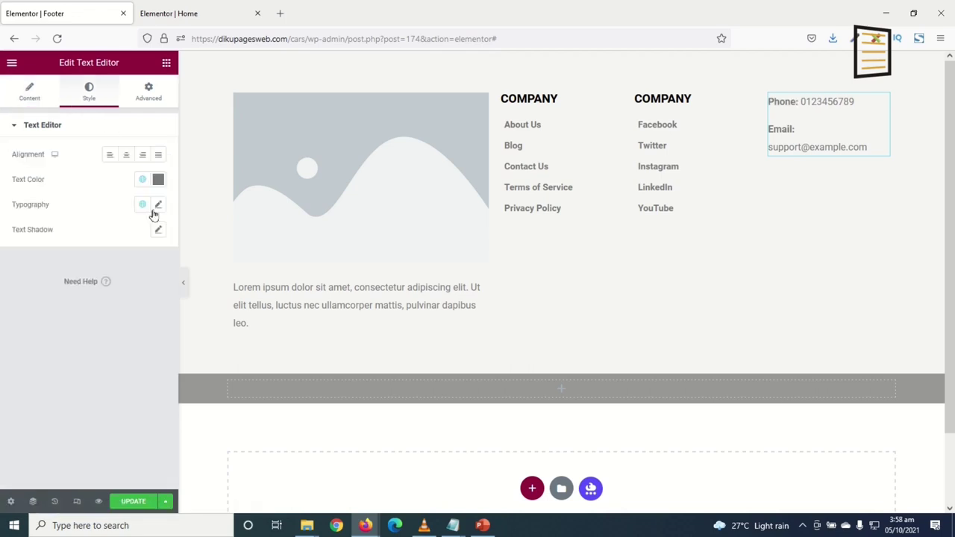
{"action": "left_click", "coordinate": [158, 204]}
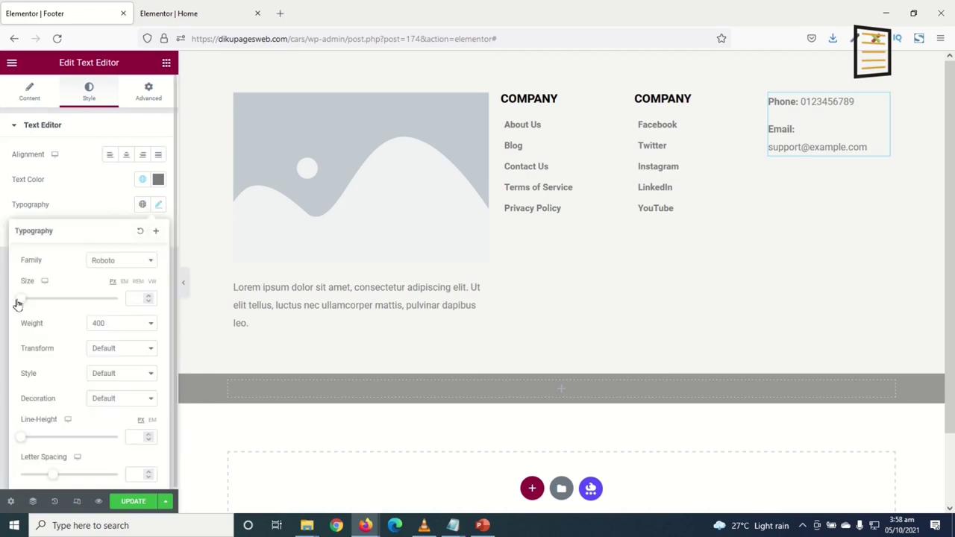
{"action": "left_click_drag", "start_coordinate": [30, 302], "coordinate": [19, 306]}
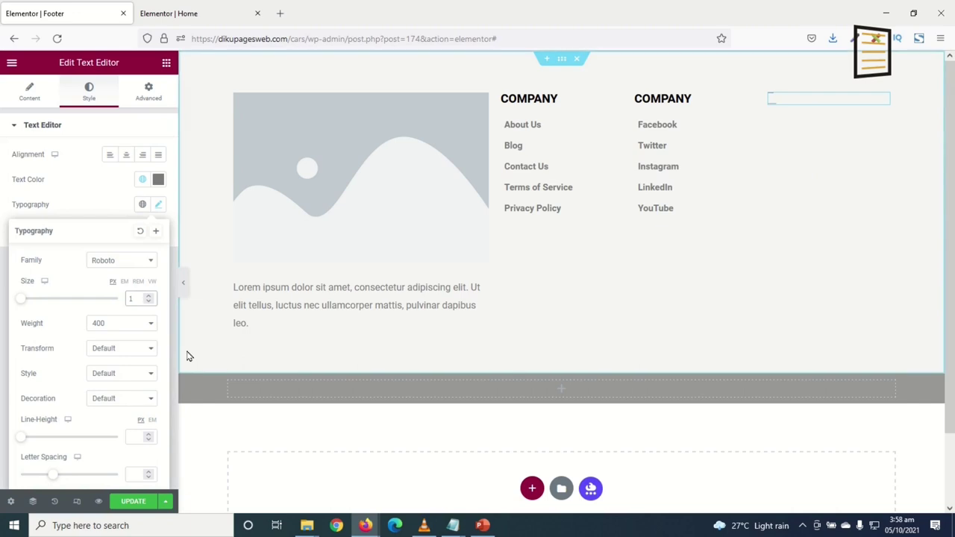
{"action": "type", "text": "5"}
{"action": "left_click", "coordinate": [2, 296]}
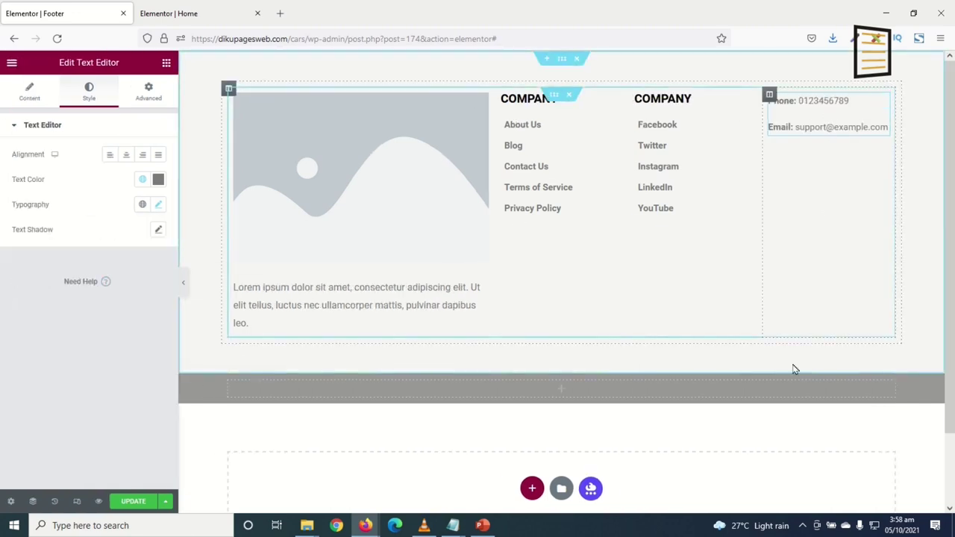
Duplicate the COMPANY heading into the fourth column, retitle it CONTACT, and save
{"action": "right_click", "coordinate": [676, 98]}
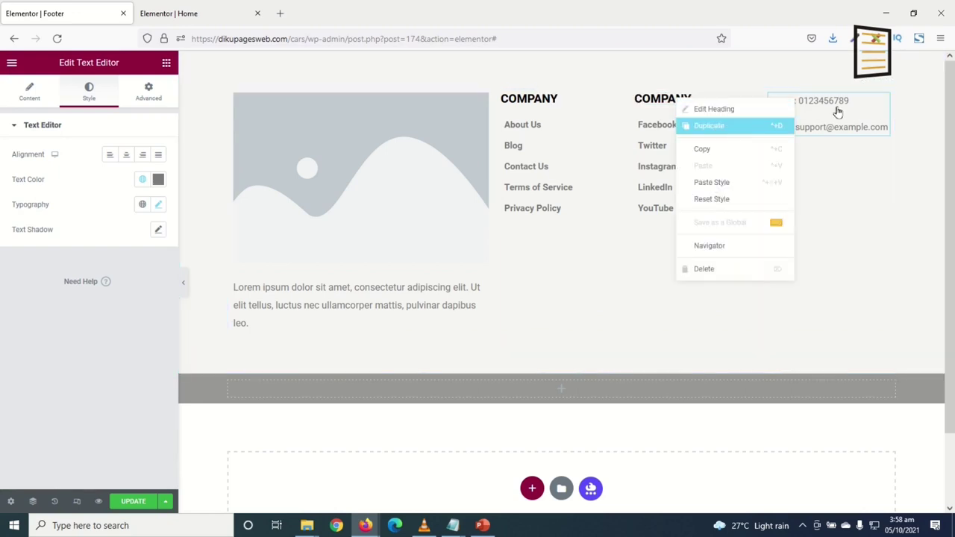
{"action": "key", "text": "ctrl+d"}
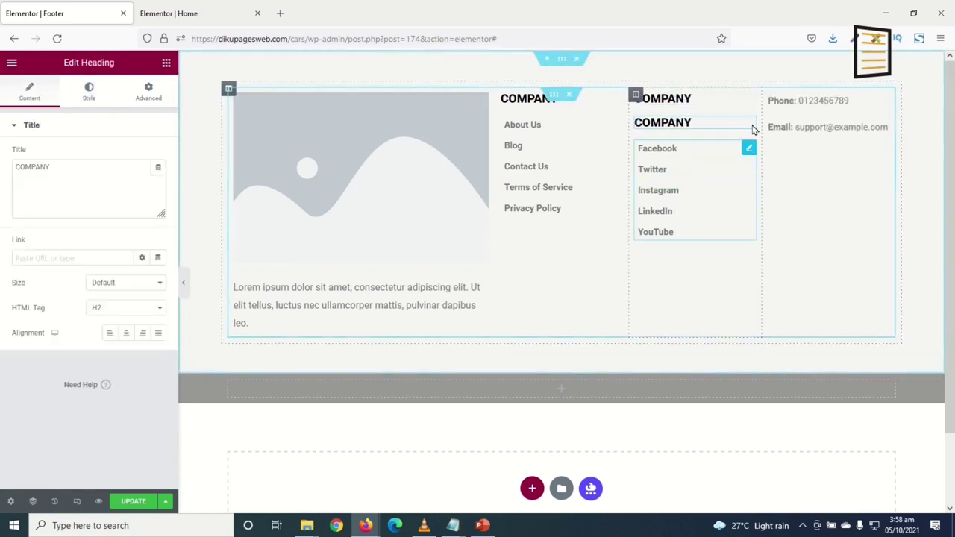
{"action": "left_click_drag", "start_coordinate": [752, 127], "coordinate": [2, 155]}
{"action": "key", "text": "ctrl+a"}
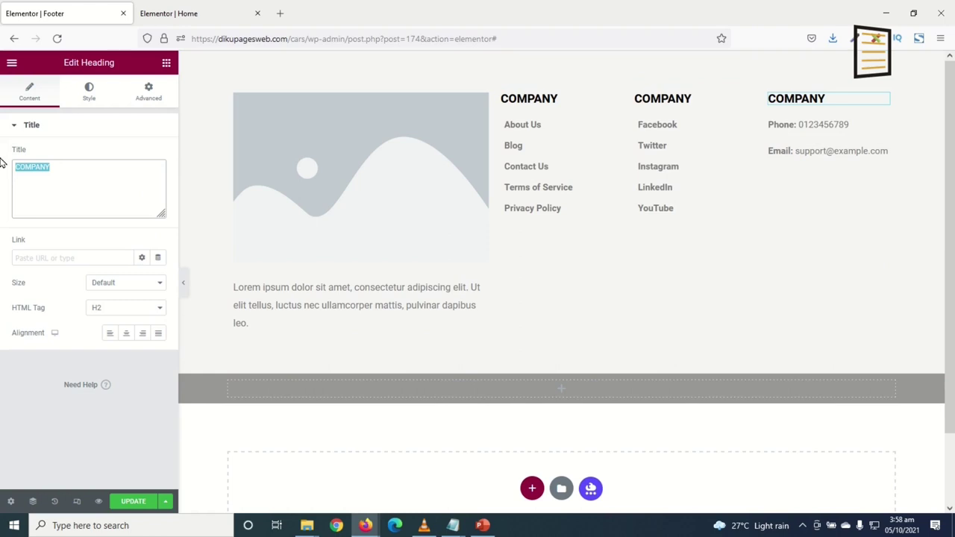
{"action": "type", "text": "c"}
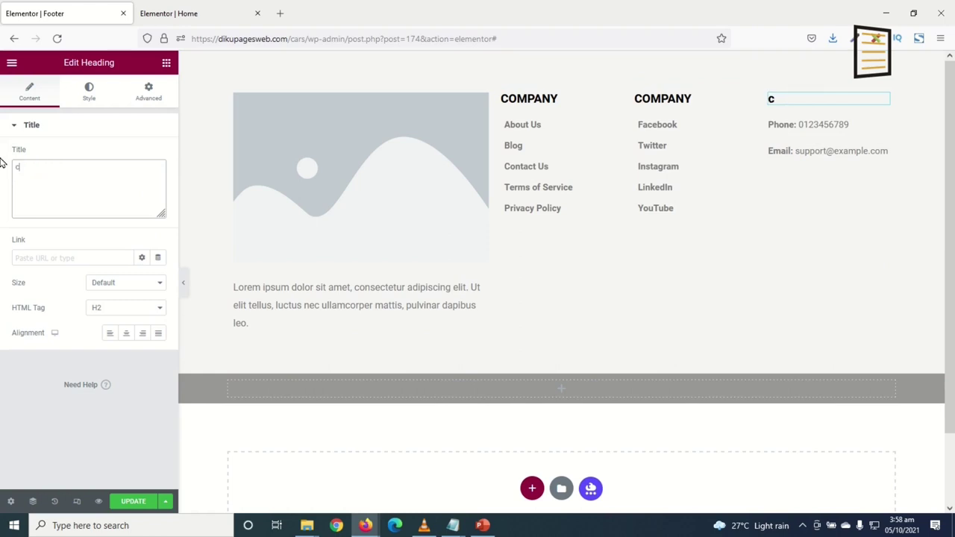
{"action": "key", "text": "BackSpace"}
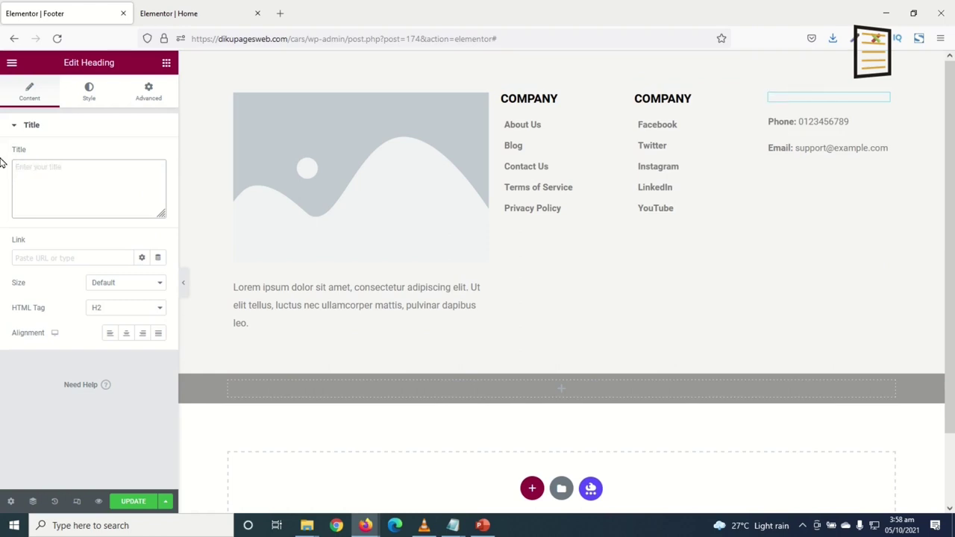
{"action": "type", "text": "CONTACT"}
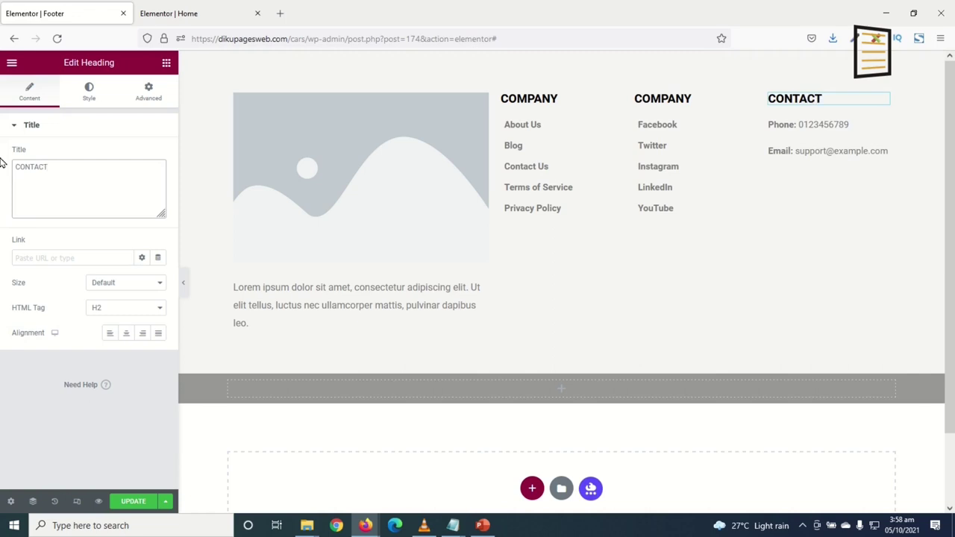
{"action": "key", "text": "ctrl+s"}
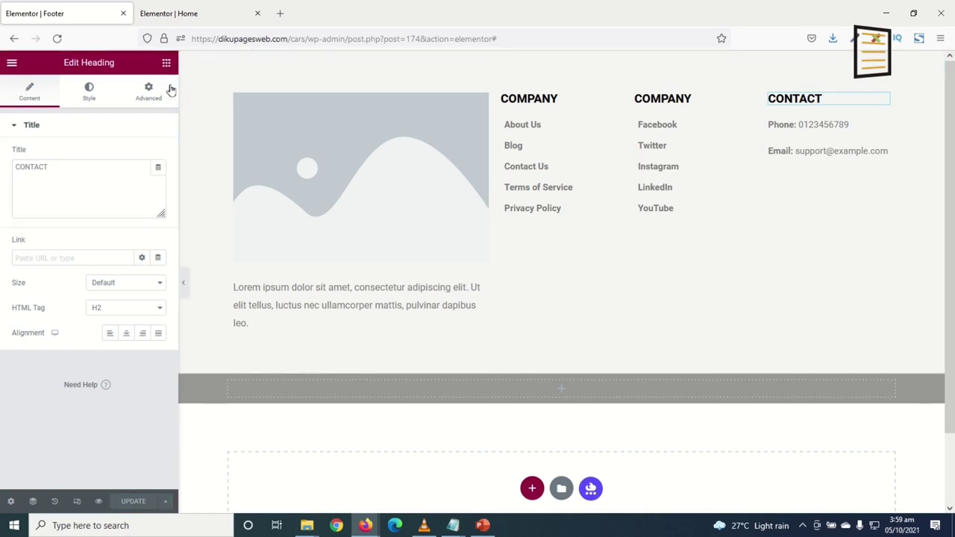
{"action": "left_click", "coordinate": [167, 62]}
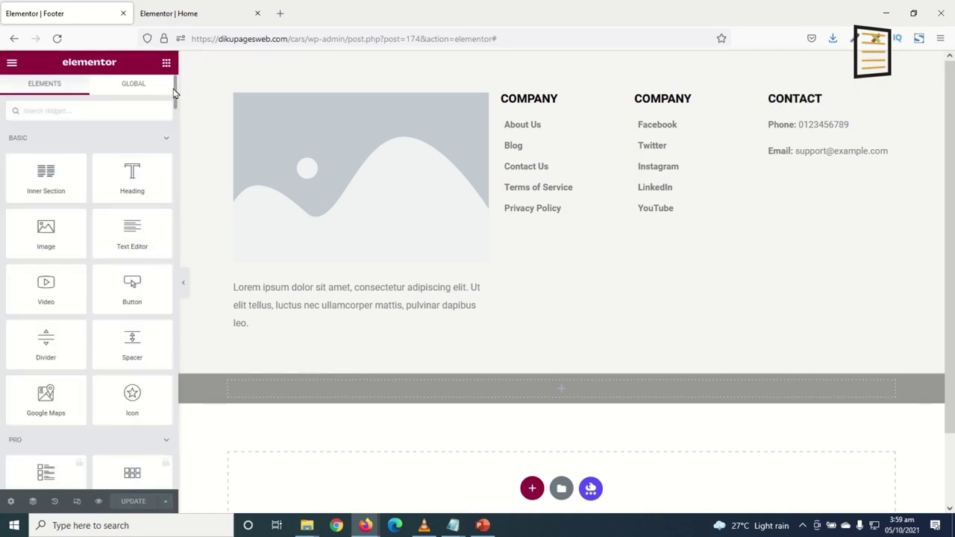
Add a white, centred Copyright widget reading 'Designed by: Dikupages Web' to the grey bar
{"action": "scroll", "coordinate": [166, 261], "scroll_direction": "down", "scroll_amount": 20}
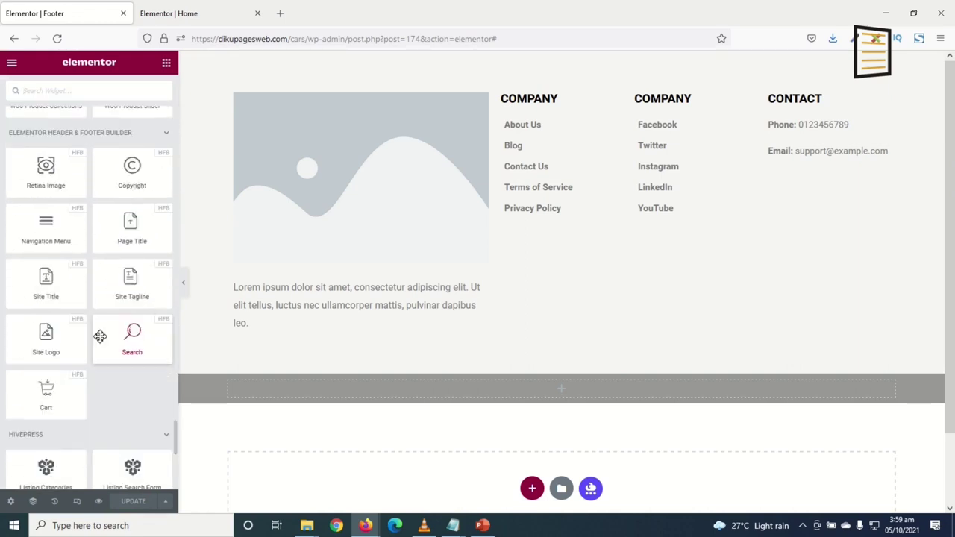
{"action": "left_click_drag", "start_coordinate": [128, 167], "coordinate": [448, 386]}
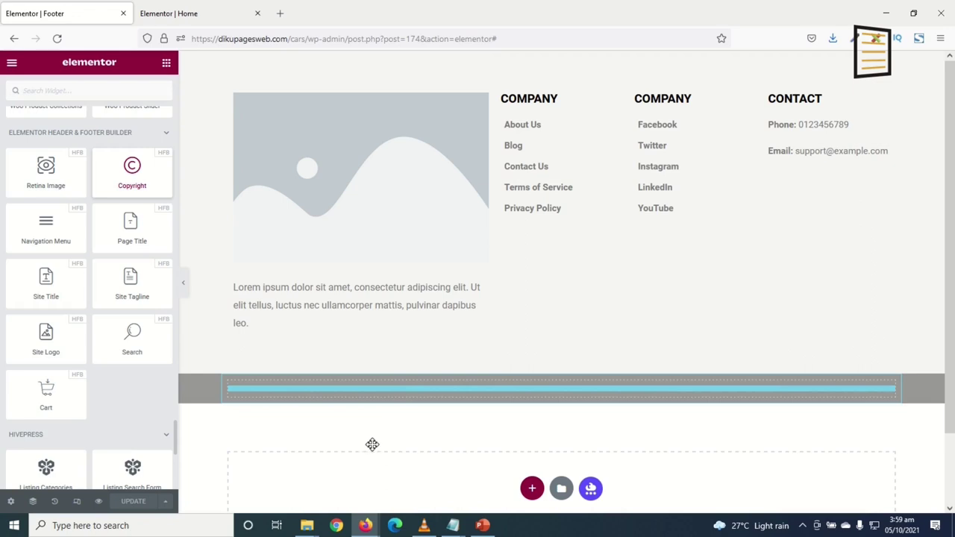
{"action": "left_click", "coordinate": [158, 298]}
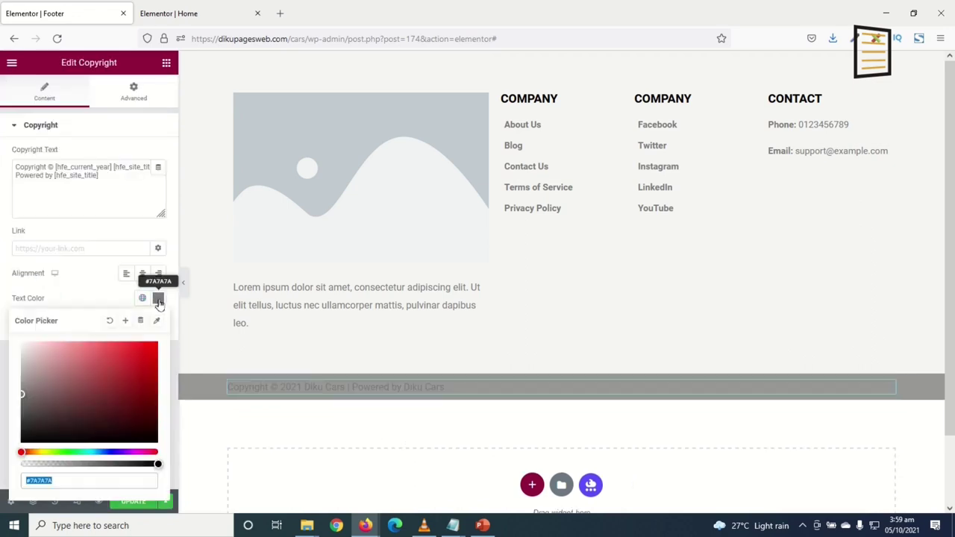
{"action": "left_click_drag", "start_coordinate": [22, 345], "coordinate": [2, 331]}
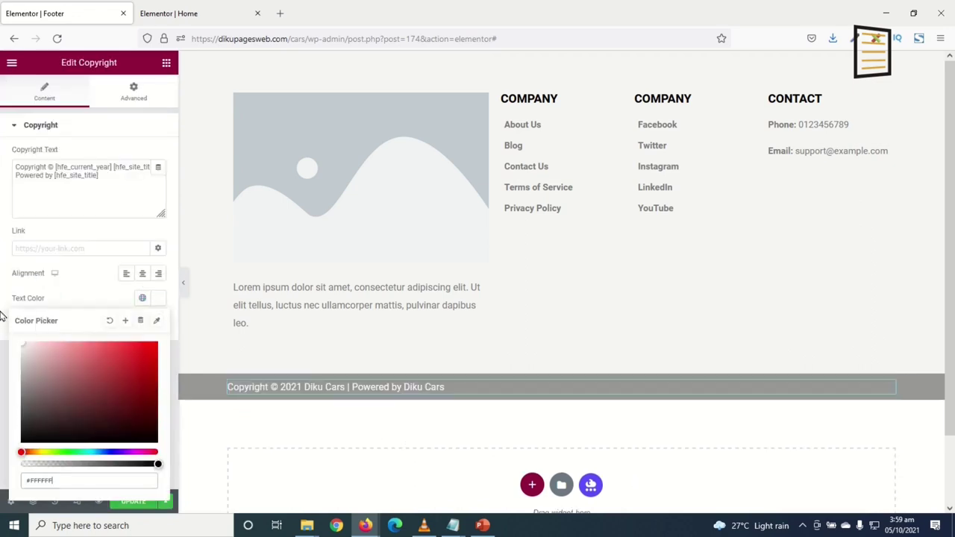
{"action": "left_click", "coordinate": [143, 273]}
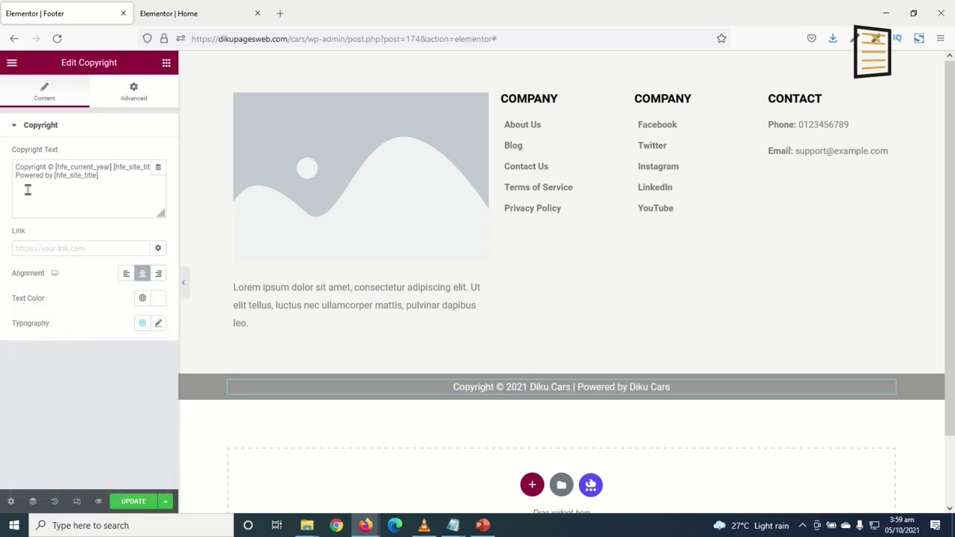
{"action": "left_click_drag", "start_coordinate": [18, 177], "coordinate": [118, 179]}
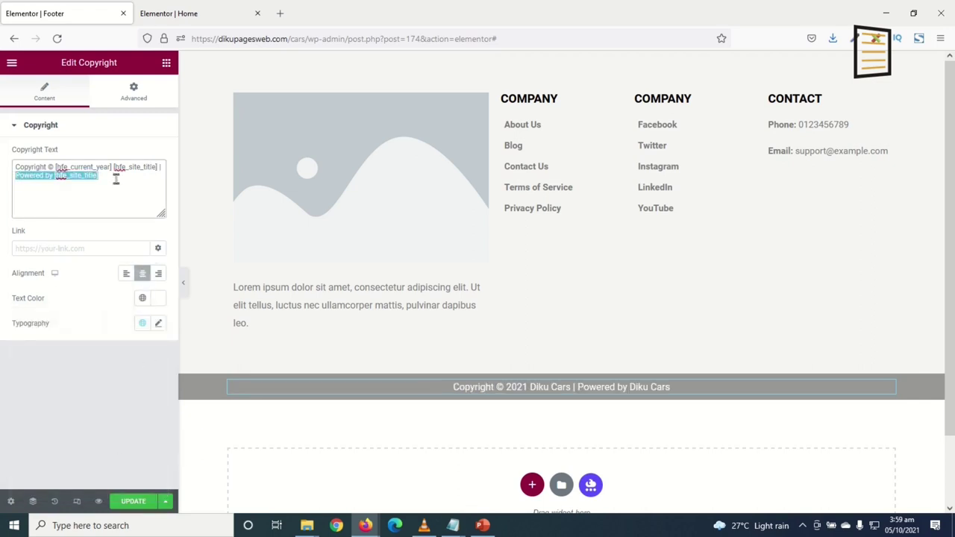
{"action": "type", "text": "Dik"}
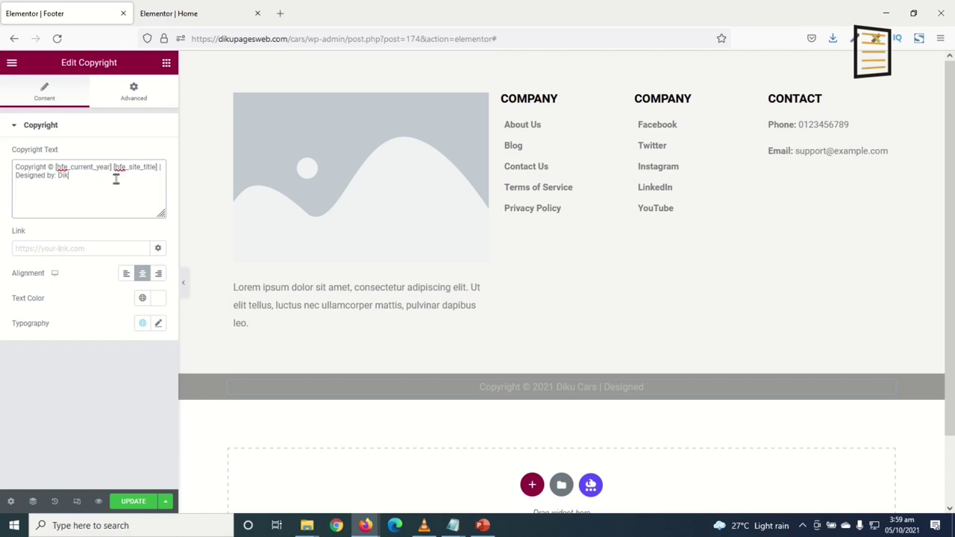
{"action": "type", "text": "upages WEb"}
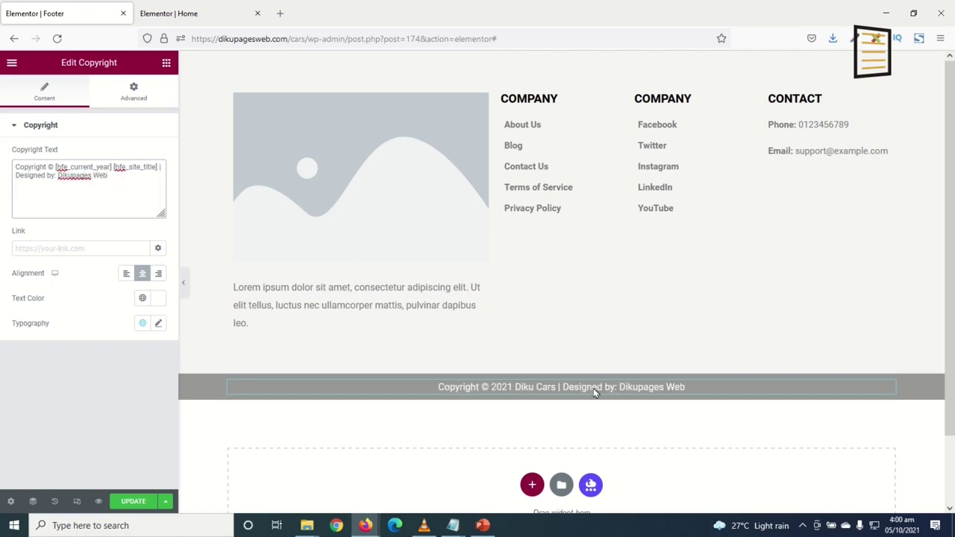
Save the footer and exit the editor to the WordPress dashboard
{"action": "left_click", "coordinate": [131, 500]}
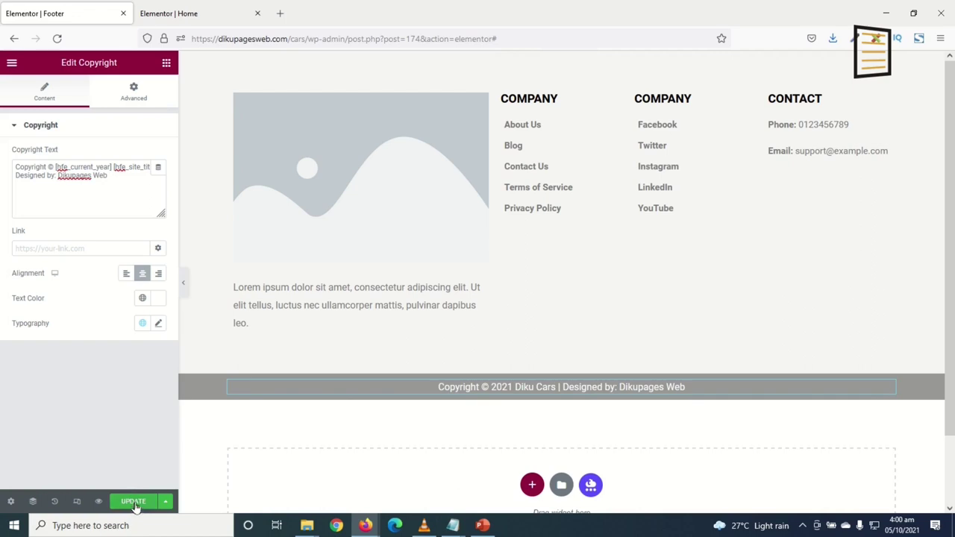
{"action": "left_click", "coordinate": [12, 63]}
{"action": "left_click", "coordinate": [66, 270]}
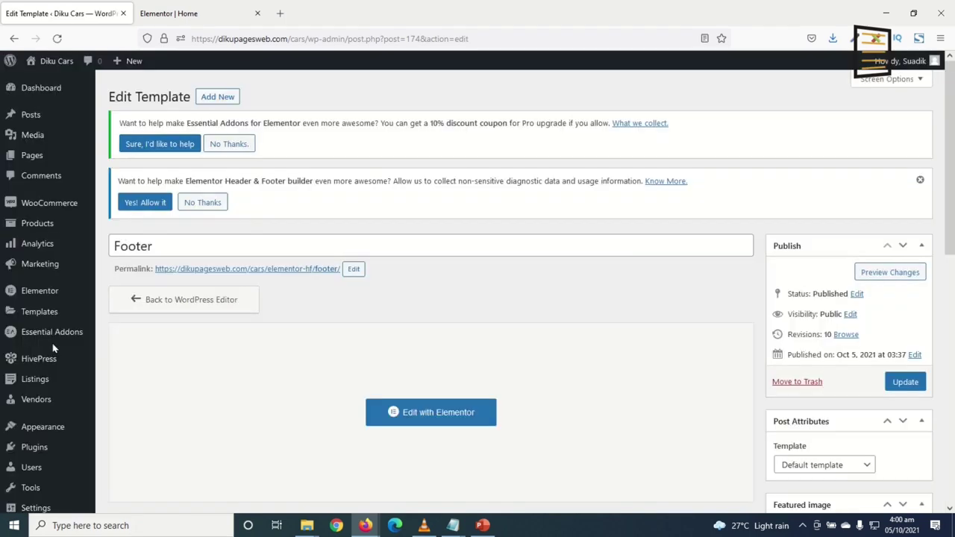
Visit the Diku Cars home page and open the Customizer from the admin bar
{"action": "mouse_move", "coordinate": [52, 371]}
{"action": "mouse_move", "coordinate": [51, 71]}
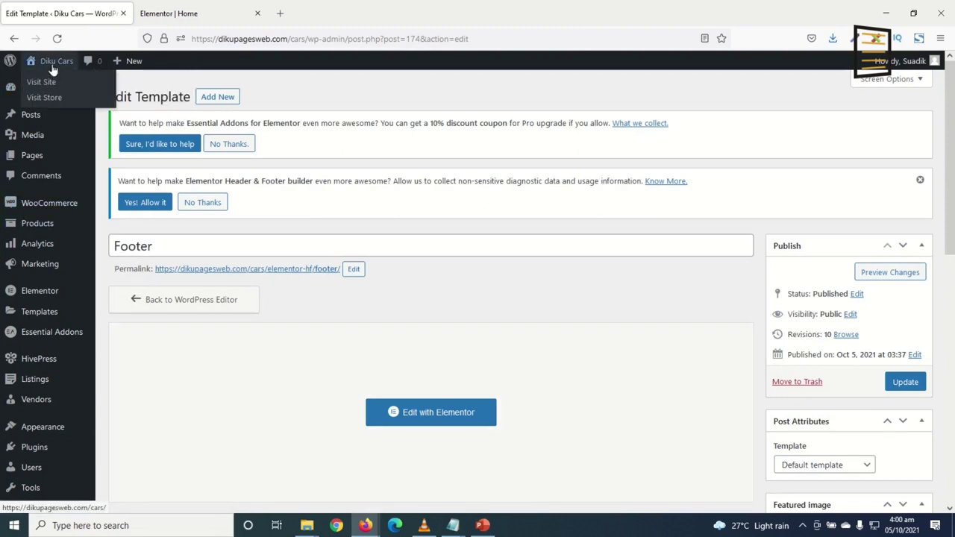
{"action": "left_click", "coordinate": [52, 66]}
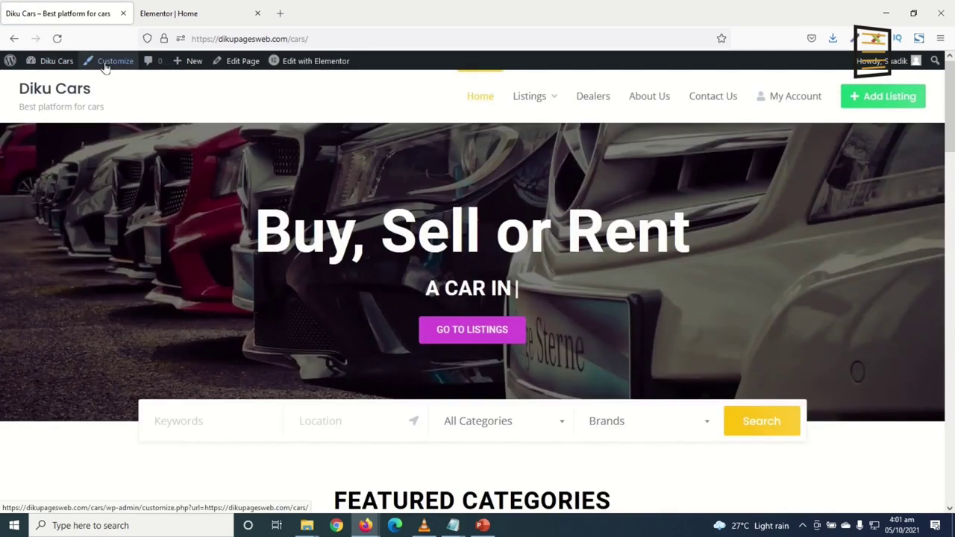
{"action": "left_click", "coordinate": [104, 61]}
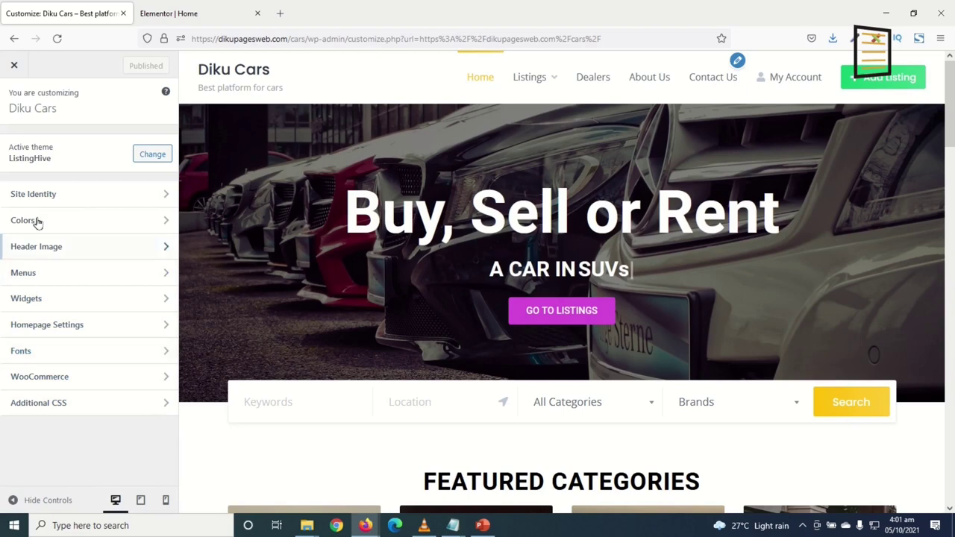
Upload LOGO.png in Site Identity and set it as the site logo without cropping
{"action": "left_click", "coordinate": [37, 196]}
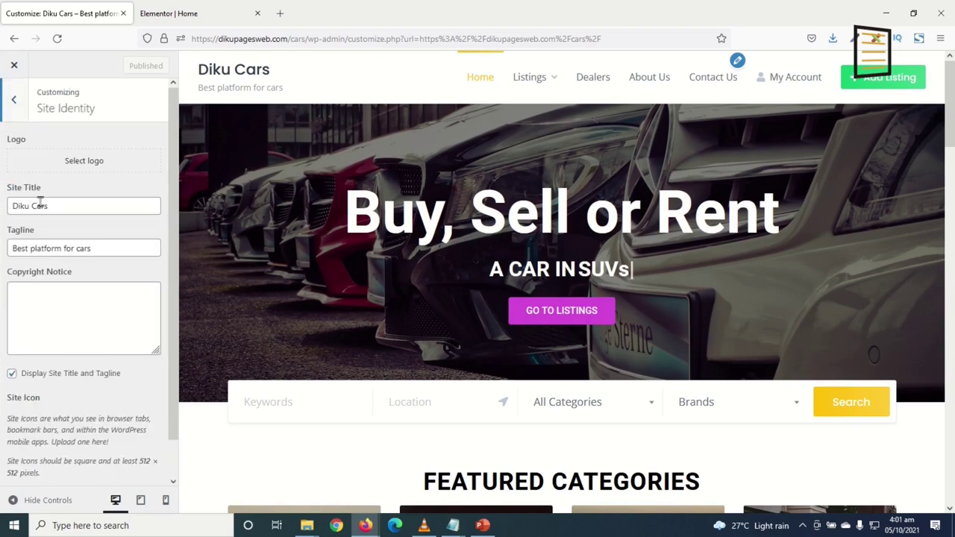
{"action": "left_click", "coordinate": [80, 170]}
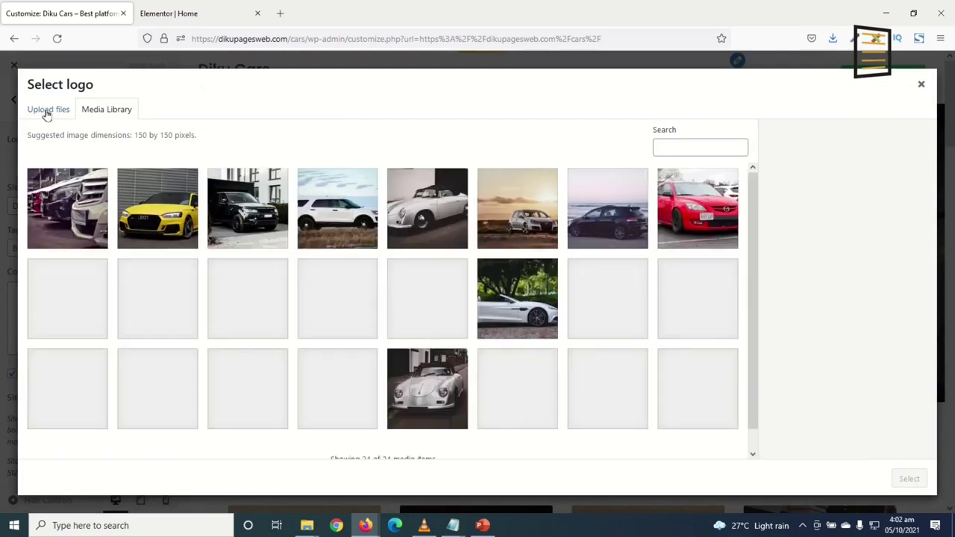
{"action": "left_click", "coordinate": [45, 110]}
{"action": "left_click", "coordinate": [450, 299]}
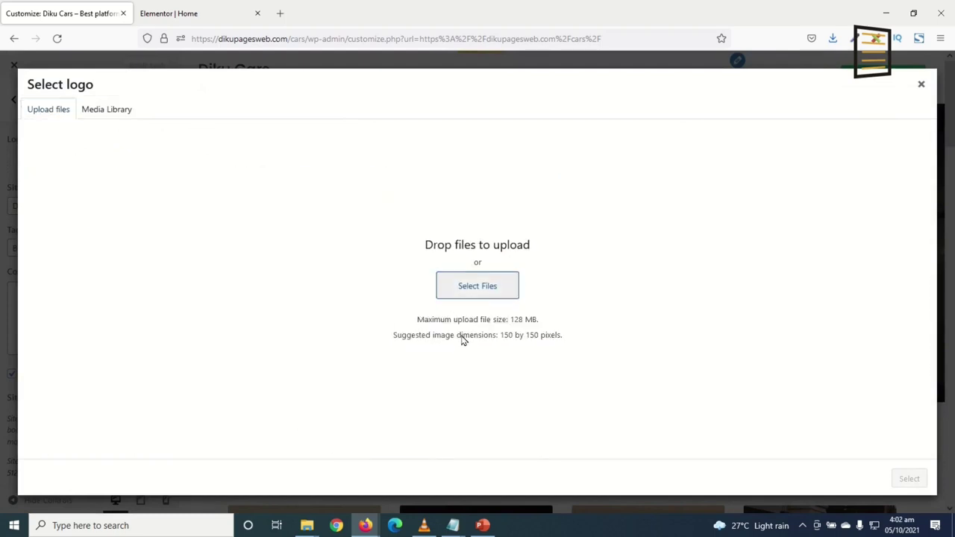
{"action": "left_click", "coordinate": [308, 317]}
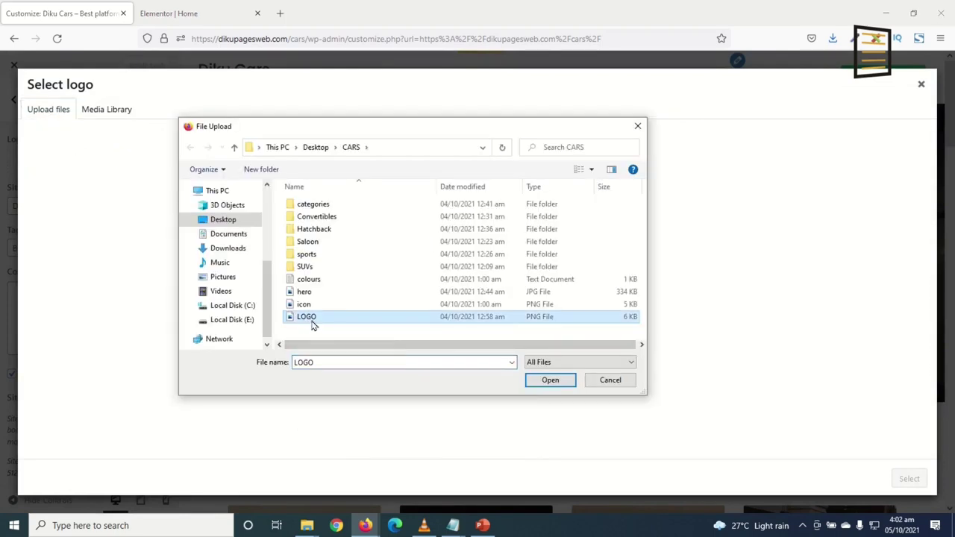
{"action": "left_click", "coordinate": [550, 379]}
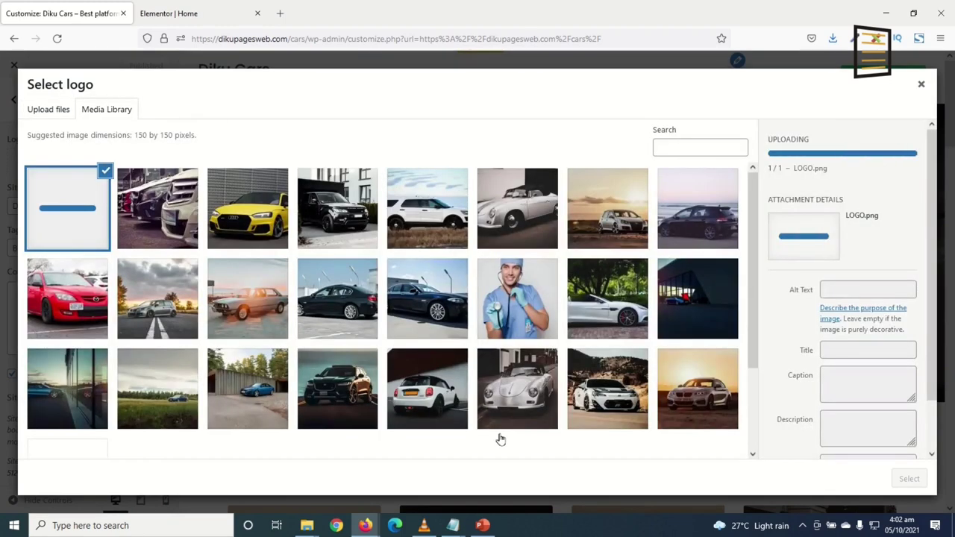
{"action": "left_click", "coordinate": [907, 479]}
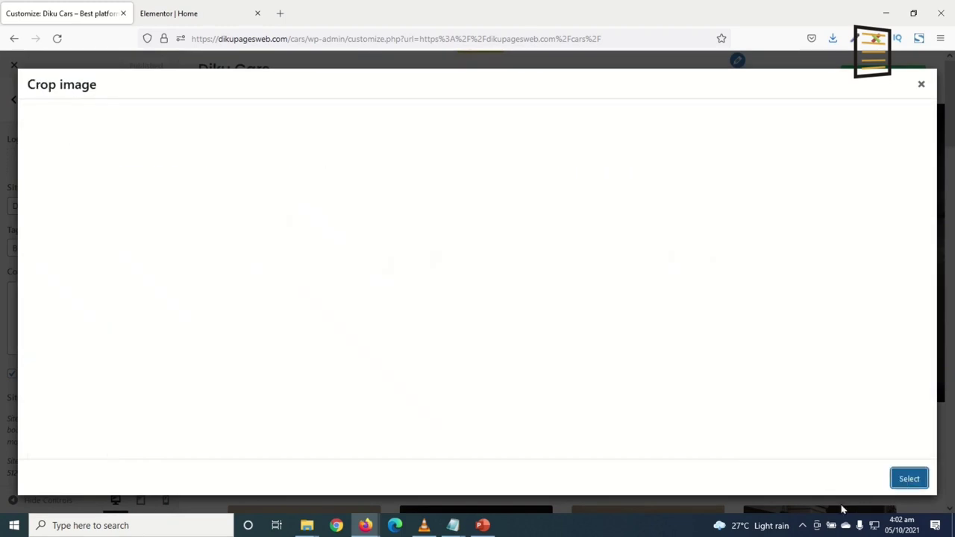
{"action": "left_click", "coordinate": [821, 480]}
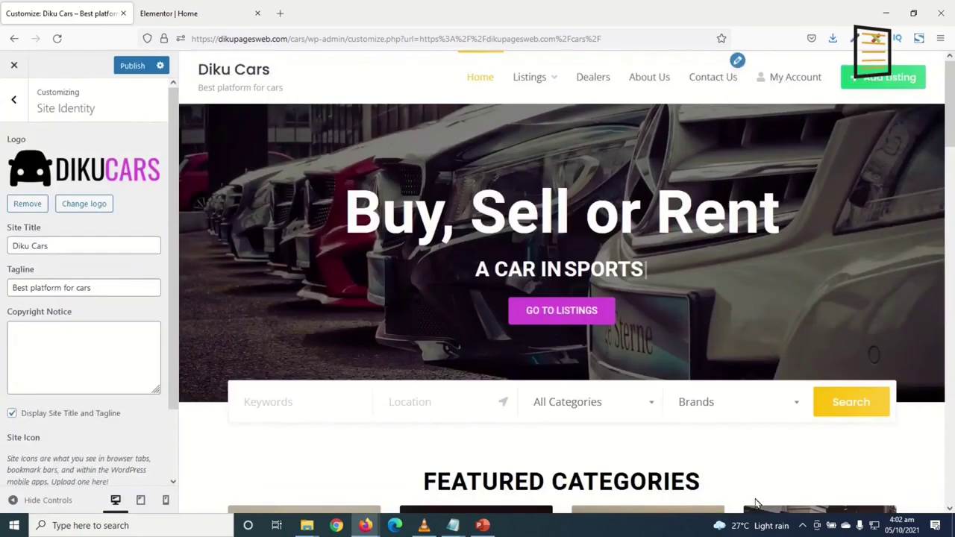
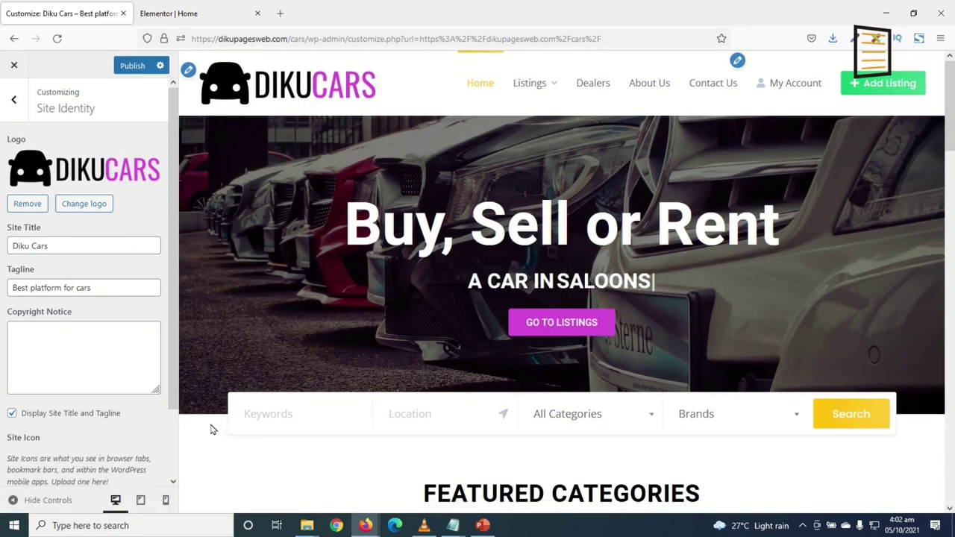
Uncheck Display Site Title and Tagline, and set the uploaded icon.png as the uncropped site icon
{"action": "left_click", "coordinate": [12, 413]}
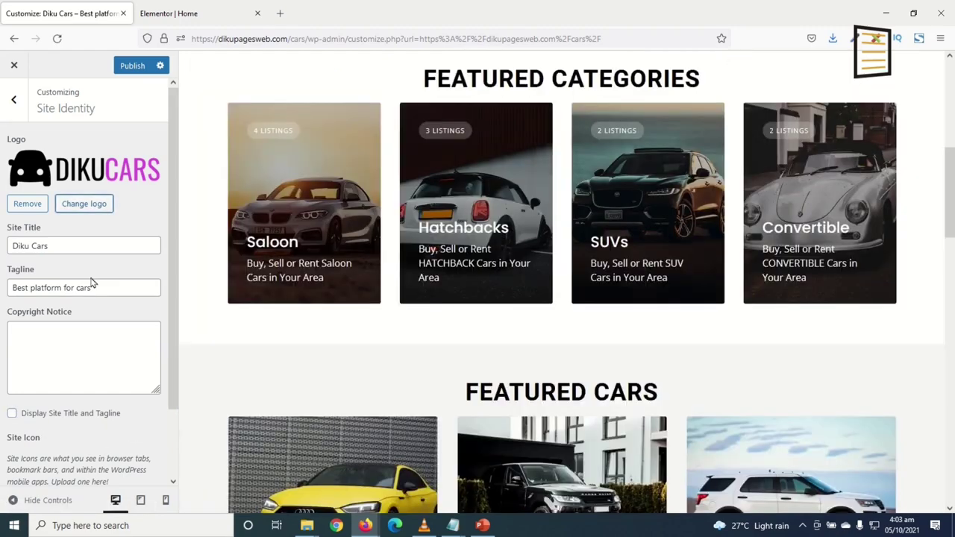
{"action": "scroll", "coordinate": [84, 310], "scroll_direction": "down", "scroll_amount": 2}
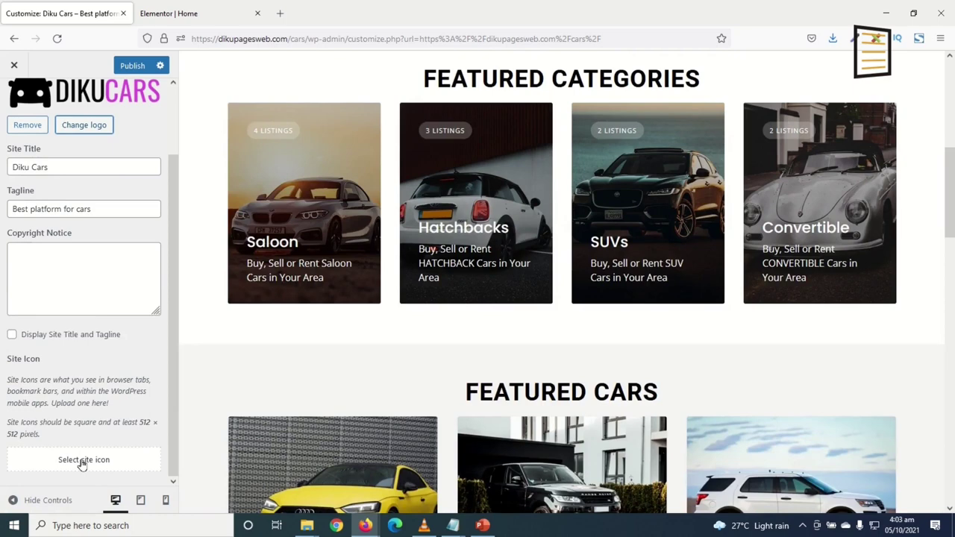
{"action": "left_click", "coordinate": [84, 461]}
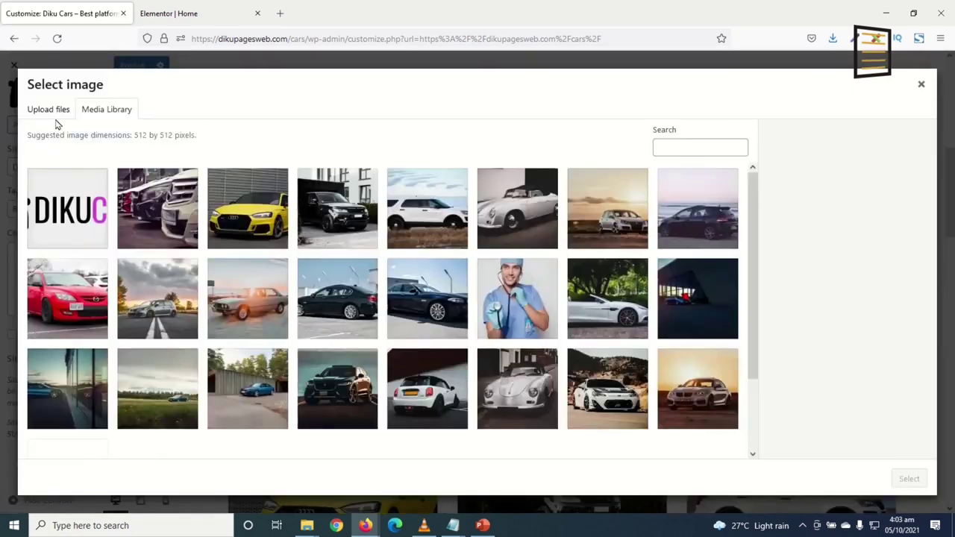
{"action": "left_click", "coordinate": [49, 109]}
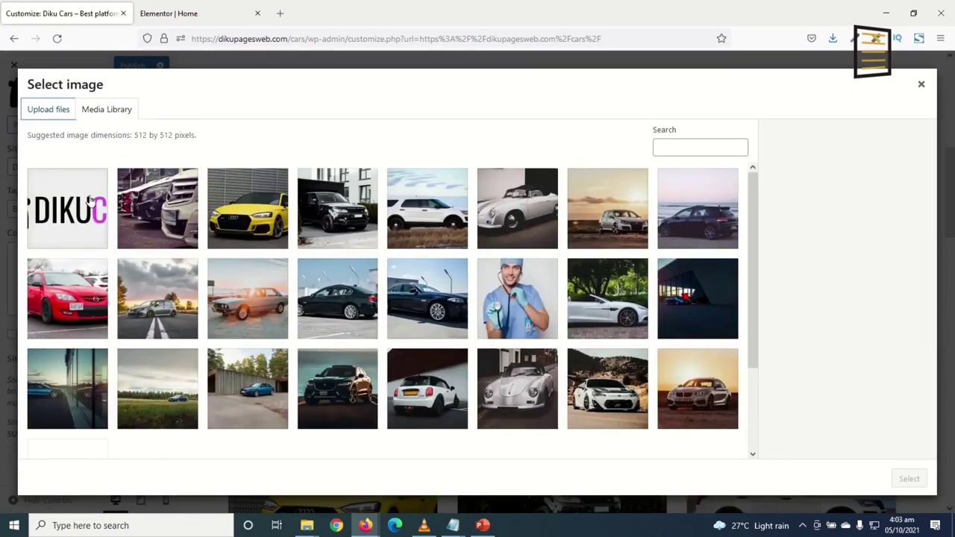
{"action": "left_click", "coordinate": [465, 299]}
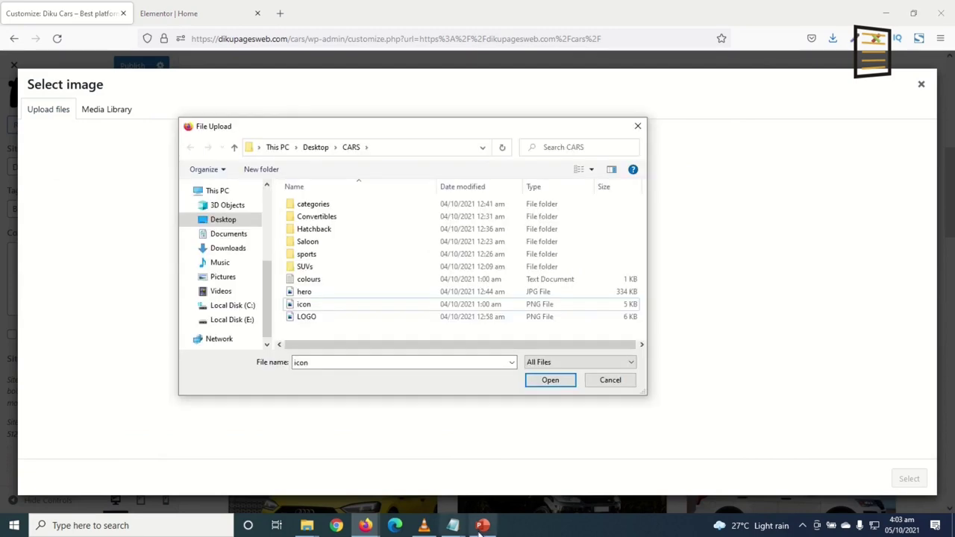
{"action": "left_click", "coordinate": [304, 304]}
{"action": "left_click", "coordinate": [550, 380]}
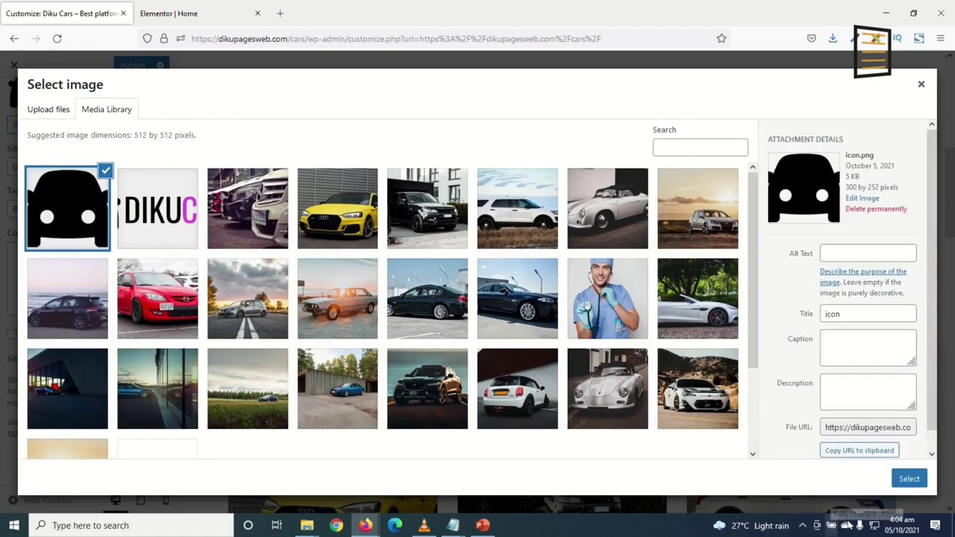
{"action": "left_click", "coordinate": [911, 480]}
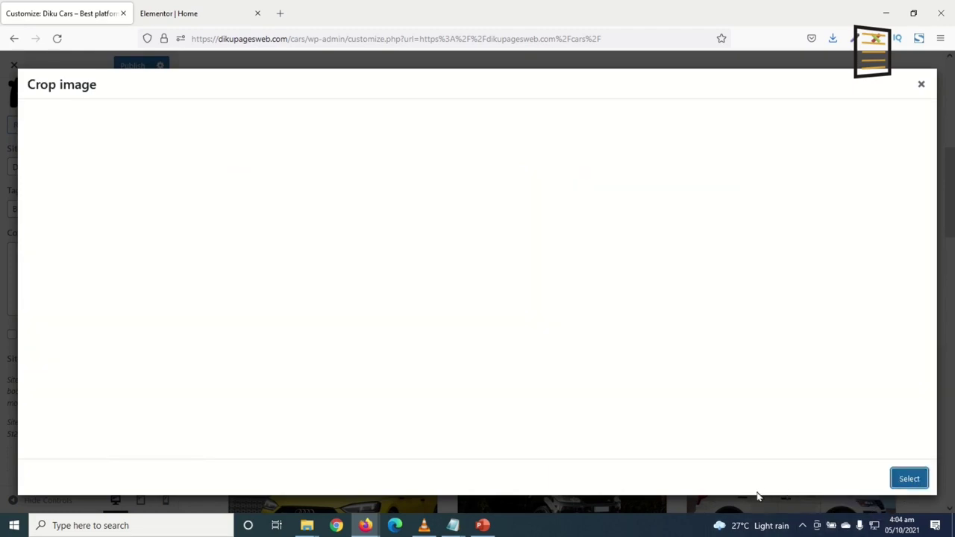
{"action": "left_click", "coordinate": [831, 479]}
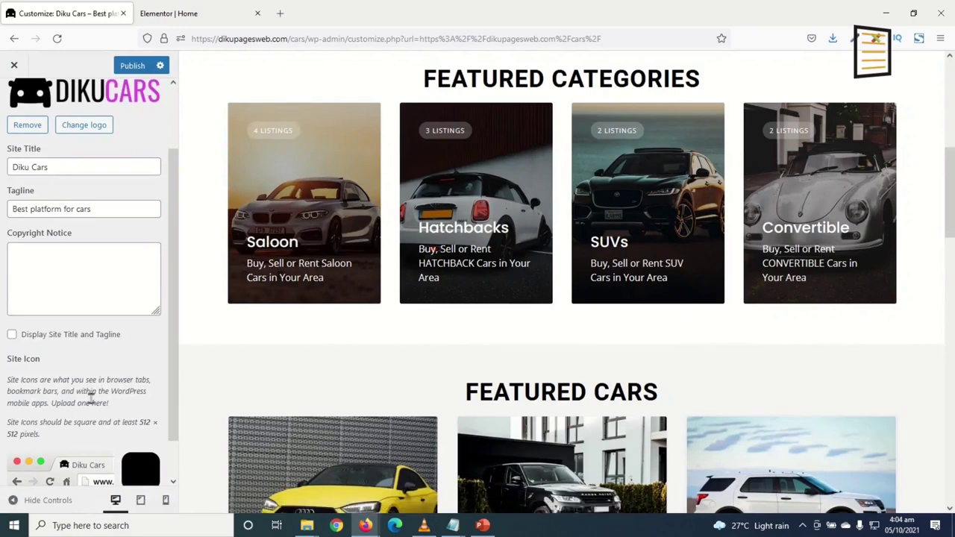
{"action": "scroll", "coordinate": [90, 224], "scroll_direction": "up", "scroll_amount": 5}
{"action": "left_click", "coordinate": [12, 105]}
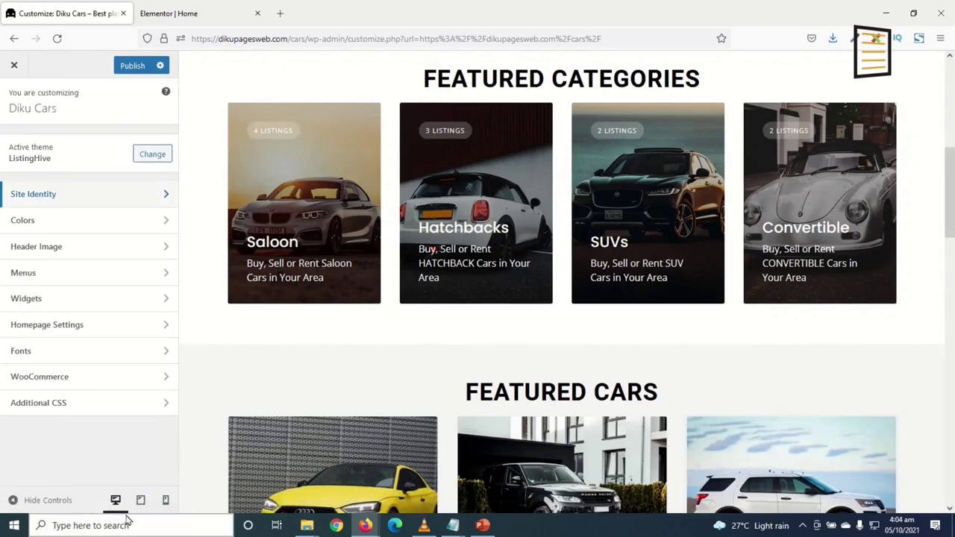
In Colors, set the primary colour to black (#000000)
{"action": "left_click", "coordinate": [25, 221]}
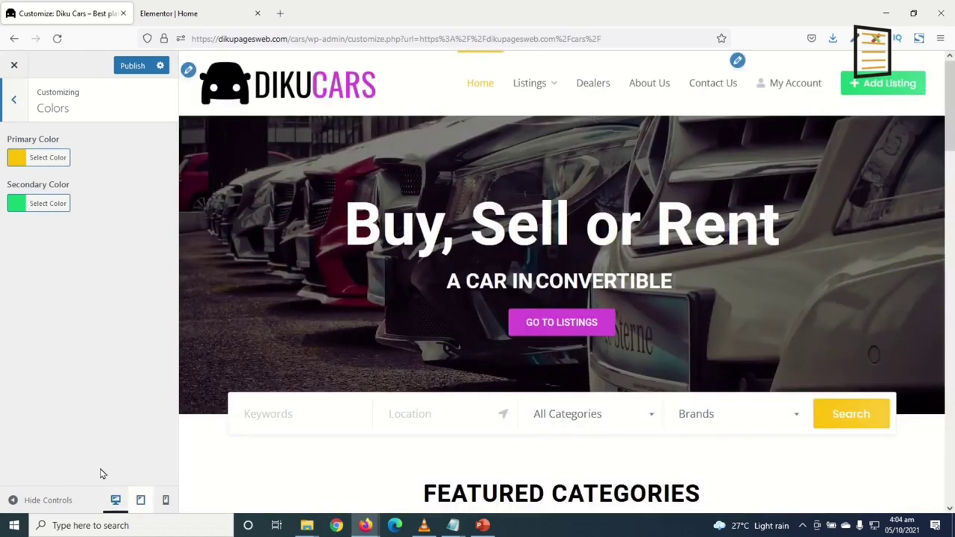
{"action": "left_click", "coordinate": [16, 158]}
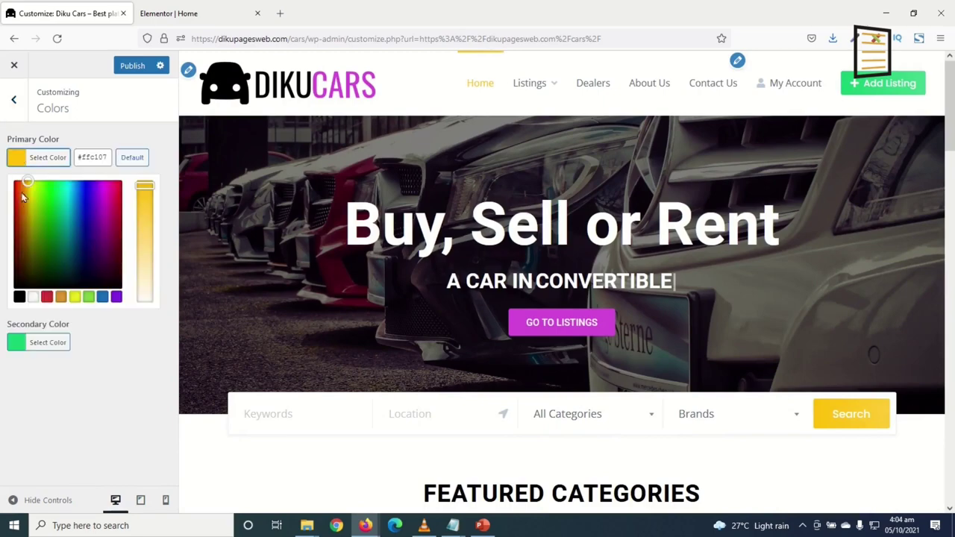
{"action": "left_click", "coordinate": [19, 297]}
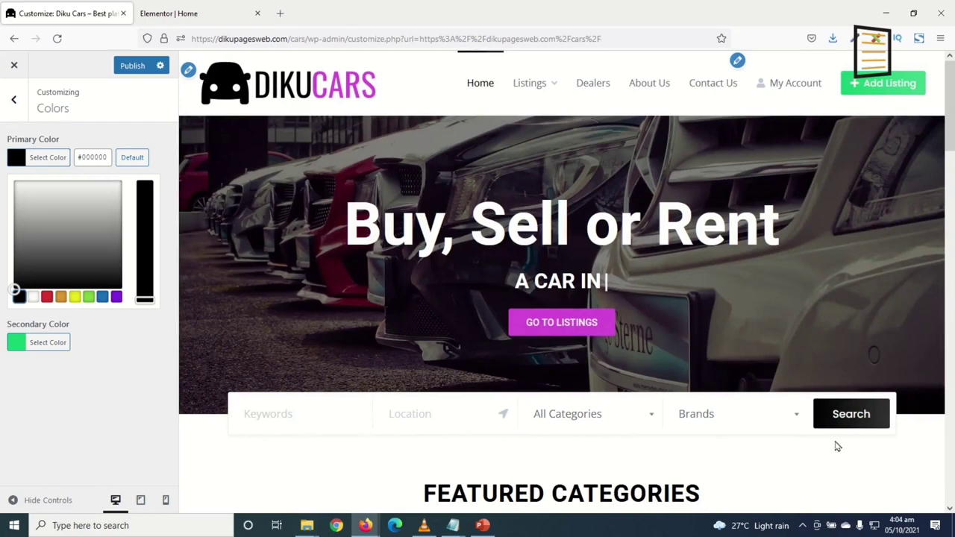
{"action": "scroll", "coordinate": [857, 428], "scroll_direction": "down", "scroll_amount": 12}
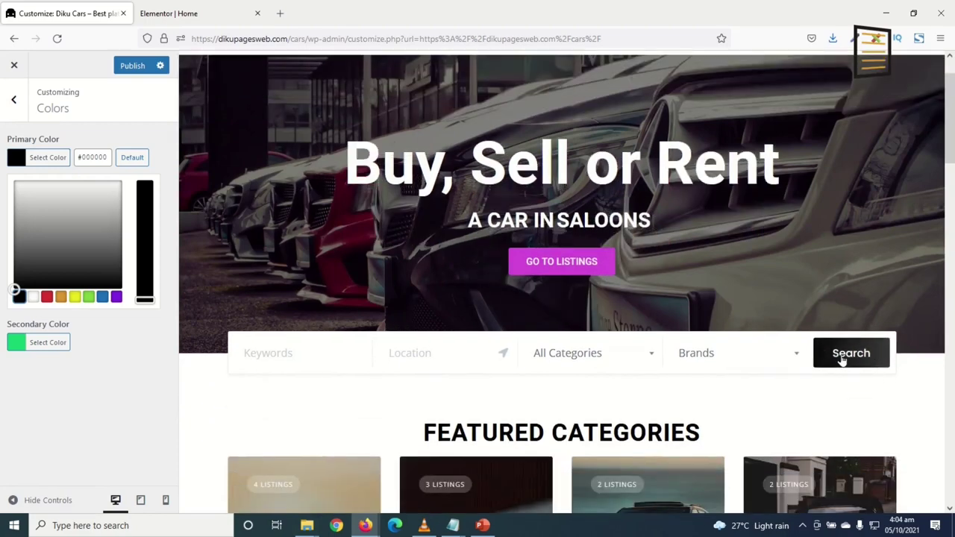
{"action": "scroll", "coordinate": [696, 413], "scroll_direction": "down", "scroll_amount": 7}
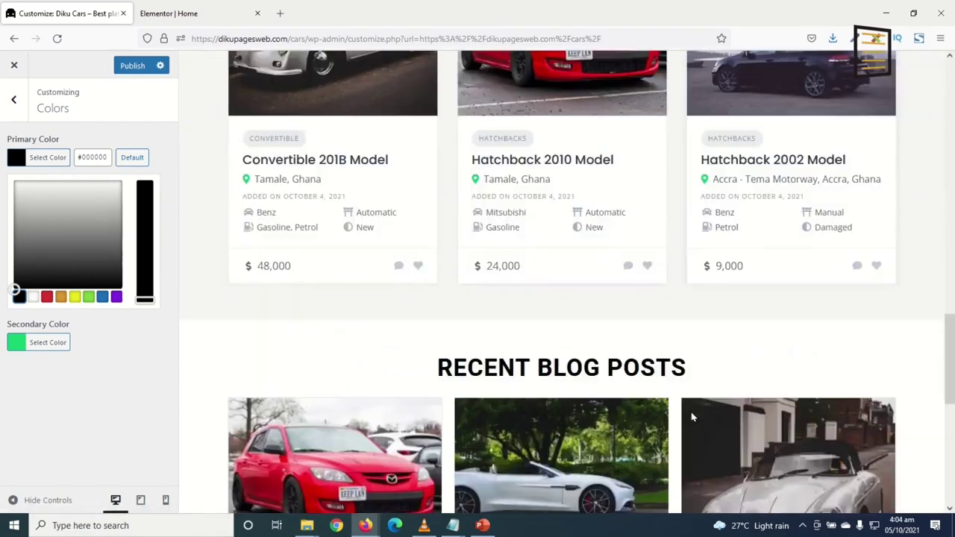
{"action": "scroll", "coordinate": [691, 418], "scroll_direction": "up", "scroll_amount": 15}
{"action": "scroll", "coordinate": [702, 348], "scroll_direction": "up", "scroll_amount": 3}
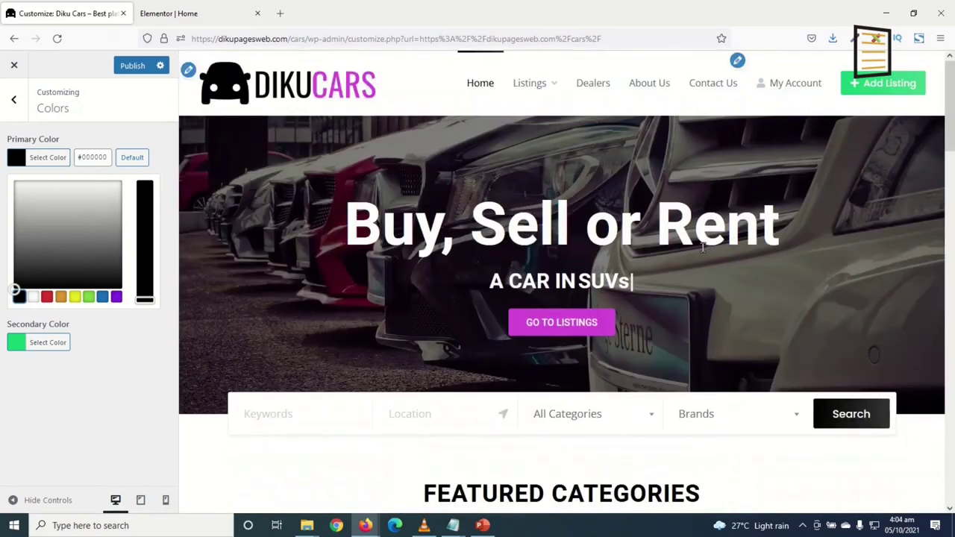
Preview the Listings page and replace the secondary colour #15cd72 with #d34bd9
{"action": "left_click", "coordinate": [697, 318]}
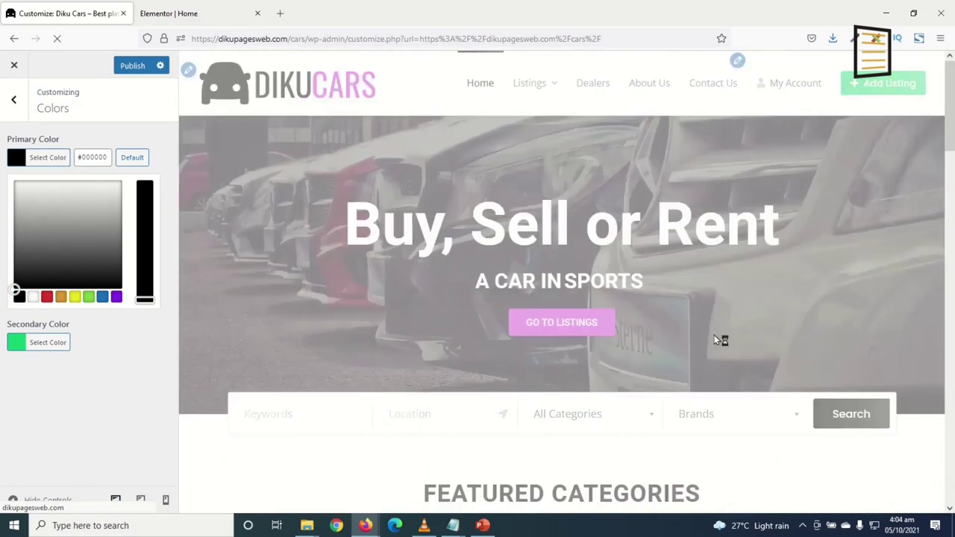
{"action": "scroll", "coordinate": [736, 333], "scroll_direction": "down", "scroll_amount": 2}
{"action": "scroll", "coordinate": [736, 334], "scroll_direction": "down", "scroll_amount": 4}
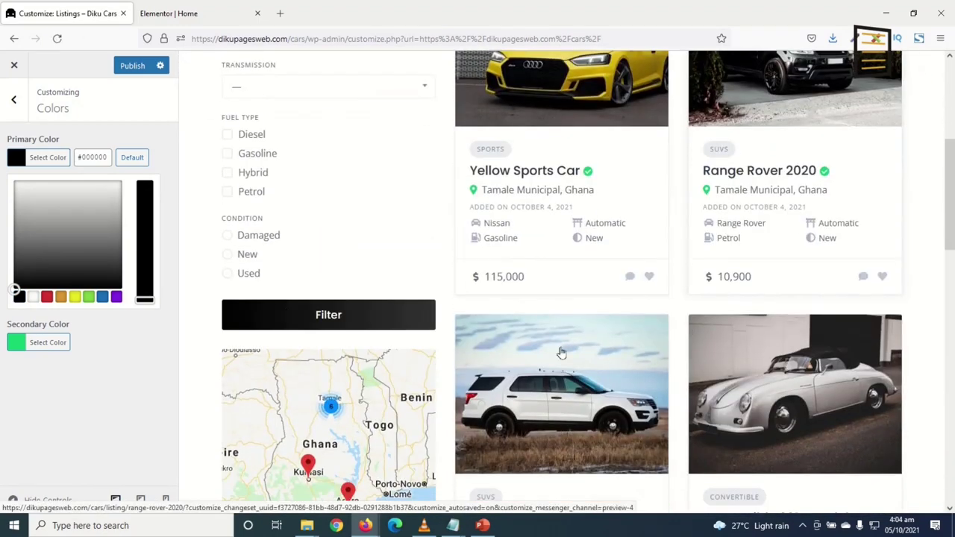
{"action": "scroll", "coordinate": [661, 299], "scroll_direction": "up", "scroll_amount": 6}
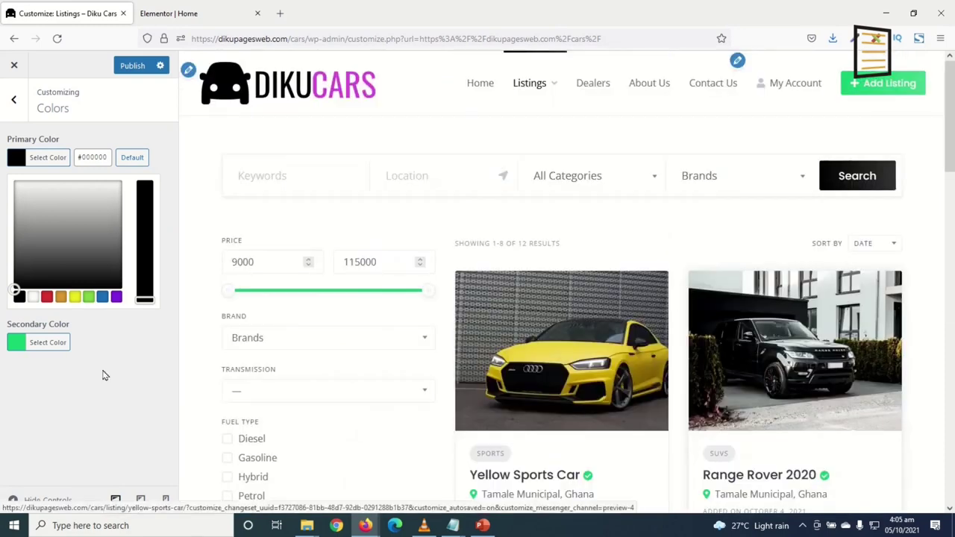
{"action": "left_click", "coordinate": [12, 343]}
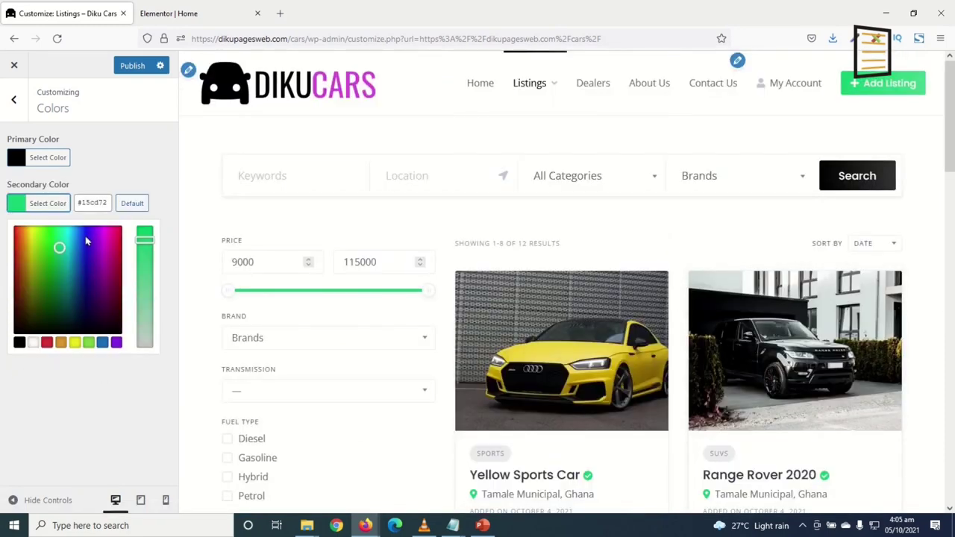
{"action": "triple_click", "coordinate": [91, 208]}
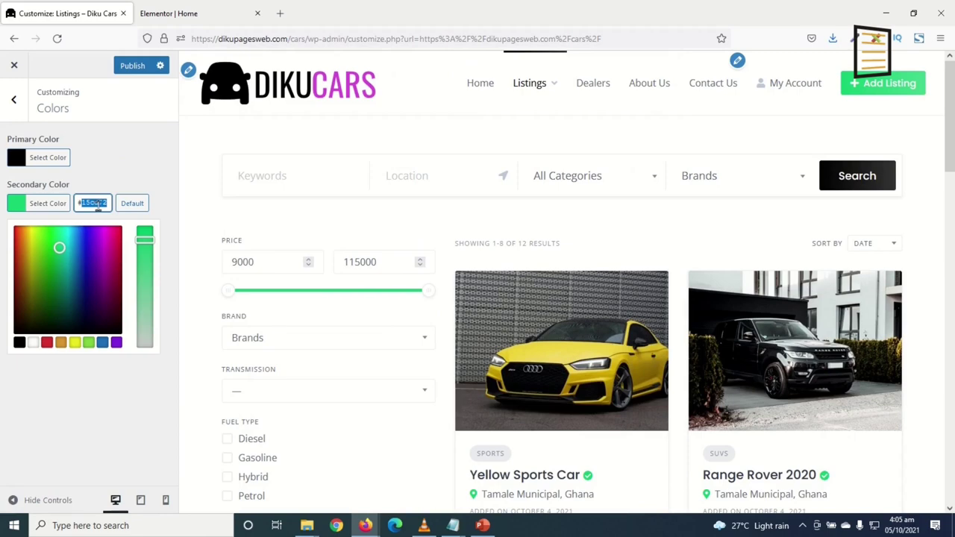
{"action": "type", "text": "#d34bd9"}
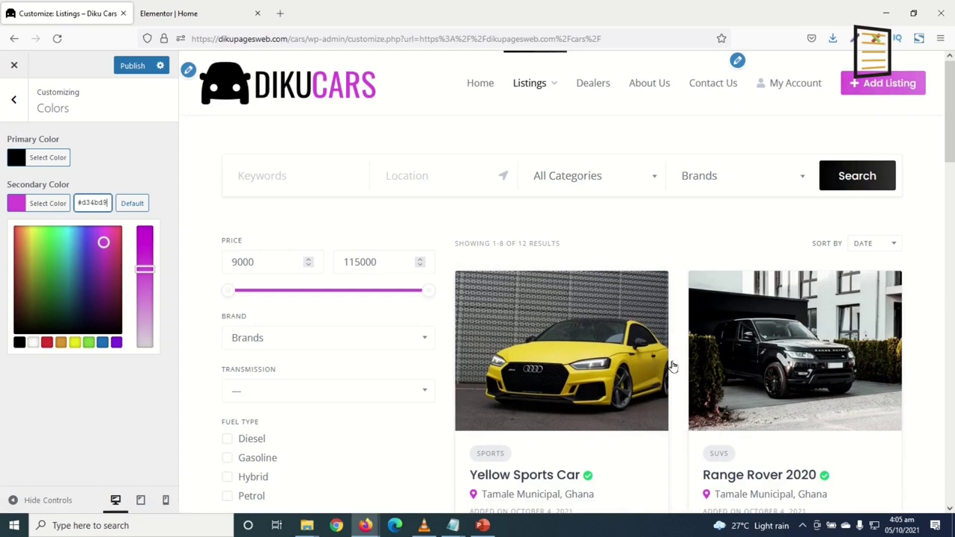
{"action": "left_click", "coordinate": [16, 104]}
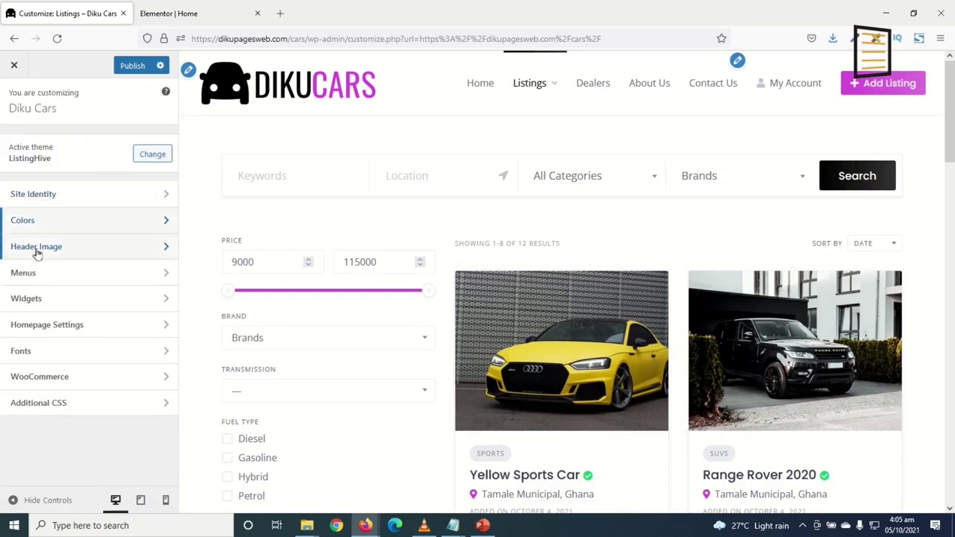
Look through the Header Image and Menus sections, returning to the main Customizer list
{"action": "left_click", "coordinate": [37, 250]}
{"action": "left_click", "coordinate": [17, 116]}
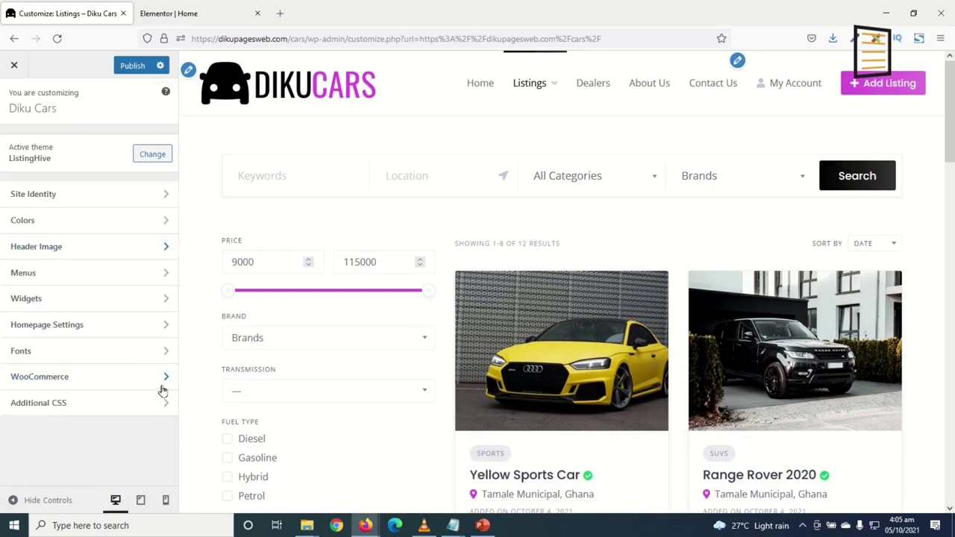
{"action": "left_click", "coordinate": [24, 276]}
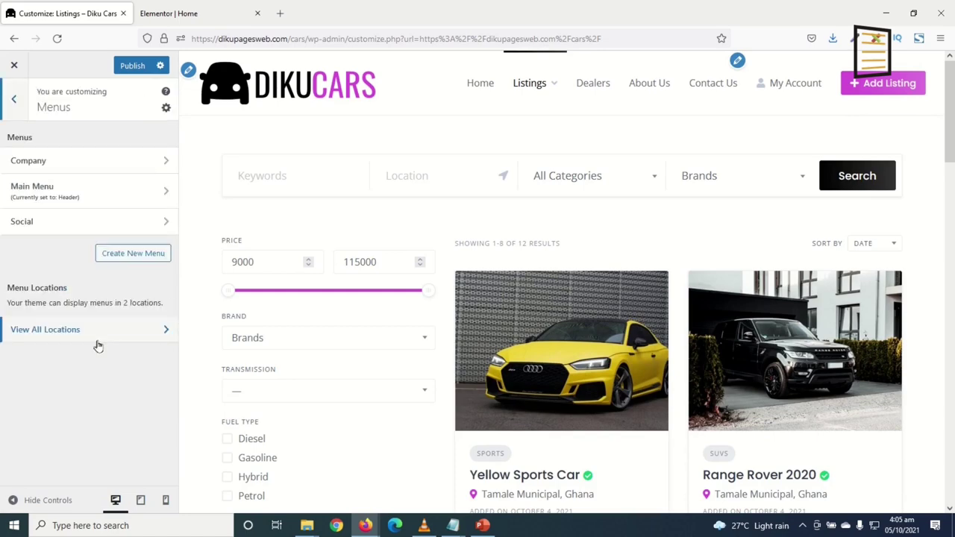
{"action": "key", "text": "Escape"}
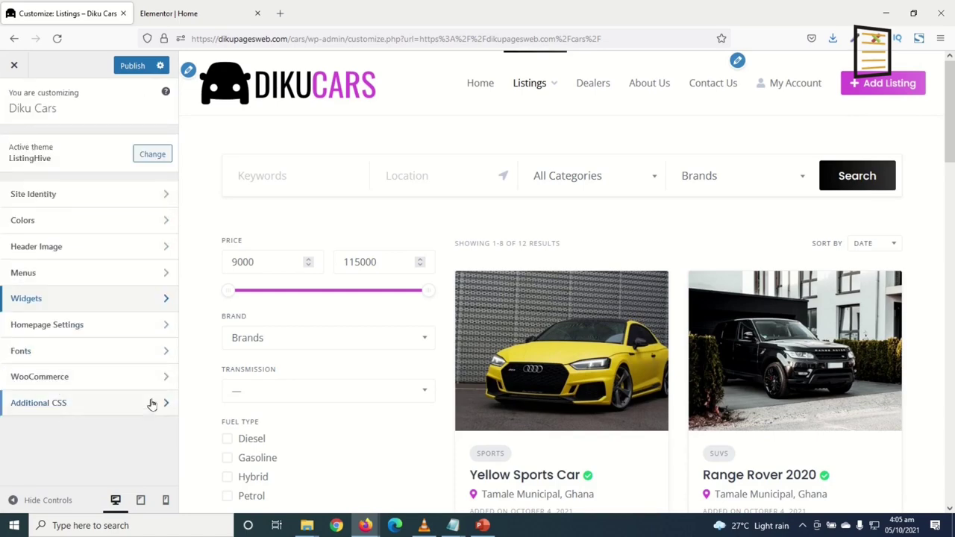
{"action": "scroll", "coordinate": [712, 476], "scroll_direction": "down", "scroll_amount": 15}
{"action": "scroll", "coordinate": [712, 476], "scroll_direction": "down", "scroll_amount": 2}
{"action": "scroll", "coordinate": [709, 467], "scroll_direction": "up", "scroll_amount": 2}
{"action": "scroll", "coordinate": [709, 467], "scroll_direction": "down", "scroll_amount": 2}
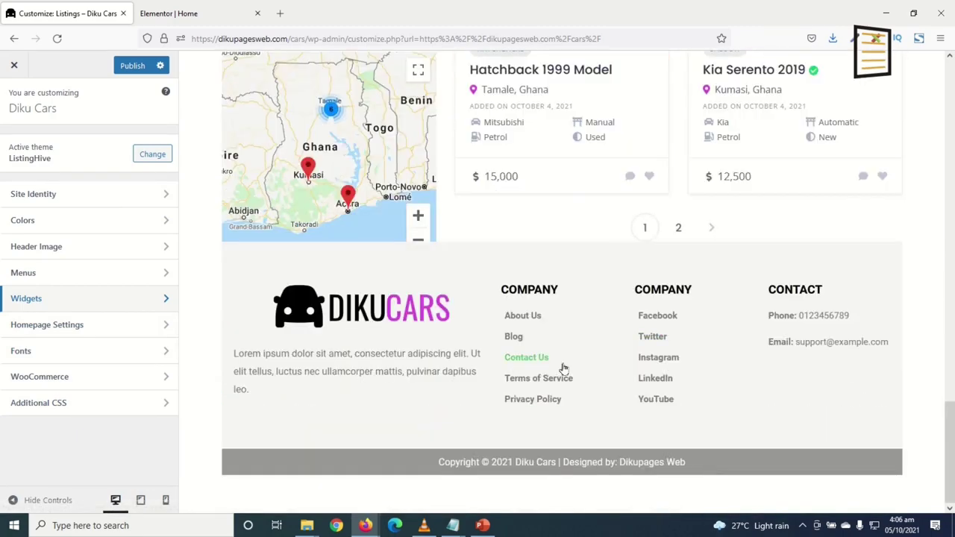
{"action": "scroll", "coordinate": [565, 369], "scroll_direction": "up", "scroll_amount": 5}
{"action": "scroll", "coordinate": [565, 368], "scroll_direction": "down", "scroll_amount": 5}
{"action": "scroll", "coordinate": [515, 388], "scroll_direction": "up", "scroll_amount": 1}
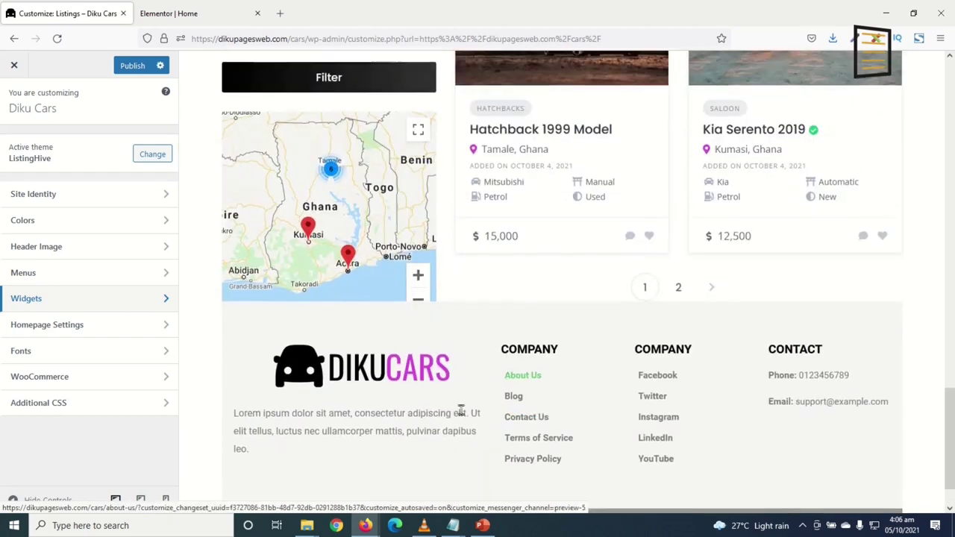
Publish the Customizer changes and close it to view the live site
{"action": "left_click", "coordinate": [132, 66]}
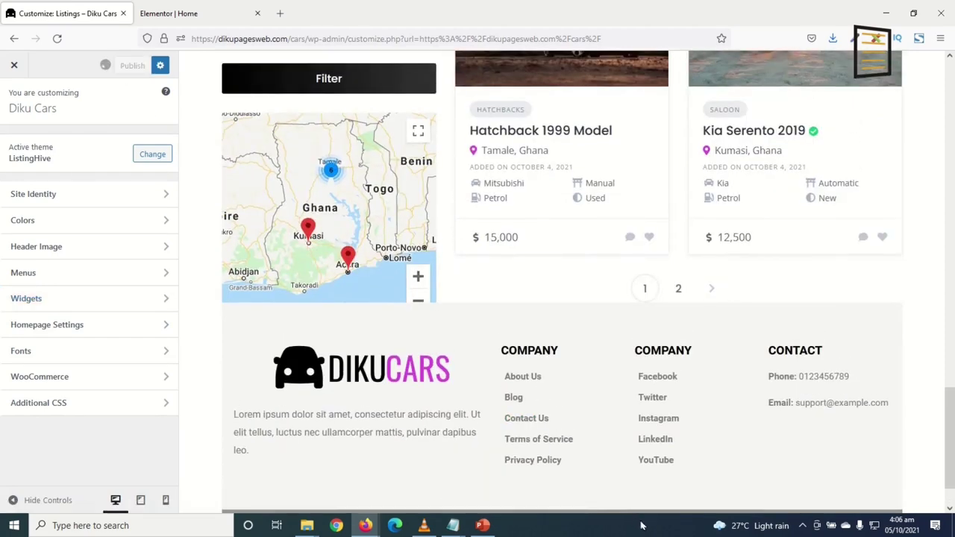
{"action": "left_click", "coordinate": [14, 66]}
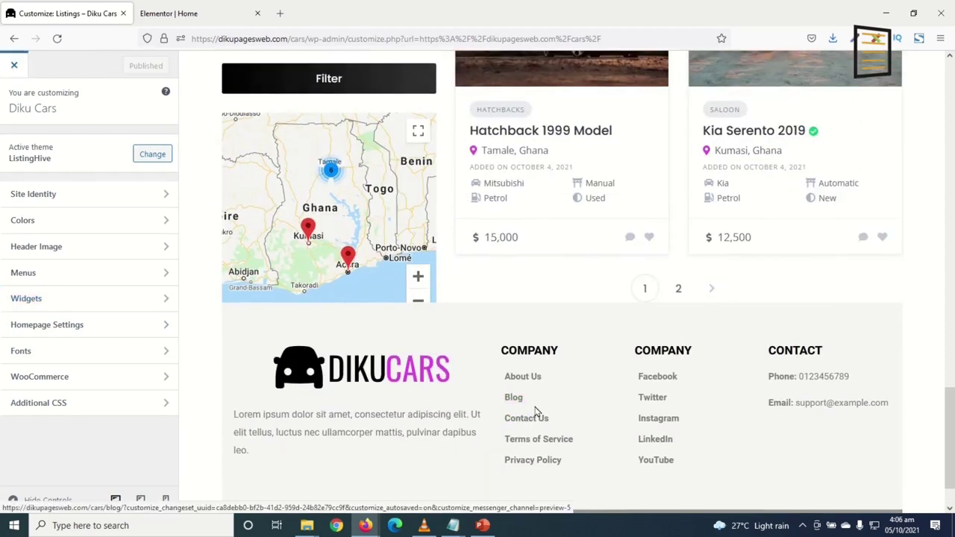
{"action": "scroll", "coordinate": [620, 352], "scroll_direction": "down", "scroll_amount": 8}
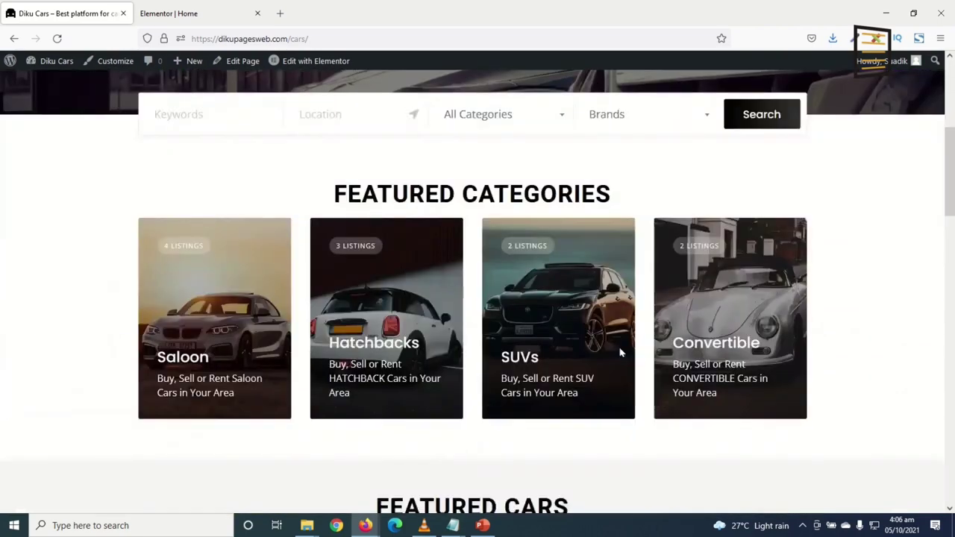
From the Diku Cars home page, choose Add Listing in the header
{"action": "scroll", "coordinate": [627, 351], "scroll_direction": "down", "scroll_amount": 3}
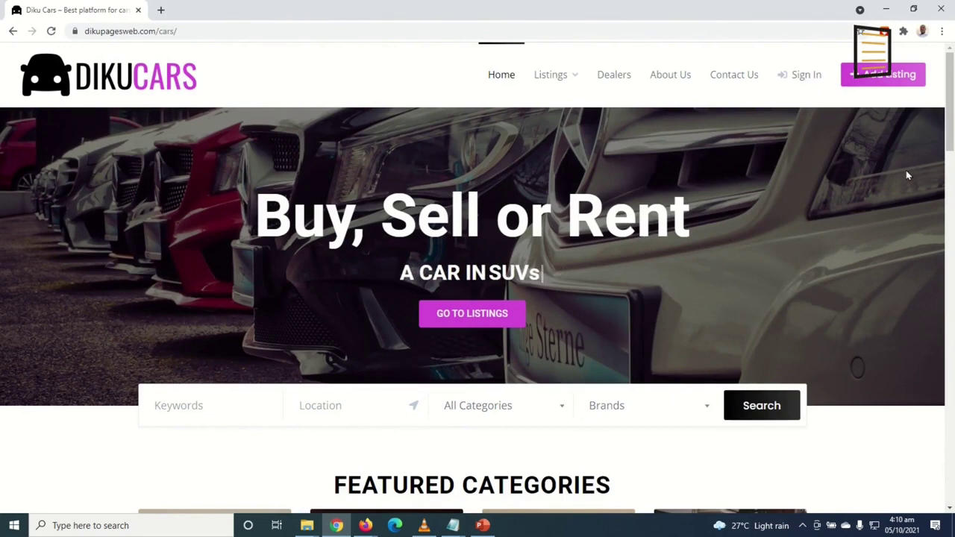
{"action": "left_click", "coordinate": [876, 78]}
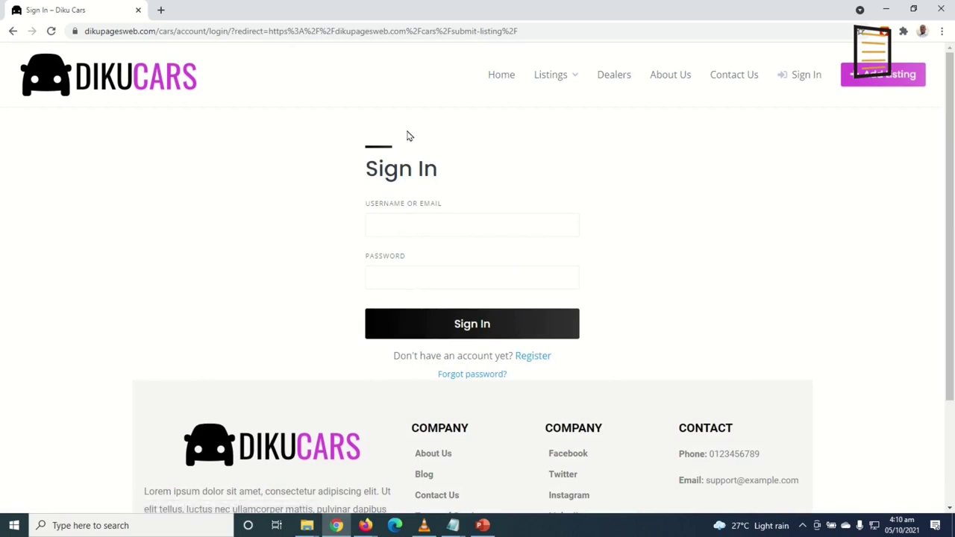
Fill in the registration form's username, email and password, accept the terms, and register
{"action": "left_click", "coordinate": [535, 358]}
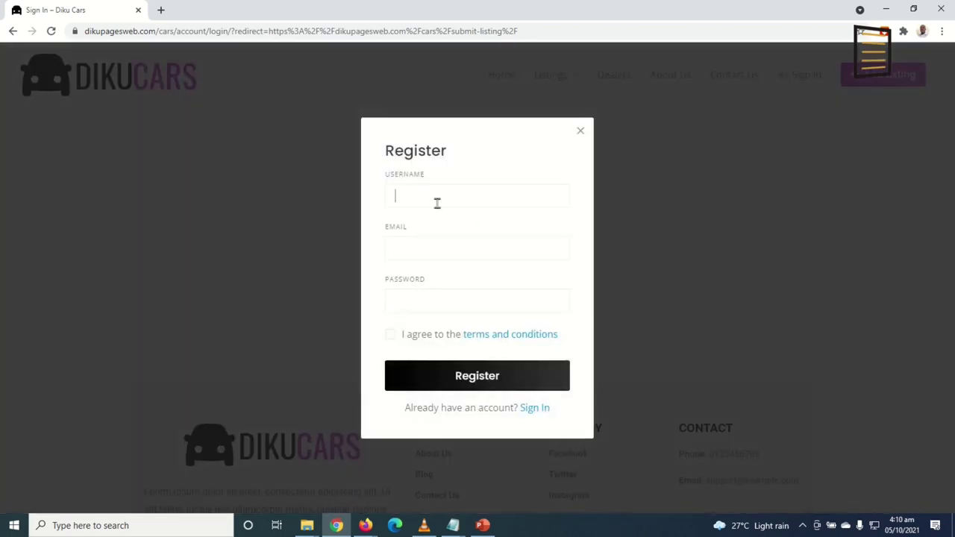
{"action": "type", "text": "bestcars"}
{"action": "left_click", "coordinate": [458, 250]}
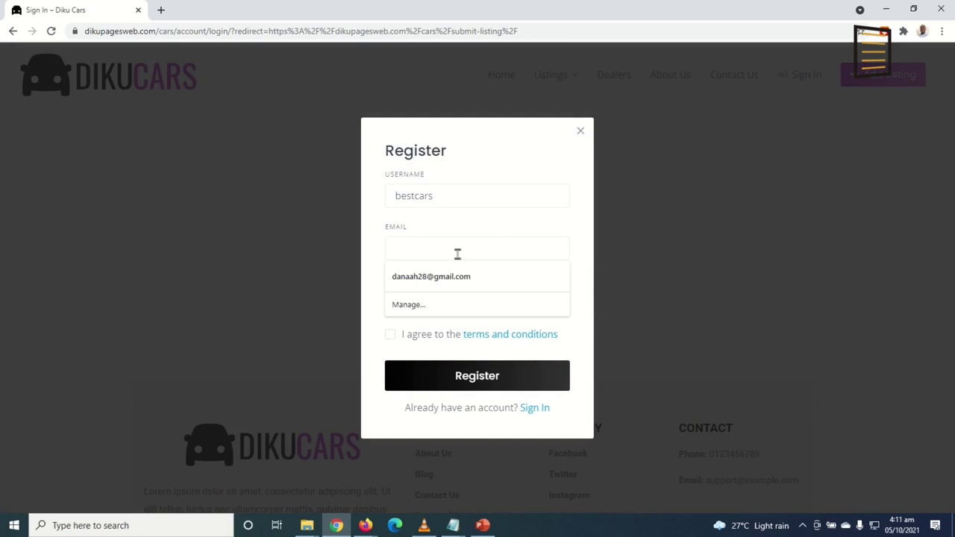
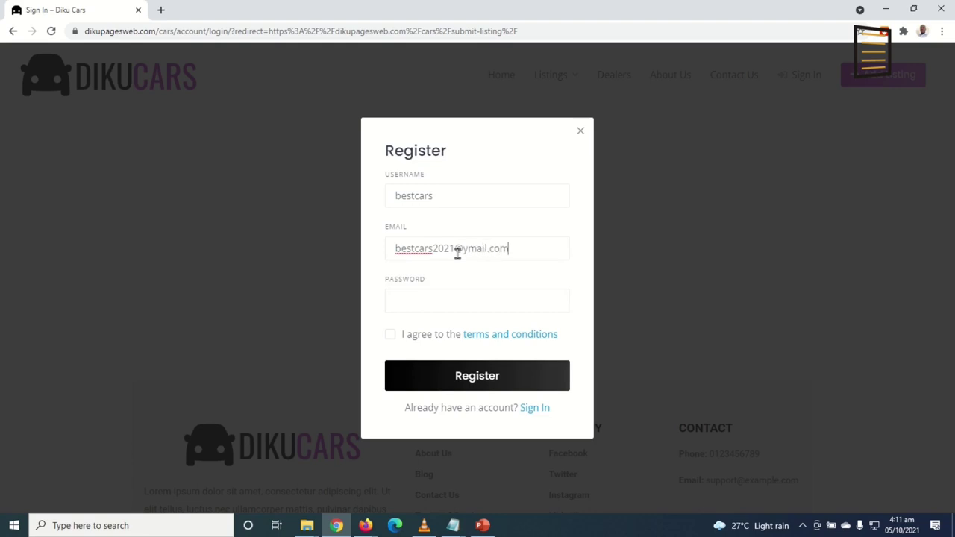
{"action": "key", "text": "Tab"}
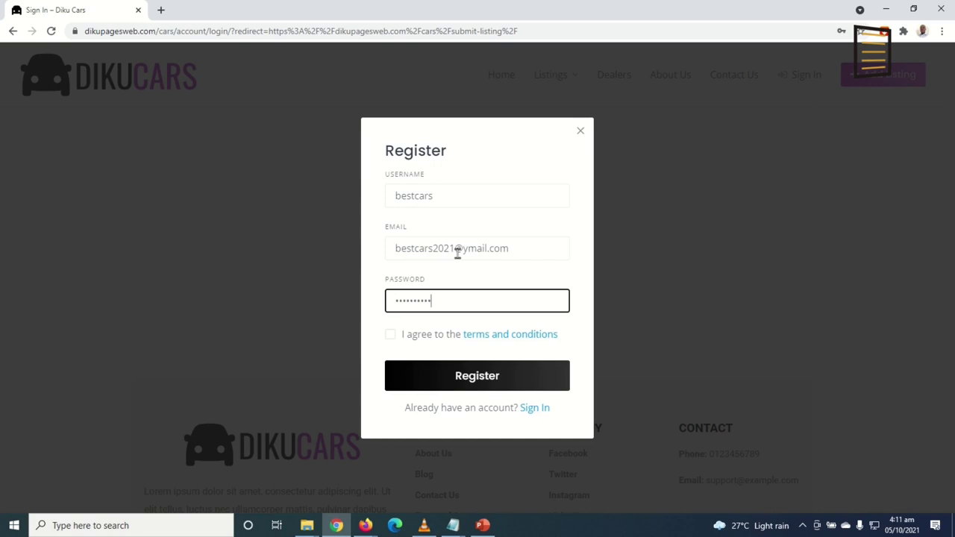
{"action": "left_click", "coordinate": [391, 337]}
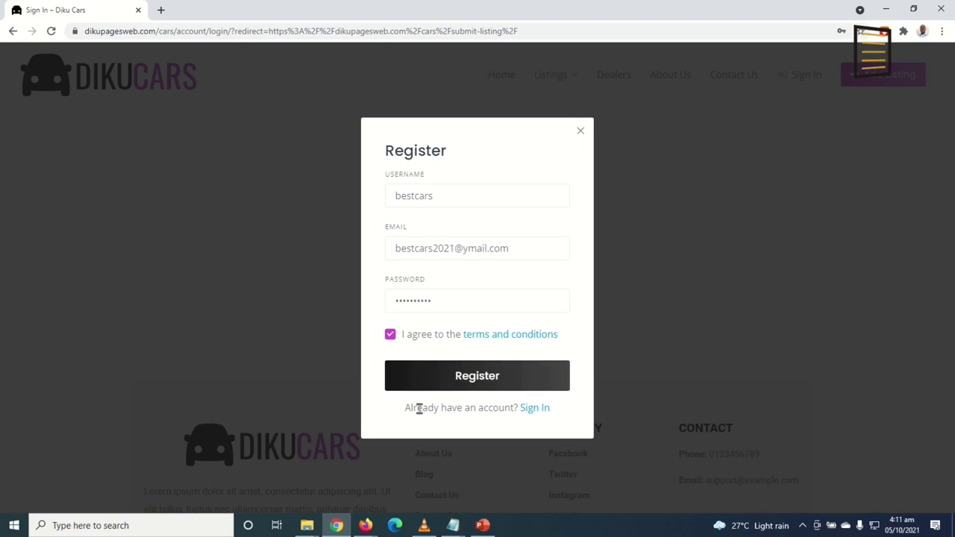
{"action": "left_click", "coordinate": [486, 386]}
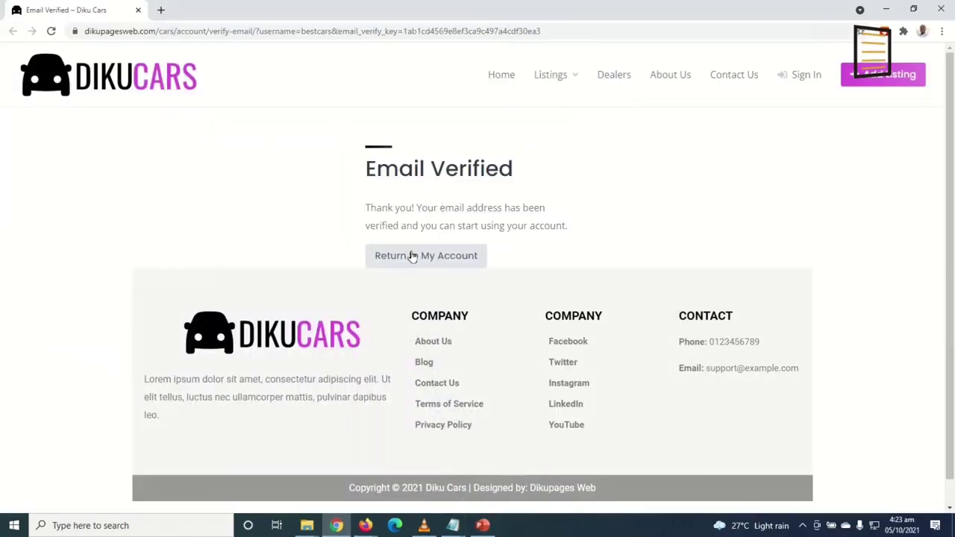
Return to My Account from Email Verified and check the empty First Name and Last Name fields
{"action": "left_click", "coordinate": [411, 255]}
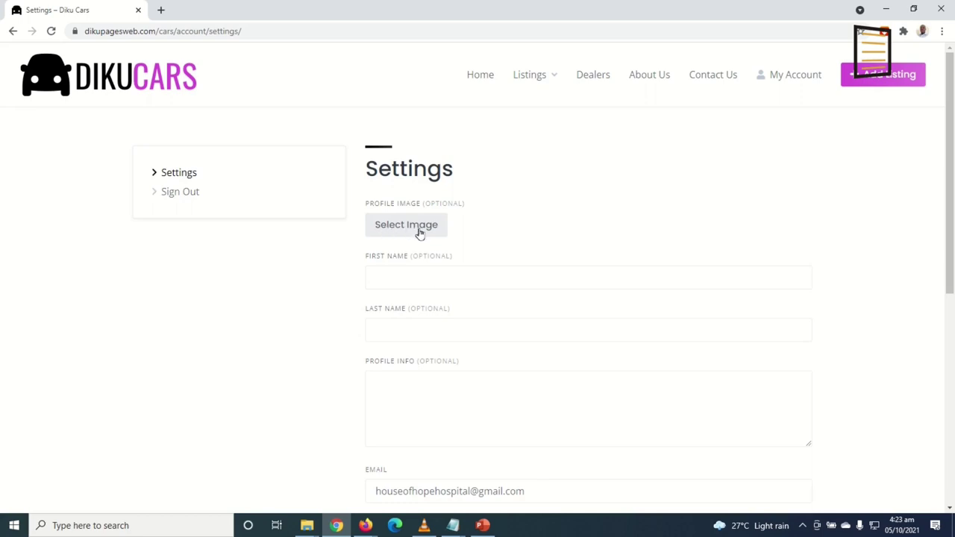
{"action": "left_click", "coordinate": [390, 273]}
{"action": "left_click", "coordinate": [518, 328]}
{"action": "scroll", "coordinate": [658, 368], "scroll_direction": "up", "scroll_amount": 5}
{"action": "left_click", "coordinate": [859, 84]}
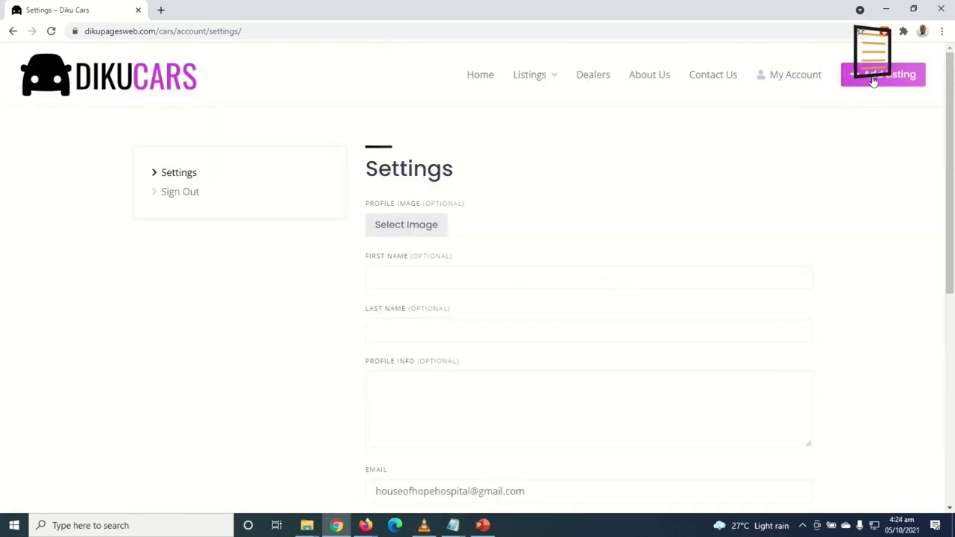
Upload the black sports car photo, enter the listing title and set location to Tamale, Ghana
{"action": "scroll", "coordinate": [783, 281], "scroll_direction": "down", "scroll_amount": 5}
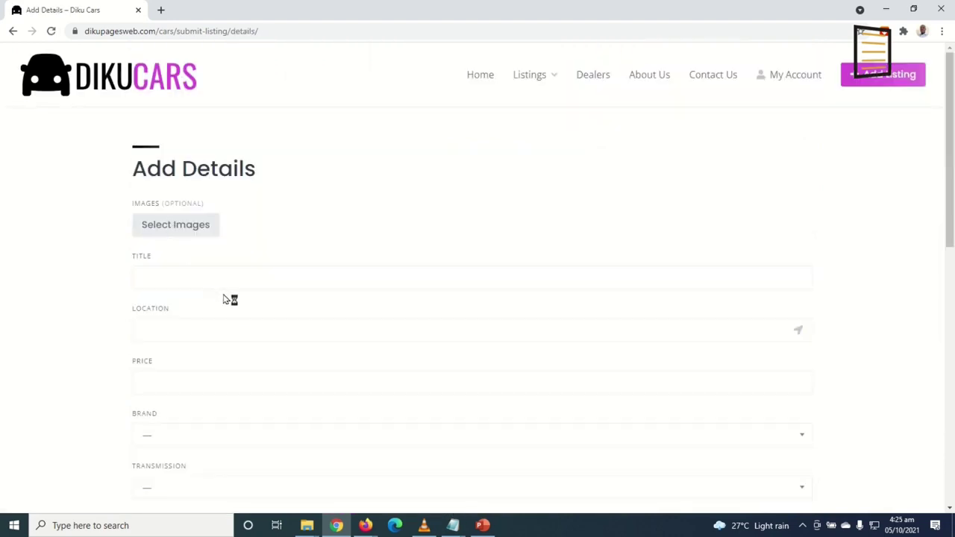
{"action": "left_click", "coordinate": [257, 129]}
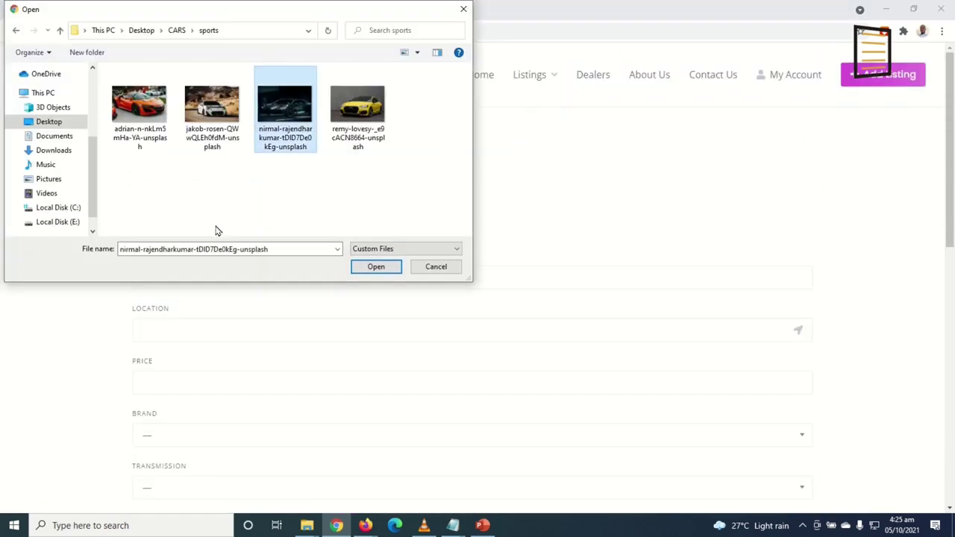
{"action": "left_click", "coordinate": [373, 269]}
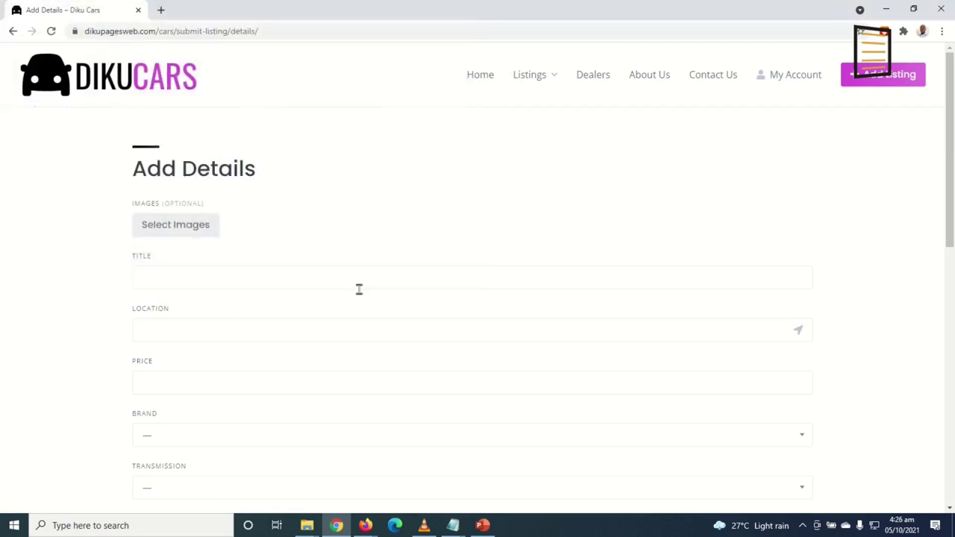
{"action": "left_click", "coordinate": [196, 277]}
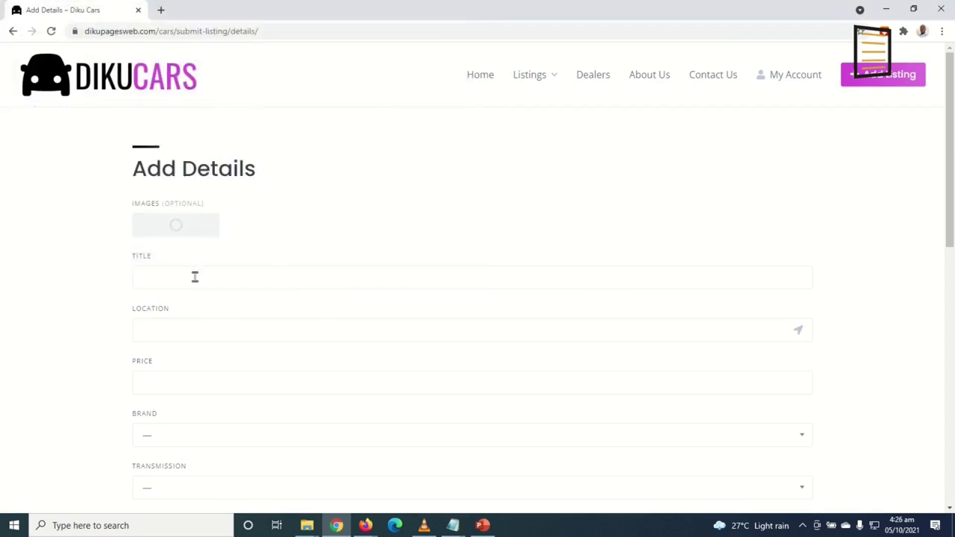
{"action": "type", "text": "Black Sports Car 2020 Model"}
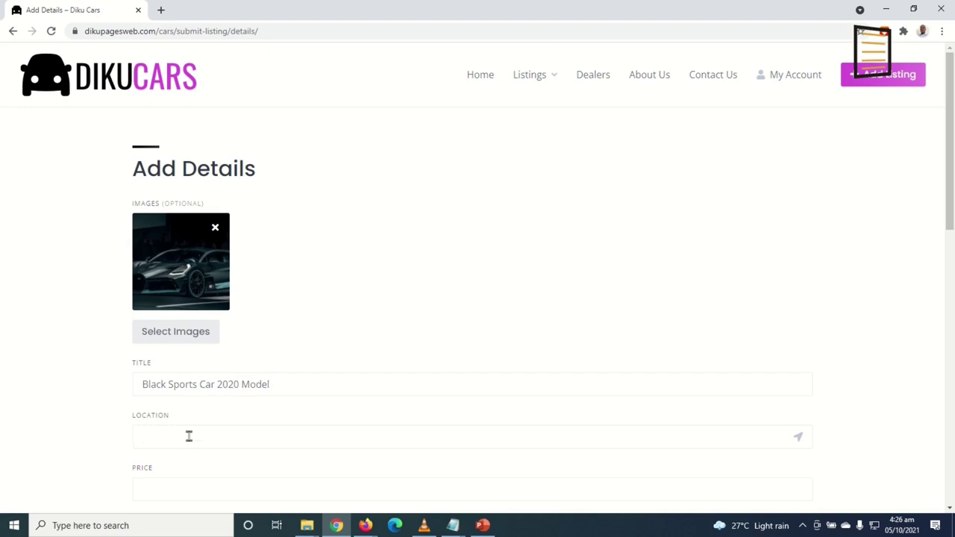
{"action": "type", "text": "male"}
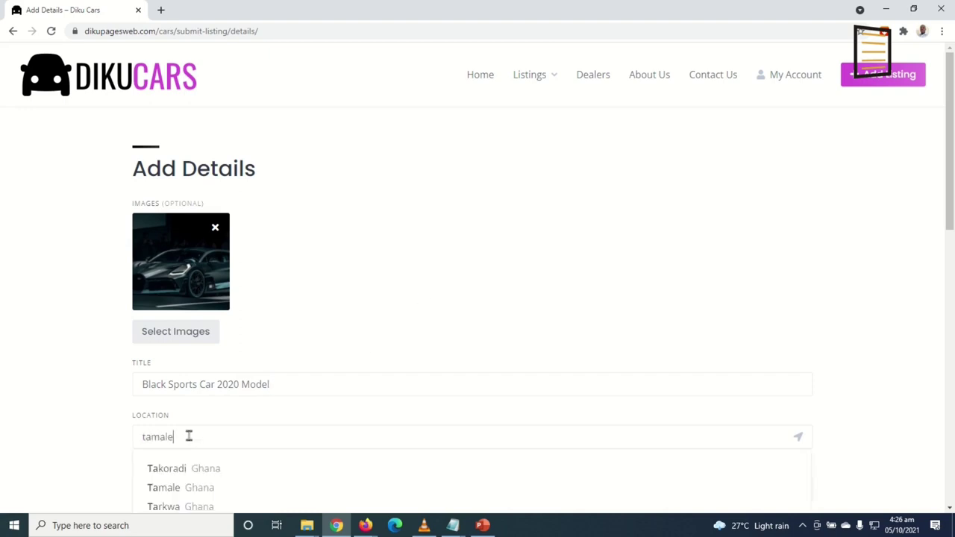
{"action": "left_click", "coordinate": [191, 470]}
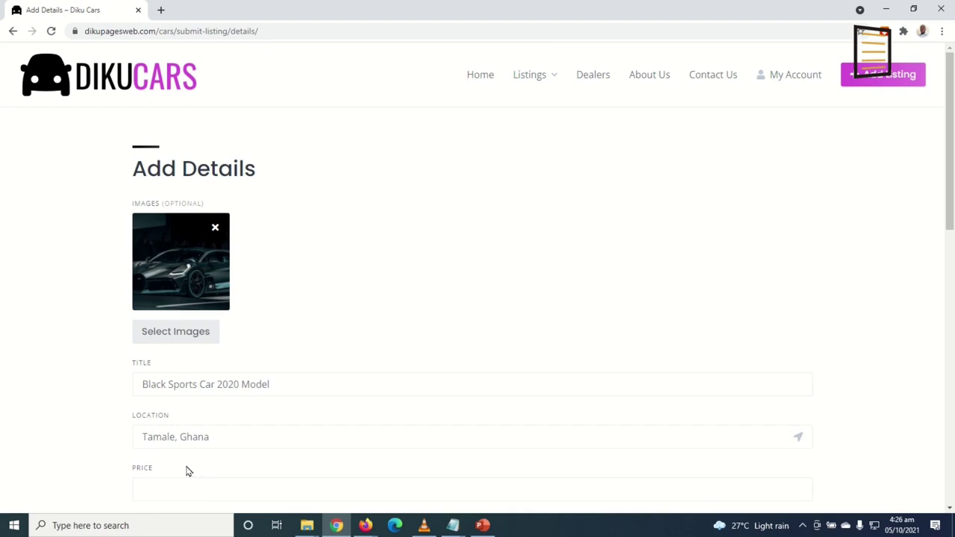
{"action": "scroll", "coordinate": [188, 471], "scroll_direction": "down", "scroll_amount": 3}
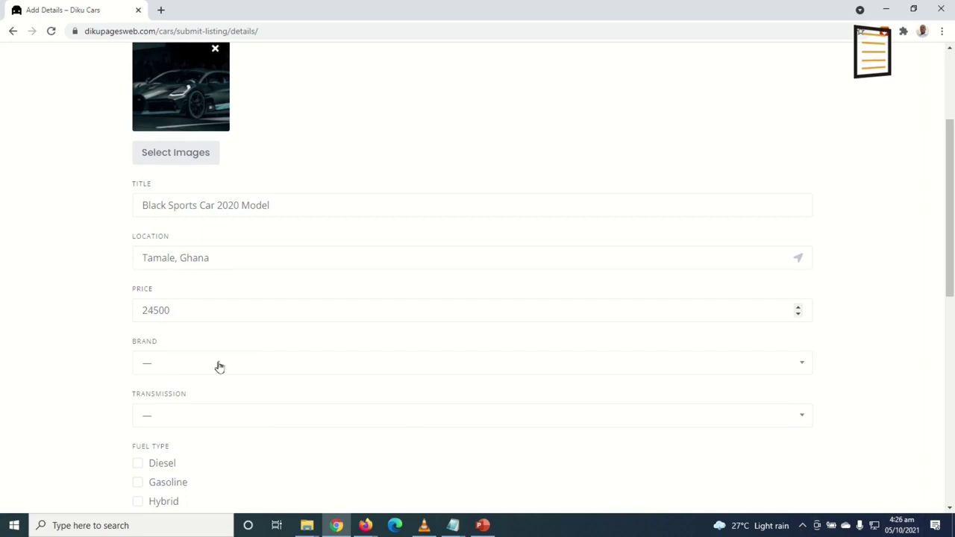
Choose Tesla, Automatic, Gasoline and New, paste the description and accept the terms
{"action": "left_click", "coordinate": [186, 366]}
{"action": "scroll", "coordinate": [193, 373], "scroll_direction": "down", "scroll_amount": 3}
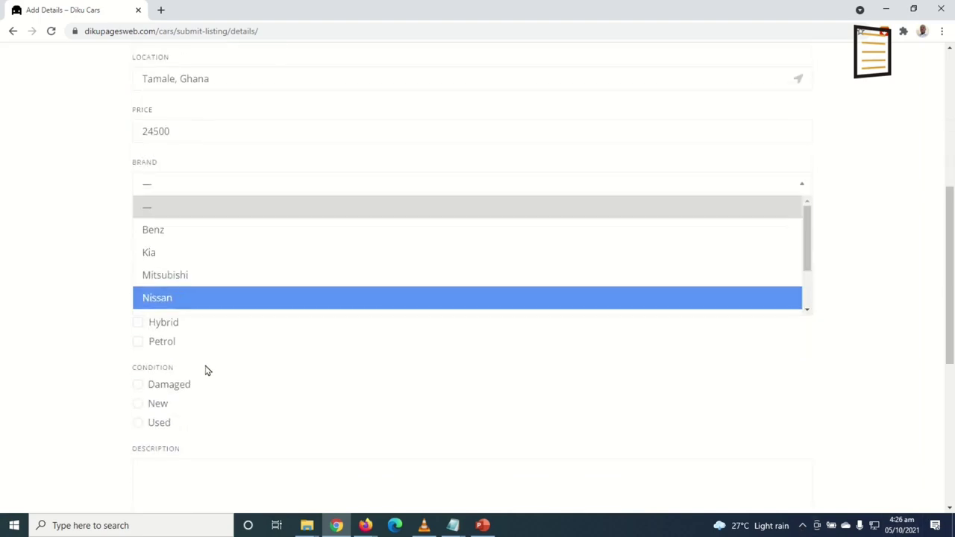
{"action": "scroll", "coordinate": [210, 264], "scroll_direction": "down", "scroll_amount": 2}
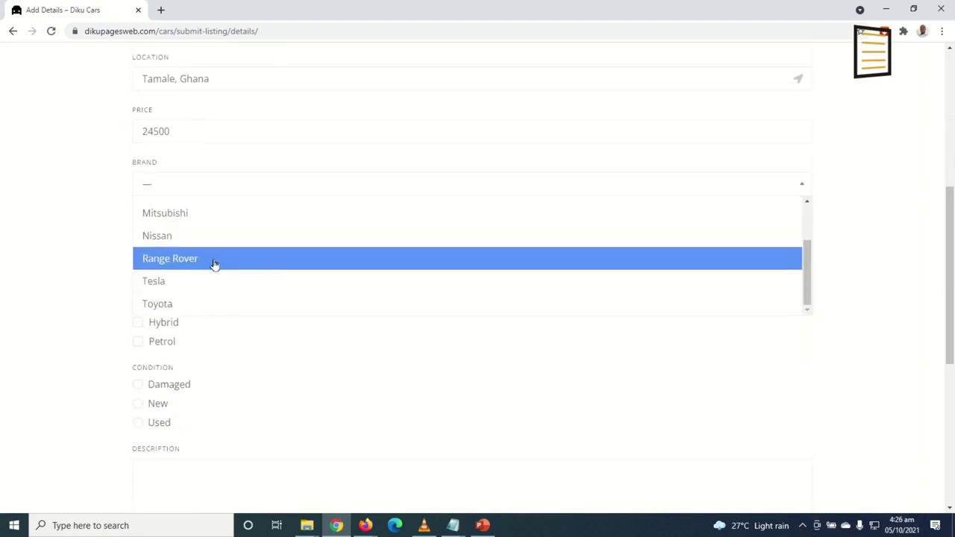
{"action": "left_click", "coordinate": [192, 282]}
{"action": "left_click", "coordinate": [193, 237]}
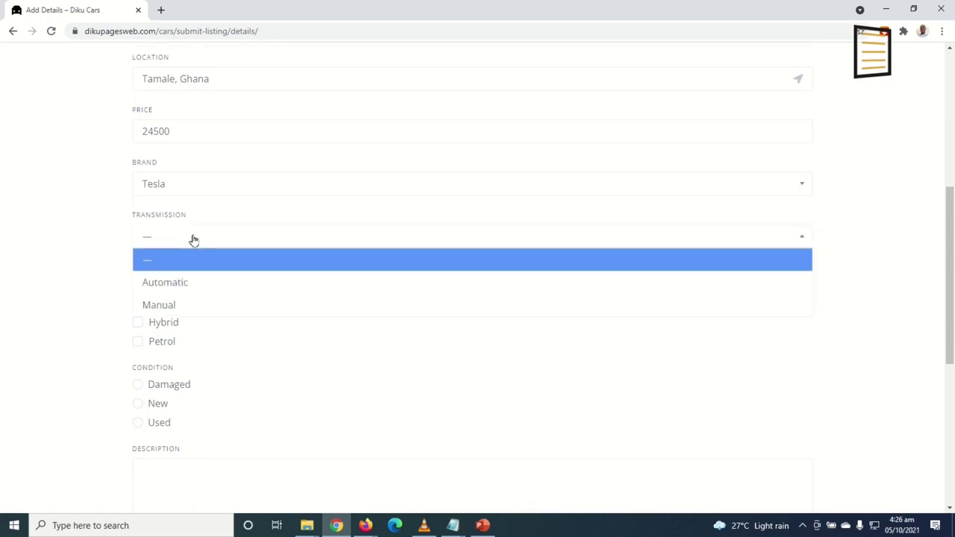
{"action": "left_click", "coordinate": [192, 286]}
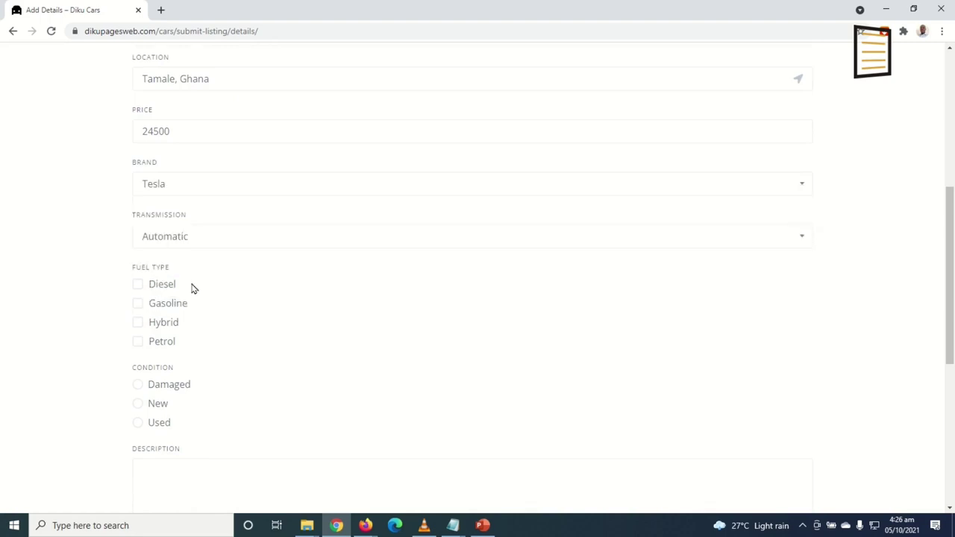
{"action": "left_click", "coordinate": [155, 306]}
{"action": "scroll", "coordinate": [240, 322], "scroll_direction": "down", "scroll_amount": 2}
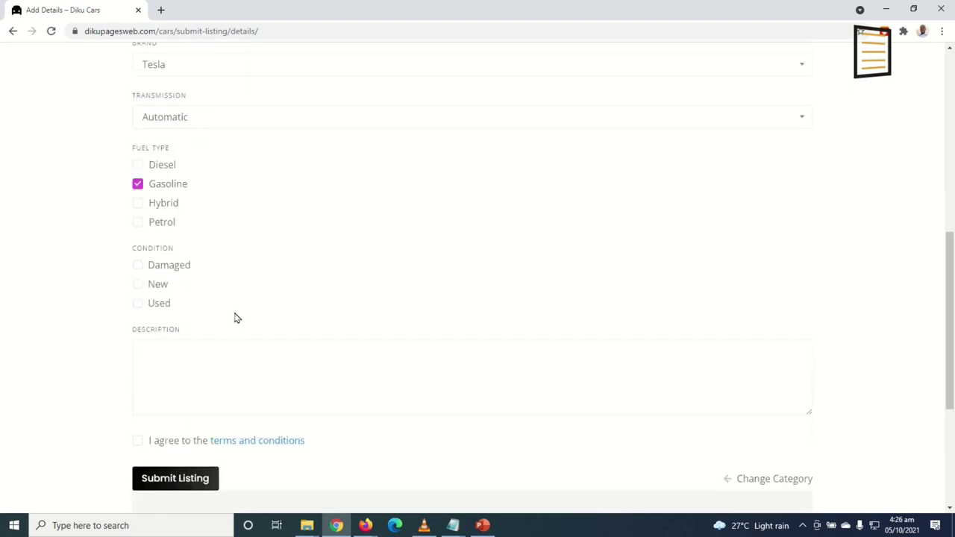
{"action": "left_click", "coordinate": [158, 288]}
{"action": "left_click", "coordinate": [262, 364]}
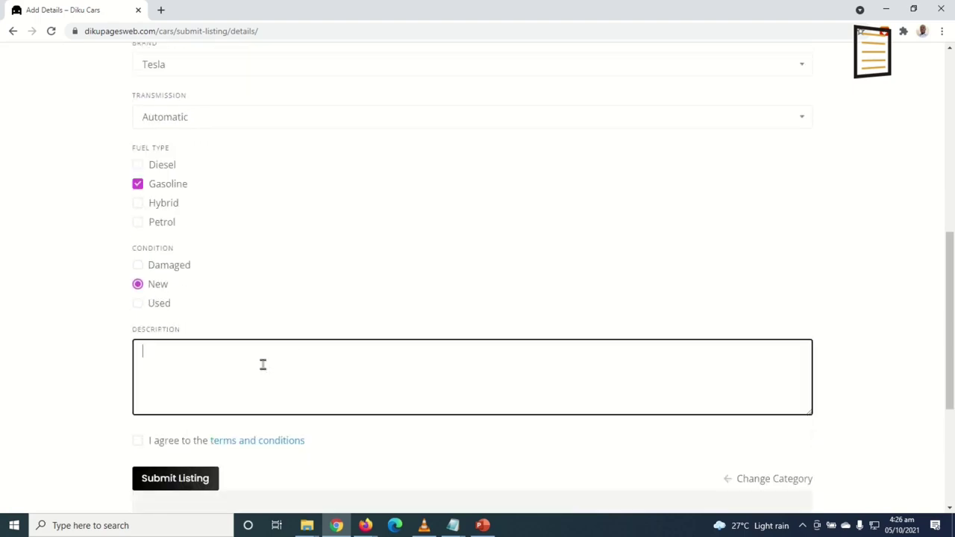
{"action": "type", "text": "Lorem Ipsum is simply dummy text of the printing and typesetting industry. Lorem Ipsum has been the industry's standard dummy text ever since the 1500s, when an unknown printer took a galley of type and scrambled it to make a type specimen book. It has survived not only five centuries, but also the leap into electronic typesetting, remaining essentially unchanged. It was popularised in the 1960s with the release of Letraset sheets containing Lorem Ipsum passages, and more recently with desktop publishing software like Aldus PageMaker including versions of Lorem Ipsum."}
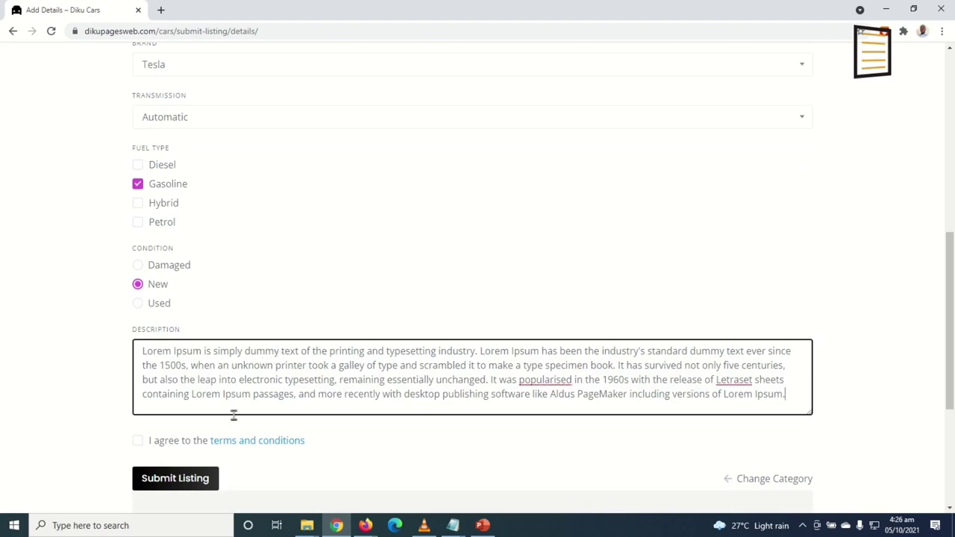
{"action": "left_click", "coordinate": [137, 440]}
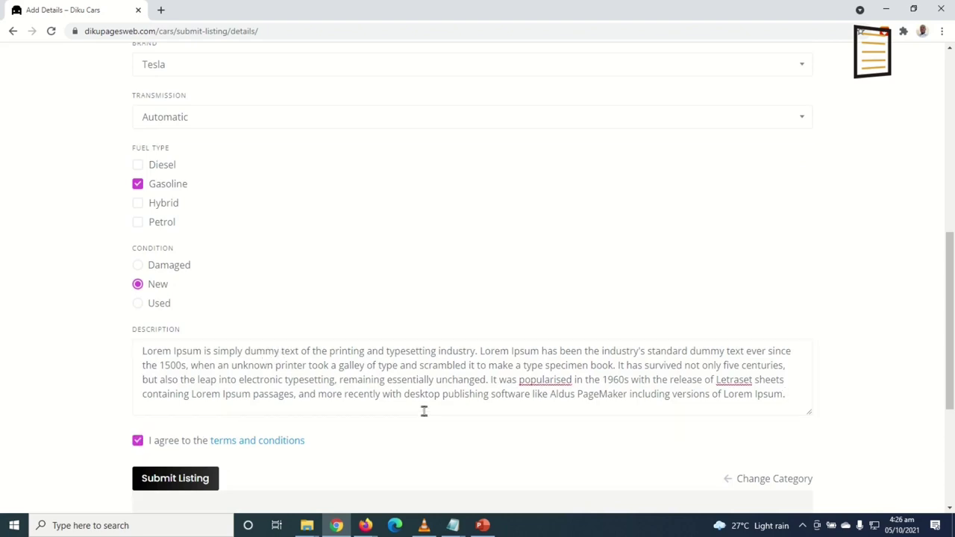
{"action": "scroll", "coordinate": [425, 410], "scroll_direction": "down", "scroll_amount": 3}
Submit the listing, buy the Ultimate package, and review the $99.99 checkout page
{"action": "left_click", "coordinate": [174, 245]}
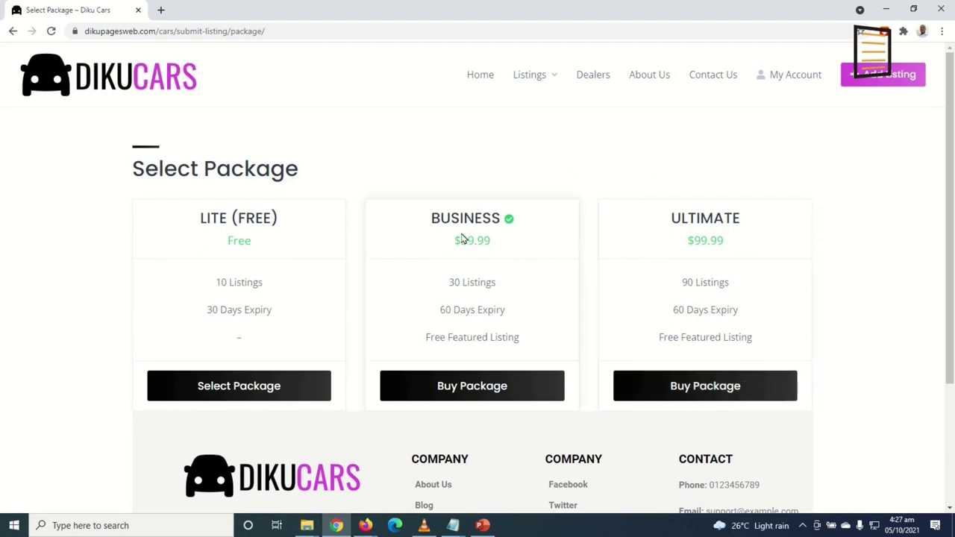
{"action": "left_click", "coordinate": [704, 386]}
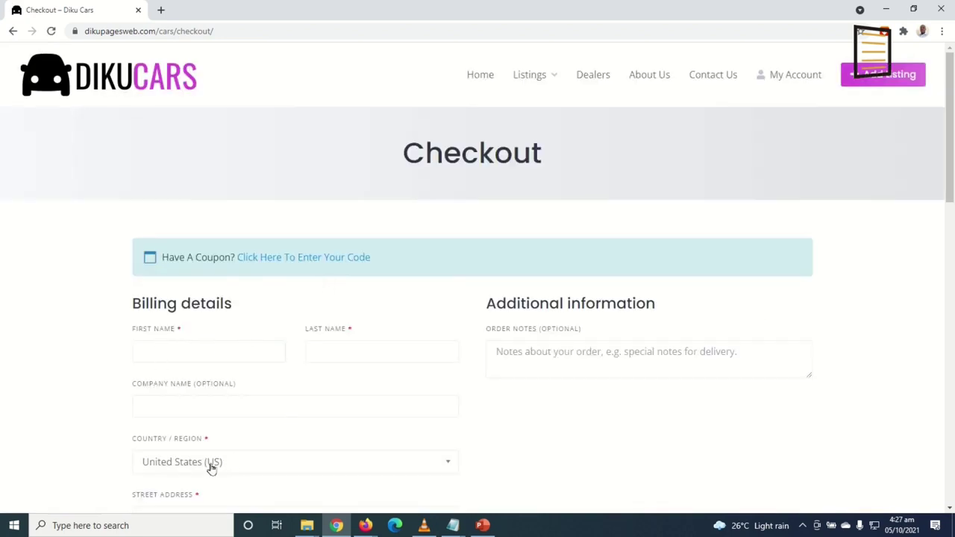
{"action": "scroll", "coordinate": [495, 395], "scroll_direction": "down", "scroll_amount": 2}
{"action": "scroll", "coordinate": [495, 397], "scroll_direction": "down", "scroll_amount": 8}
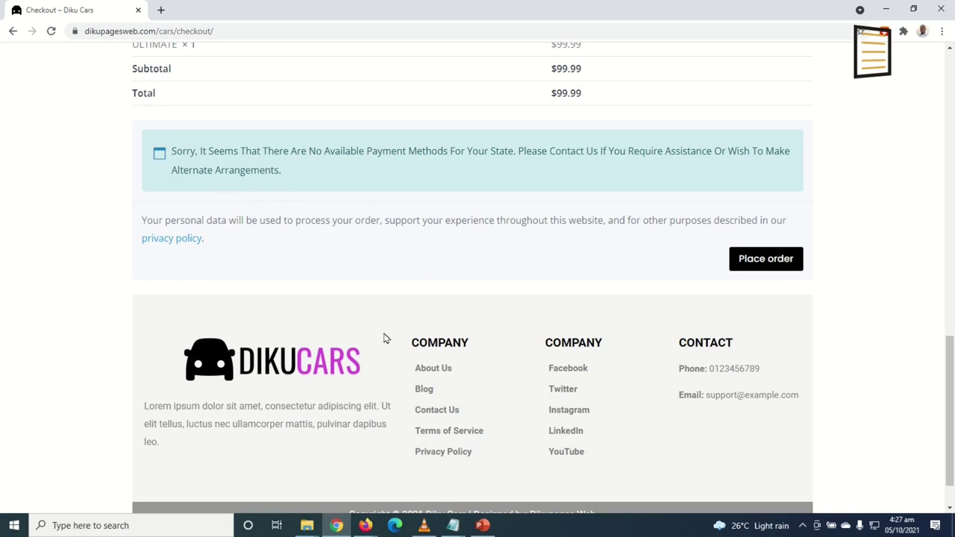
{"action": "scroll", "coordinate": [348, 306], "scroll_direction": "up", "scroll_amount": 2}
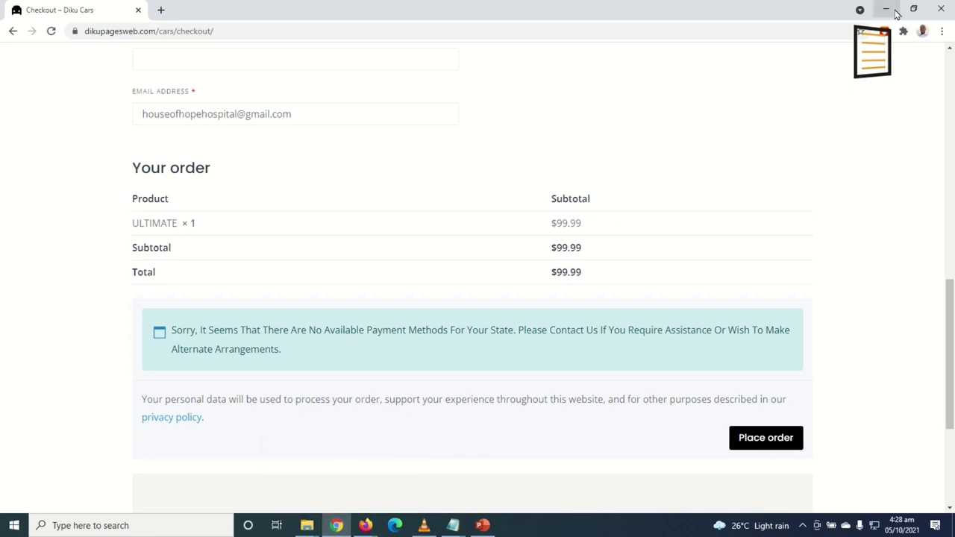
Enable Direct bank transfer in WooCommerce Payments settings and save
{"action": "left_click", "coordinate": [895, 11]}
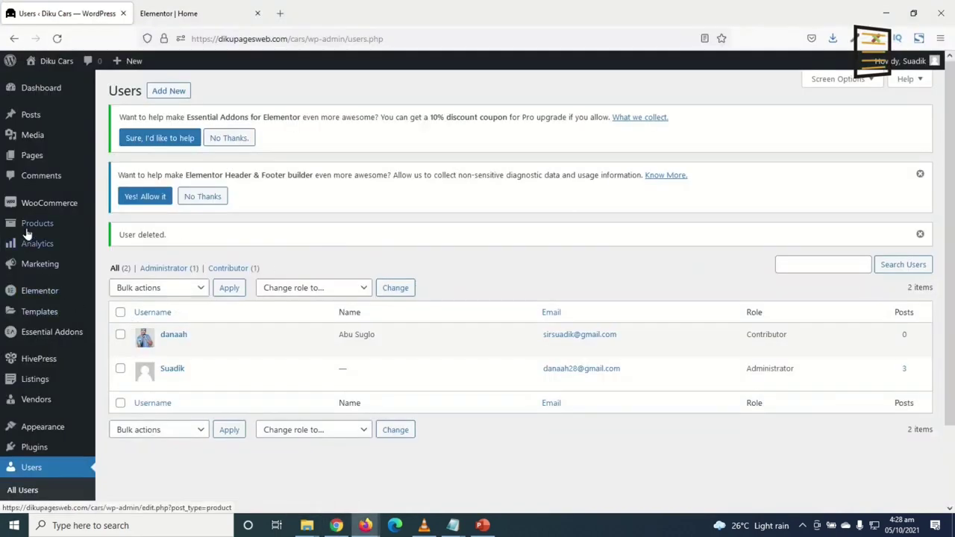
{"action": "mouse_move", "coordinate": [42, 213]}
{"action": "left_click", "coordinate": [121, 295]}
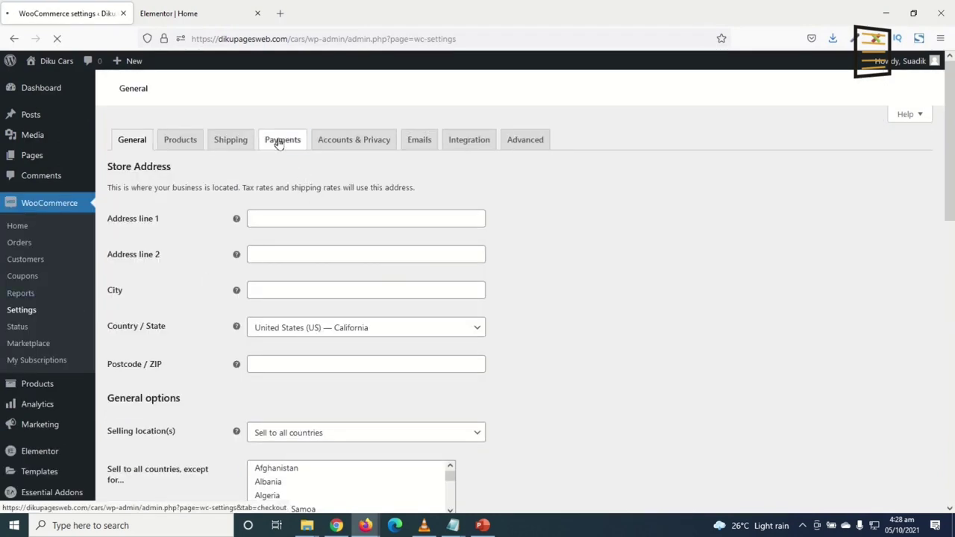
{"action": "left_click", "coordinate": [283, 139]}
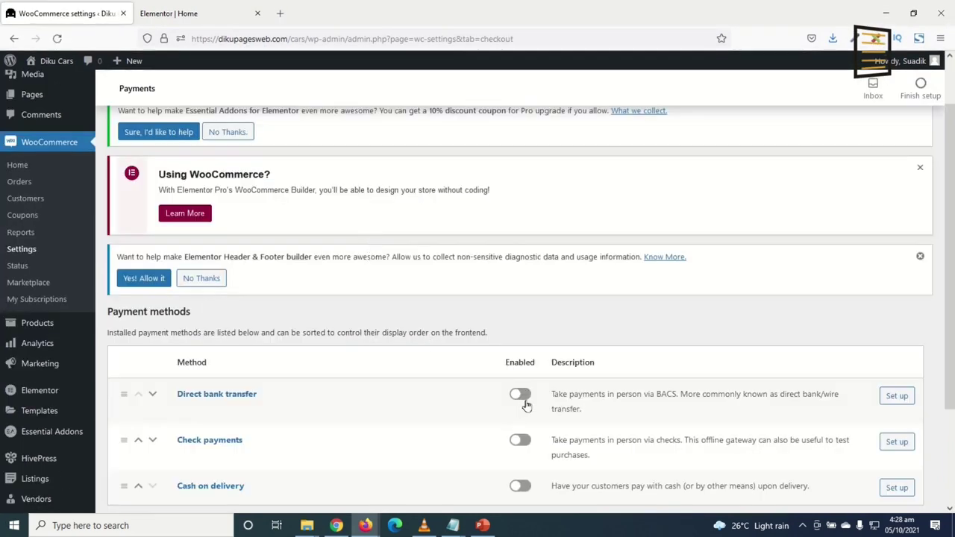
{"action": "left_click", "coordinate": [521, 394]}
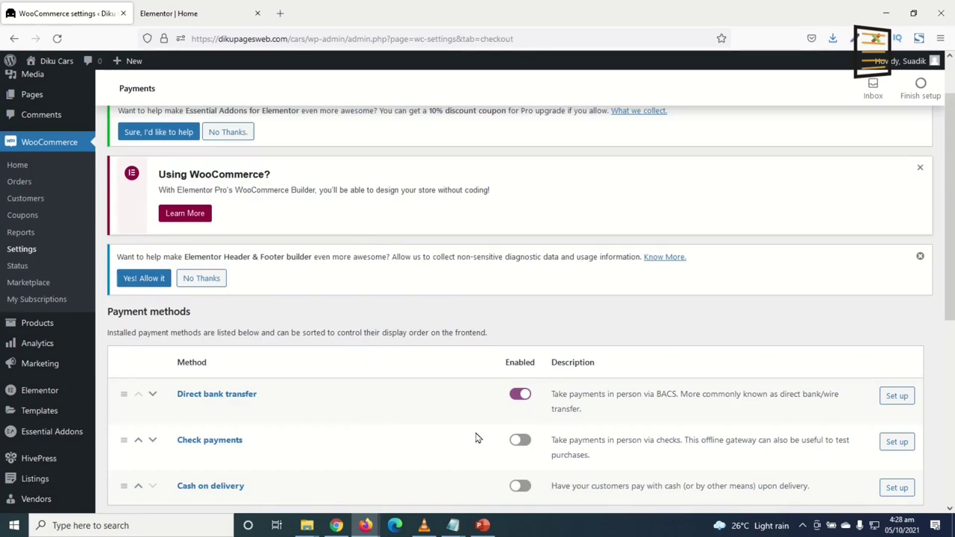
{"action": "scroll", "coordinate": [478, 441], "scroll_direction": "down", "scroll_amount": 3}
{"action": "left_click", "coordinate": [137, 291]}
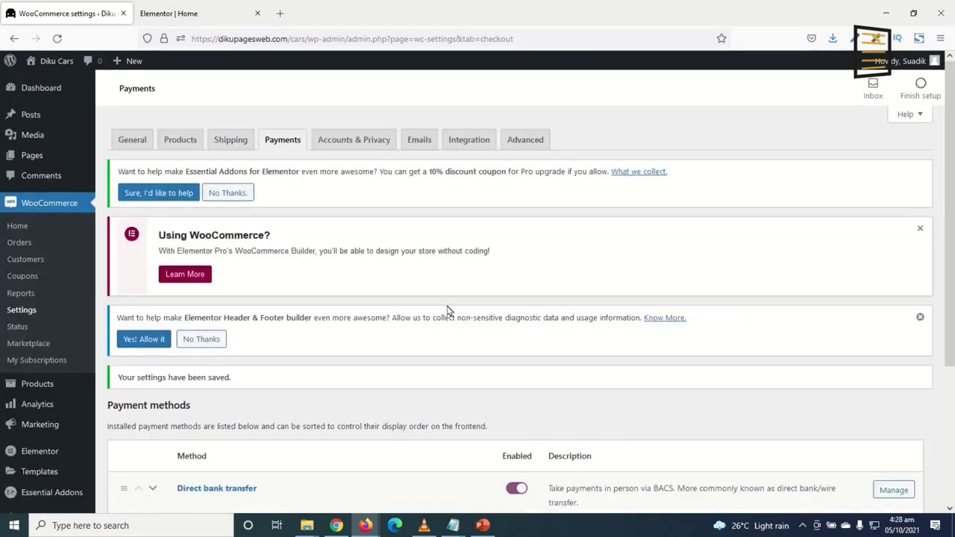
Enter the bank transfer account details with bank New Bank, routing and BIC NB123, and save
{"action": "scroll", "coordinate": [743, 380], "scroll_direction": "down", "scroll_amount": 2}
{"action": "left_click", "coordinate": [893, 368]}
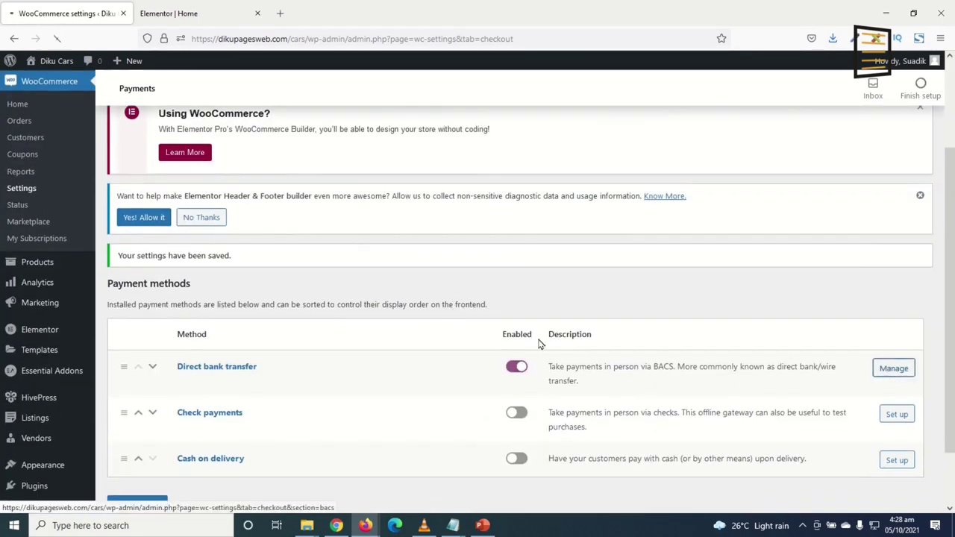
{"action": "left_click", "coordinate": [335, 218]}
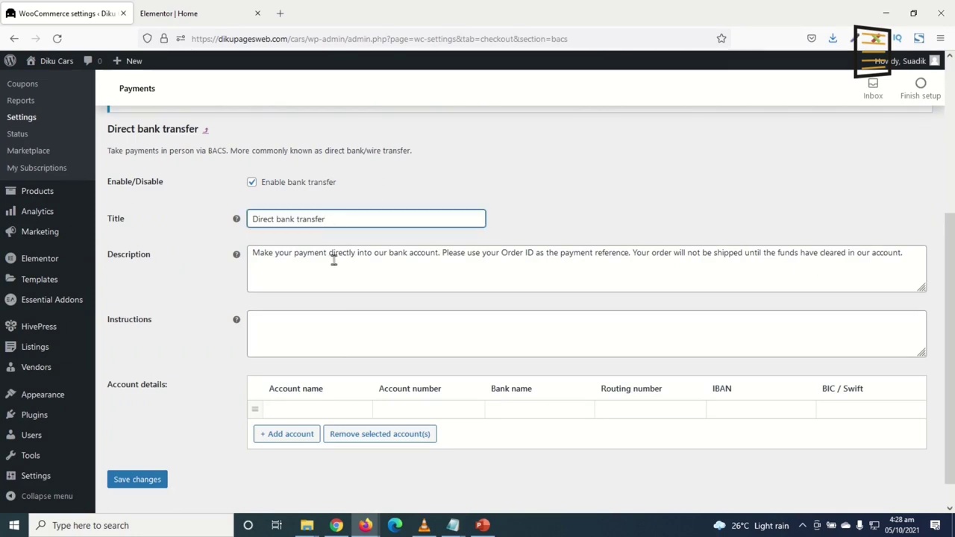
{"action": "left_click", "coordinate": [295, 263]}
{"action": "left_click", "coordinate": [315, 329]}
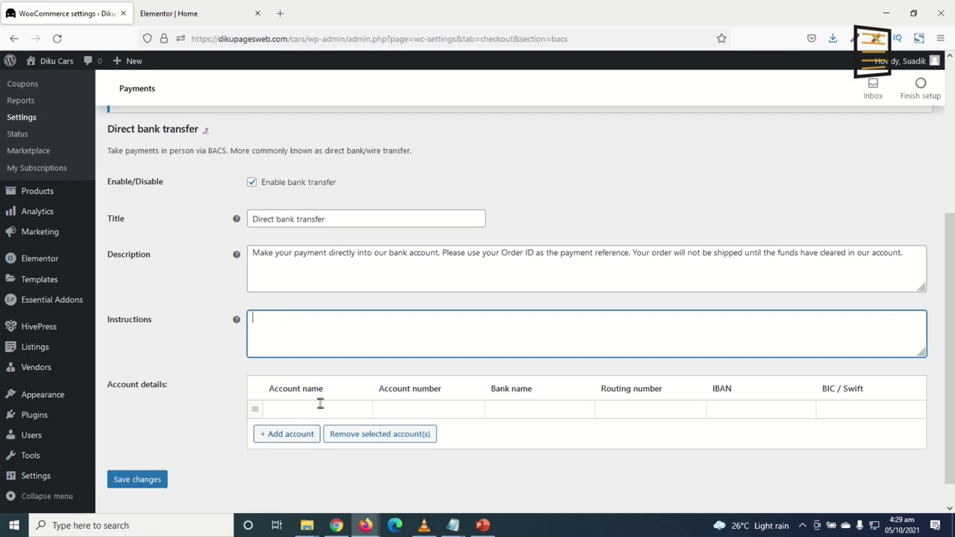
{"action": "left_click", "coordinate": [318, 407]}
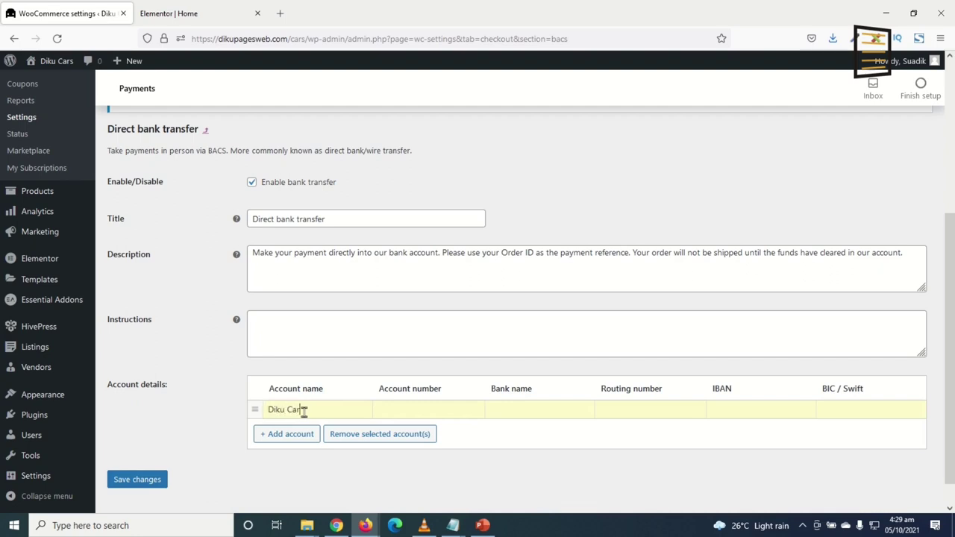
{"action": "left_click", "coordinate": [414, 409]}
{"action": "left_click", "coordinate": [496, 409]}
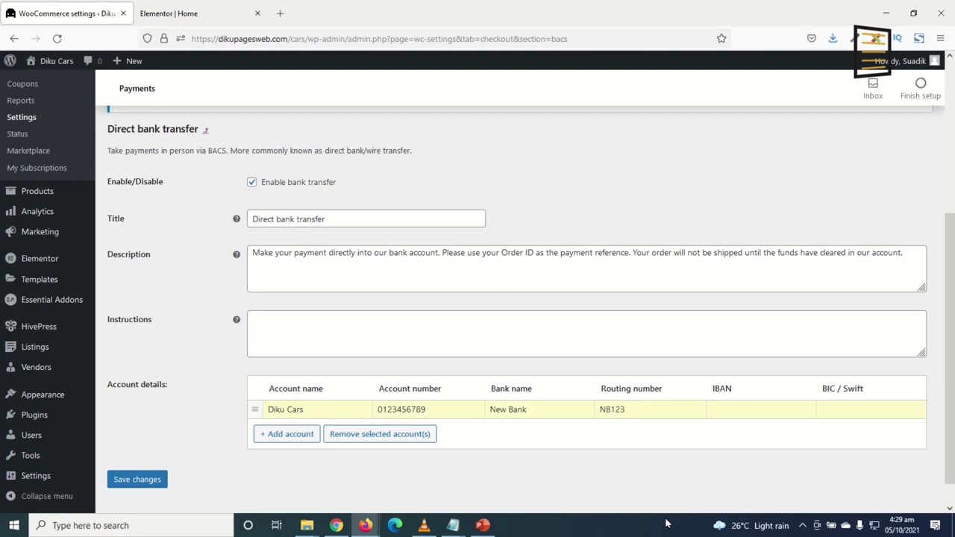
{"action": "left_click_drag", "start_coordinate": [644, 410], "coordinate": [590, 410]}
{"action": "key", "text": "ctrl+c"}
{"action": "left_click", "coordinate": [859, 410]}
{"action": "key", "text": "ctrl+v"}
{"action": "left_click", "coordinate": [287, 434]}
{"action": "left_click", "coordinate": [137, 498]}
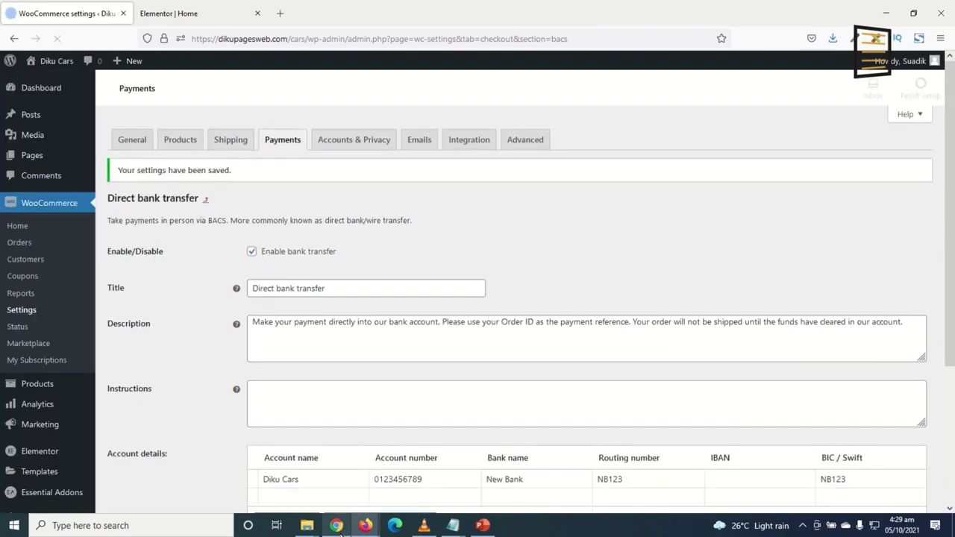
{"action": "left_click", "coordinate": [337, 526]}
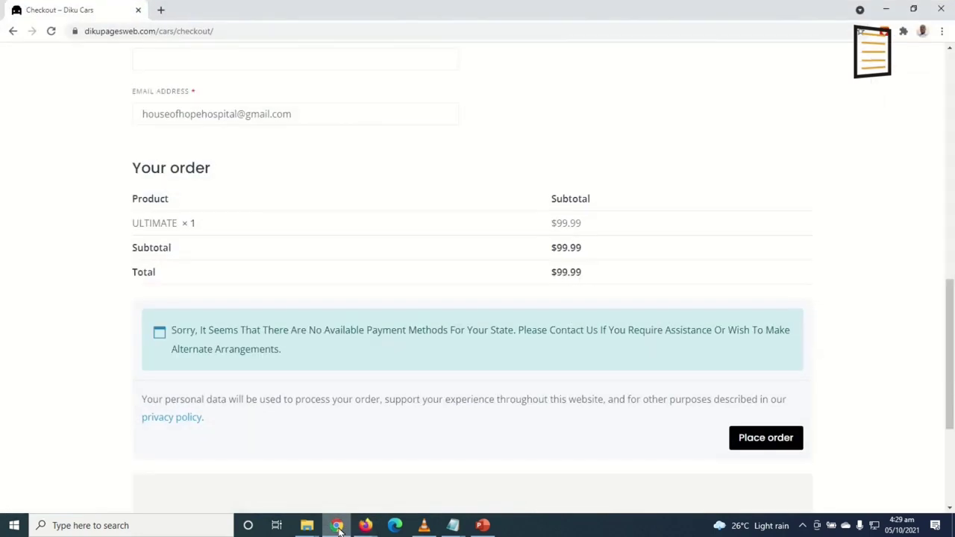
Reload checkout and place the $99.99 ULTIMATE order by direct bank transfer
{"action": "left_click", "coordinate": [51, 34]}
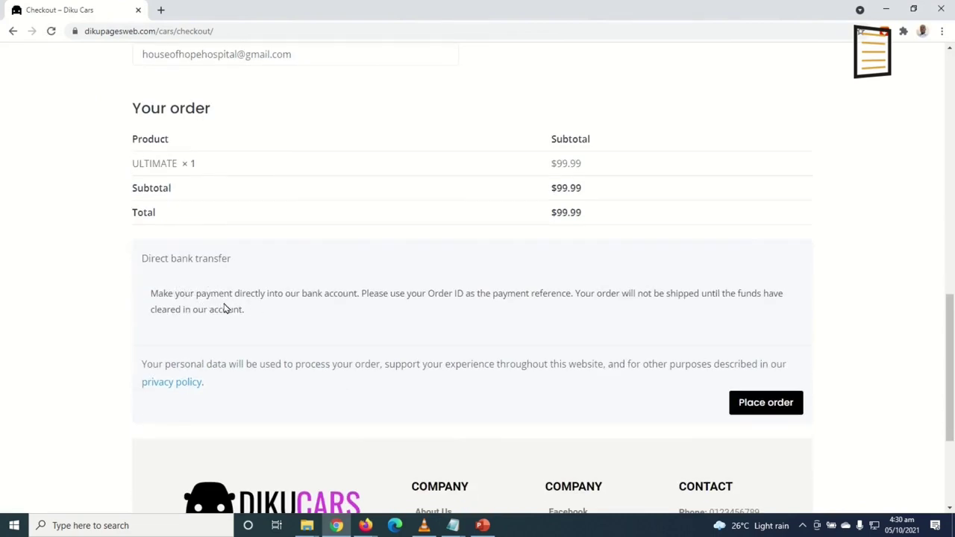
{"action": "scroll", "coordinate": [362, 317], "scroll_direction": "up", "scroll_amount": 10}
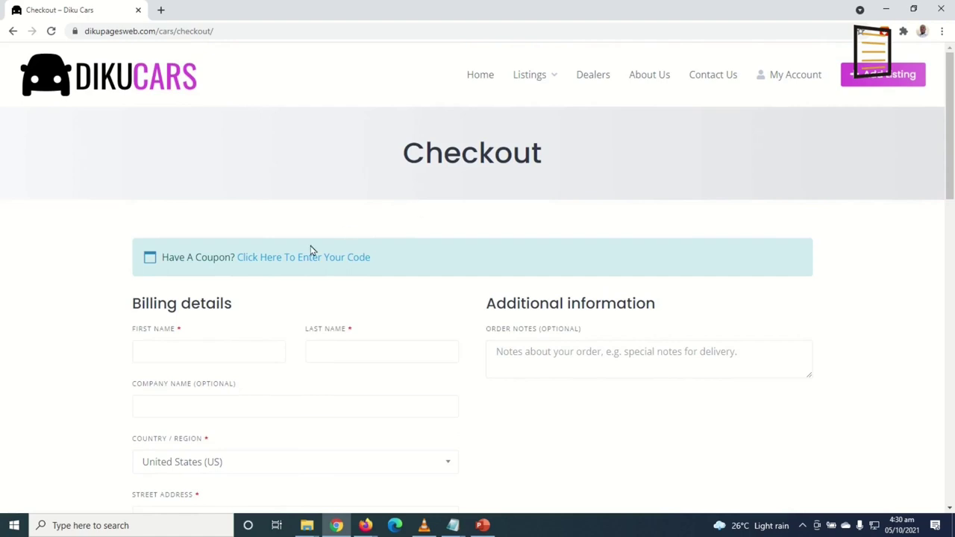
{"action": "scroll", "coordinate": [354, 405], "scroll_direction": "down", "scroll_amount": 1}
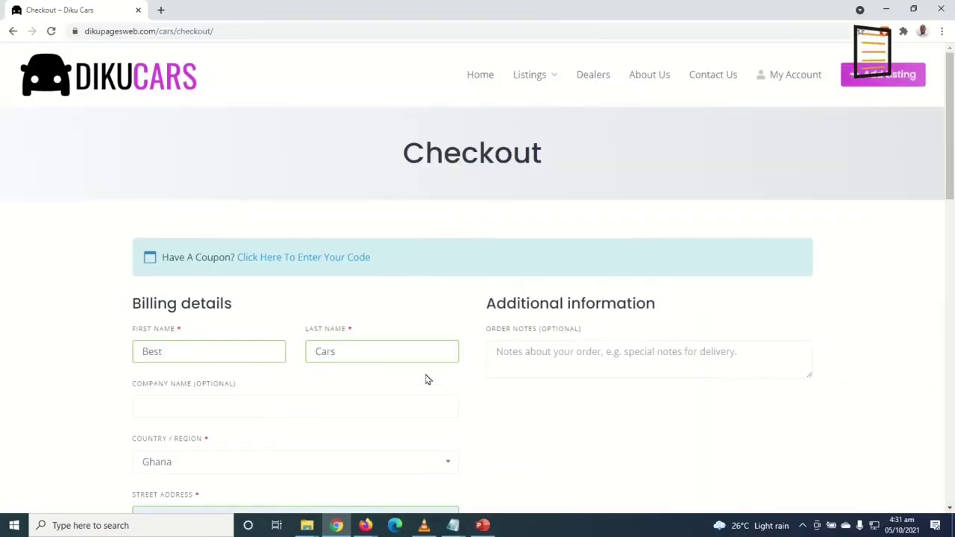
{"action": "scroll", "coordinate": [570, 411], "scroll_direction": "down", "scroll_amount": 20}
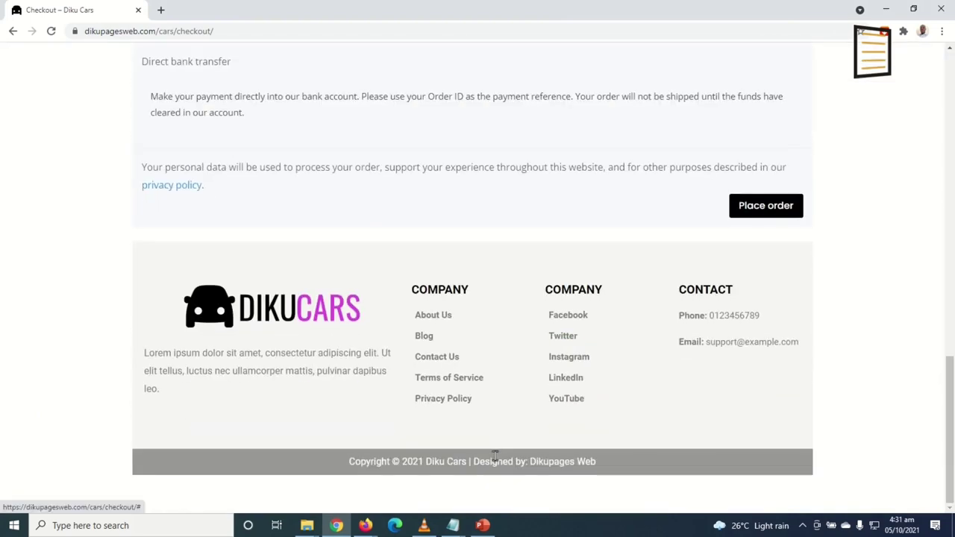
{"action": "left_click", "coordinate": [781, 268]}
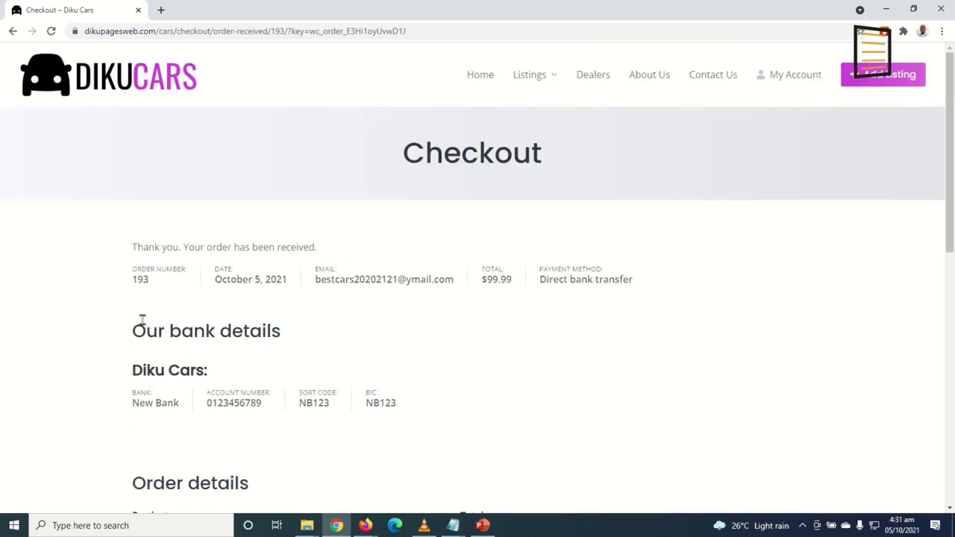
Highlight order 193's number, the $99.99 total and the Direct bank transfer payment method
{"action": "double_click", "coordinate": [138, 278]}
{"action": "left_click", "coordinate": [478, 296]}
{"action": "triple_click", "coordinate": [493, 273]}
{"action": "left_click_drag", "start_coordinate": [538, 281], "coordinate": [651, 291]}
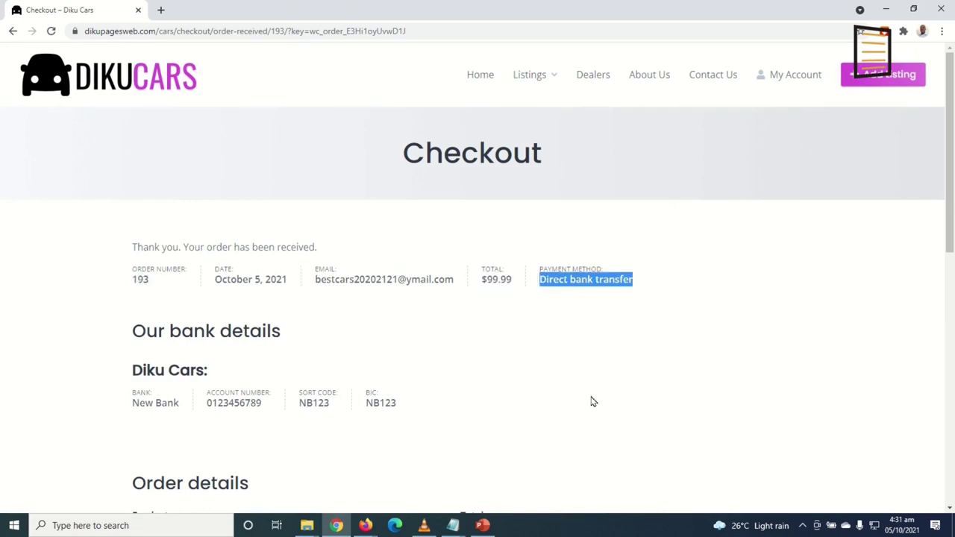
{"action": "scroll", "coordinate": [552, 383], "scroll_direction": "down", "scroll_amount": 1}
{"action": "scroll", "coordinate": [523, 329], "scroll_direction": "up", "scroll_amount": 1}
Filter the Diku Cars listings to the Sports category
{"action": "left_click", "coordinate": [530, 74]}
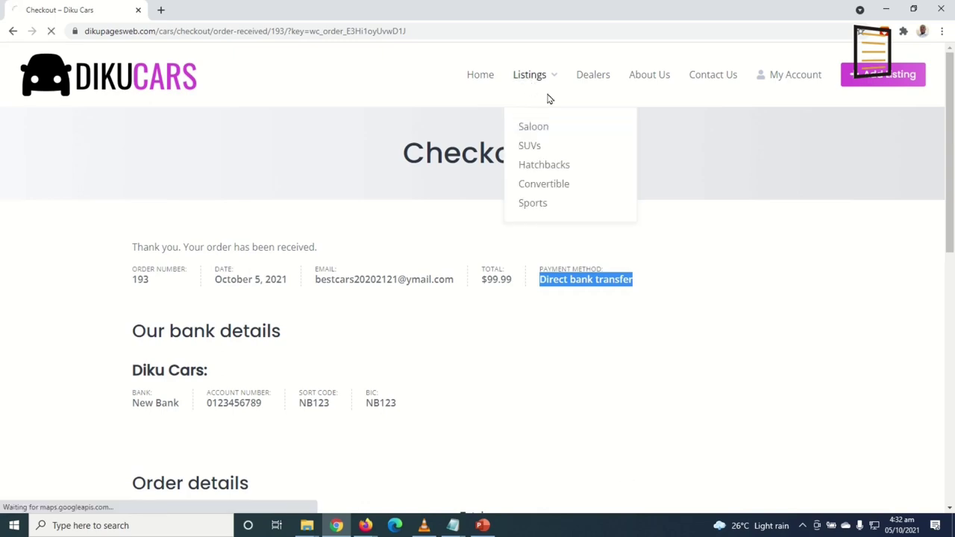
{"action": "scroll", "coordinate": [550, 287], "scroll_direction": "down", "scroll_amount": 2}
{"action": "scroll", "coordinate": [550, 287], "scroll_direction": "down", "scroll_amount": 2}
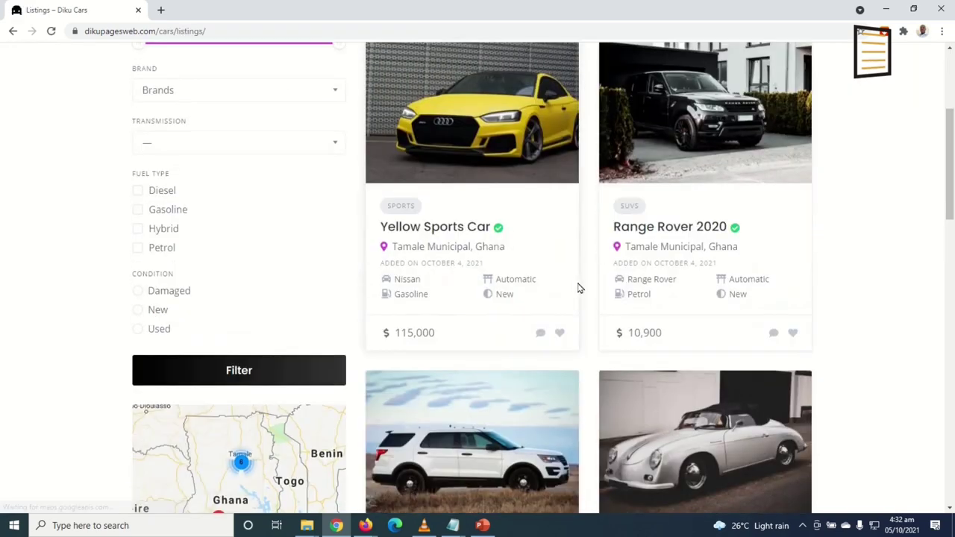
{"action": "scroll", "coordinate": [639, 320], "scroll_direction": "up", "scroll_amount": 4}
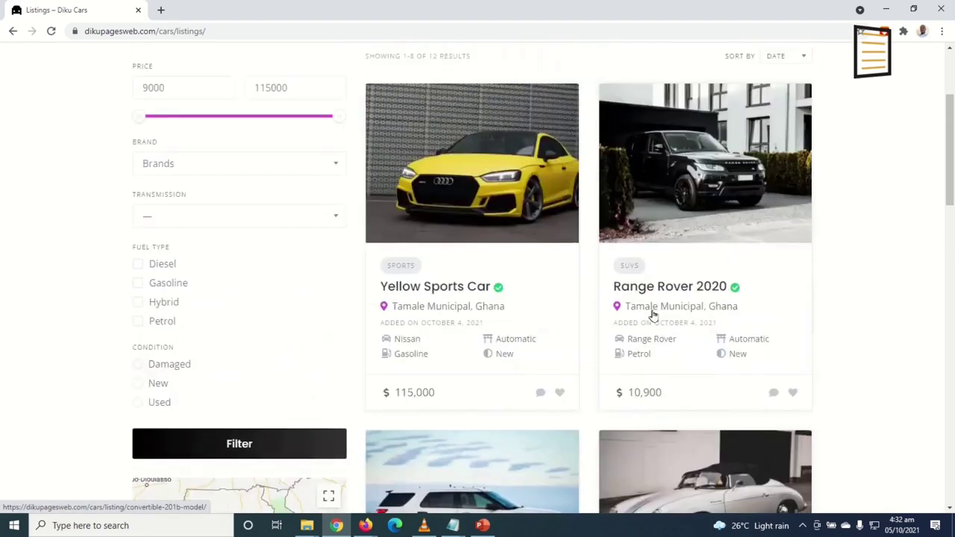
{"action": "mouse_move", "coordinate": [531, 77]}
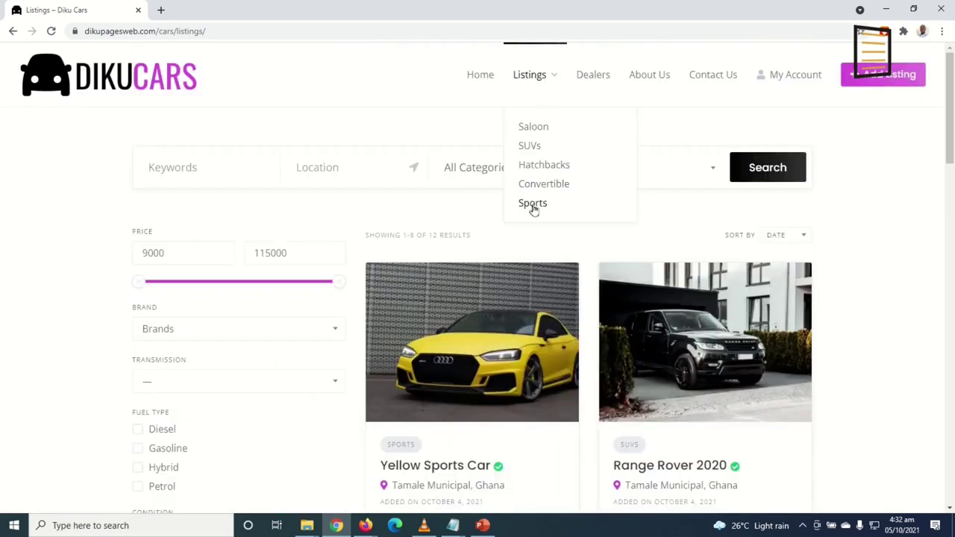
{"action": "left_click", "coordinate": [533, 206]}
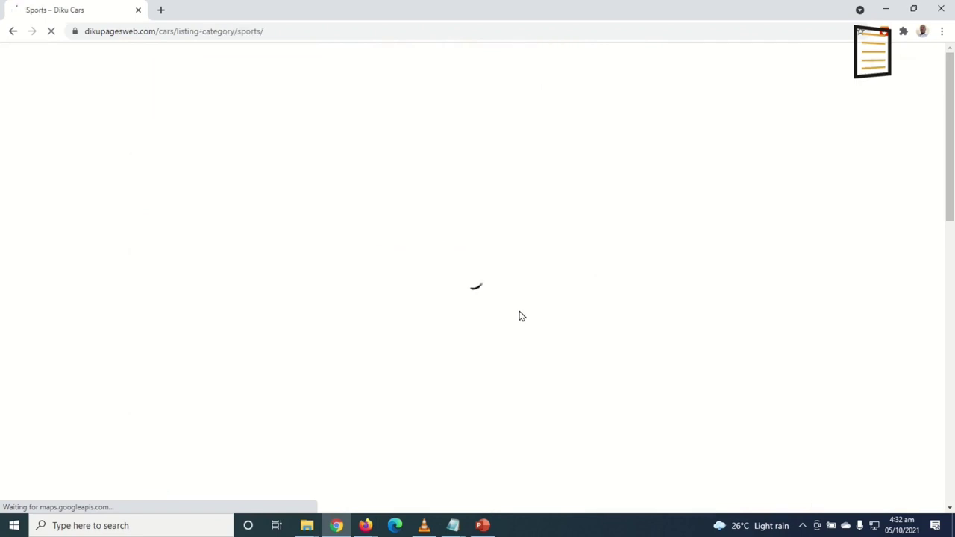
Highlight the On hold status of the $99.99 order in the account's Orders
{"action": "scroll", "coordinate": [523, 314], "scroll_direction": "down", "scroll_amount": 7}
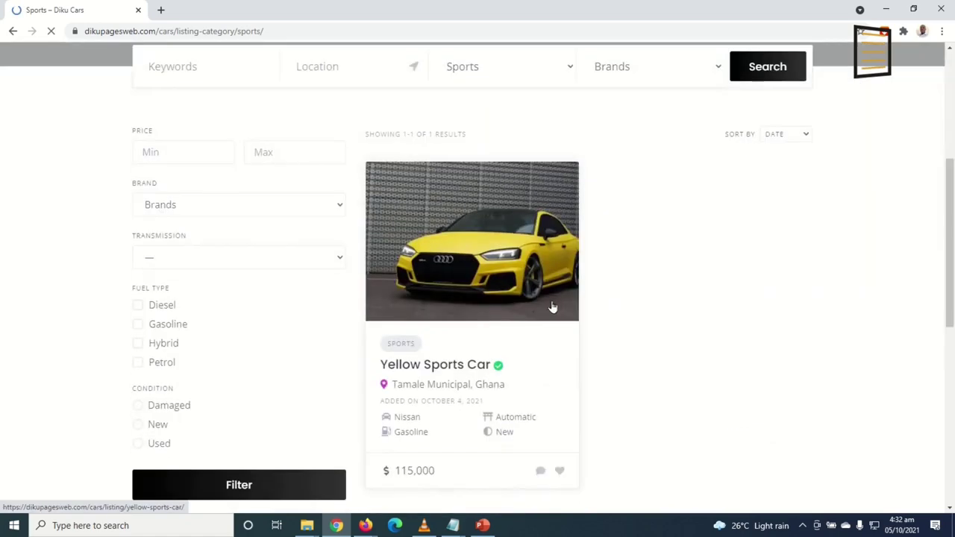
{"action": "scroll", "coordinate": [579, 300], "scroll_direction": "up", "scroll_amount": 3}
{"action": "scroll", "coordinate": [584, 291], "scroll_direction": "up", "scroll_amount": 4}
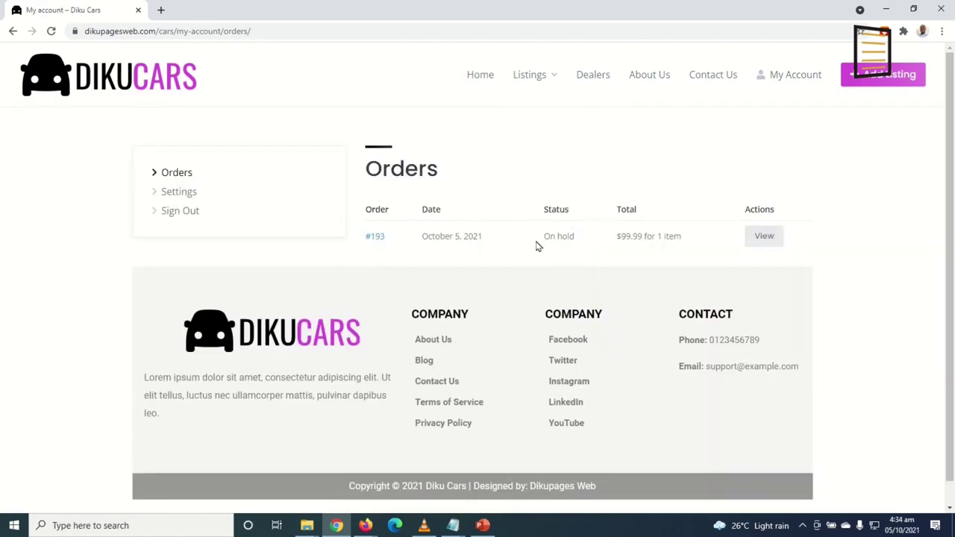
{"action": "left_click_drag", "start_coordinate": [550, 237], "coordinate": [615, 239]}
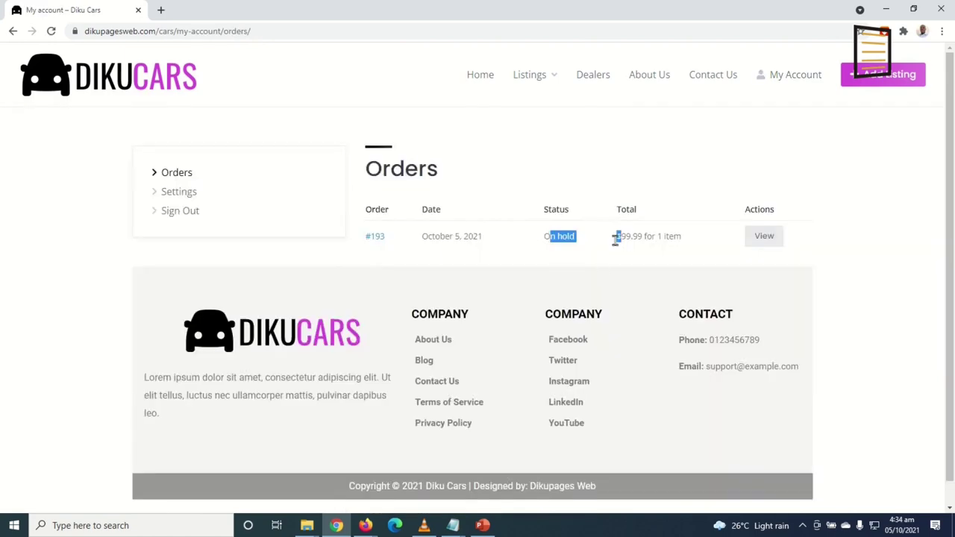
Open the new on-hold order #193 from the WooCommerce orders list
{"action": "left_click", "coordinate": [366, 526]}
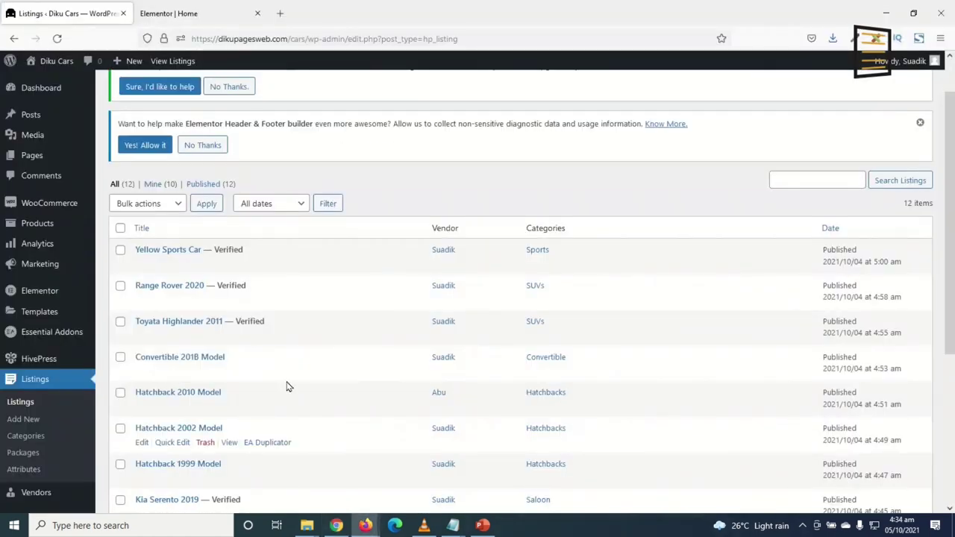
{"action": "mouse_move", "coordinate": [15, 206]}
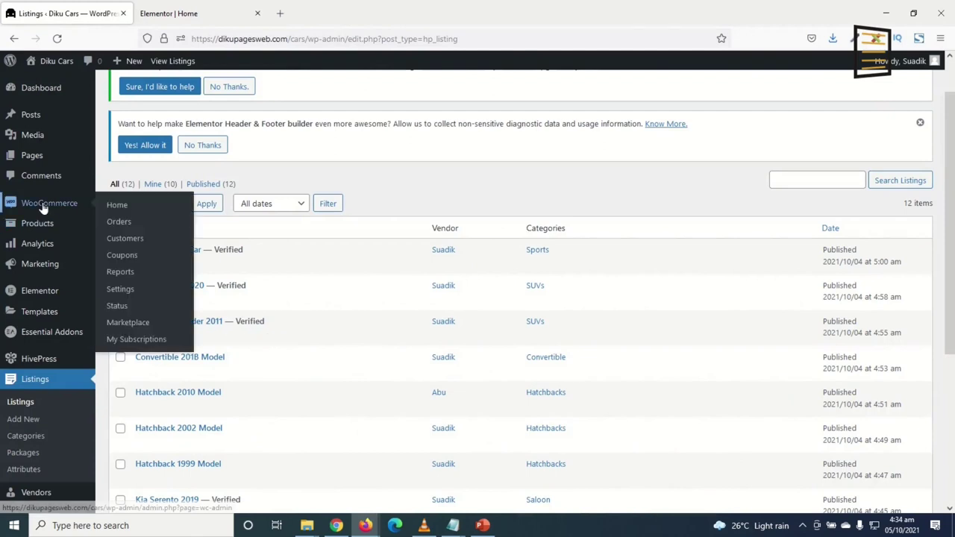
{"action": "left_click", "coordinate": [128, 224]}
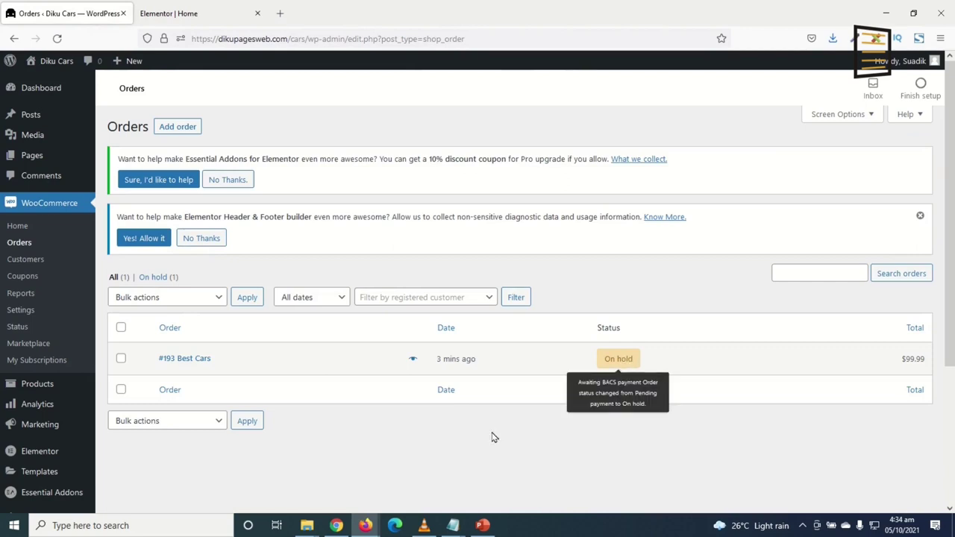
{"action": "left_click", "coordinate": [199, 359]}
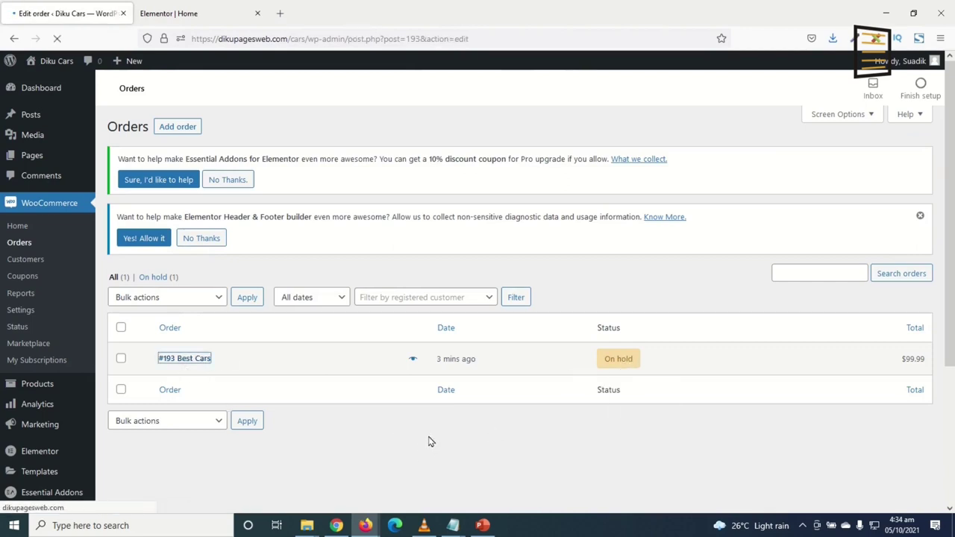
Change order #193's status to Completed and update the order
{"action": "scroll", "coordinate": [171, 271], "scroll_direction": "down", "scroll_amount": 3}
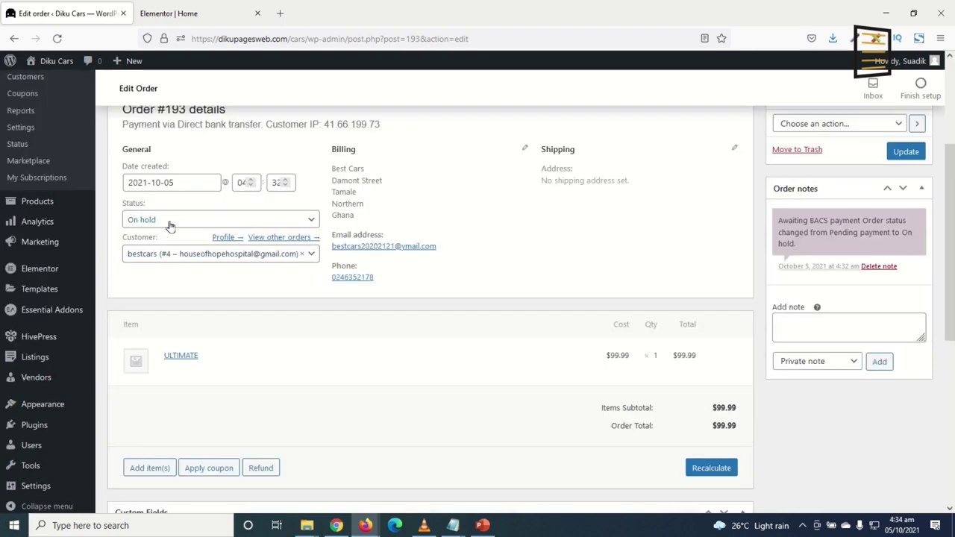
{"action": "left_click", "coordinate": [170, 223]}
{"action": "left_click", "coordinate": [160, 300]}
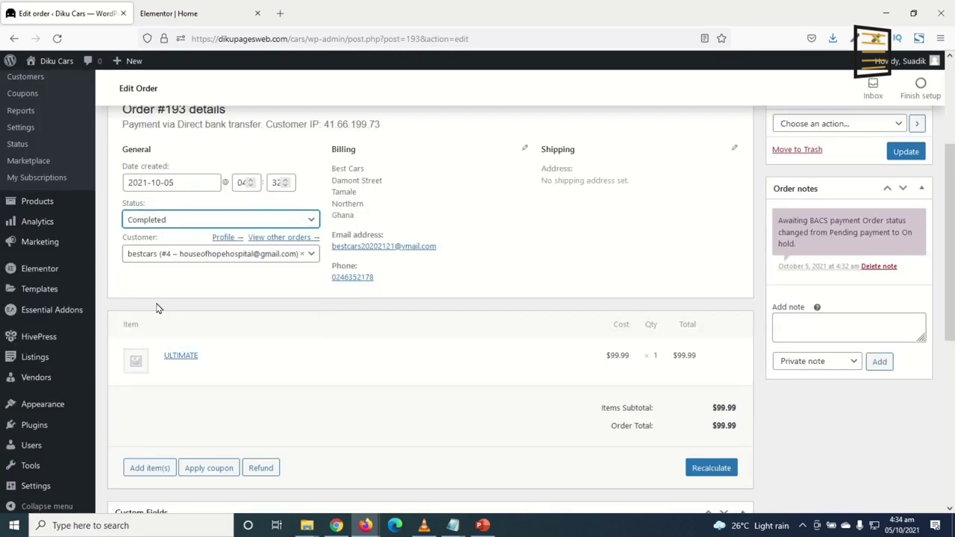
{"action": "scroll", "coordinate": [373, 358], "scroll_direction": "up", "scroll_amount": 3}
{"action": "left_click", "coordinate": [905, 276]}
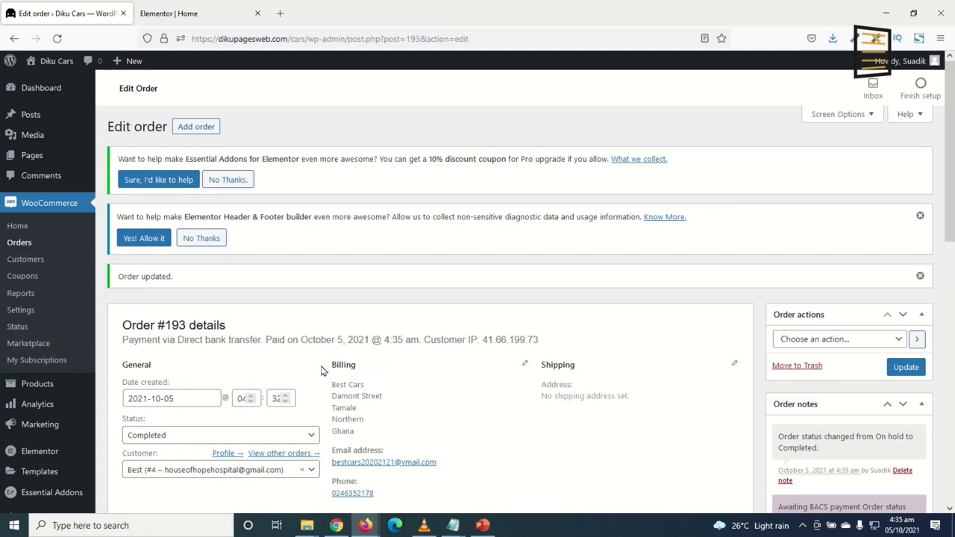
{"action": "scroll", "coordinate": [303, 469], "scroll_direction": "down", "scroll_amount": 3}
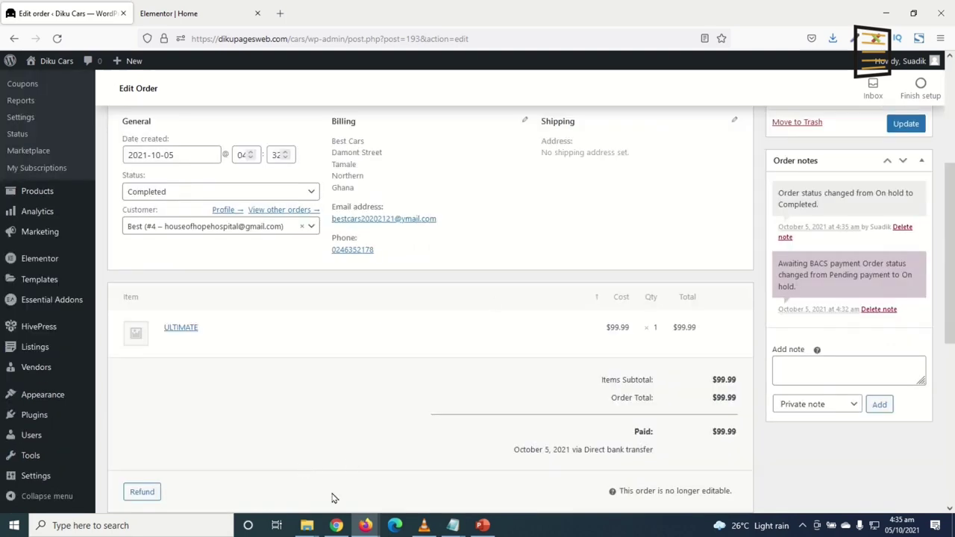
{"action": "left_click", "coordinate": [336, 526]}
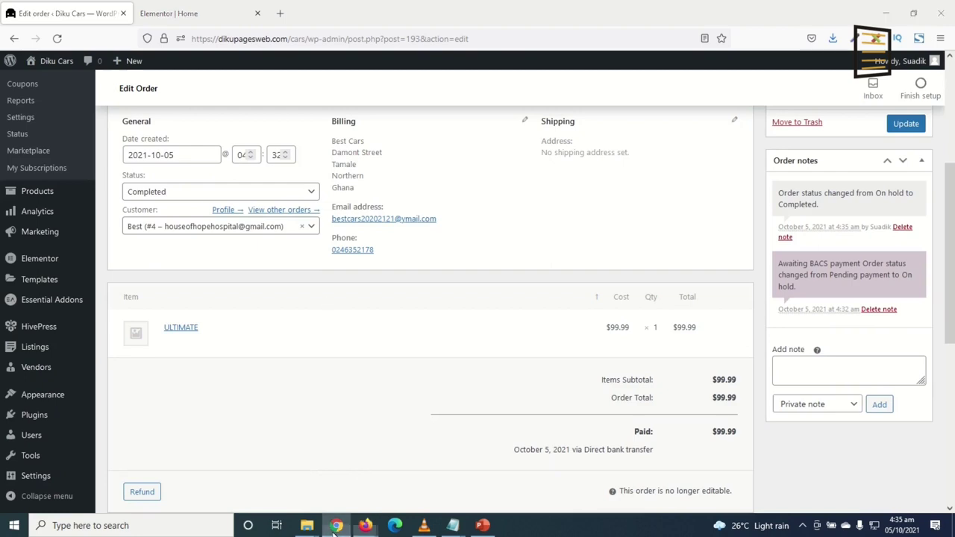
Reload Orders to confirm #193 is Completed, then point out the PENDING listing
{"action": "left_click", "coordinate": [50, 32]}
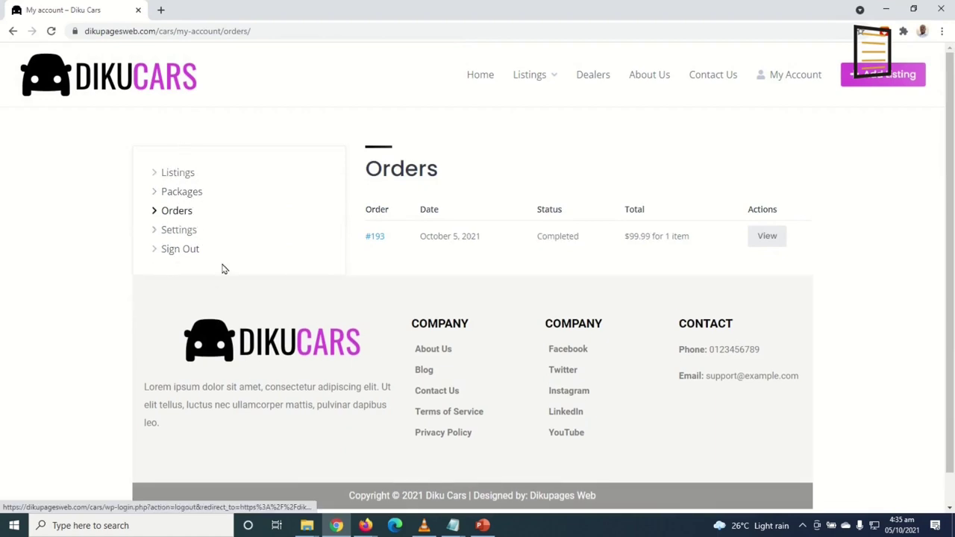
{"action": "left_click", "coordinate": [178, 179]}
{"action": "left_click_drag", "start_coordinate": [369, 211], "coordinate": [706, 234]}
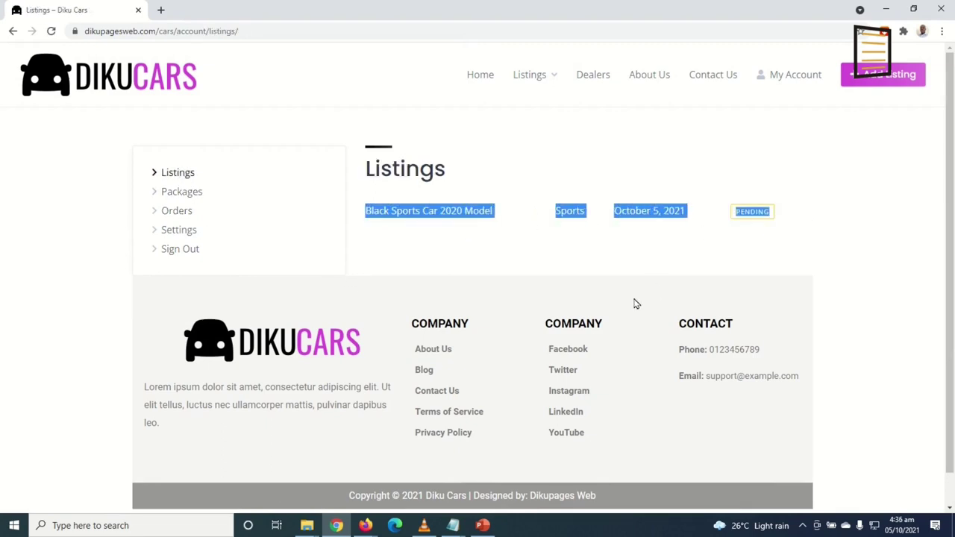
{"action": "left_click", "coordinate": [709, 258]}
Highlight the count beside the ULTIMATE package in the account's Packages
{"action": "left_click", "coordinate": [182, 194]}
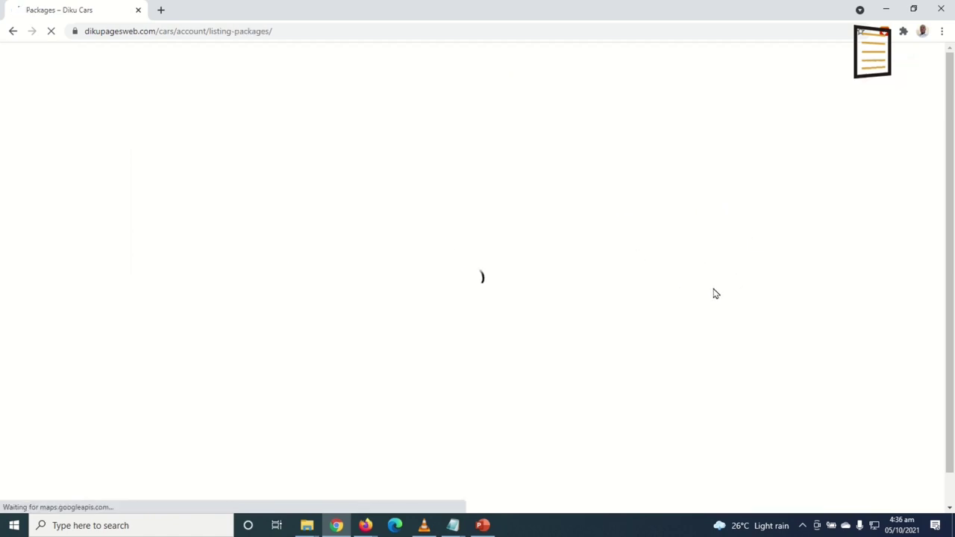
{"action": "left_click_drag", "start_coordinate": [804, 216], "coordinate": [824, 216]}
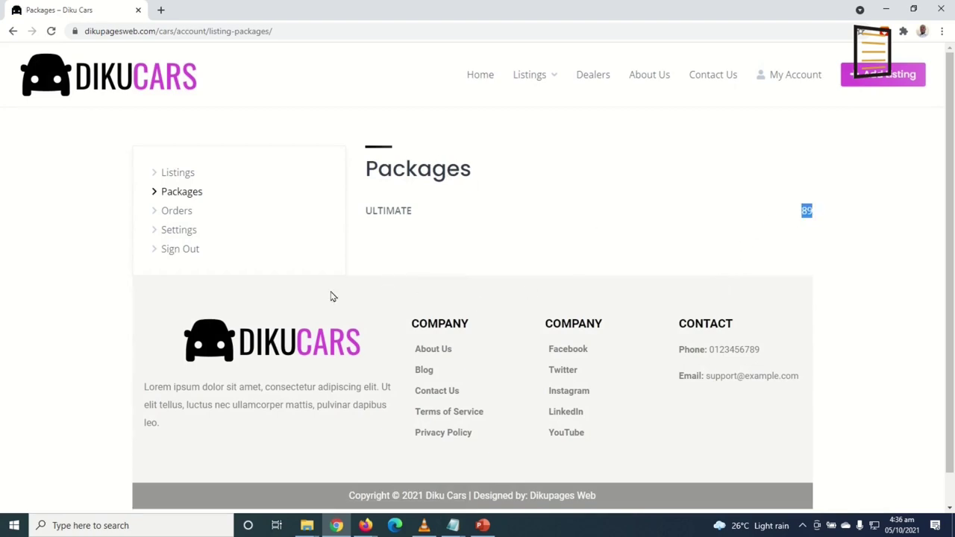
{"action": "left_click", "coordinate": [365, 526]}
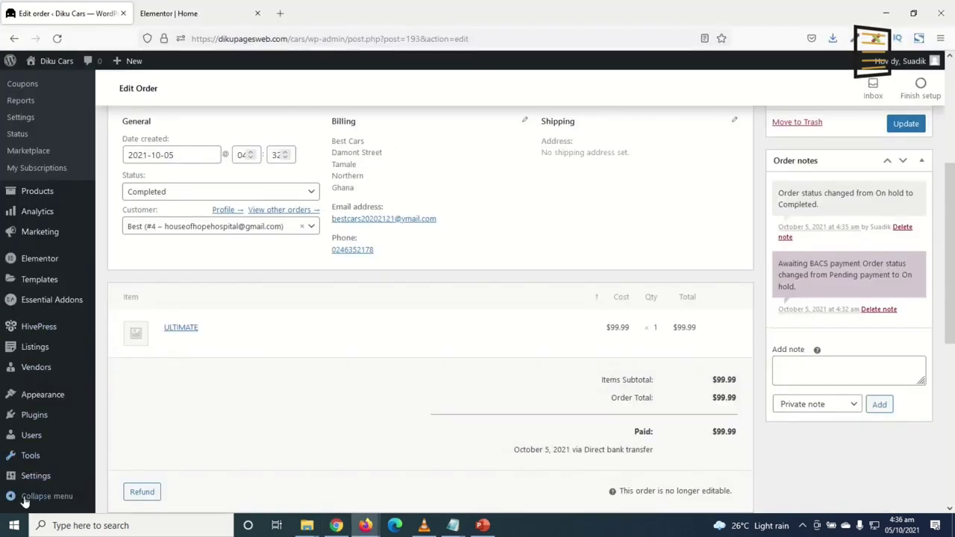
Quick-edit Black Sports Car 2020 Model to Published, then open its Edit Listing page
{"action": "left_click", "coordinate": [35, 347]}
{"action": "mouse_move", "coordinate": [139, 311]}
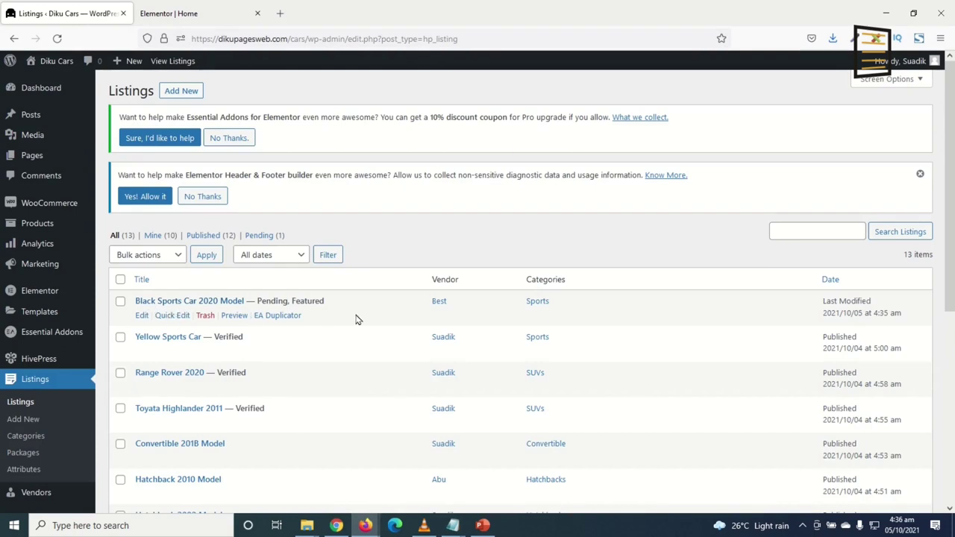
{"action": "left_click", "coordinate": [165, 316]}
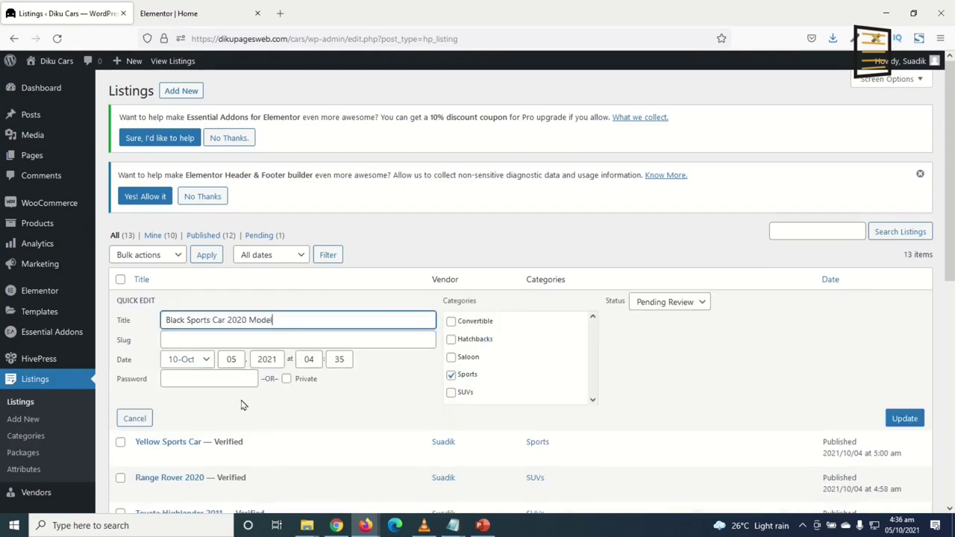
{"action": "left_click", "coordinate": [654, 307]}
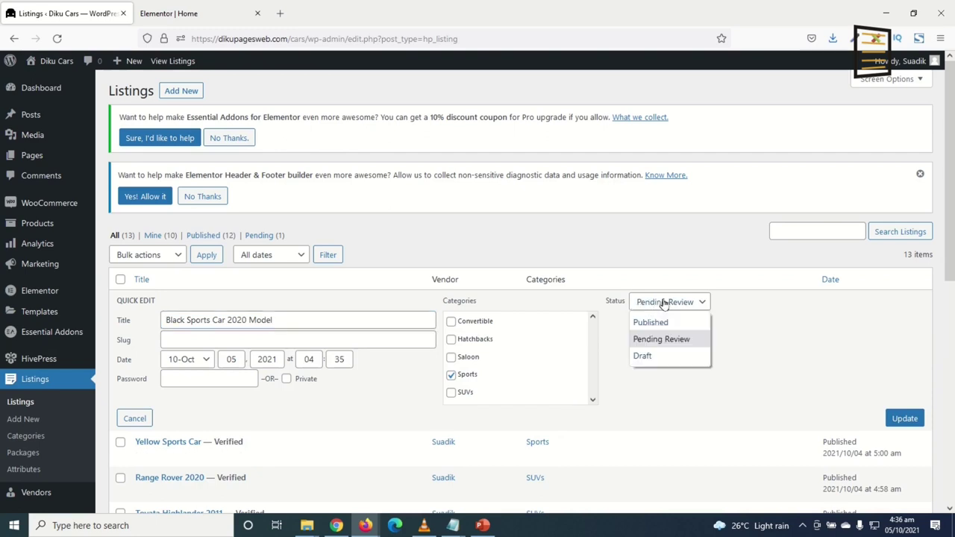
{"action": "left_click", "coordinate": [676, 324]}
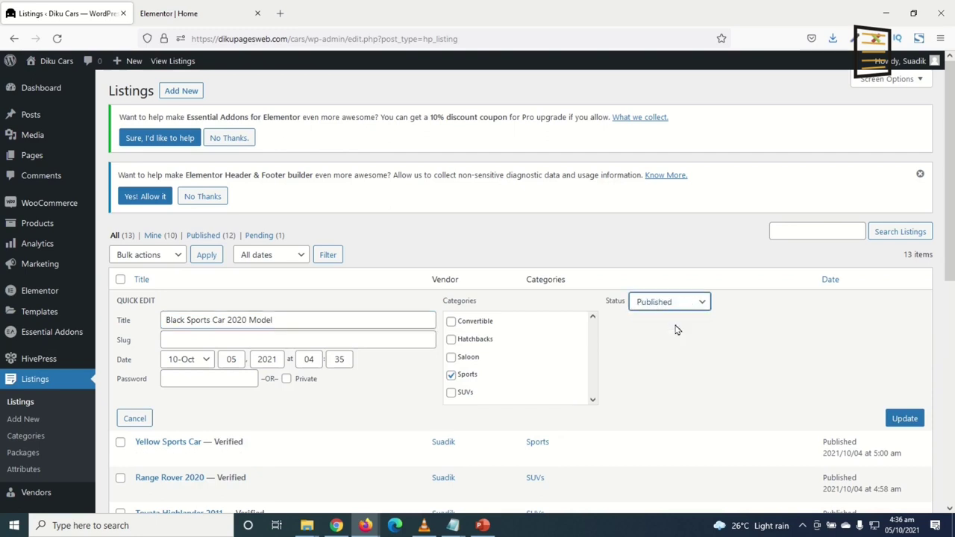
{"action": "left_click", "coordinate": [905, 419]}
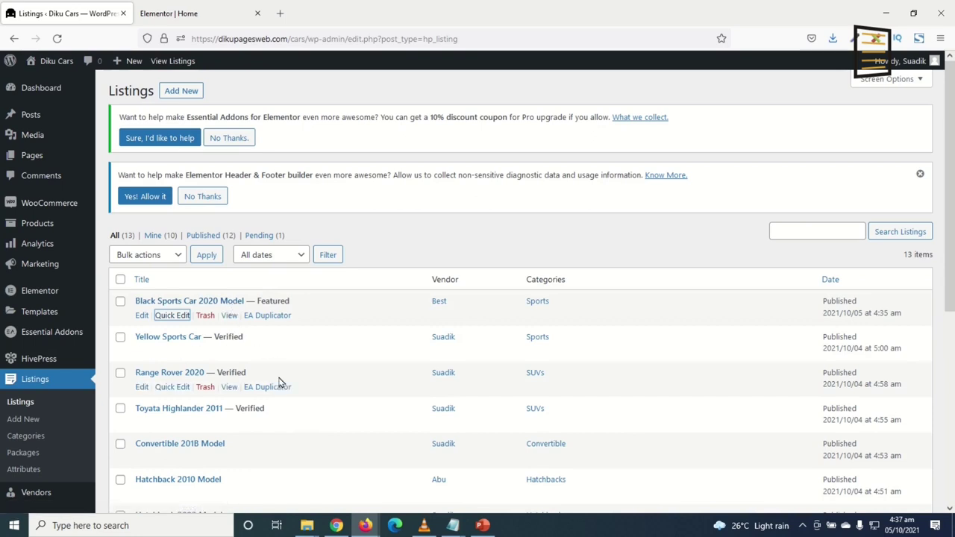
{"action": "left_click", "coordinate": [141, 315]}
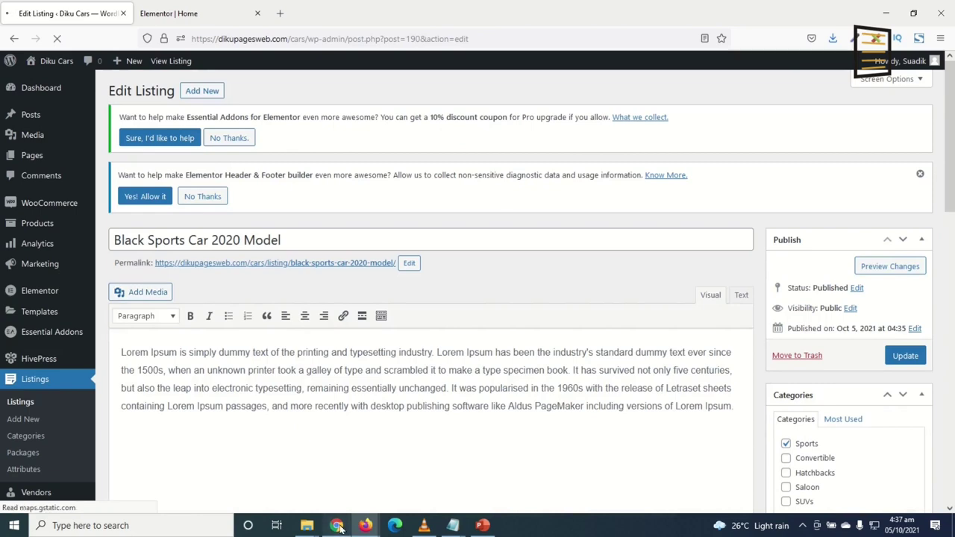
View the Black Sports Car listing's public page from the account's Listings
{"action": "left_click", "coordinate": [337, 526]}
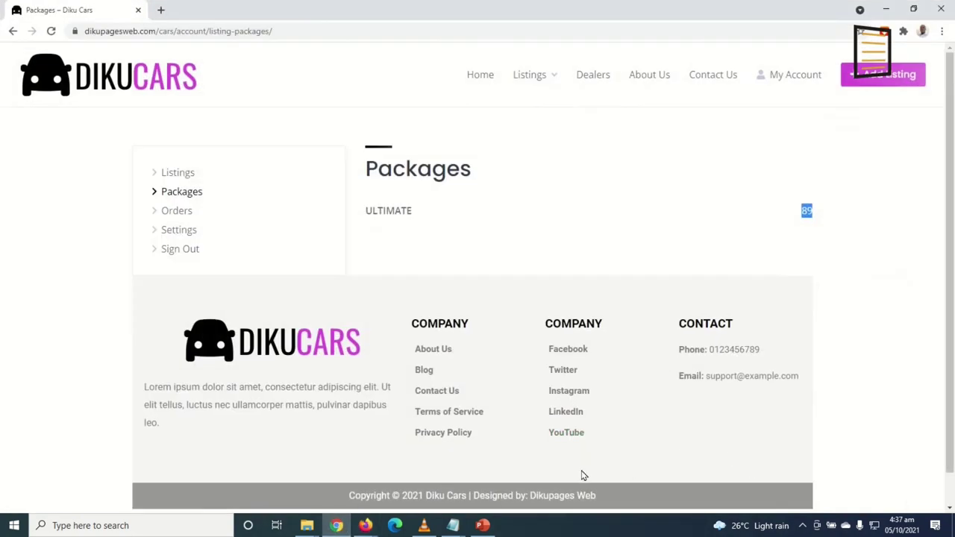
{"action": "left_click", "coordinate": [183, 177]}
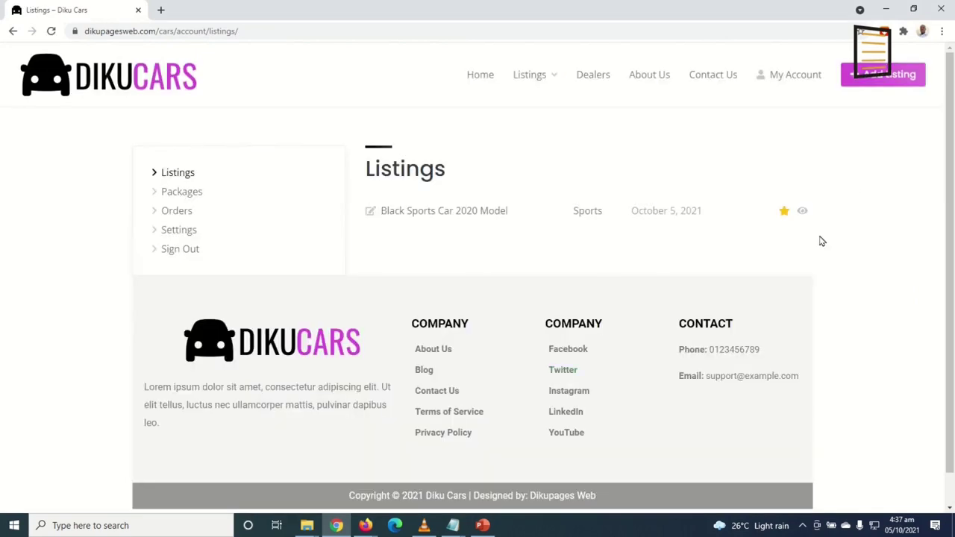
{"action": "left_click", "coordinate": [803, 214]}
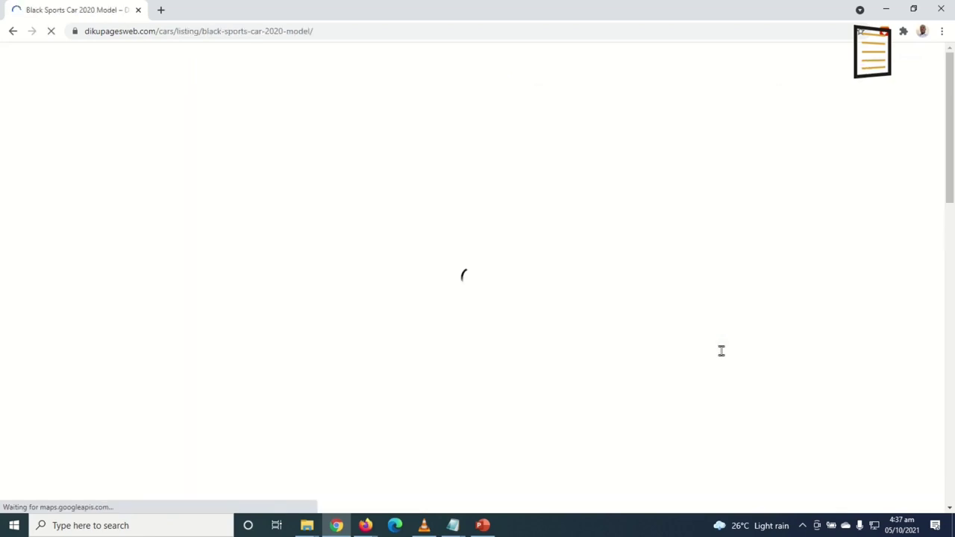
{"action": "scroll", "coordinate": [710, 357], "scroll_direction": "down", "scroll_amount": 5}
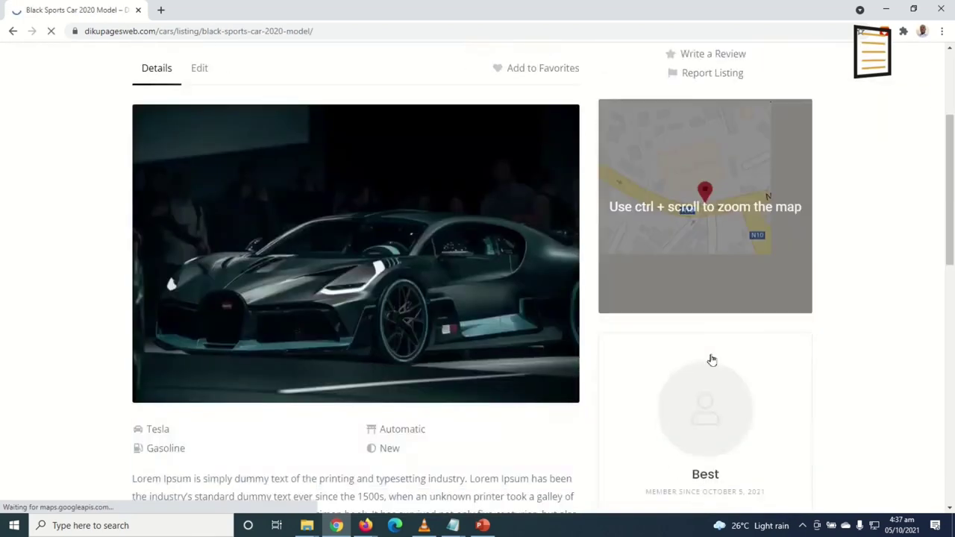
{"action": "scroll", "coordinate": [712, 359], "scroll_direction": "up", "scroll_amount": 6}
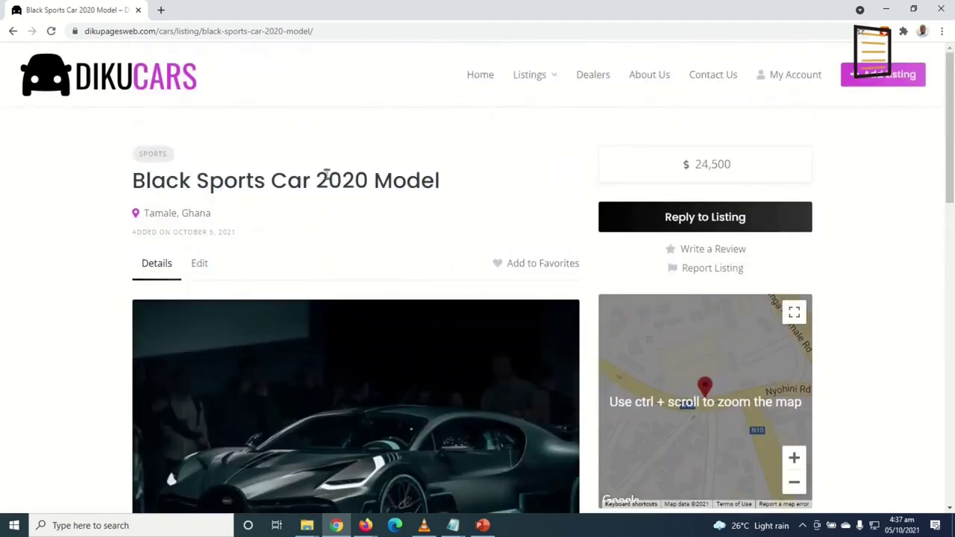
{"action": "scroll", "coordinate": [453, 261], "scroll_direction": "down", "scroll_amount": 5}
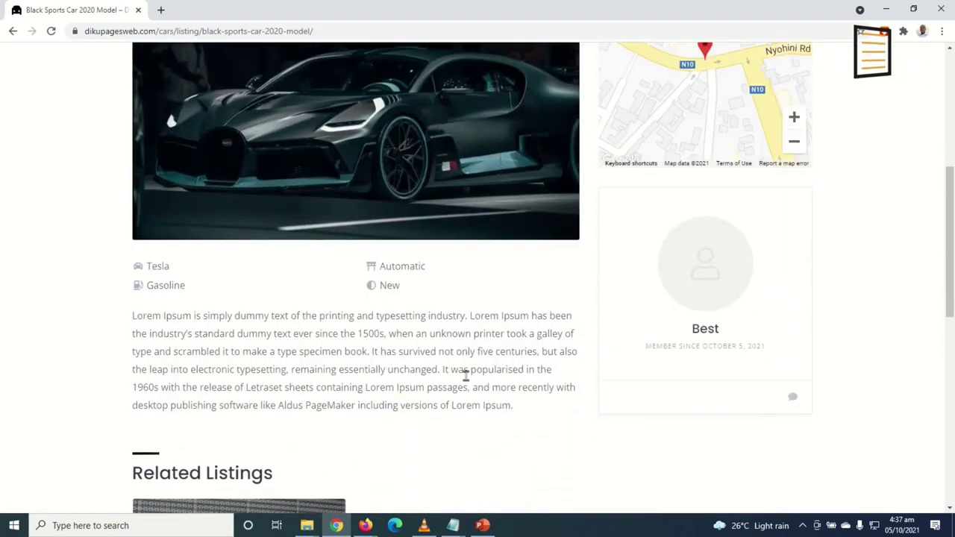
Tick 'Mark this listing as verified', update the listing, and reload its public page
{"action": "left_click", "coordinate": [365, 526]}
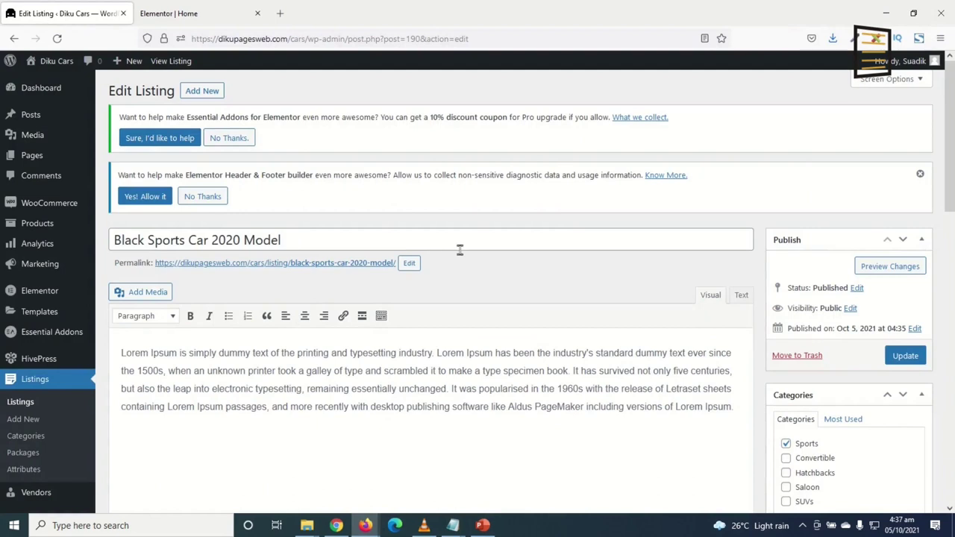
{"action": "scroll", "coordinate": [460, 250], "scroll_direction": "down", "scroll_amount": 6}
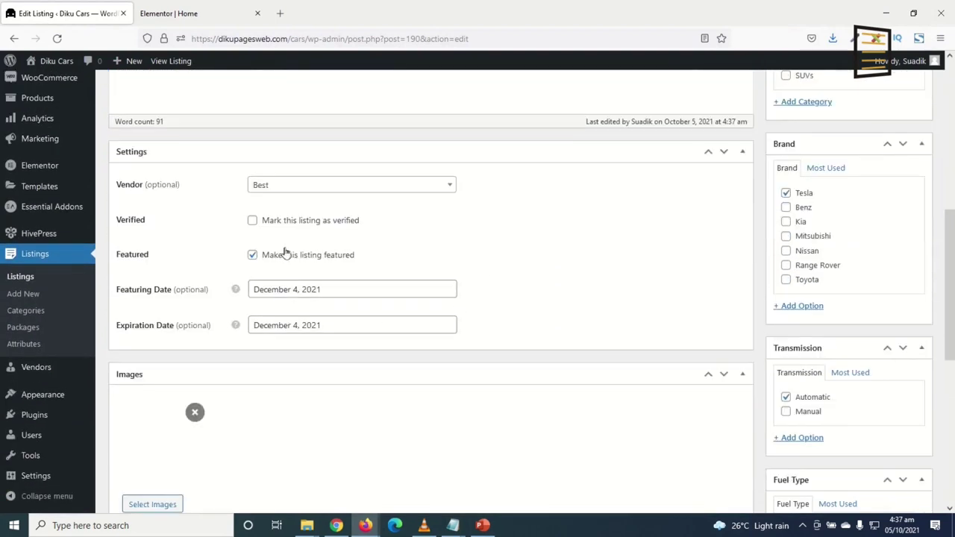
{"action": "left_click", "coordinate": [252, 220]}
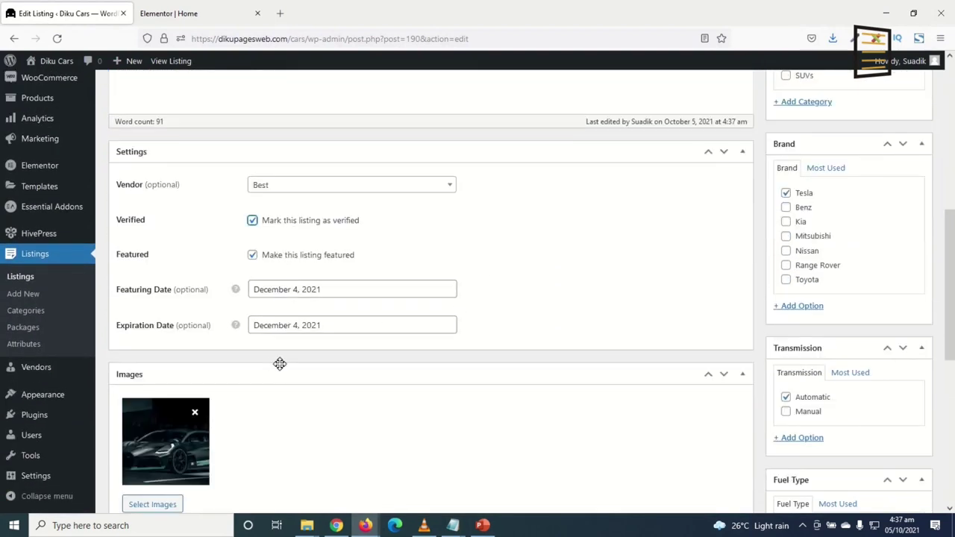
{"action": "scroll", "coordinate": [840, 401], "scroll_direction": "up", "scroll_amount": 6}
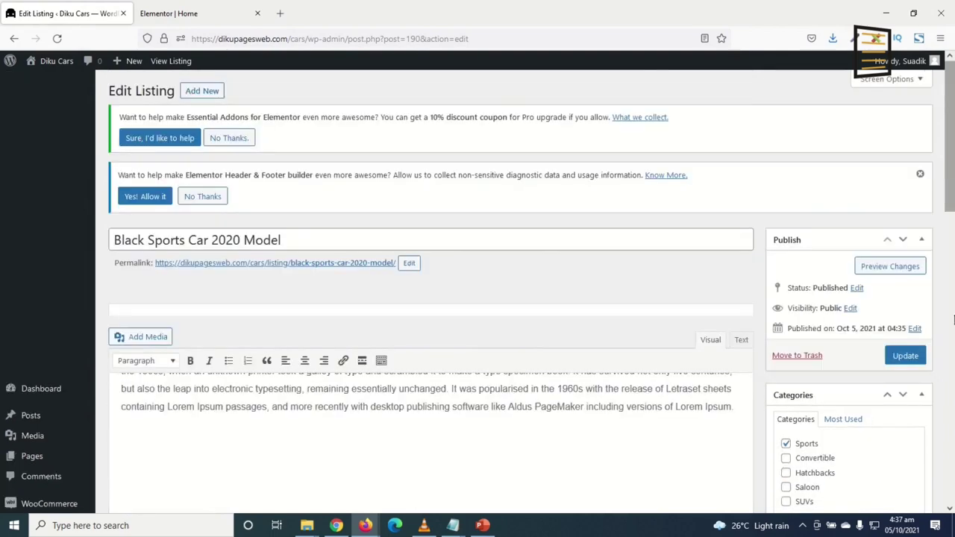
{"action": "left_click", "coordinate": [905, 356]}
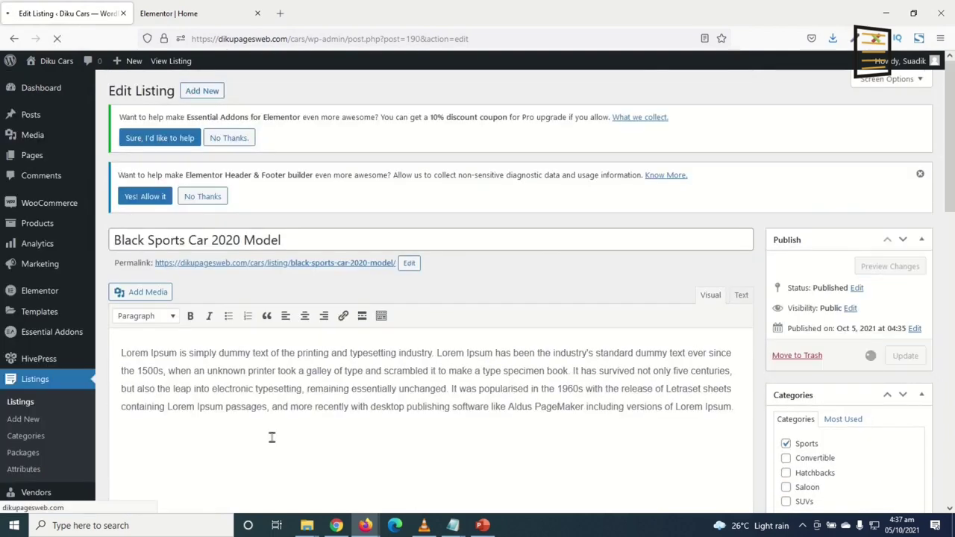
{"action": "left_click", "coordinate": [337, 525]}
{"action": "scroll", "coordinate": [238, 207], "scroll_direction": "up", "scroll_amount": 6}
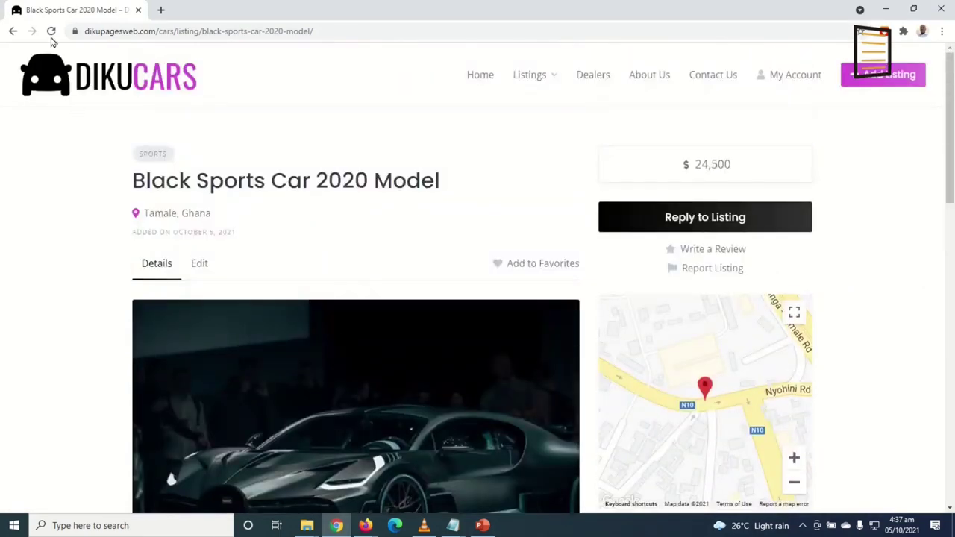
{"action": "left_click", "coordinate": [50, 31]}
From the site's all-listings page, open the $24,500 Black Sports Car 2020 Model listing
{"action": "key", "text": "alt+Tab"}
{"action": "scroll", "coordinate": [619, 268], "scroll_direction": "down", "scroll_amount": 6}
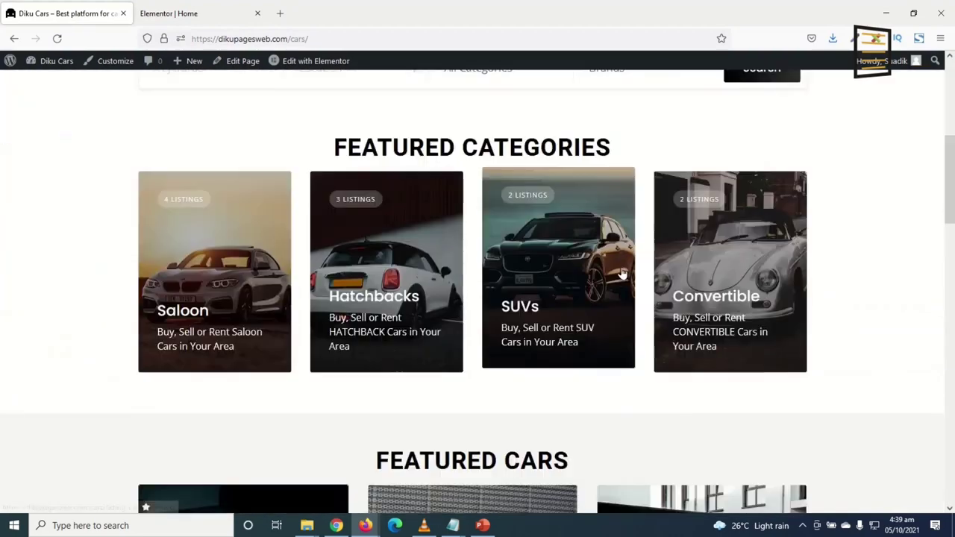
{"action": "scroll", "coordinate": [618, 290], "scroll_direction": "down", "scroll_amount": 5}
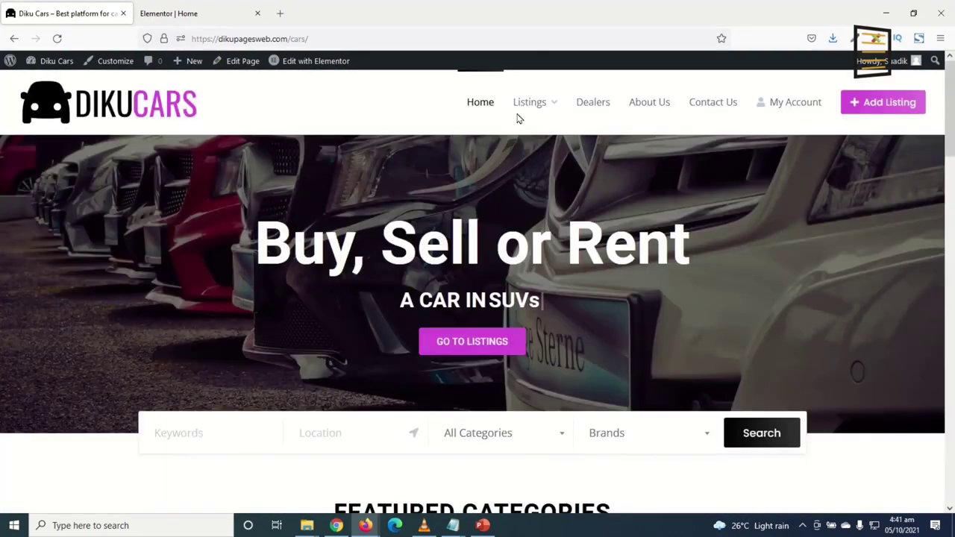
{"action": "left_click", "coordinate": [520, 114]}
{"action": "scroll", "coordinate": [527, 220], "scroll_direction": "down", "scroll_amount": 1}
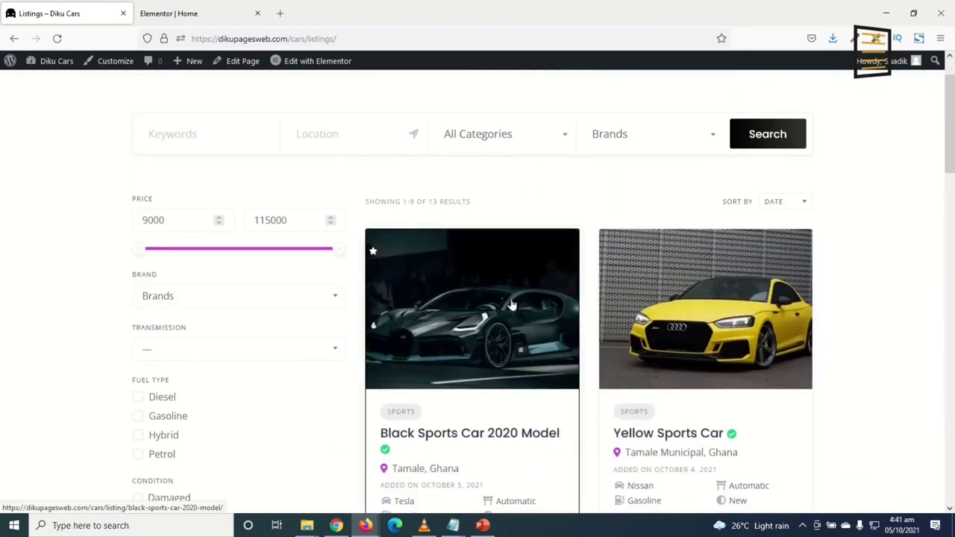
{"action": "scroll", "coordinate": [567, 460], "scroll_direction": "down", "scroll_amount": 2}
{"action": "left_click", "coordinate": [486, 257]}
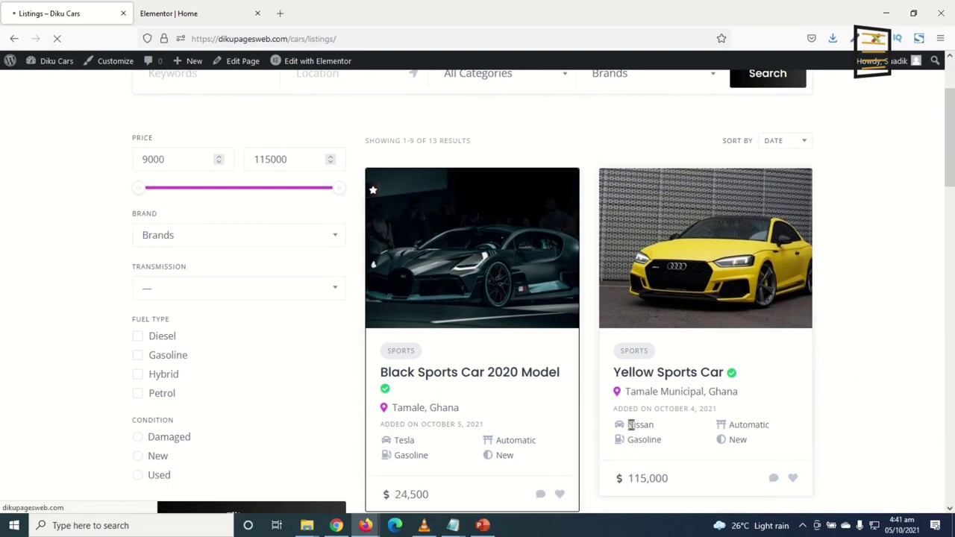
{"action": "scroll", "coordinate": [561, 341], "scroll_direction": "down", "scroll_amount": 5}
{"action": "scroll", "coordinate": [566, 366], "scroll_direction": "down", "scroll_amount": 3}
{"action": "scroll", "coordinate": [567, 371], "scroll_direction": "up", "scroll_amount": 7}
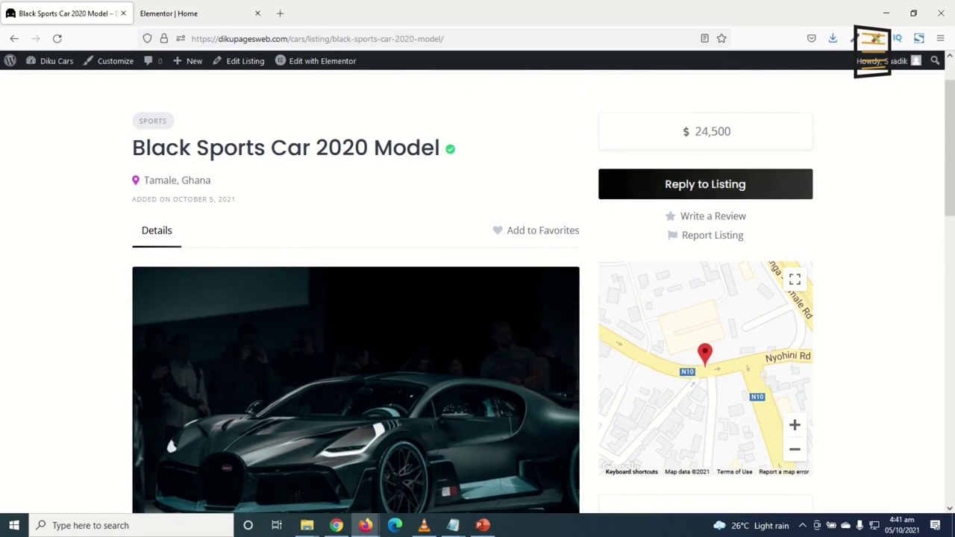
Send the vendor 'Is this car still available?' through Reply to Listing
{"action": "left_click", "coordinate": [698, 191]}
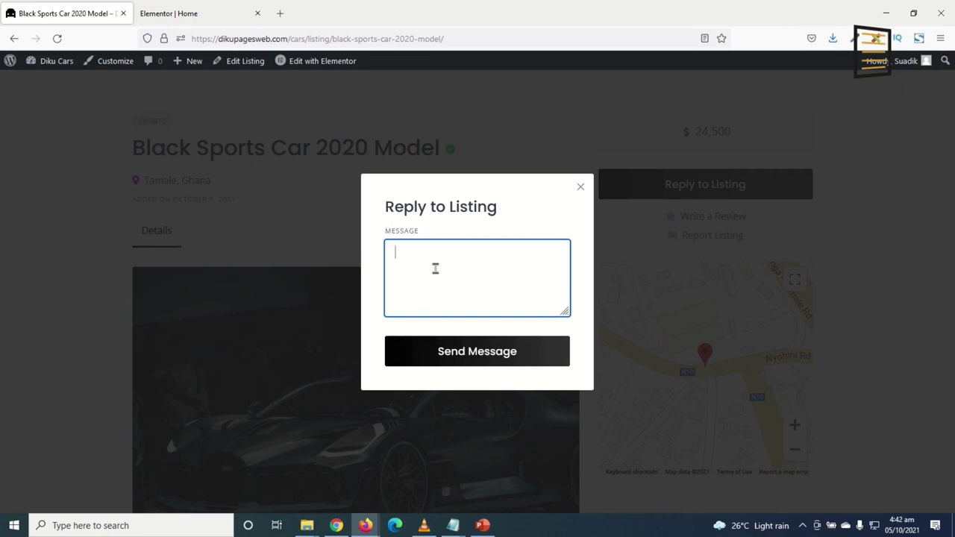
{"action": "type", "text": "Is this car still available?"}
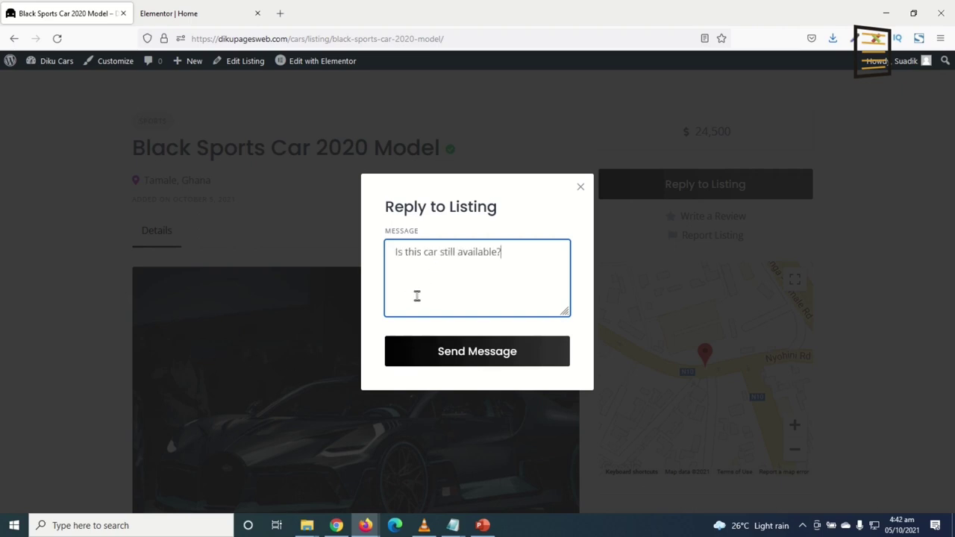
{"action": "left_click", "coordinate": [463, 355]}
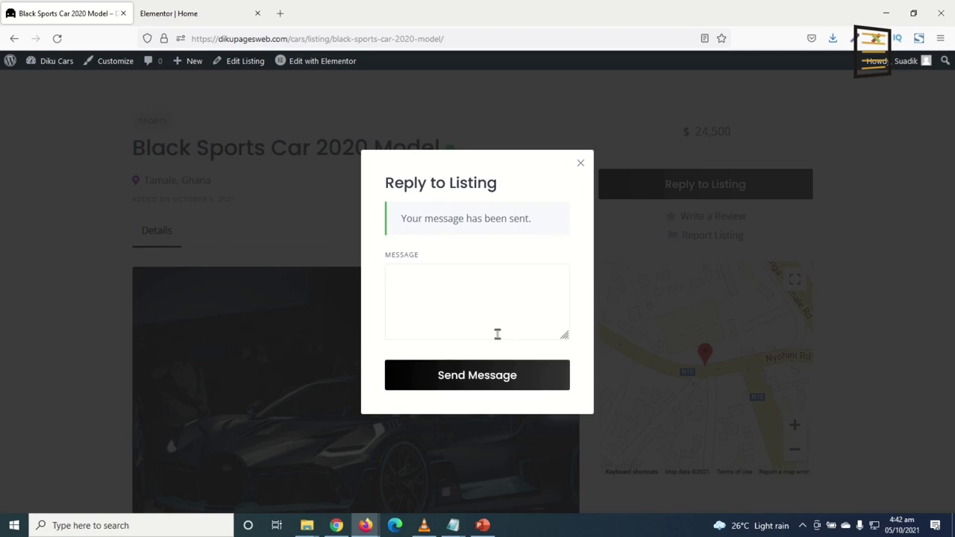
{"action": "left_click", "coordinate": [336, 526]}
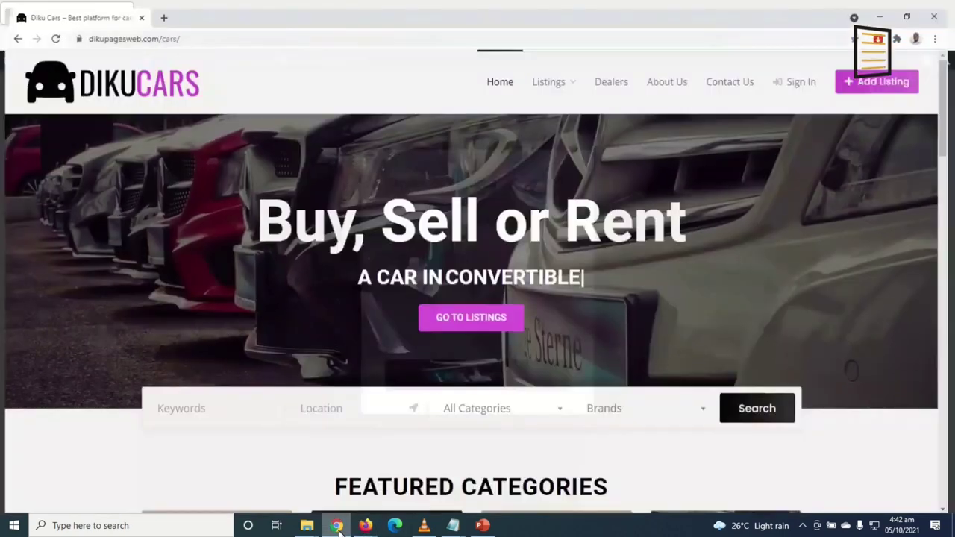
Sign in as the vendor and open the buyer's black car enquiry in Messages
{"action": "left_click", "coordinate": [802, 78]}
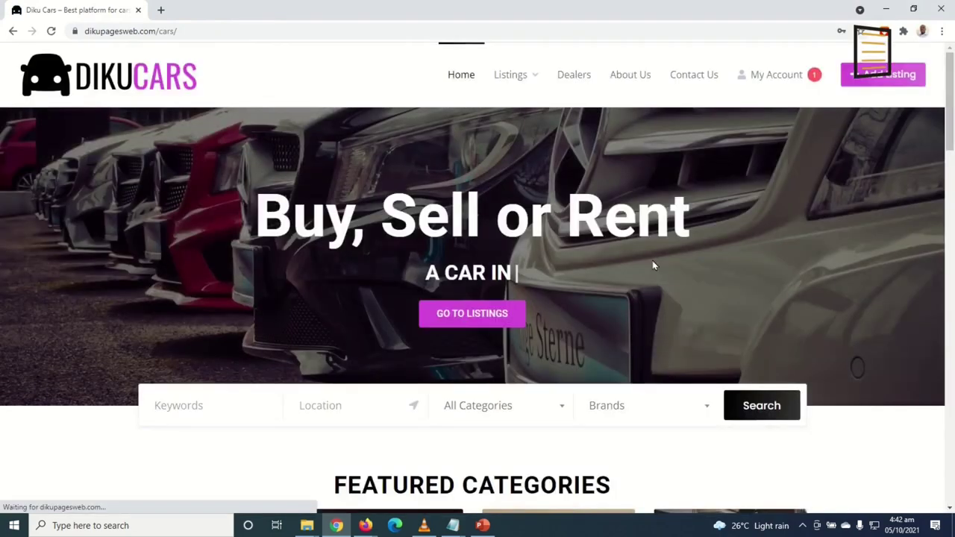
{"action": "left_click", "coordinate": [804, 80]}
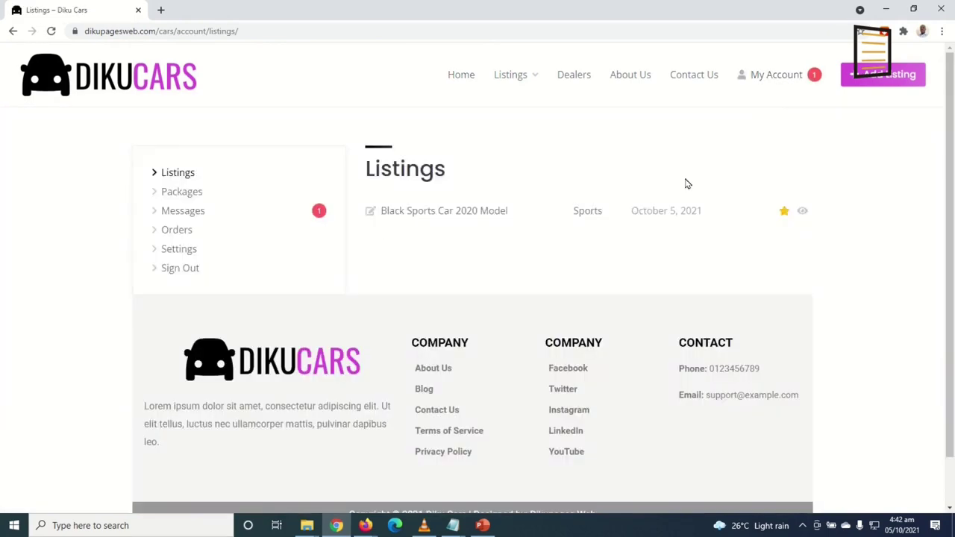
{"action": "left_click", "coordinate": [183, 214]}
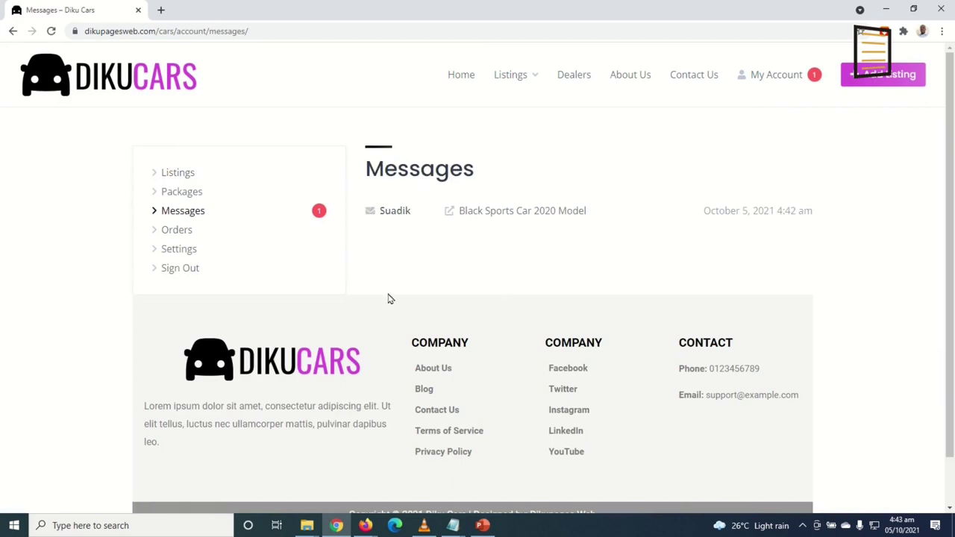
{"action": "left_click", "coordinate": [386, 213]}
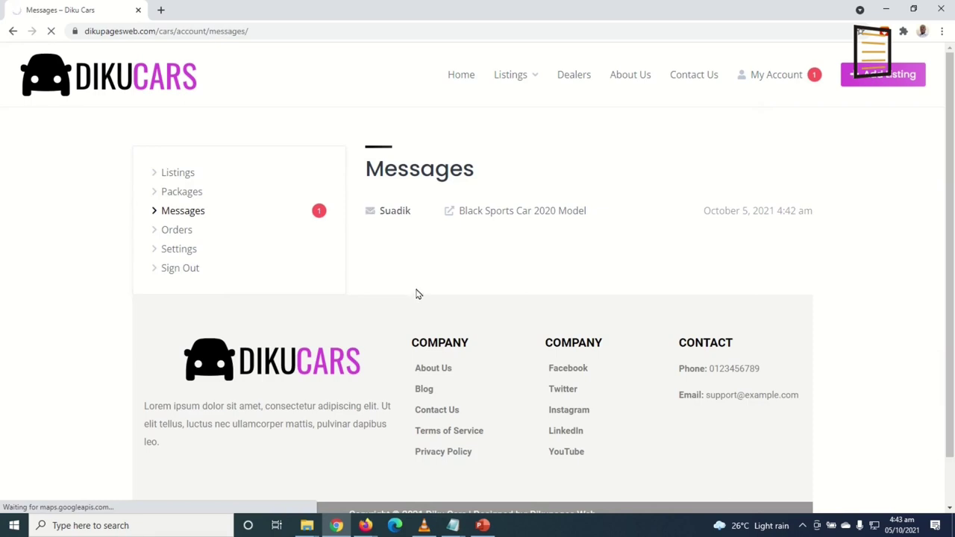
{"action": "left_click_drag", "start_coordinate": [397, 239], "coordinate": [489, 233]}
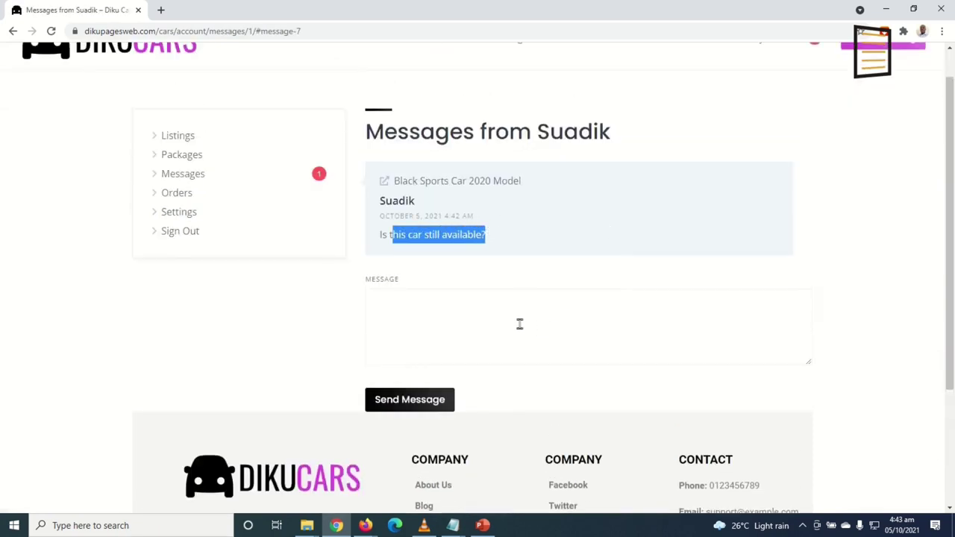
Reply 'Yes please. It is still available. Would you like me to send you a quote? Thank yuo'
{"action": "left_click", "coordinate": [474, 320]}
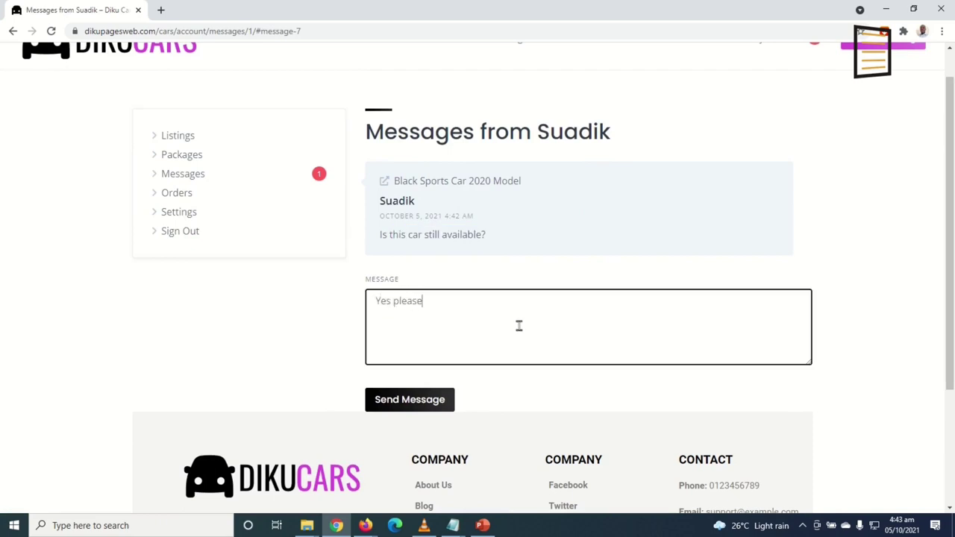
{"action": "type", "text": "Yes please. It is still available"}
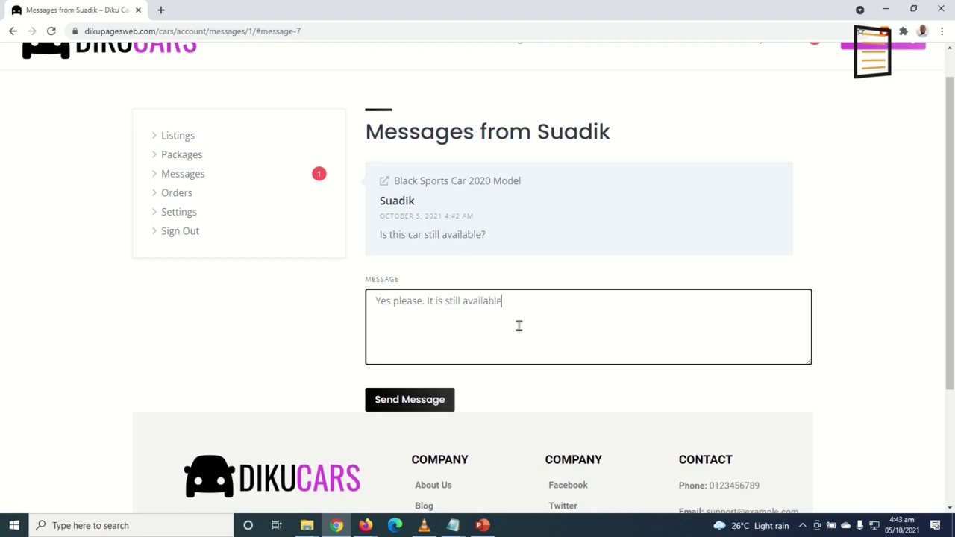
{"action": "type", "text": ". Would you like me to"}
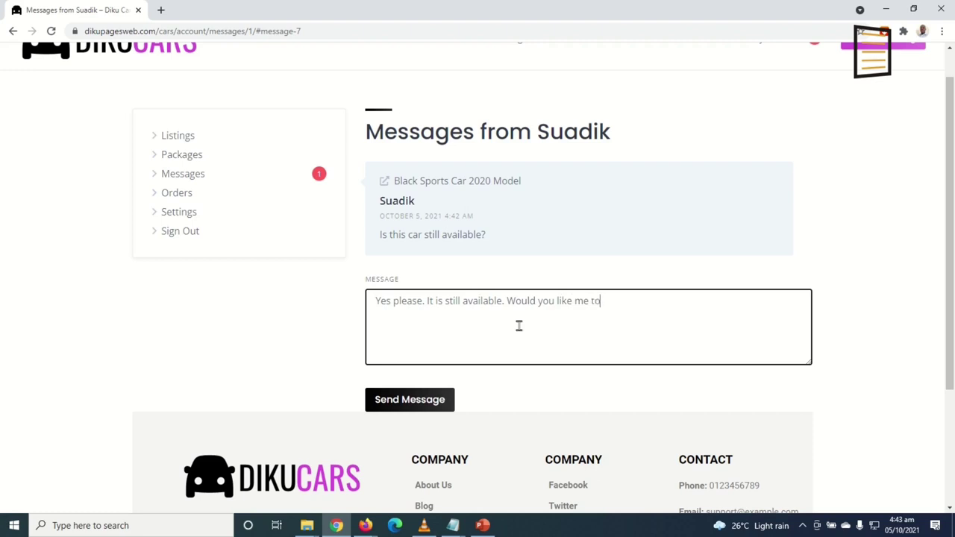
{"action": "type", "text": " send you a quote?"}
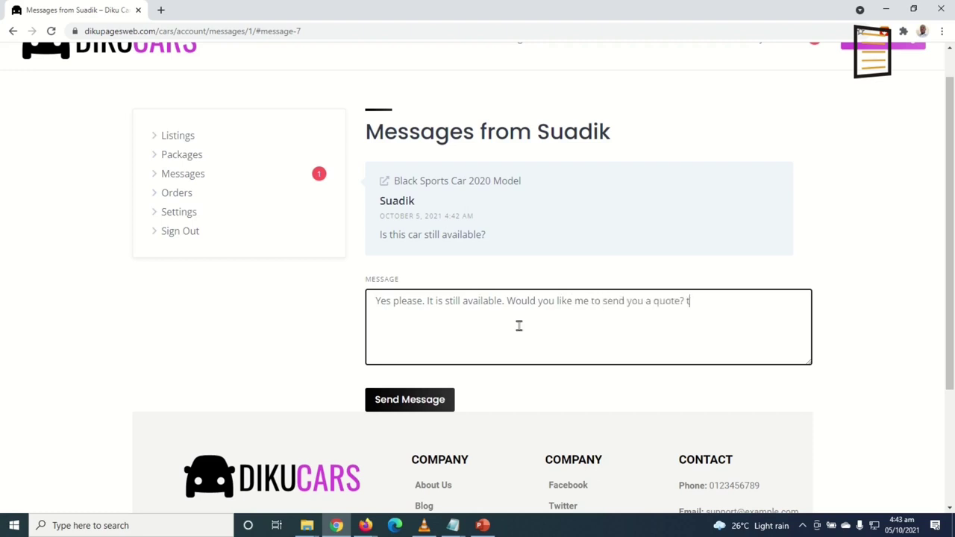
{"action": "type", "text": " Thank yuo"}
{"action": "left_click", "coordinate": [418, 403]}
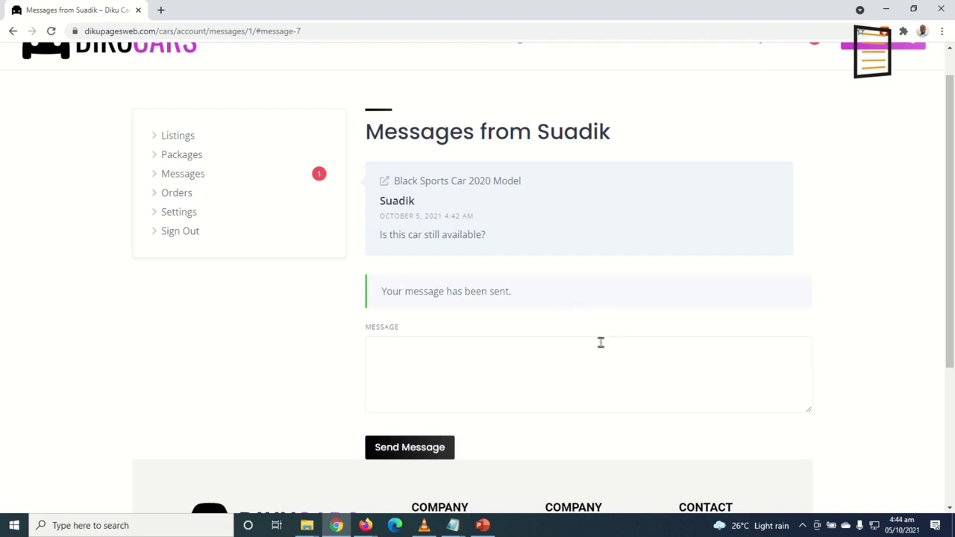
{"action": "left_click", "coordinate": [51, 32]}
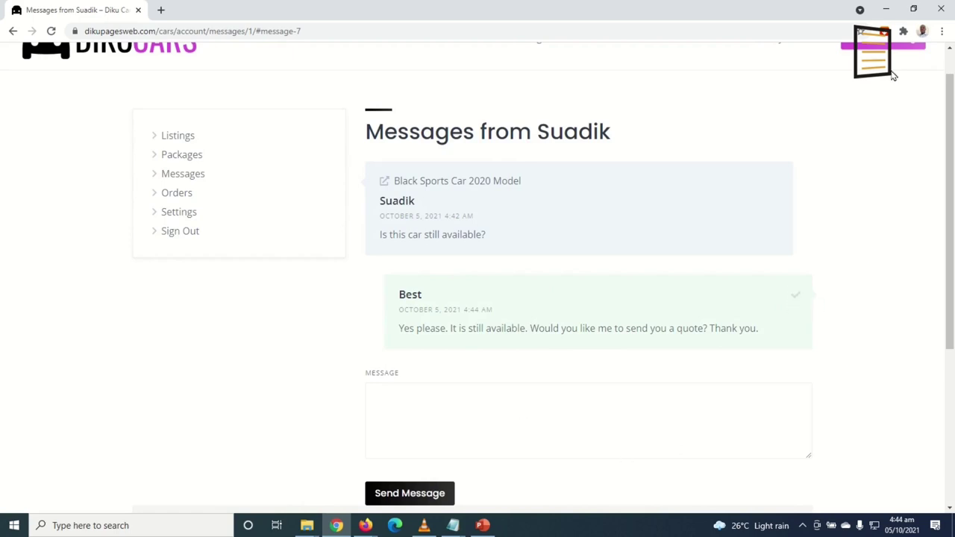
{"action": "left_click", "coordinate": [887, 9]}
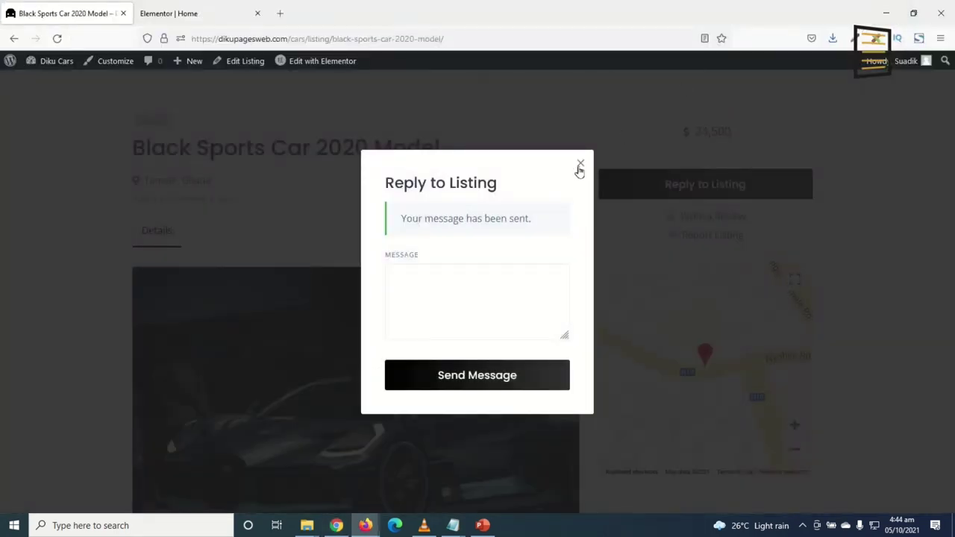
Dismiss the sent dialog and open the vendor's reply conversation in the buyer's account
{"action": "left_click", "coordinate": [580, 165]}
{"action": "left_click", "coordinate": [57, 39]}
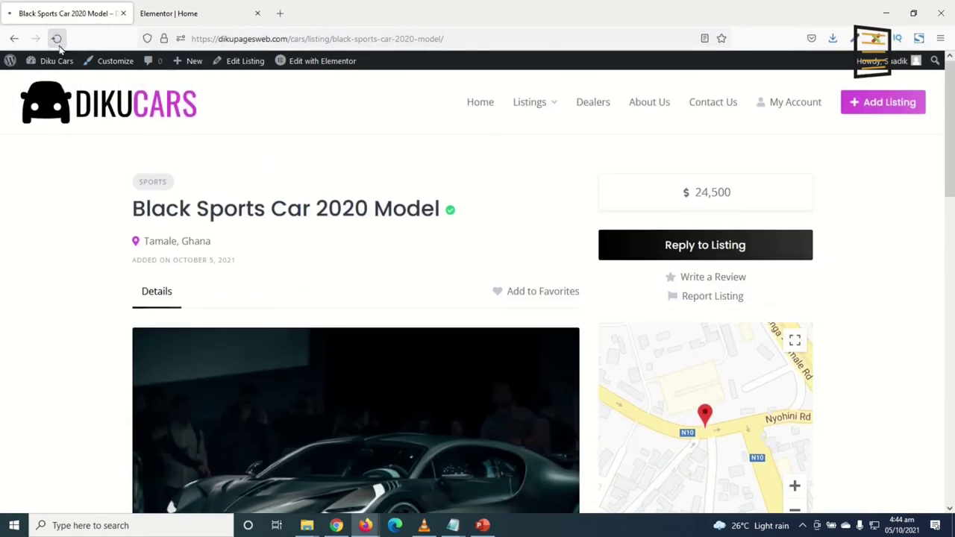
{"action": "left_click", "coordinate": [807, 106]}
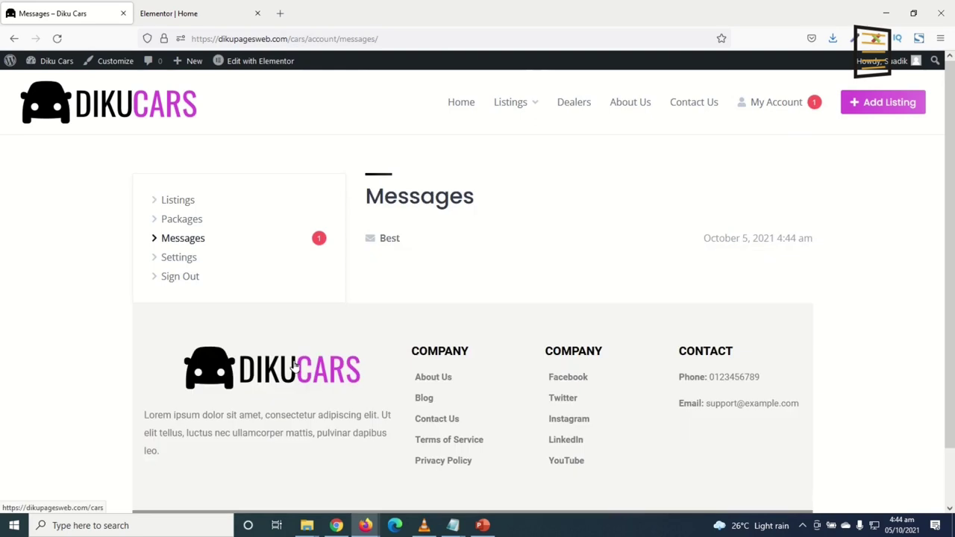
{"action": "left_click", "coordinate": [386, 240]}
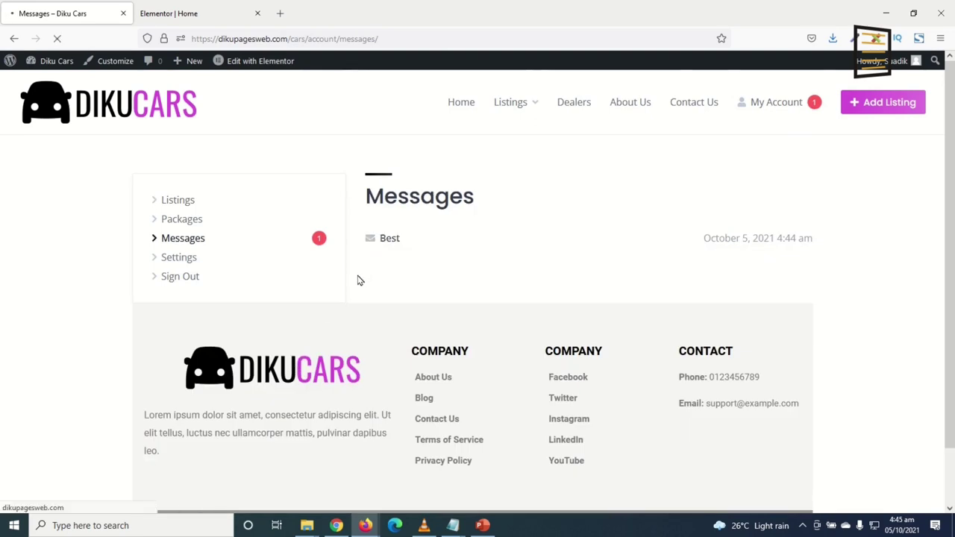
{"action": "left_click_drag", "start_coordinate": [383, 348], "coordinate": [726, 349]}
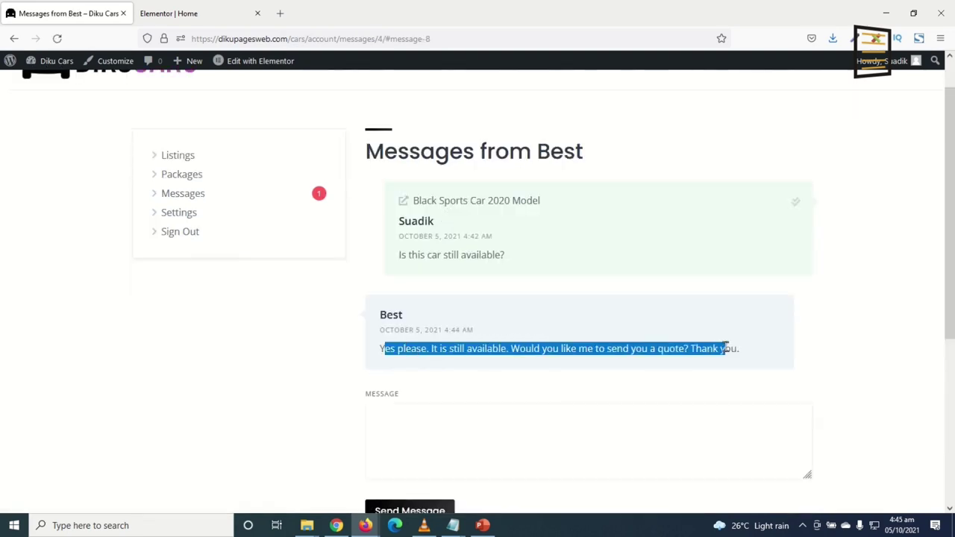
{"action": "left_click", "coordinate": [739, 354]}
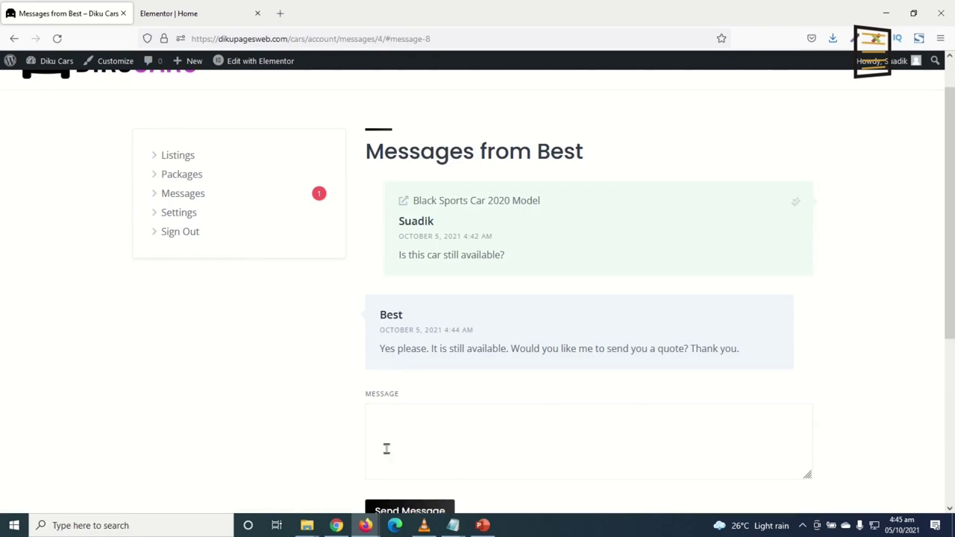
Answer the vendor with 'Ok send me a quote.' and send it
{"action": "left_click", "coordinate": [404, 433]}
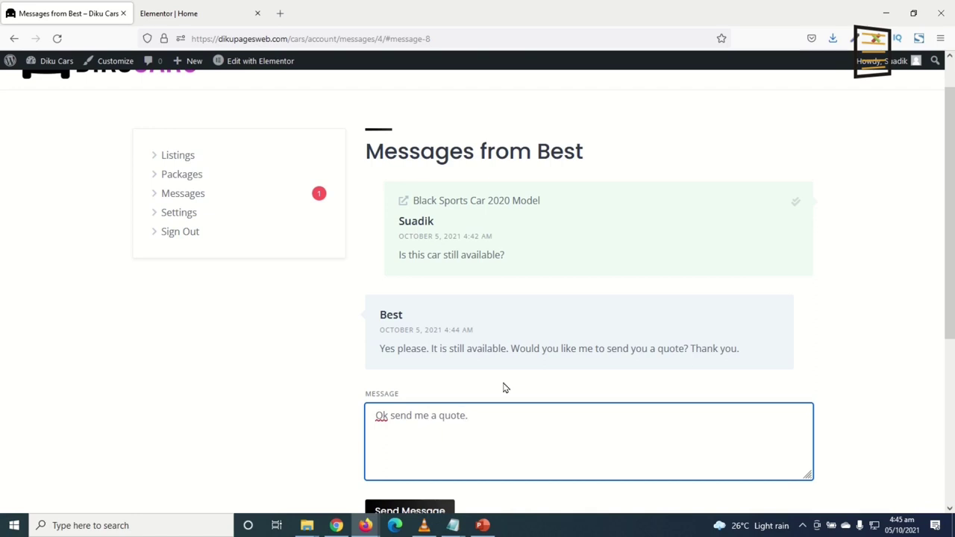
{"action": "scroll", "coordinate": [493, 384], "scroll_direction": "down", "scroll_amount": 3}
{"action": "left_click", "coordinate": [412, 391]}
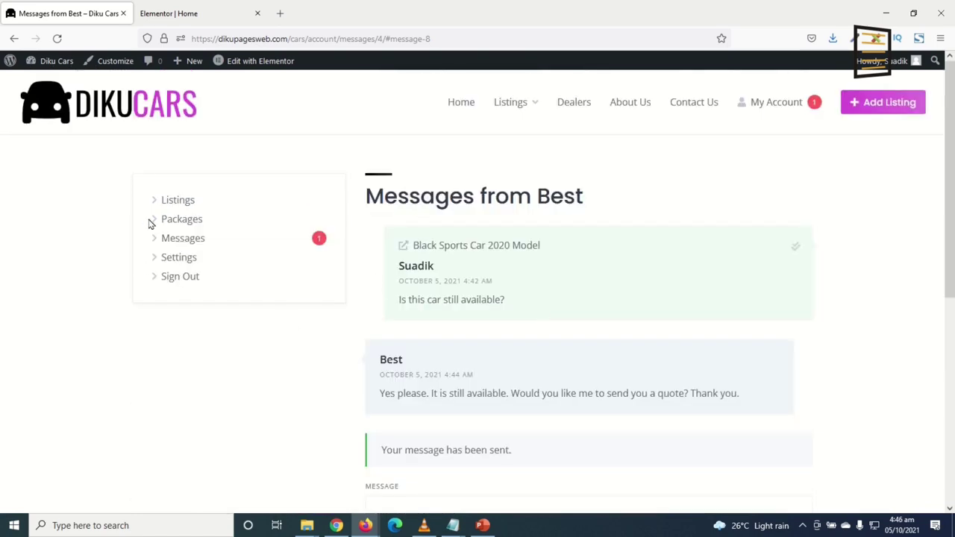
Go to the DikuCars home page and check Featured Cars for the verified Black Sports Car 2020 Model
{"action": "left_click", "coordinate": [135, 105]}
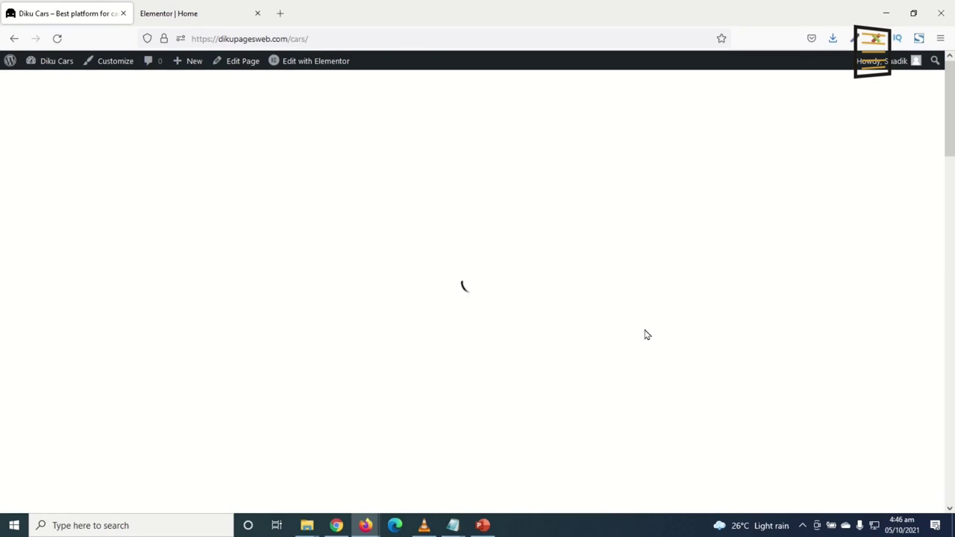
{"action": "scroll", "coordinate": [685, 316], "scroll_direction": "down", "scroll_amount": 10}
{"action": "scroll", "coordinate": [776, 333], "scroll_direction": "down", "scroll_amount": 15}
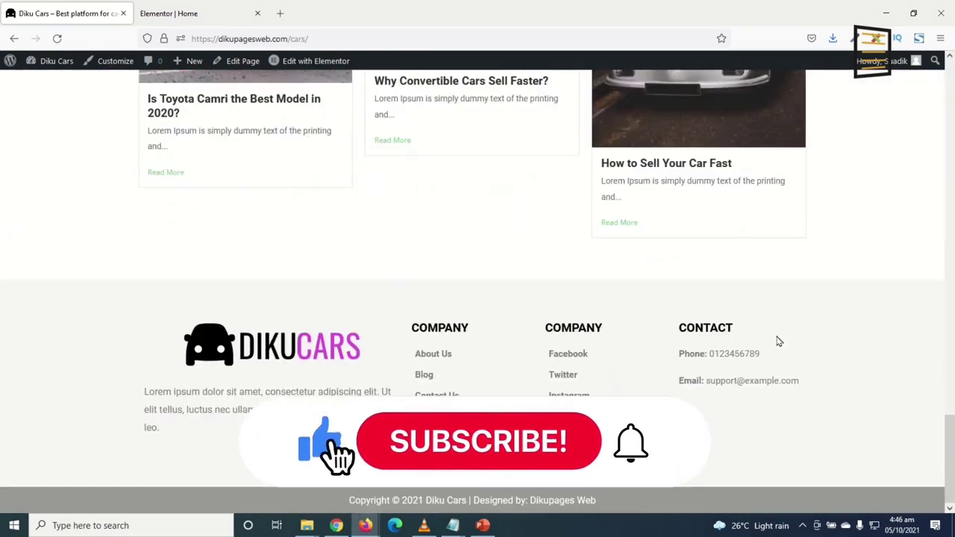
{"action": "scroll", "coordinate": [848, 328], "scroll_direction": "up", "scroll_amount": 10}
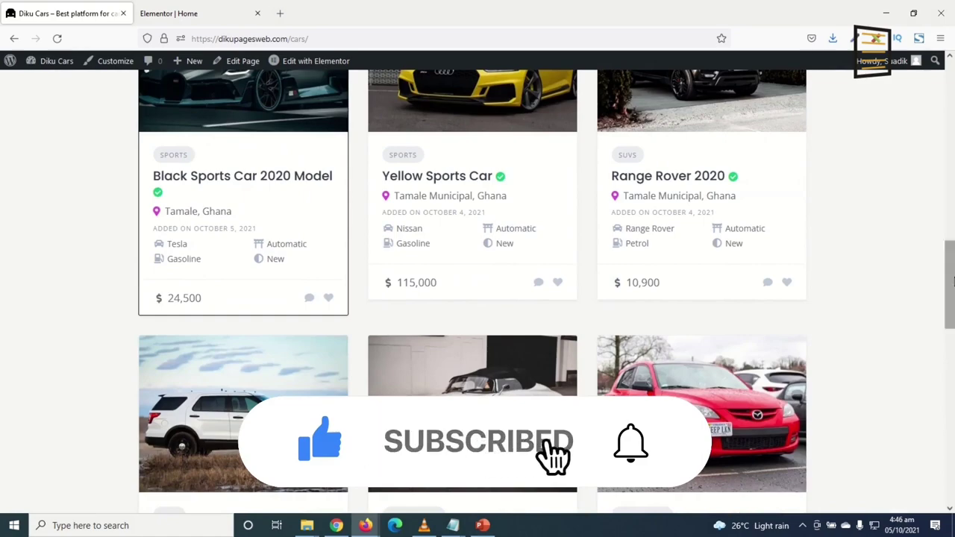
{"action": "scroll", "coordinate": [953, 281], "scroll_direction": "up", "scroll_amount": 10}
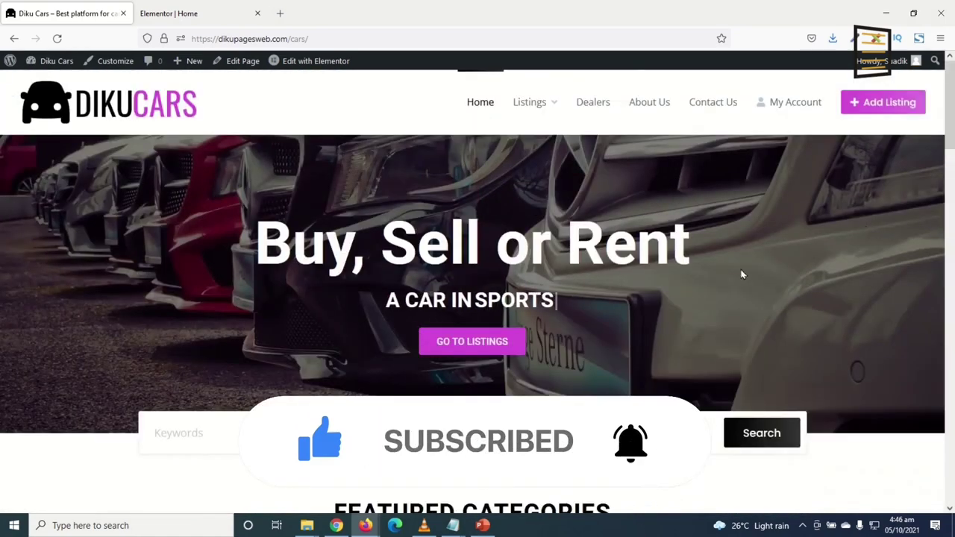